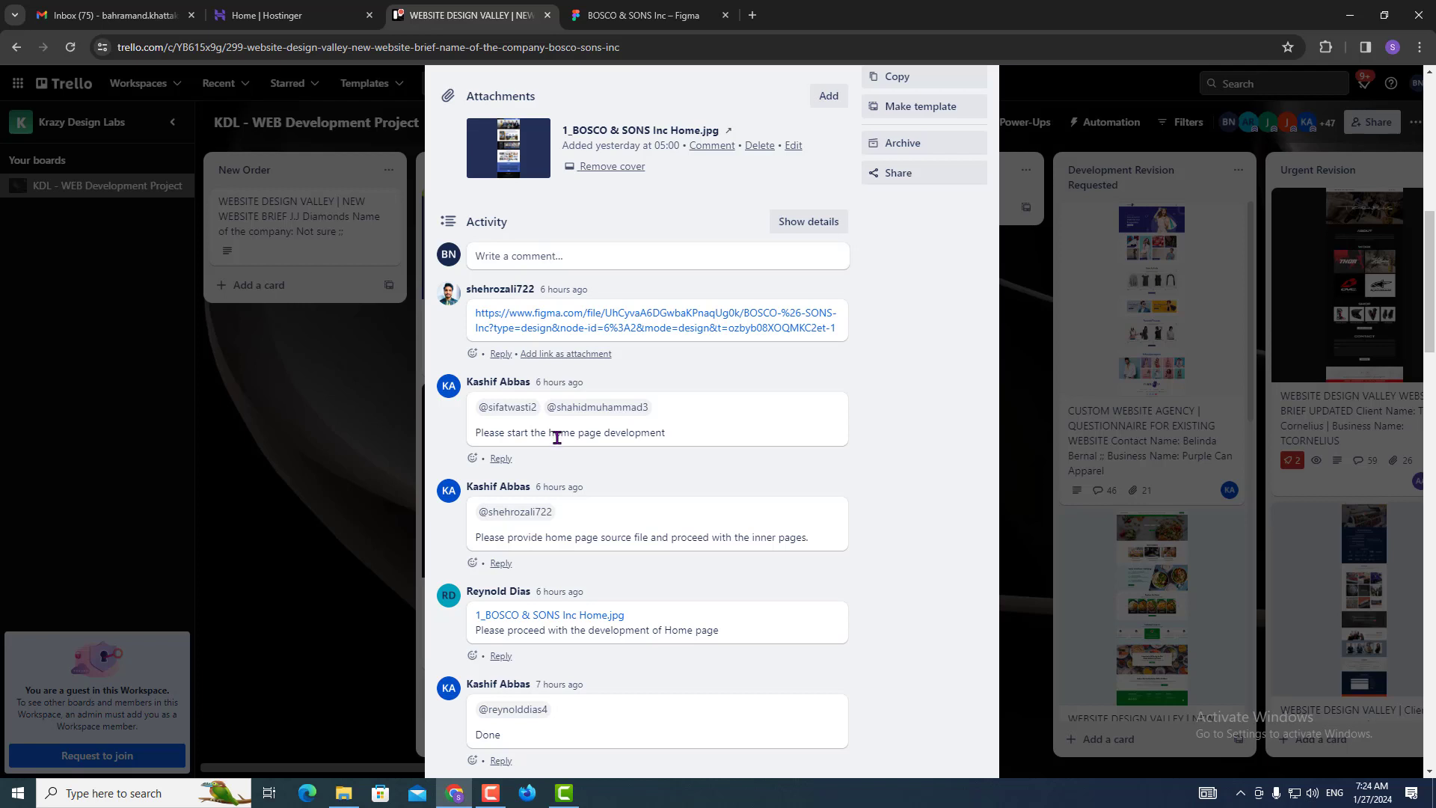
Review the Bosco & Sons homepage design, then close the Trello card.
click(574, 338)
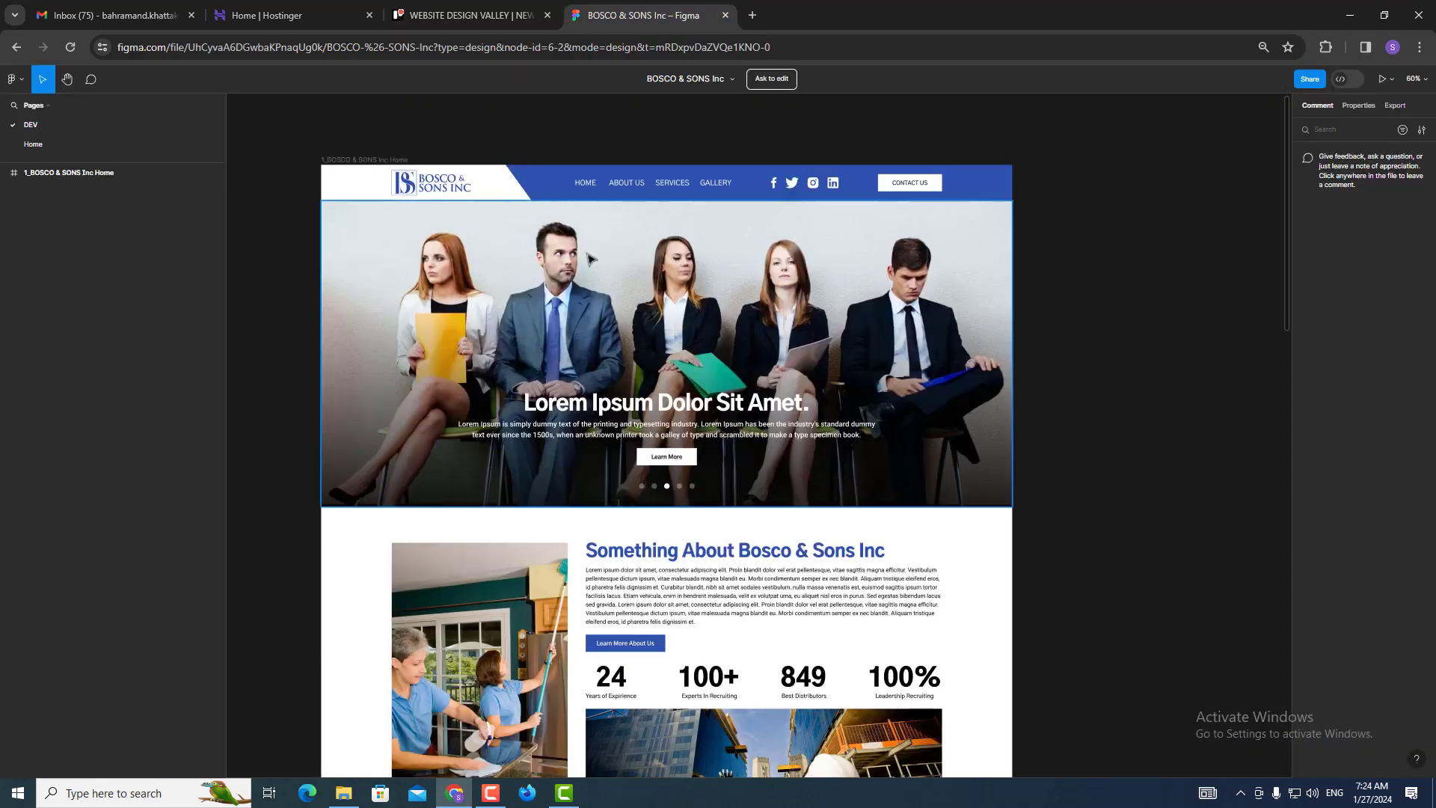
scroll(564, 449, down, 5)
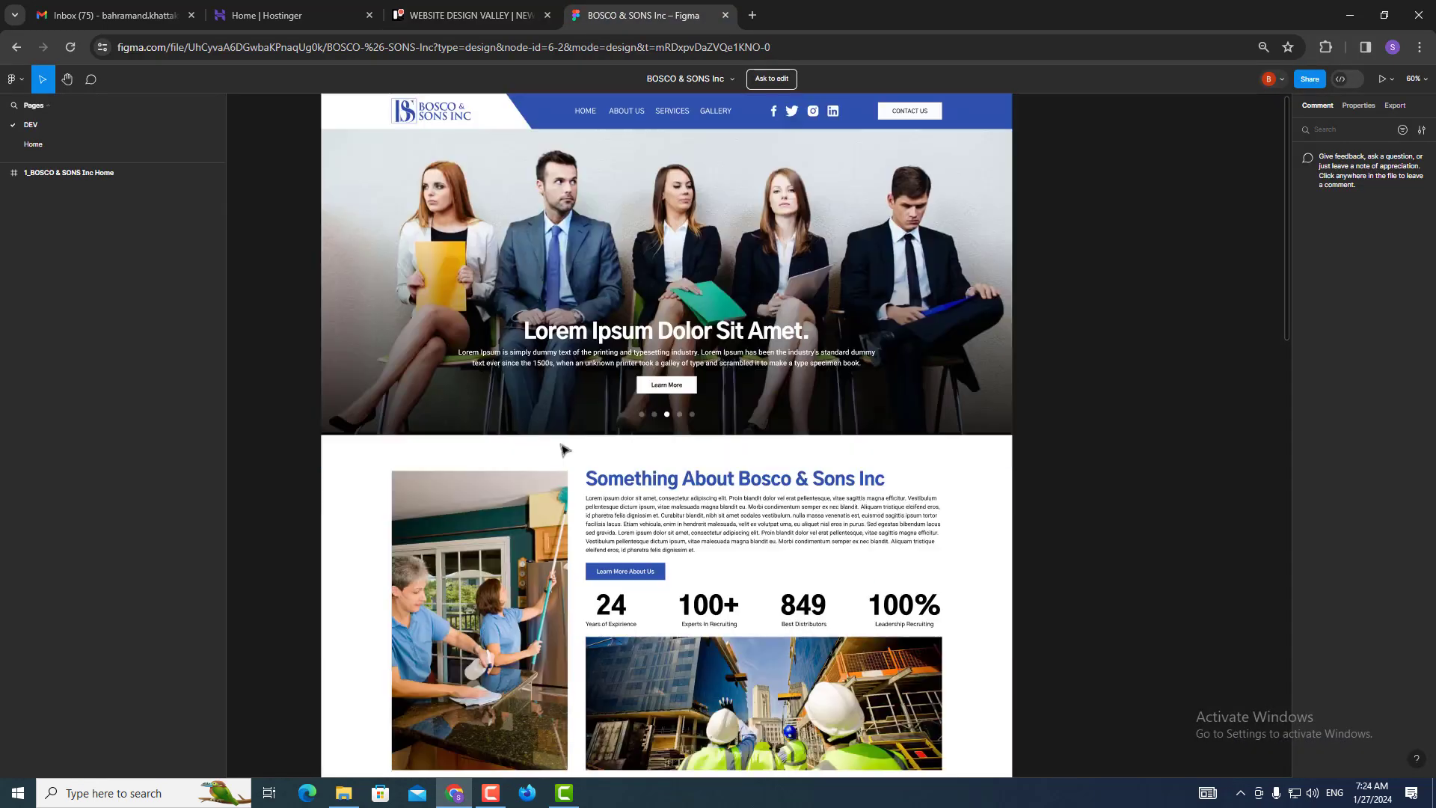
scroll(567, 450, down, 20)
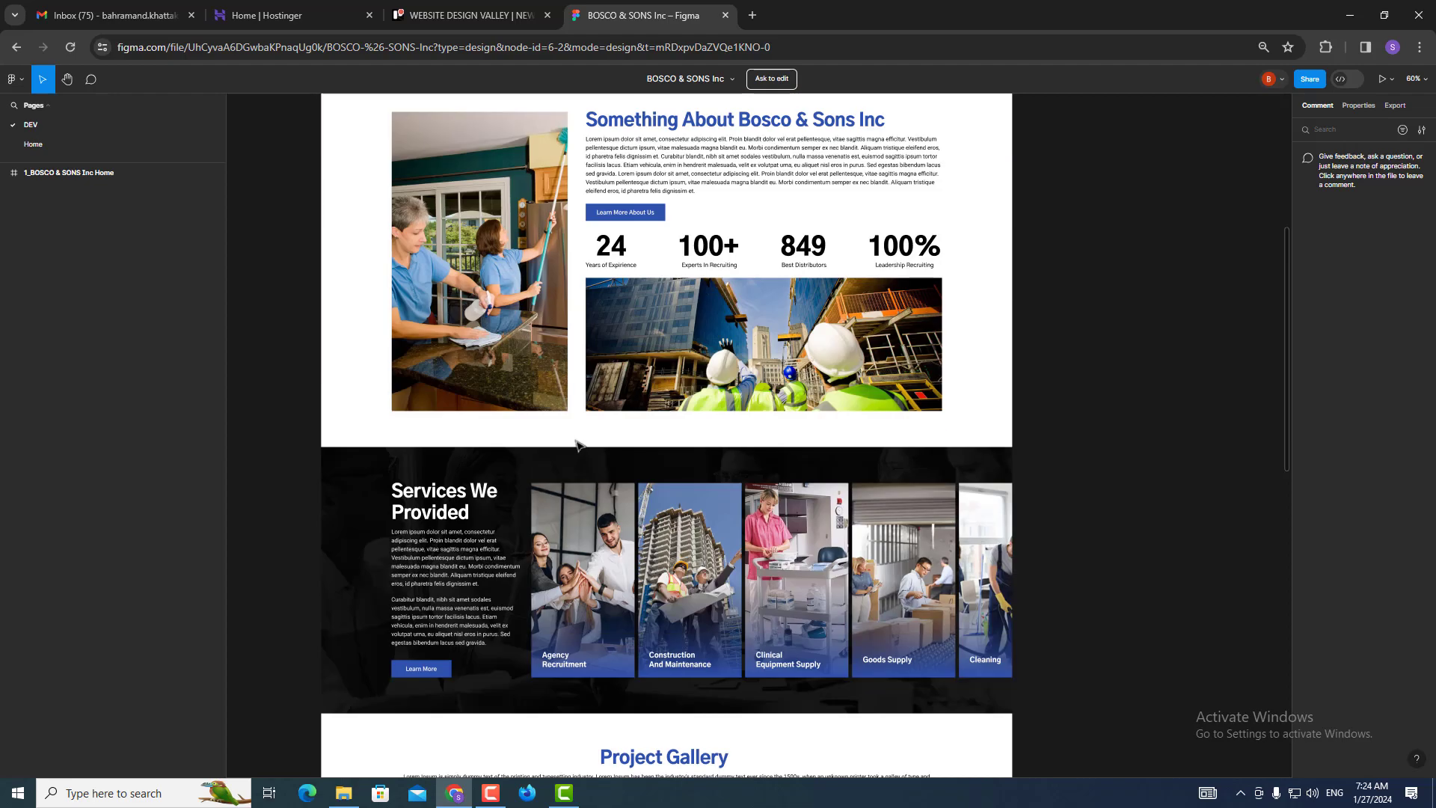
scroll(580, 447, down, 5)
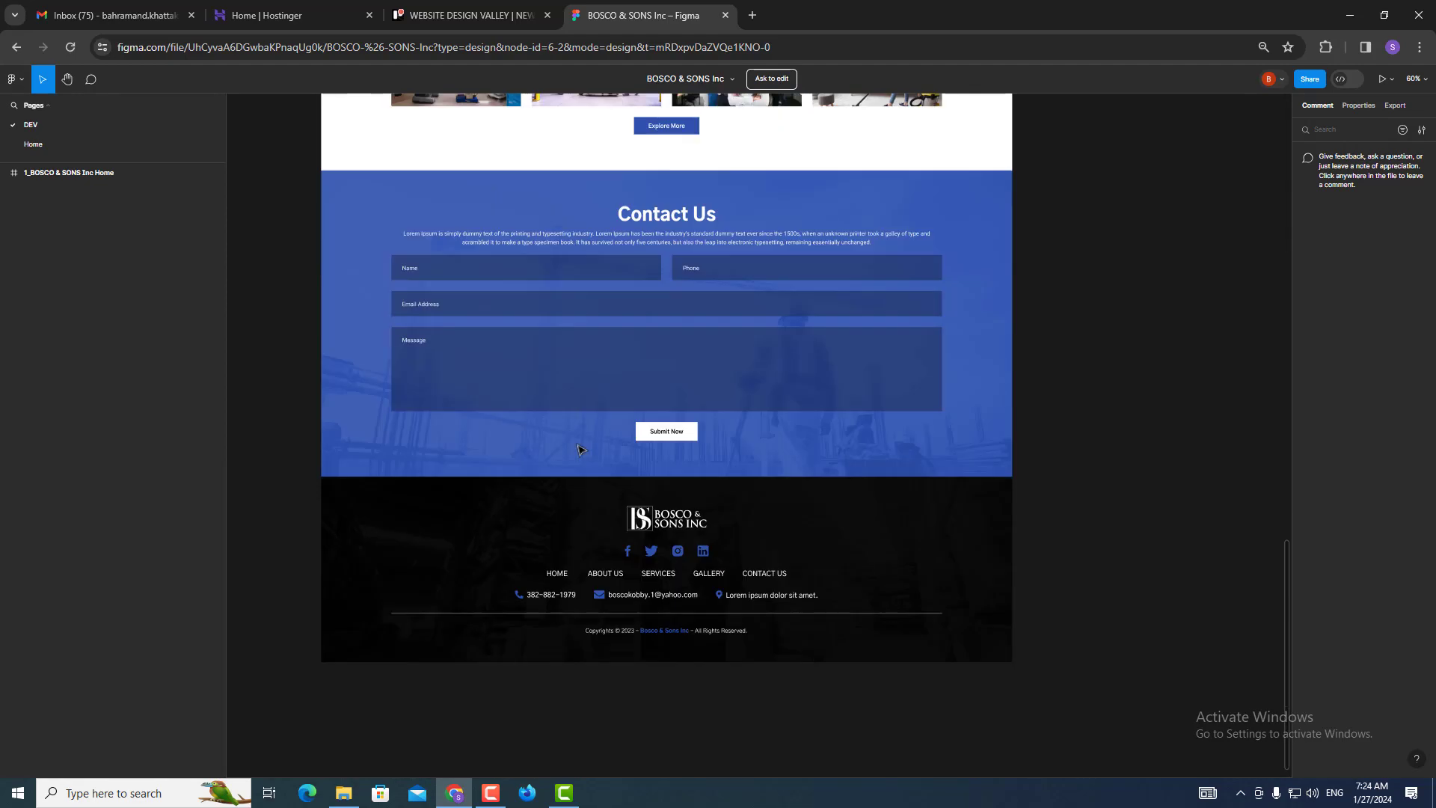
scroll(580, 447, up, 15)
click(515, 9)
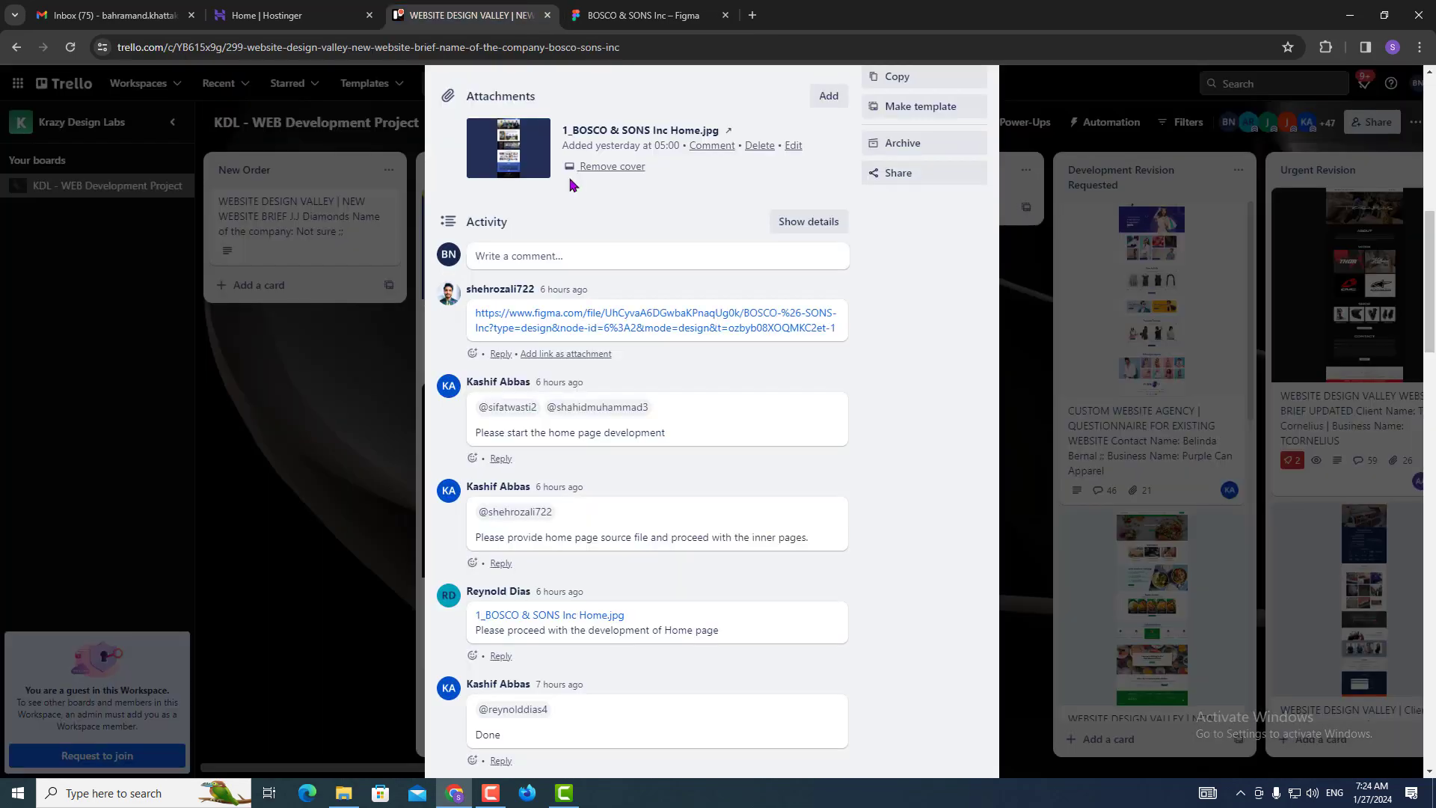
click(547, 15)
In hPanel, manage the premium web hosting plan and switch the dashboard to carbaaz.pk.
click(269, 10)
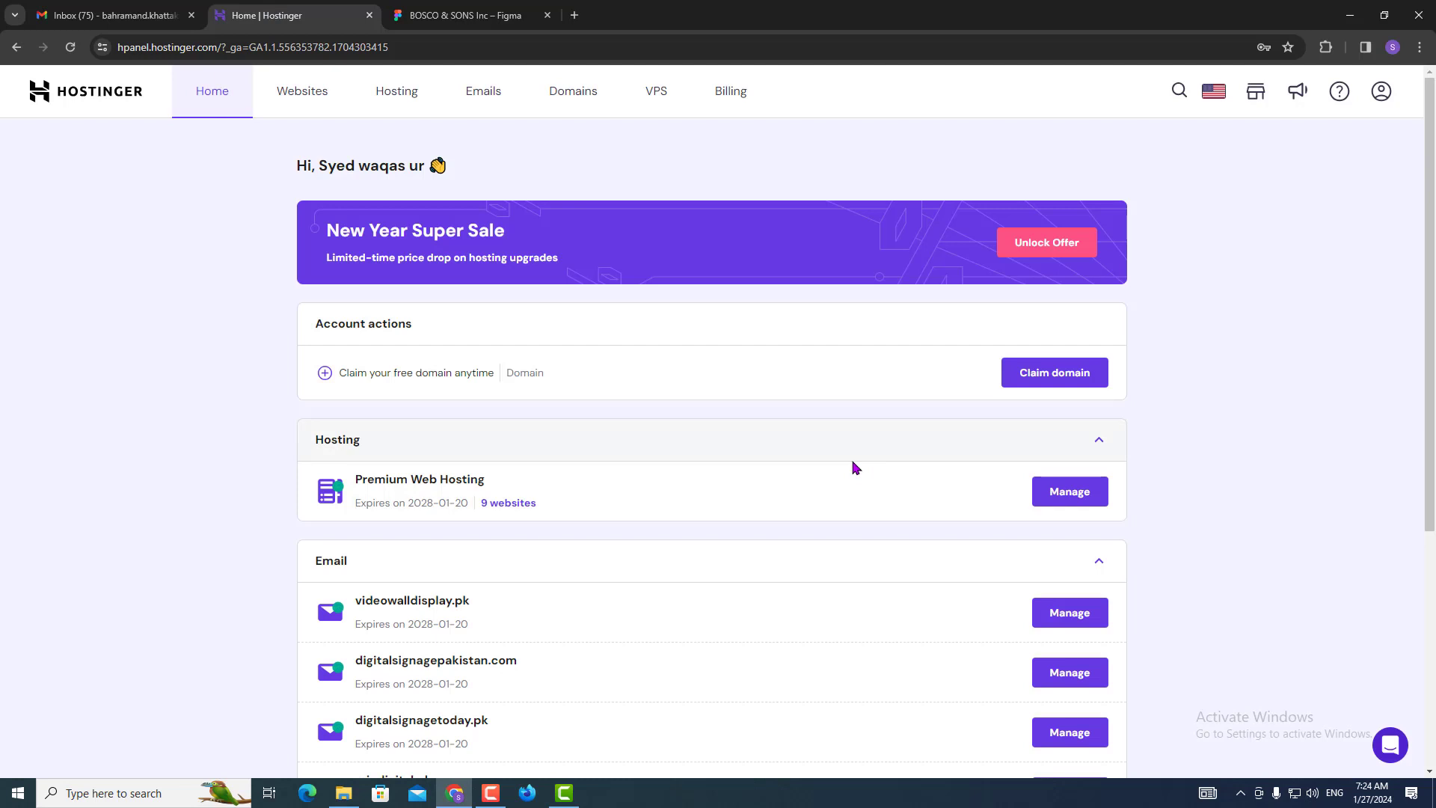
click(1069, 491)
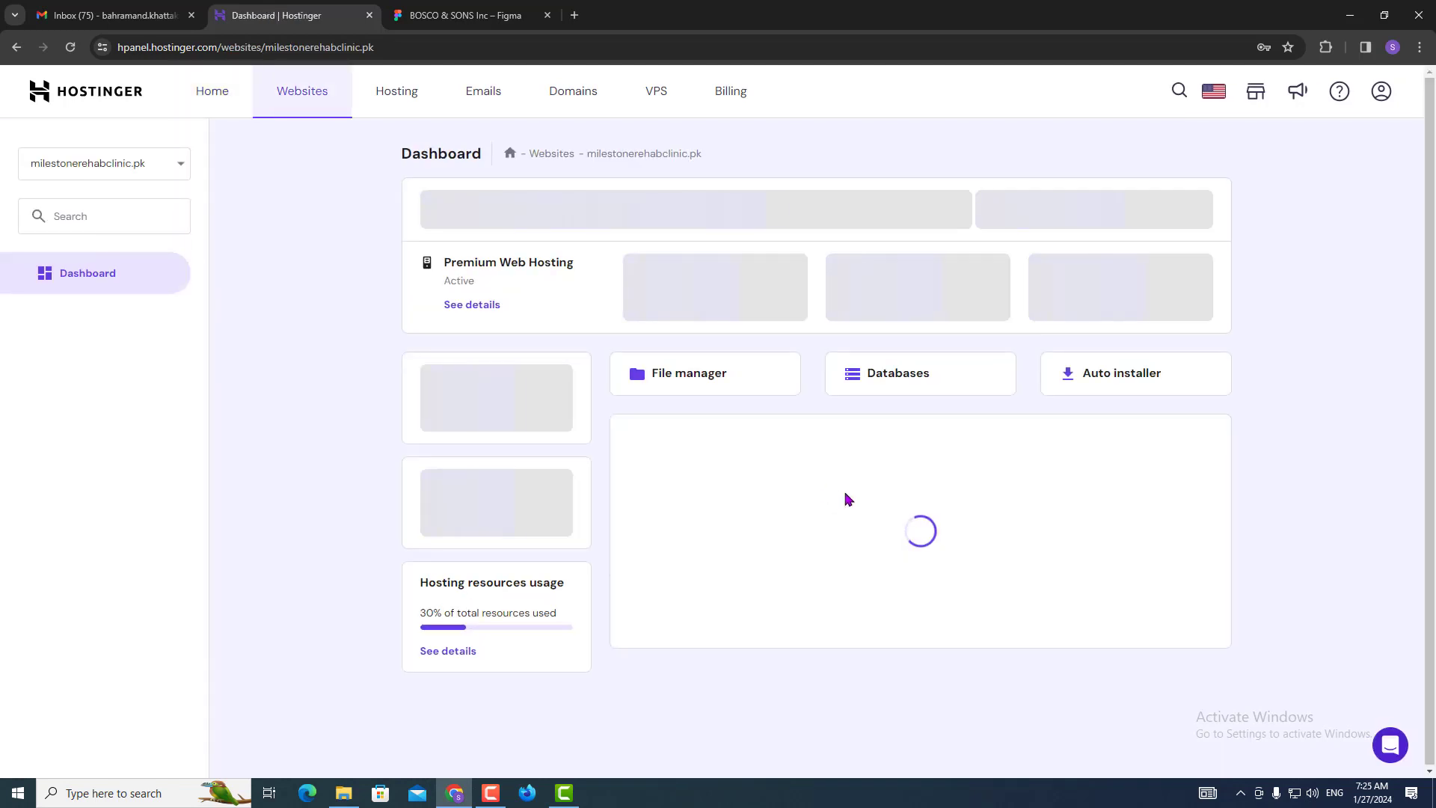
click(171, 171)
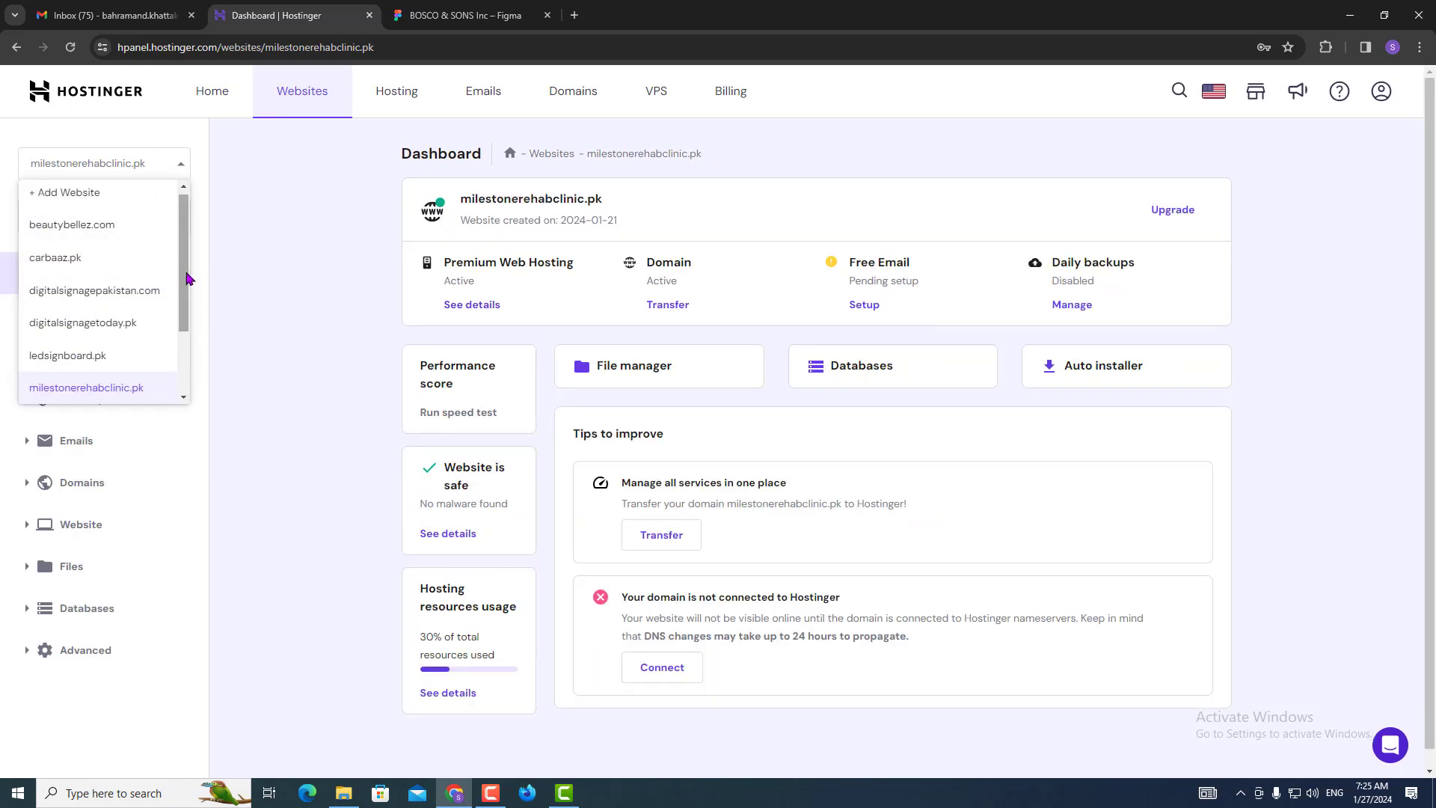
mouse_move(185, 278)
mouse_down()
mouse_move(183, 382)
mouse_move(176, 265)
mouse_up()
click(71, 294)
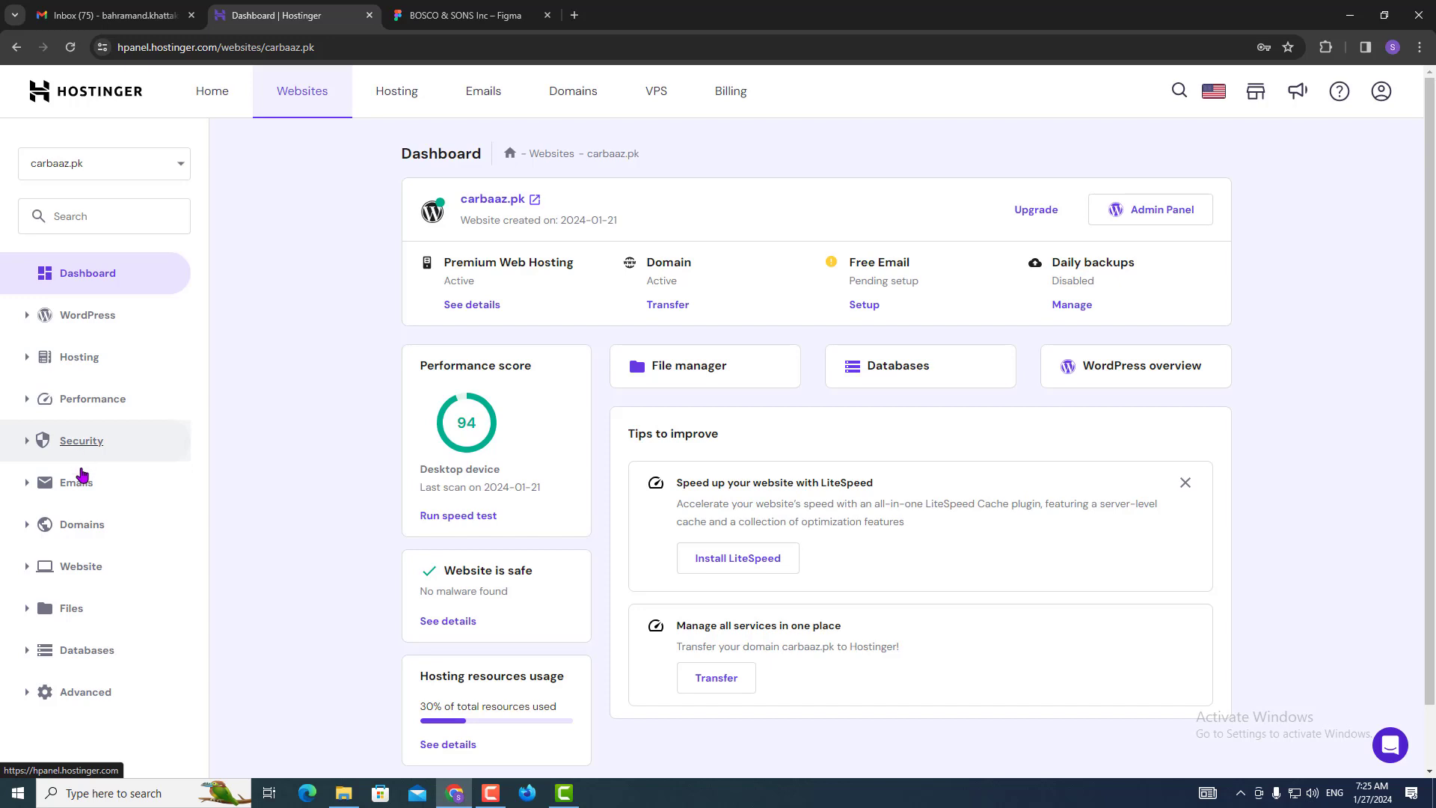
Open the Auto Installer for carbaaz.pk and start a WordPress installation.
click(24, 571)
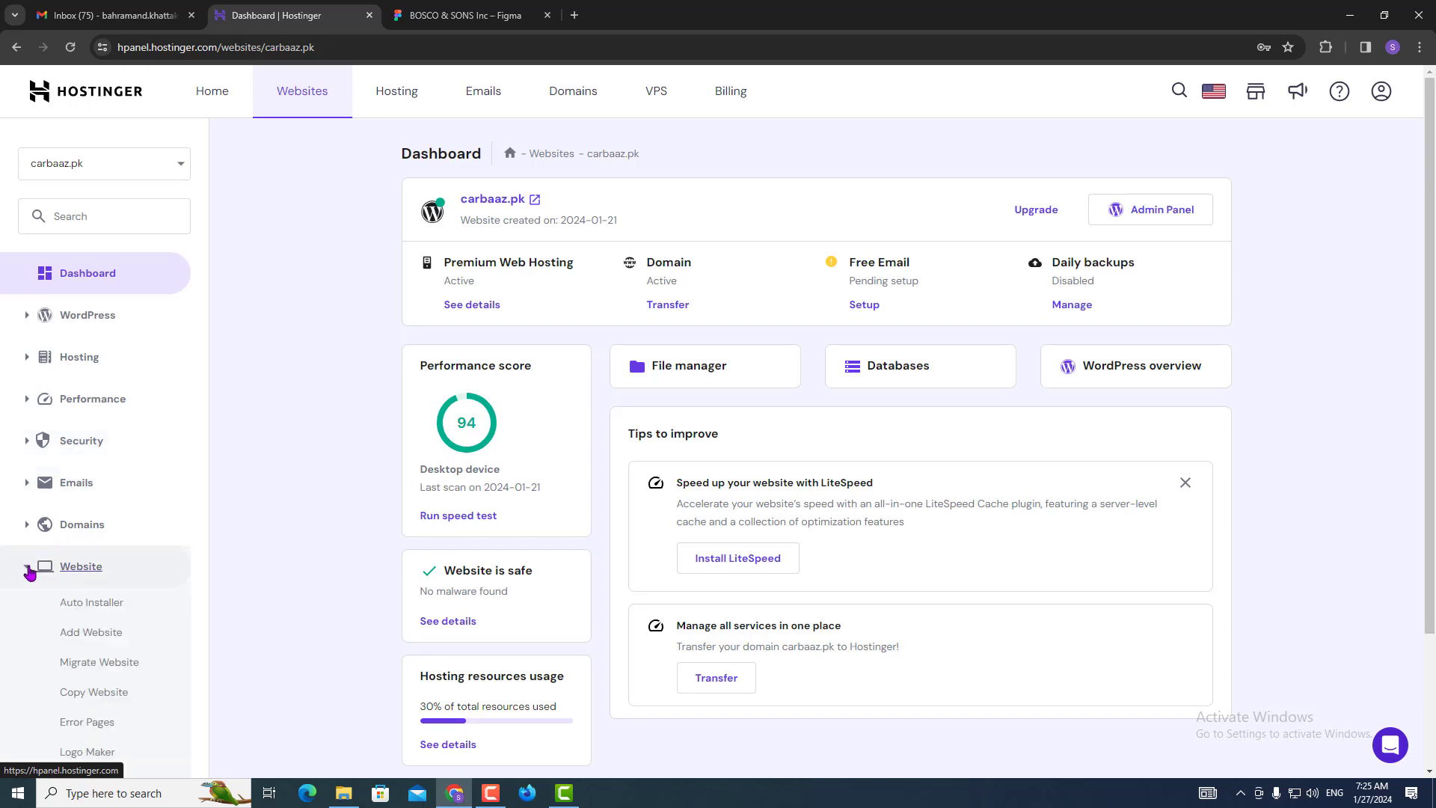
scroll(33, 576, down, 3)
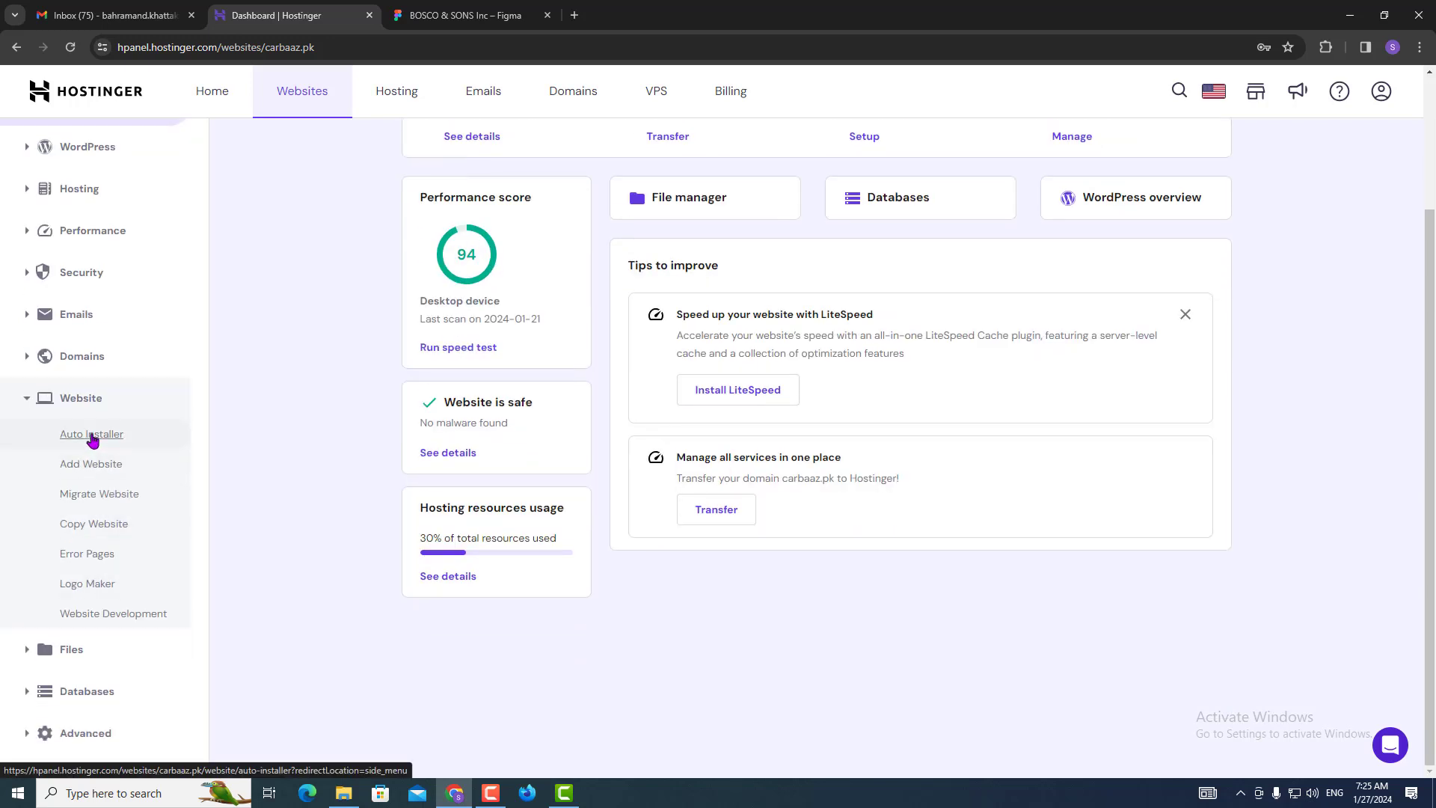
click(93, 443)
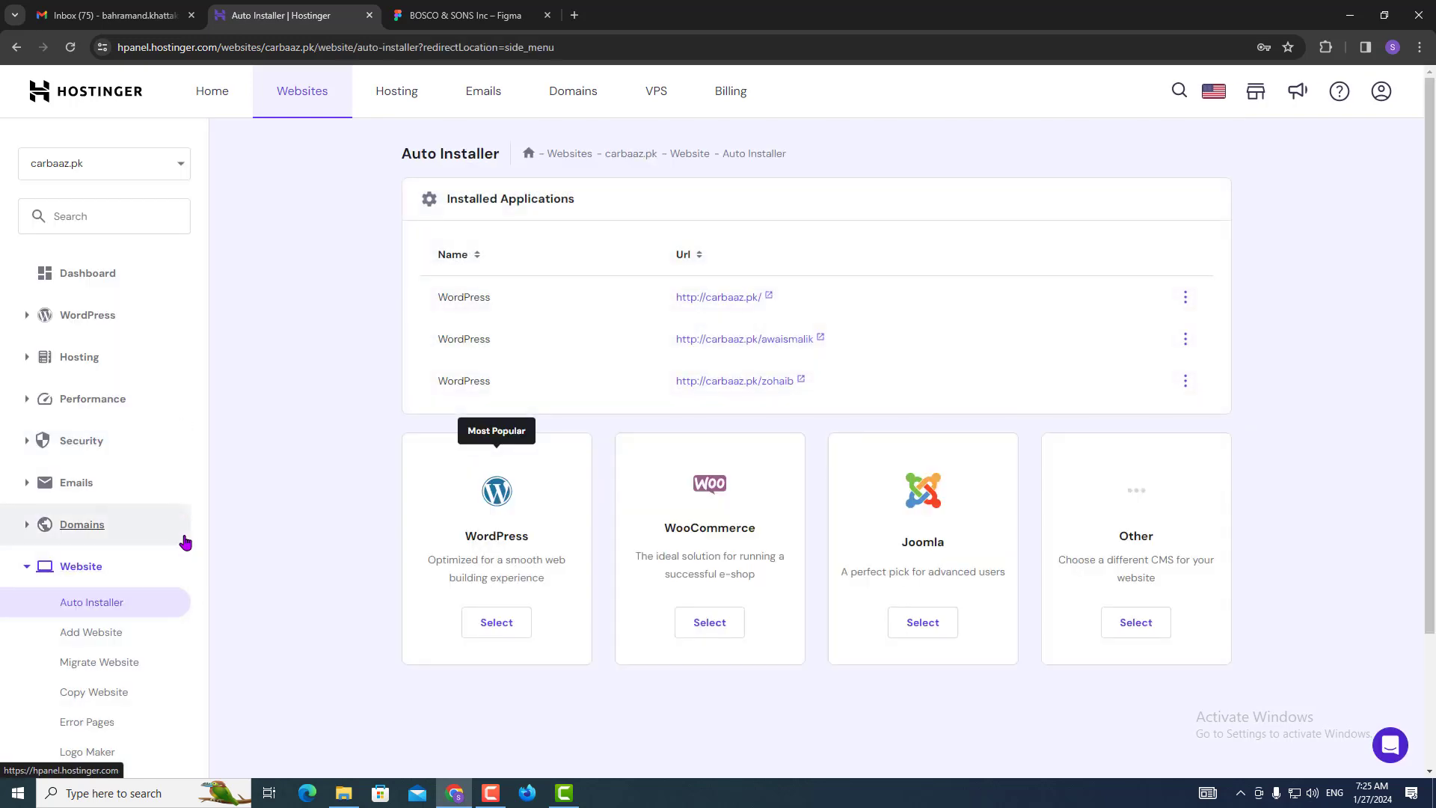
click(482, 632)
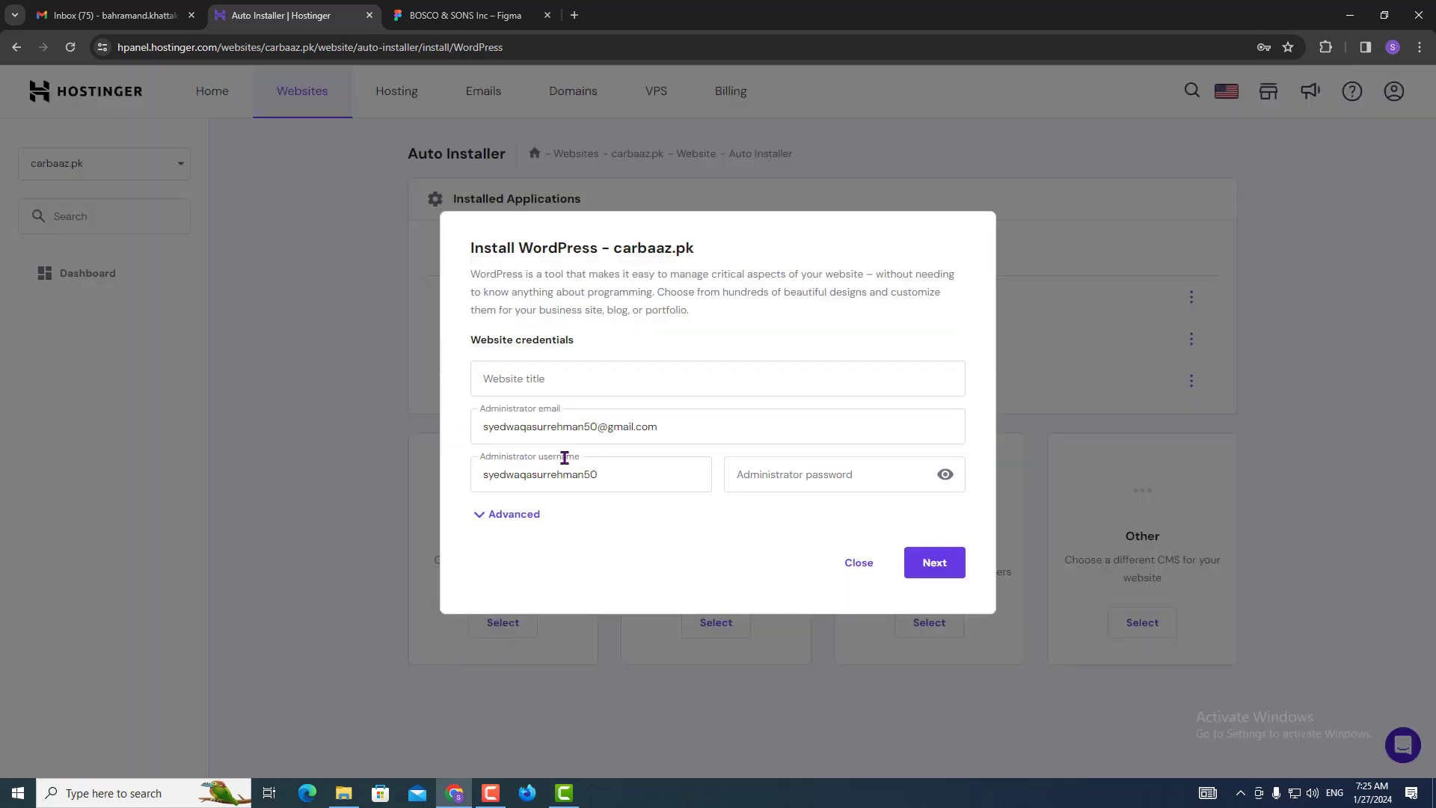
Enter the website title 'Bosco &' after checking the name in the design.
click(544, 381)
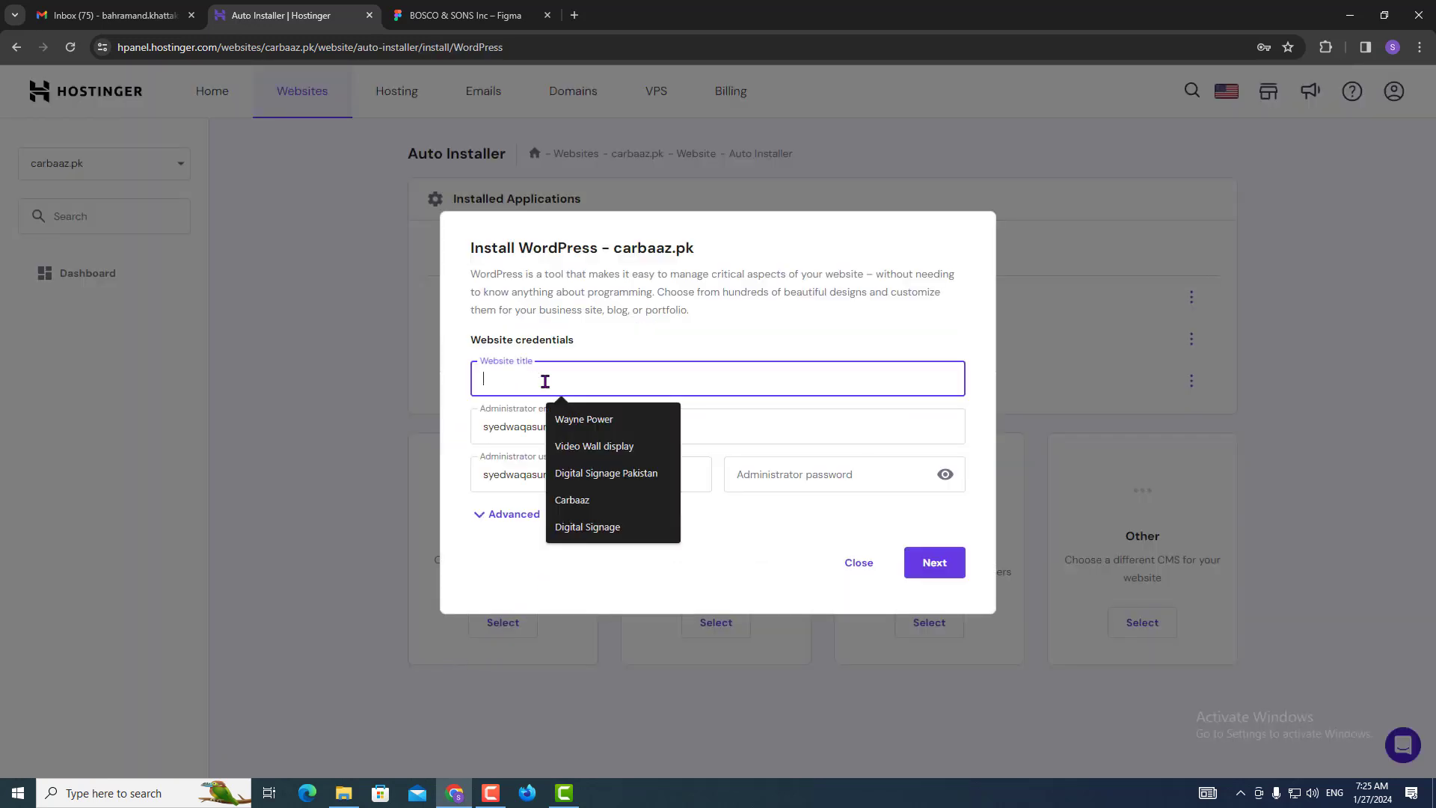
click(511, 516)
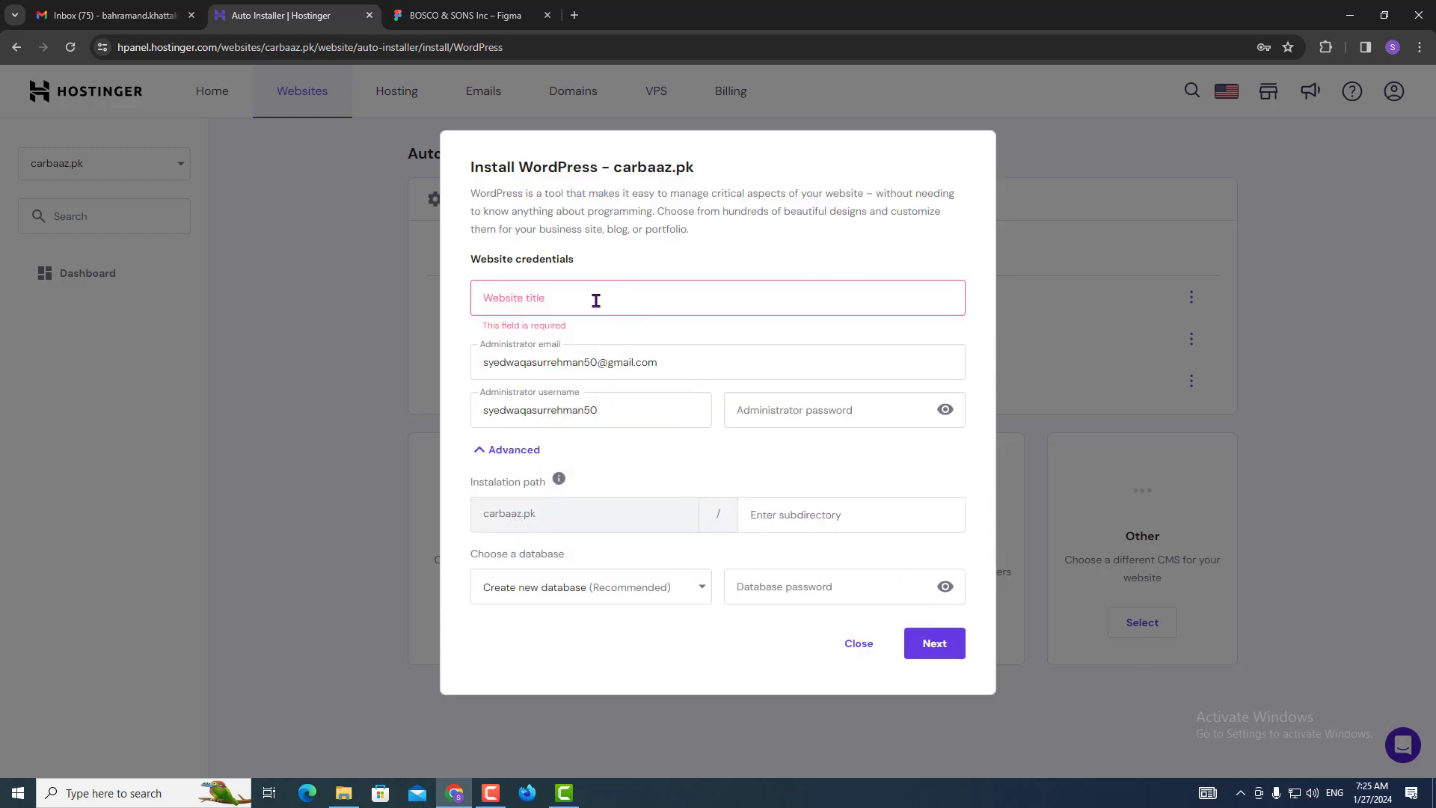
click(569, 305)
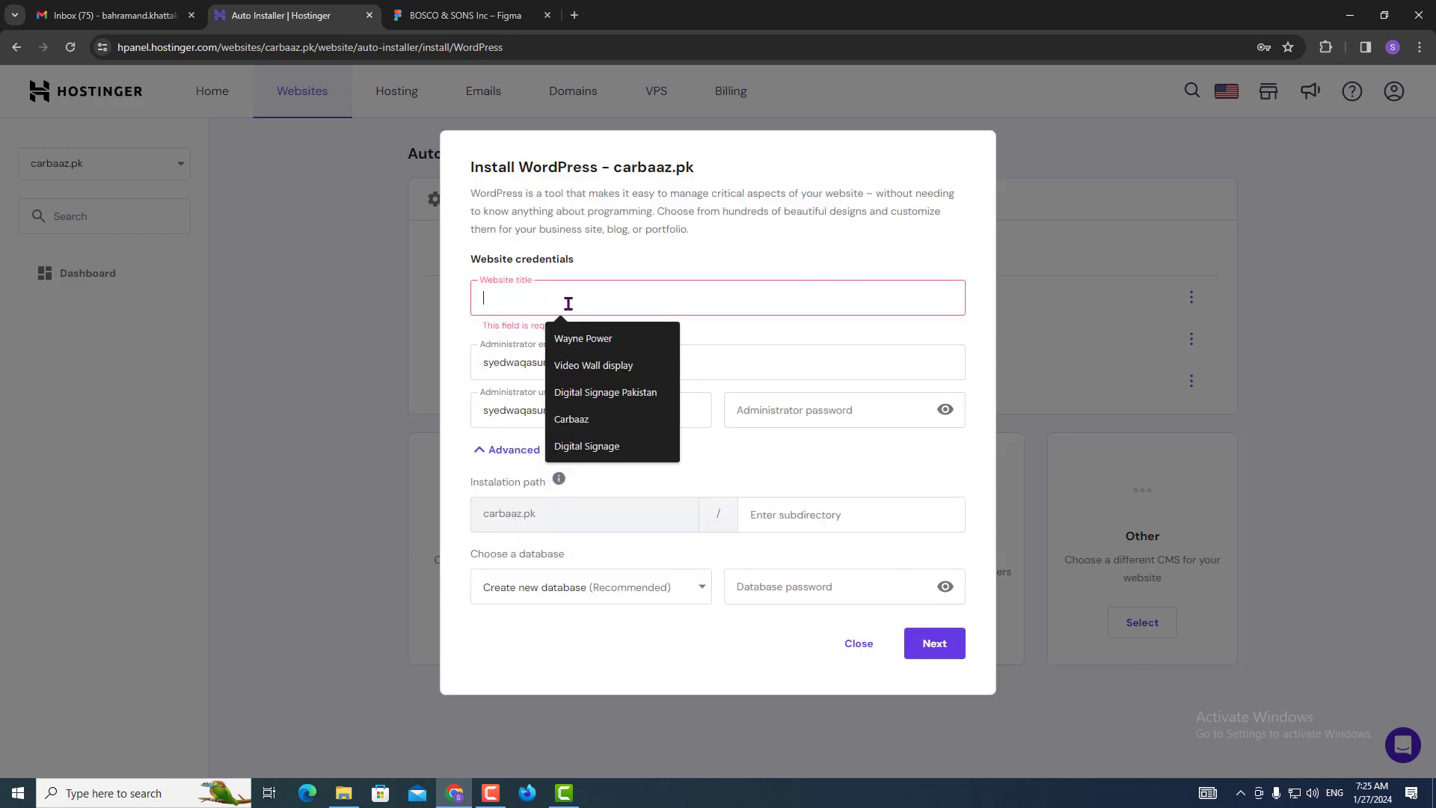
click(521, 12)
scroll(504, 362, up, 5)
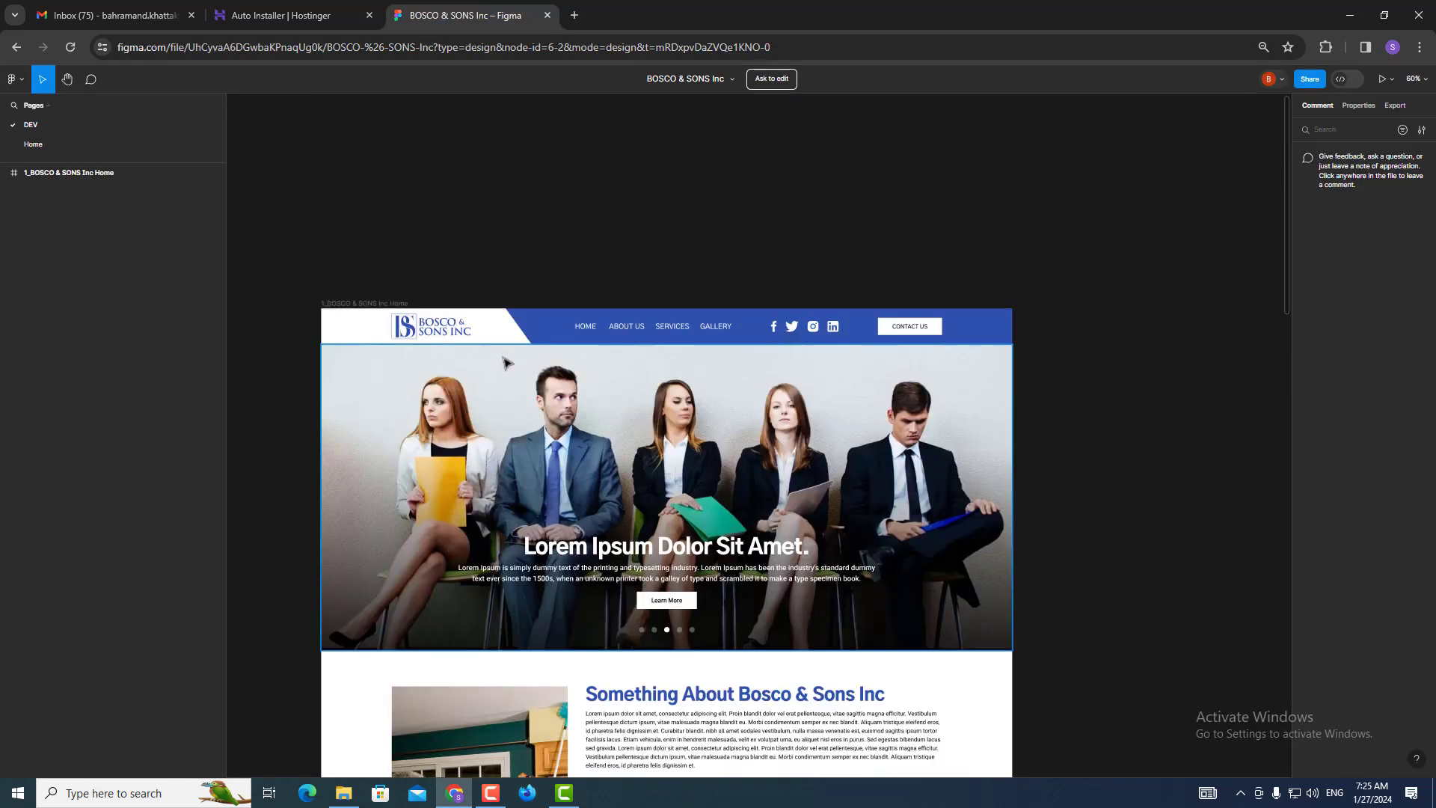
click(300, 14)
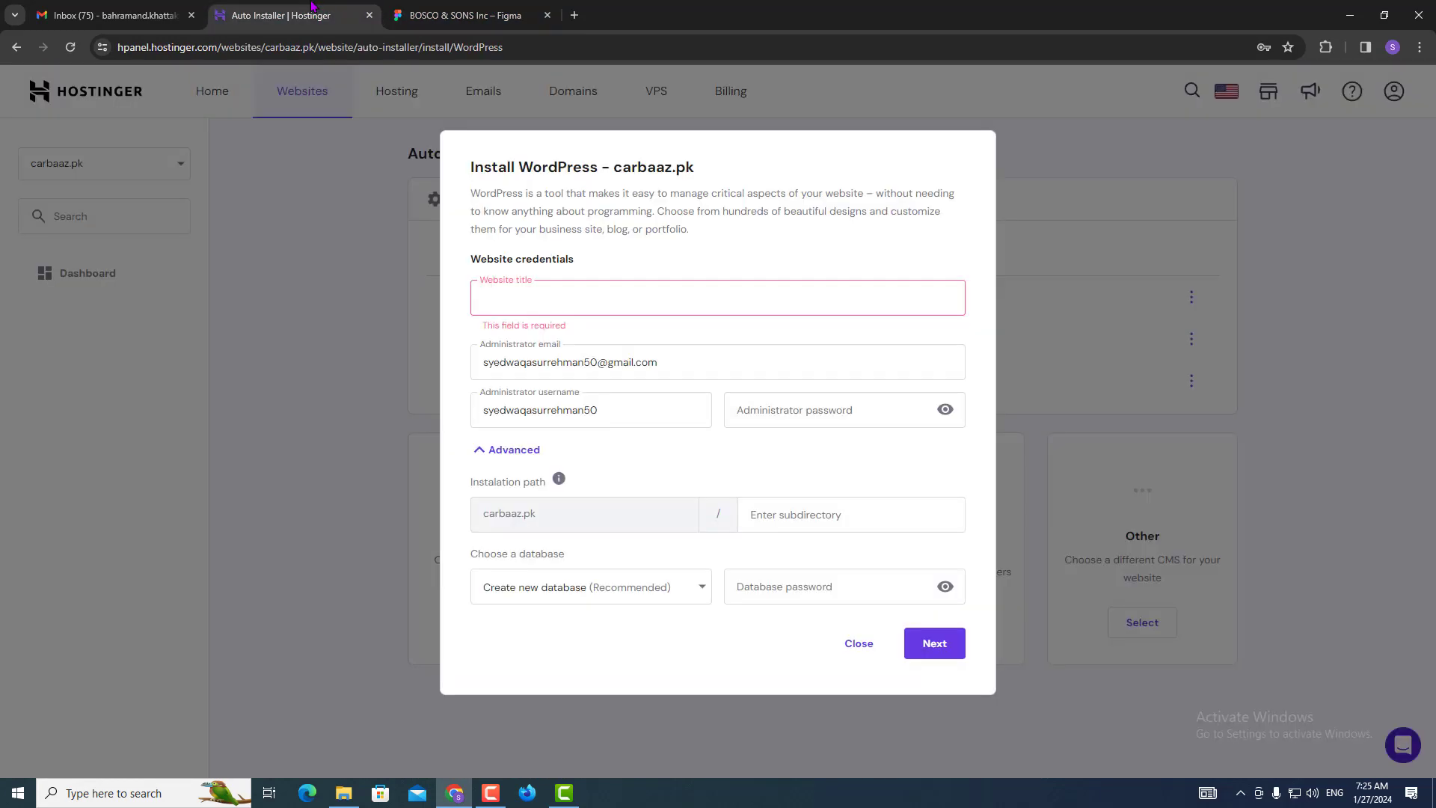
text(Bos)
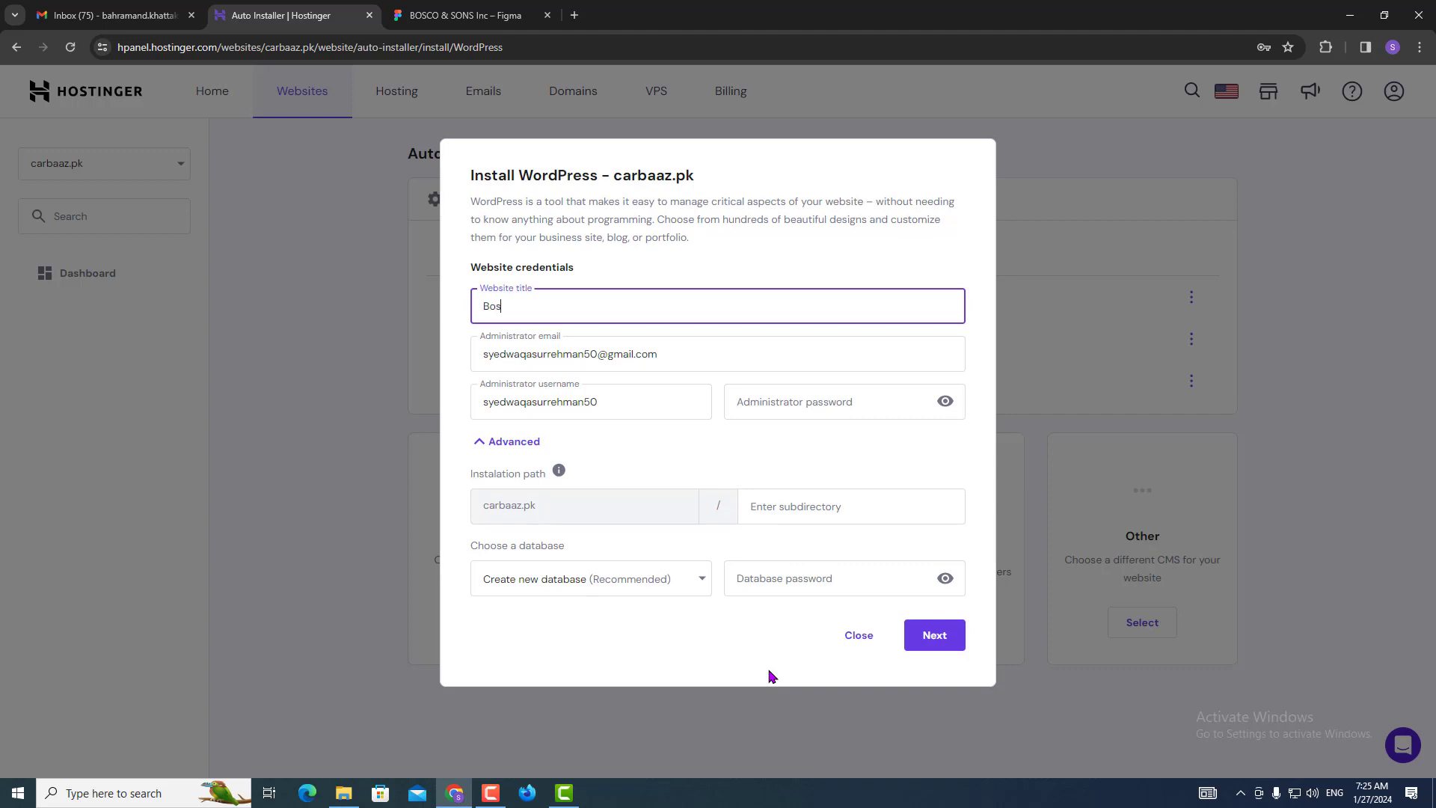
text(co & Sons)
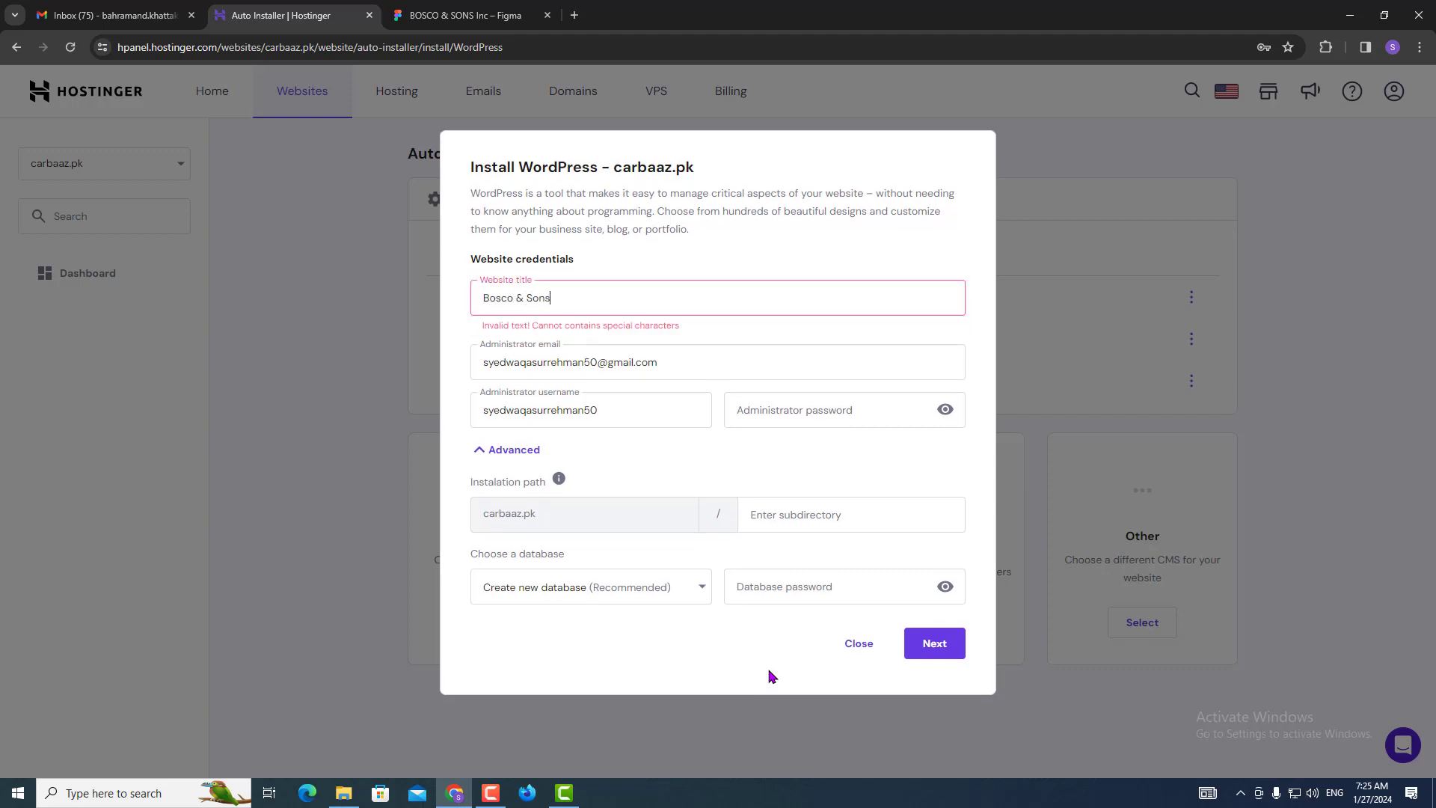
Fill in the administrator email, username and password, and set the installation subdirectory to bosco.
triple_click(638, 362)
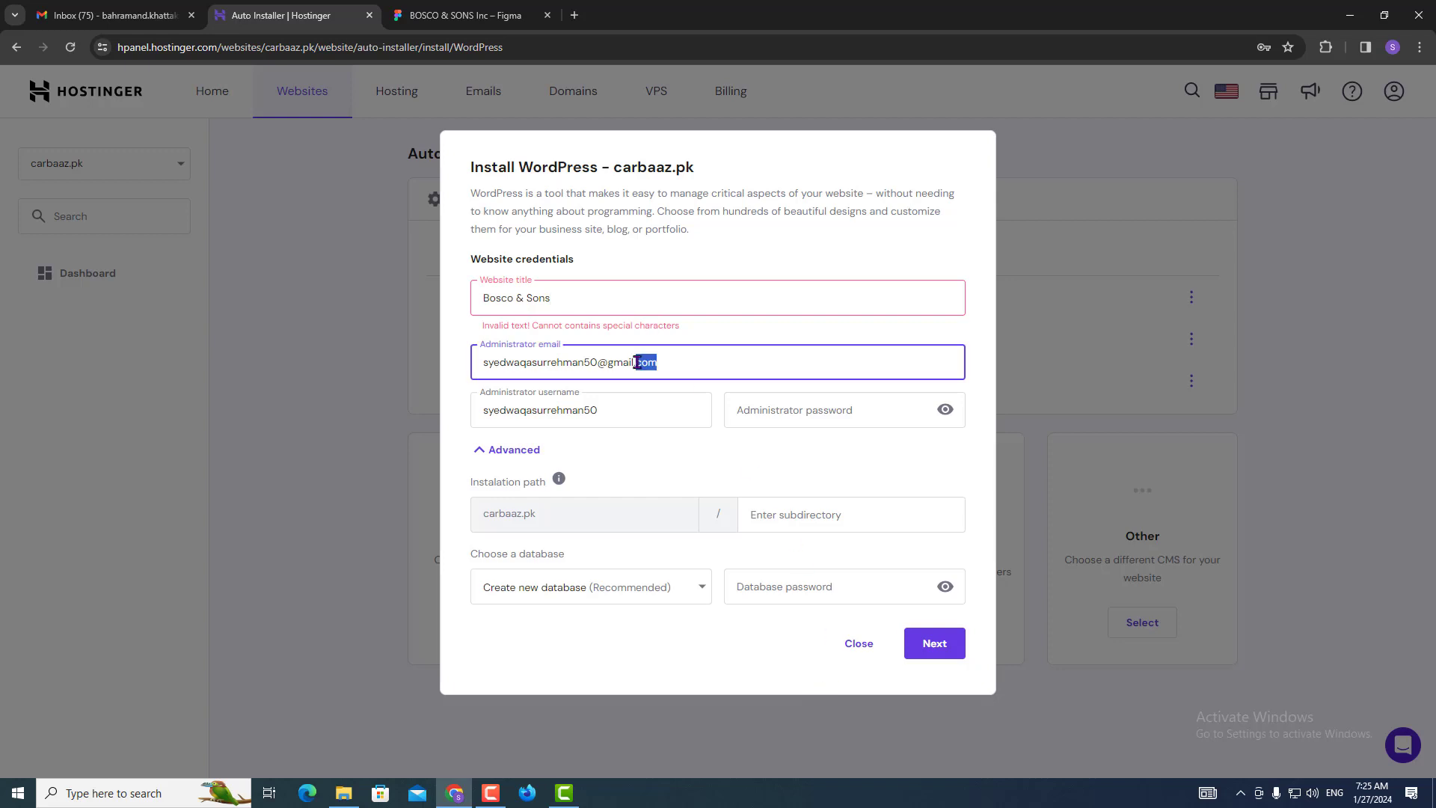
text(bahr)
key(Down)
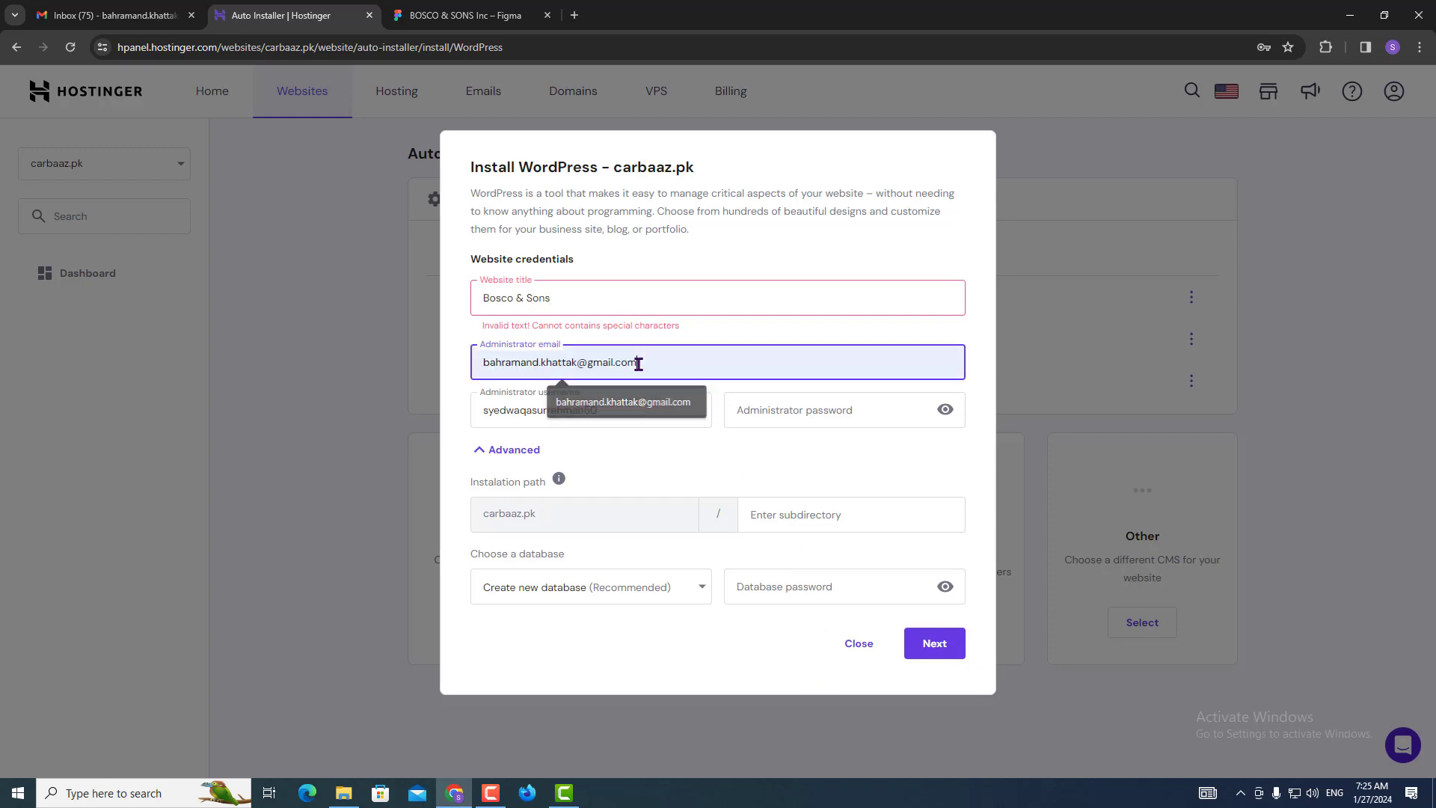
key(Tab)
key(BackSpace)
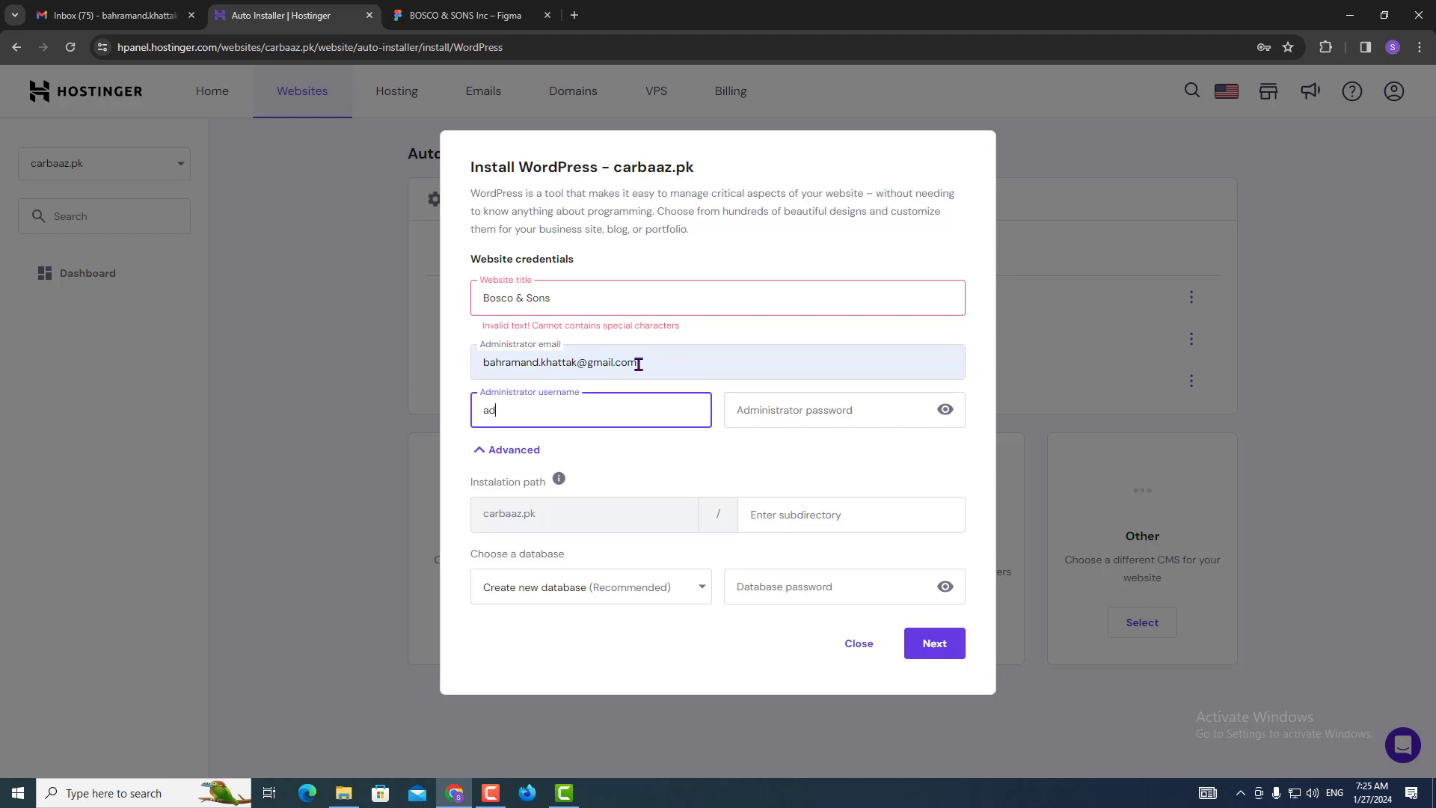
key(Tab)
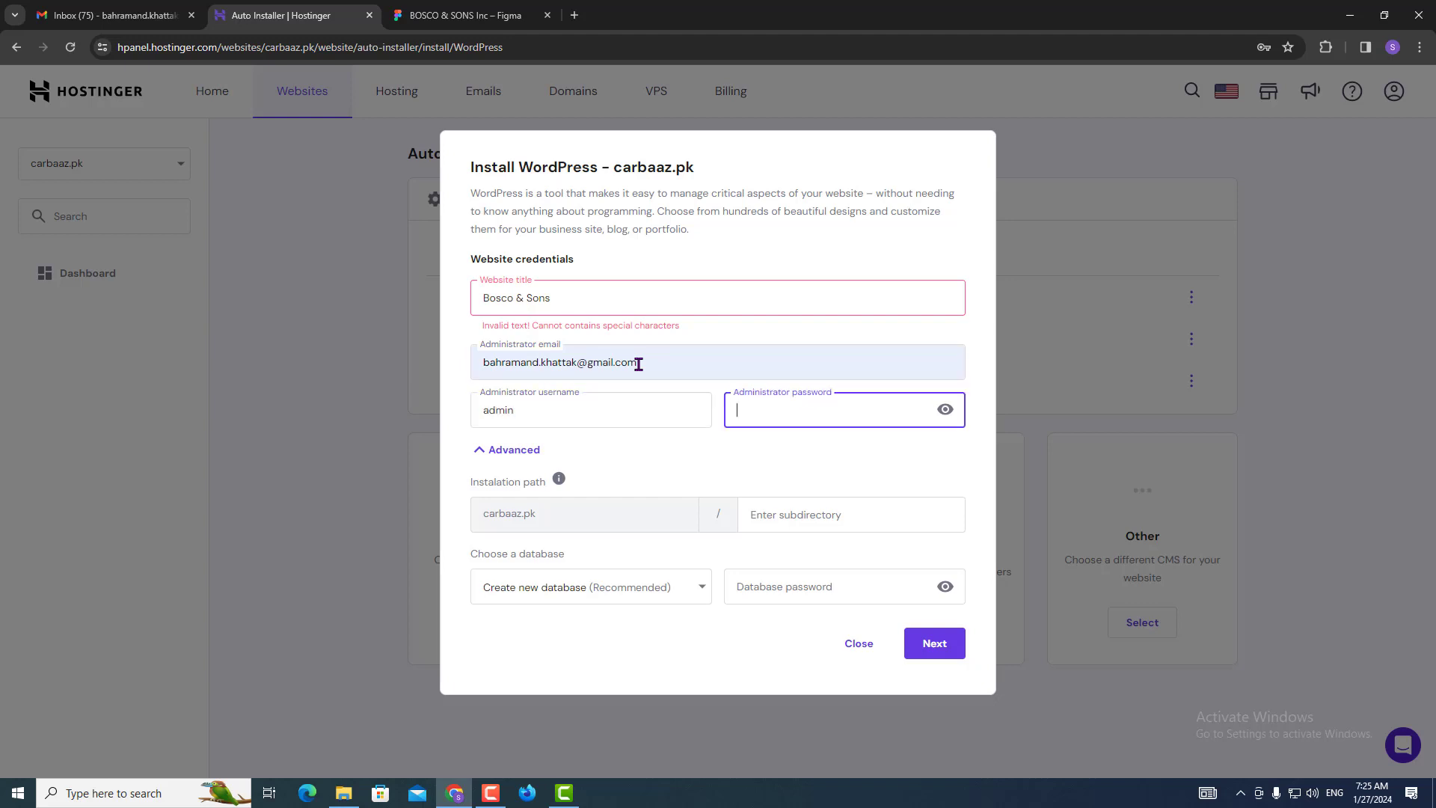
text(Bo)
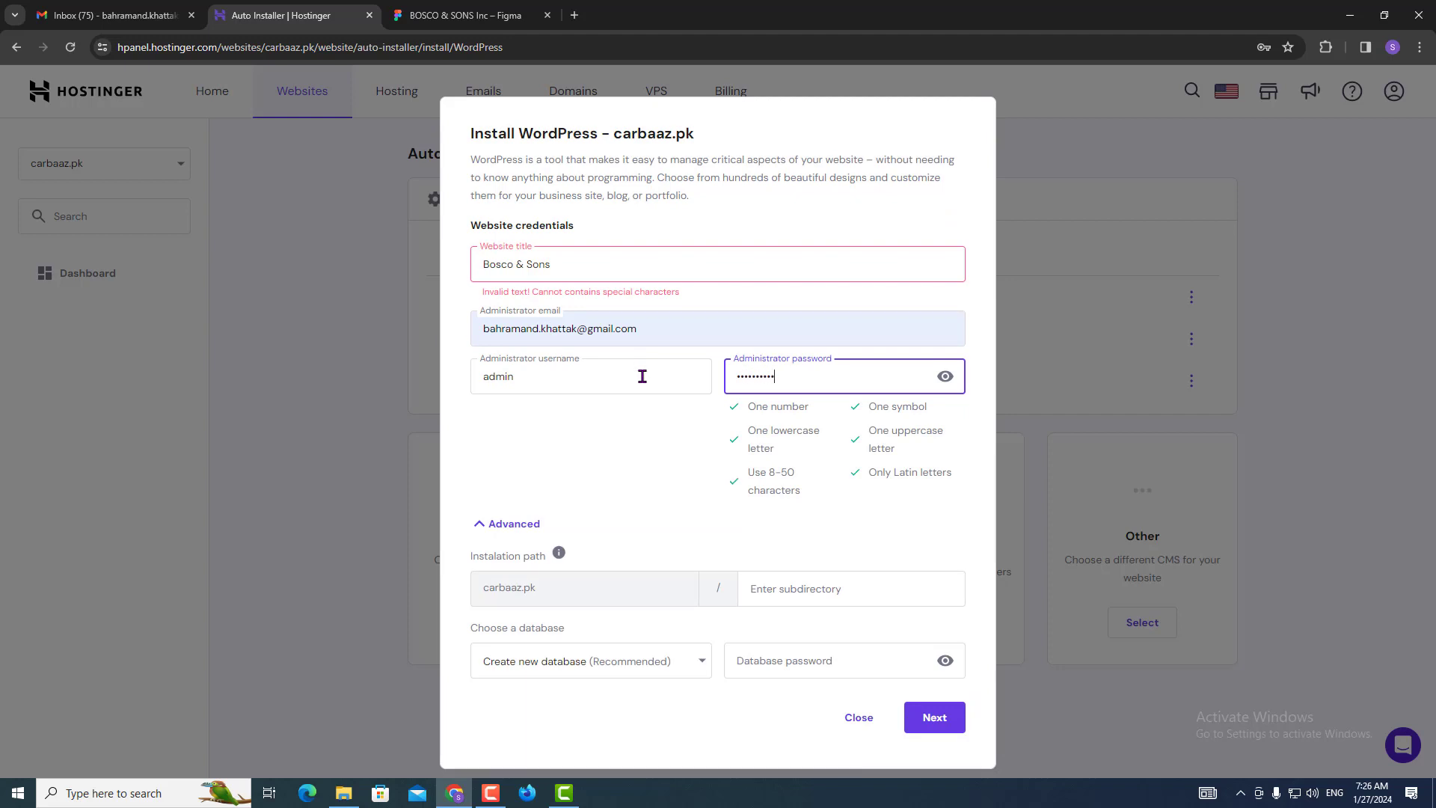
click(757, 592)
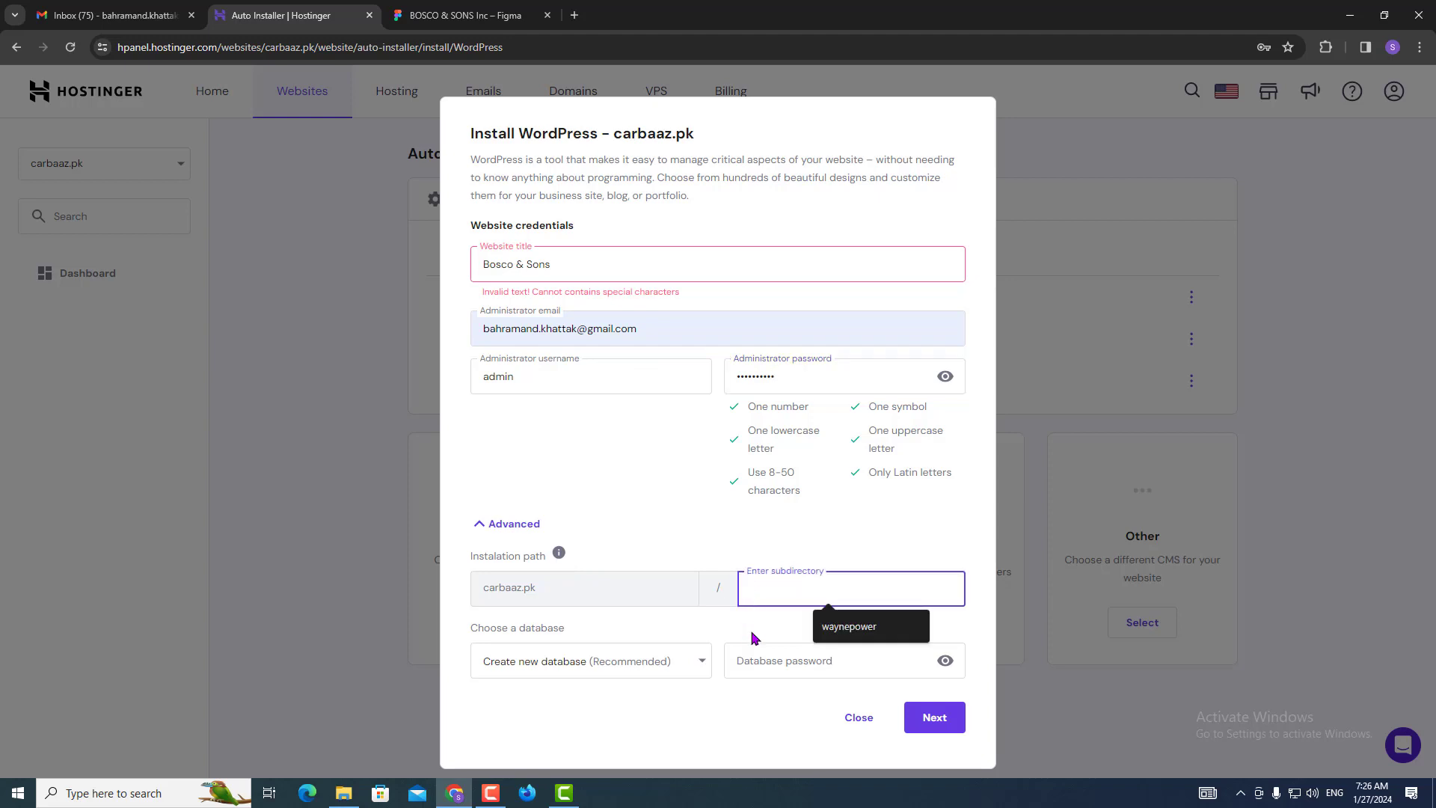
text(bosco)
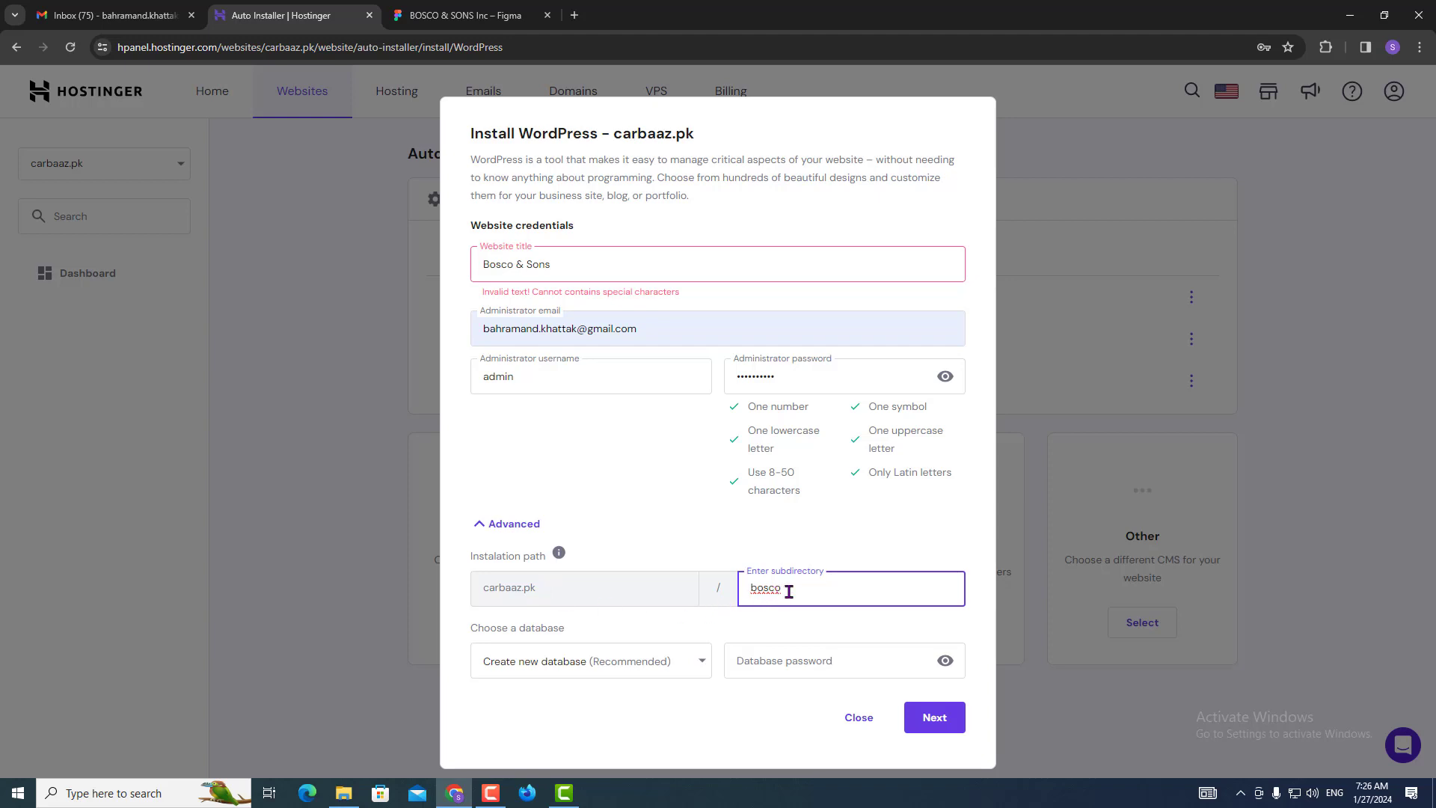
Fix the special-characters error by changing the title to 'Bosco and Sons', then continue.
click(934, 723)
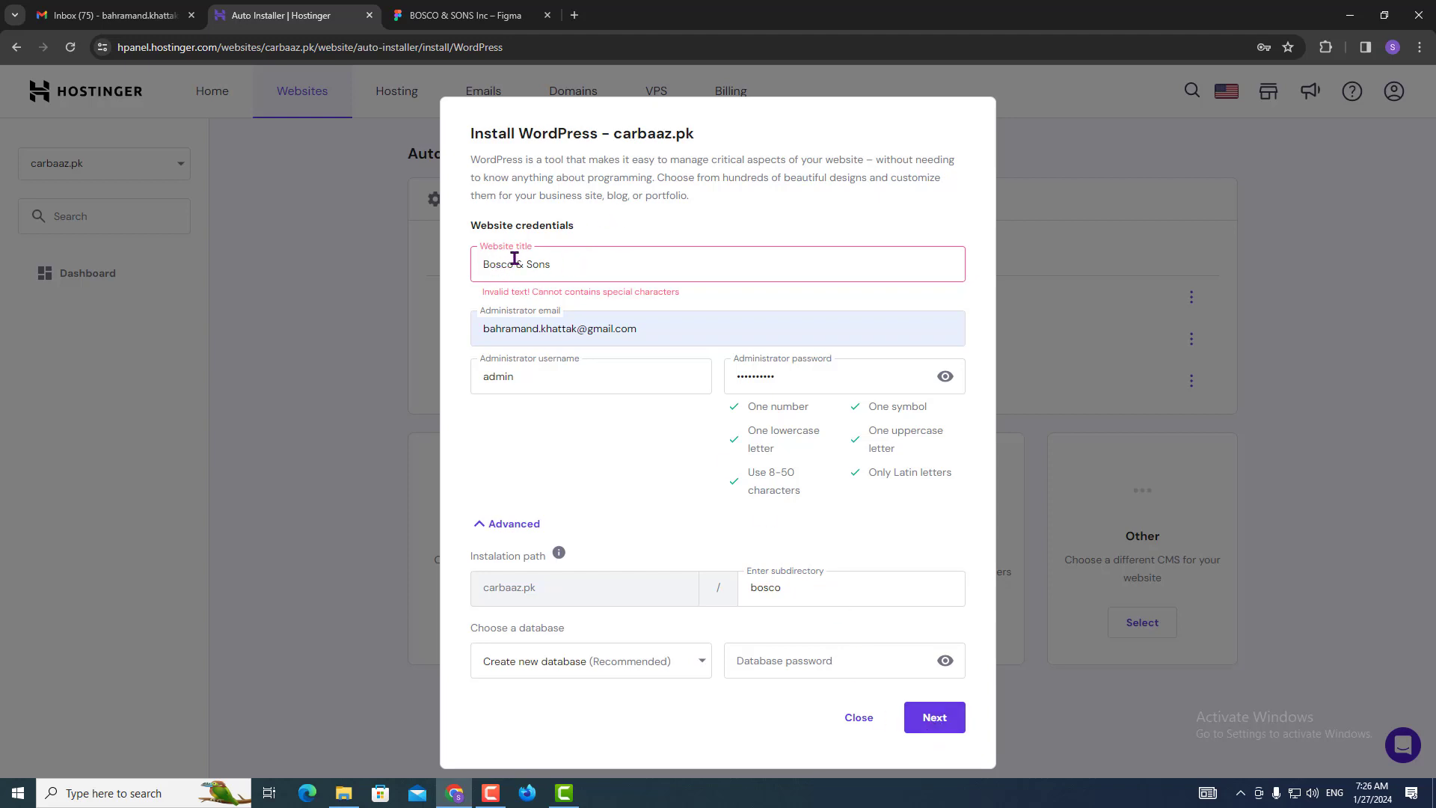
drag(509, 291, 675, 300)
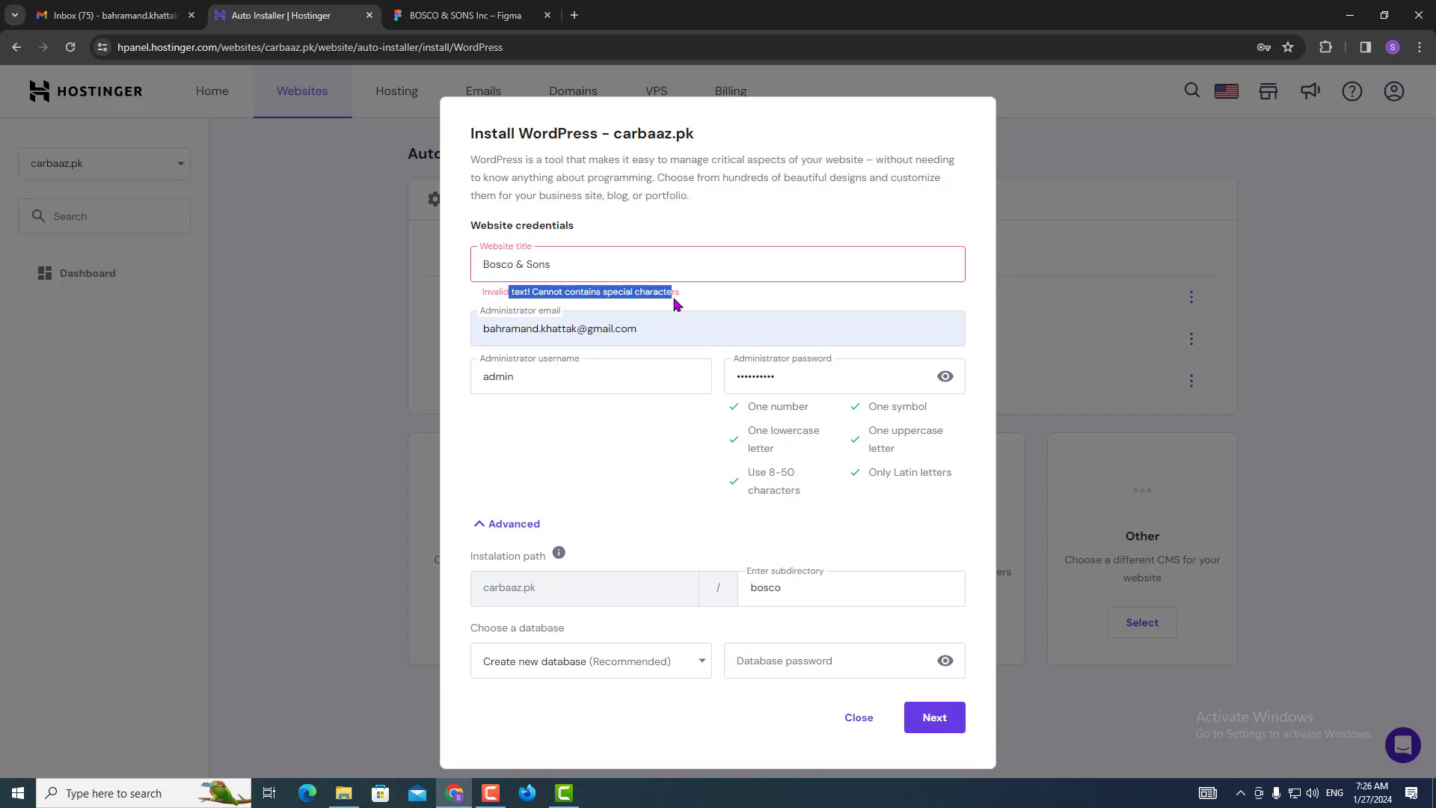
click(525, 261)
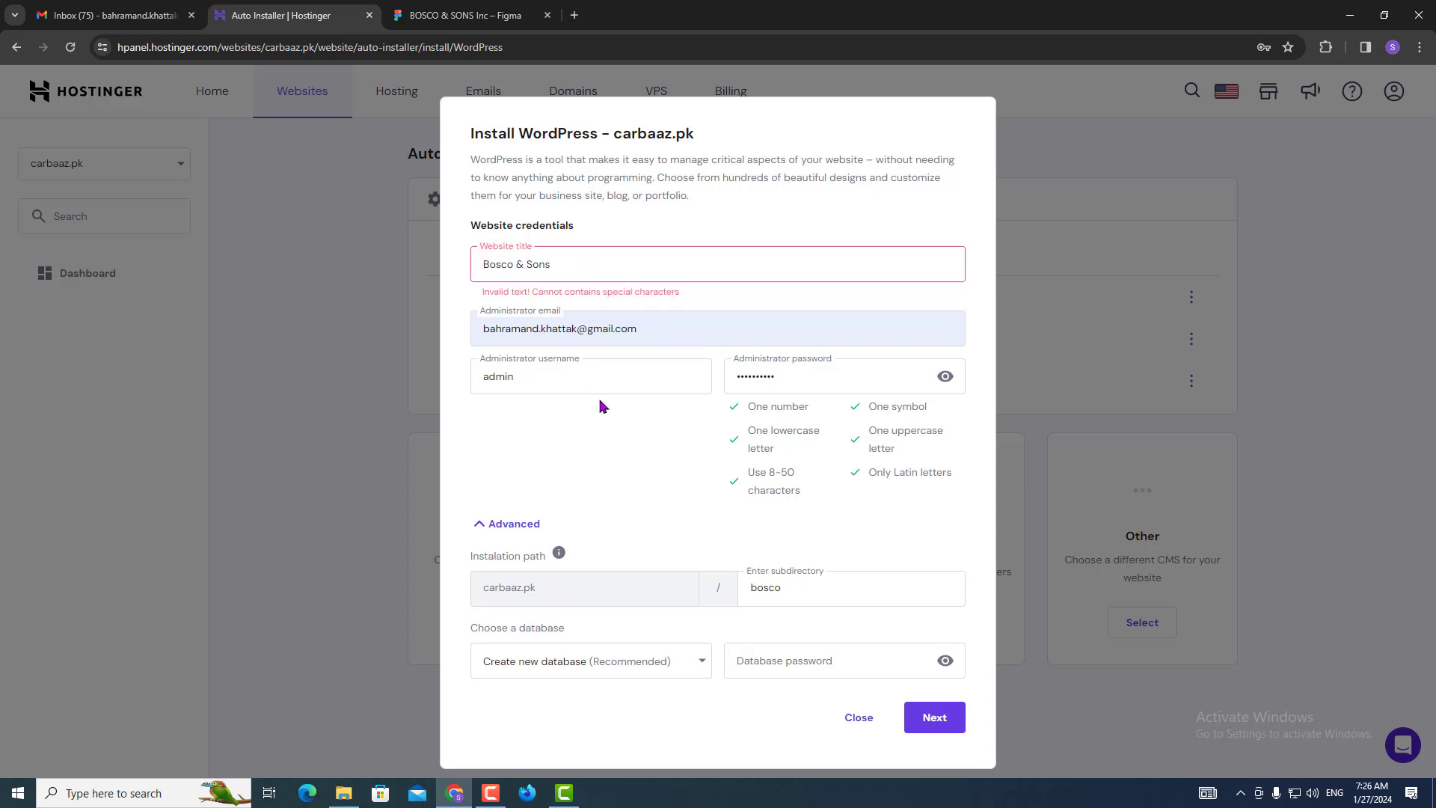
key(BackSpace)
text(and)
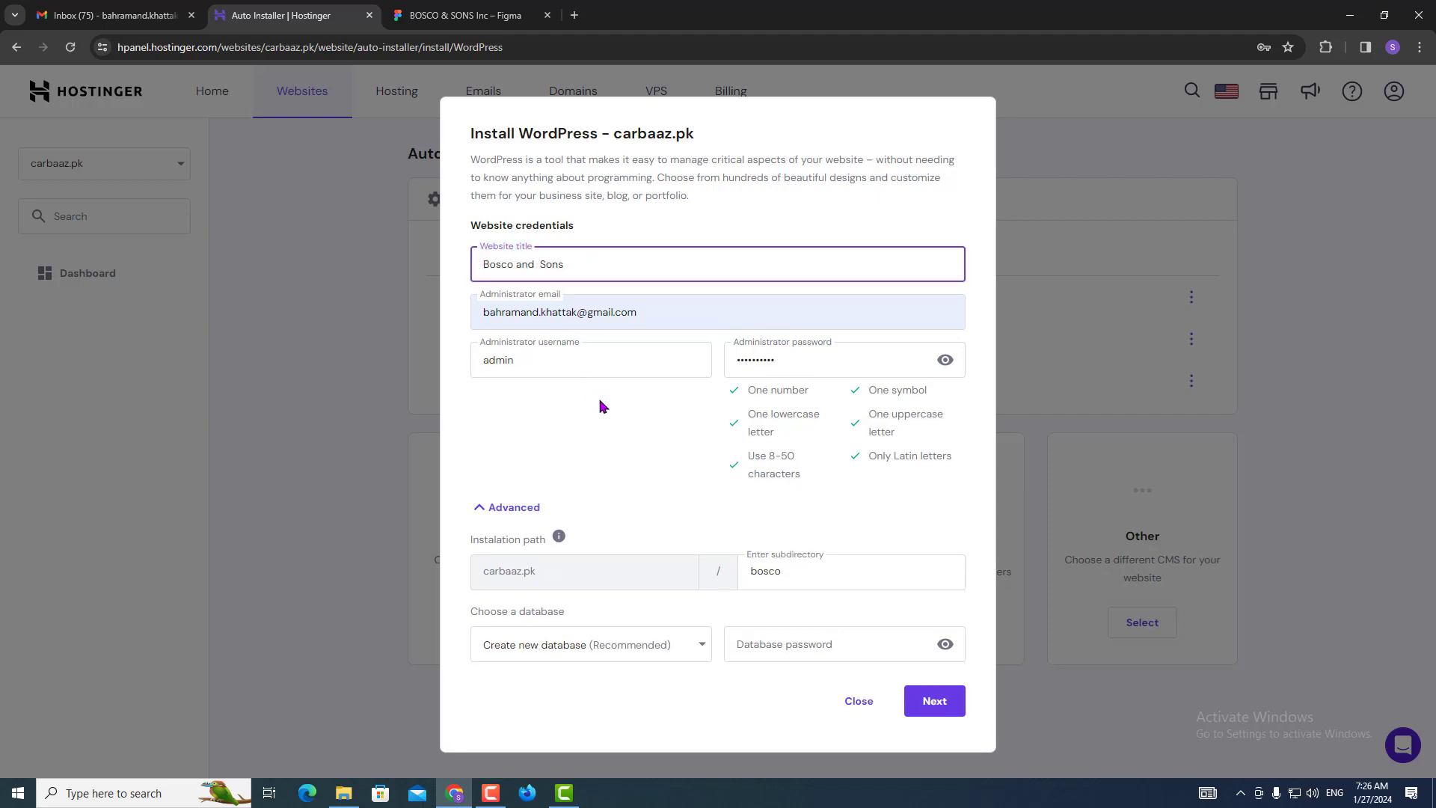
click(924, 703)
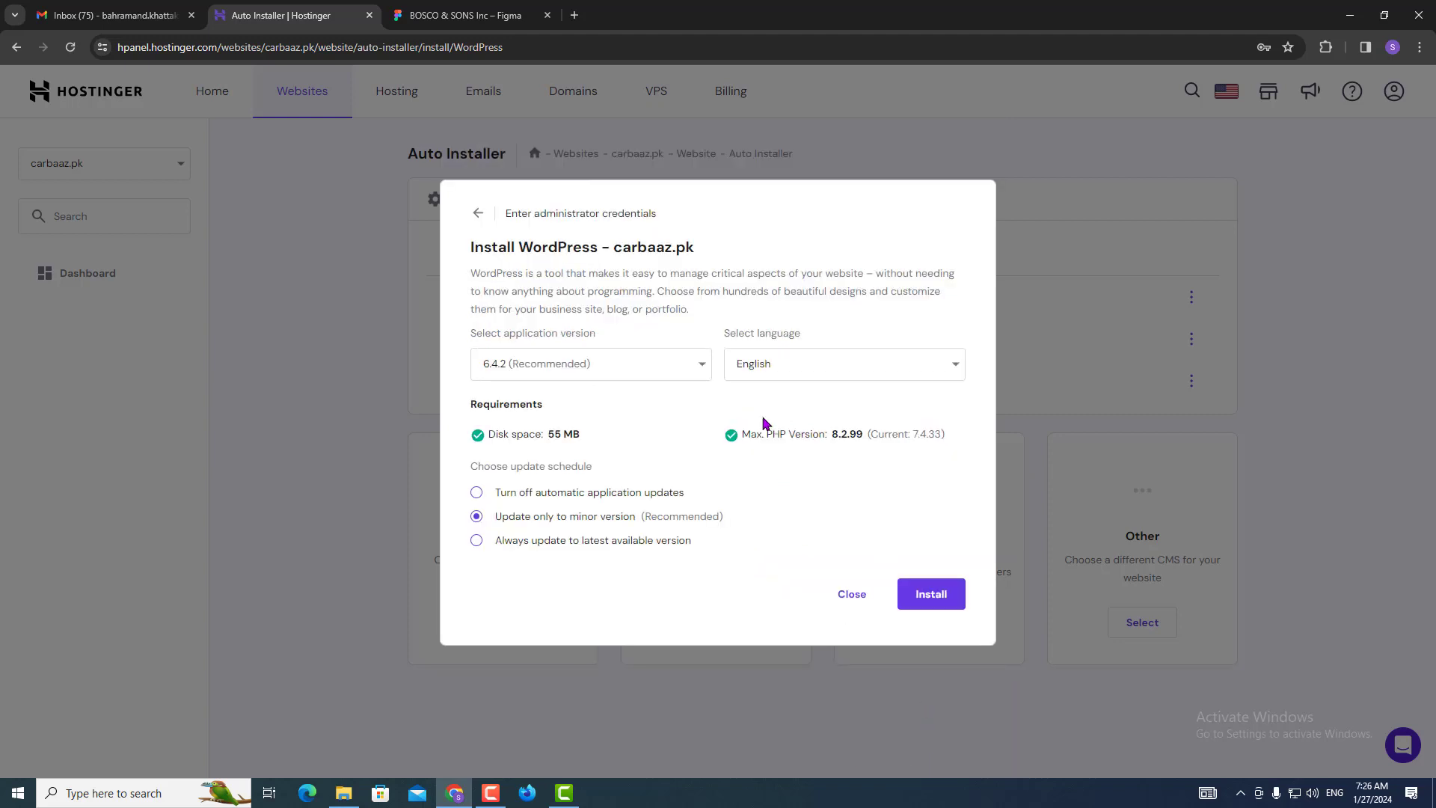
Turn off automatic application updates, keep version 6.4.2 and English, and install WordPress.
drag(485, 435, 562, 433)
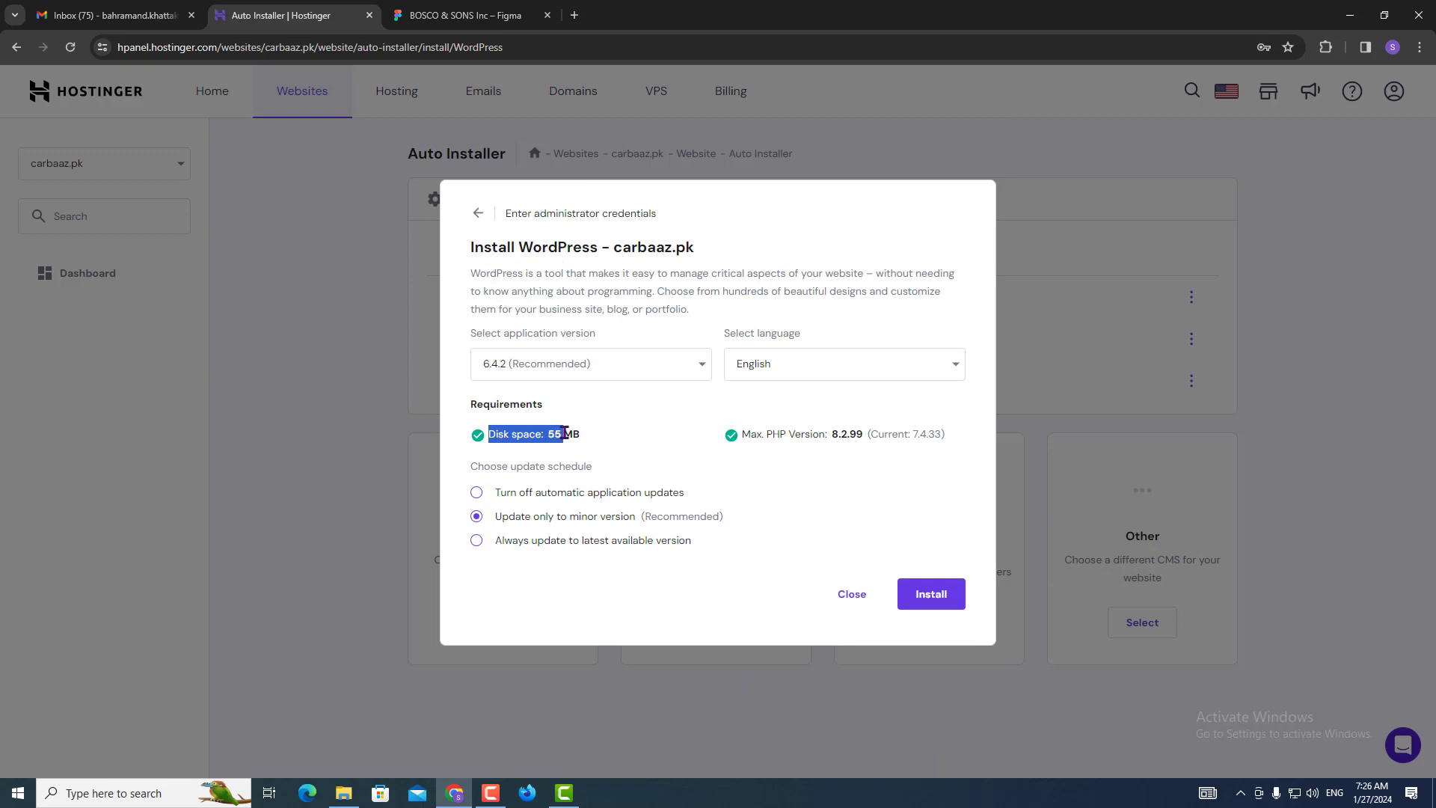
click(478, 494)
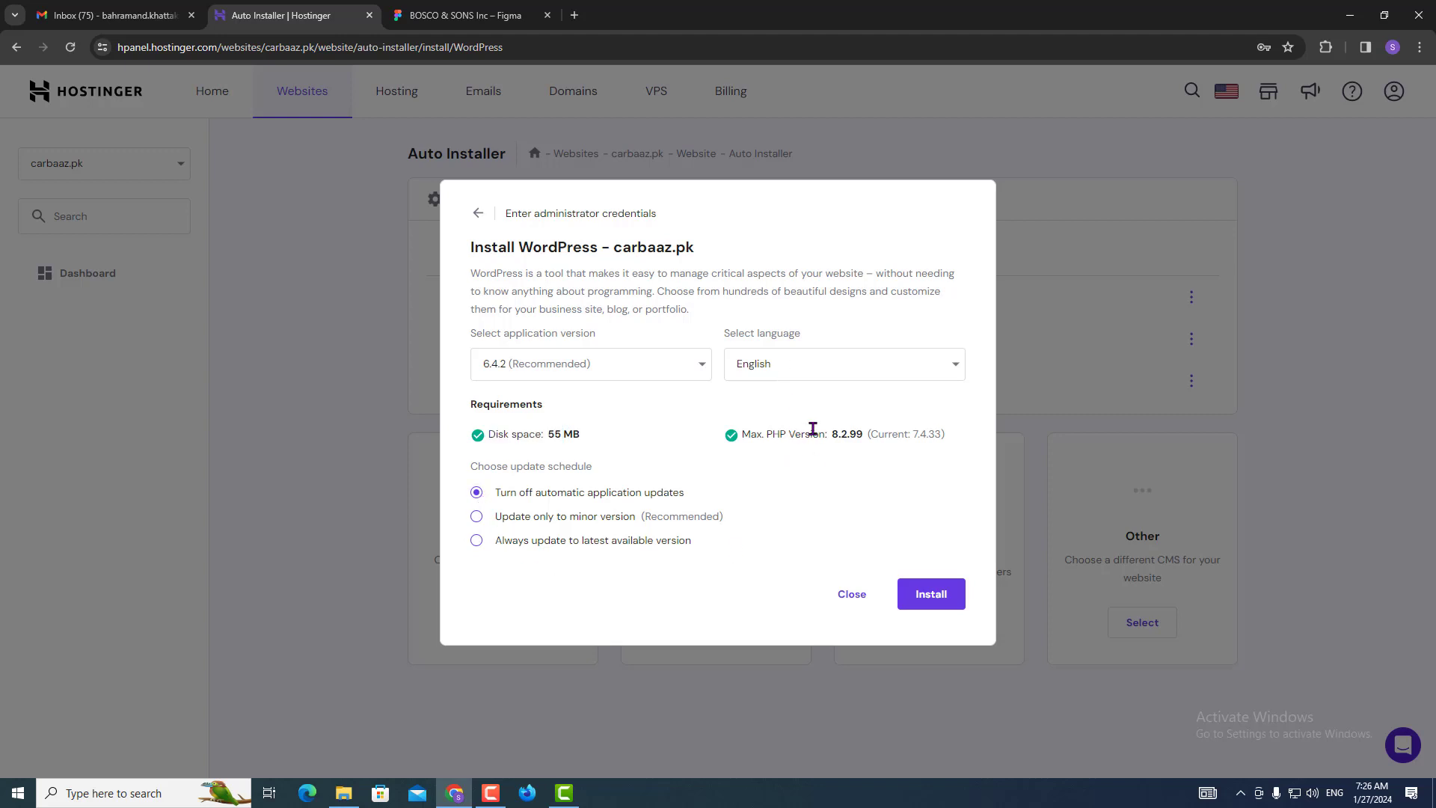
drag(812, 434, 741, 434)
drag(884, 428, 860, 433)
click(940, 596)
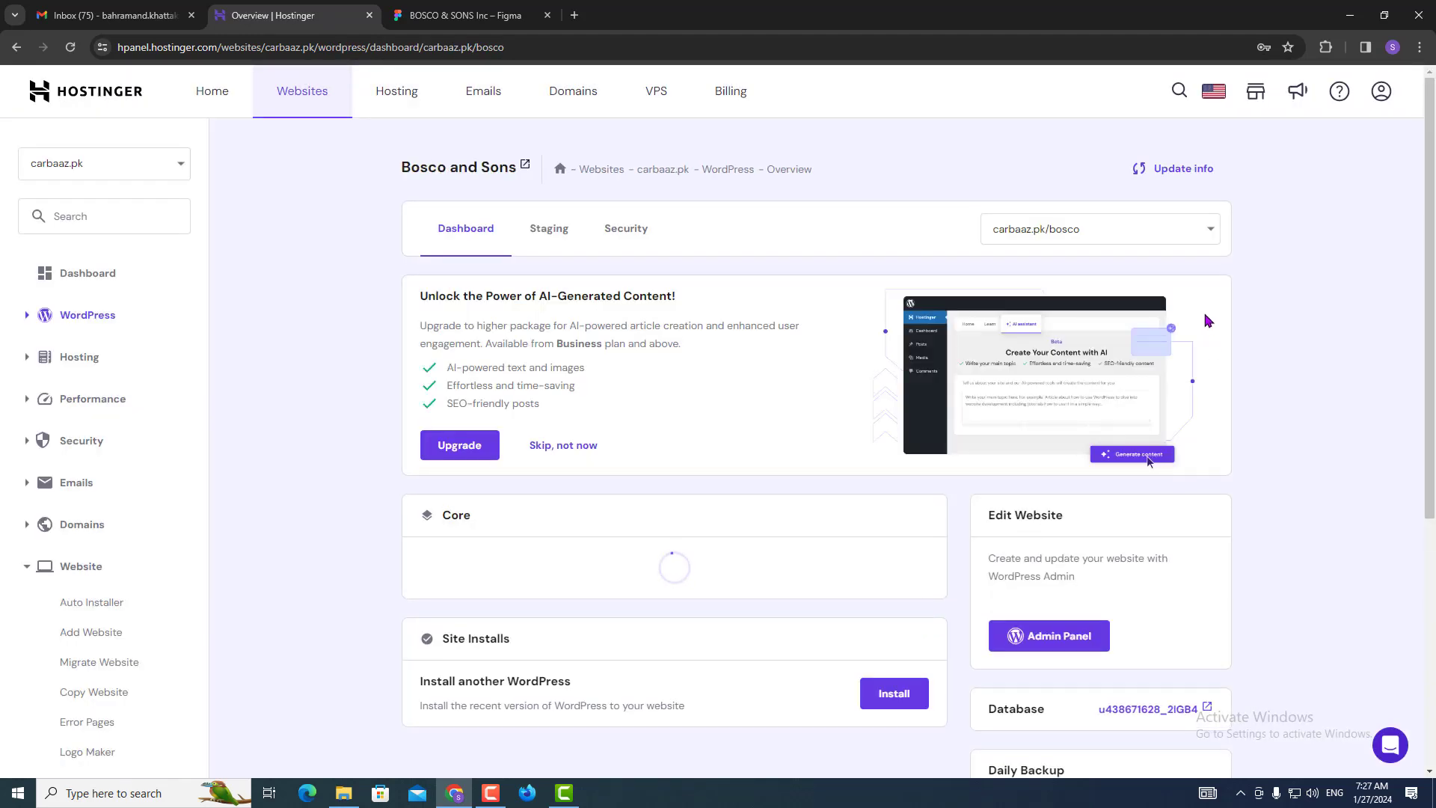
Open the new site's WordPress admin, then install and activate the Hello Elementor theme.
click(1018, 643)
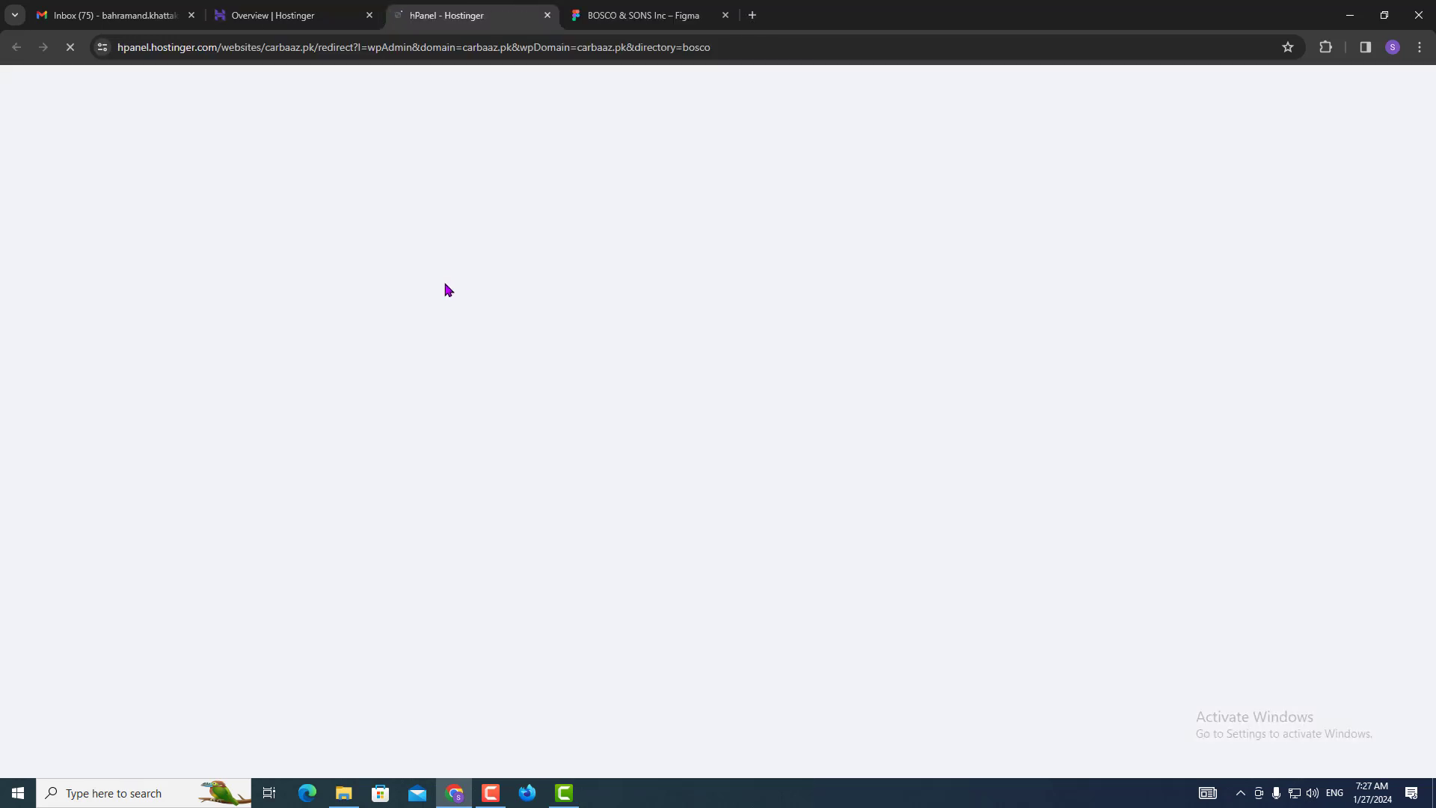
click(310, 15)
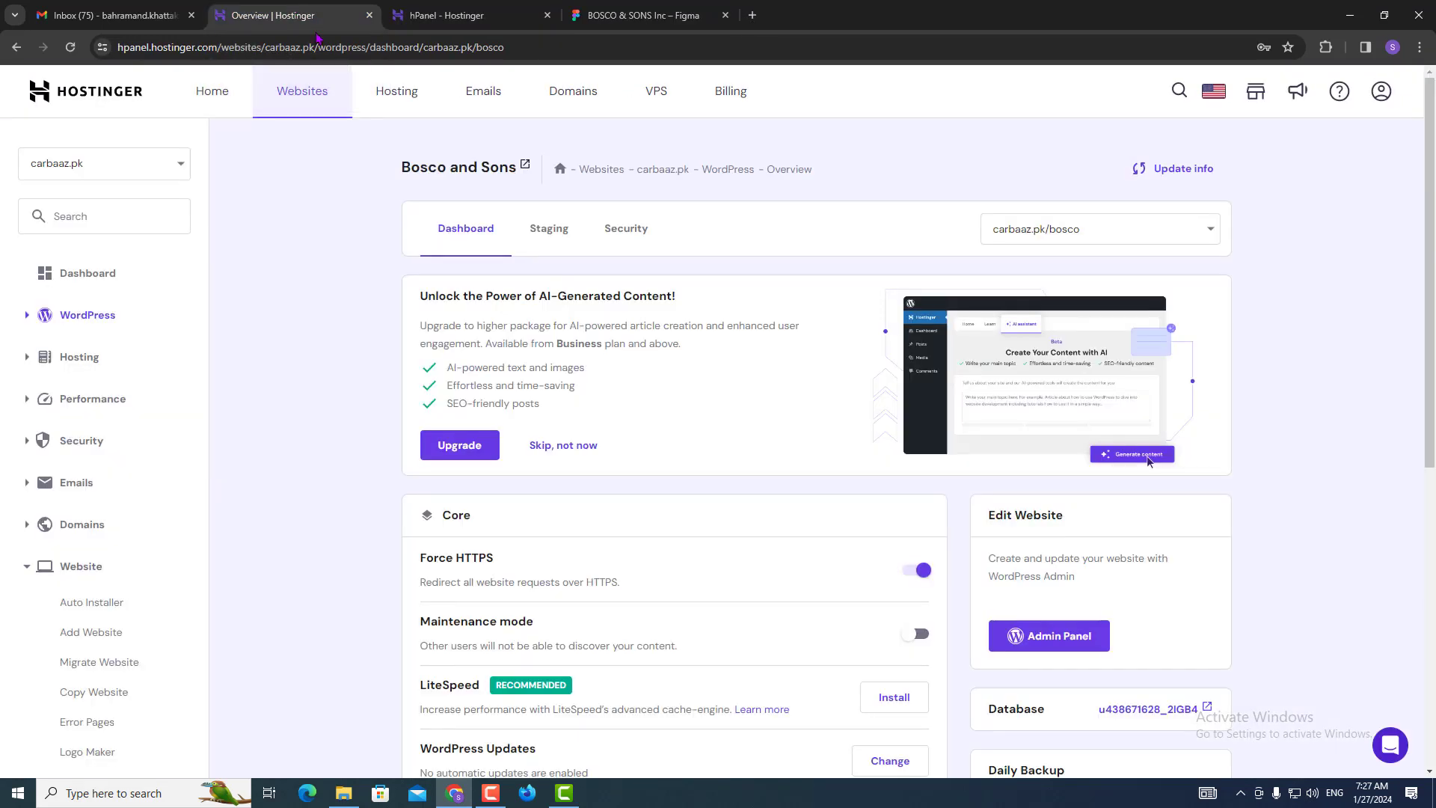
click(369, 15)
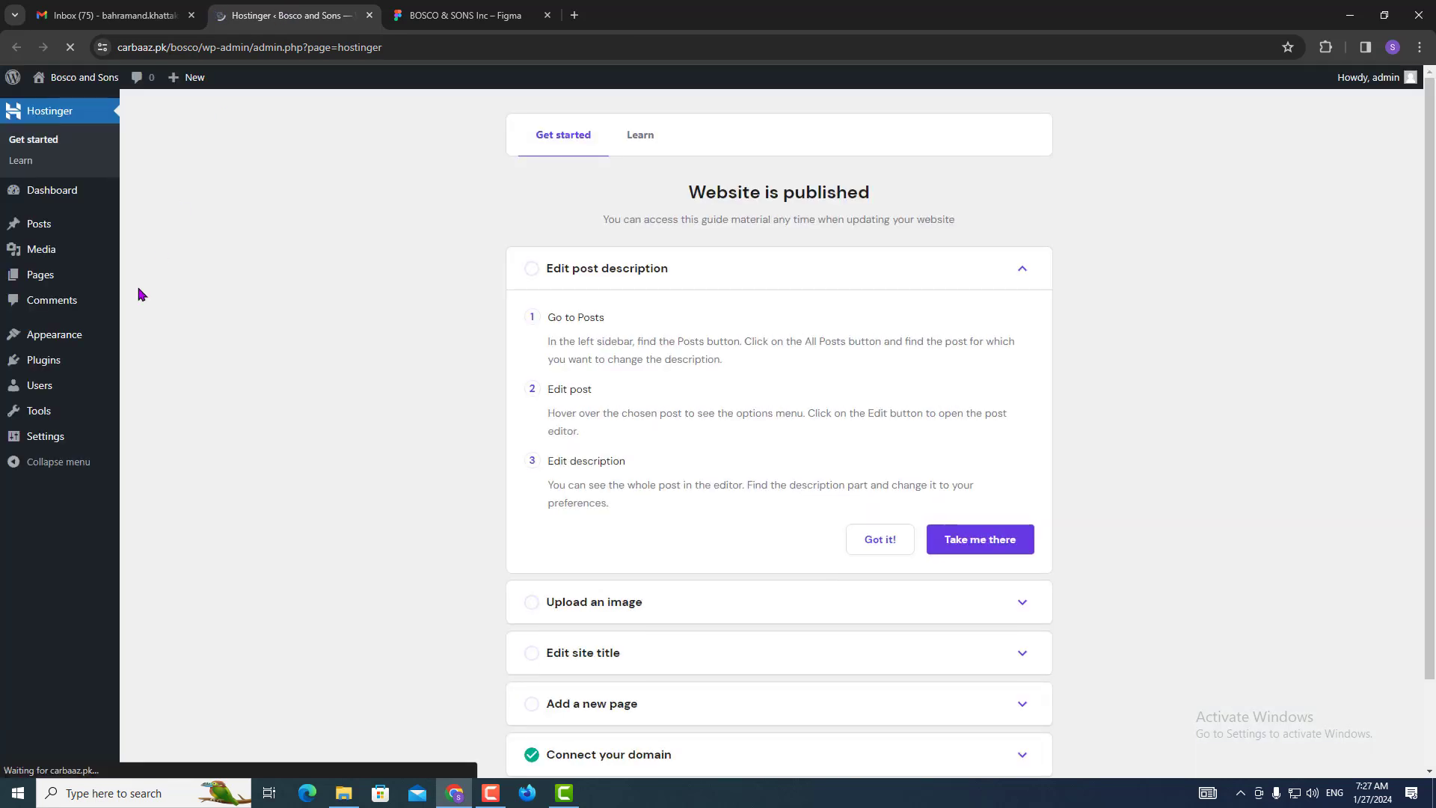
click(52, 338)
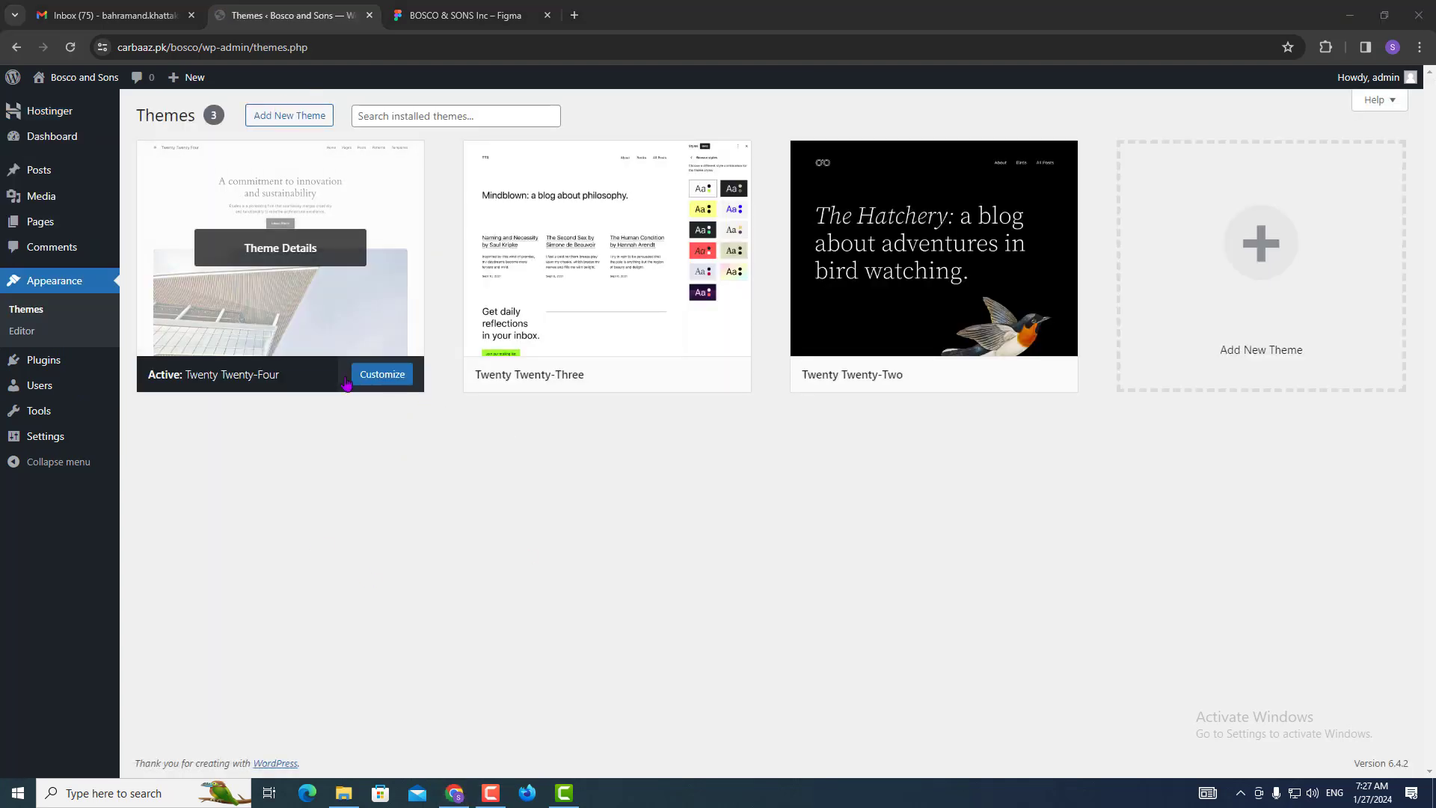
click(291, 119)
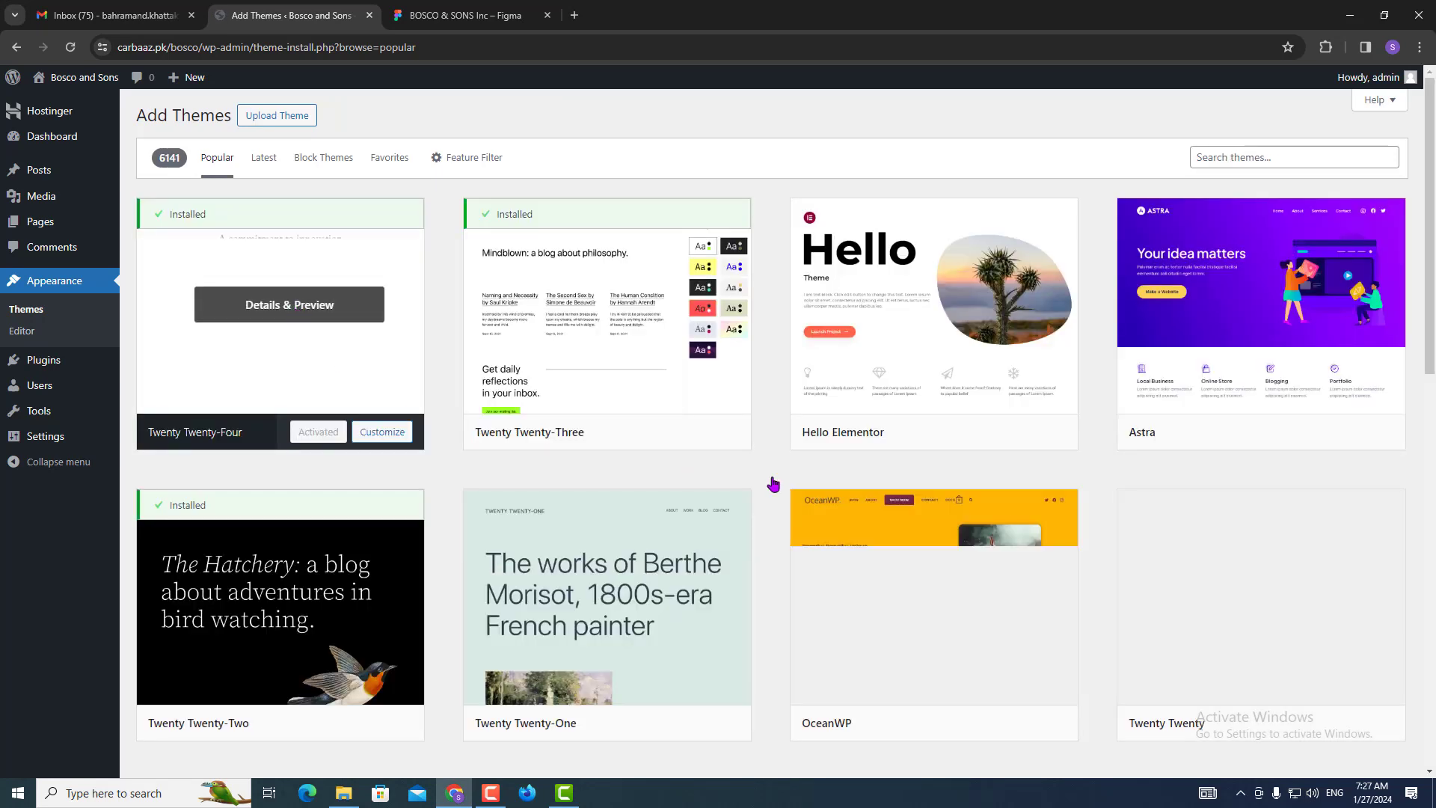
click(974, 433)
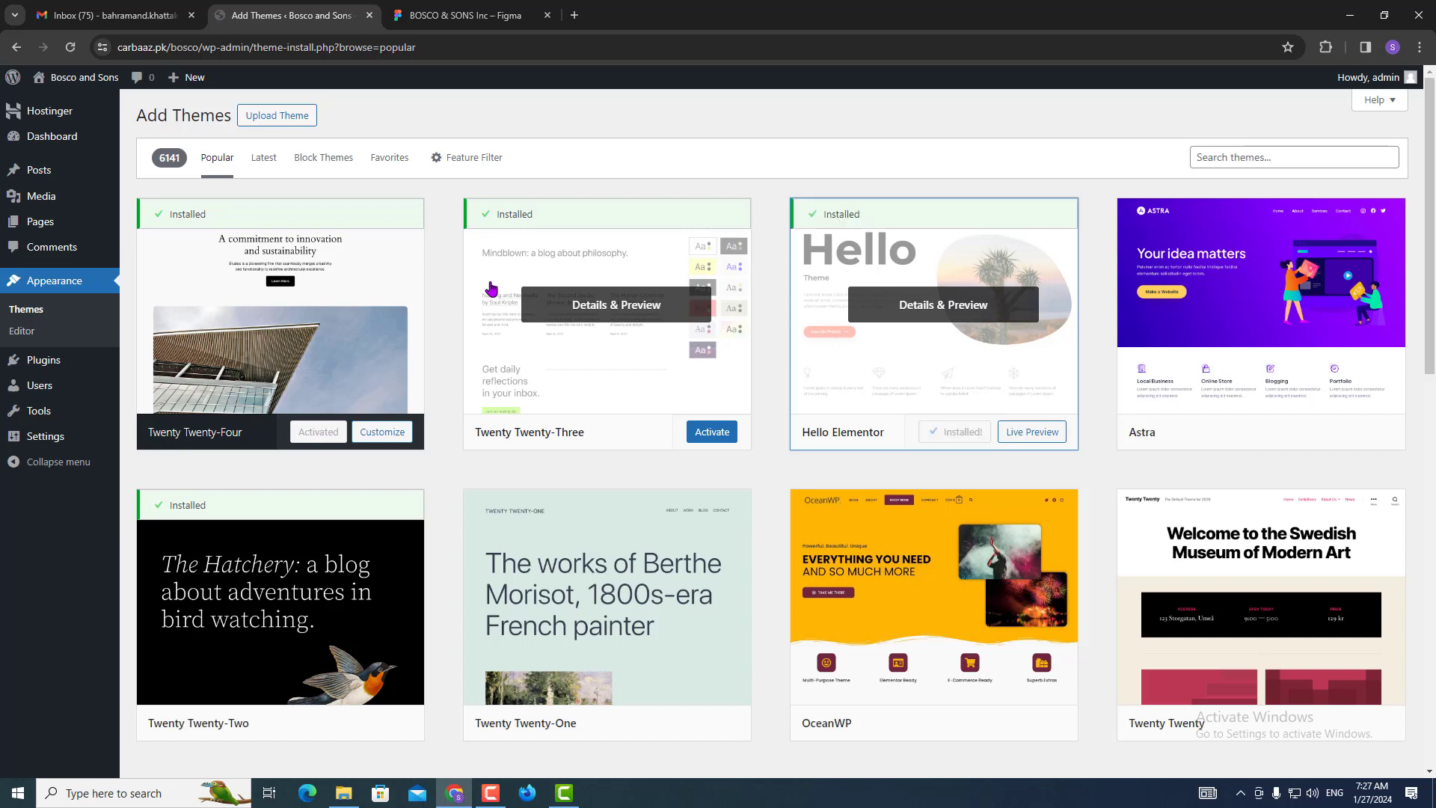
click(965, 432)
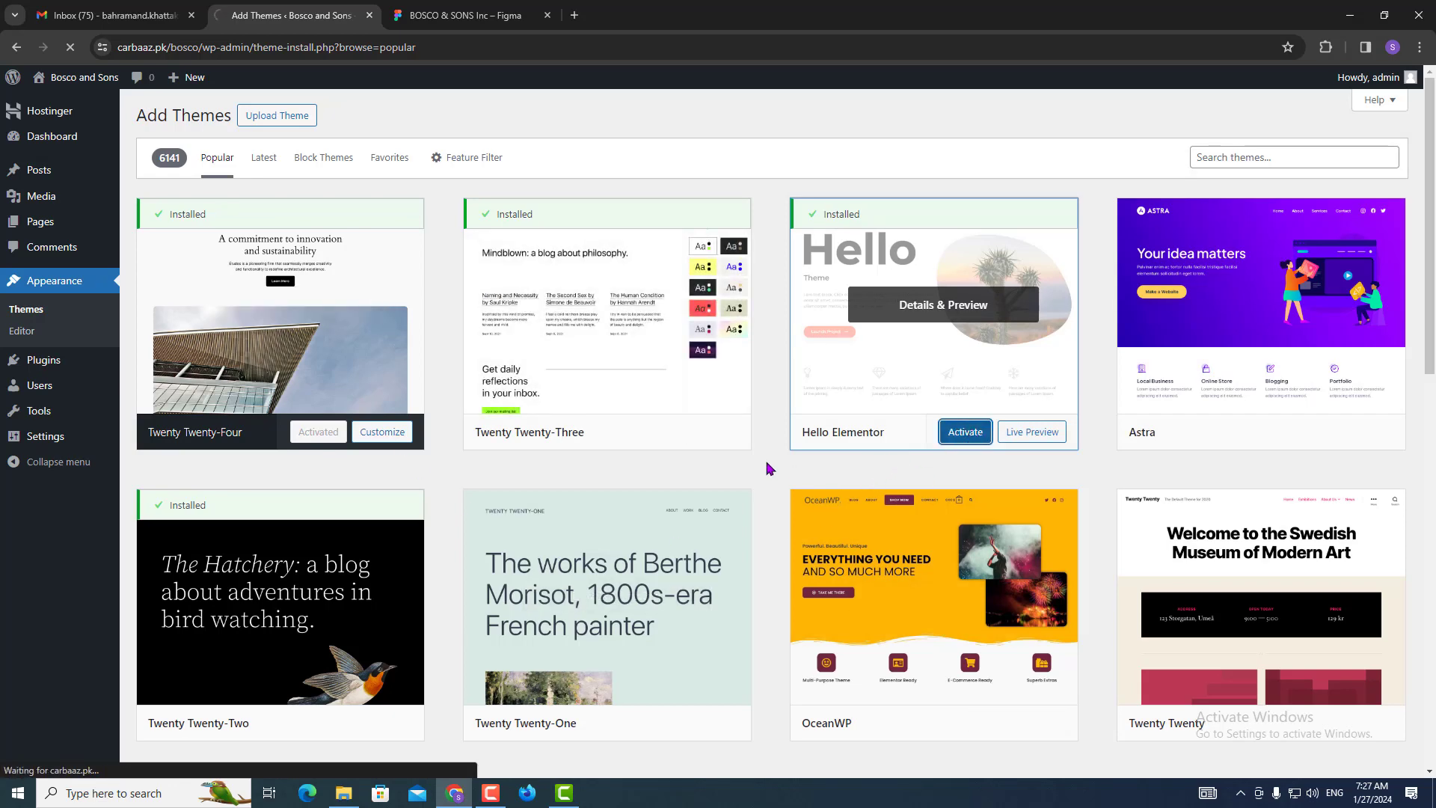
Install and activate the Elementor plugin, skipping its onboarding setup.
mouse_move(729, 447)
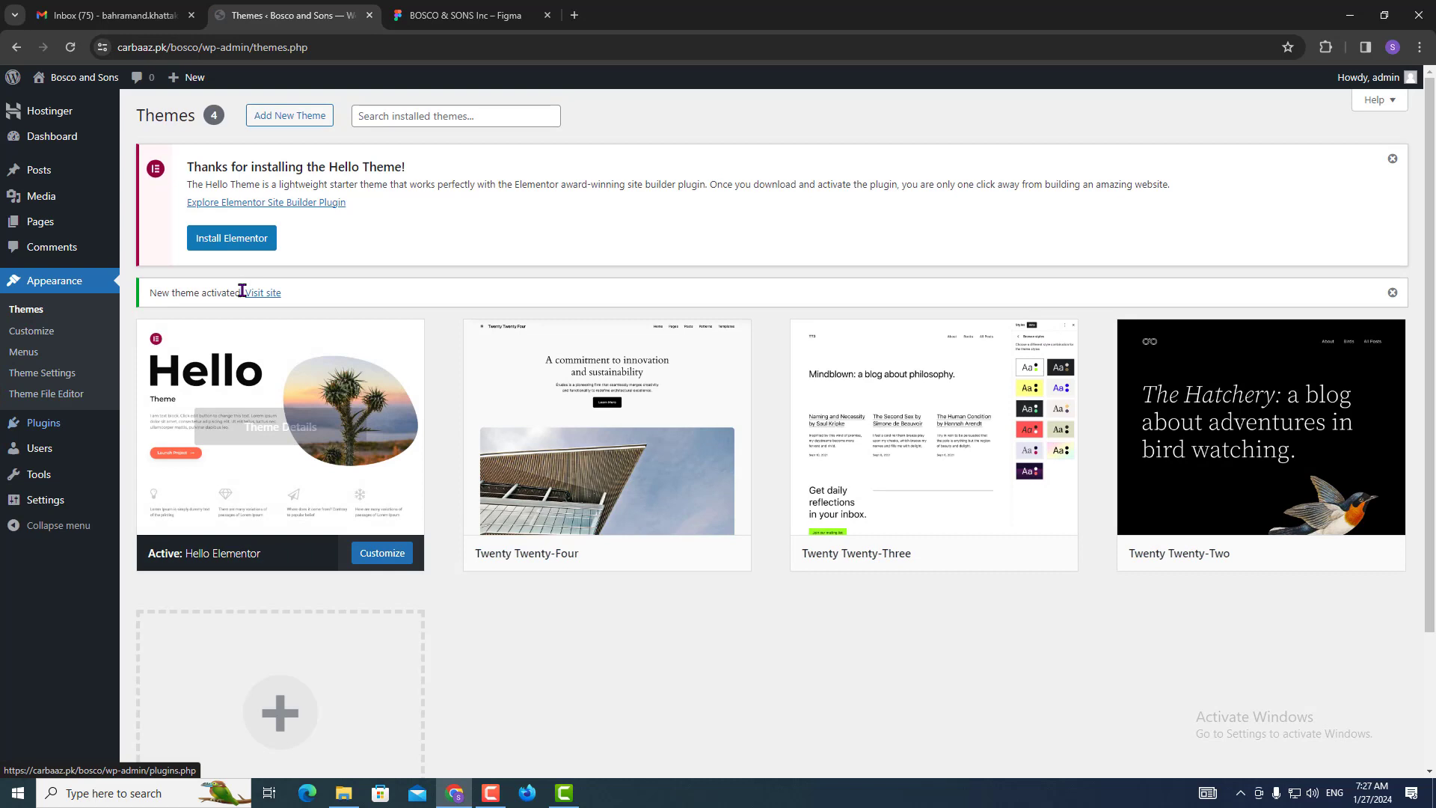
click(231, 238)
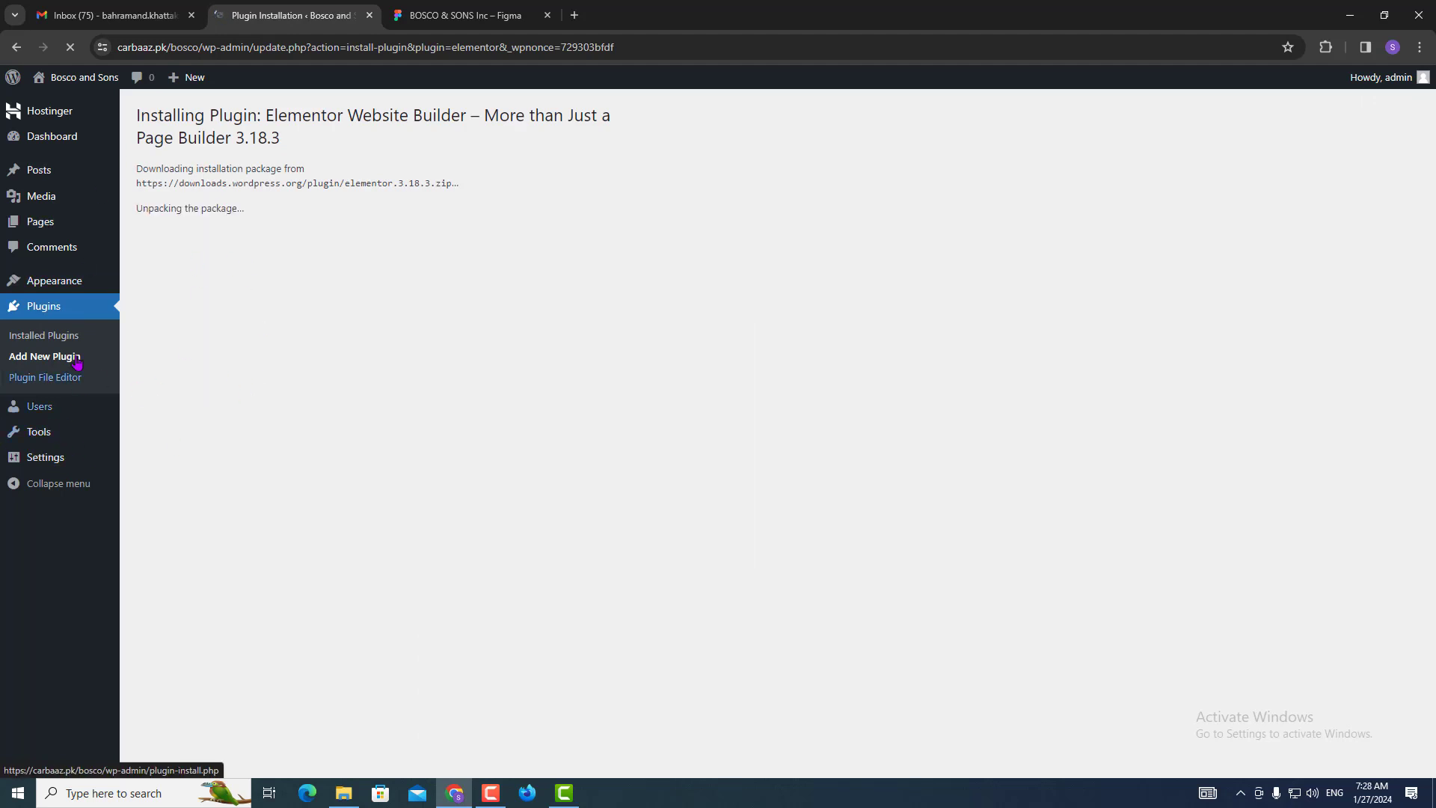
click(176, 283)
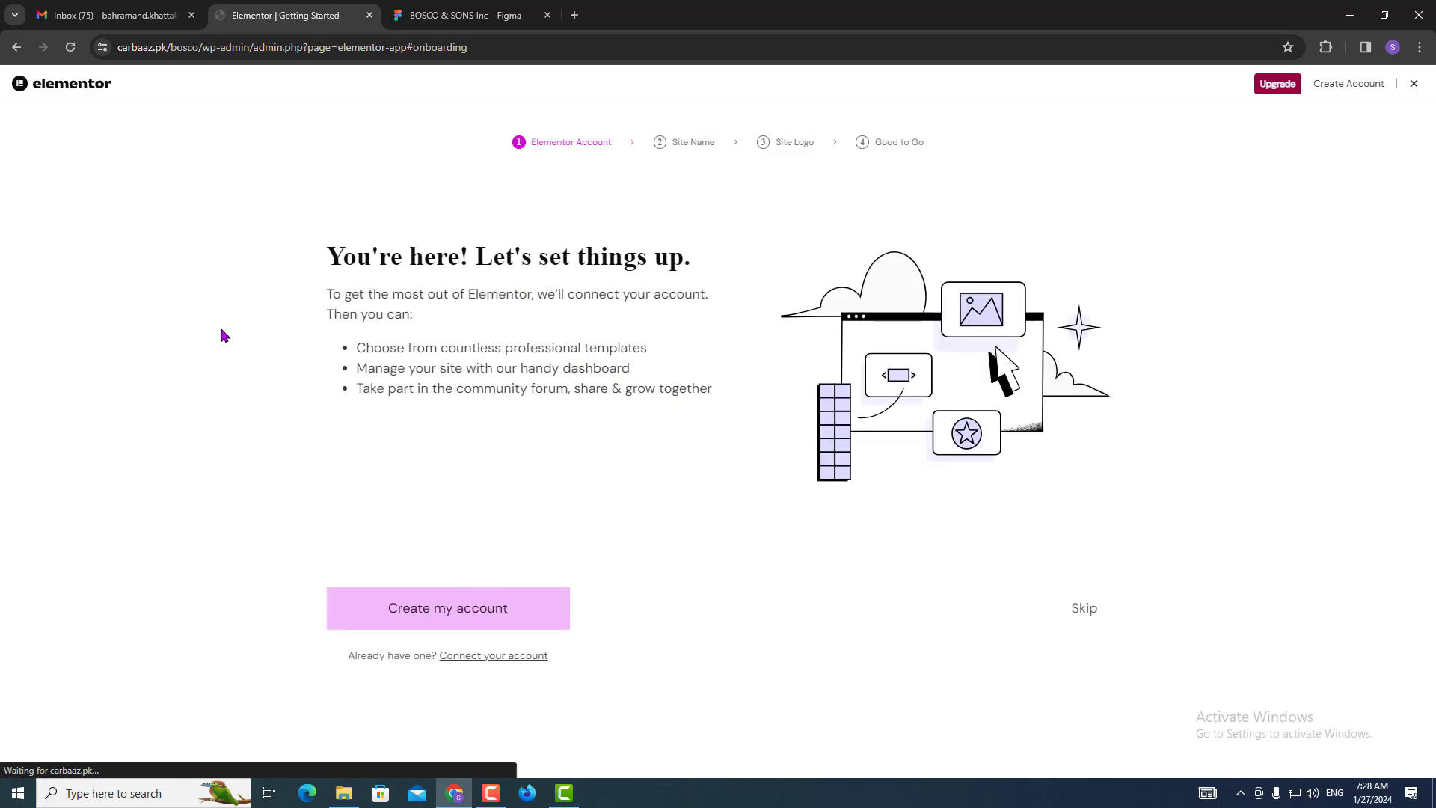
click(1413, 83)
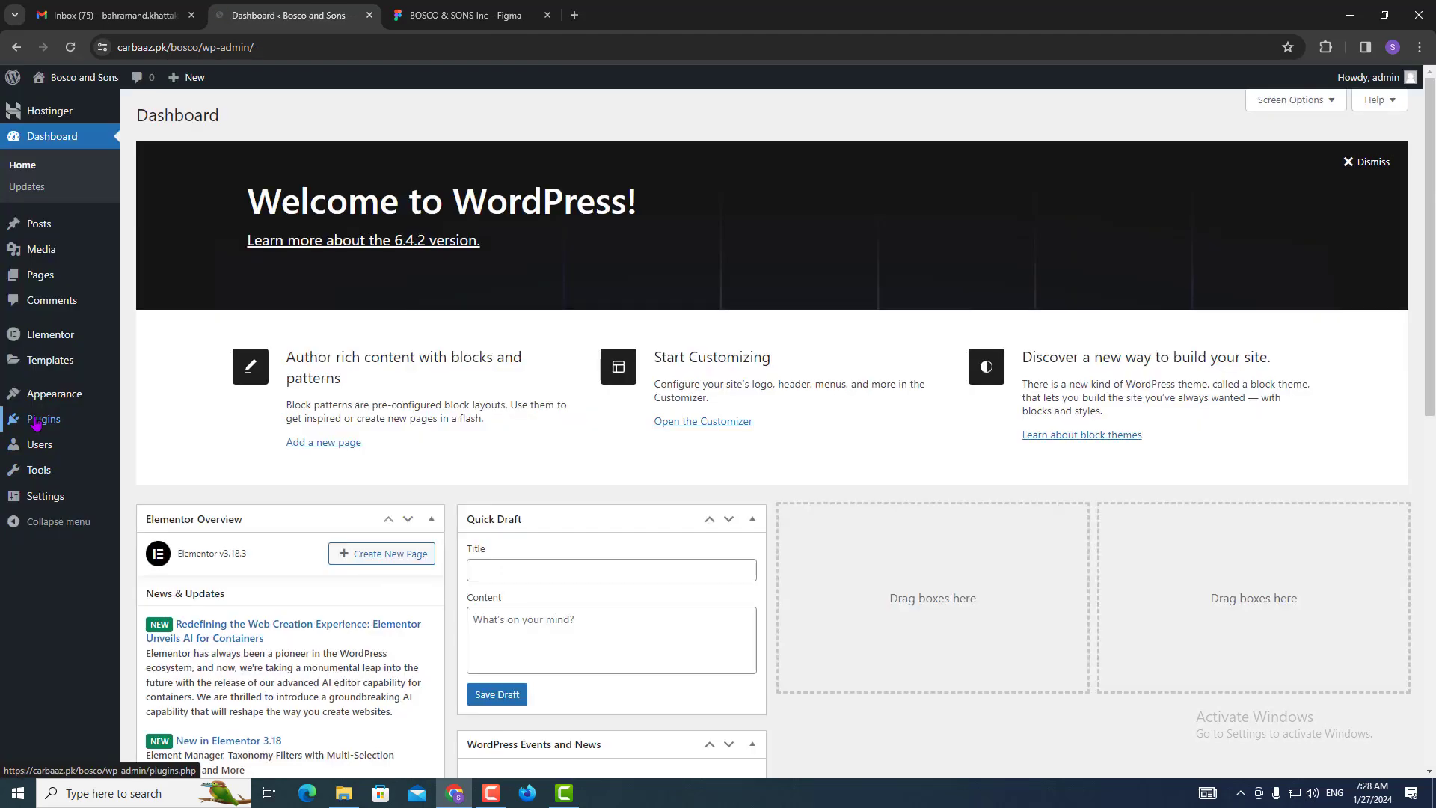
Upload elementor-pro.zip from Downloads as a new plugin, install it, and activate Elementor Pro.
mouse_move(36, 423)
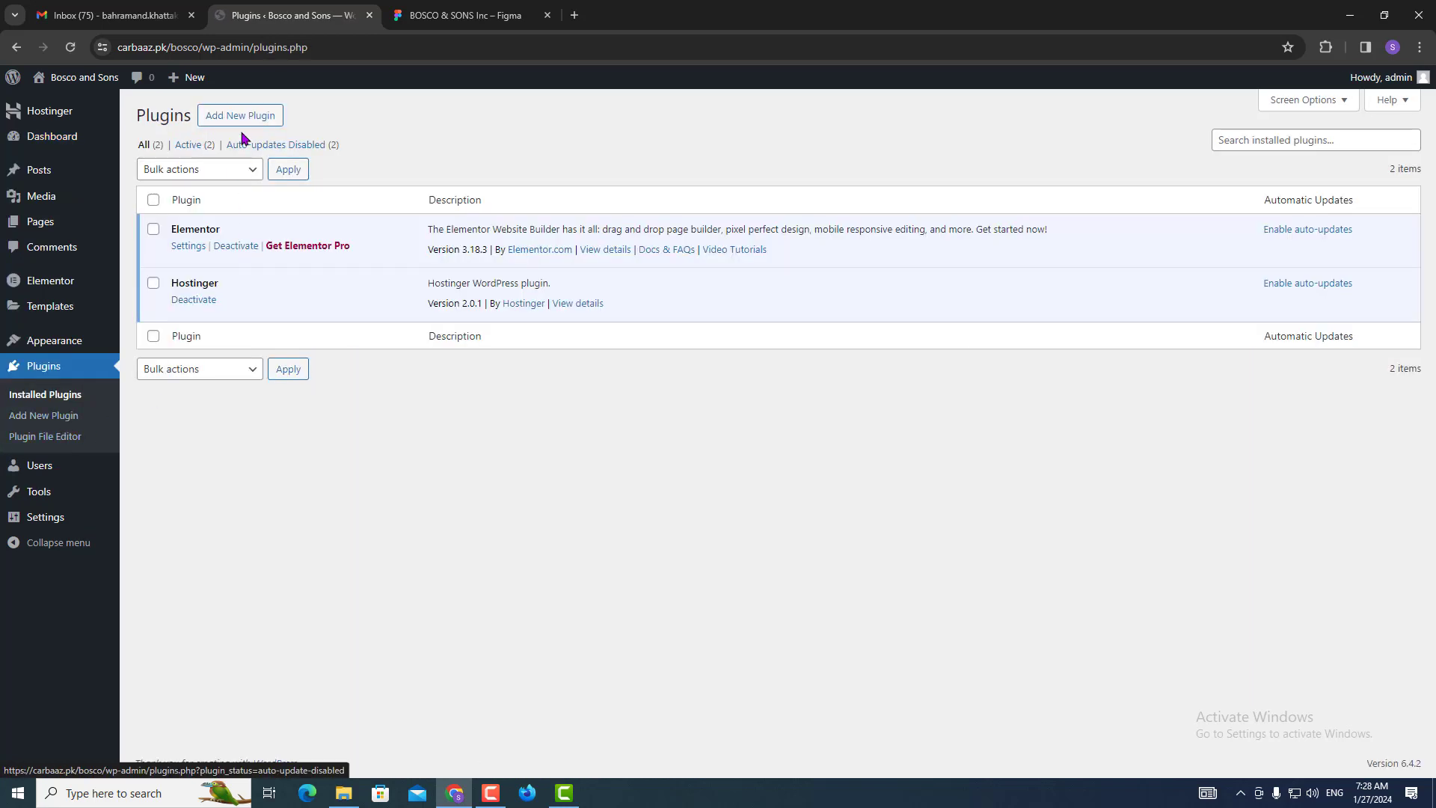
click(242, 116)
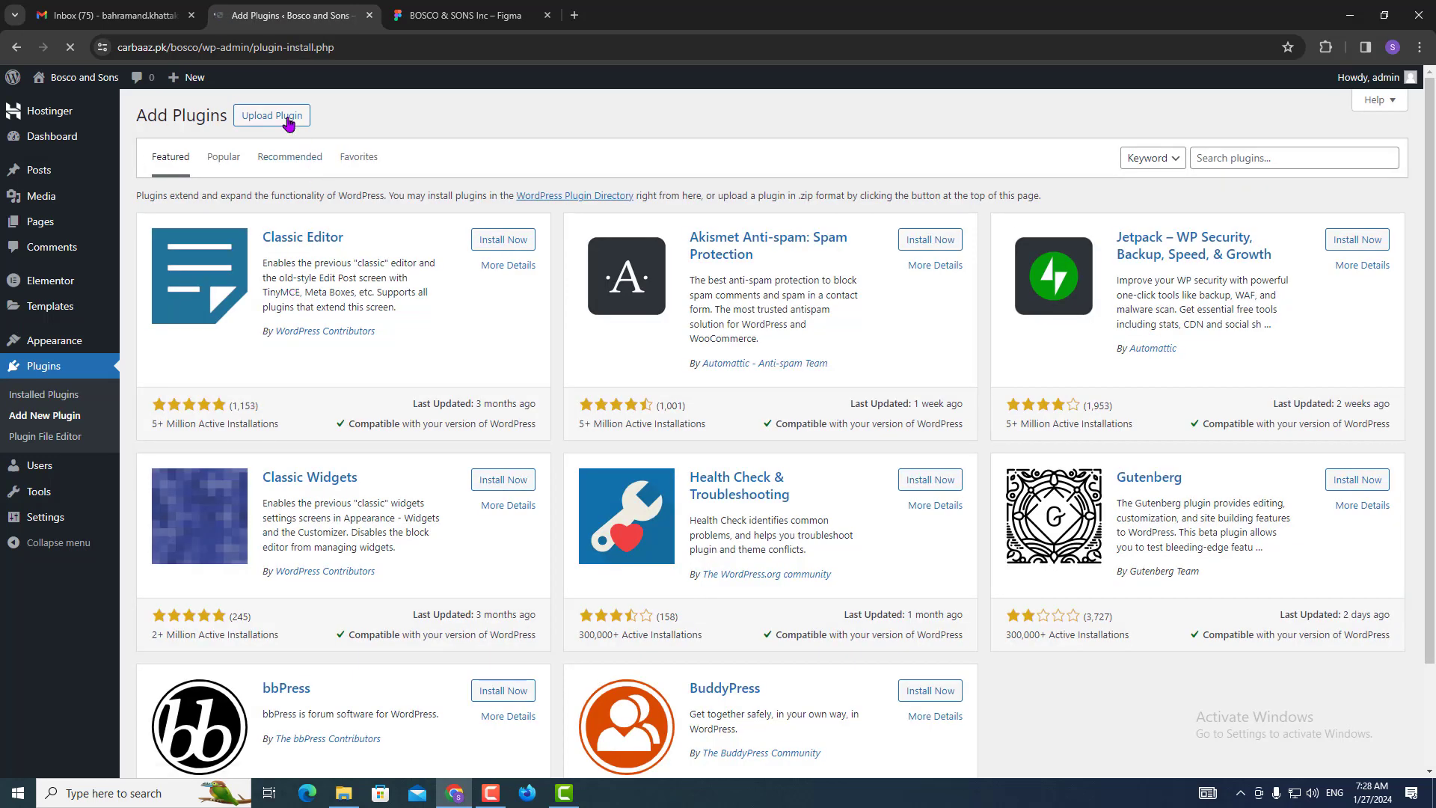
click(288, 120)
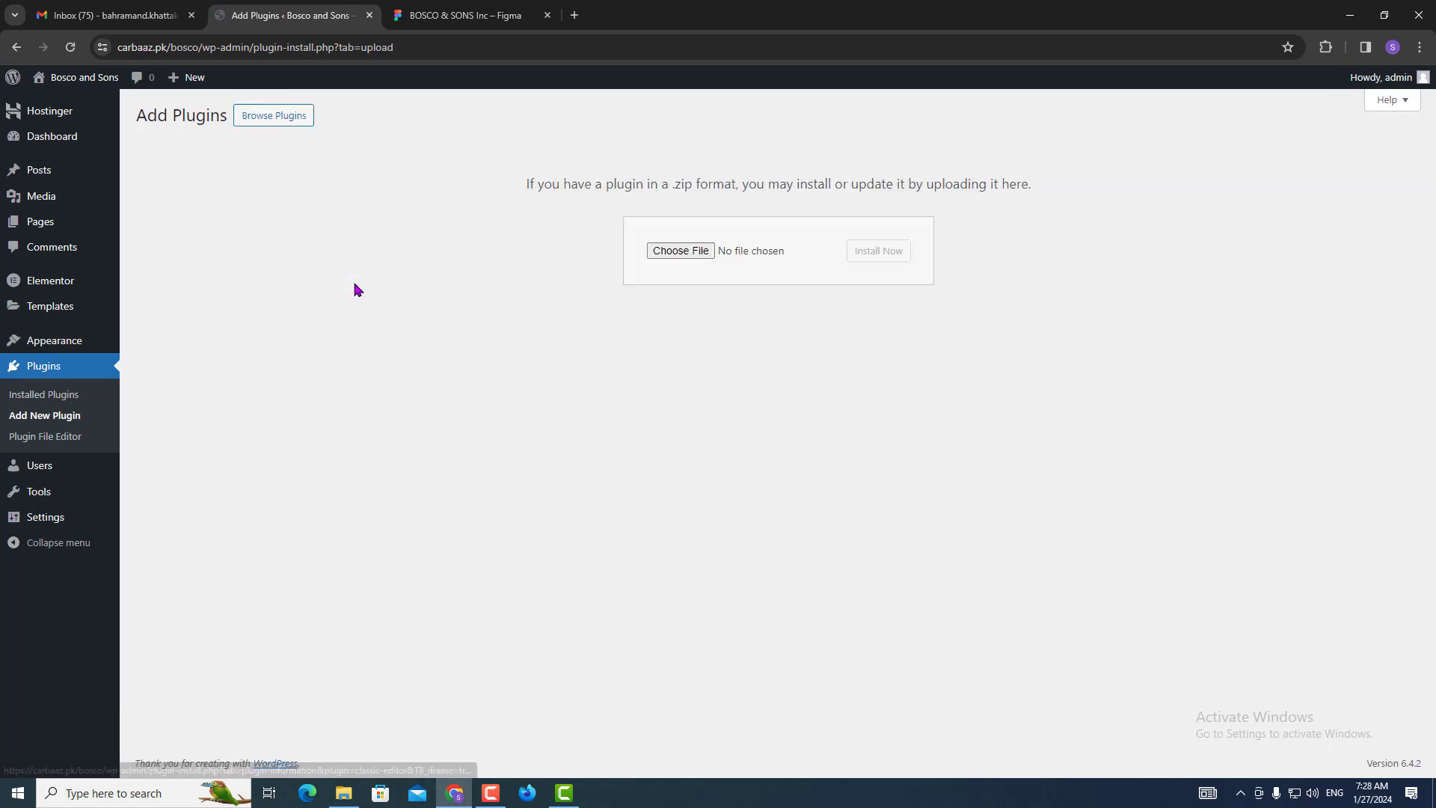
click(695, 251)
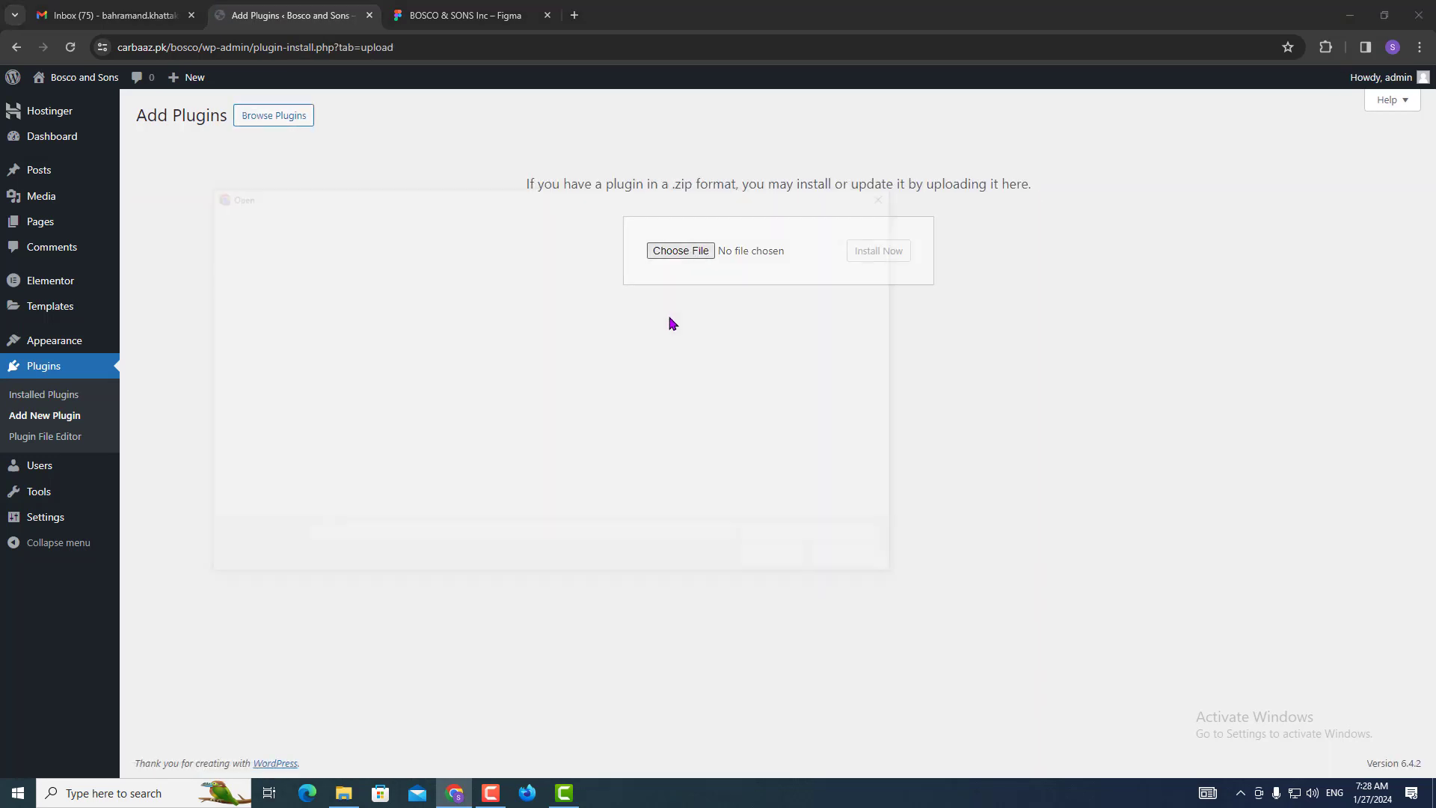
click(240, 310)
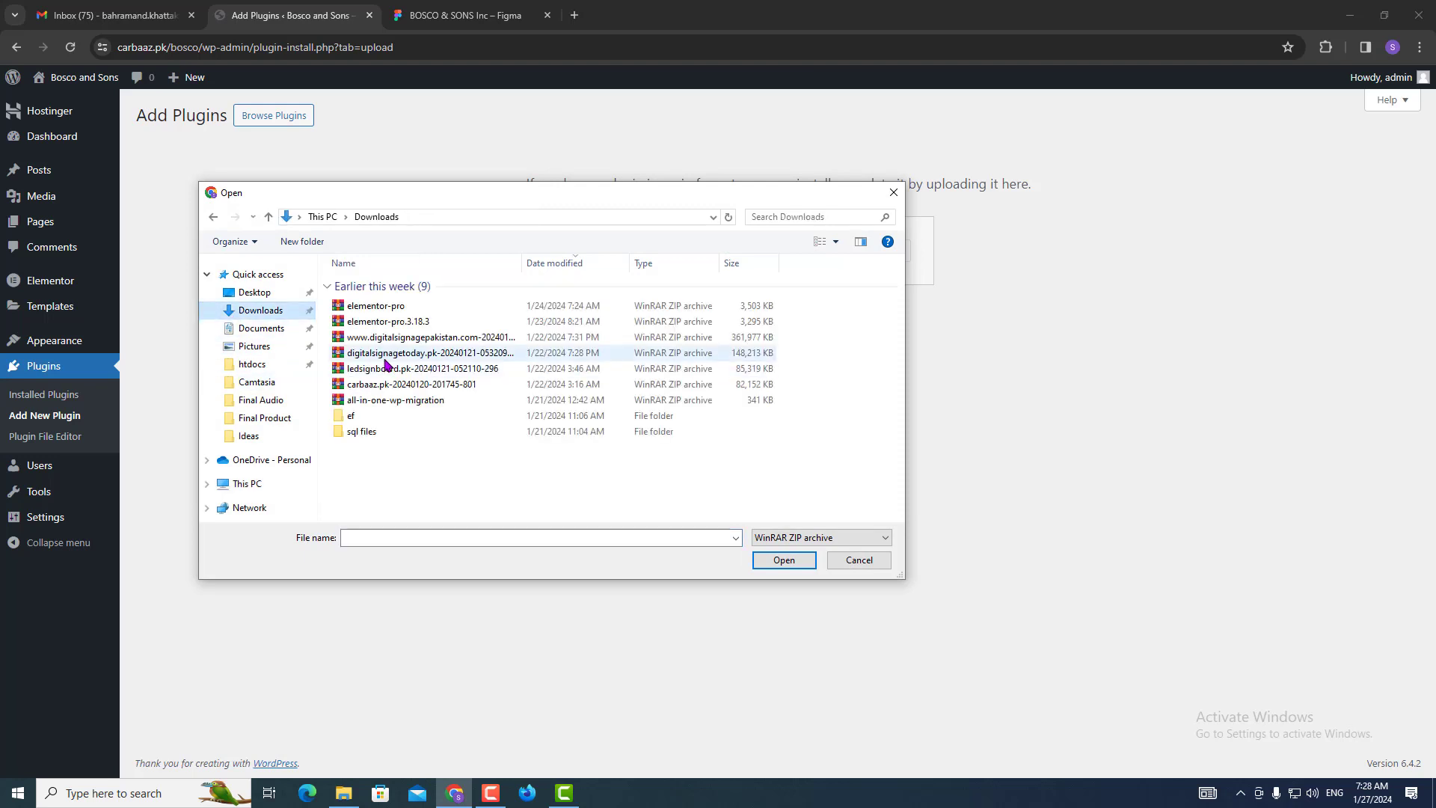
click(379, 306)
click(385, 306)
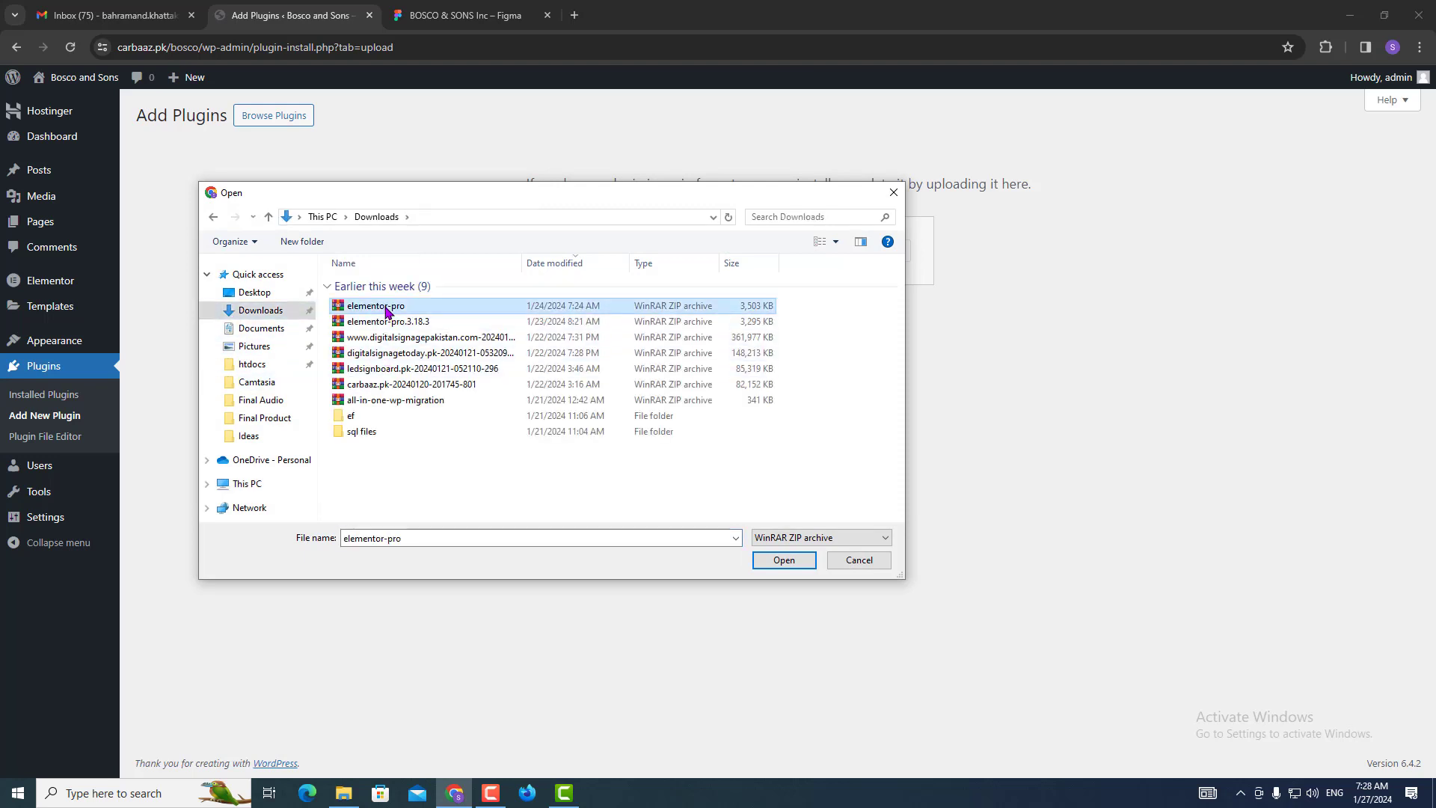
click(791, 562)
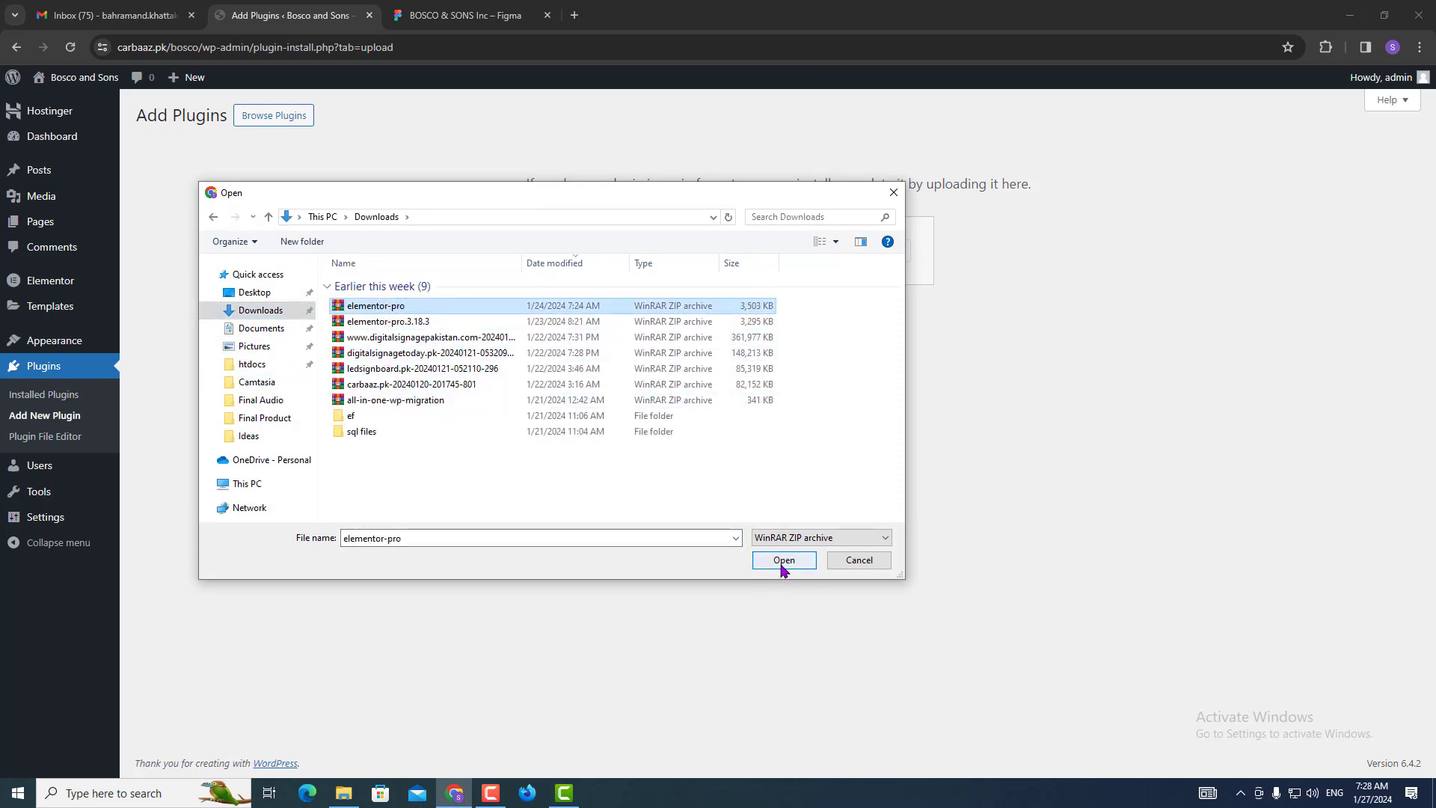
click(783, 562)
click(876, 259)
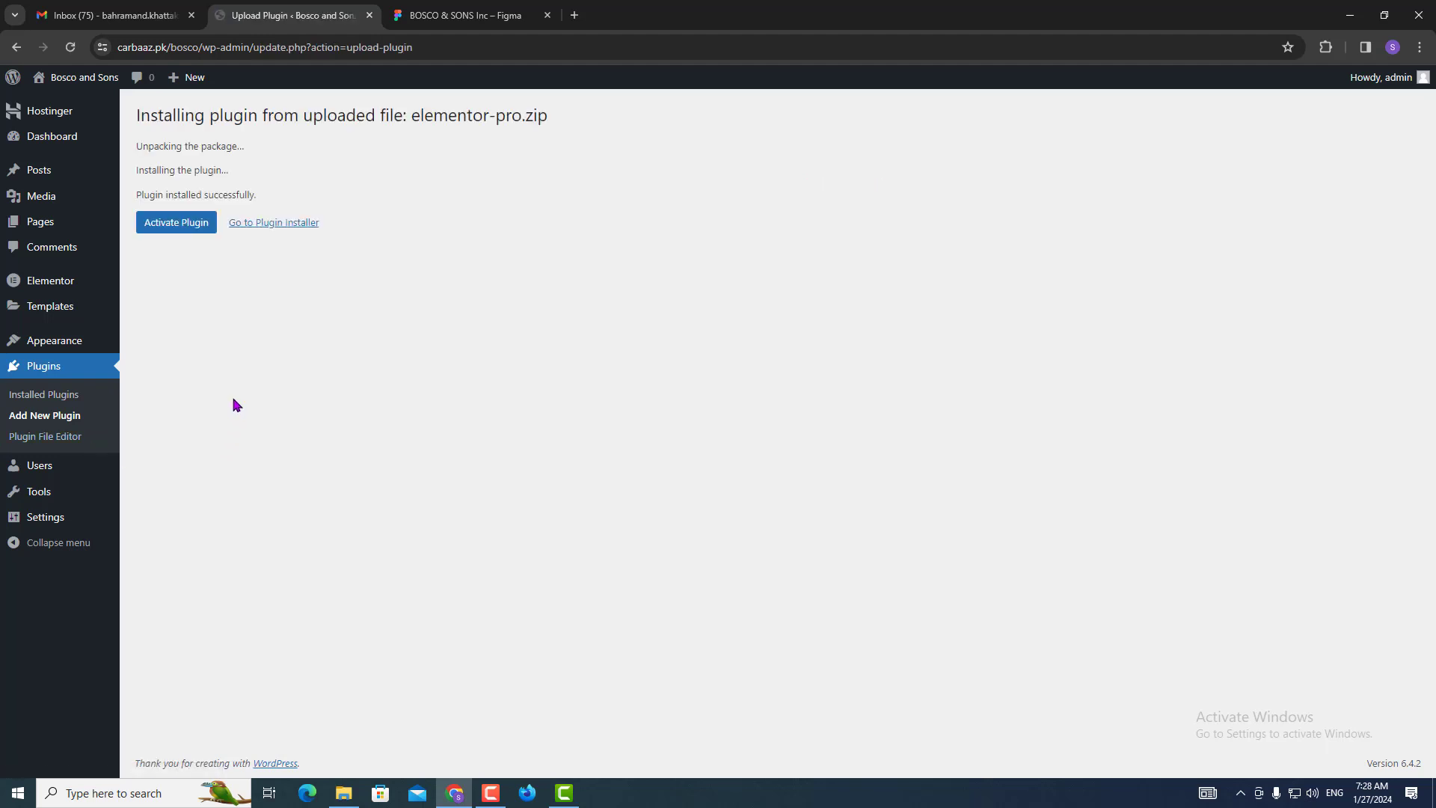
click(187, 226)
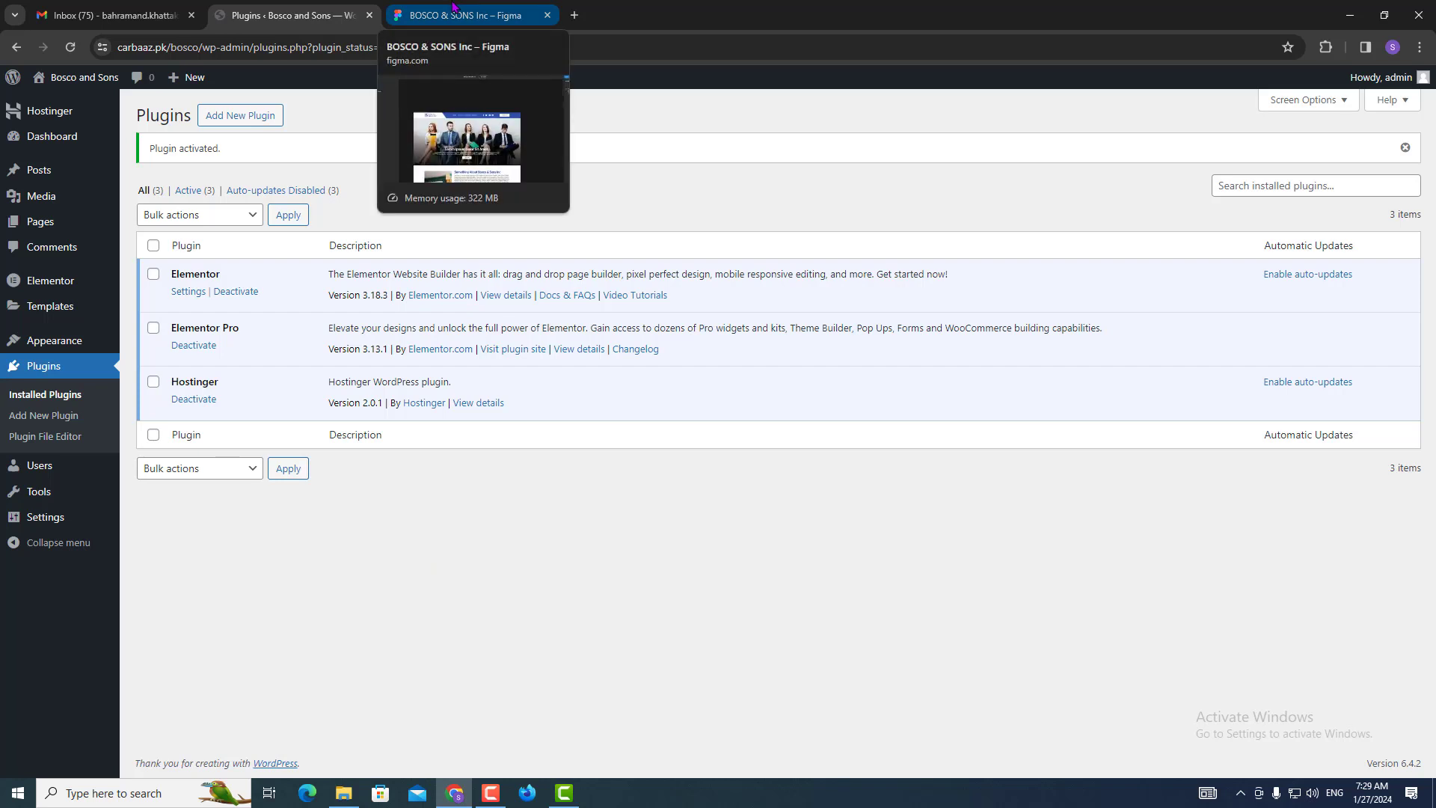
In General Settings, change the site title from 'Bosco and Sons' to 'Bosco & Sons' and save.
mouse_move(37, 521)
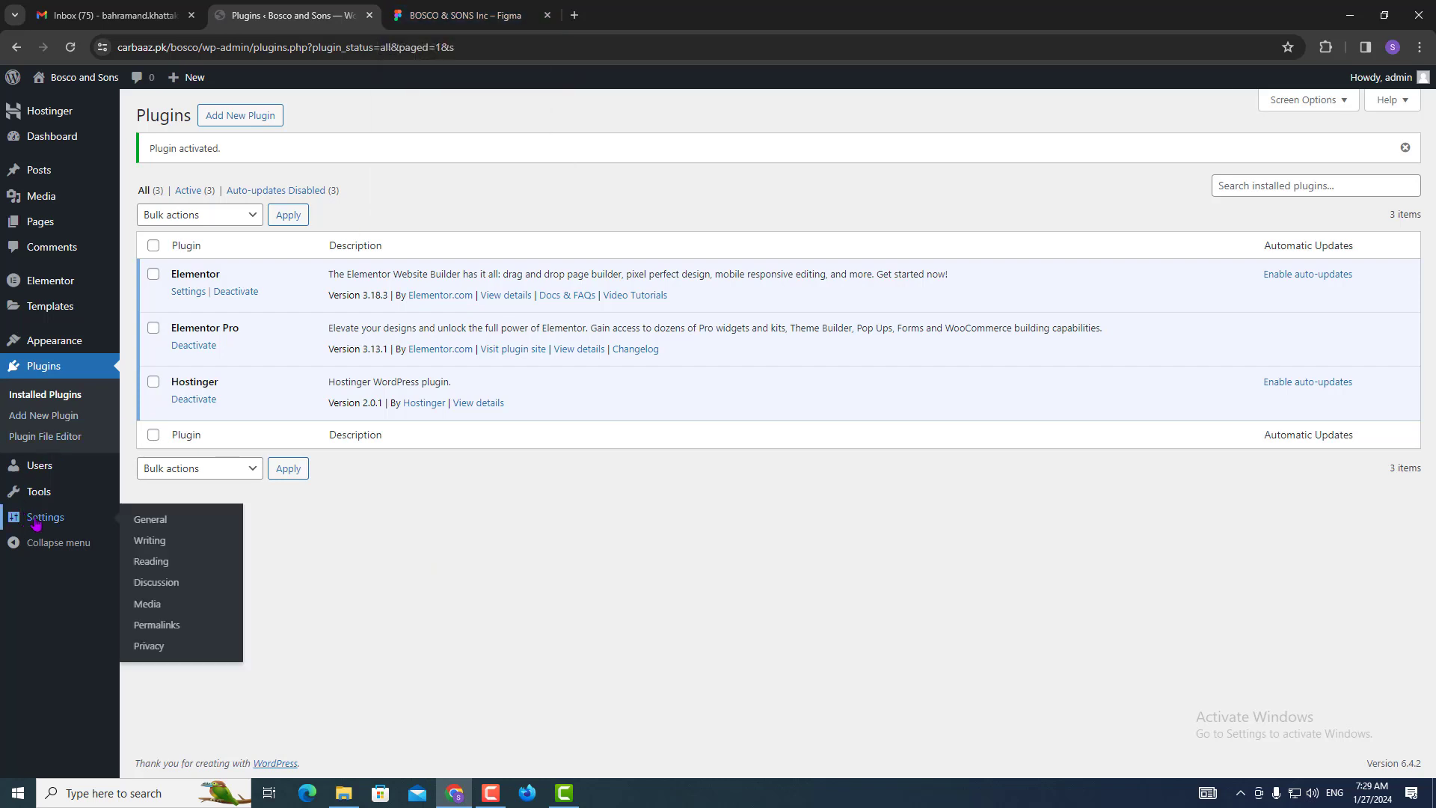
click(184, 521)
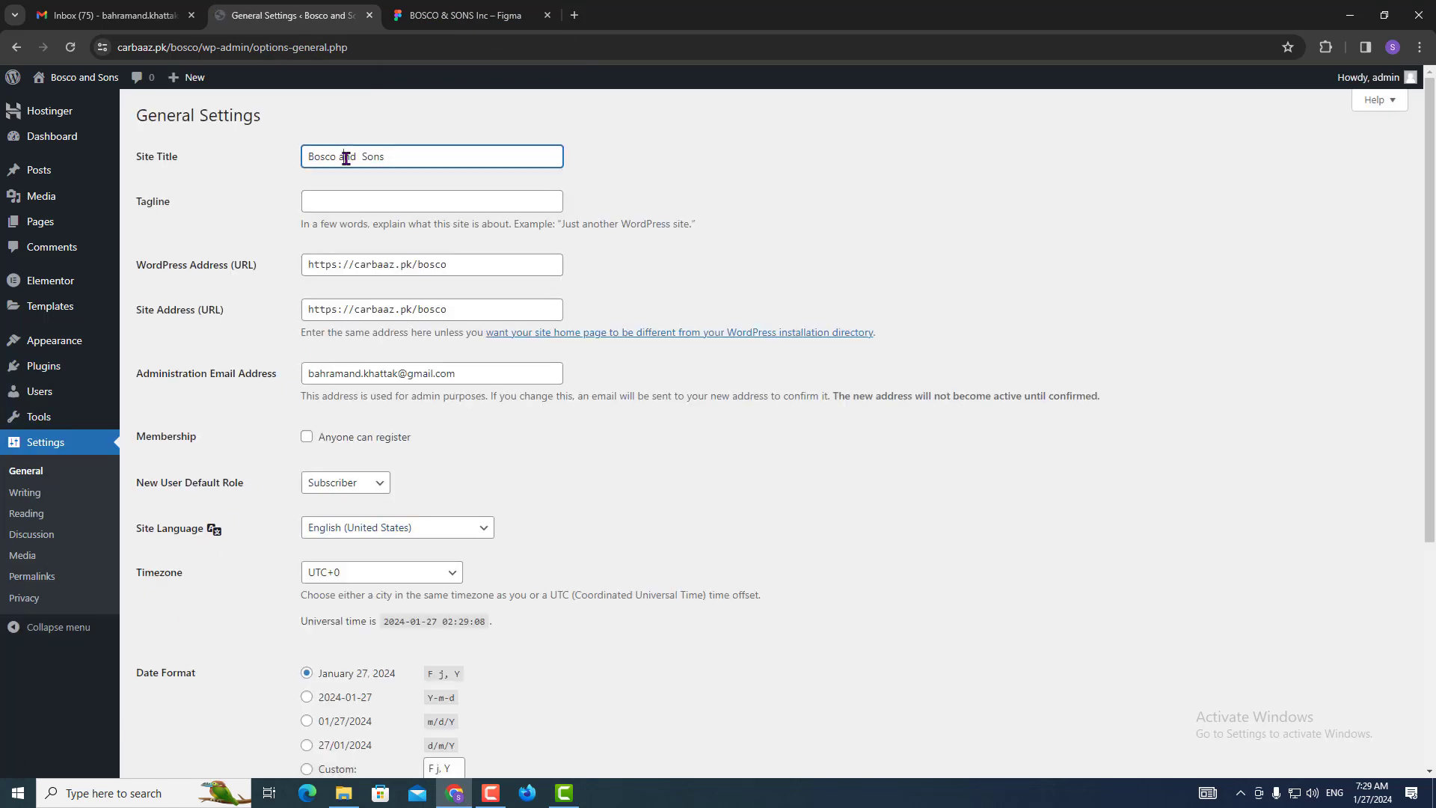
double_click(348, 155)
text(&)
scroll(288, 568, down, 5)
click(170, 703)
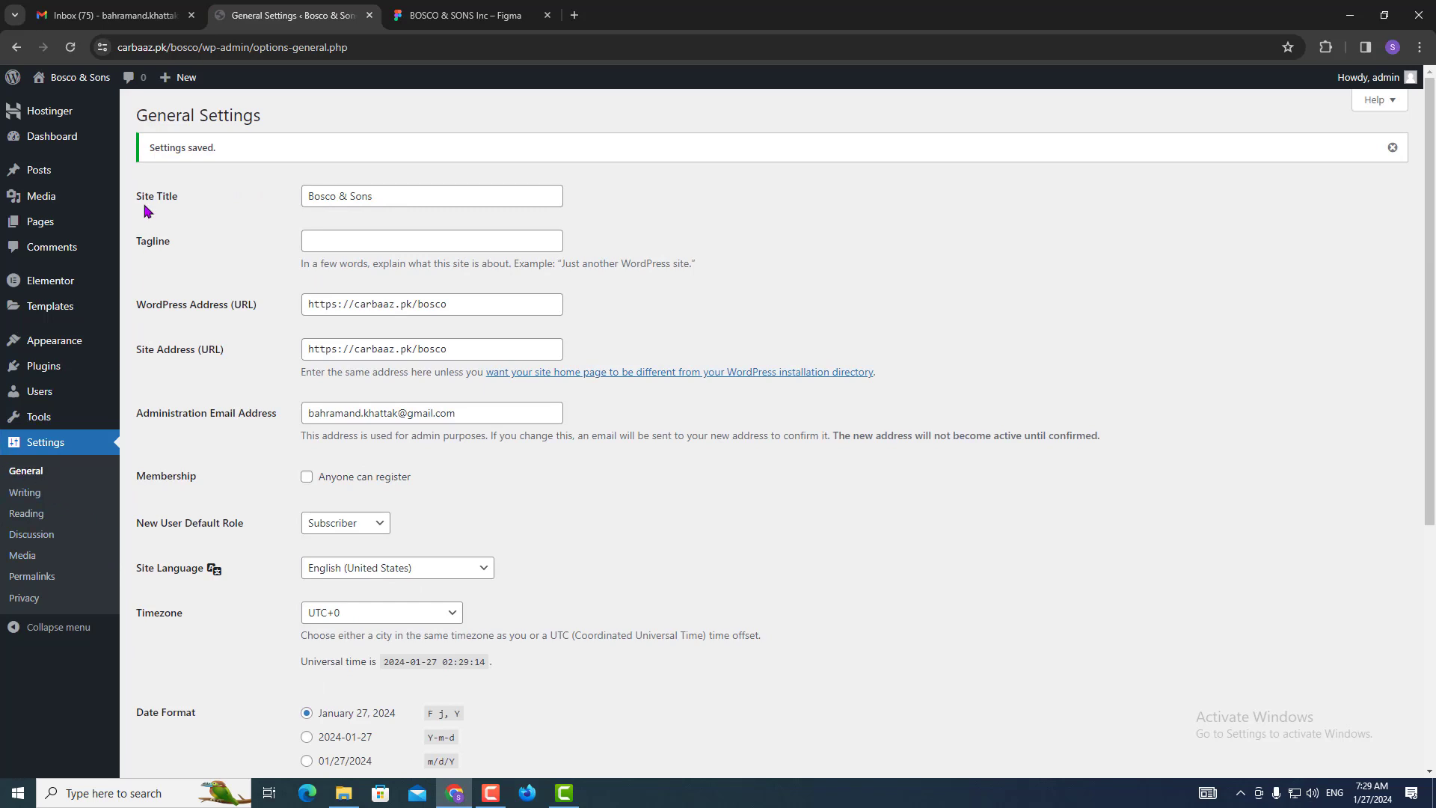
click(24, 222)
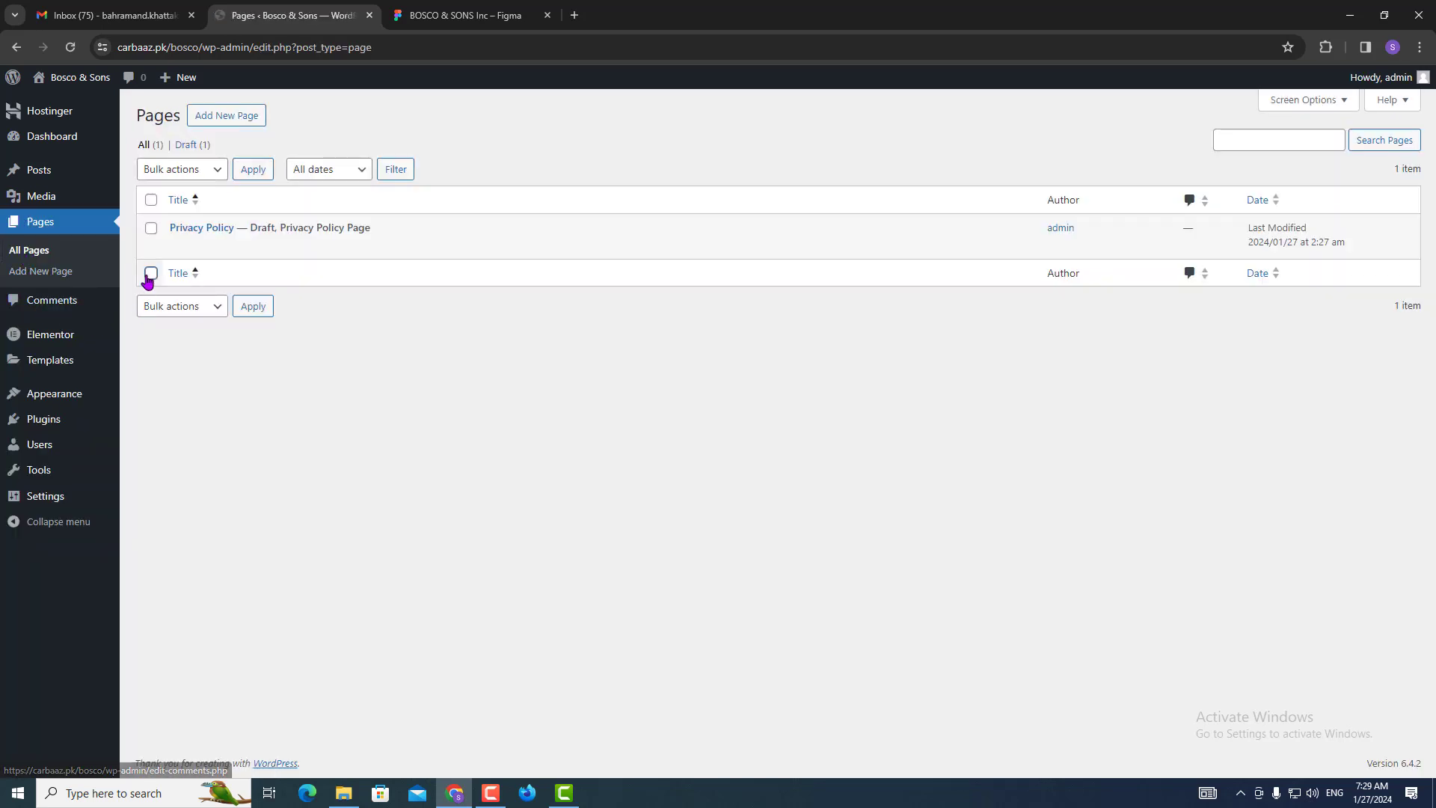
Move all existing pages to the trash.
click(150, 273)
click(160, 307)
click(160, 352)
click(253, 306)
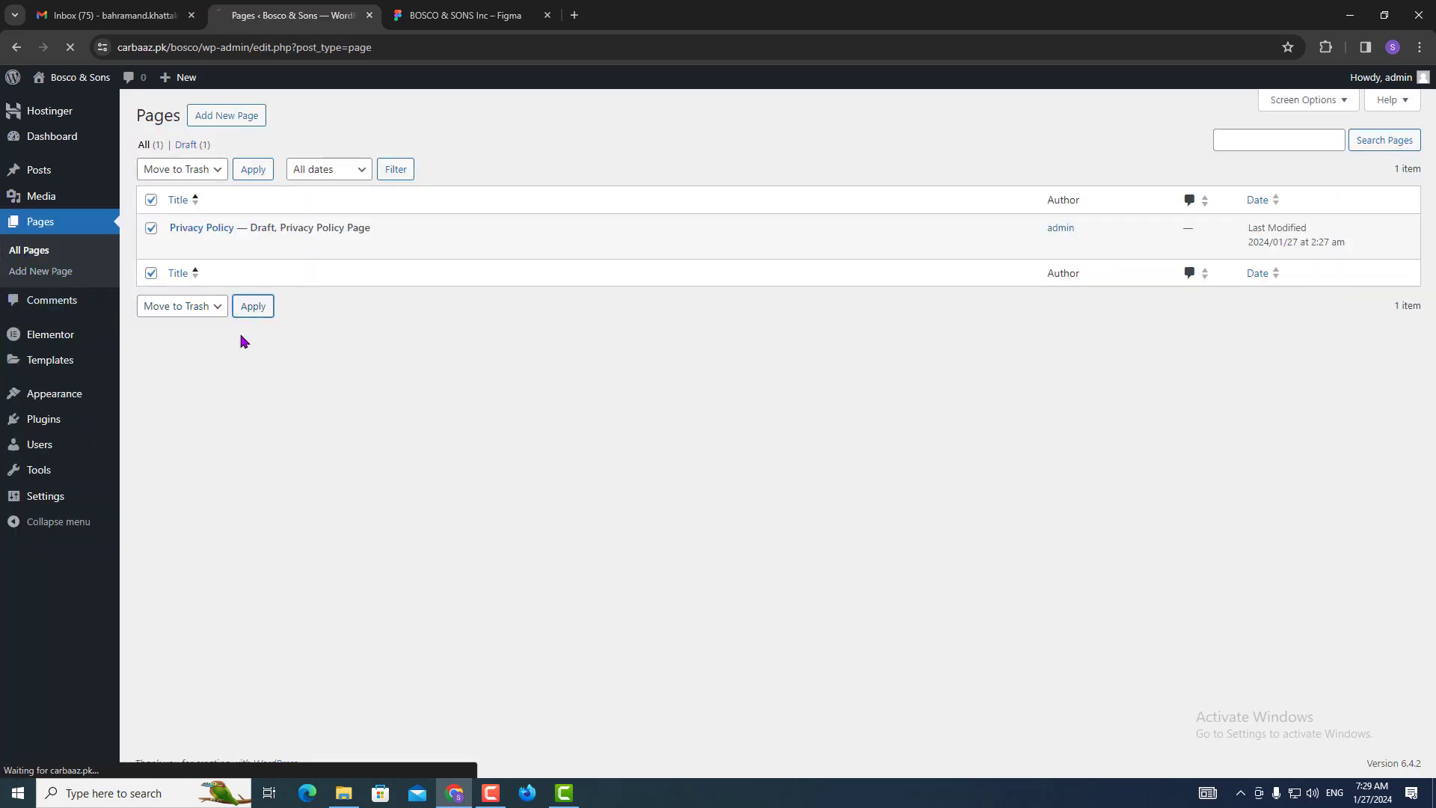
Create a page titled 'Home' with the Elementor Full Width template and publish it.
click(233, 117)
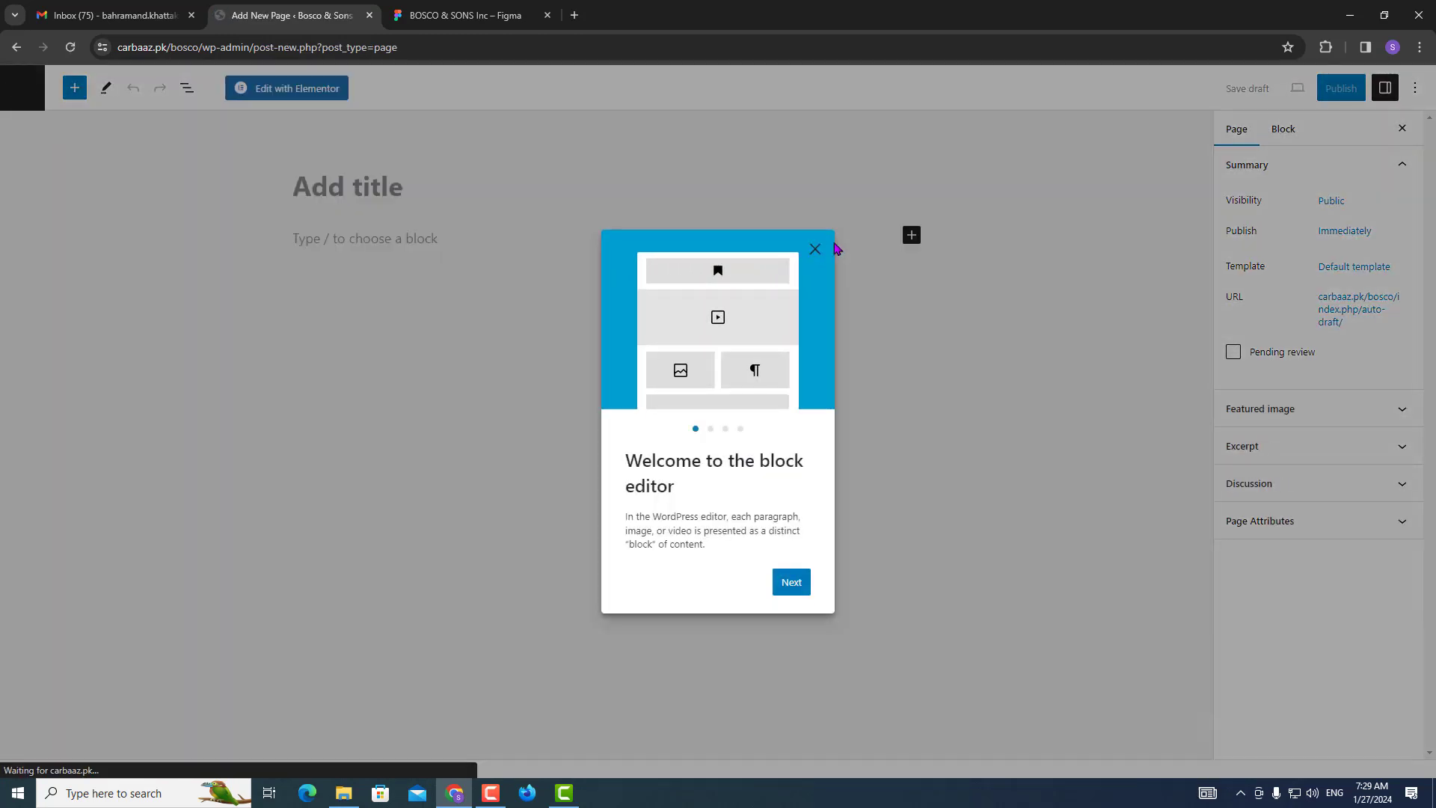
click(814, 249)
text(Home)
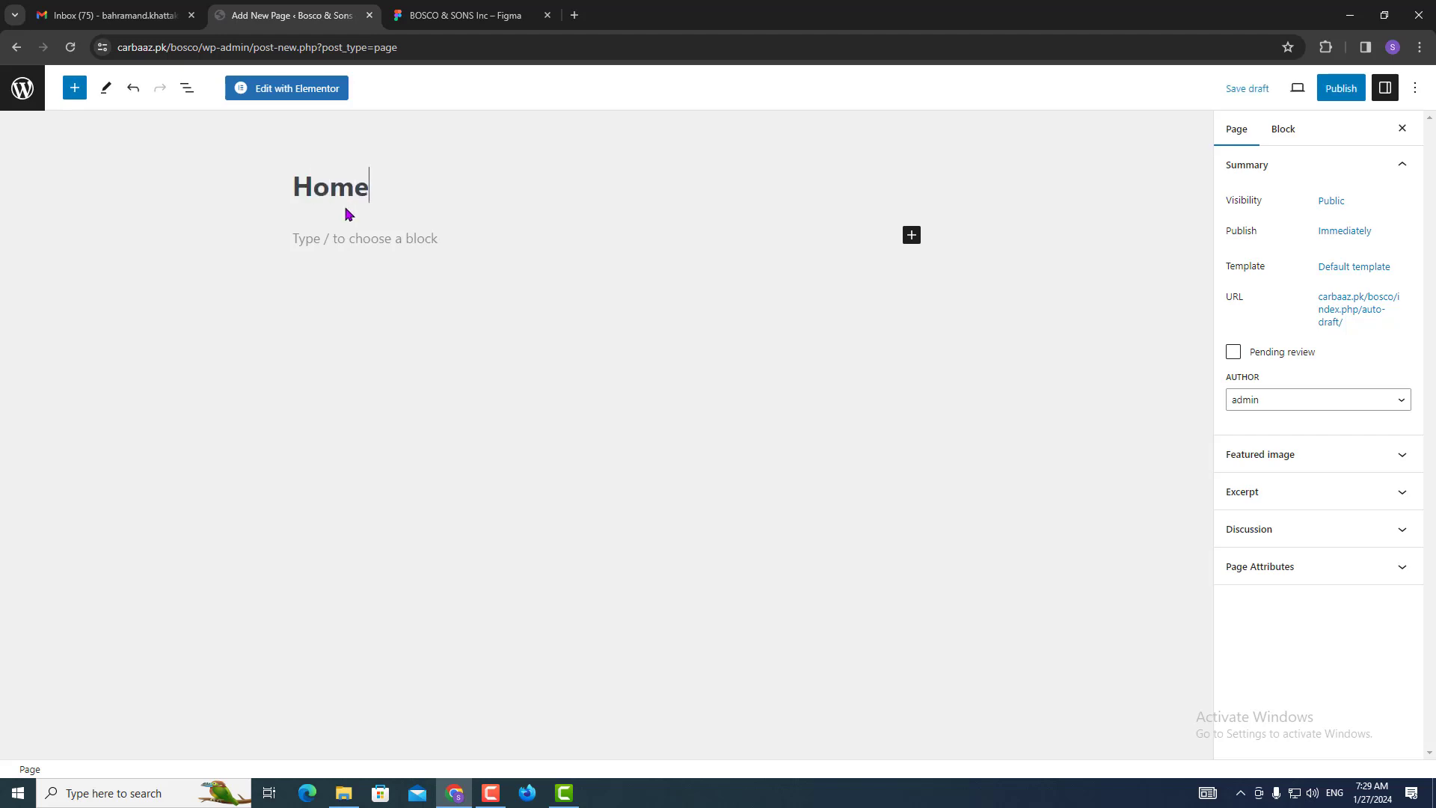
click(1337, 277)
click(1265, 377)
click(1279, 424)
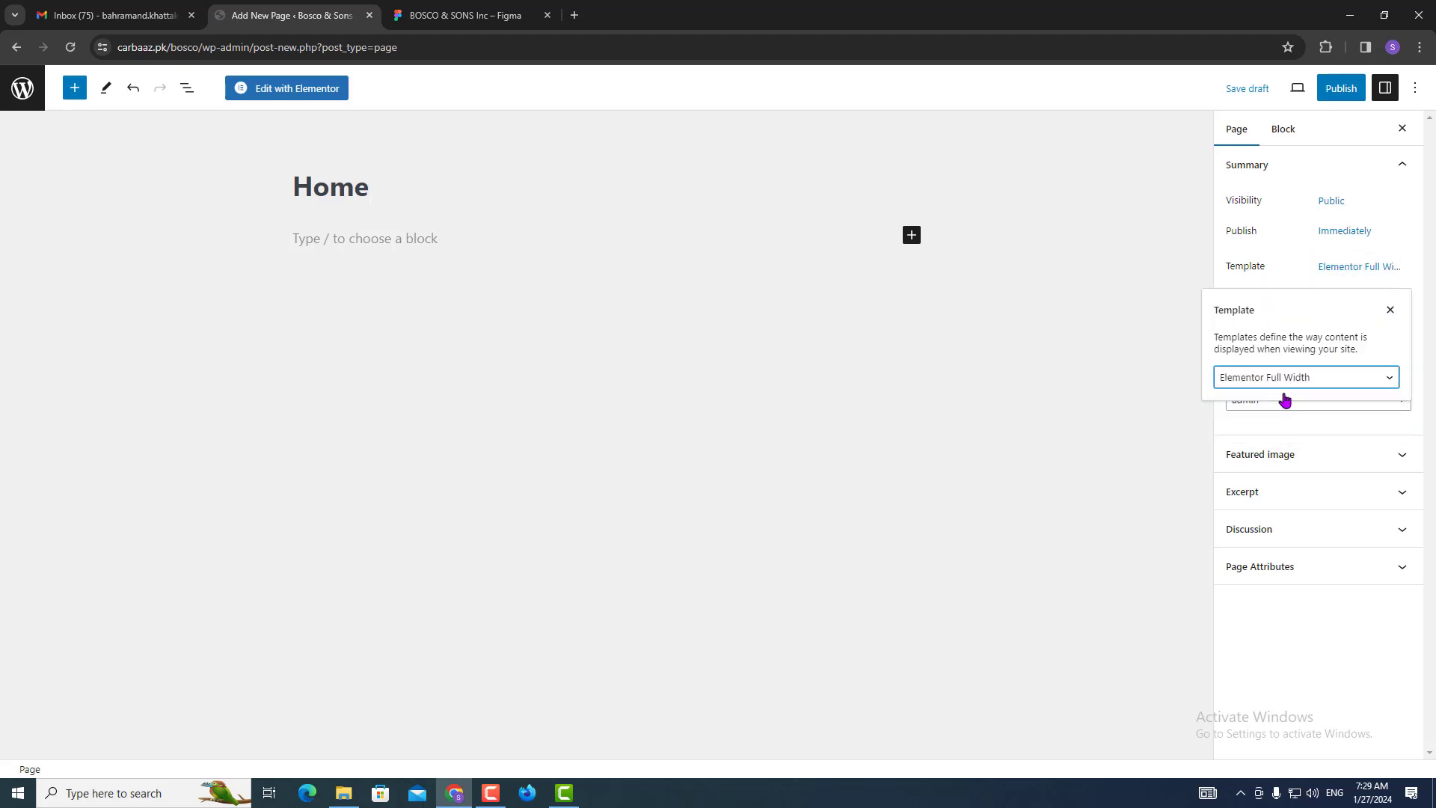
click(1333, 99)
click(1304, 88)
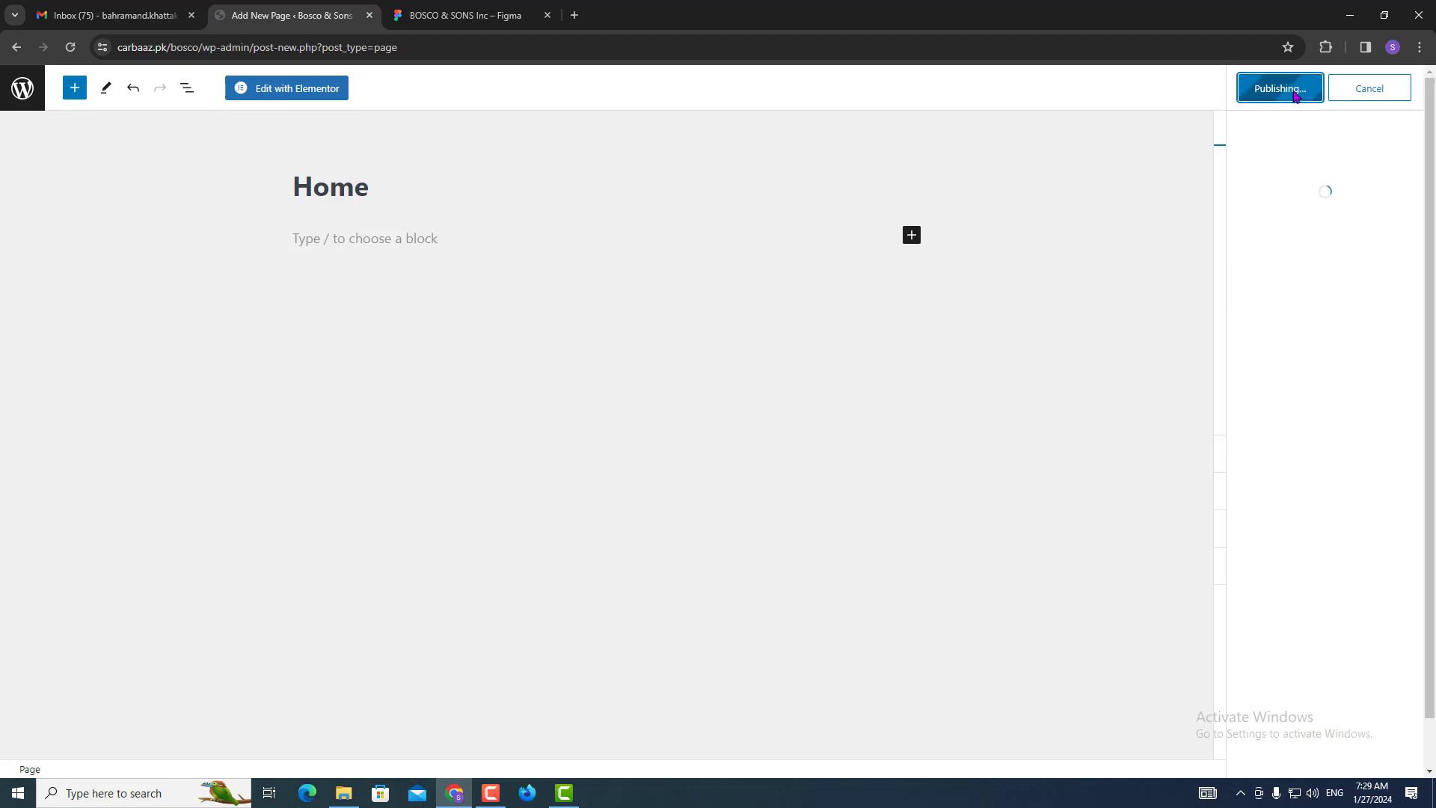
Edit Home in Elementor, add a container with a Heading widget, update, and preview the changes.
click(308, 101)
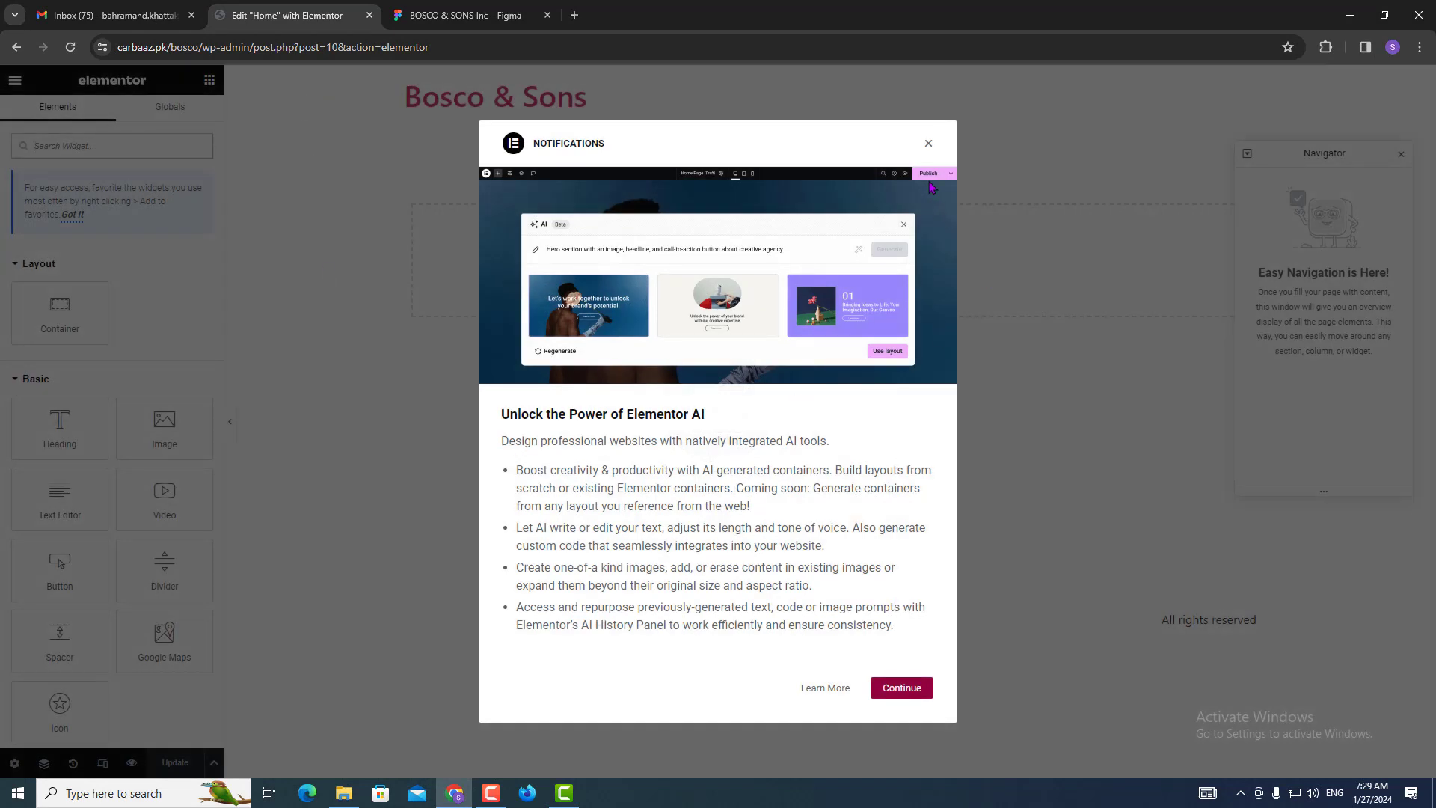
click(927, 144)
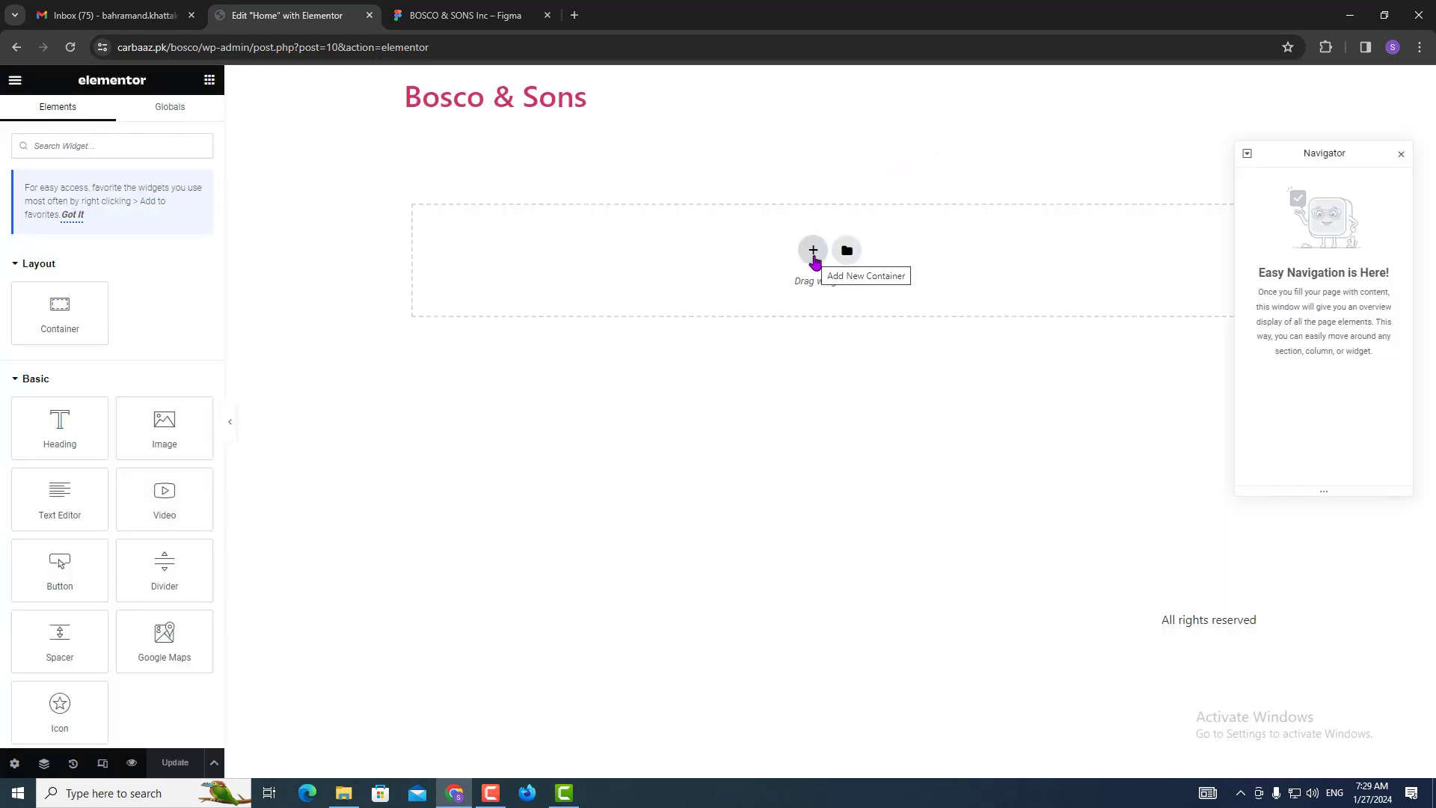
click(813, 251)
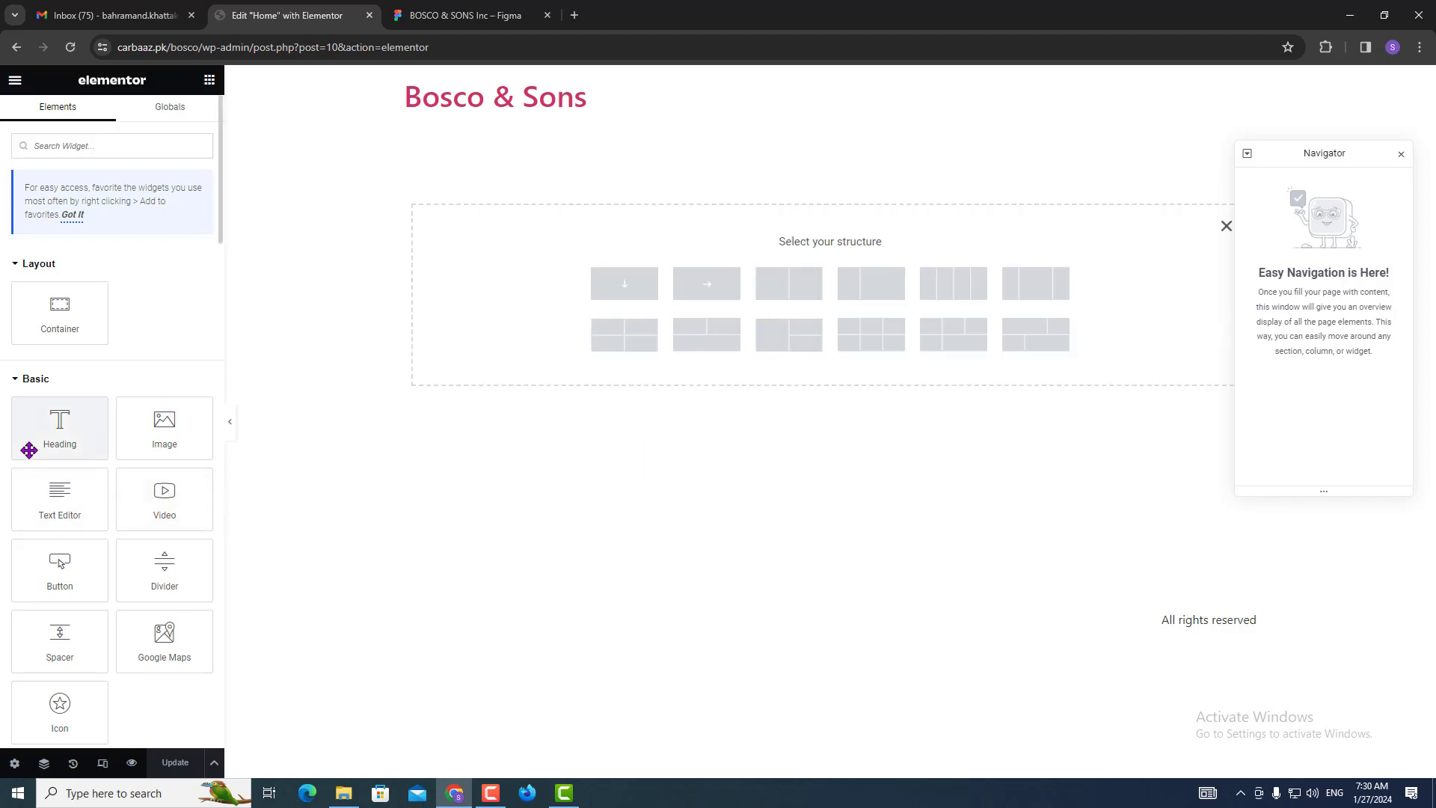
drag(45, 436, 605, 299)
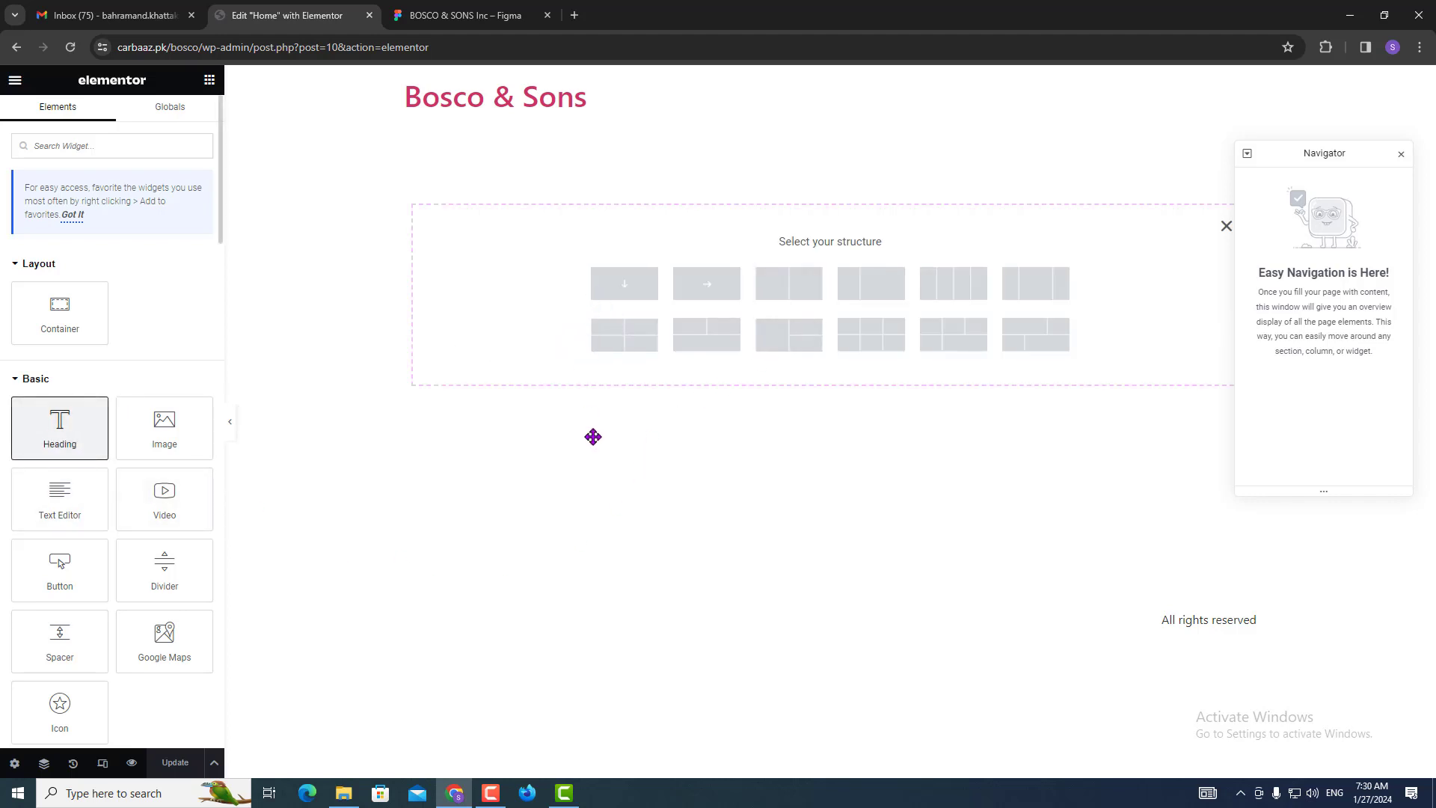
click(158, 765)
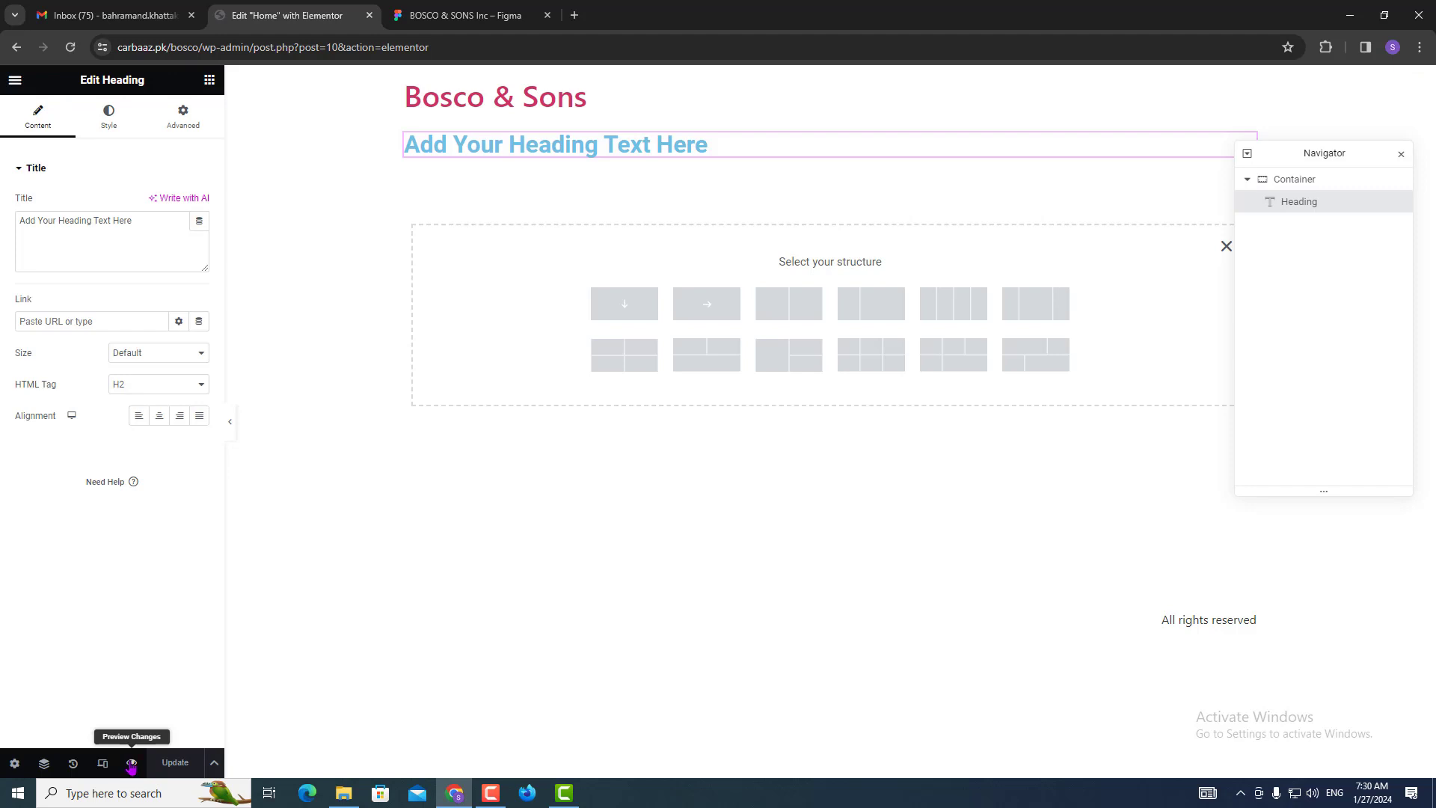
click(131, 763)
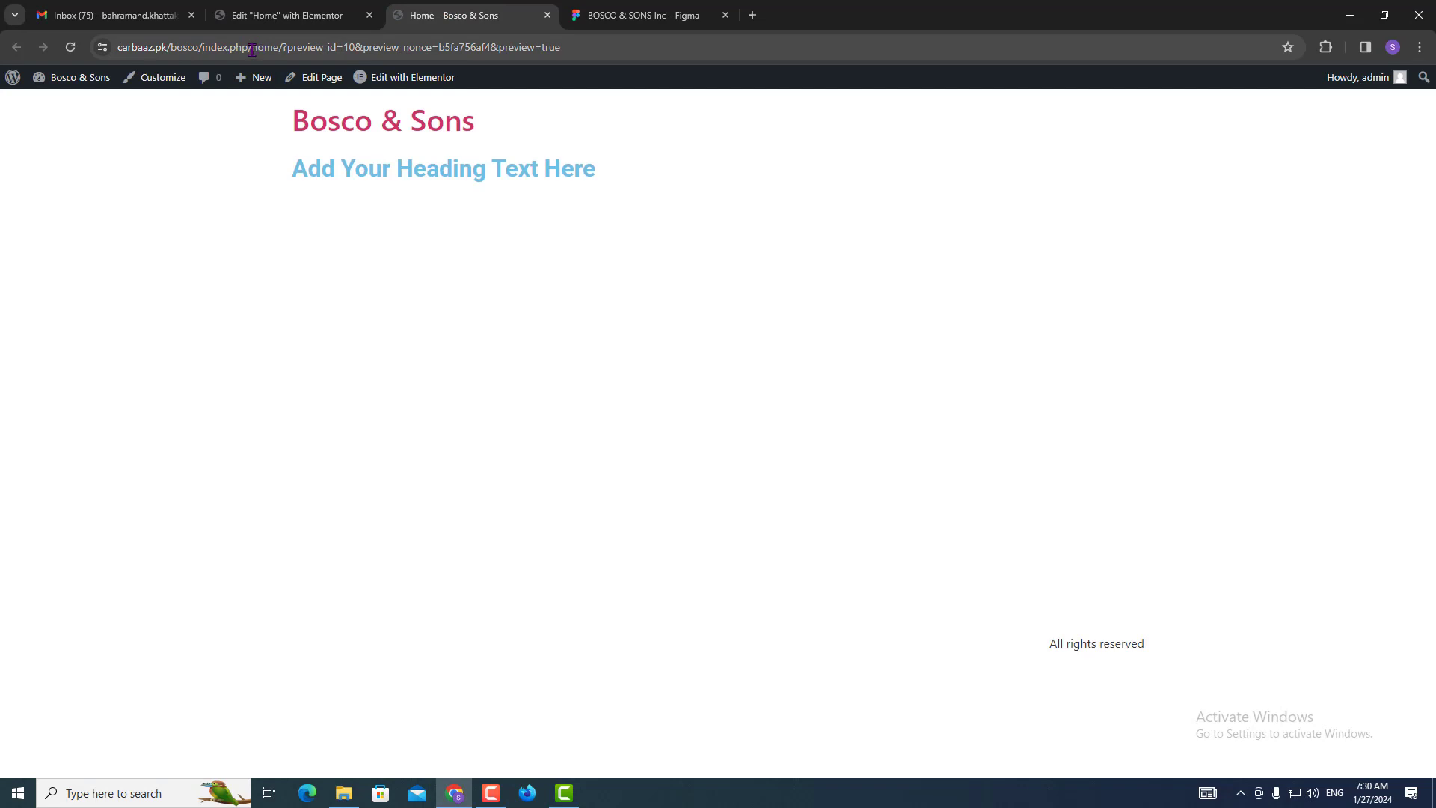
Load the site's front page from the trimmed preview address, then return to the admin dashboard.
drag(252, 50, 782, 127)
key(BackSpace)
key(BackSpace)
key(BackSpace)
key(BackSpace)
key(BackSpace)
key(BackSpace)
key(BackSpace)
key(BackSpace)
key(BackSpace)
key(BackSpace)
key(BackSpace)
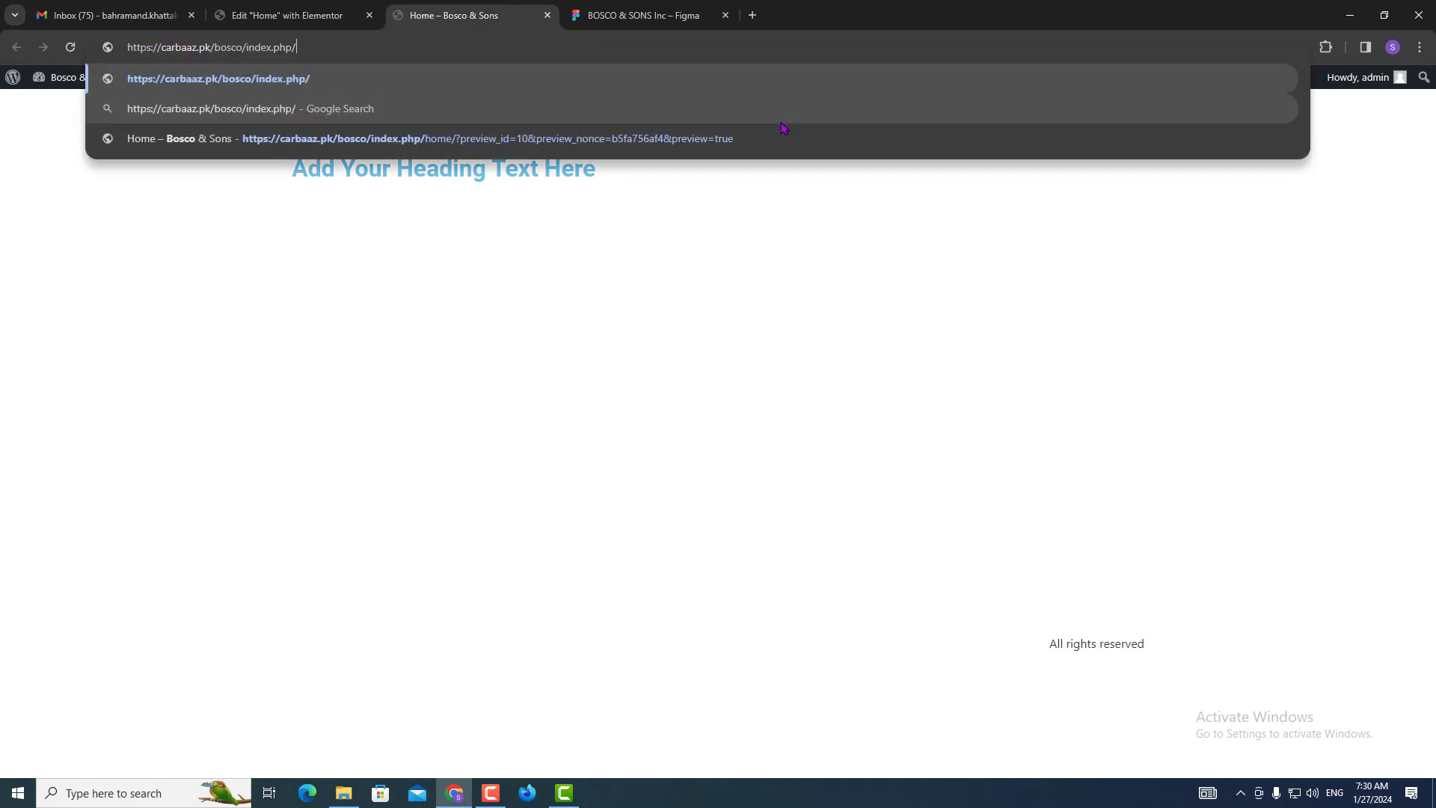
key(Return)
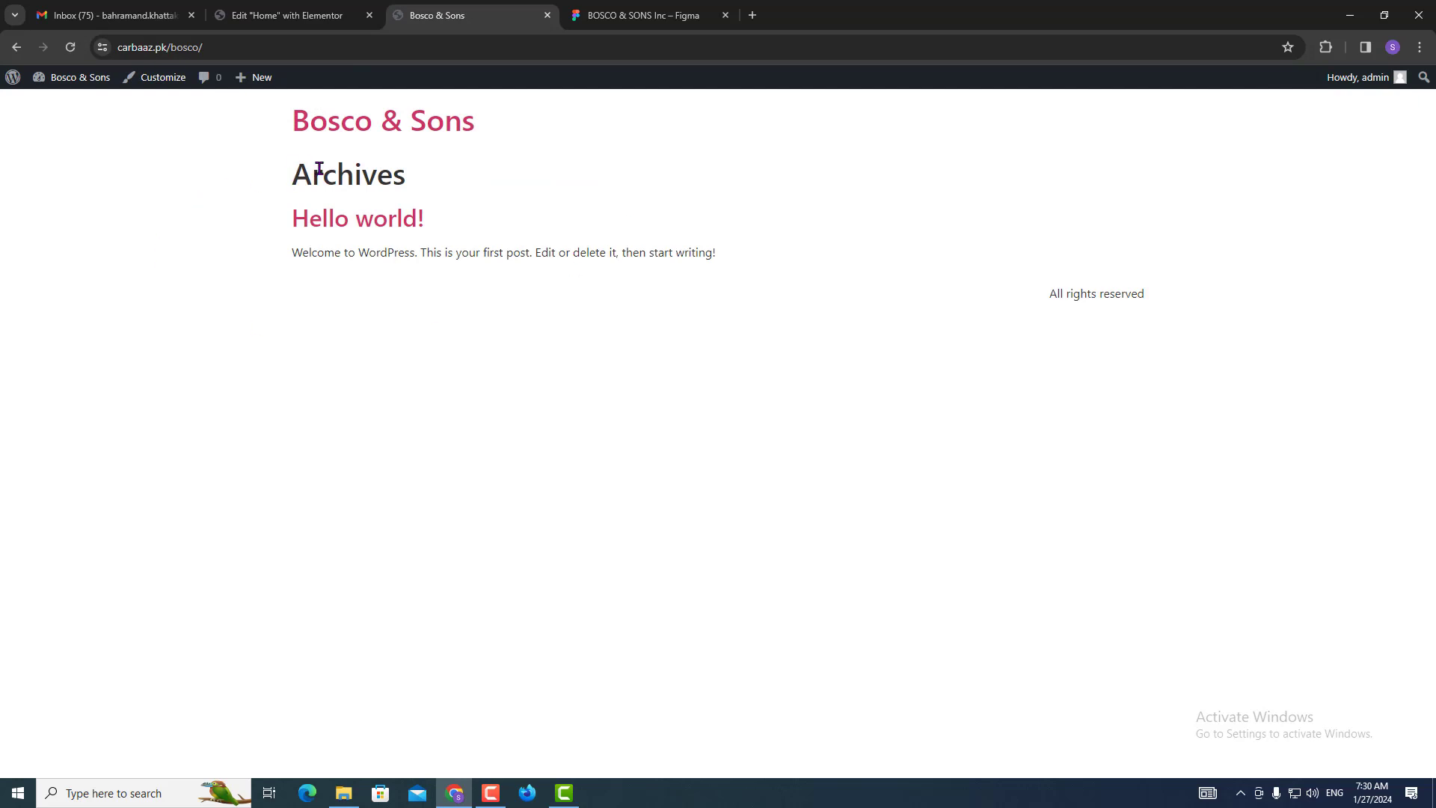
double_click(319, 168)
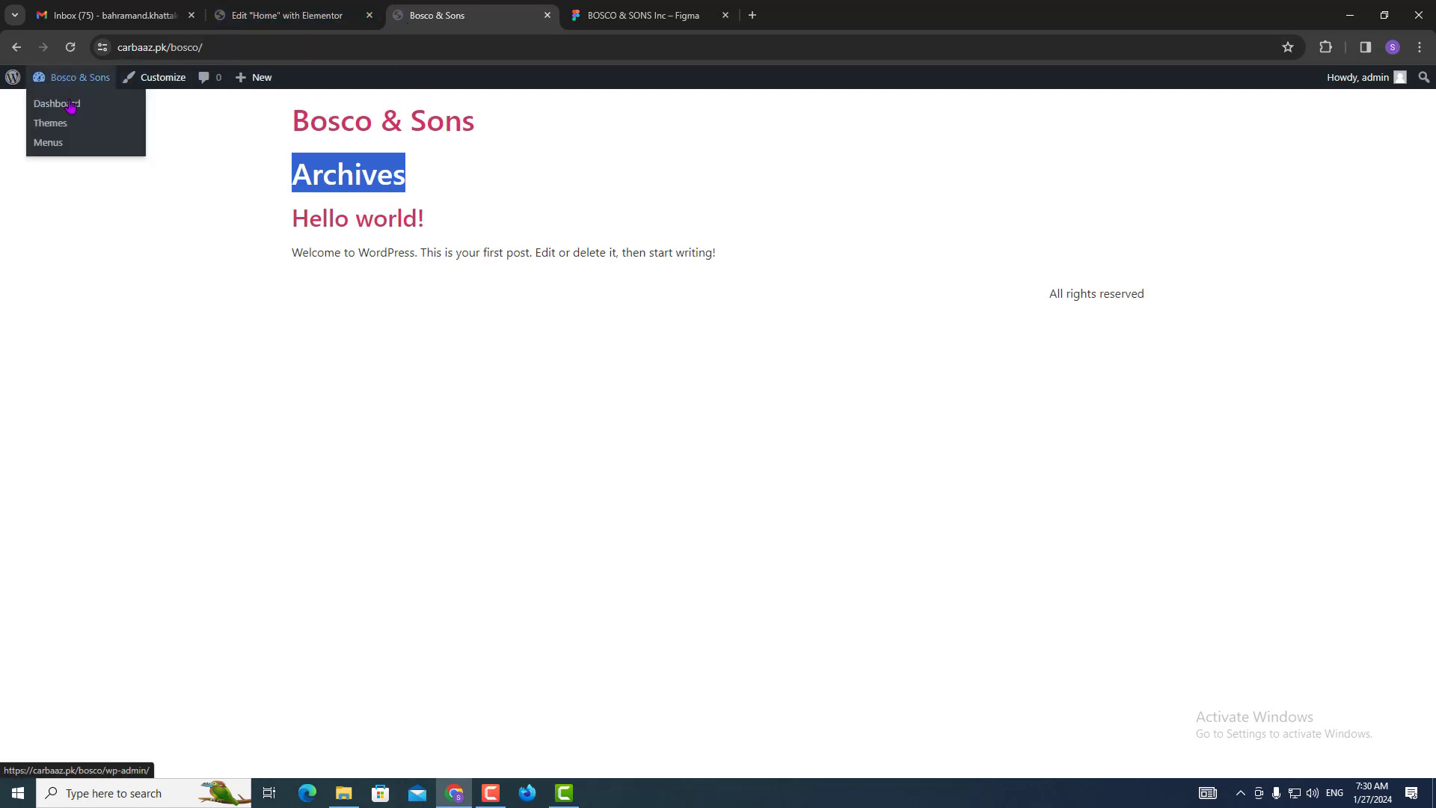
click(50, 123)
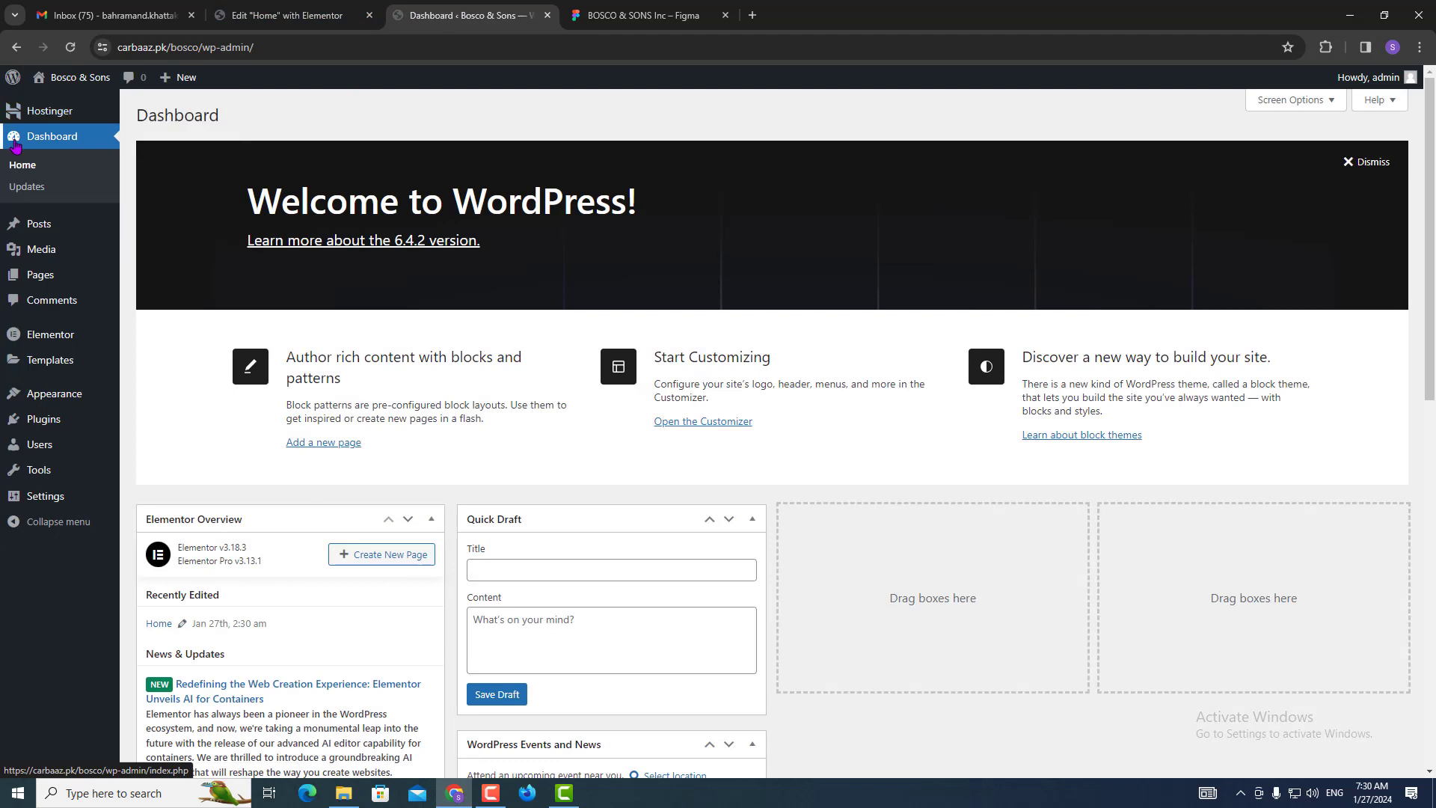
In Reading Settings, make the homepage a static page showing Home and save.
mouse_move(45, 507)
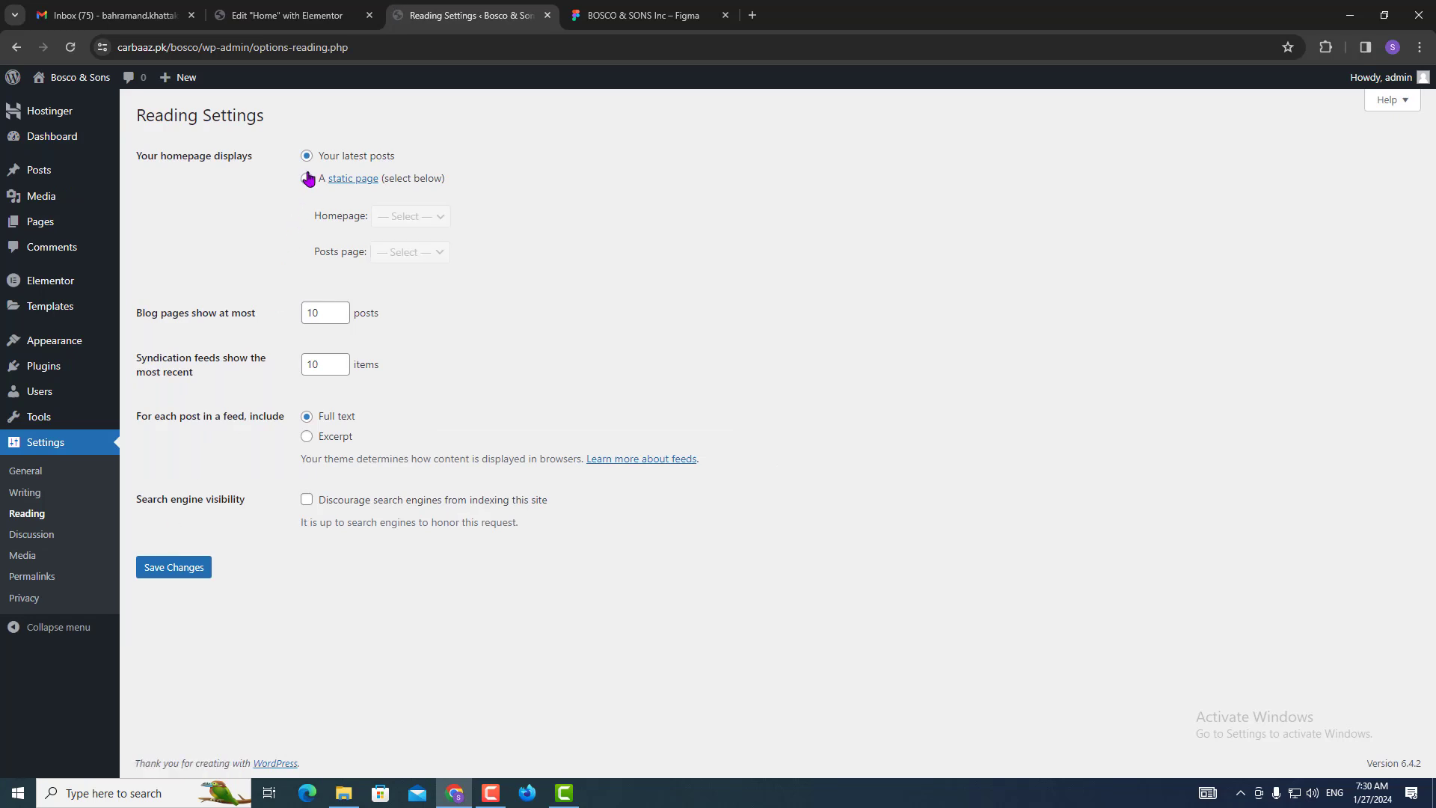
click(305, 180)
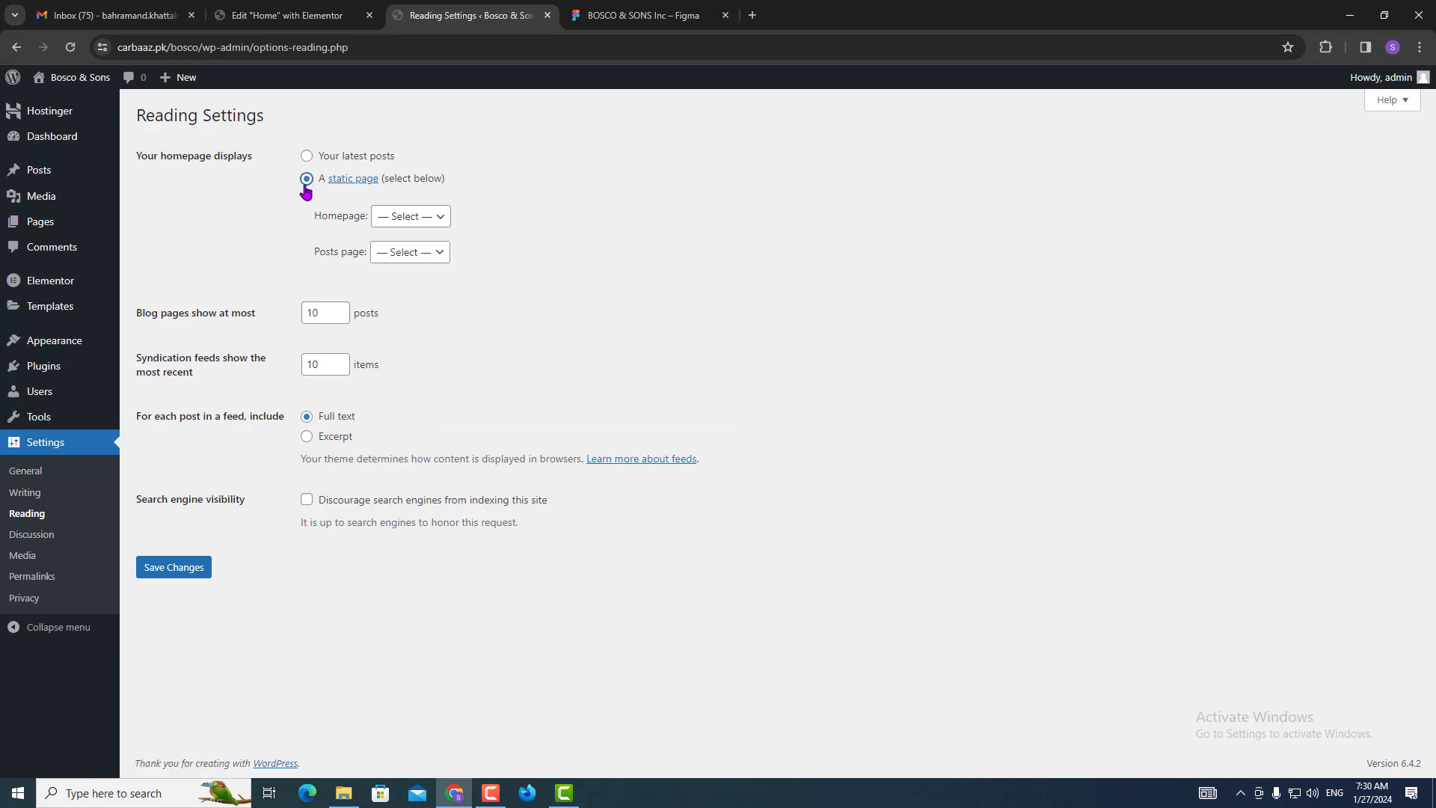
click(407, 219)
click(402, 250)
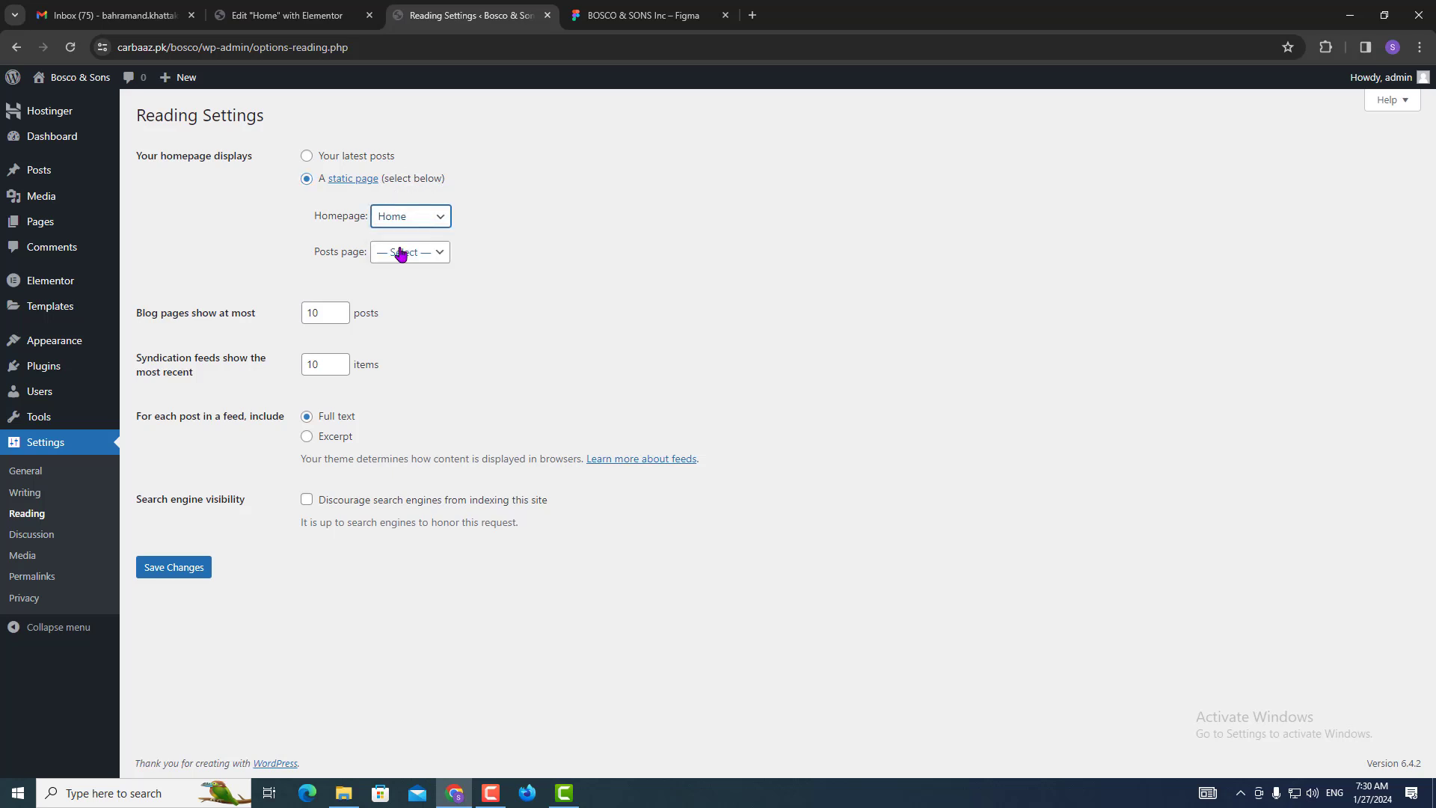
click(167, 568)
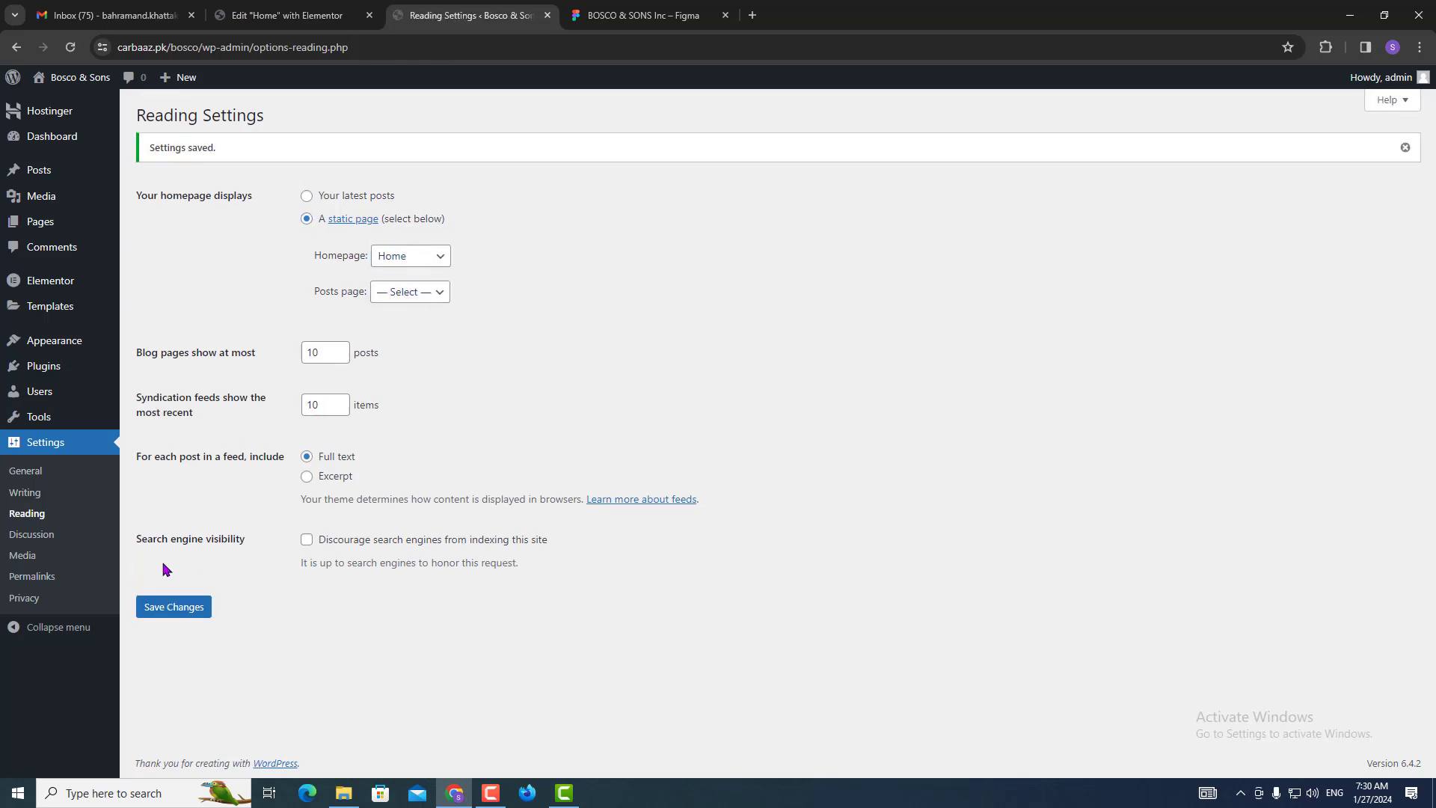
Check the live site's new homepage, then go to Elementor's settings.
mouse_move(64, 77)
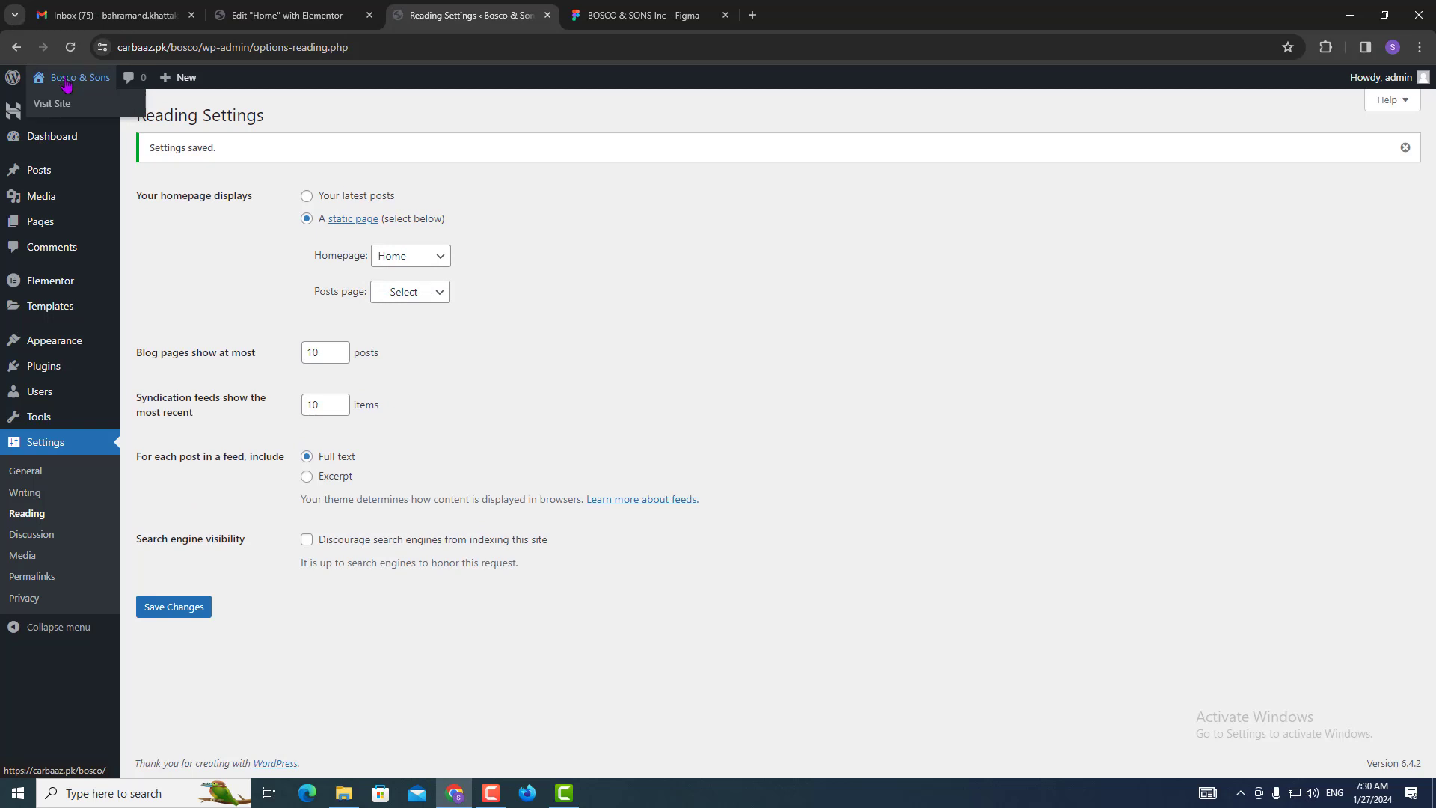
click(63, 112)
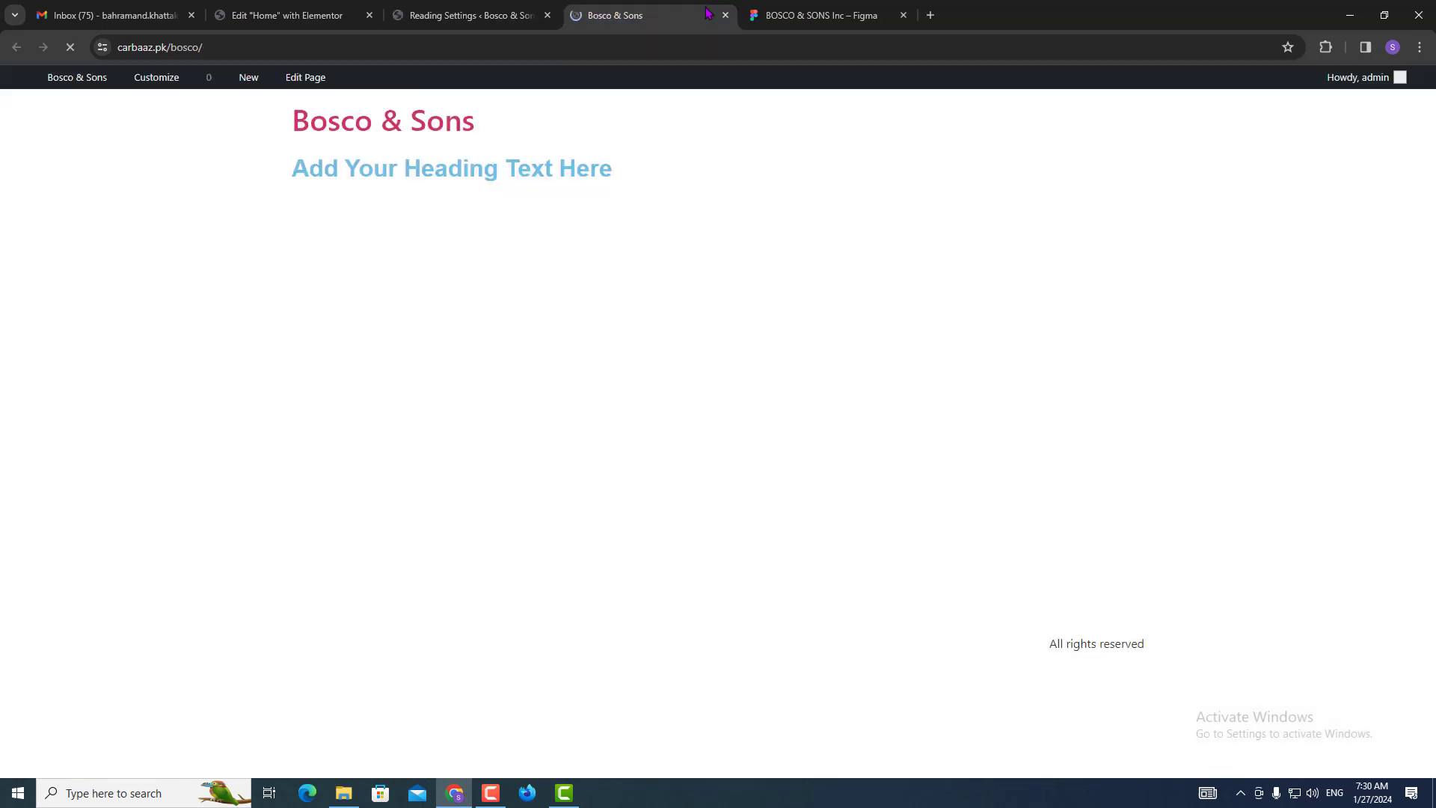
drag(240, 148, 537, 247)
click(618, 142)
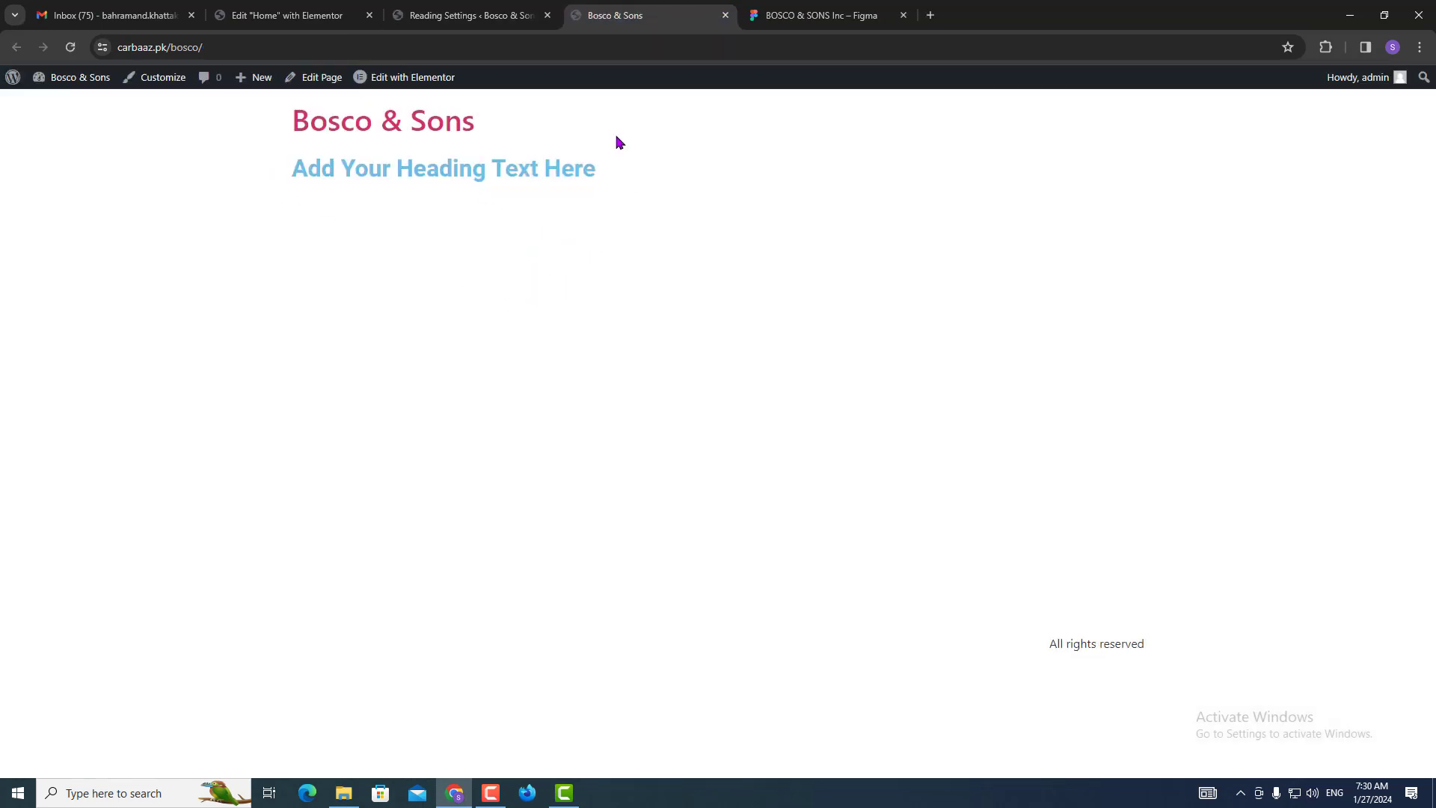
click(557, 22)
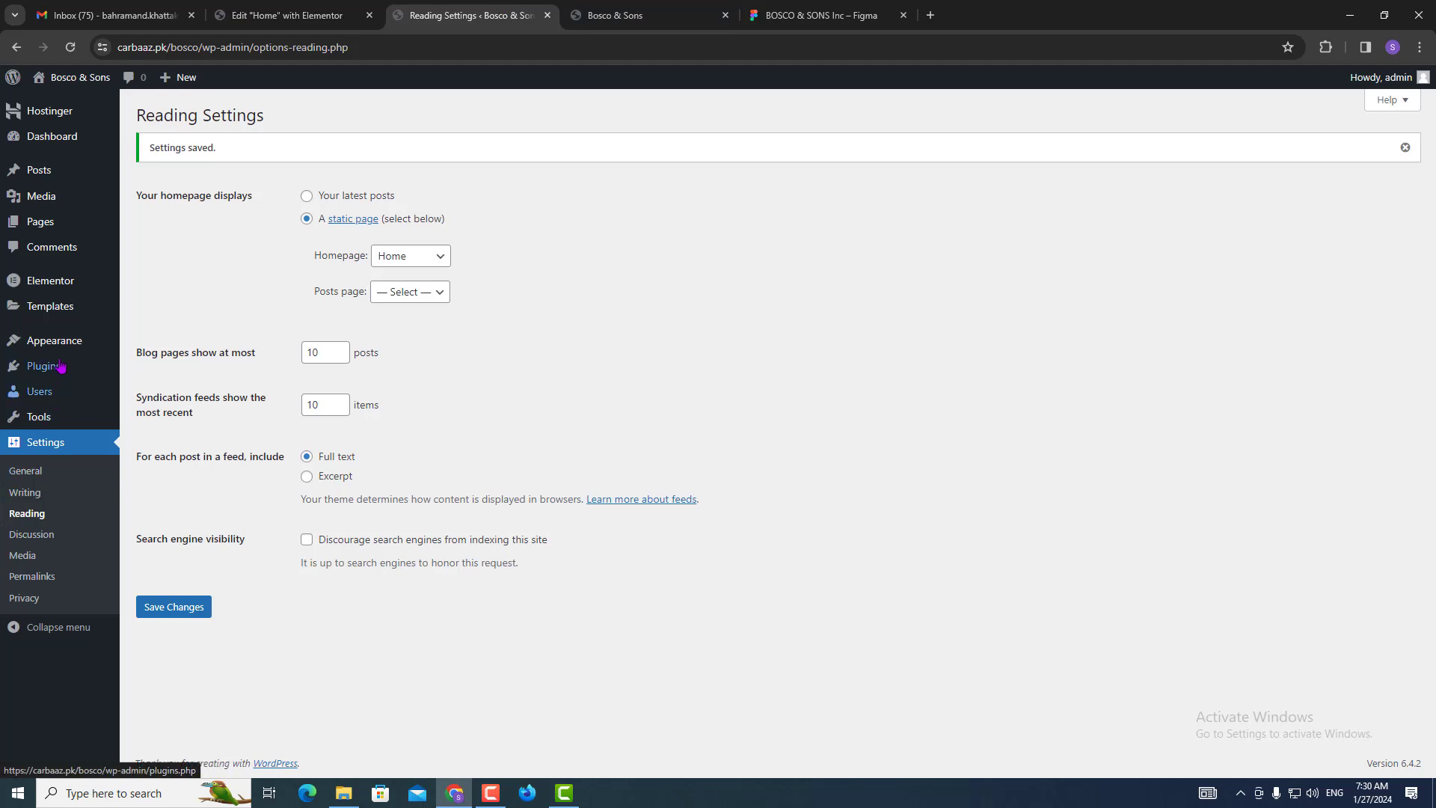
mouse_move(49, 293)
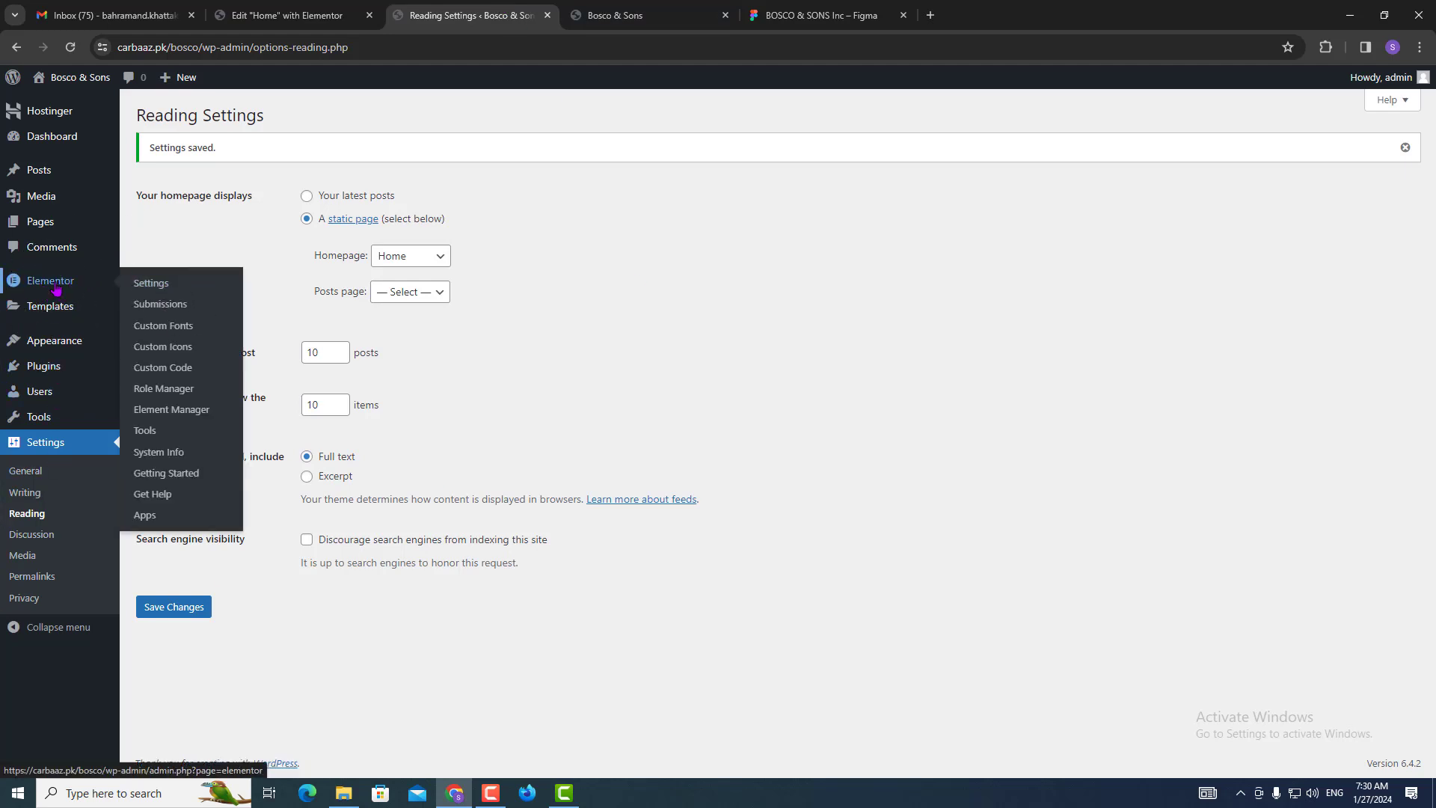
click(189, 294)
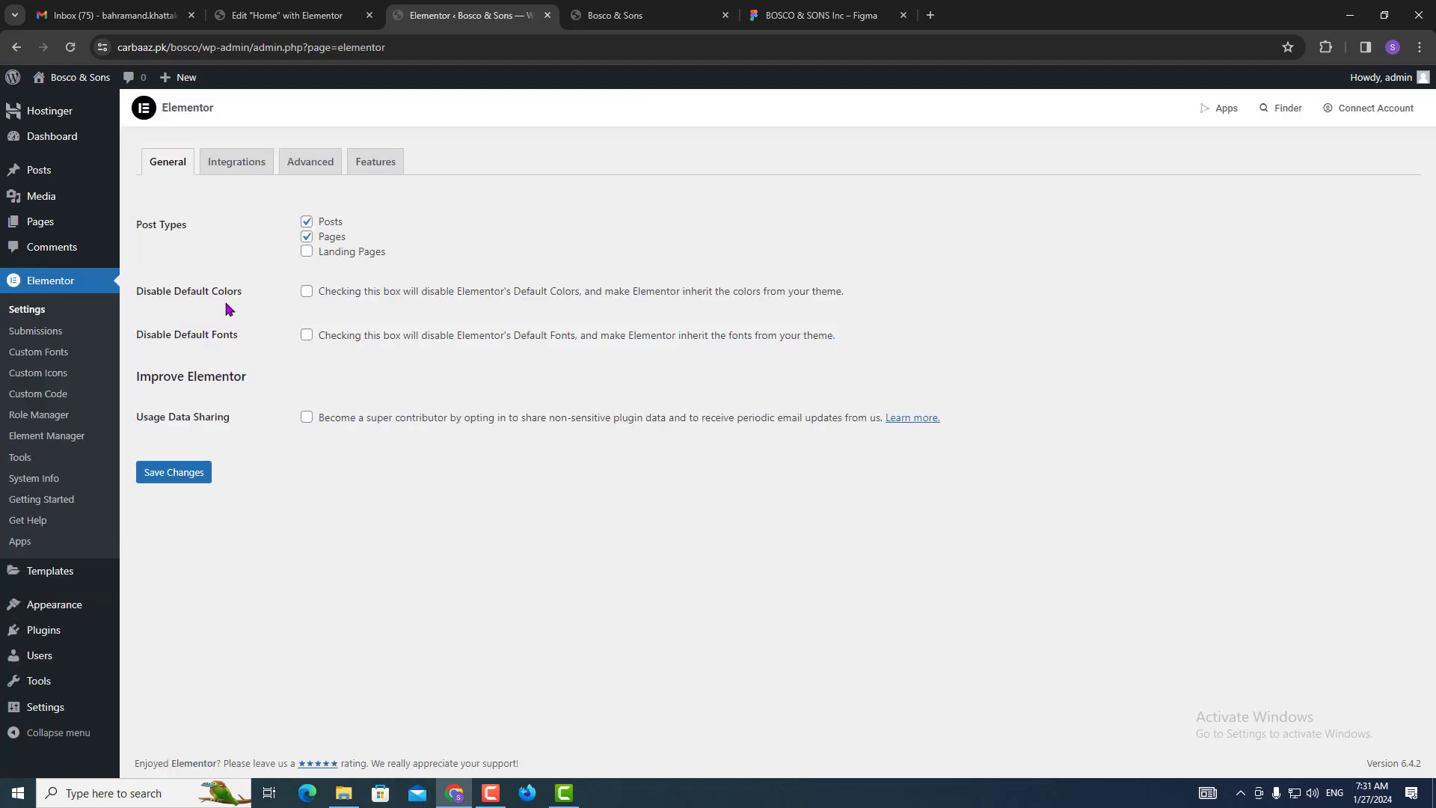
Under Elementor Features, set Grid Container and Flexbox Container to Inactive, confirm deactivation, and save.
click(383, 175)
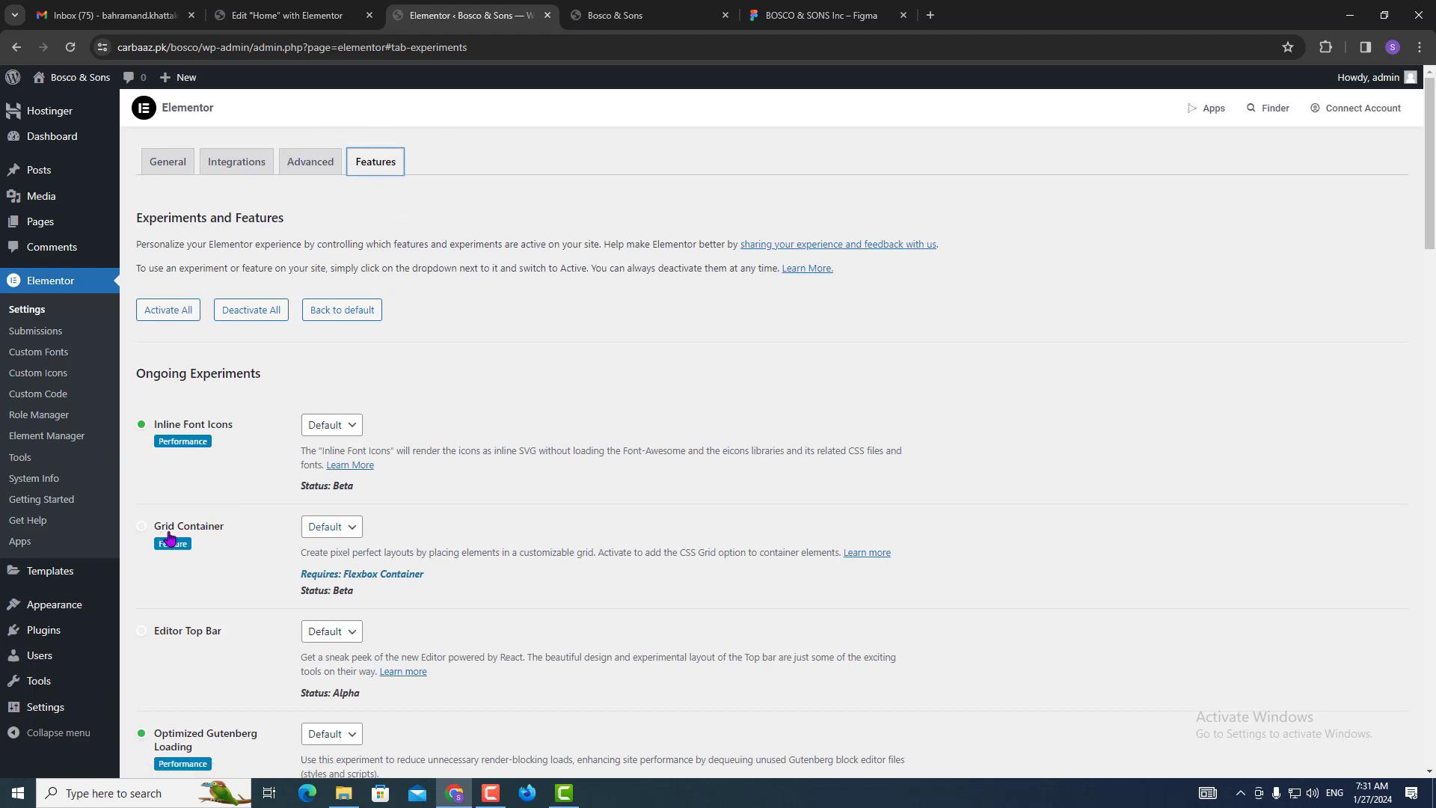
click(322, 527)
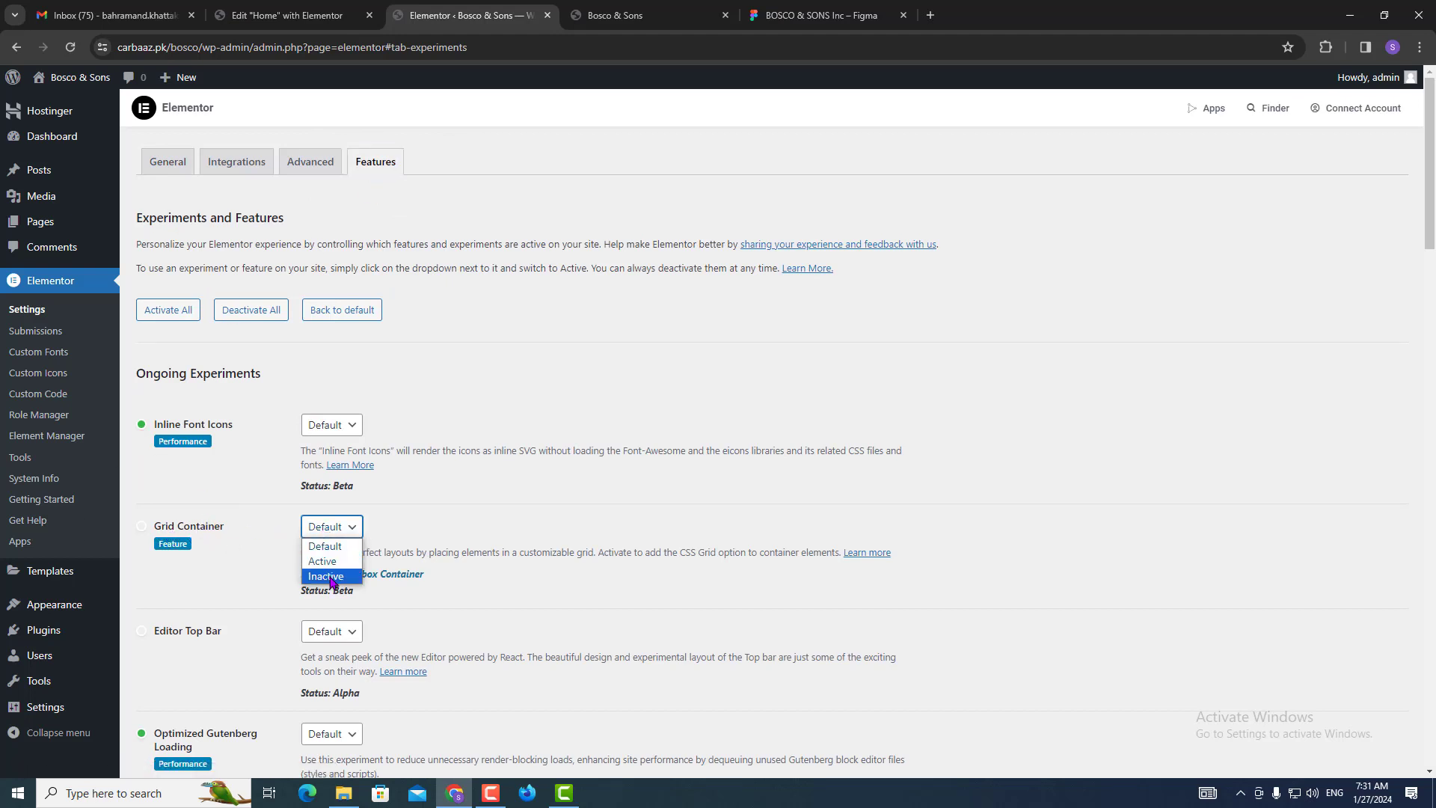
click(328, 576)
drag(1427, 232, 1428, 576)
click(326, 481)
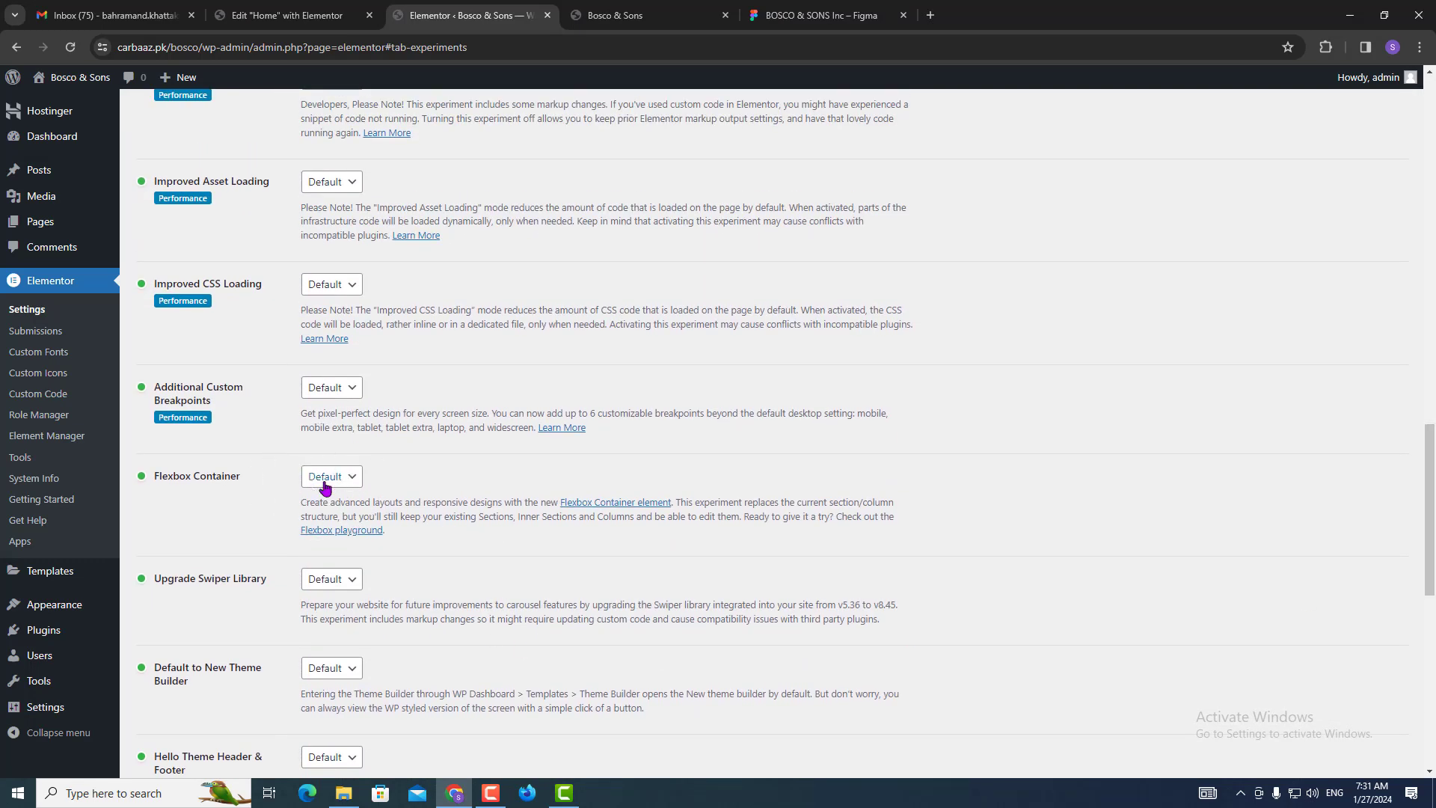
click(329, 533)
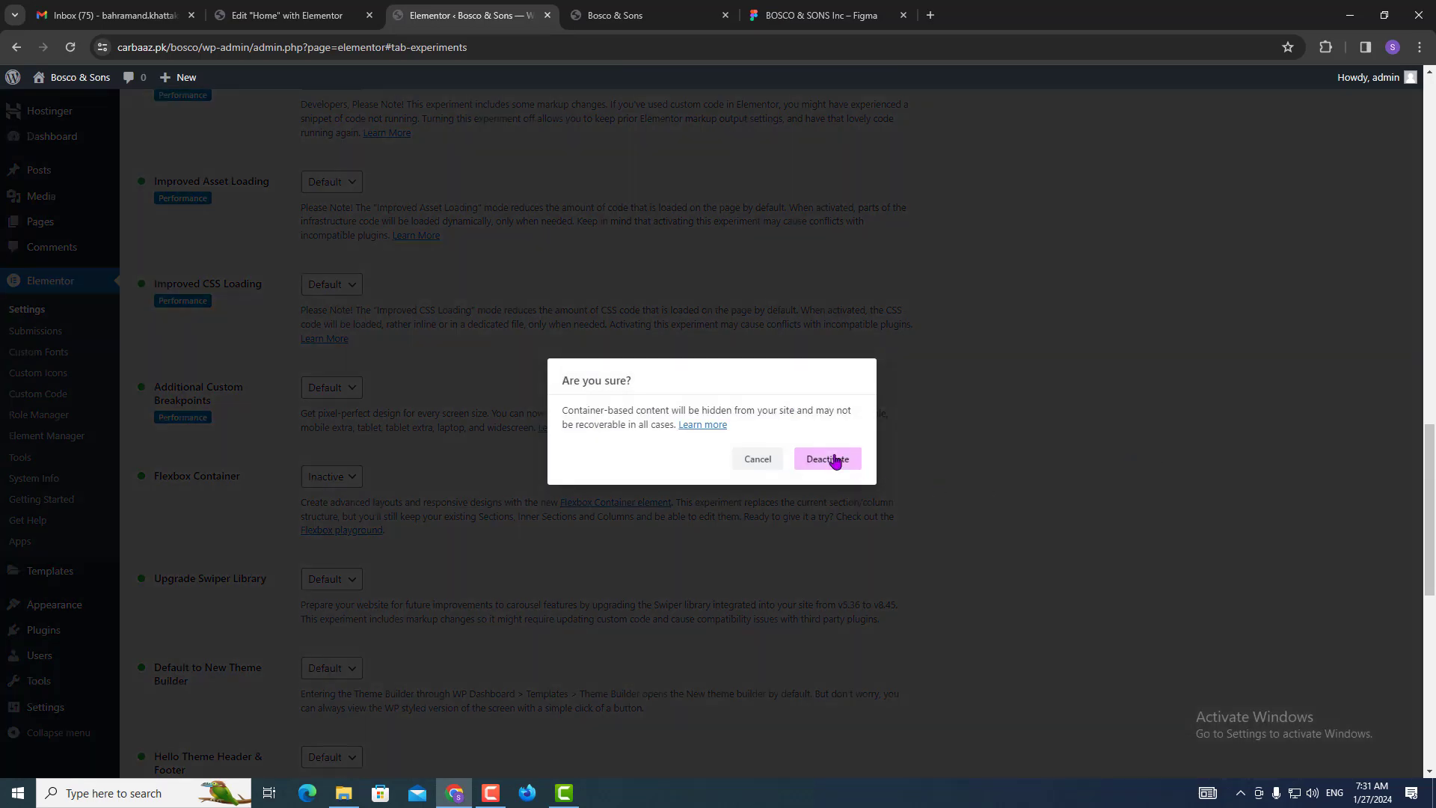
click(830, 459)
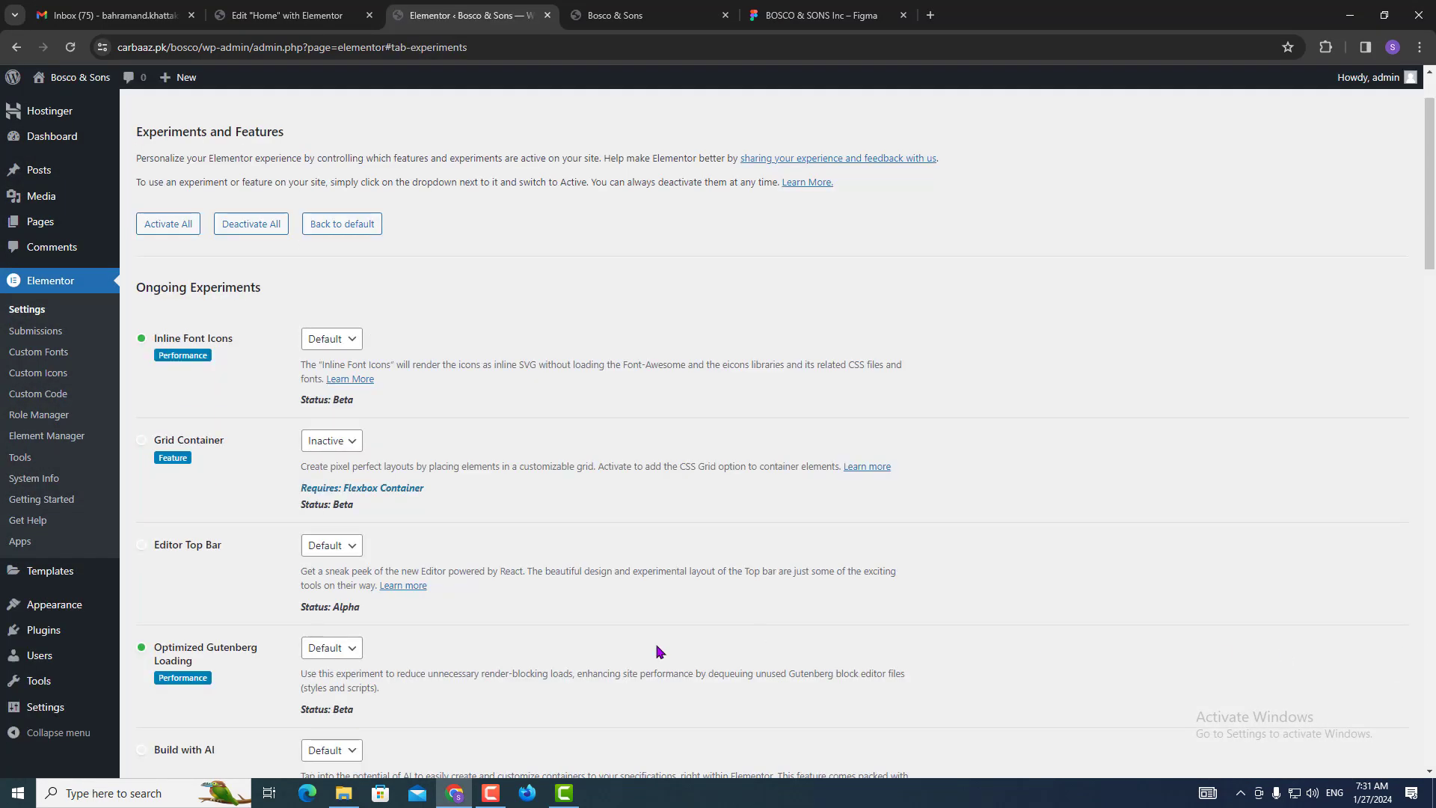
drag(1429, 183, 1413, 794)
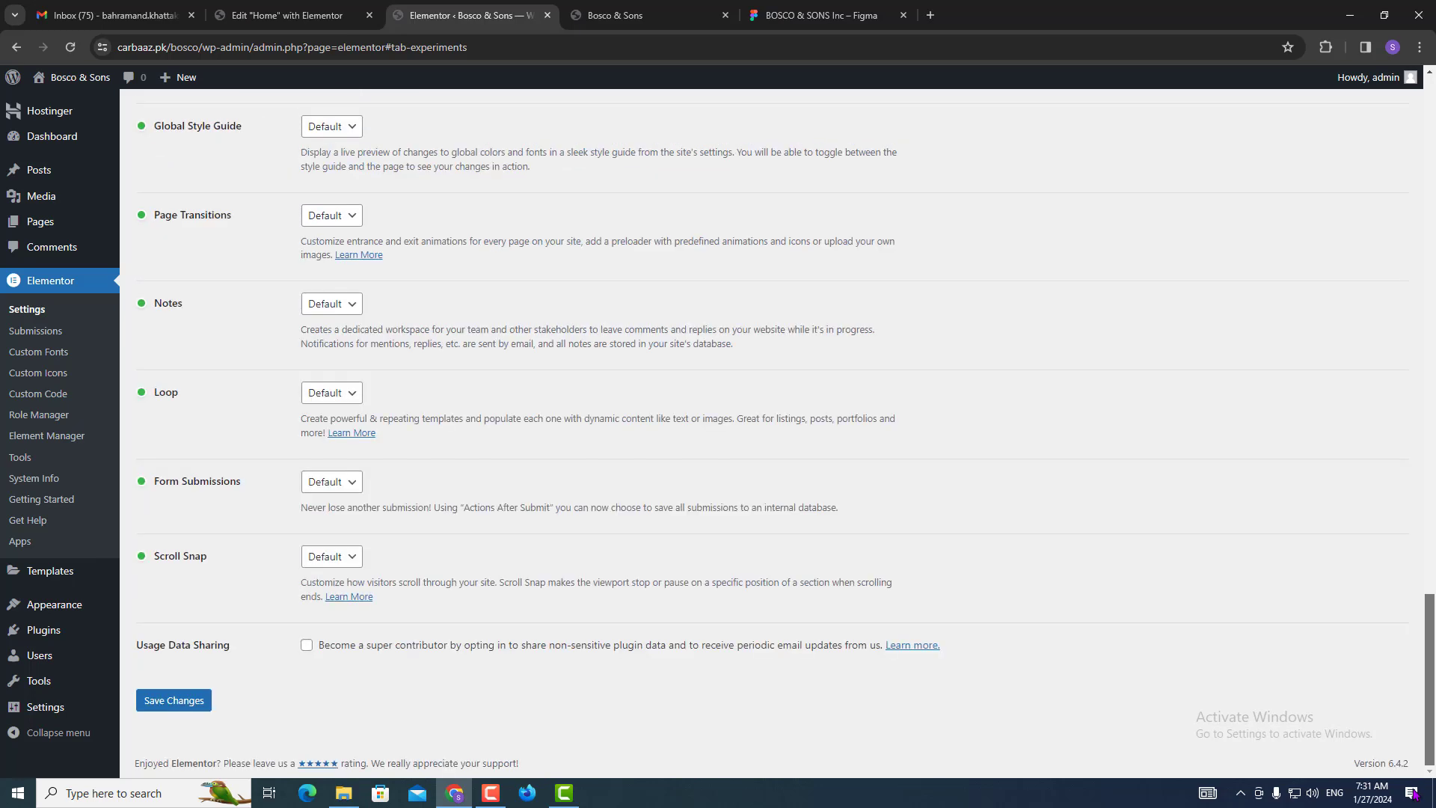
click(173, 700)
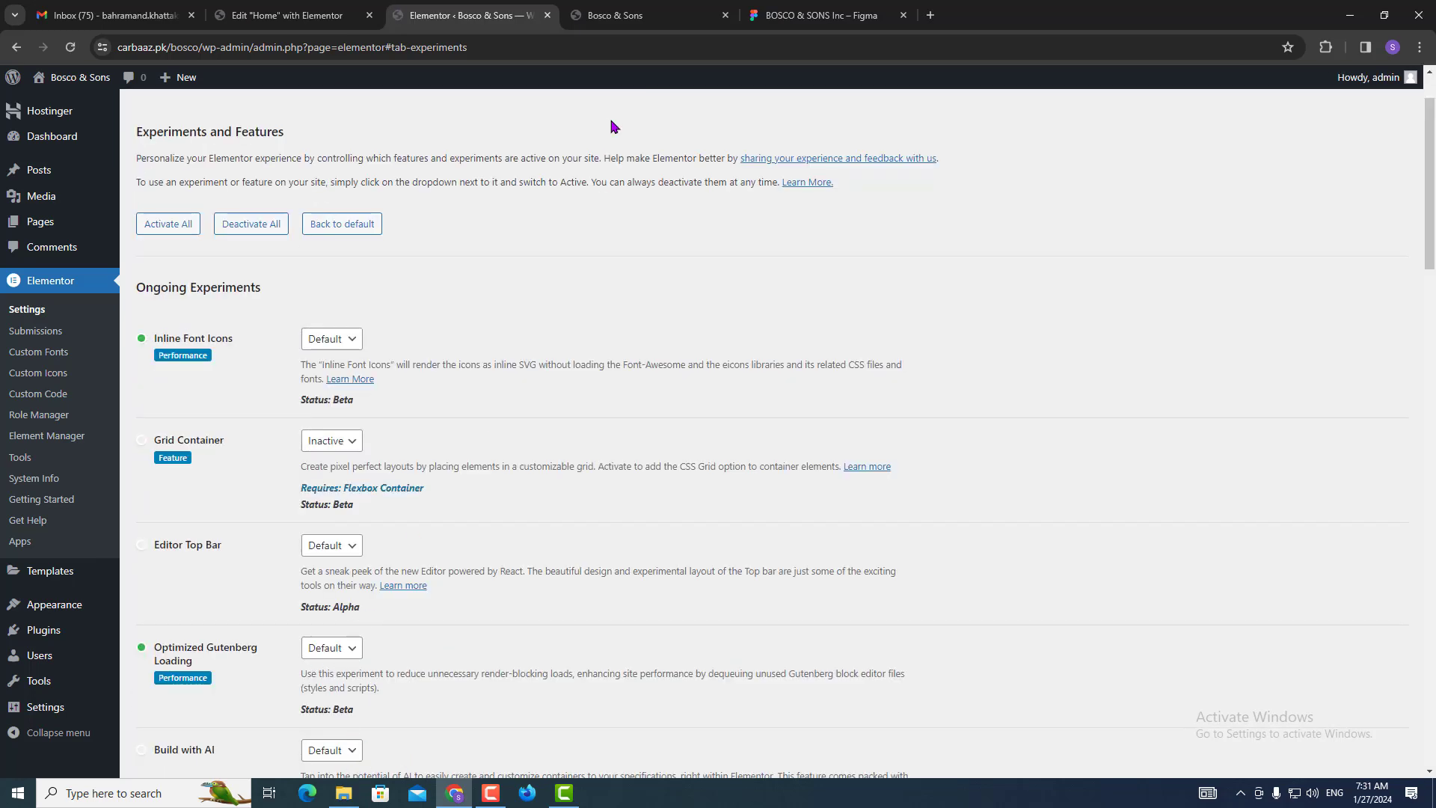
click(826, 14)
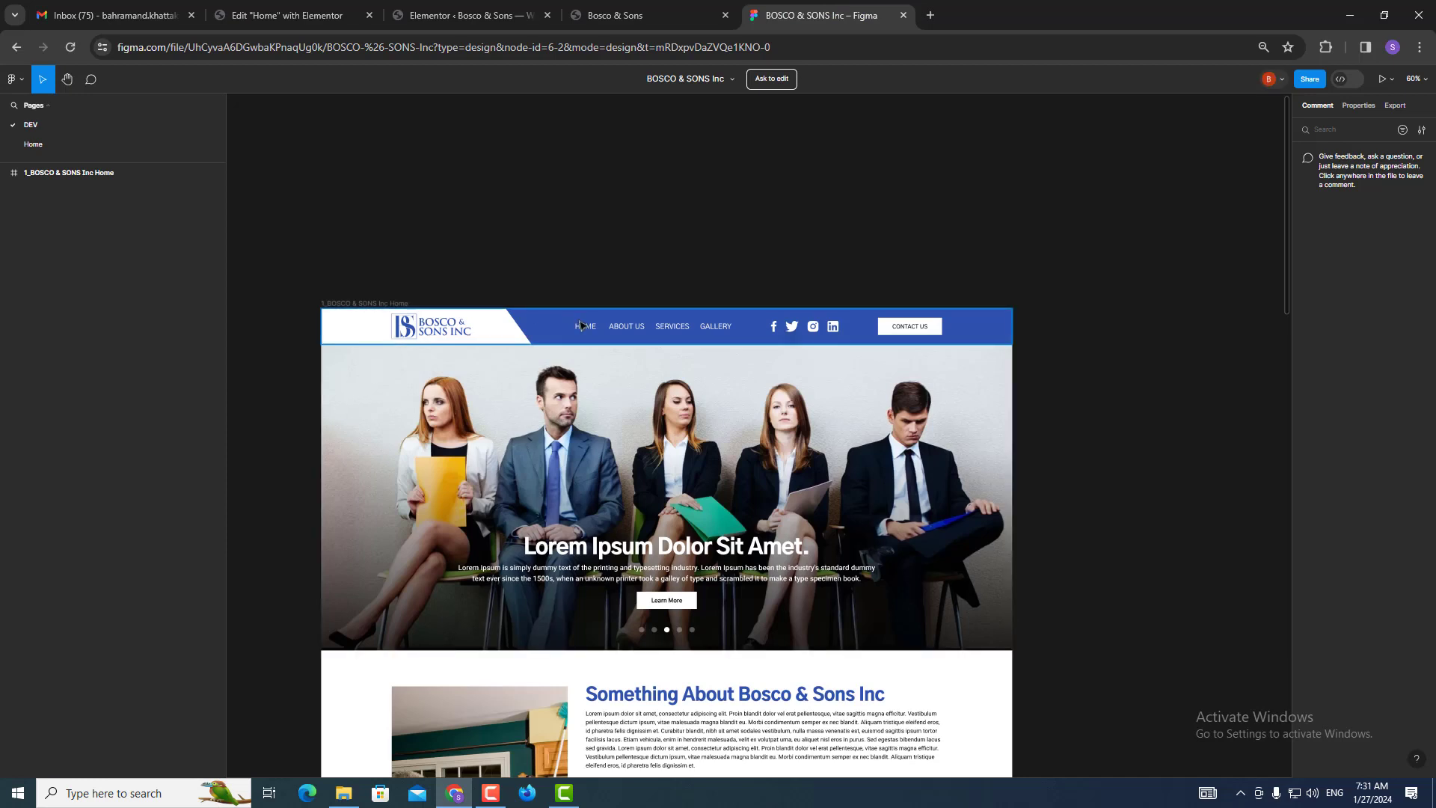
Duplicate the BOSCO & SONS Inc design to drafts and close the original file's tab.
click(732, 81)
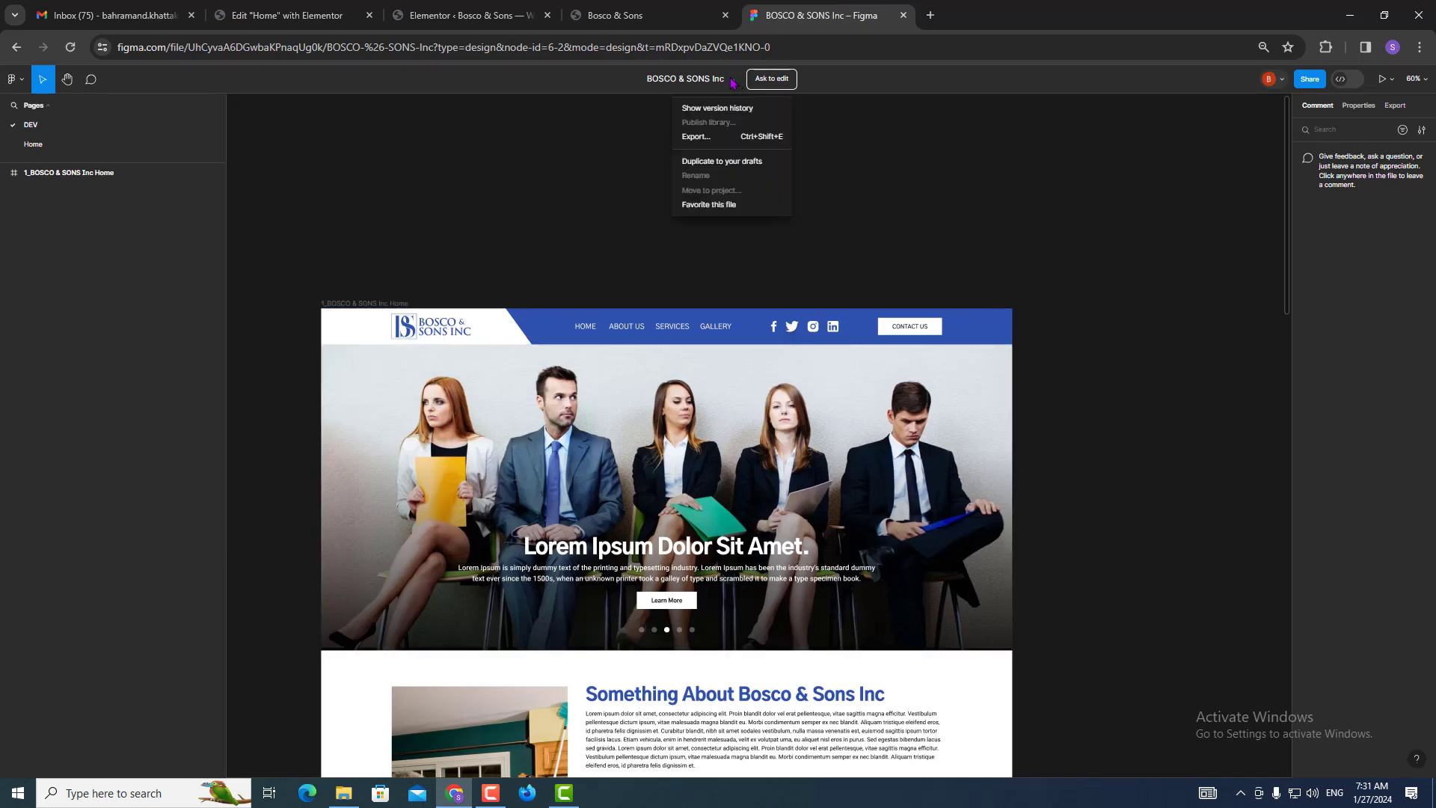
click(704, 162)
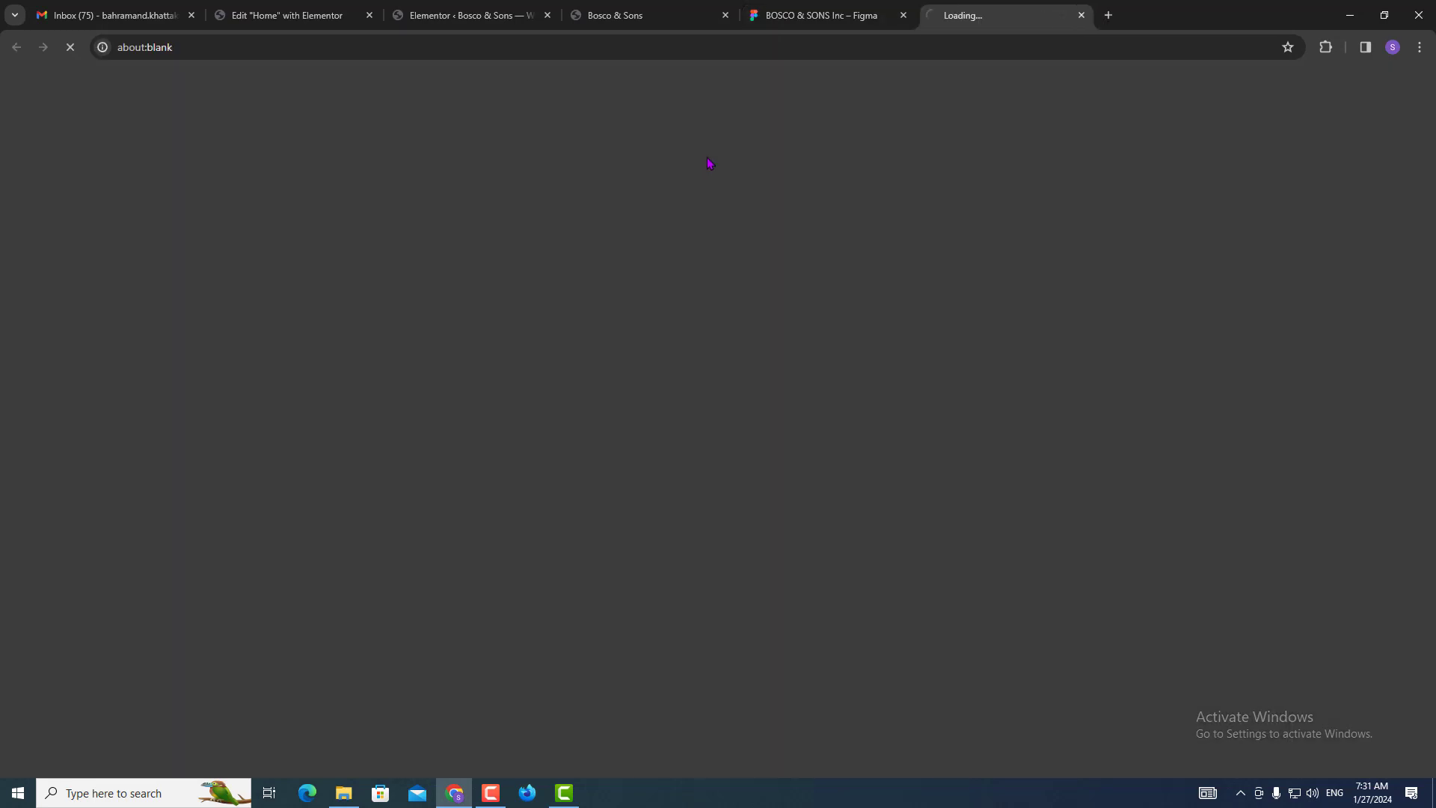
click(883, 18)
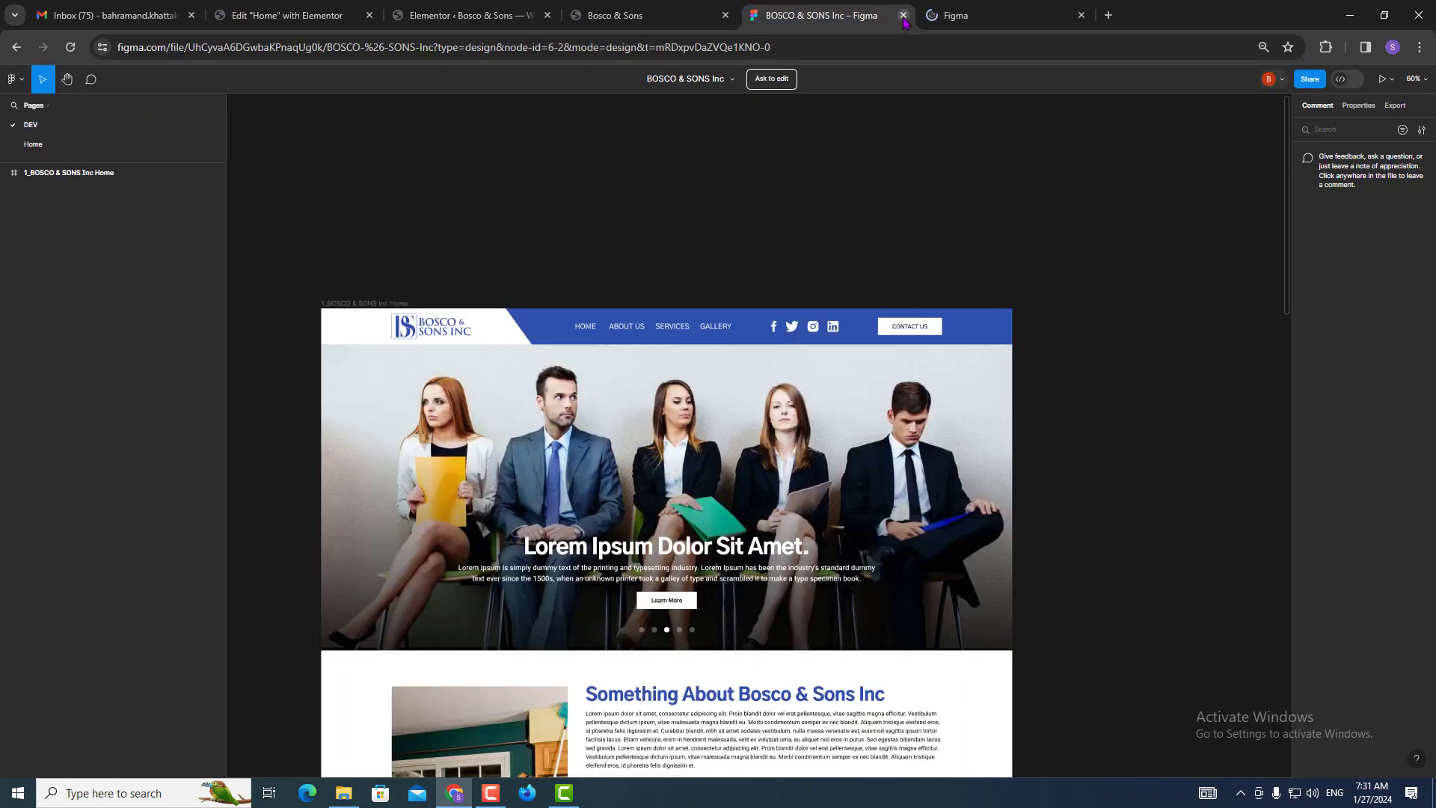
click(903, 15)
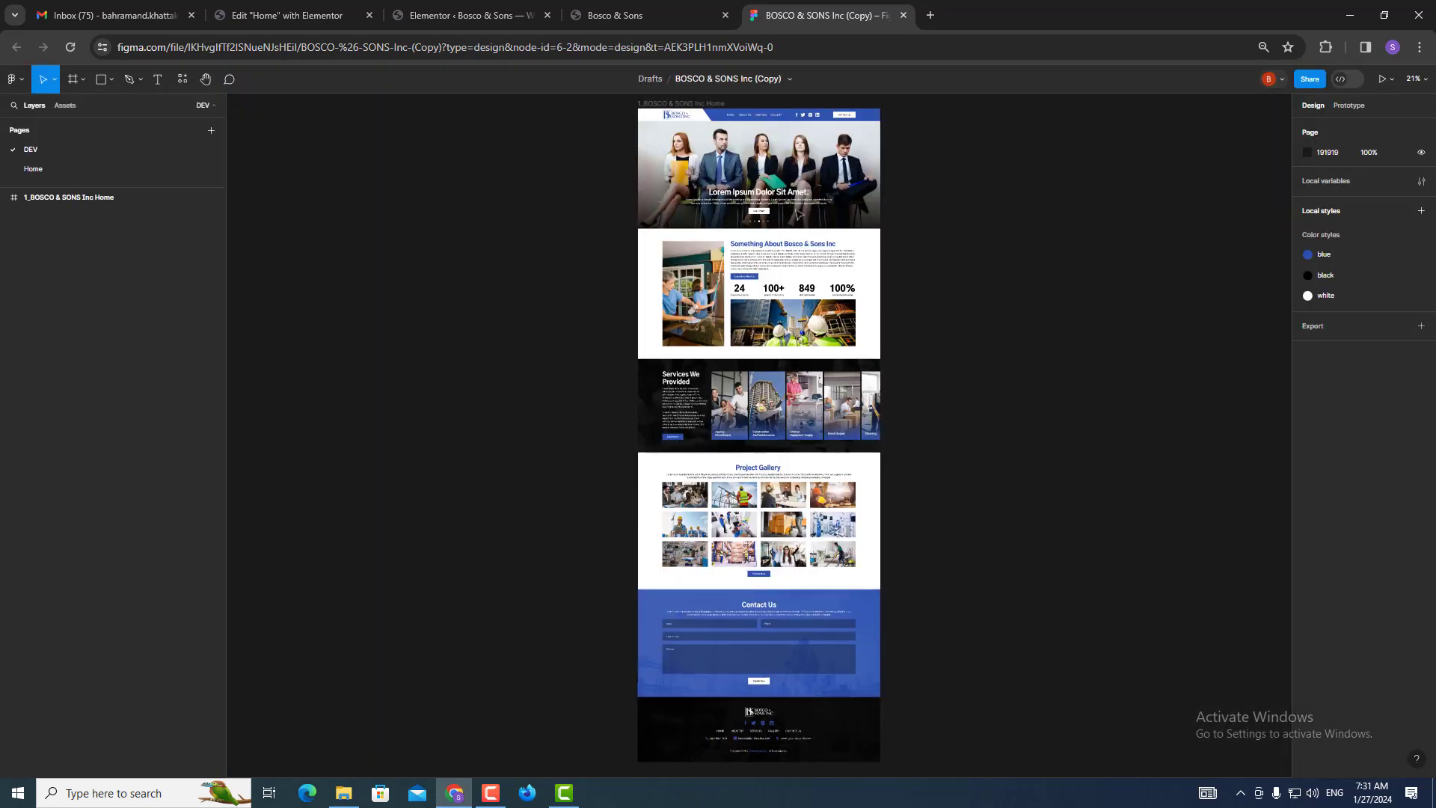
Select the About us text in the copy's header navigation menu.
scroll(774, 218, up, 7)
scroll(786, 229, down, 5)
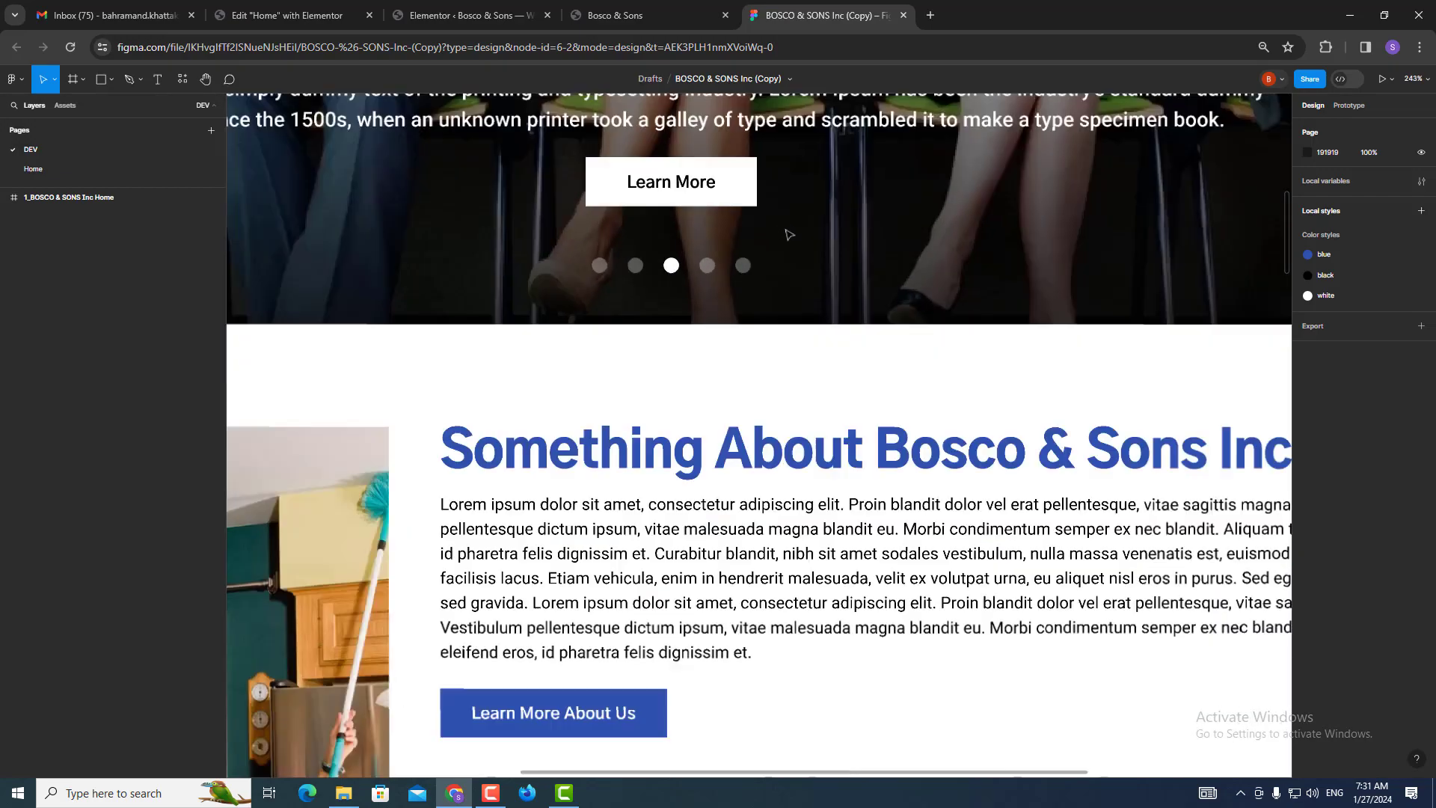
drag(790, 218, 768, 588)
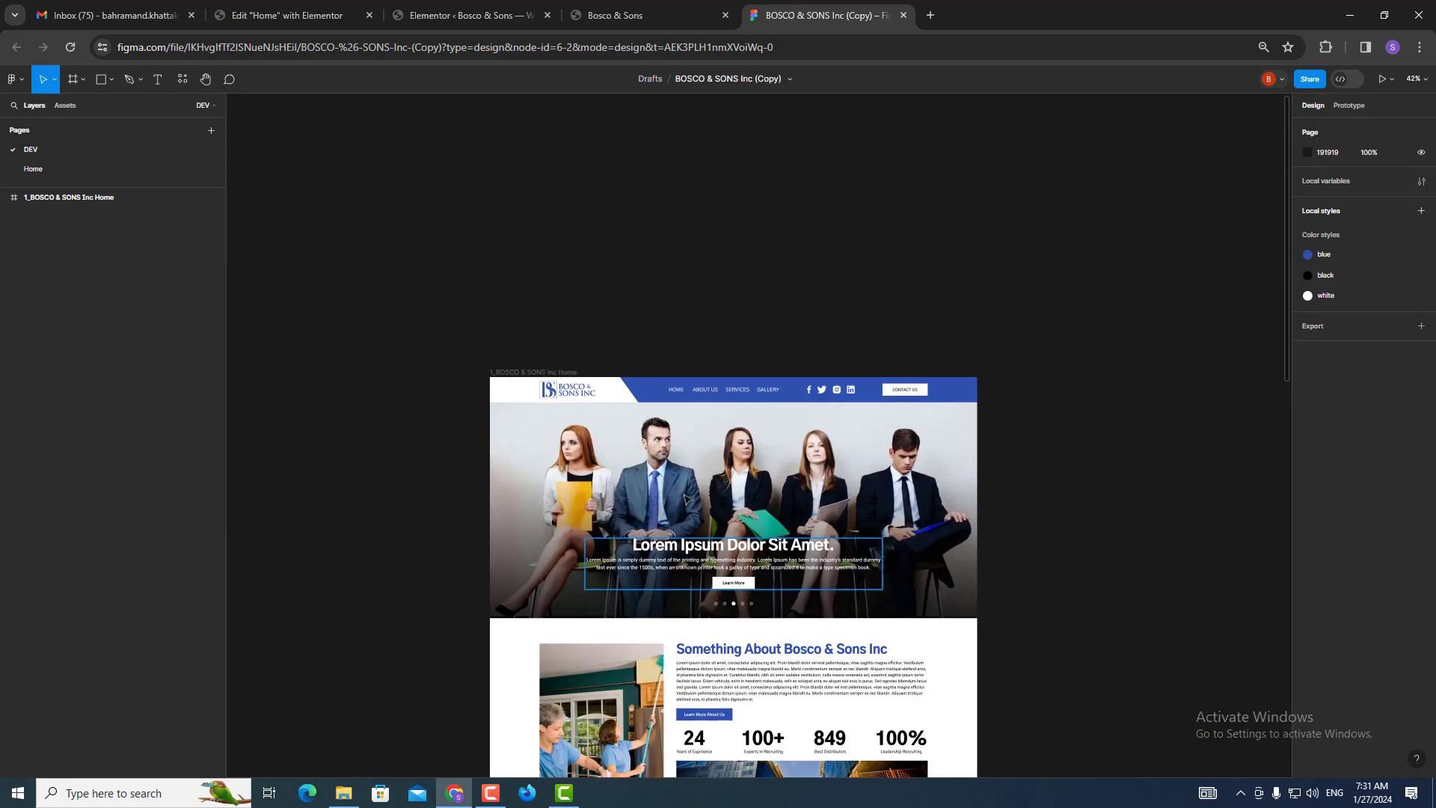
scroll(682, 476, up, 1)
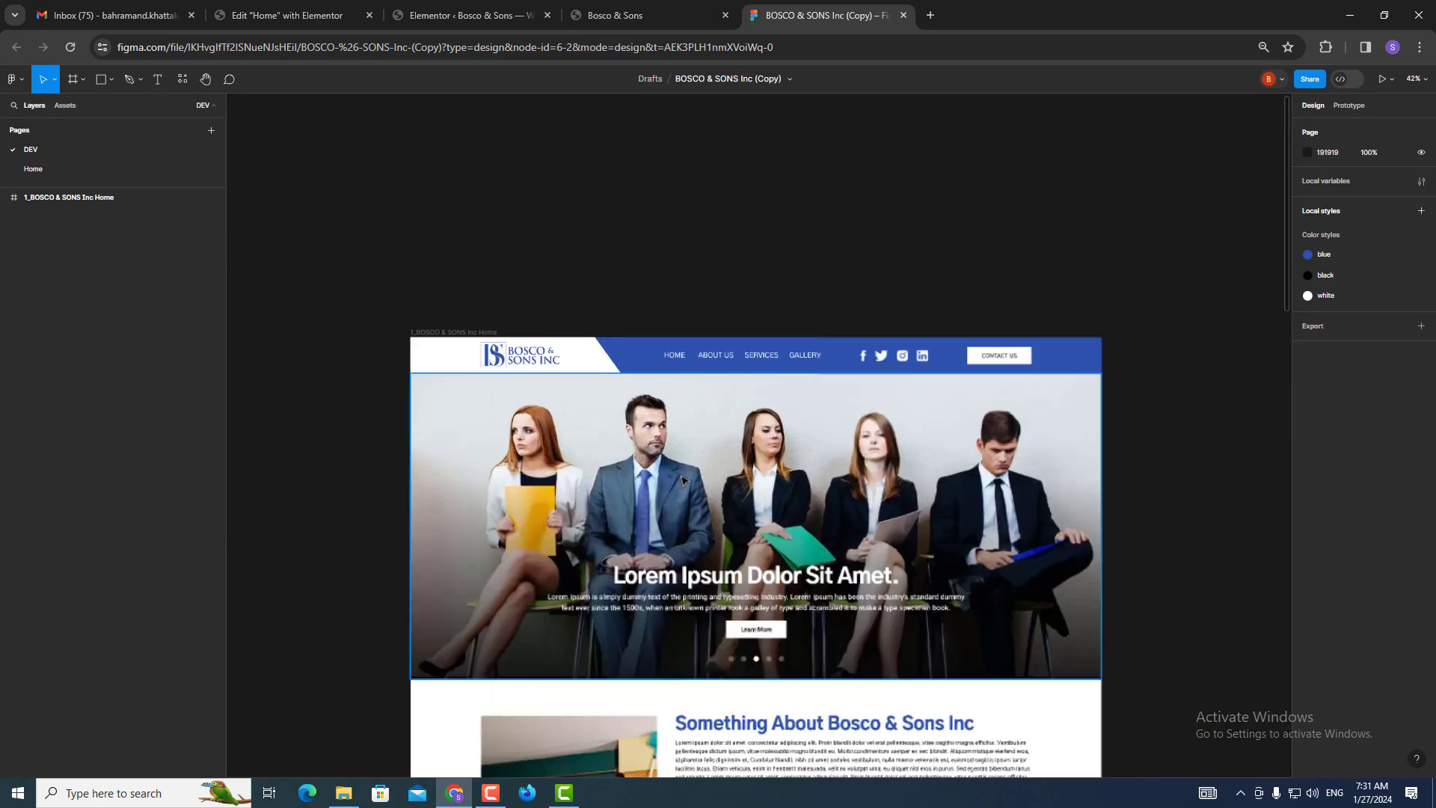
click(716, 360)
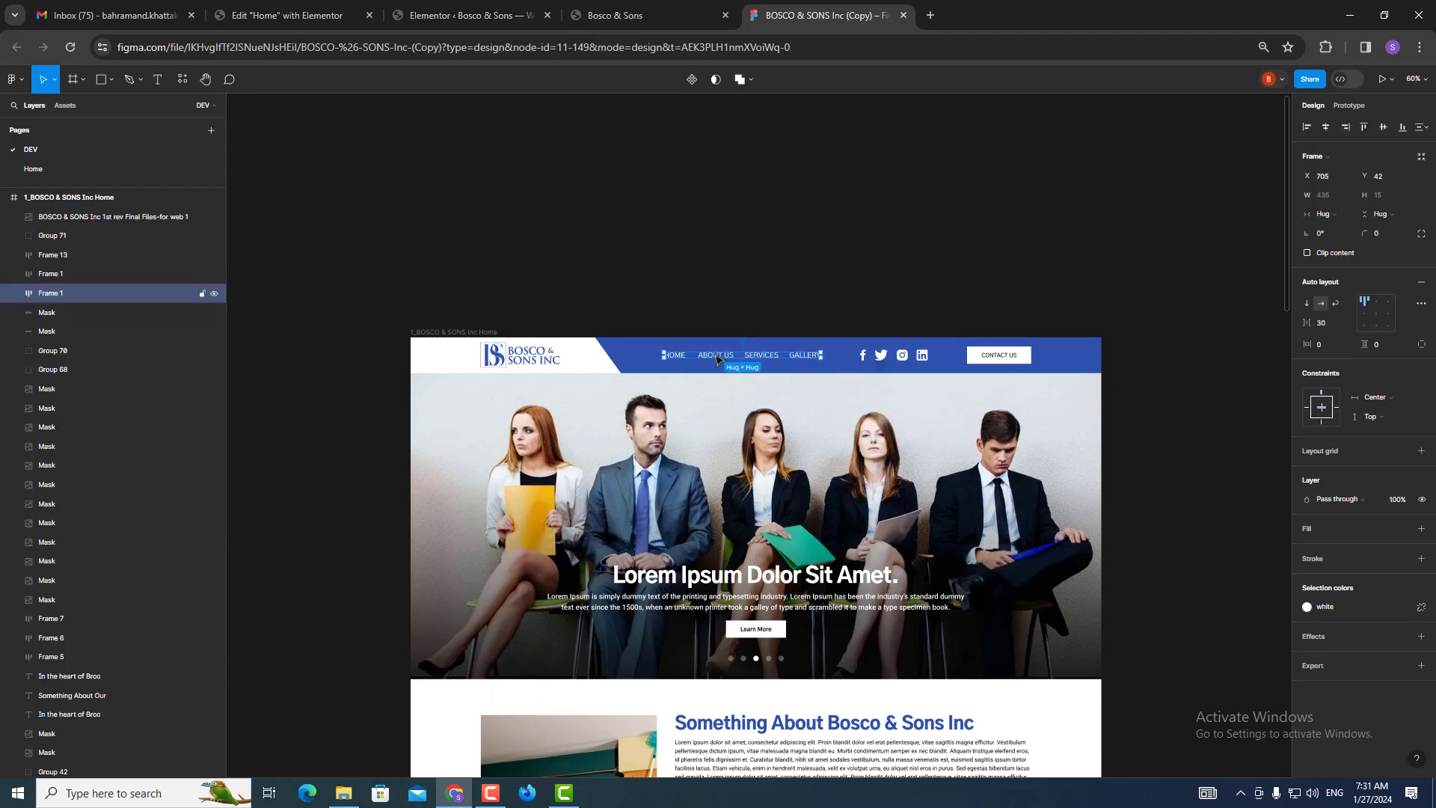
click(716, 360)
double_click(716, 360)
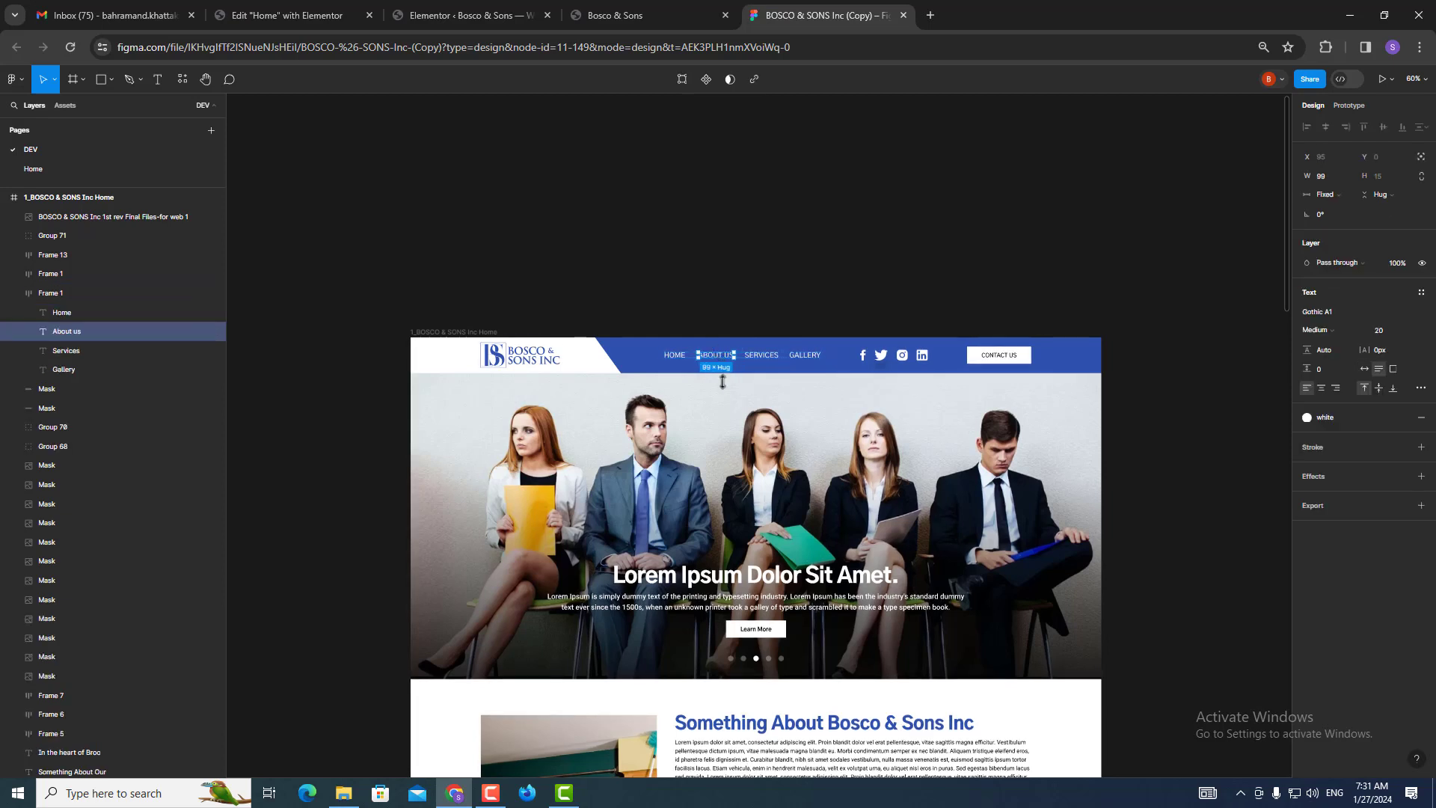
Turn on Dev Mode and inspect the hero heading, hero paragraph, section heading and 24 stat typography.
click(1343, 81)
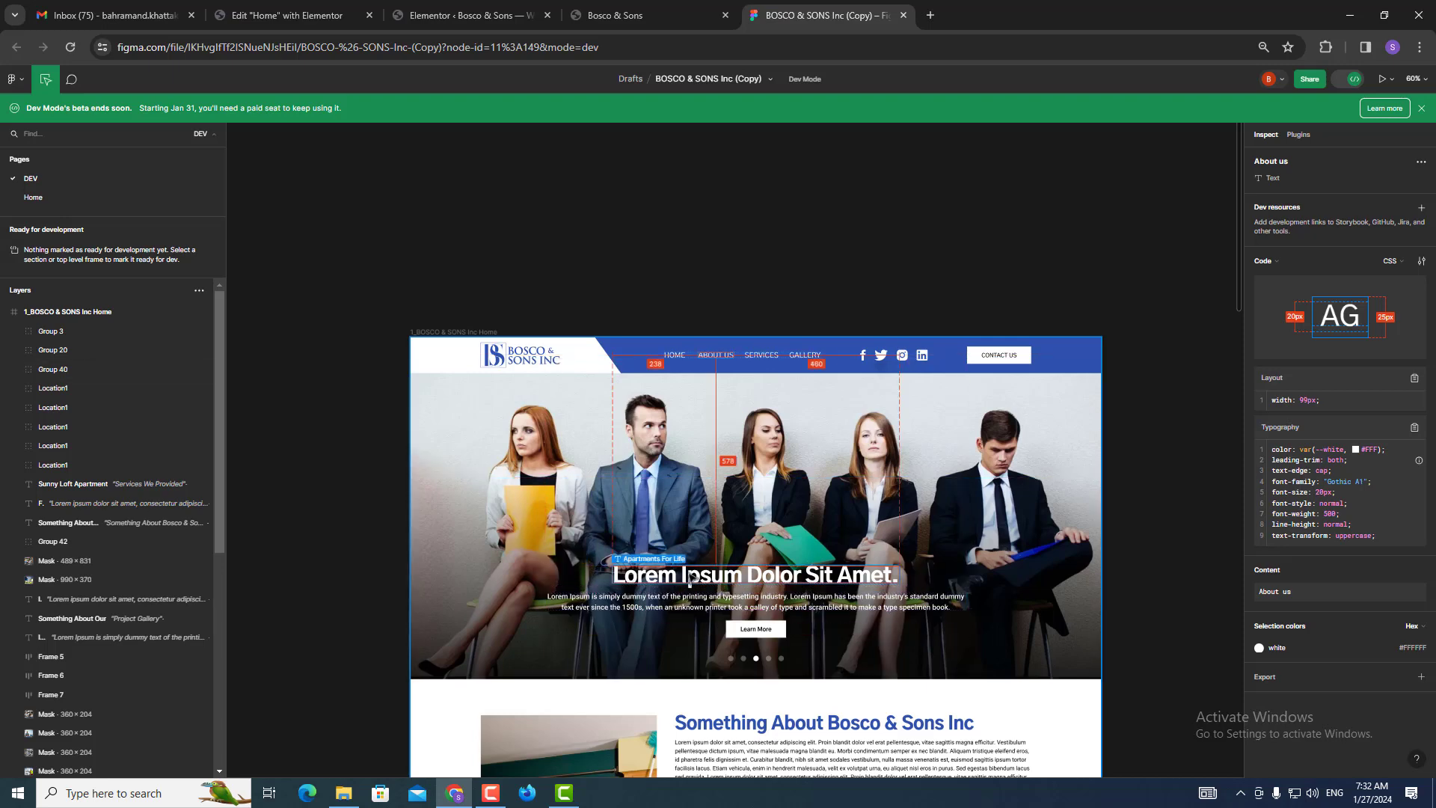
click(687, 575)
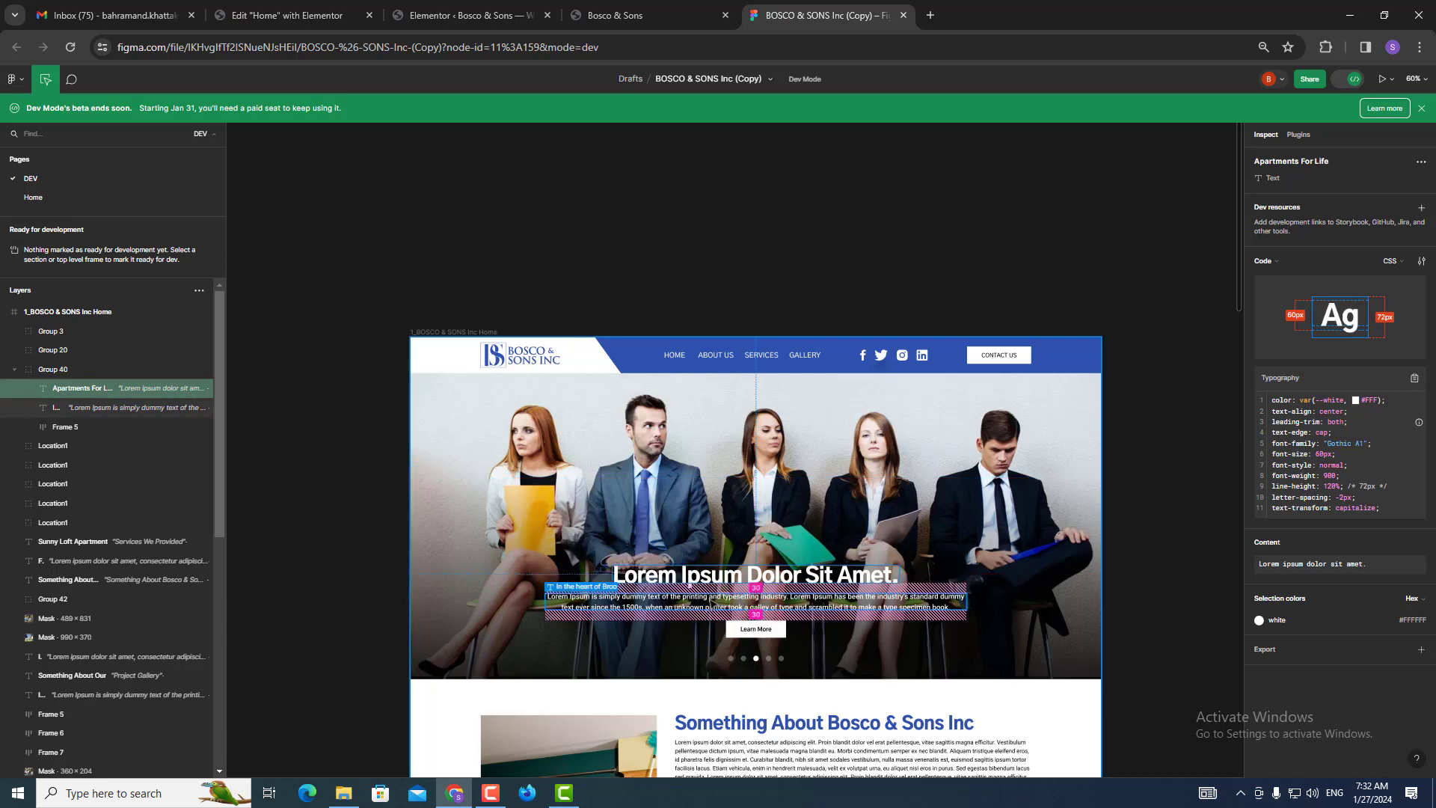
click(710, 597)
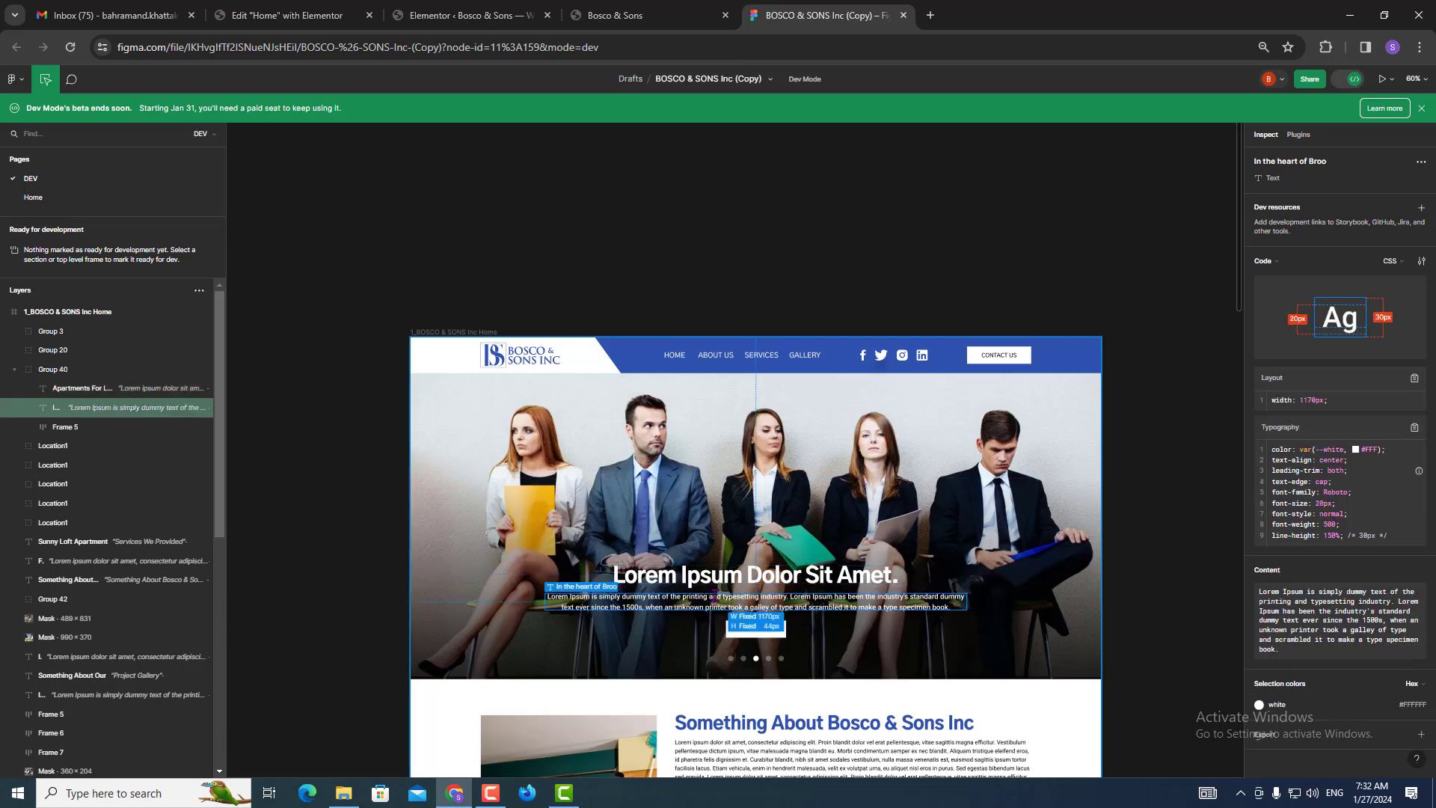
scroll(717, 595, down, 1)
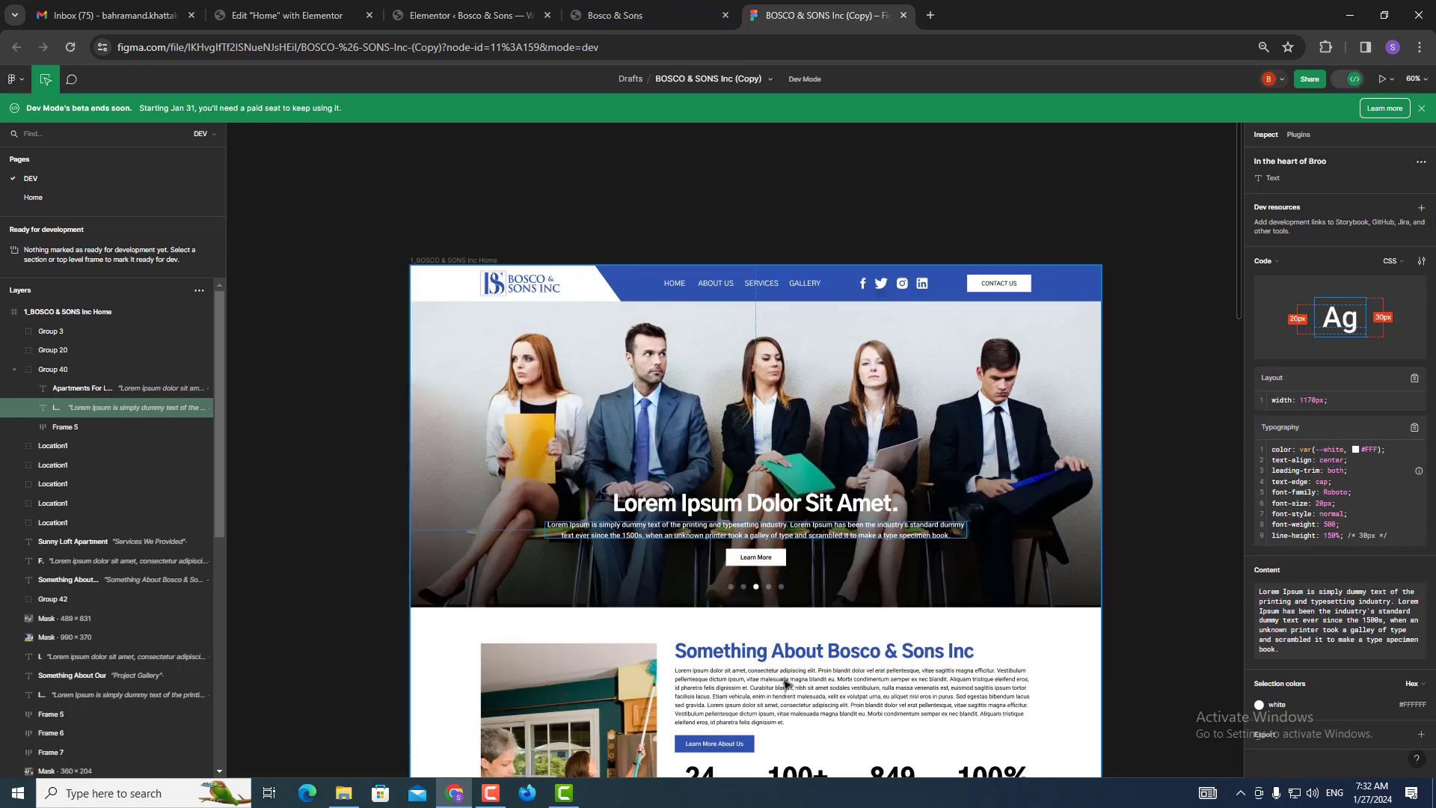
click(778, 650)
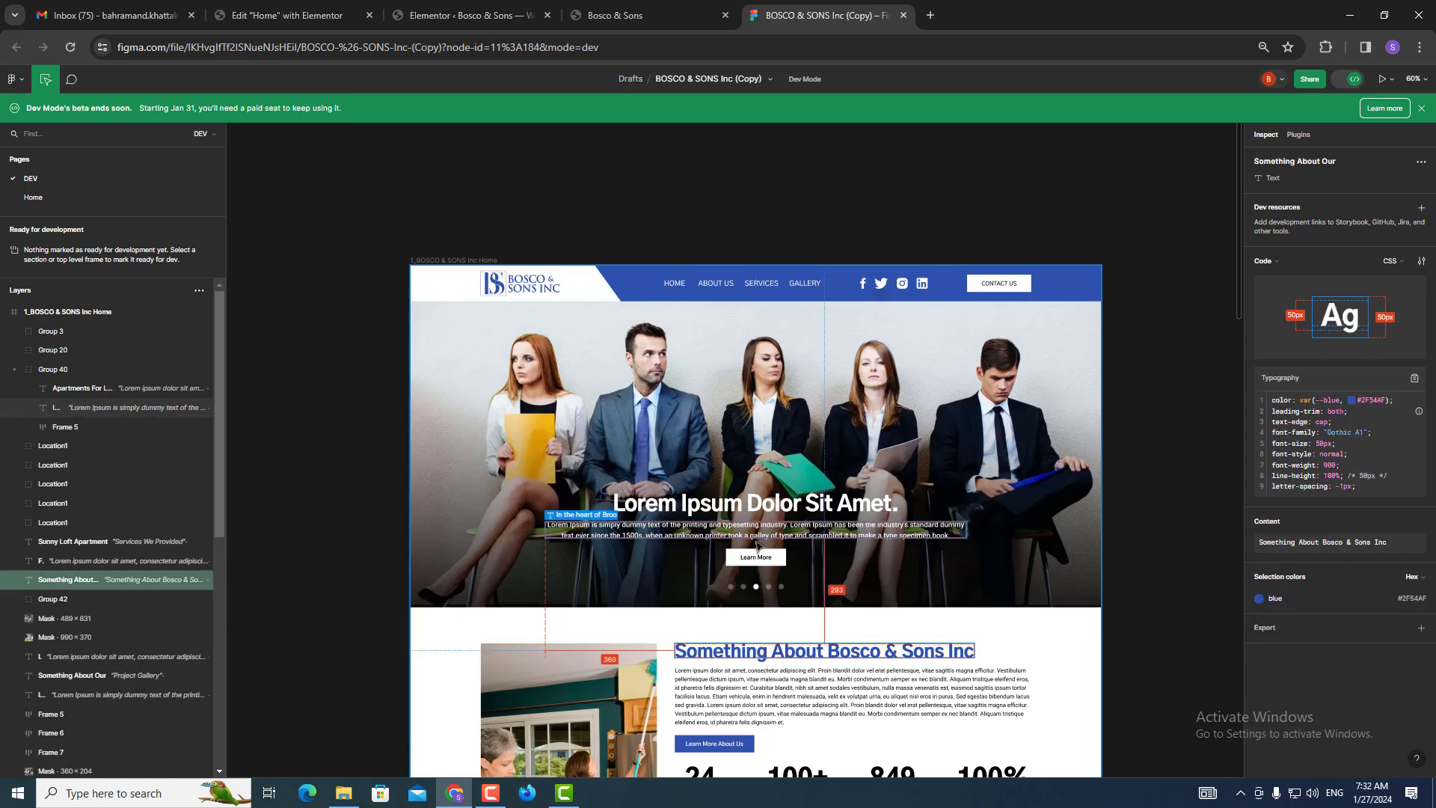
scroll(764, 544, down, 5)
click(699, 419)
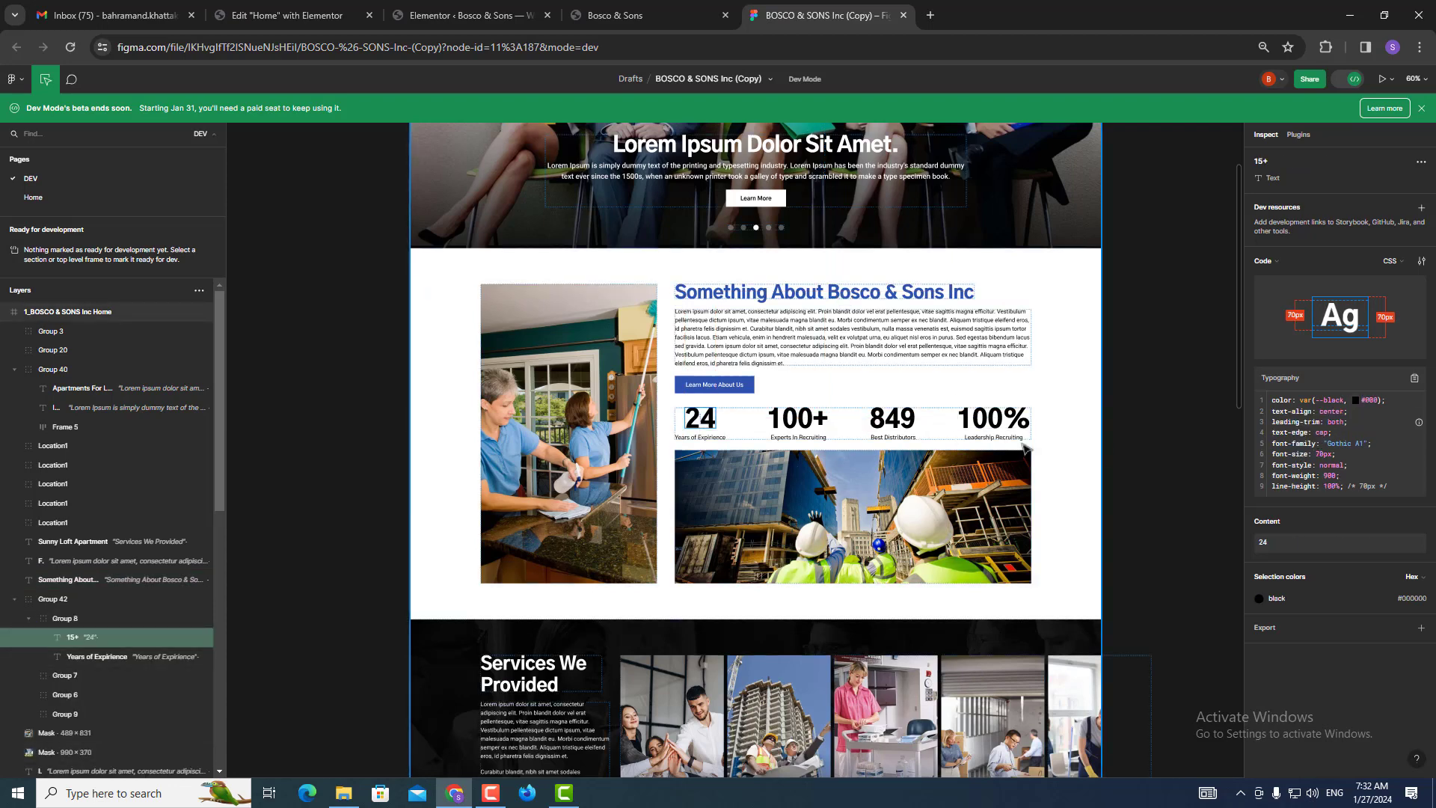
click(1346, 444)
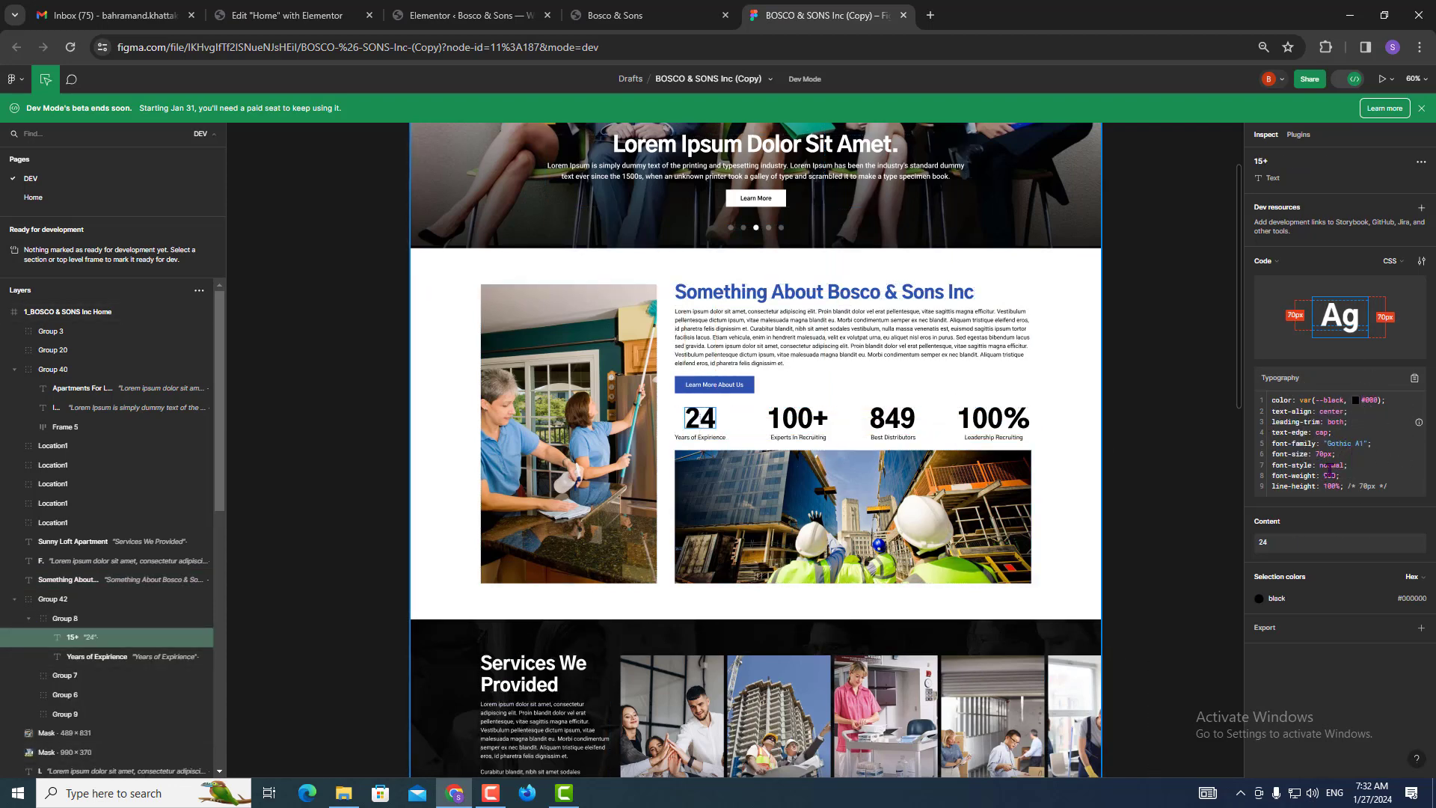
Switch to the Bosco & Sons site and open Edit with Elementor > Site Settings.
click(665, 8)
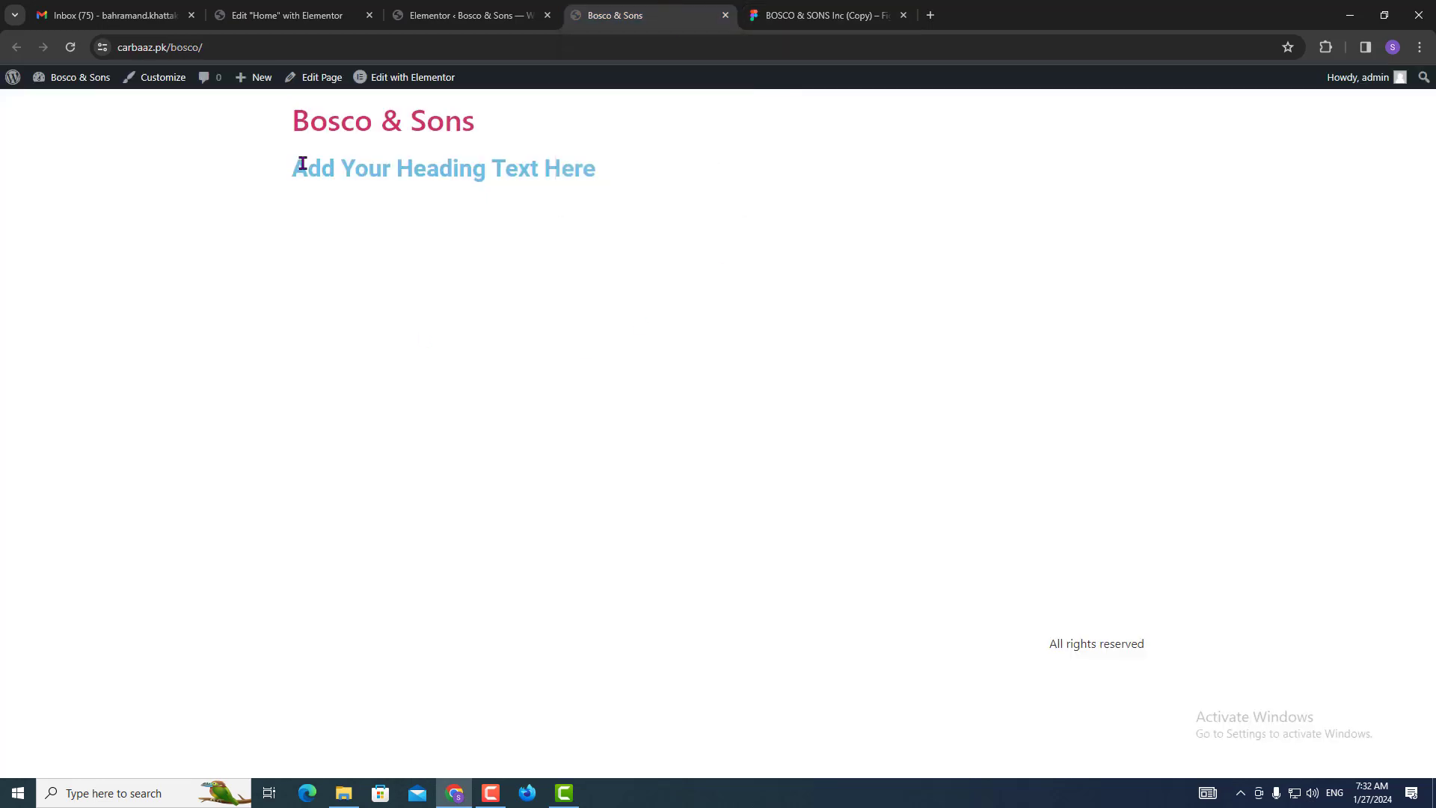
mouse_move(416, 92)
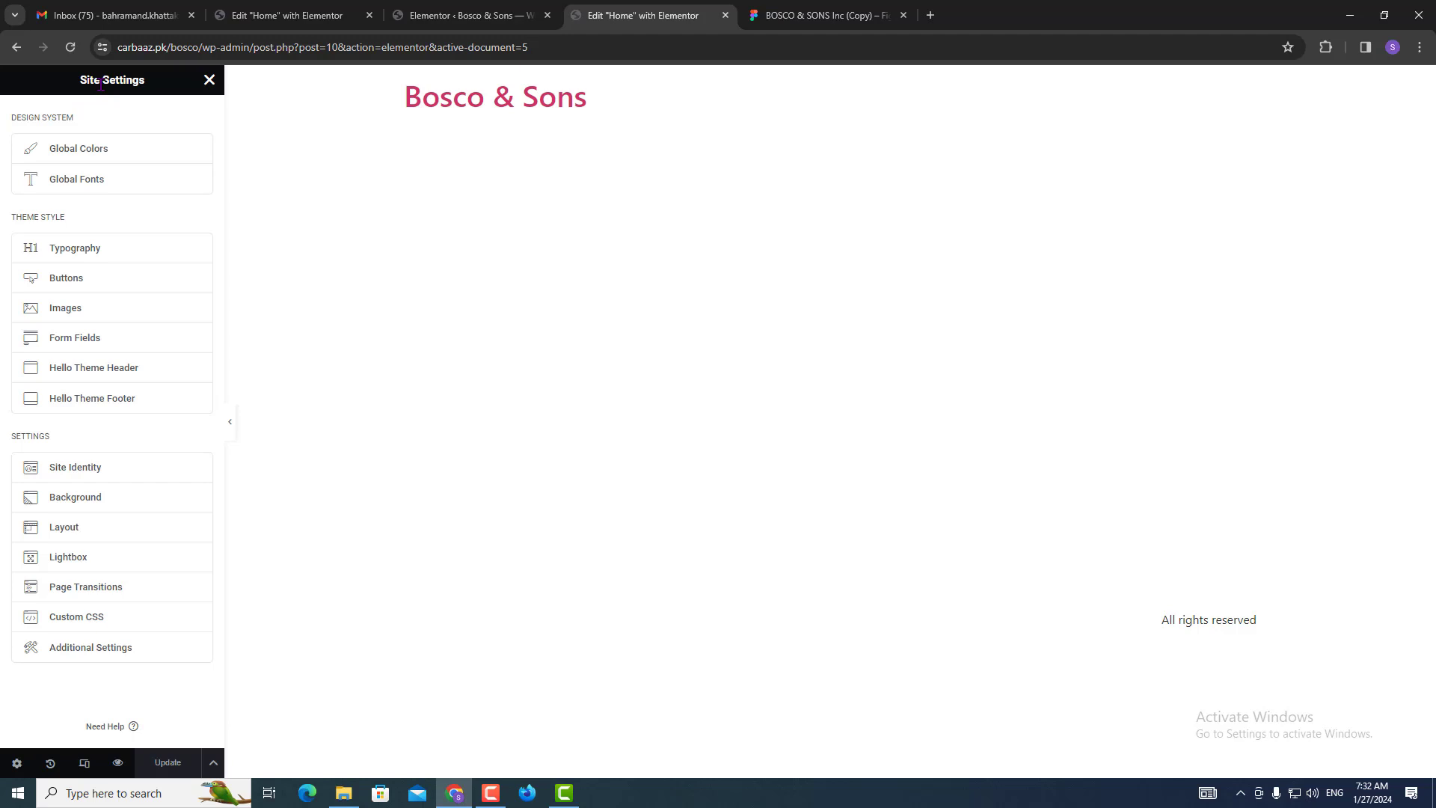
Open Global Fonts and start searching font families for the Primary font.
click(84, 185)
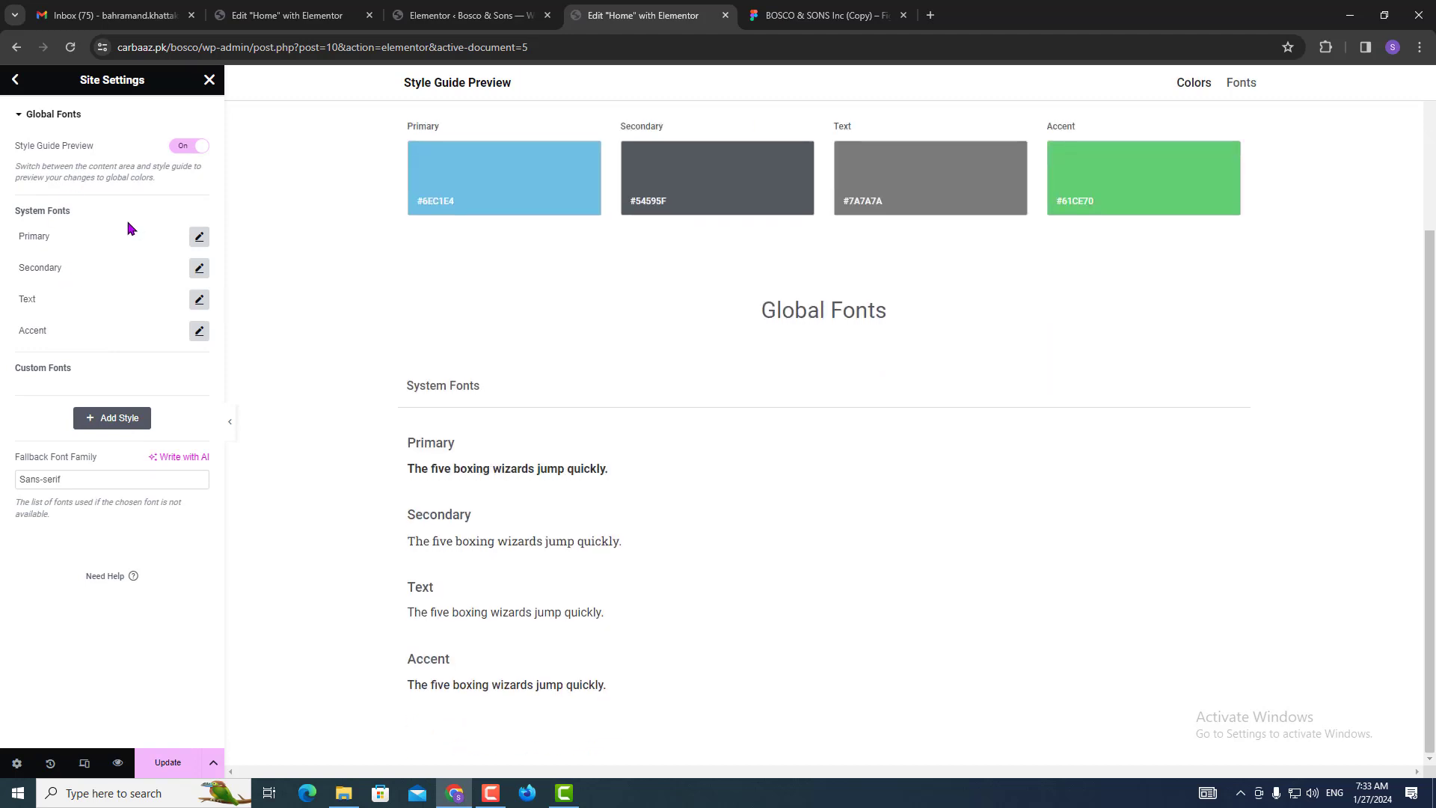
click(199, 238)
click(156, 302)
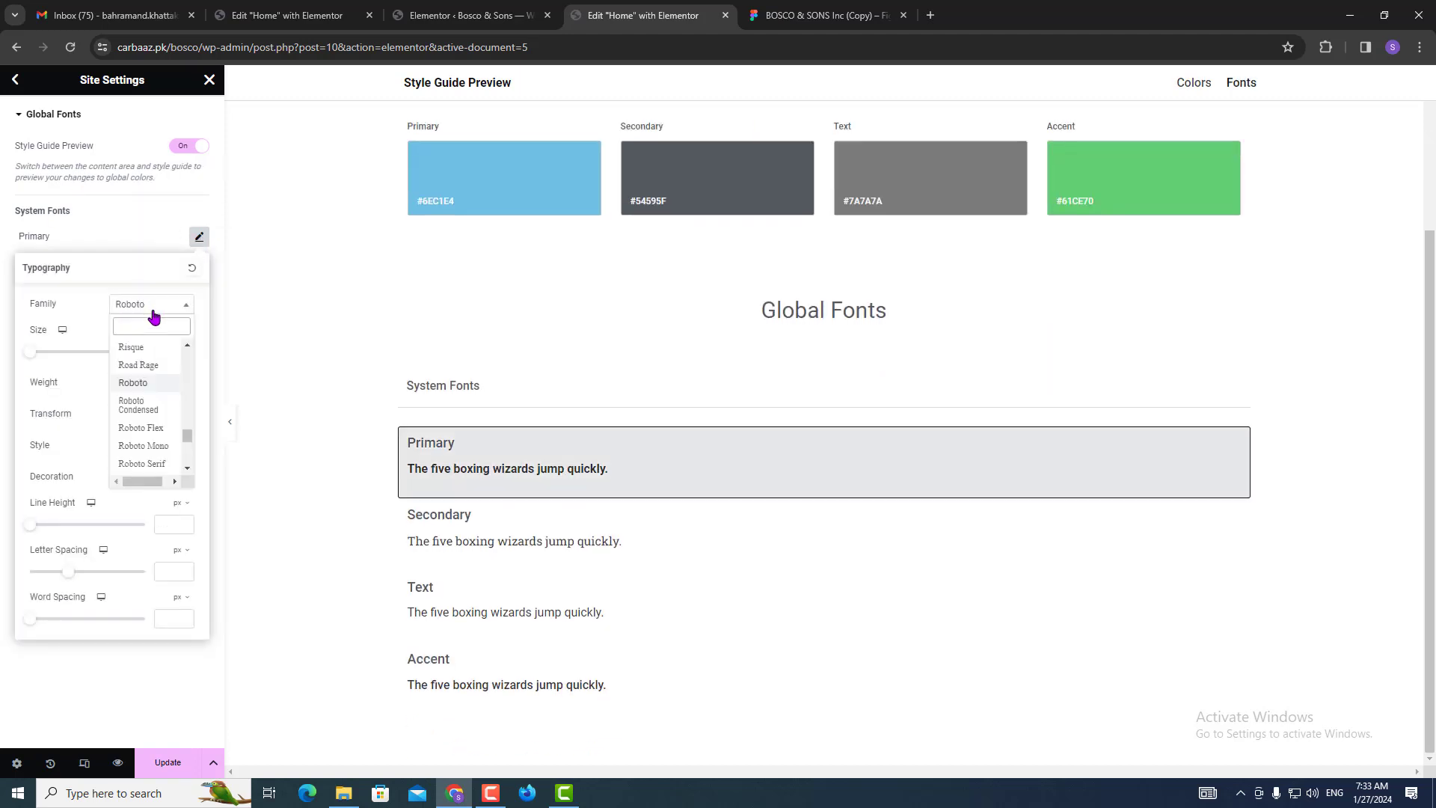
text(ghotic)
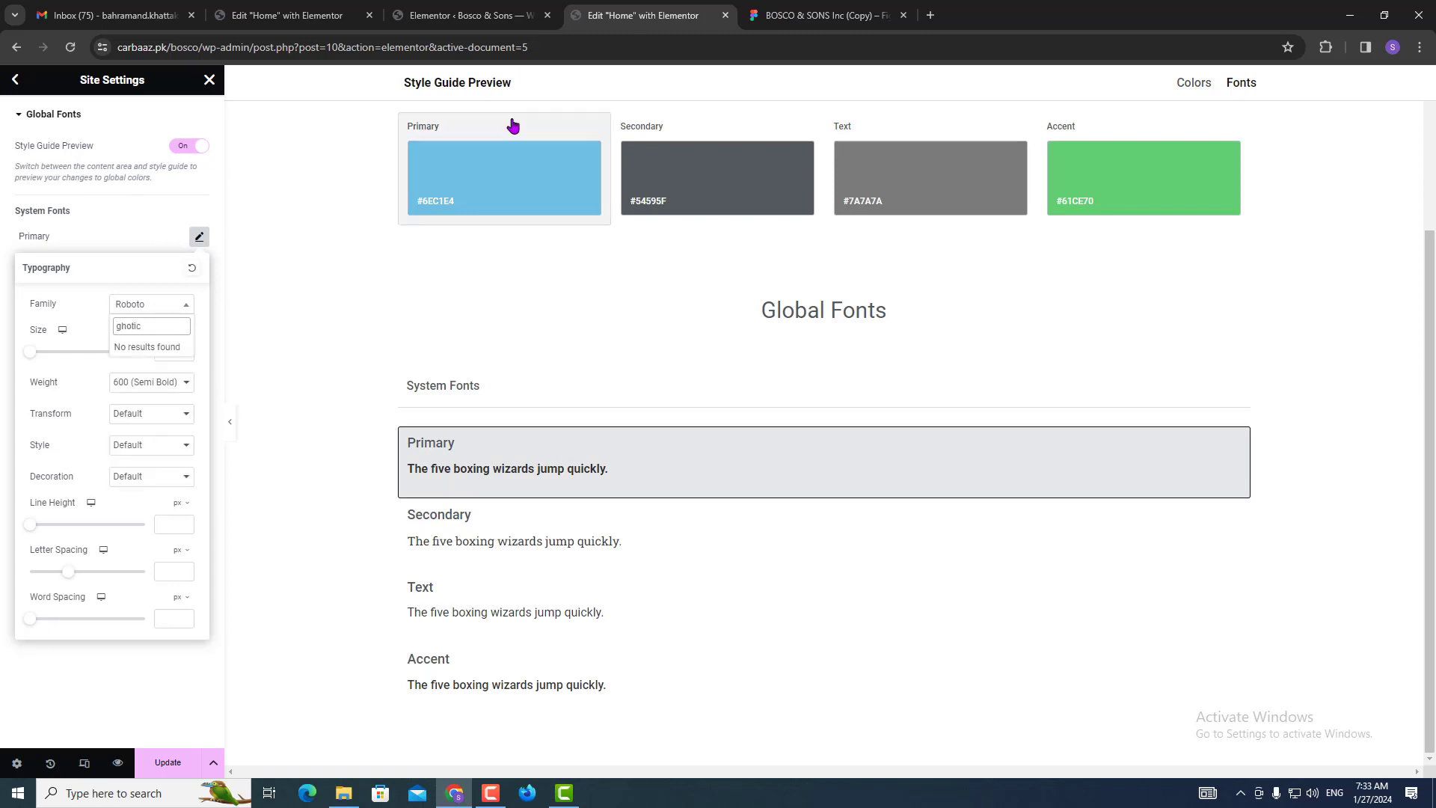
Copy the Gothic font name from Figma and set the Primary font family to Gothic A1.
click(822, 15)
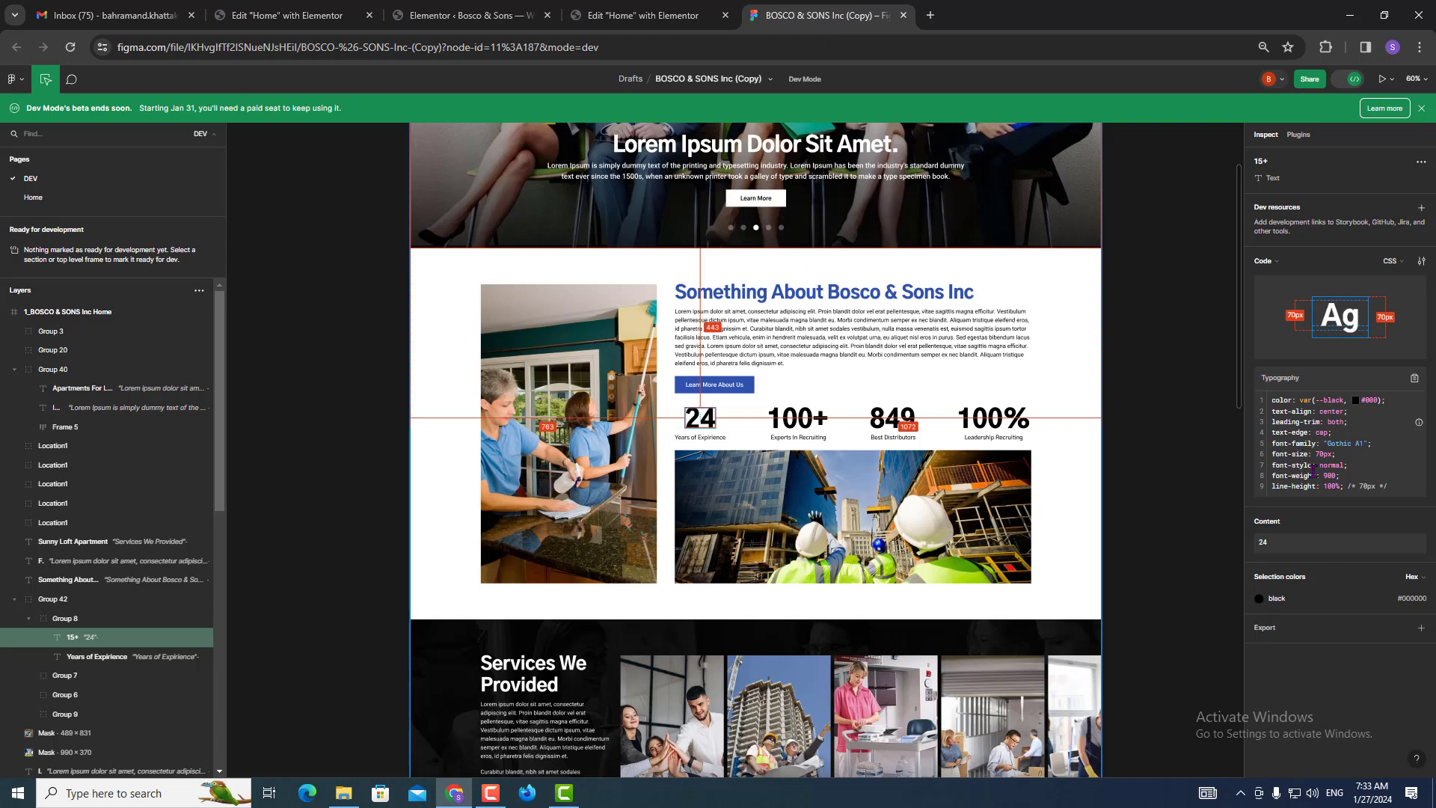
double_click(1342, 443)
key(ctrl+c)
click(643, 15)
double_click(128, 327)
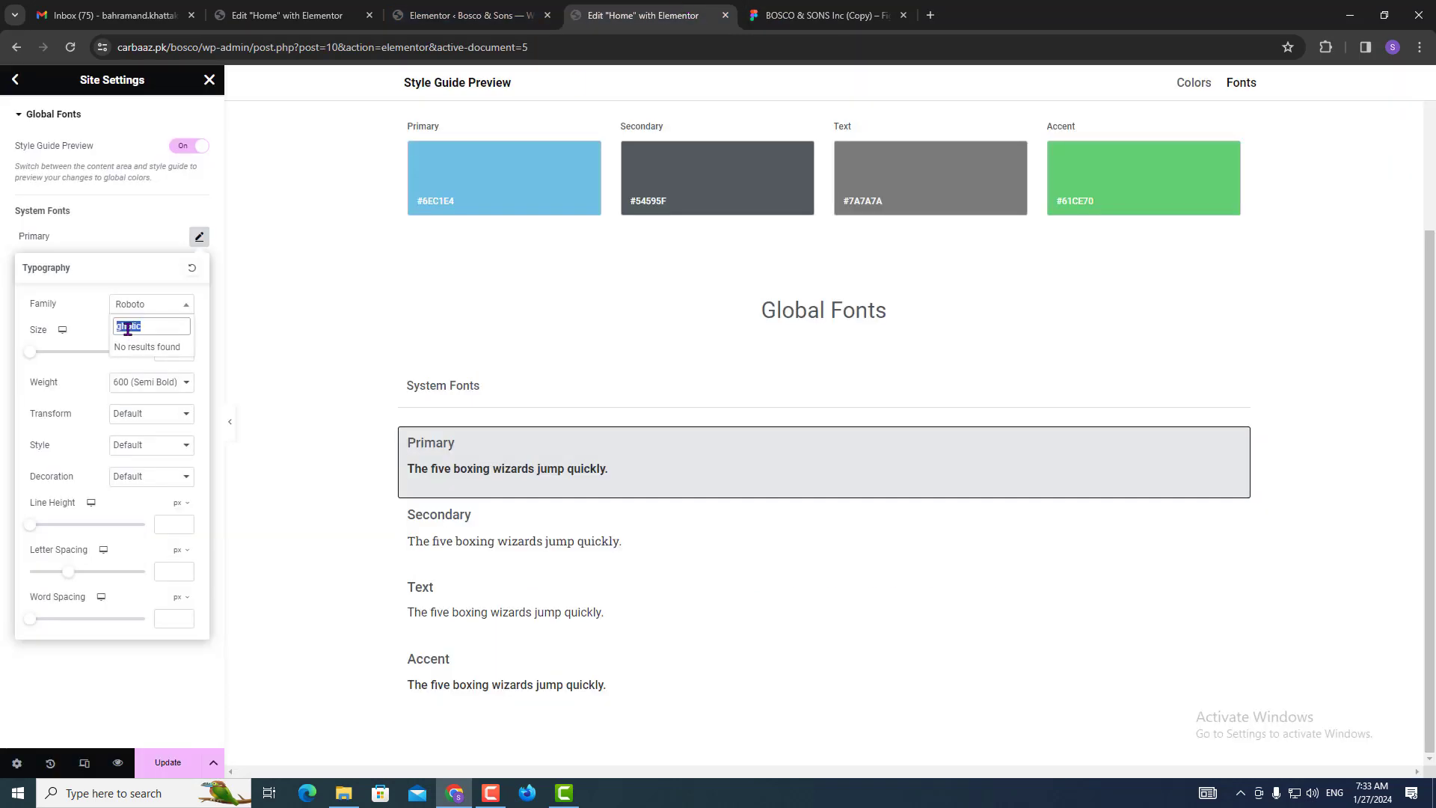
key(ctrl+v)
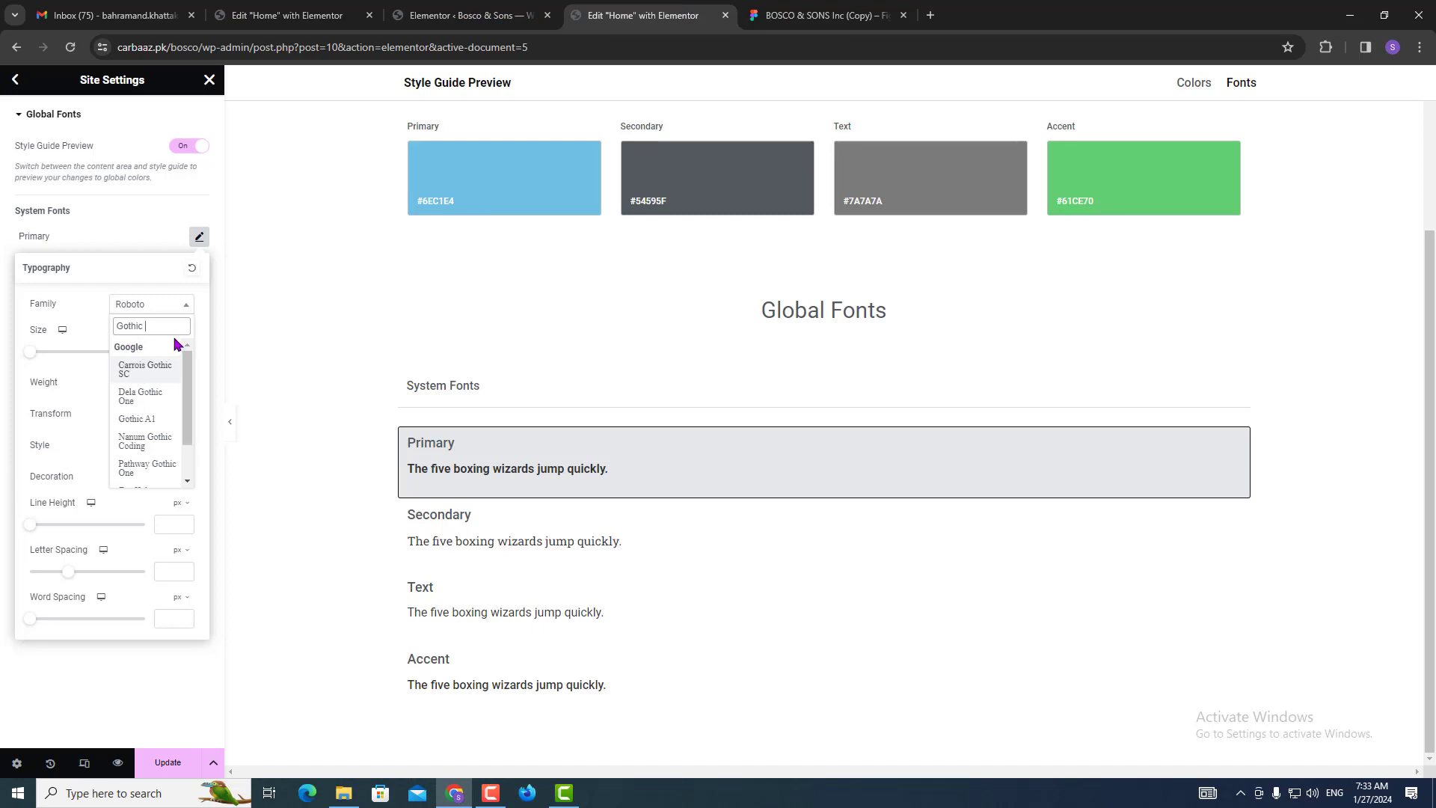
text(a1)
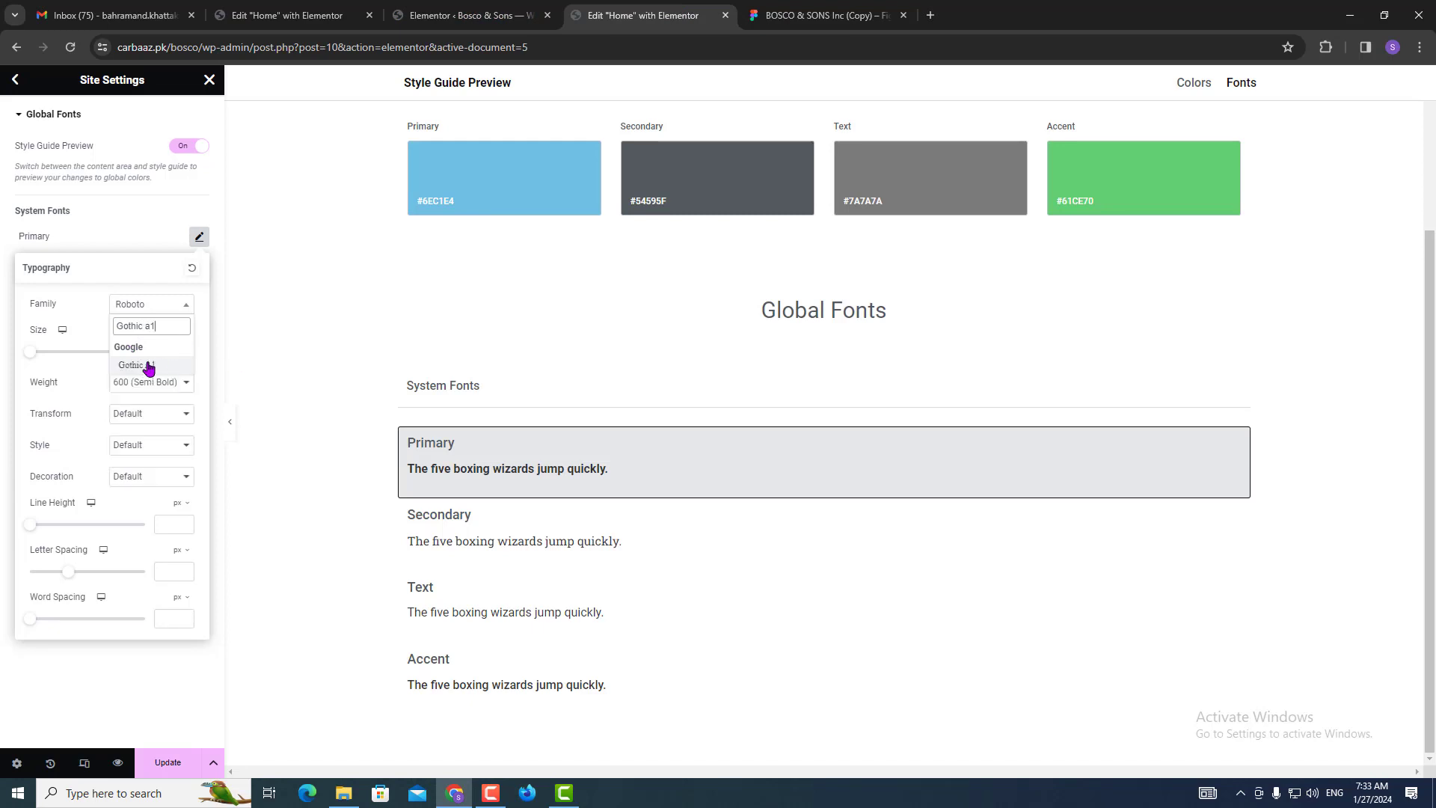
key(ctrl+a)
click(149, 365)
click(3, 290)
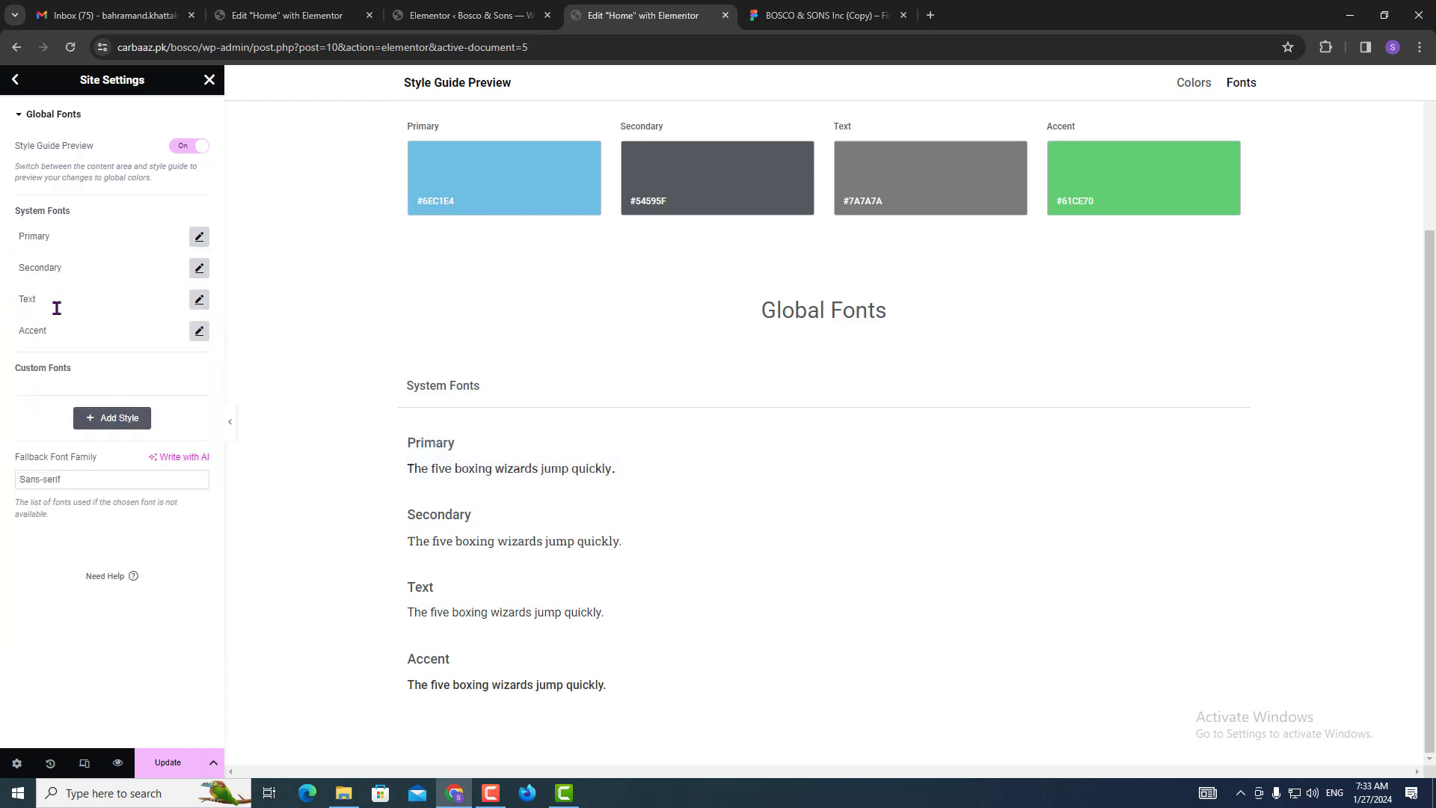
Set the Secondary global font family to Gothic A1.
click(198, 270)
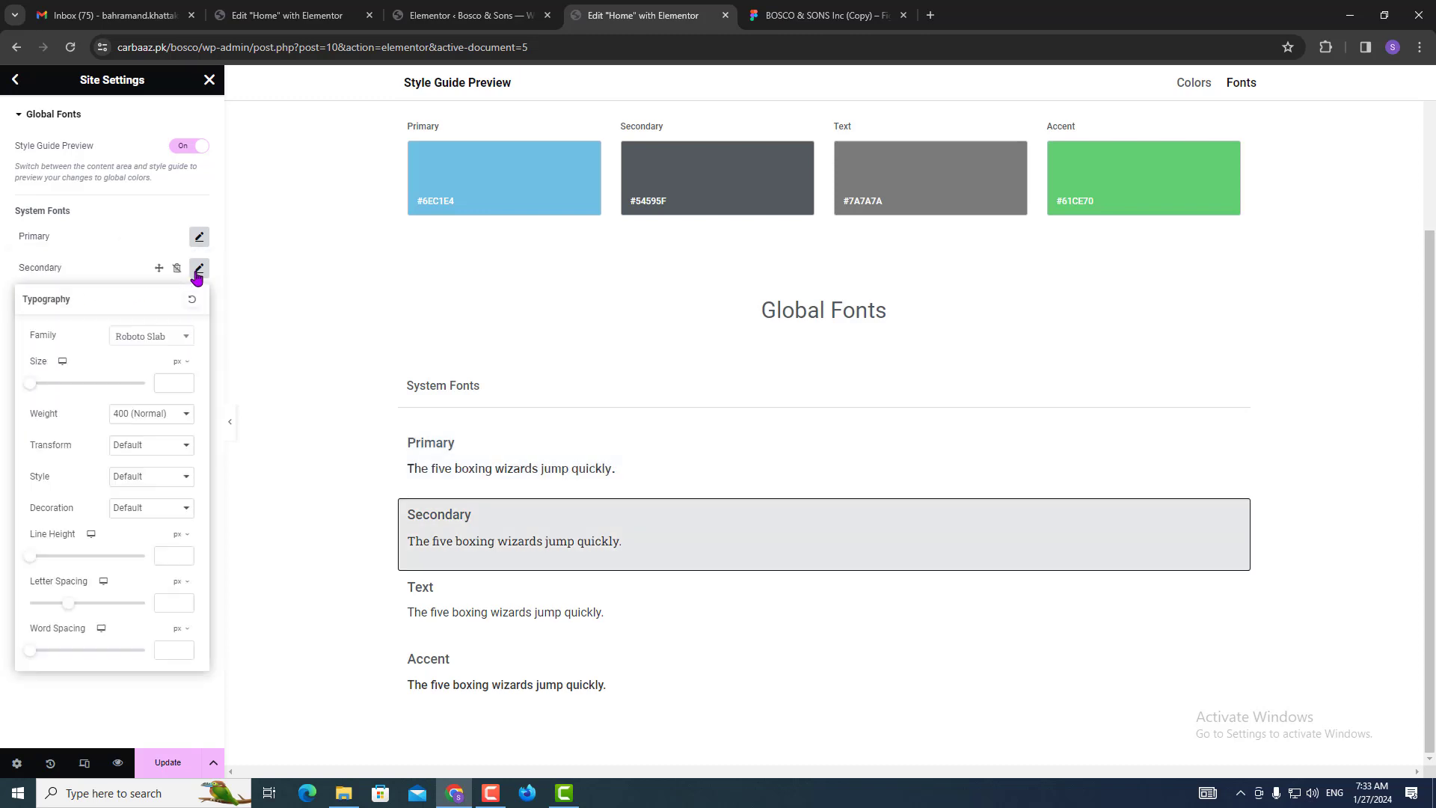
click(142, 338)
text(Gothic A1)
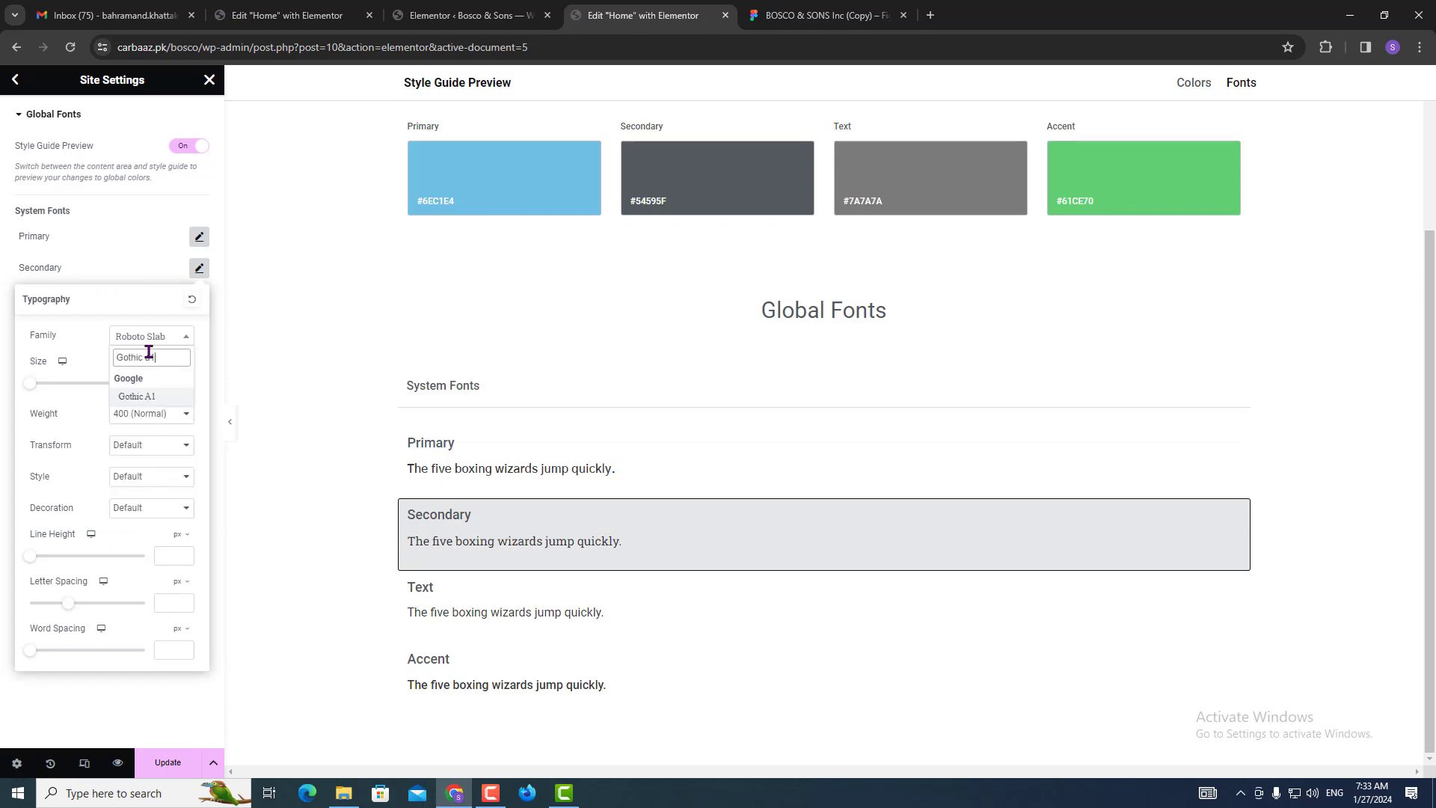
click(148, 397)
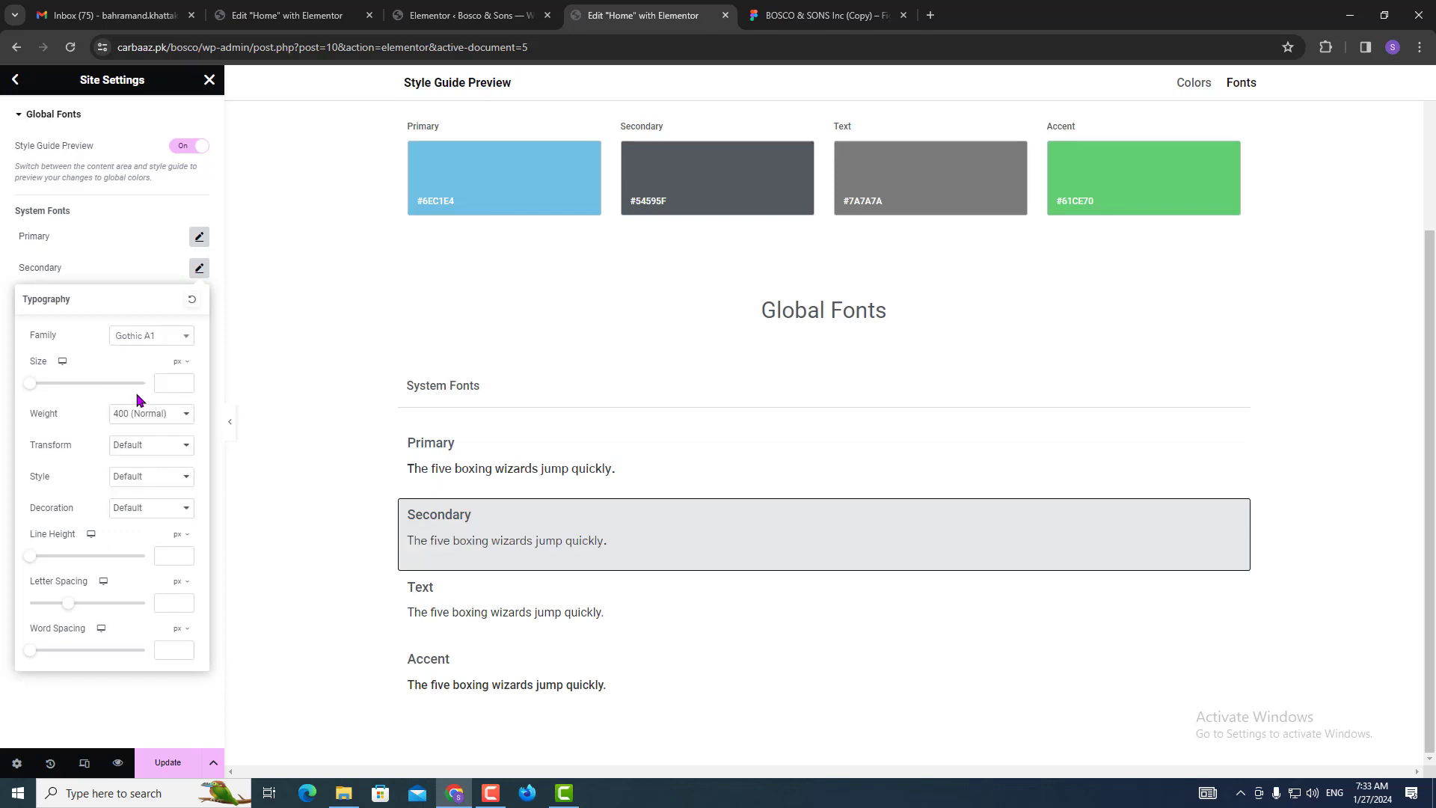
click(4, 337)
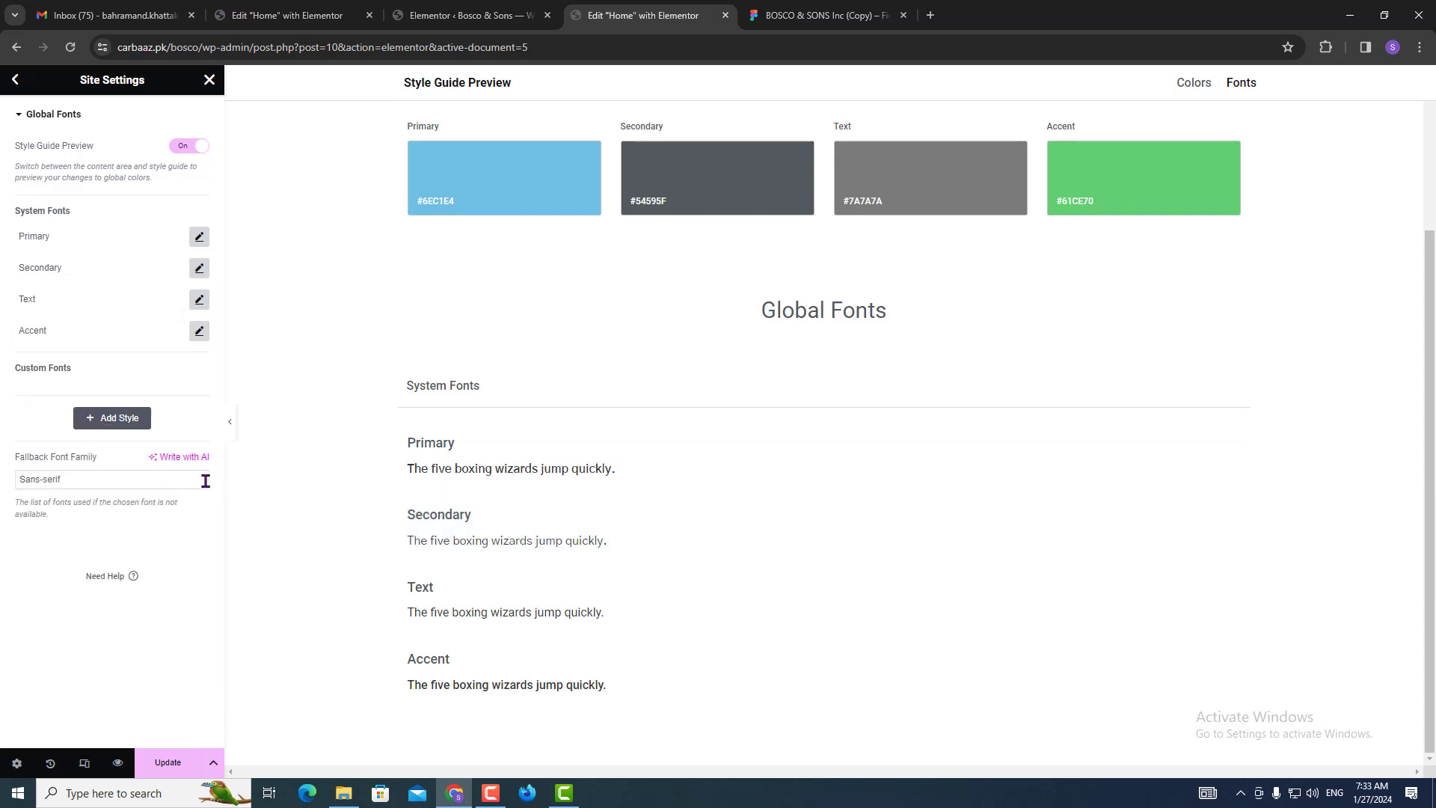
Leave the Text font unchanged, publish the font changes and return to Site Settings.
click(199, 299)
click(3, 360)
click(168, 762)
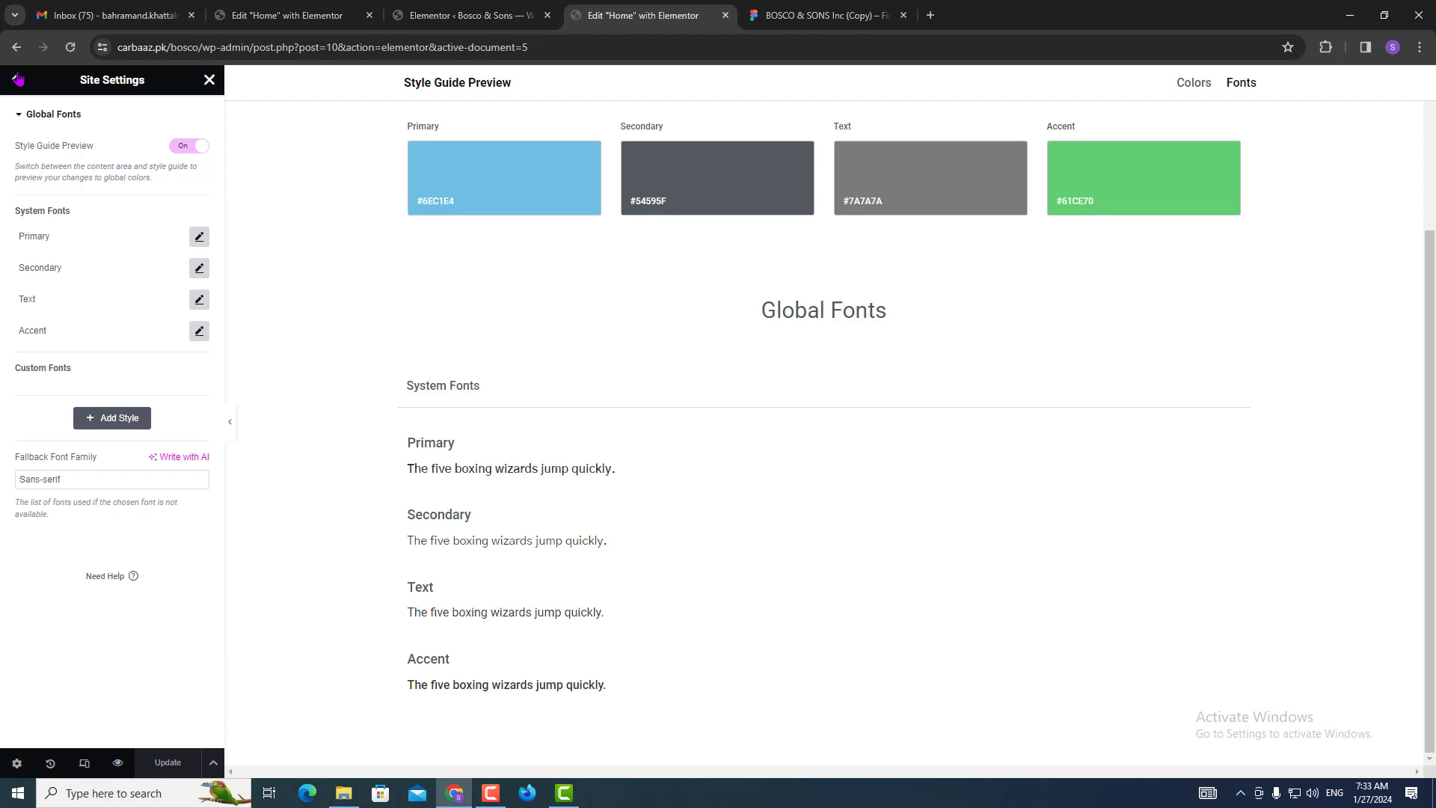
click(17, 78)
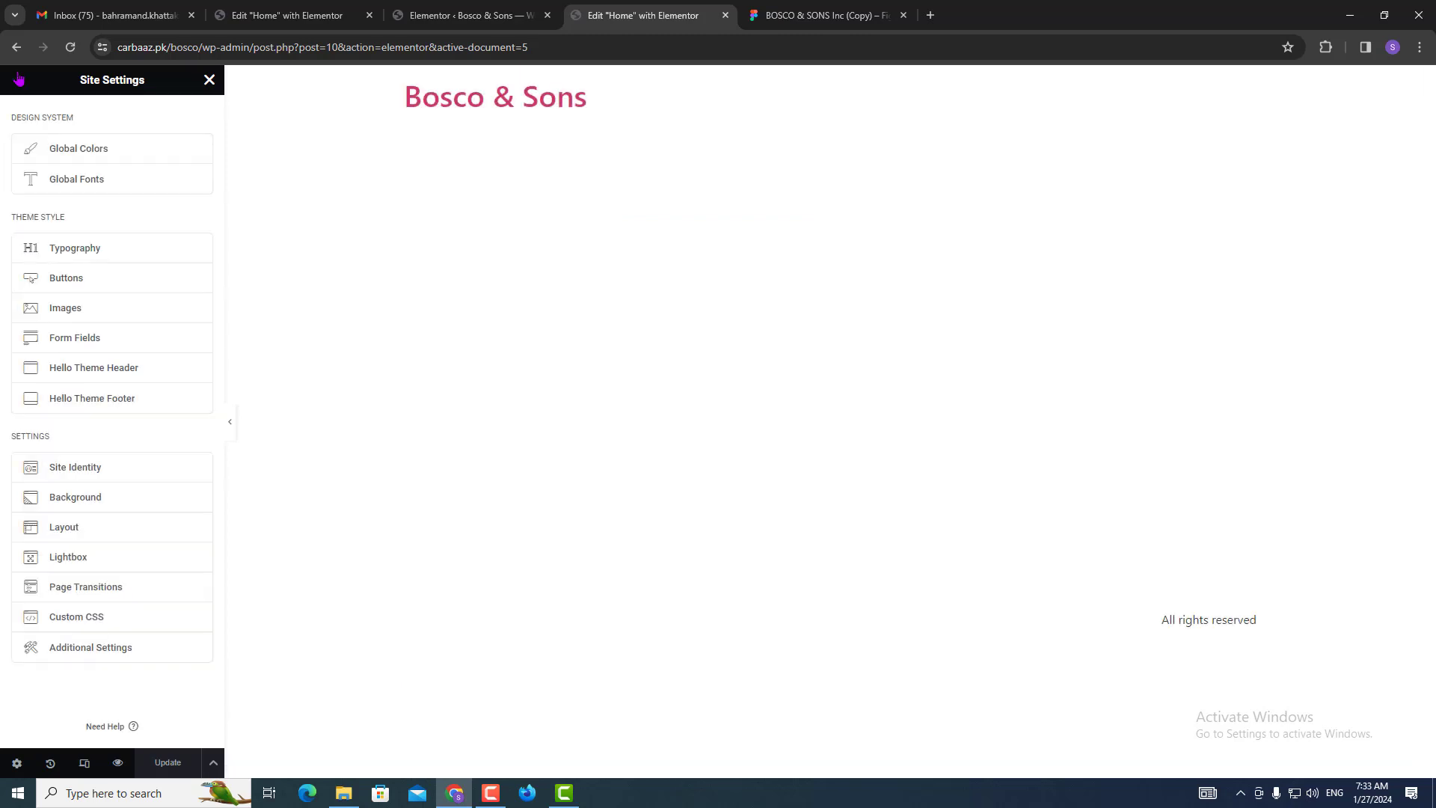
Copy the nav bar's blue #2F54AF from Figma and set it as the Primary global colour.
click(65, 155)
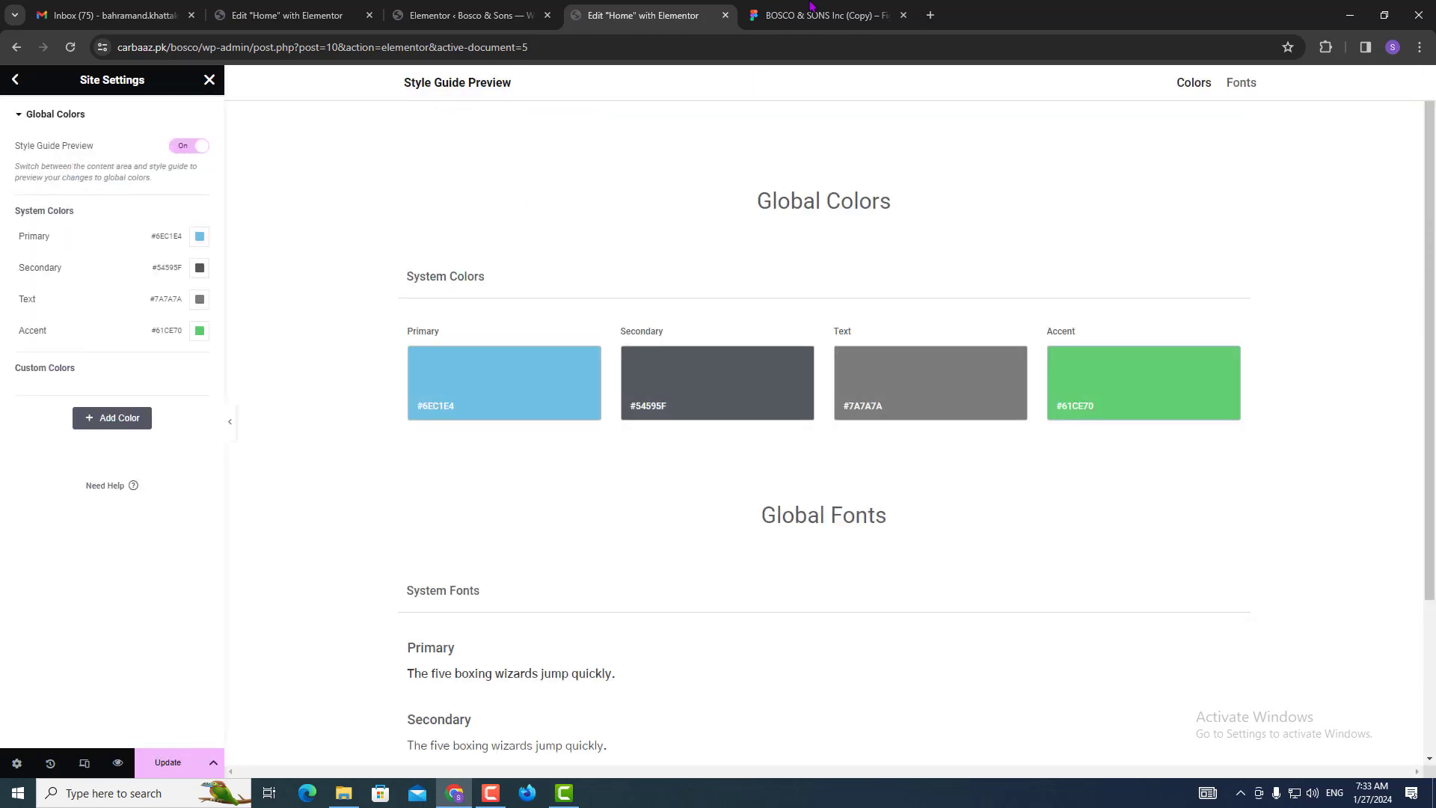
click(812, 13)
scroll(579, 431, up, 6)
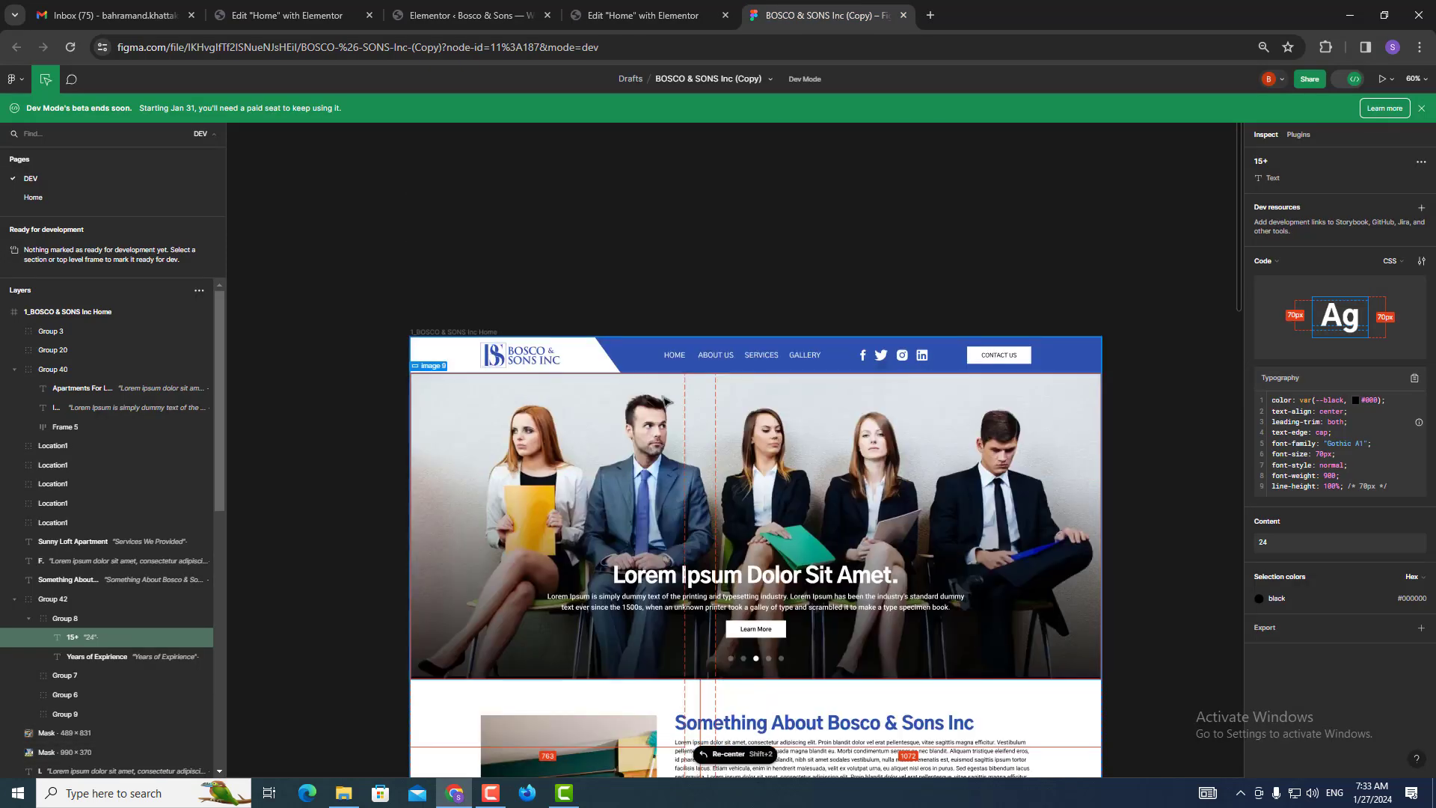
click(649, 357)
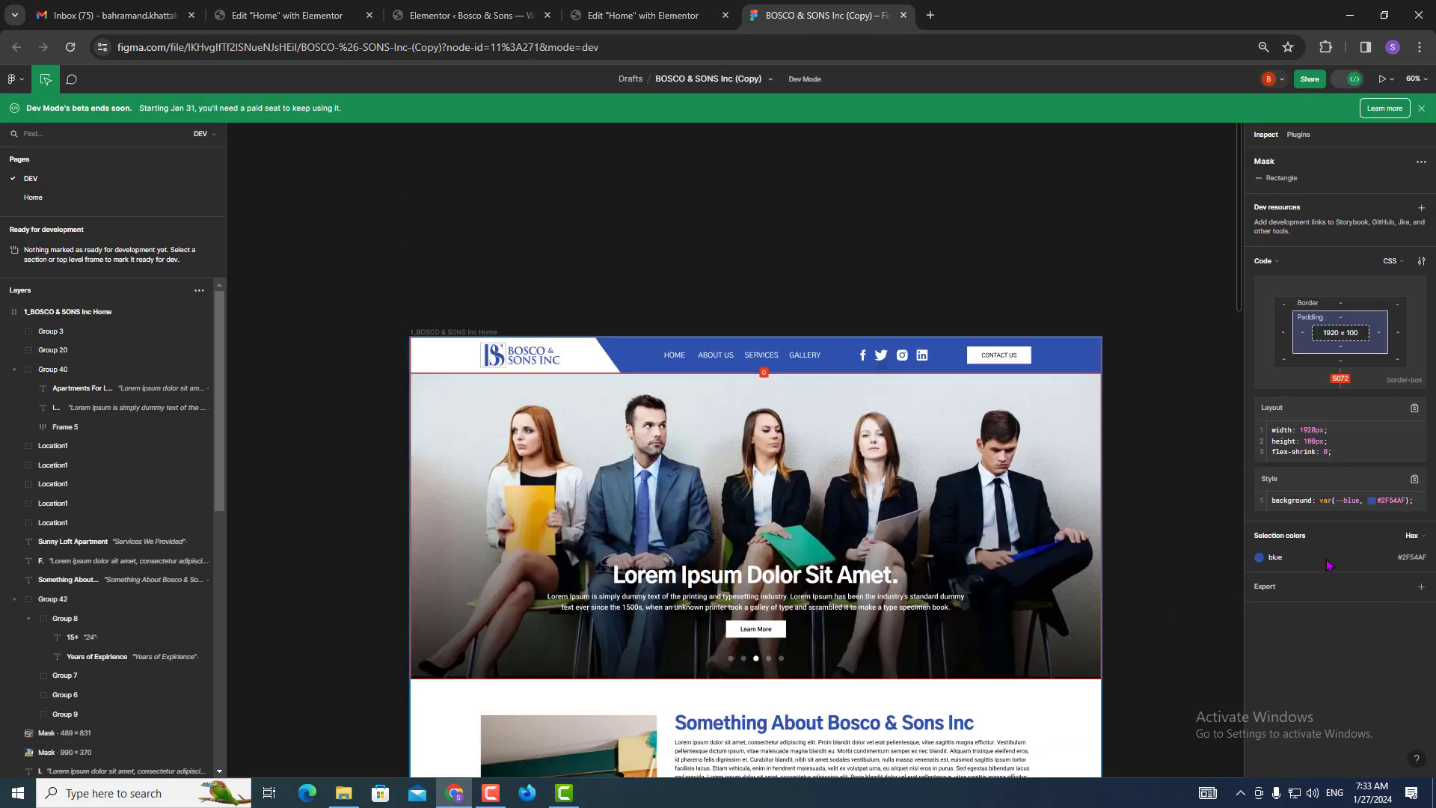
click(1412, 559)
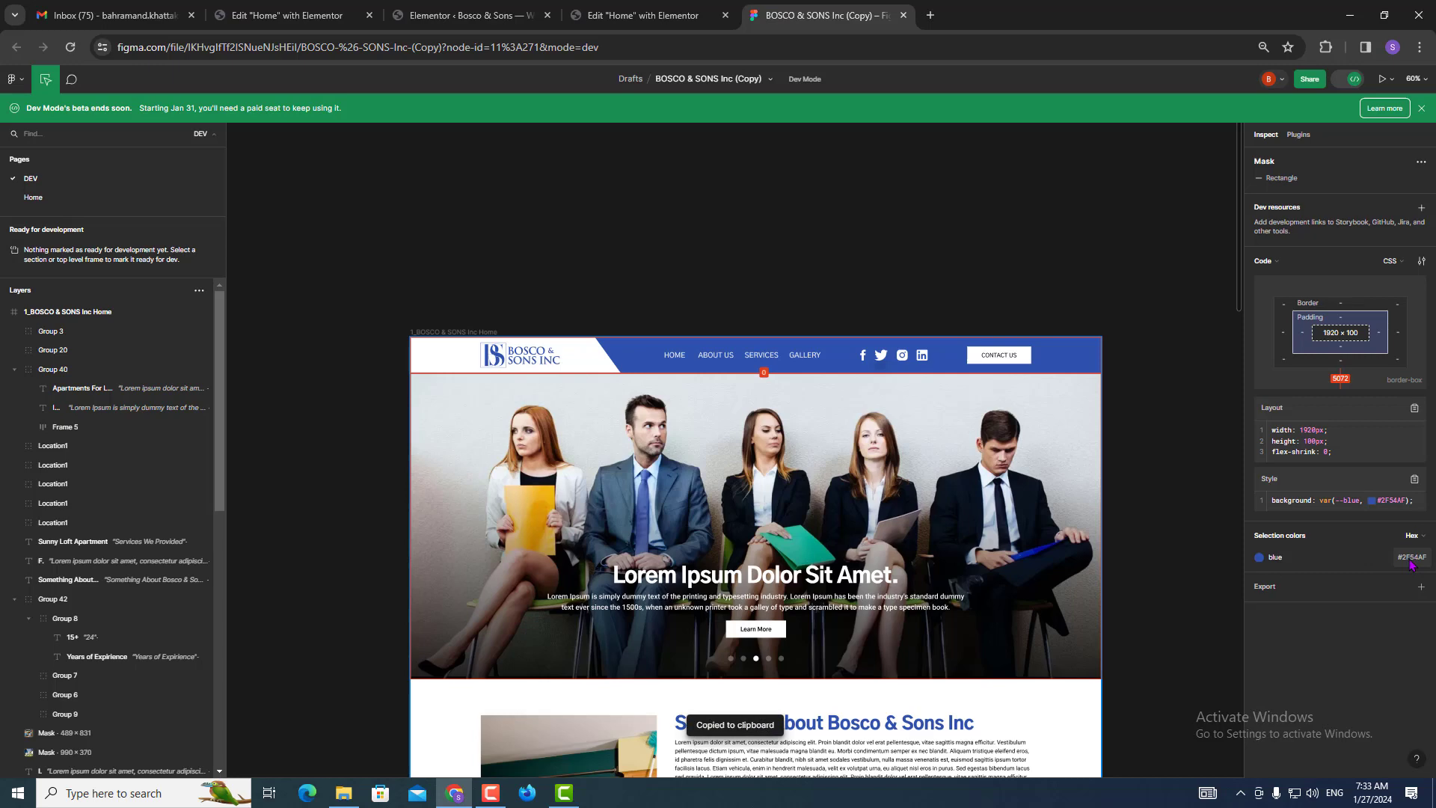
click(643, 15)
click(200, 236)
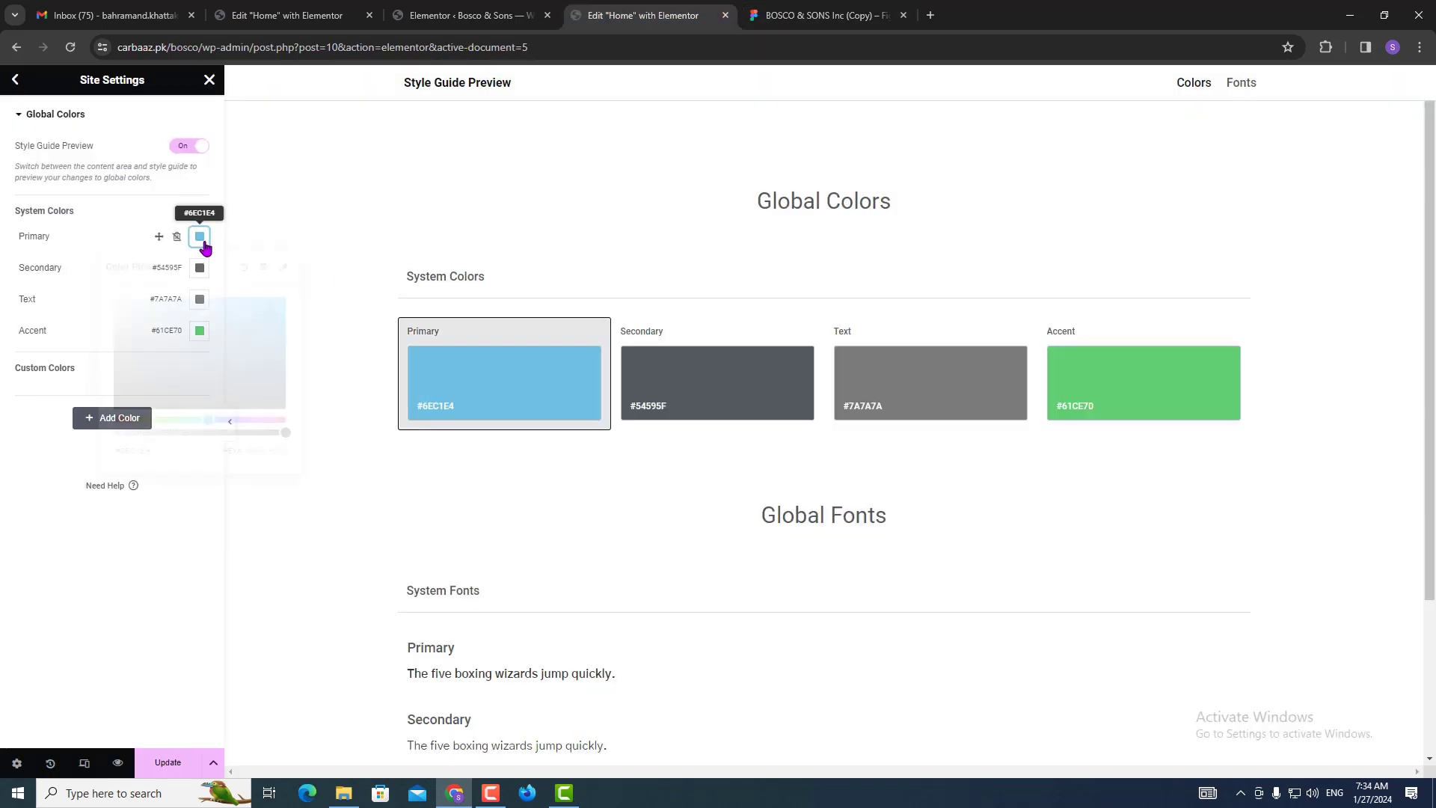
key(ctrl+v)
click(8, 557)
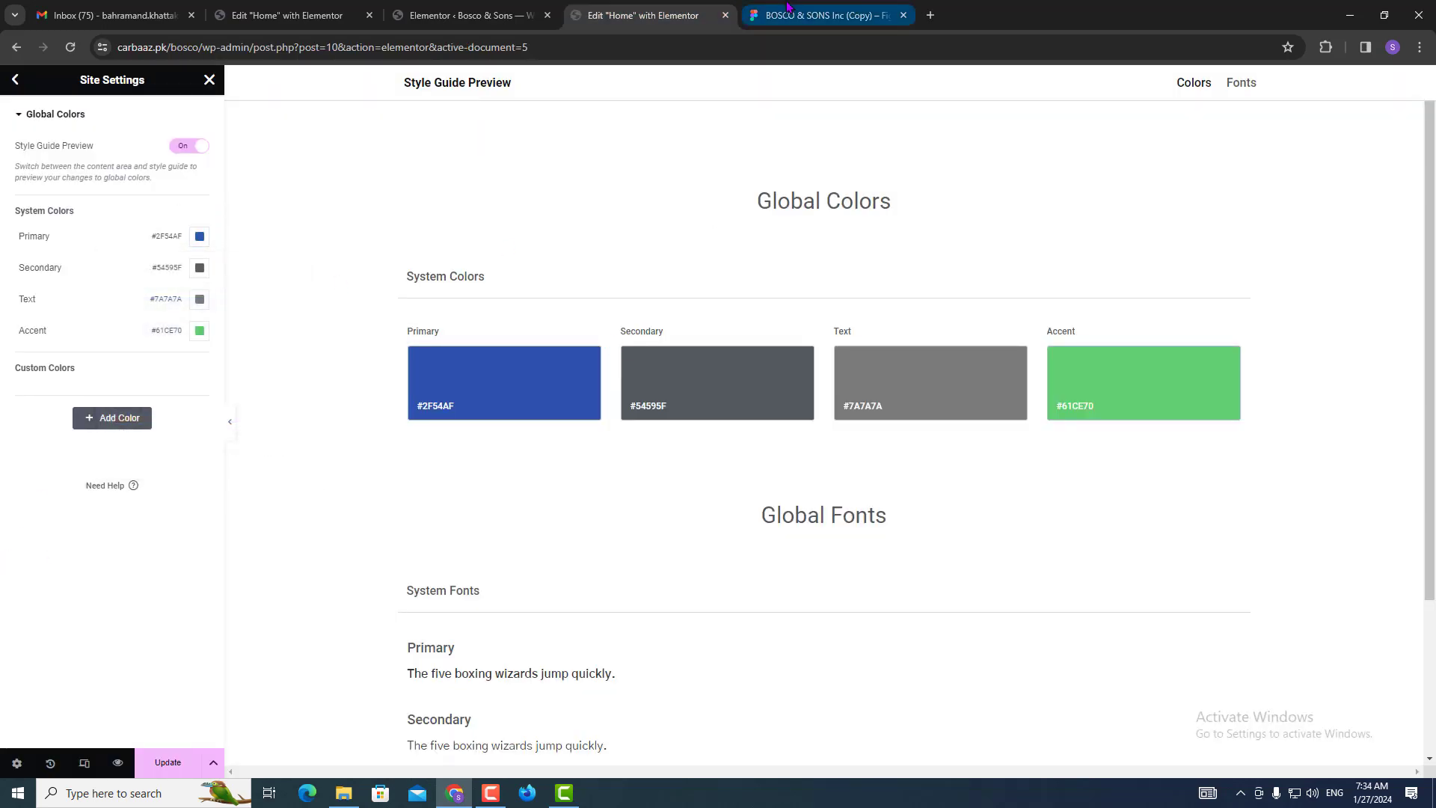
Check the paragraph colour in Figma and set the Secondary global colour to #000000.
click(822, 15)
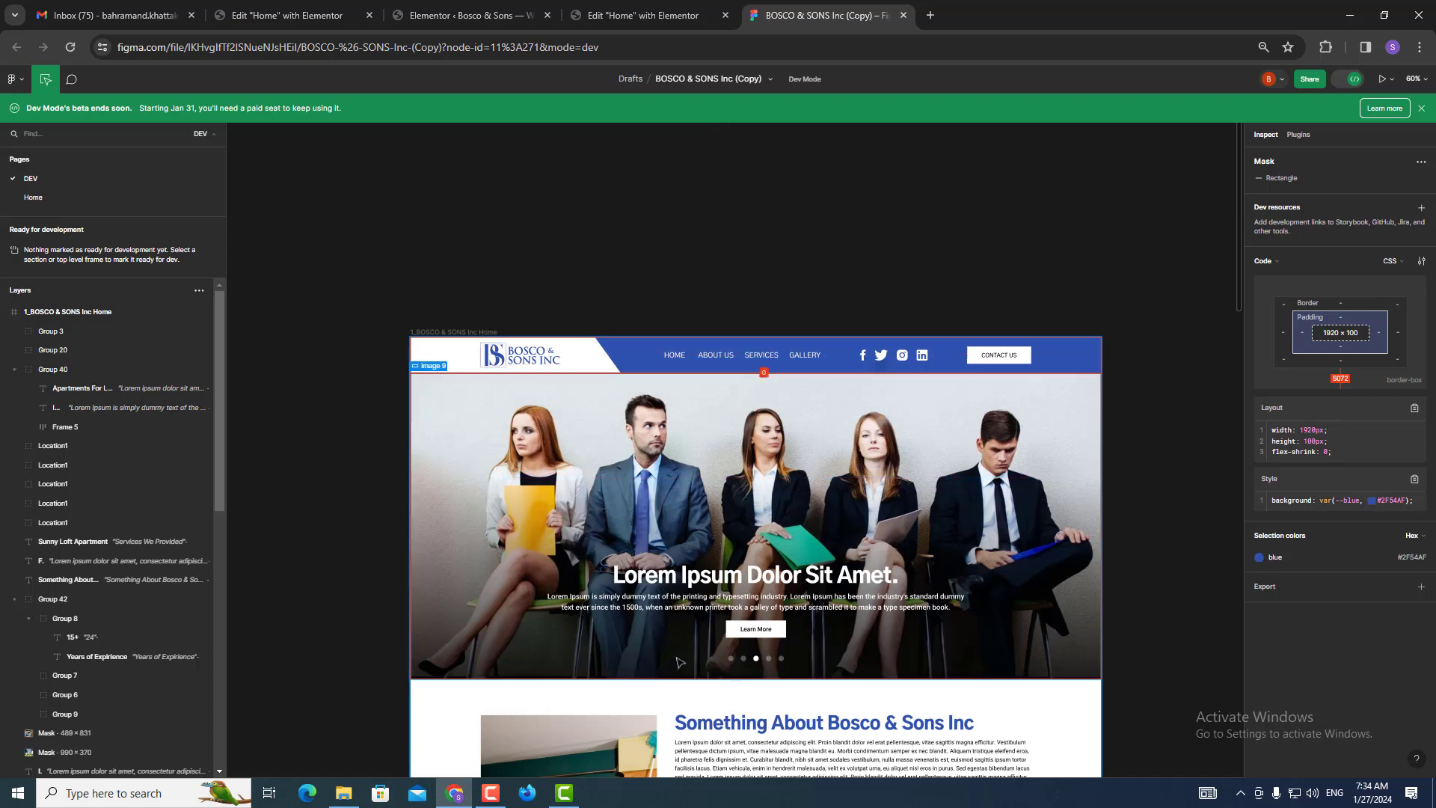
scroll(748, 508, down, 5)
click(786, 490)
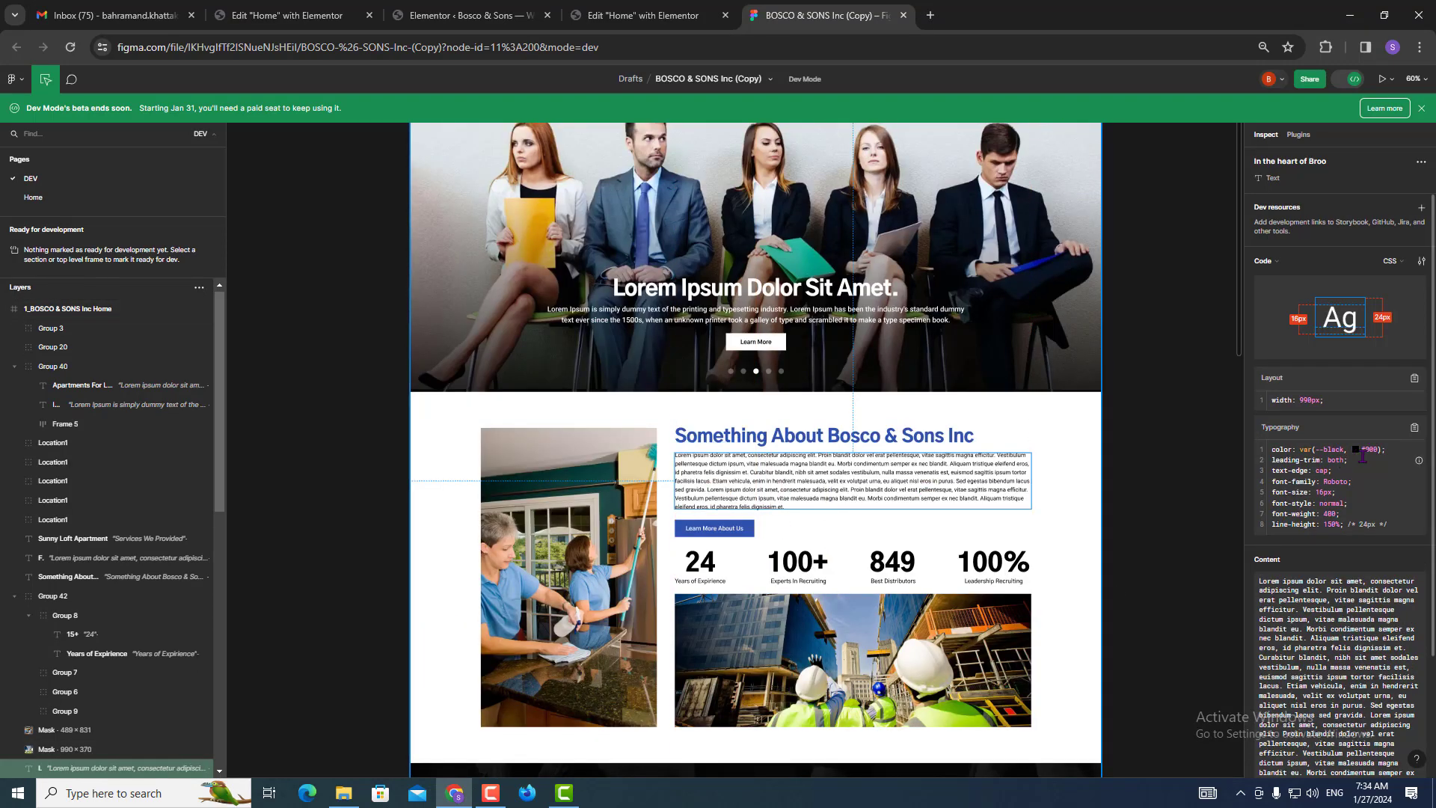
click(651, 16)
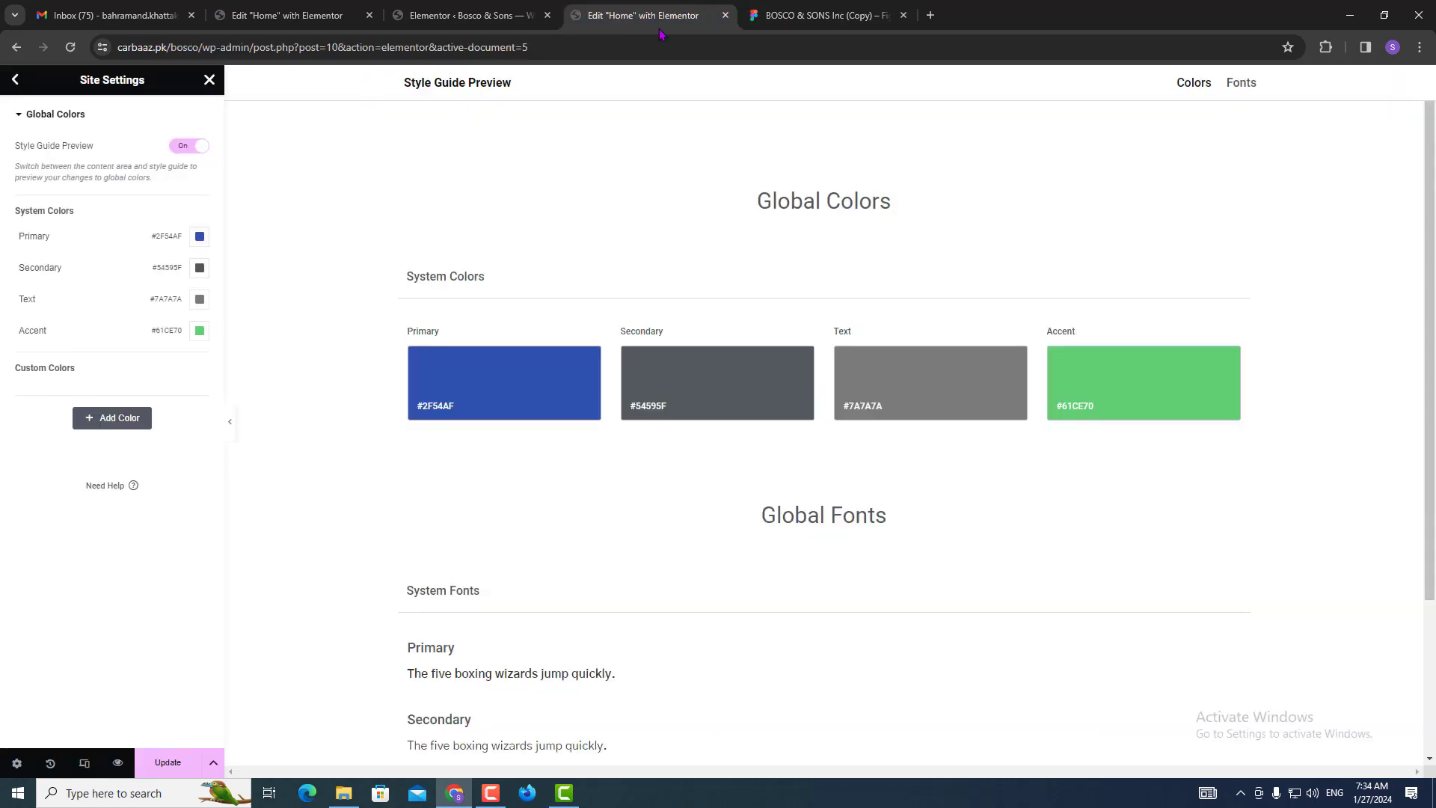
click(200, 267)
text(#)
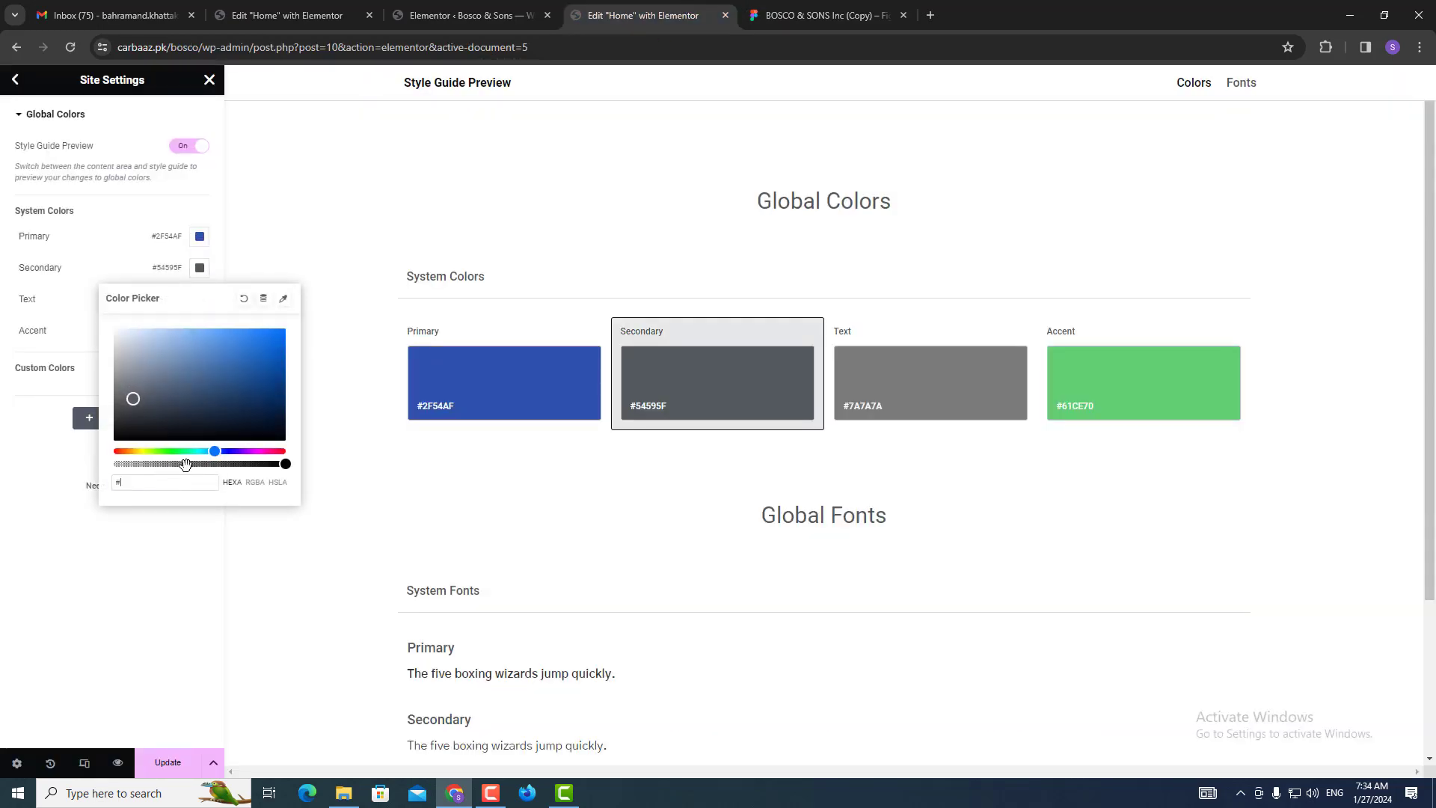
text(000000)
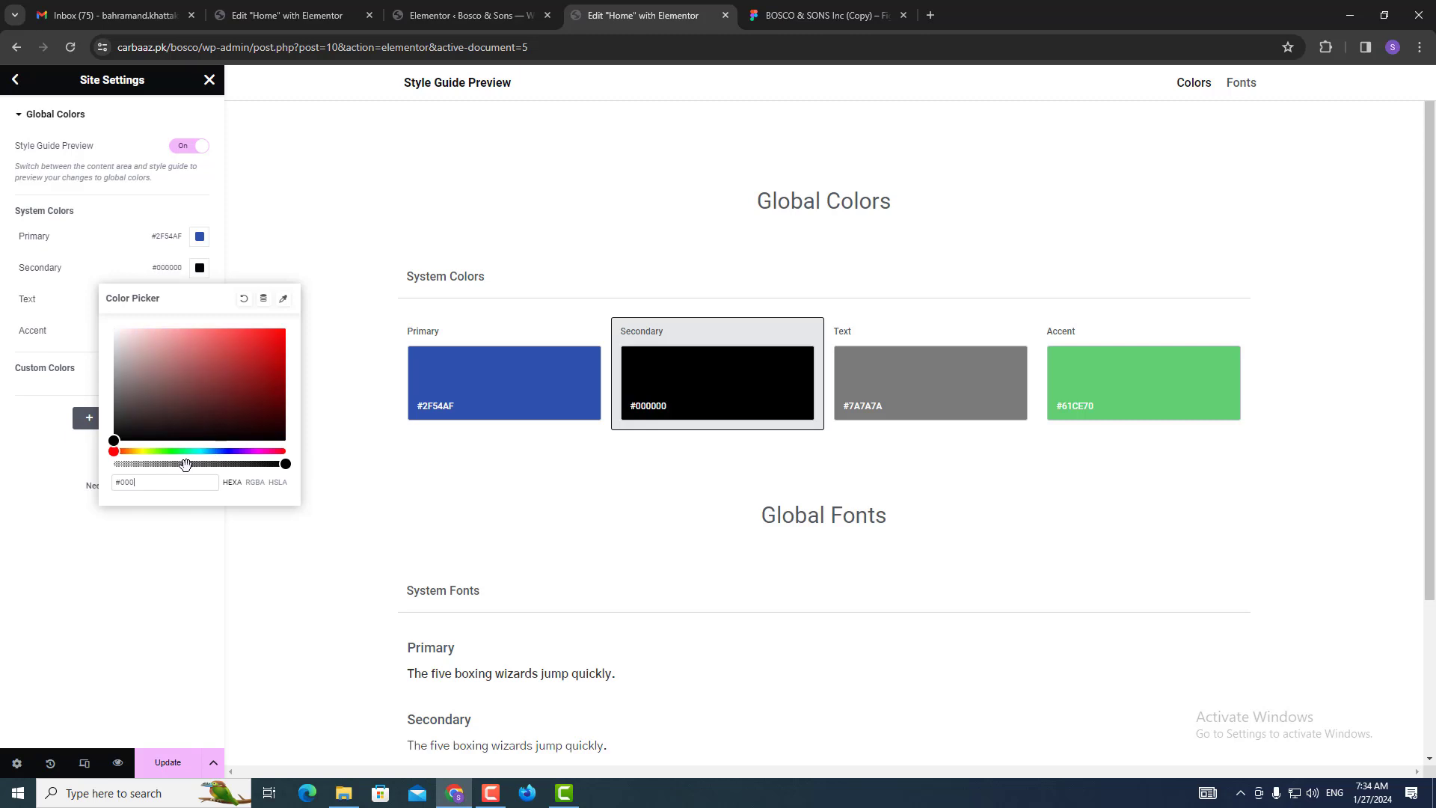
click(149, 596)
Inspect the 24 statistic and contact form message box colours in the Figma design.
click(848, 9)
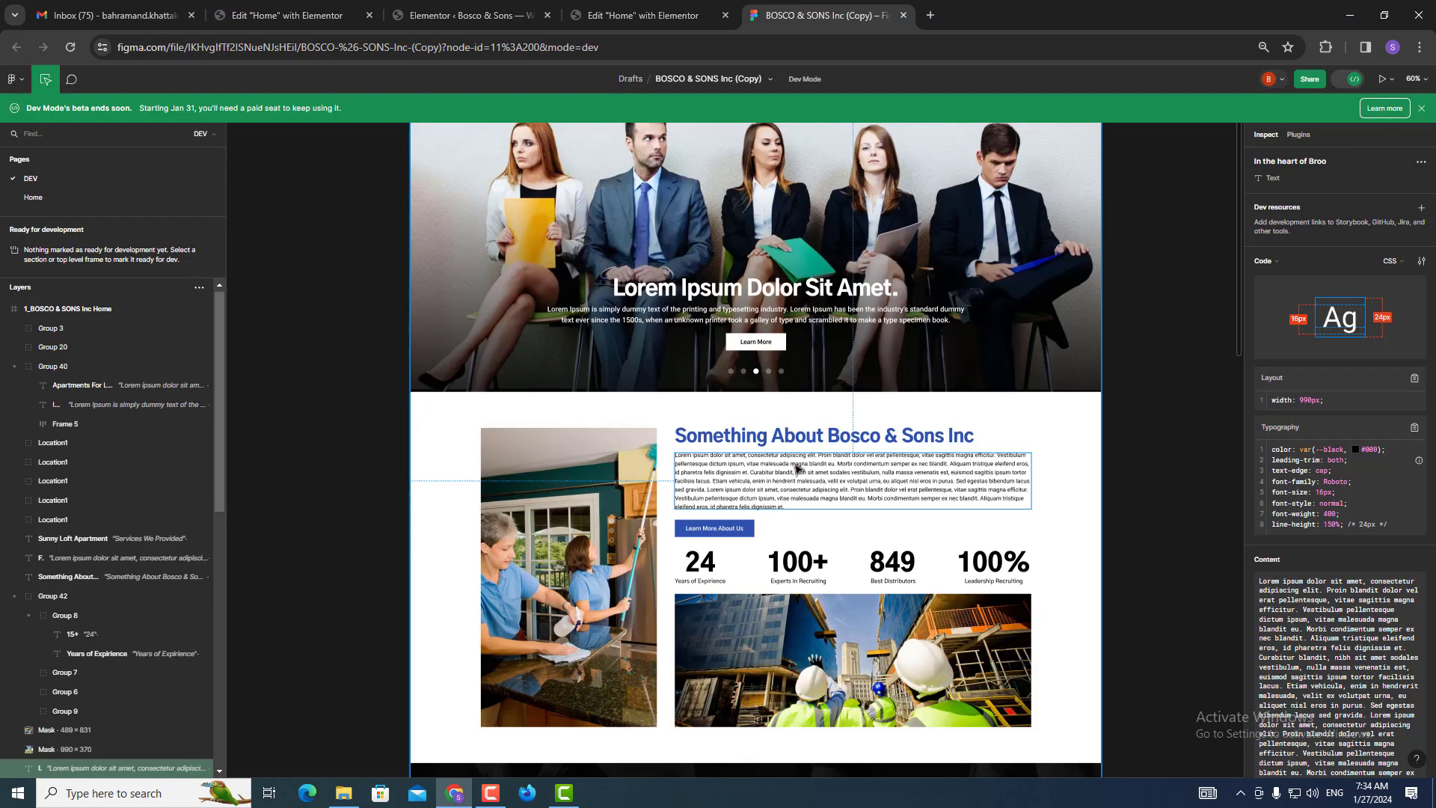
click(709, 569)
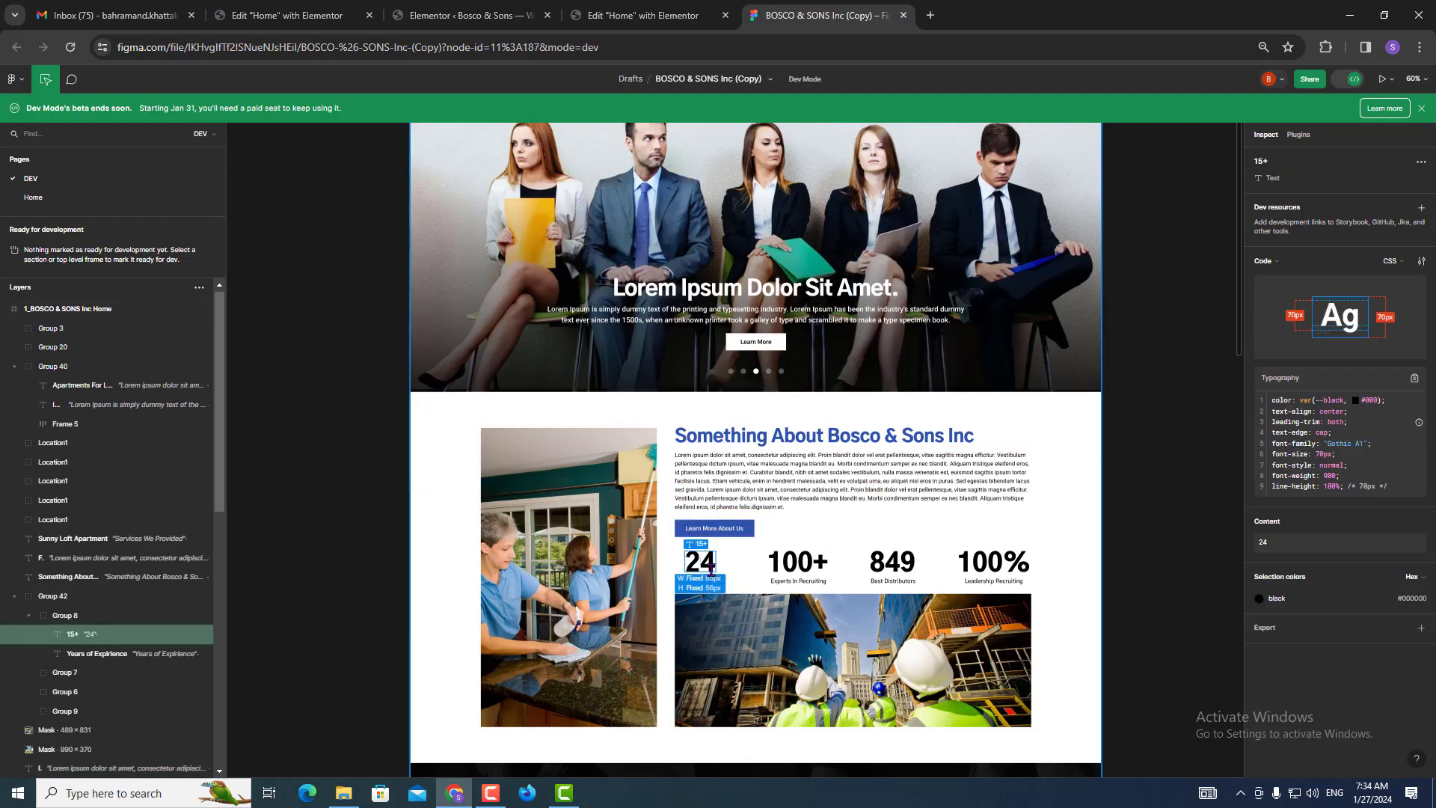
scroll(712, 562, down, 5)
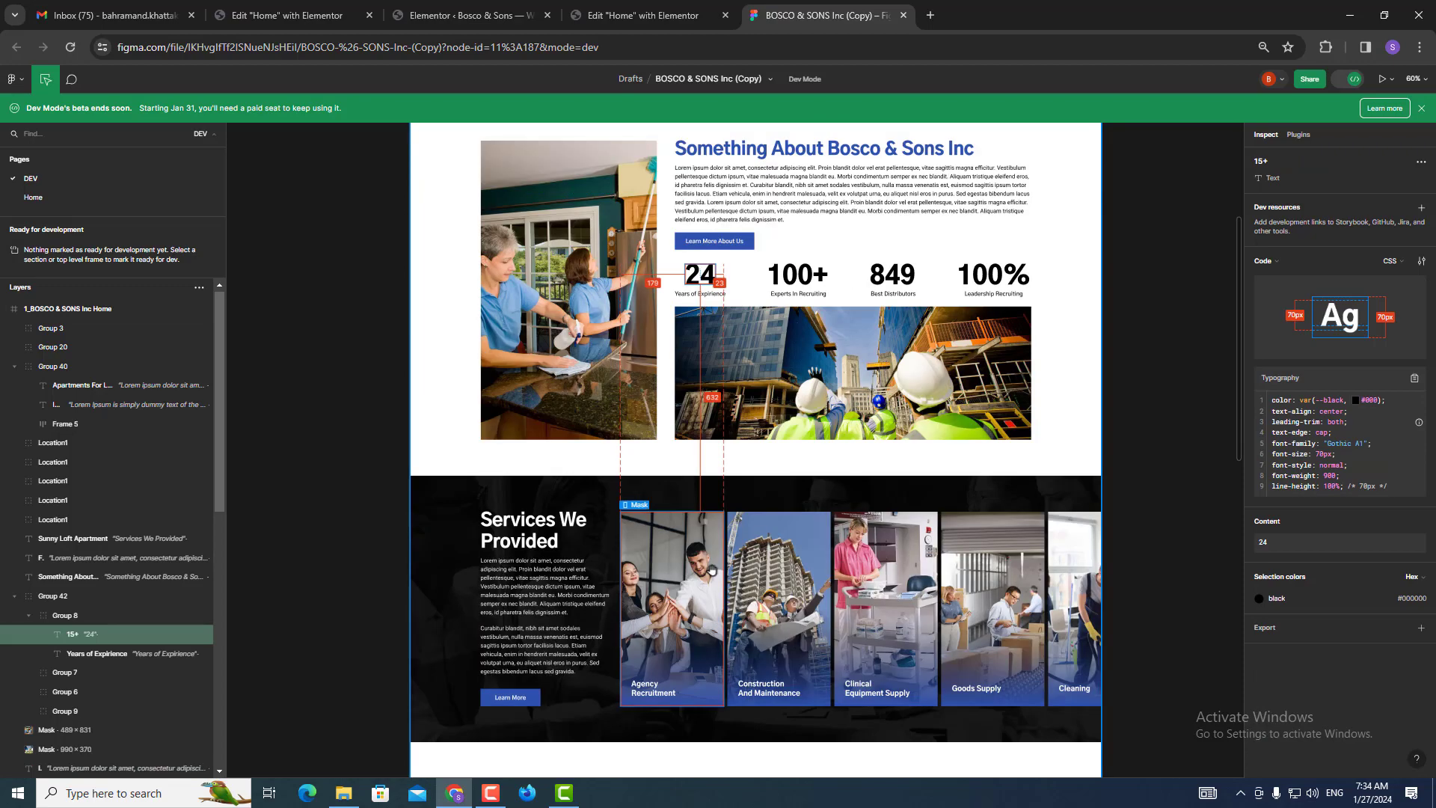
scroll(593, 641, down, 6)
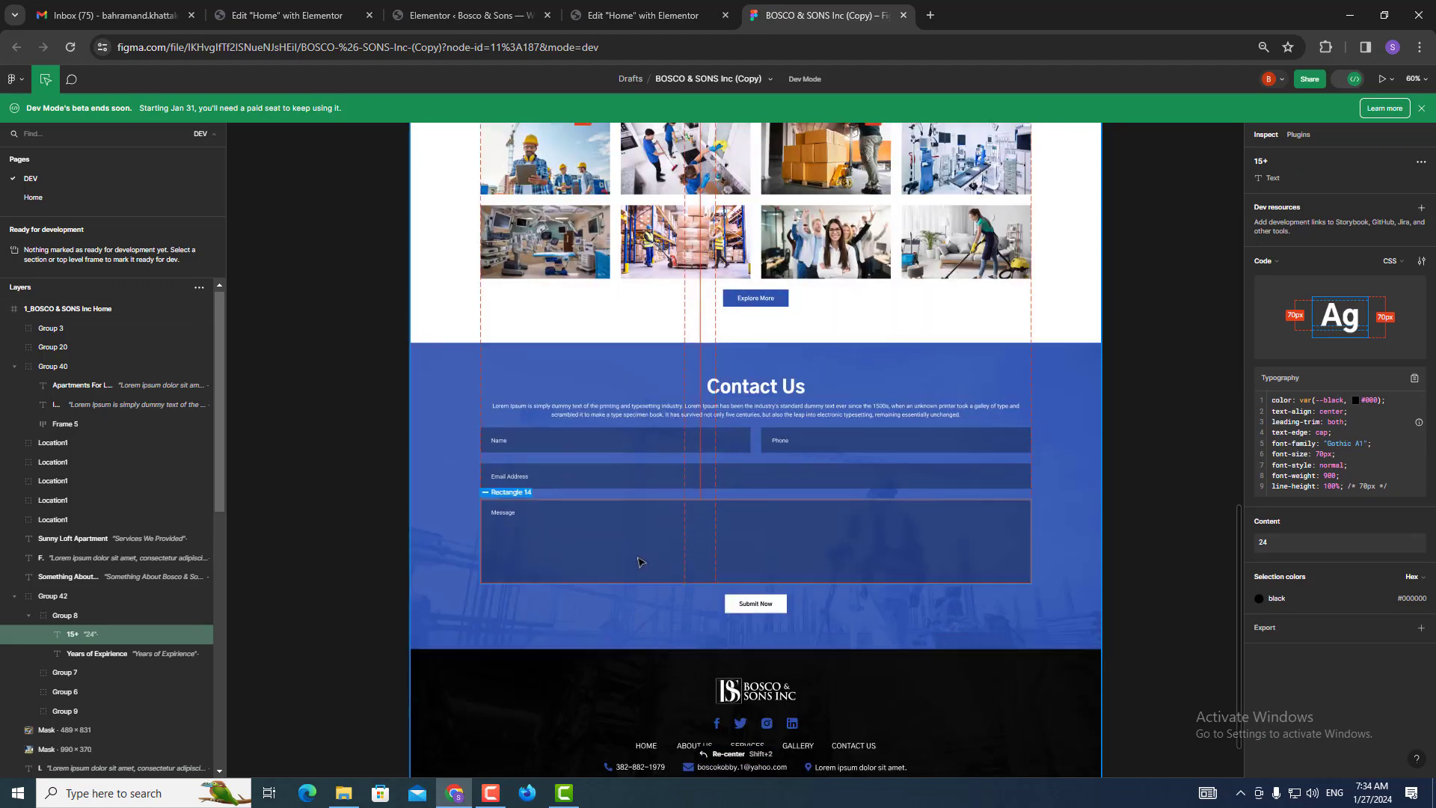
scroll(628, 677, down, 3)
click(718, 365)
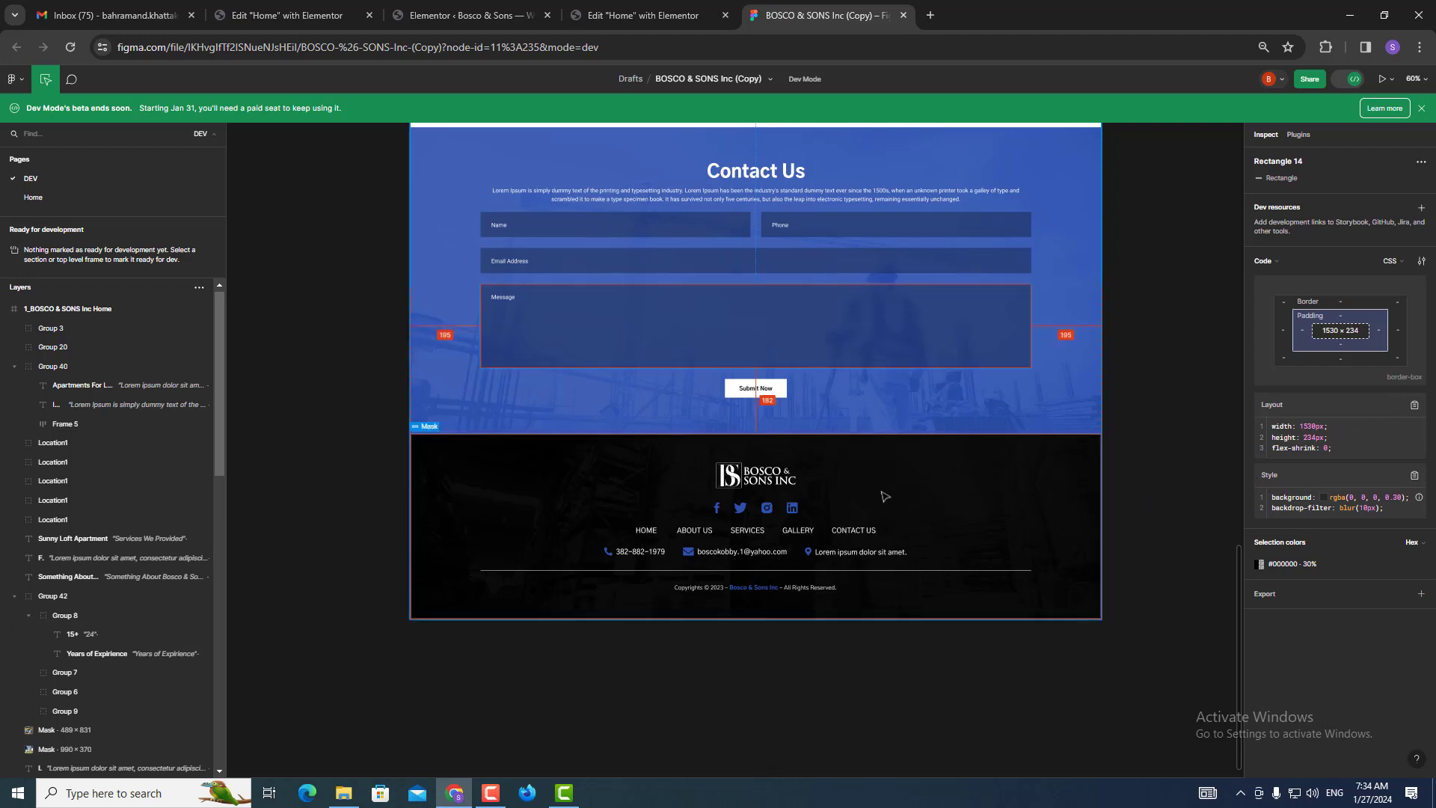
scroll(848, 531, up, 9)
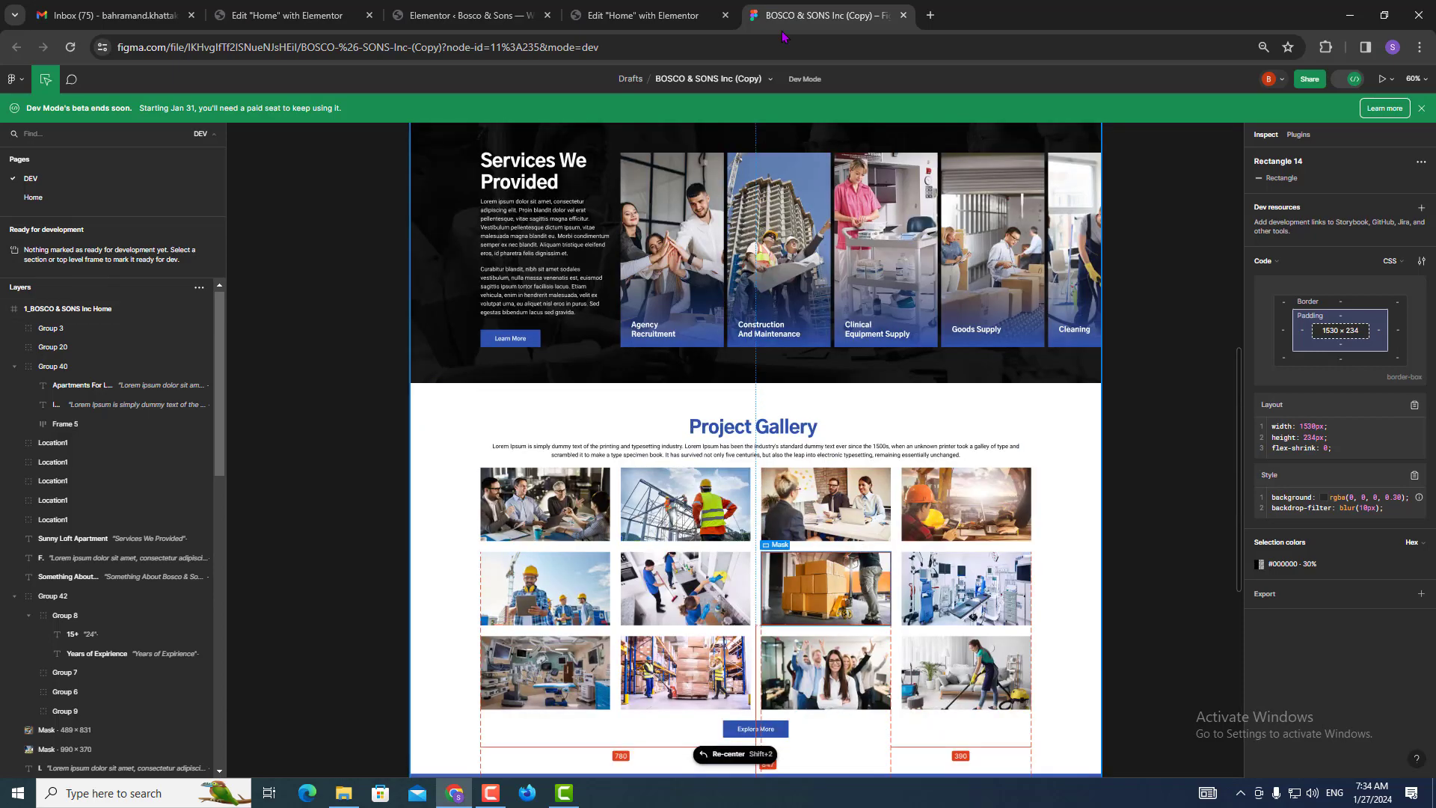
click(643, 15)
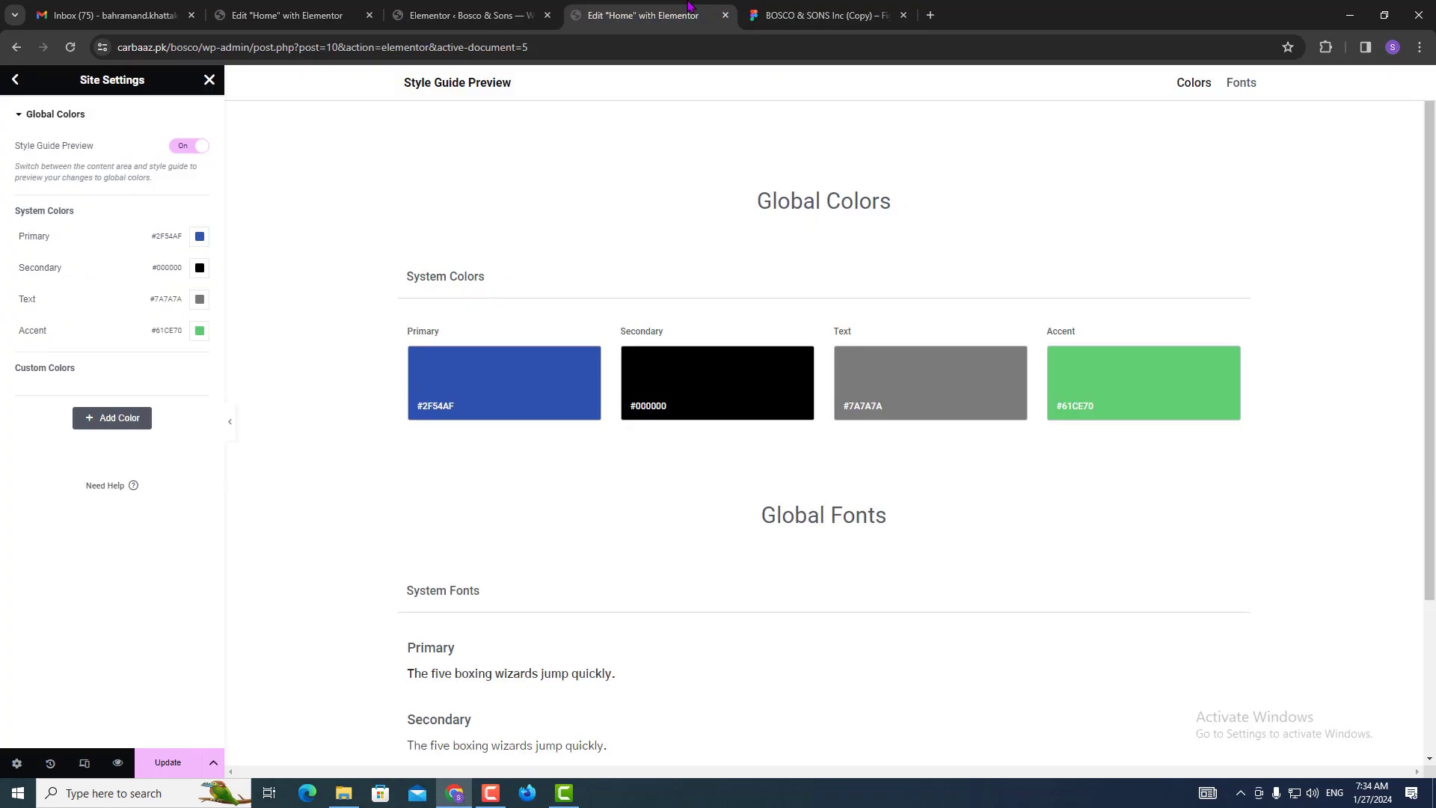
click(858, 9)
scroll(671, 557, up, 3)
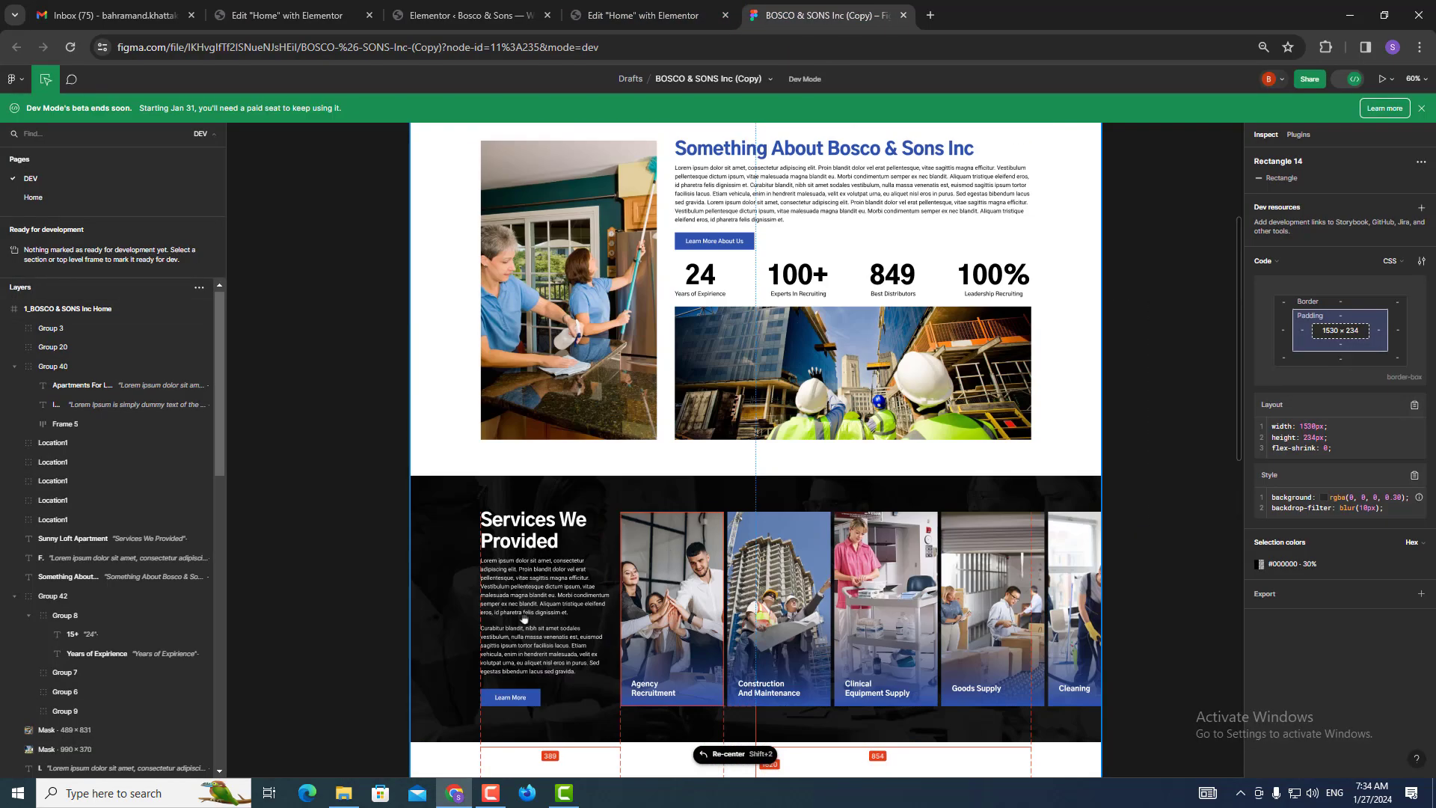
click(643, 15)
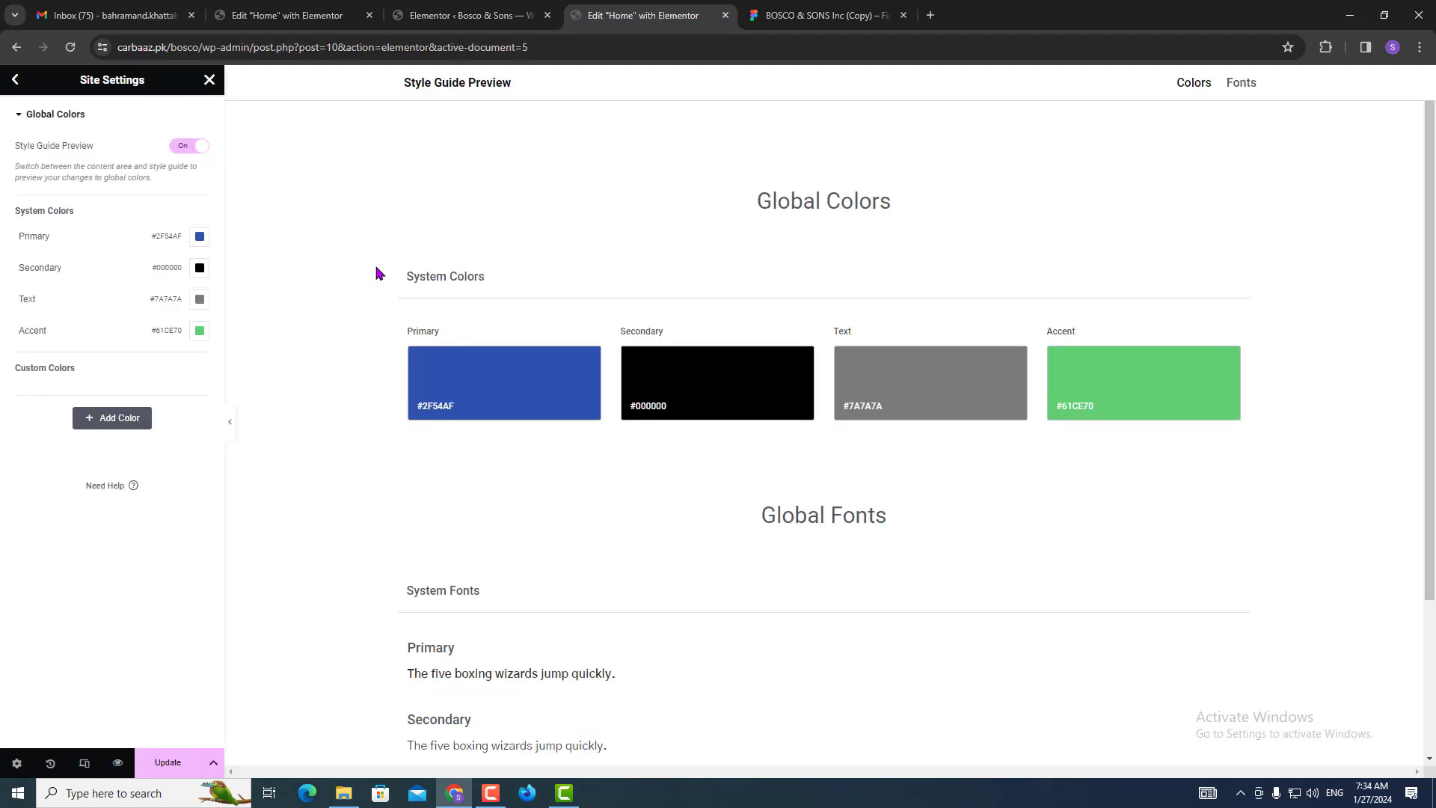
Set the Text colour to #000000 and Accent to #FFFFFF, then save the global colours.
click(199, 300)
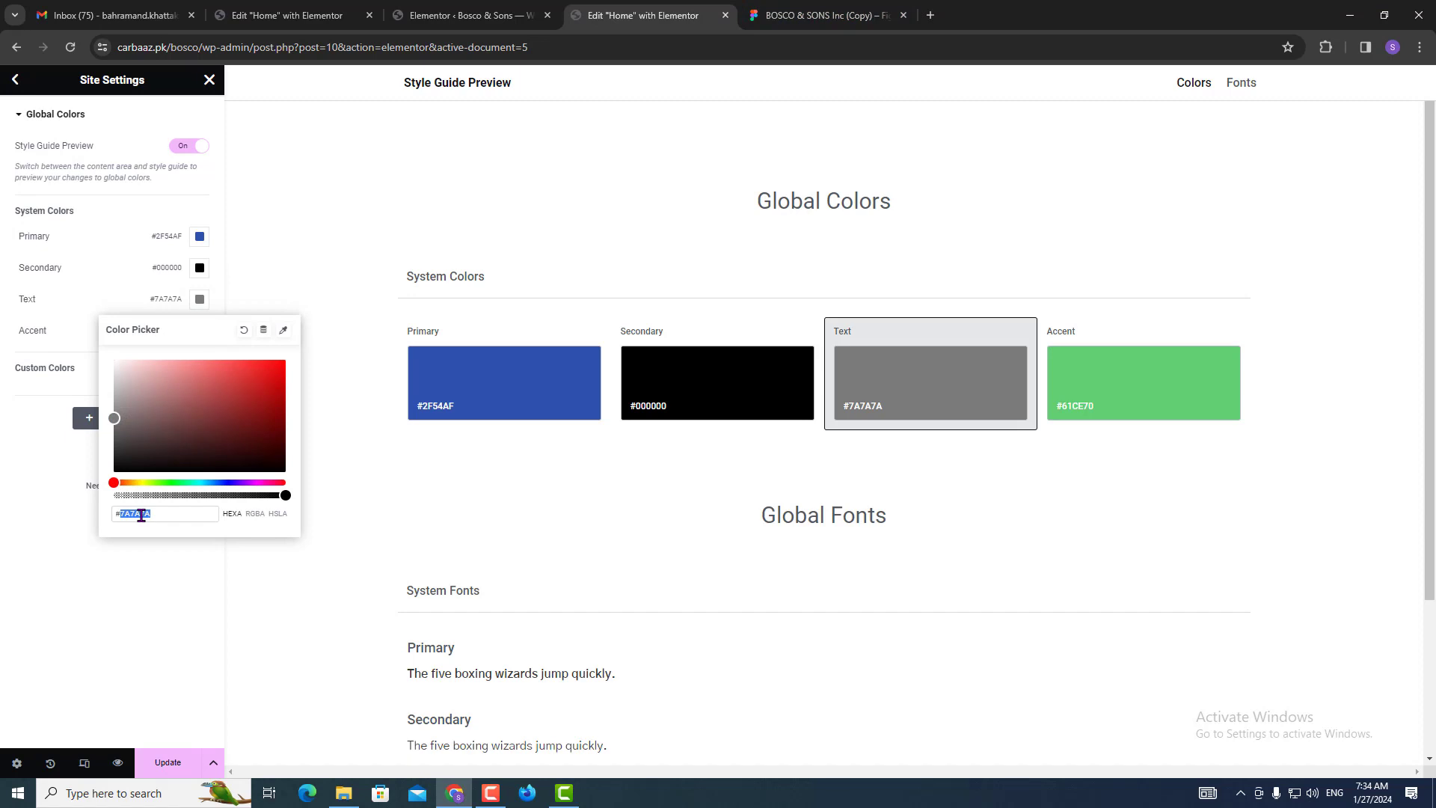
text(000)
click(26, 549)
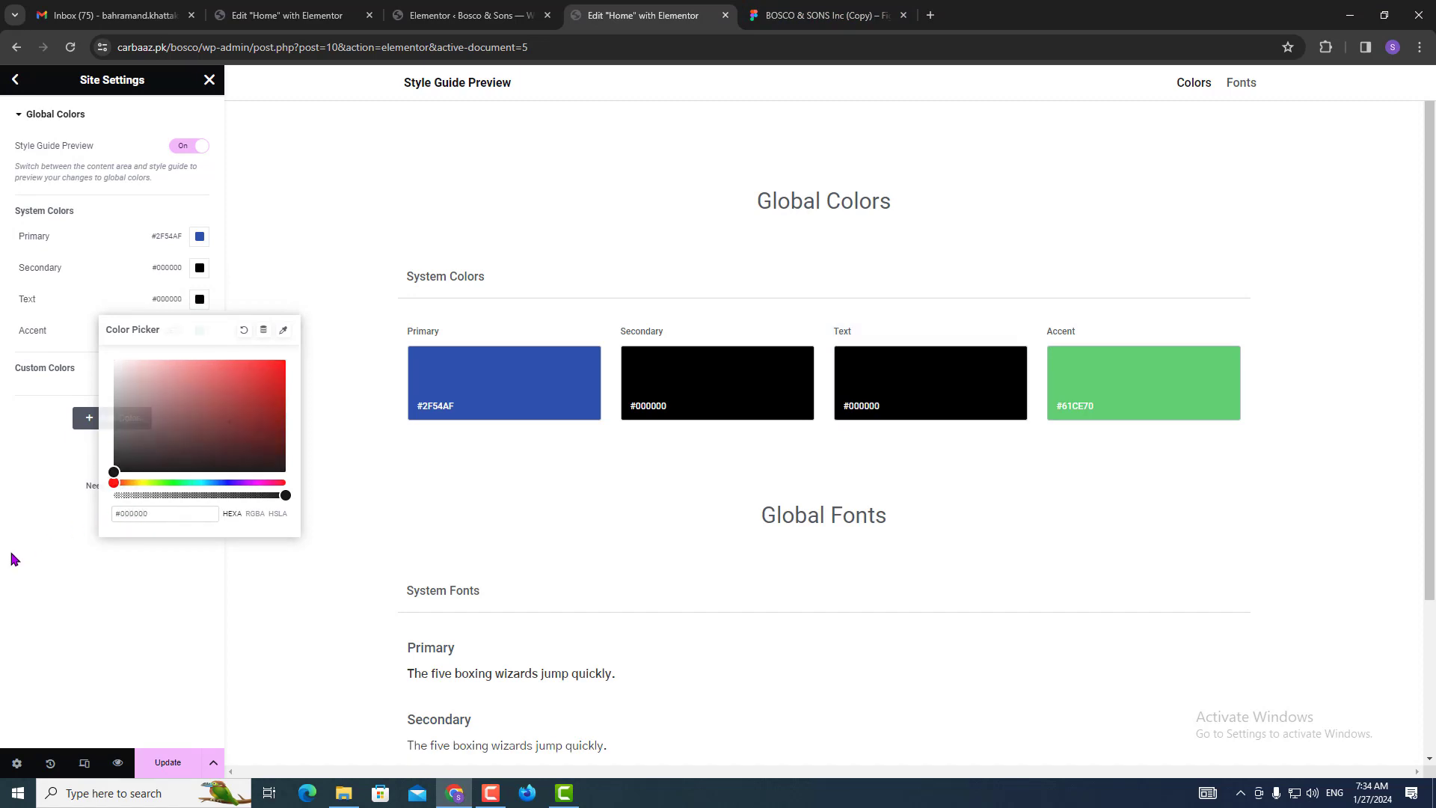
click(199, 331)
text(fff)
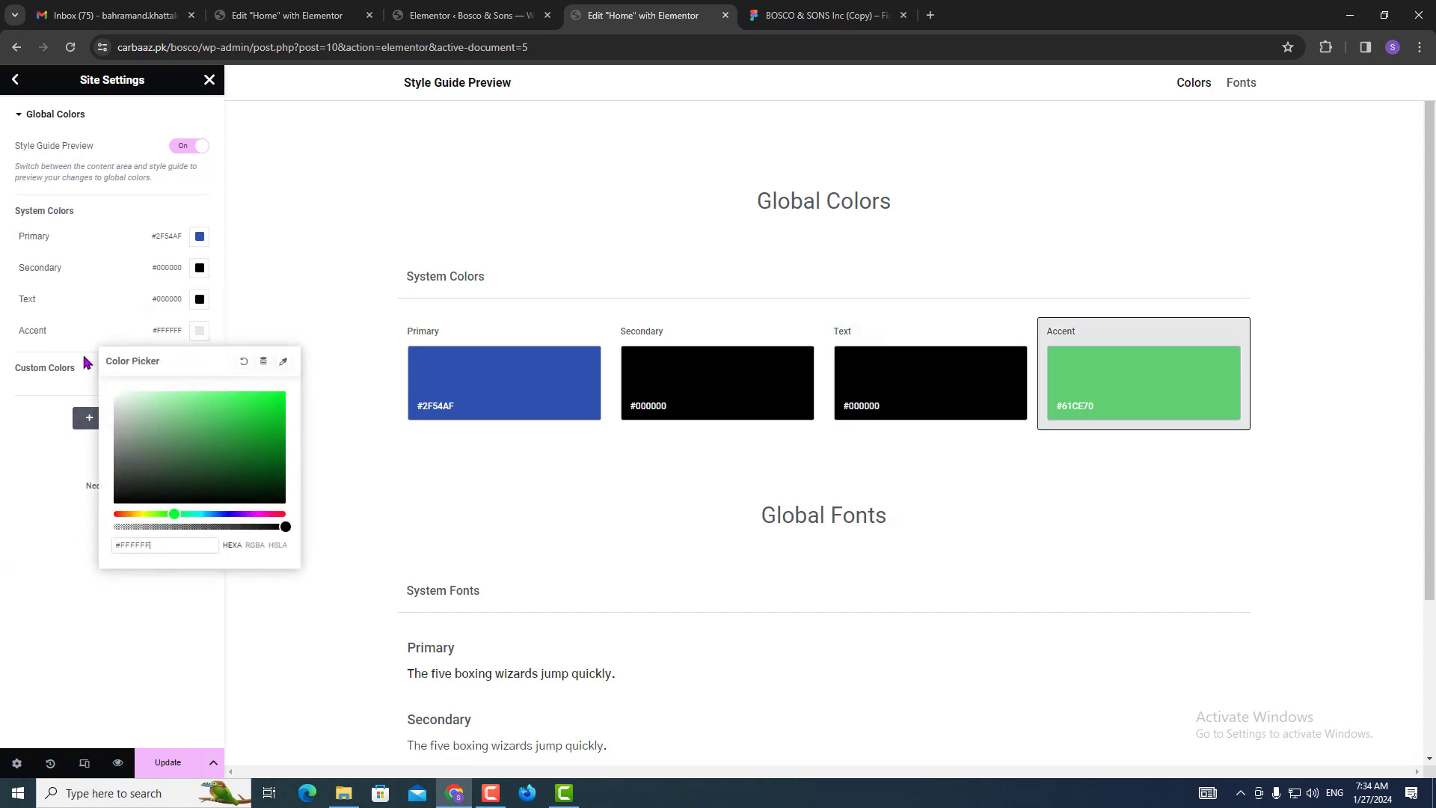
click(88, 362)
click(169, 772)
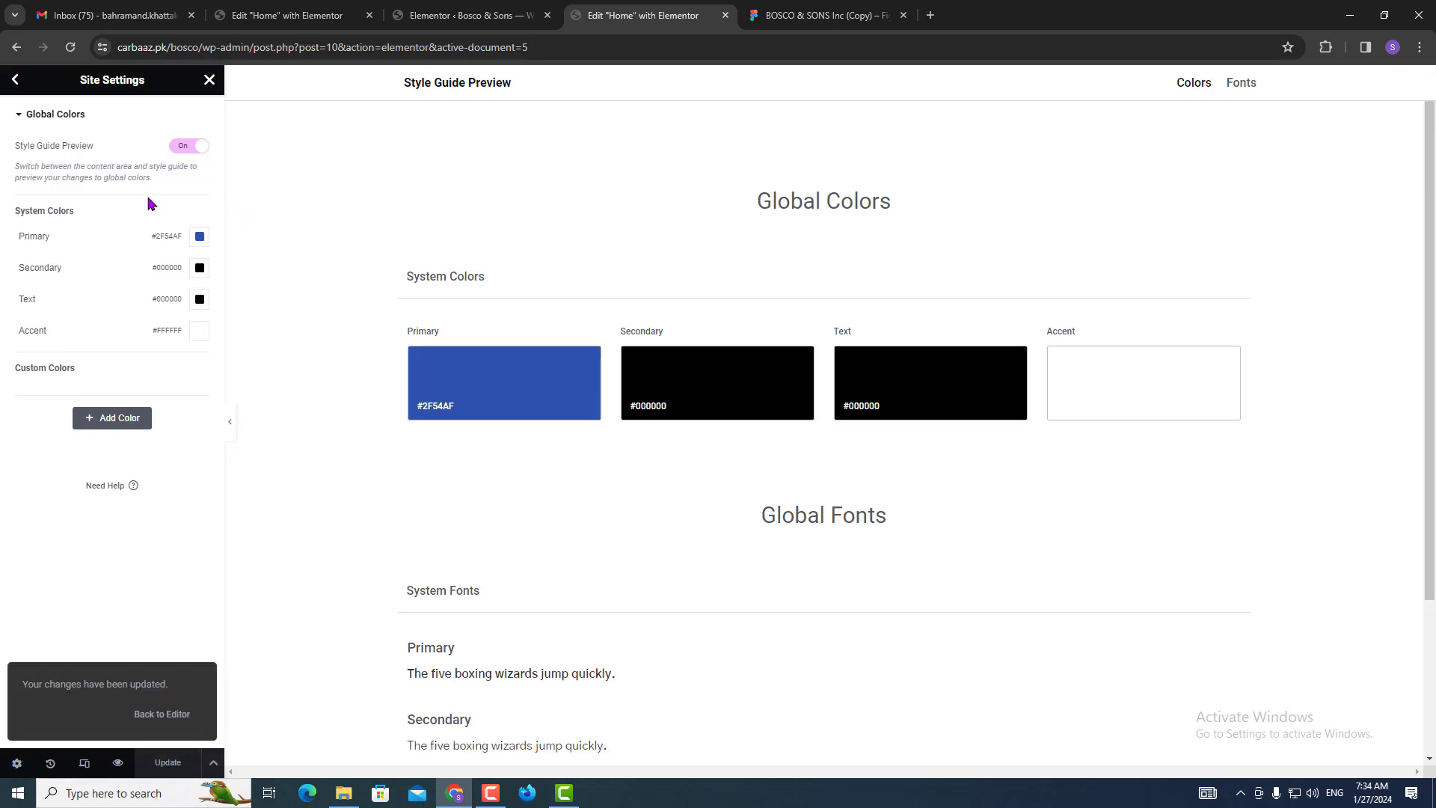
Pan the Figma design back to its top and switch out of Dev Mode.
click(823, 15)
scroll(559, 367, up, 5)
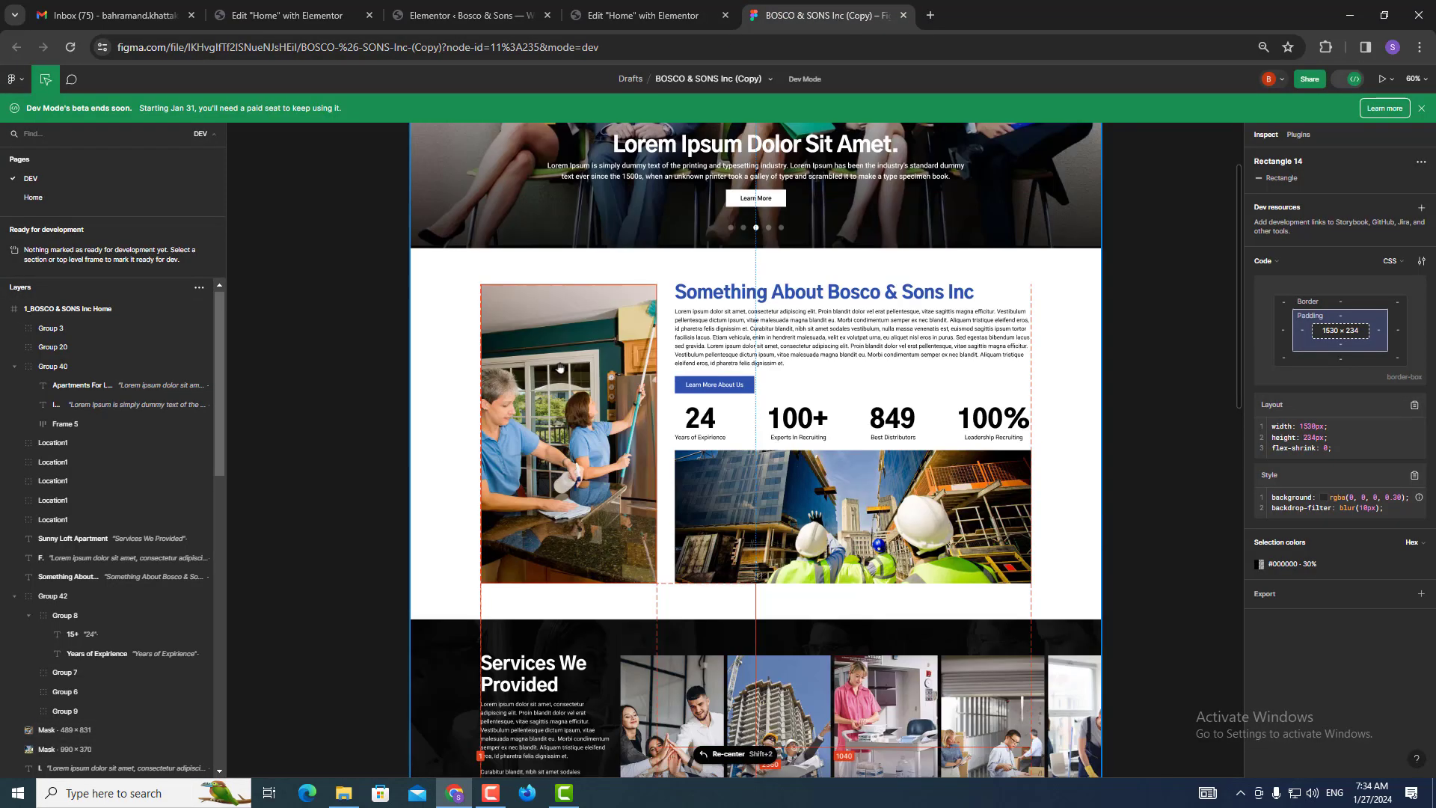
scroll(560, 367, up, 2)
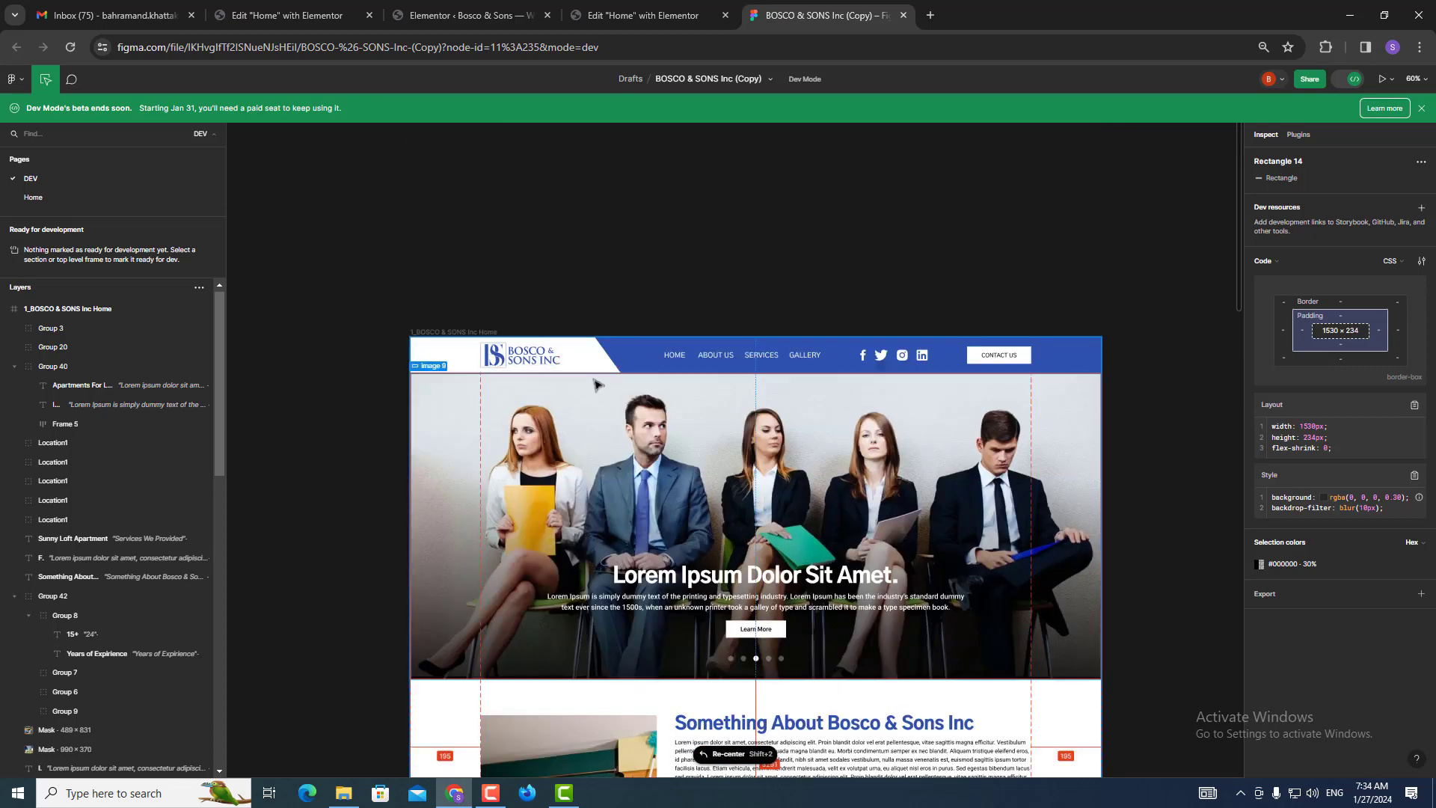
mouse_move(361, 306)
mouse_down()
mouse_move(1076, 433)
mouse_move(394, 332)
mouse_move(357, 298)
mouse_up()
click(382, 286)
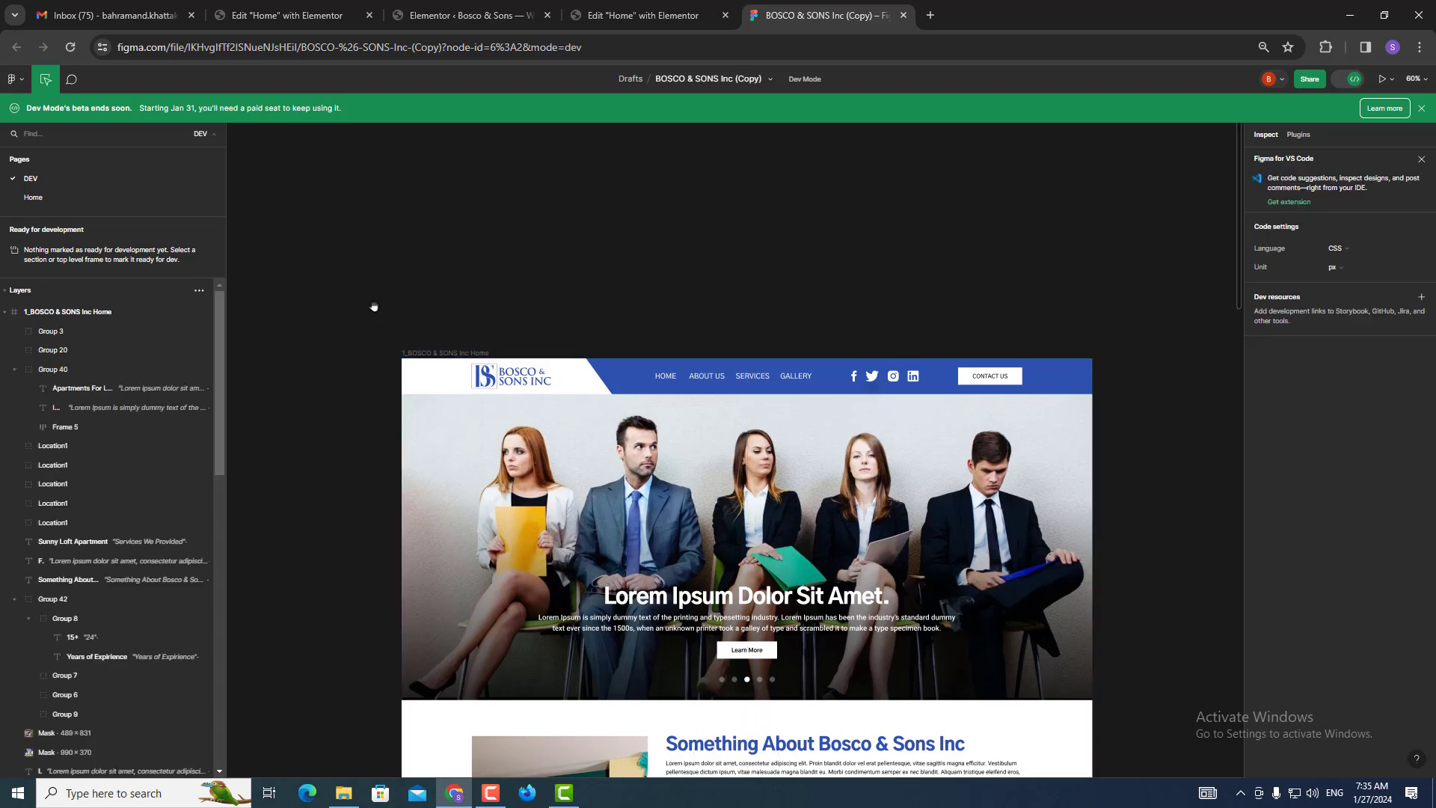
click(1354, 79)
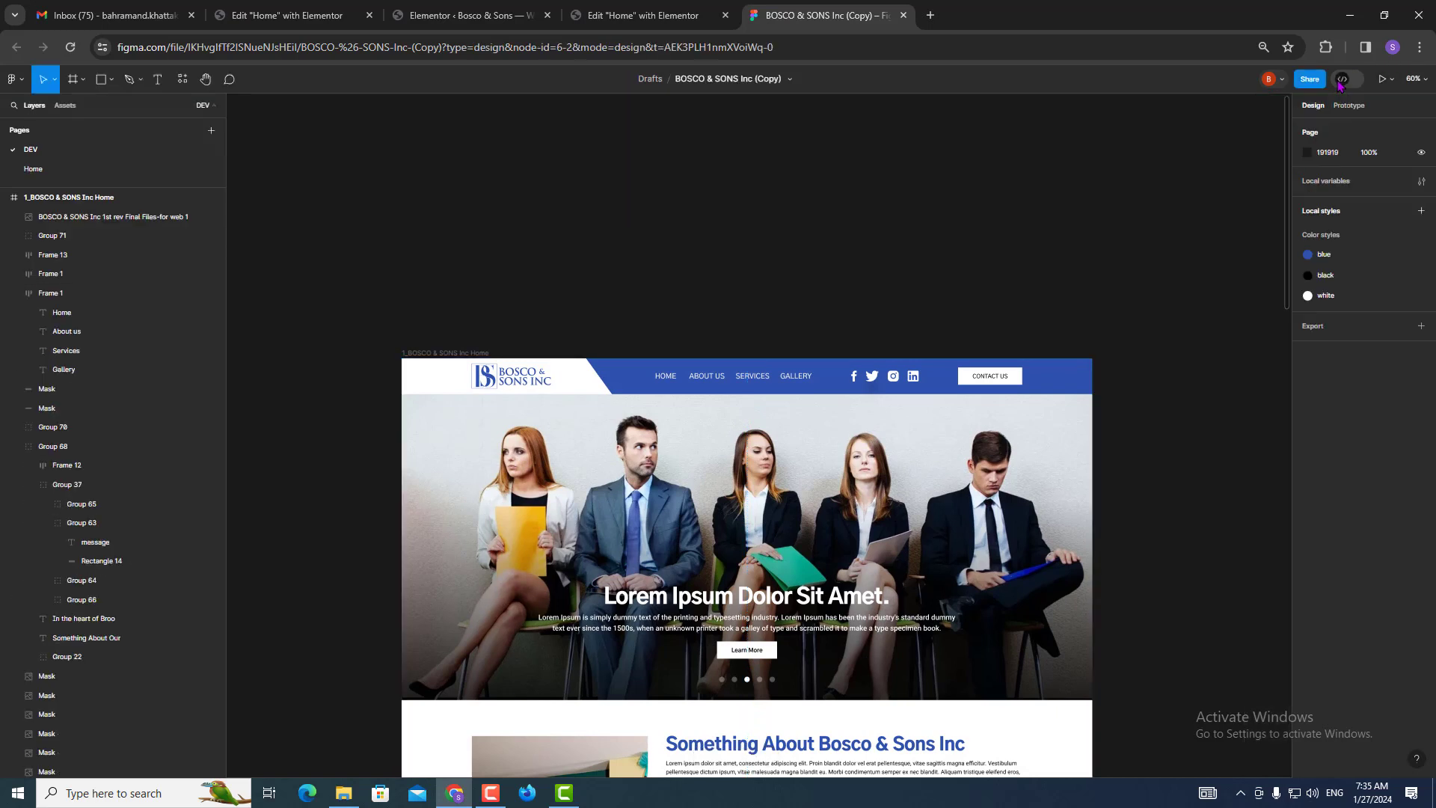
Select the header's logo area and blue bar masks, group them with Ctrl+G, then ungroup them.
click(415, 379)
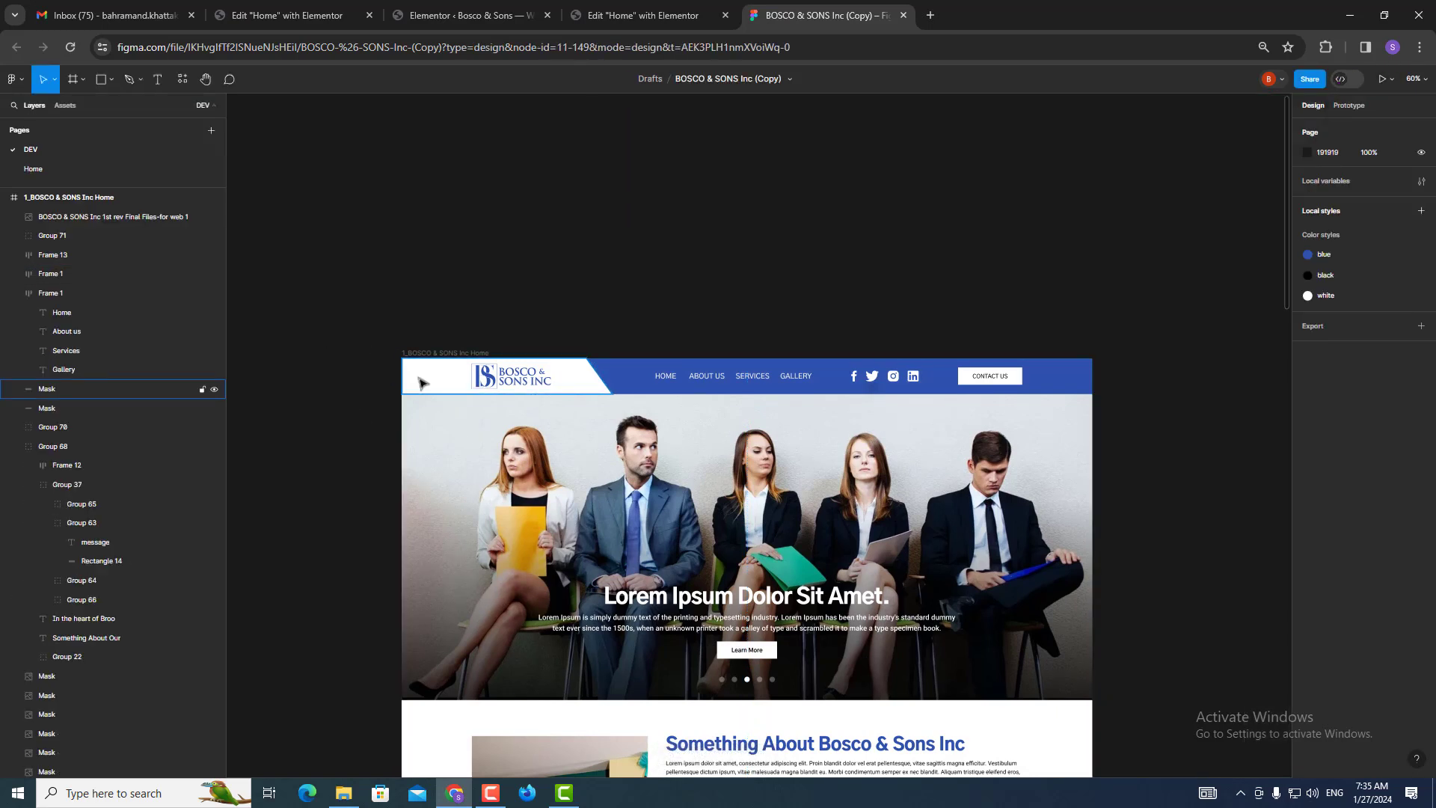
shift+click(649, 370)
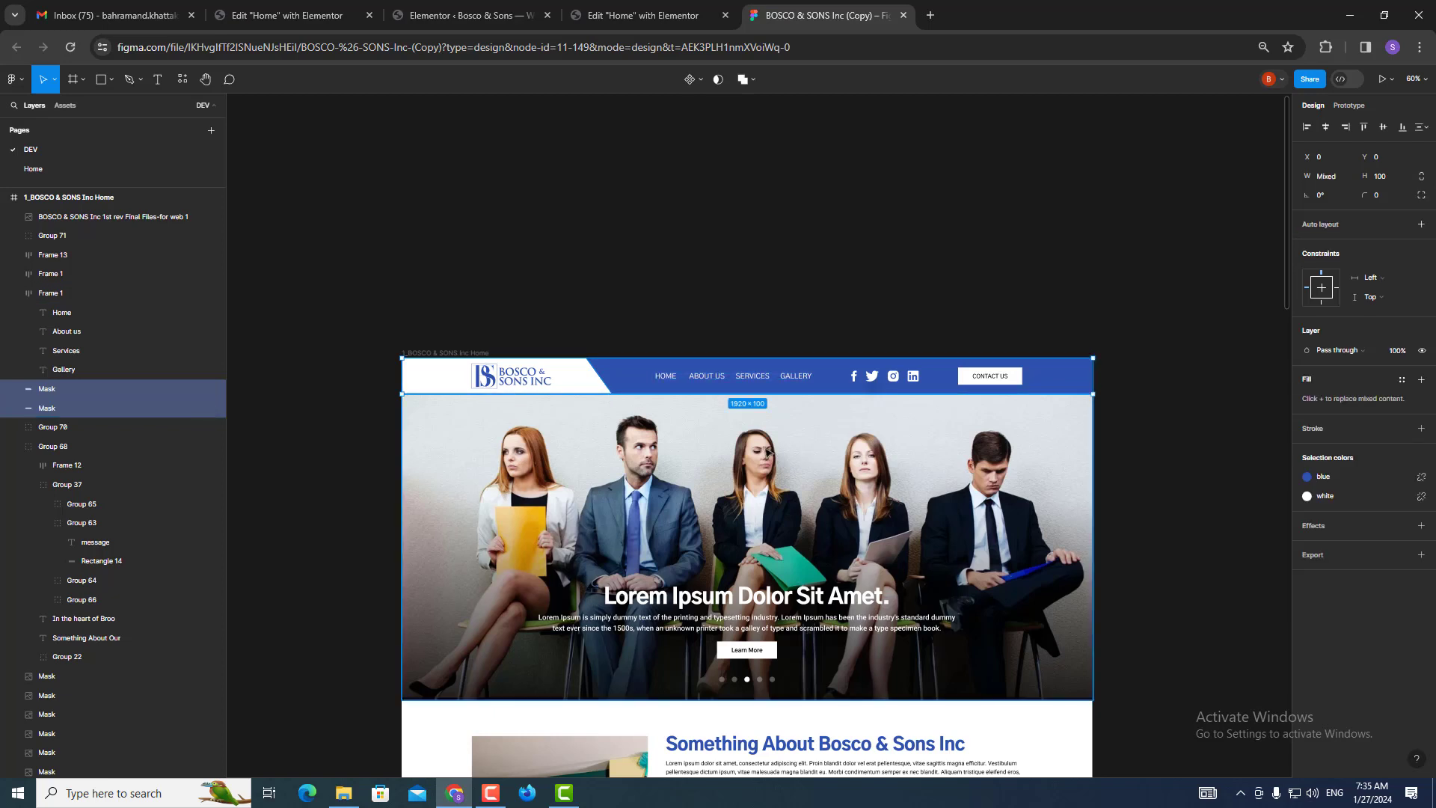
click(1349, 80)
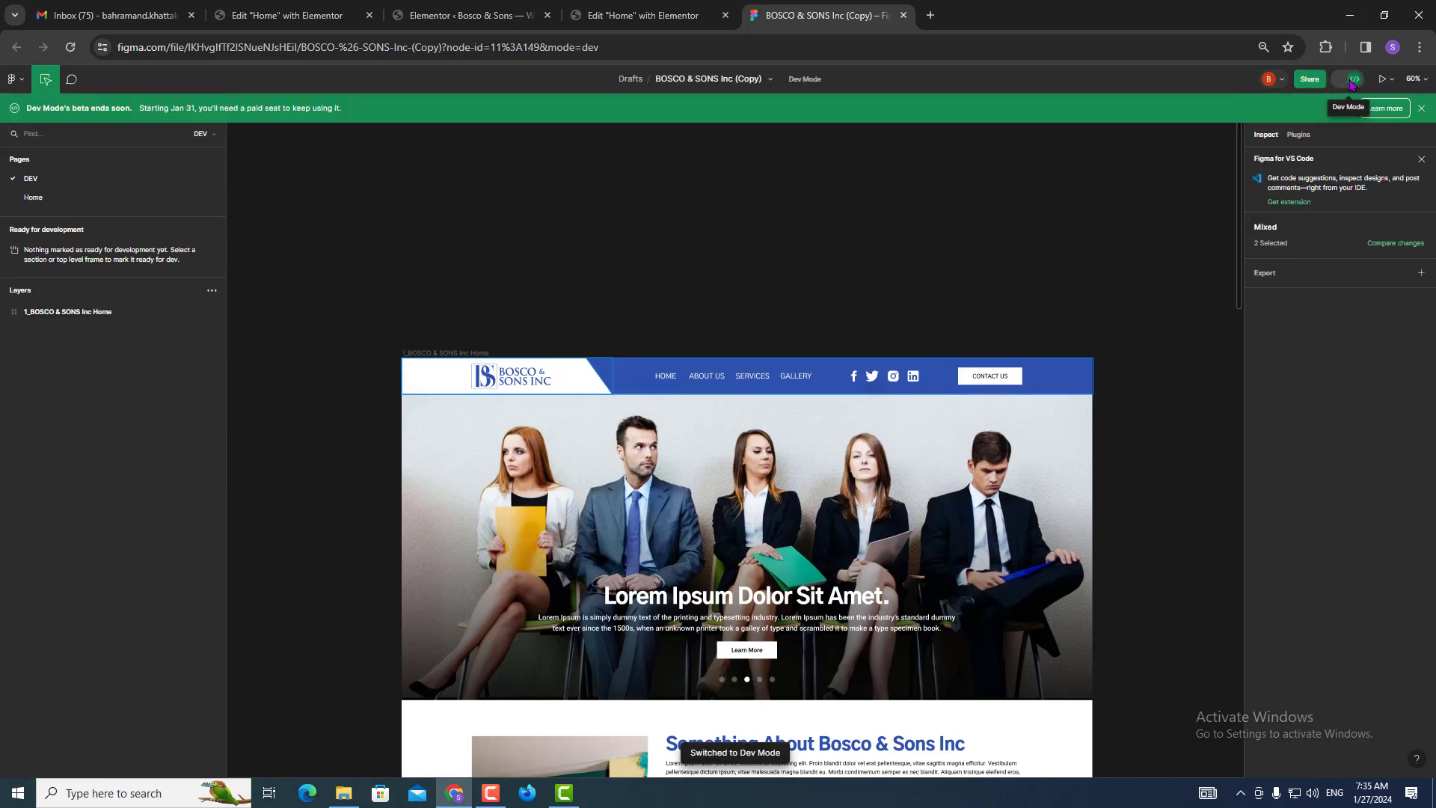
click(1352, 82)
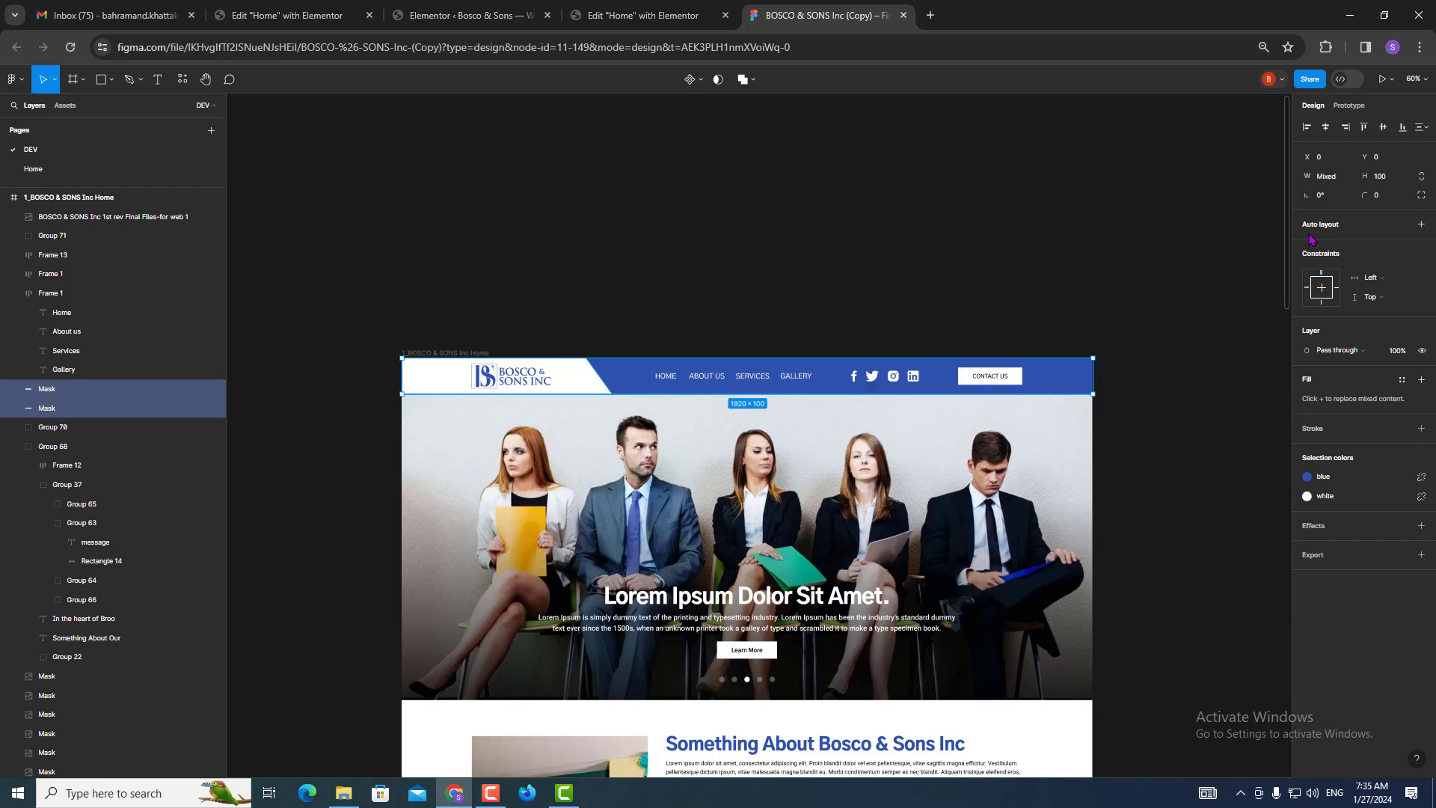
key(ctrl+g)
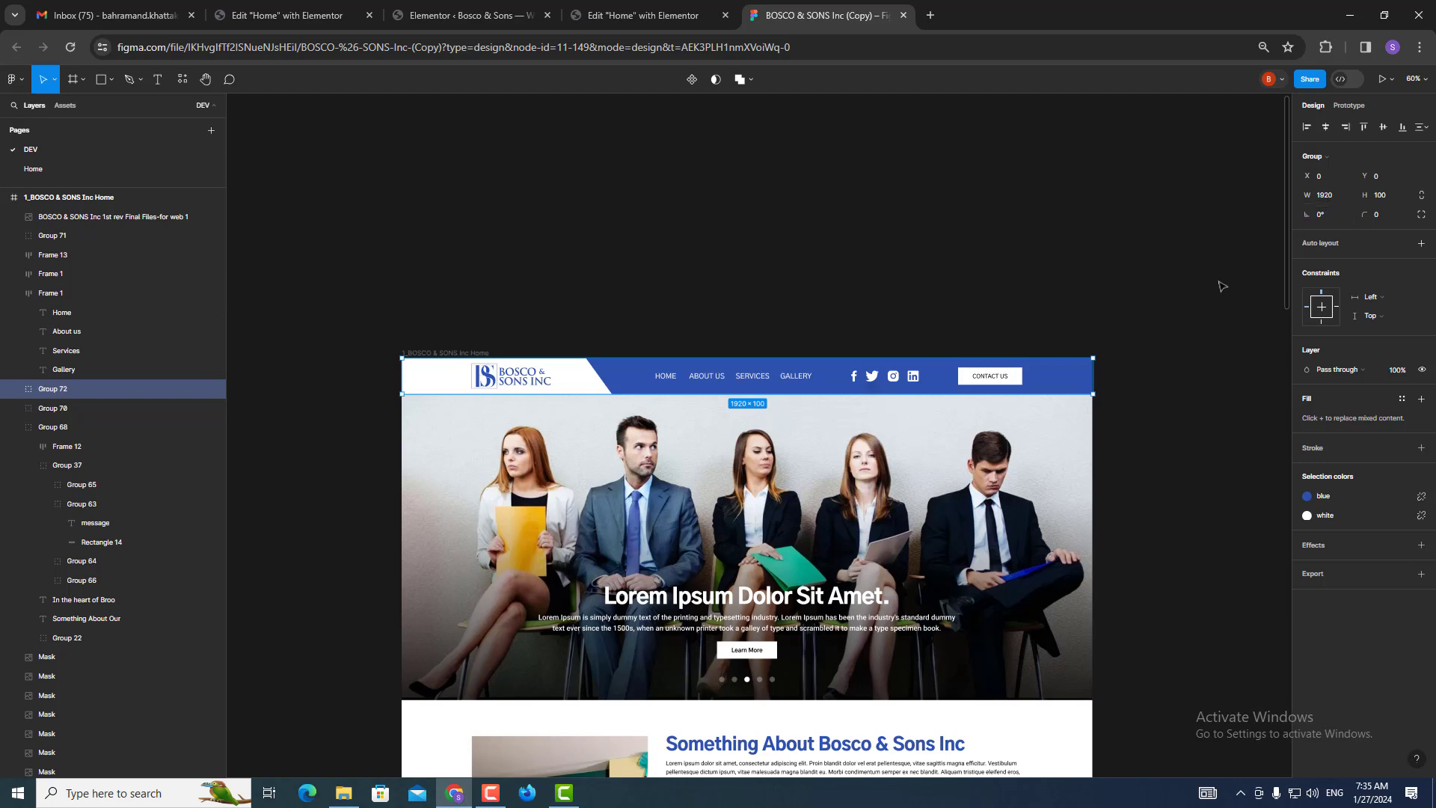
key(ctrl+shift+g)
click(623, 8)
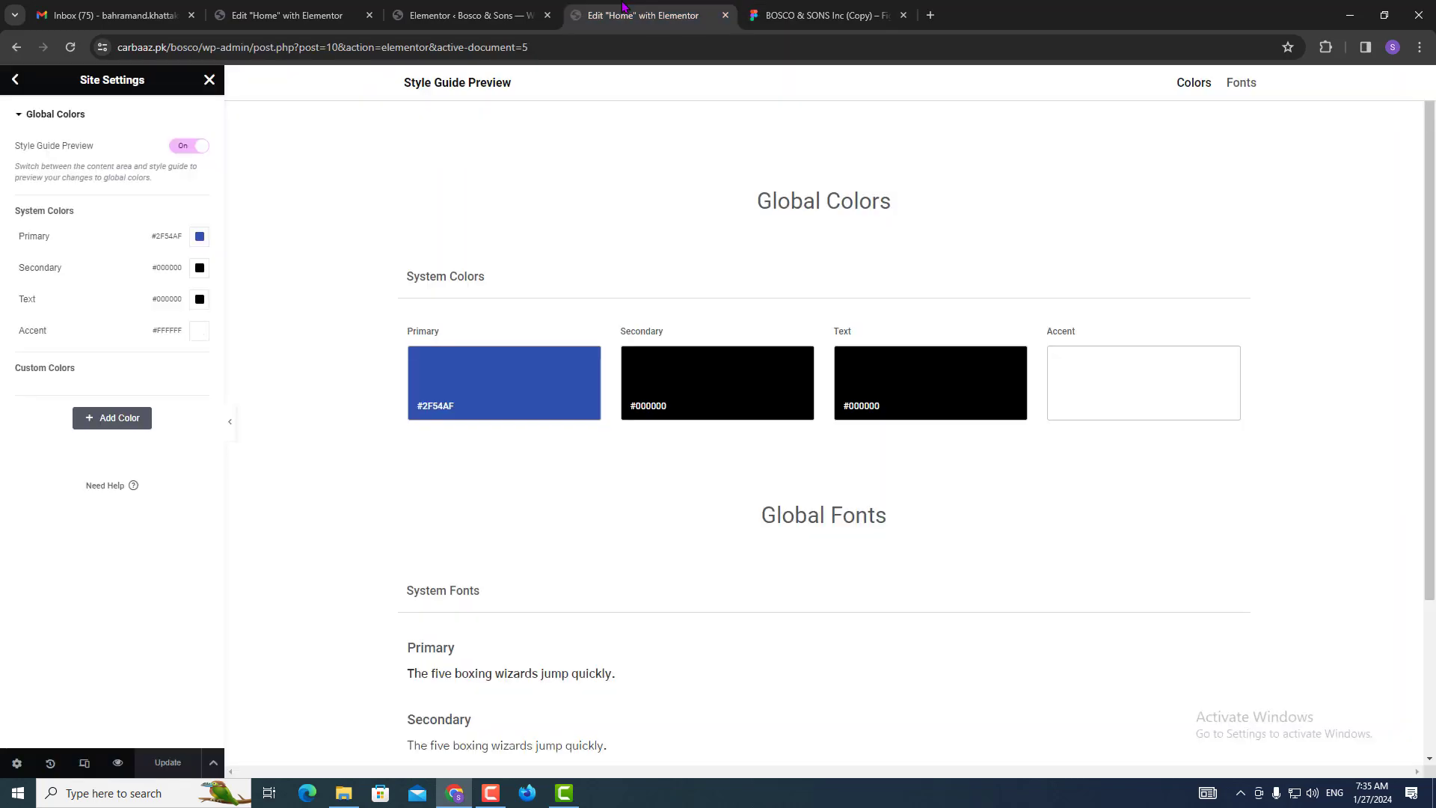
Change the Layout content width from 1140 to 1440 px and expand the Breakpoints settings.
click(15, 80)
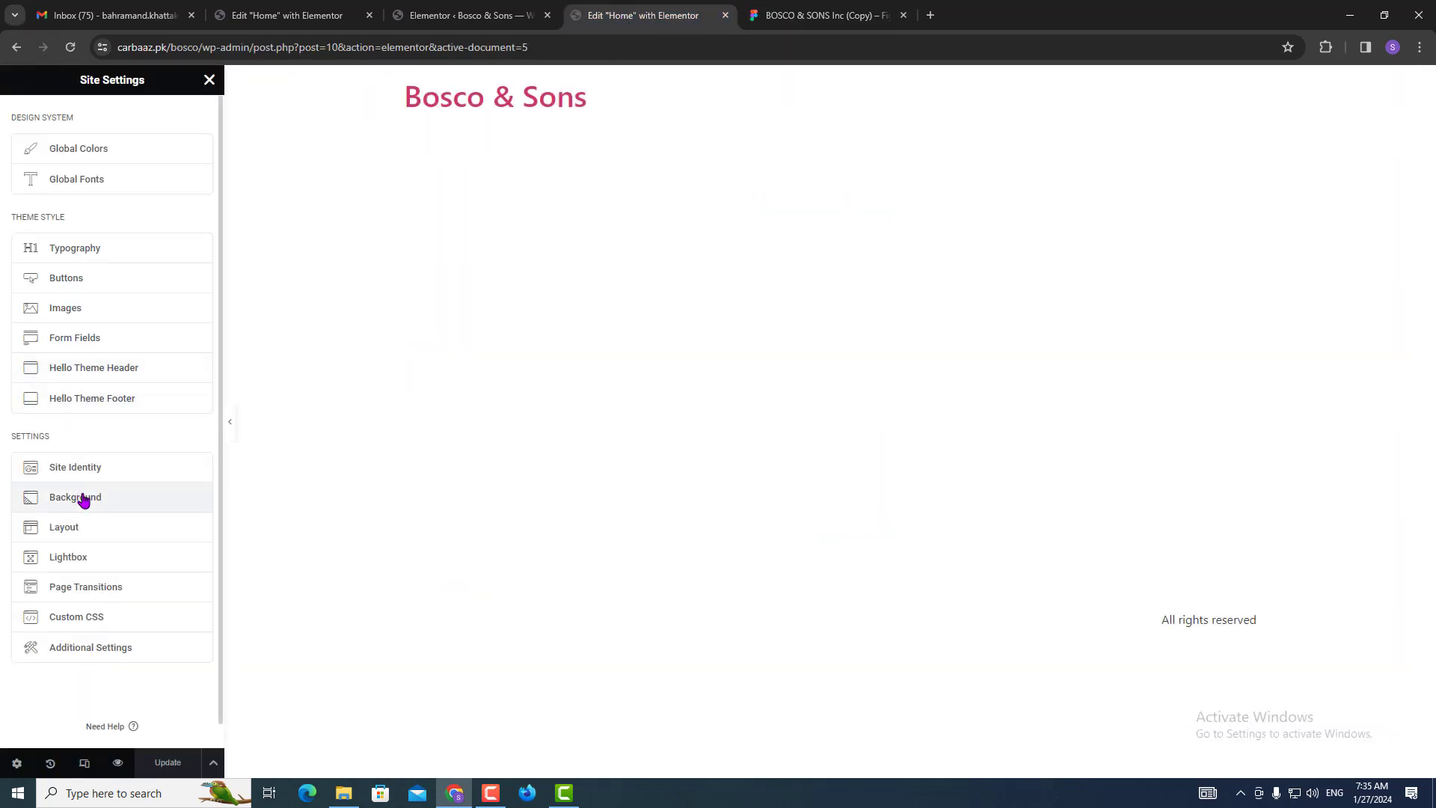
click(101, 531)
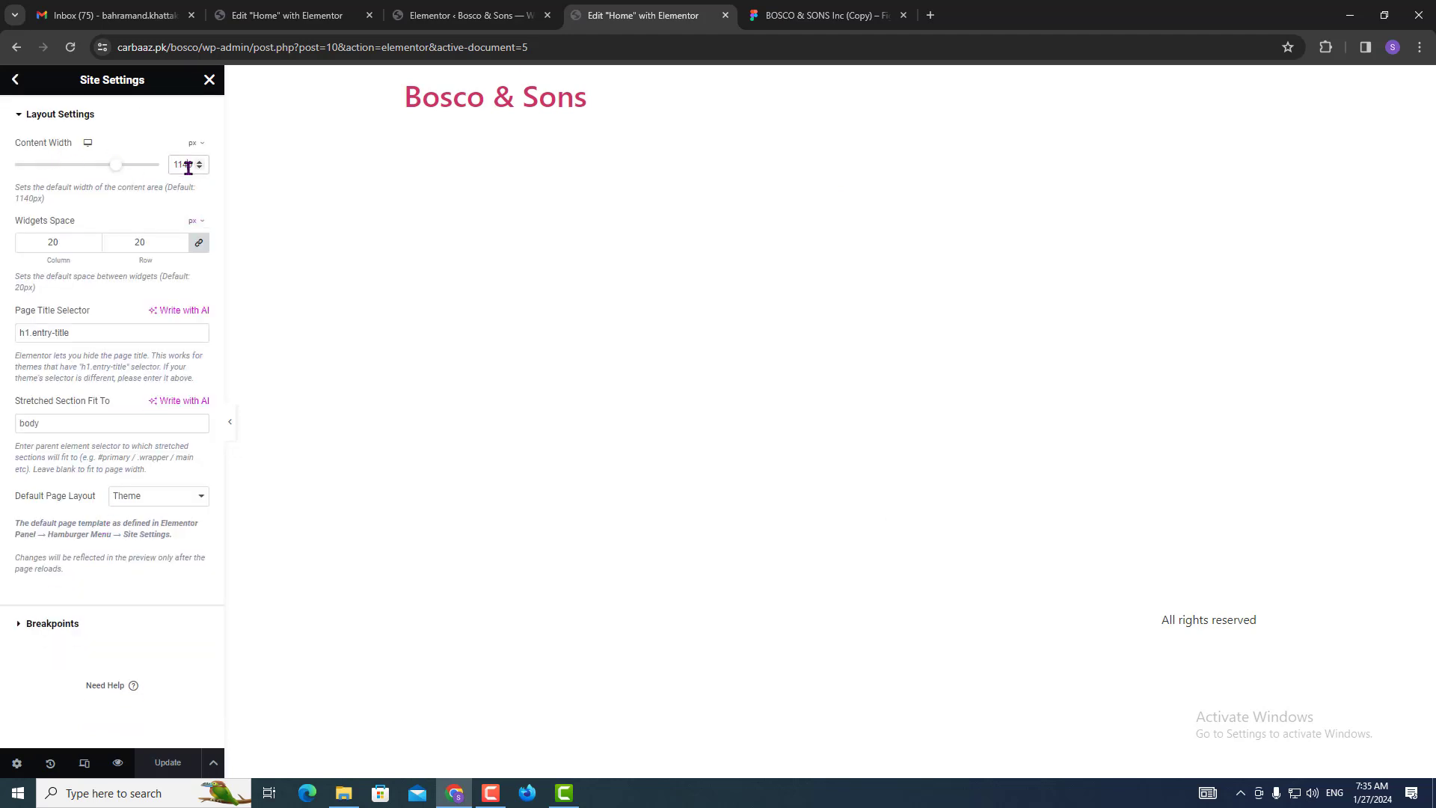
key(ctrl+a)
key(Right)
key(Left)
key(ctrl+a)
text(1440)
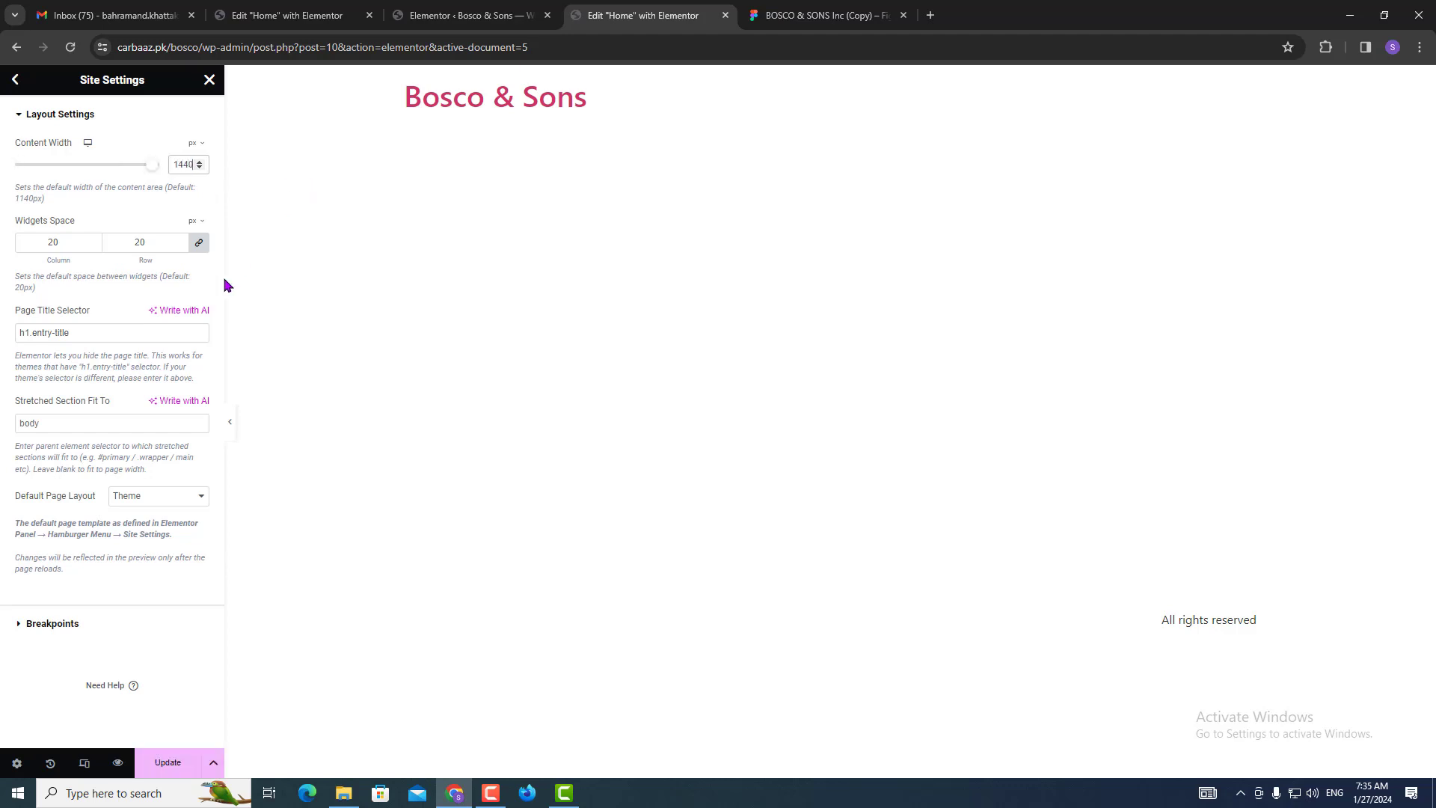
click(34, 632)
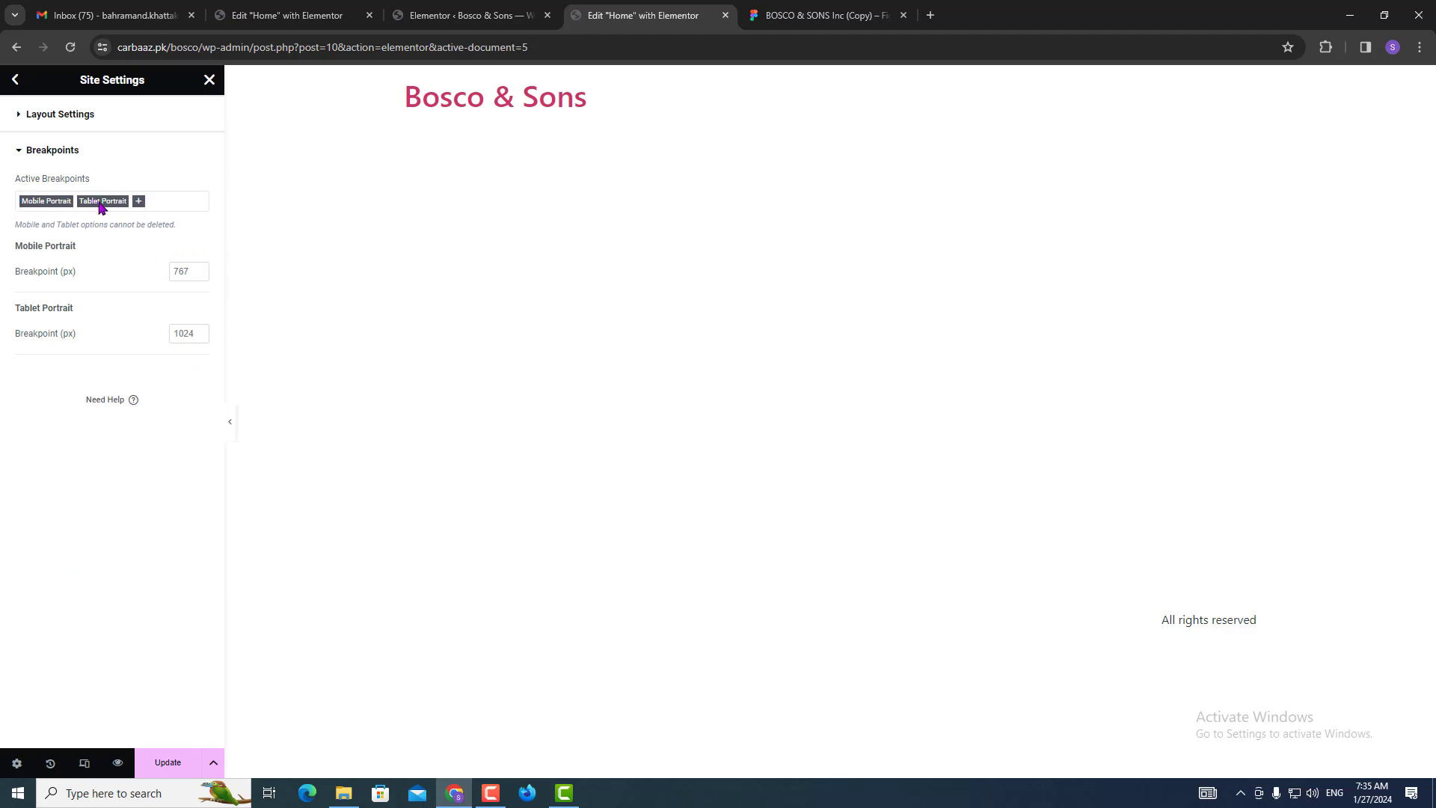
Review the breakpoint list against the Figma design and save the 1440 px content width.
click(141, 205)
click(823, 15)
scroll(566, 449, down, 12)
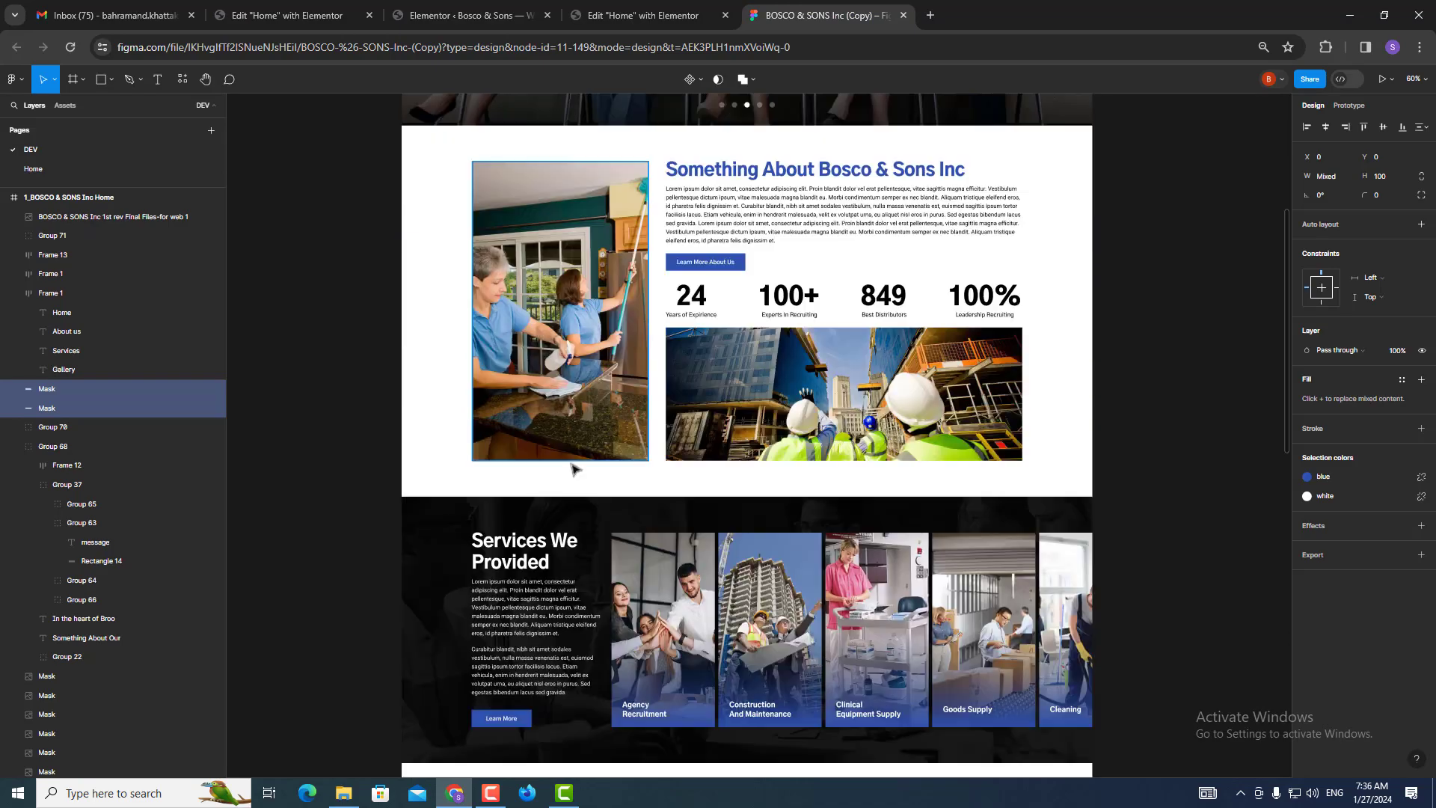
scroll(574, 533, down, 4)
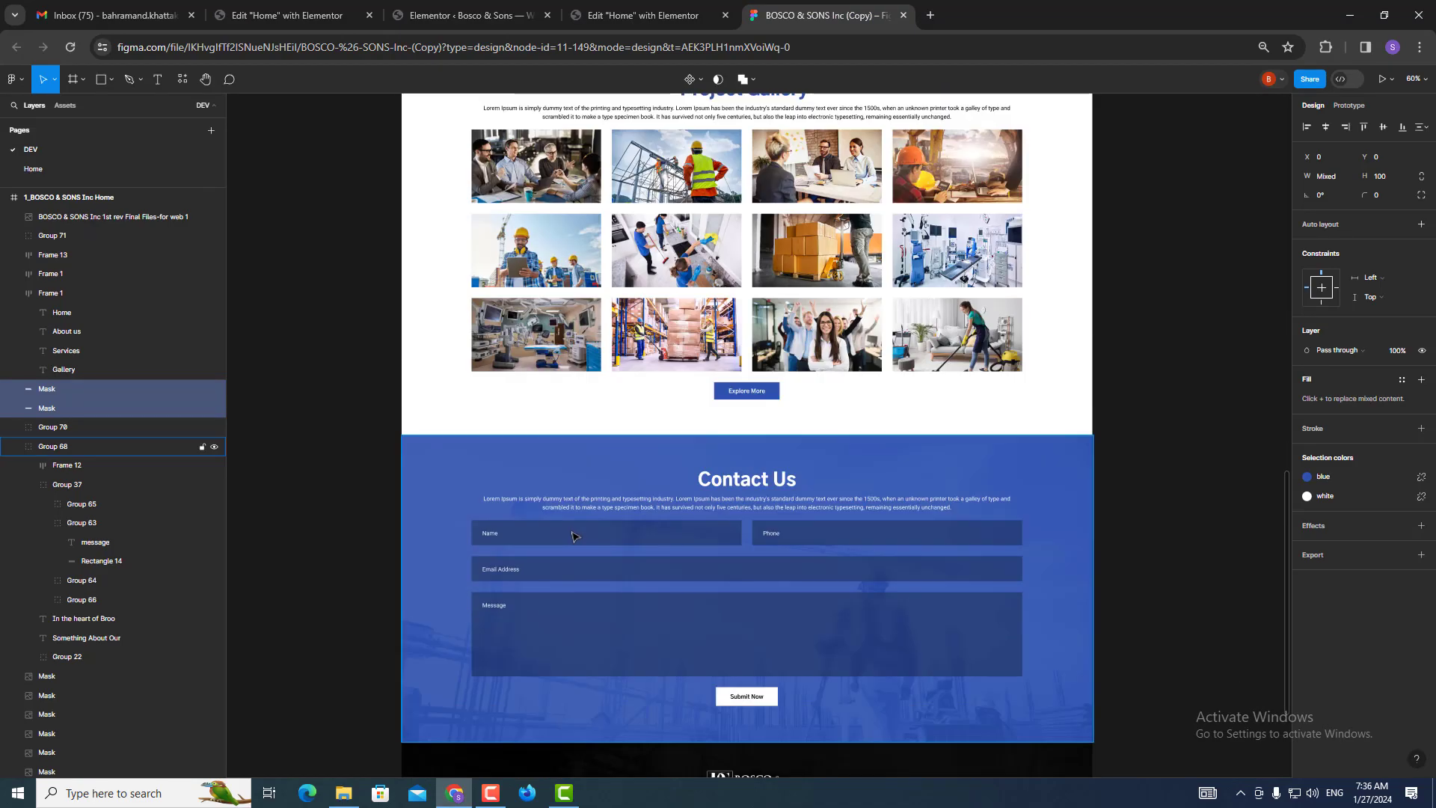
scroll(574, 536, up, 10)
click(643, 15)
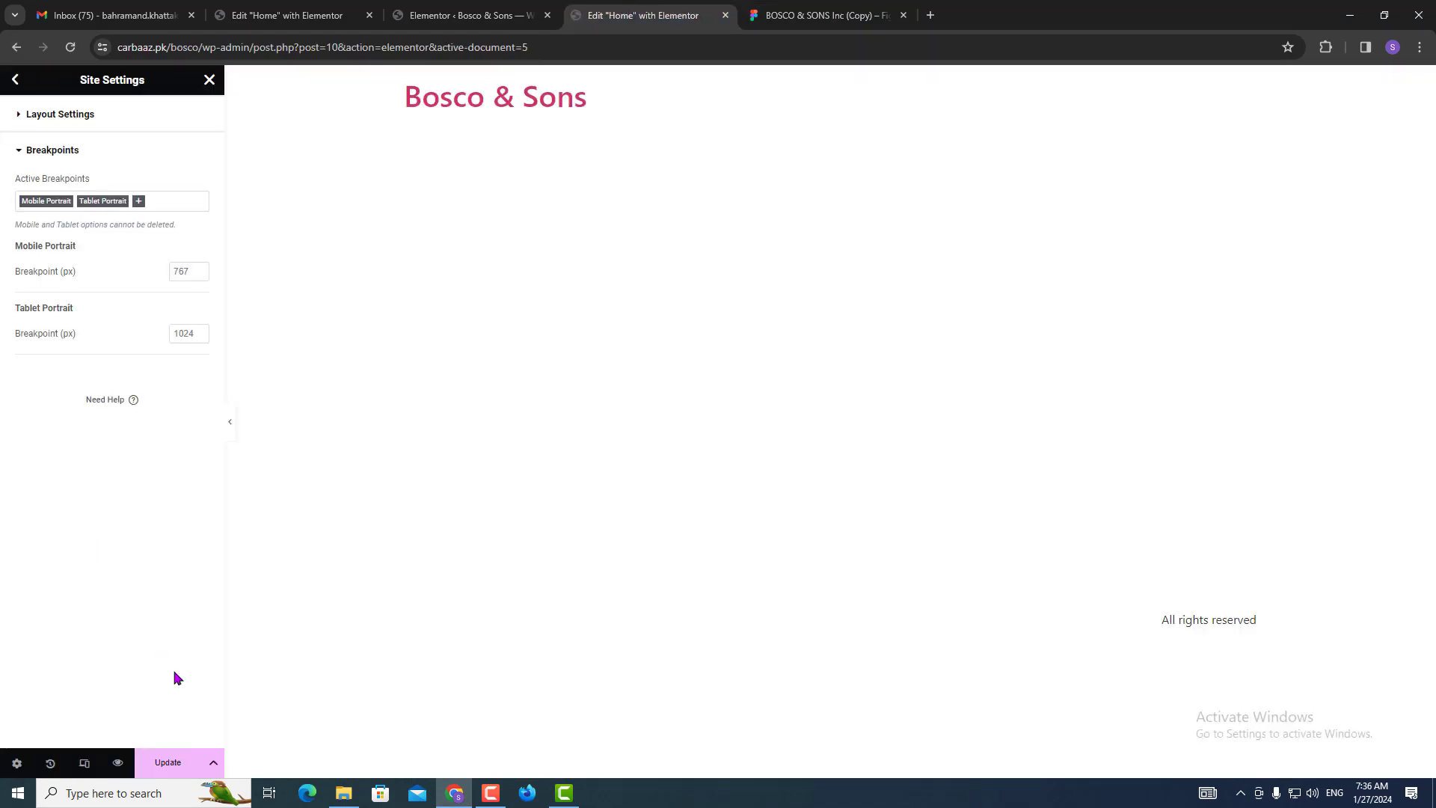
click(171, 764)
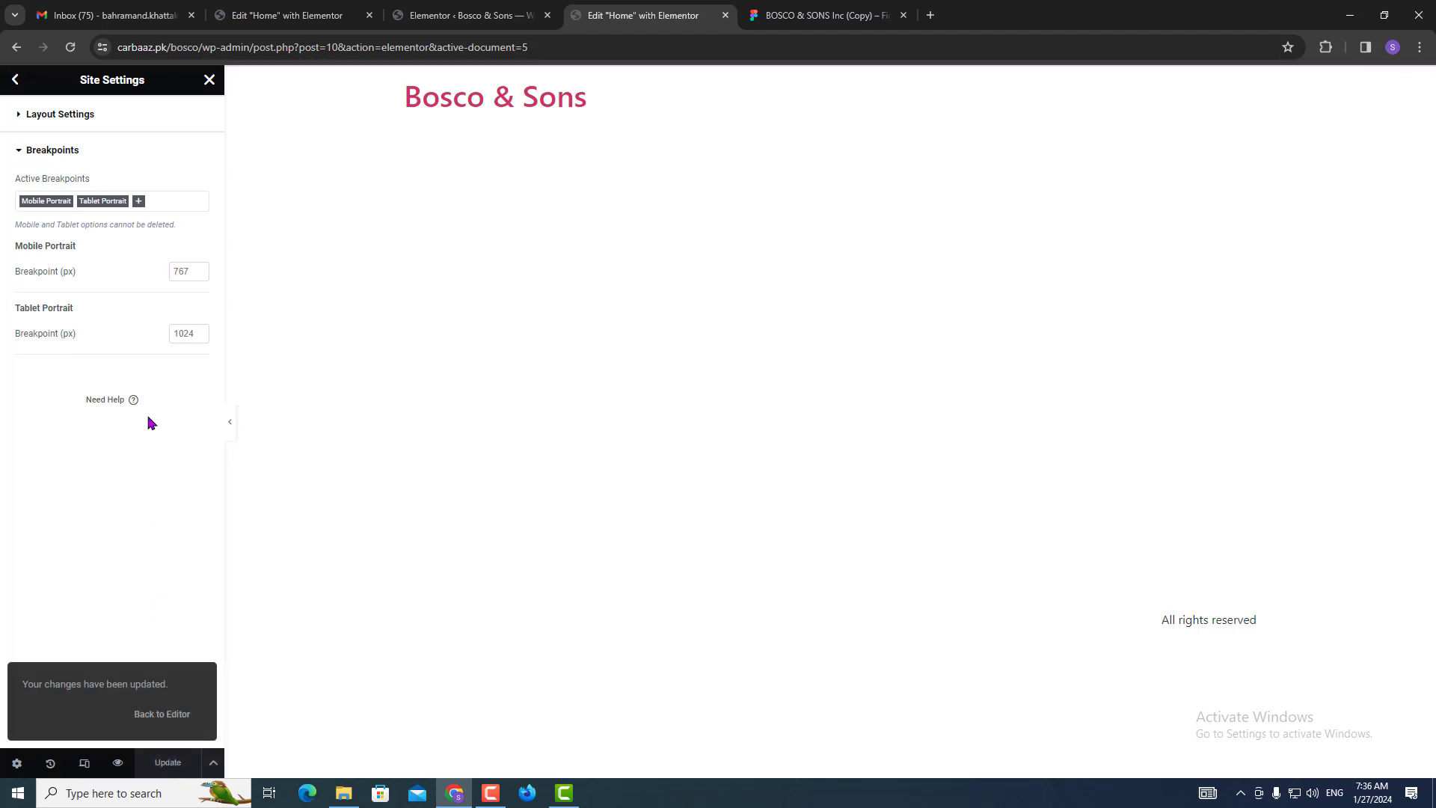
click(138, 202)
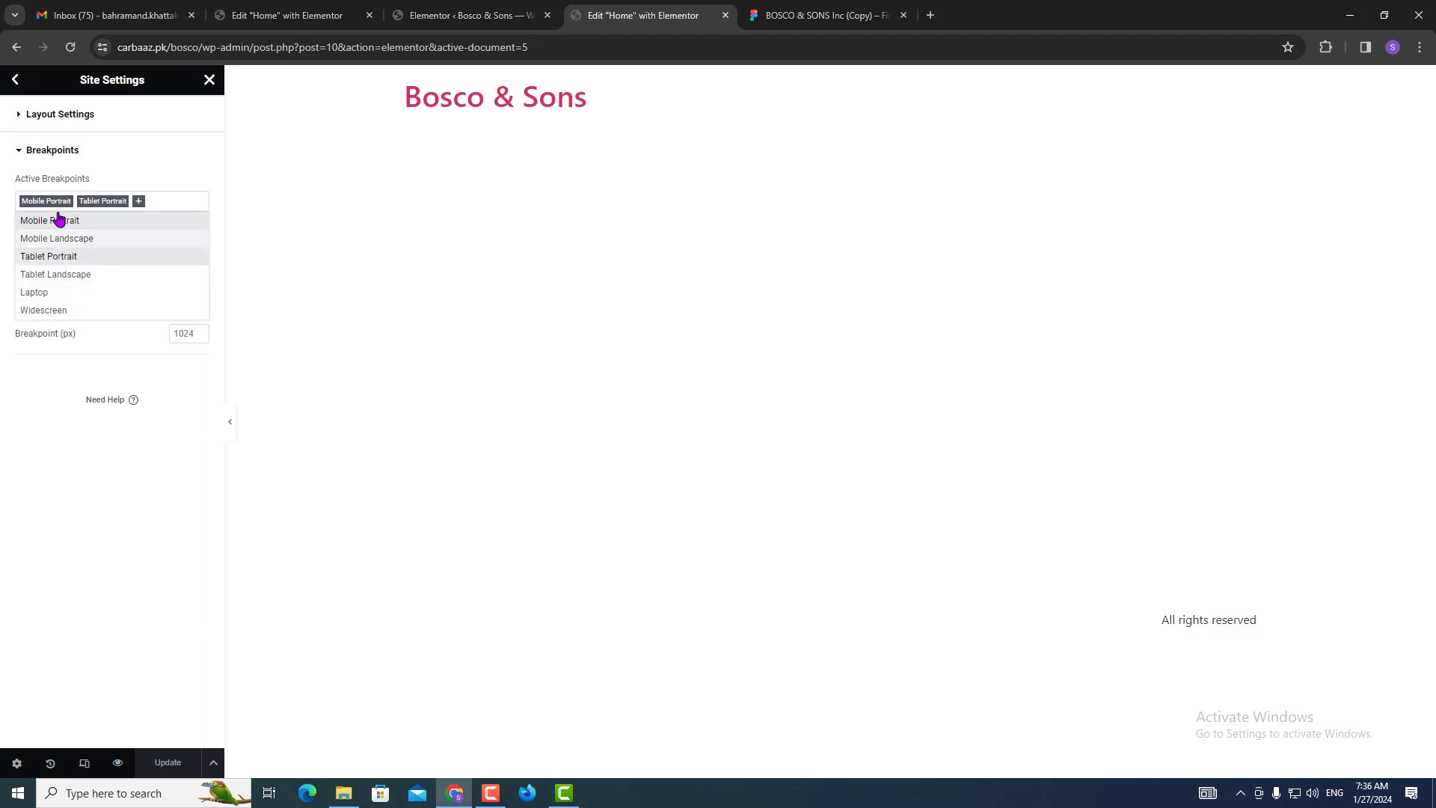
click(16, 86)
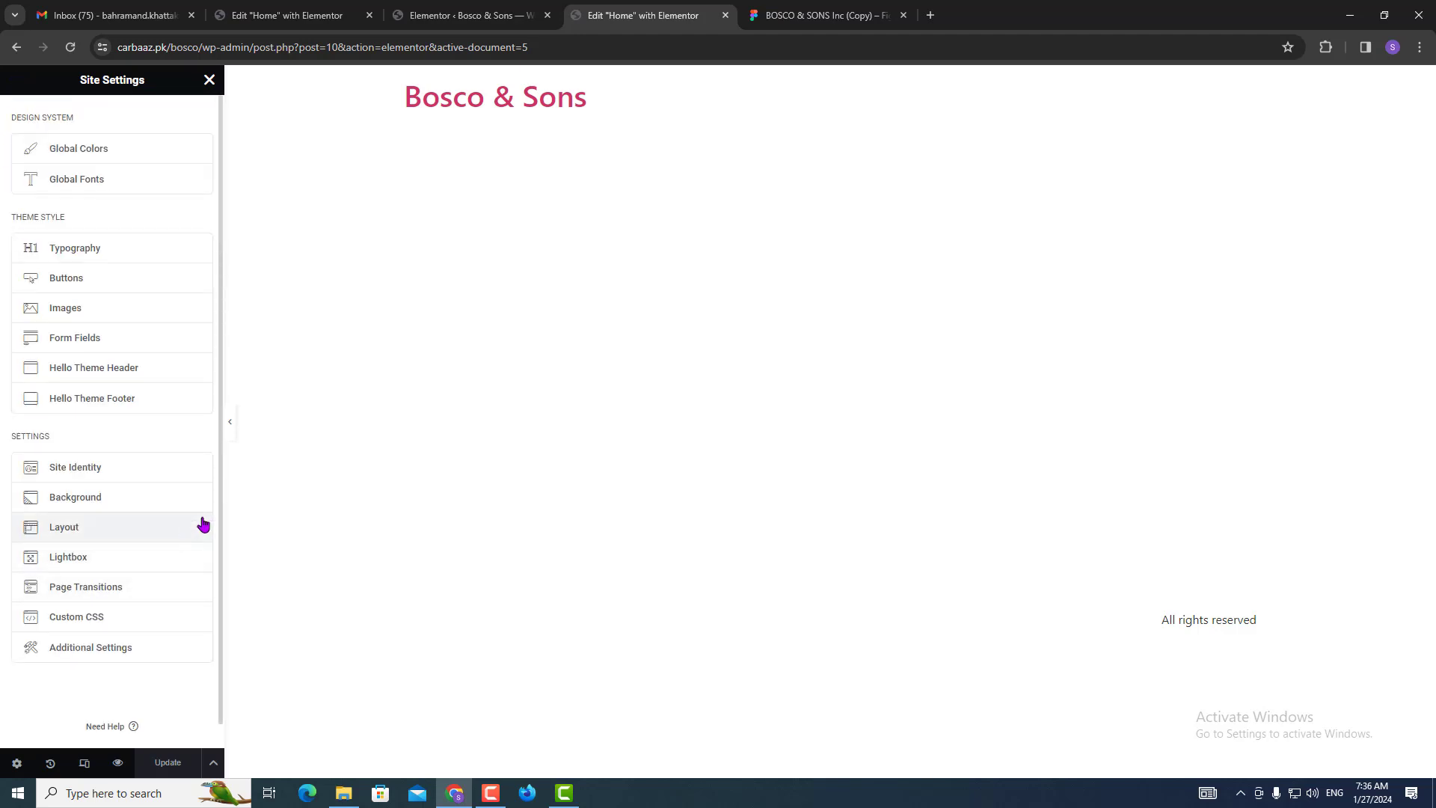
Set the button text colour to global Accent and the button background to global Primary.
click(51, 290)
click(843, 12)
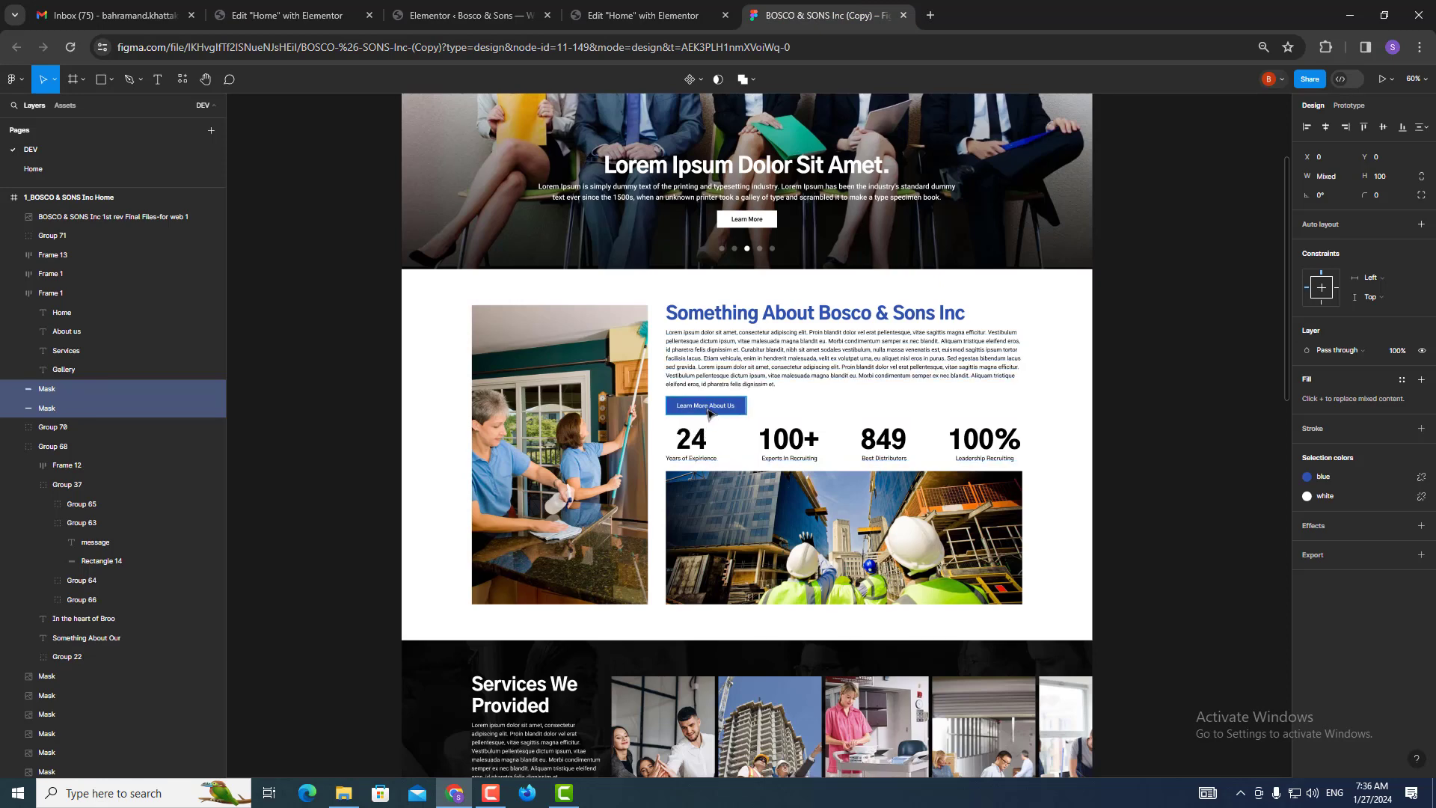
key(ctrl+shift+Tab)
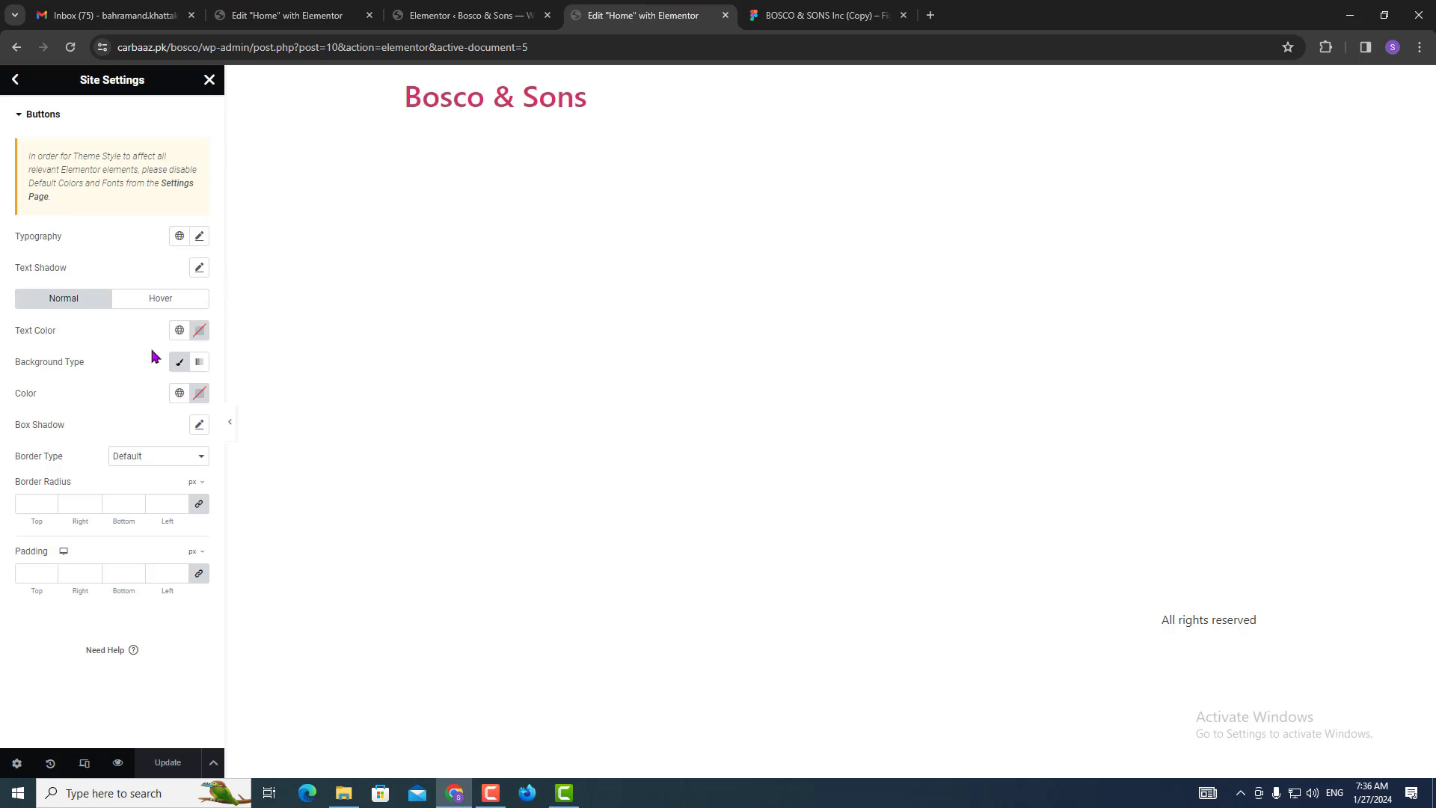
click(179, 333)
click(90, 489)
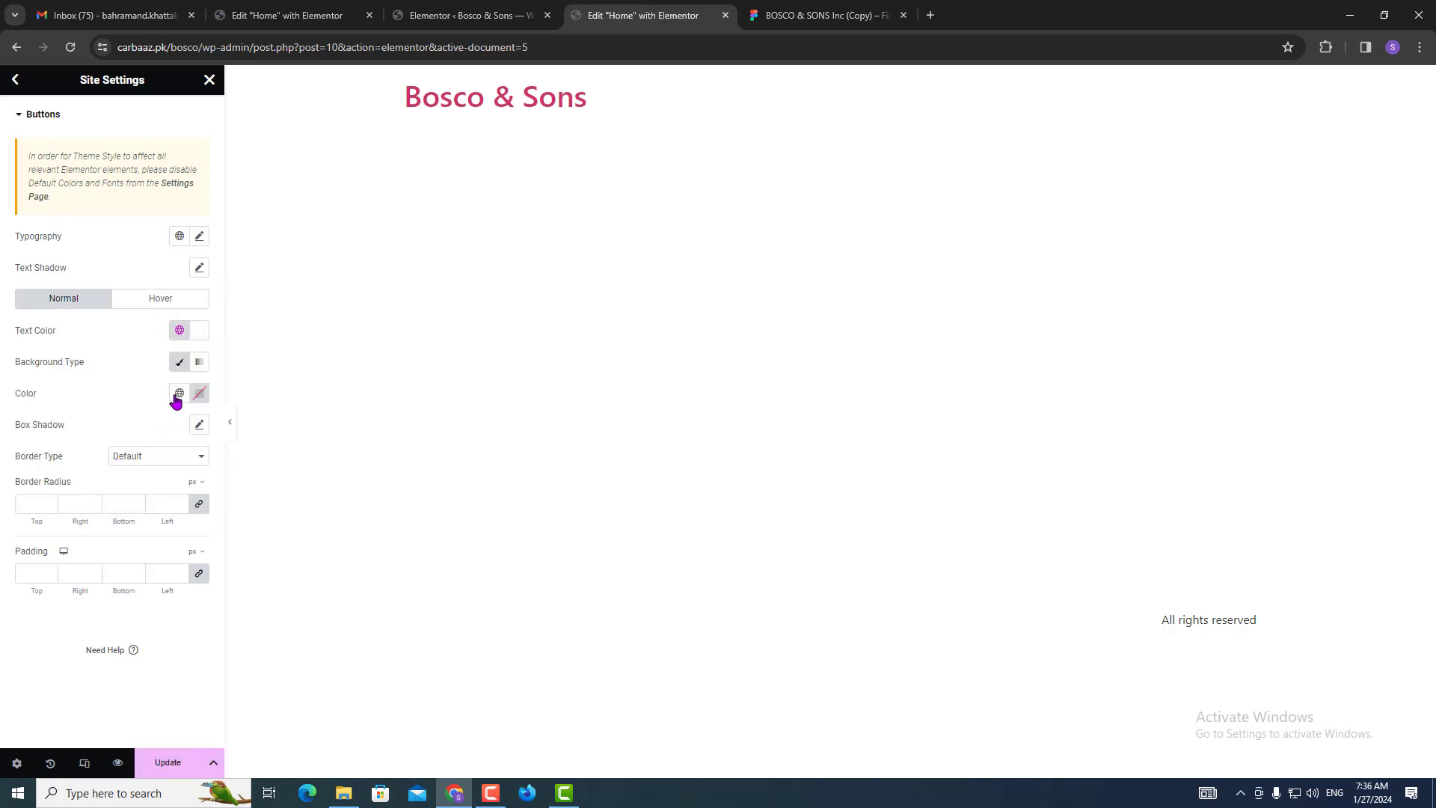
click(183, 364)
click(184, 363)
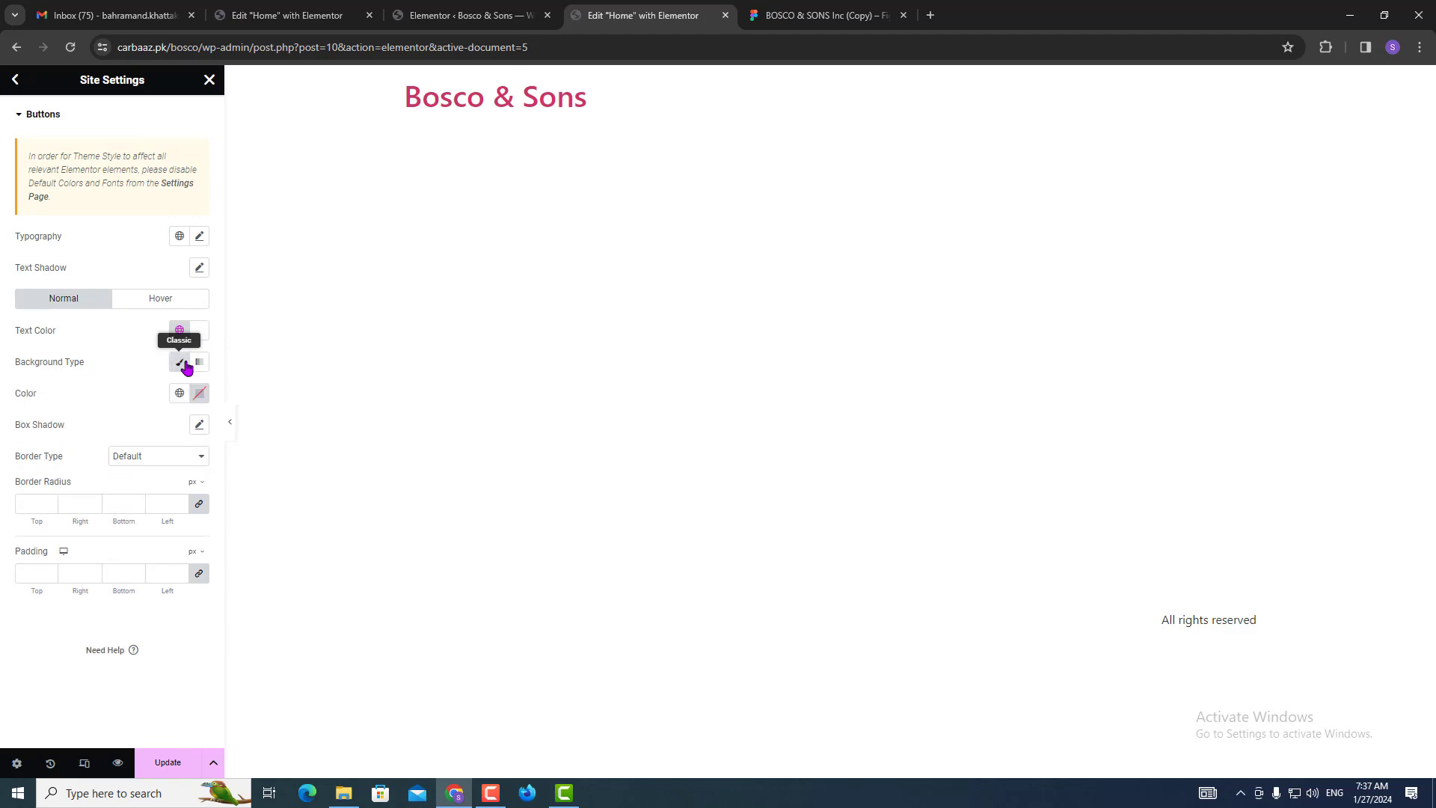
click(179, 393)
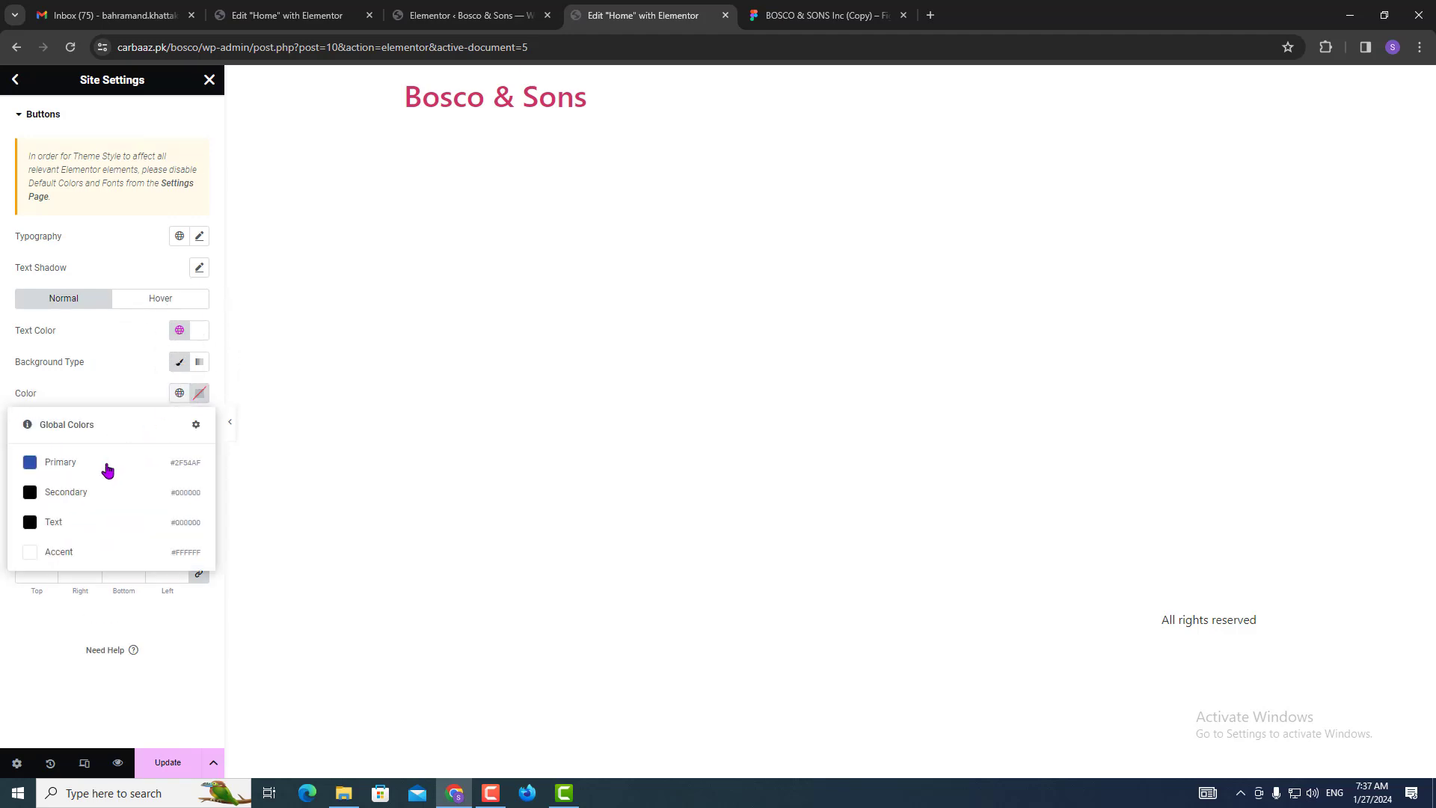
click(103, 472)
Check the Learn More About Us button in Figma and set button typography to the Primary global font.
click(793, 15)
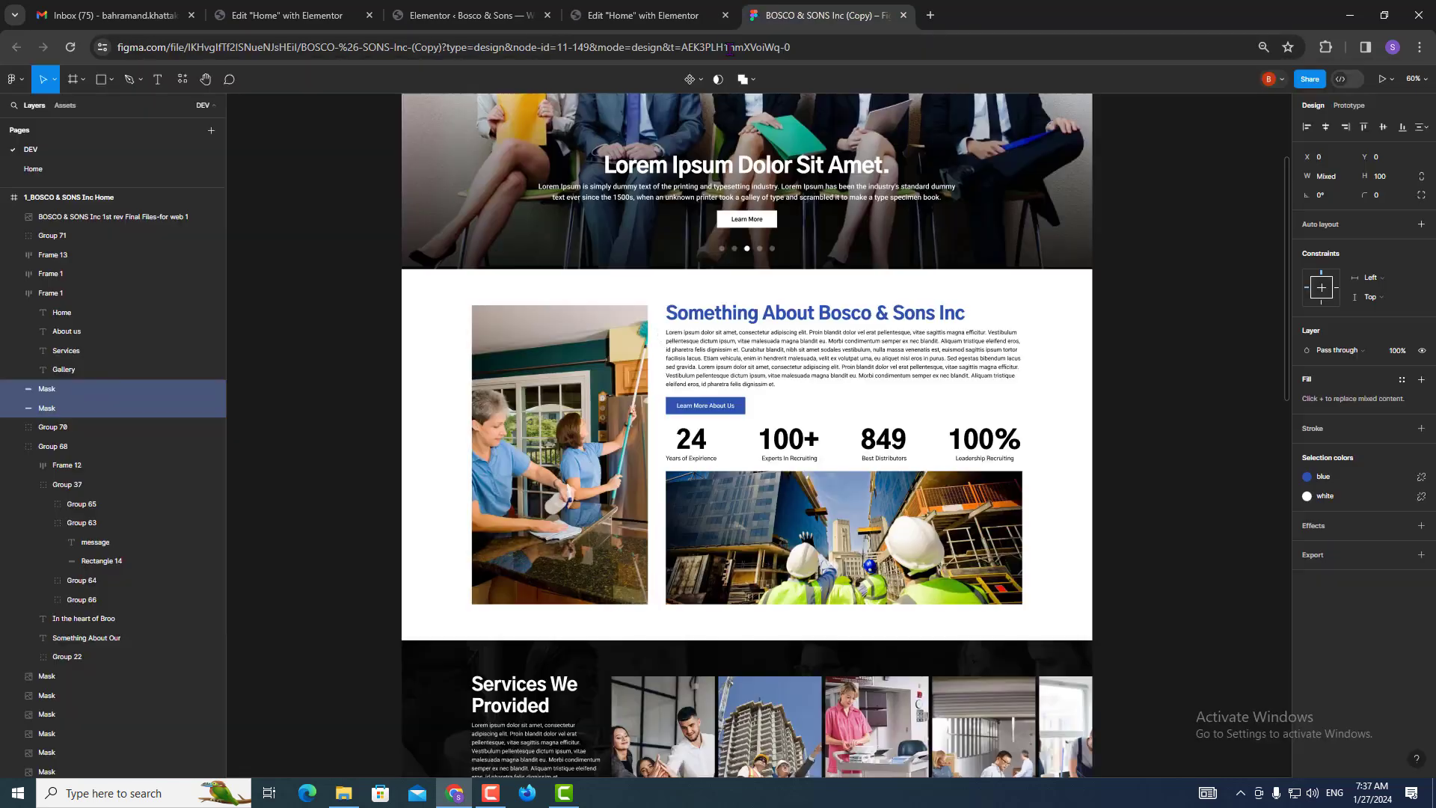
click(710, 408)
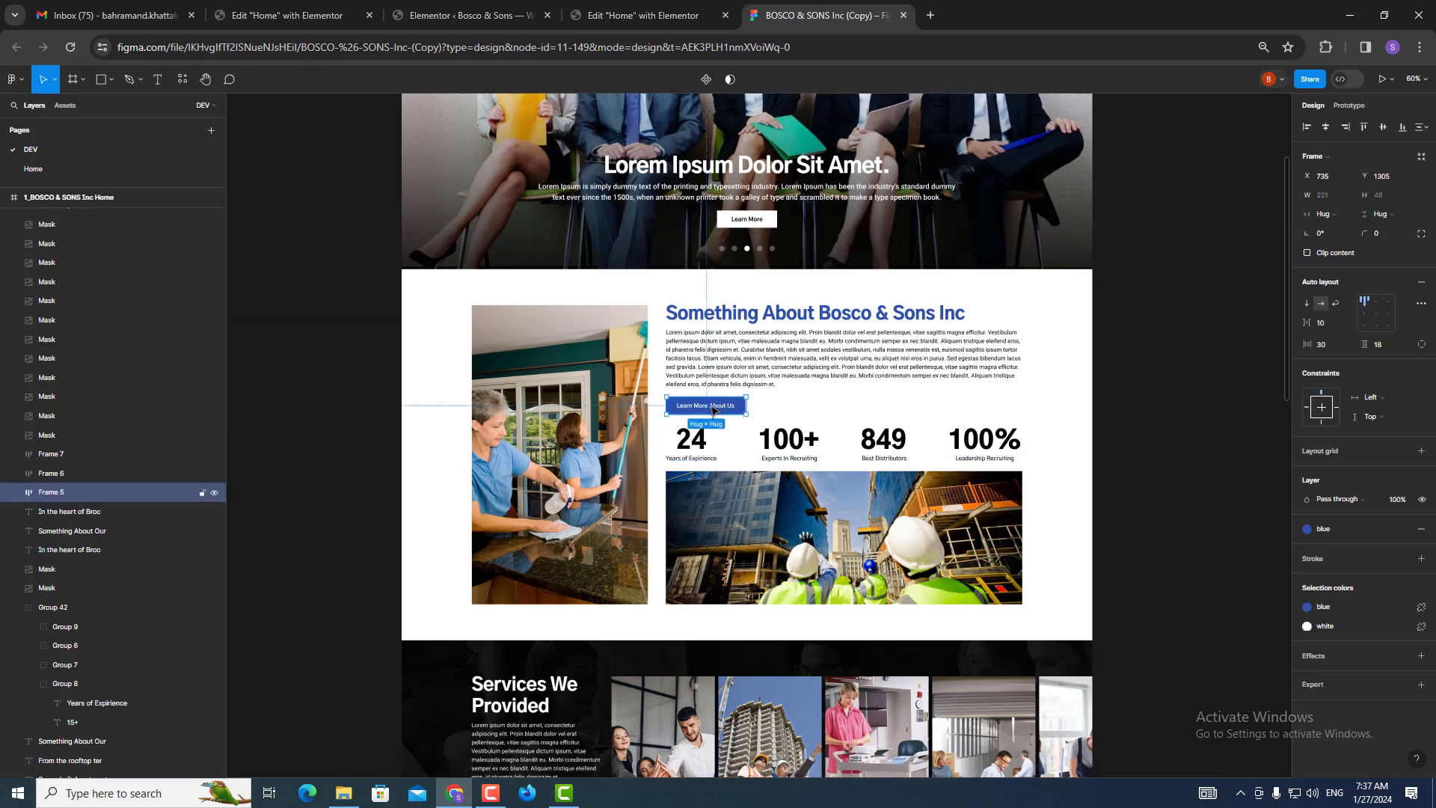
click(1327, 81)
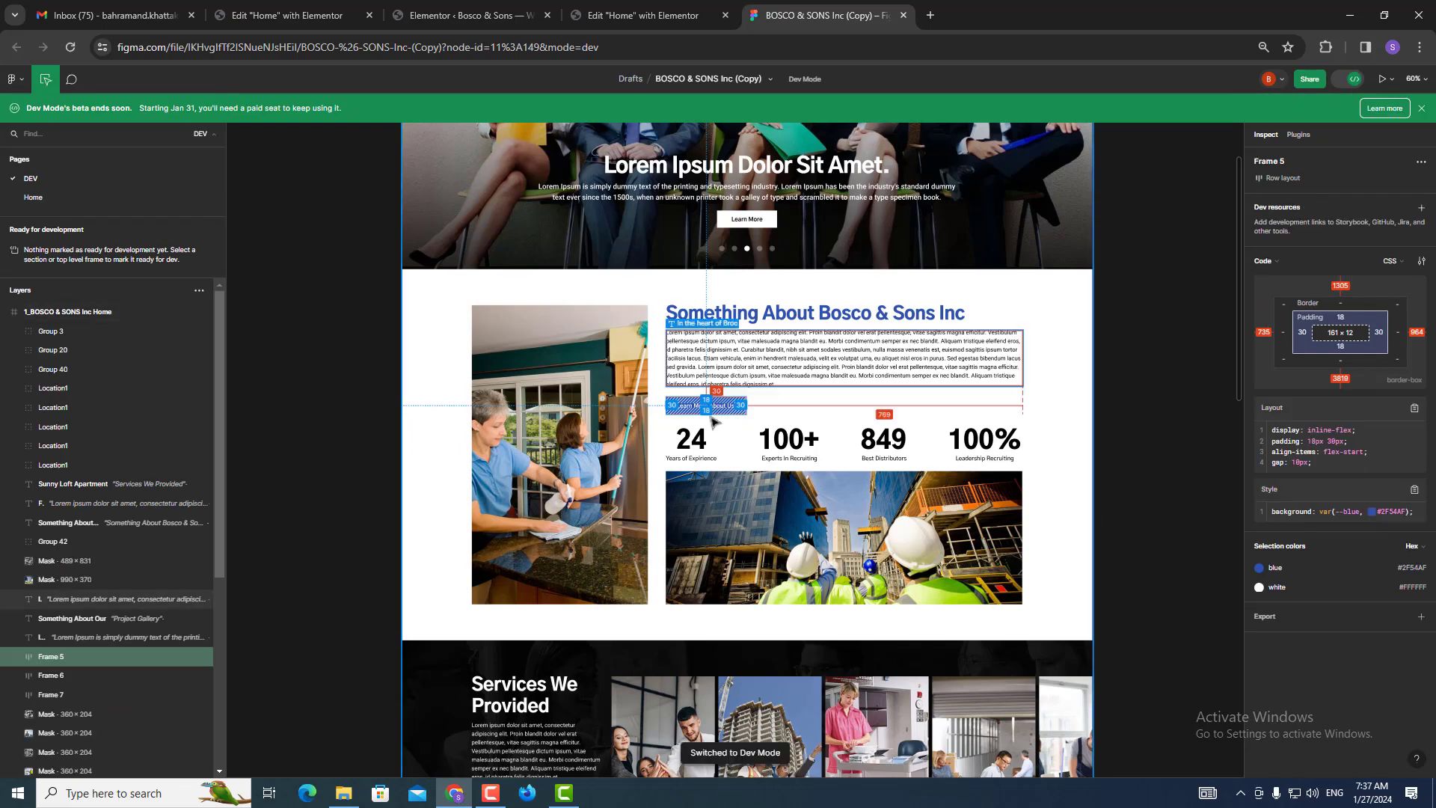
click(724, 408)
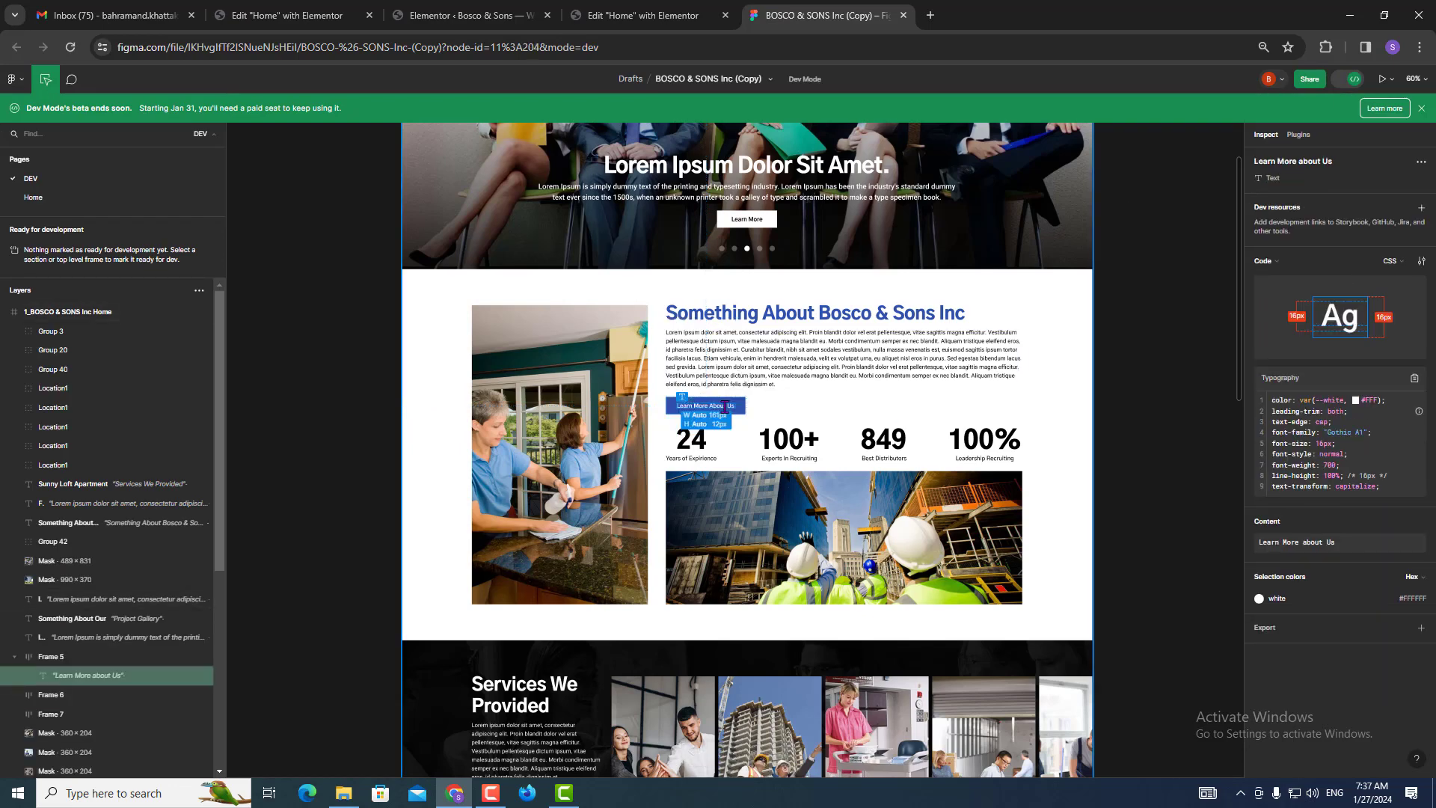
click(643, 15)
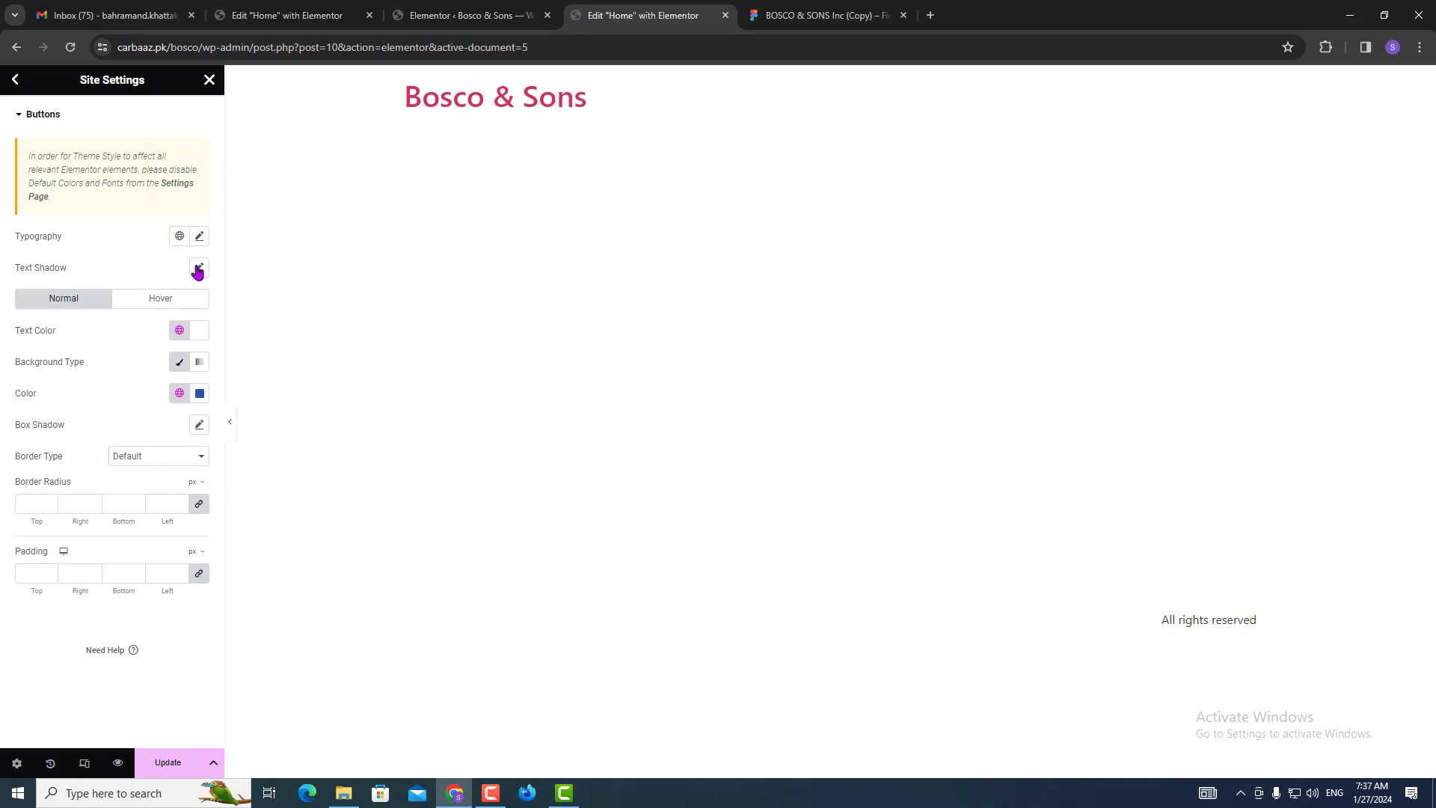
click(201, 237)
click(199, 237)
click(179, 237)
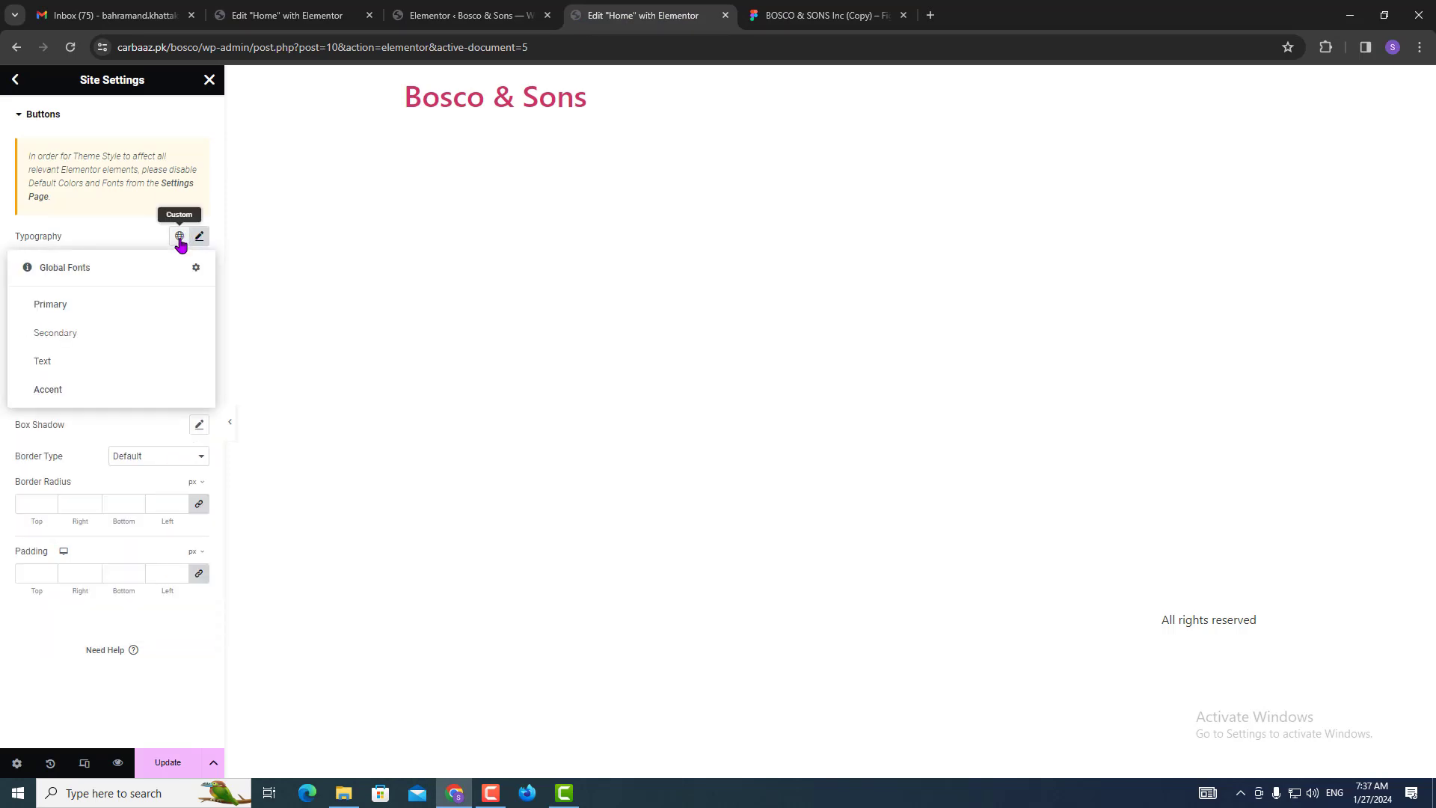
click(62, 306)
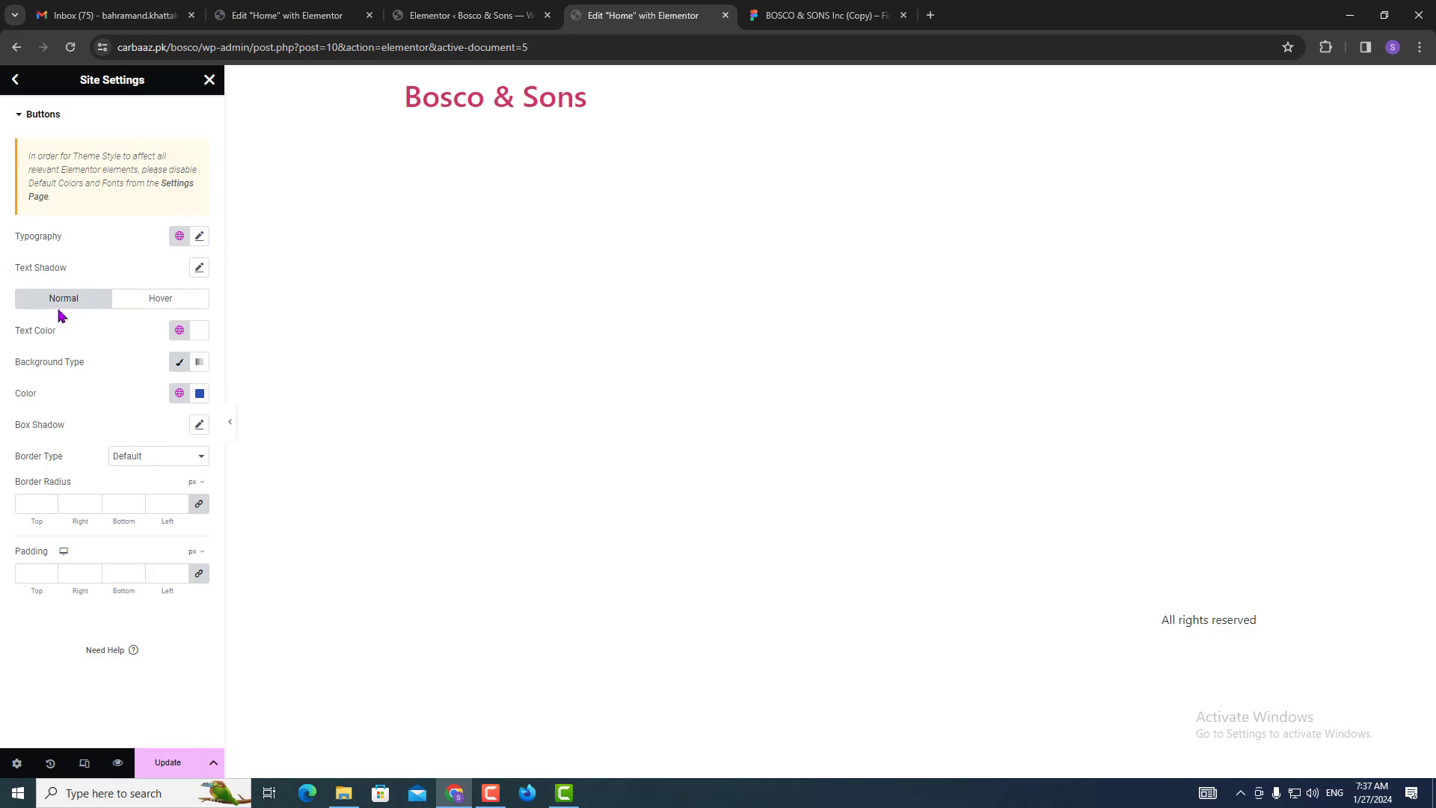
Compare against the Figma design and unlink the four button border radius values.
click(808, 15)
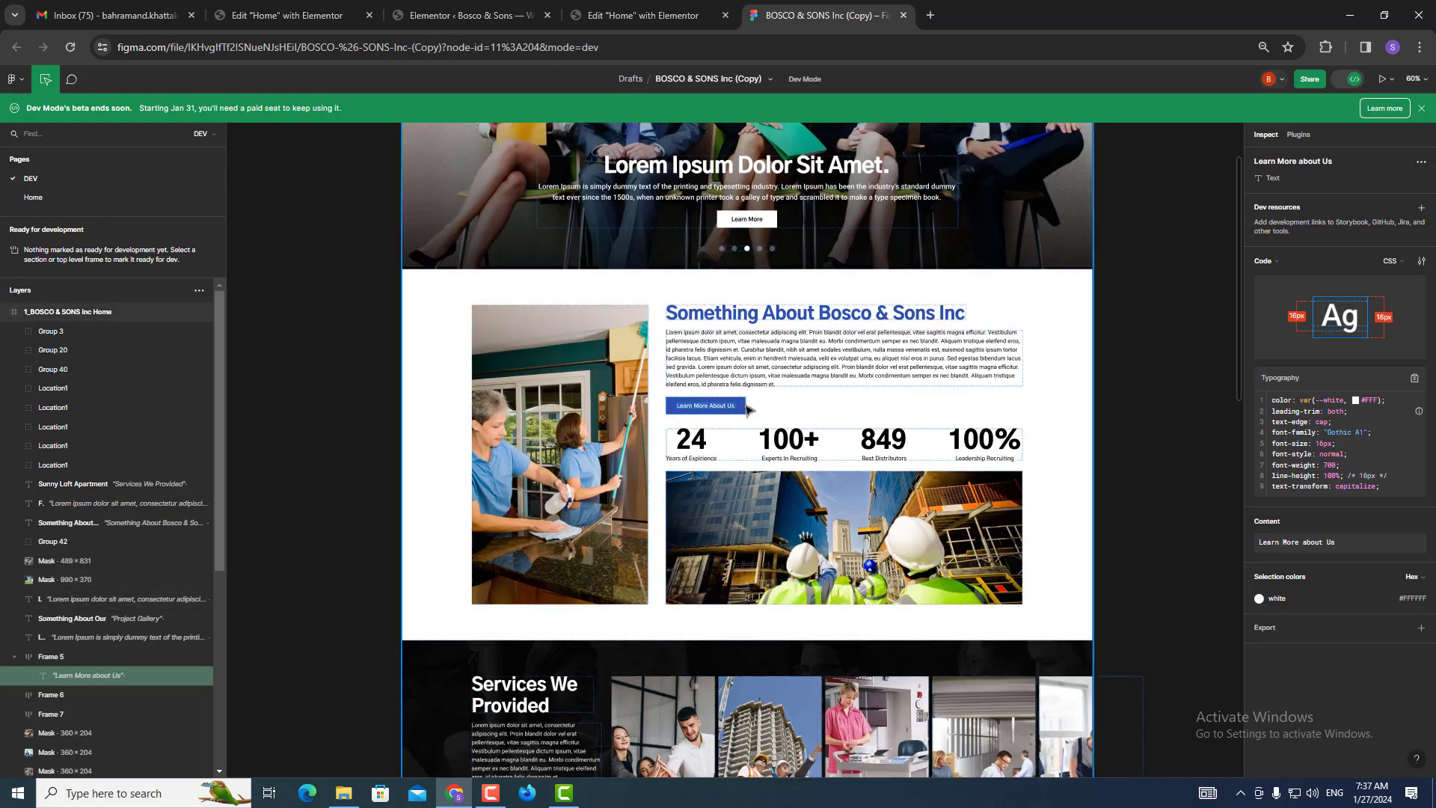
scroll(744, 402, up, 3)
scroll(745, 400, up, 5)
scroll(746, 401, down, 2)
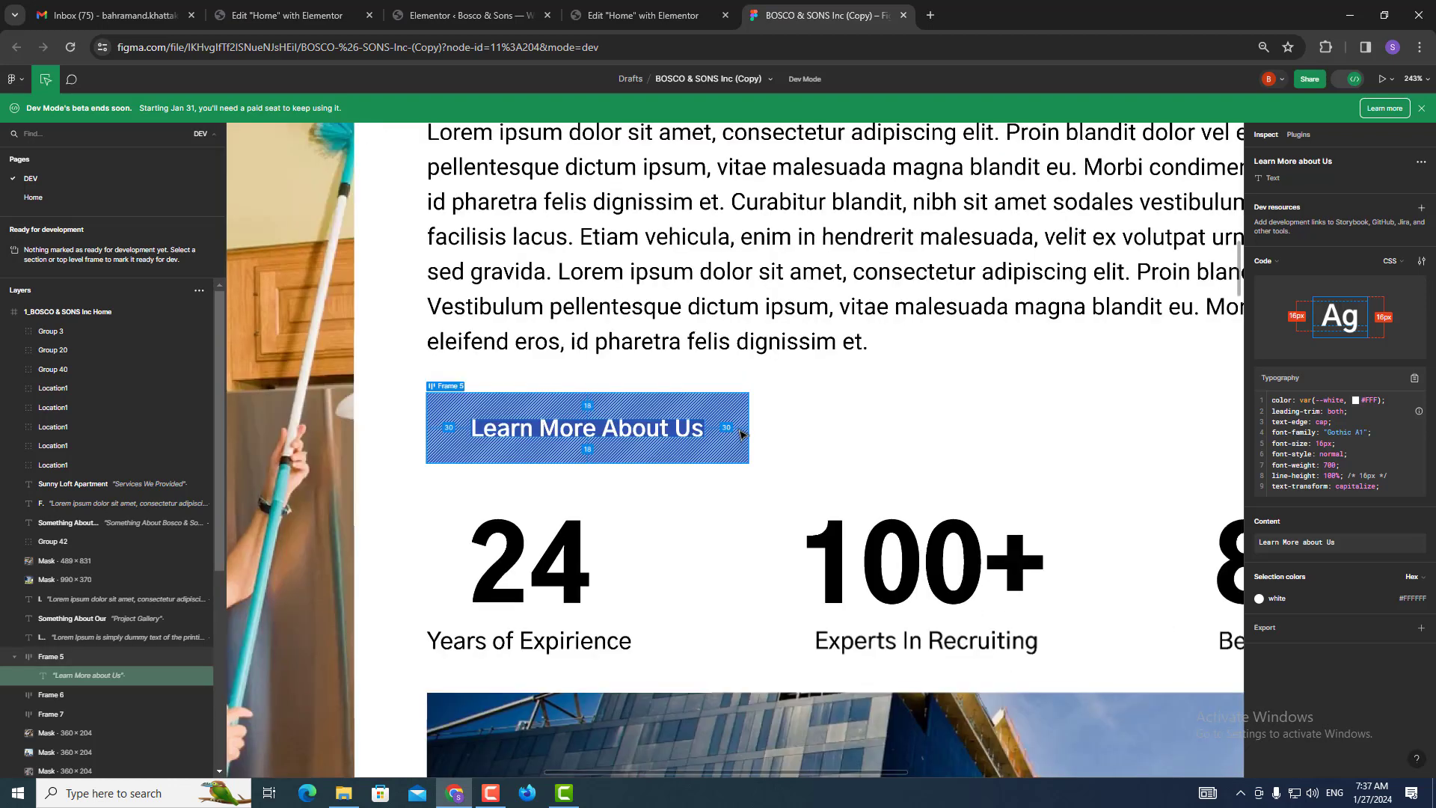
click(568, 10)
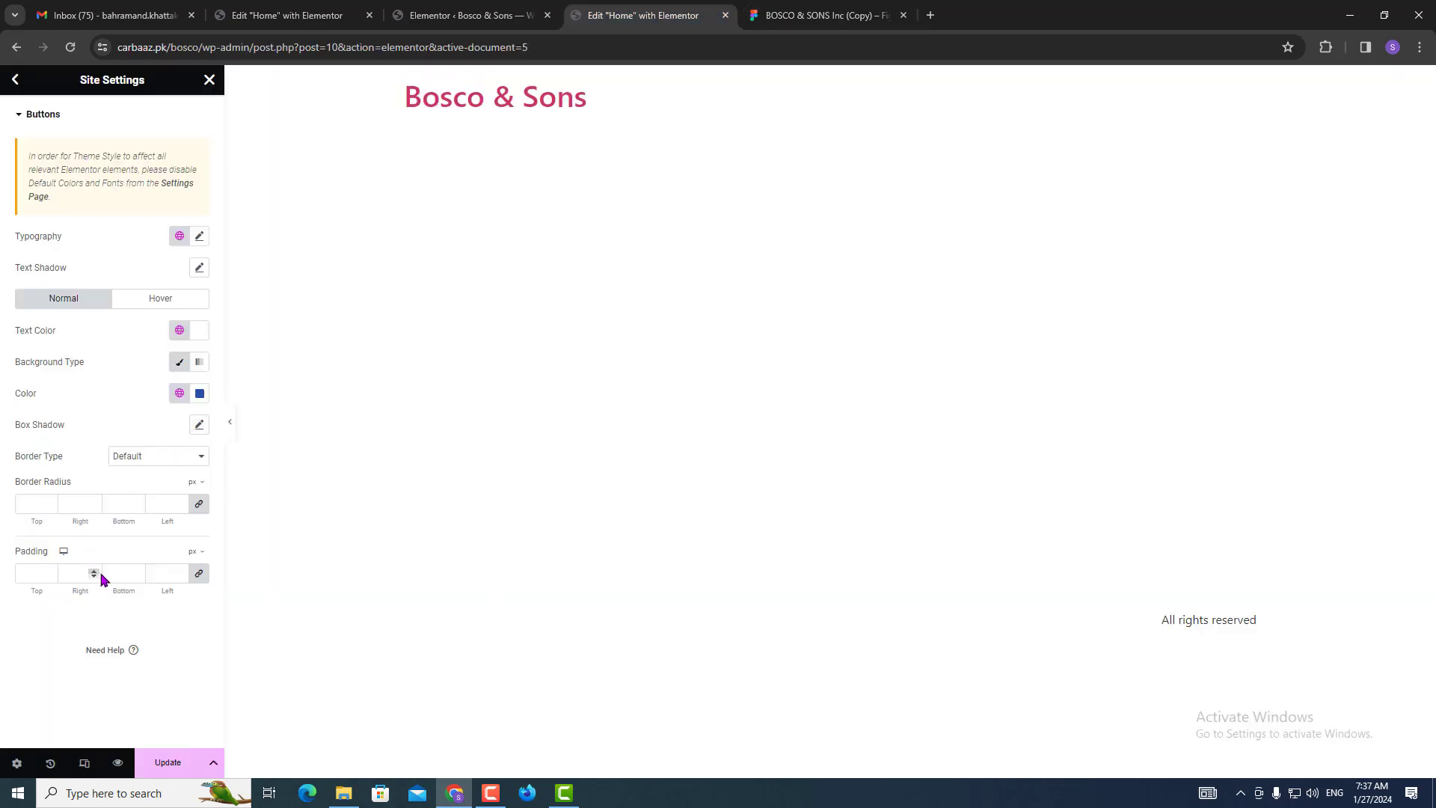
click(199, 506)
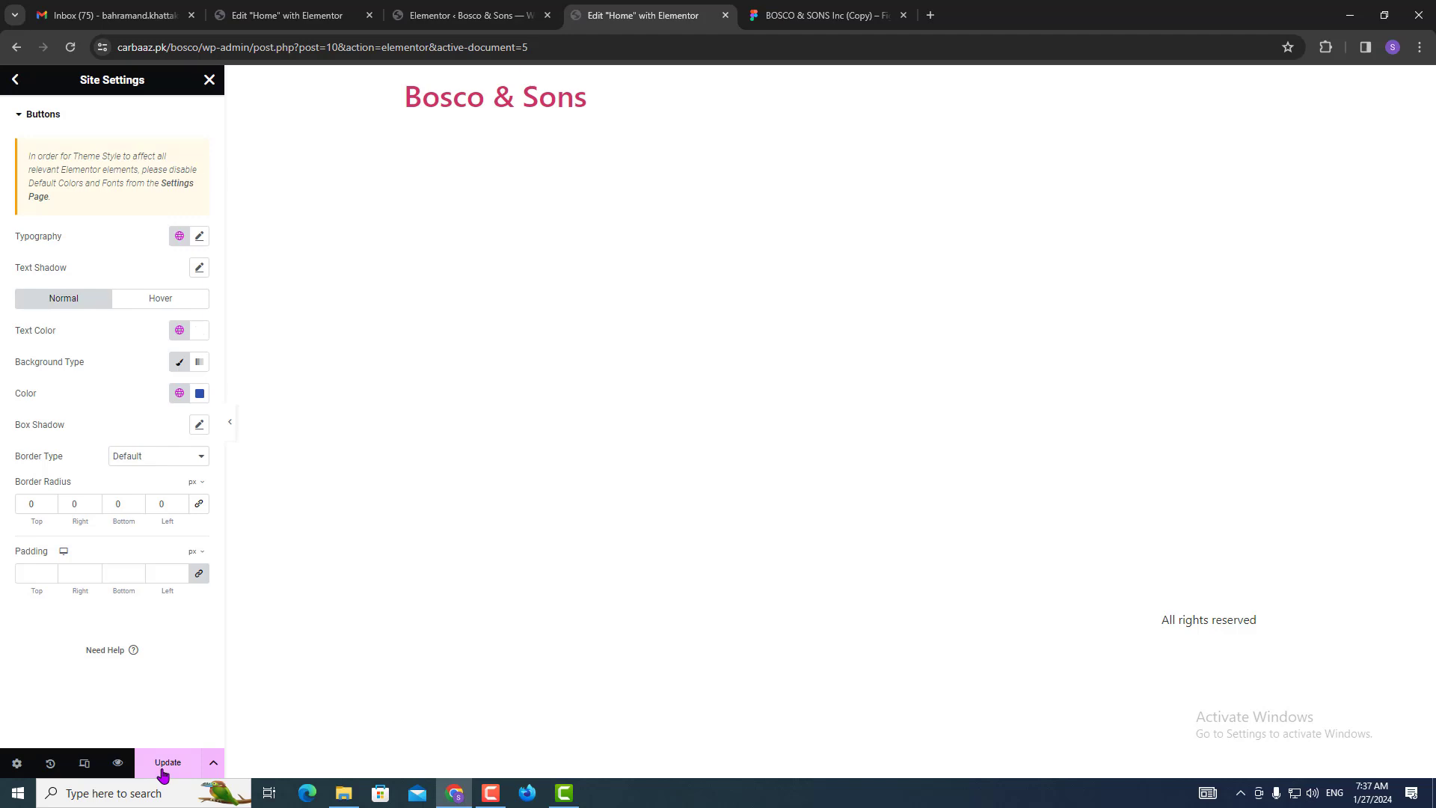
Save the button style, set button typography to Gothic A1 600, and return to the Site Settings list.
click(163, 774)
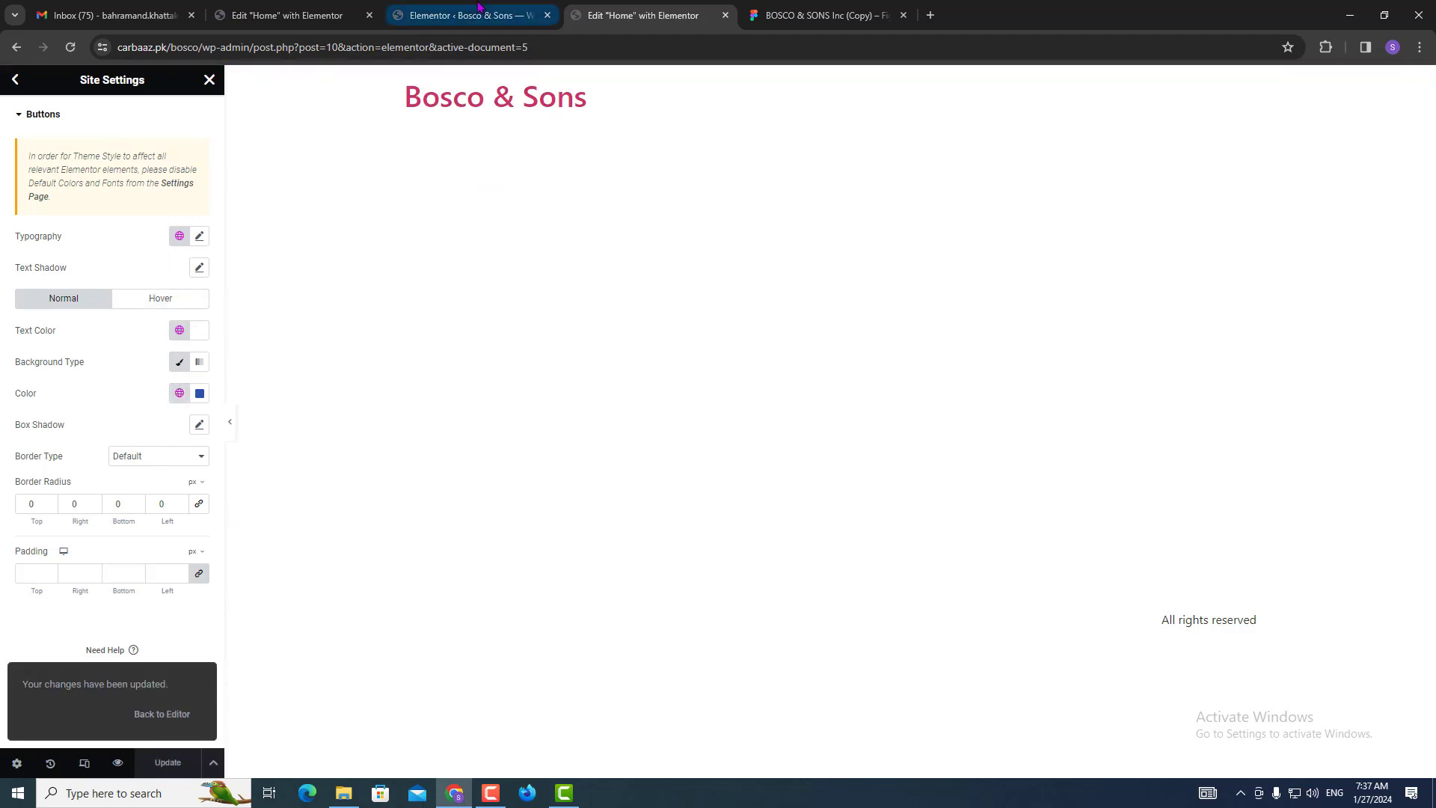
click(200, 236)
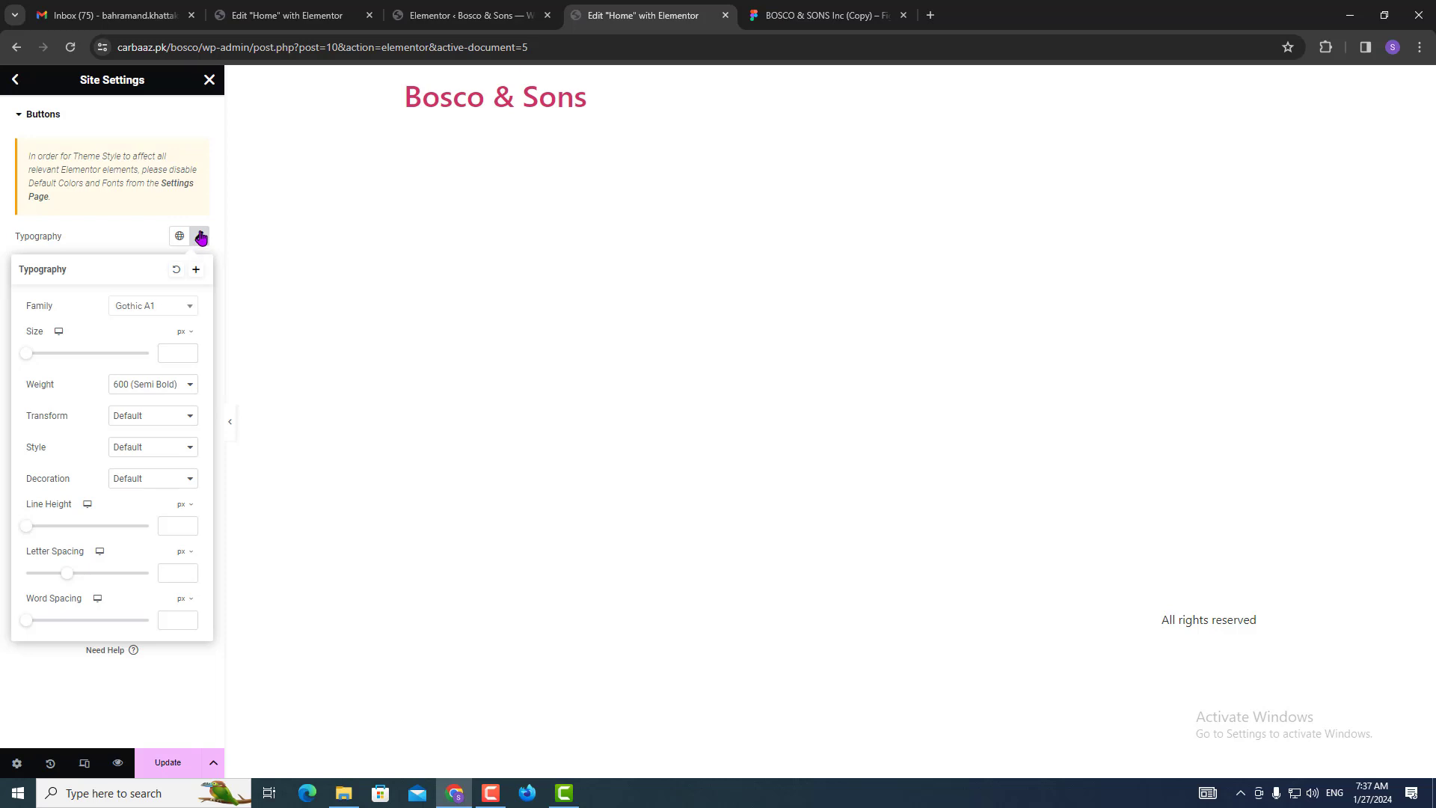
click(16, 83)
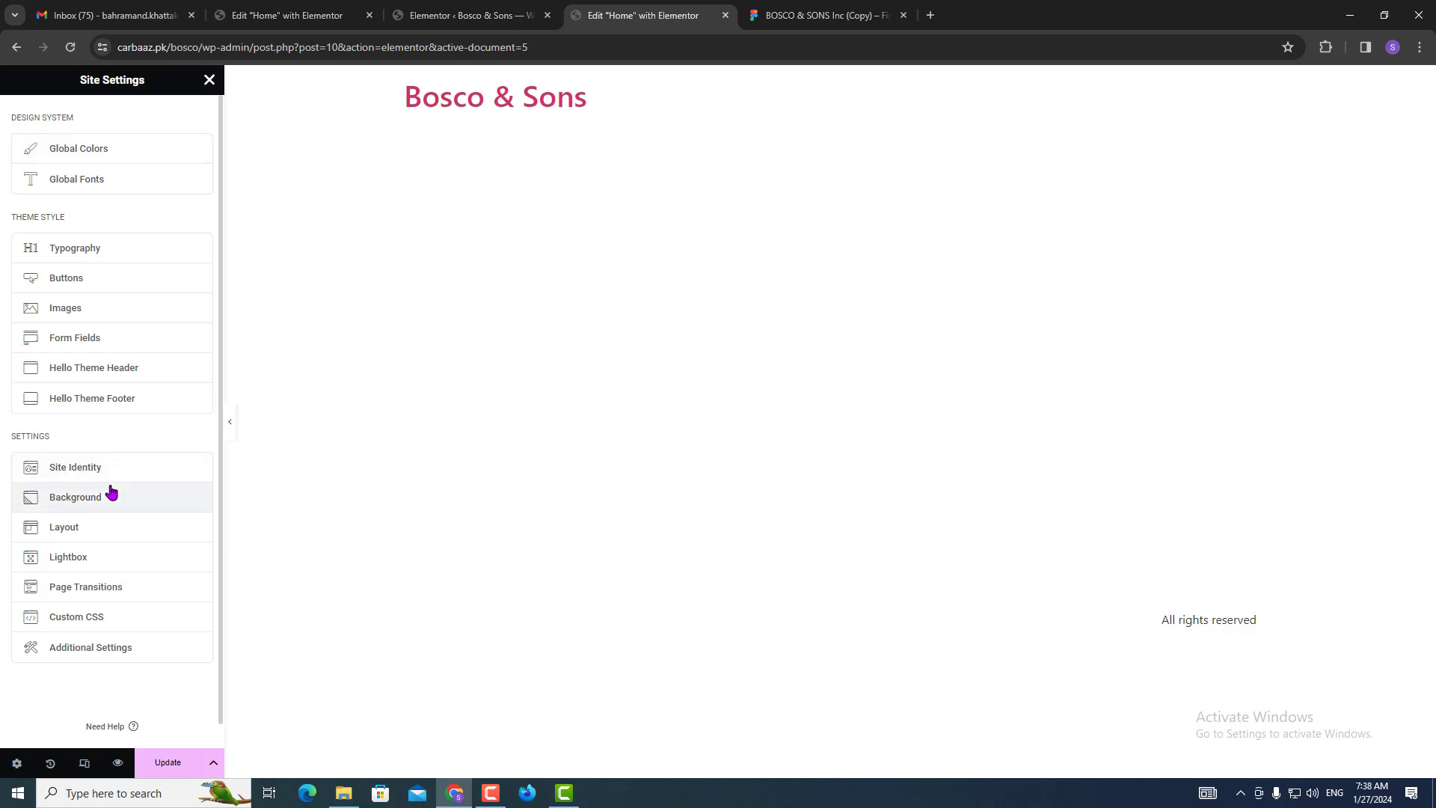
Close Site Settings, save the changes, and go to Elementor's Experiments and Features page.
click(209, 80)
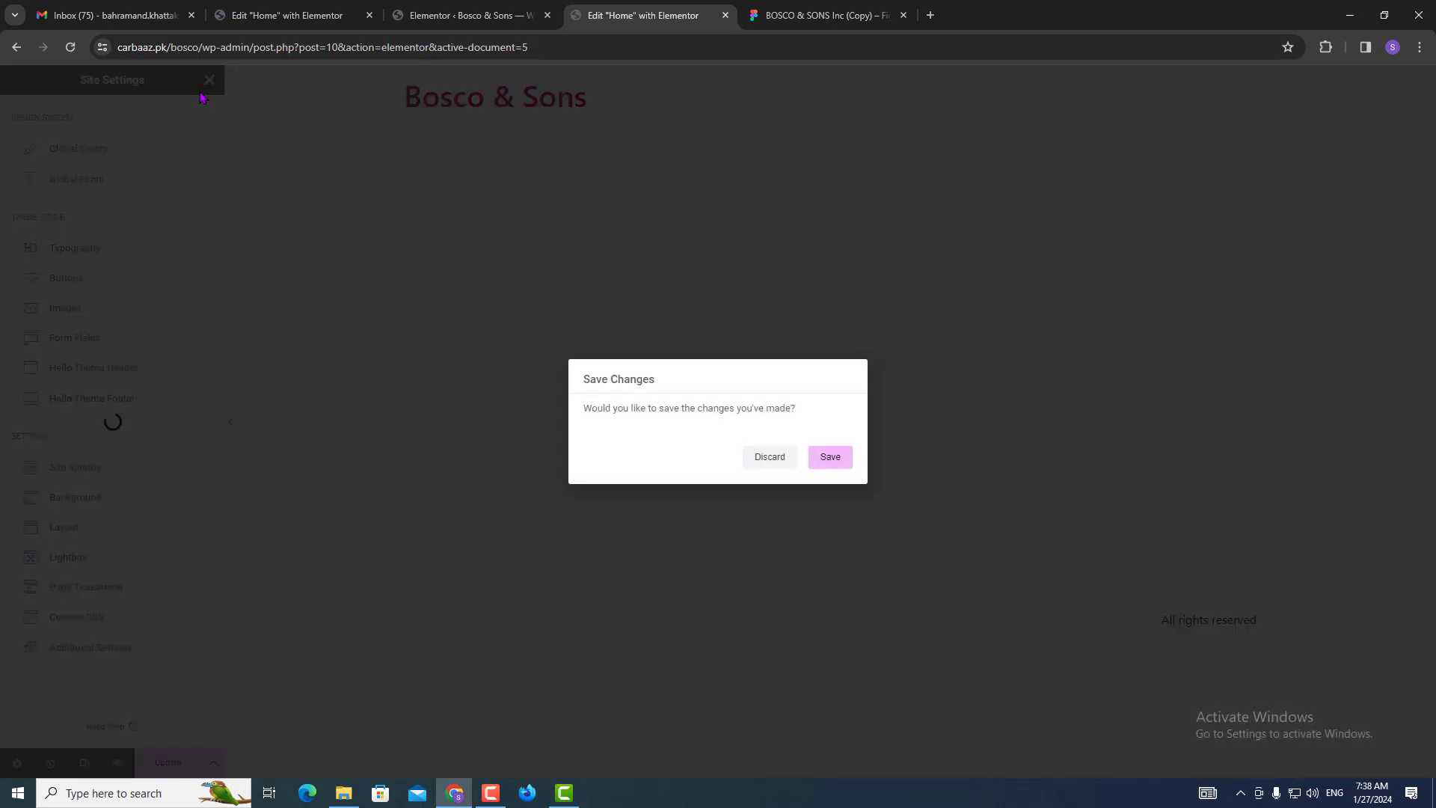
click(828, 459)
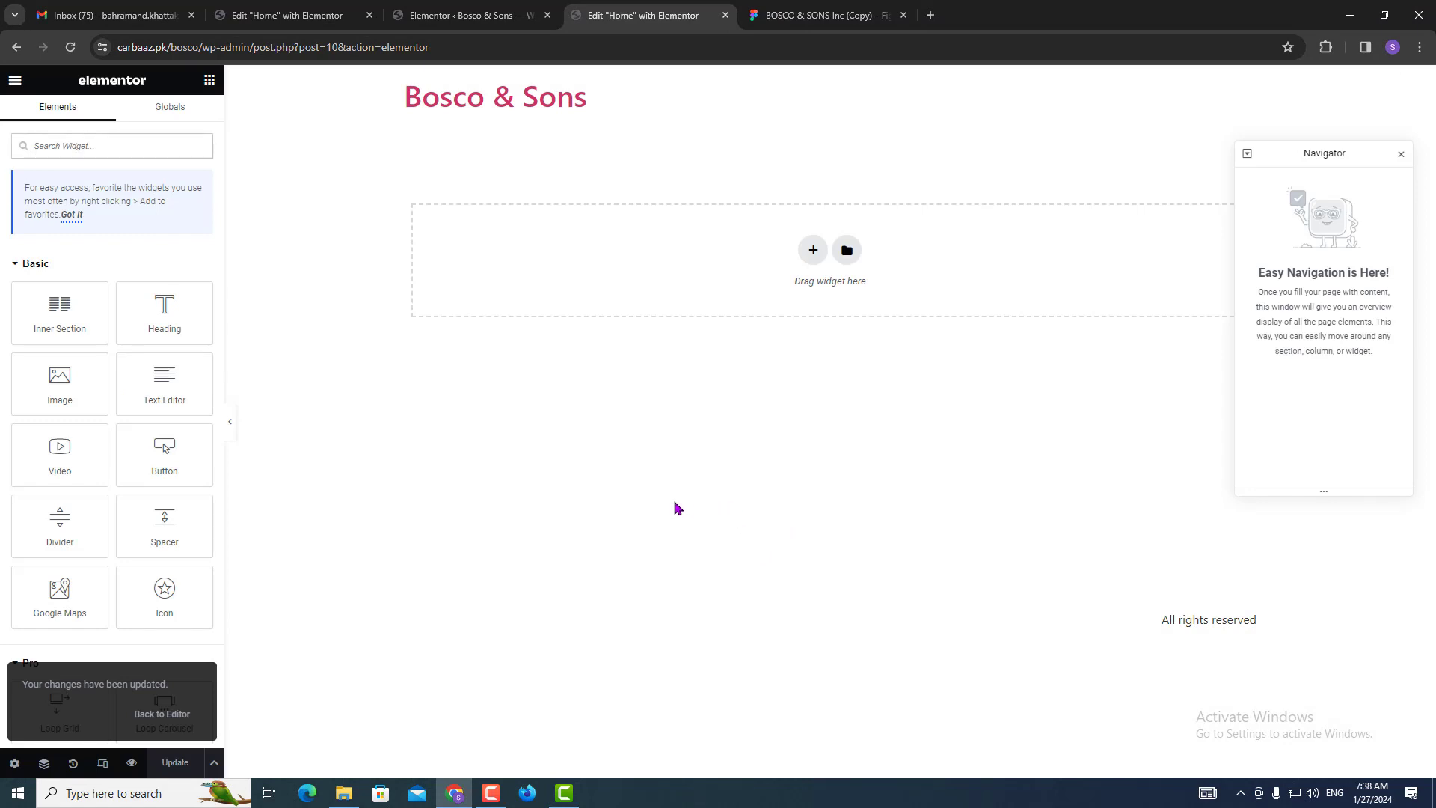
click(479, 15)
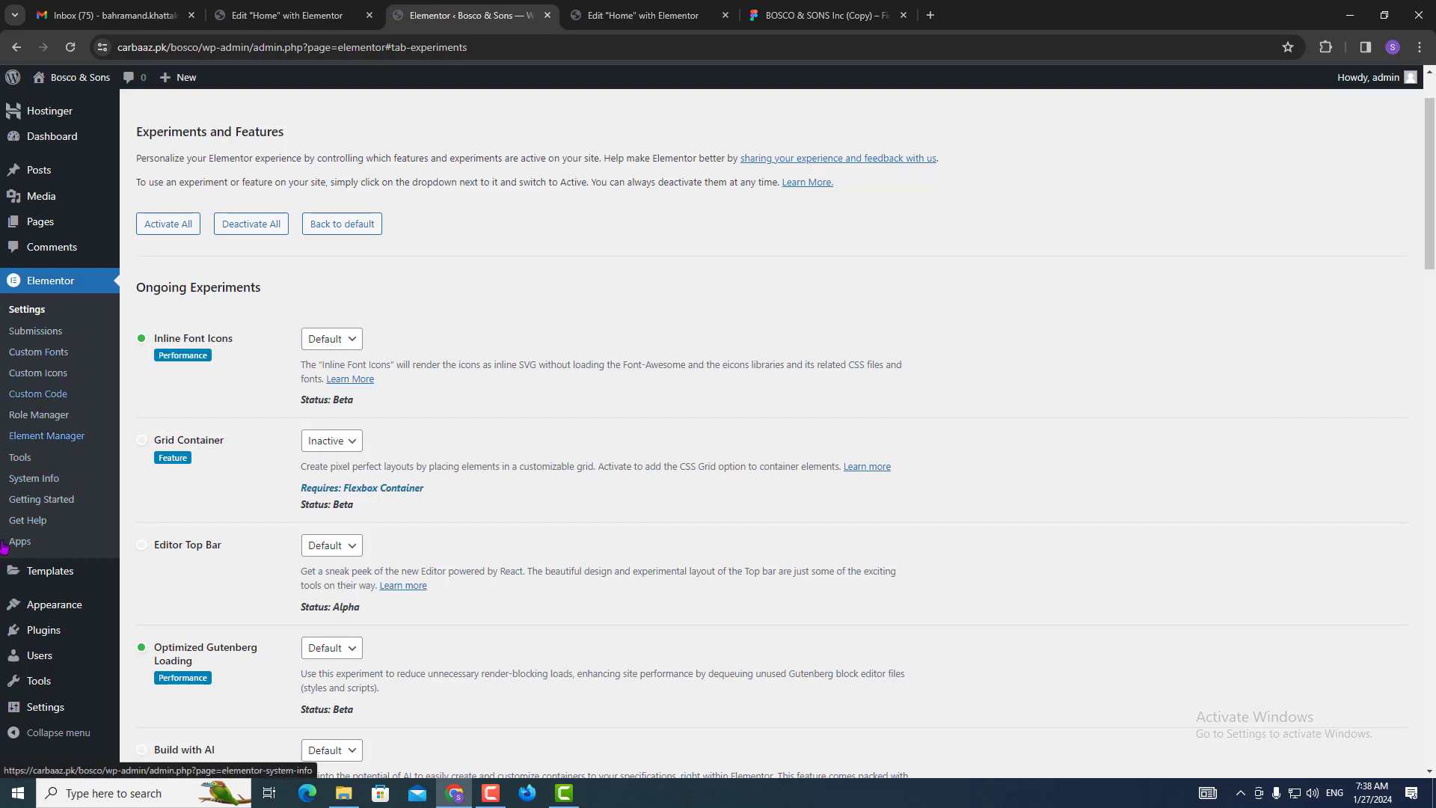
Open Templates > Theme Builder and reload the editor so Header, Footer and Single Post appear.
mouse_move(81, 576)
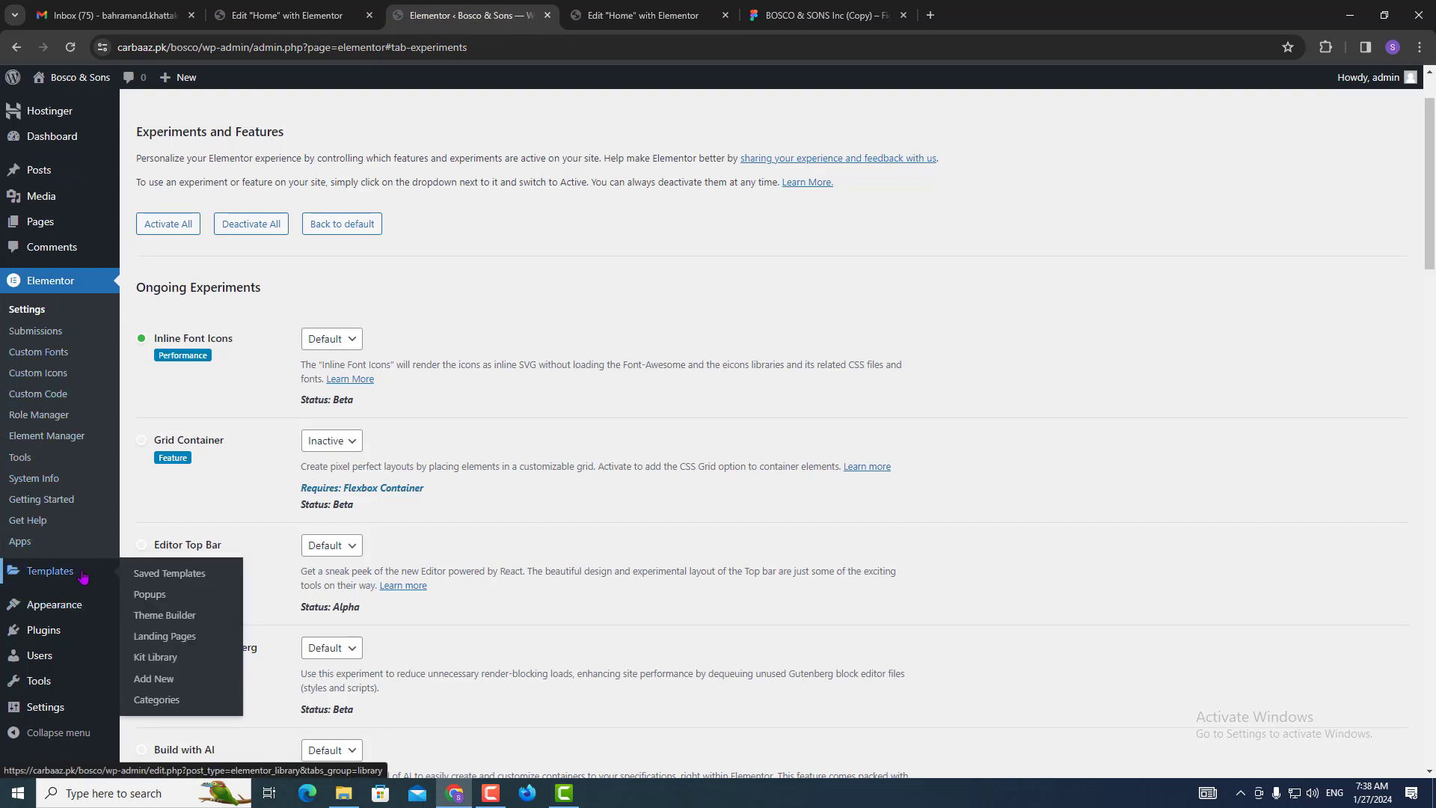
click(152, 620)
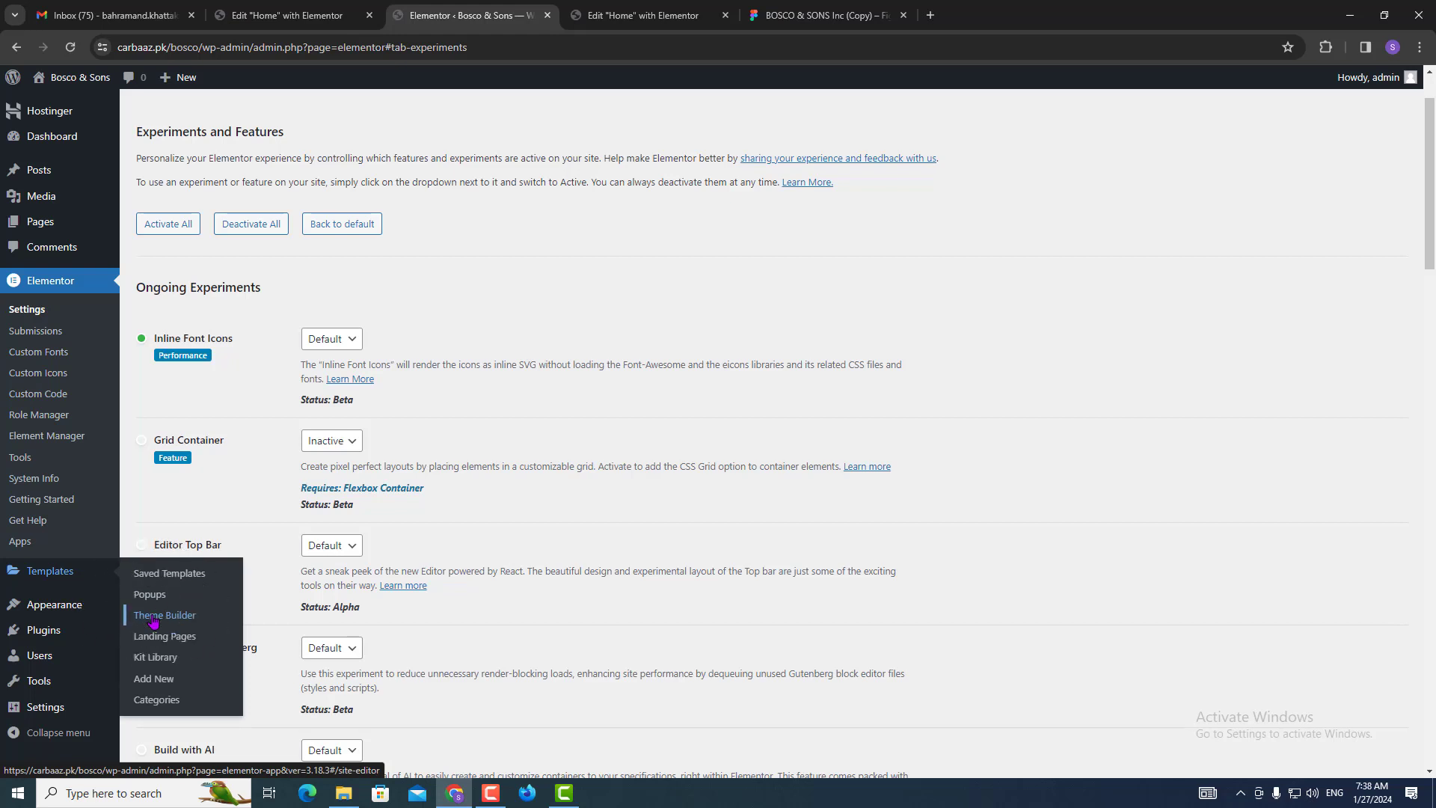
click(623, 7)
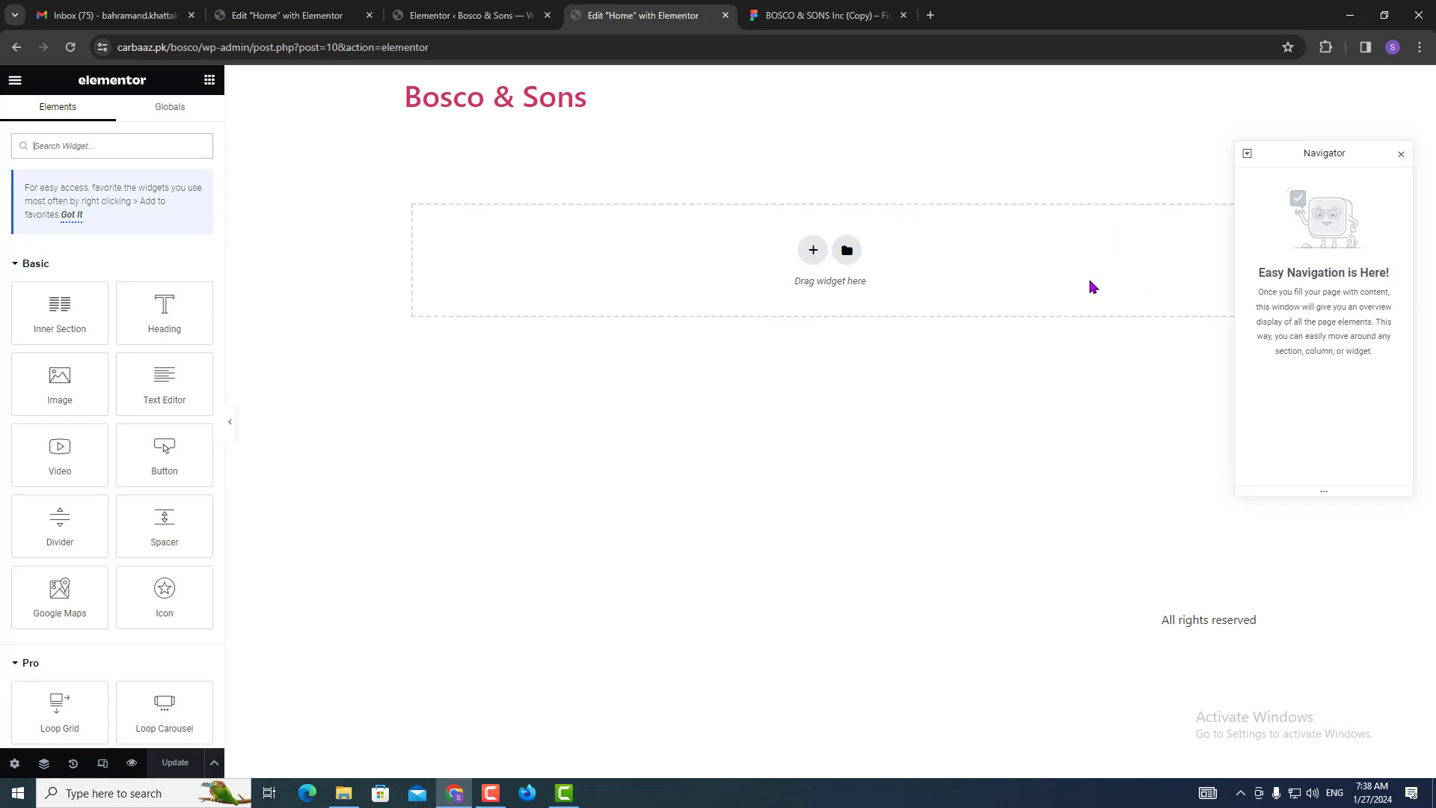
key(F5)
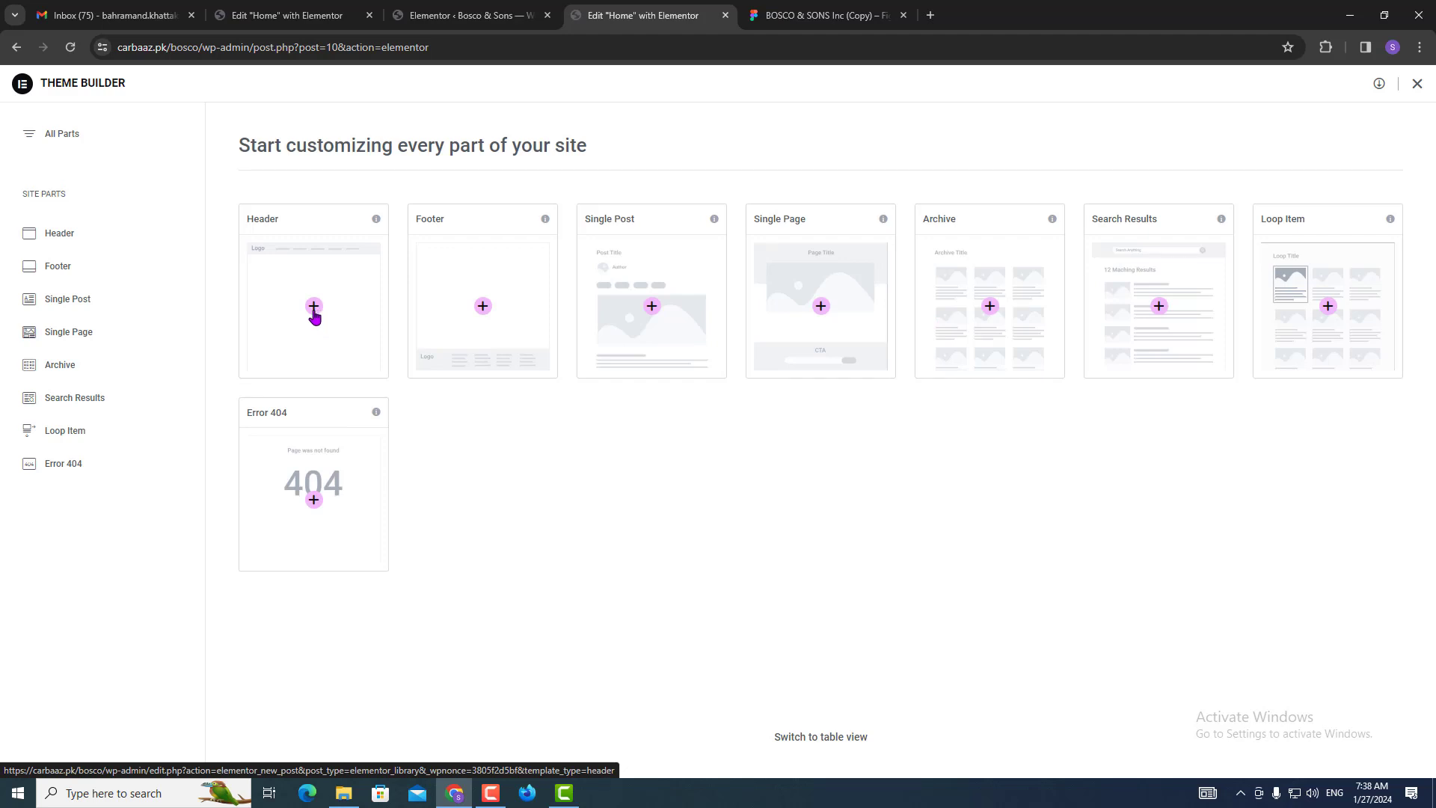
Zoom around the Figma header to review the Home, About Us, Services, Gallery nav, then return to WordPress.
click(496, 7)
click(790, 6)
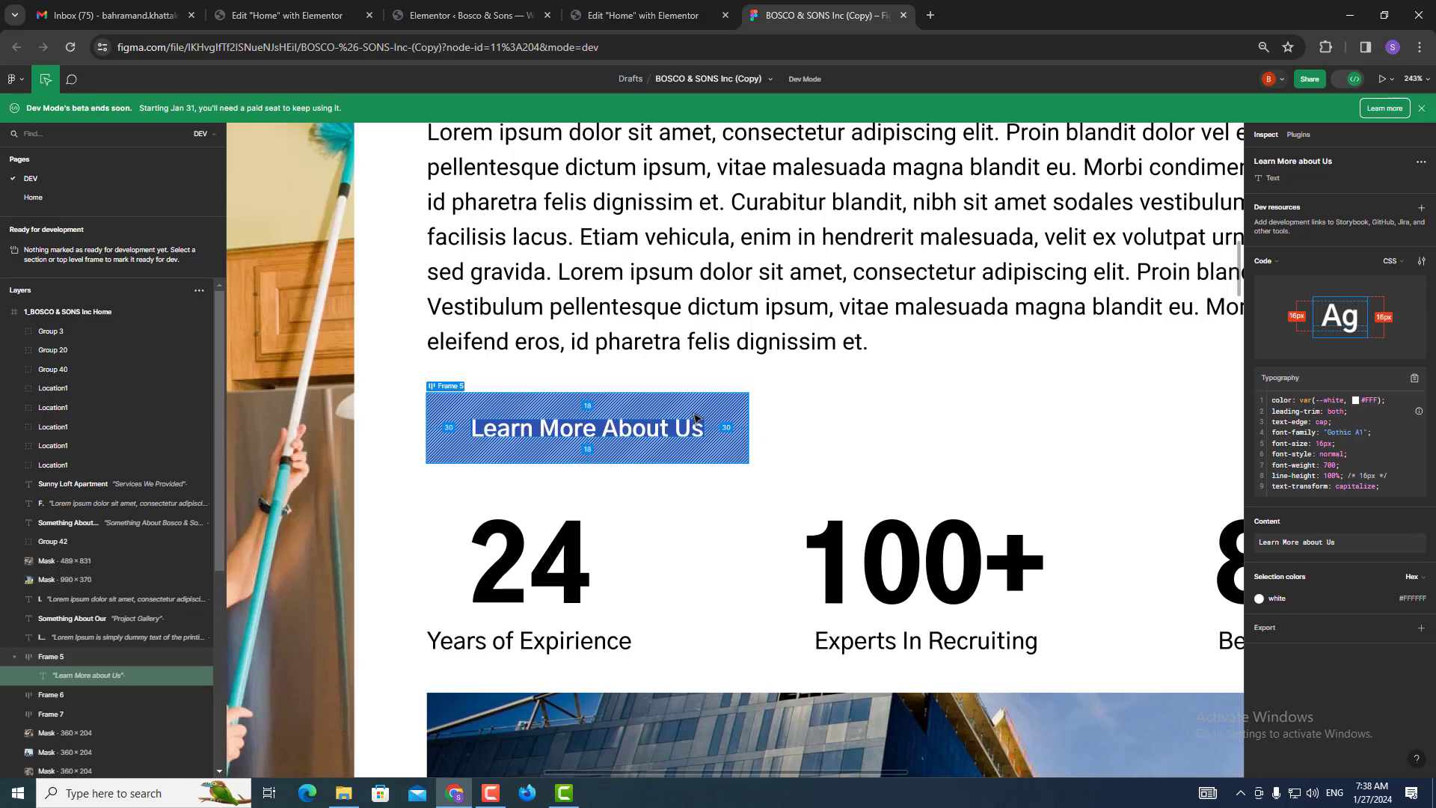
scroll(695, 419, down, 10)
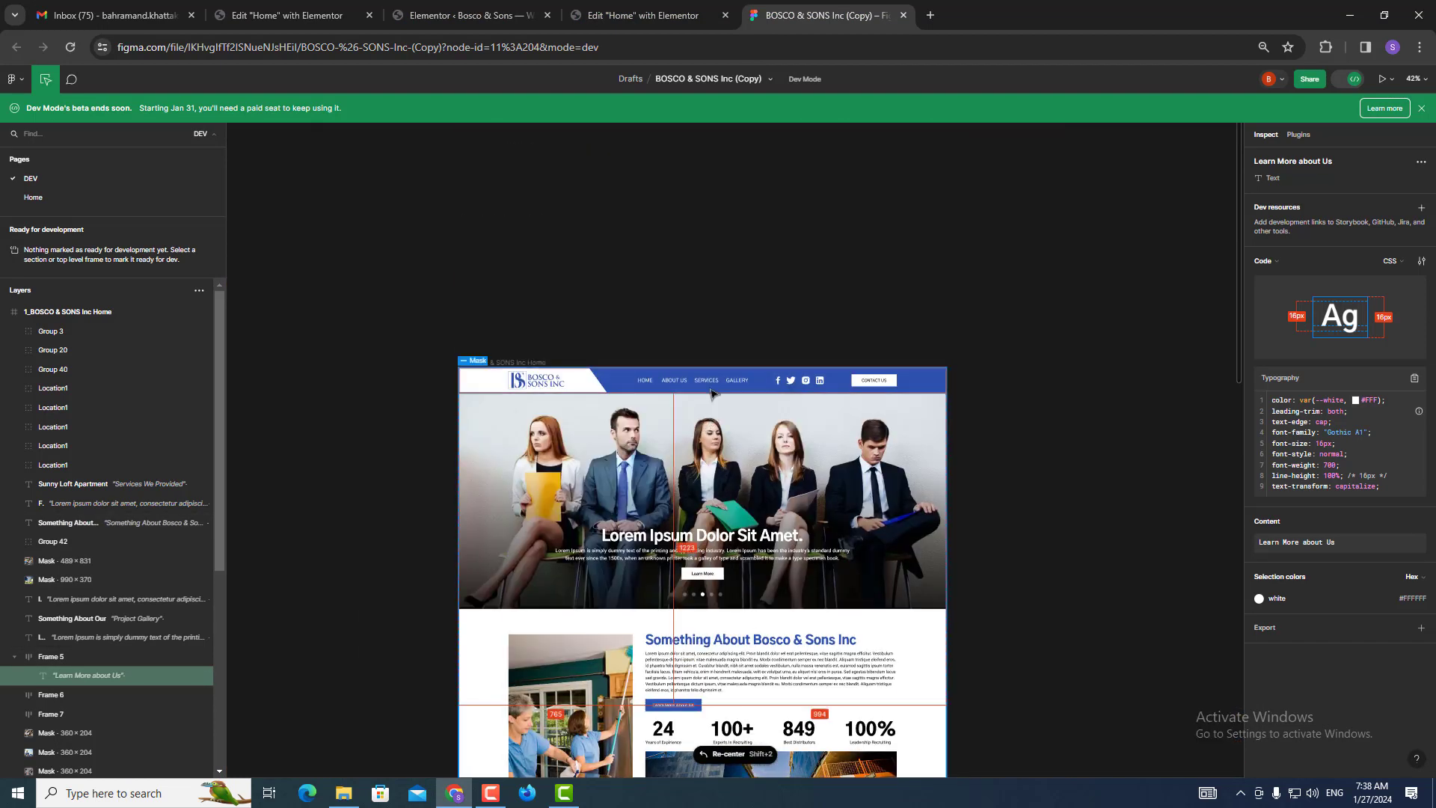
scroll(711, 394, up, 6)
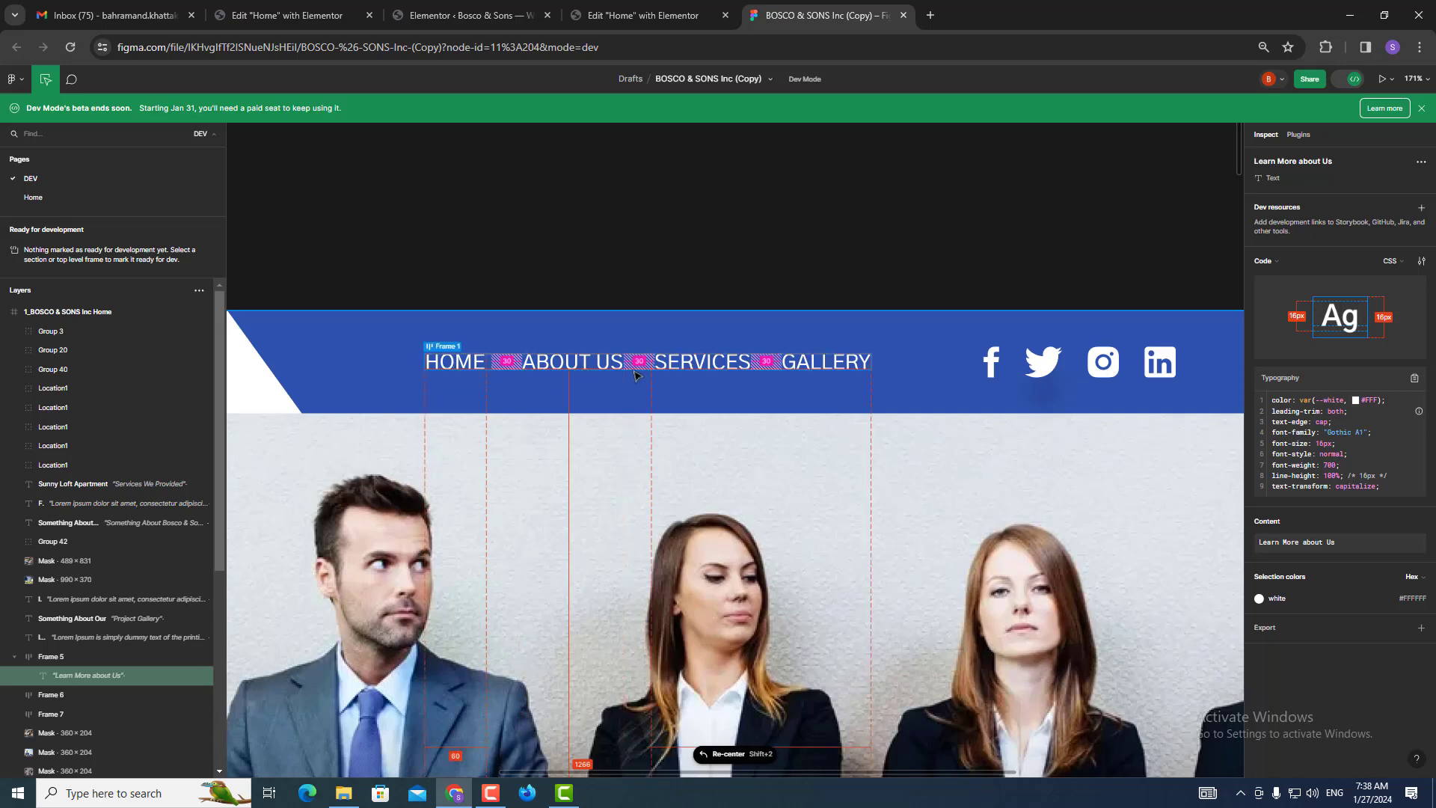
scroll(539, 460, down, 5)
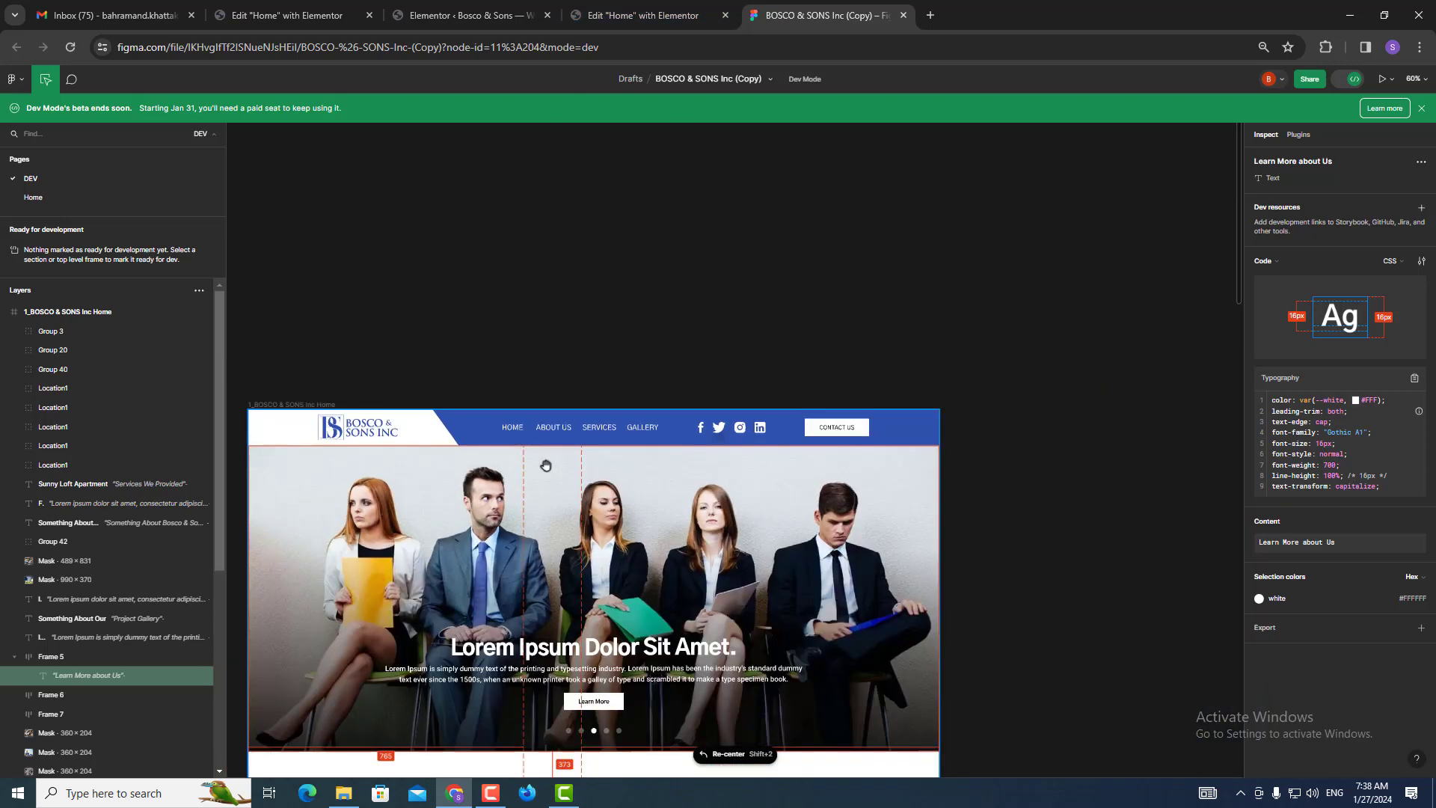
click(453, 9)
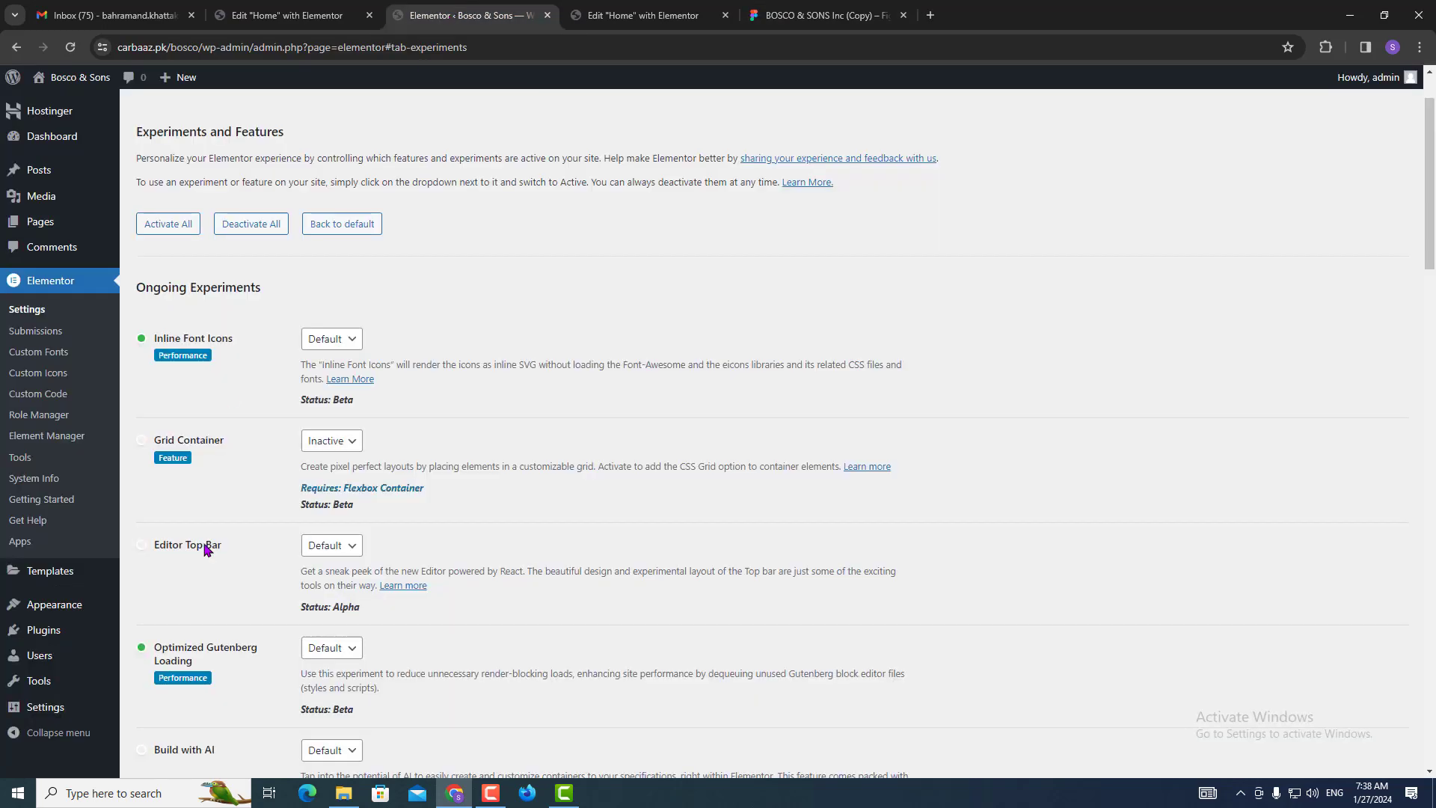
In Appearance > Menus, add a Home custom link with URL # to the menu.
mouse_move(41, 618)
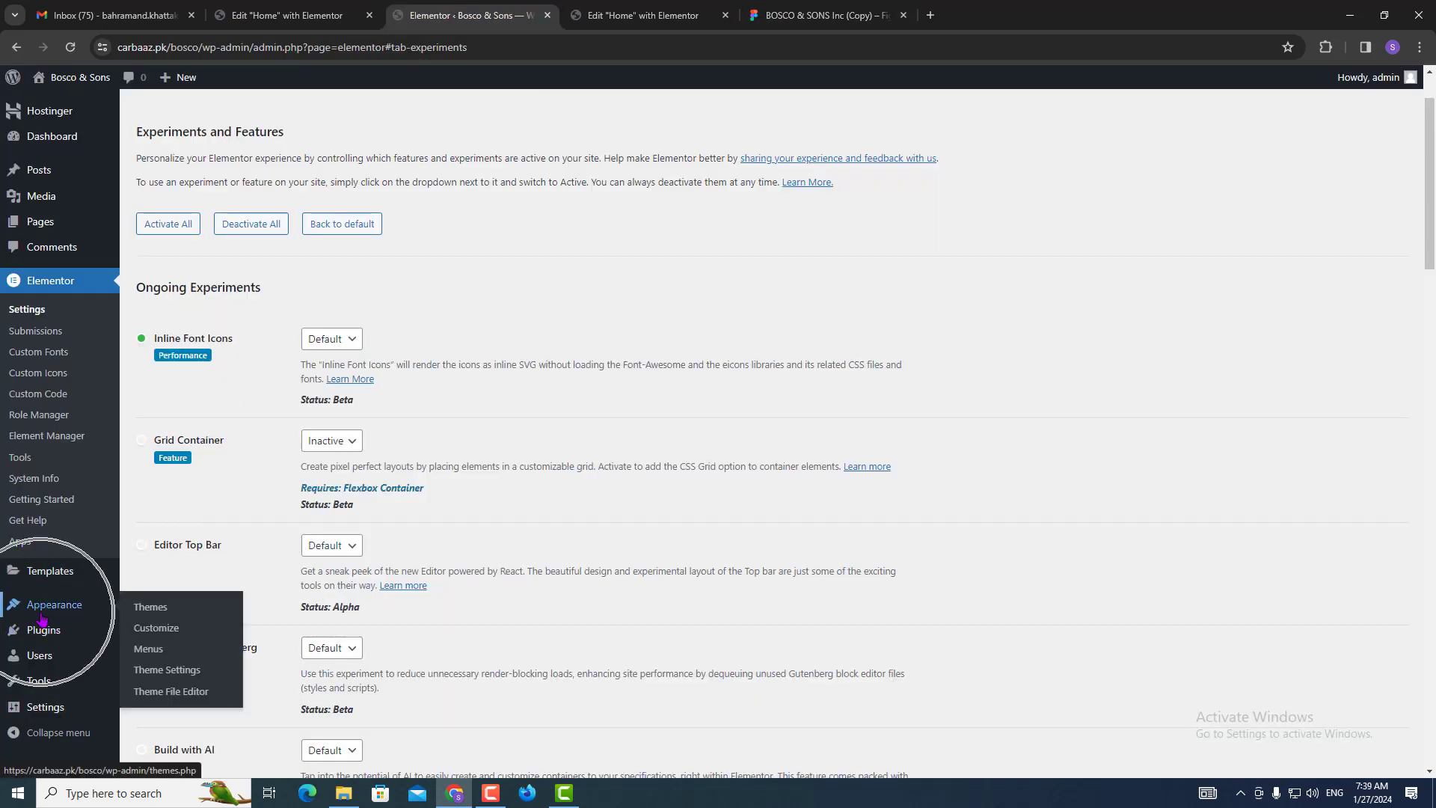
click(151, 653)
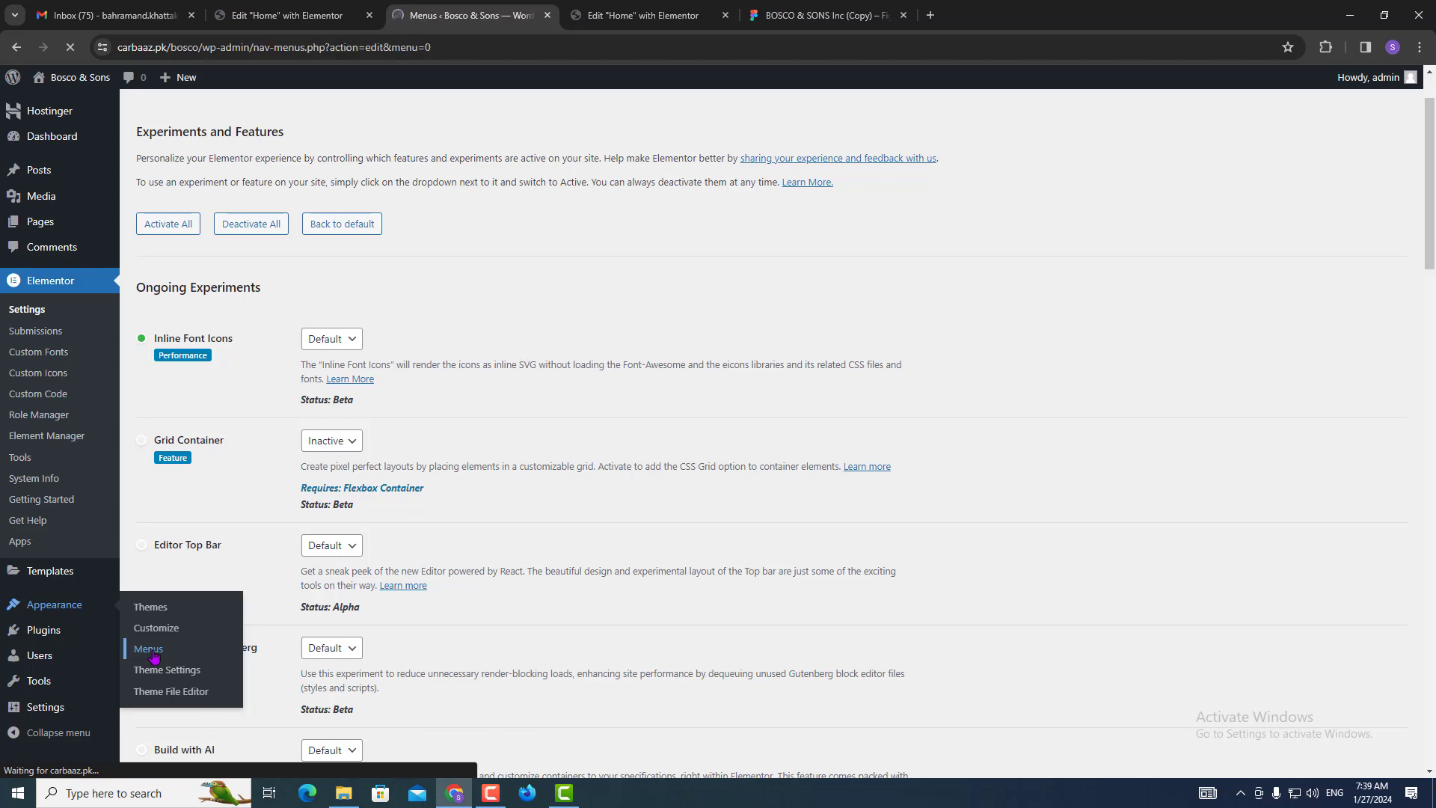
click(492, 282)
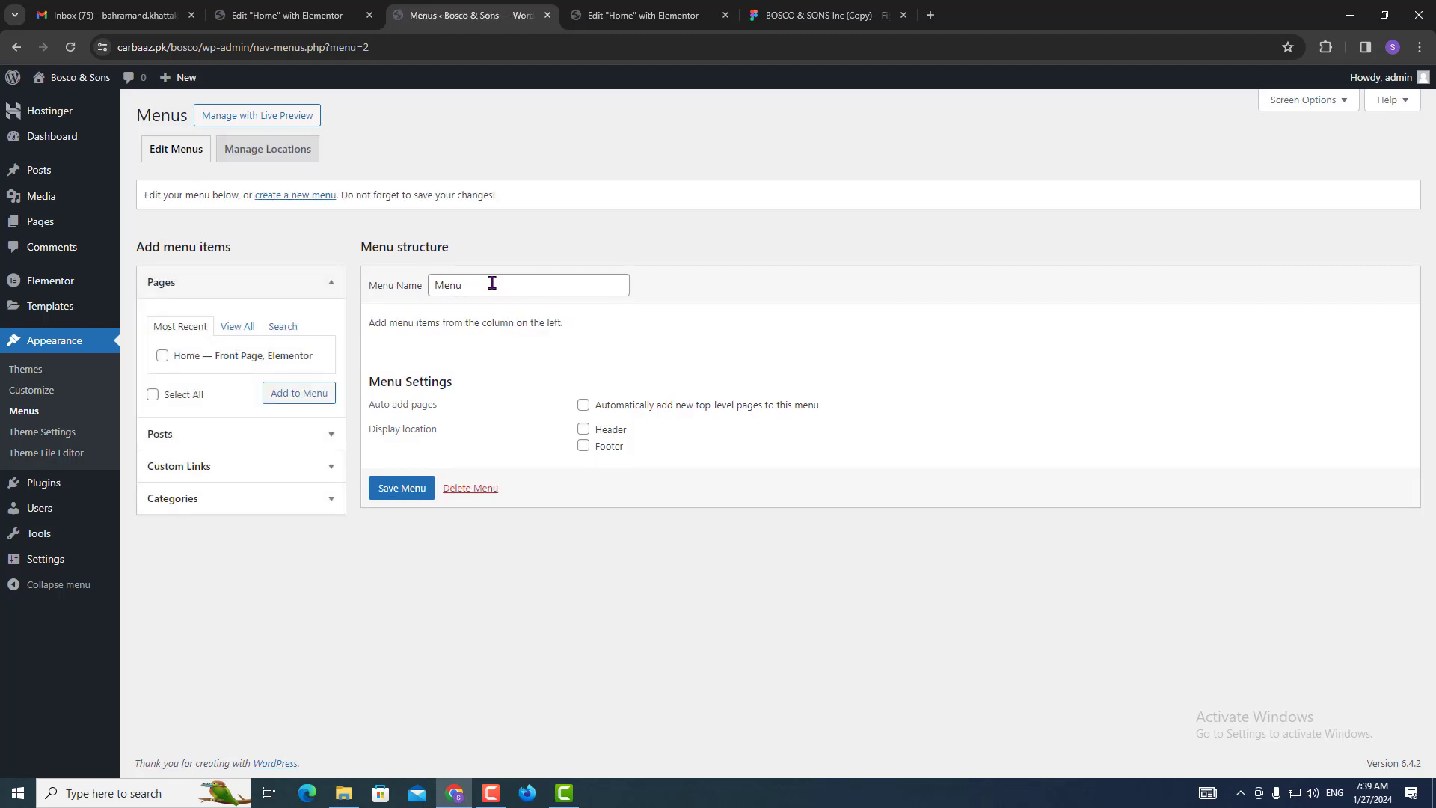
click(277, 464)
click(243, 391)
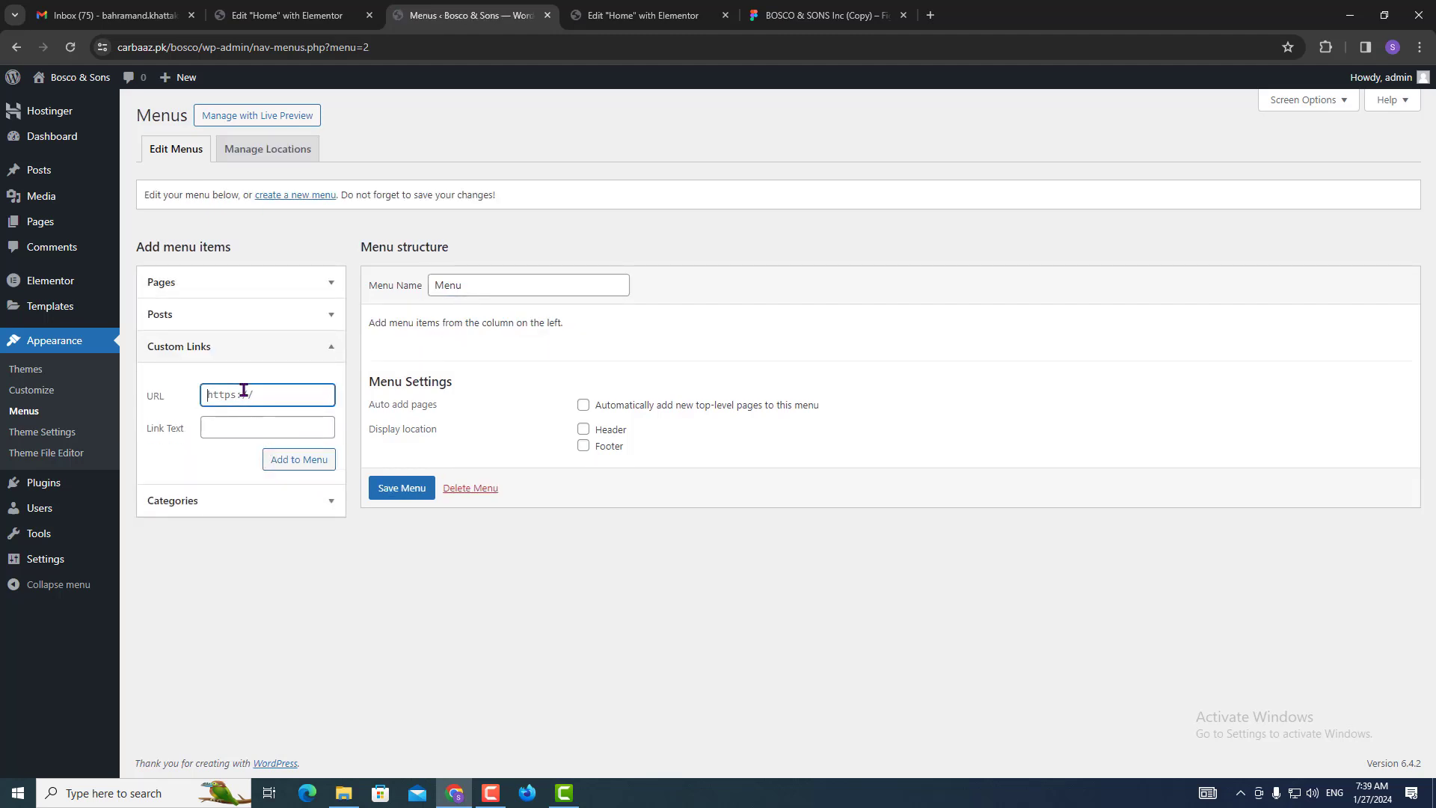
text(#)
click(253, 428)
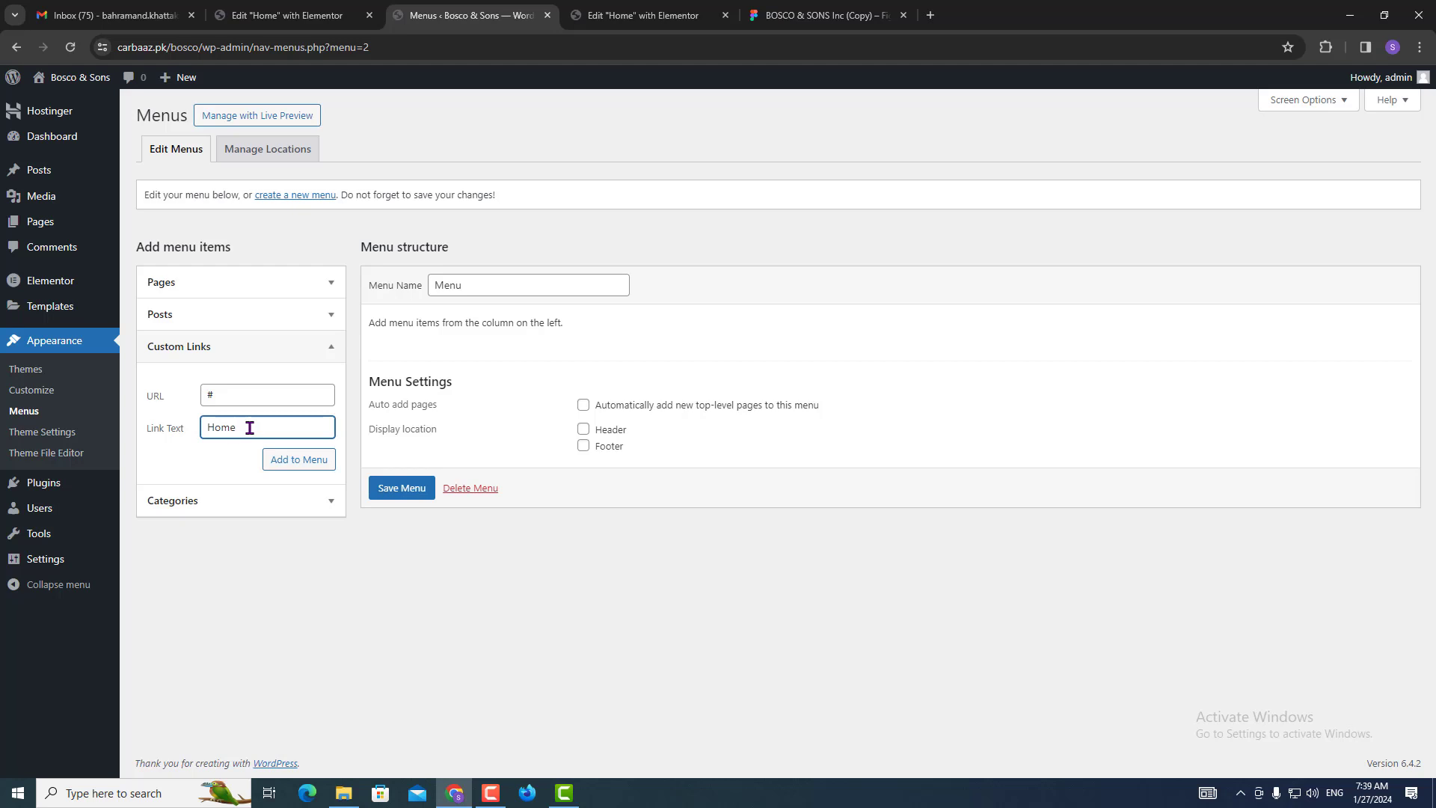
double_click(304, 462)
click(303, 462)
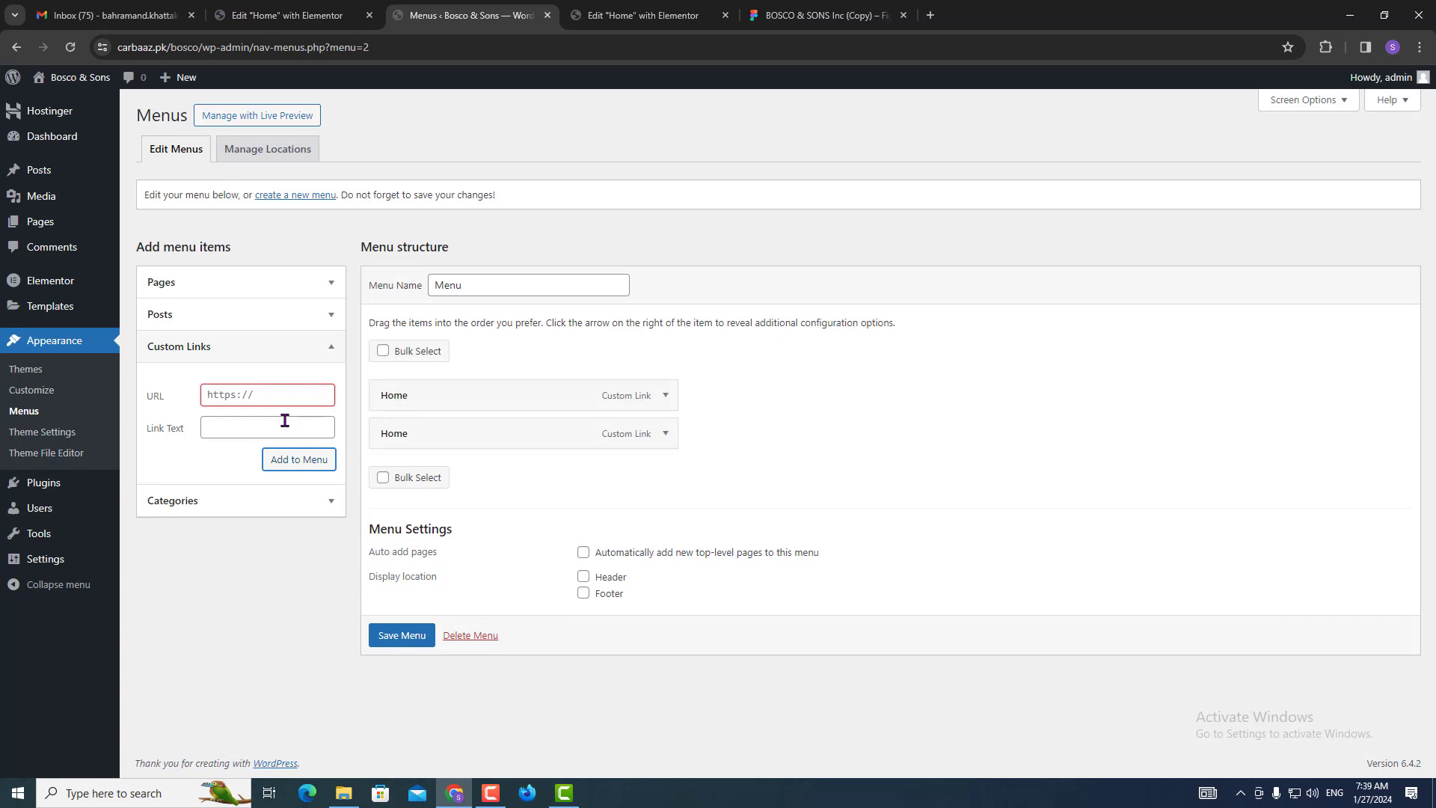
Add a Services custom link with URL # to the menu.
click(710, 11)
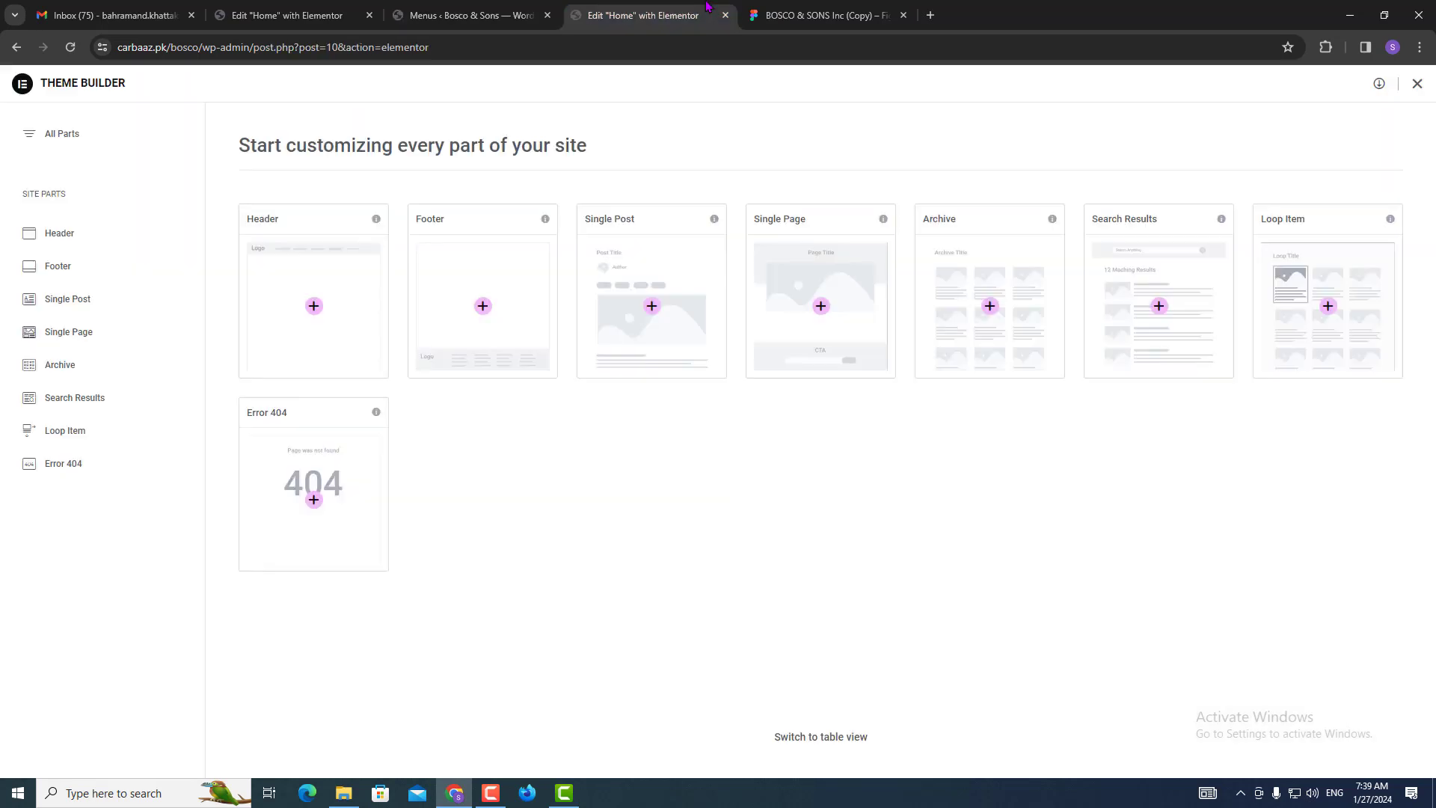
click(868, 9)
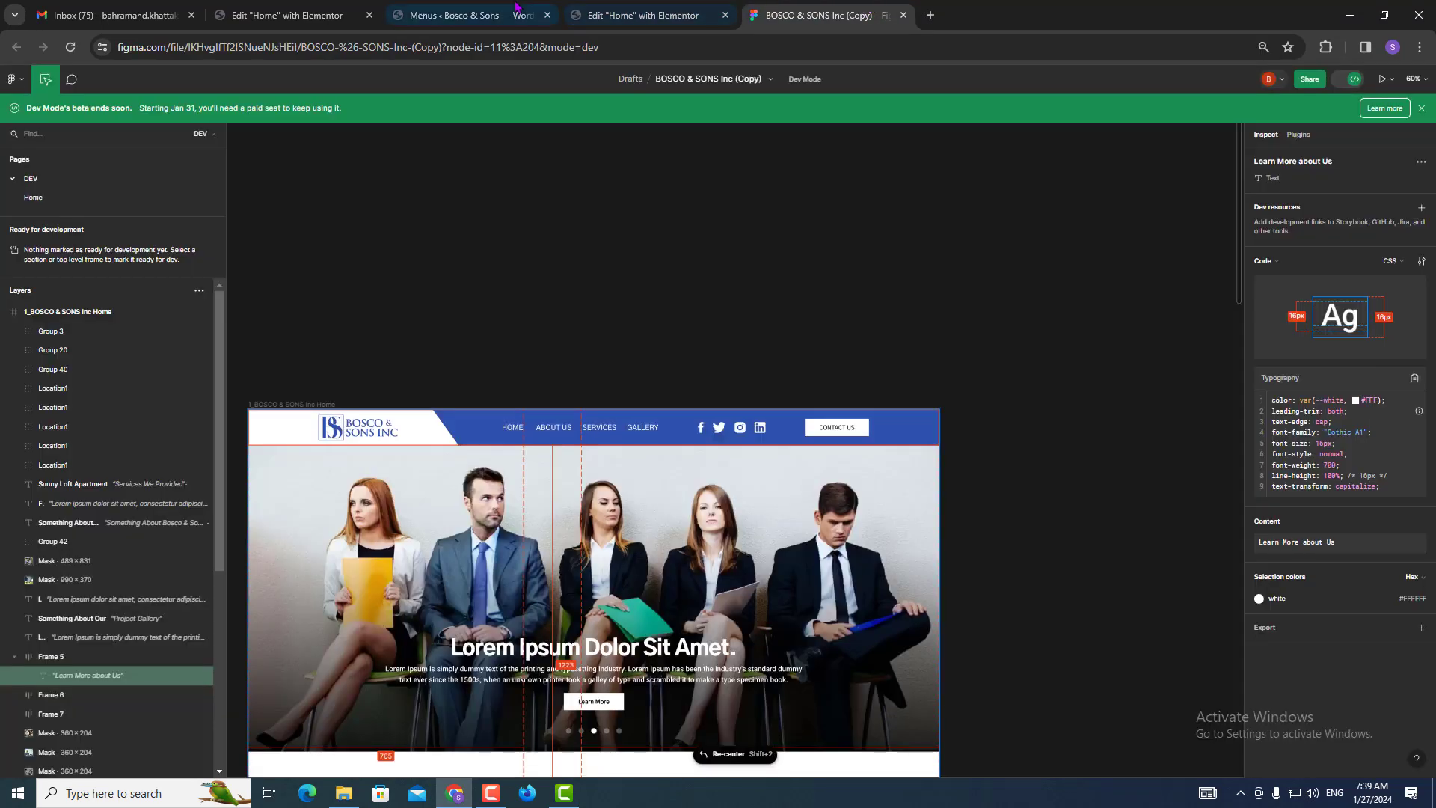
click(489, 9)
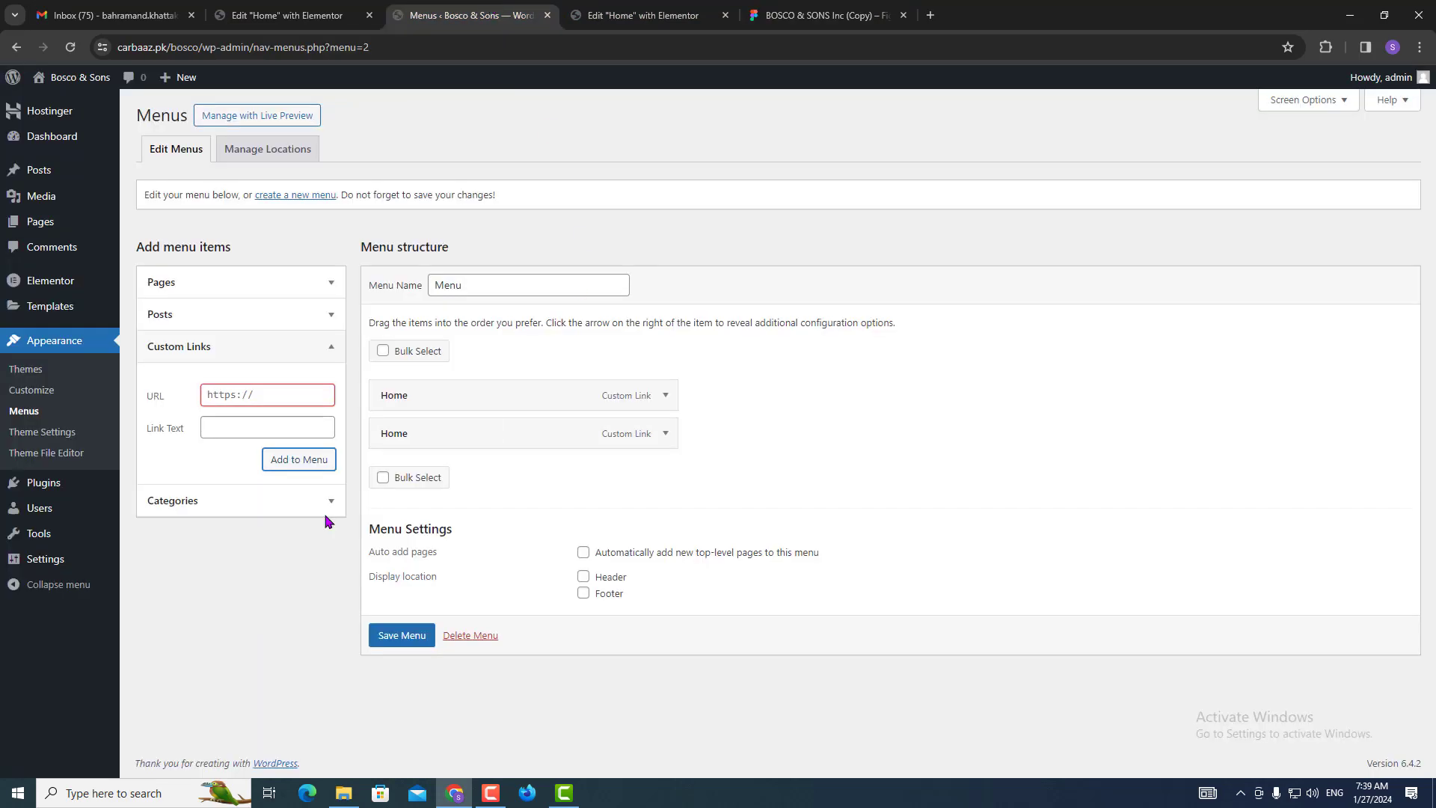
click(236, 396)
text(#)
click(237, 432)
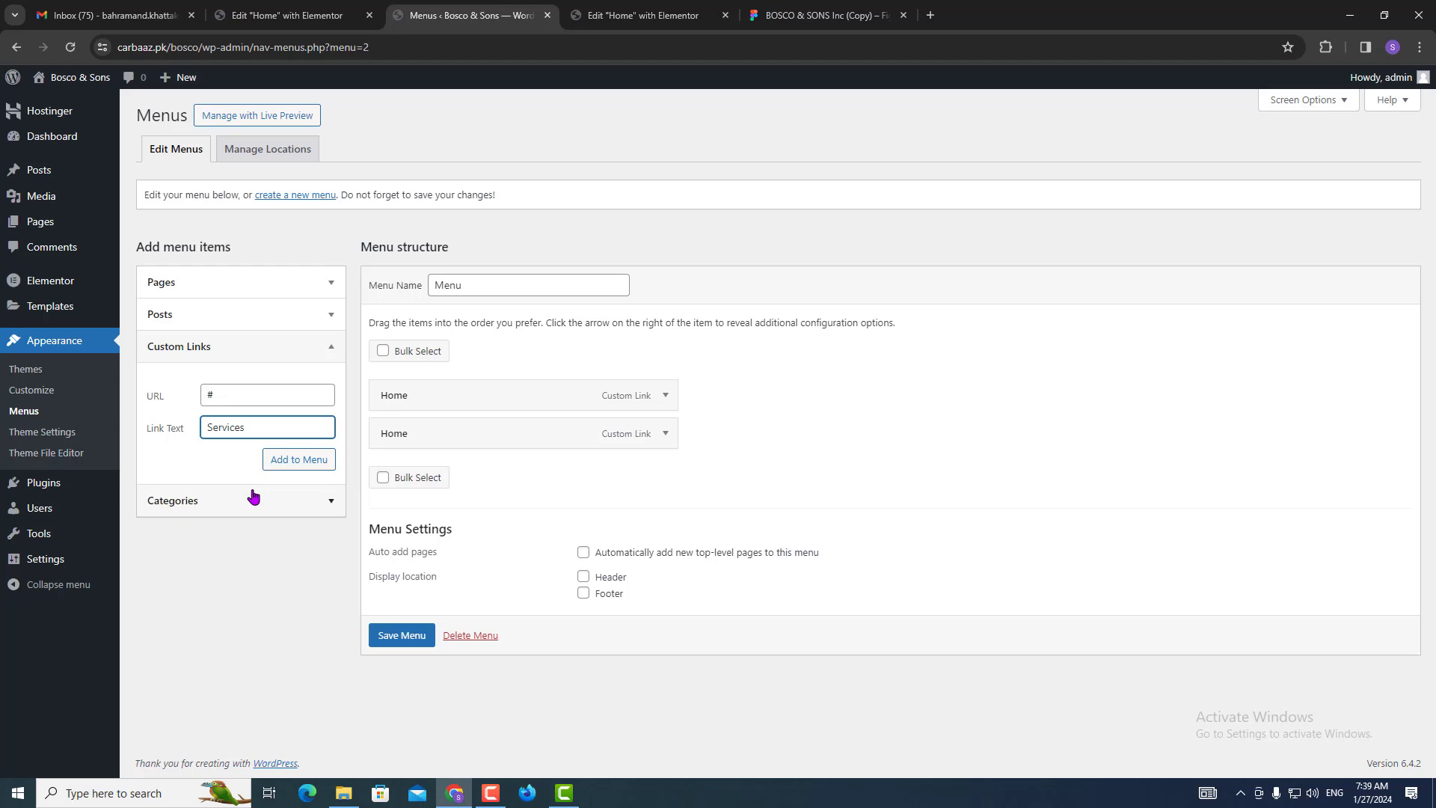
key(Return)
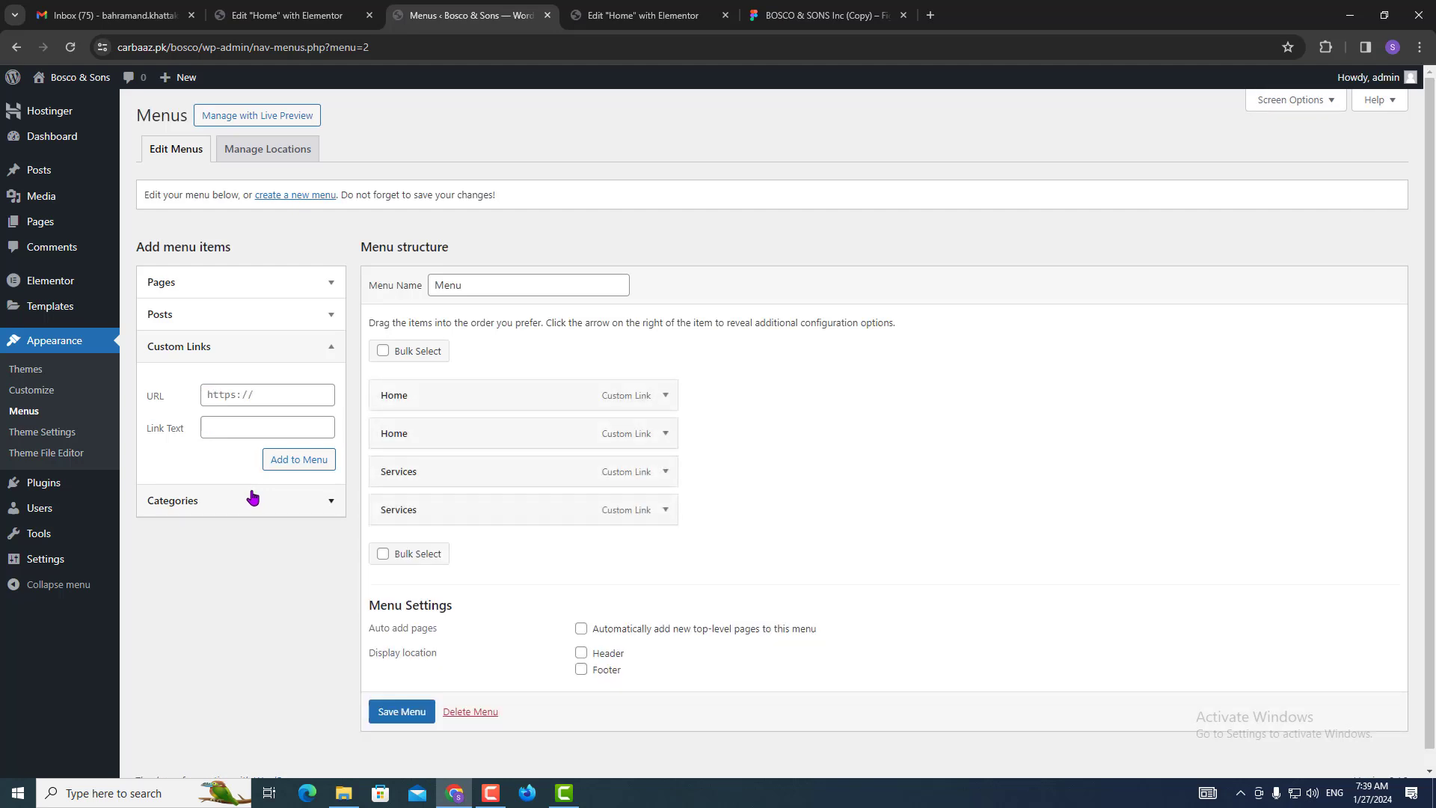
Rename the duplicate Services menu item to Gallery.
click(665, 510)
click(446, 598)
double_click(443, 602)
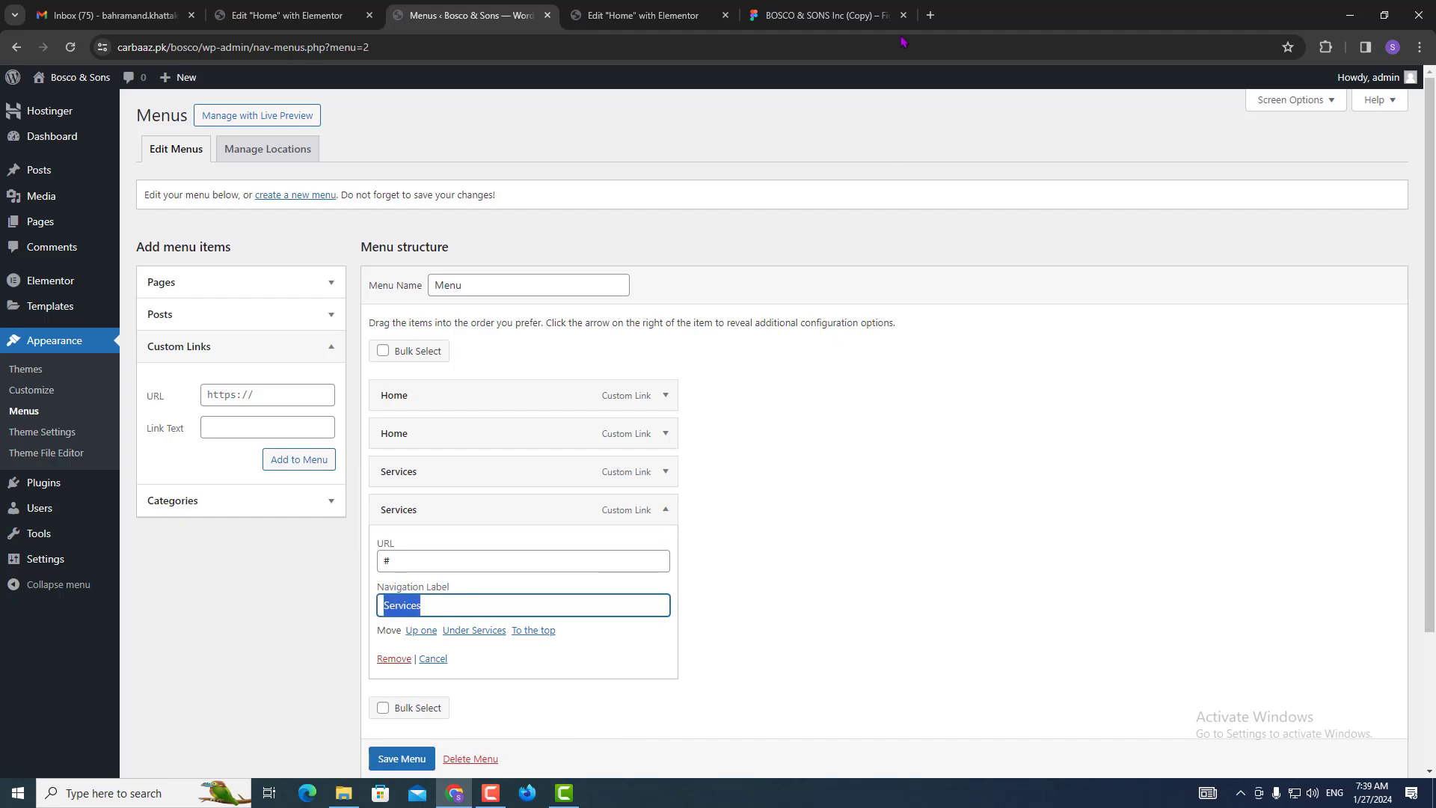
click(864, 8)
click(471, 15)
text(Gallery)
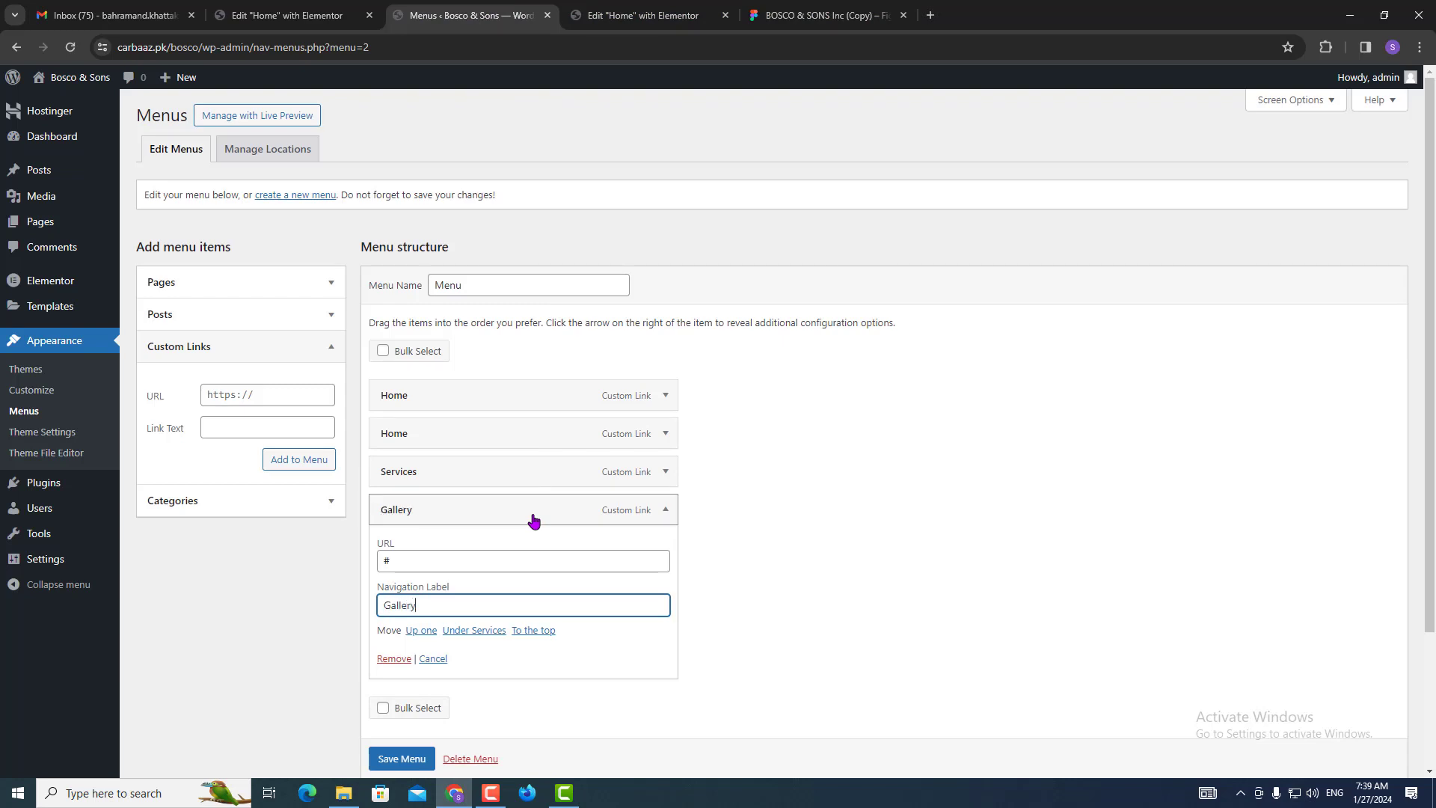
click(664, 511)
Rename the second Home item to About Us and save the menu.
click(670, 440)
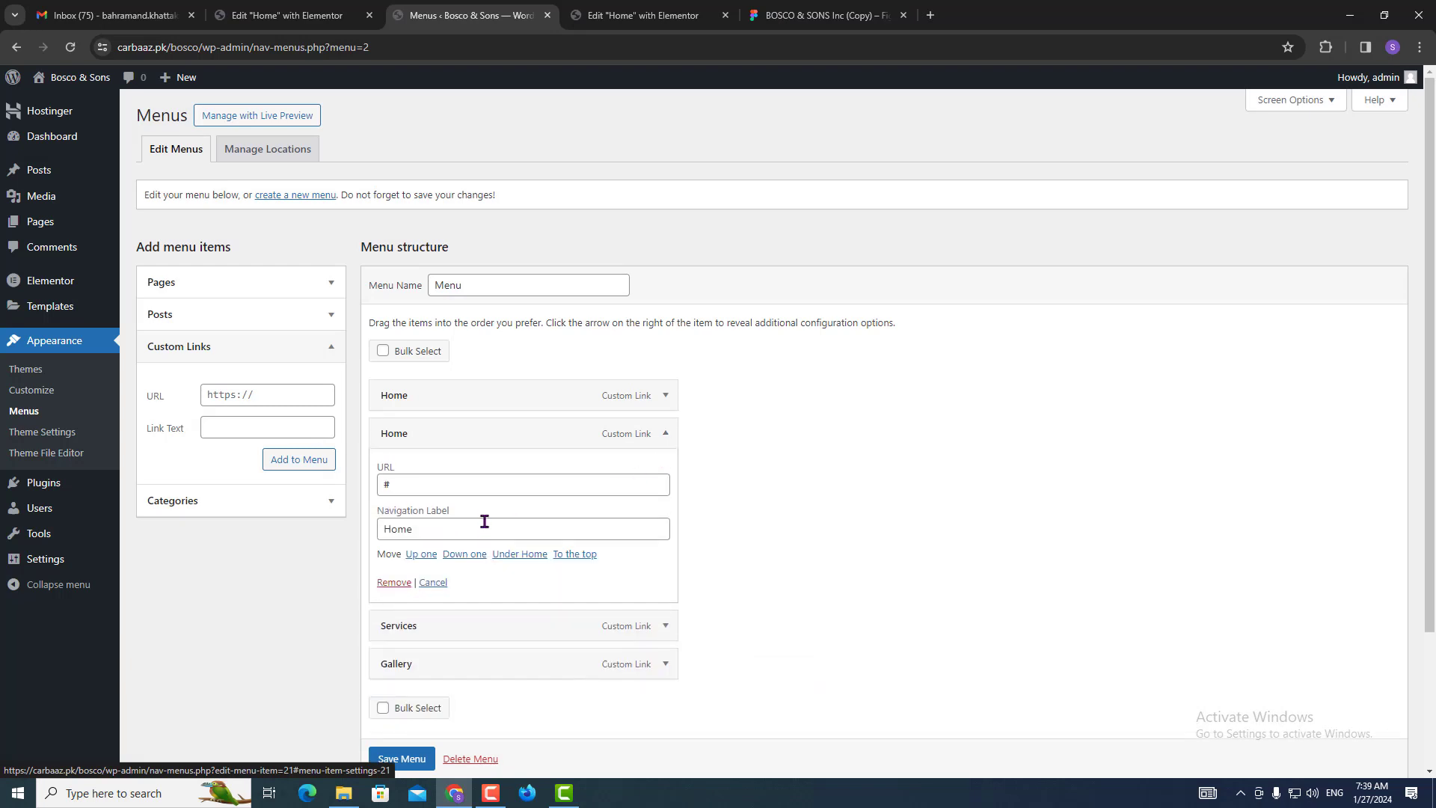
double_click(483, 529)
text(About Us)
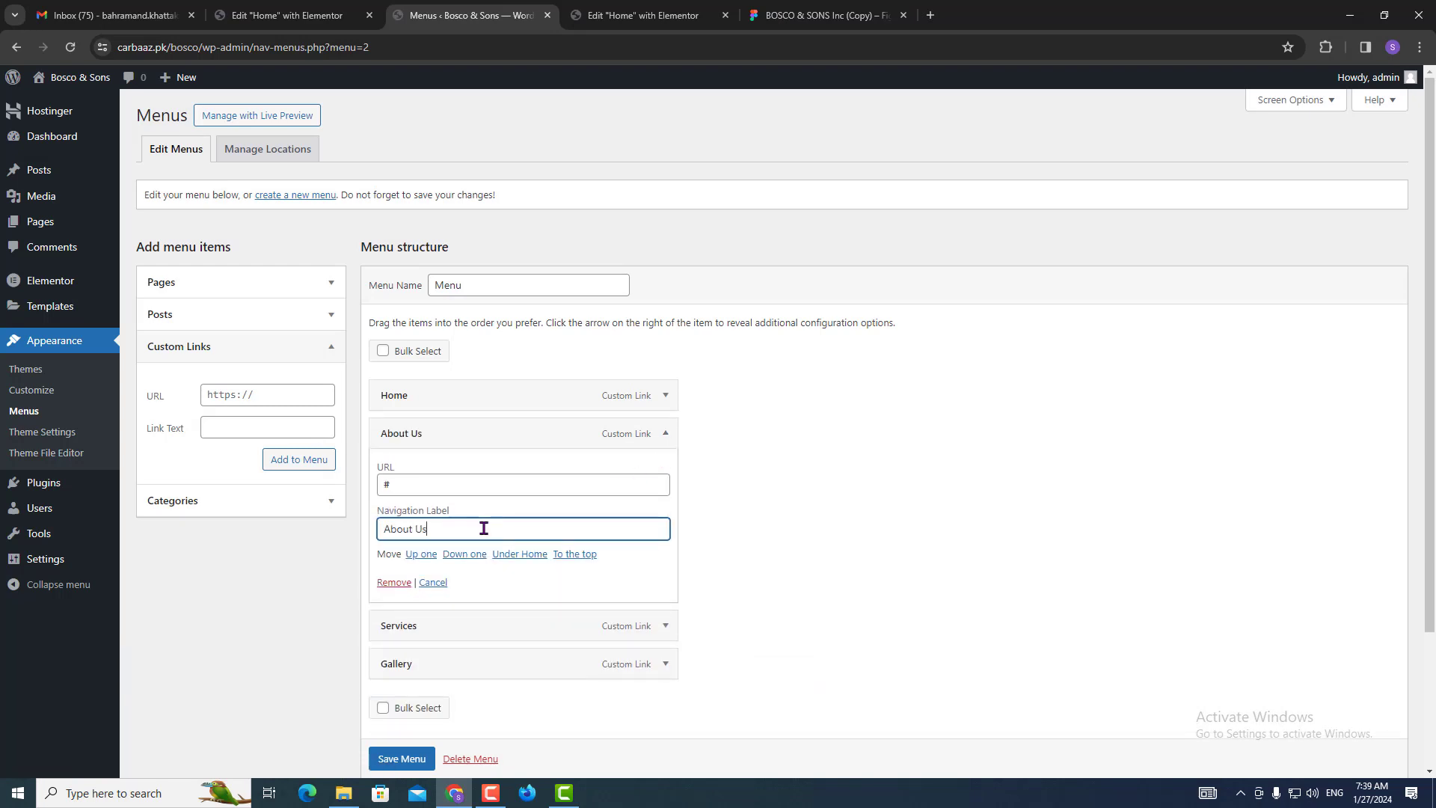
click(402, 757)
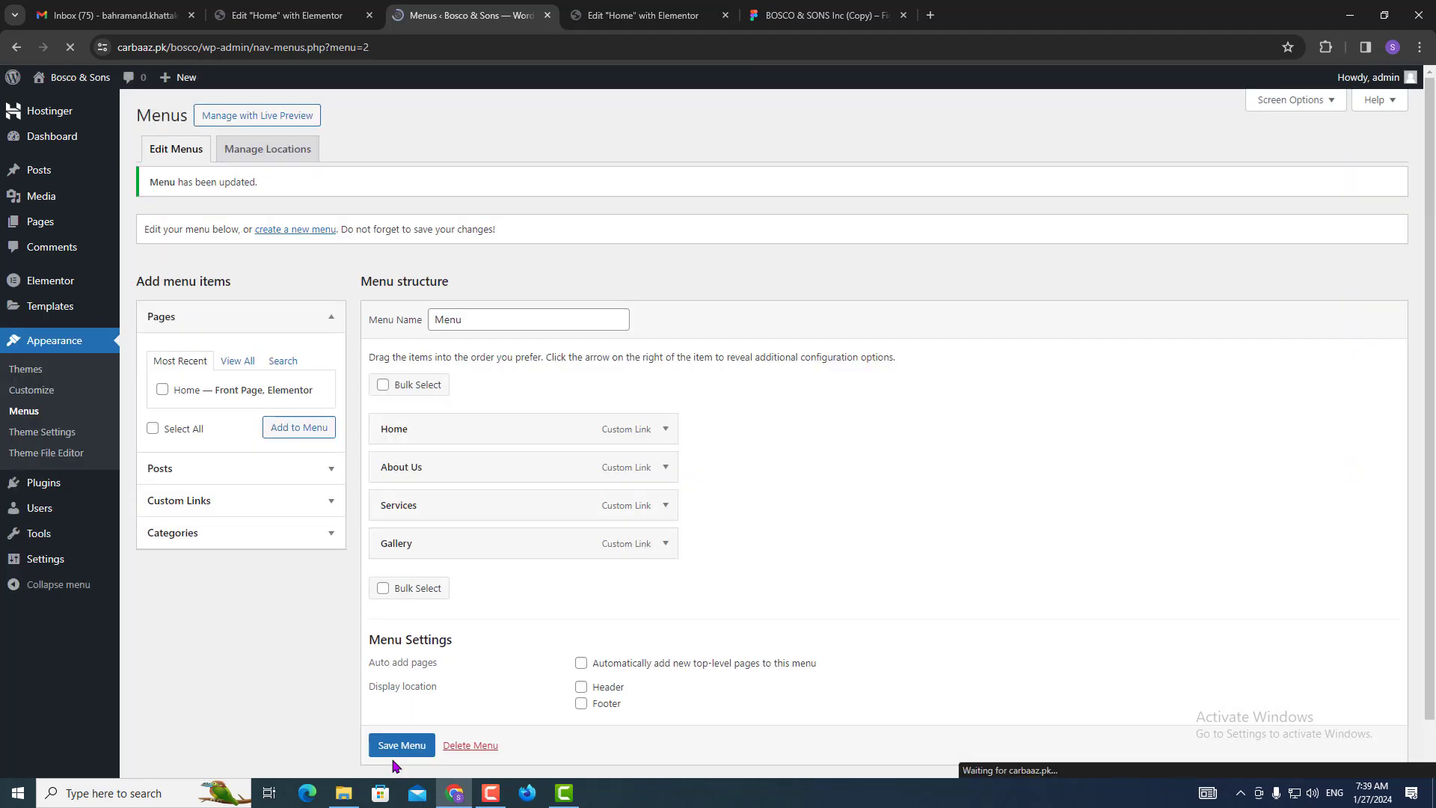
scroll(395, 767, down, 1)
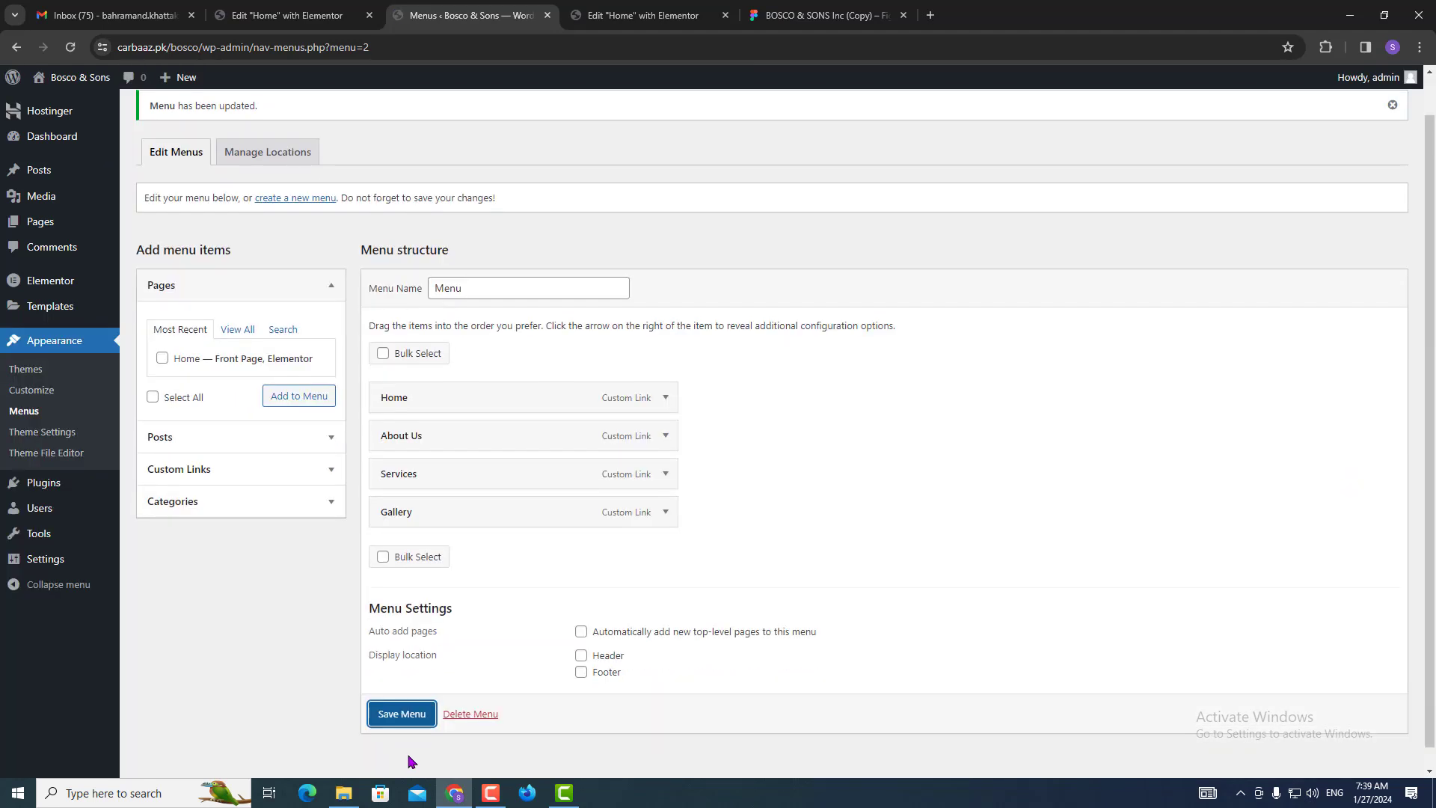
click(405, 719)
click(590, 9)
Start a new header template, close the library, and add a single-column section.
click(314, 305)
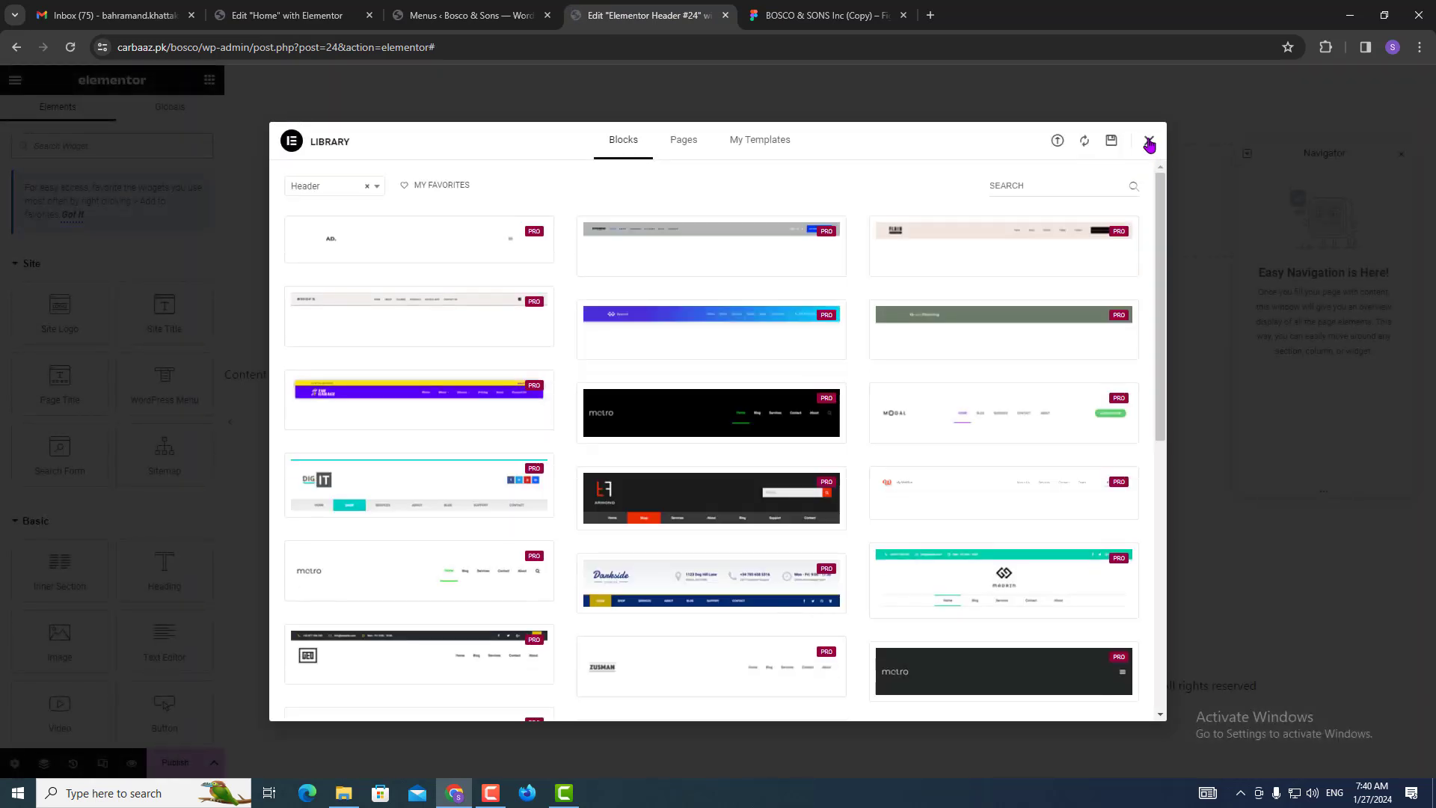
click(1149, 143)
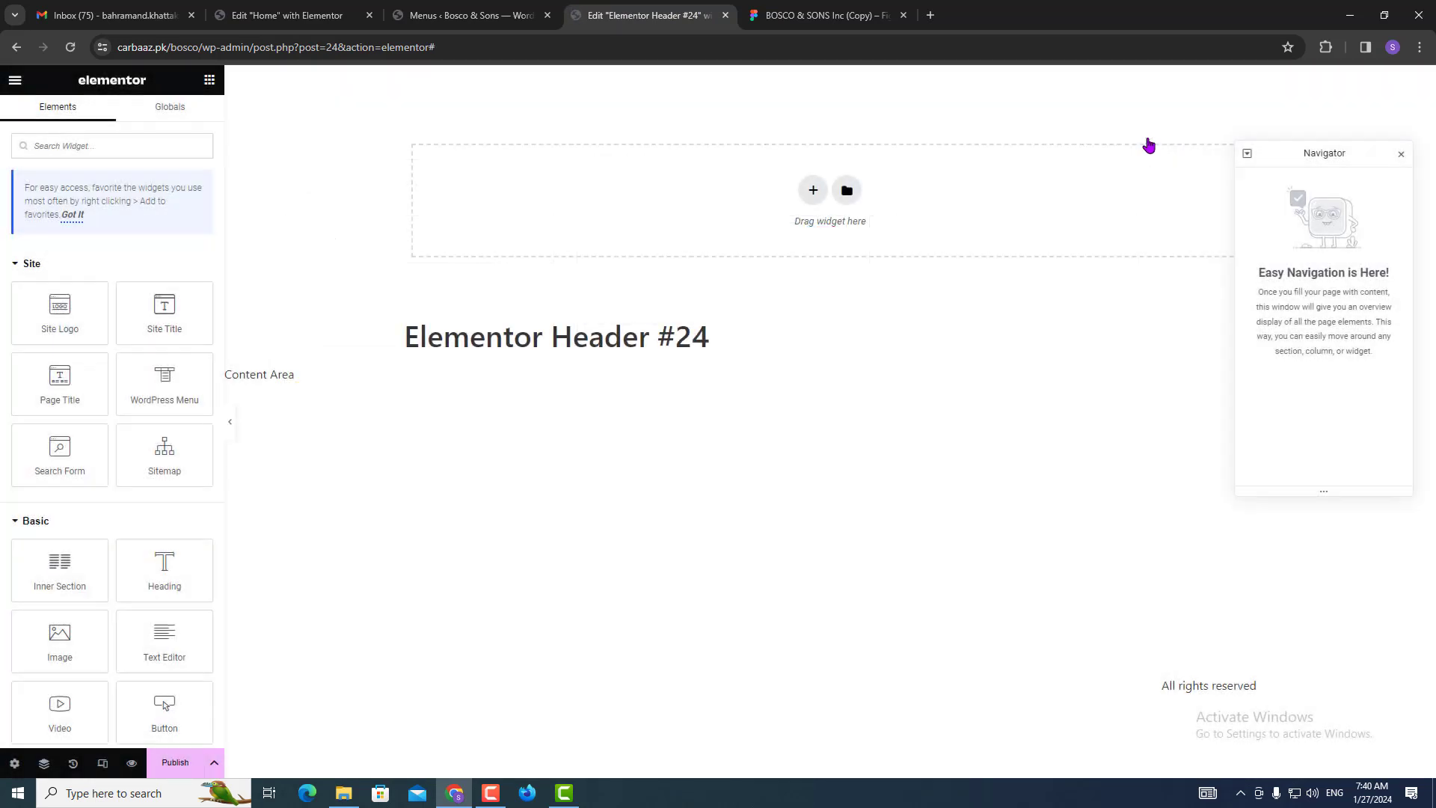
click(809, 193)
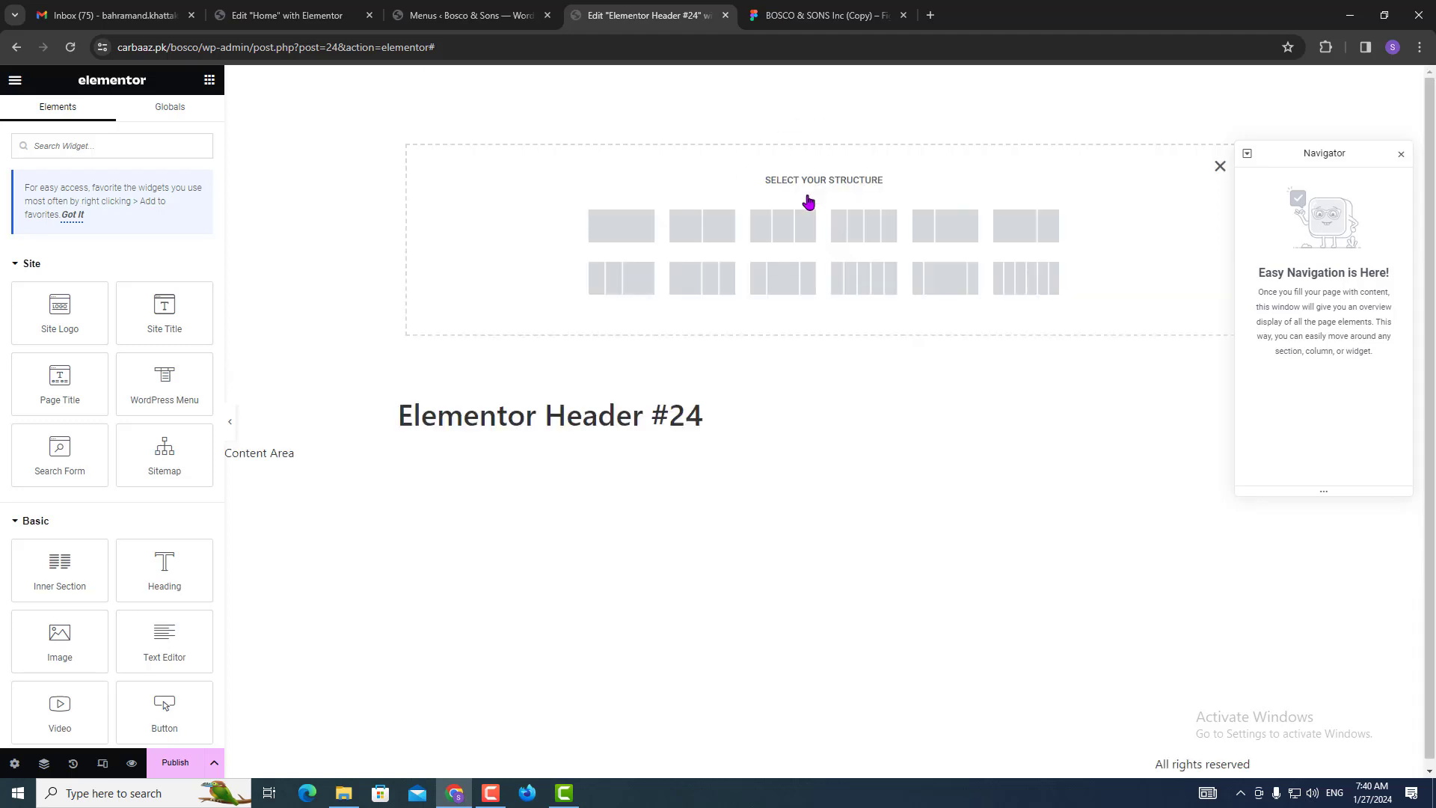
click(638, 239)
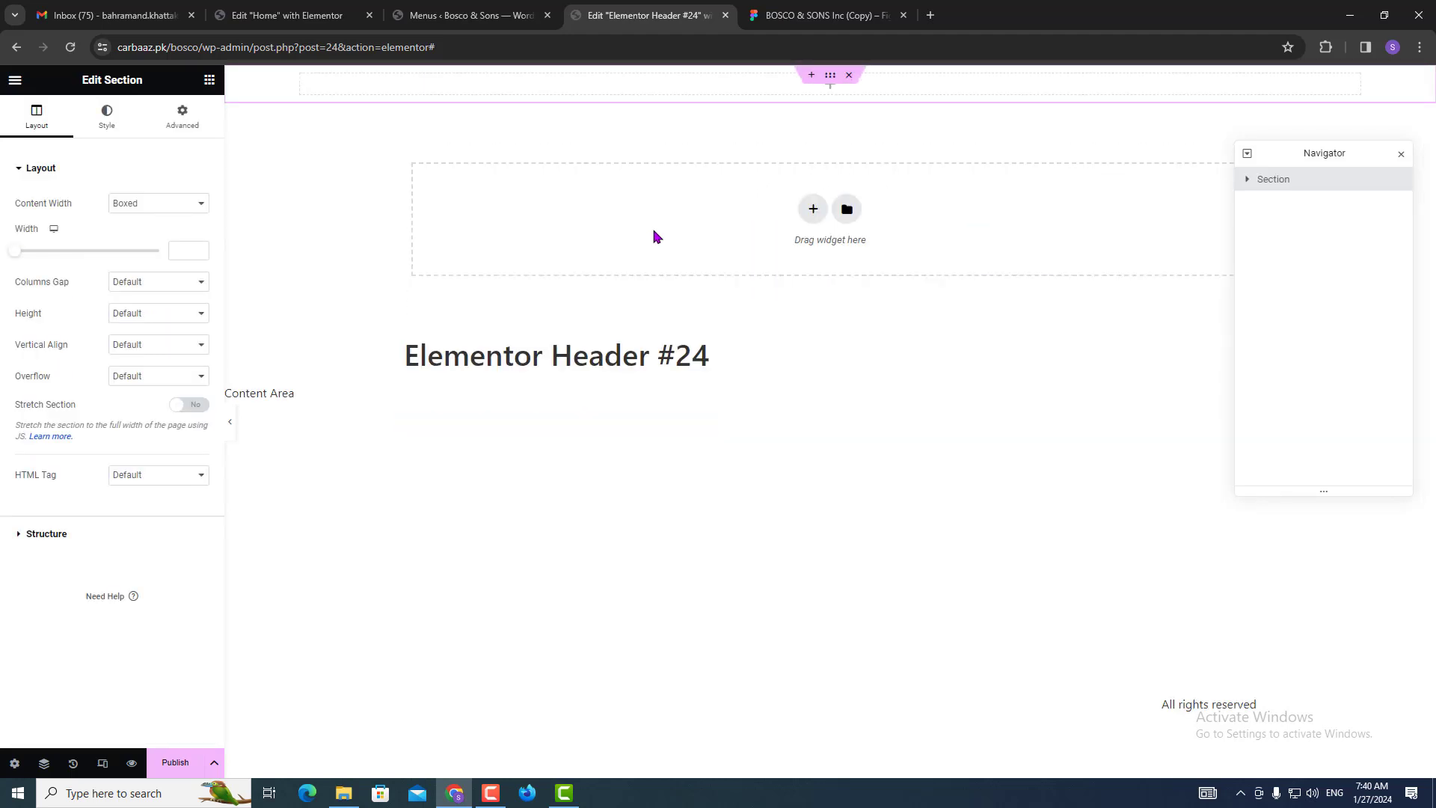
click(822, 15)
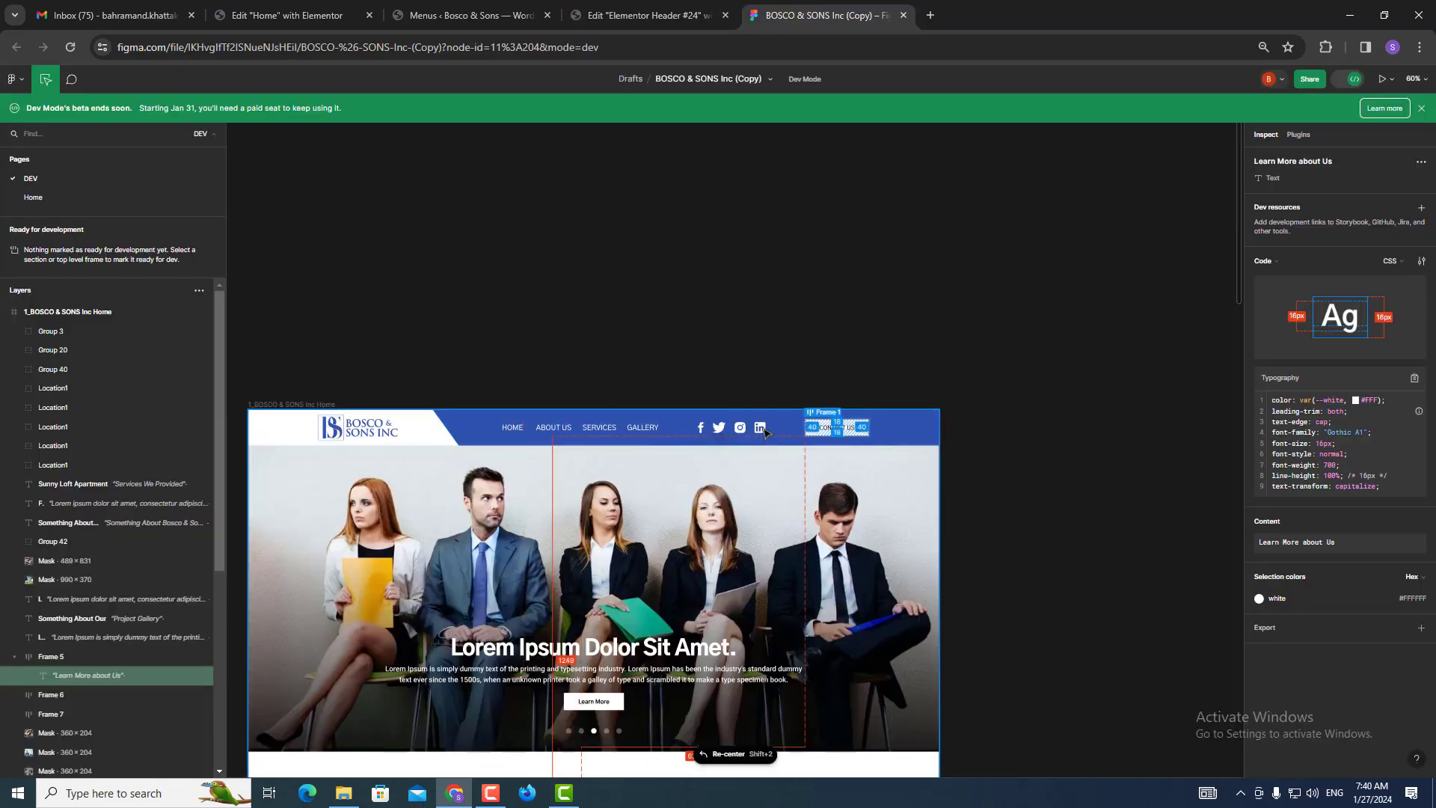
click(716, 6)
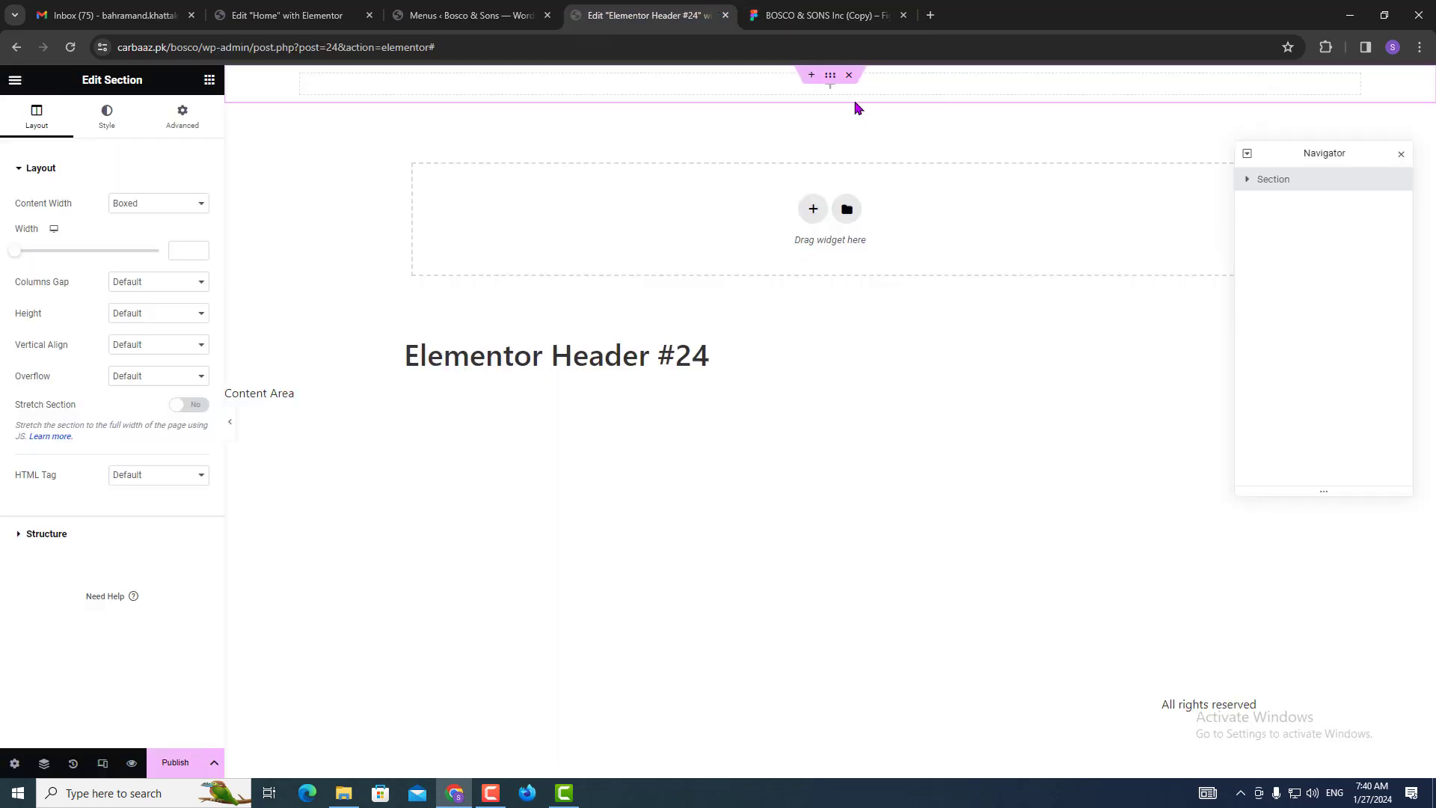
Replace the single-column section with a four-column section and open the section's Style settings.
click(209, 84)
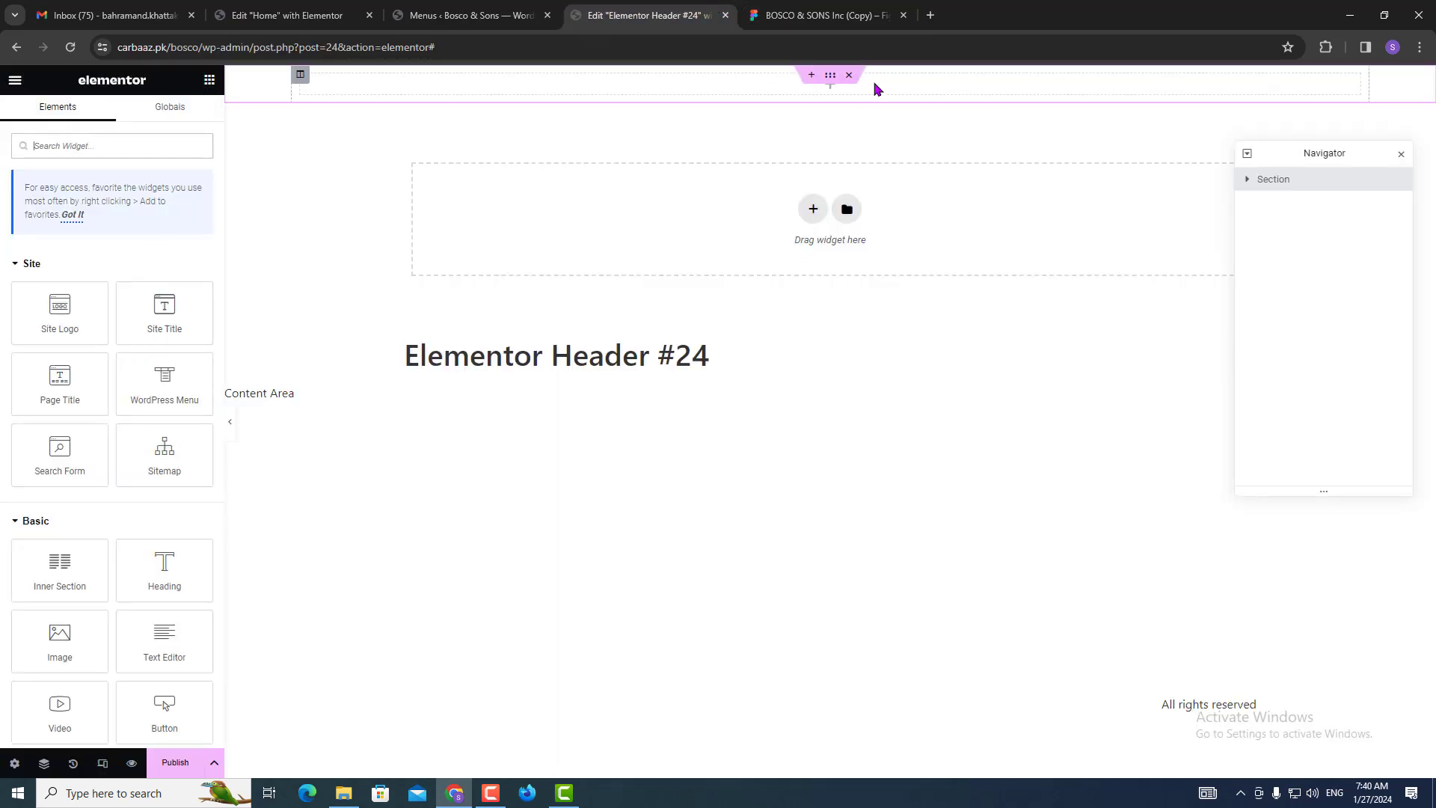
click(848, 77)
click(812, 192)
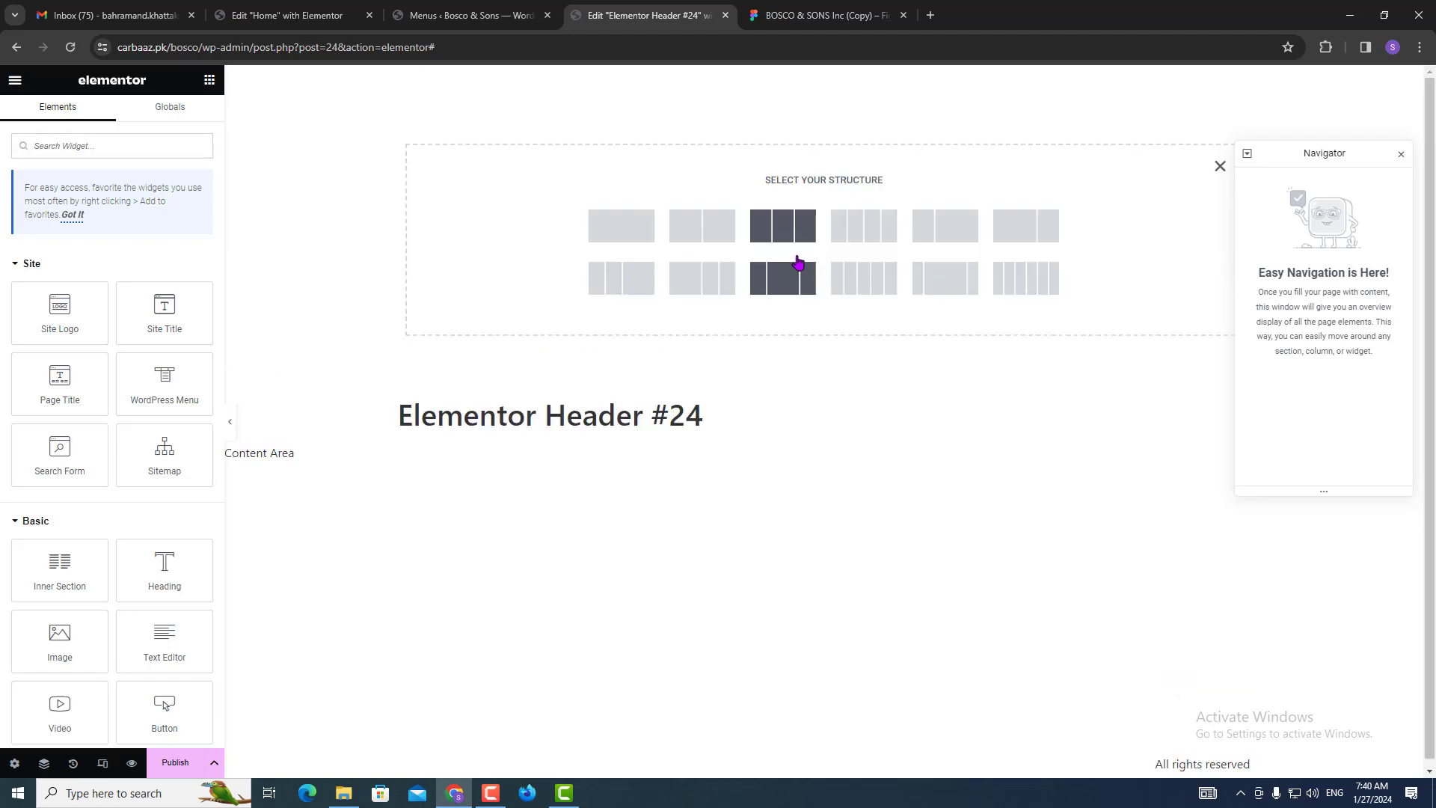
click(850, 242)
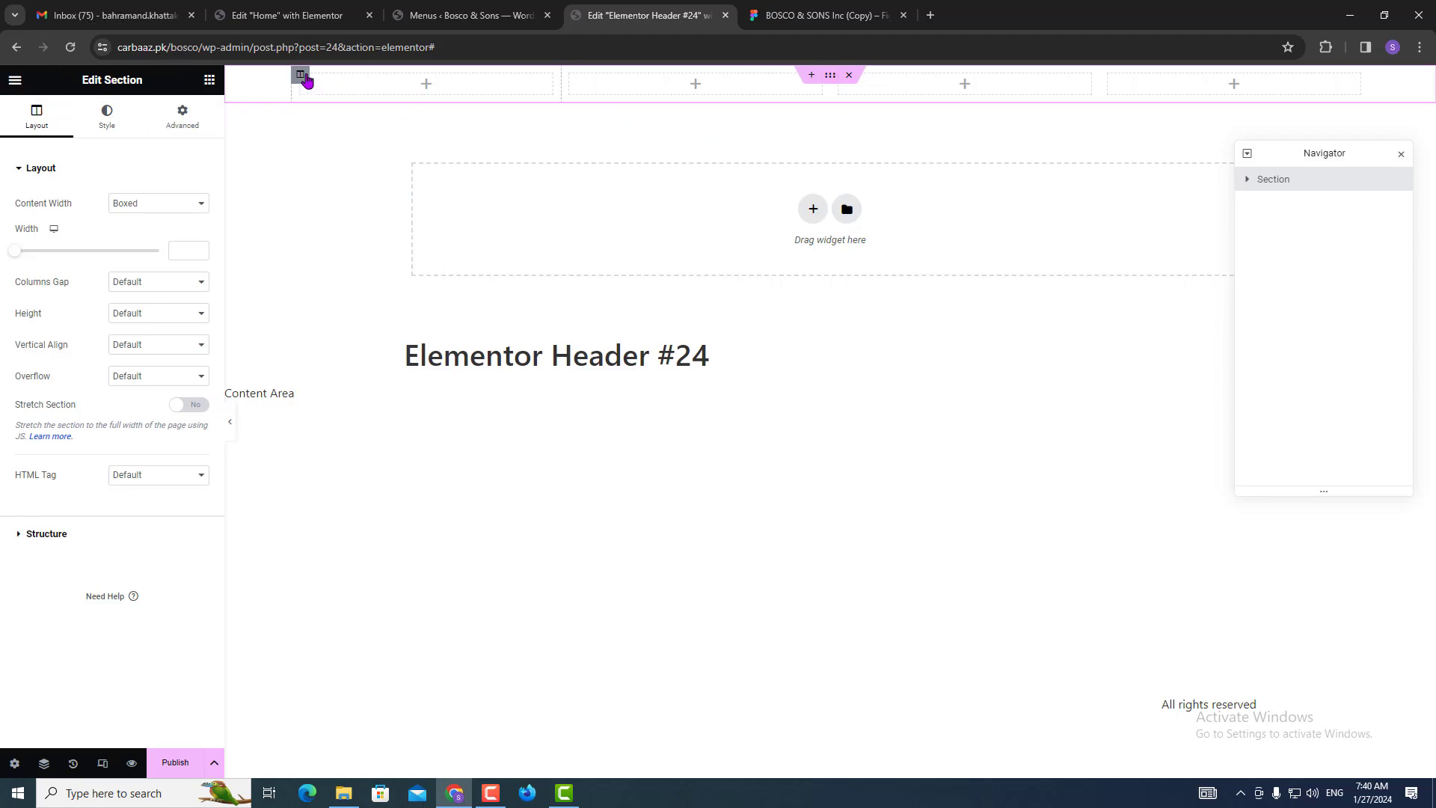
click(303, 76)
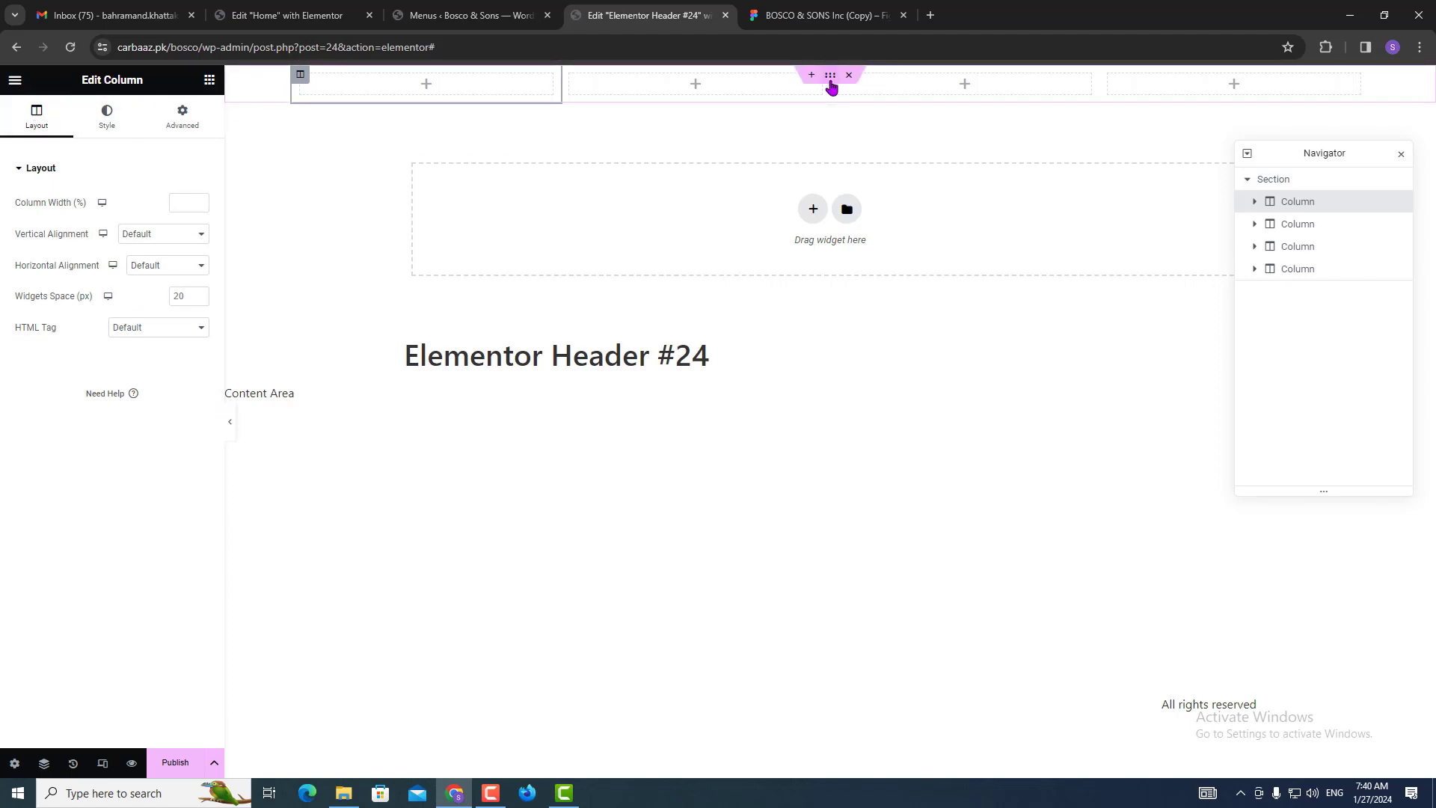
click(830, 76)
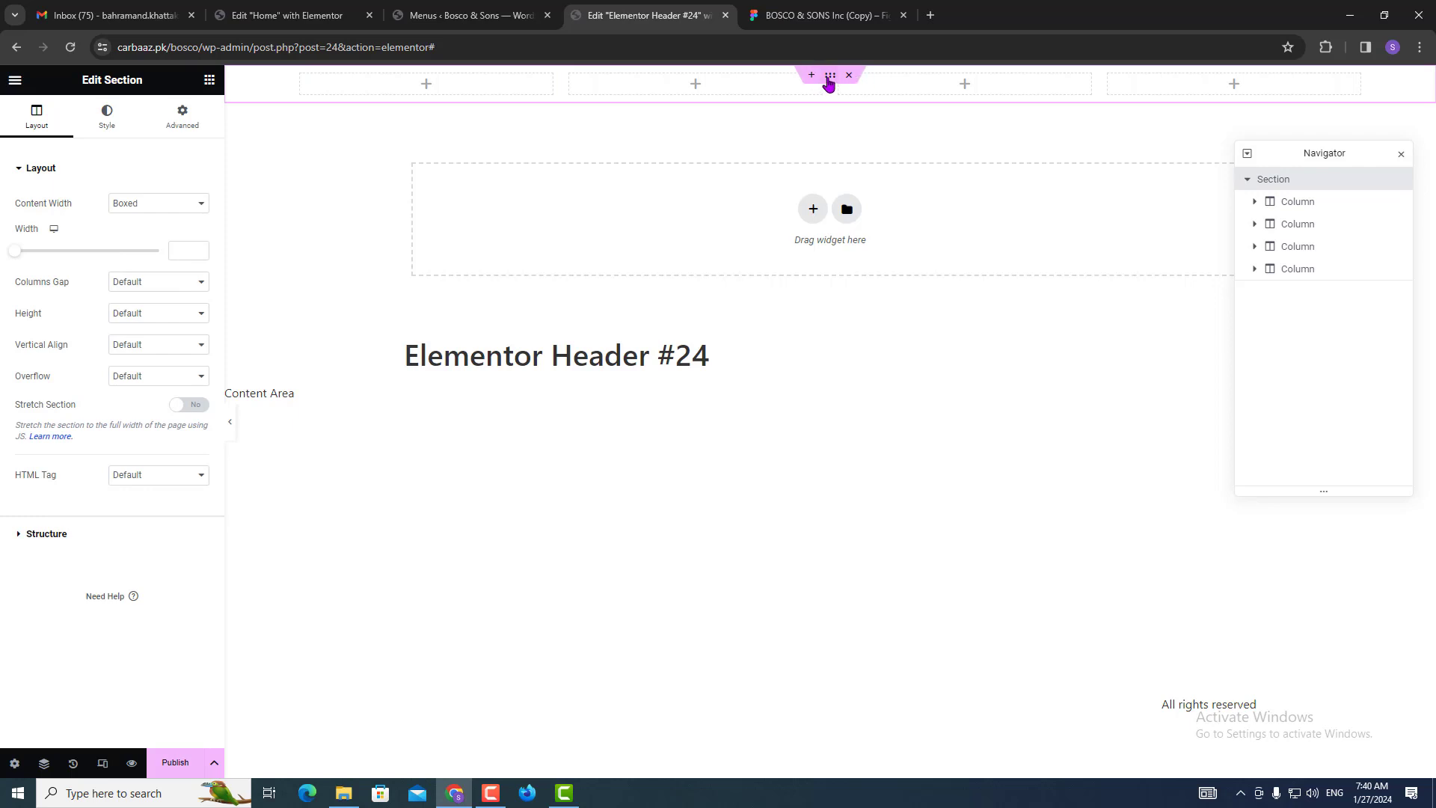
click(827, 78)
click(108, 127)
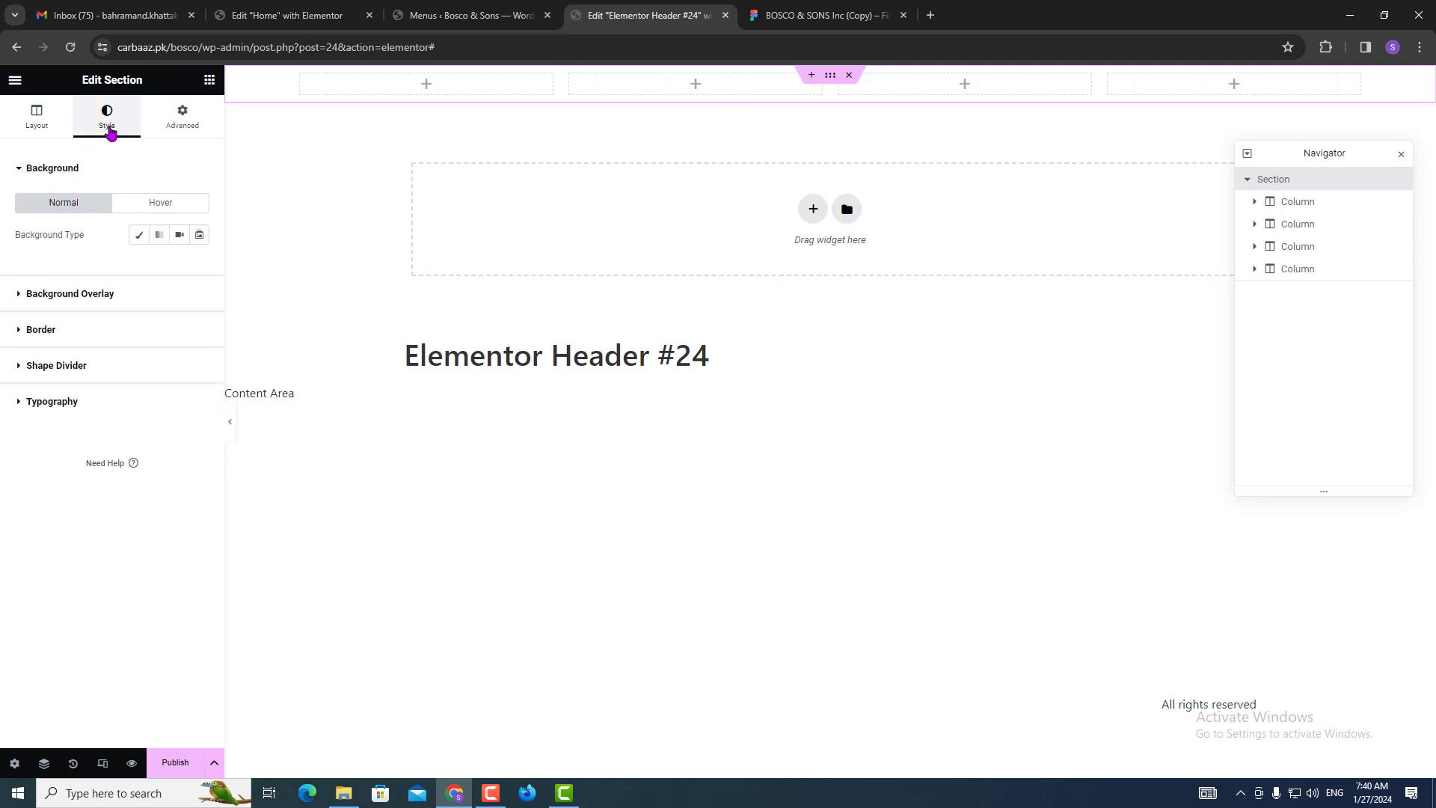
Make the section's background overlay a gradient with Primary blue as the first colour.
click(95, 296)
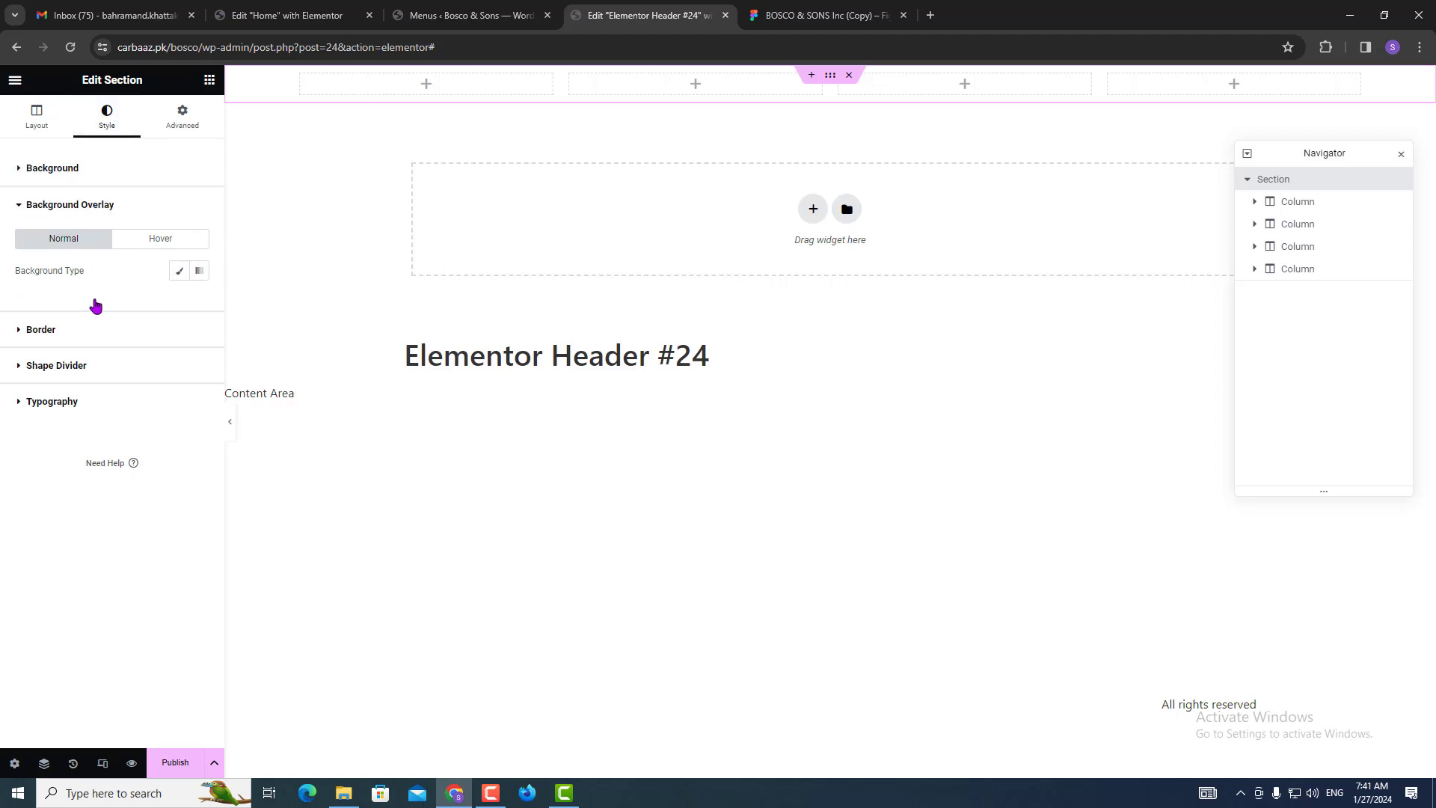
click(198, 274)
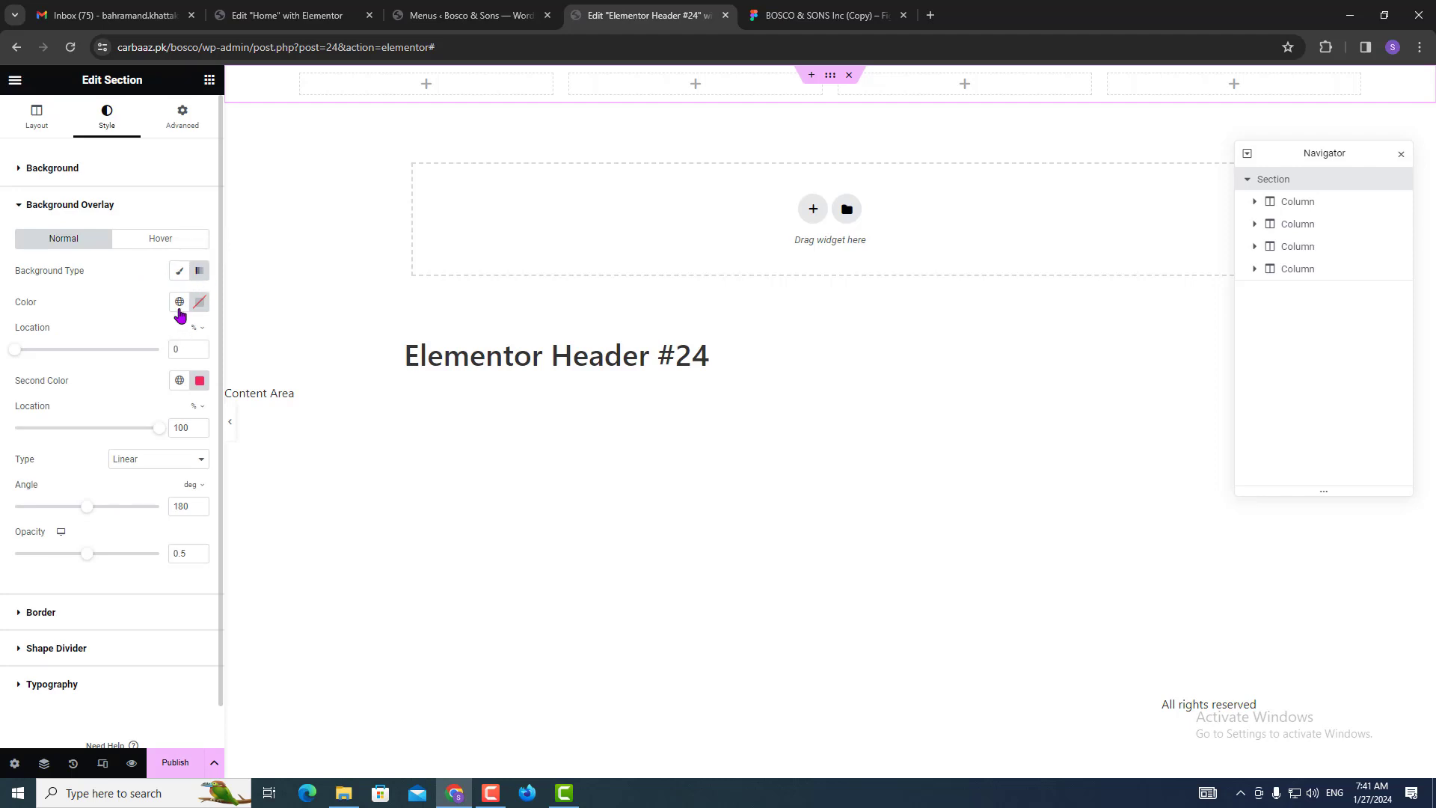
click(179, 304)
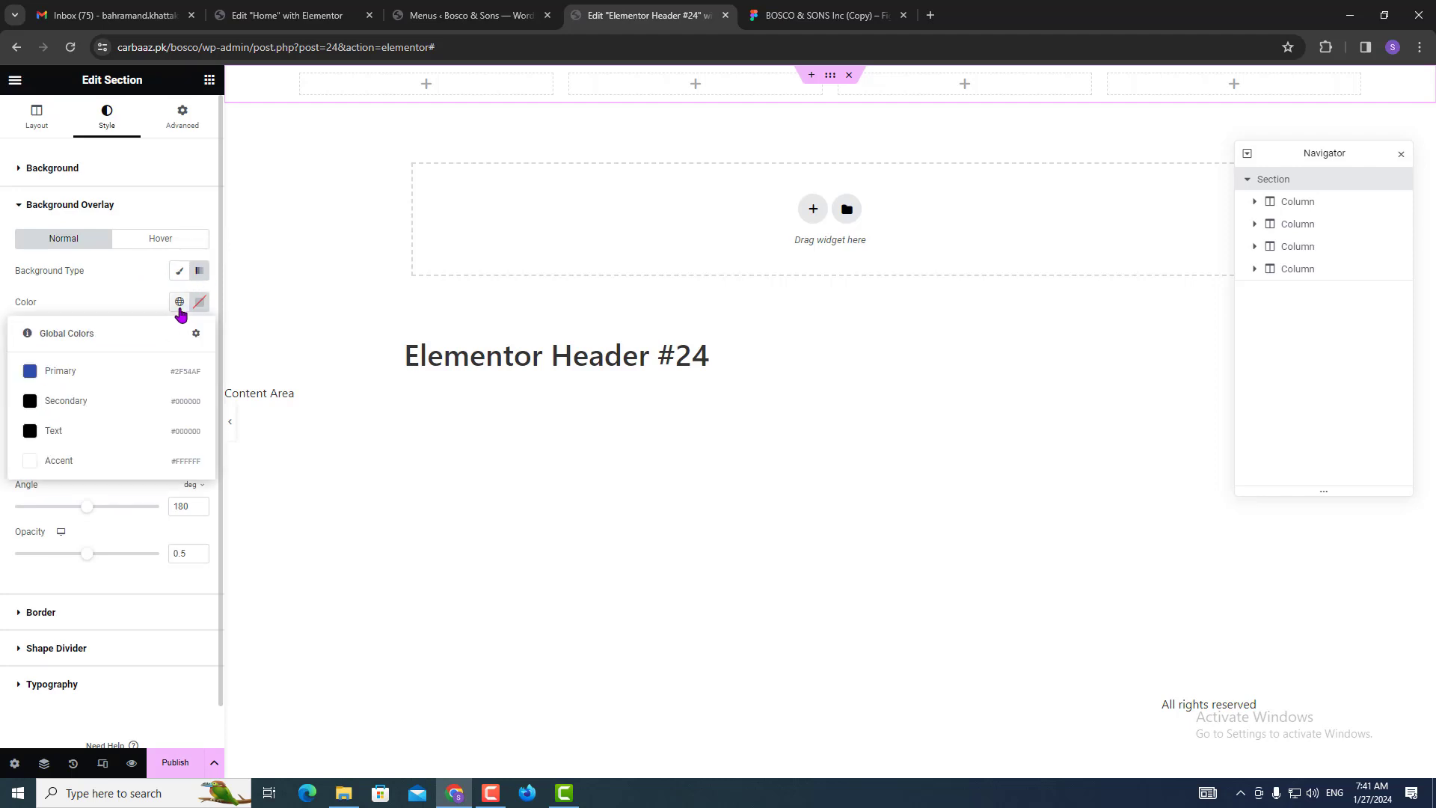
click(73, 380)
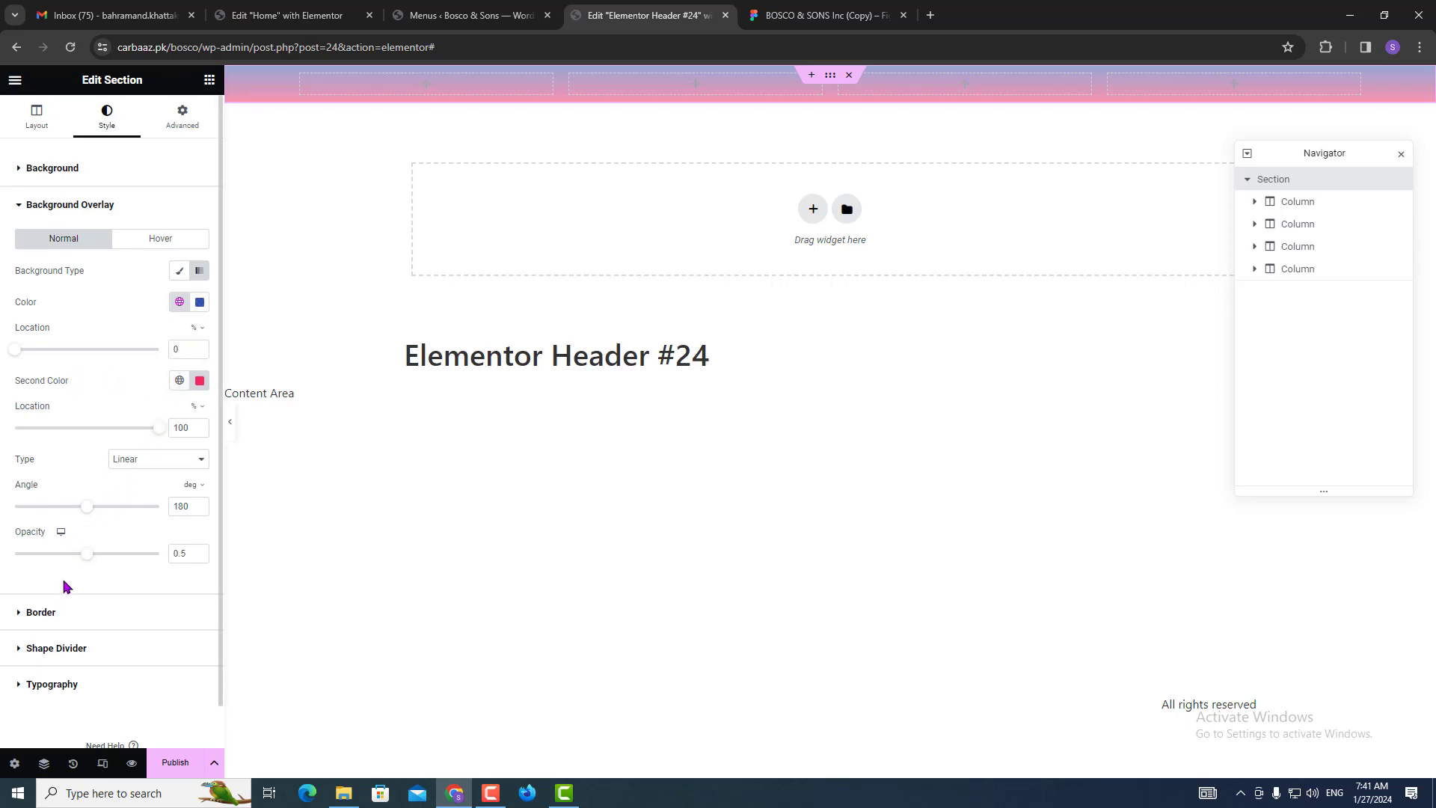
click(823, 15)
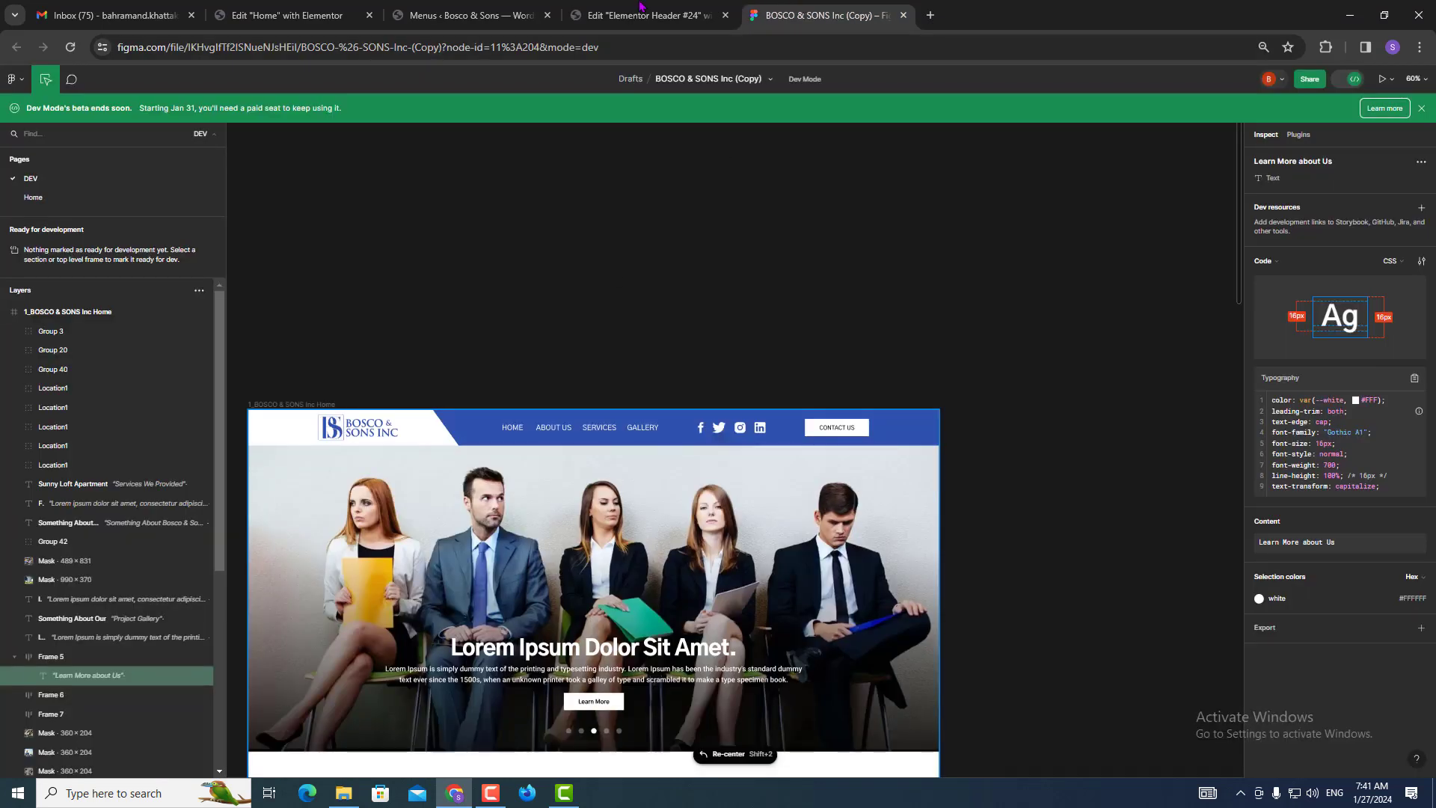
click(643, 15)
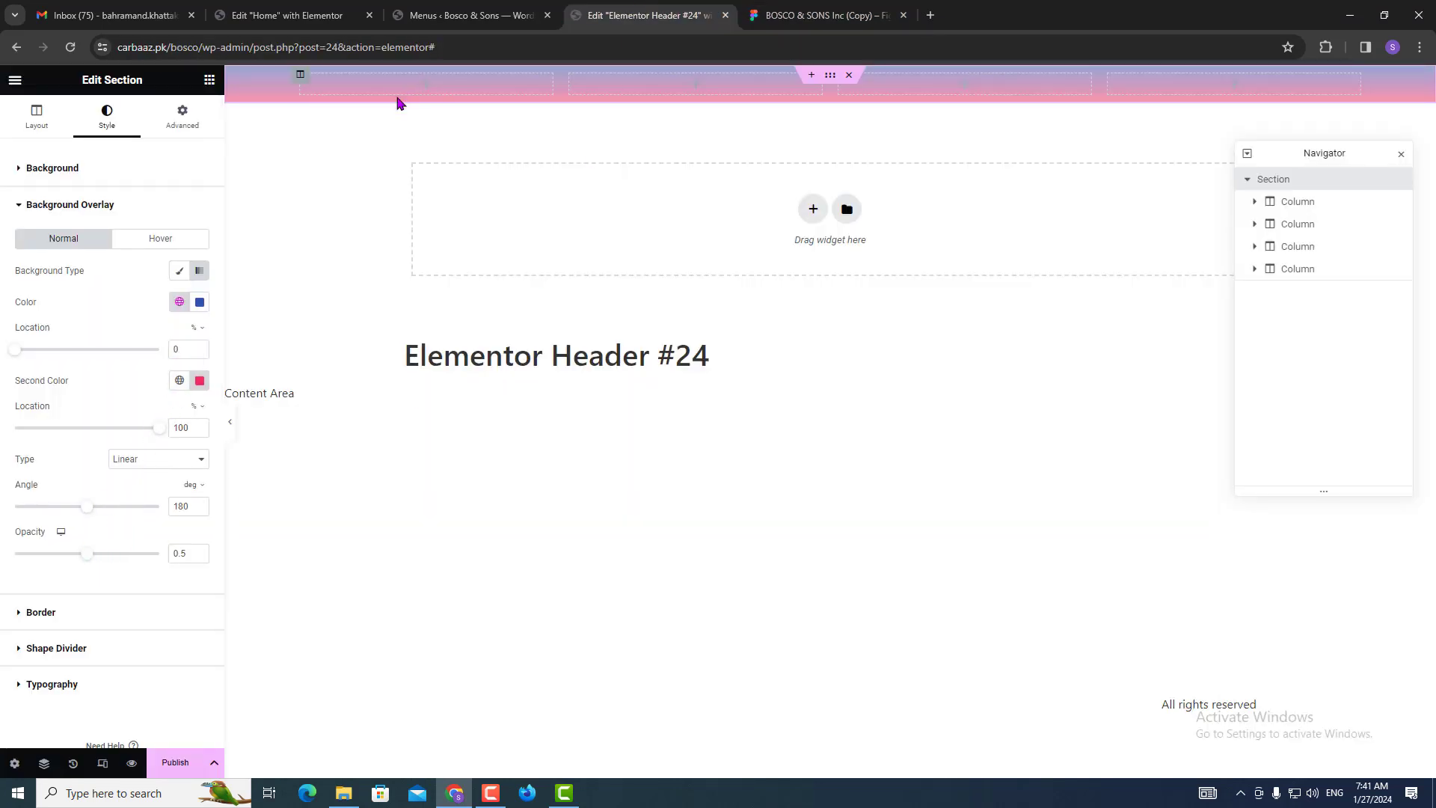
Set overlay opacity to 1, colour stop locations to 73 and 61, and angle to 229 degrees.
drag(85, 563, 166, 550)
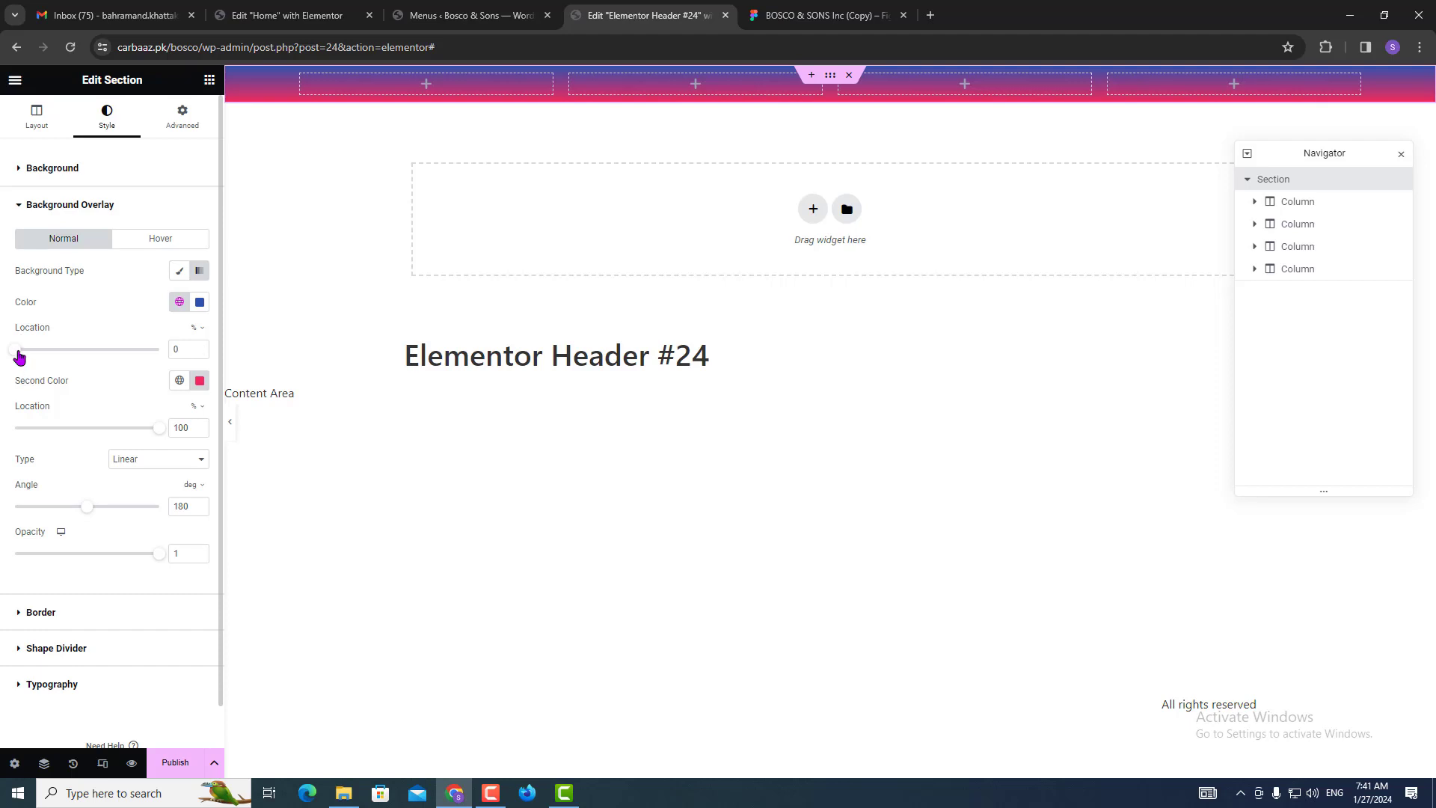
drag(18, 356, 125, 355)
drag(157, 429, 102, 426)
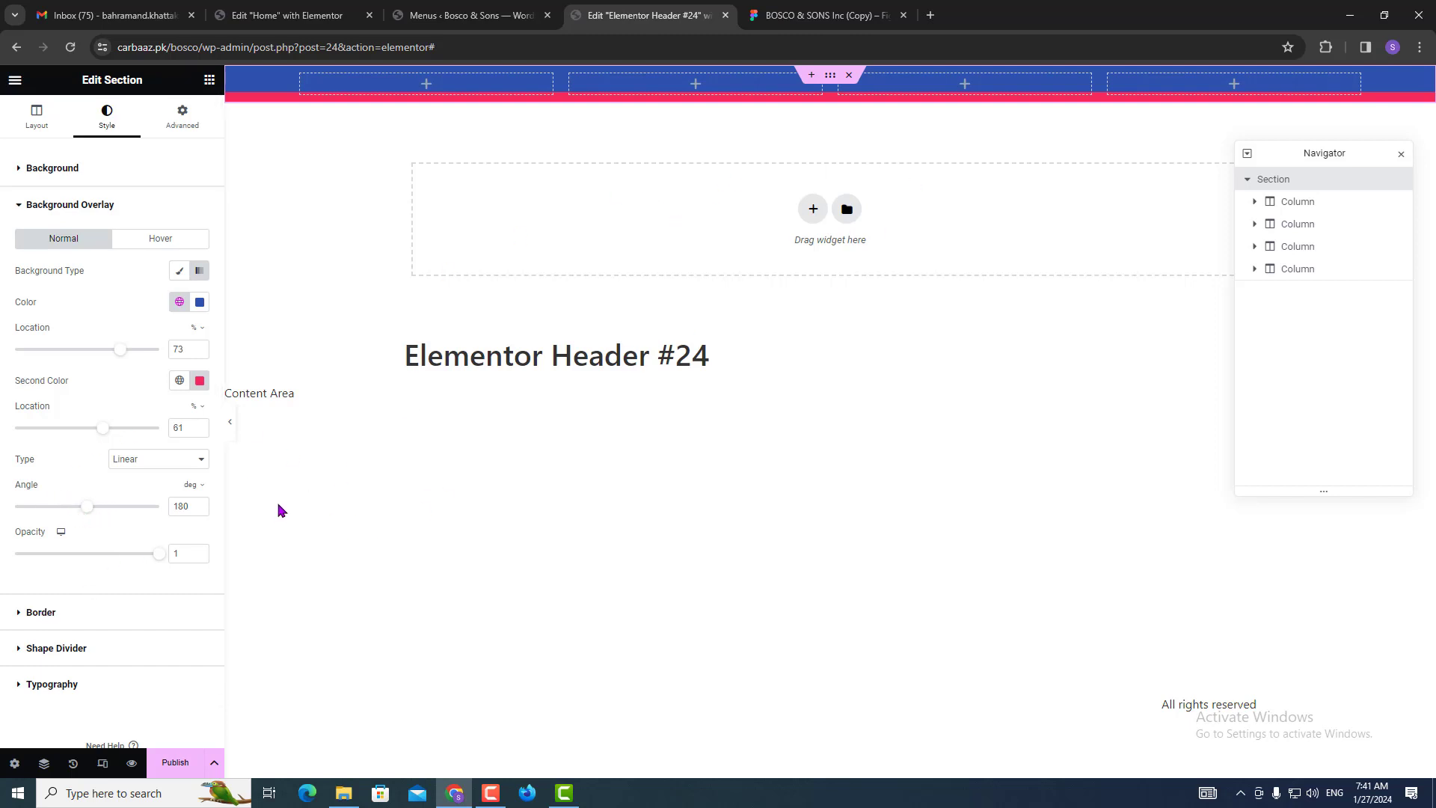
mouse_move(87, 507)
mouse_down()
mouse_move(110, 509)
mouse_move(43, 497)
mouse_move(69, 514)
mouse_move(128, 503)
mouse_move(108, 499)
mouse_up()
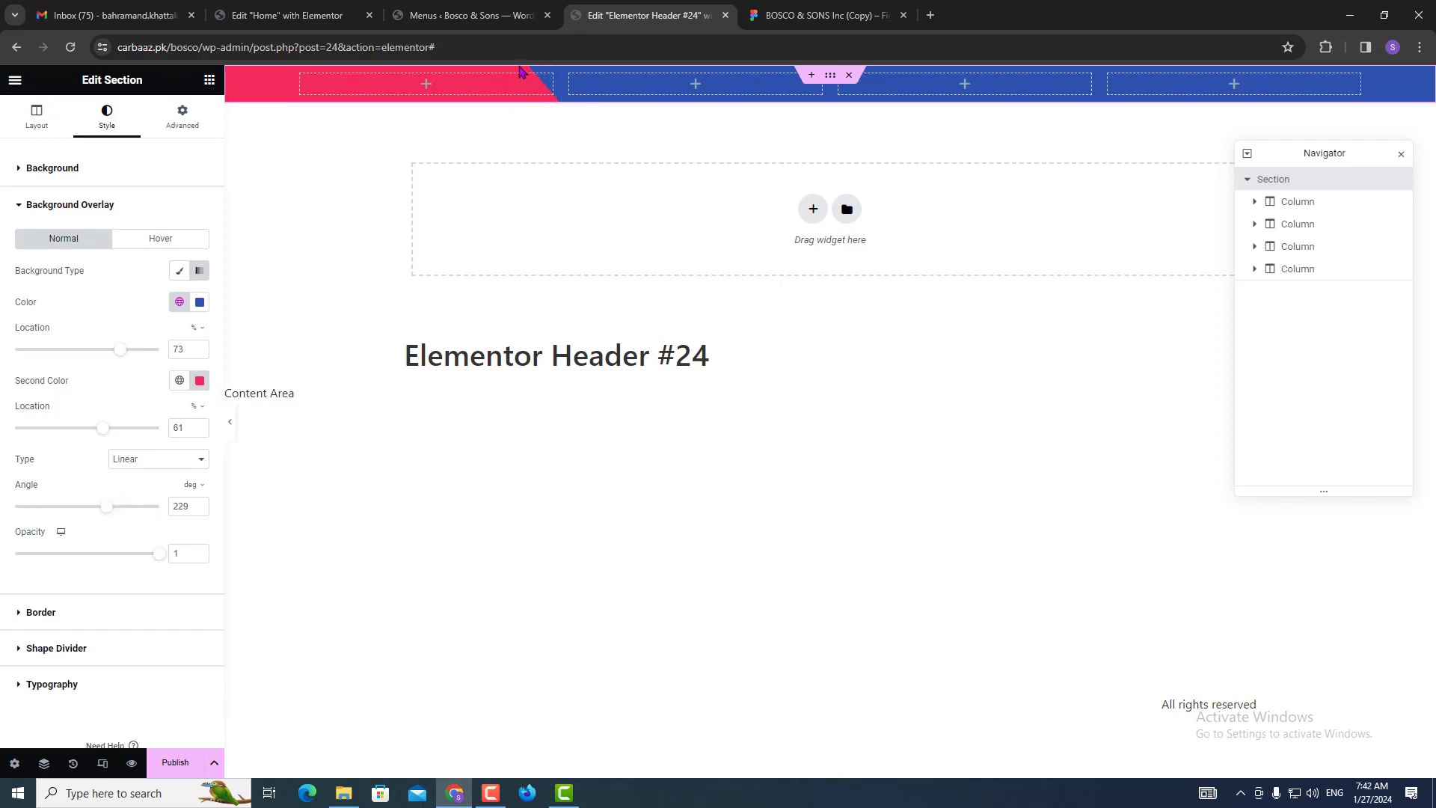
Change the gradient's second colour stop location to 45.
click(815, 14)
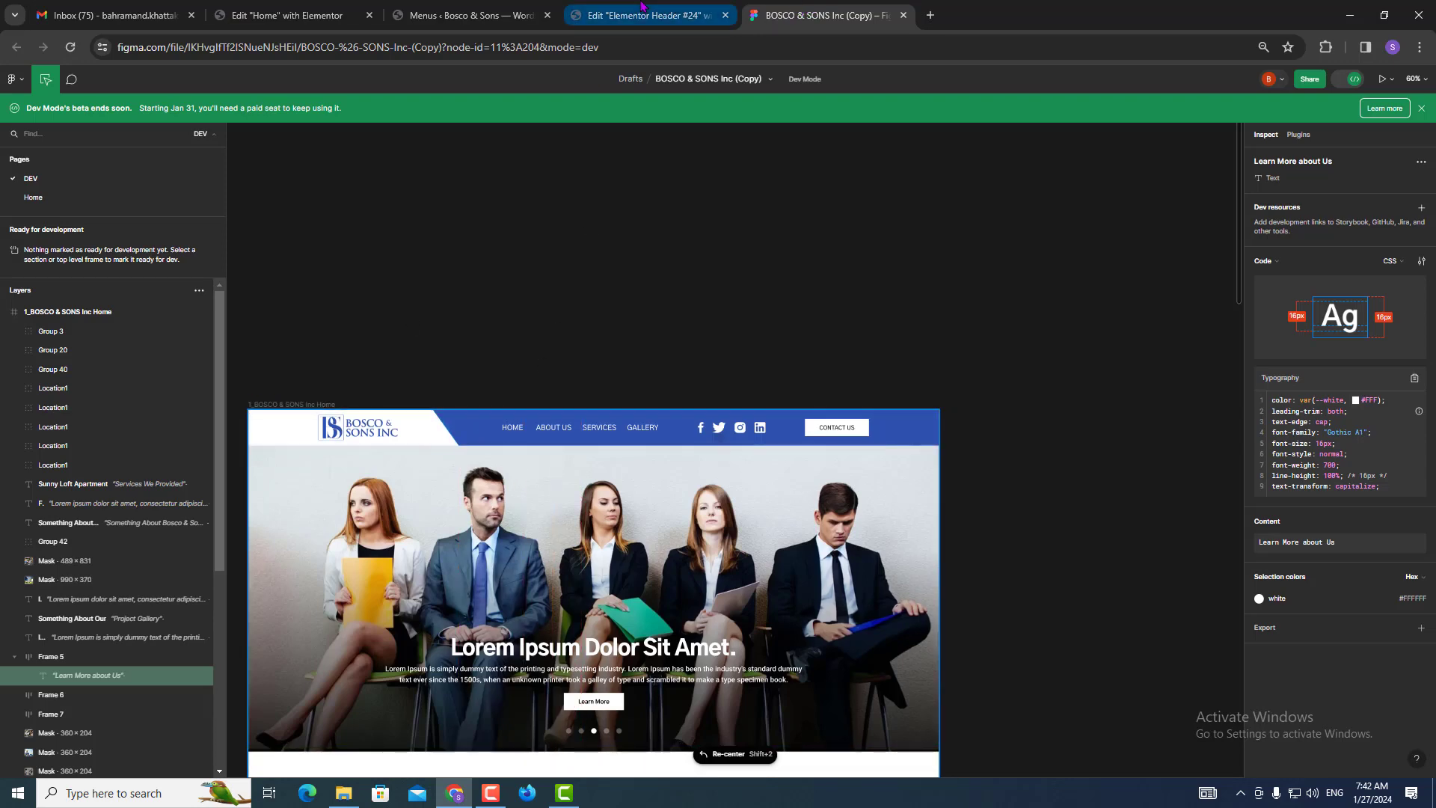
click(641, 9)
click(822, 13)
mouse_move(707, 9)
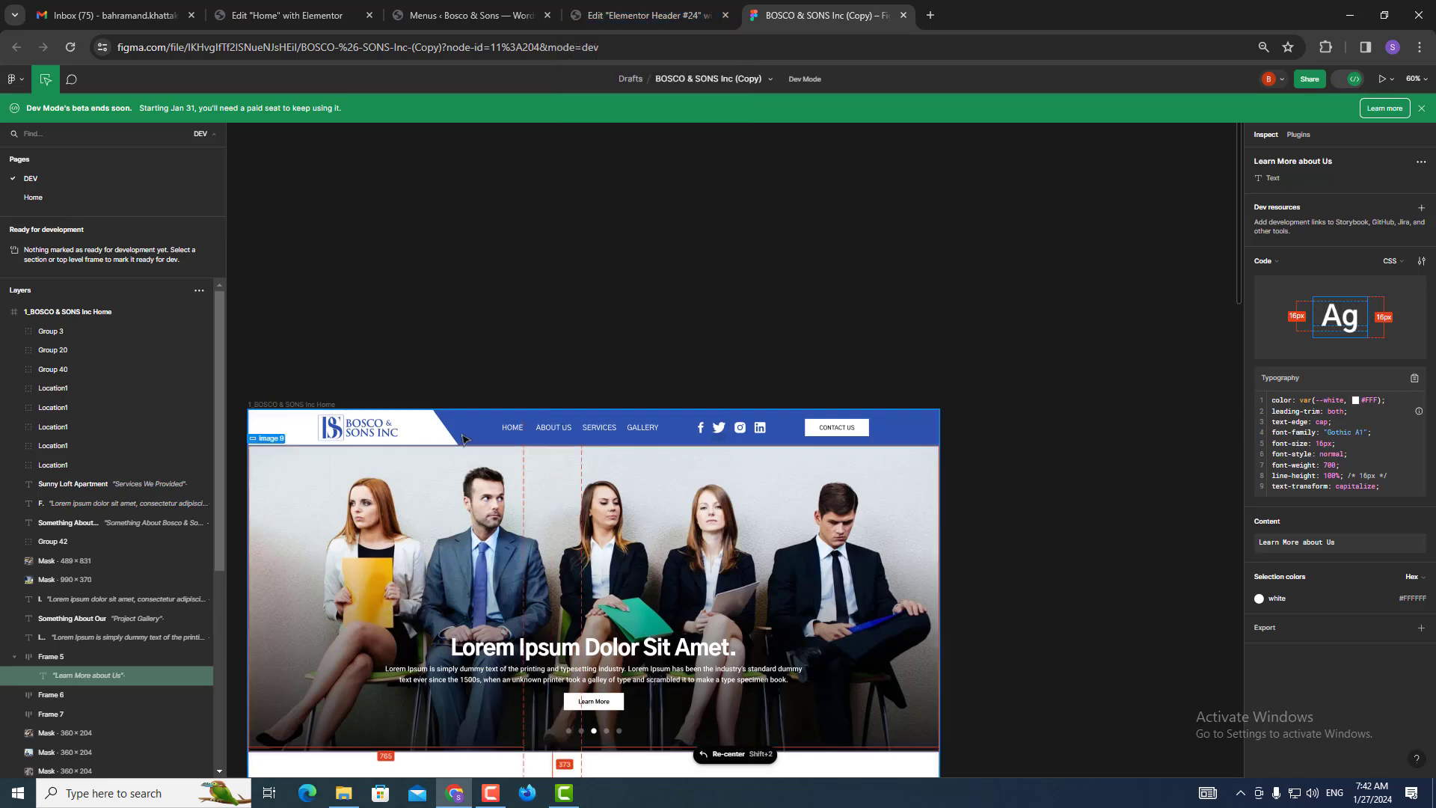
click(706, 9)
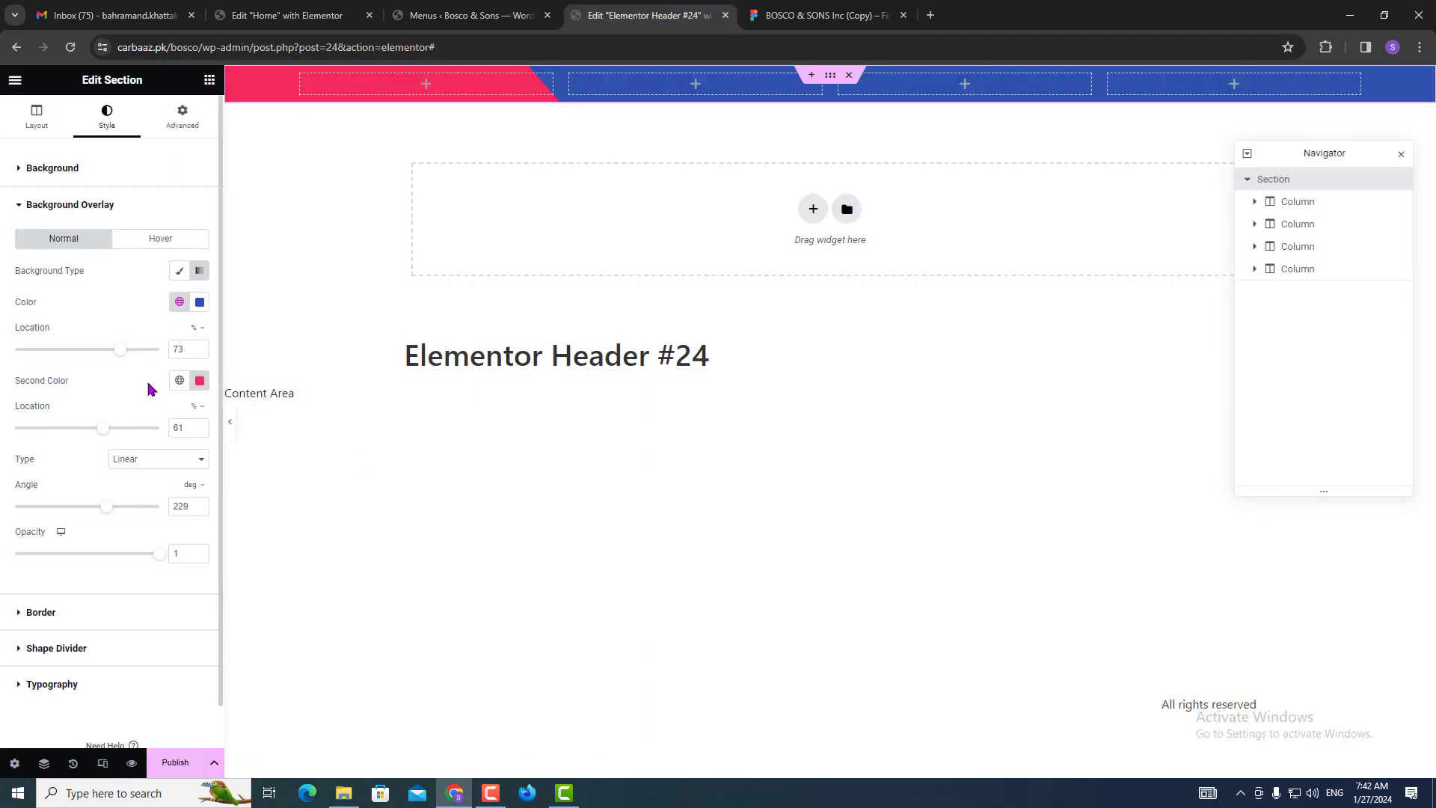
double_click(180, 429)
text(45)
Make the second gradient colour fully transparent, then check the Figma logo's 220×70 px size.
click(826, 7)
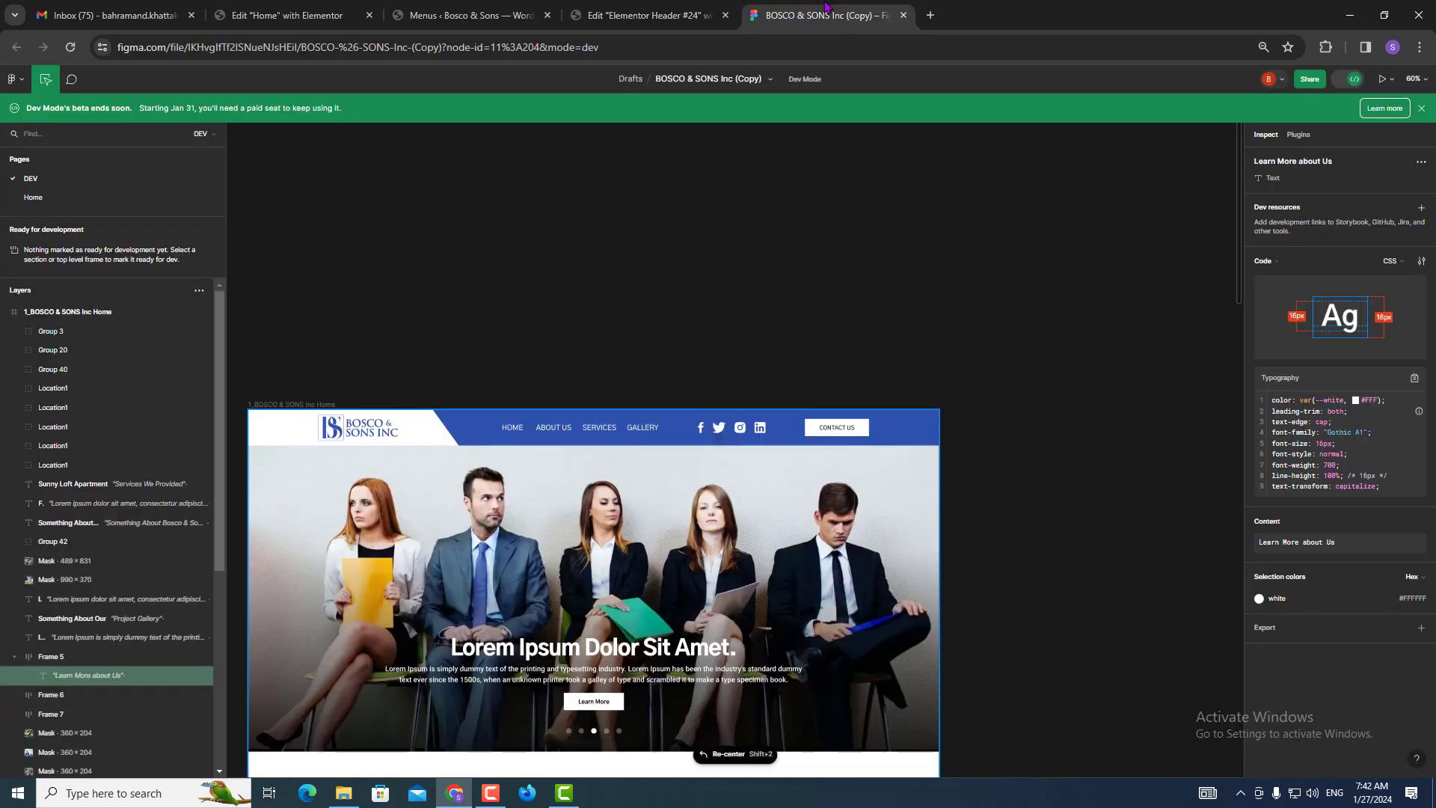
click(649, 15)
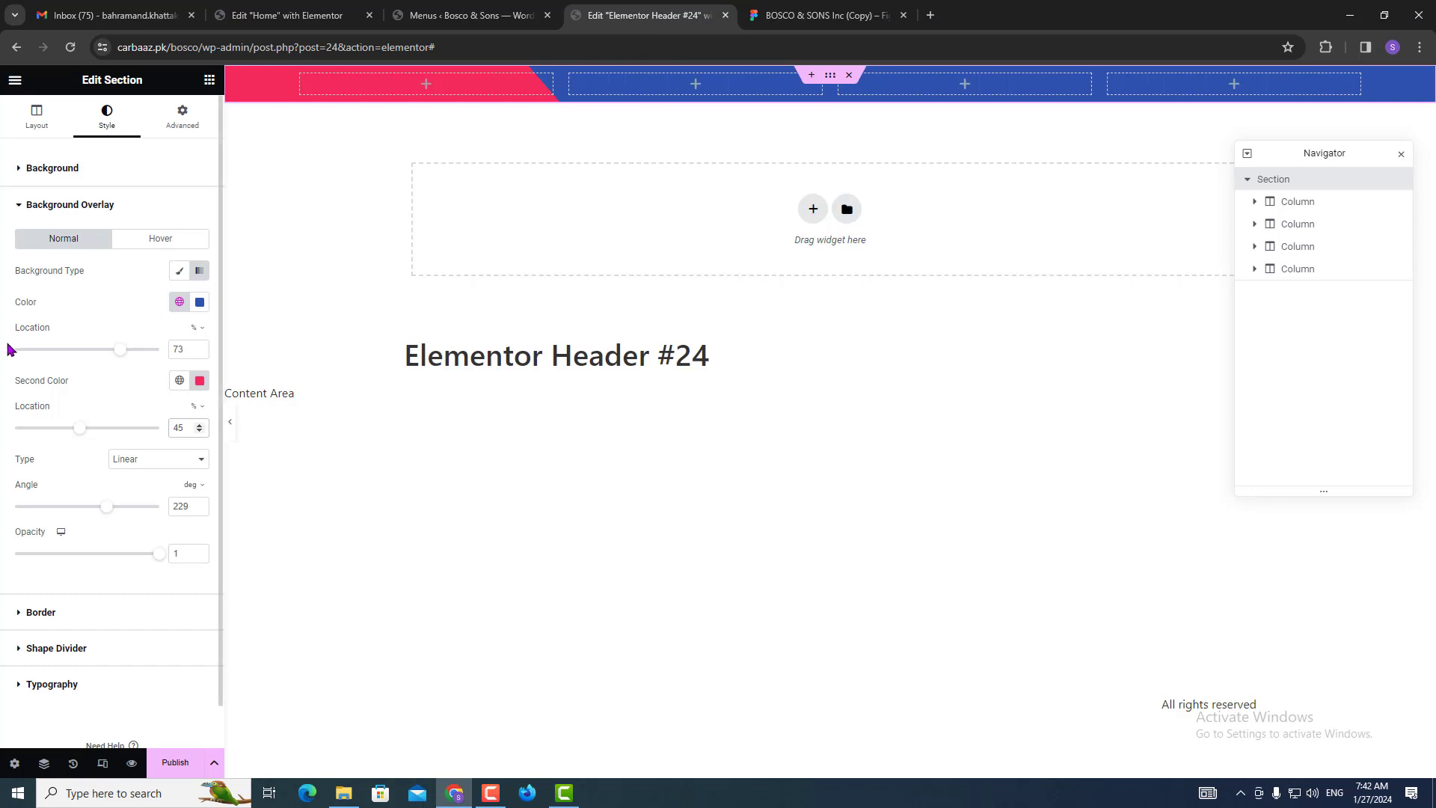
click(200, 381)
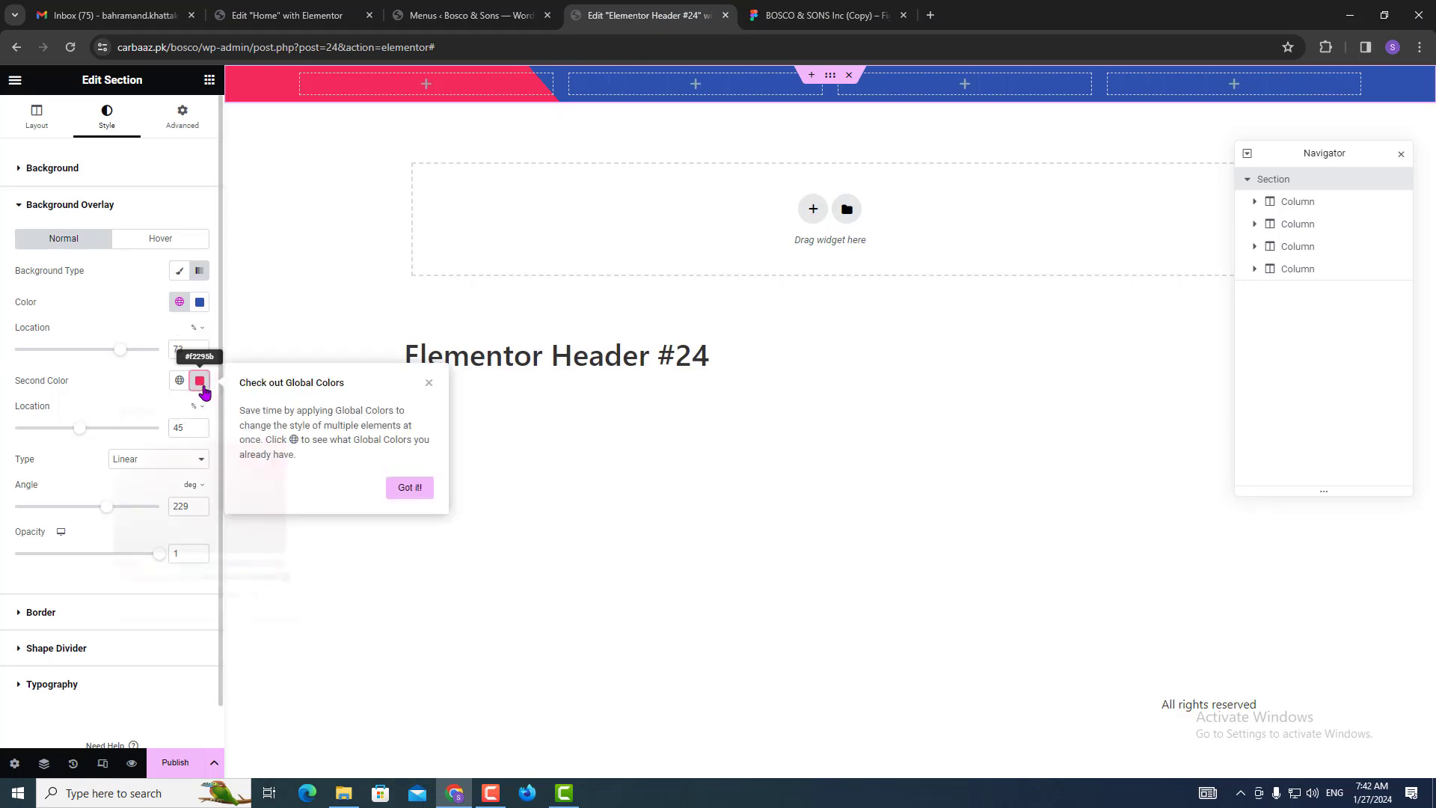
drag(147, 577, 85, 580)
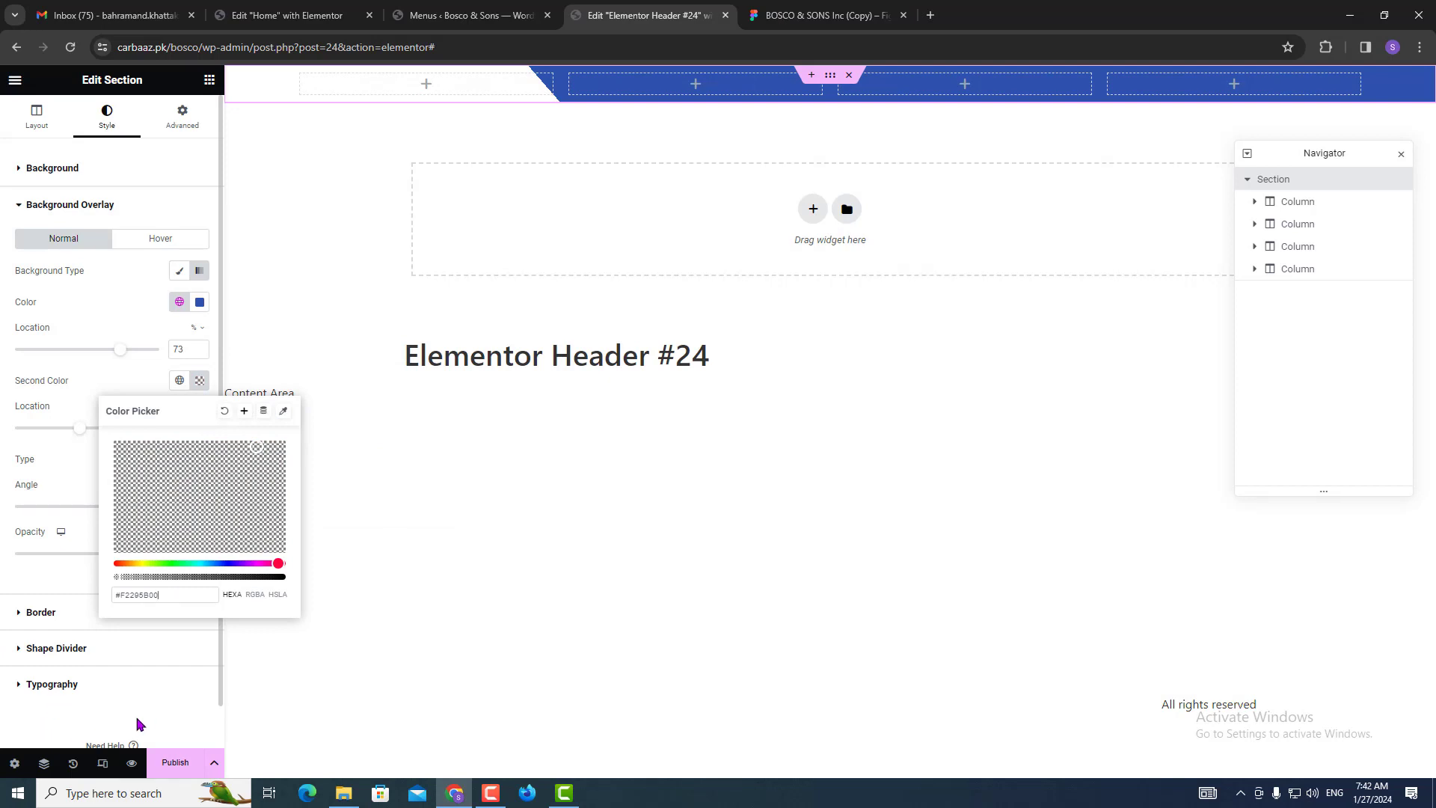
click(27, 724)
click(782, 7)
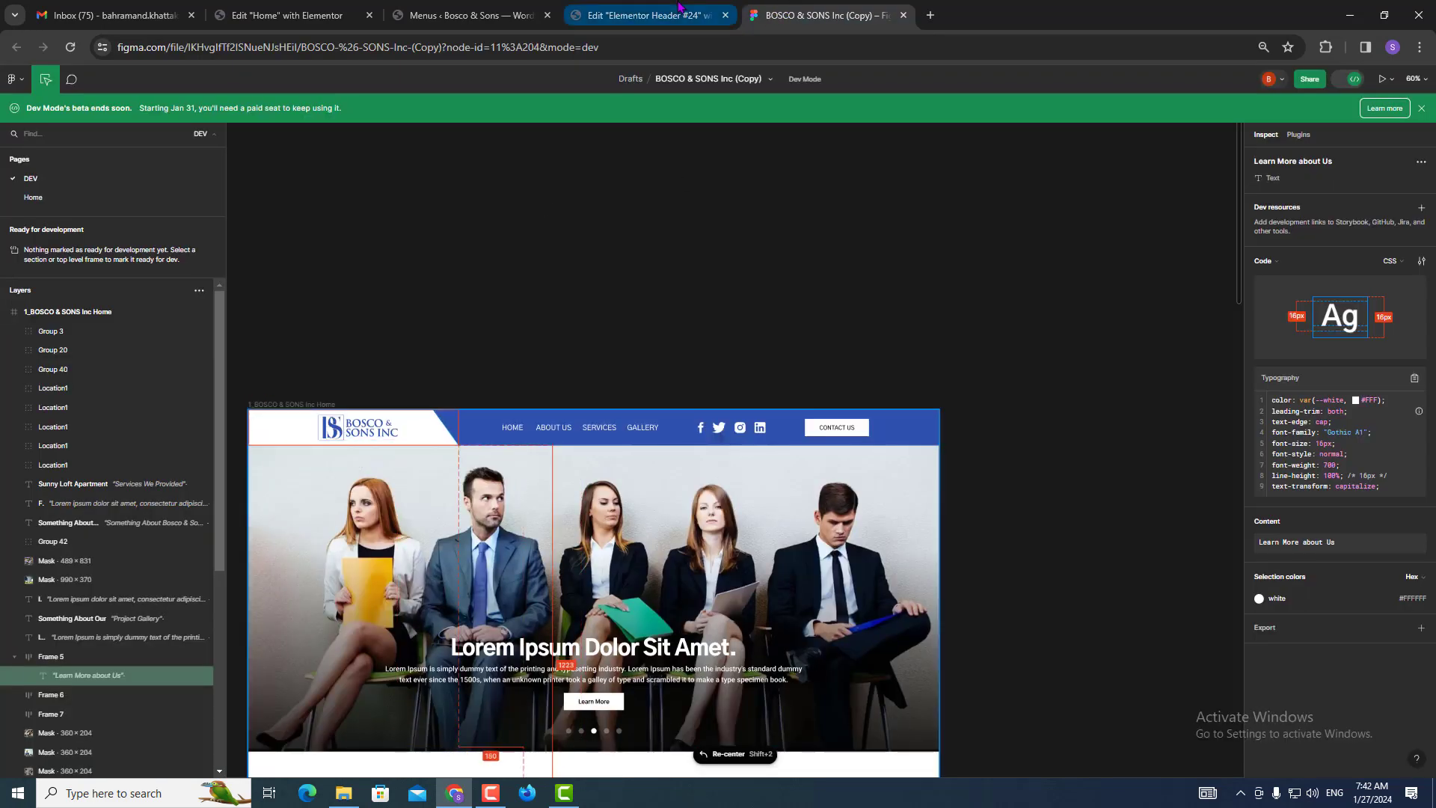
click(368, 434)
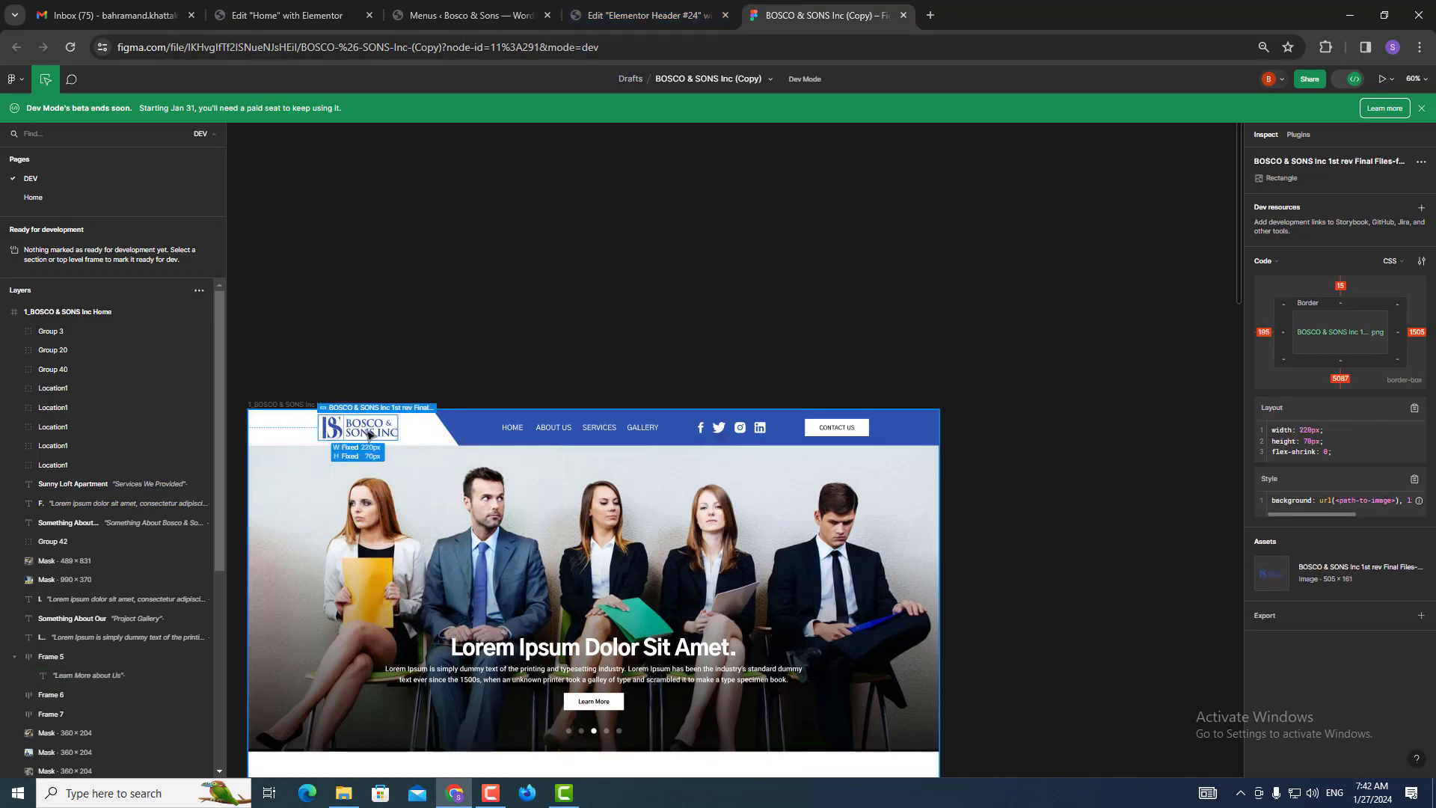
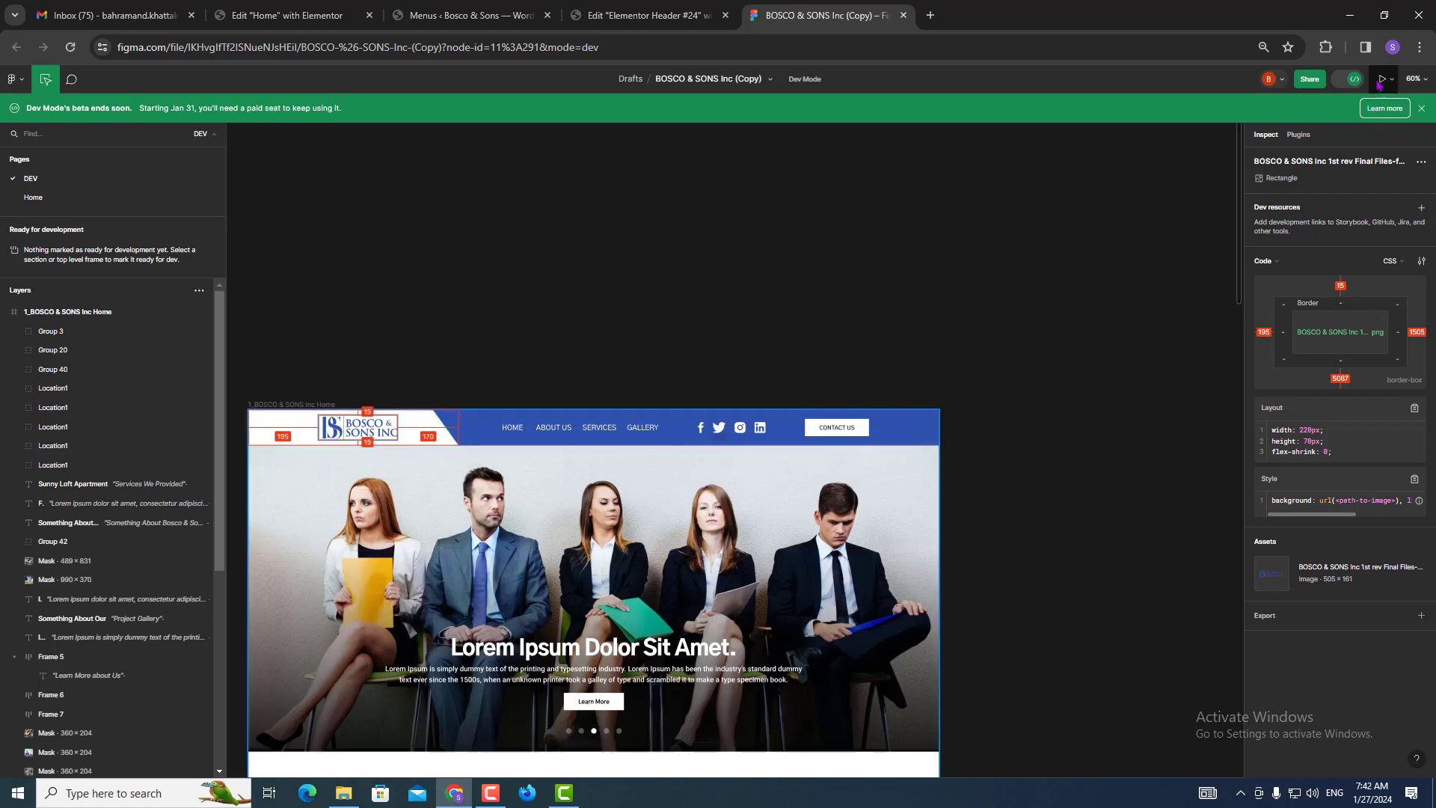
Export the BOSCO & SONS logo layer from Figma as a 1x PNG.
click(1351, 81)
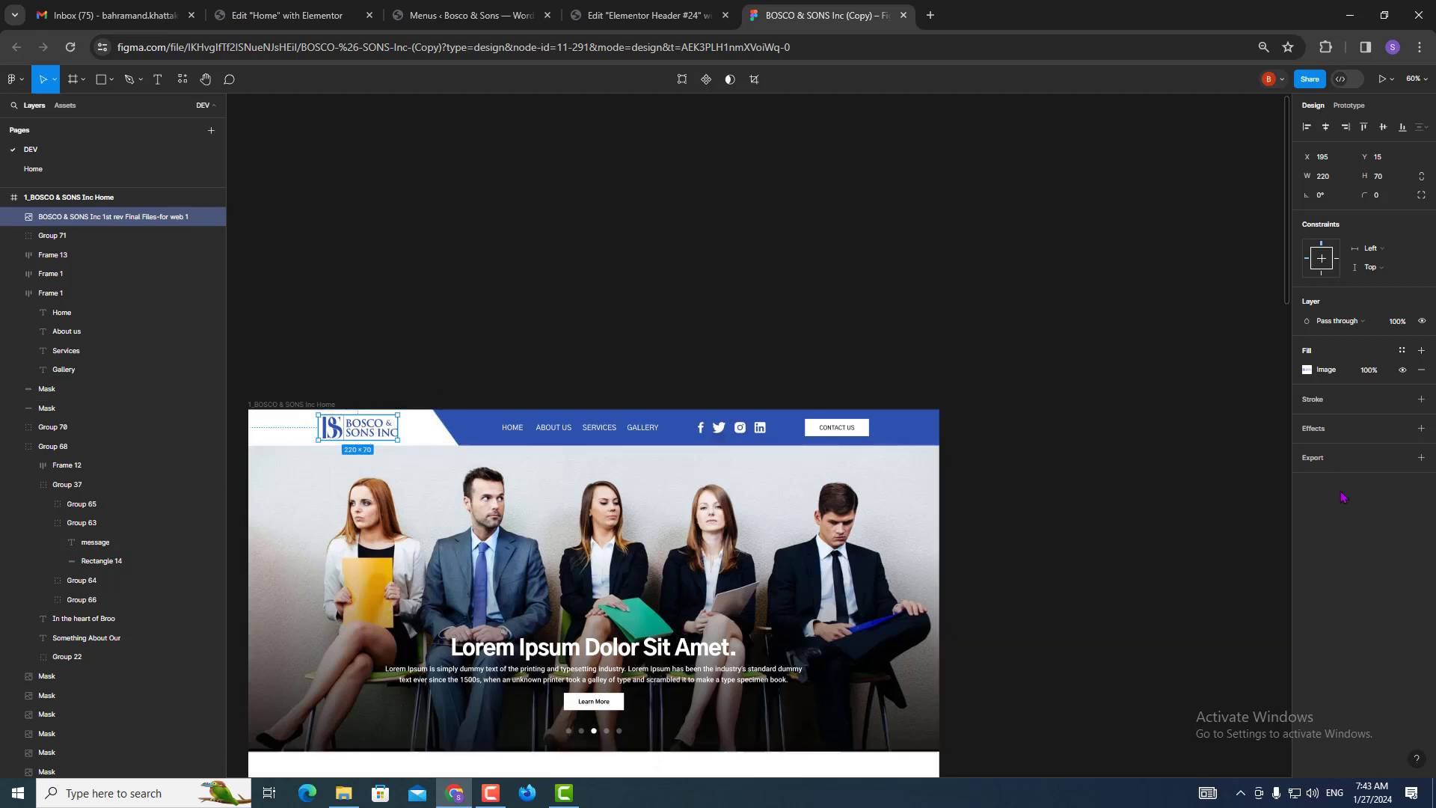
click(1339, 457)
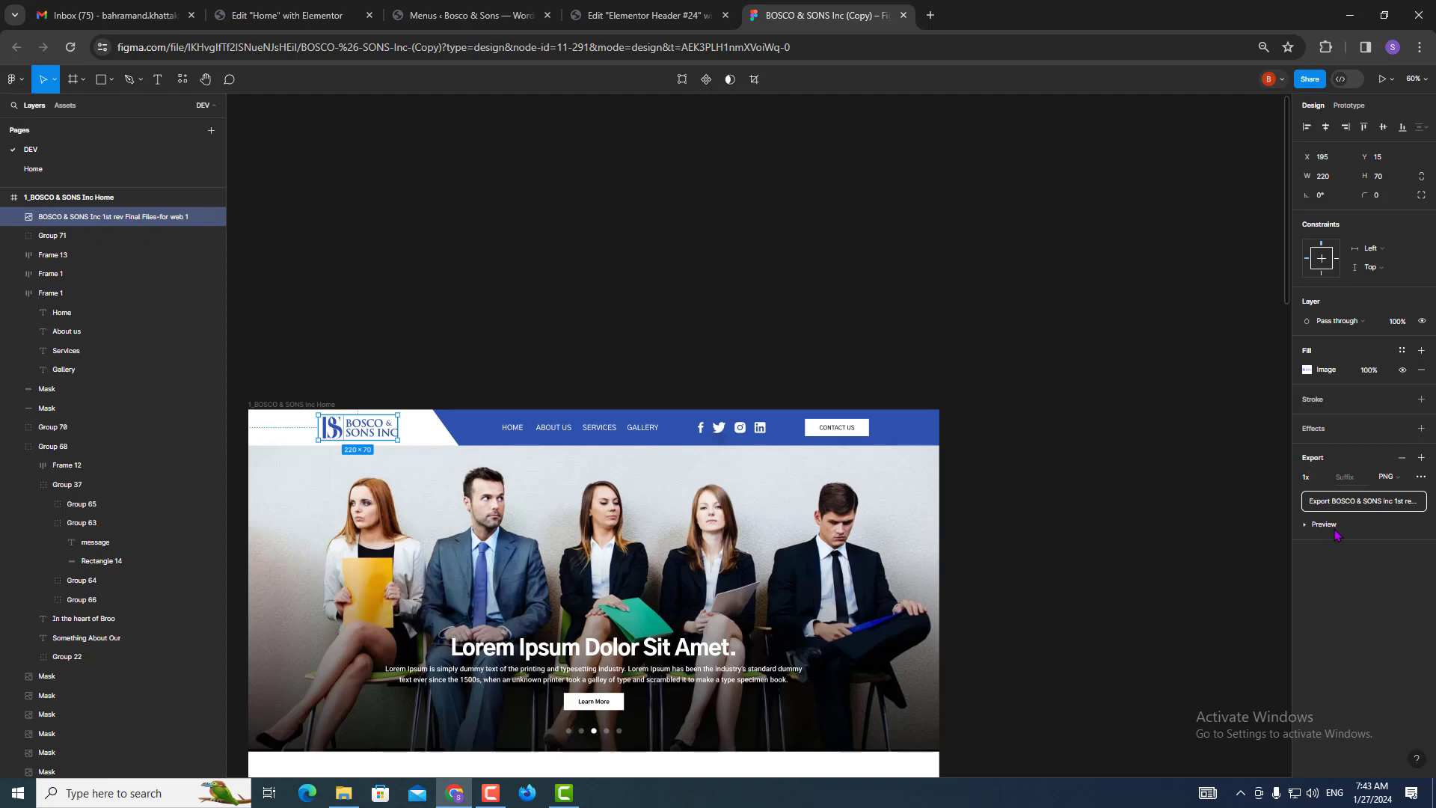
click(1384, 507)
click(655, 9)
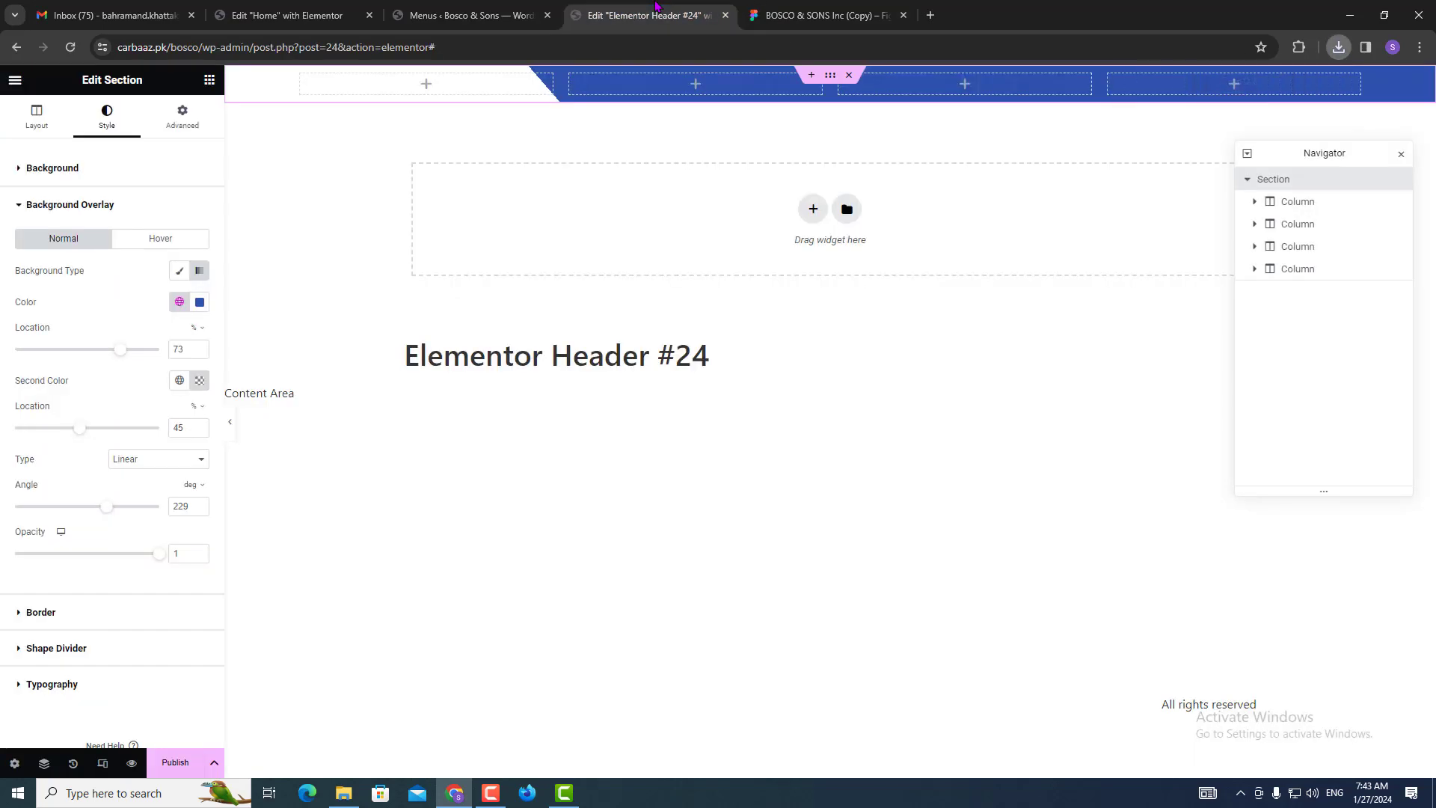
Add an Image widget to the first column showing the uploaded logo PNG.
click(209, 80)
drag(56, 632, 417, 102)
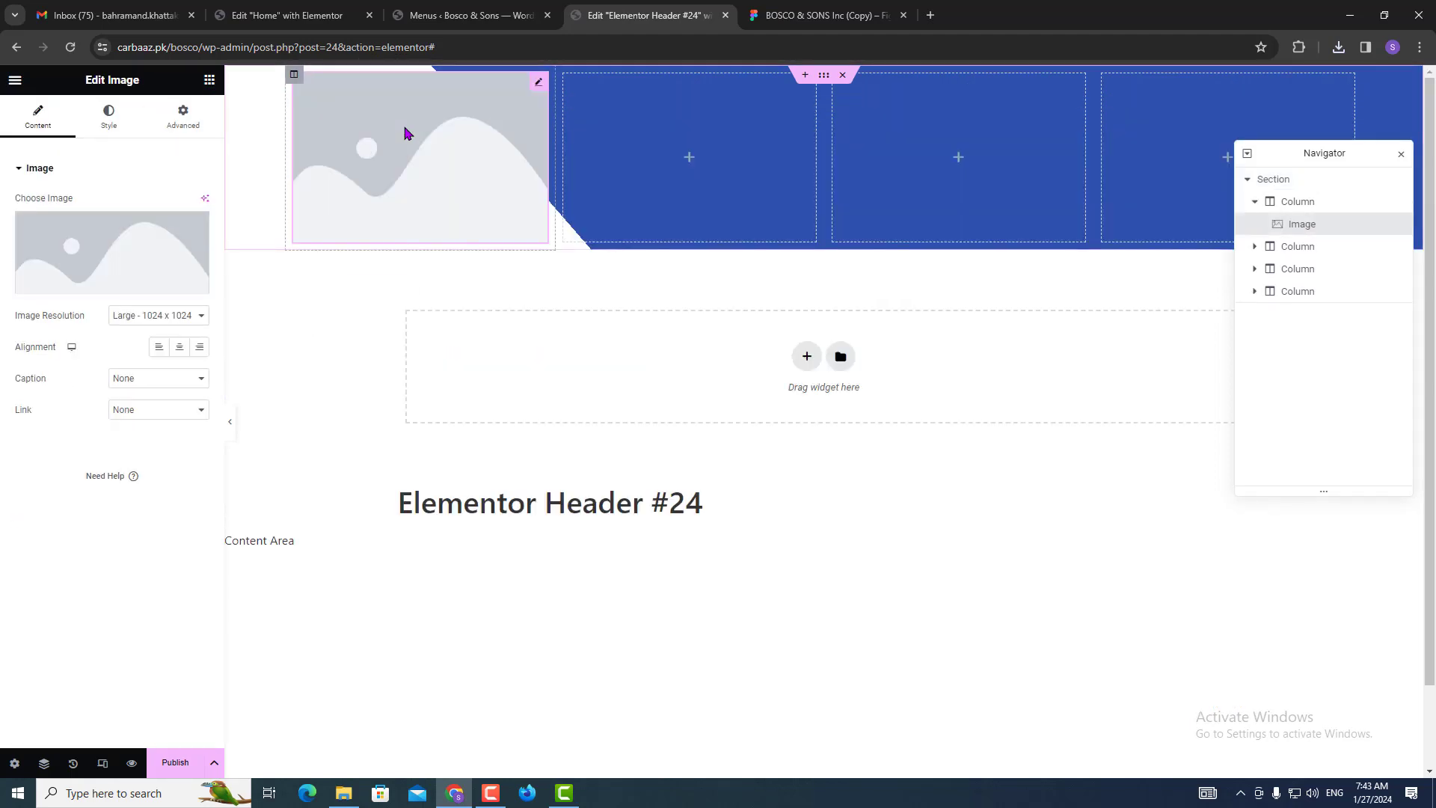
click(124, 263)
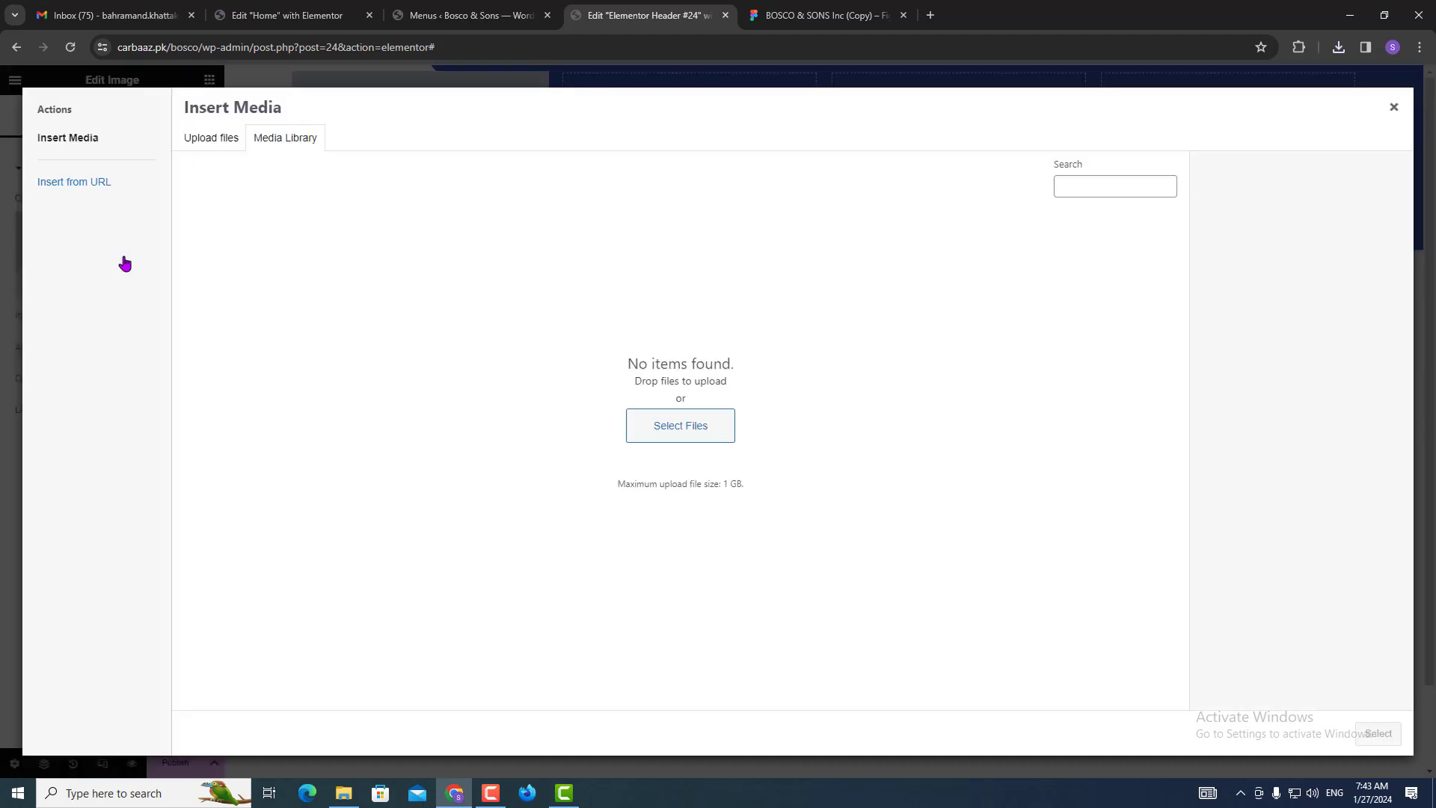
key(ctrl)
click(1337, 54)
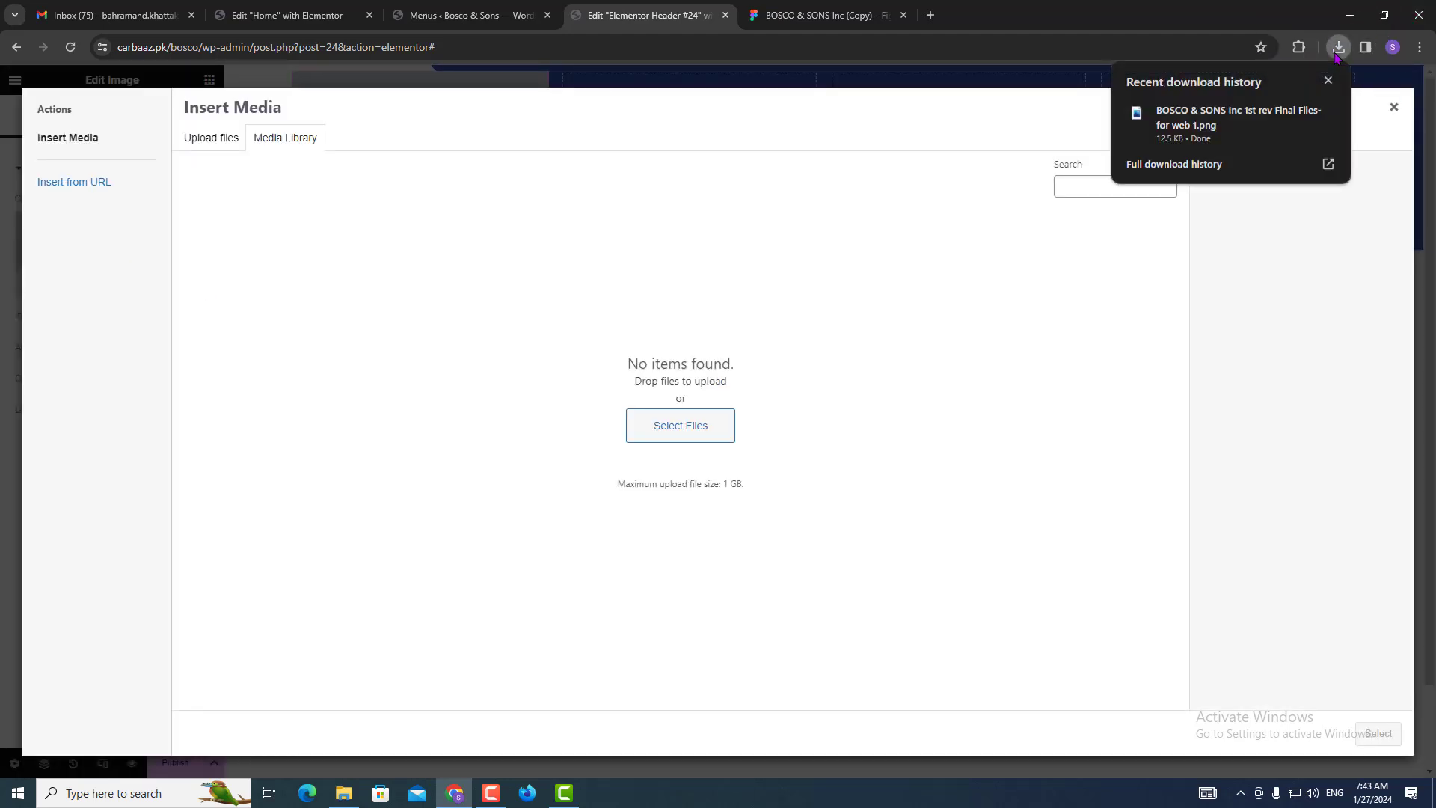
drag(1226, 120, 564, 299)
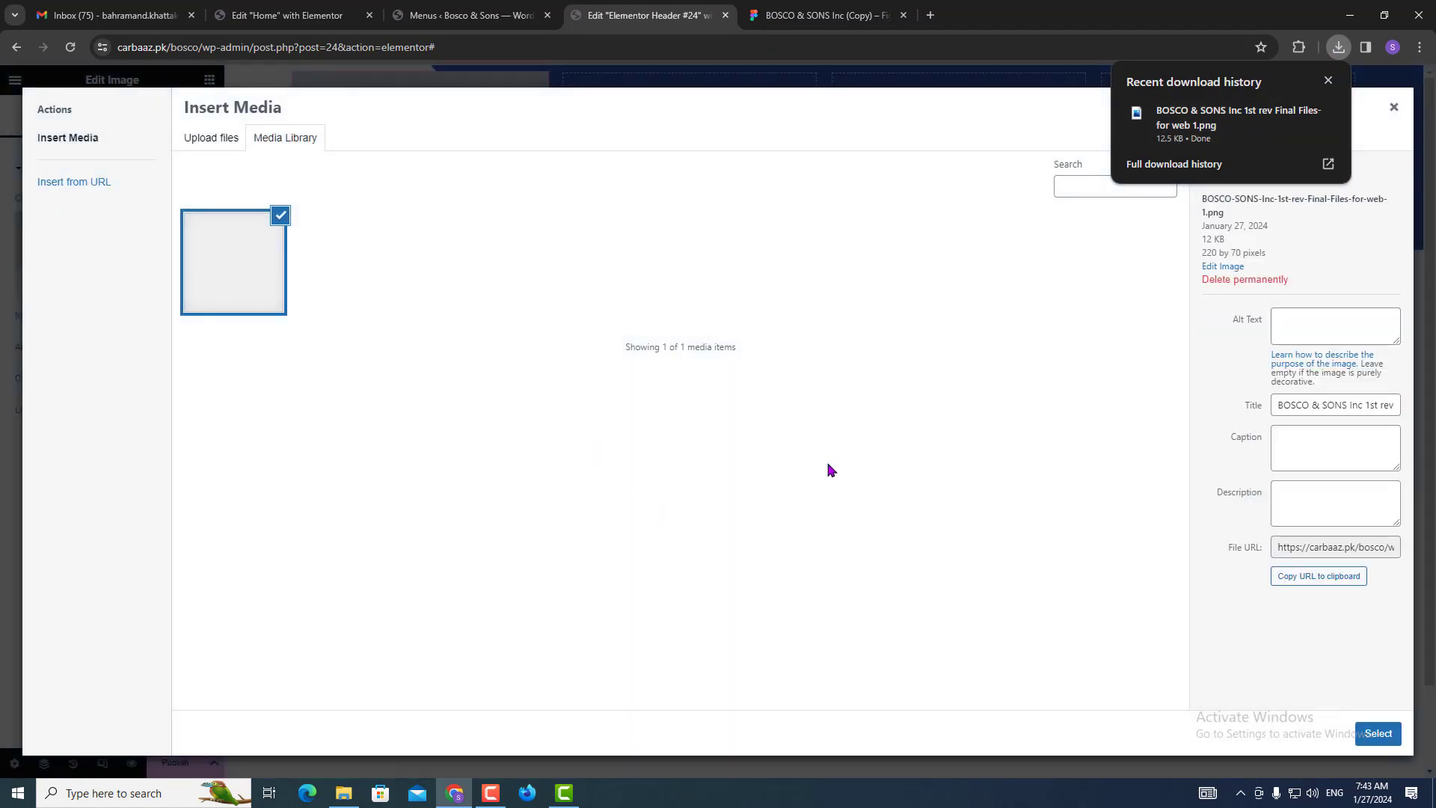
click(1376, 732)
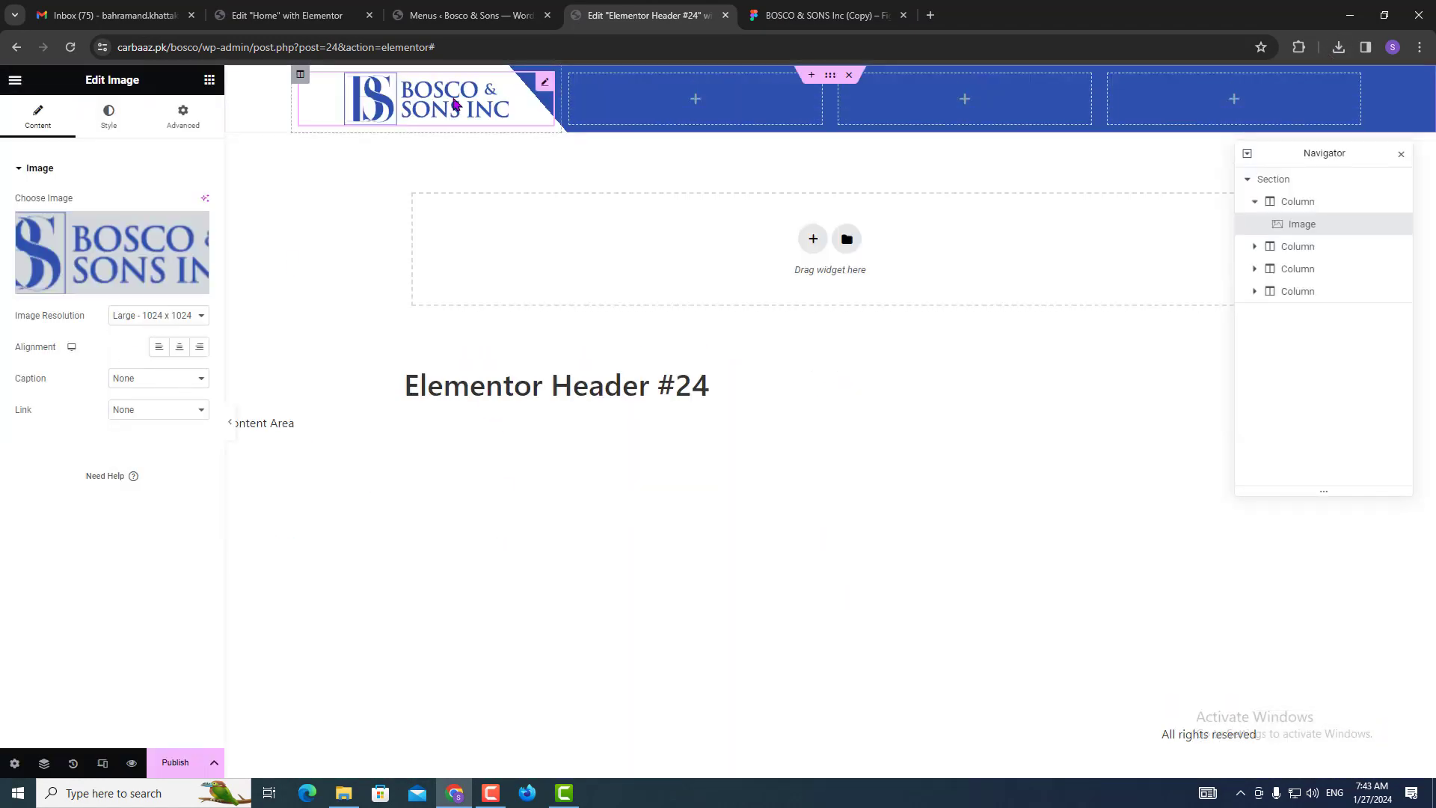
Set the logo image to Full resolution, left alignment and 100% width.
click(153, 327)
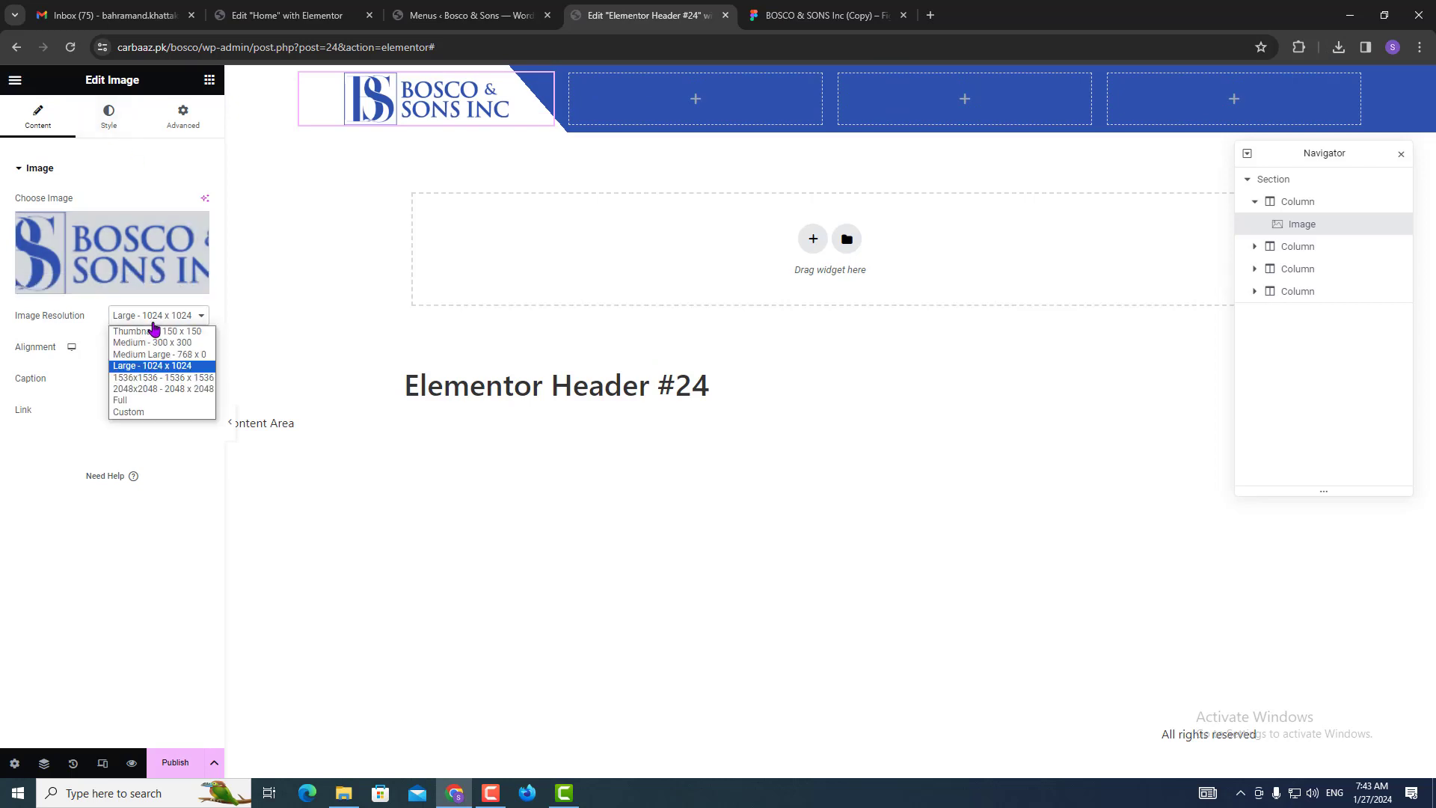
click(138, 403)
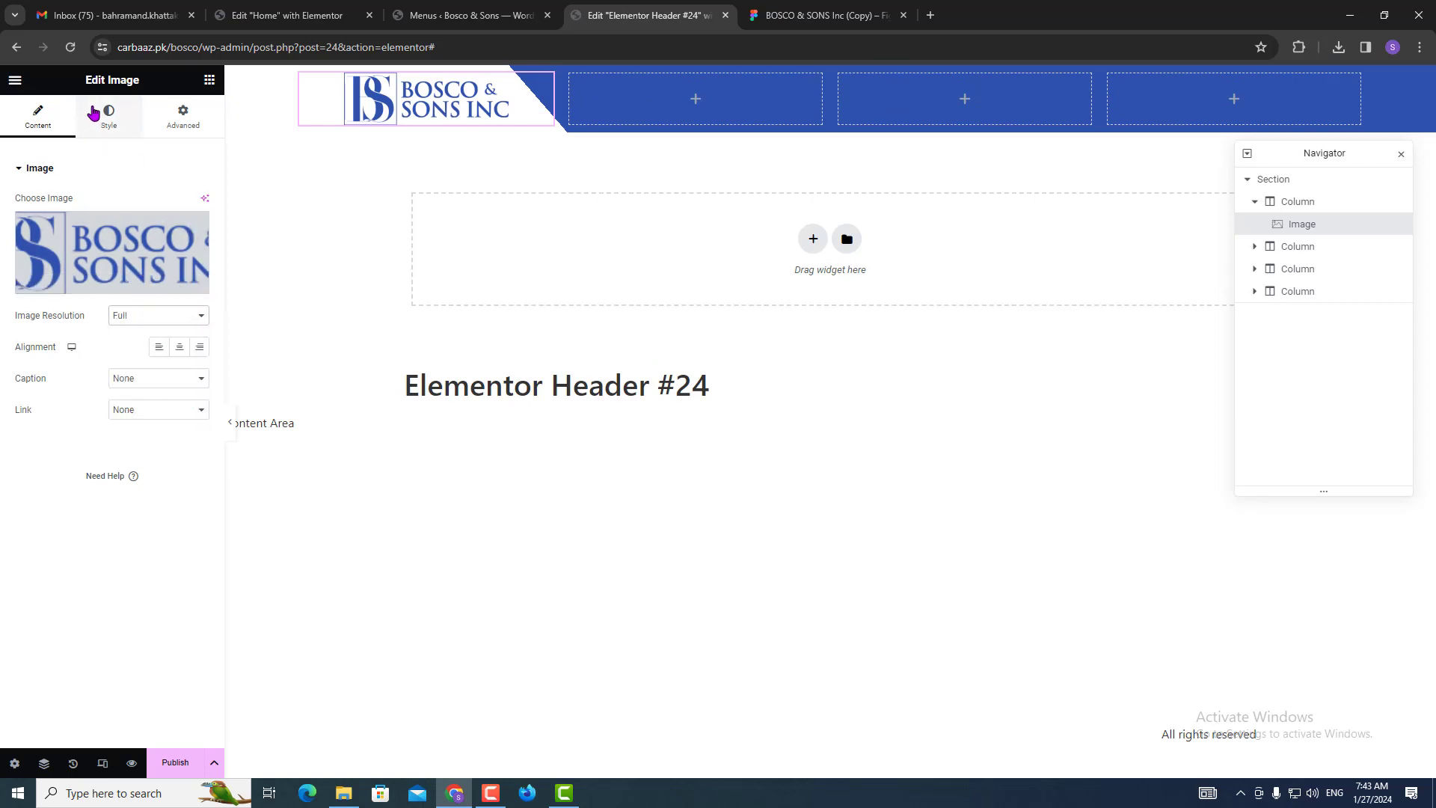
click(113, 122)
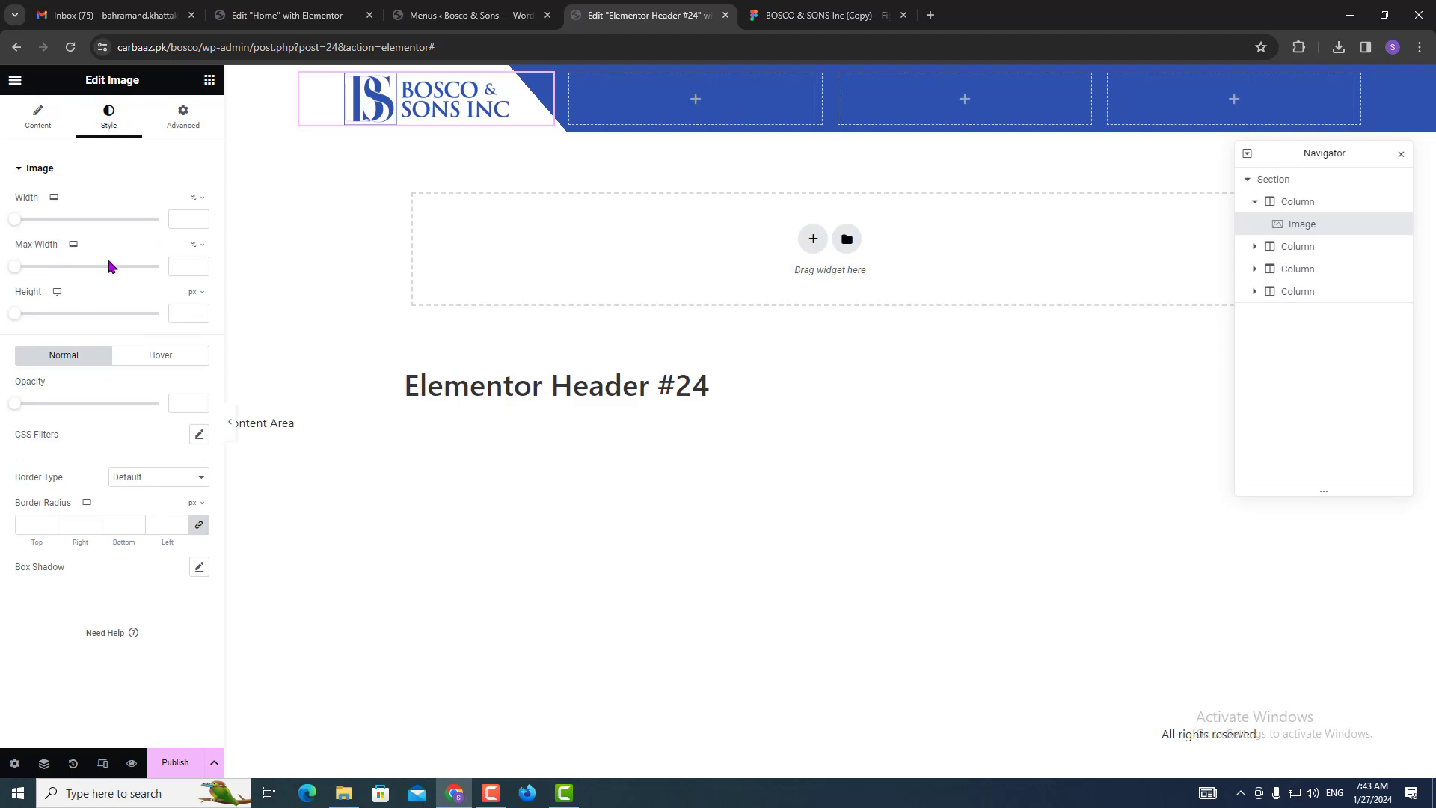
click(38, 120)
click(160, 352)
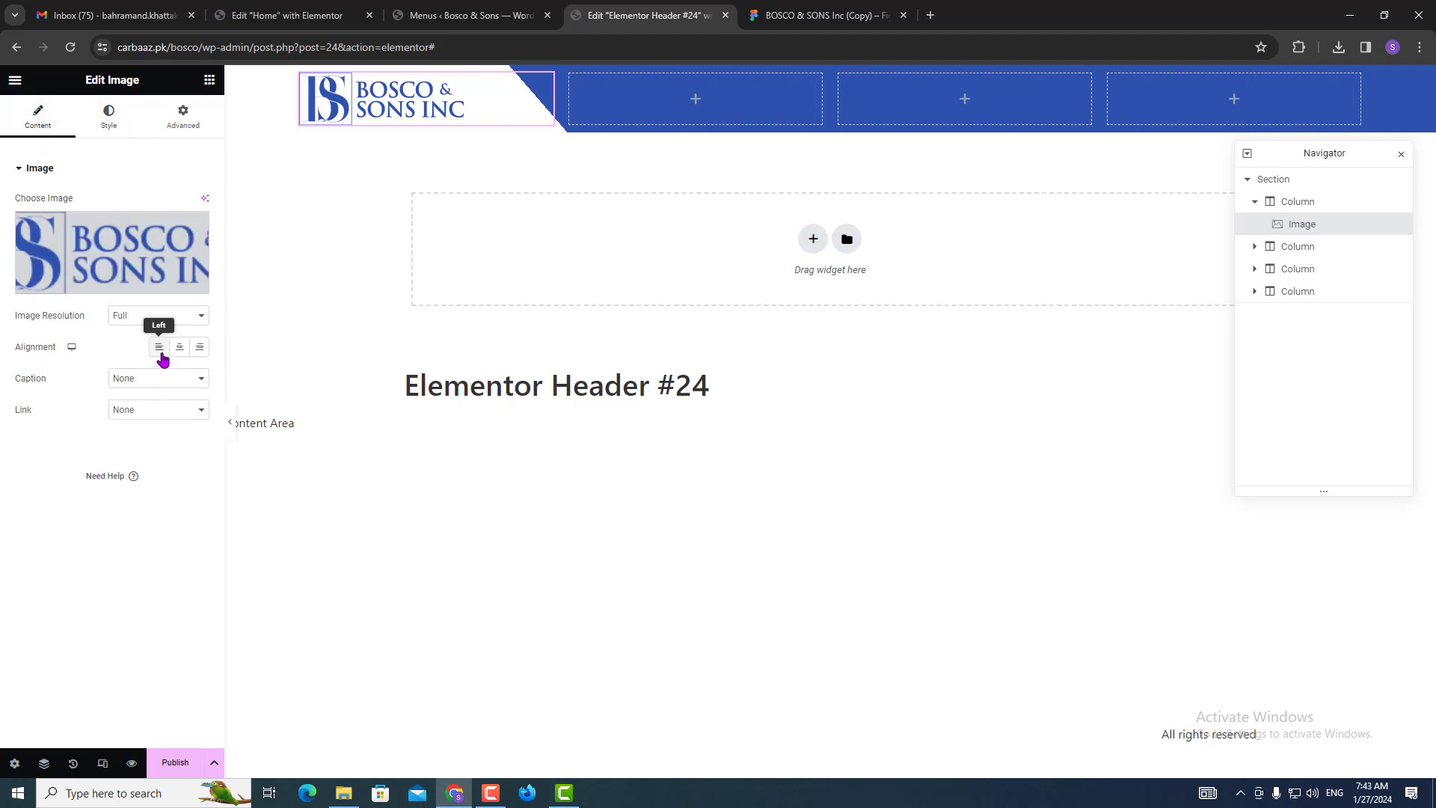
click(118, 127)
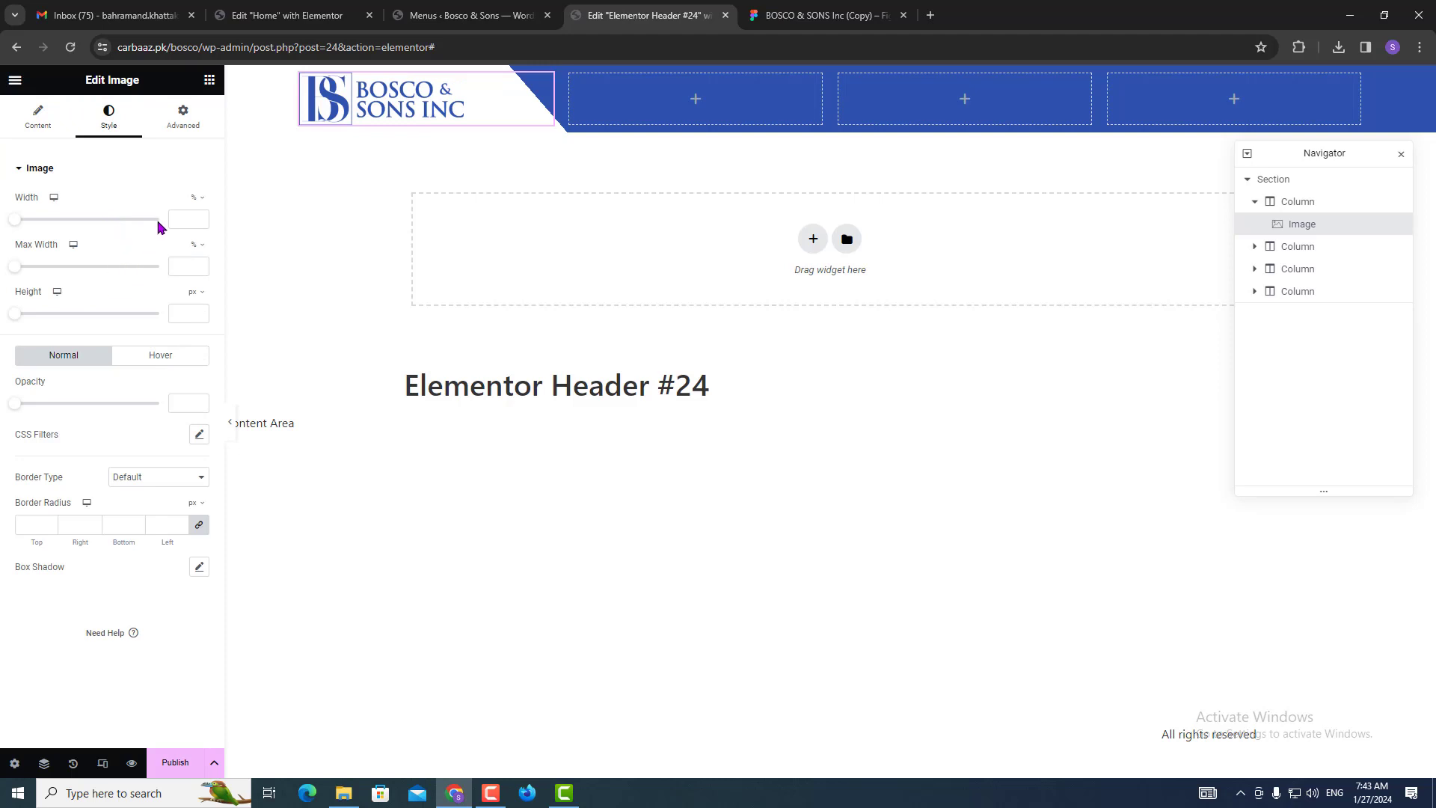
click(187, 219)
drag(18, 221, 160, 222)
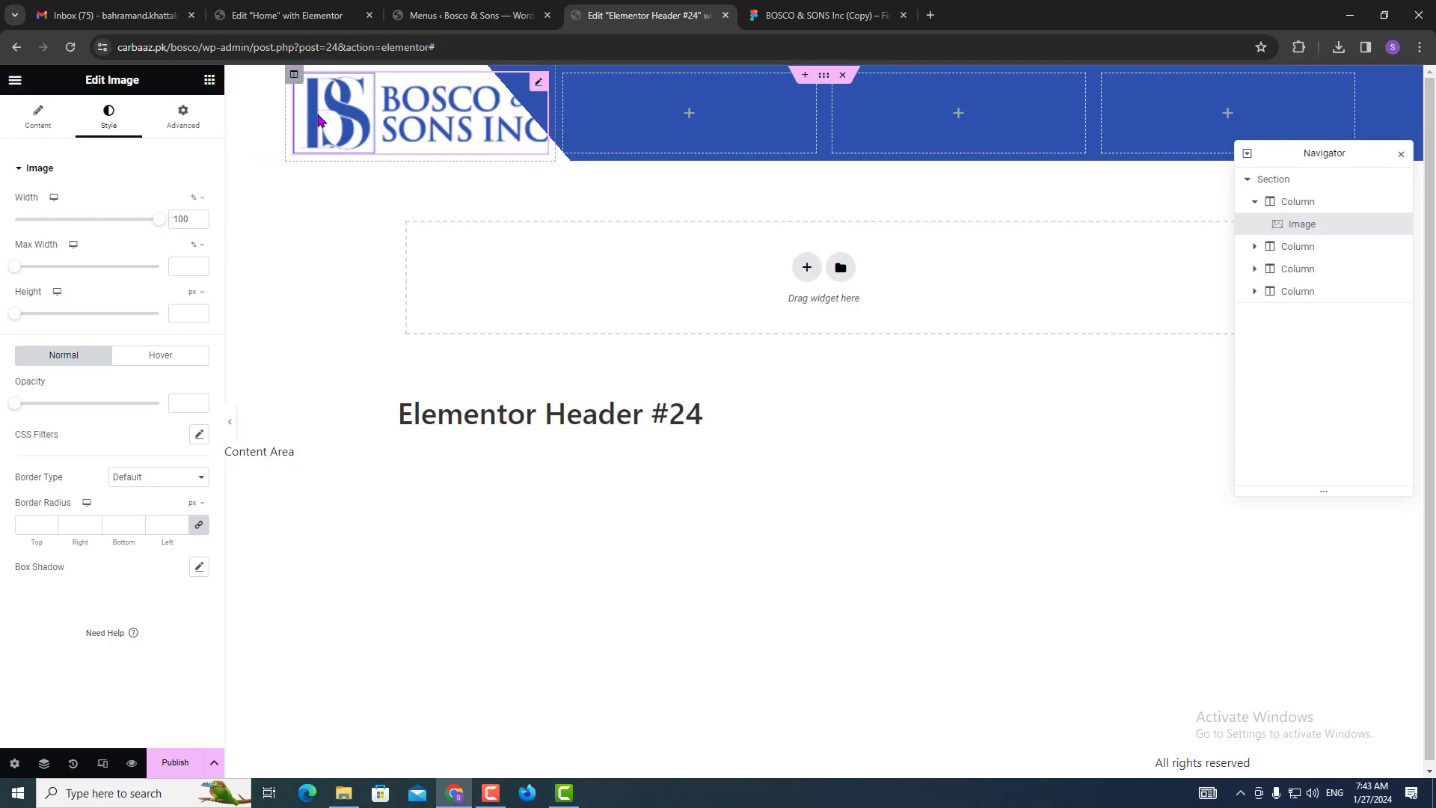
click(294, 76)
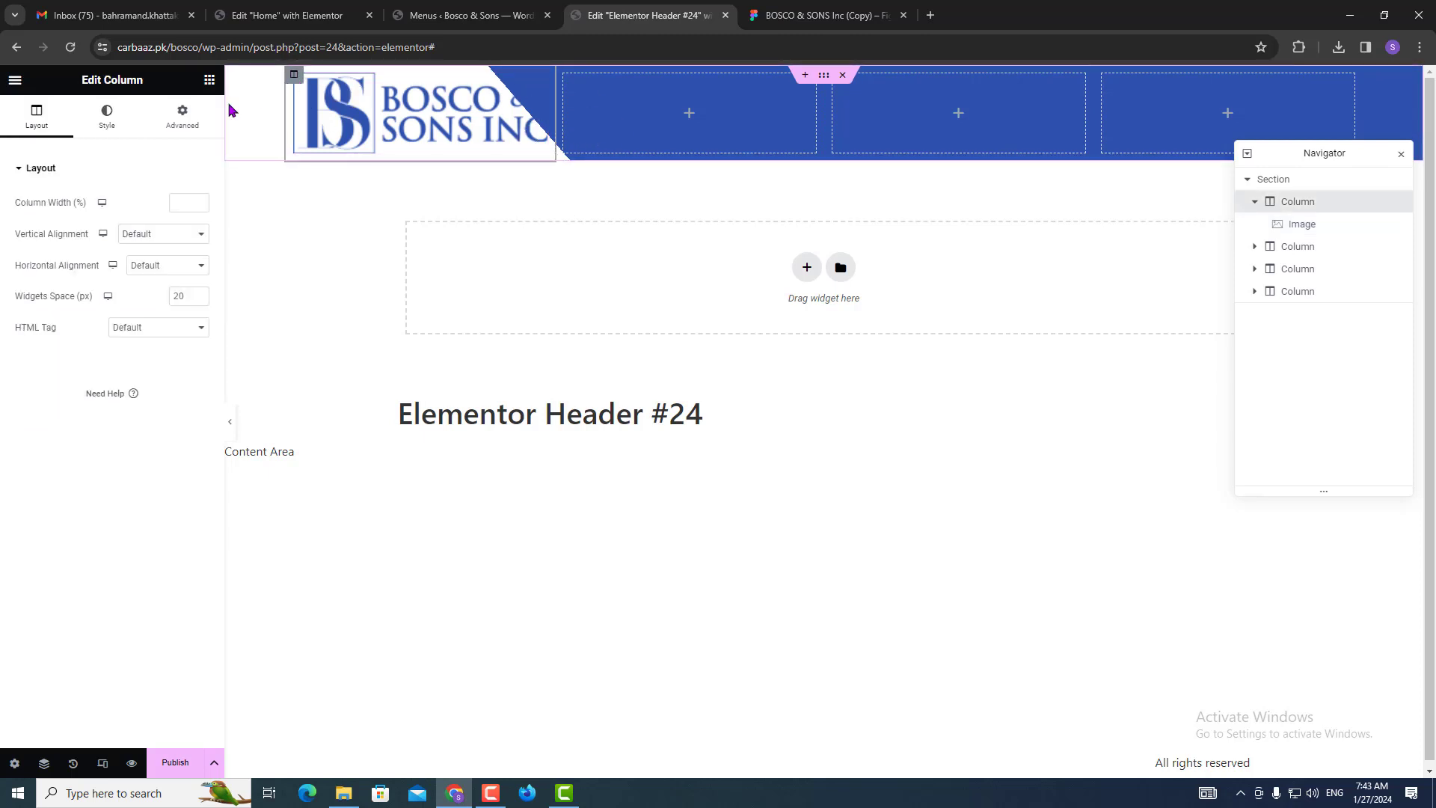
Narrow the logo's column to about 13% width.
click(184, 118)
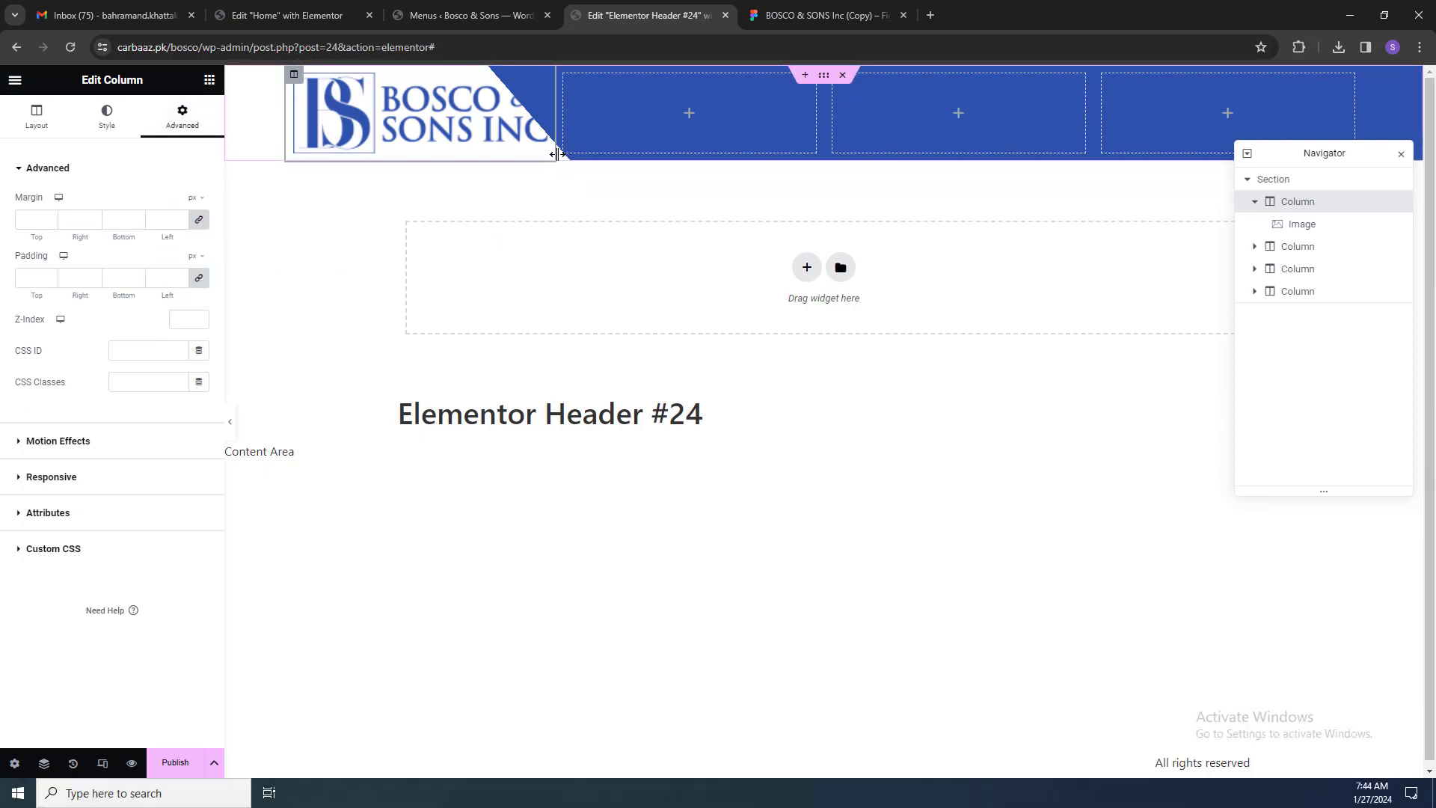
key(ctrl)
key(ctrl)
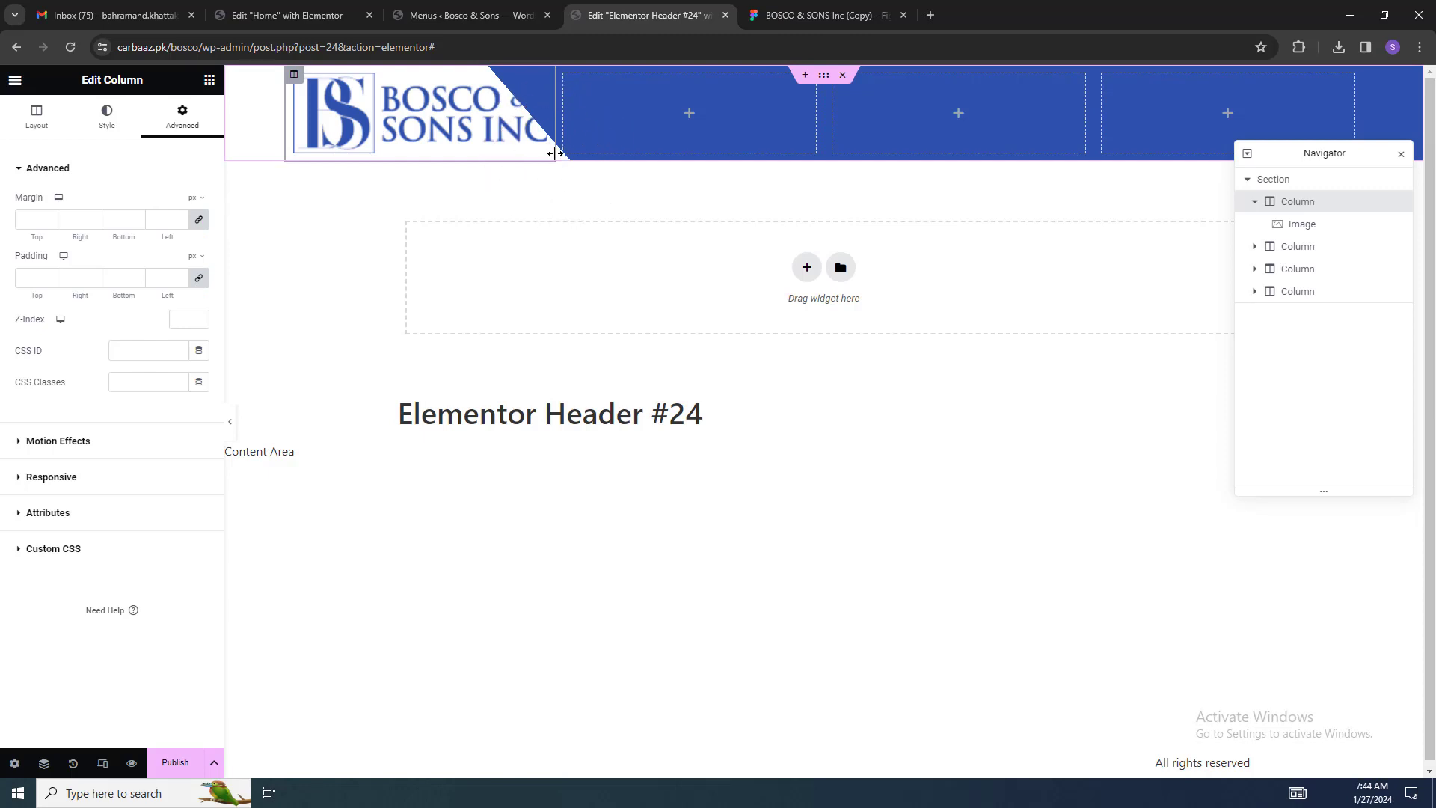
drag(555, 154, 427, 112)
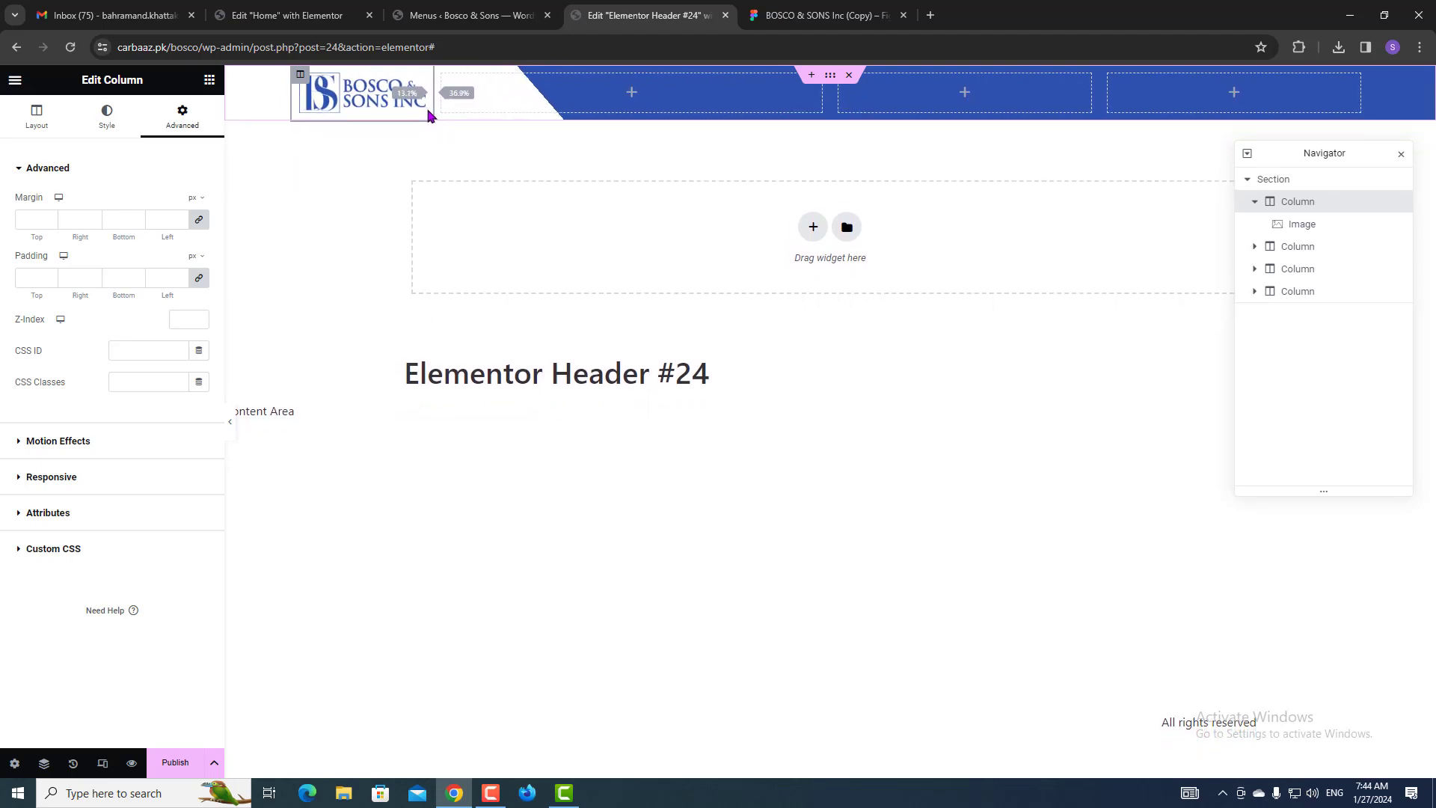
drag(428, 113, 427, 113)
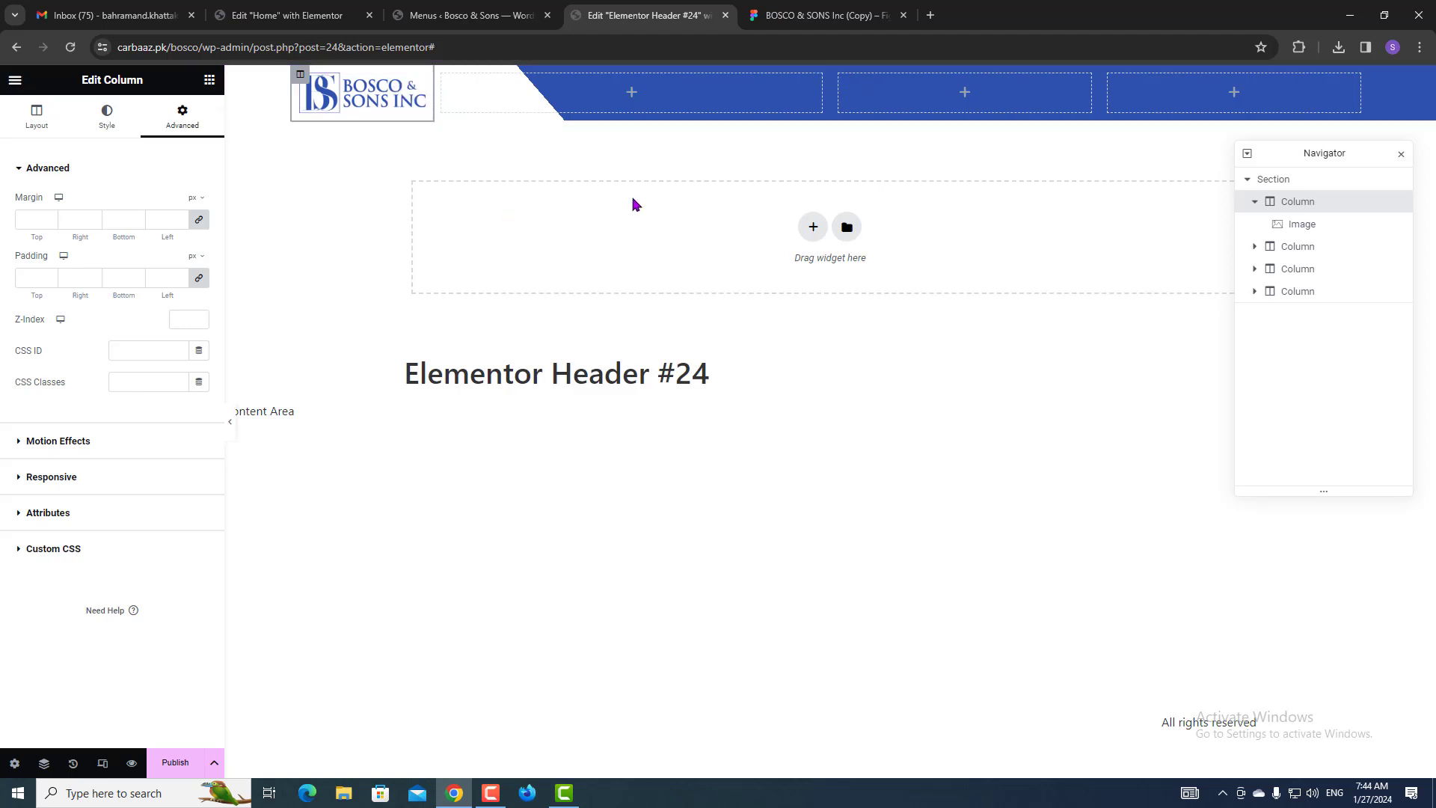
click(449, 8)
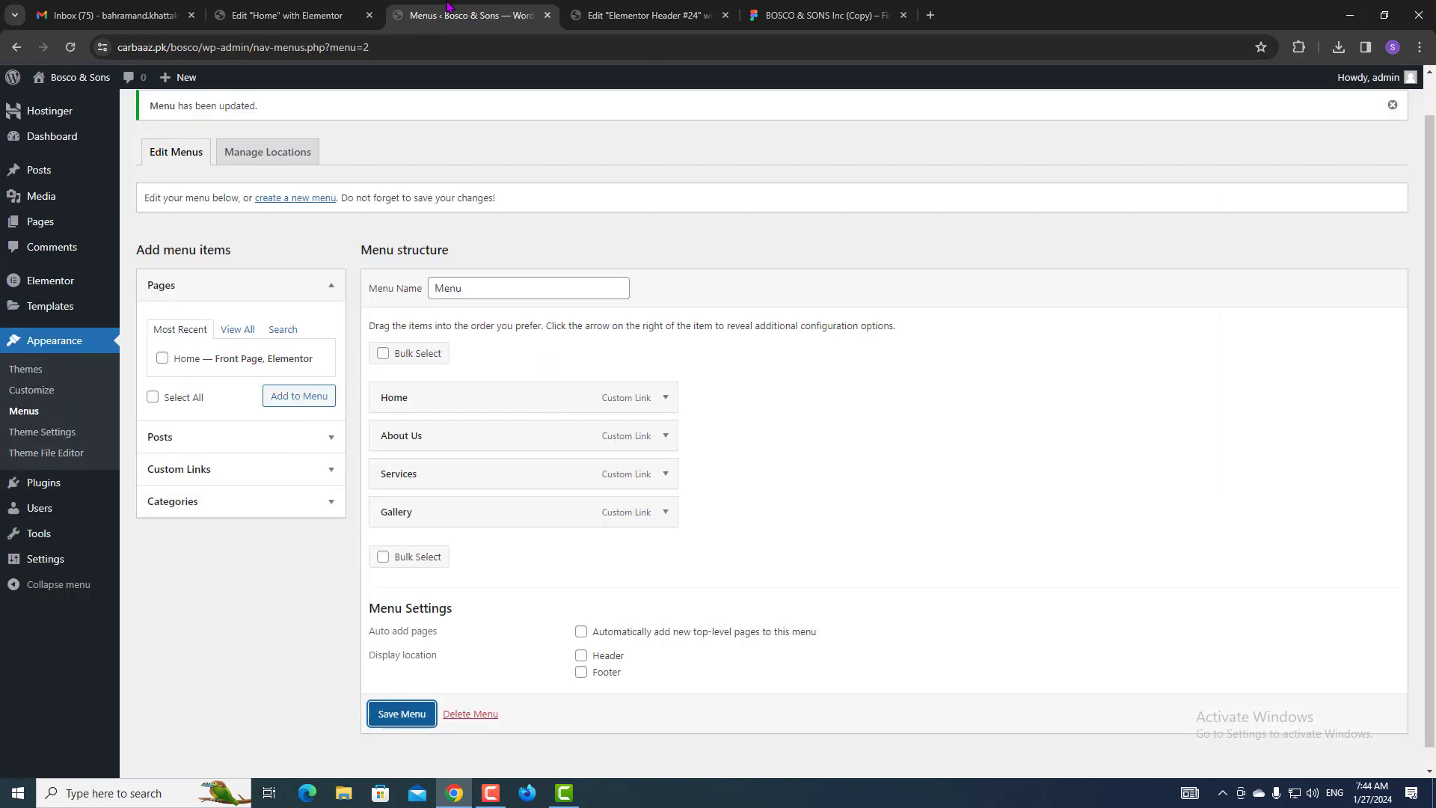
click(650, 15)
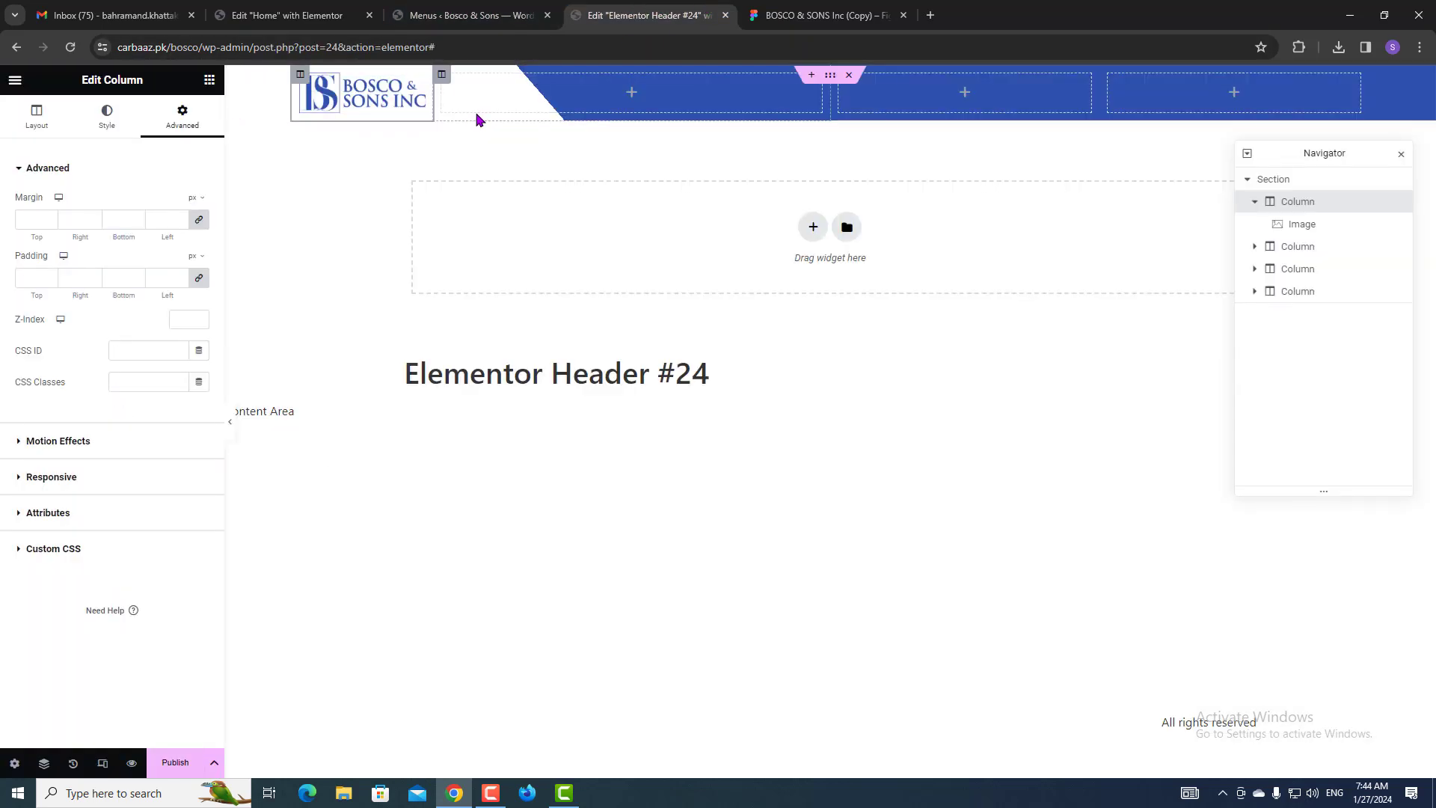
click(100, 127)
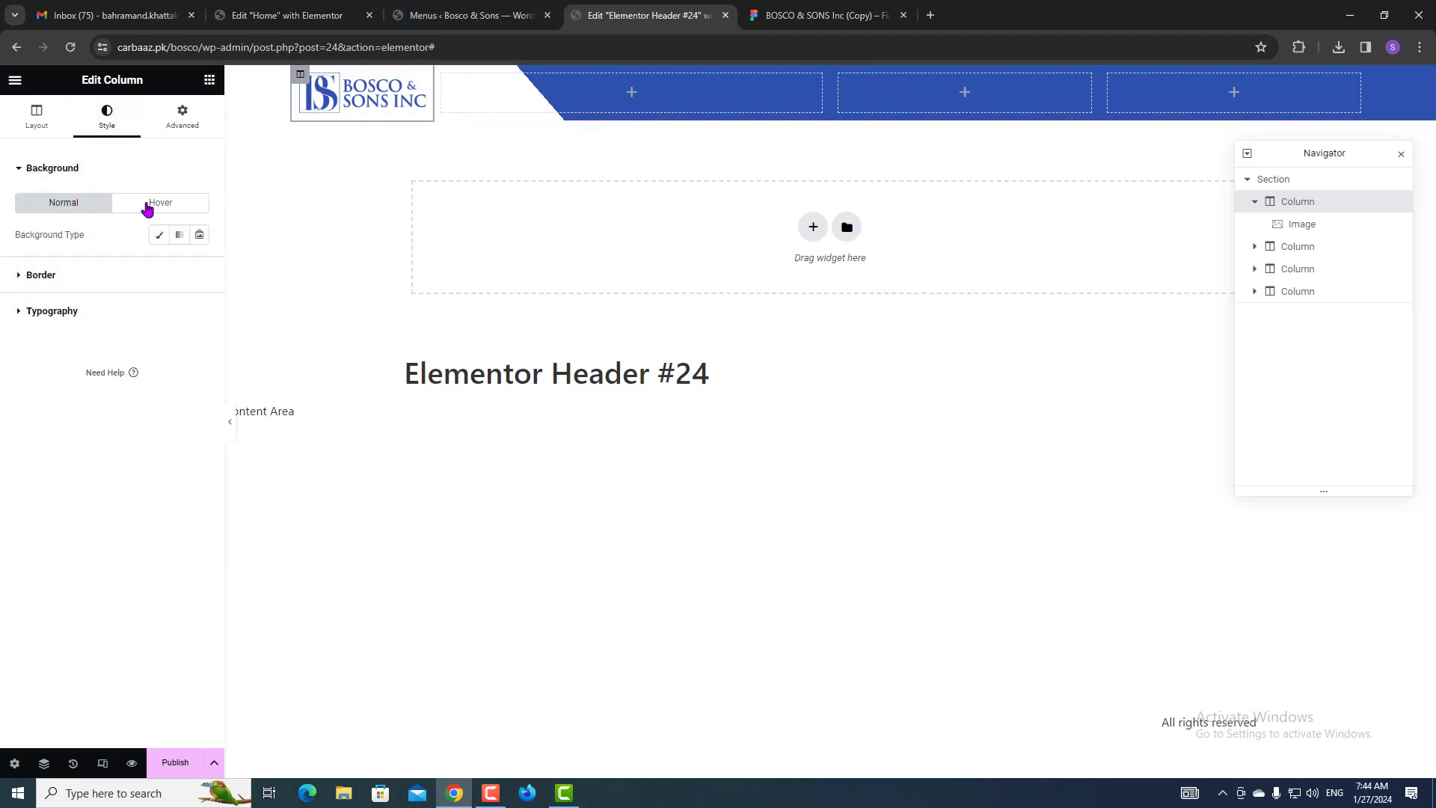
click(417, 91)
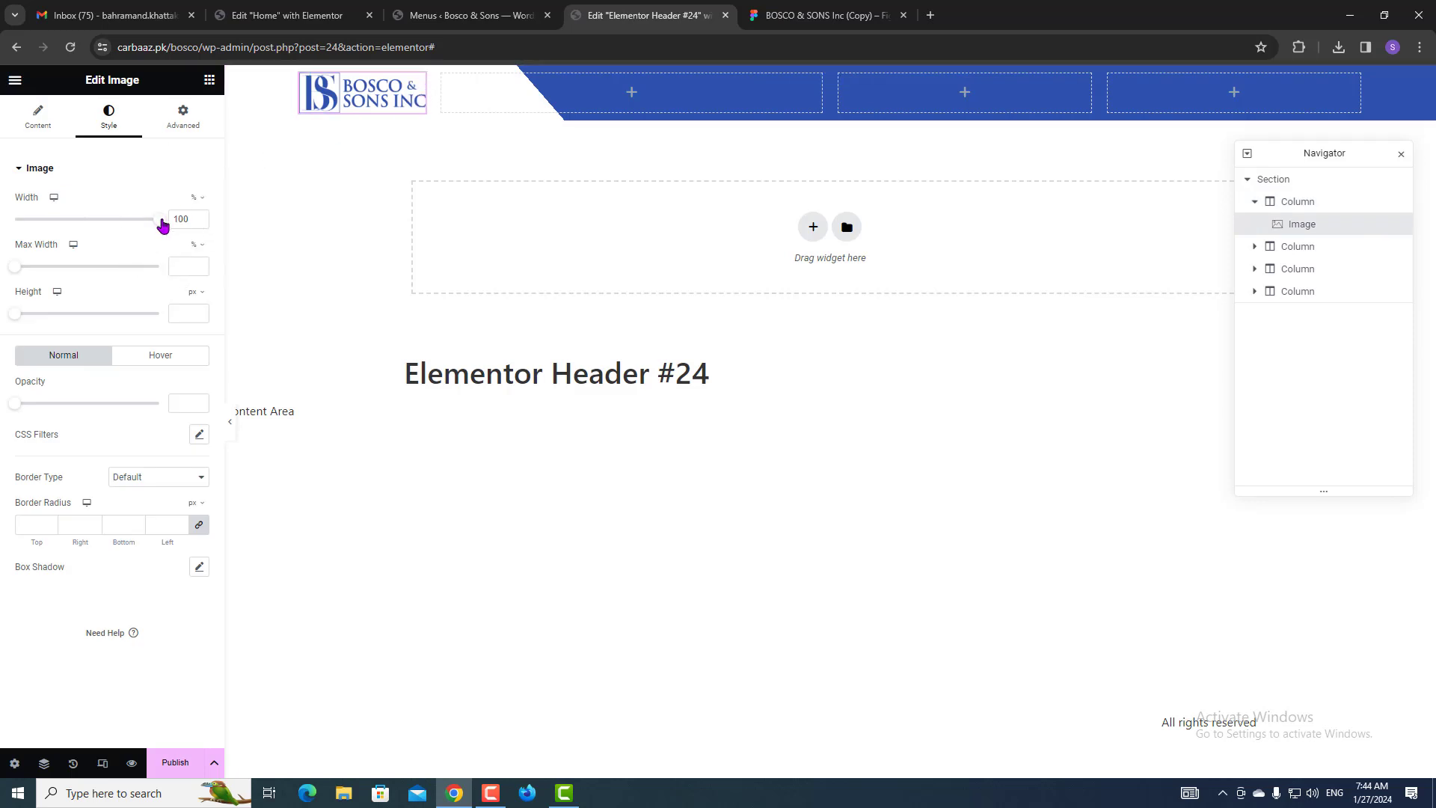
mouse_move(163, 224)
mouse_down()
mouse_move(22, 216)
mouse_move(160, 218)
mouse_up()
click(46, 127)
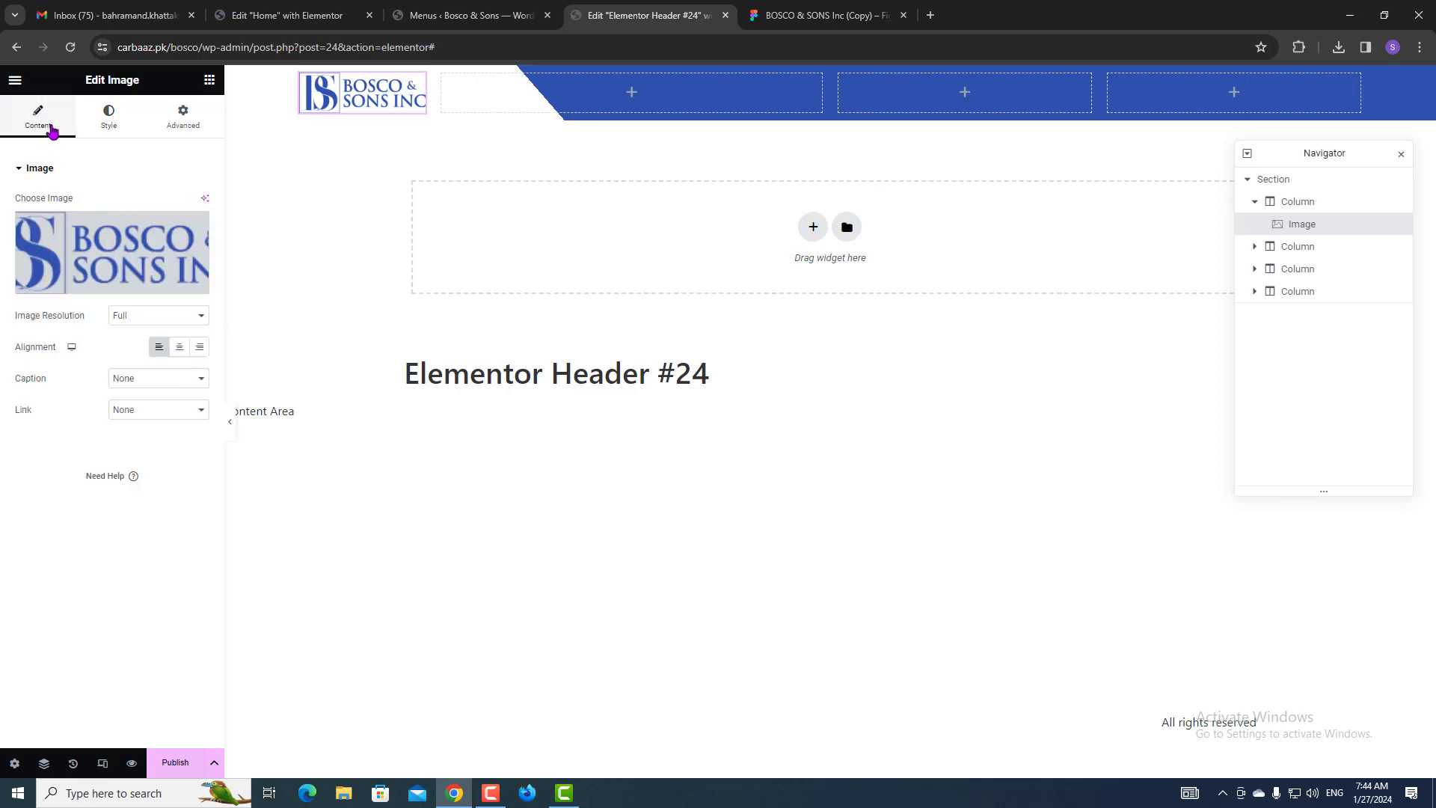
click(157, 419)
click(142, 449)
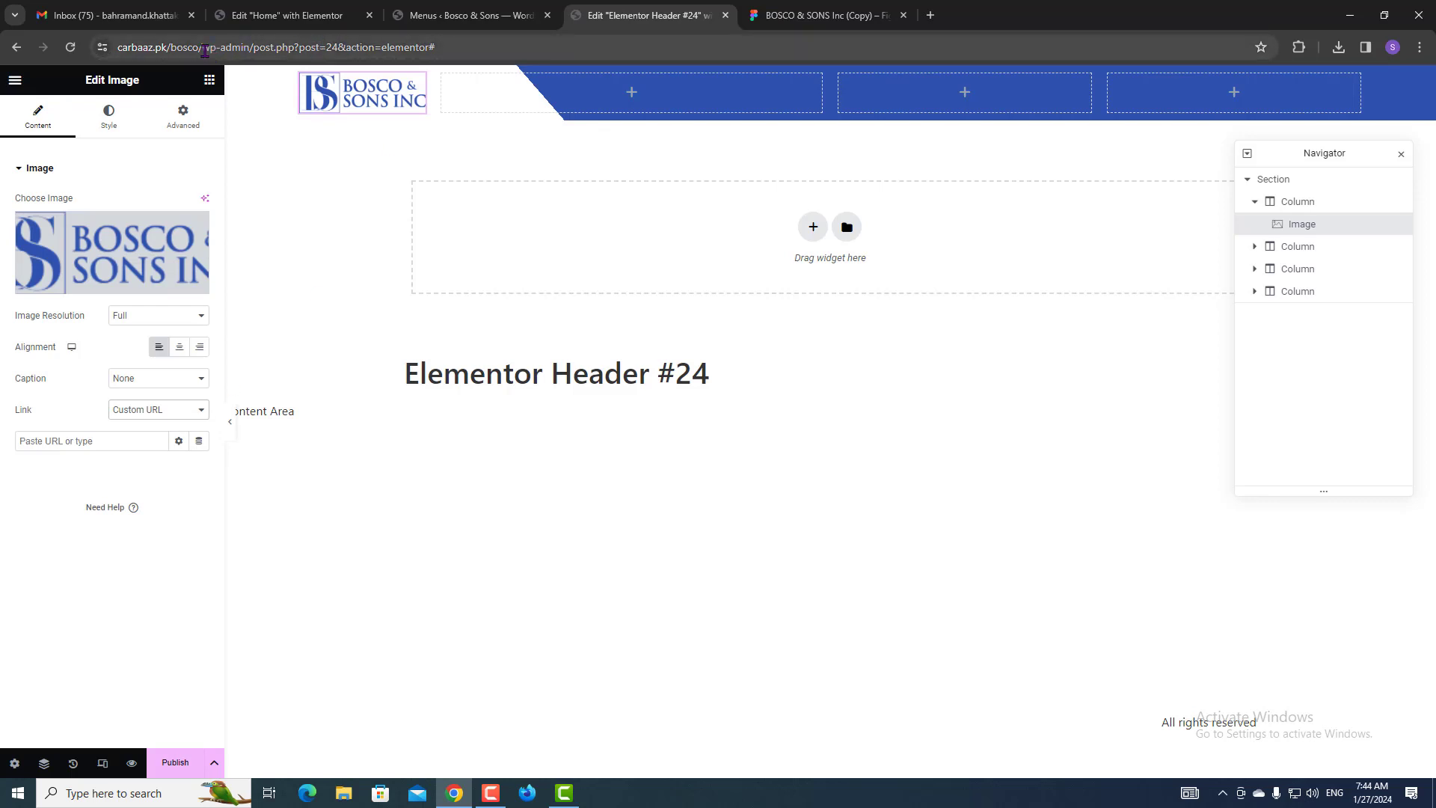
drag(205, 50, 116, 47)
key(ctrl+c)
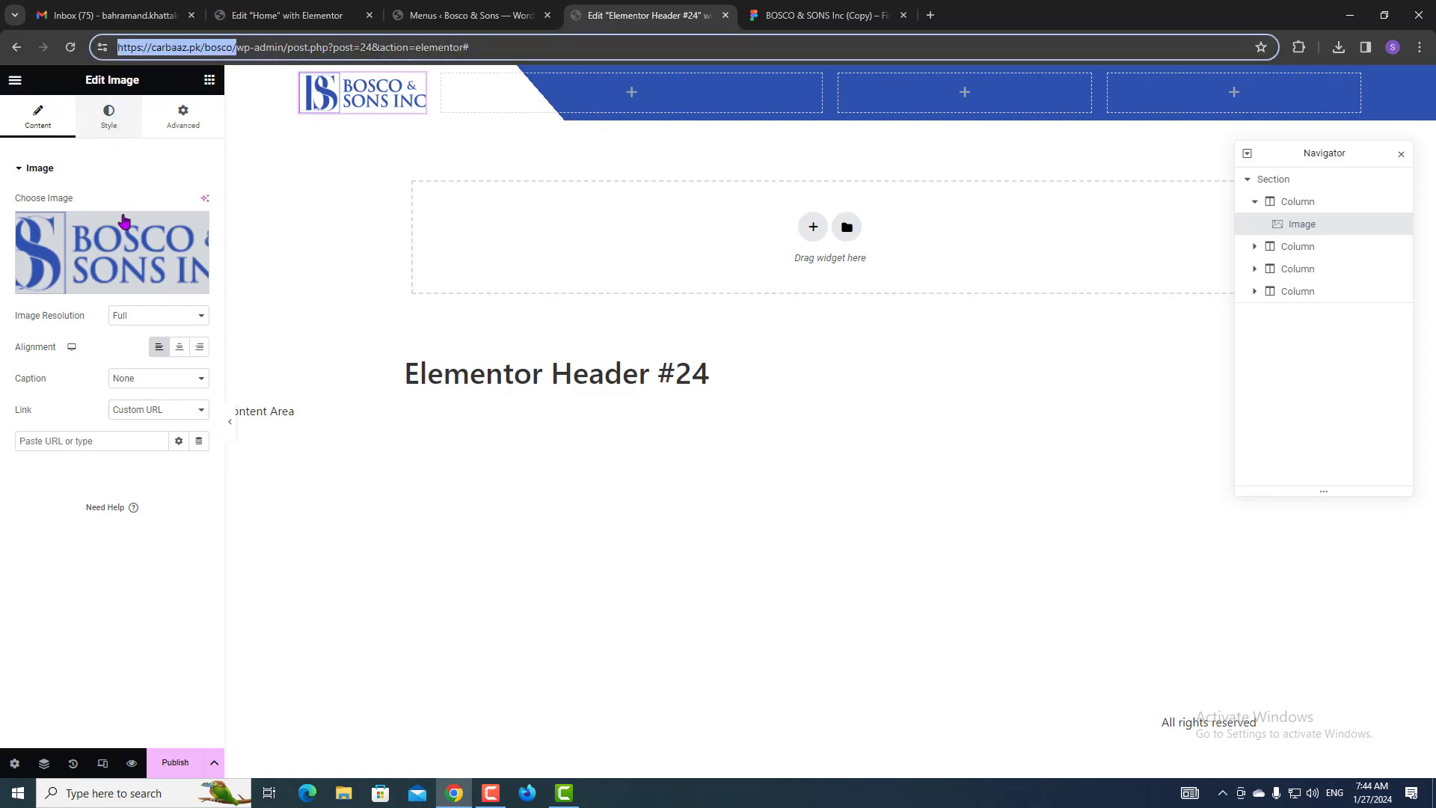
click(77, 440)
key(ctrl+v)
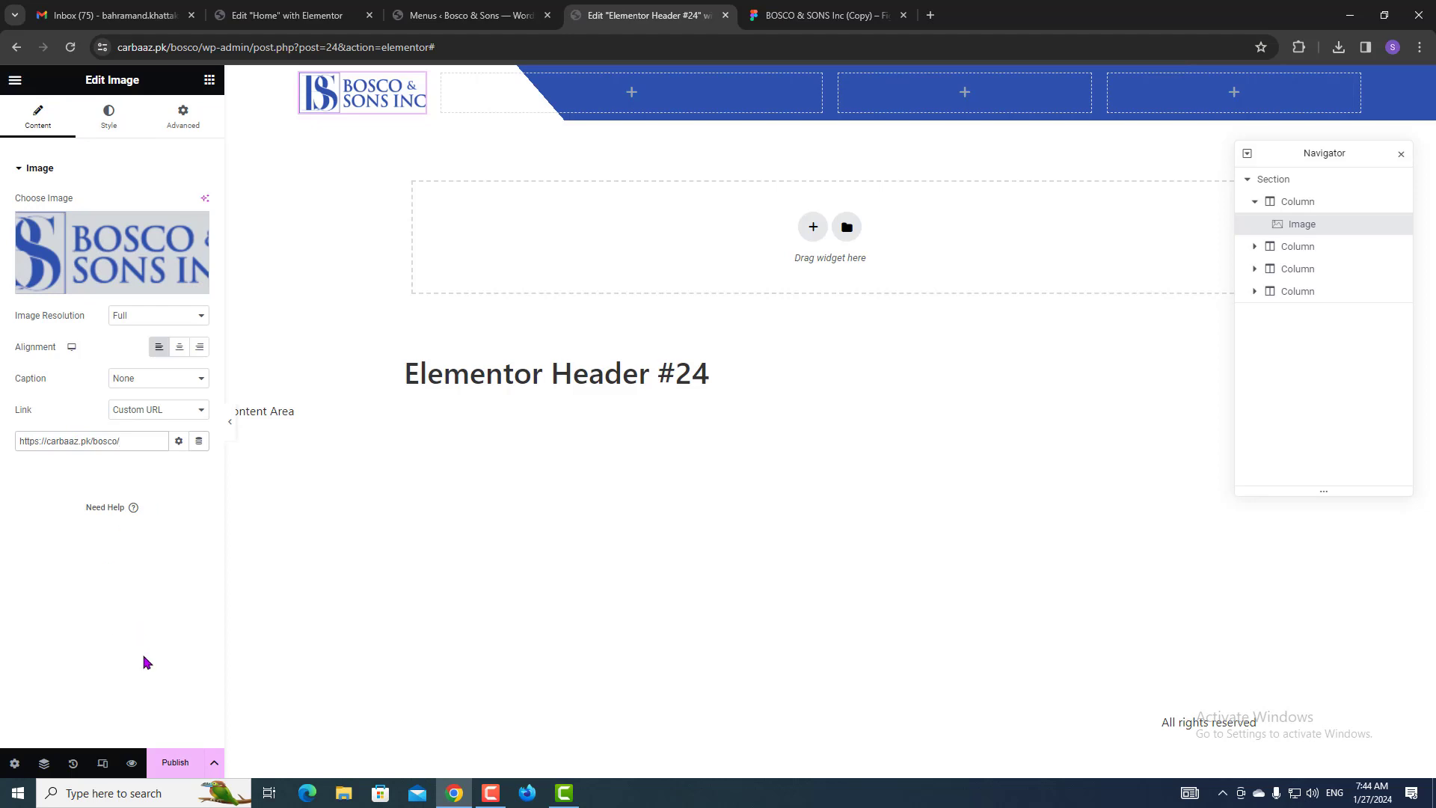
click(175, 764)
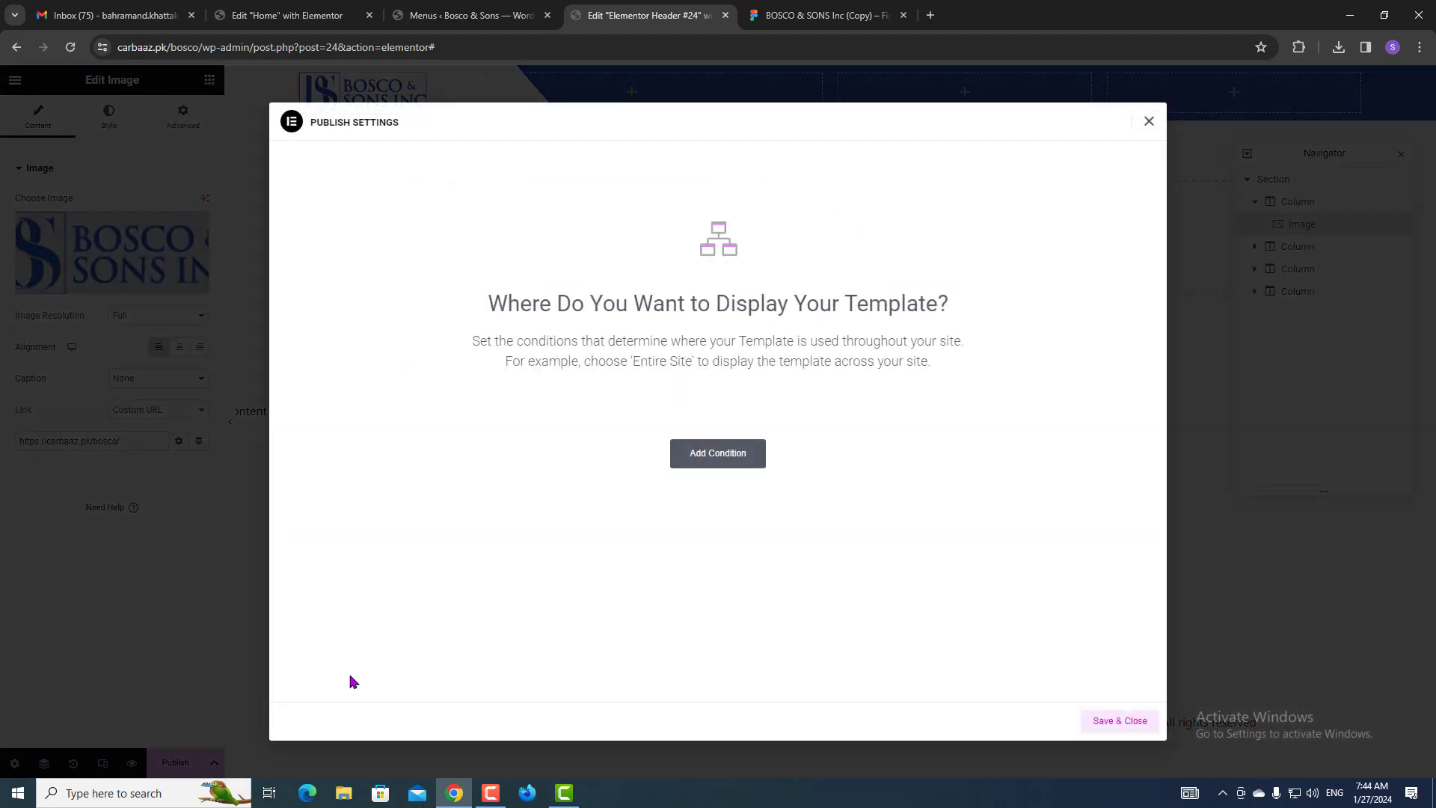
Publish the header with an Include Entire Site condition, then view the Menus page.
click(735, 459)
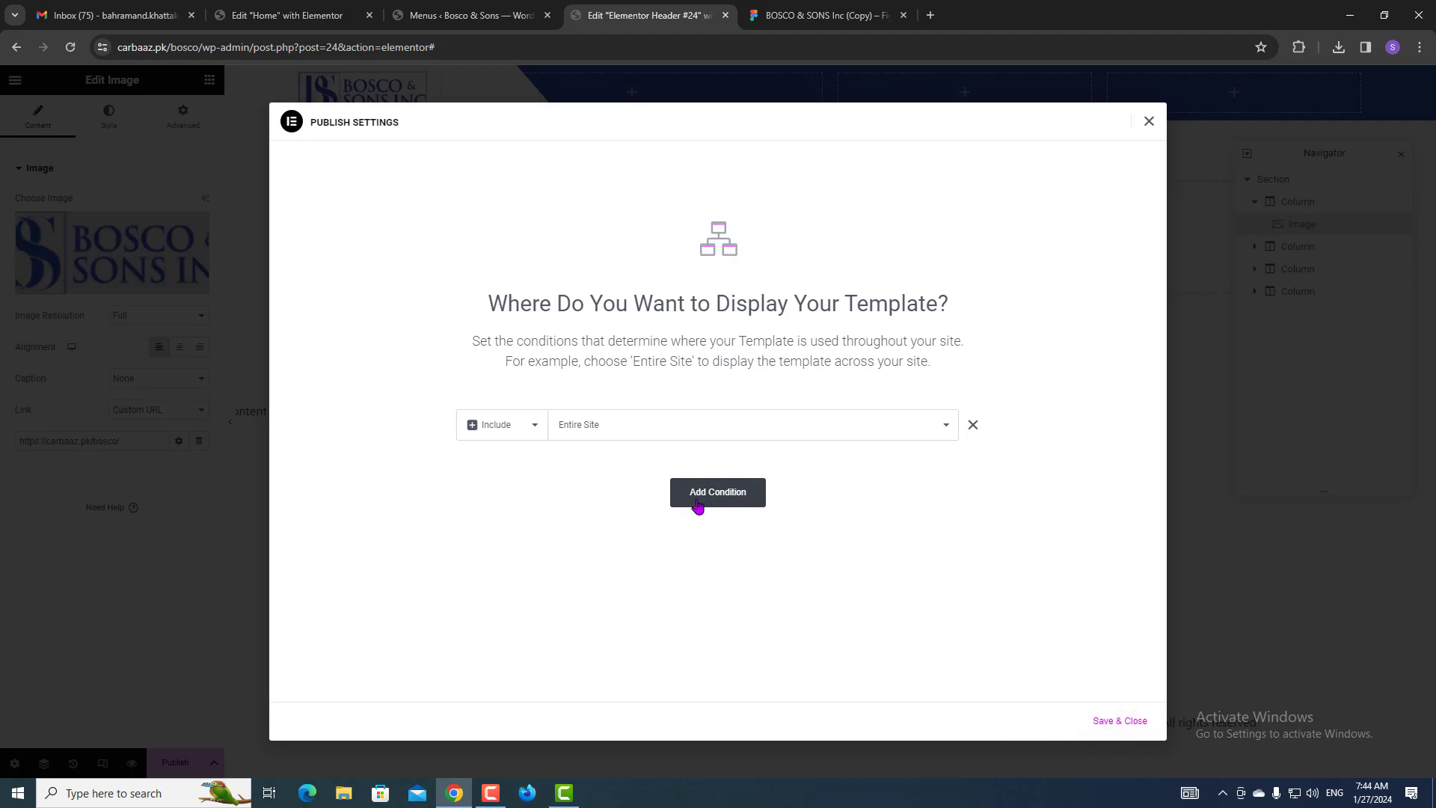
click(1108, 720)
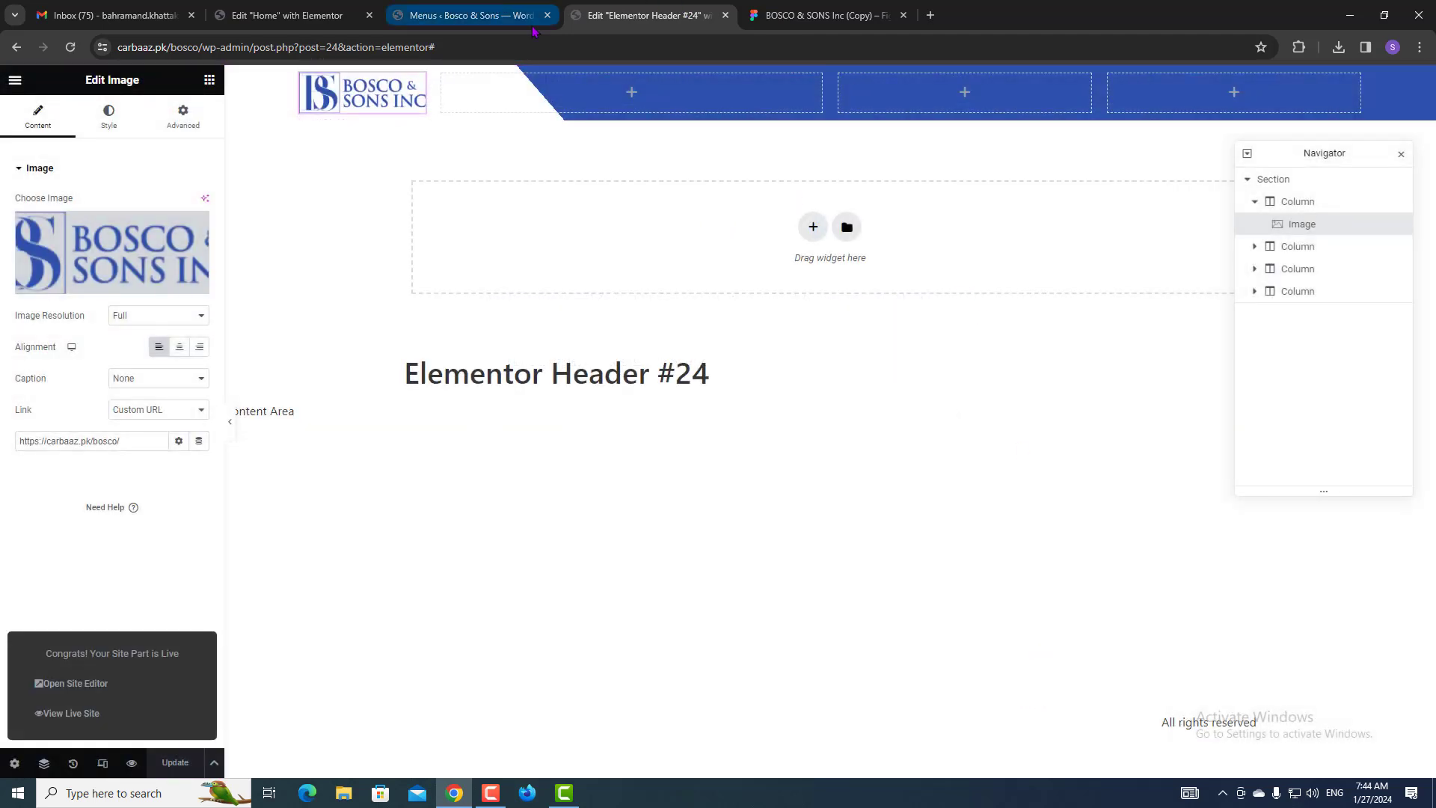
click(492, 9)
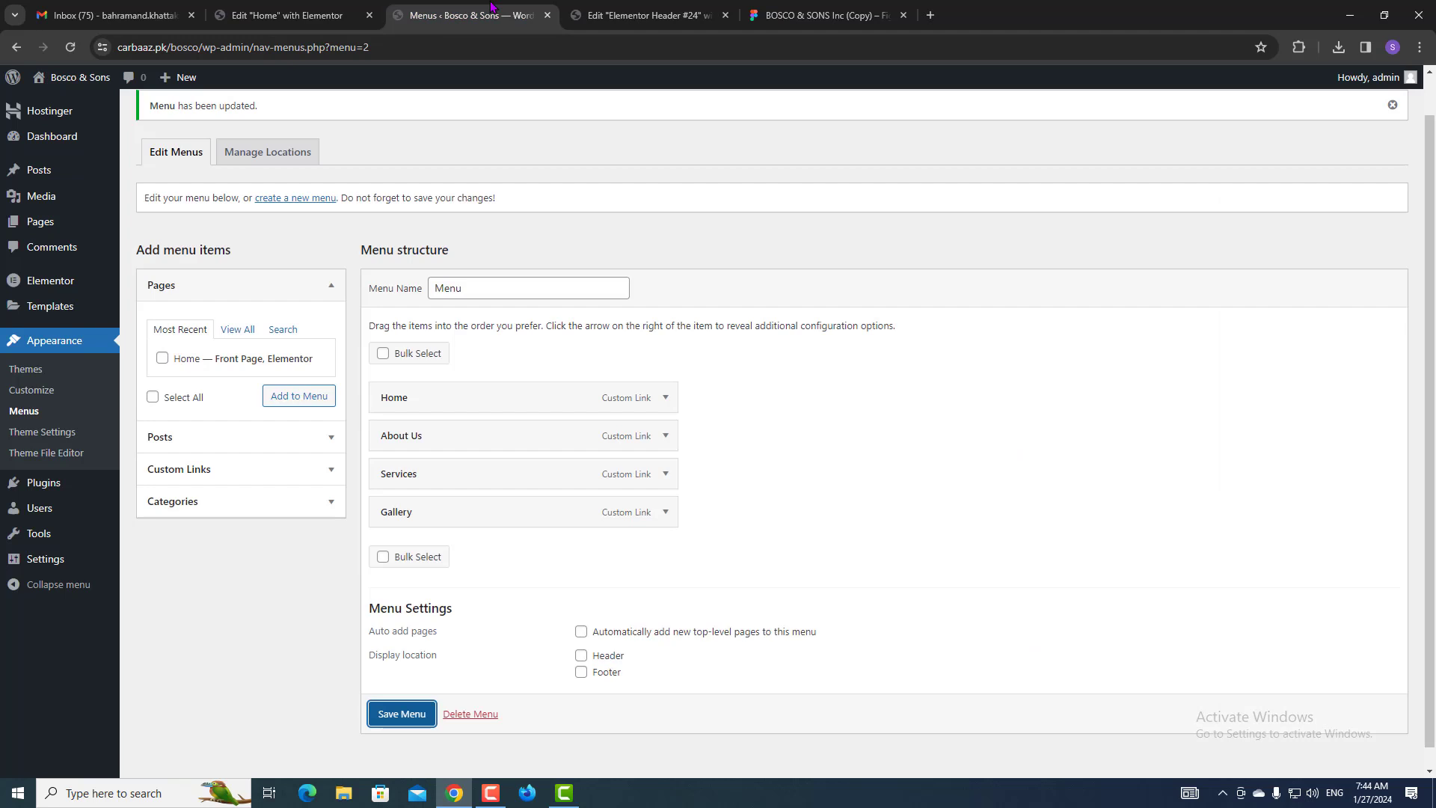
Search widgets for 'menu' and place the WordPress Menu widget in the second column.
click(643, 16)
click(824, 16)
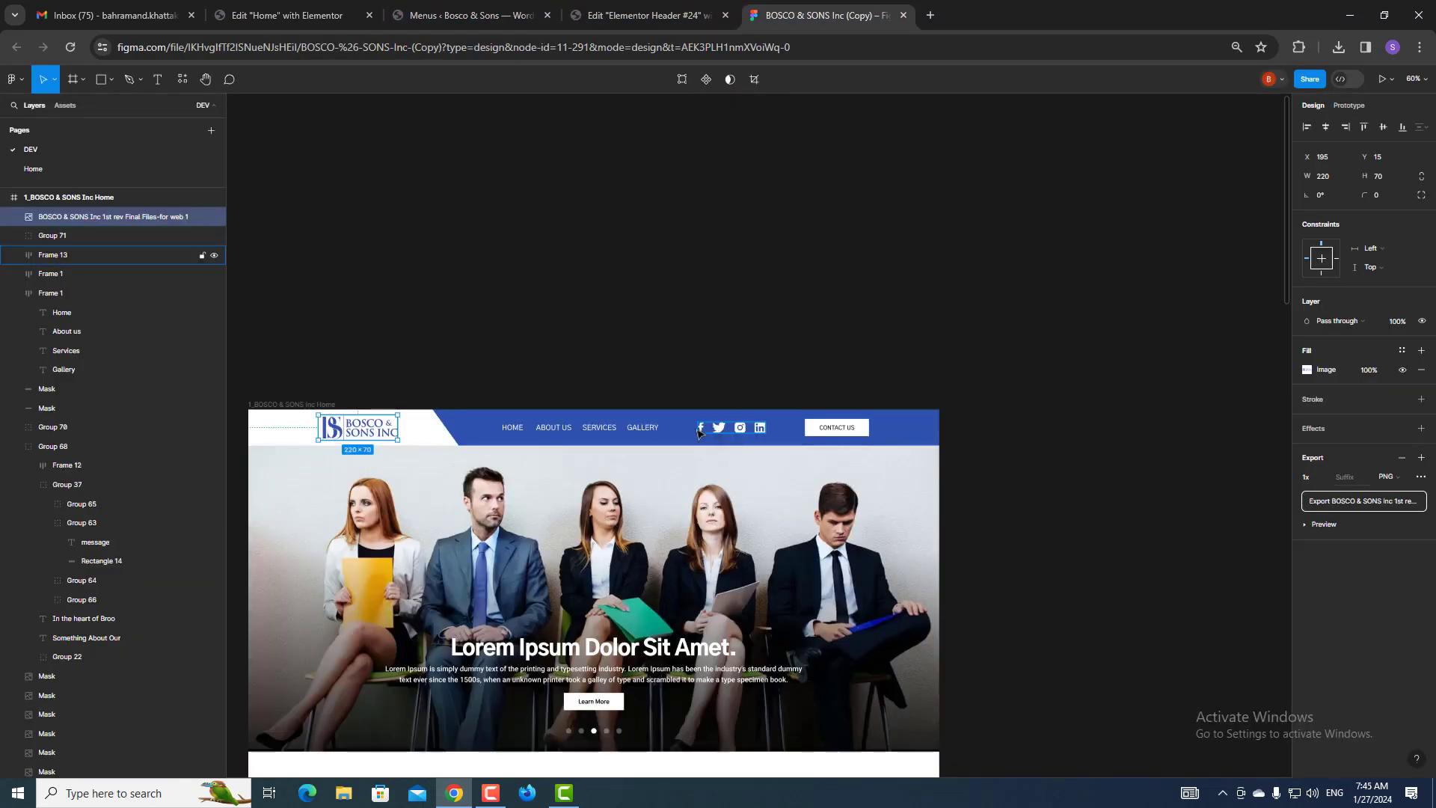
click(669, 10)
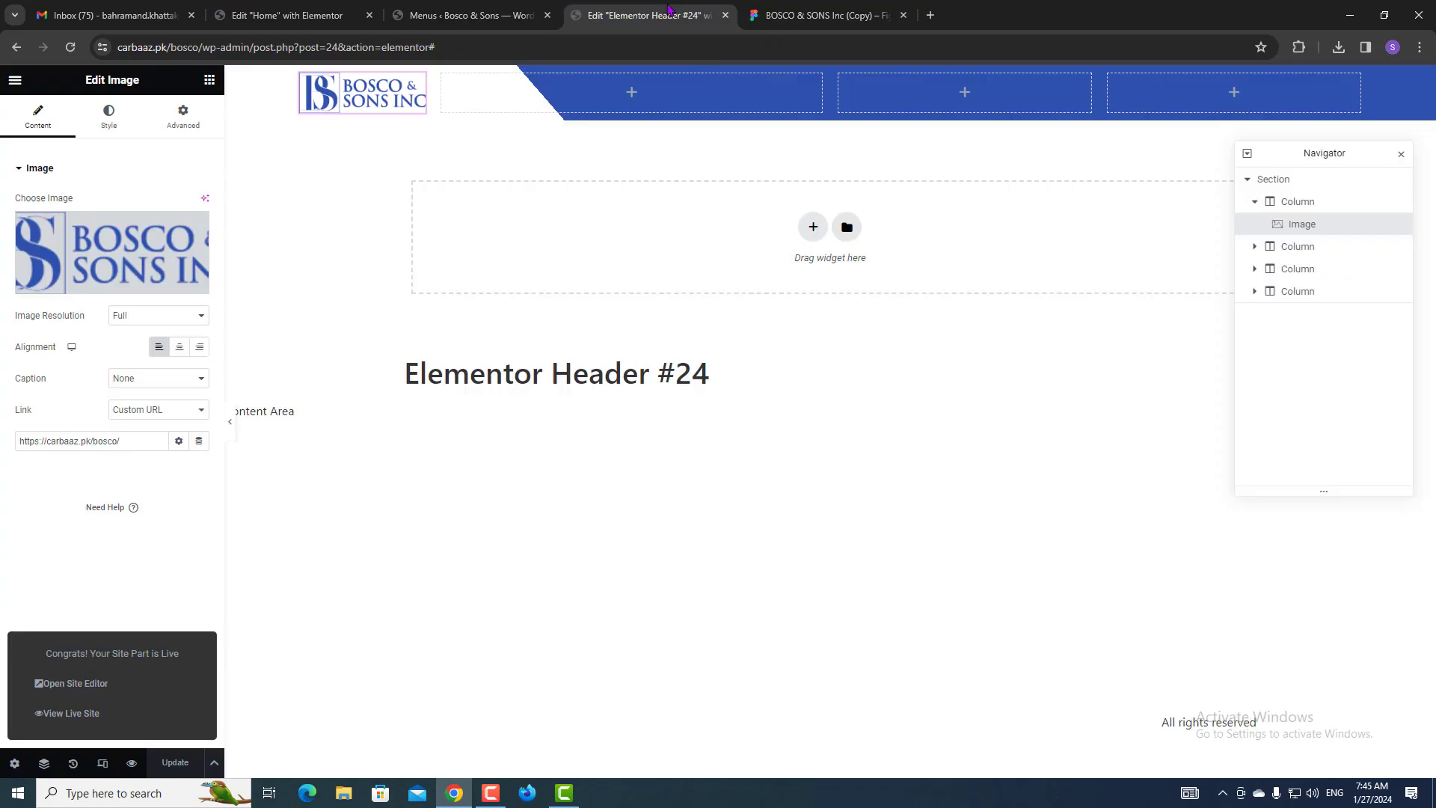
click(210, 81)
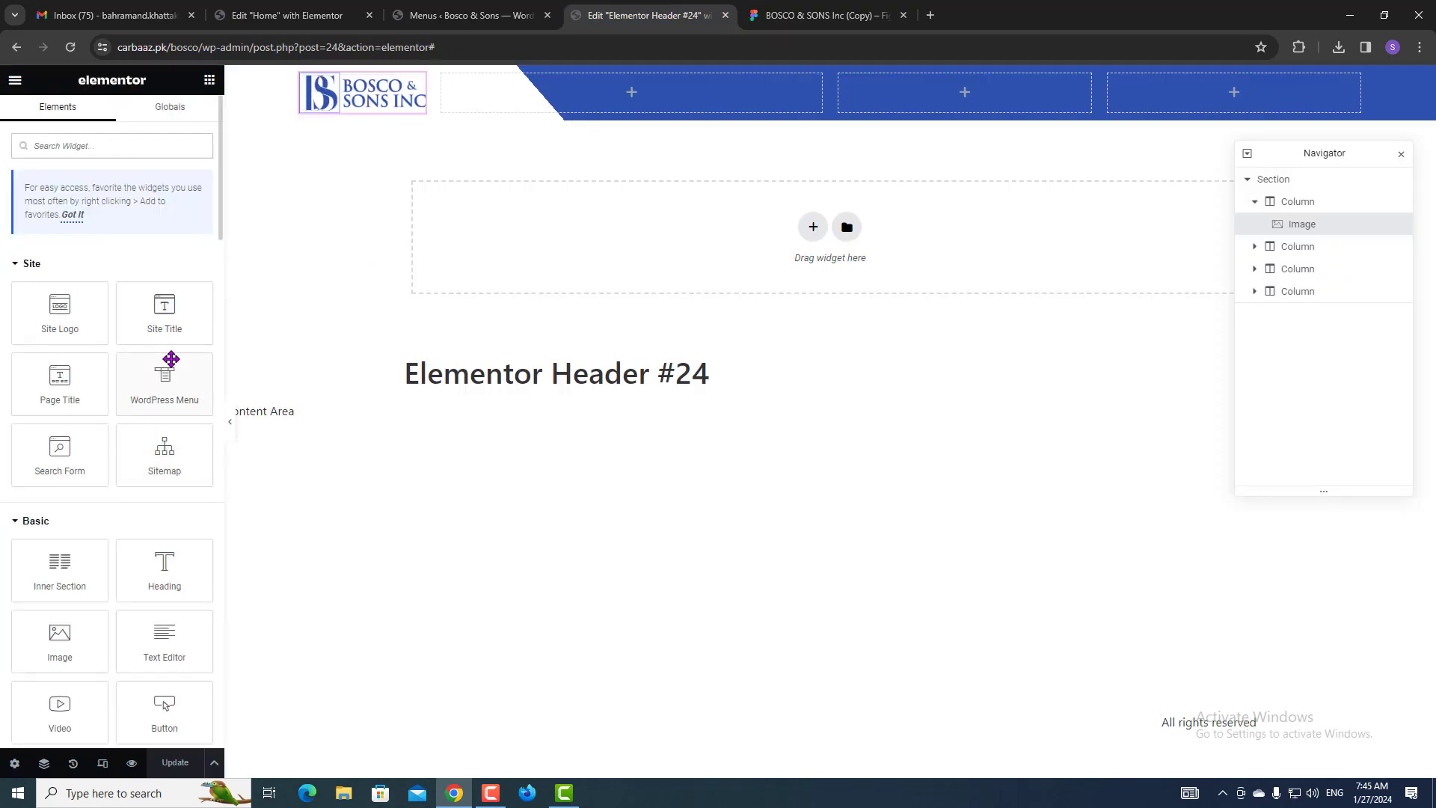
text(menu)
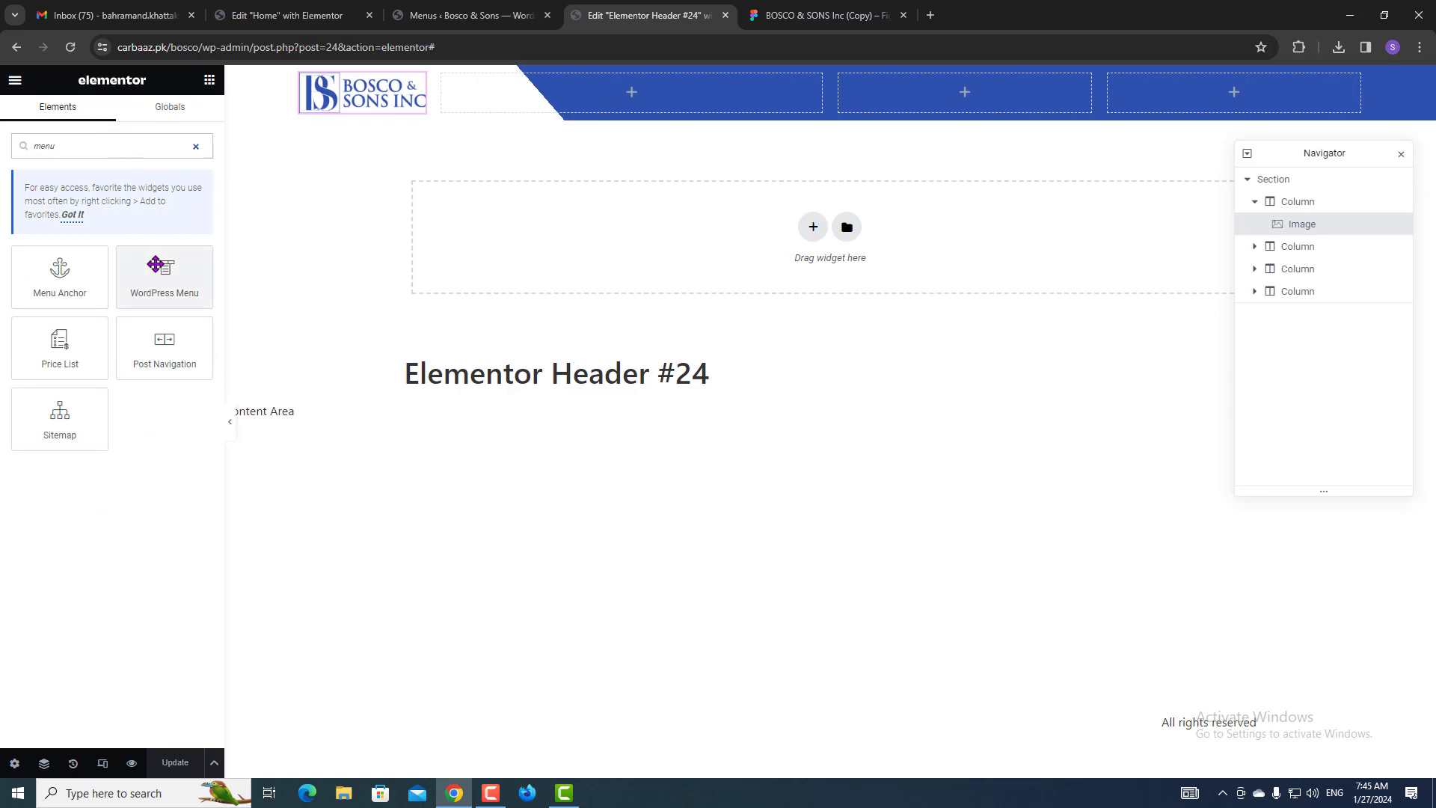
drag(160, 272, 747, 105)
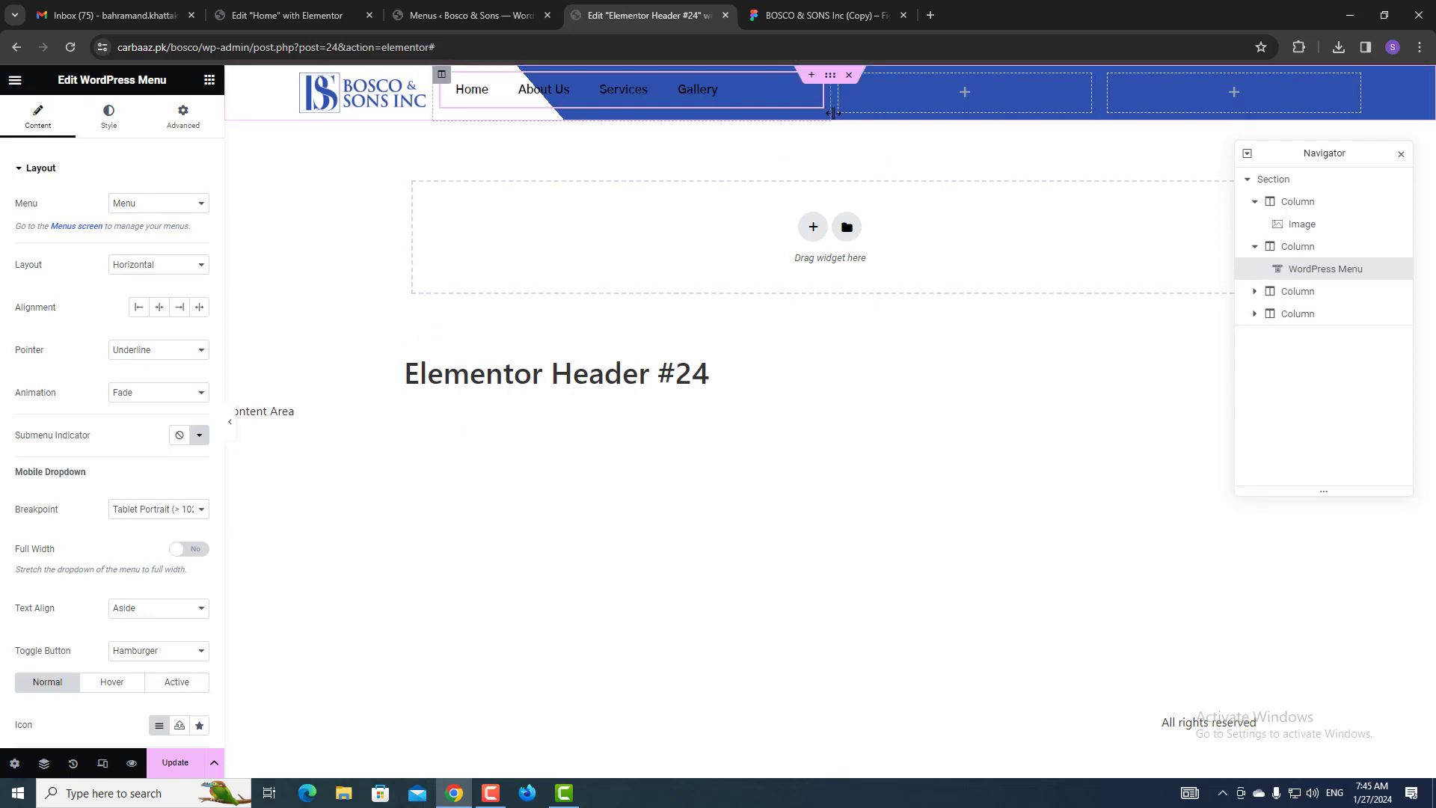
click(808, 14)
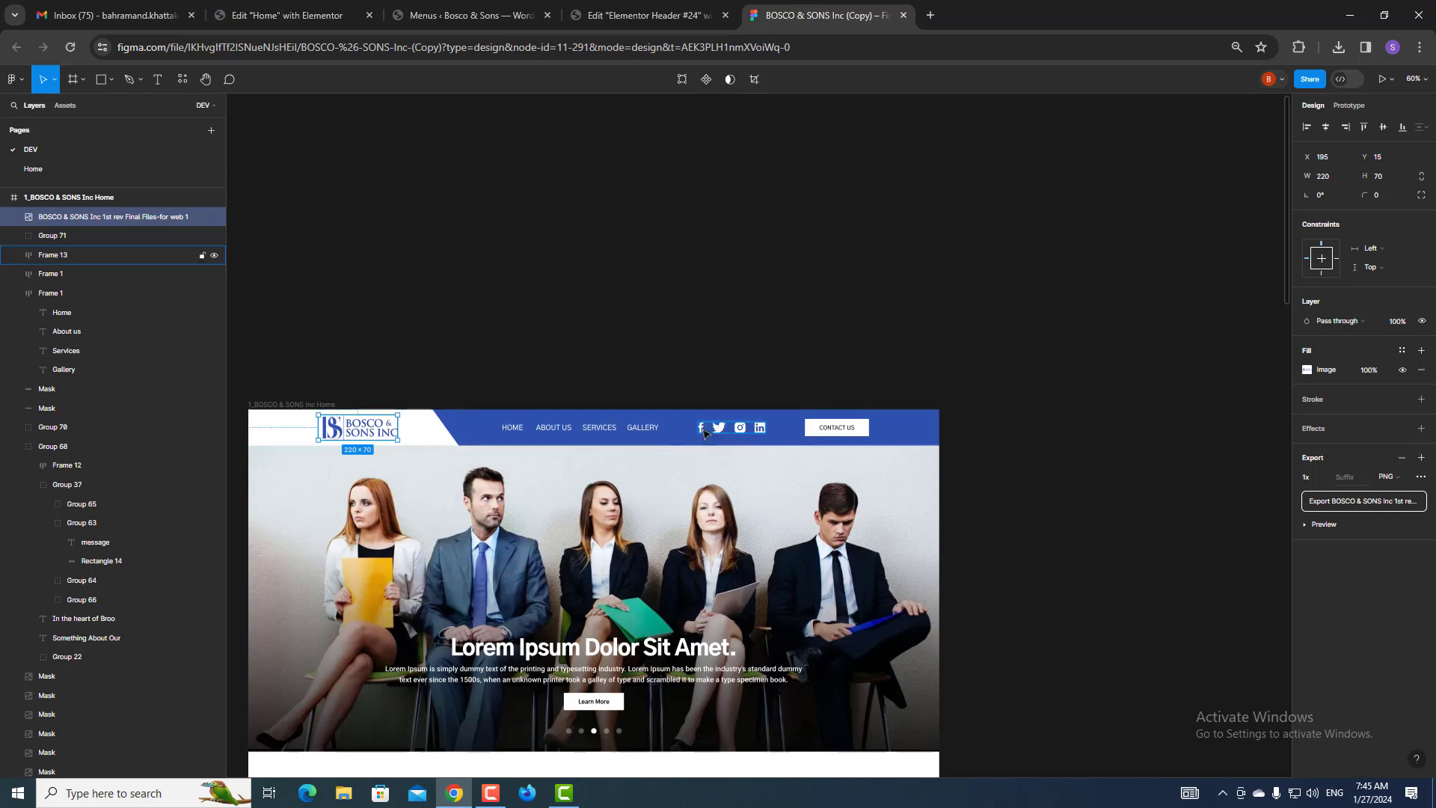
Inspect the Facebook icon in Frame 13 with Figma Dev Mode to see its 15 × 30 SVG.
scroll(704, 433, up, 5)
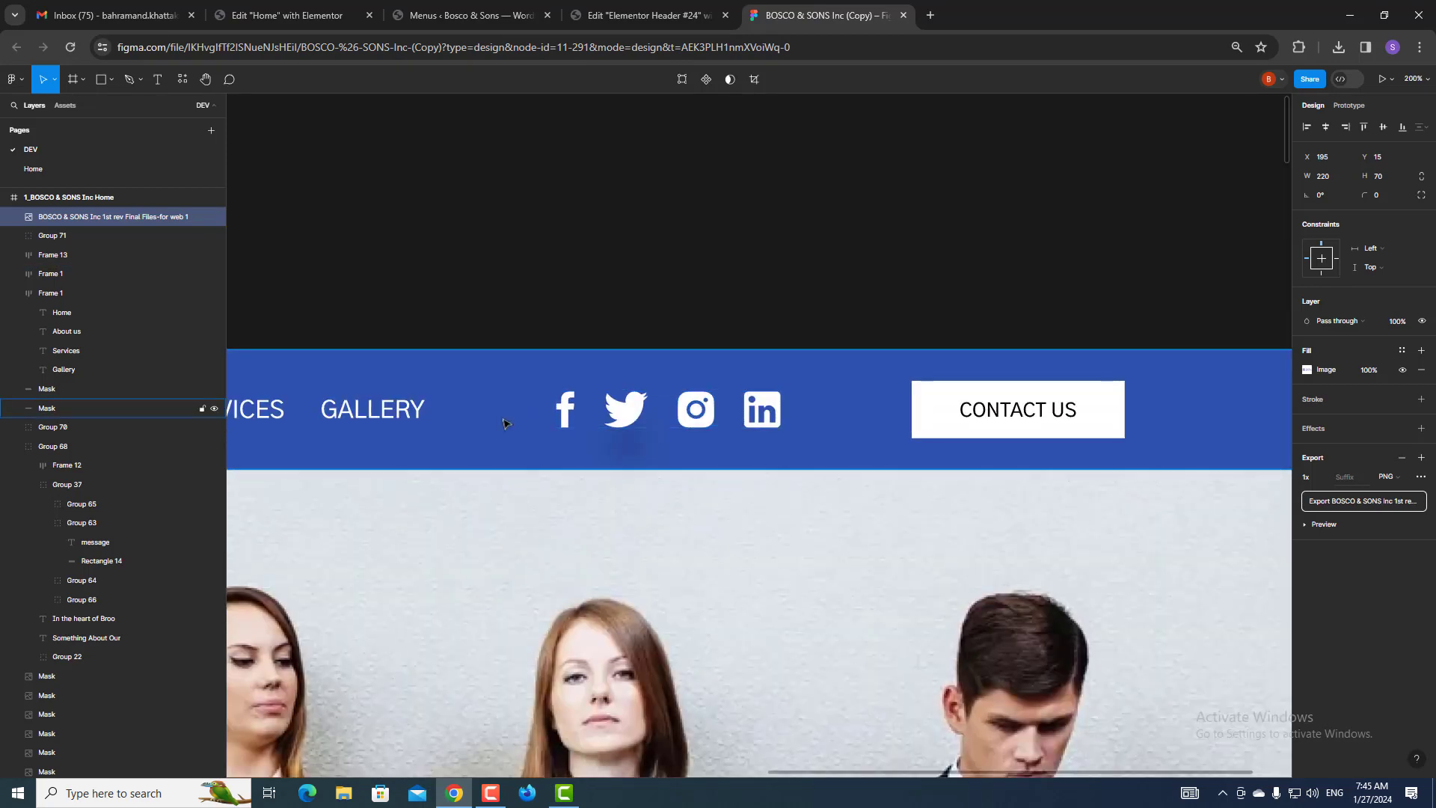
click(570, 417)
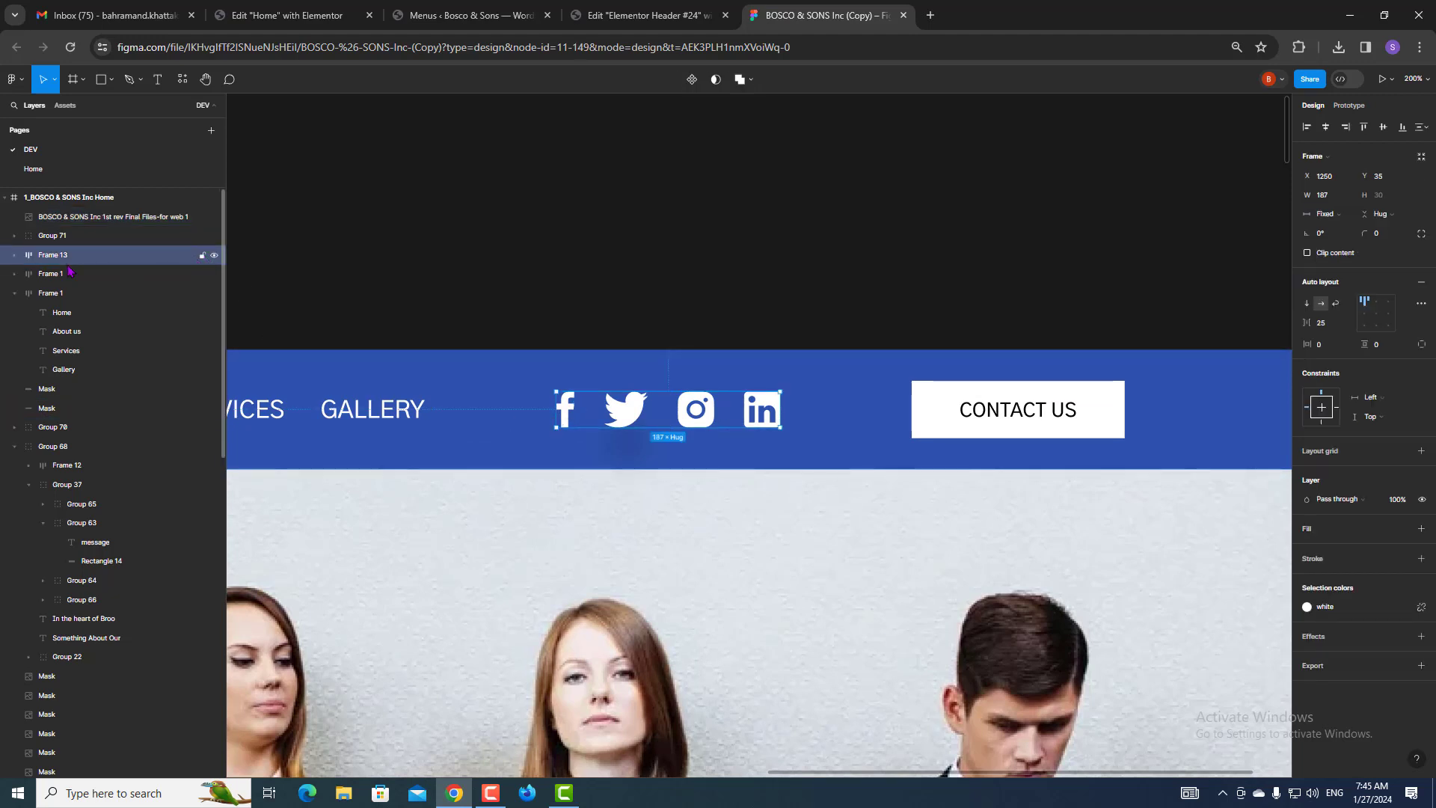
click(13, 257)
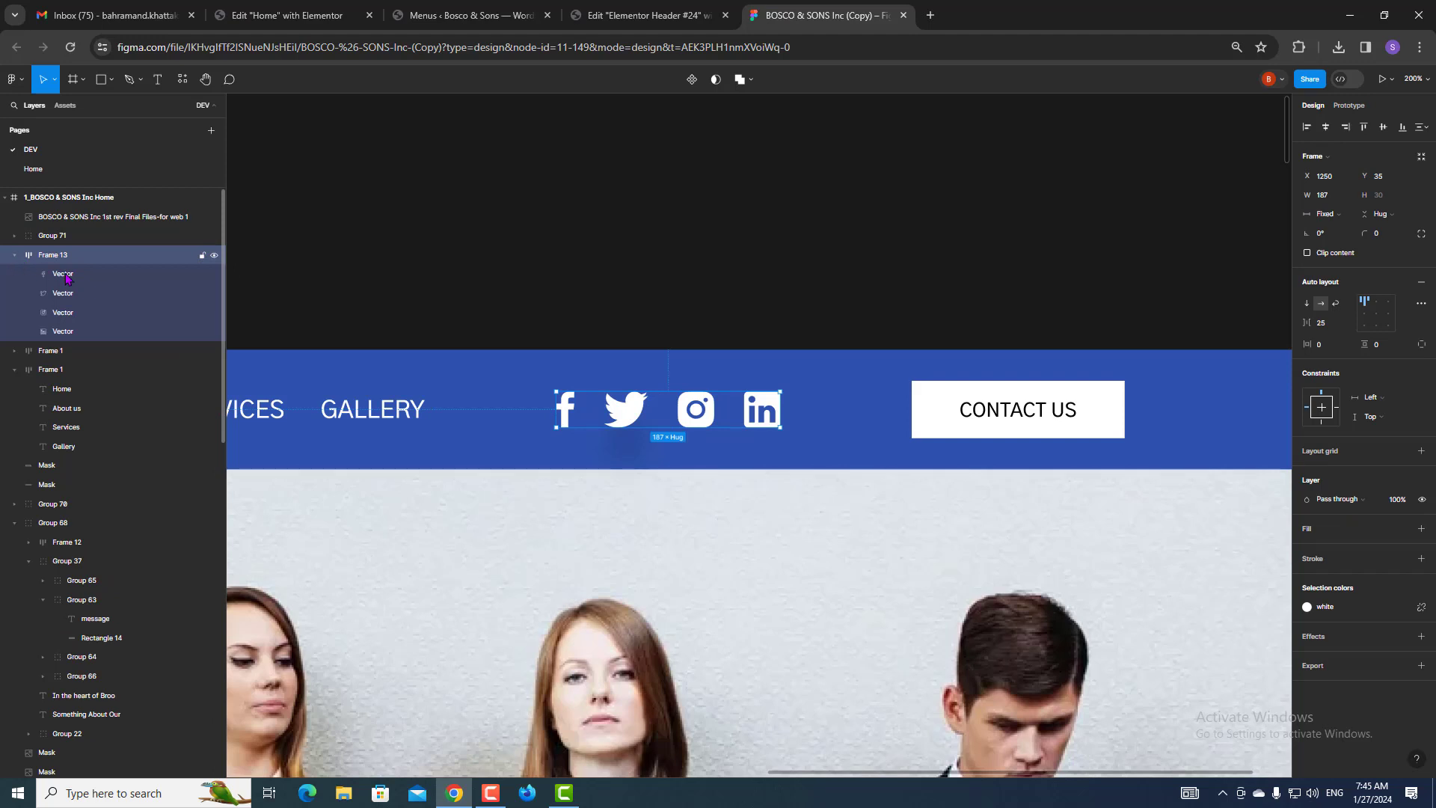
click(93, 274)
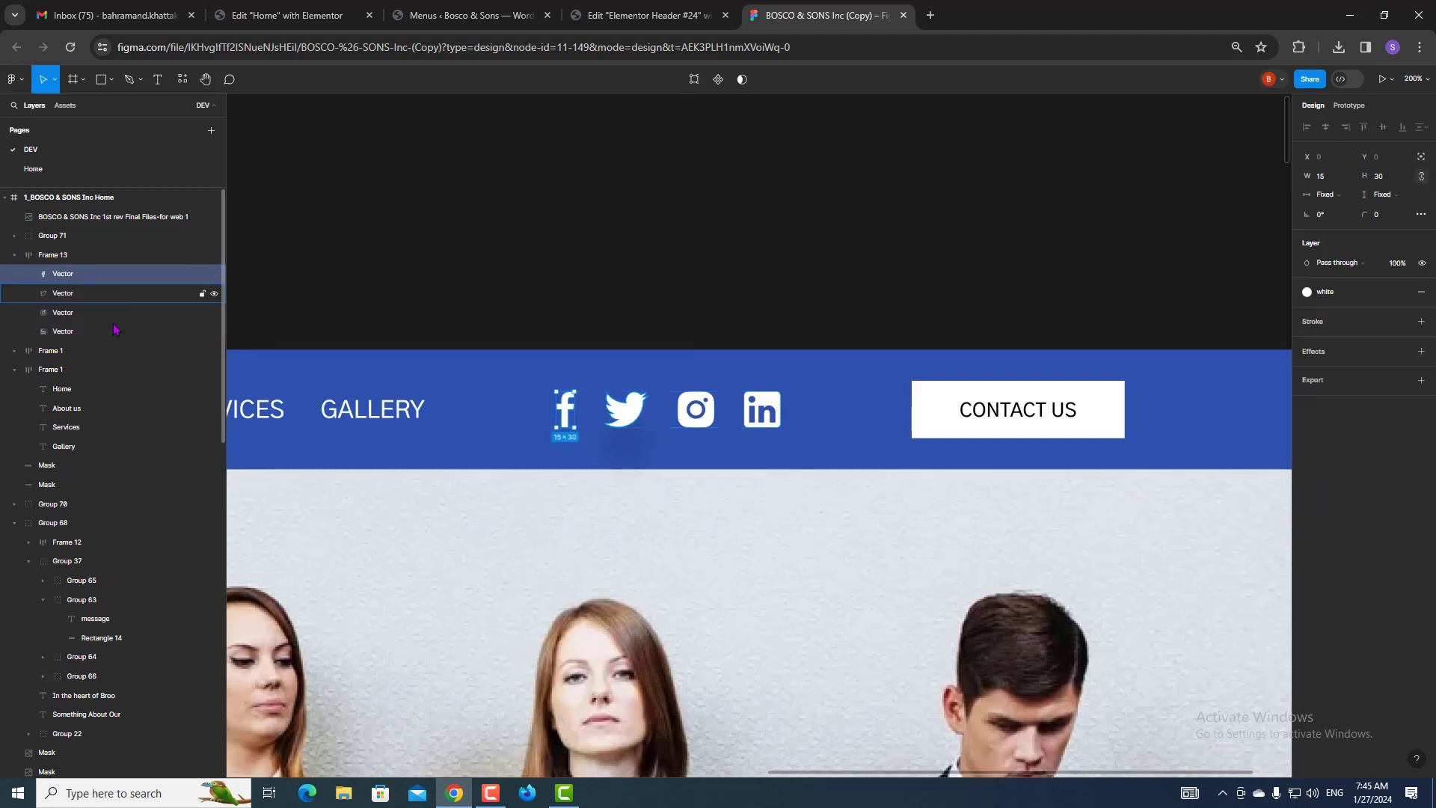
click(1346, 84)
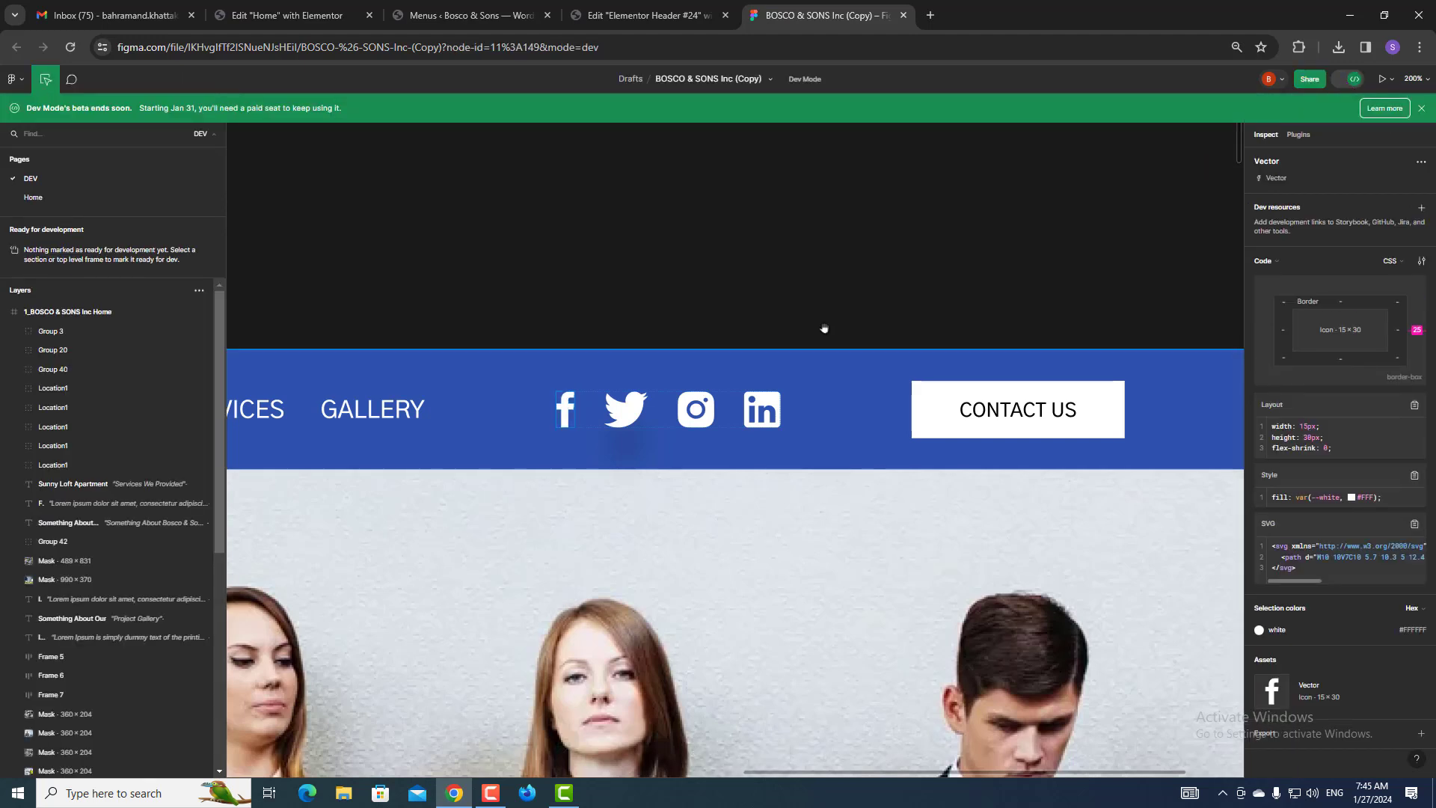
click(651, 15)
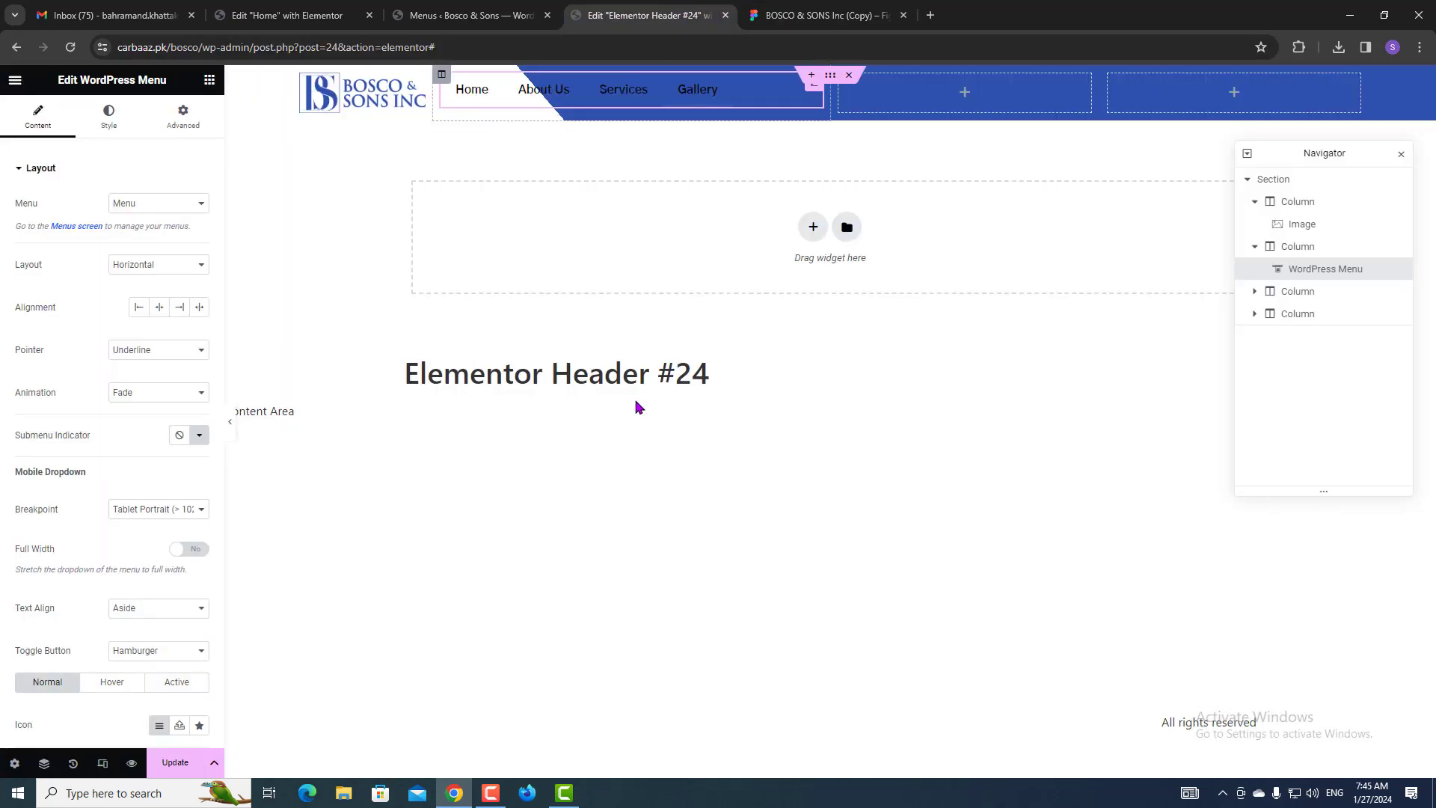
click(210, 80)
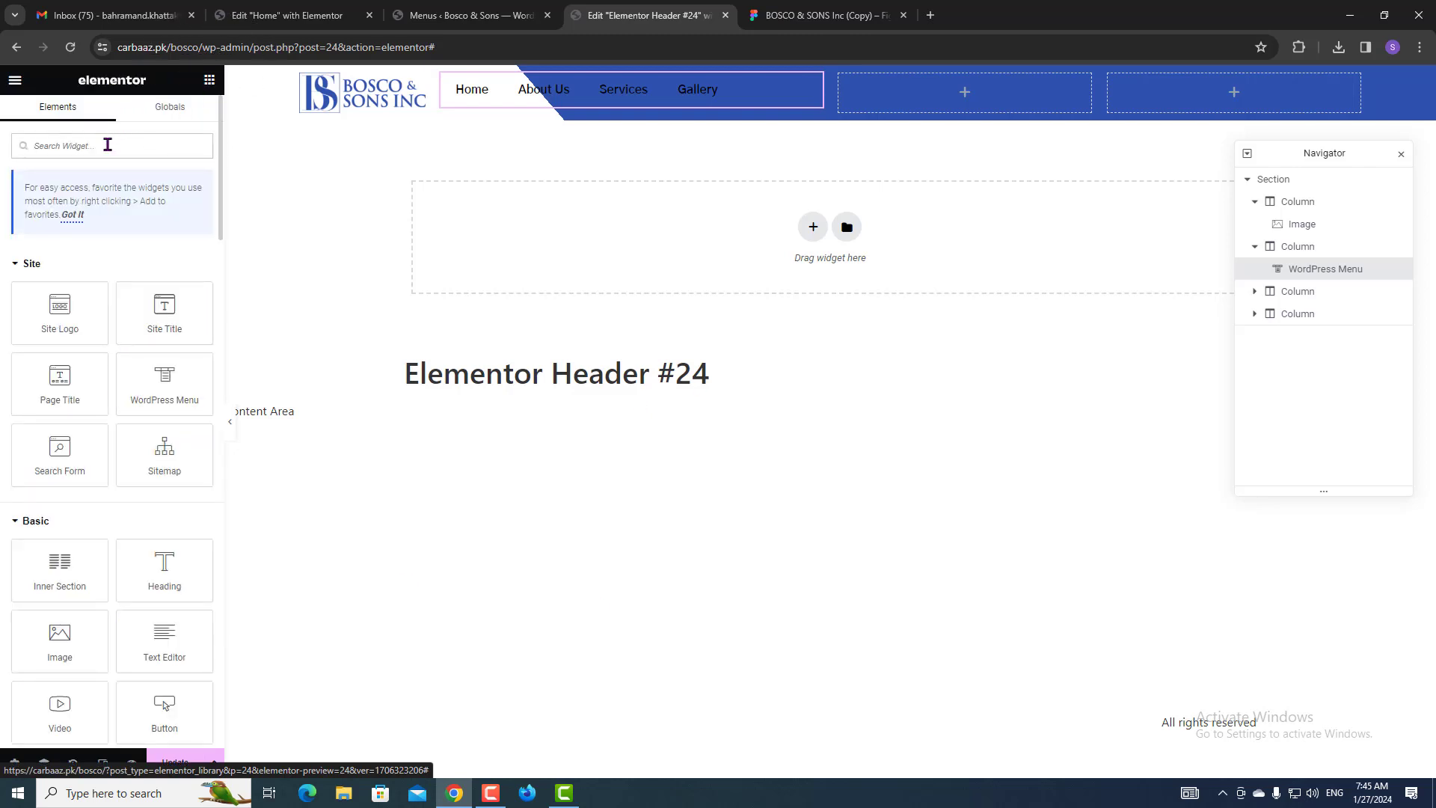
Add an inline Icon List to the third column, keeping only List Item #1 without an icon.
click(105, 145)
text(icon)
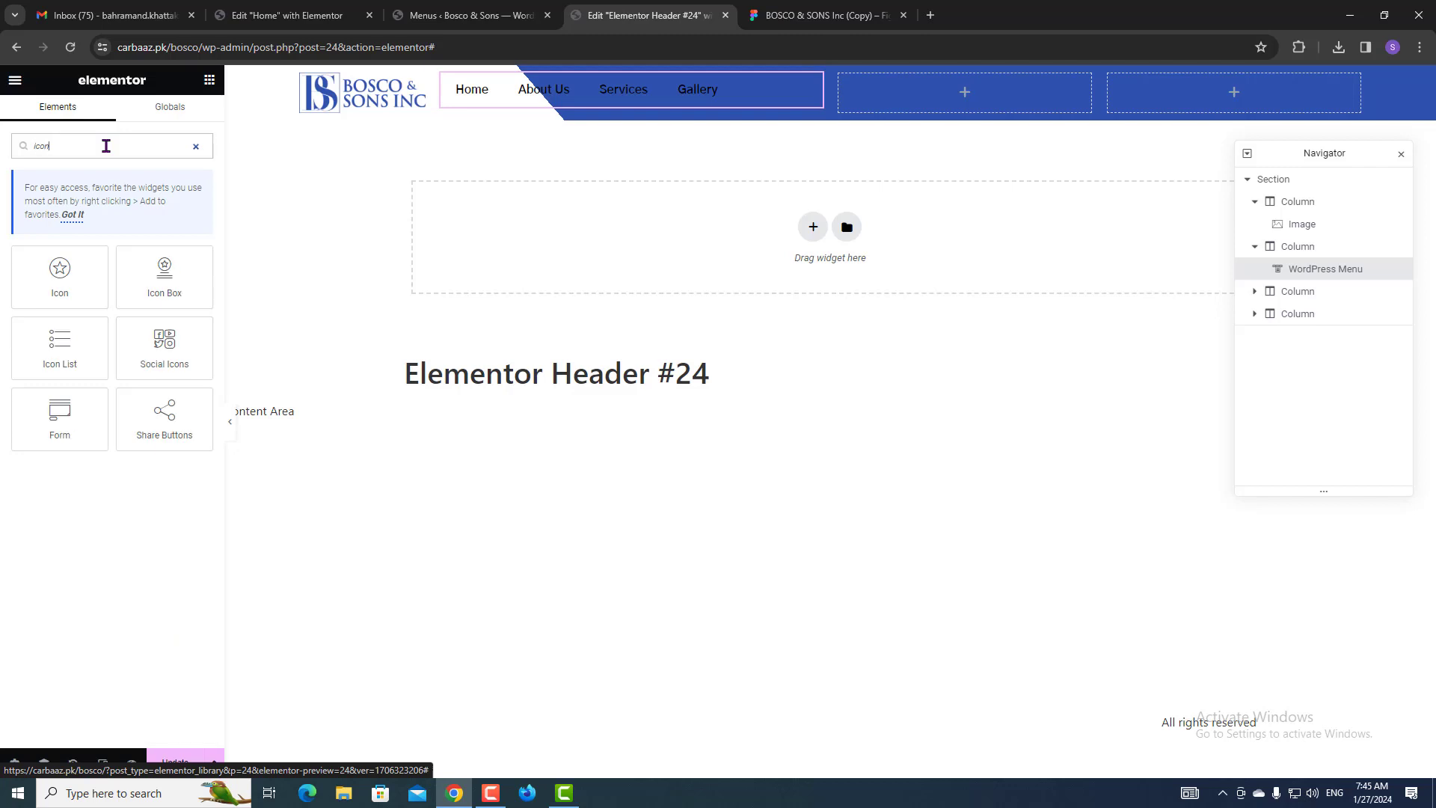
drag(60, 344, 1007, 112)
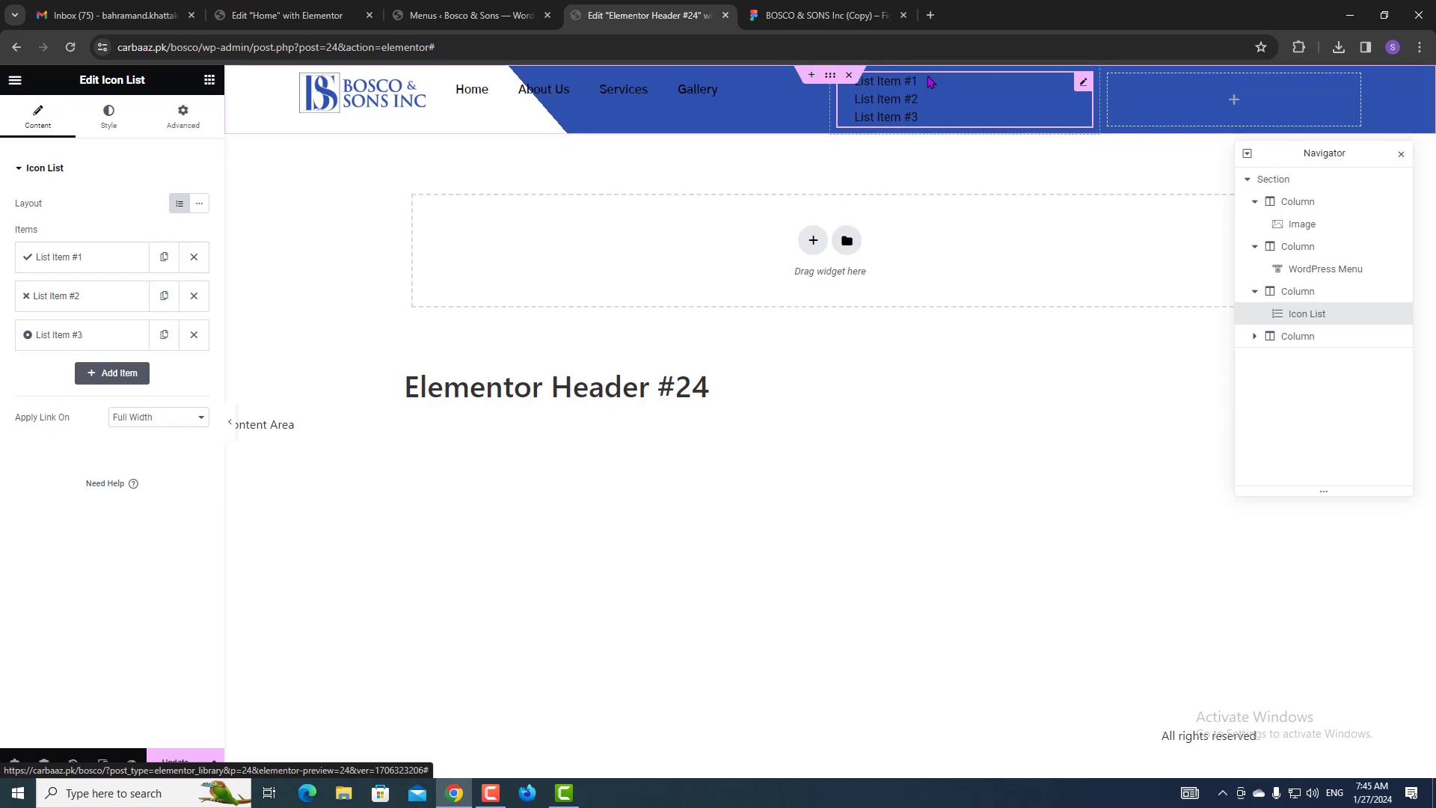
click(200, 207)
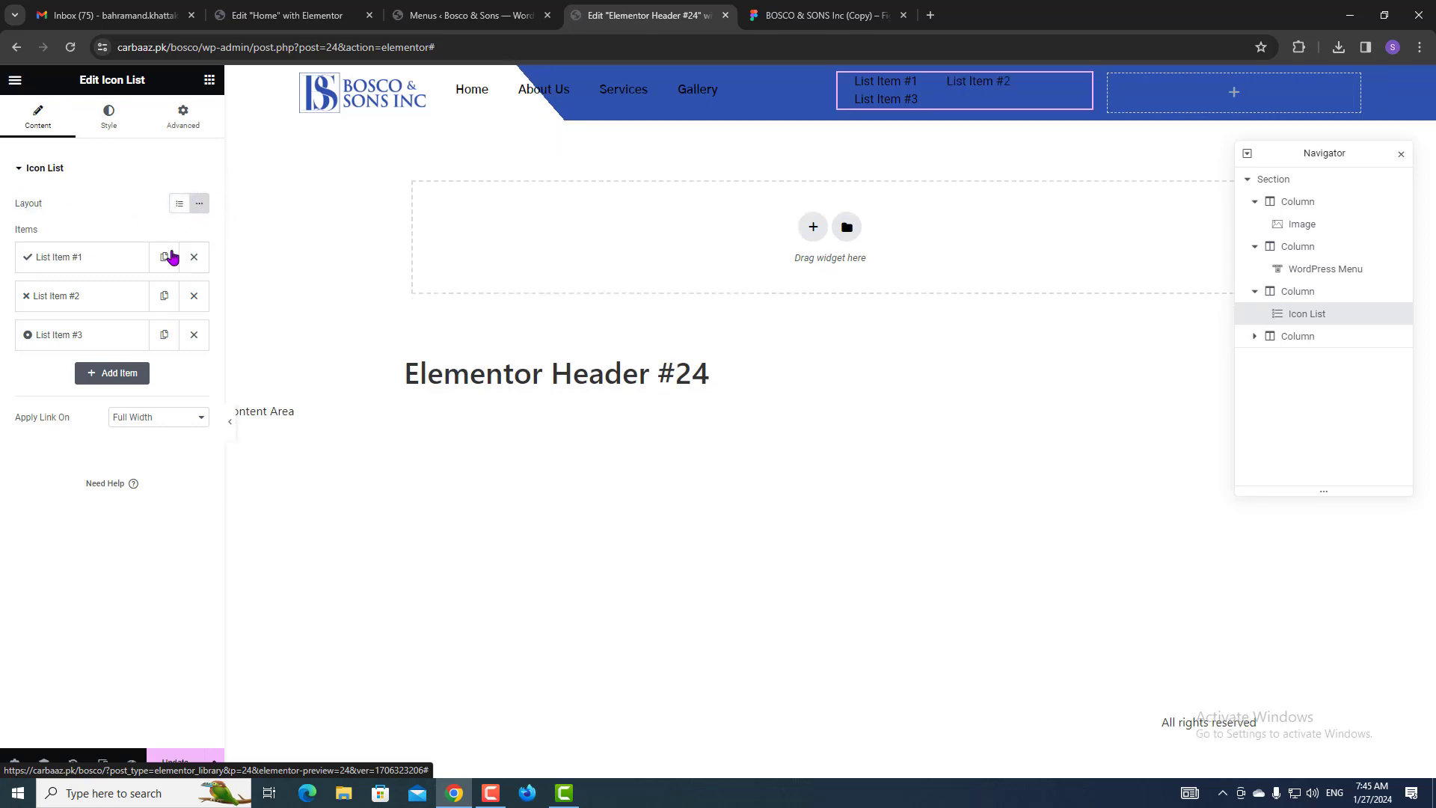
click(194, 296)
click(193, 296)
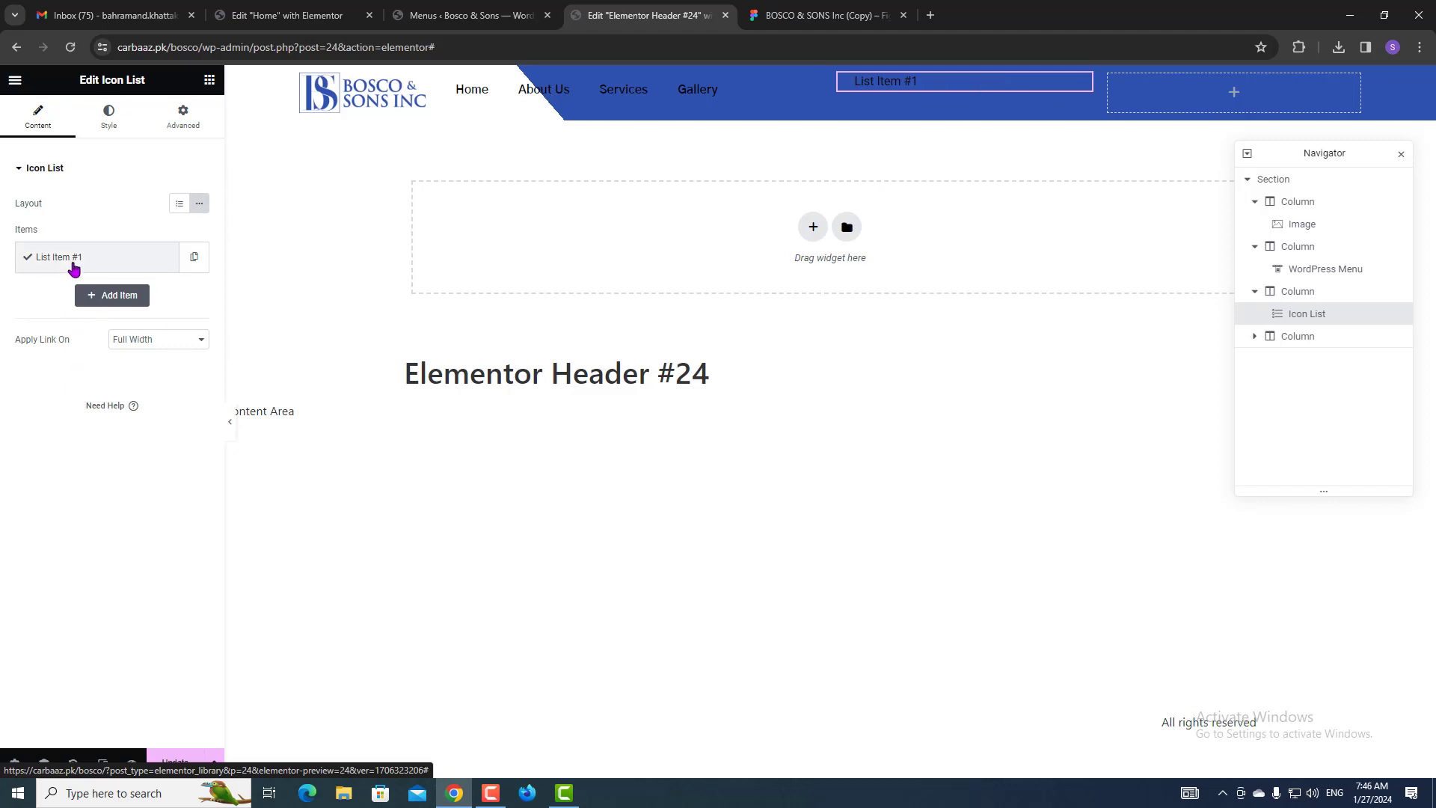
click(73, 268)
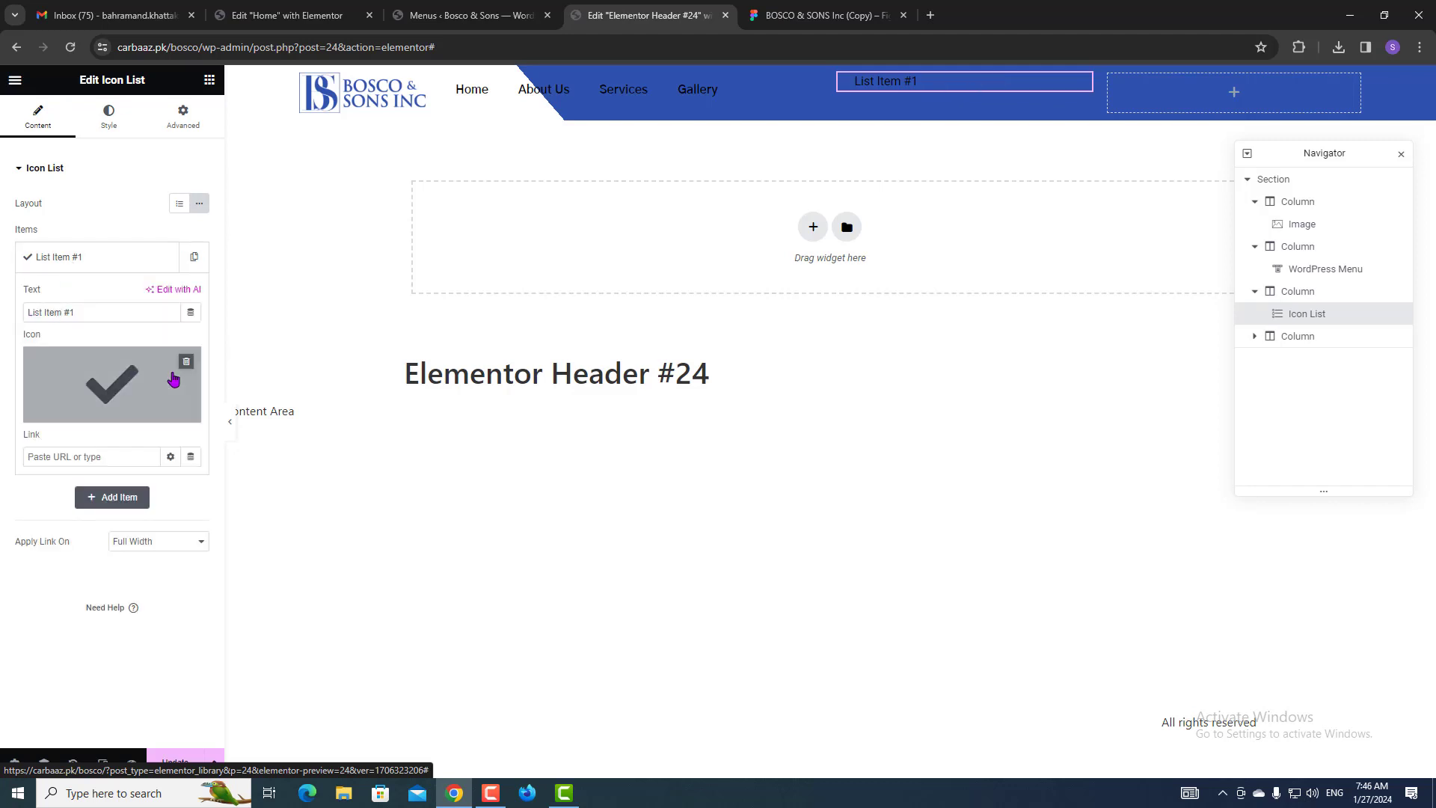
click(187, 363)
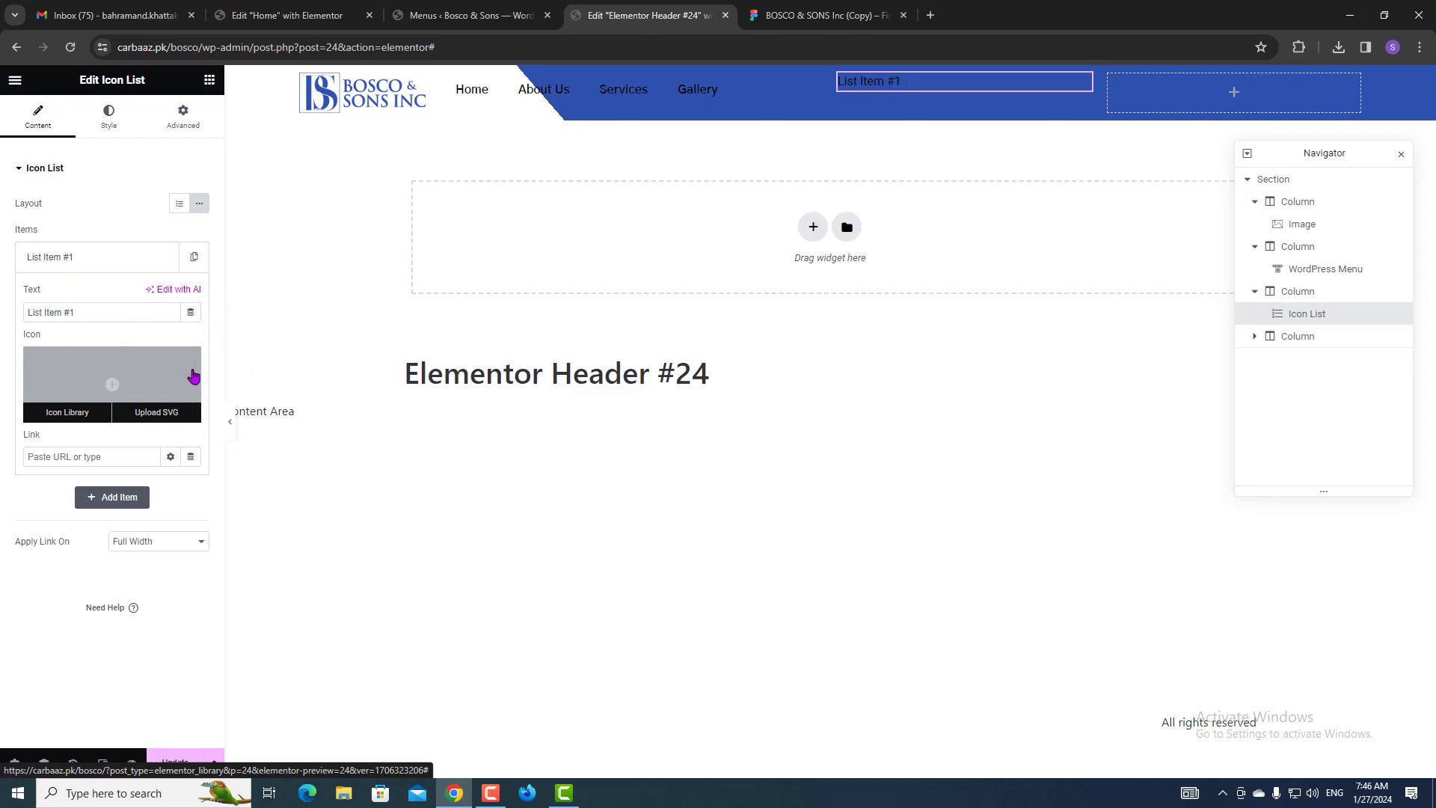
triple_click(86, 306)
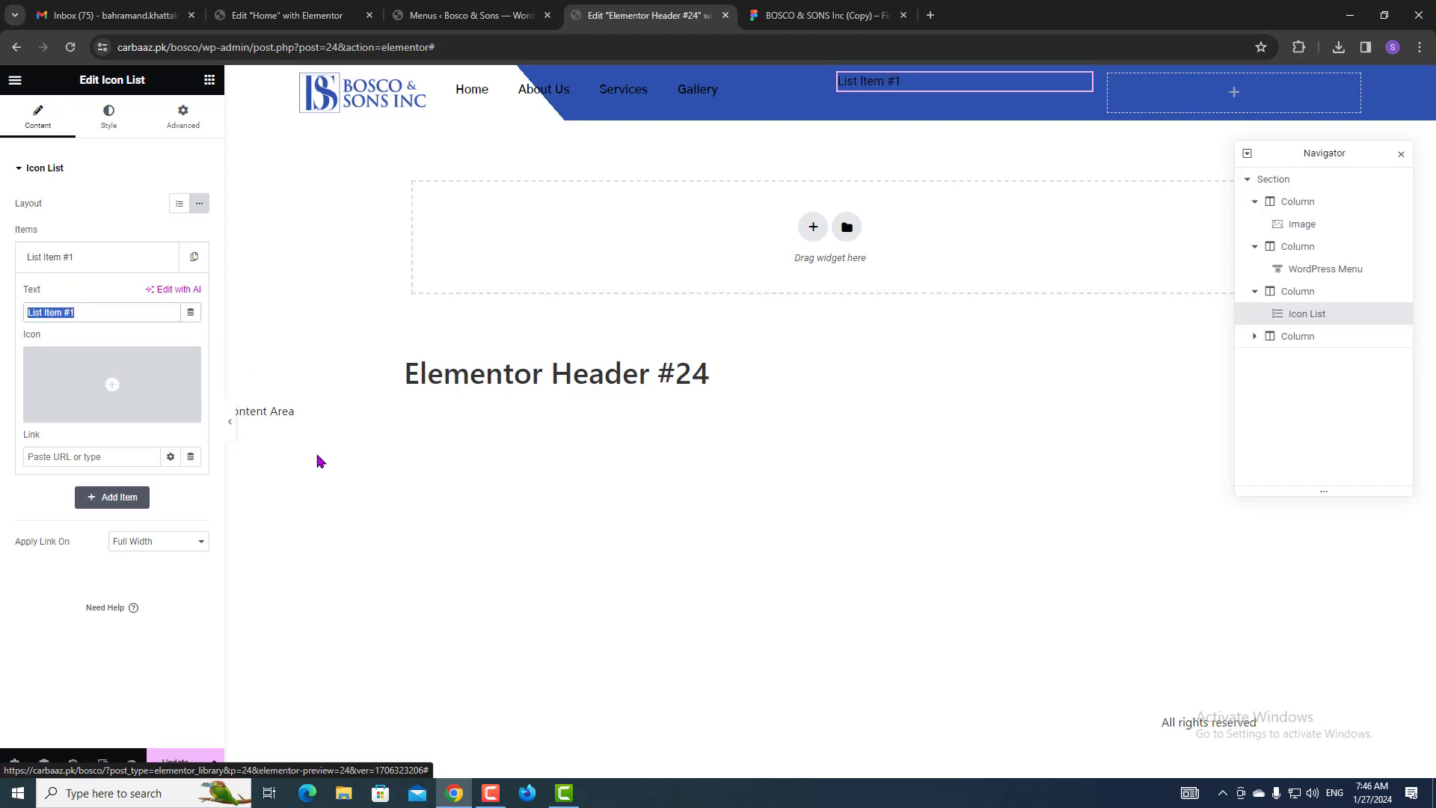
Paste the Facebook icon's SVG code from Figma into List Item #1's text.
click(823, 15)
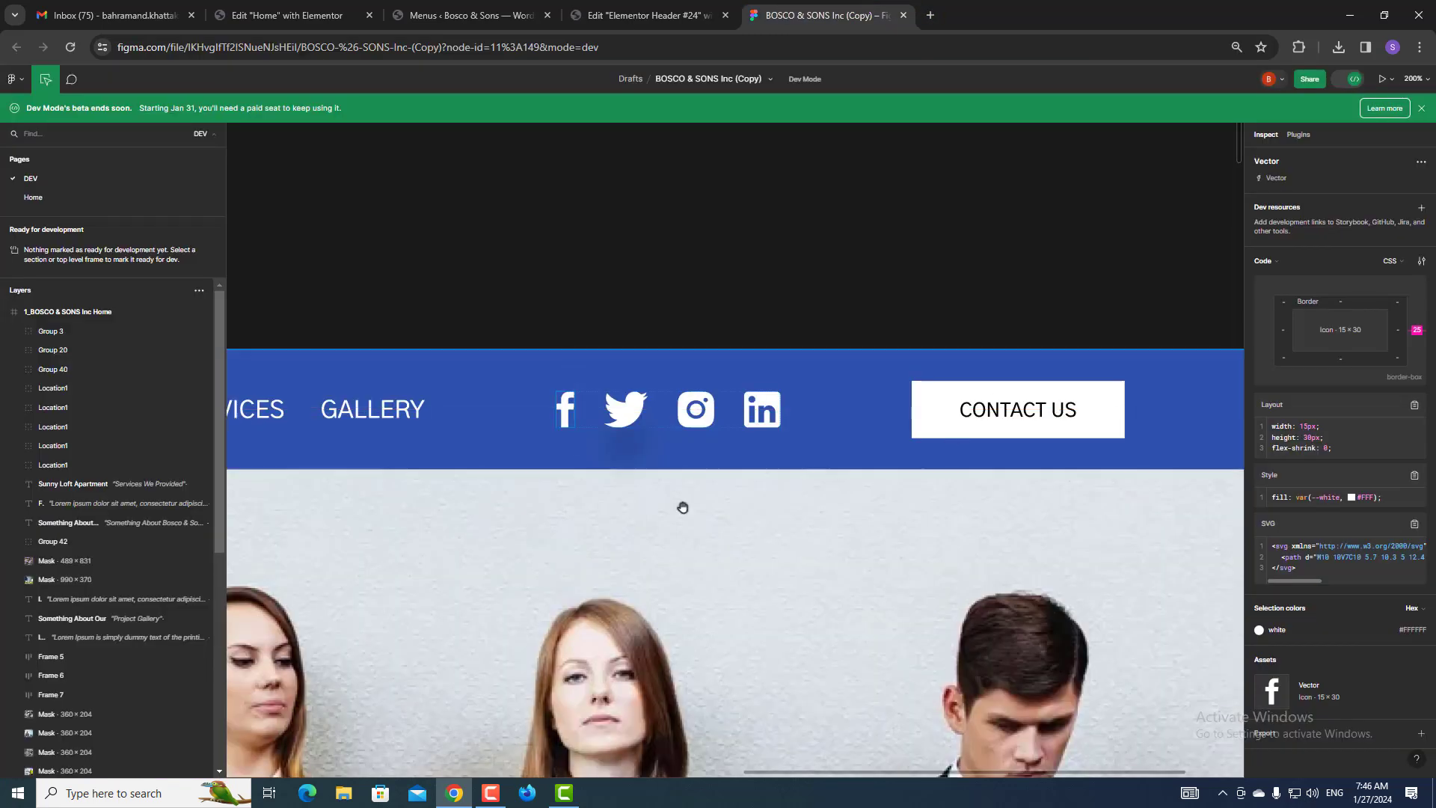
click(567, 404)
click(1413, 526)
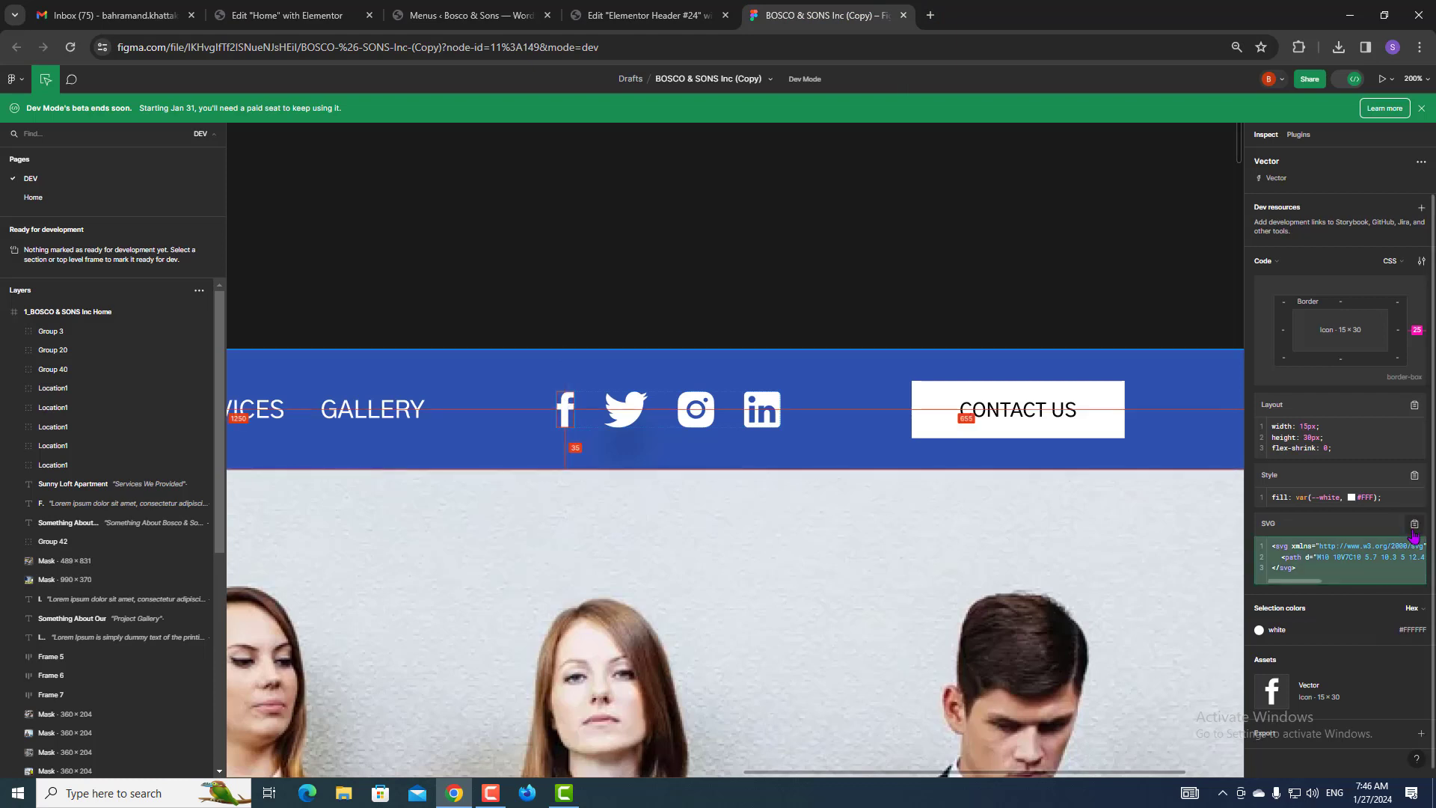
click(1413, 526)
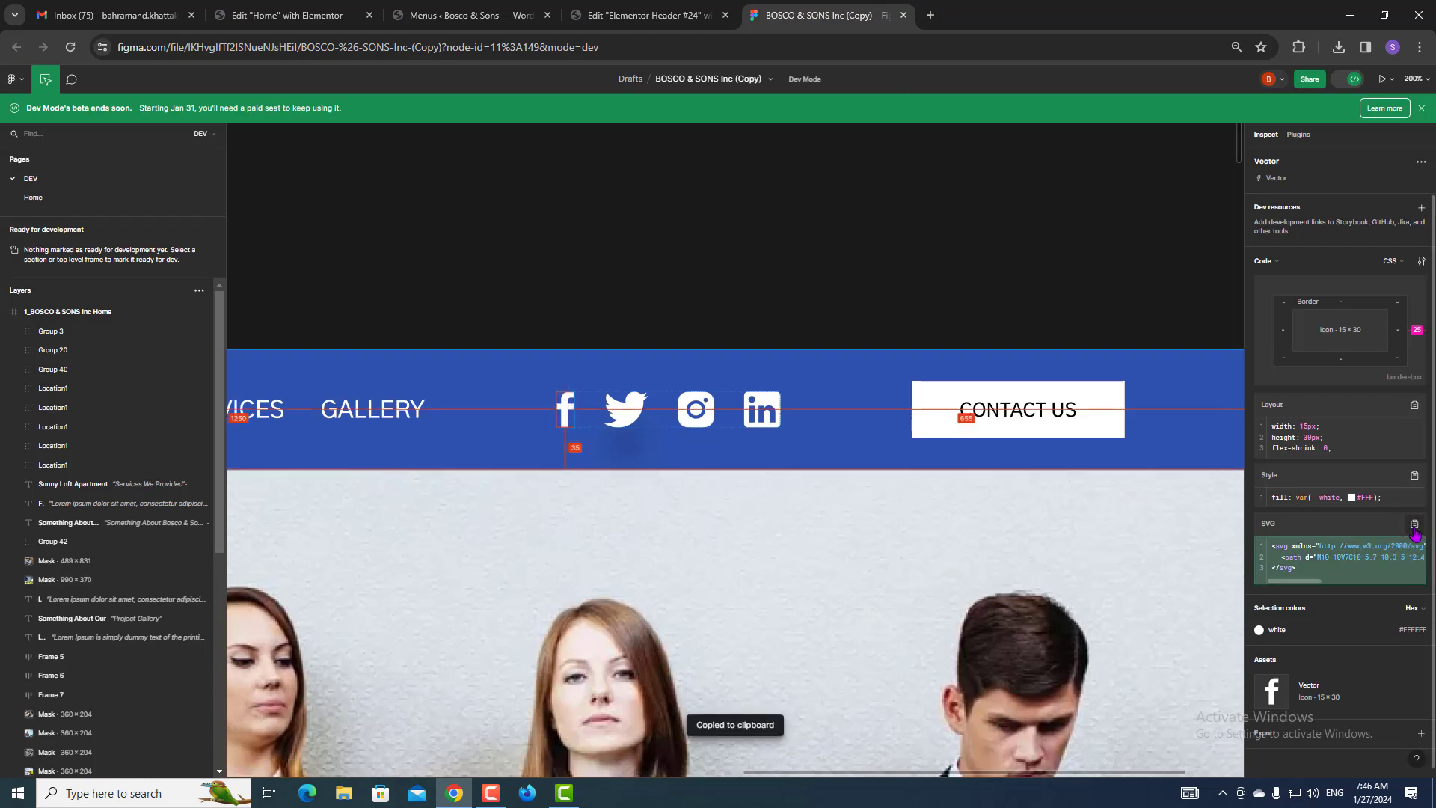
click(650, 15)
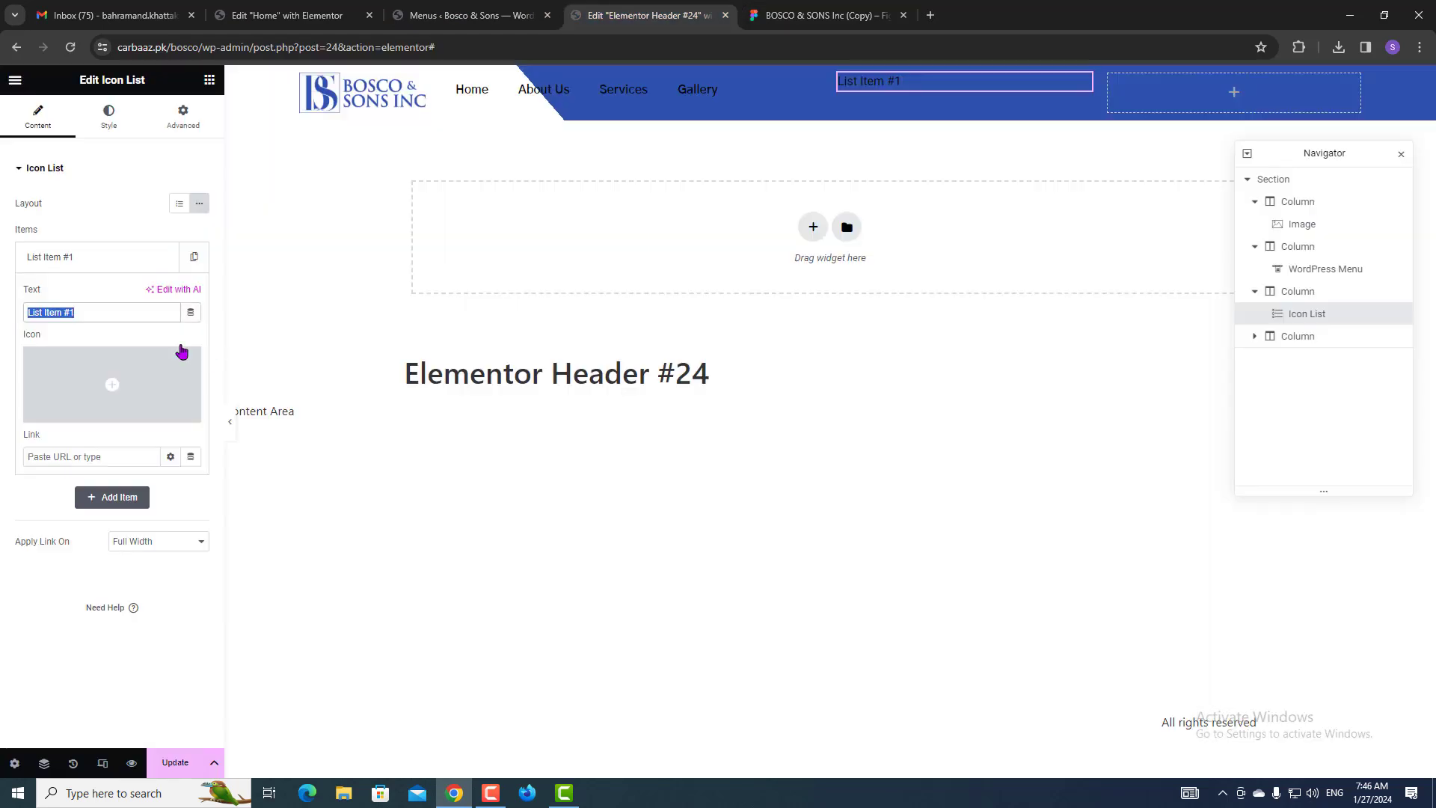
key(ctrl+v)
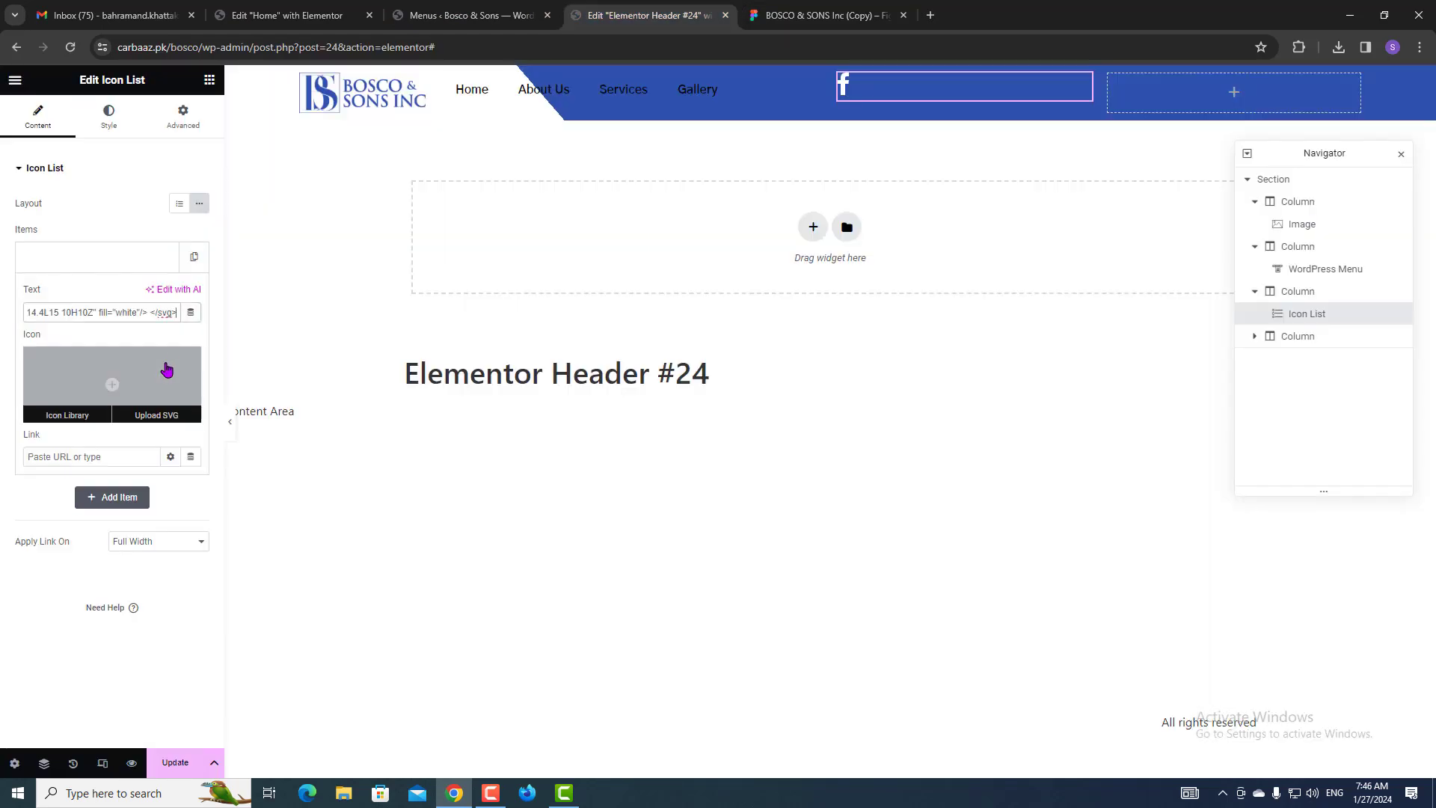
click(86, 254)
Duplicate the item and replace its text with the Twitter icon's SVG code.
click(196, 259)
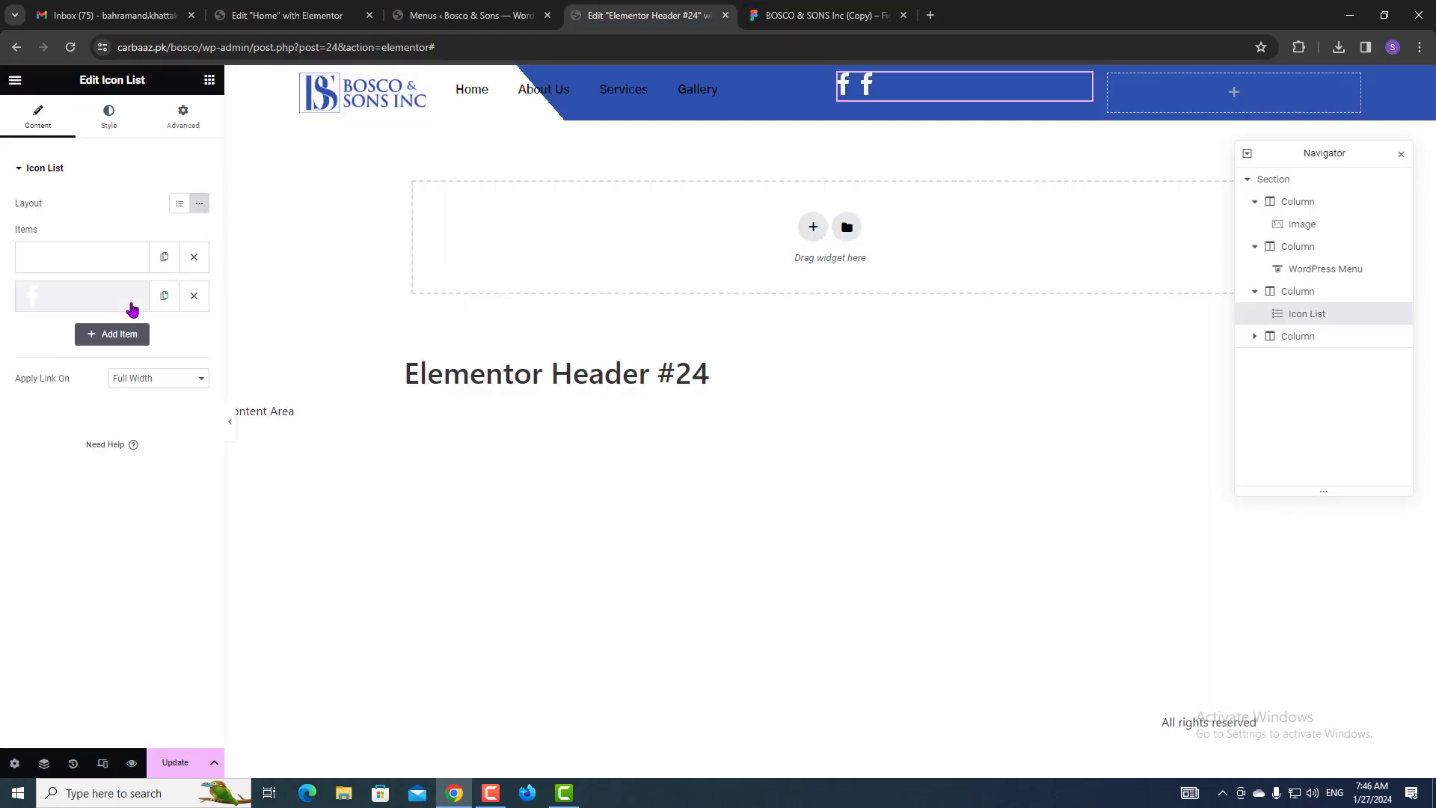
click(132, 302)
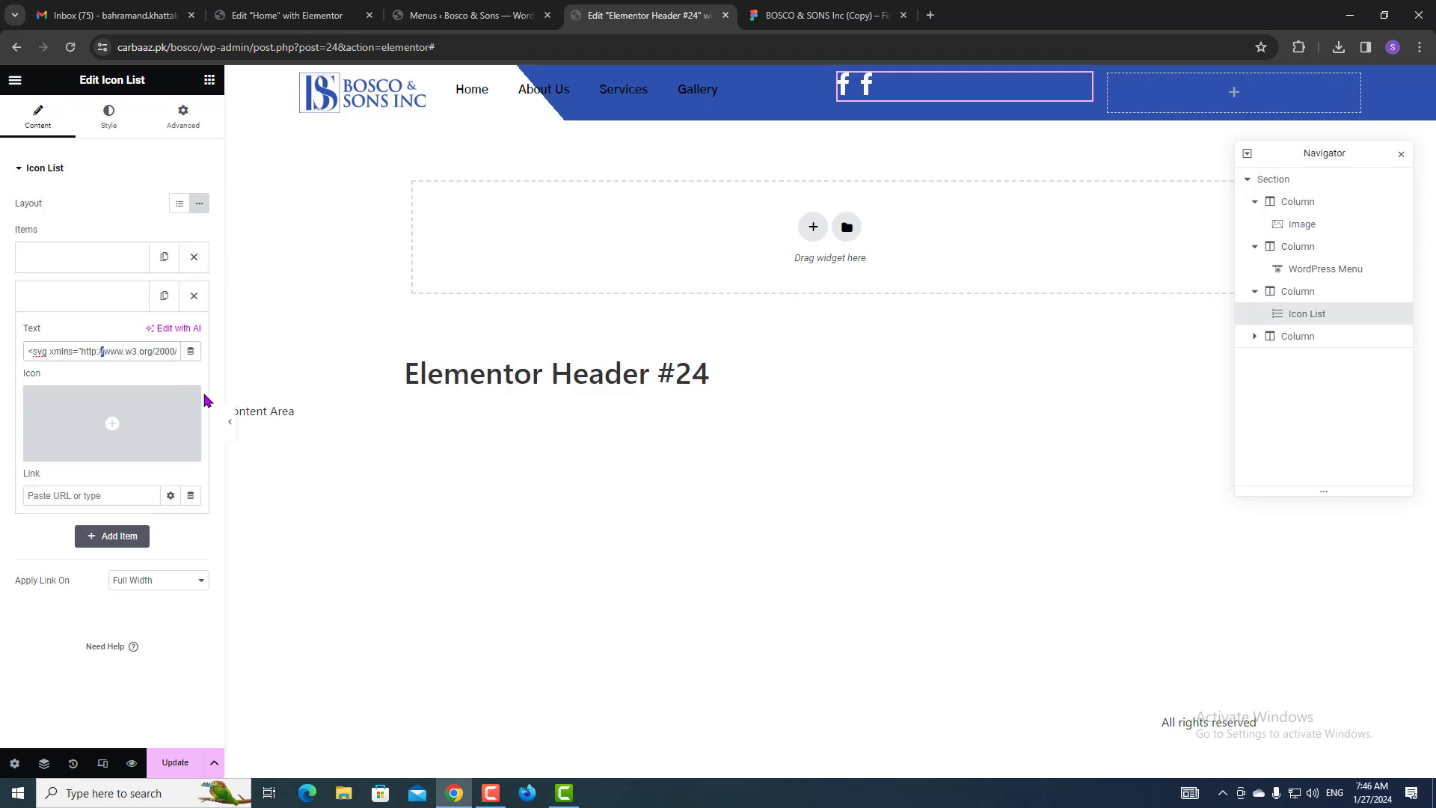
key(ctrl+a)
click(778, 14)
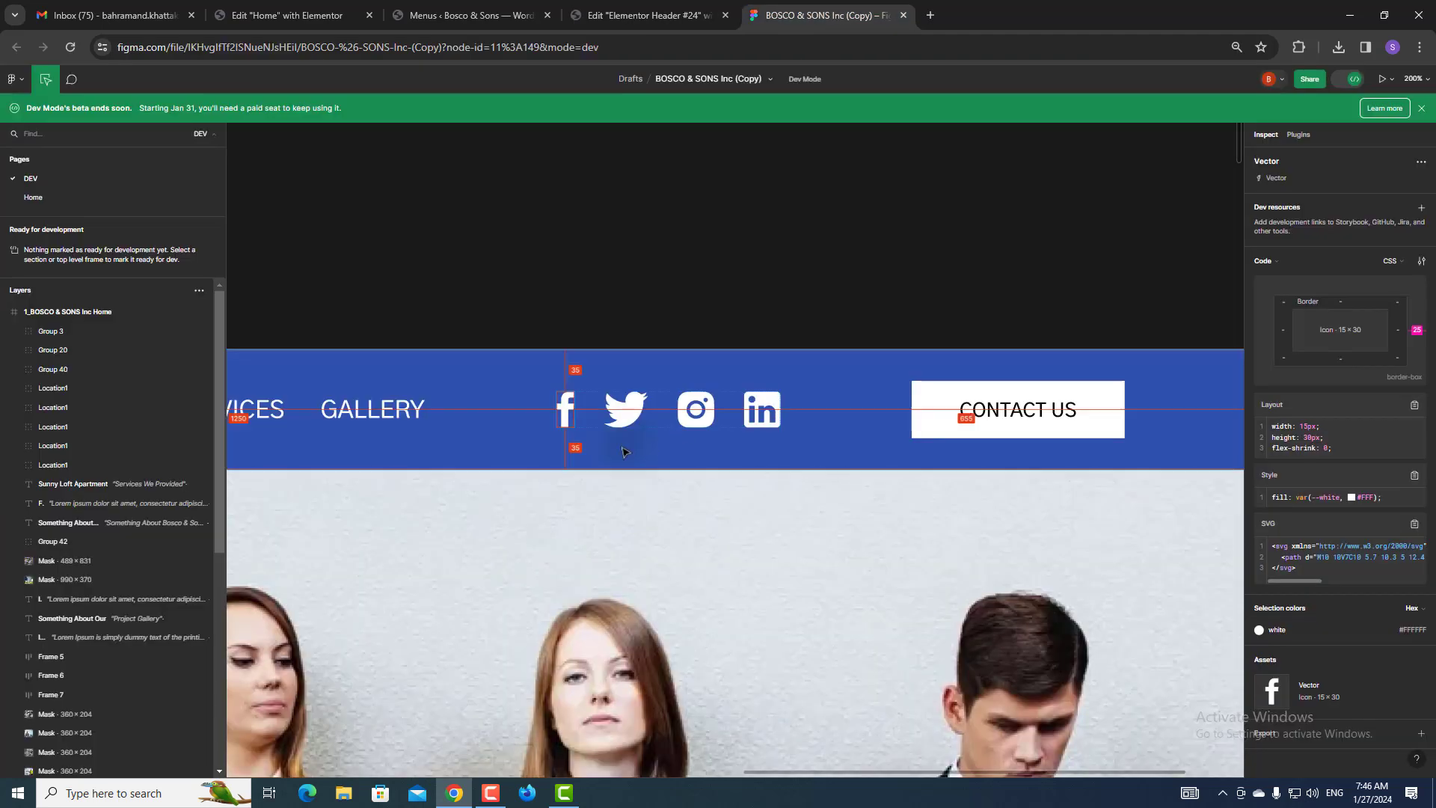
click(621, 407)
click(1413, 543)
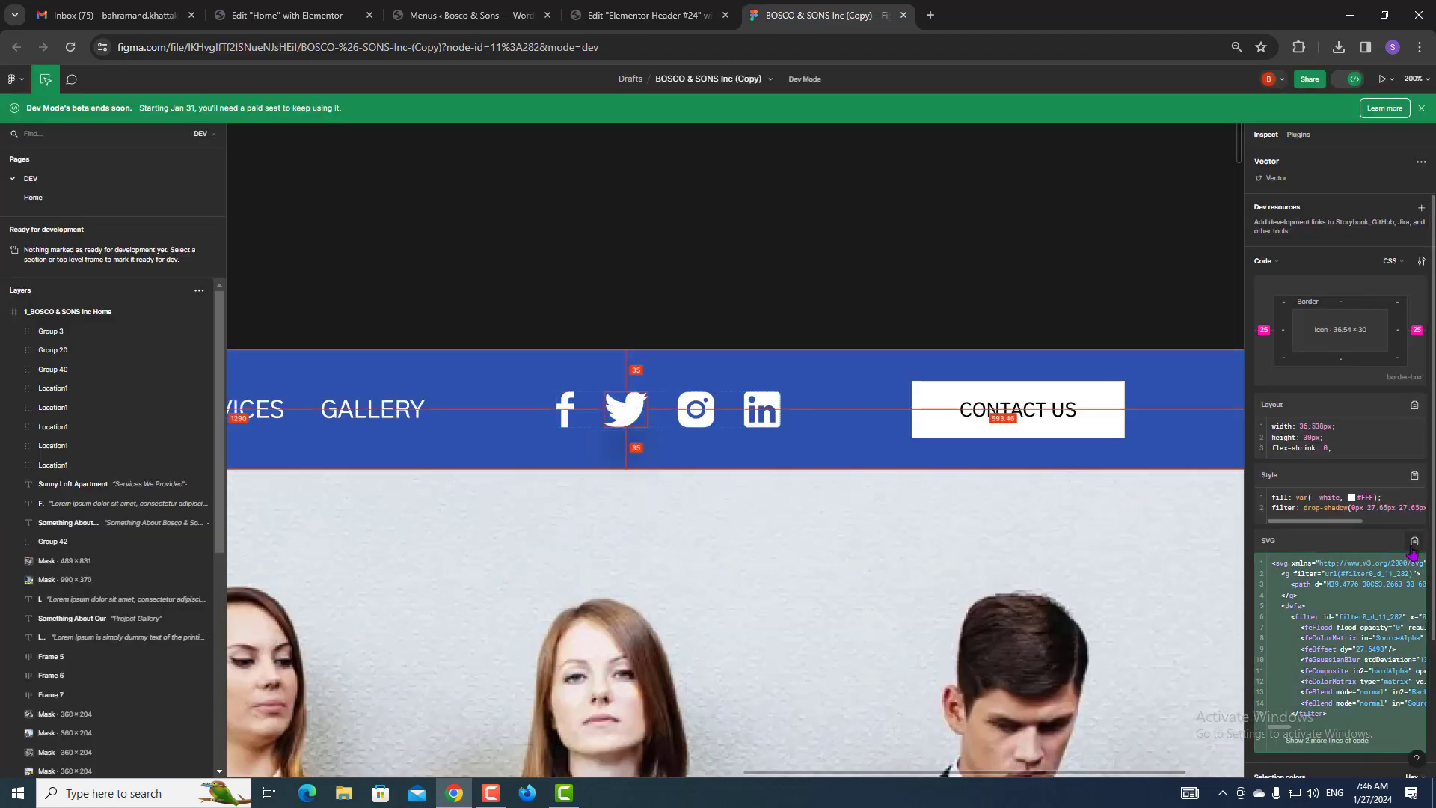
click(651, 15)
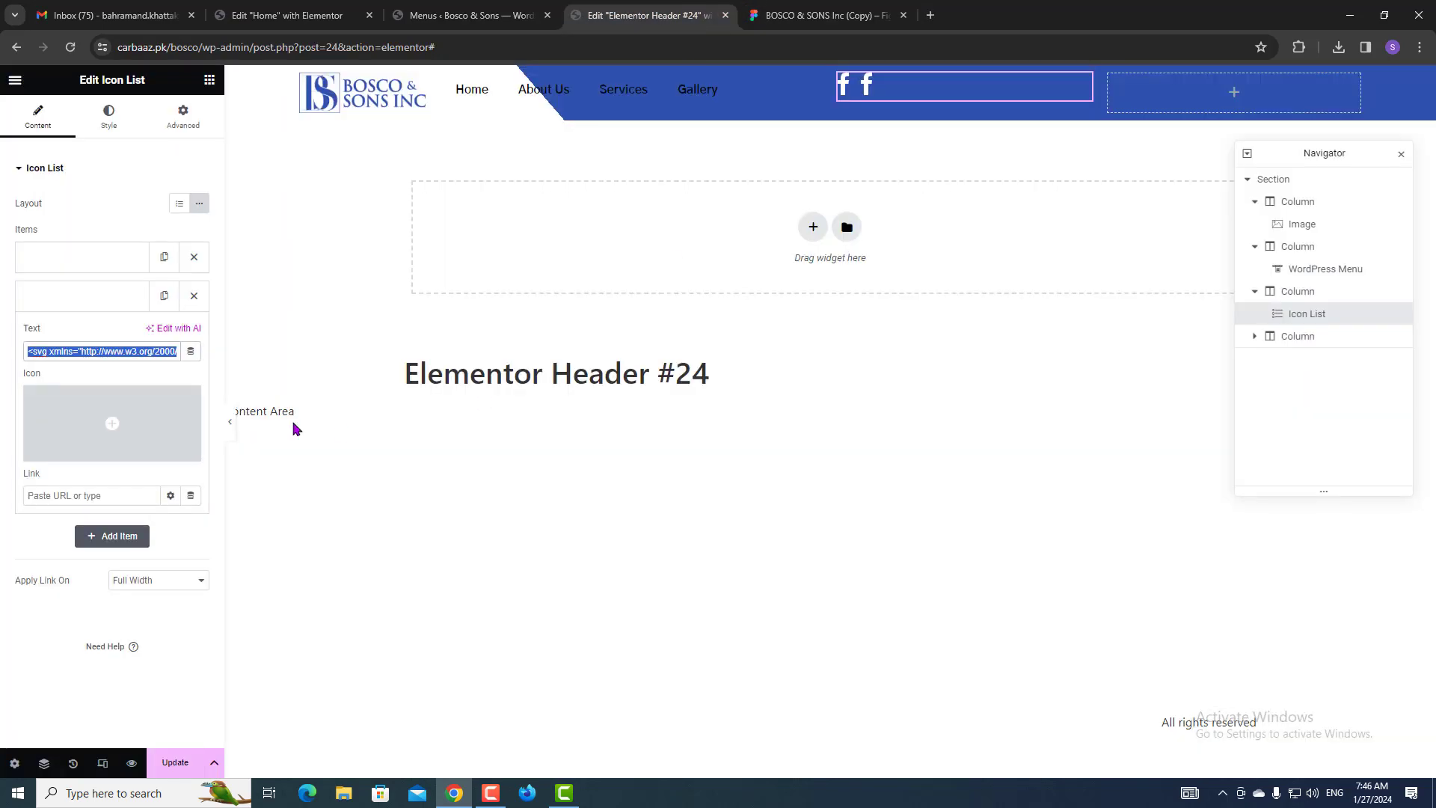
key(ctrl+v)
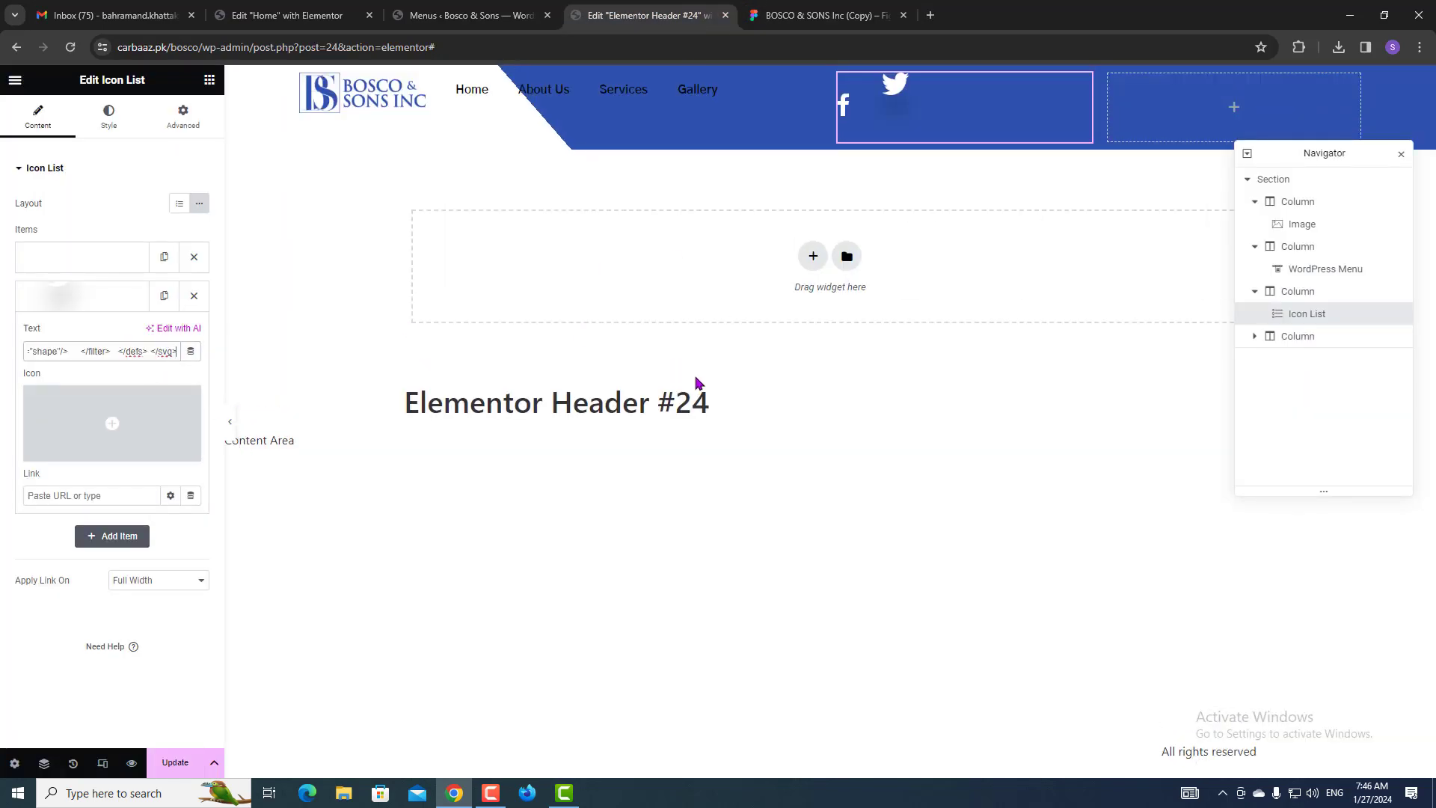
click(822, 15)
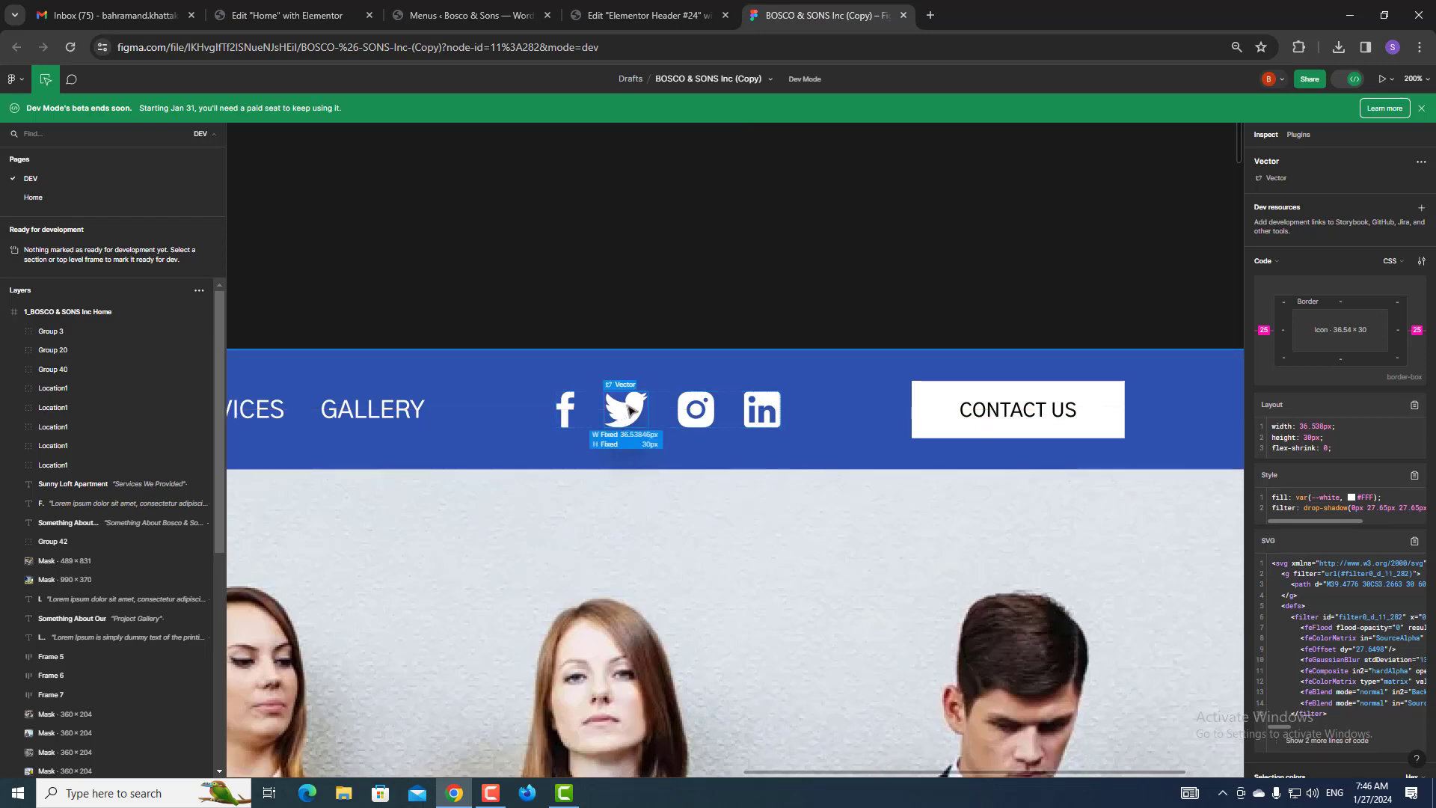
click(701, 289)
Inspect the Twitter vector and the 187×30 social-icon frame's spacing in Figma Dev Mode.
click(627, 416)
click(1351, 80)
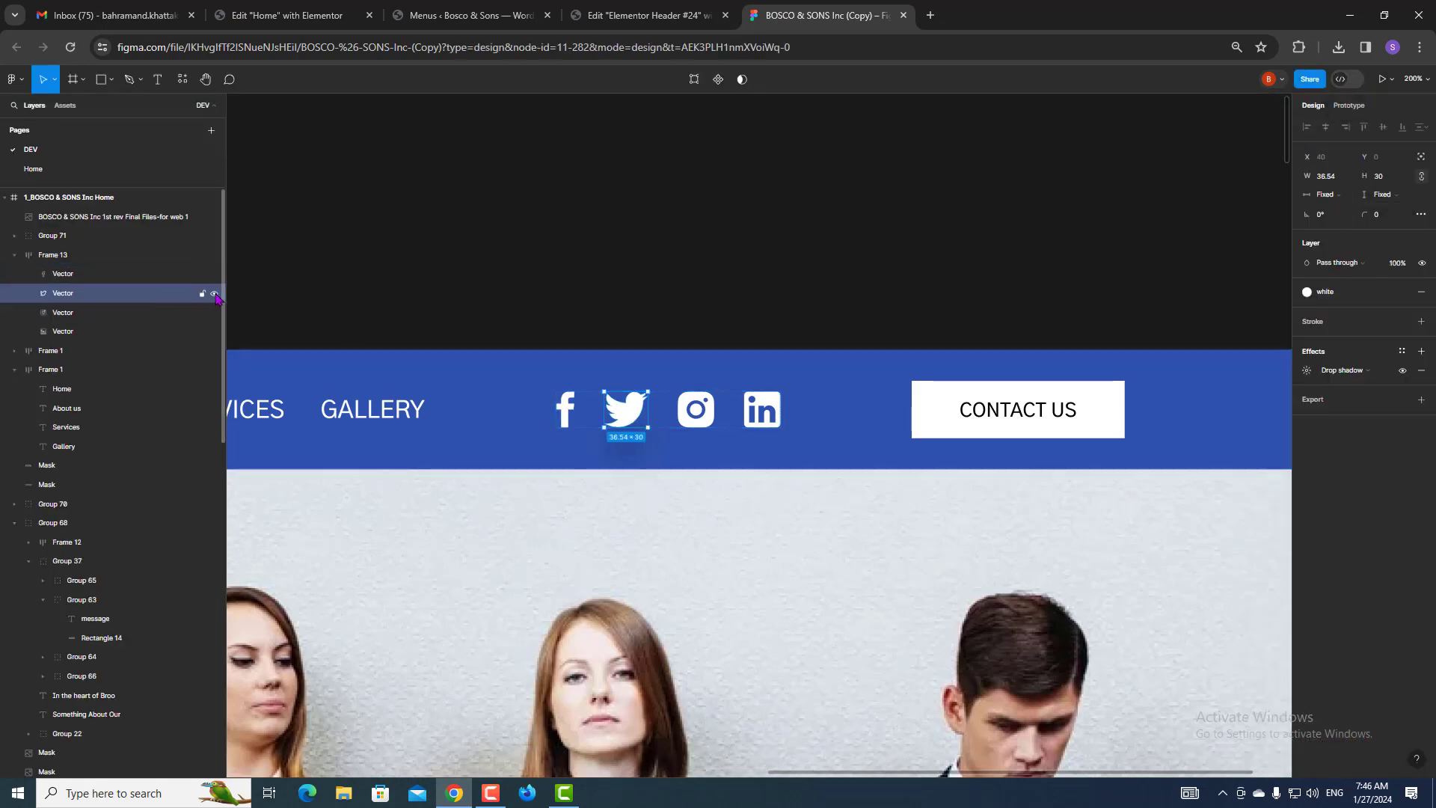
click(214, 293)
click(214, 293)
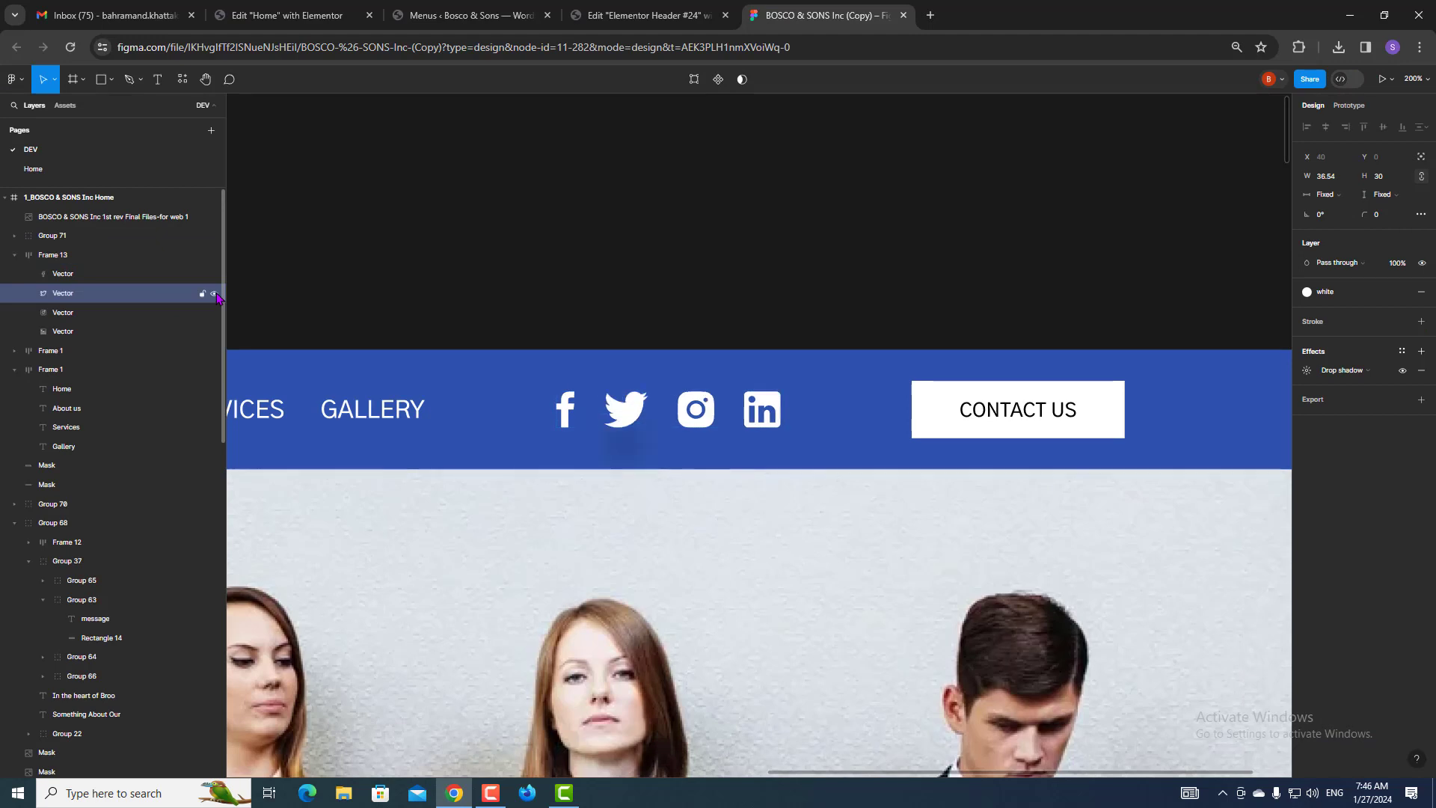
double_click(633, 416)
key(Escape)
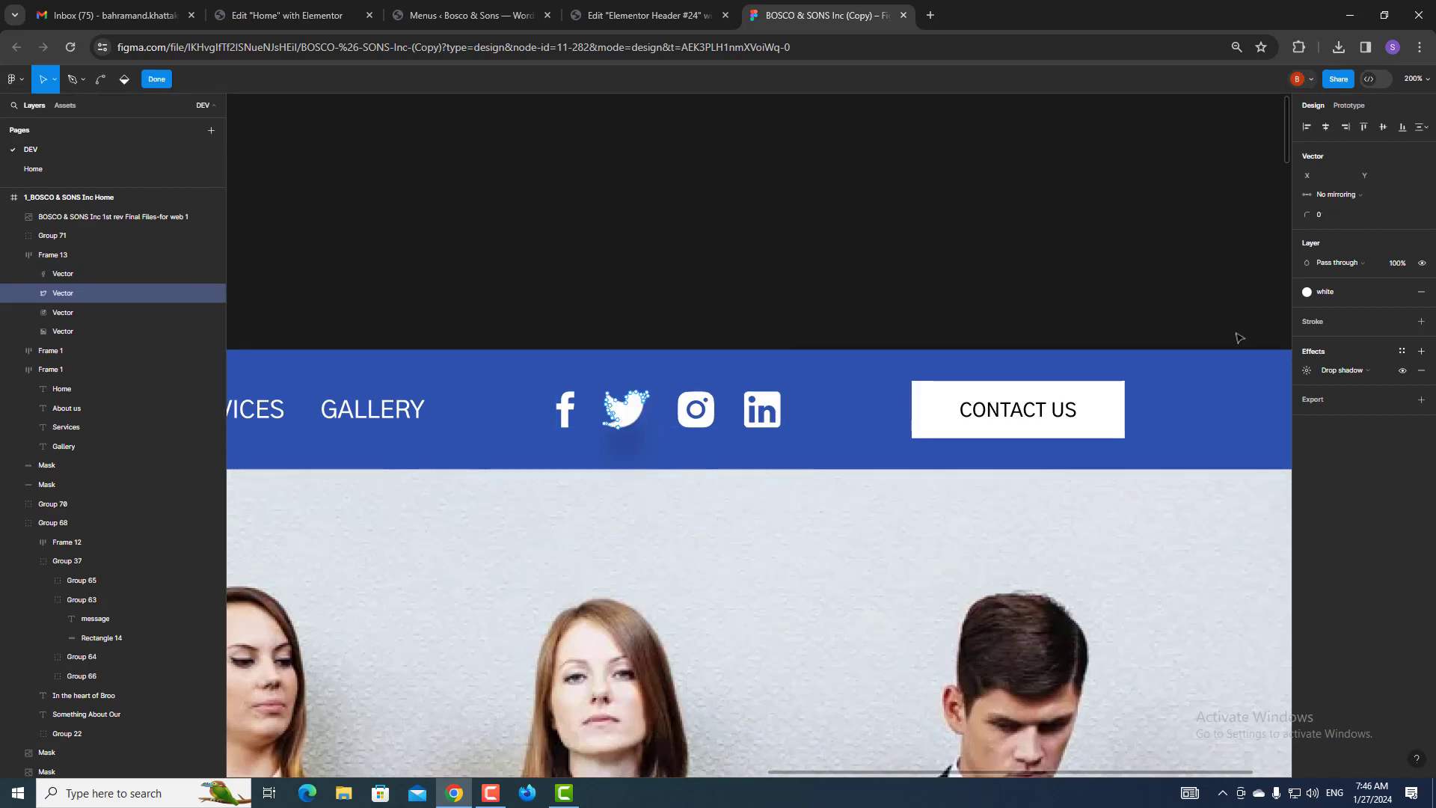
click(1369, 78)
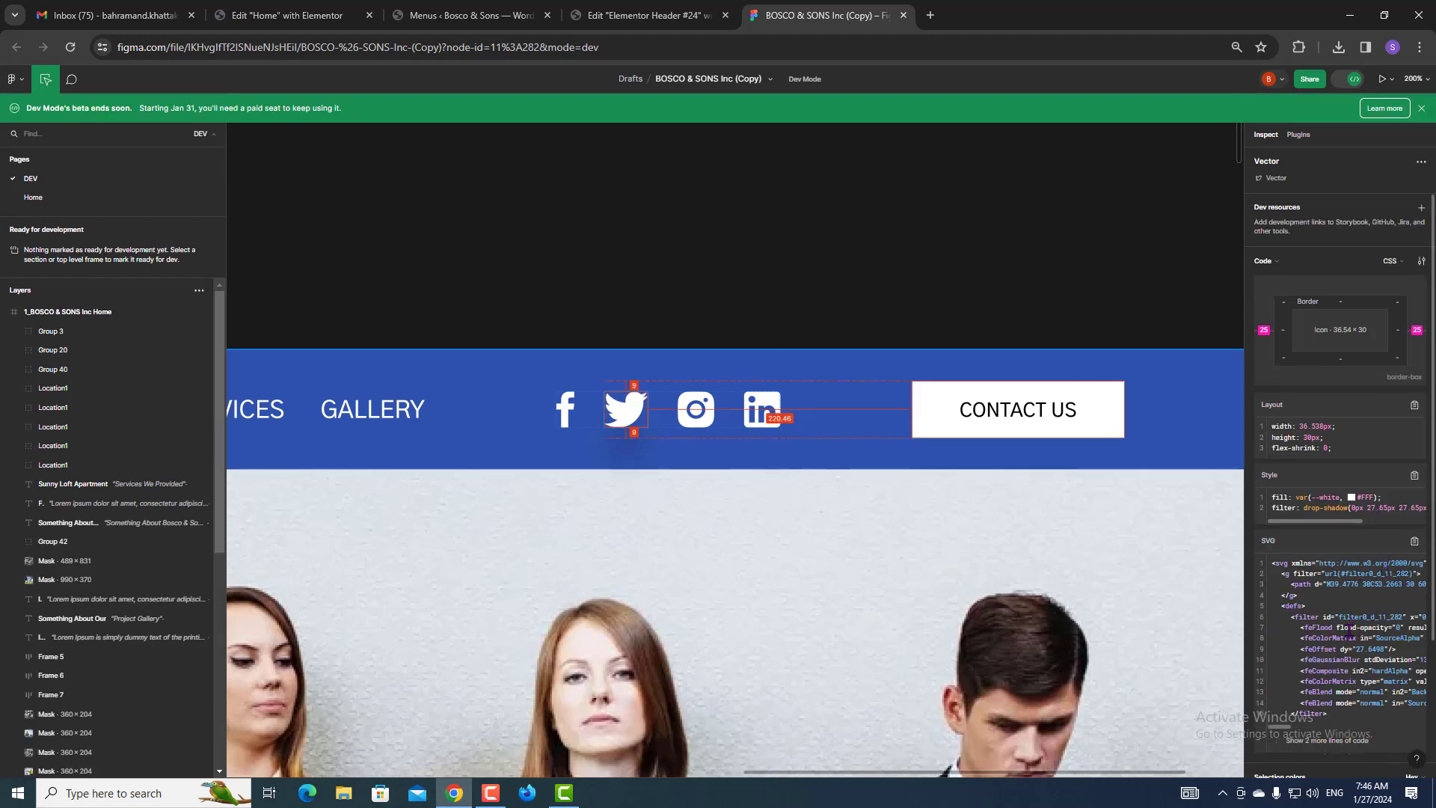
key(Escape)
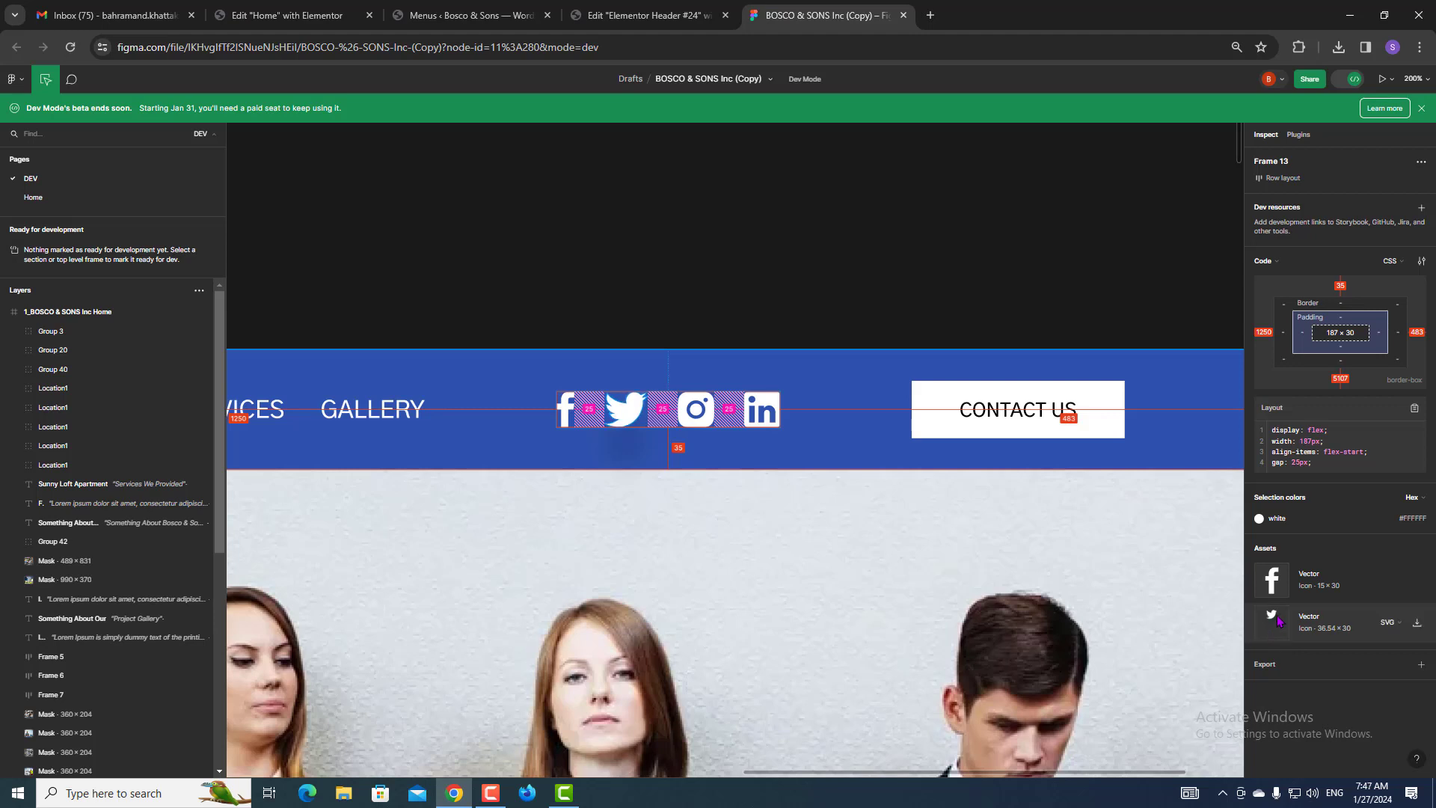
click(644, 15)
click(97, 302)
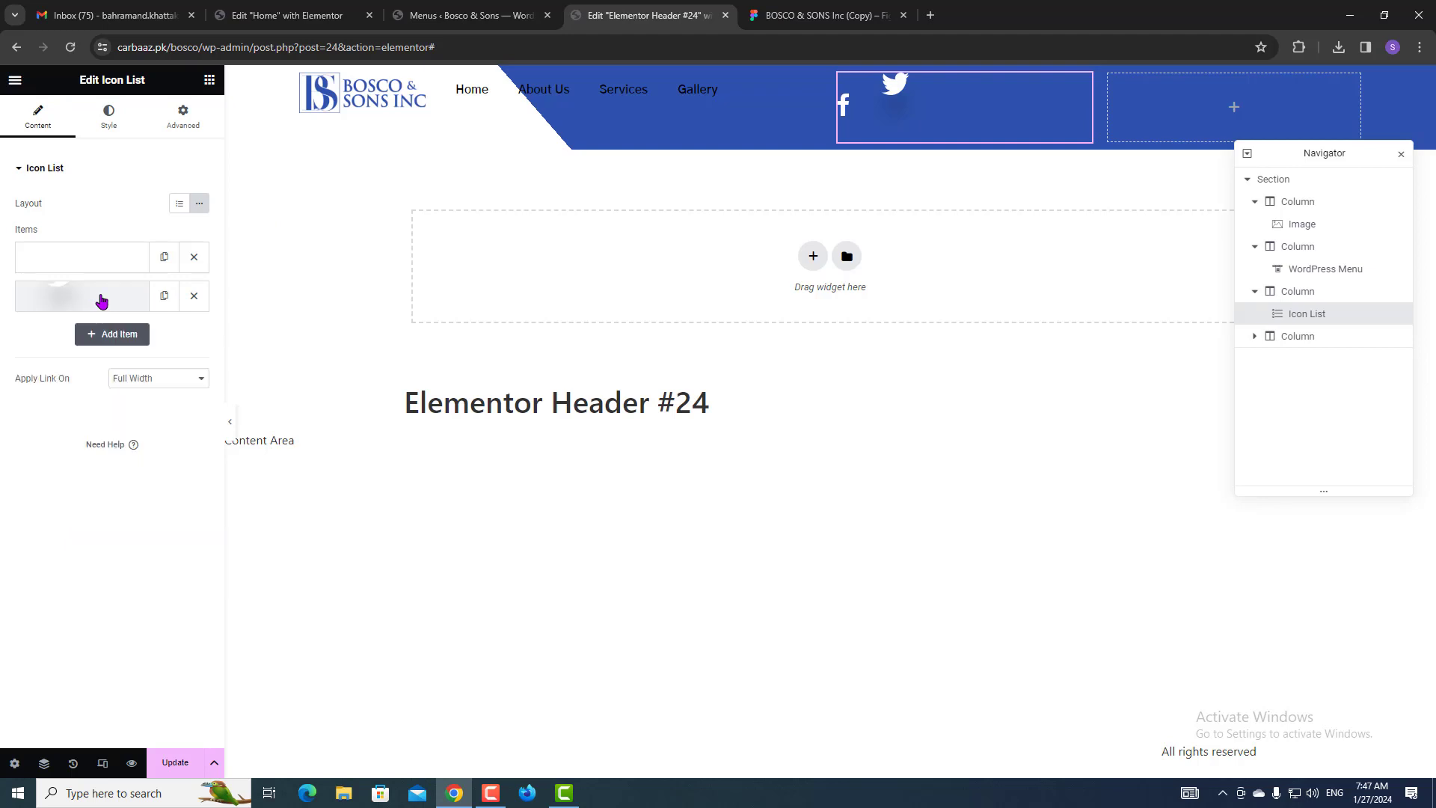
Replace the second item's pasted SVG text with the Twitter icon from the Icon Library.
click(100, 299)
mouse_move(187, 411)
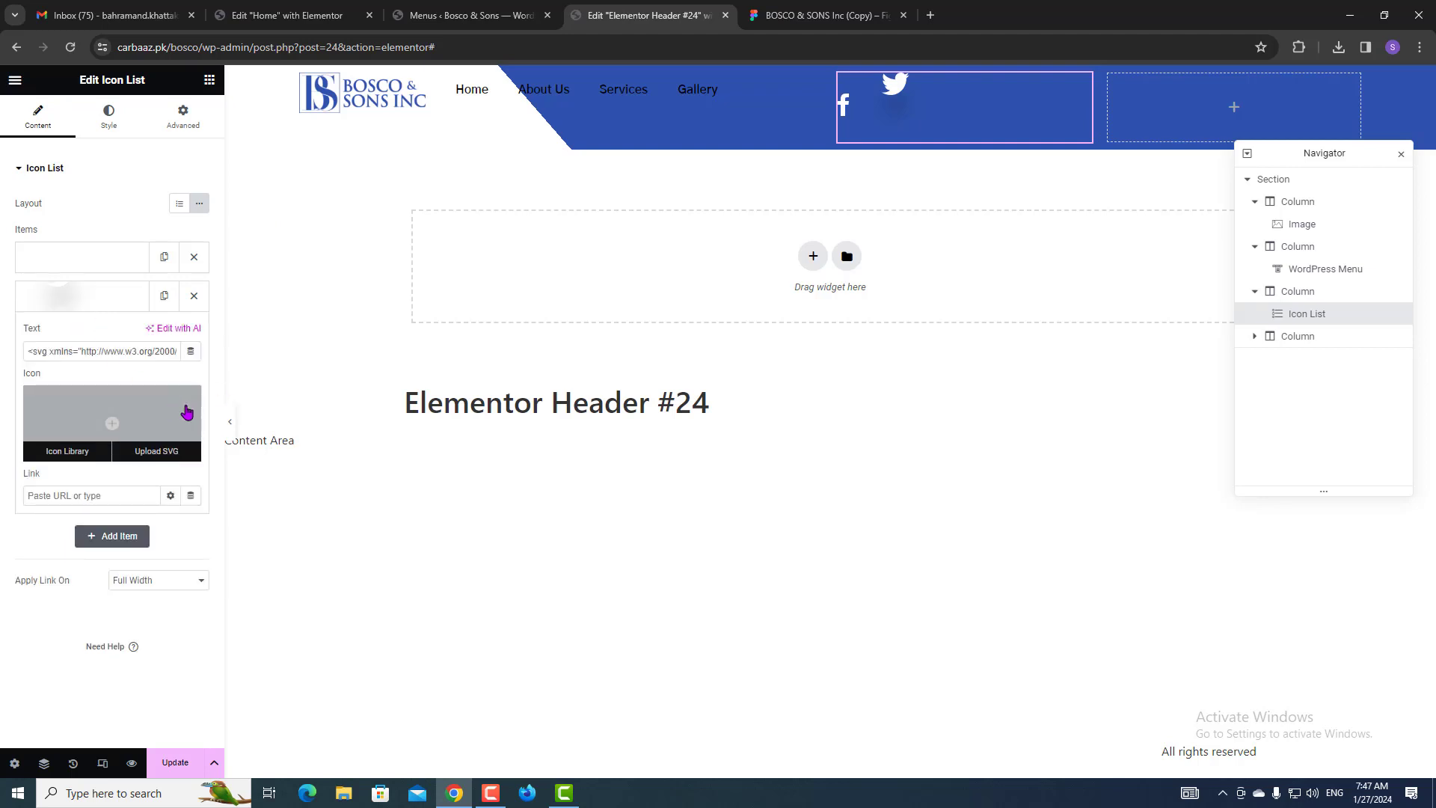
triple_click(145, 358)
key(BackSpace)
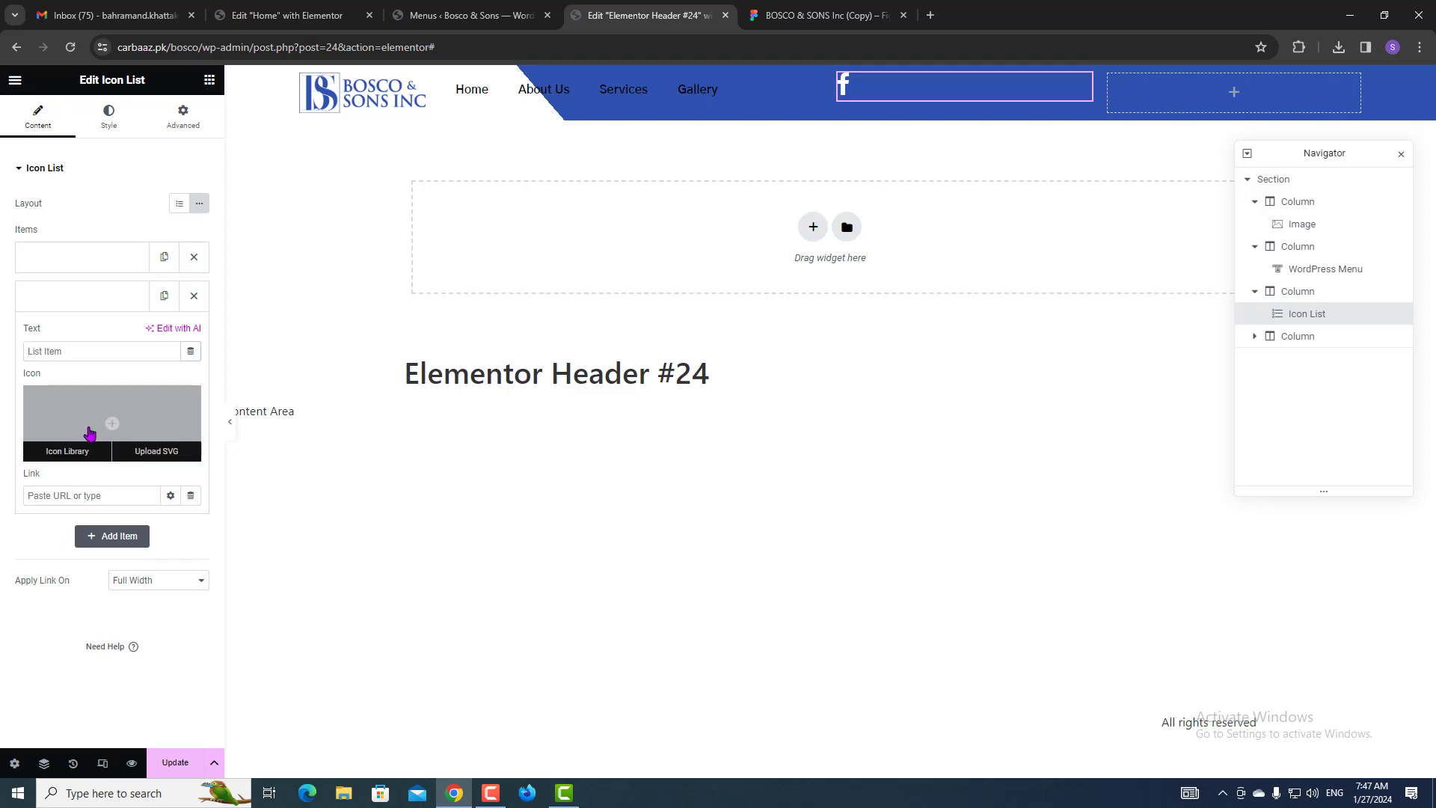
click(92, 430)
click(699, 190)
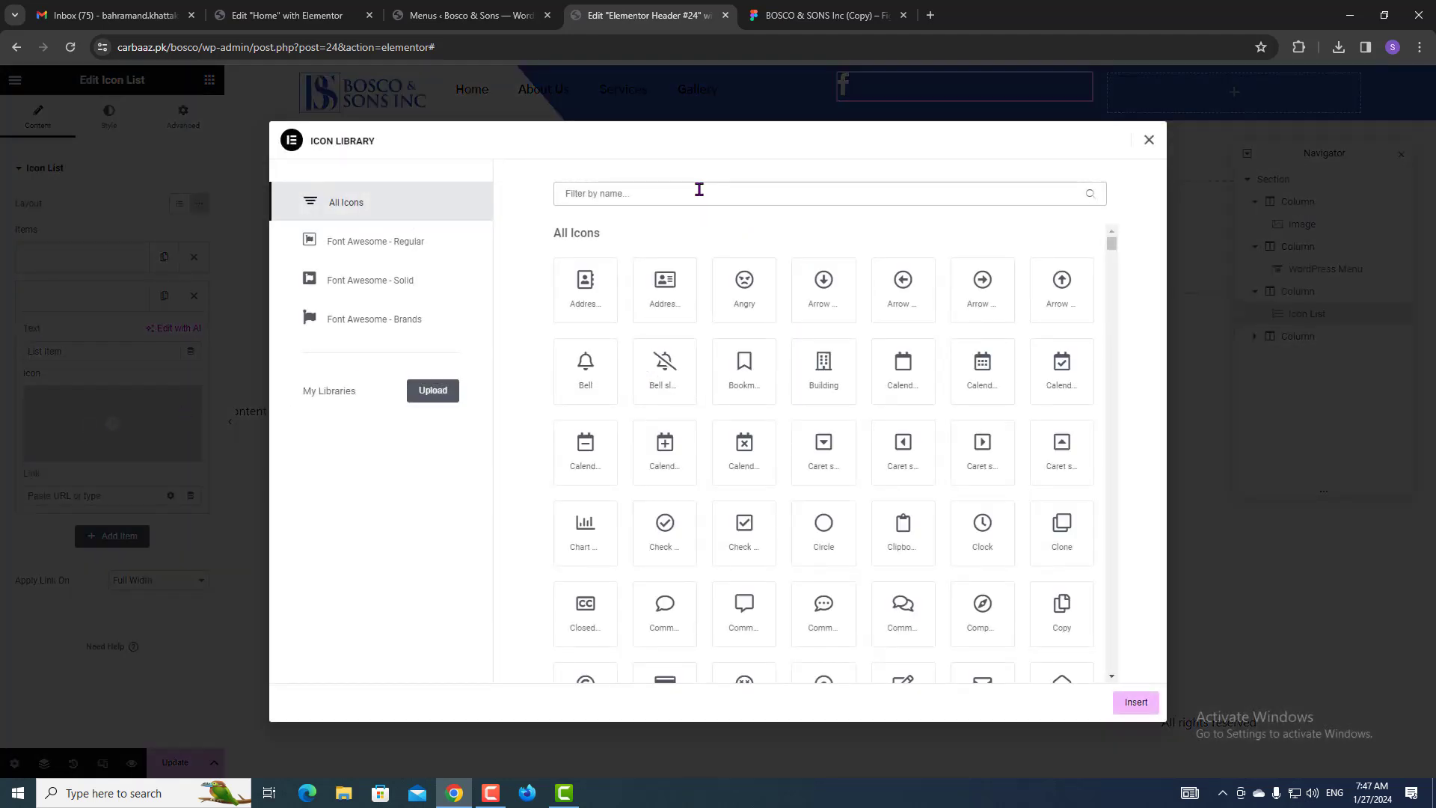
text(twitte)
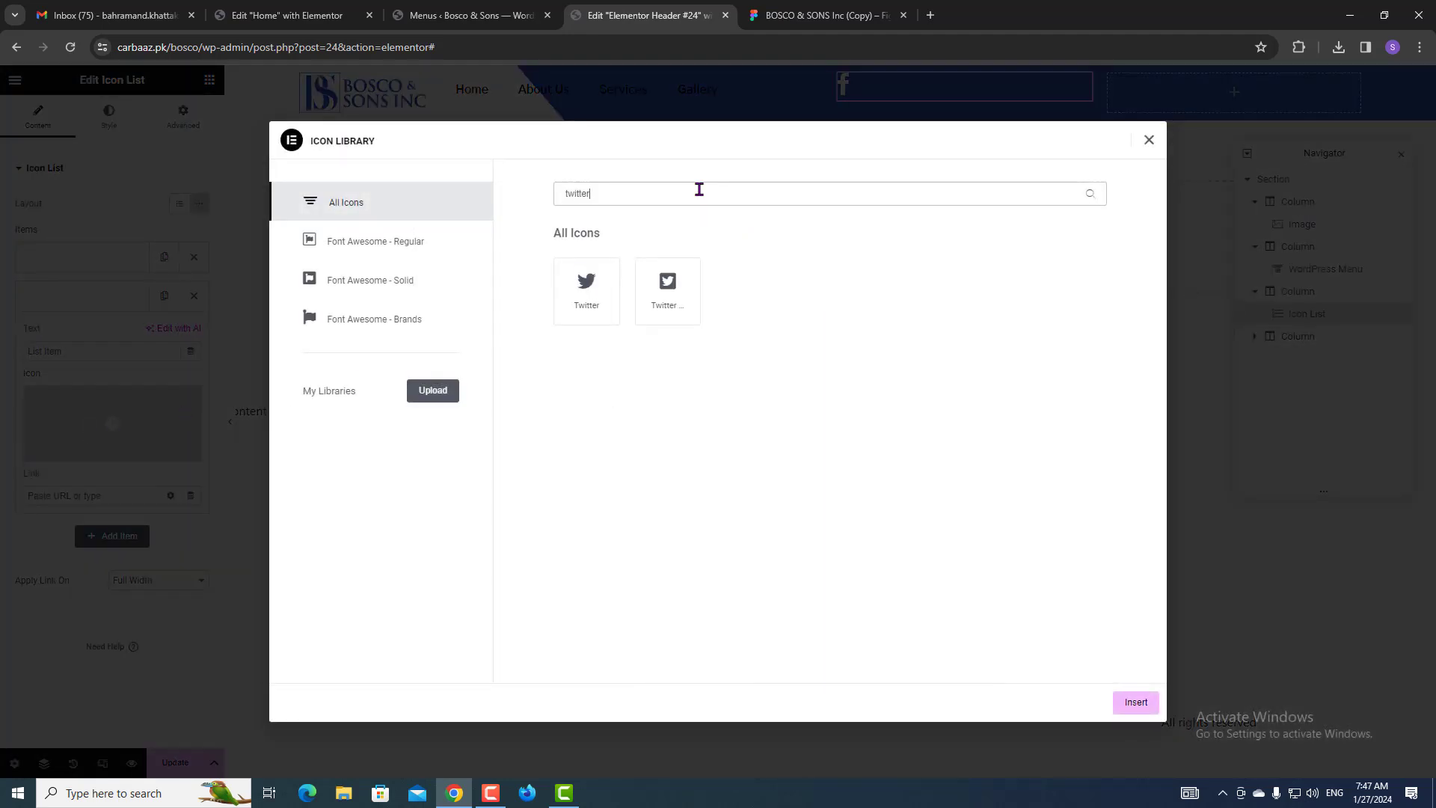
text(r)
click(609, 279)
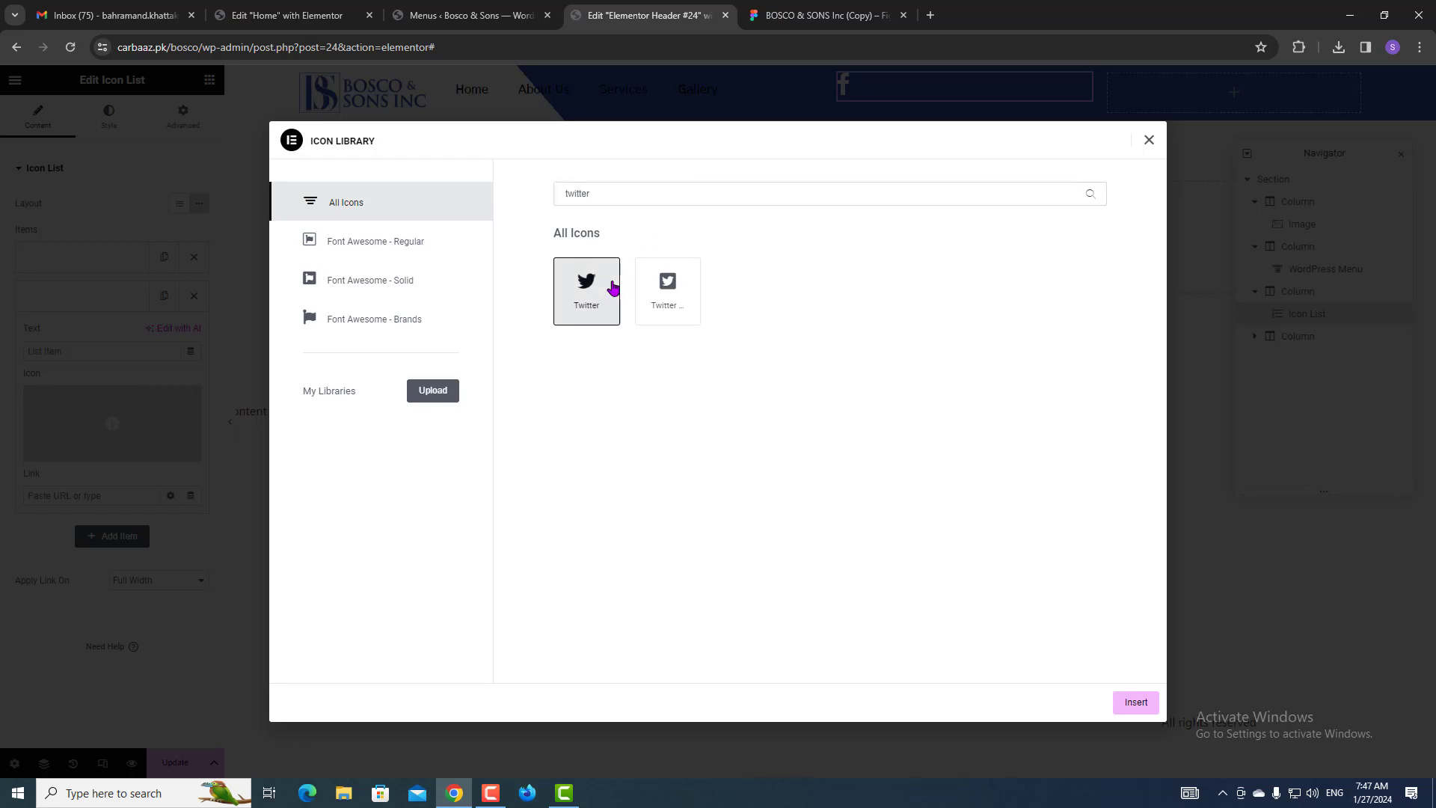
click(1136, 703)
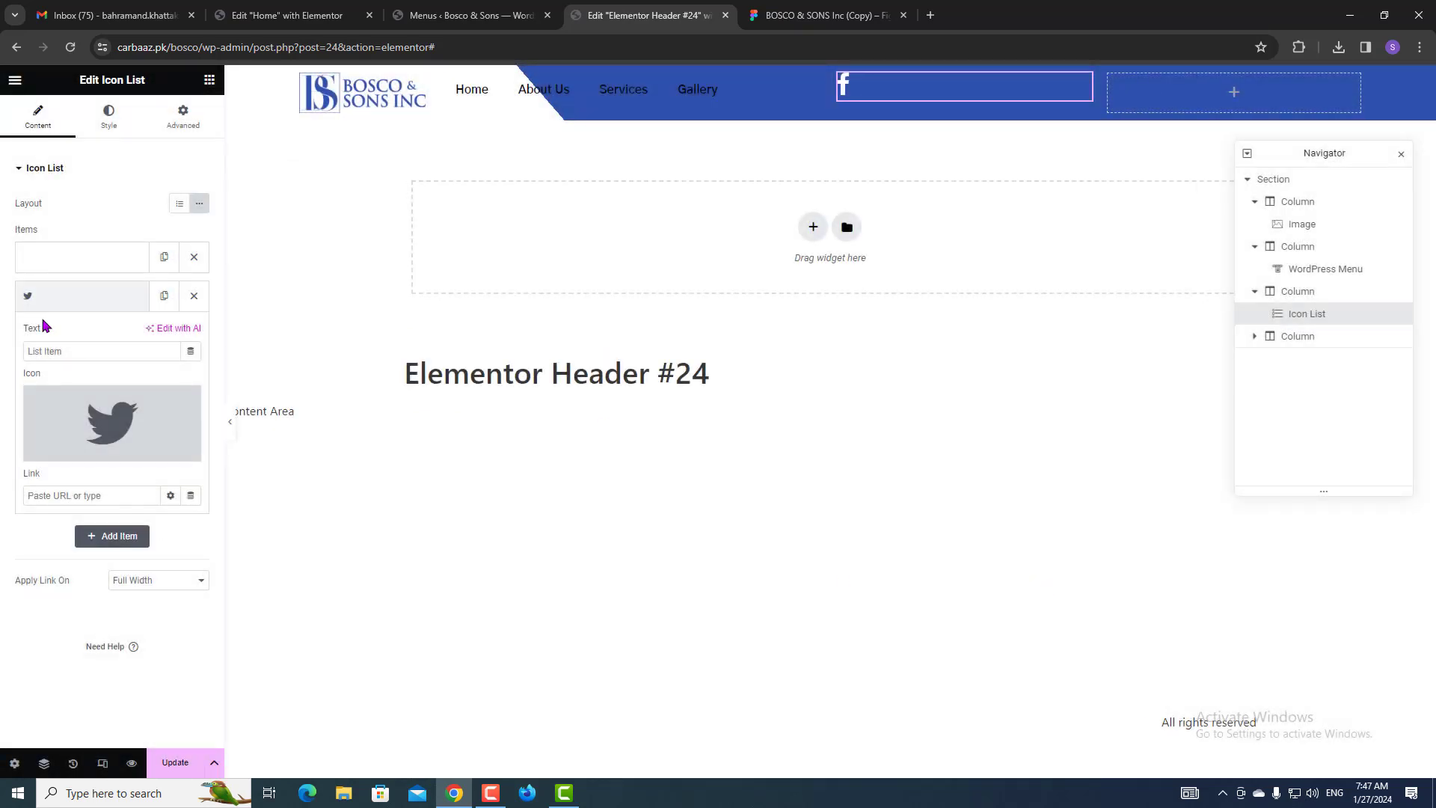
click(71, 303)
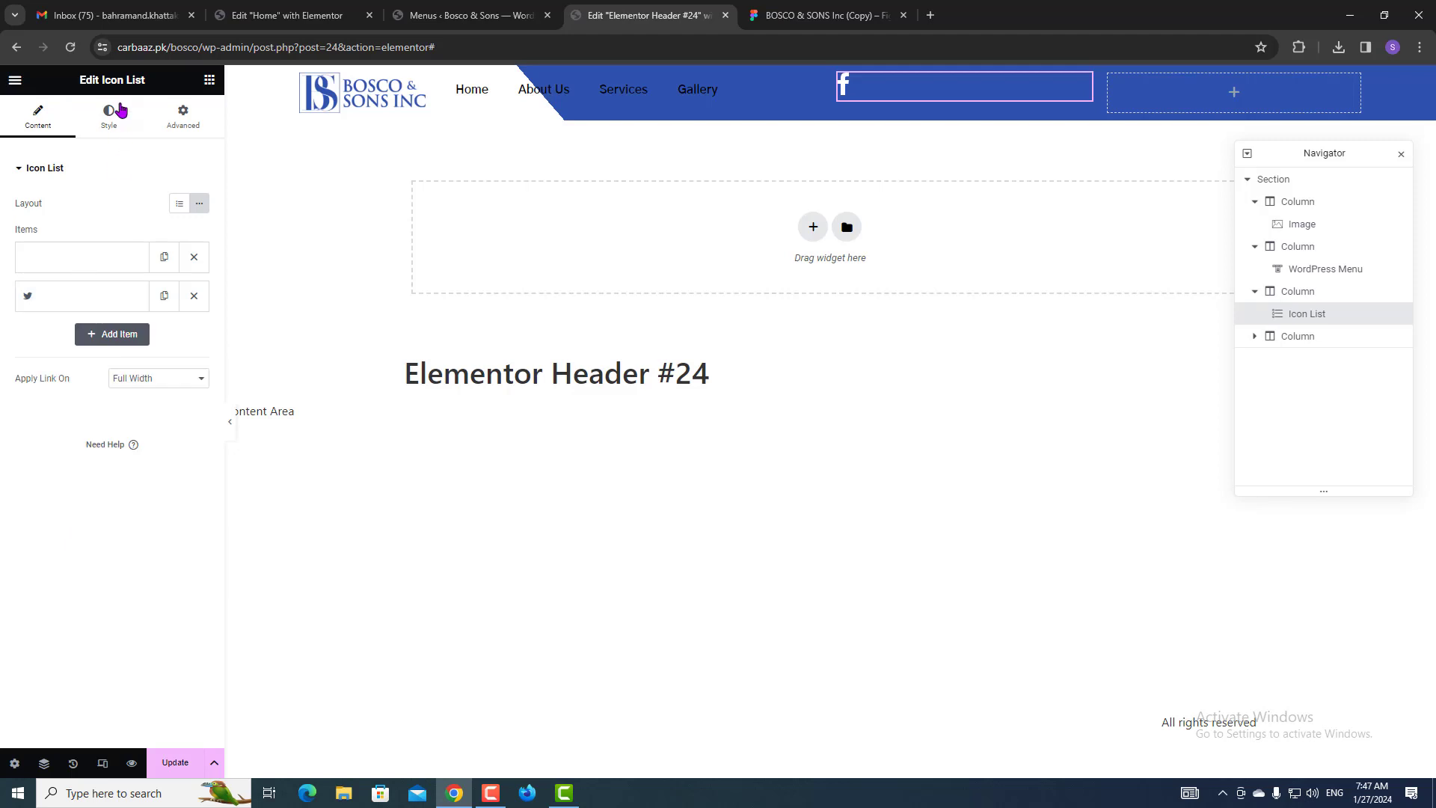
Style the list icons with a global white colour, size 34 and gap 0.
click(116, 113)
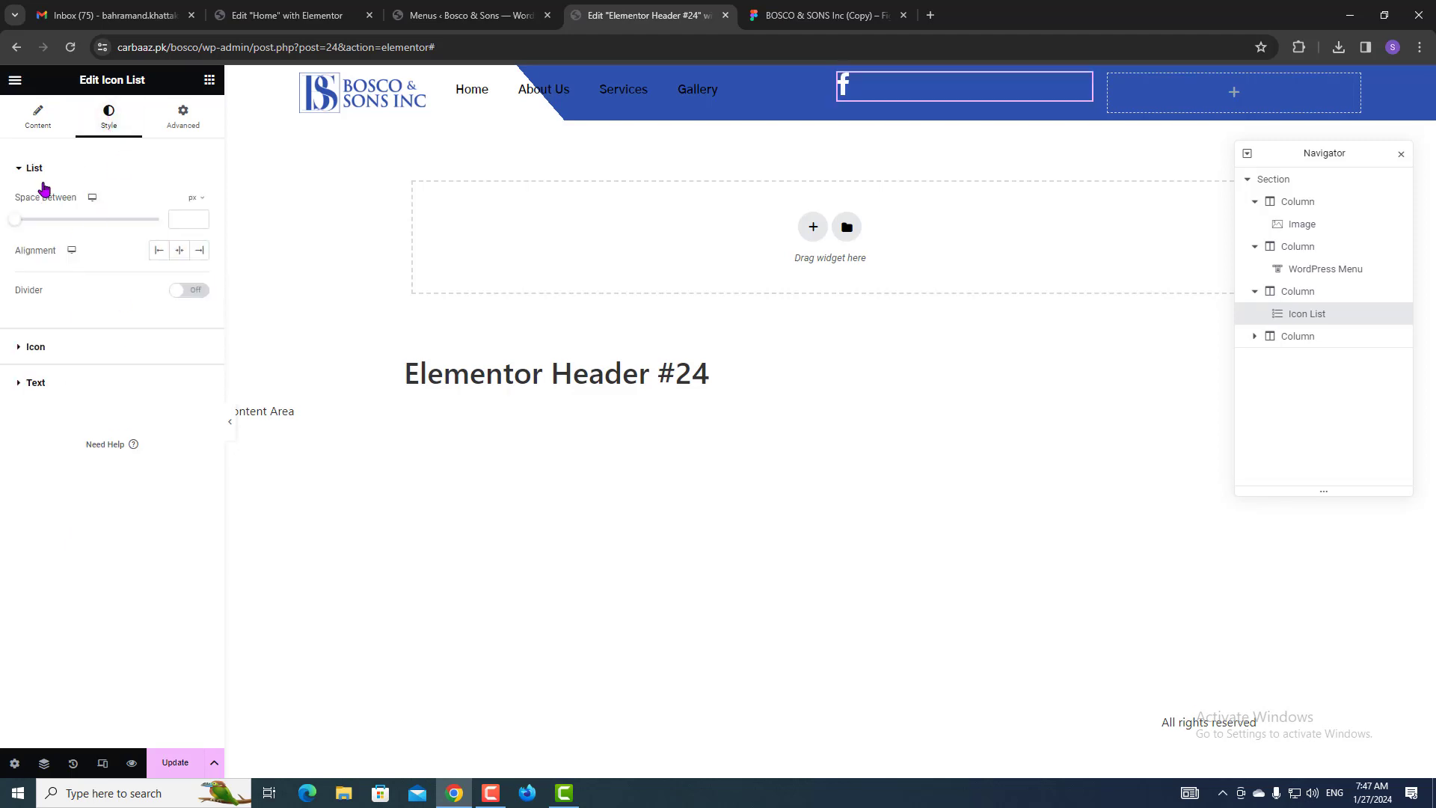
click(98, 348)
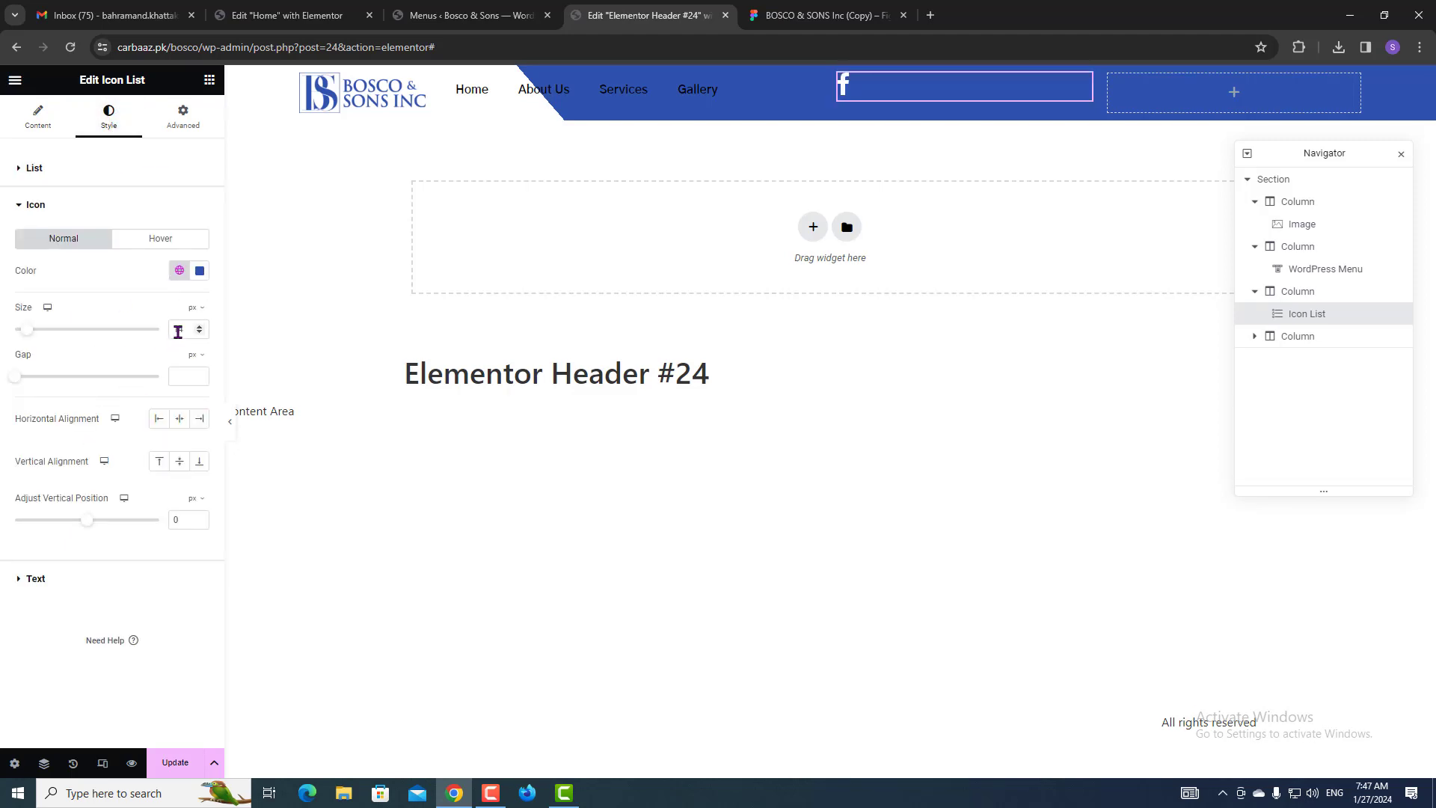
click(177, 274)
click(65, 426)
drag(15, 376, 58, 335)
click(21, 167)
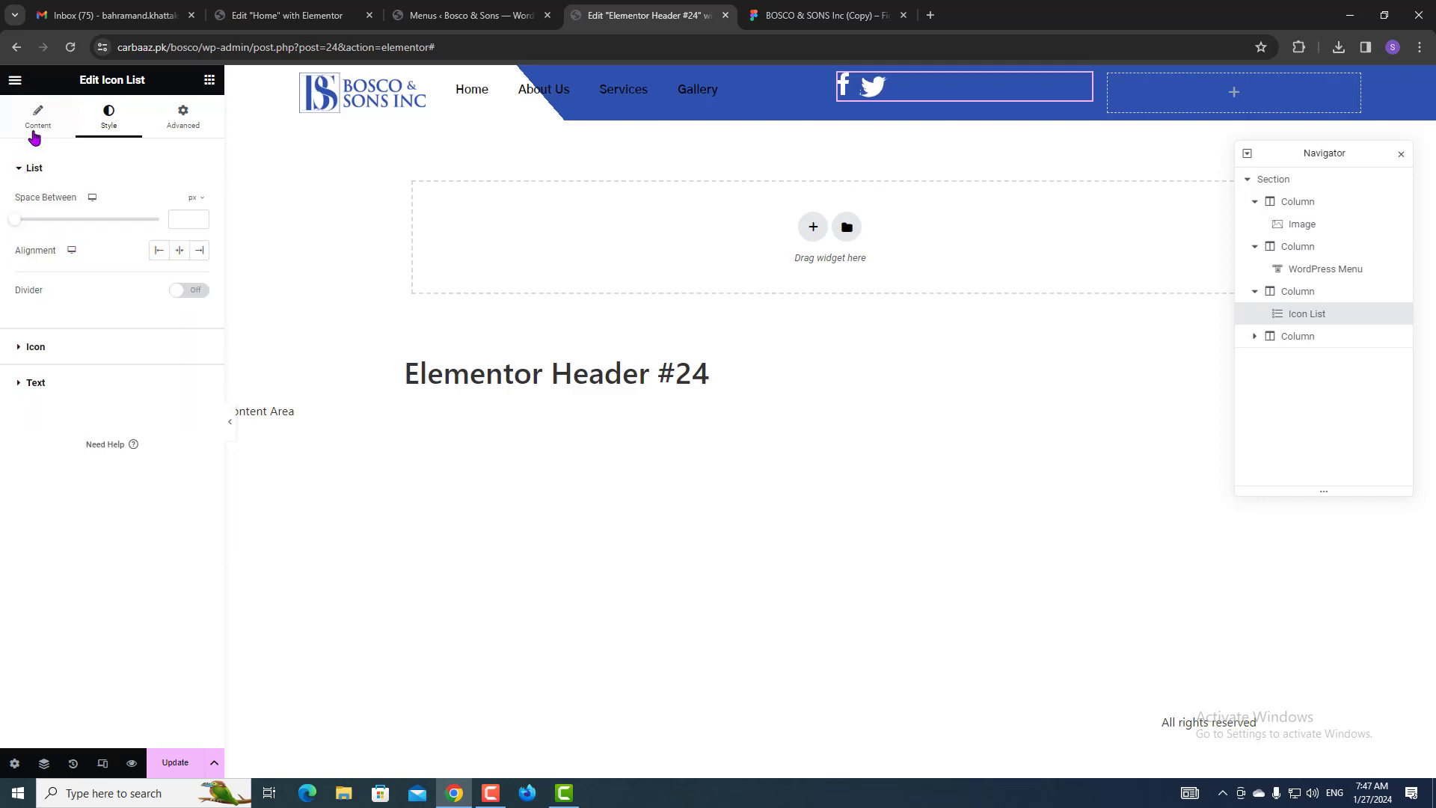
Expand the Facebook and Twitter icon-list items to review their text fields.
click(35, 137)
click(62, 270)
click(61, 269)
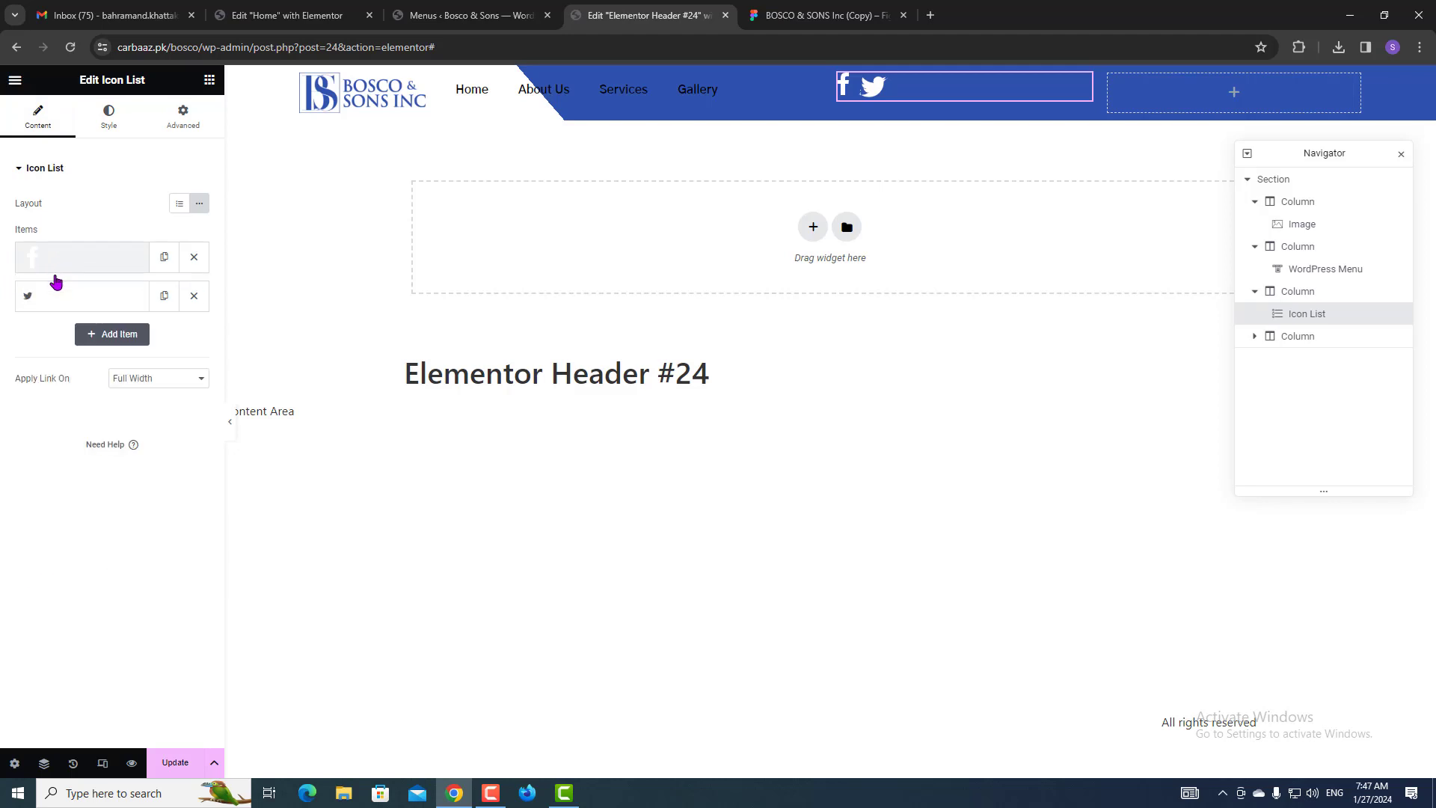
click(71, 298)
click(79, 349)
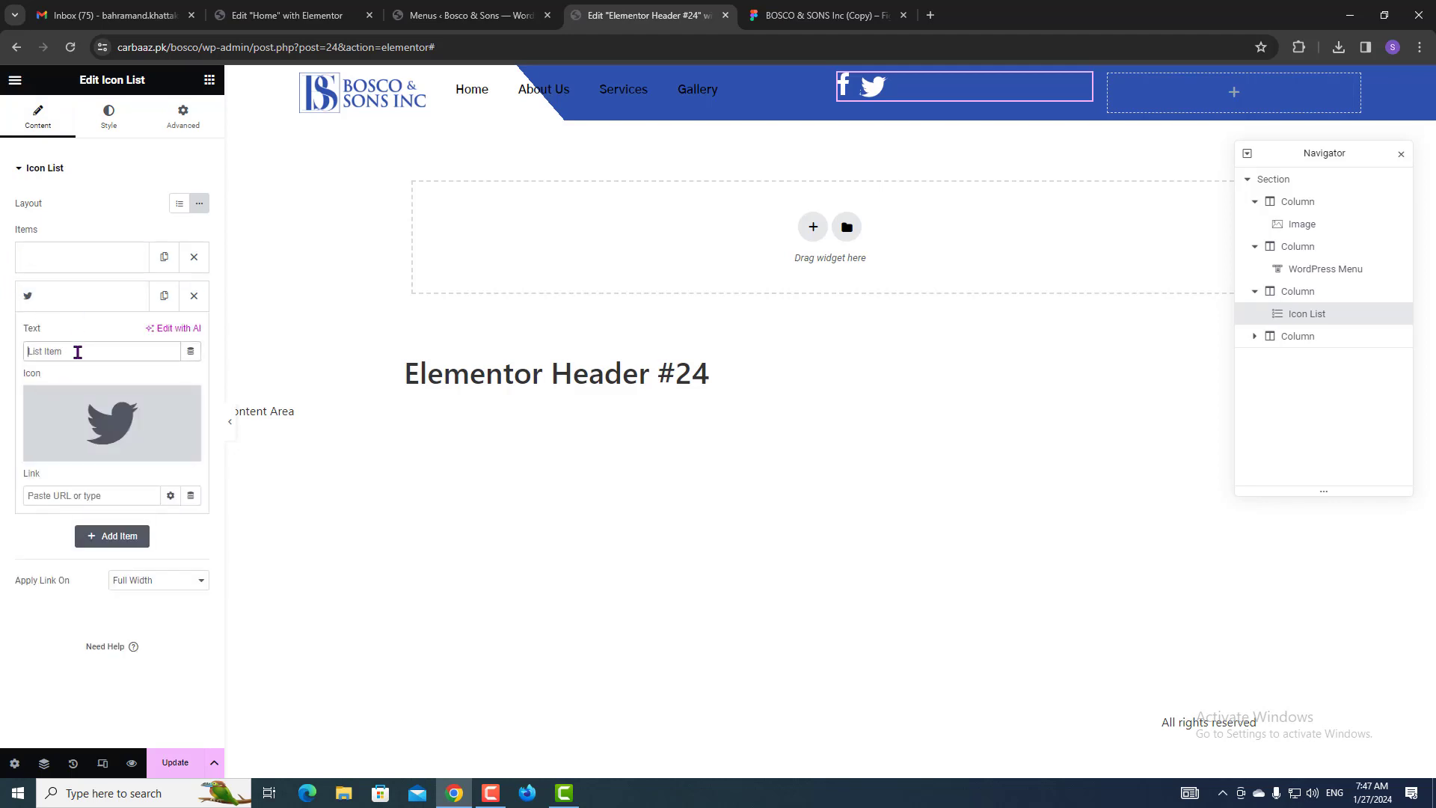
Add a third icon-list item with the Instagram SVG copied from Figma, removing the Twitter icon.
click(779, 12)
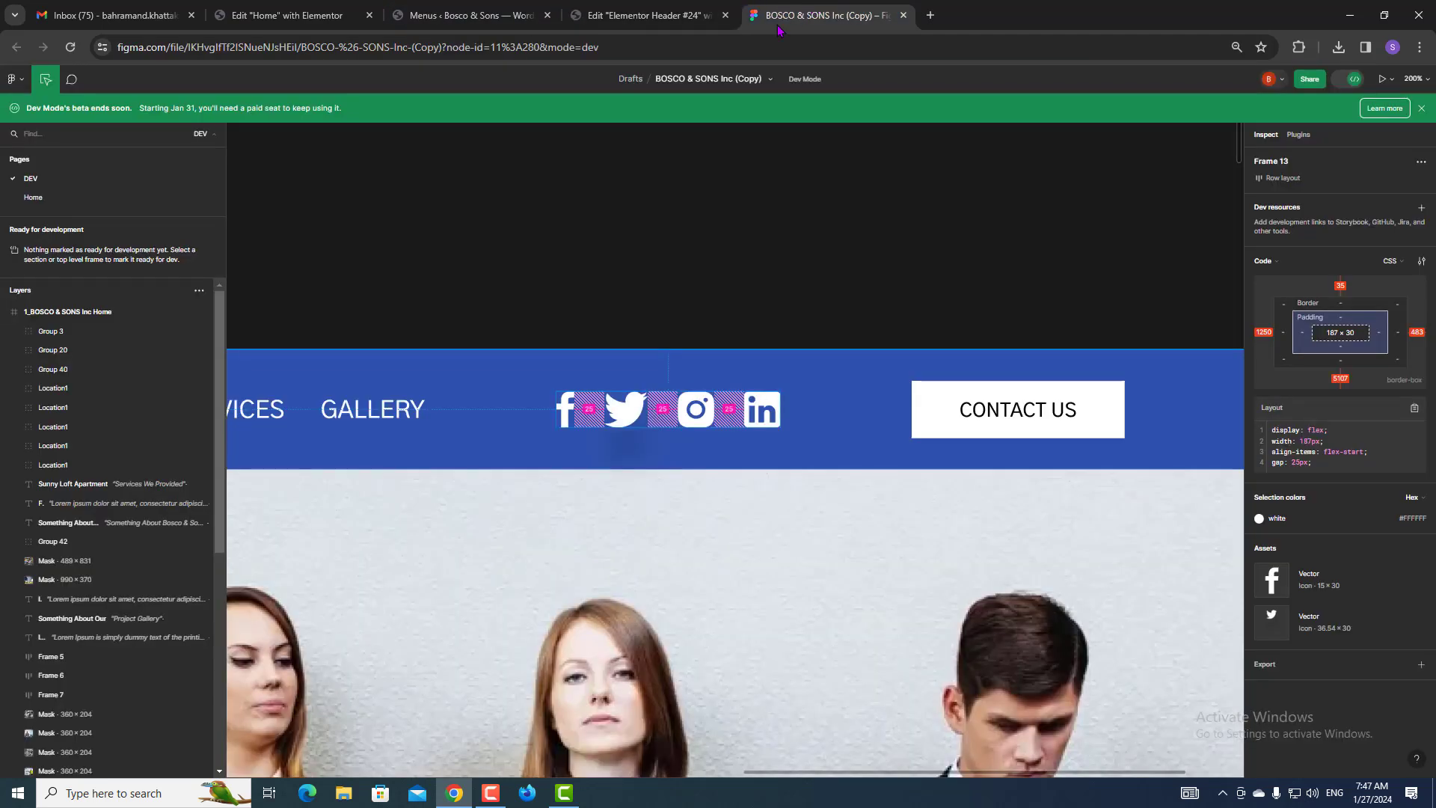
click(705, 420)
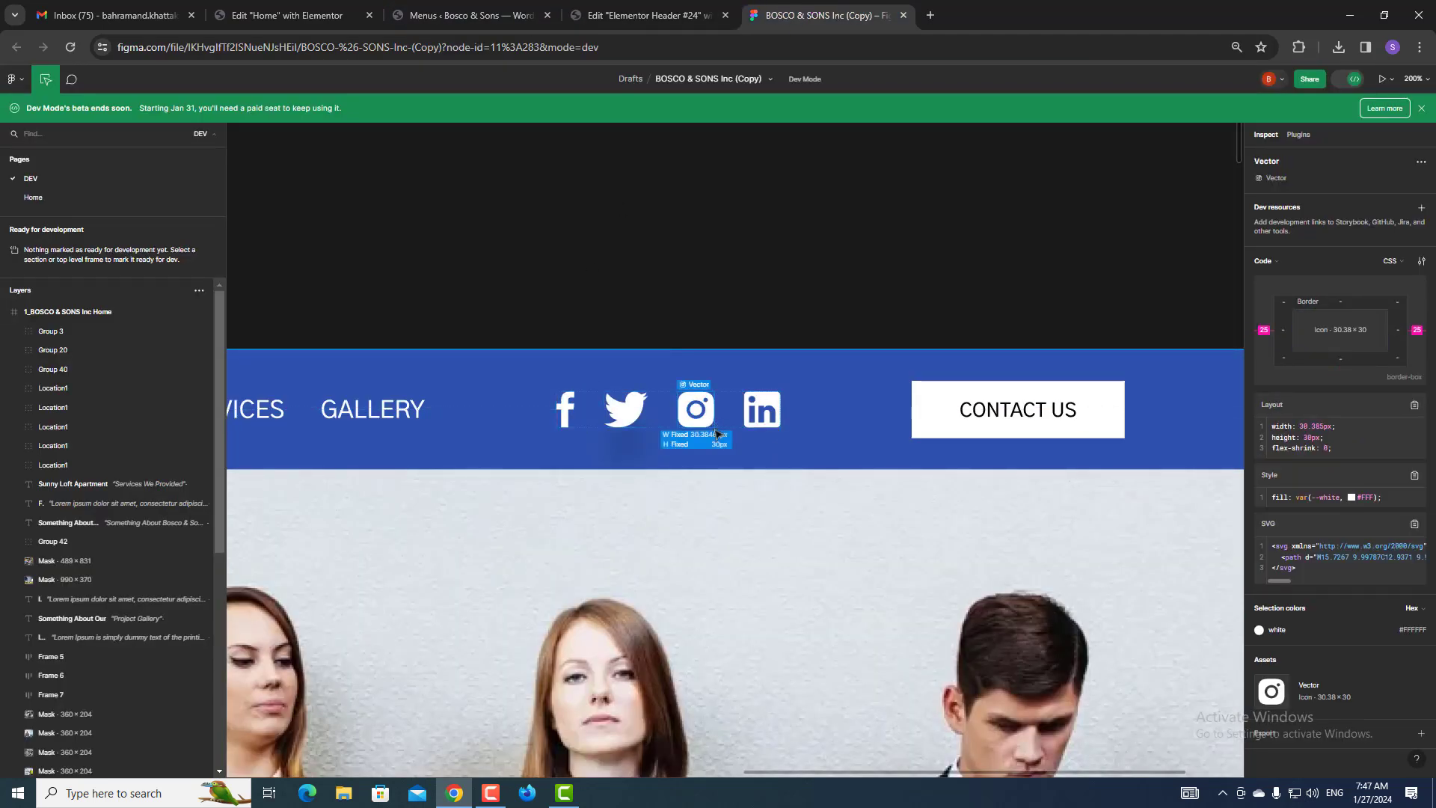
click(1415, 525)
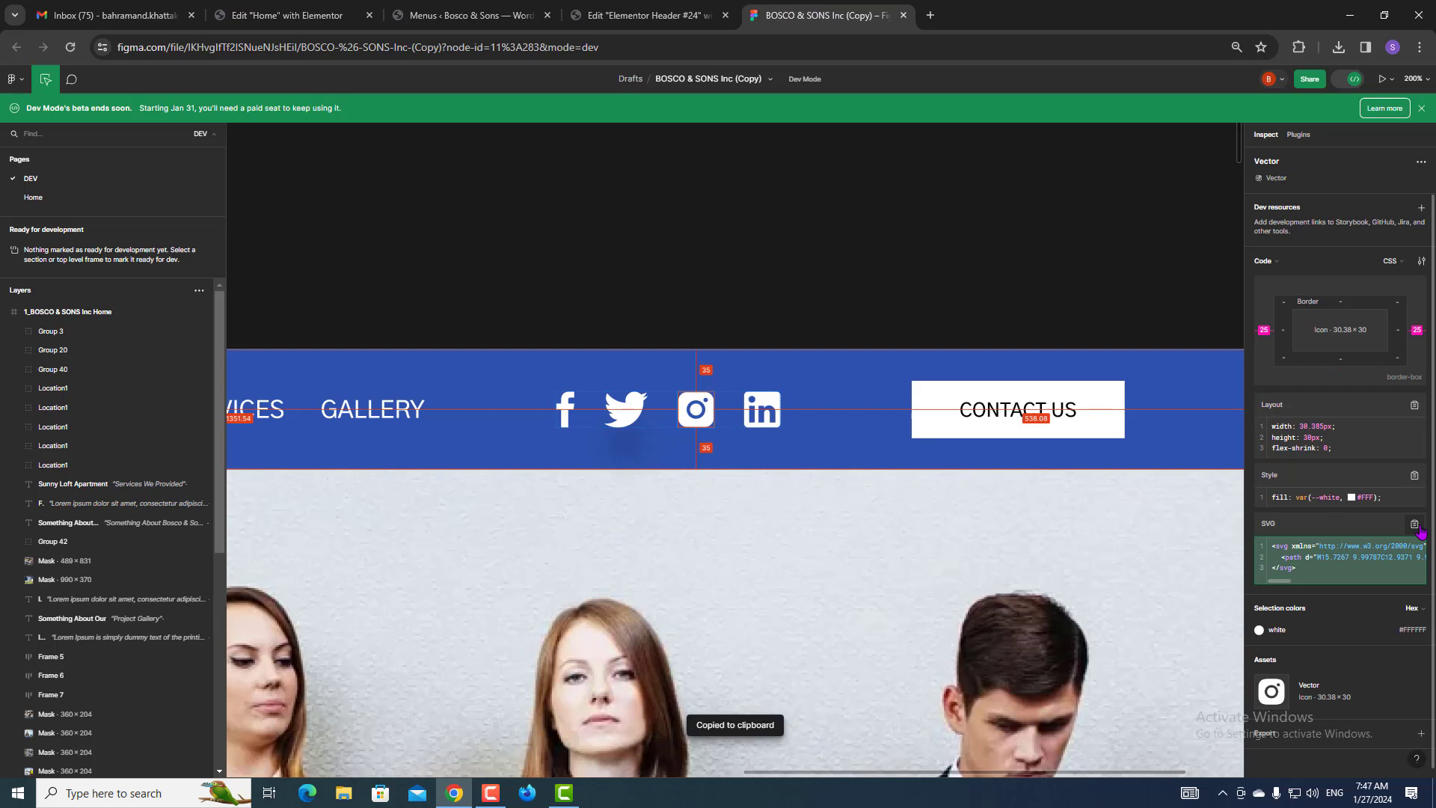
click(649, 15)
click(112, 298)
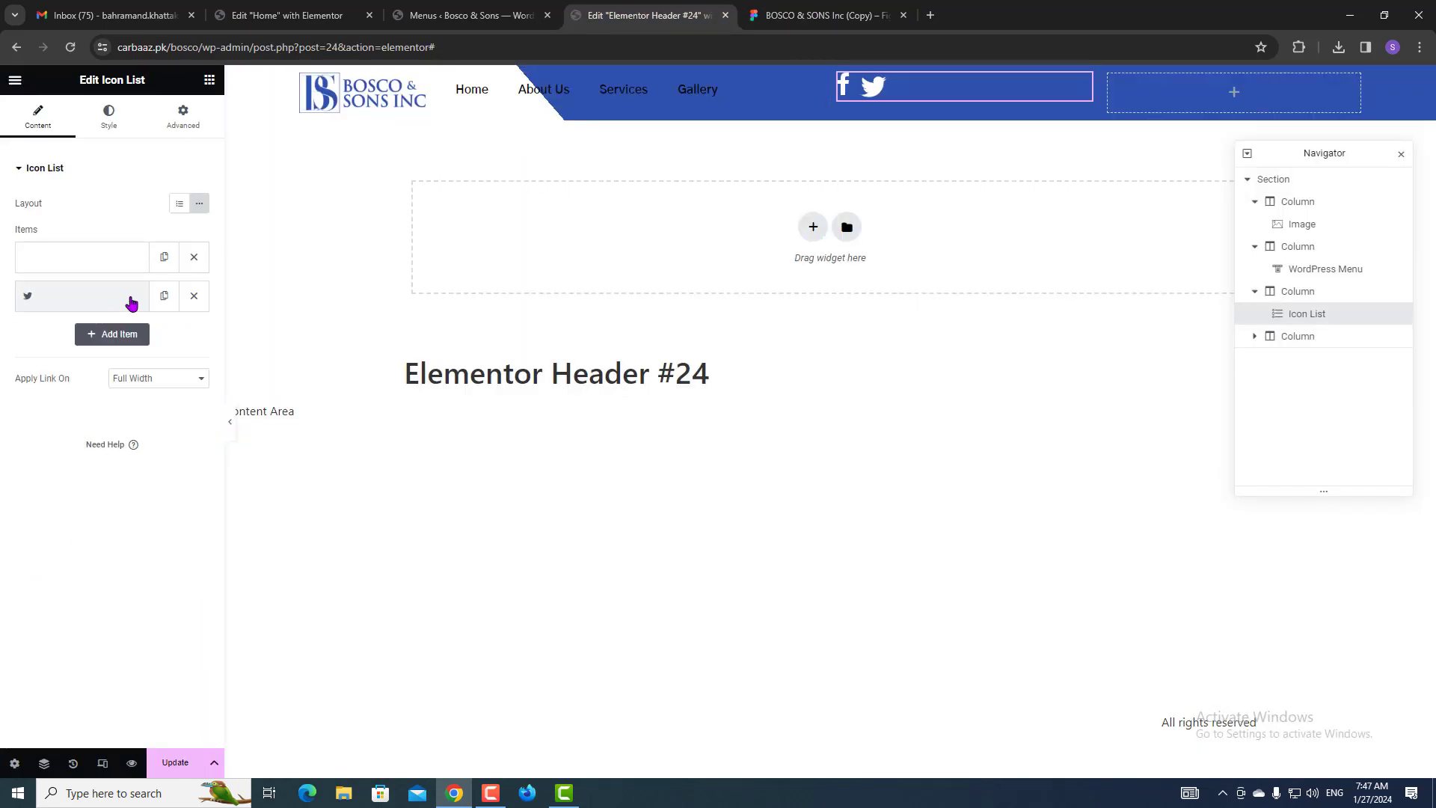
click(164, 295)
click(114, 343)
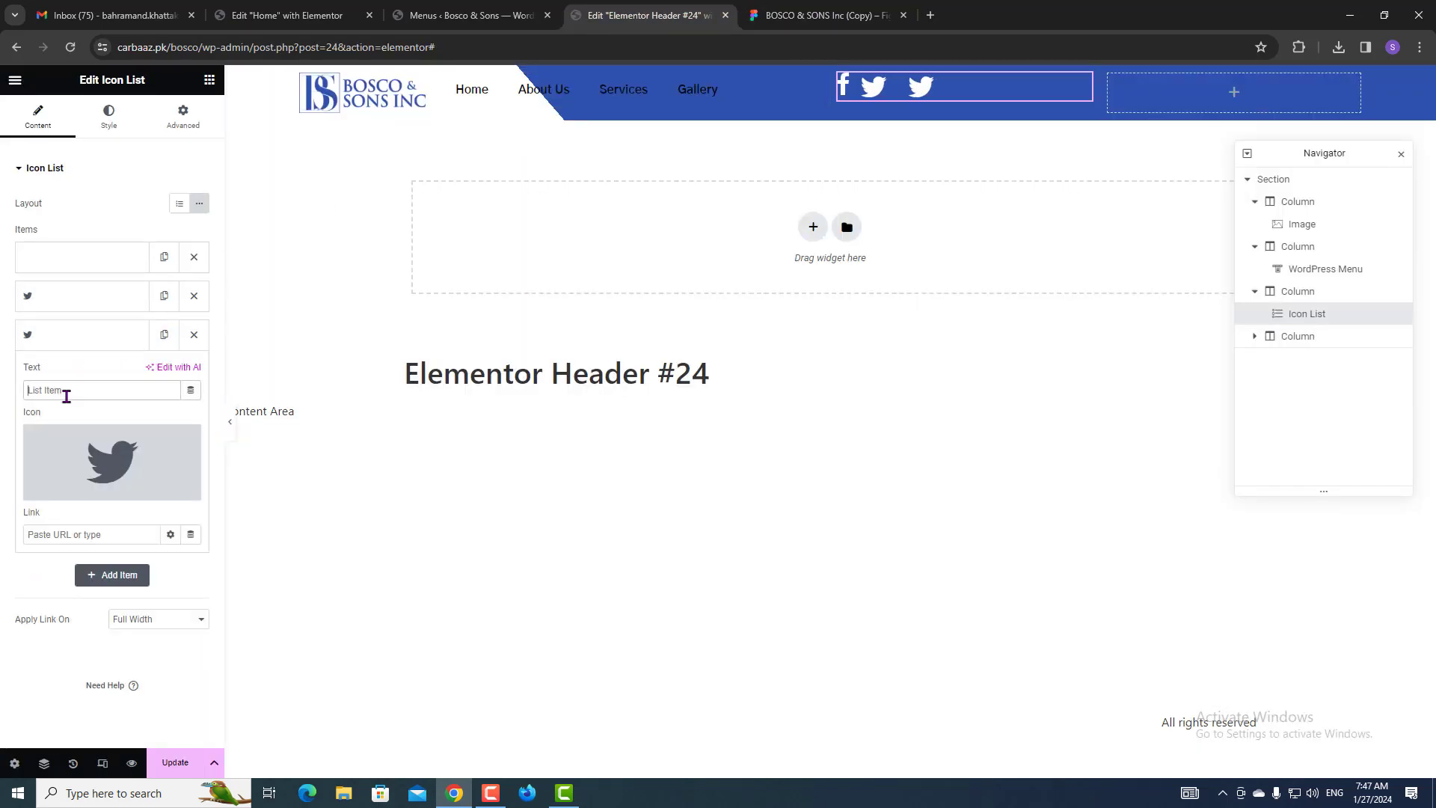
key(ctrl+v)
click(186, 451)
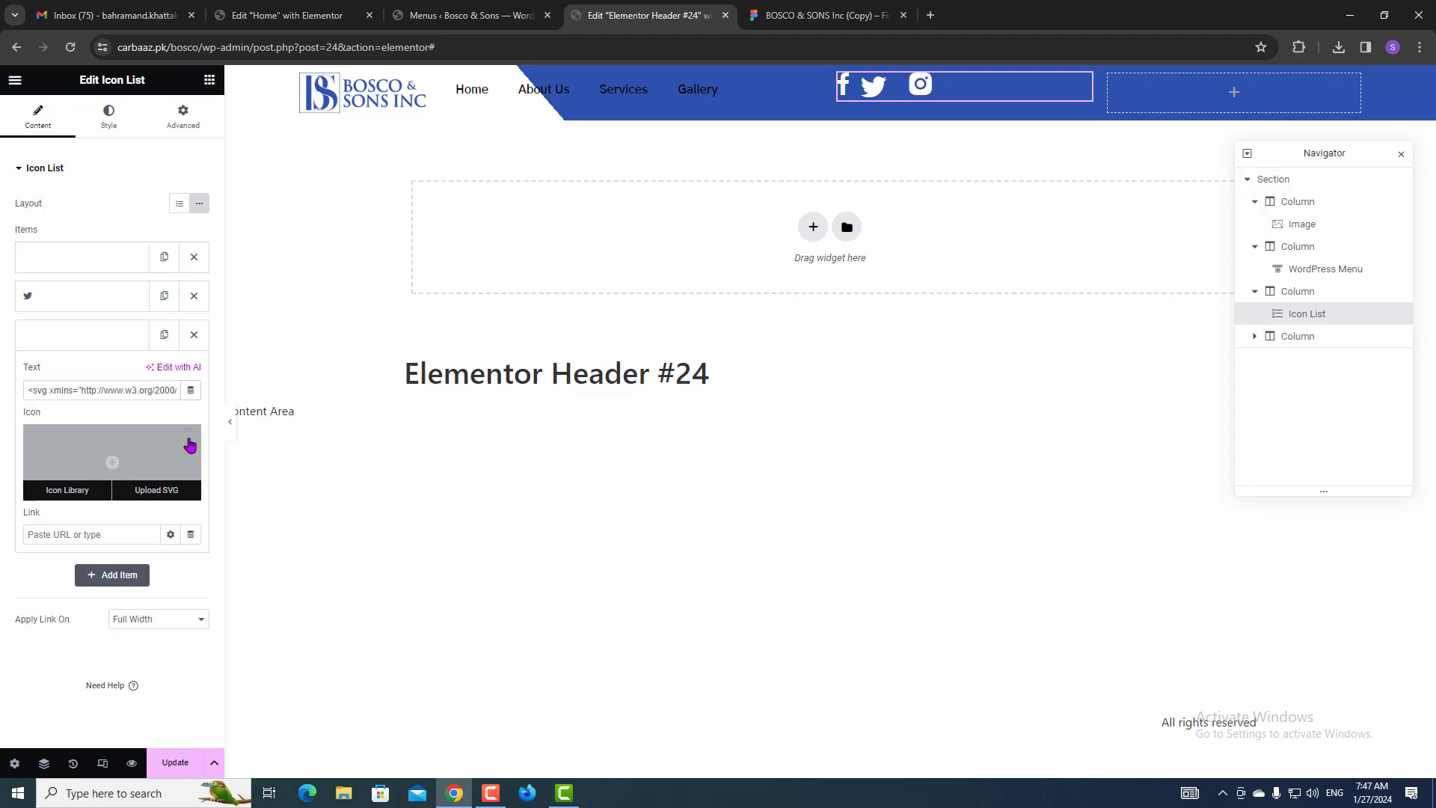
click(117, 334)
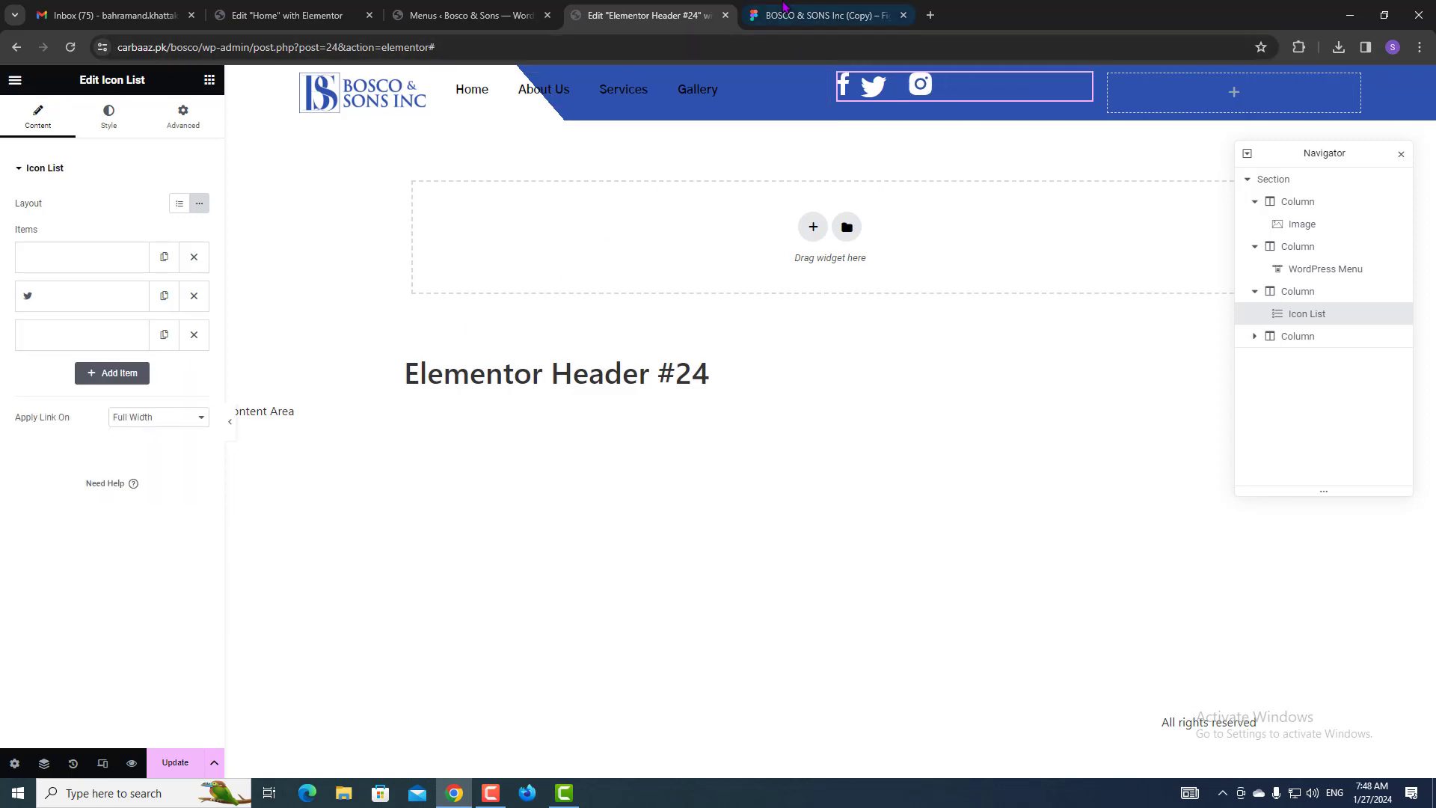
Duplicate the Instagram item and replace its text with the LinkedIn SVG copied from Figma.
click(783, 15)
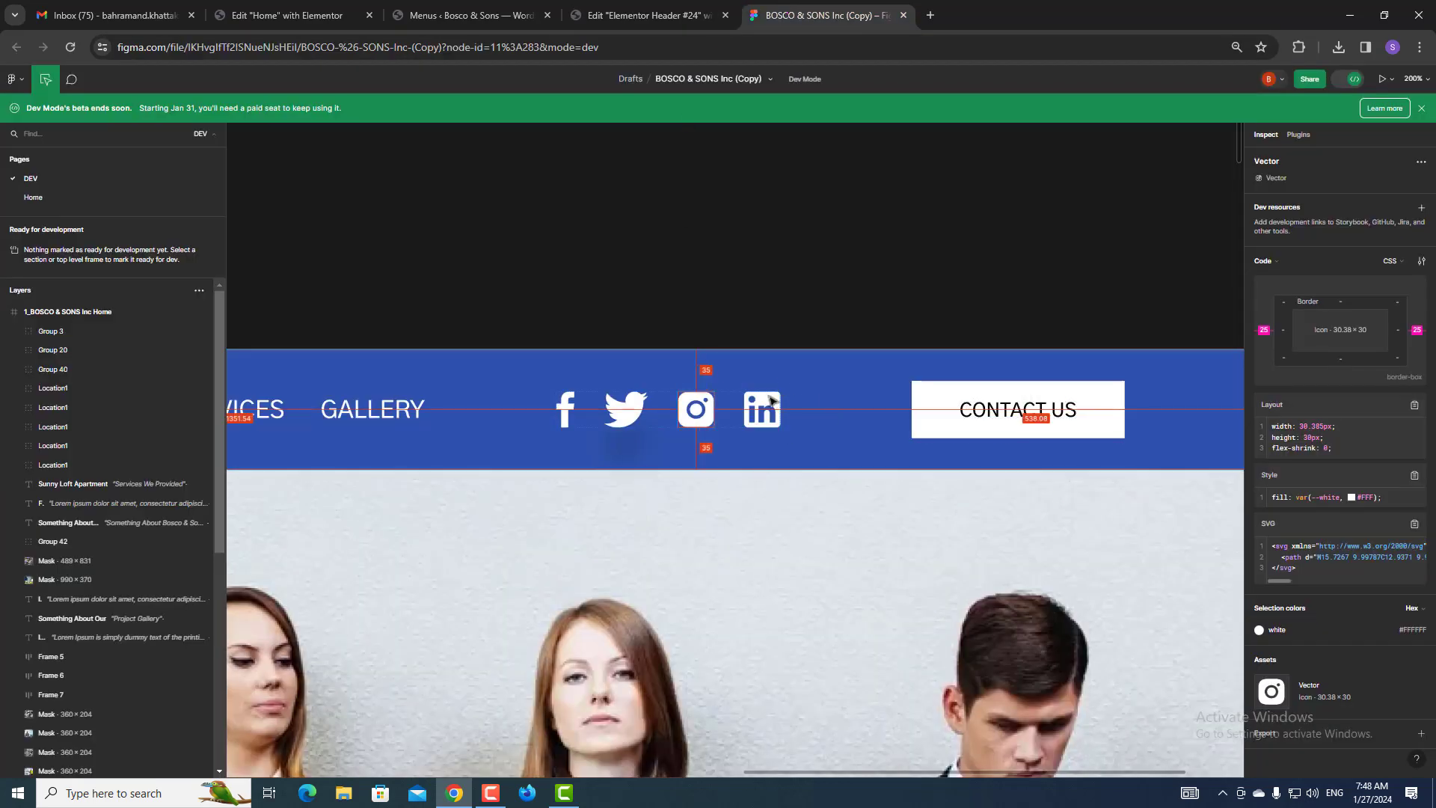
click(762, 419)
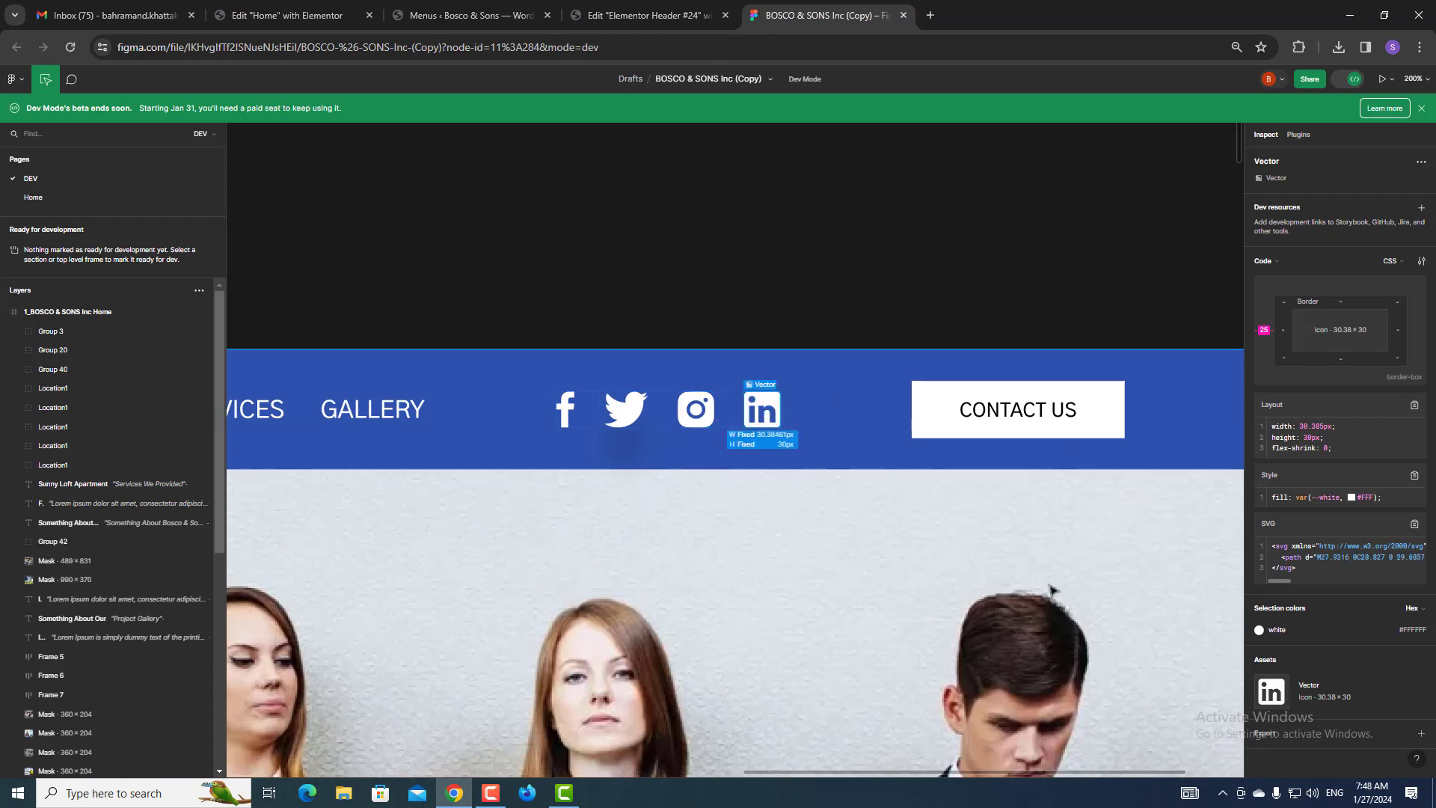
click(1414, 523)
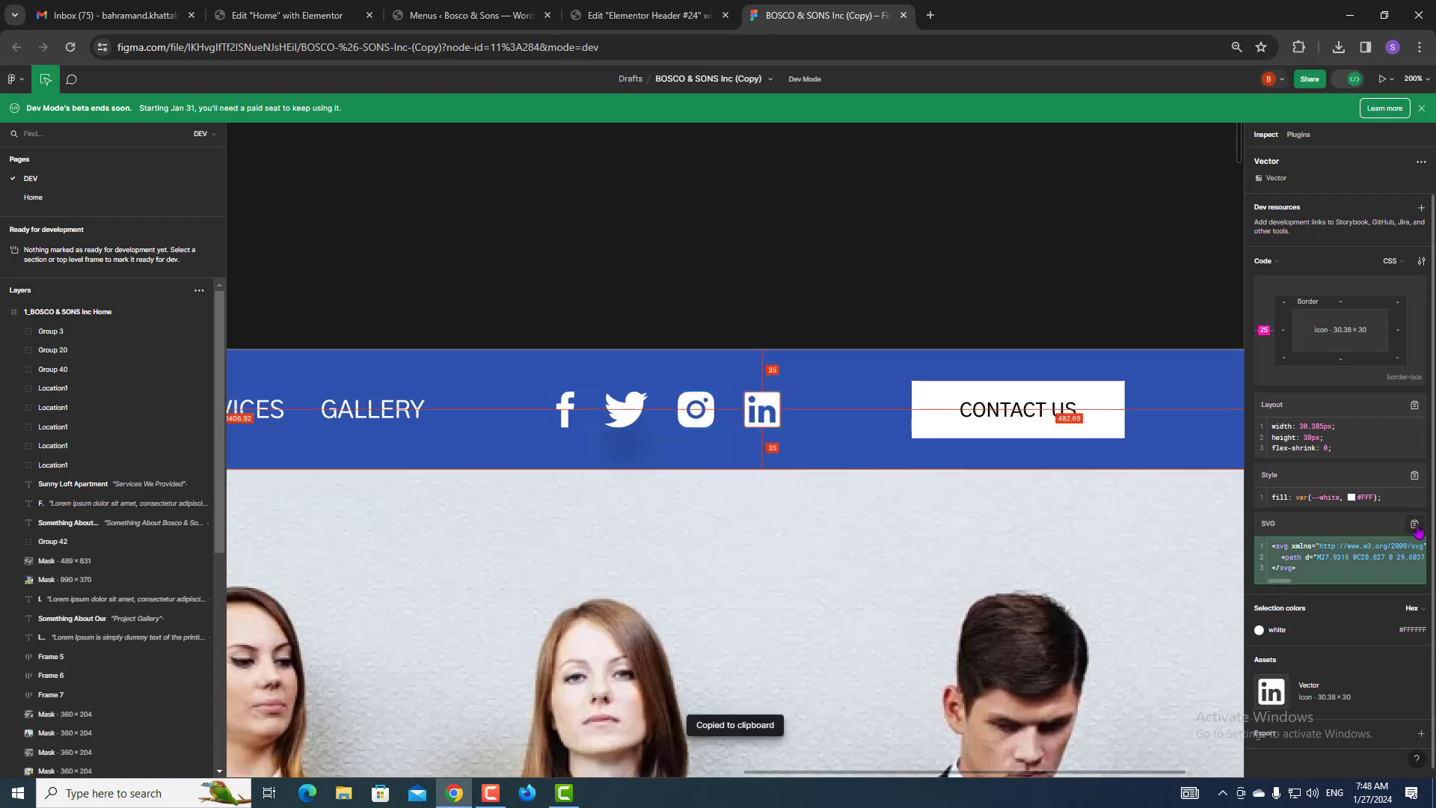
click(664, 9)
click(164, 334)
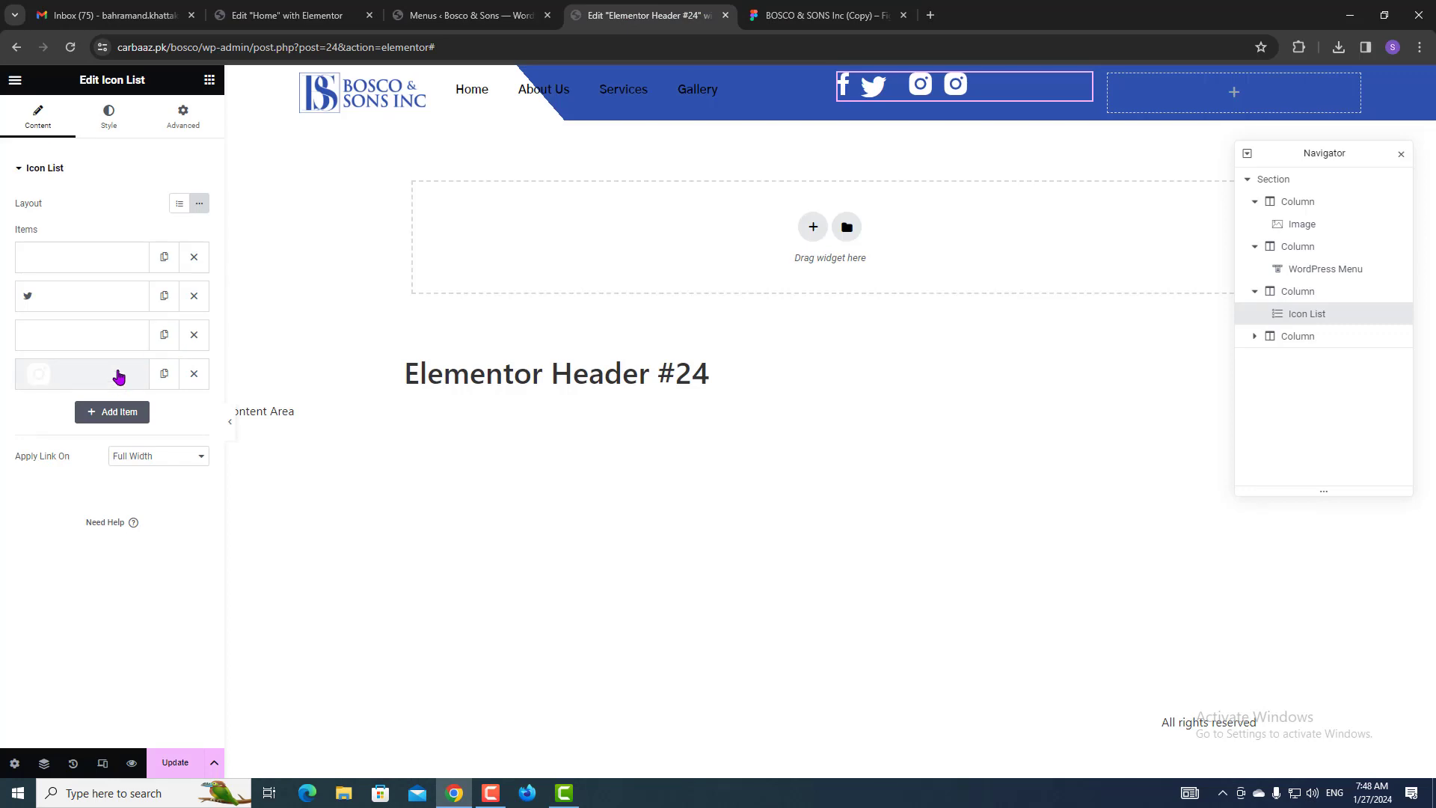
click(118, 375)
triple_click(115, 428)
key(ctrl+v)
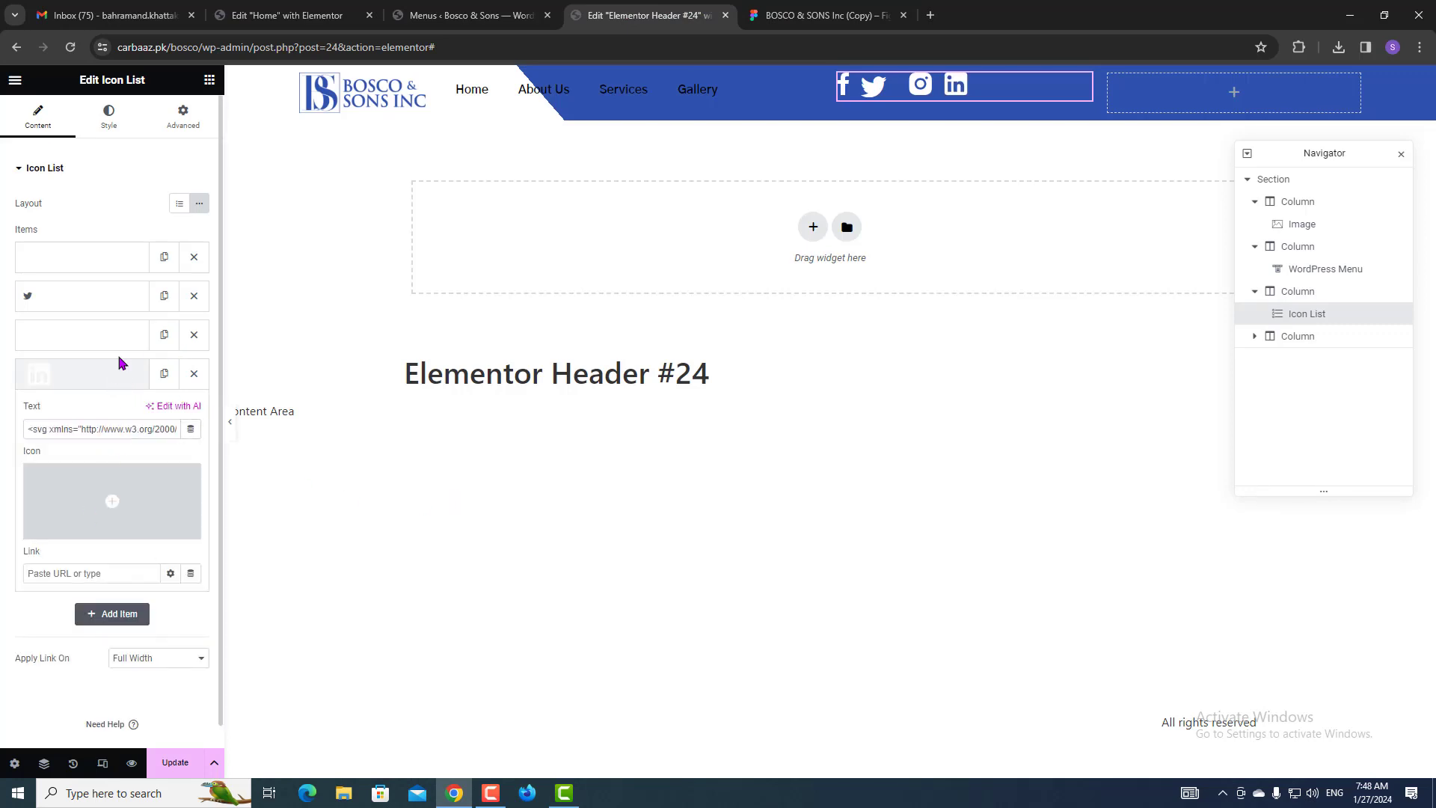
Review the Twitter item's settings and collapse it again.
click(107, 298)
mouse_move(112, 404)
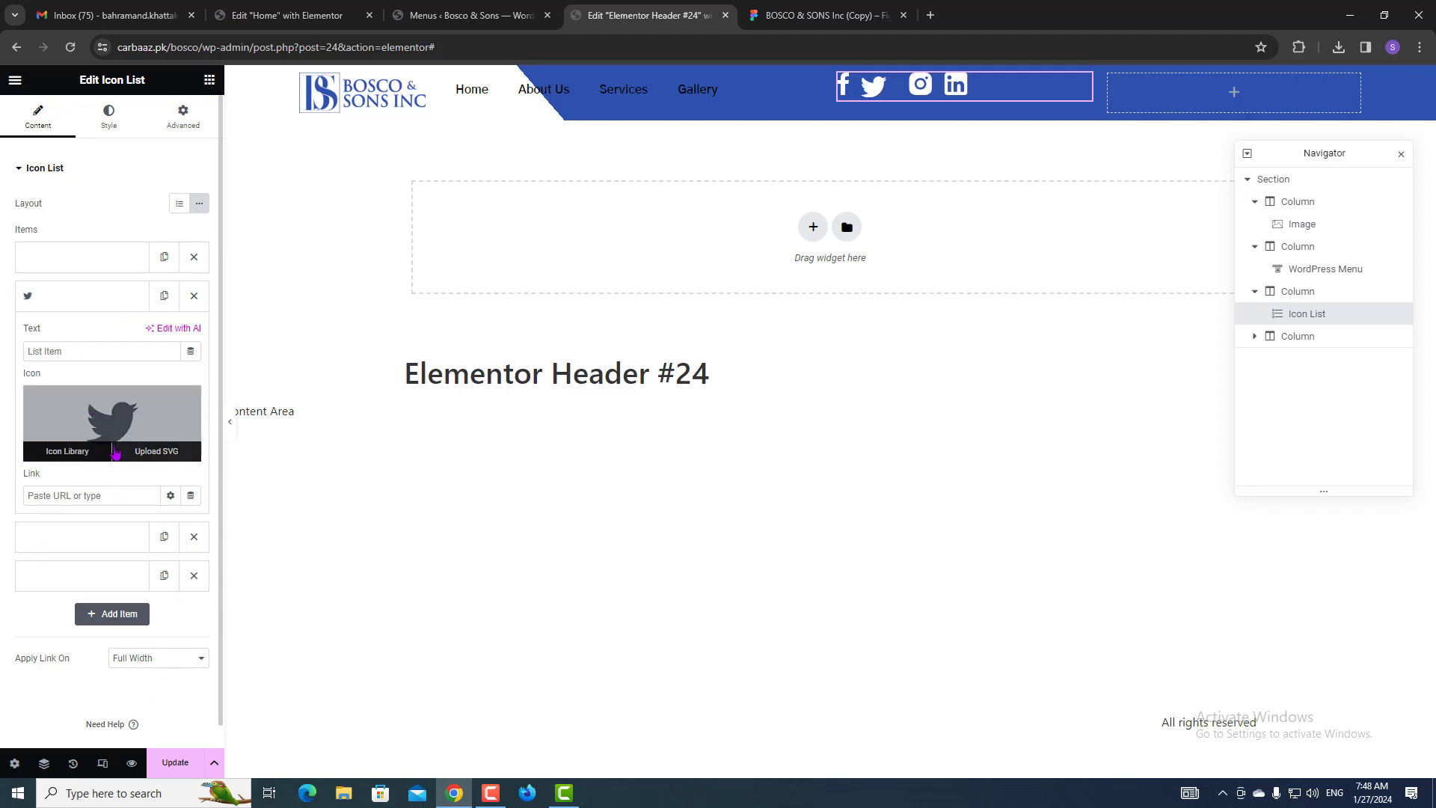
mouse_move(185, 404)
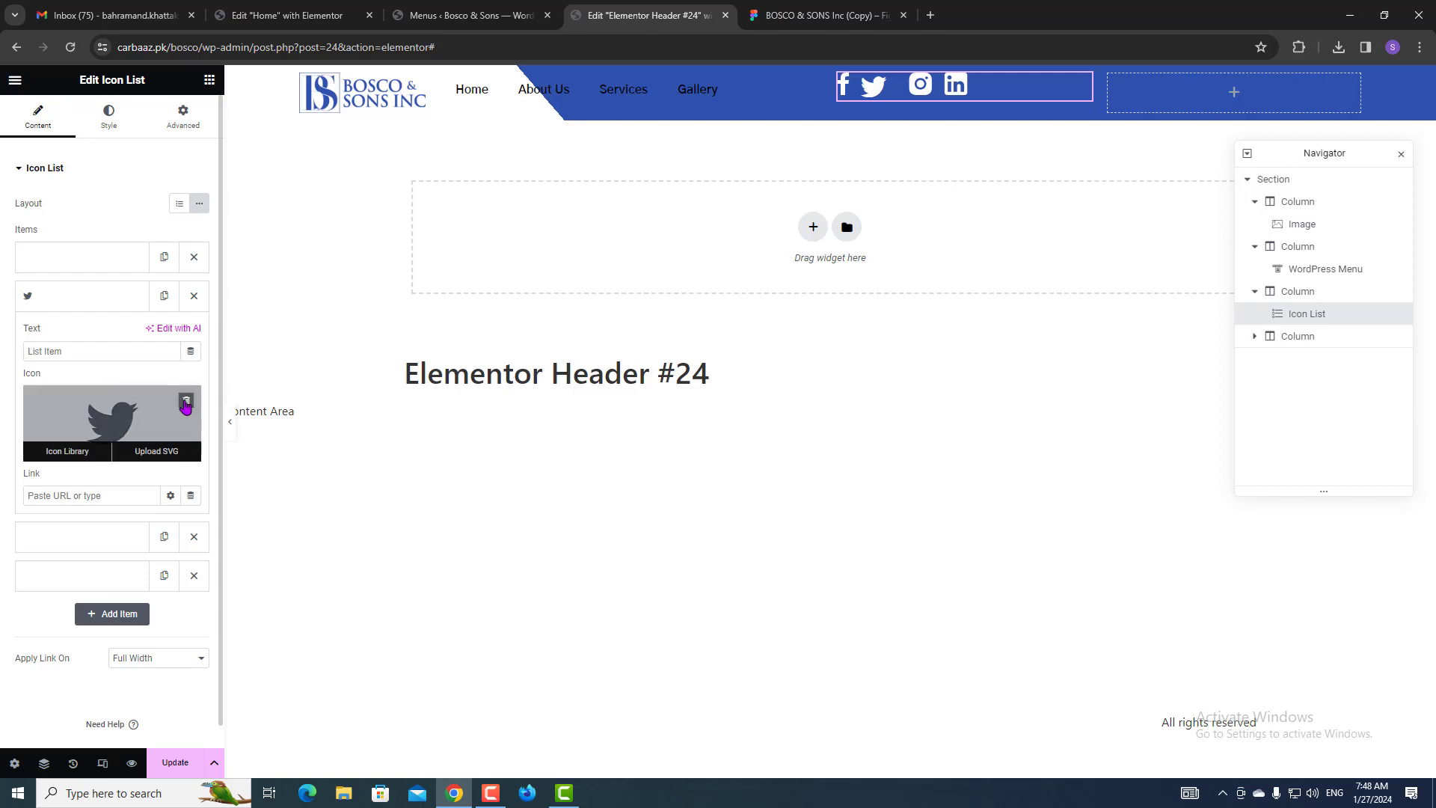
click(125, 303)
Add an export setting to the Twitter vector in Figma, then delete the Twitter icon-list item.
click(822, 15)
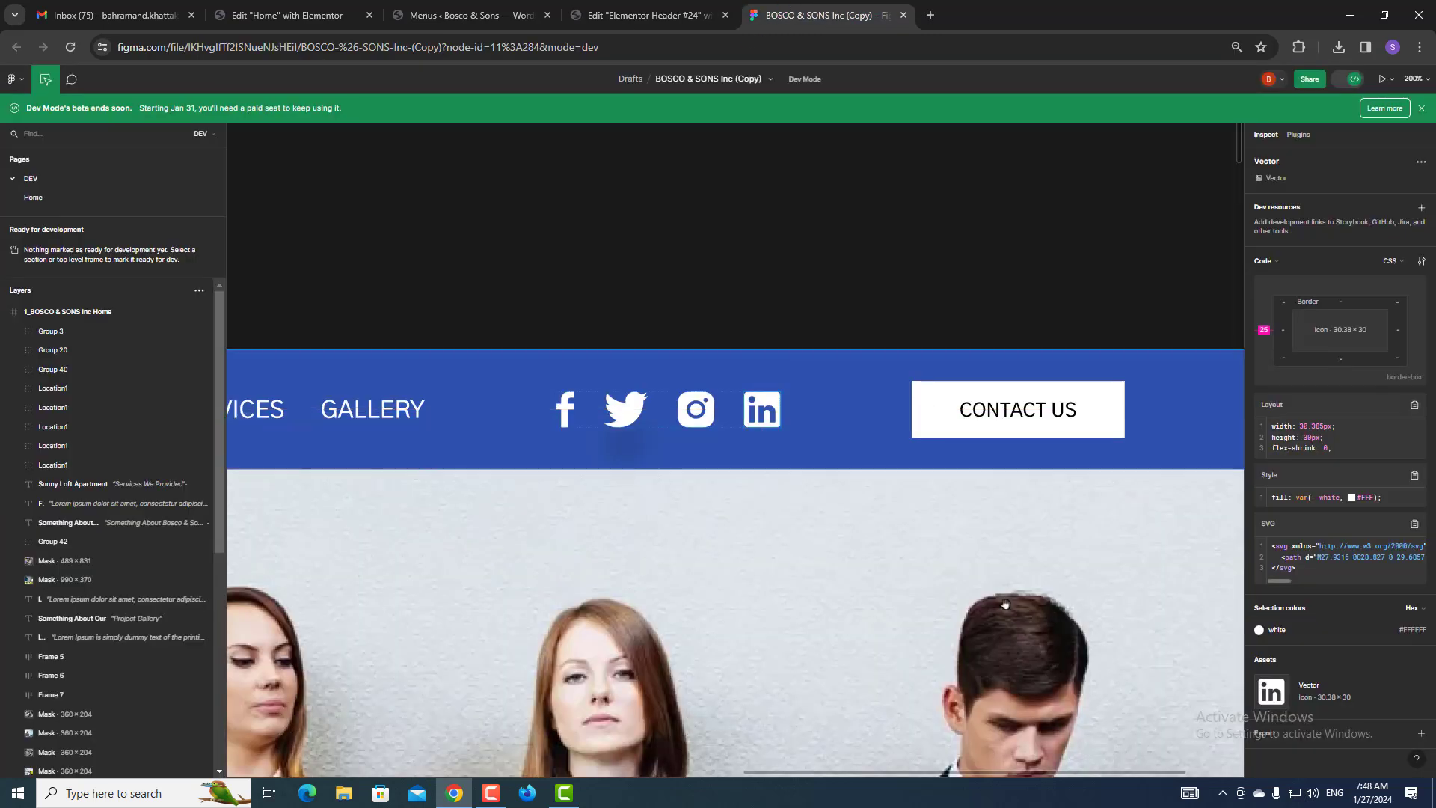
click(703, 414)
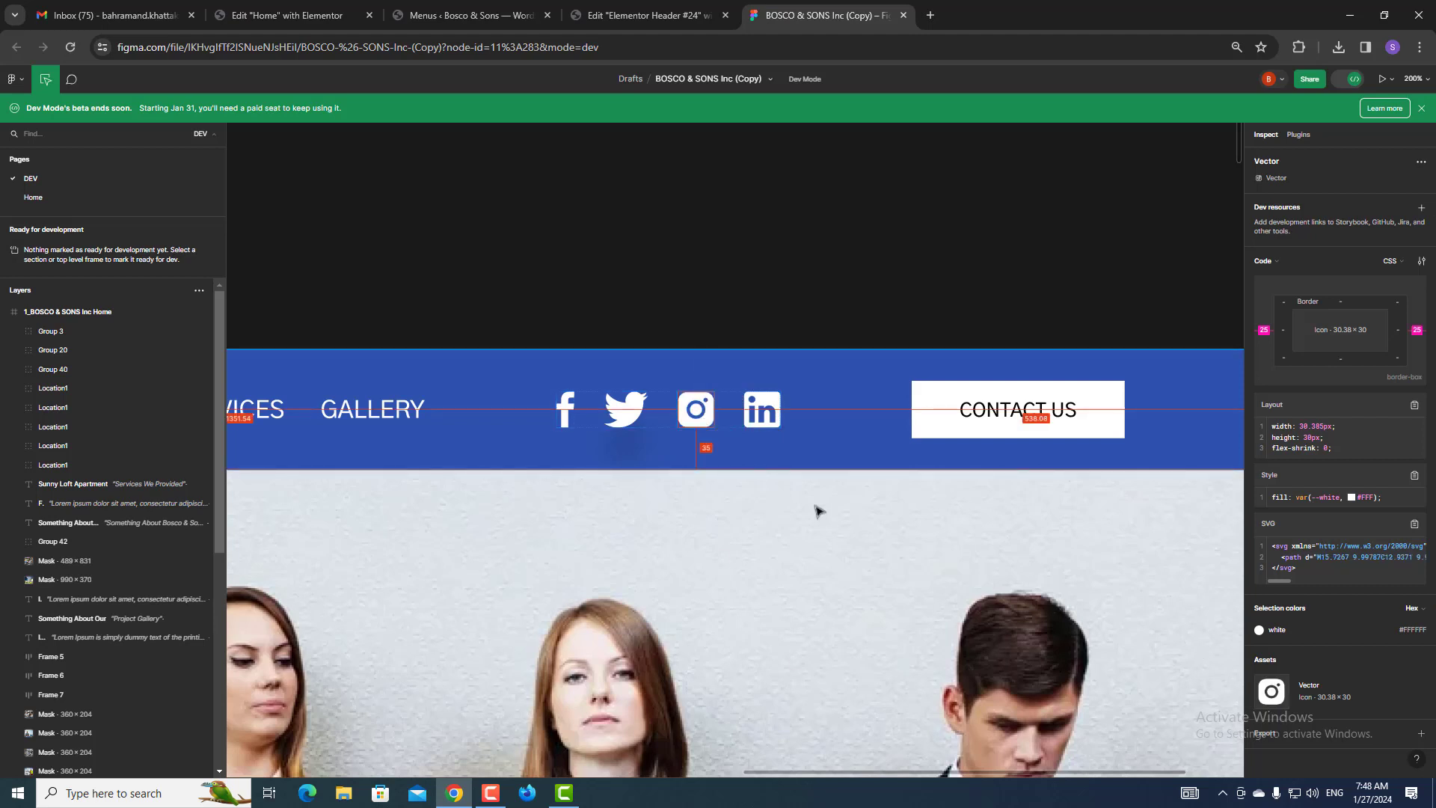
click(628, 409)
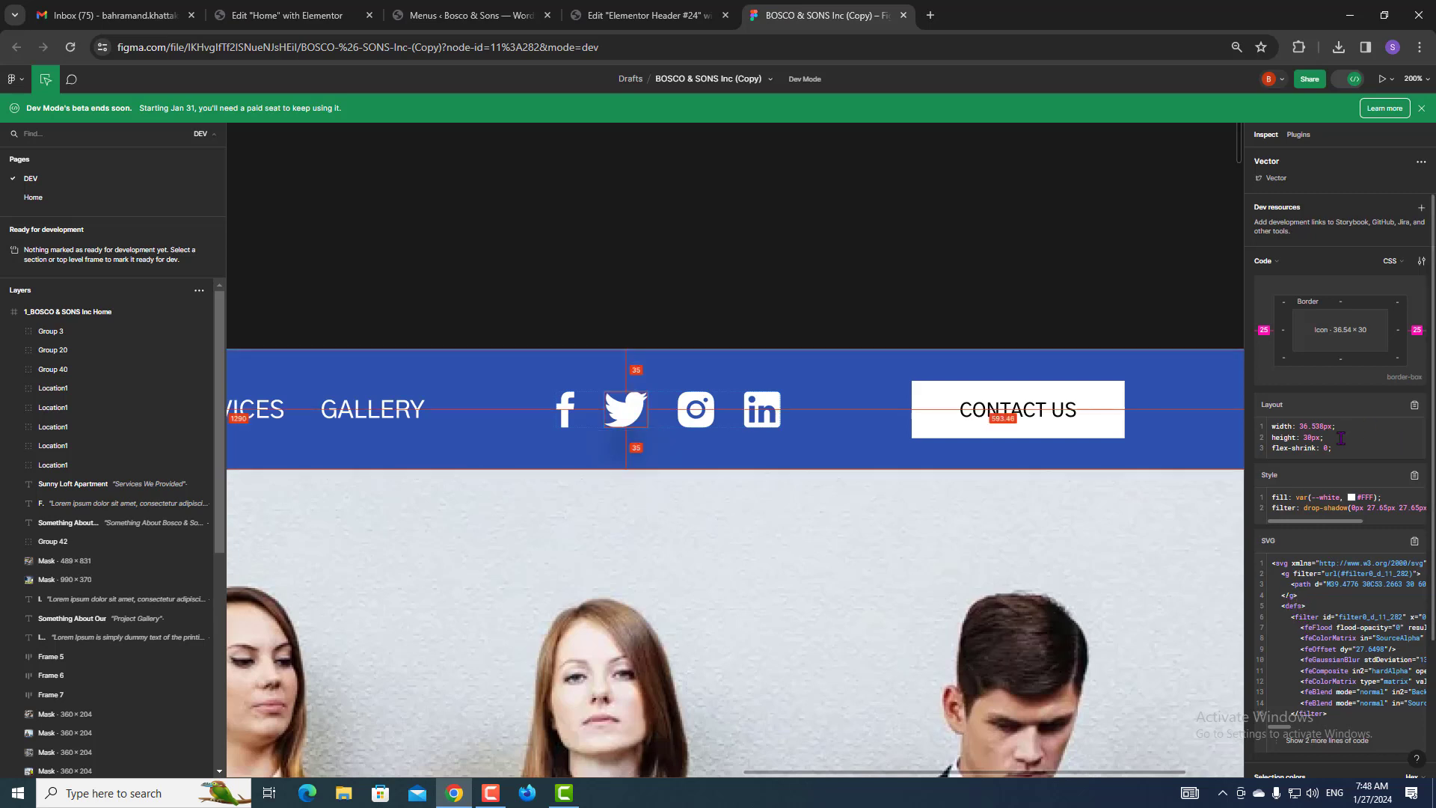
click(1350, 83)
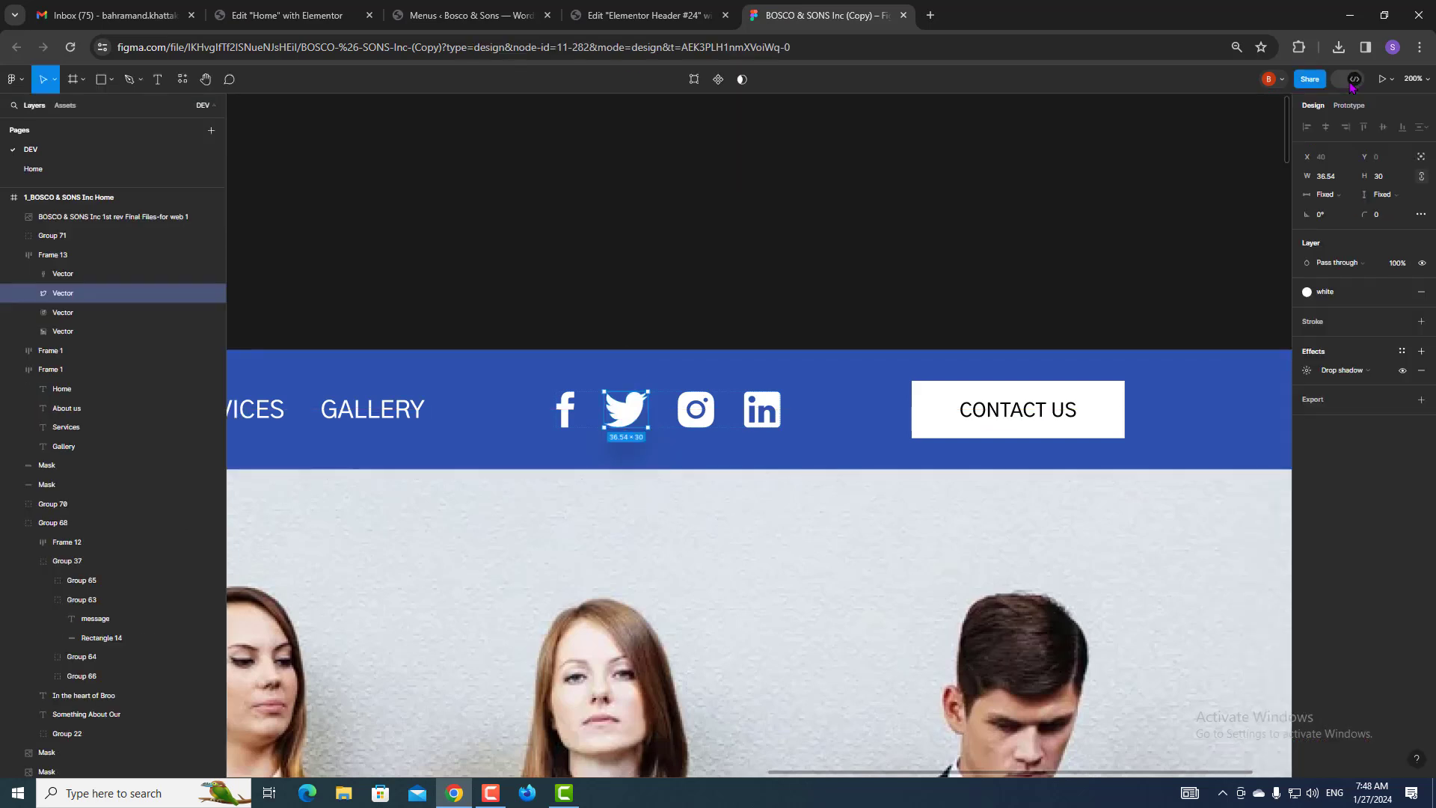
double_click(637, 409)
click(1373, 403)
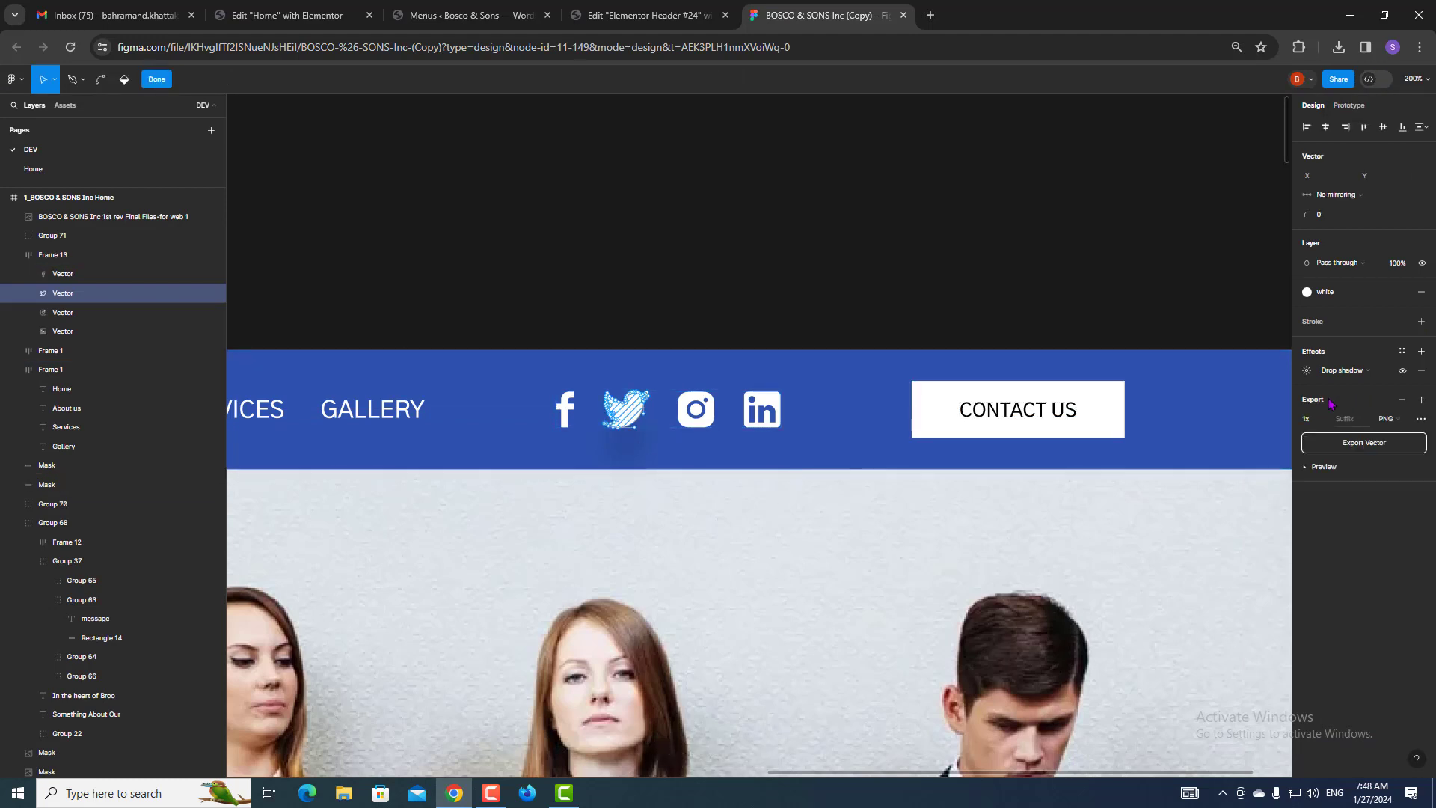
click(1328, 471)
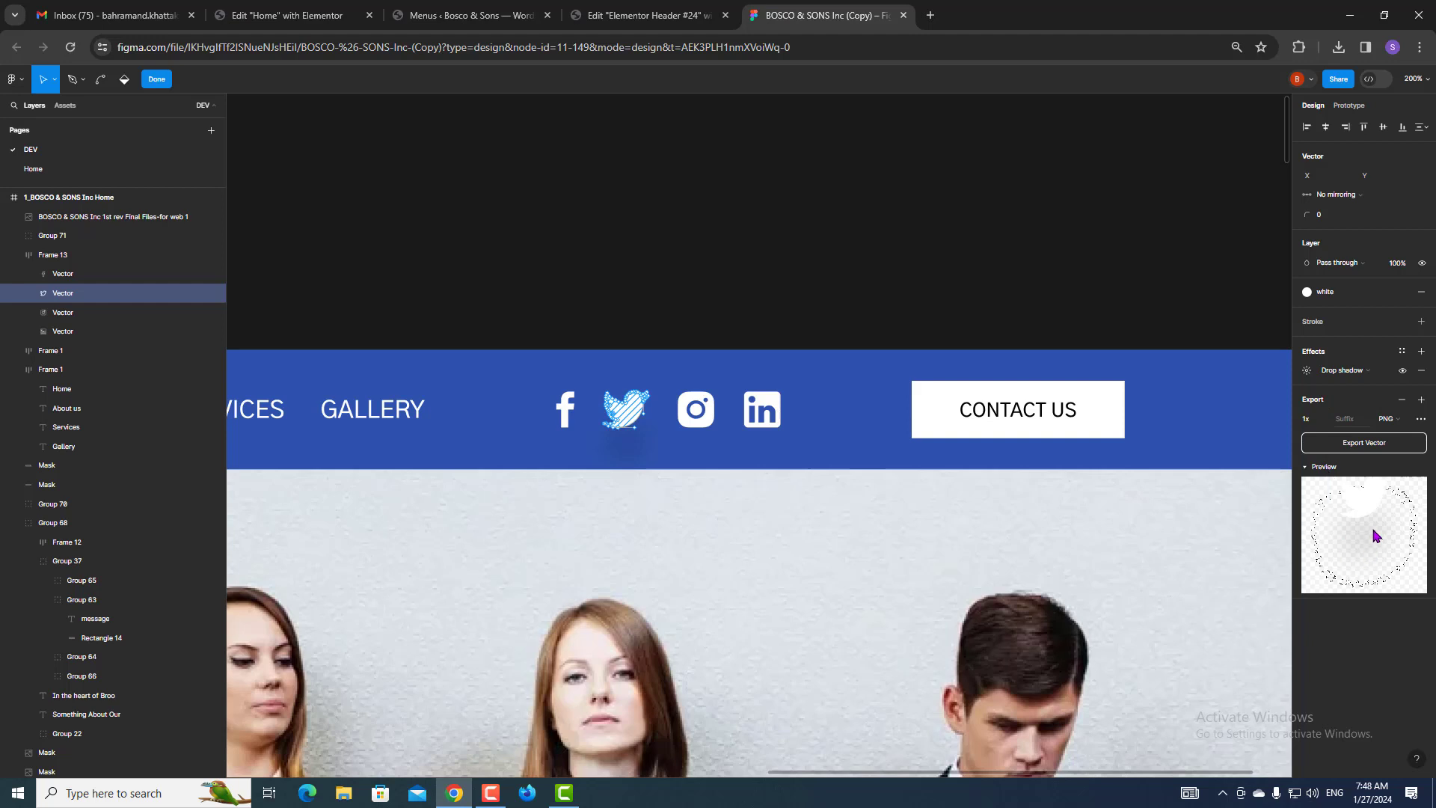
click(613, 23)
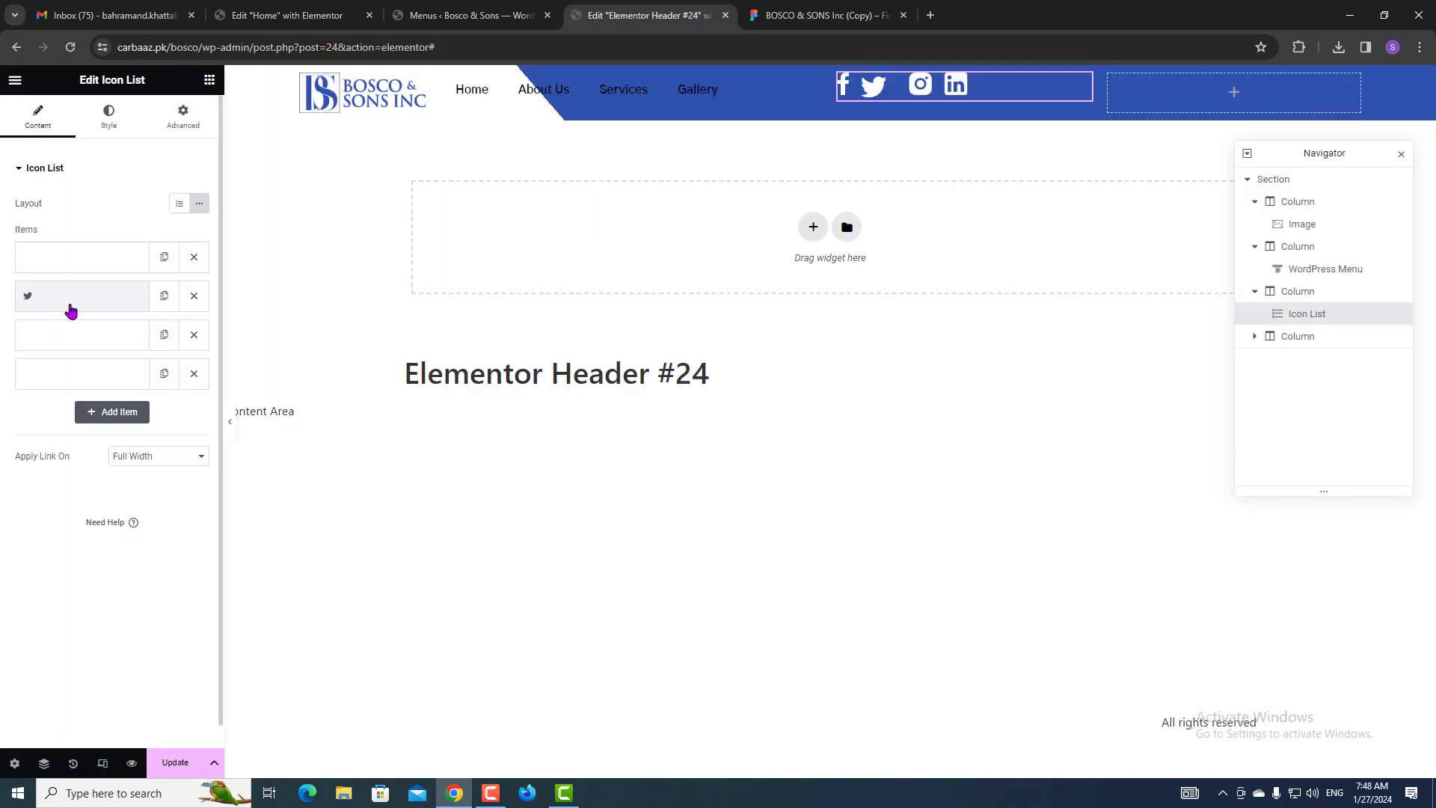
click(195, 297)
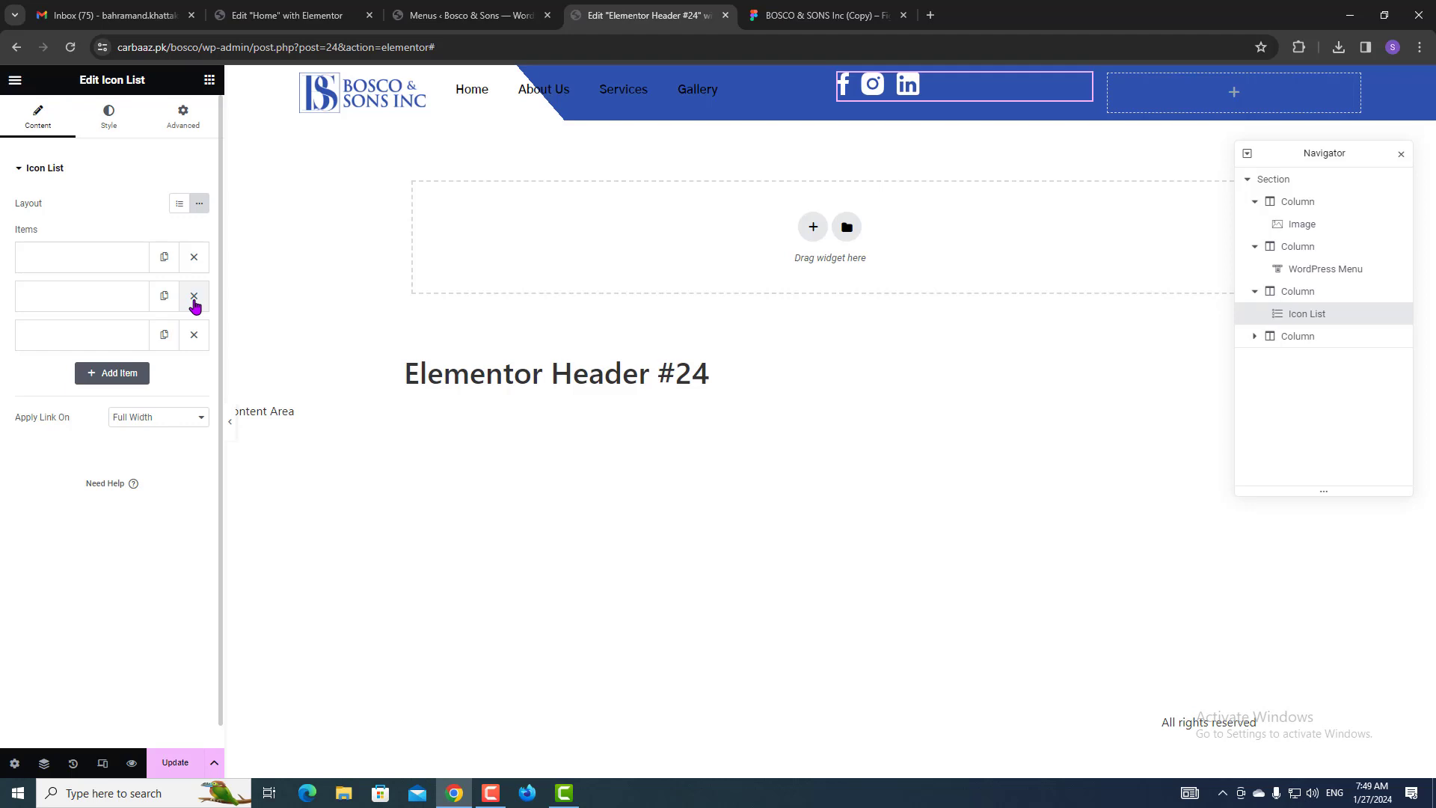
Right-align the social icons and set their column's vertical alignment to Middle.
click(105, 127)
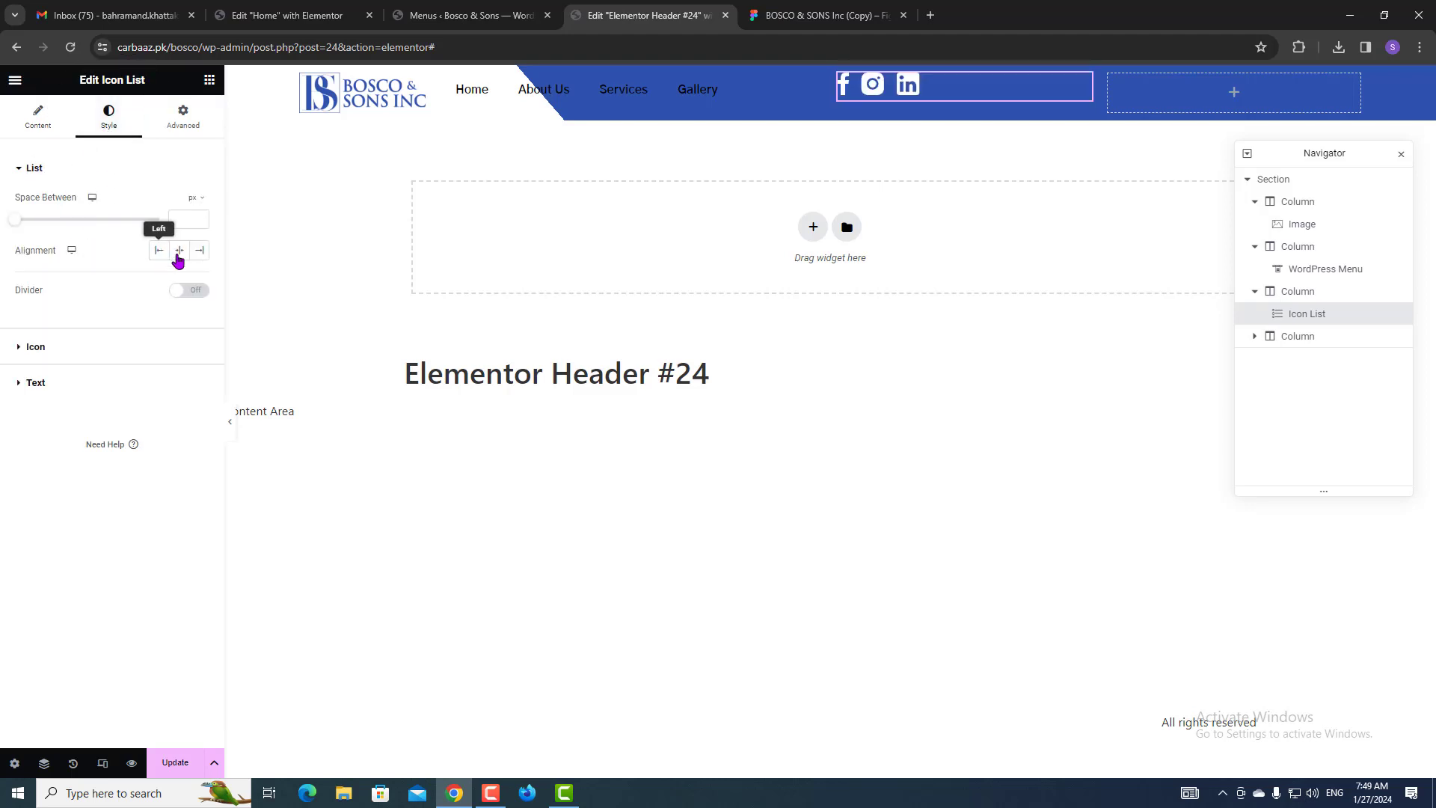
click(198, 254)
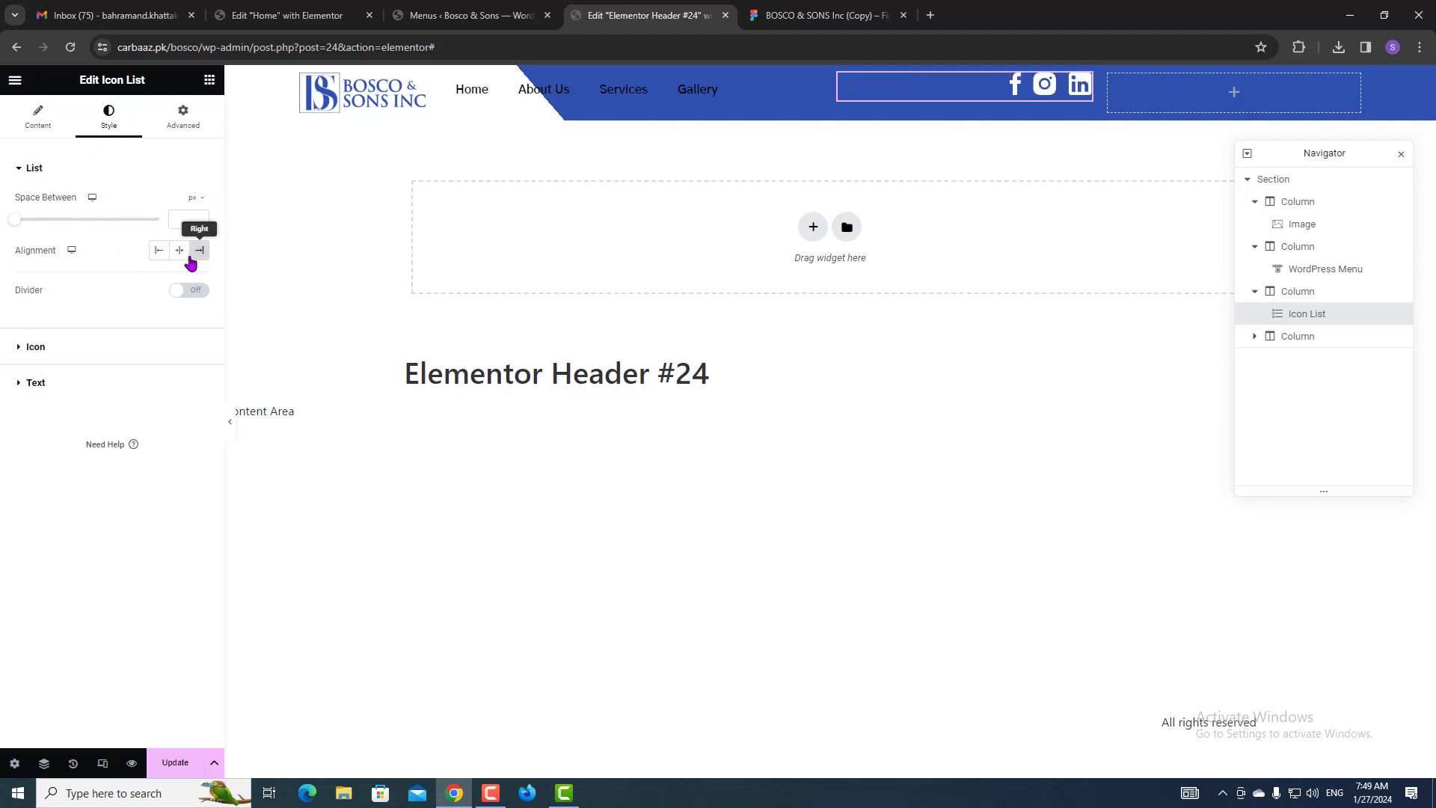
click(1295, 298)
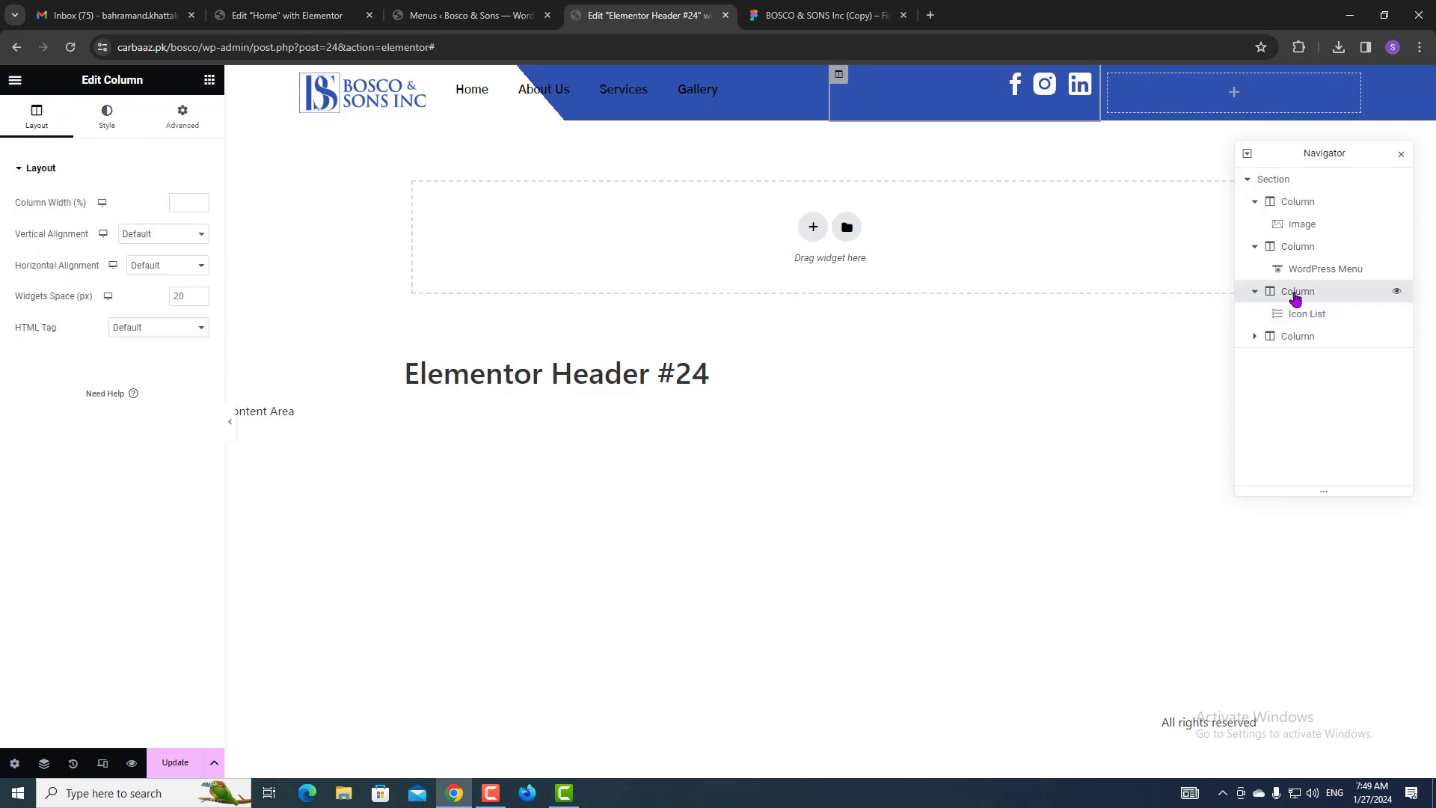
click(128, 236)
click(142, 273)
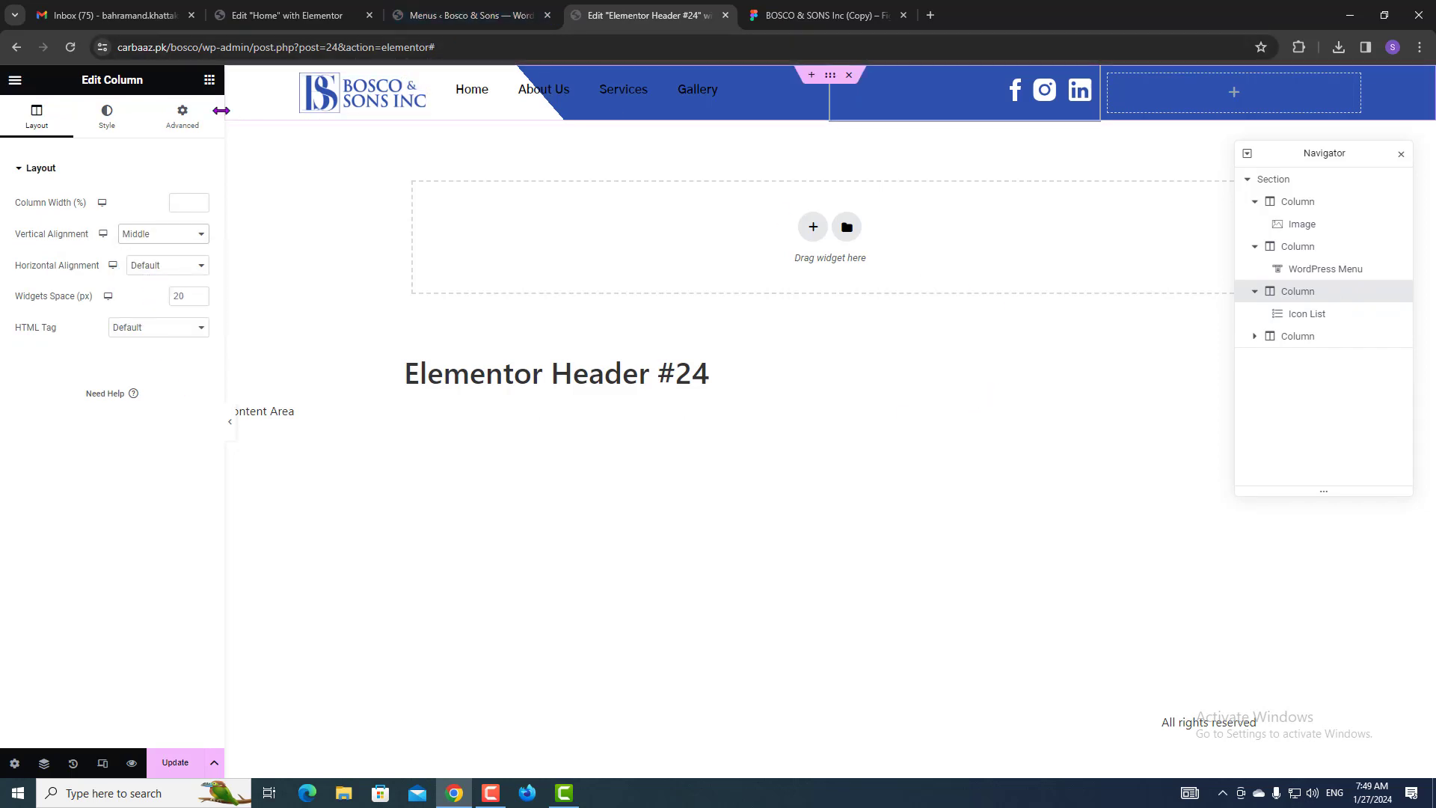
click(210, 80)
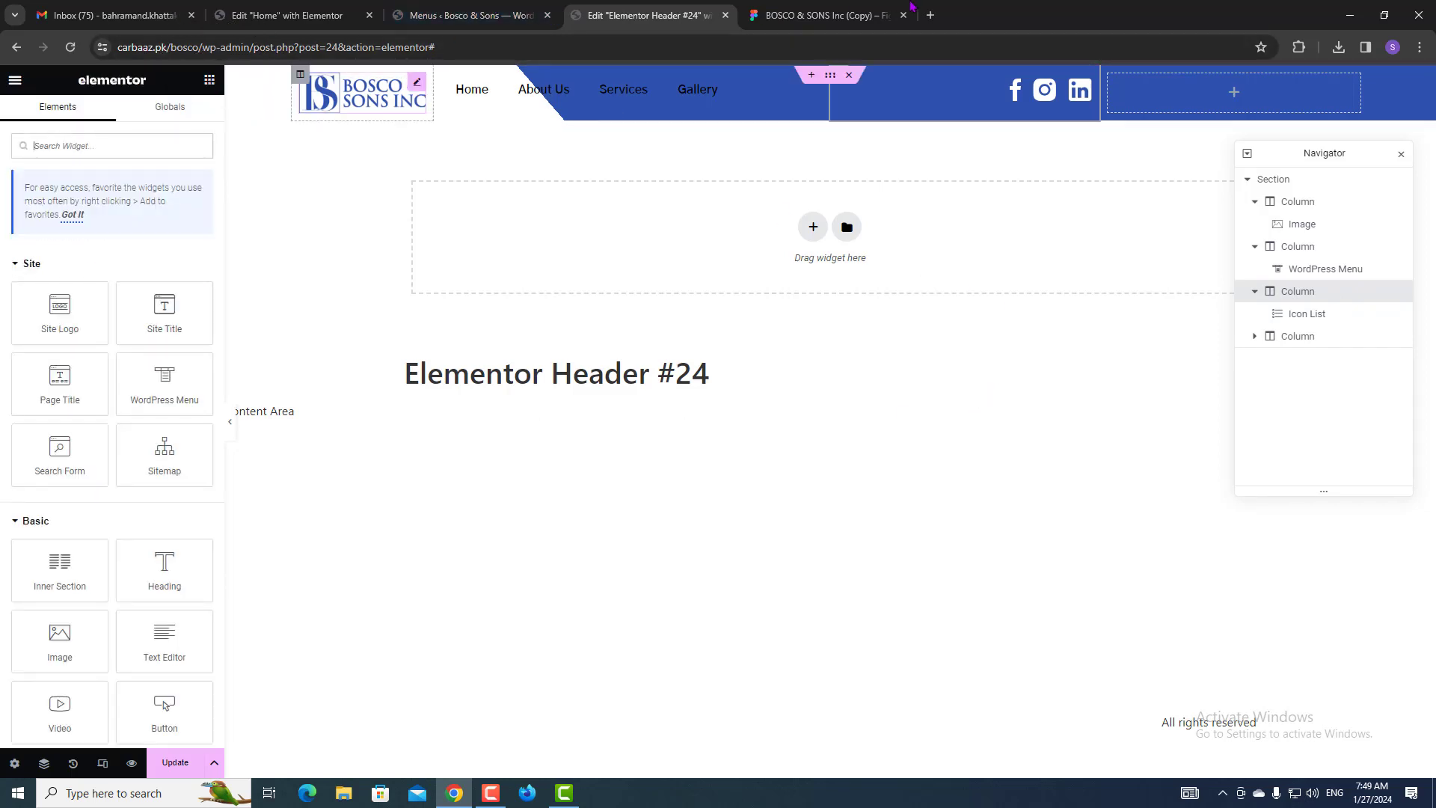
Add a right-aligned button labelled 'Contact Us' to the empty right header column.
click(823, 15)
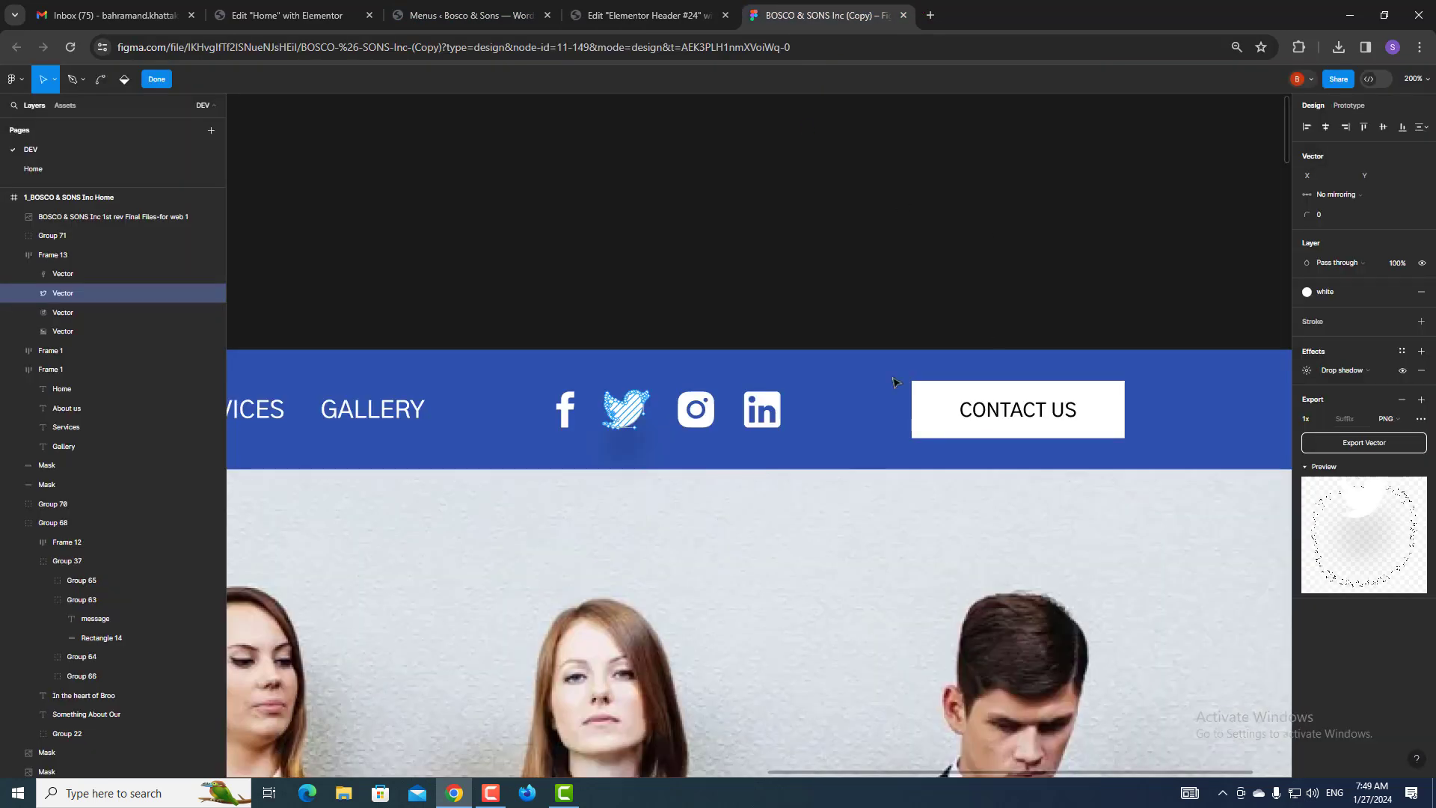
click(647, 15)
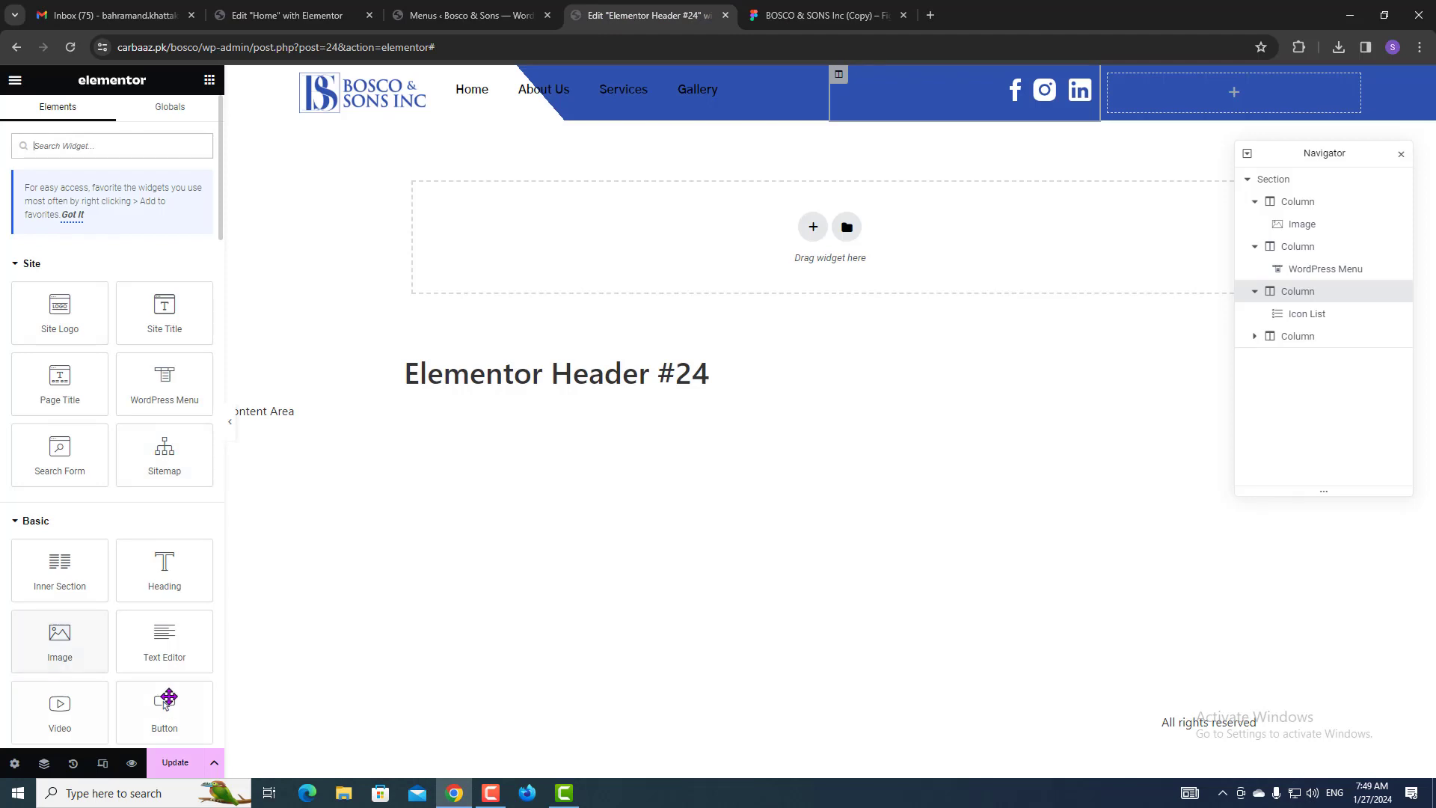
drag(168, 699, 1228, 121)
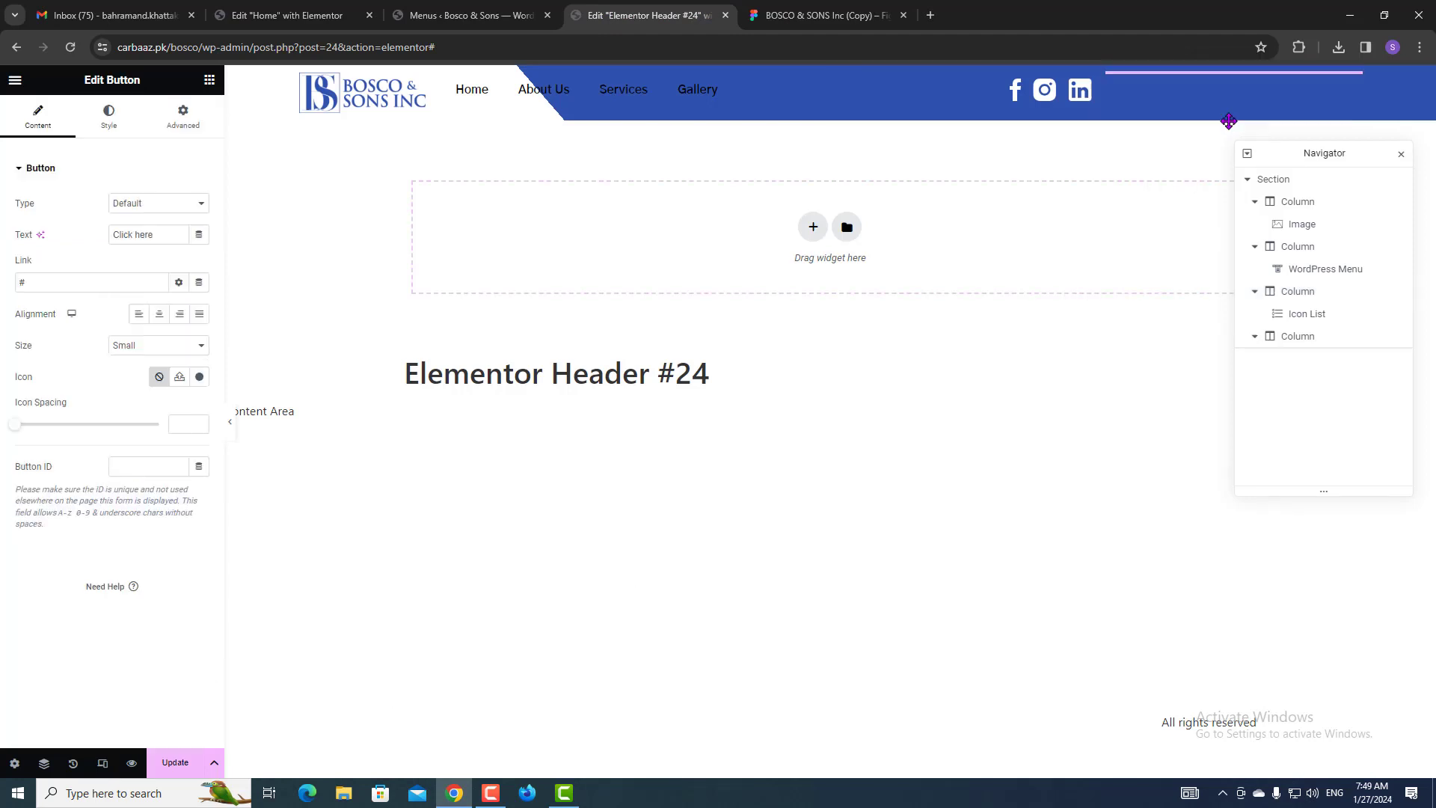
click(179, 314)
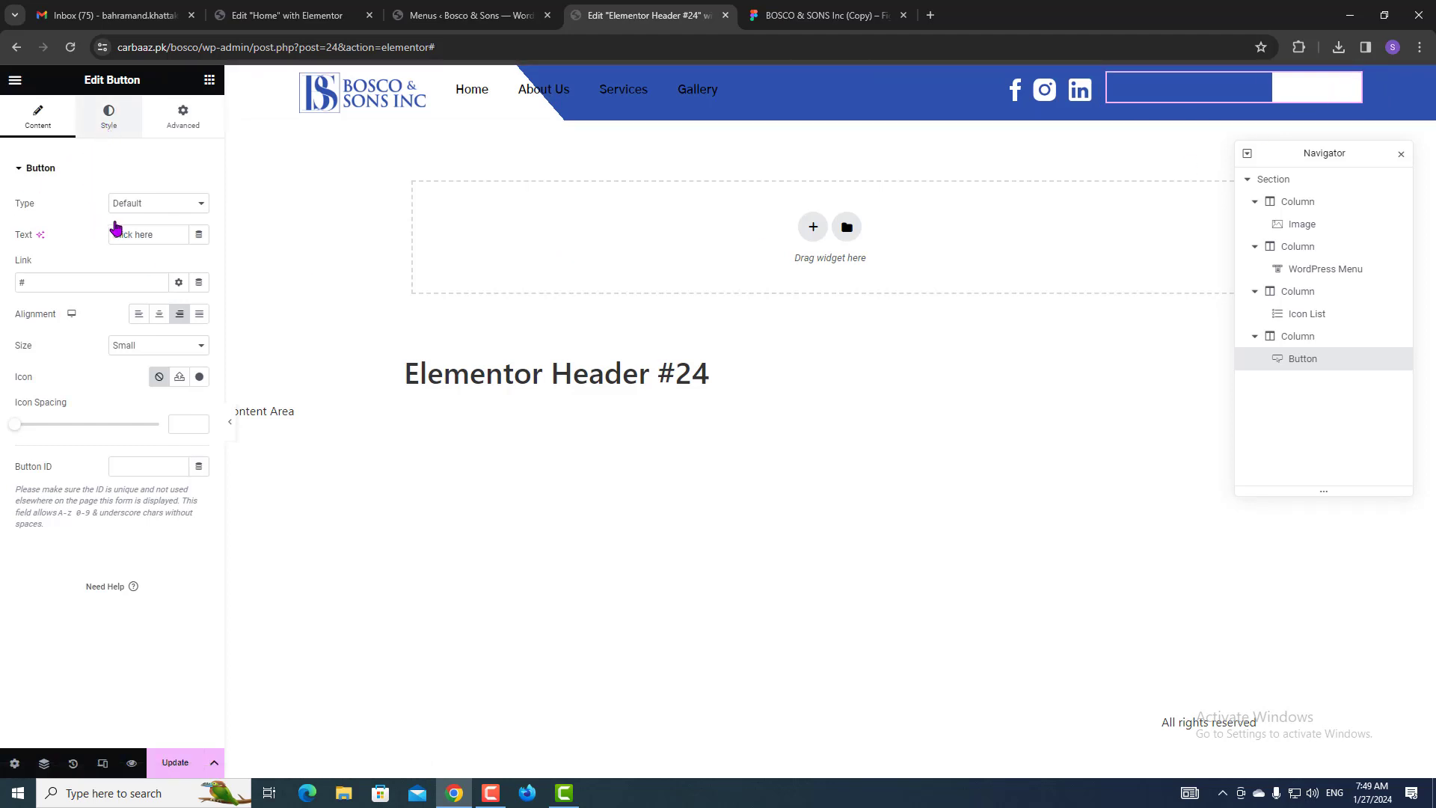
click(177, 298)
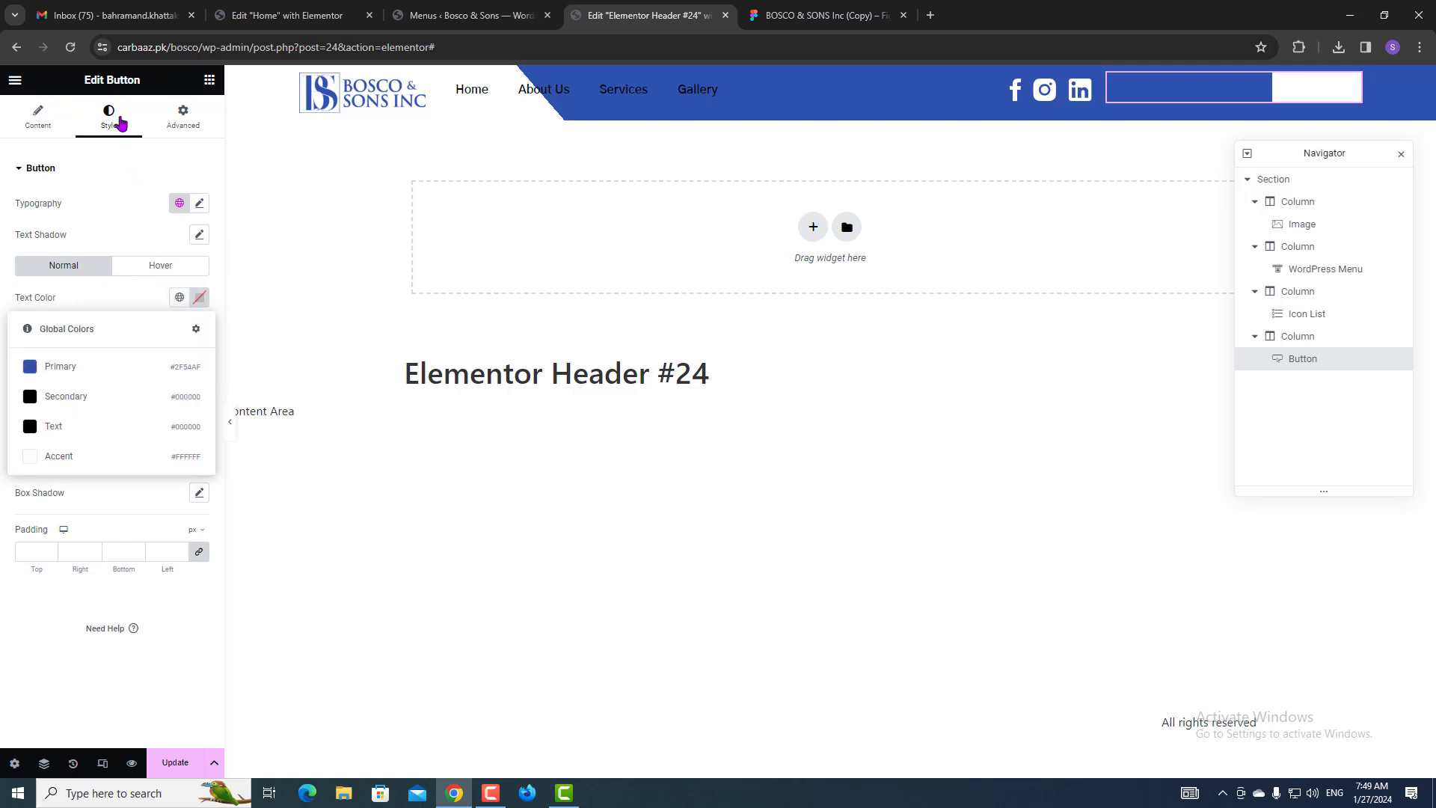
click(66, 367)
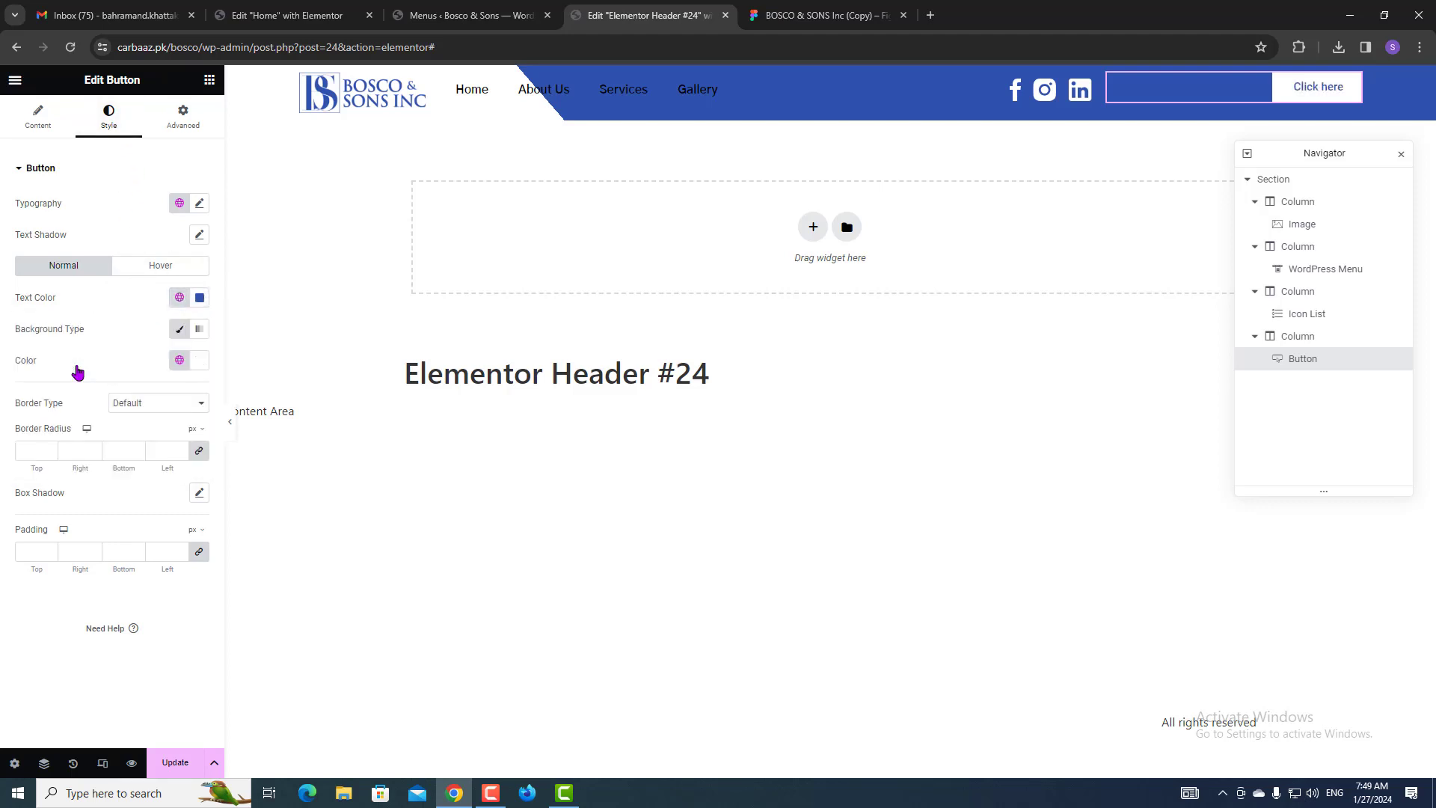
click(18, 127)
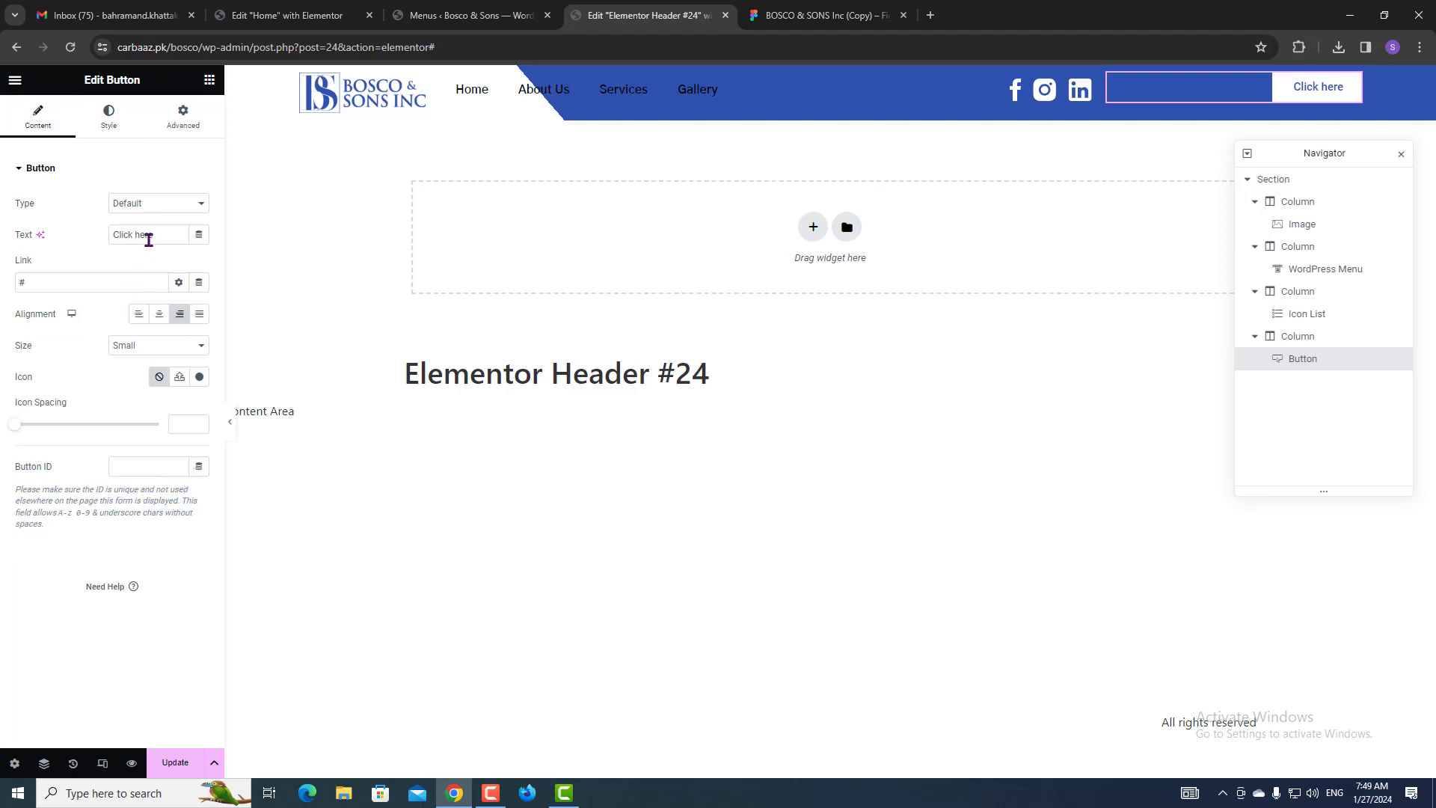
double_click(150, 237)
text(Co)
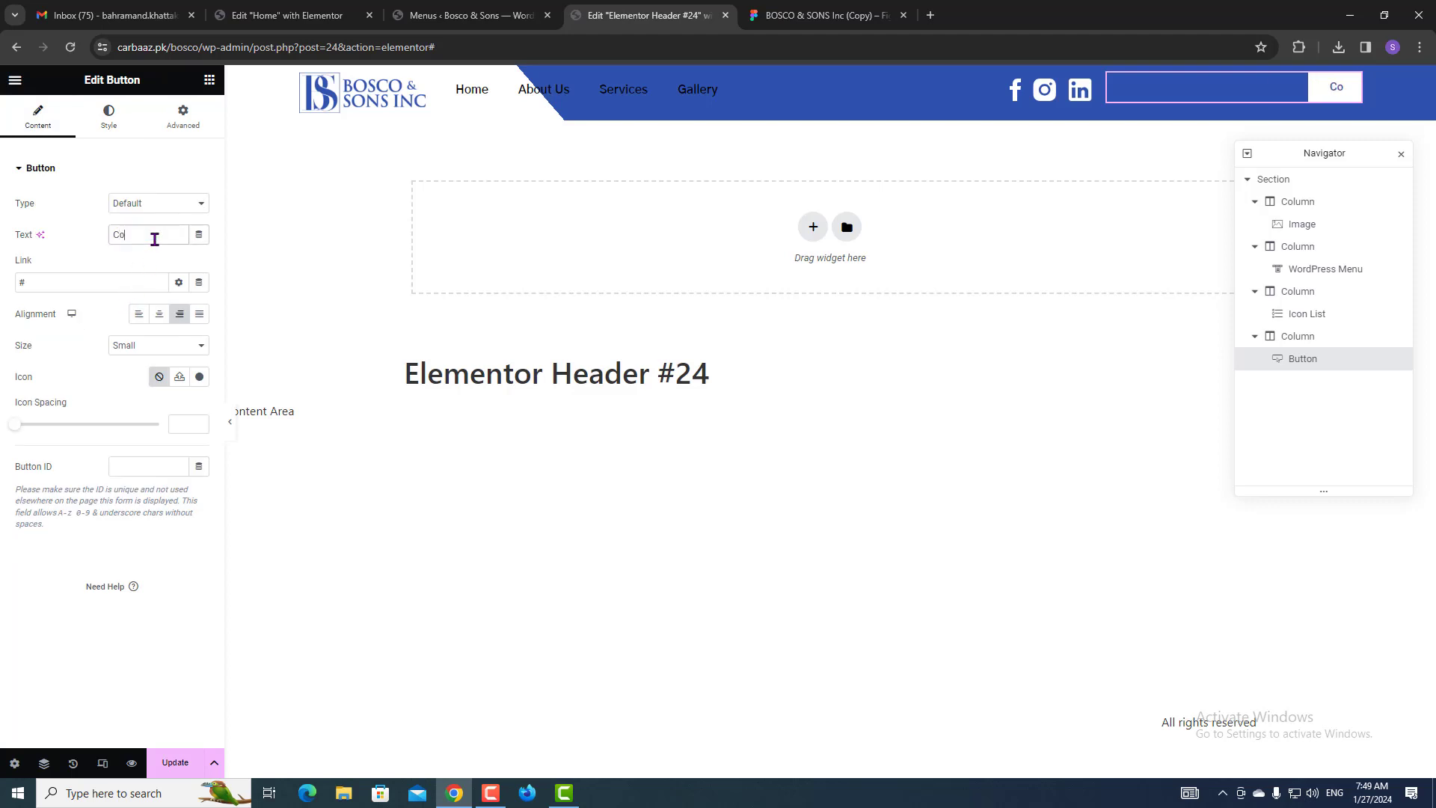
text(ntact Us)
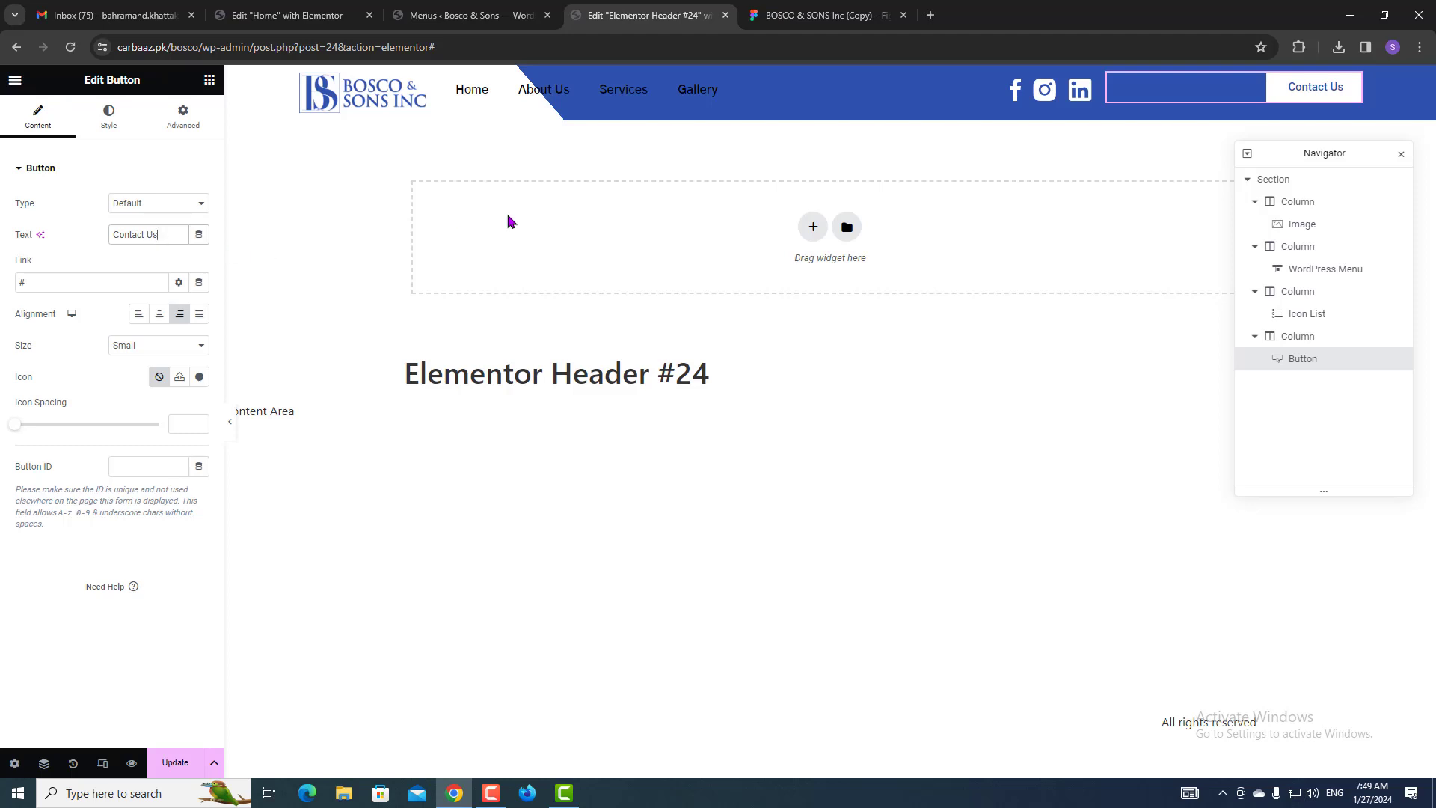
Set the button text colour to the black global Secondary colour, then start on hover styling.
click(793, 9)
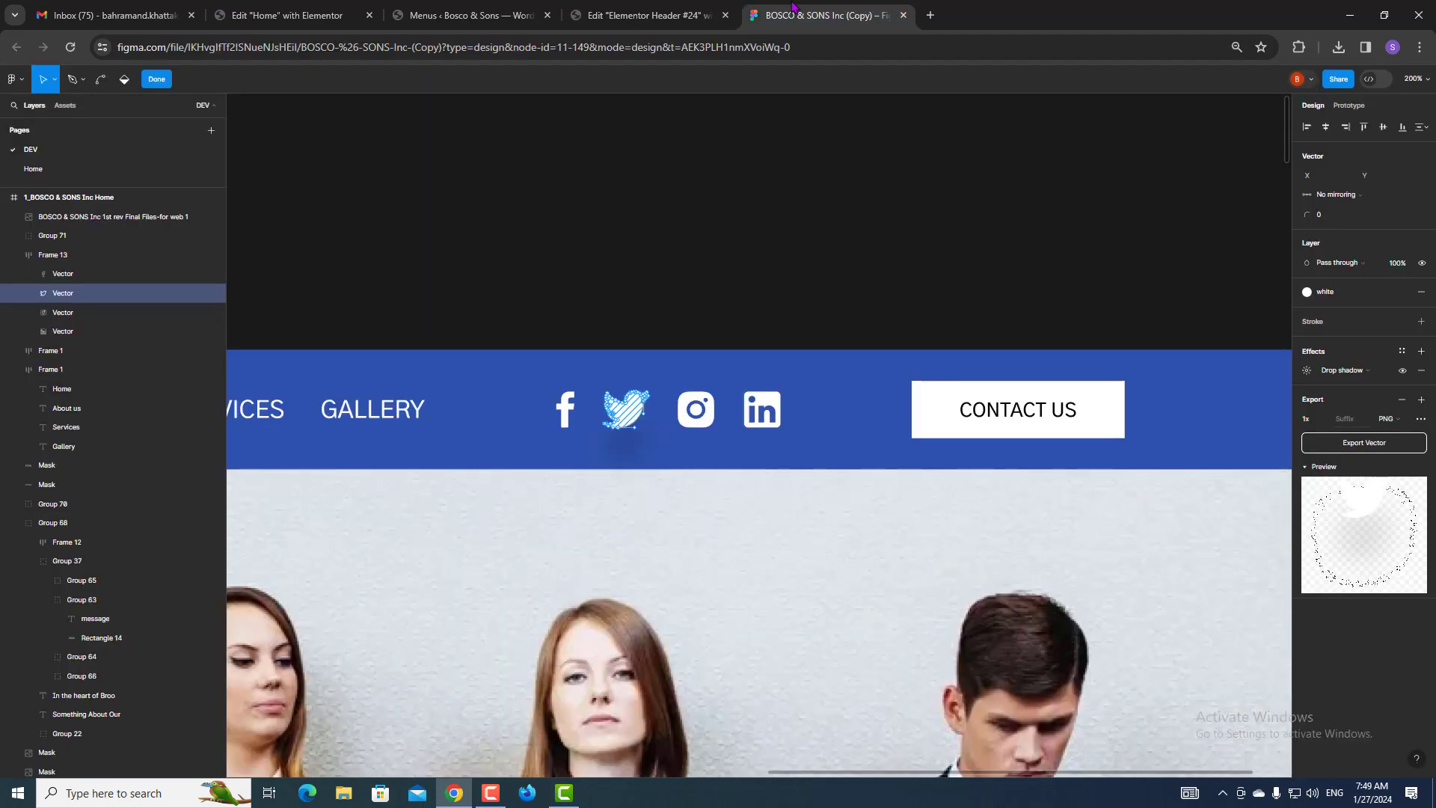
click(645, 15)
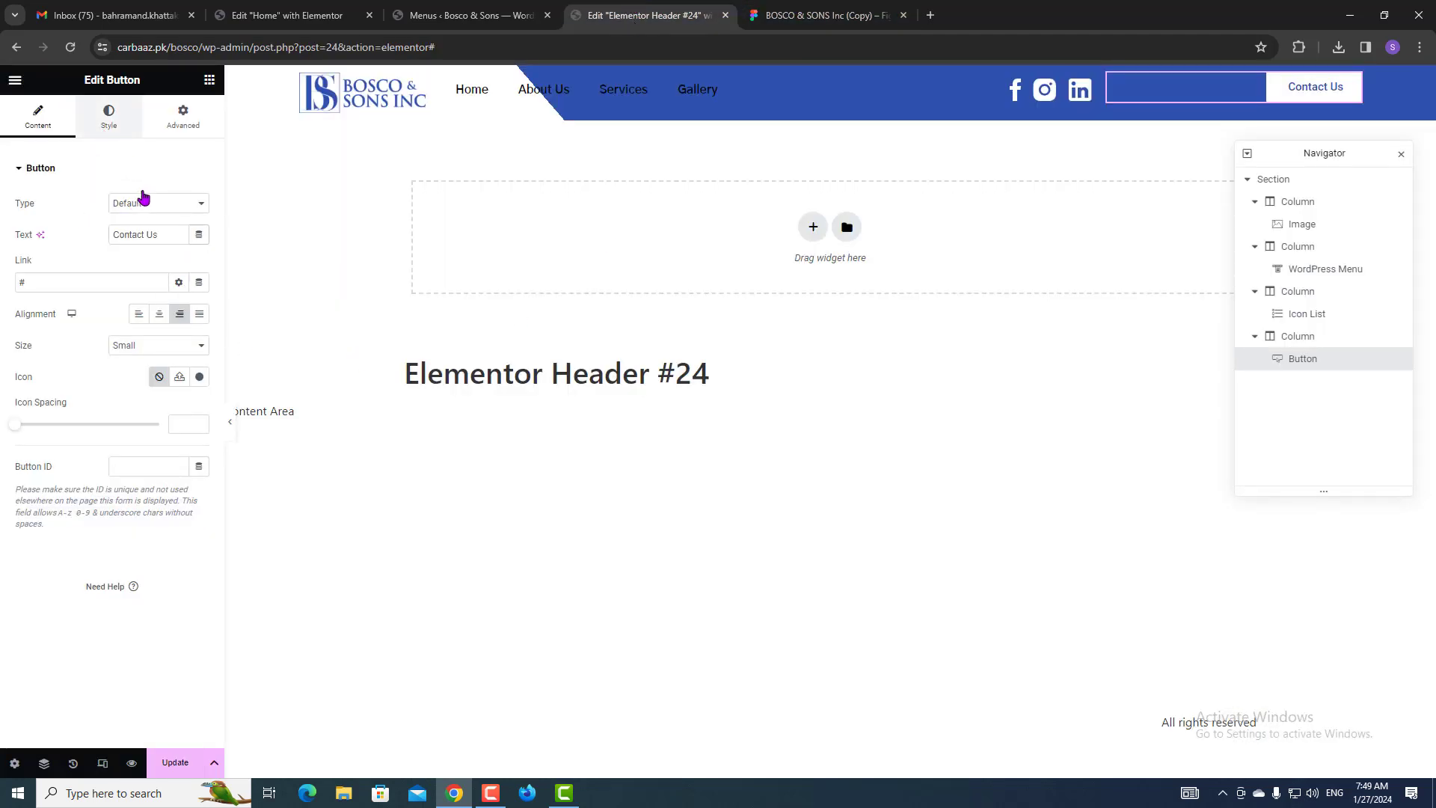
click(133, 133)
click(179, 297)
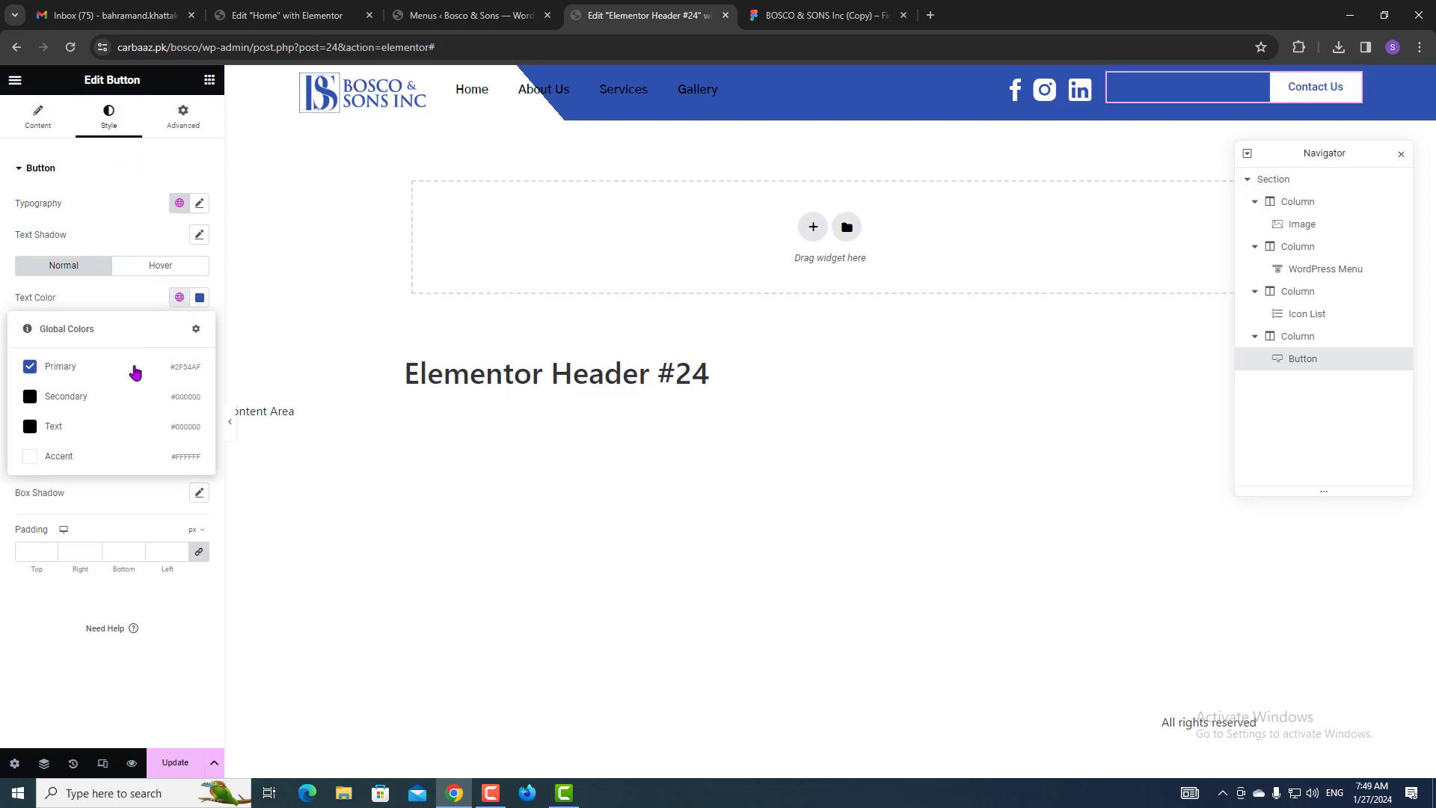
click(105, 397)
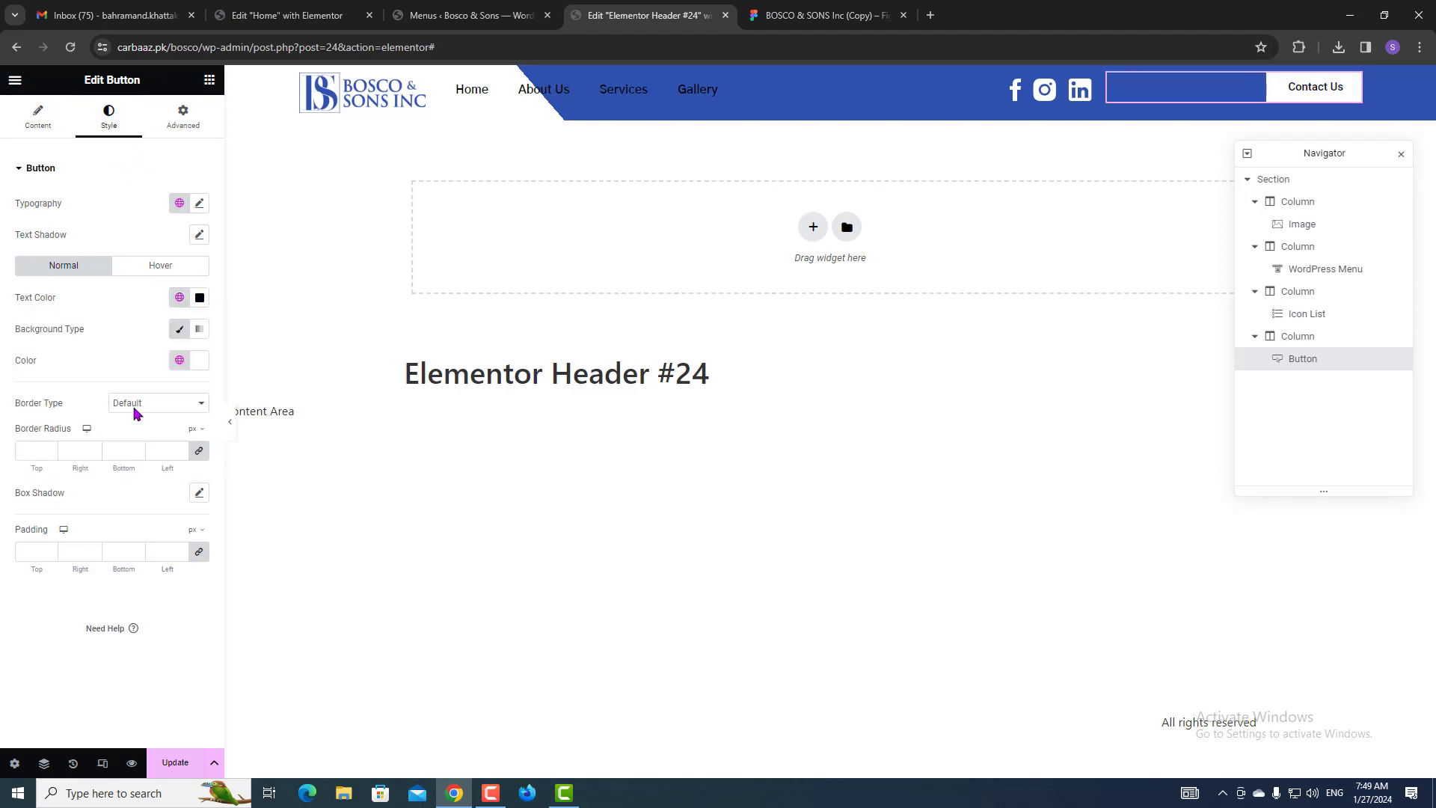
click(153, 275)
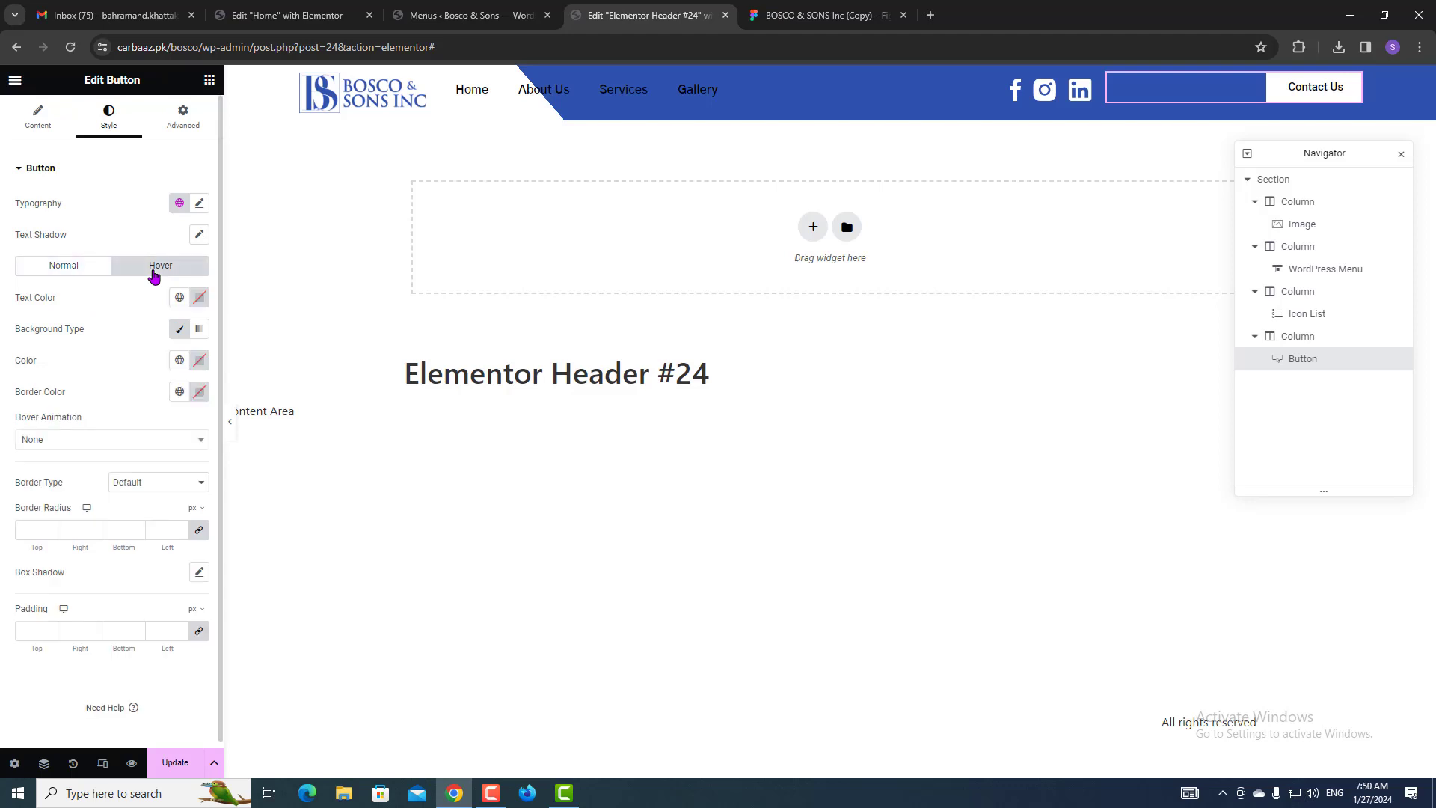
Give the Contact Us button a Shrink hover animation.
click(117, 81)
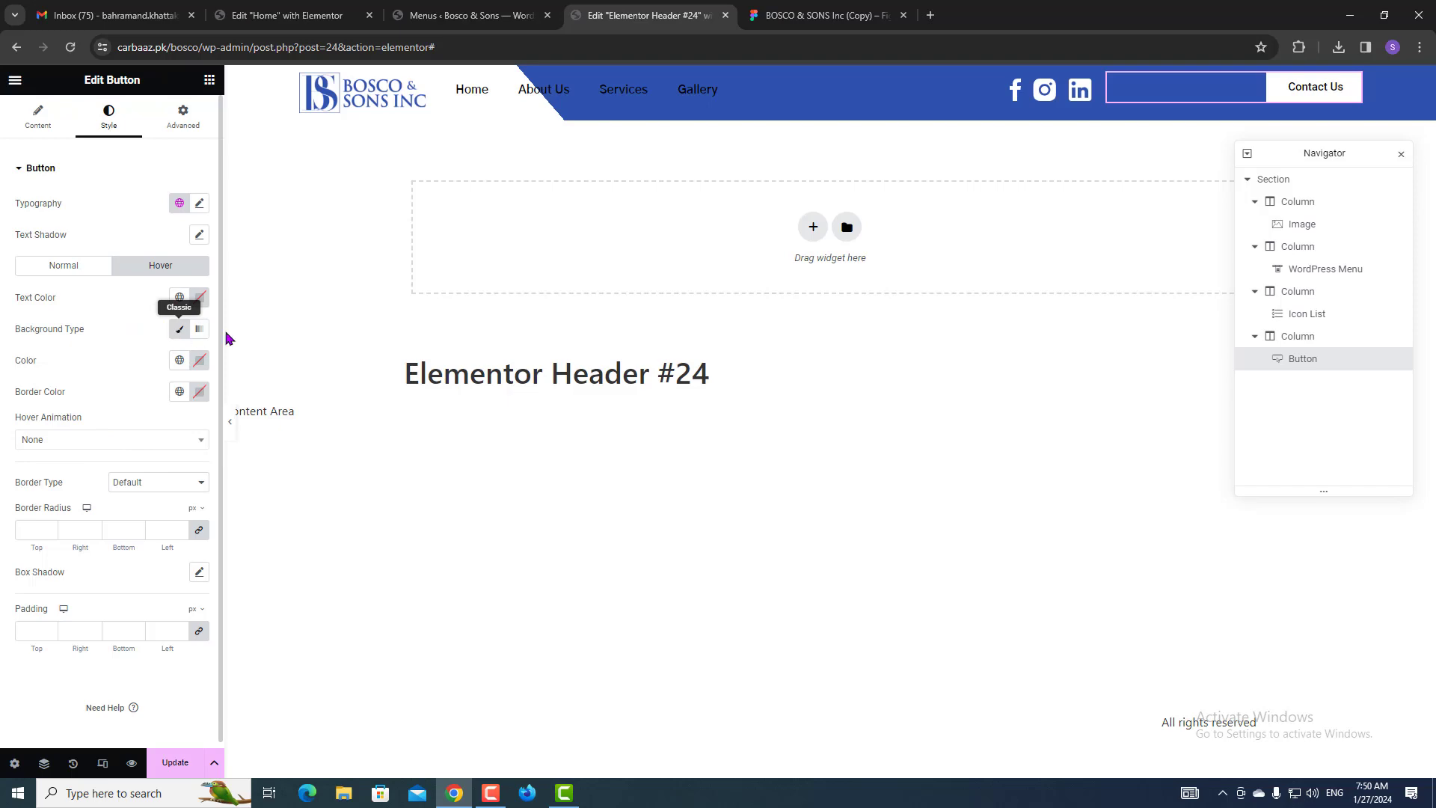
click(834, 14)
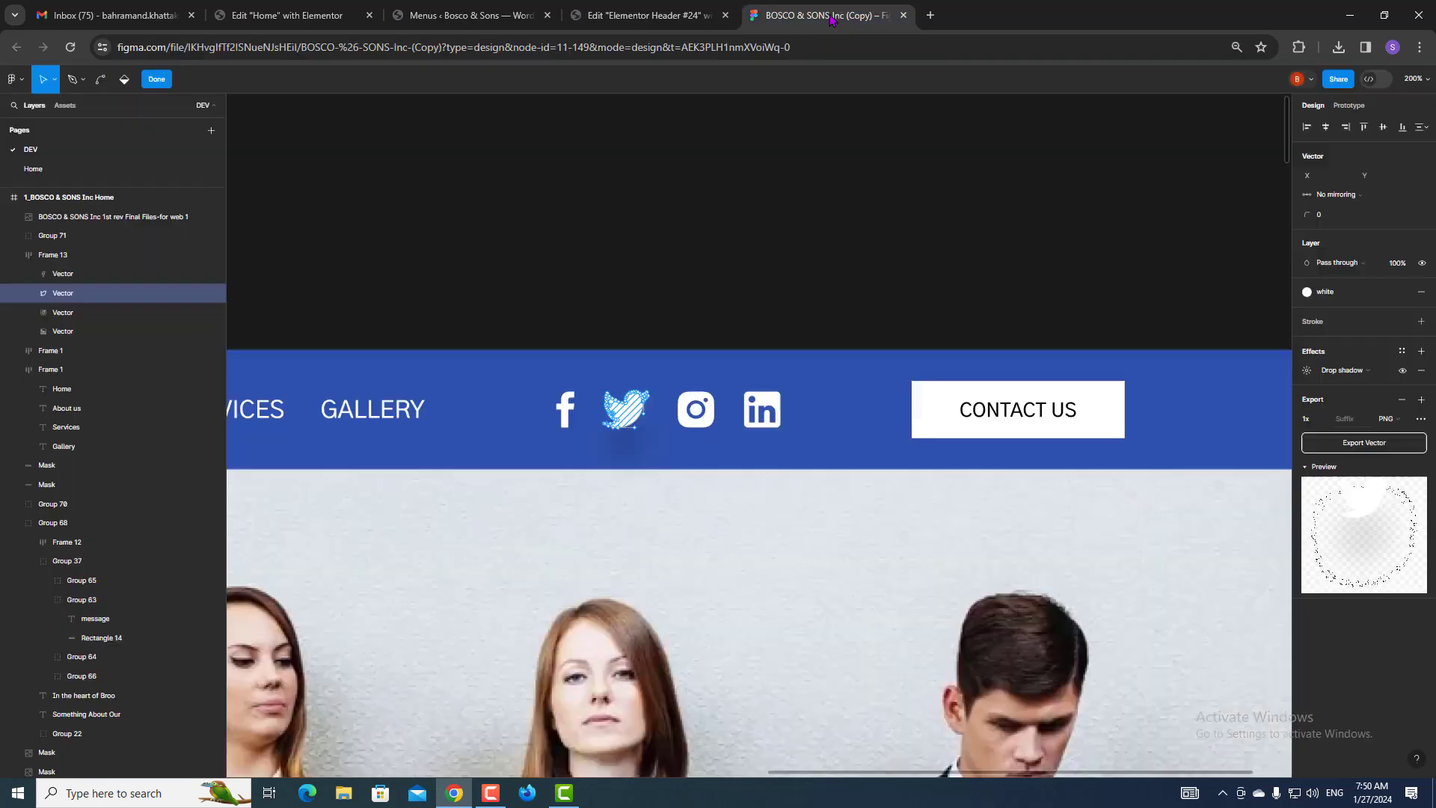
scroll(740, 465, down, 5)
ctrl+scroll(709, 531, down, 8)
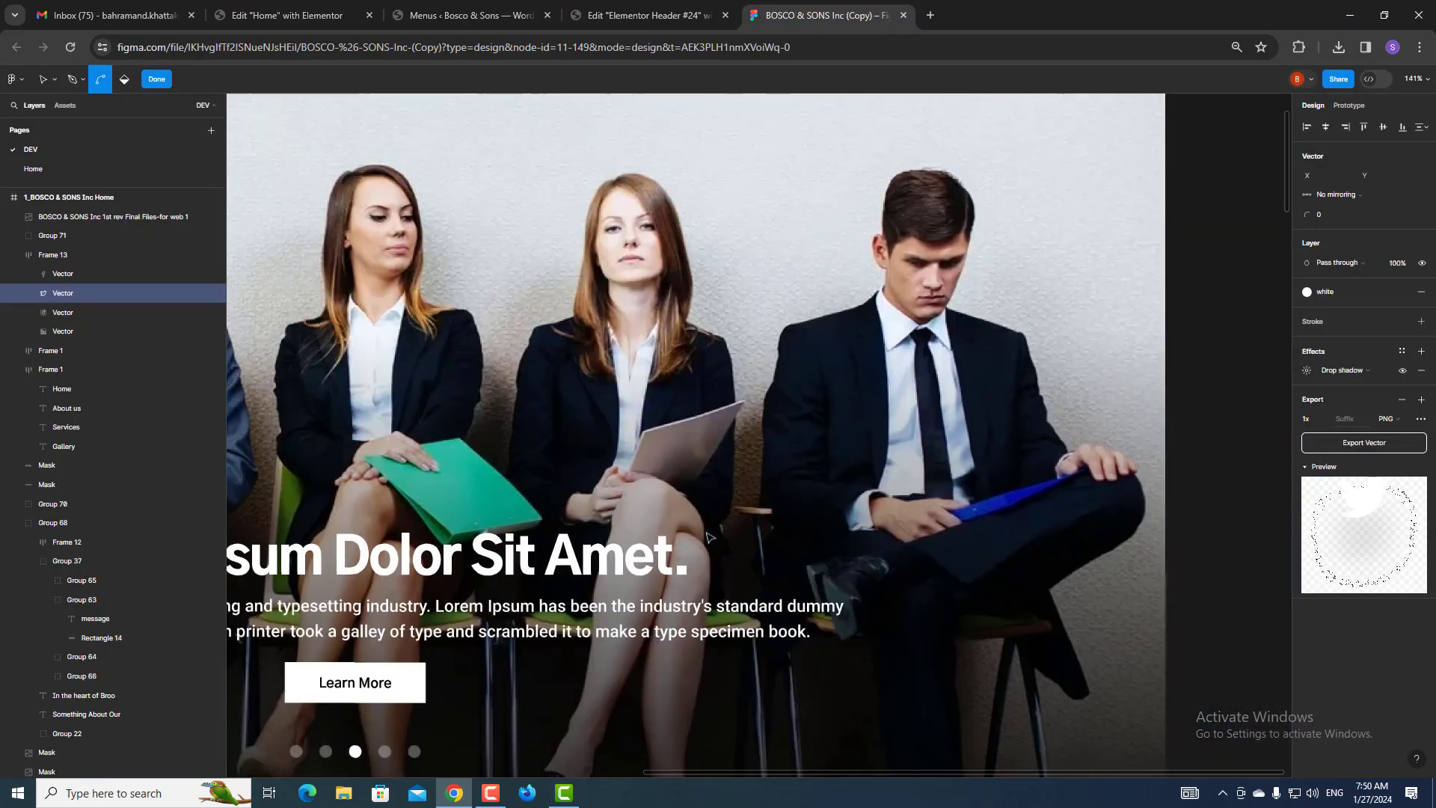
scroll(709, 531, down, 10)
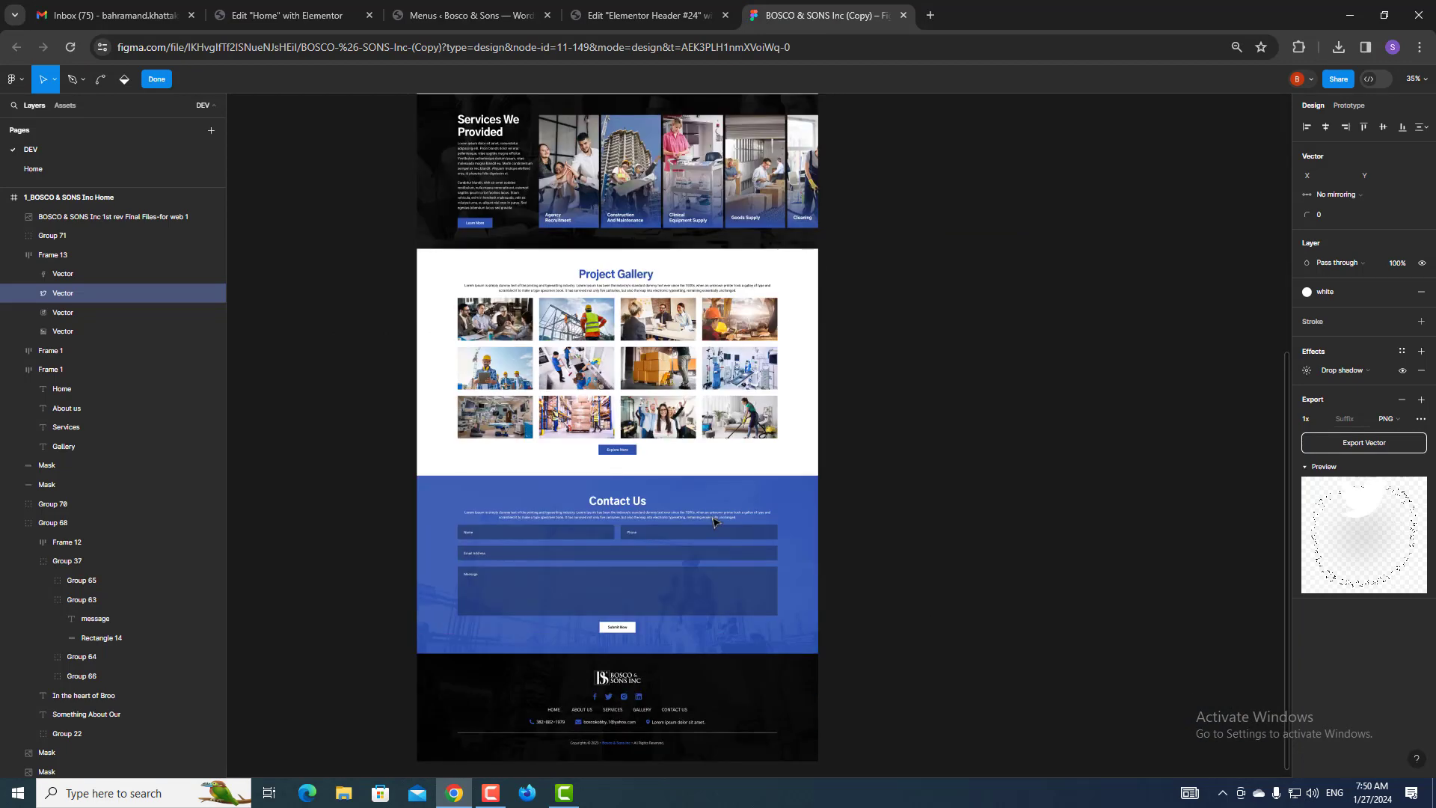
scroll(712, 521, up, 5)
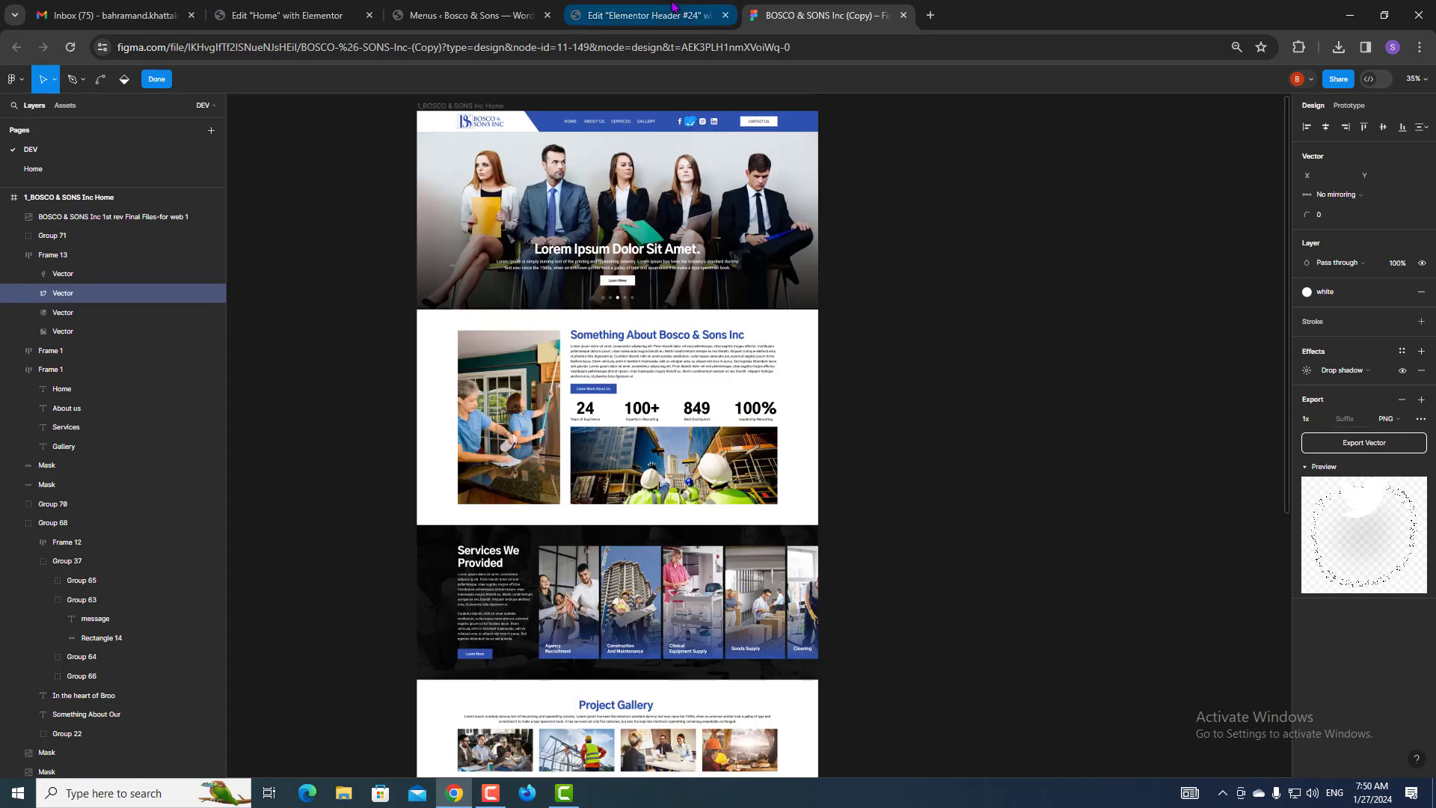
click(644, 15)
click(133, 442)
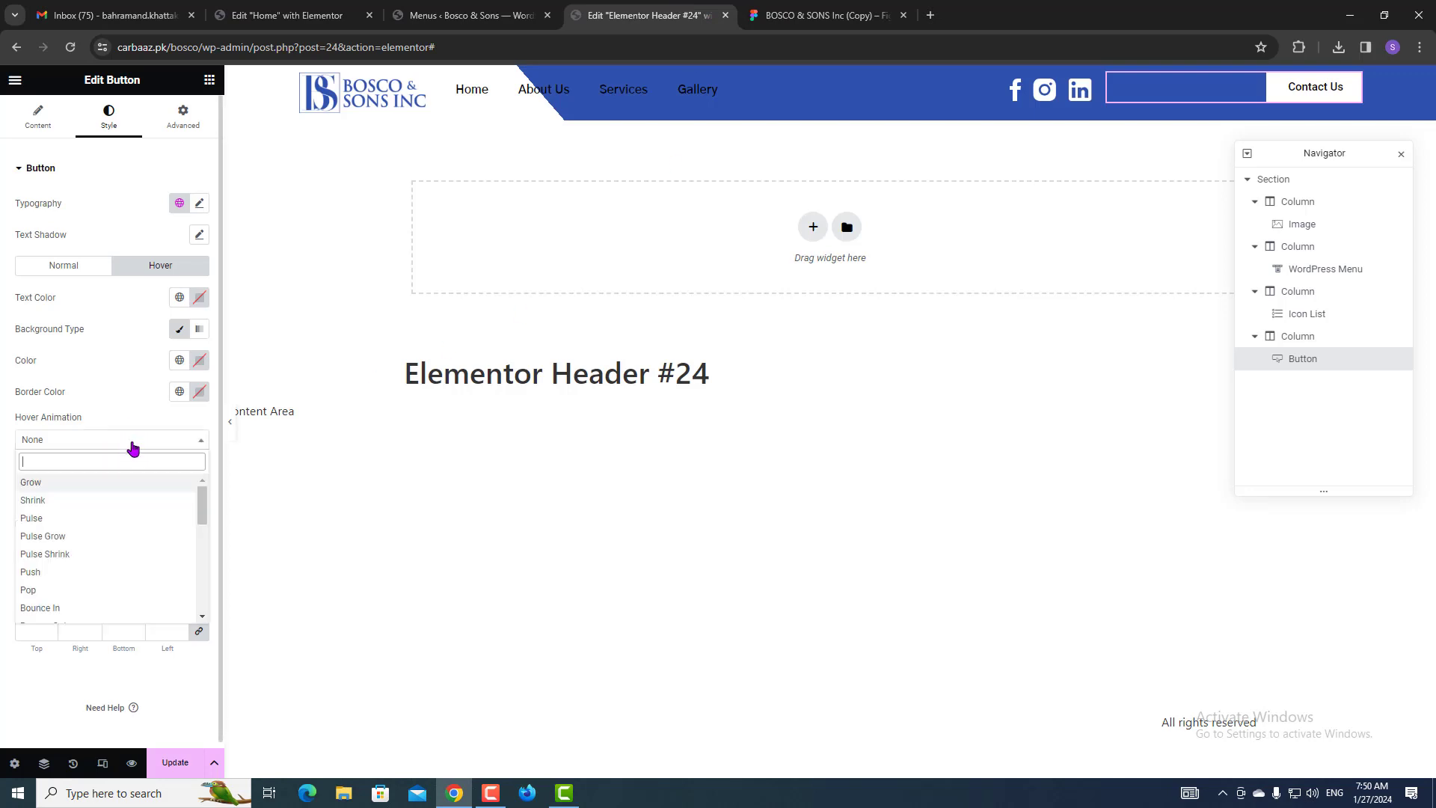
click(68, 501)
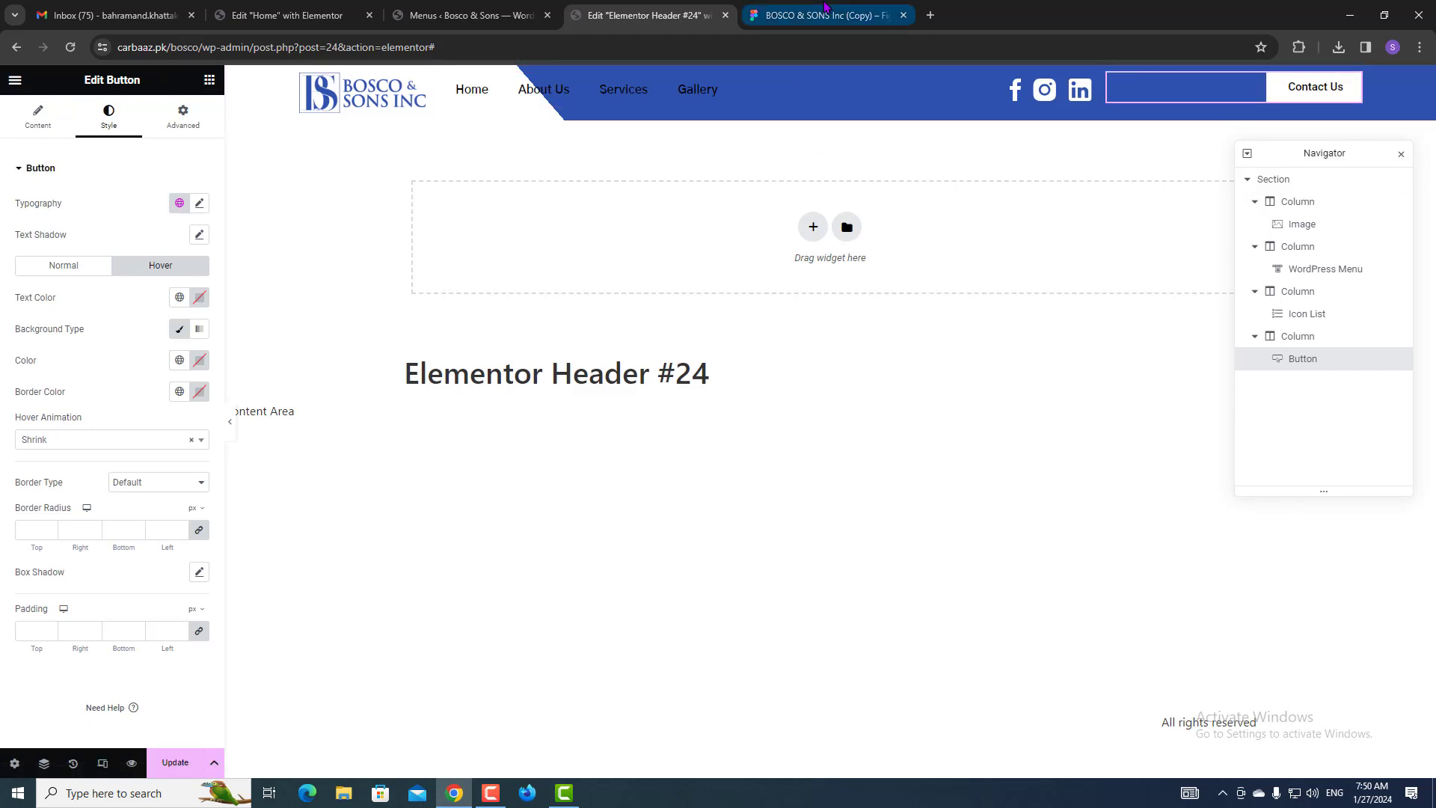
Check the Figma Contact Us text specs: 16px uppercase Gothic A1.
click(823, 15)
scroll(759, 133, up, 5)
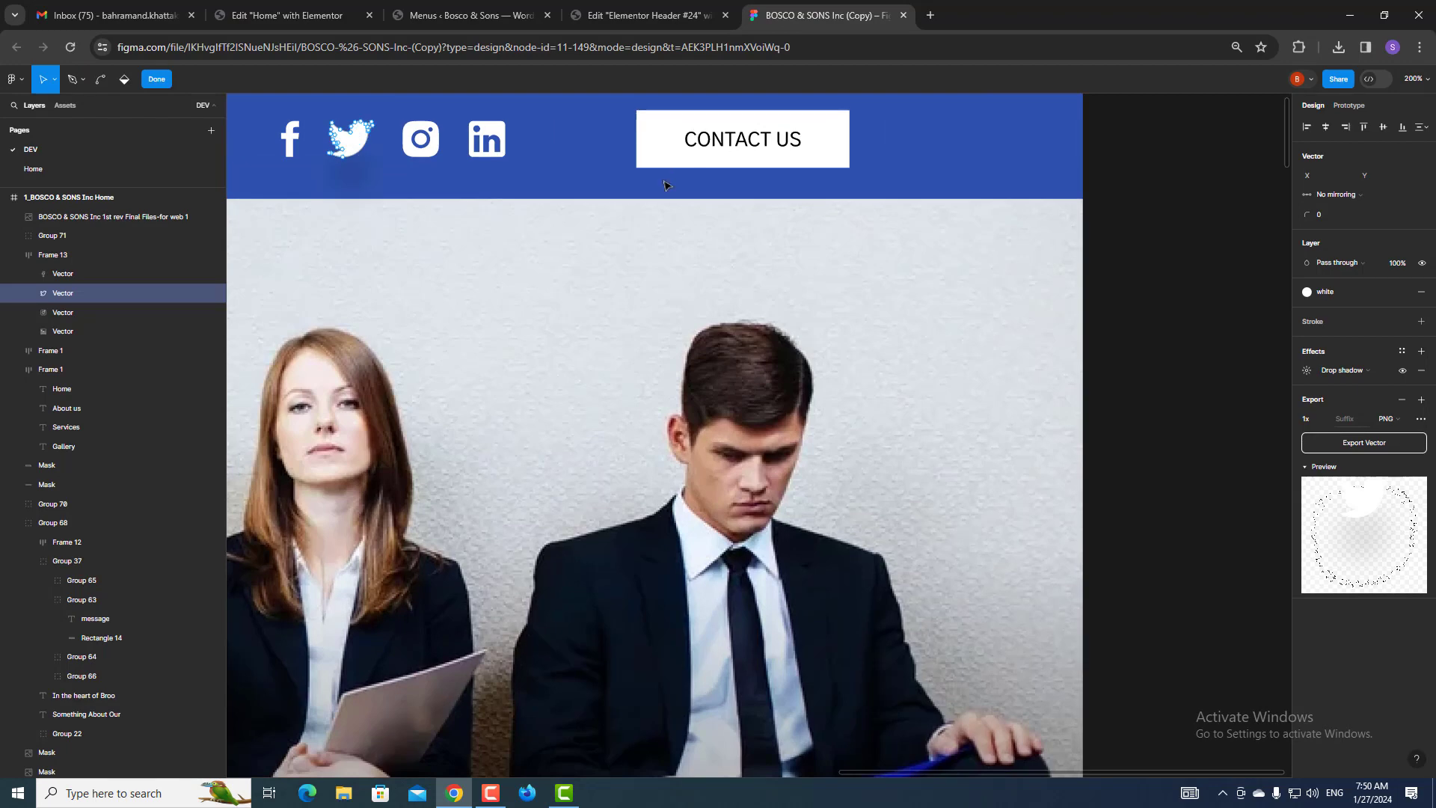
click(1371, 80)
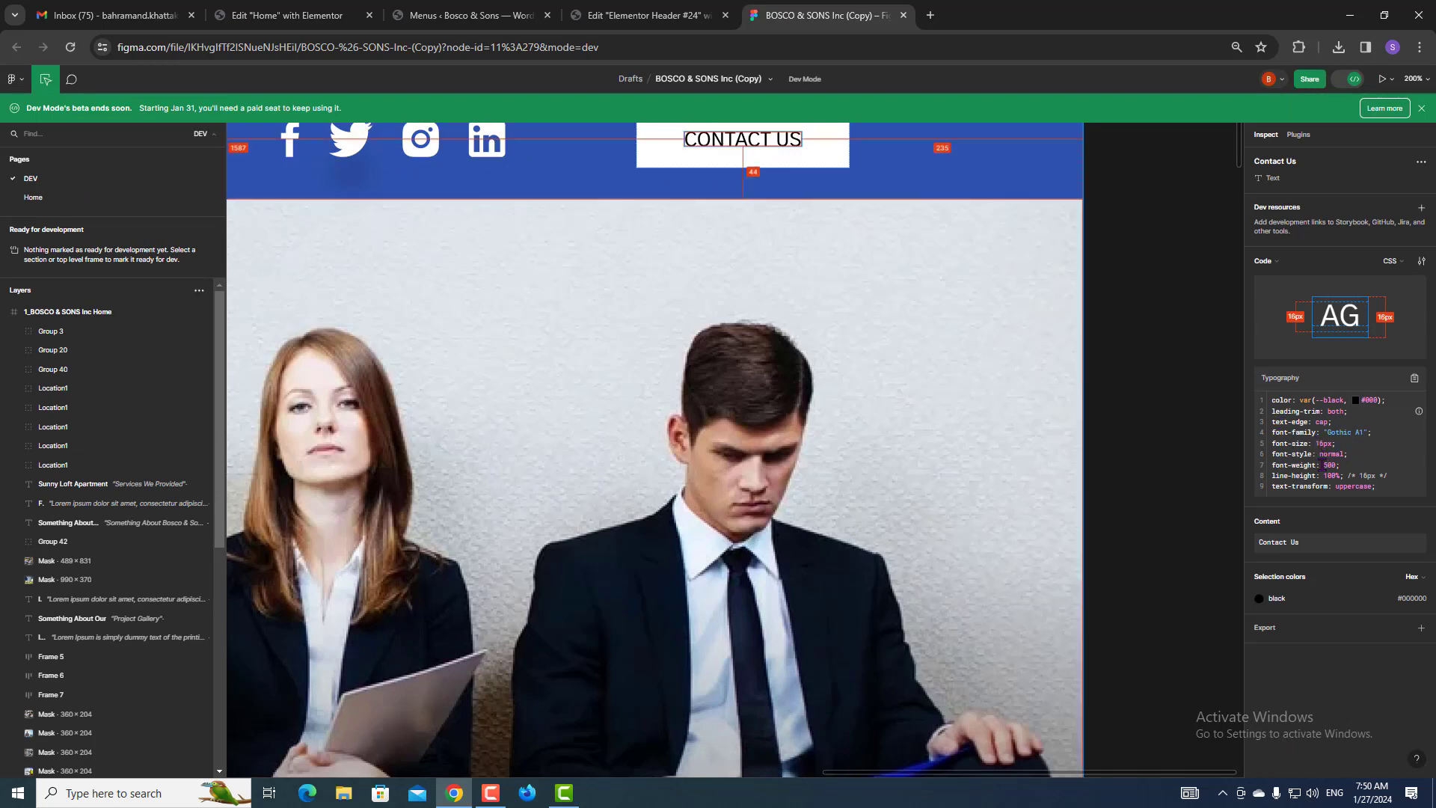
click(661, 7)
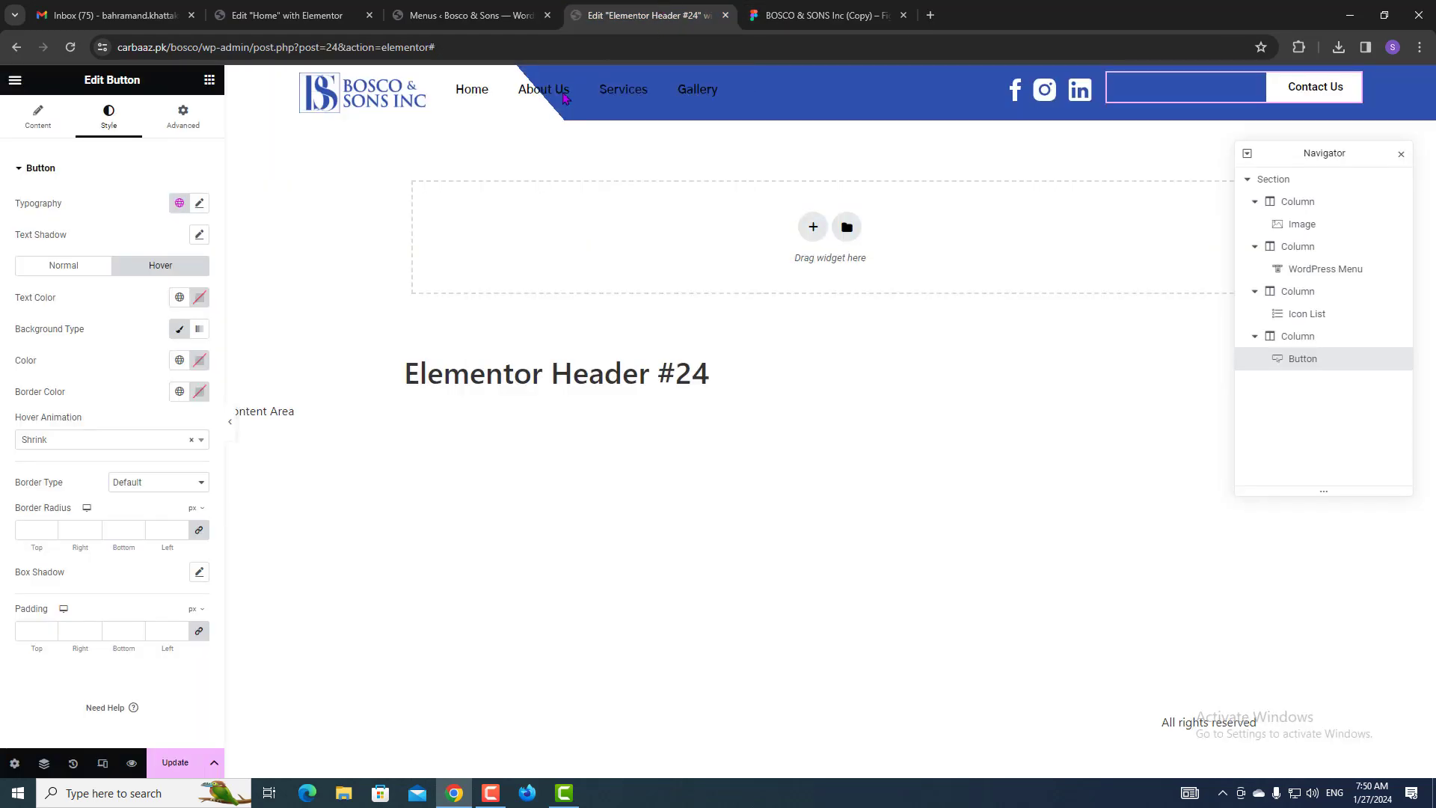
Set the button font size to 16 and apply the Primary global font.
click(199, 203)
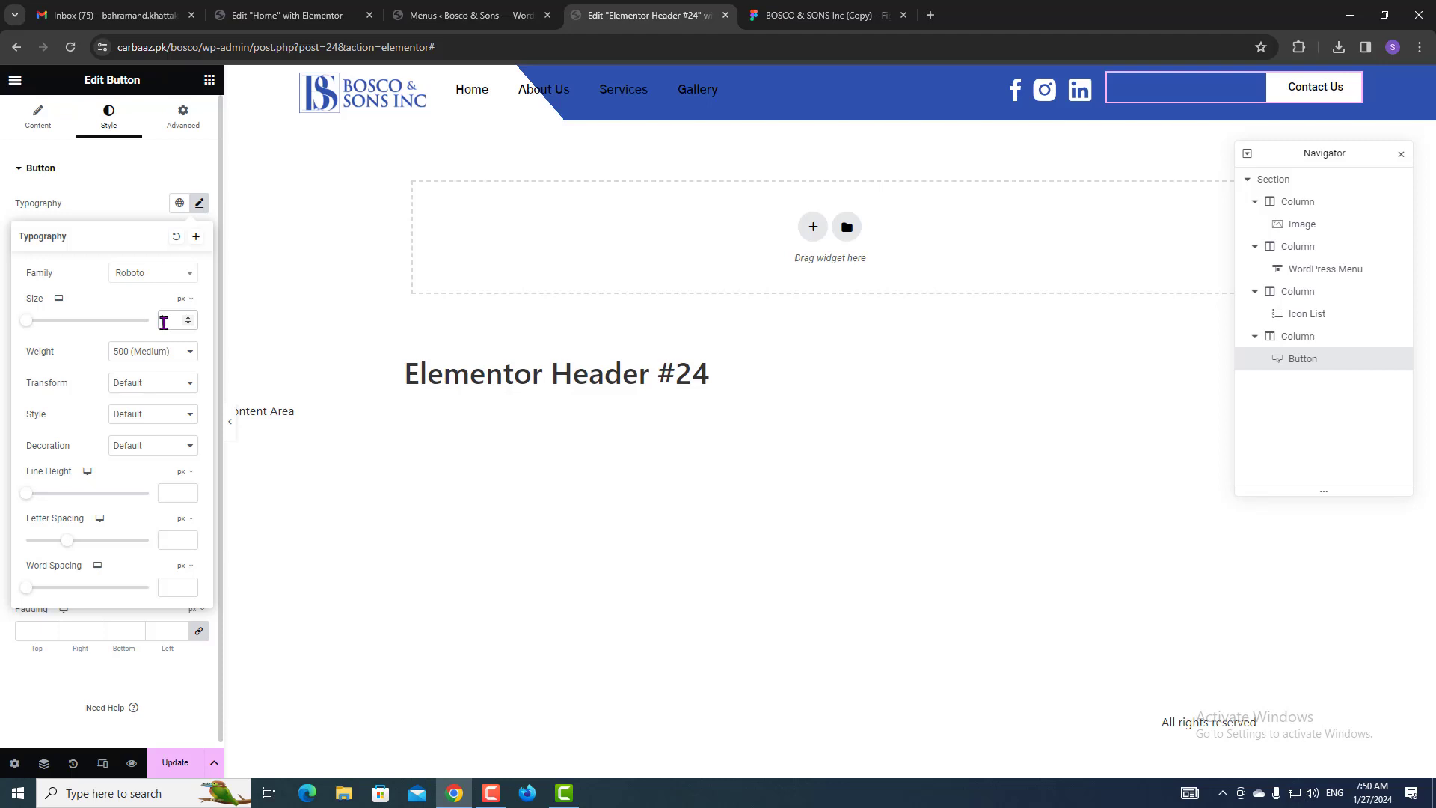
click(164, 322)
text(16)
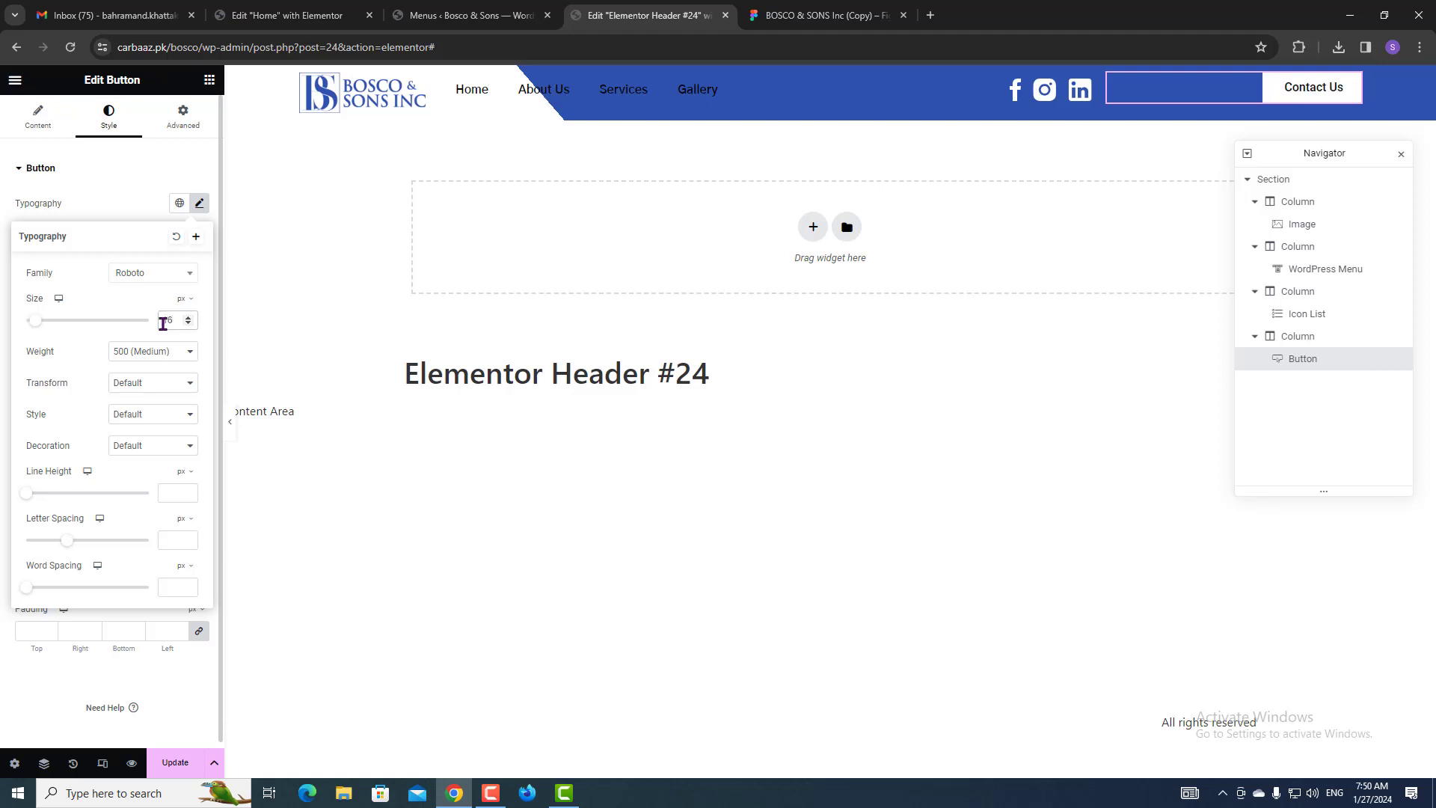
click(165, 201)
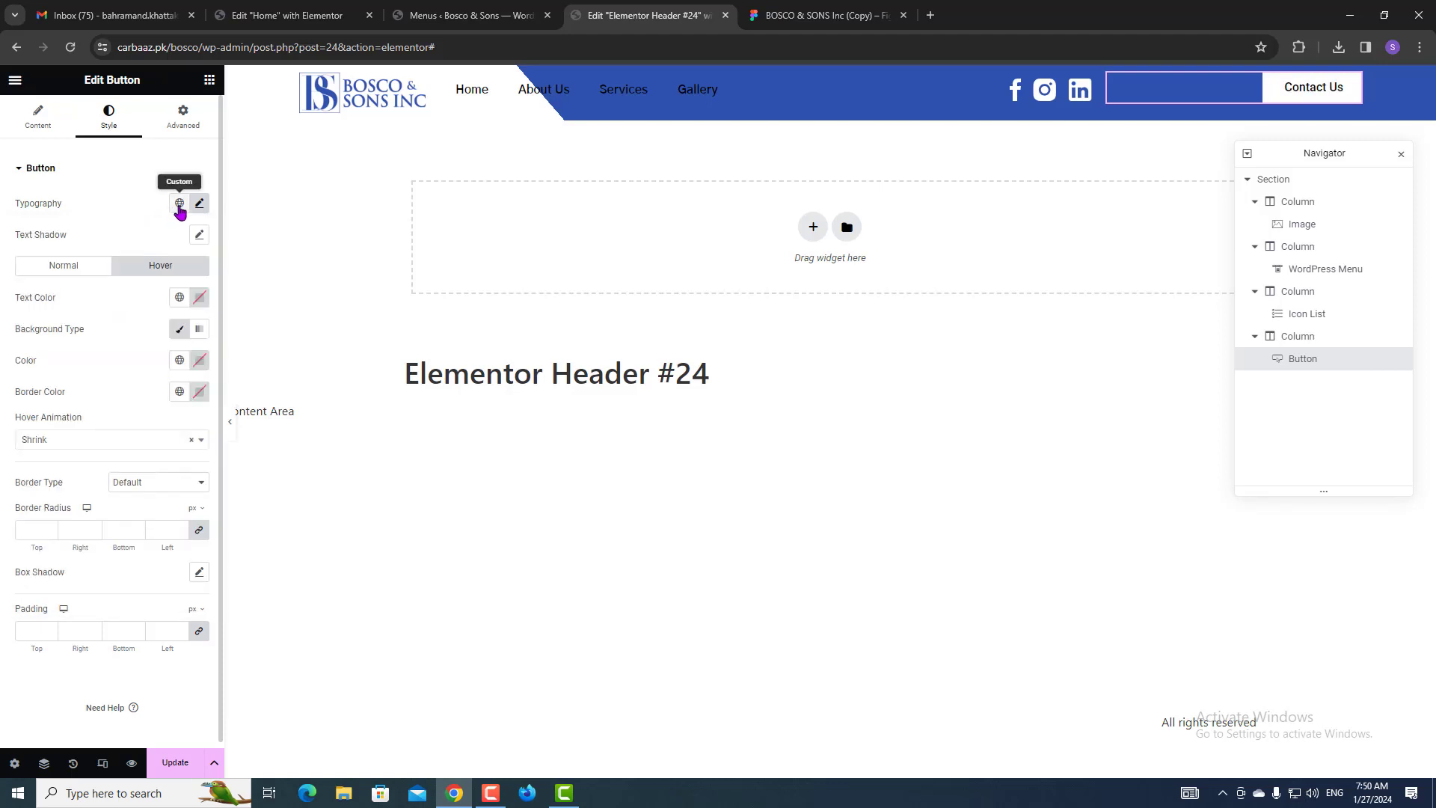
click(179, 203)
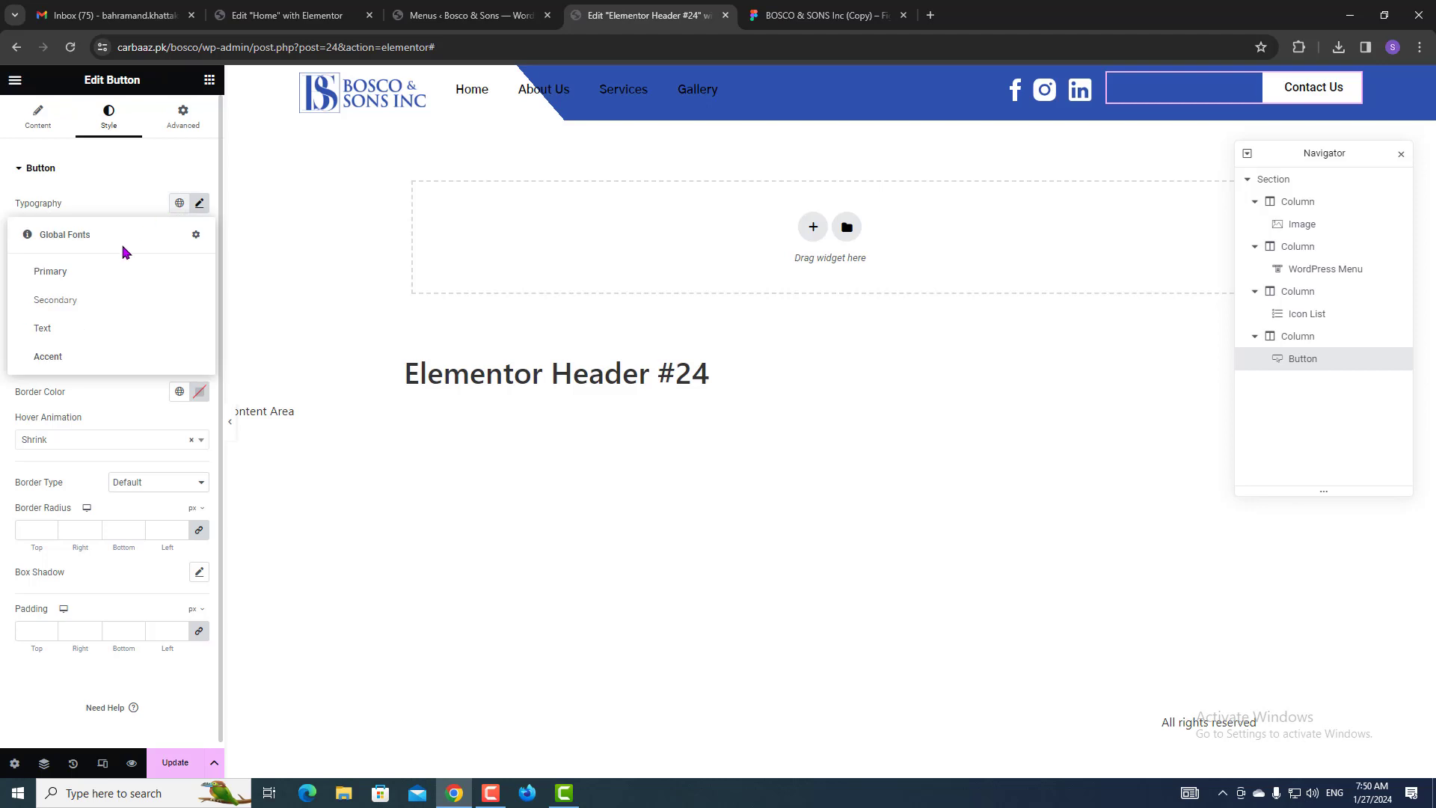
click(95, 279)
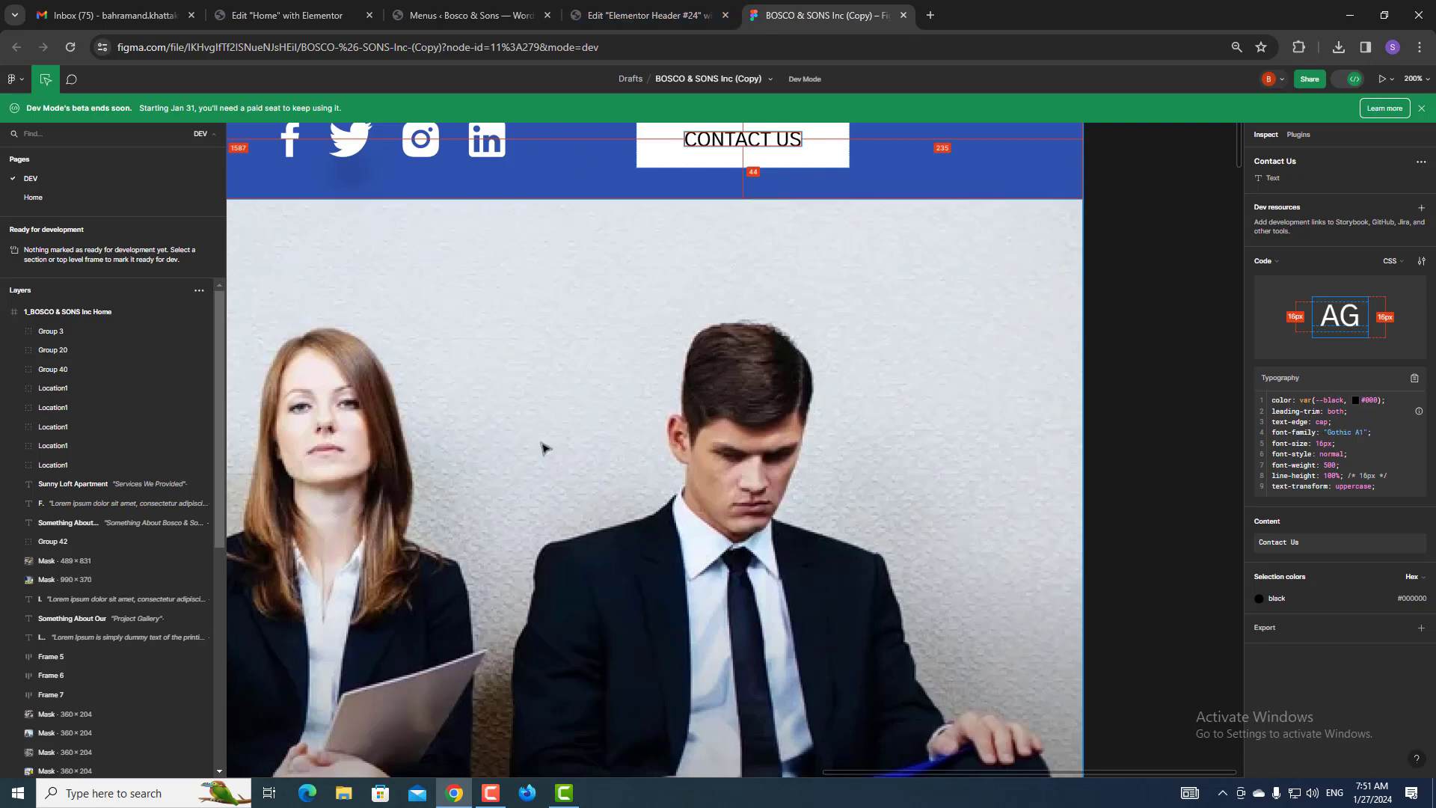
scroll(545, 448, down, 5)
scroll(538, 451, up, 4)
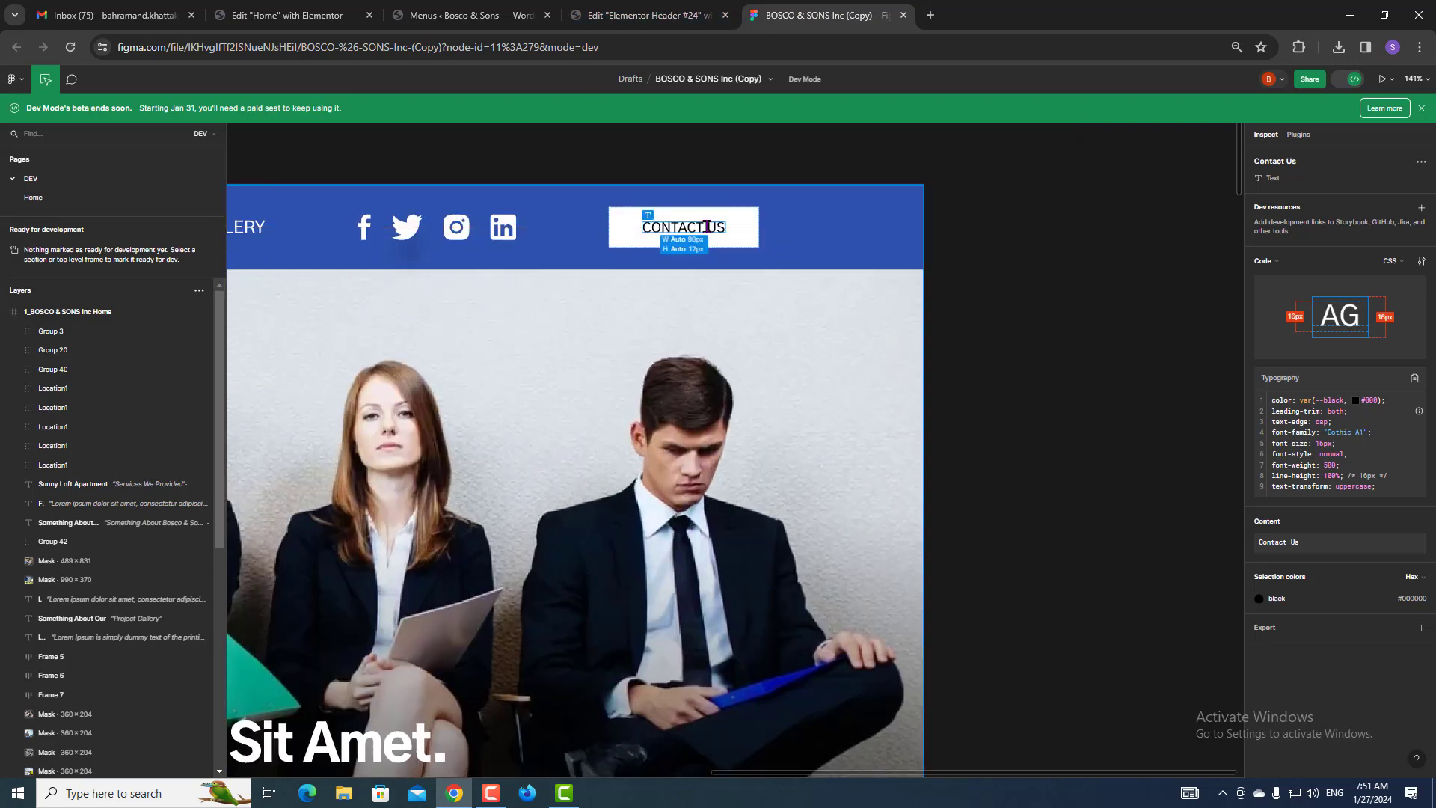
Set the button text transform to Uppercase.
click(709, 13)
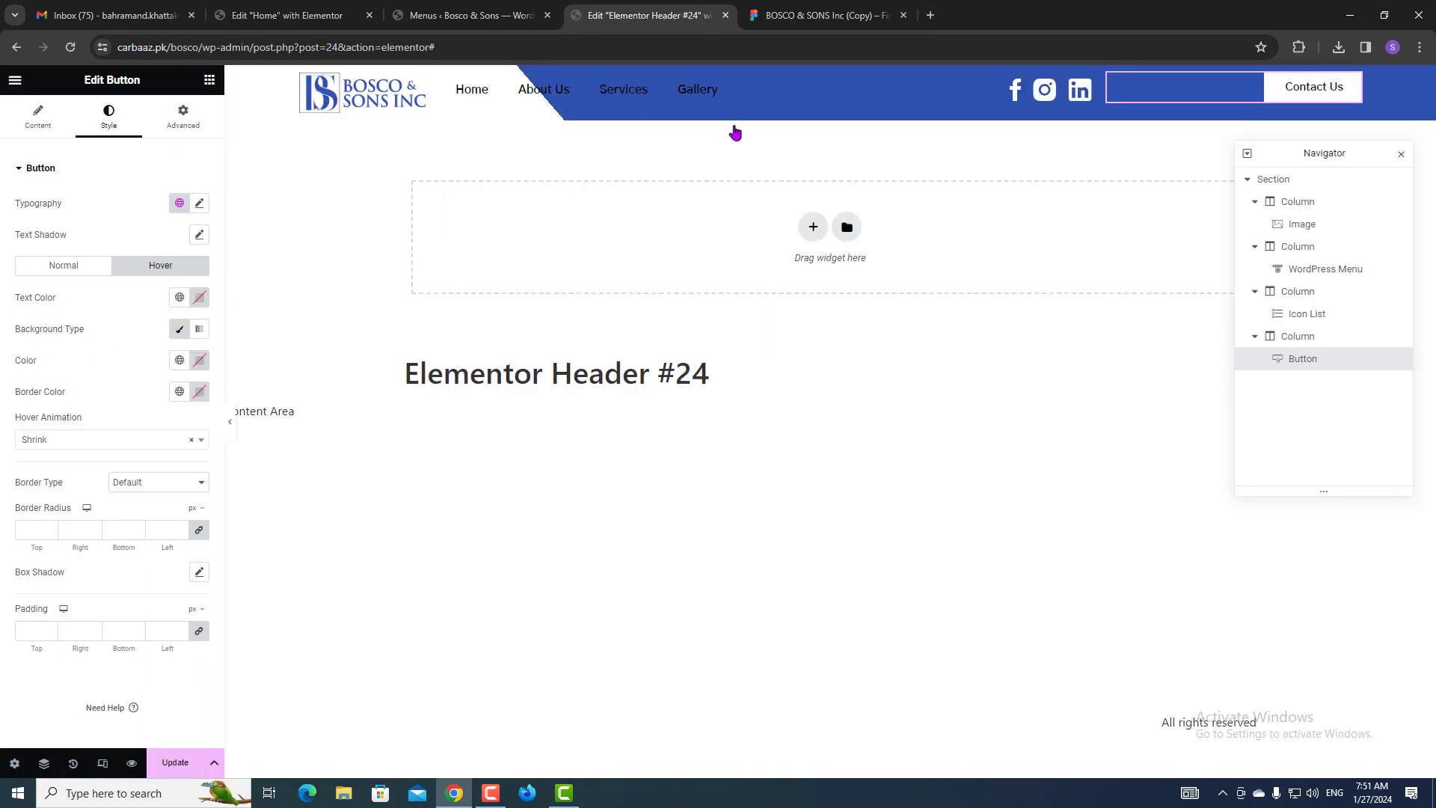
click(194, 203)
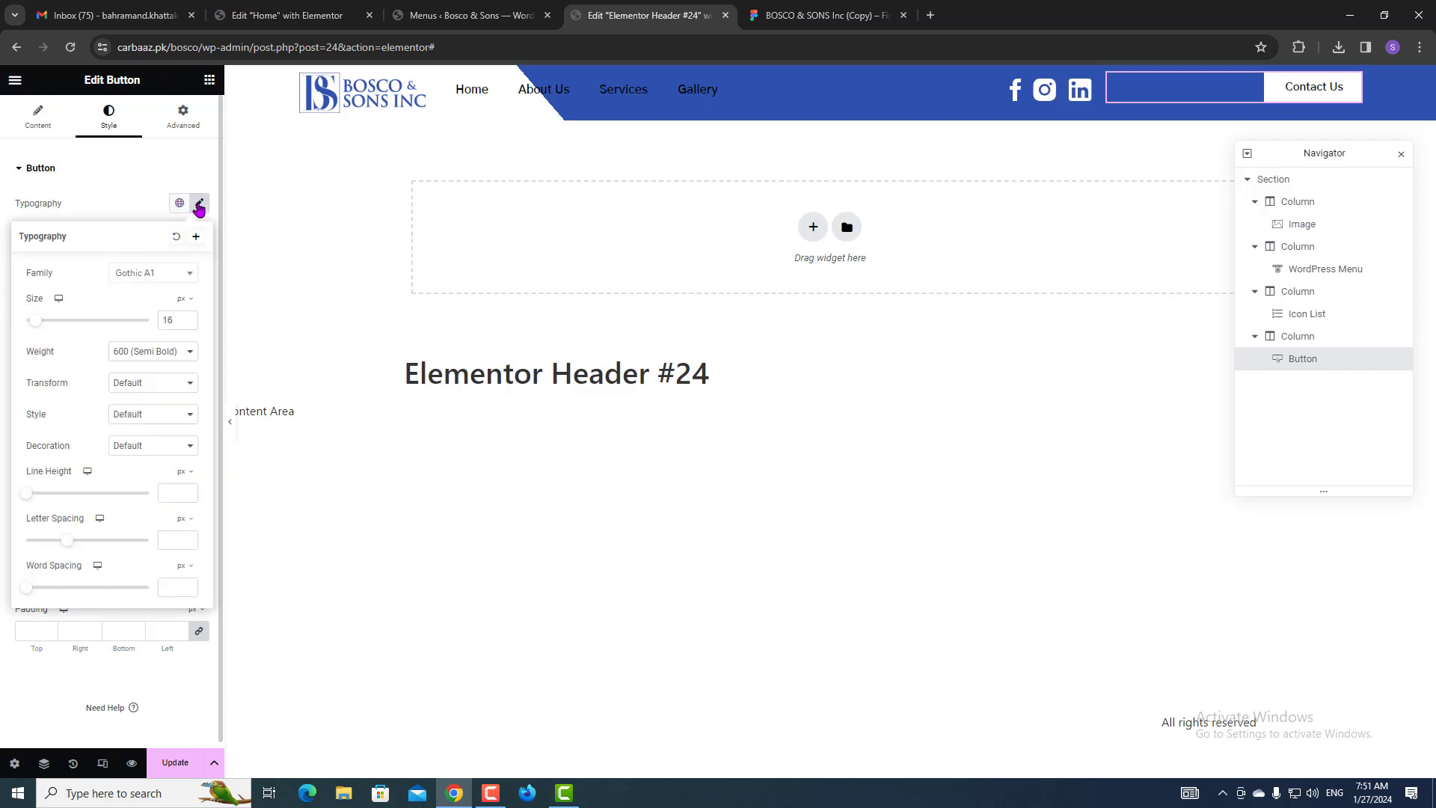
click(138, 383)
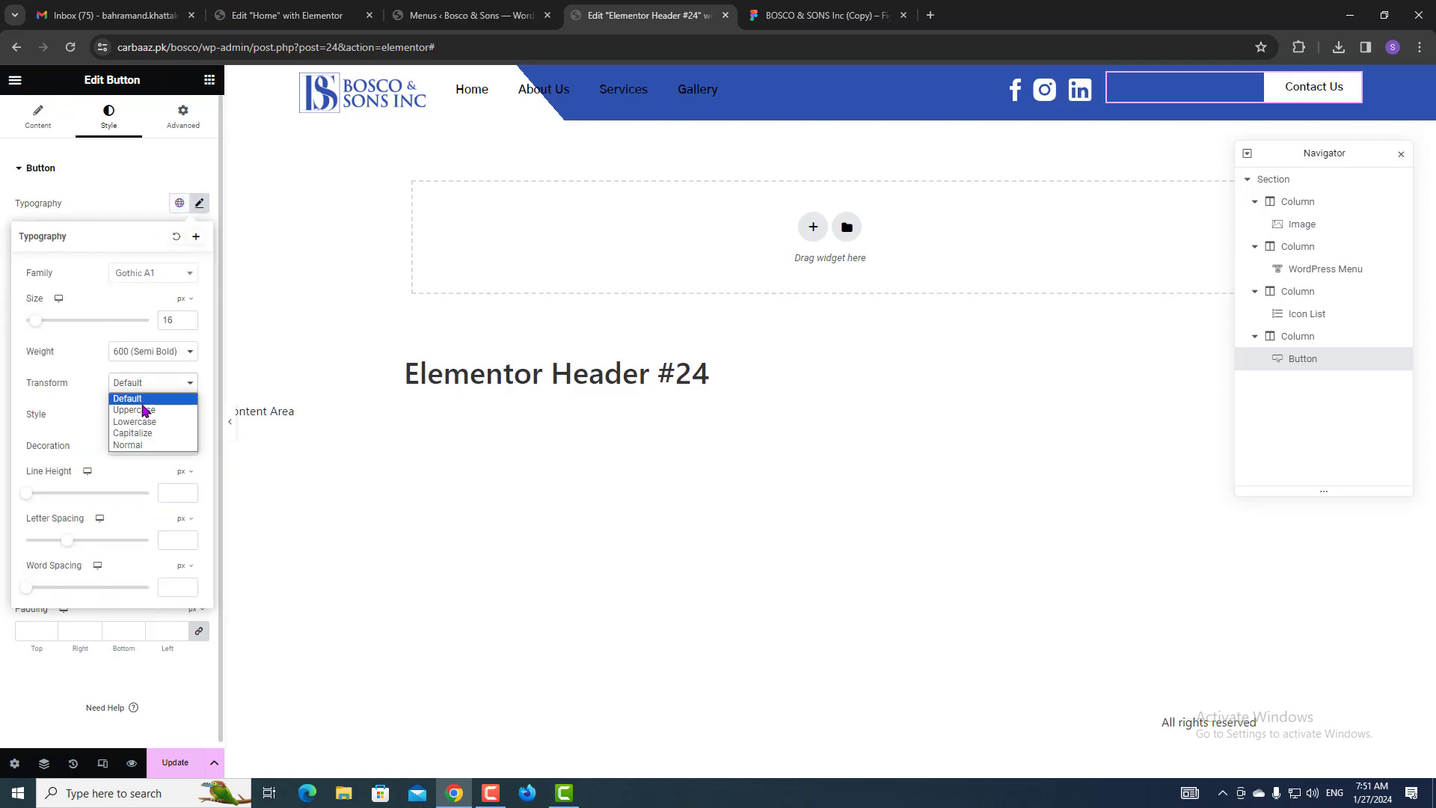
click(144, 410)
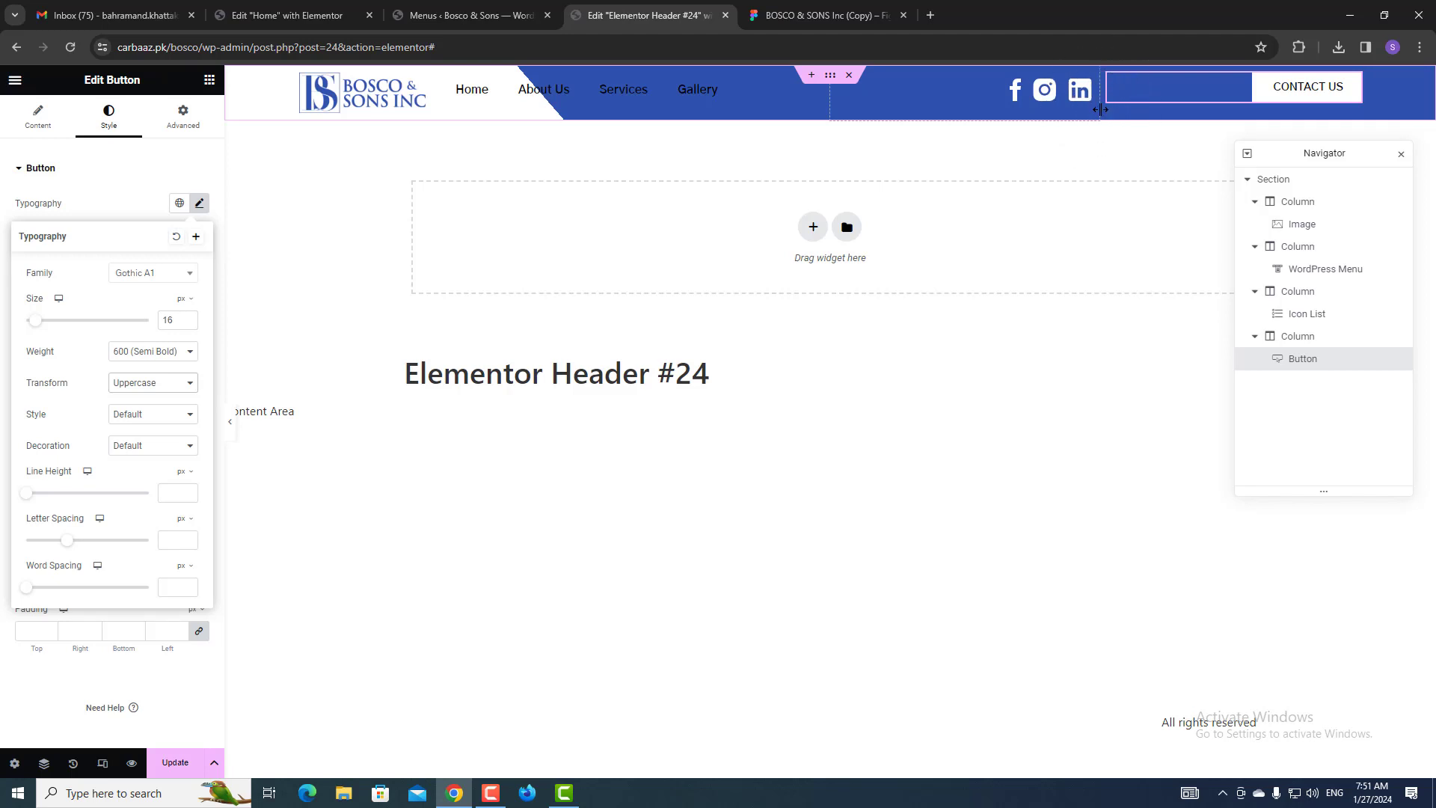
Resize the social icons and menu columns, checking icon spacing against Figma.
drag(1100, 109, 1236, 106)
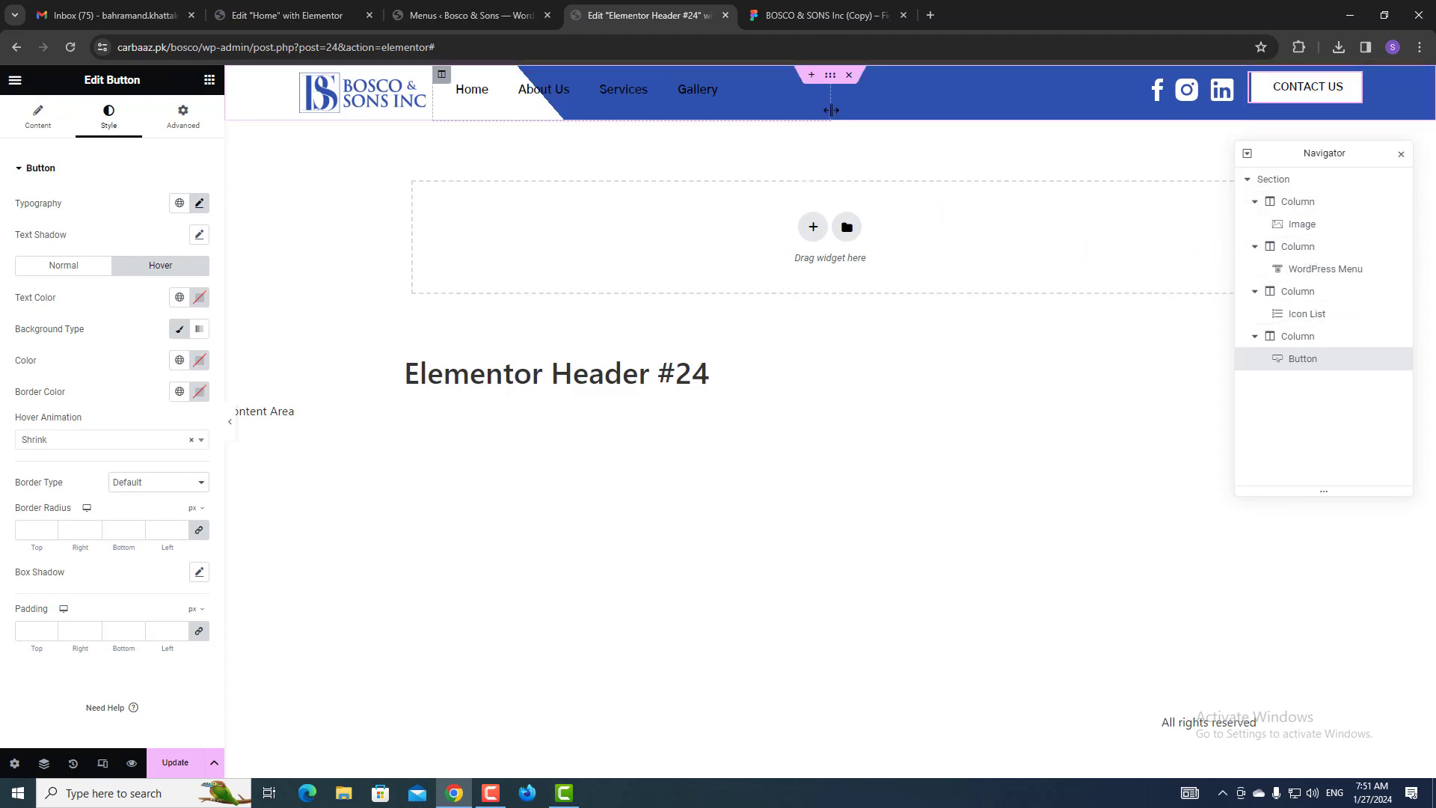
drag(831, 110, 1138, 106)
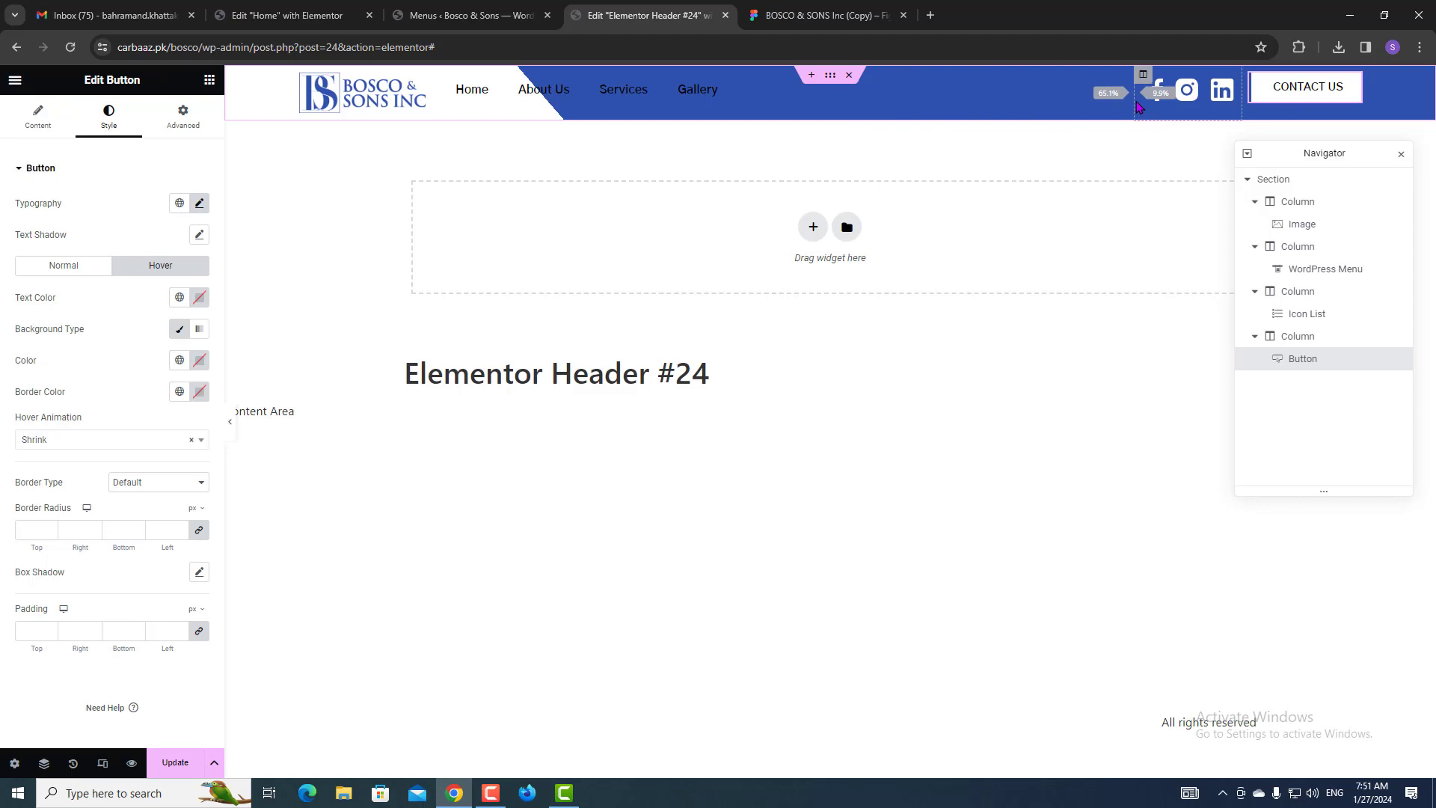
click(863, 5)
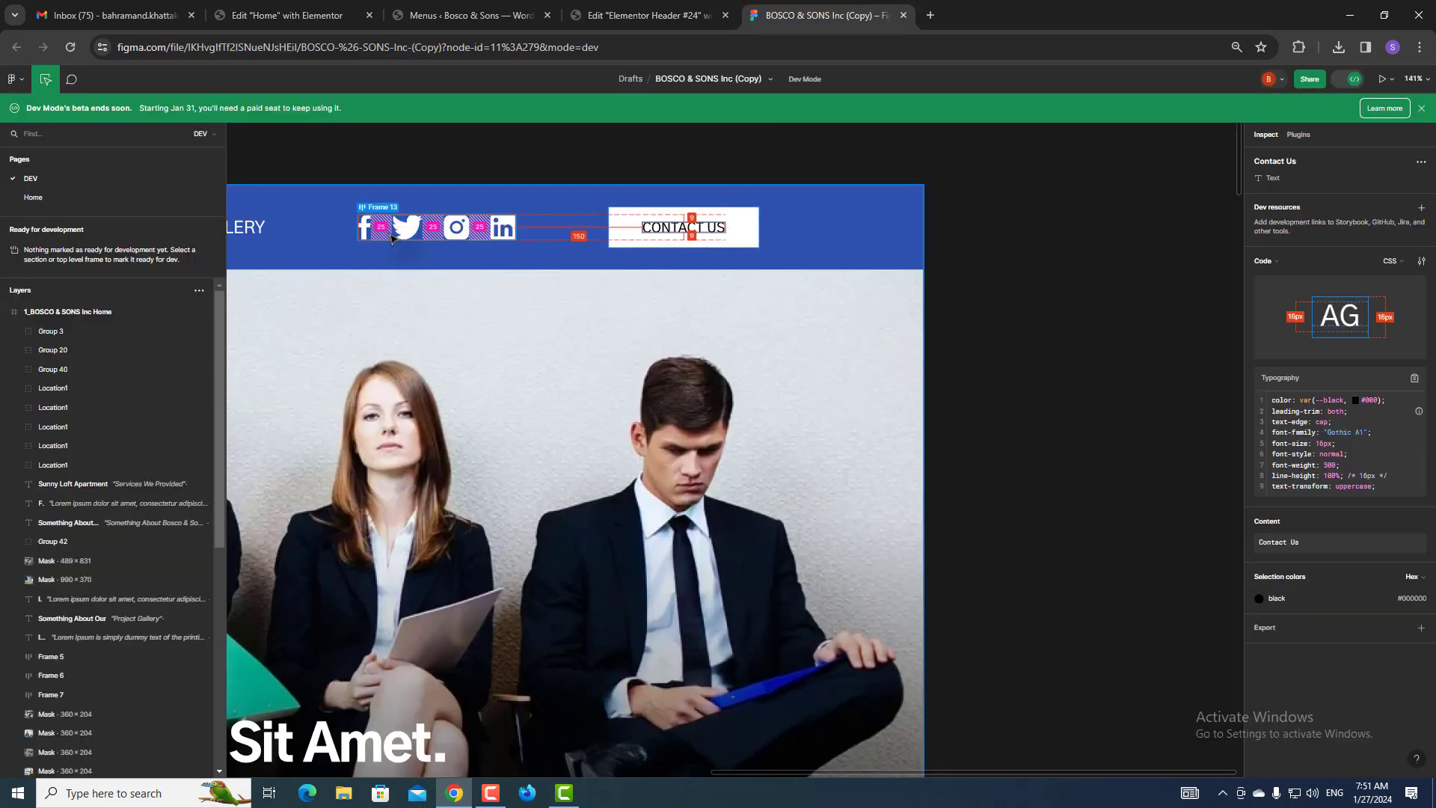
click(649, 15)
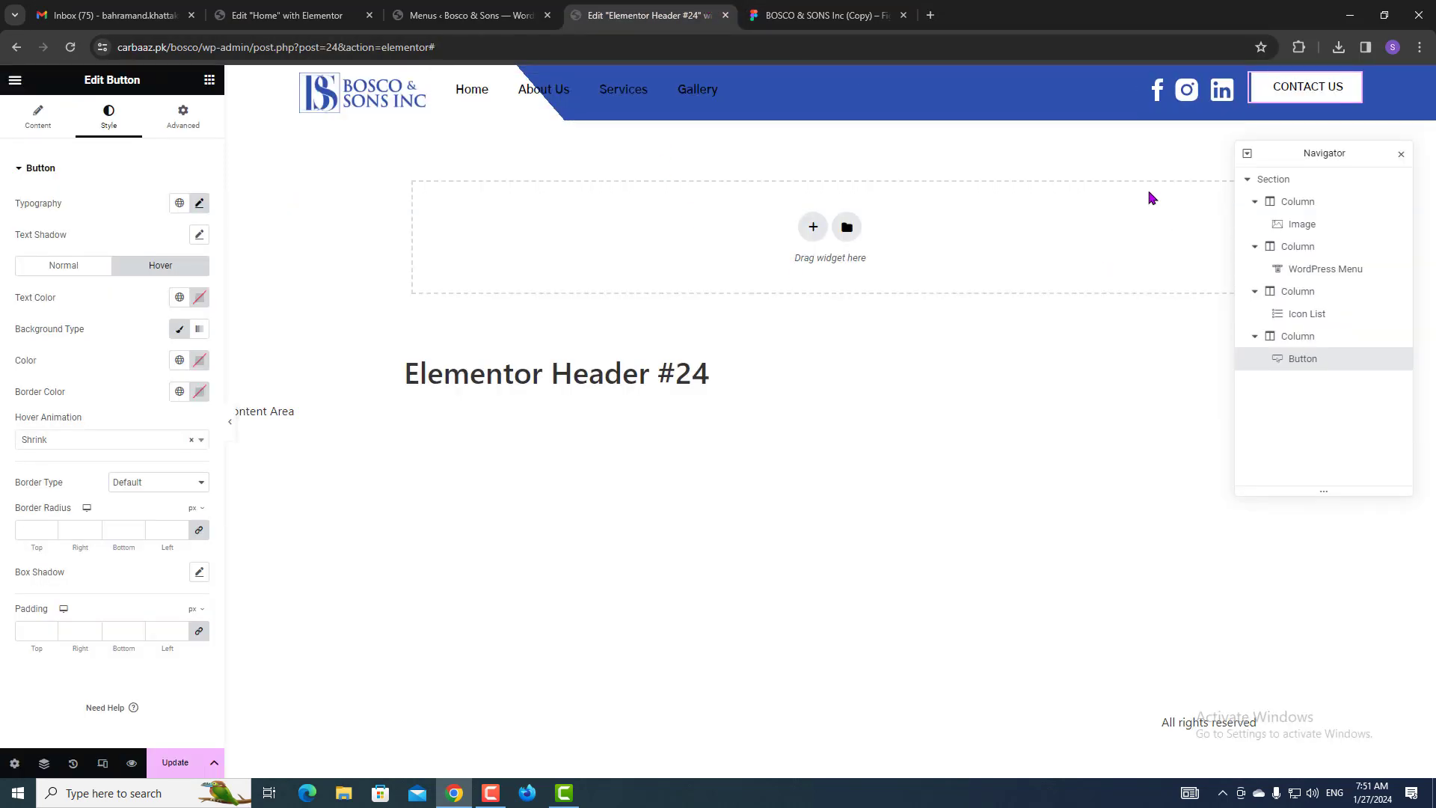
Space the social icons 29 apart and widen their column so they fit one row.
click(1224, 90)
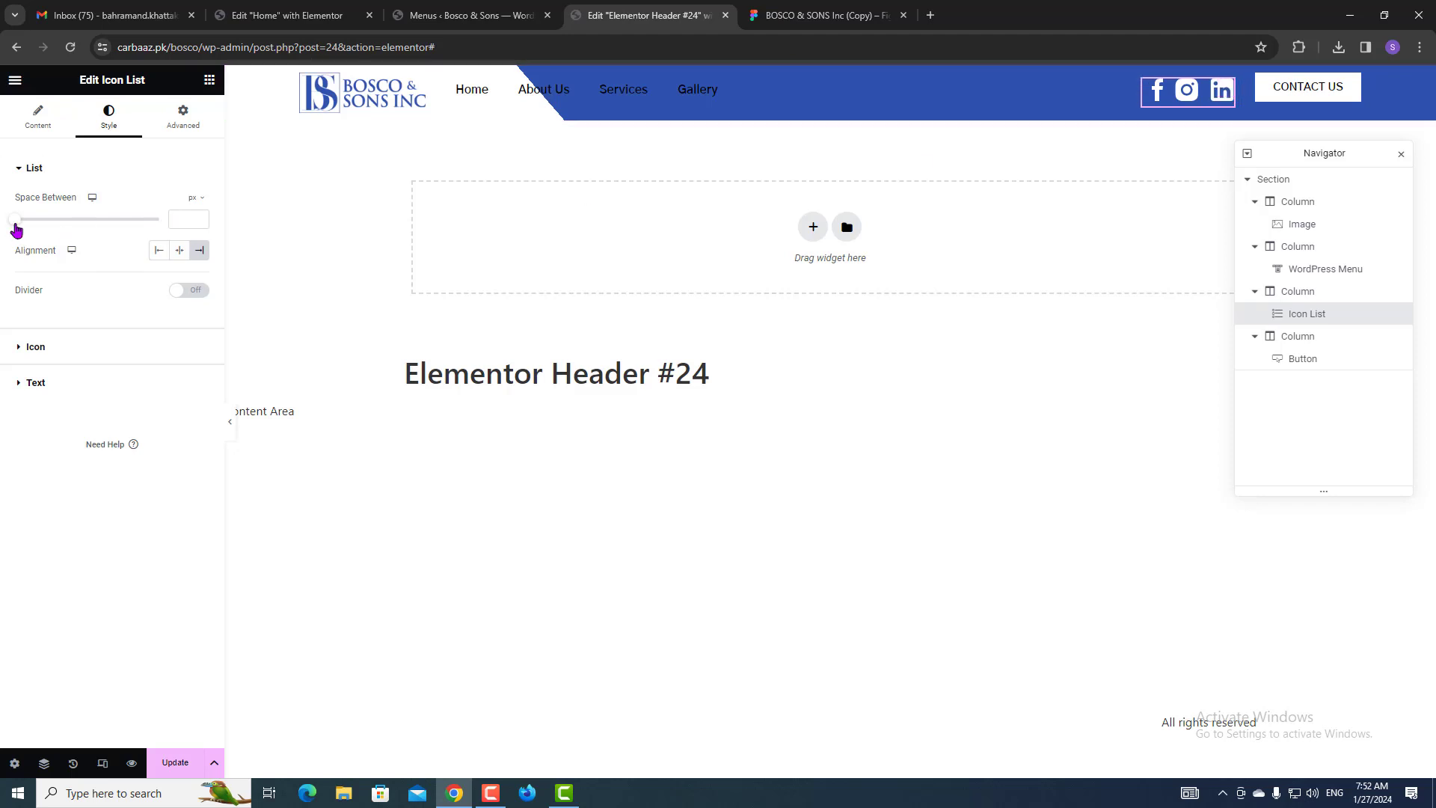
drag(18, 228, 100, 228)
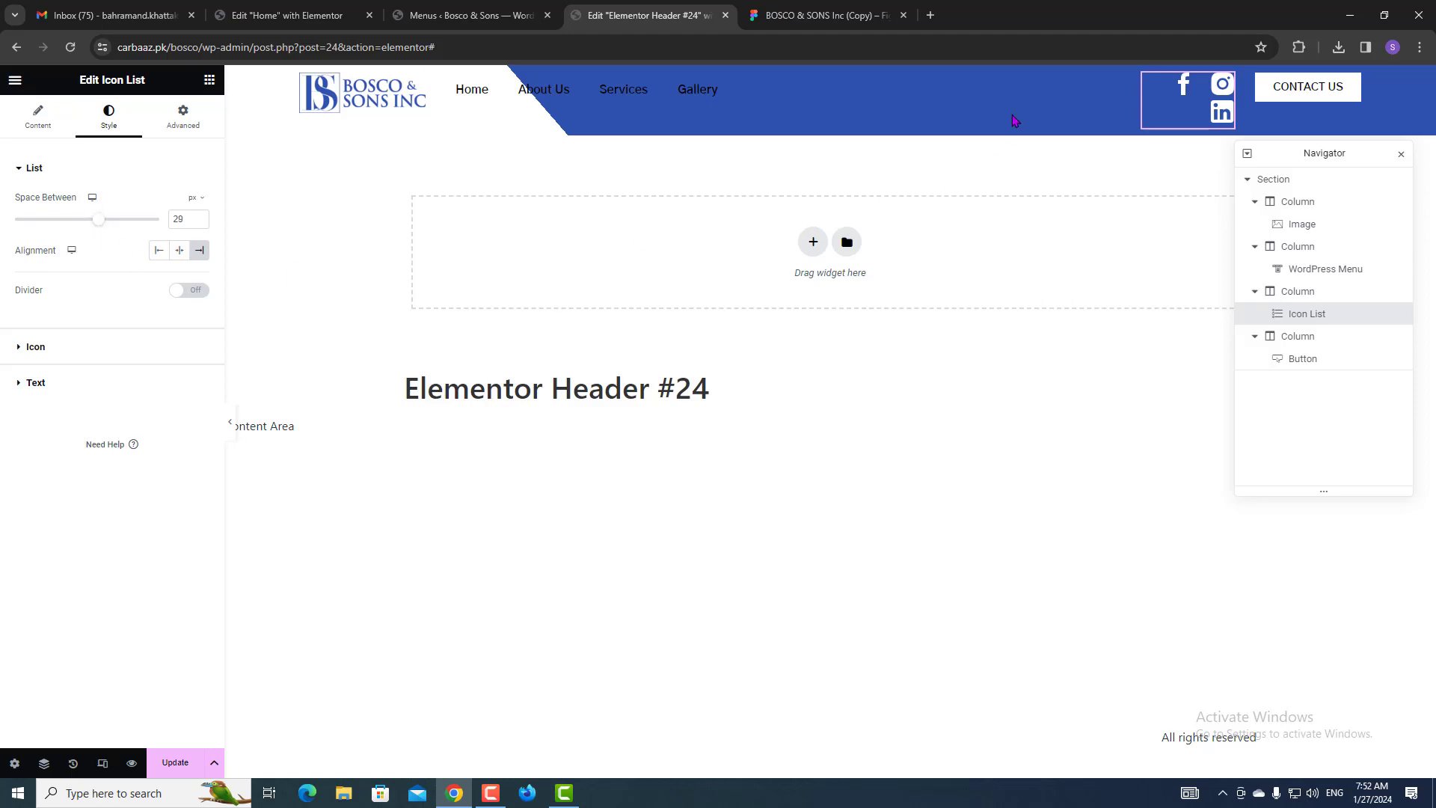
drag(1129, 131, 1118, 130)
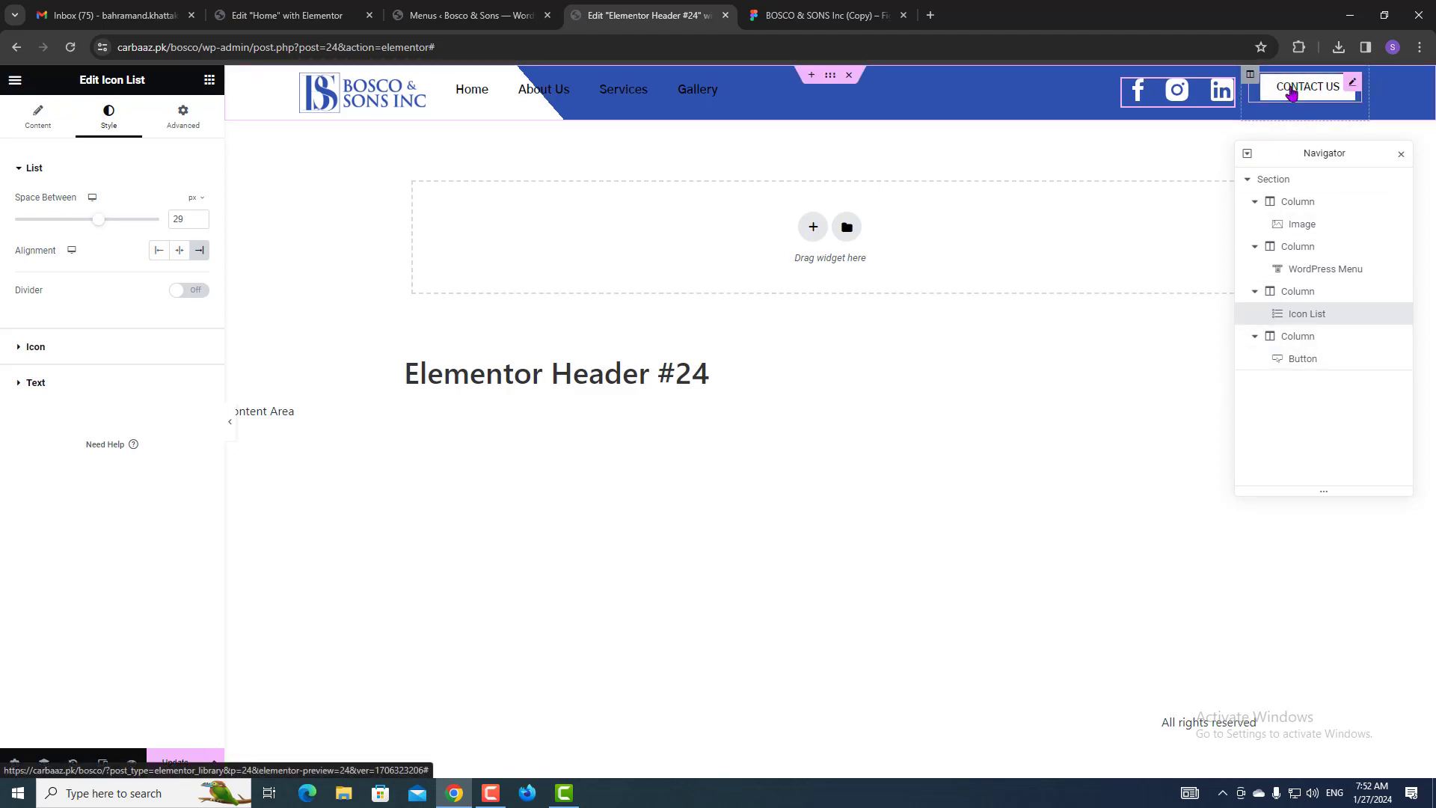
Set the Contact Us column's vertical alignment to Middle.
click(1289, 346)
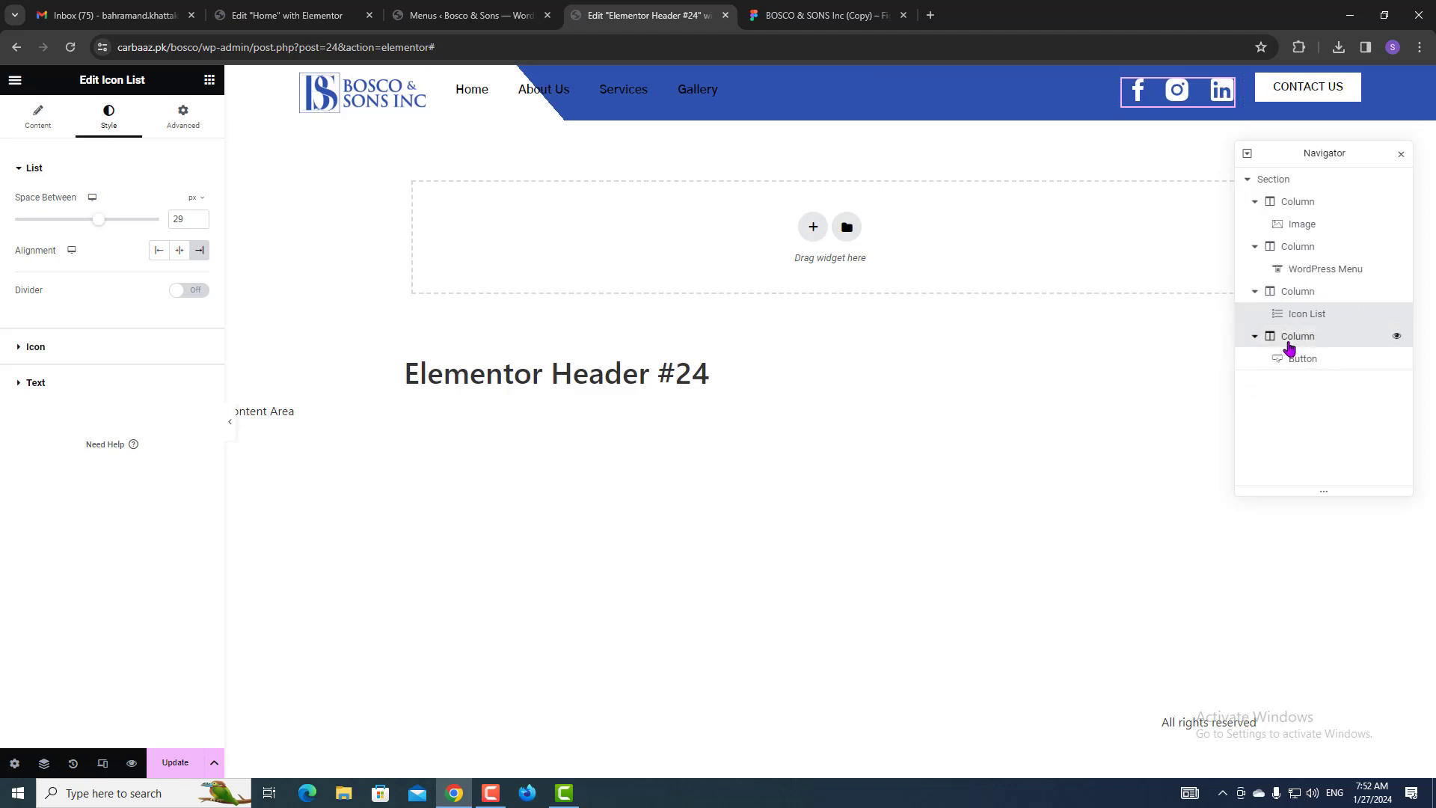
click(1248, 77)
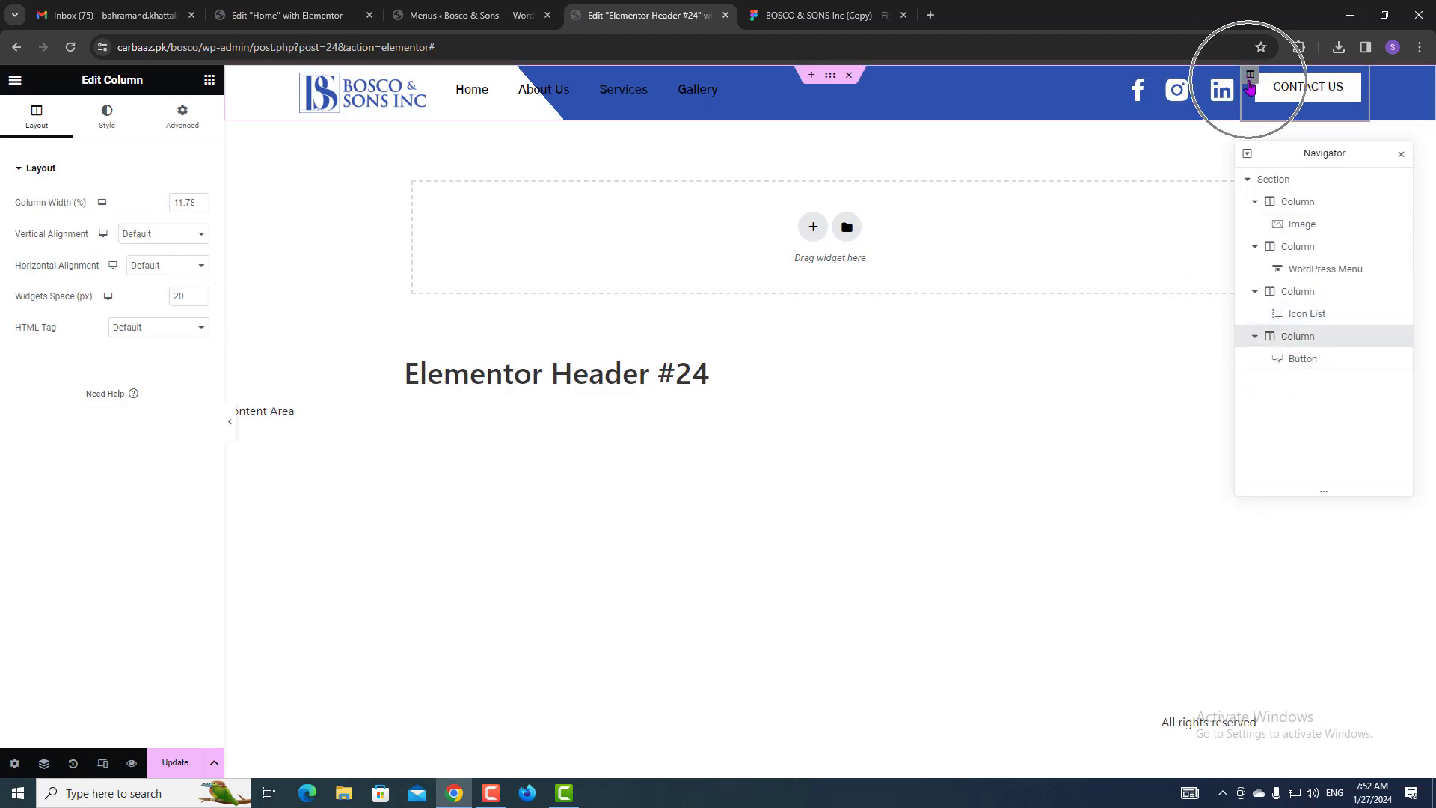
click(136, 238)
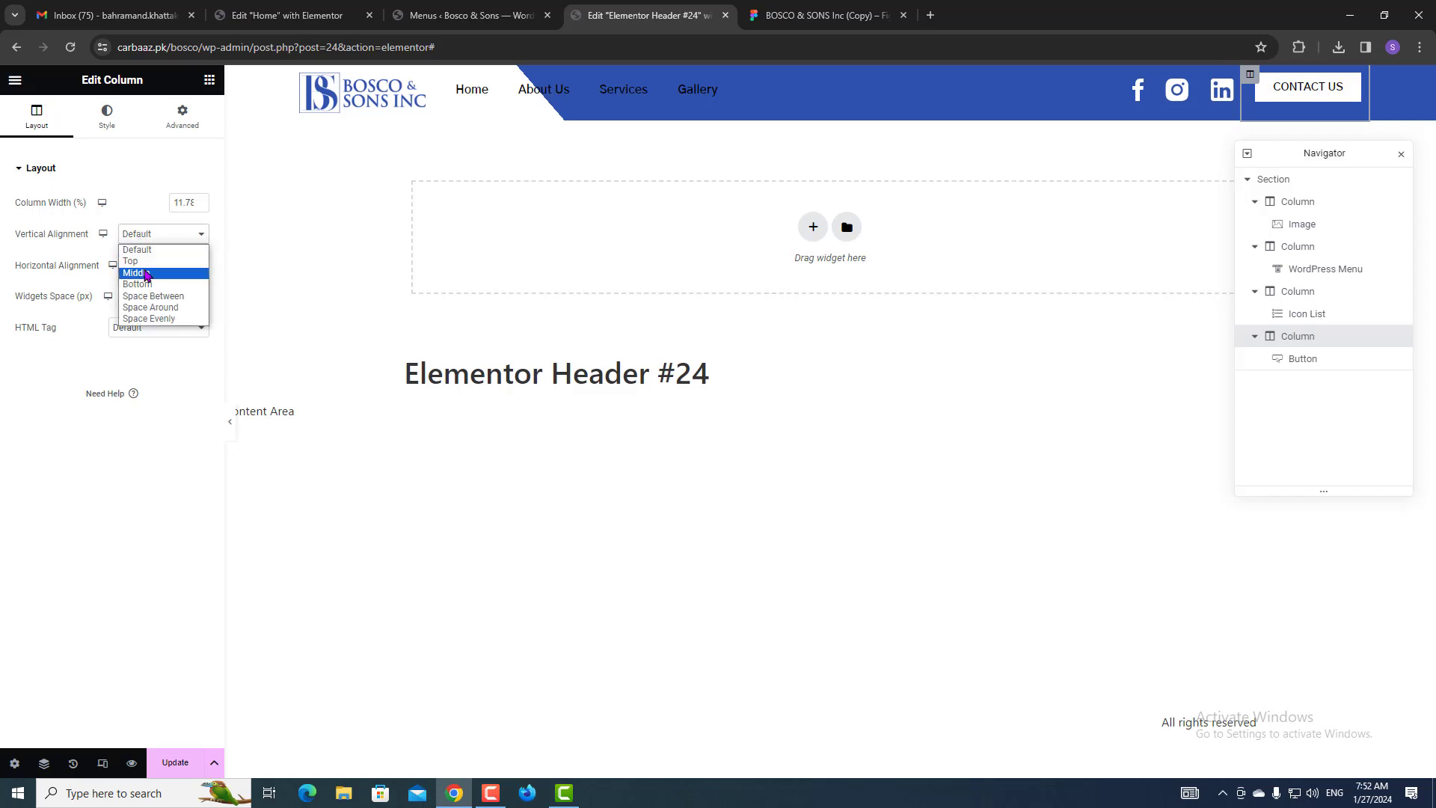
click(144, 273)
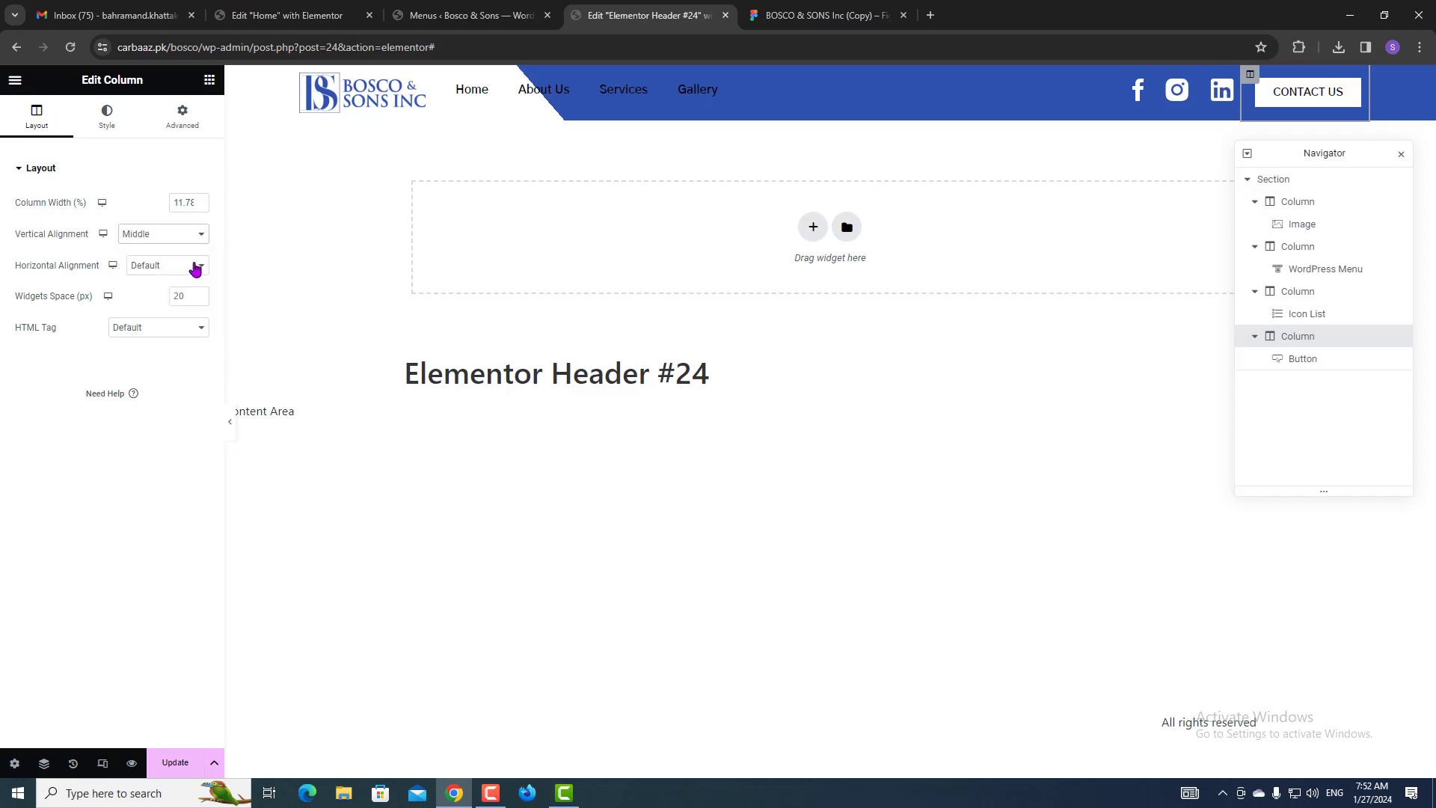
Widen the Contact Us column to about 16.44% after comparing with Figma.
click(819, 15)
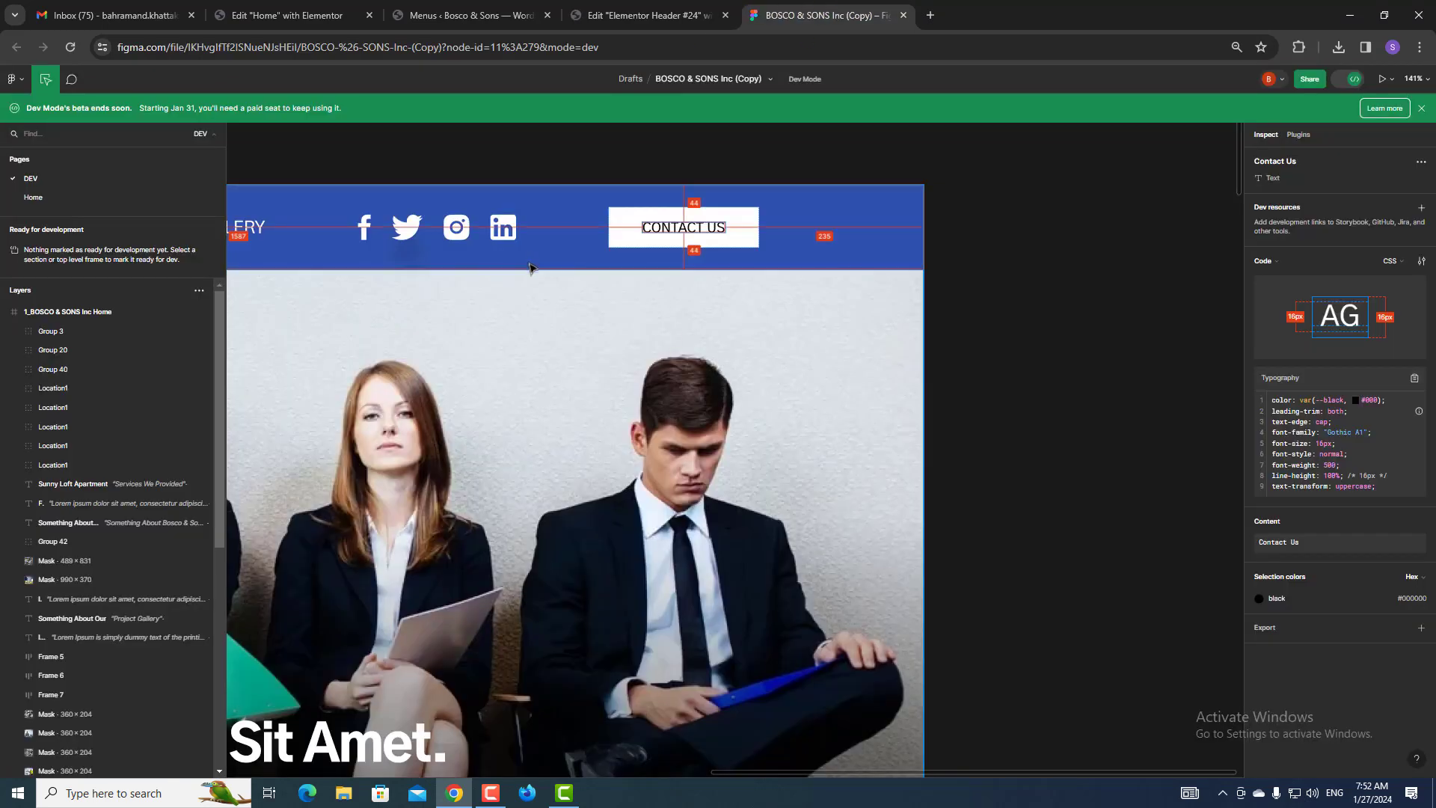
scroll(533, 271, down, 3)
scroll(538, 282, up, 2)
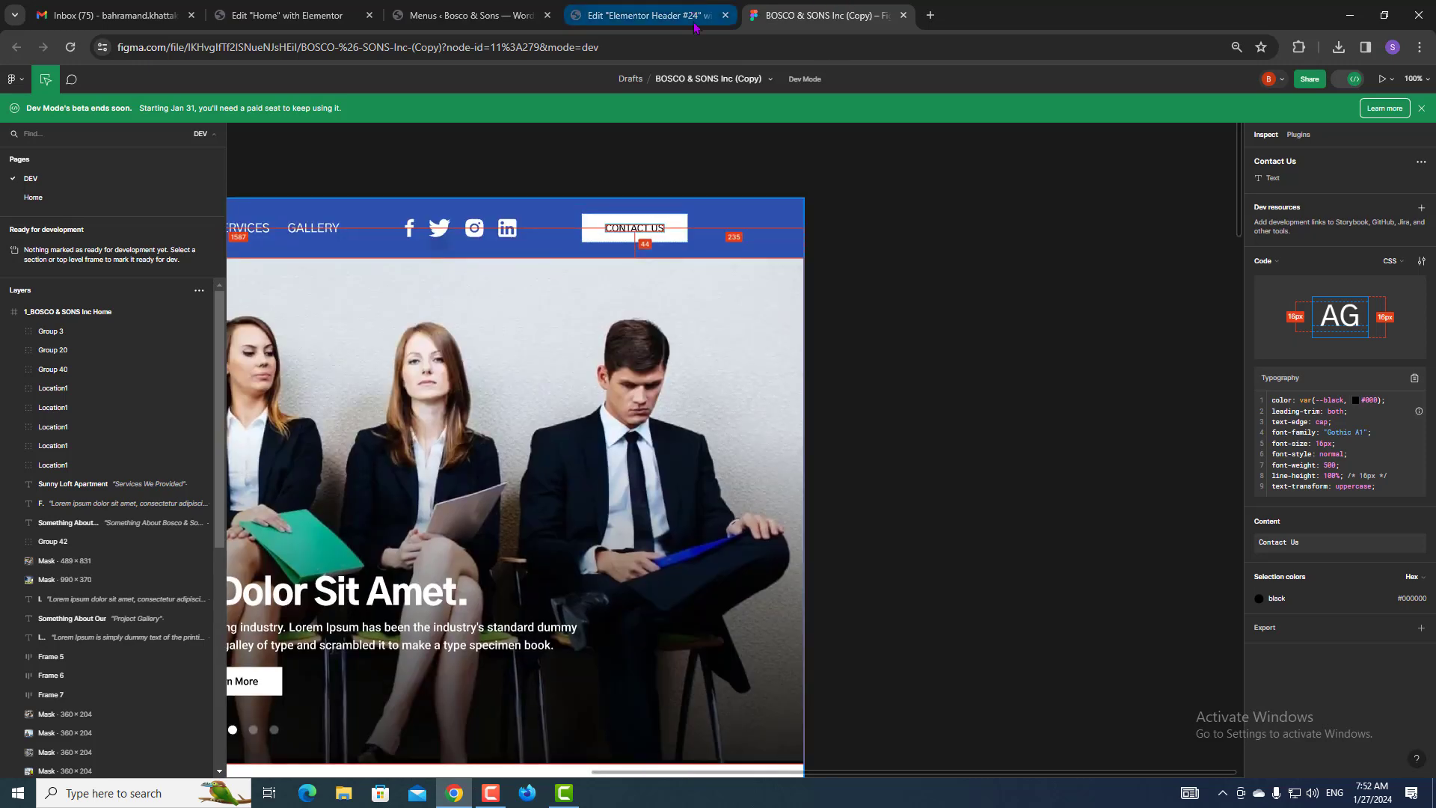
click(647, 15)
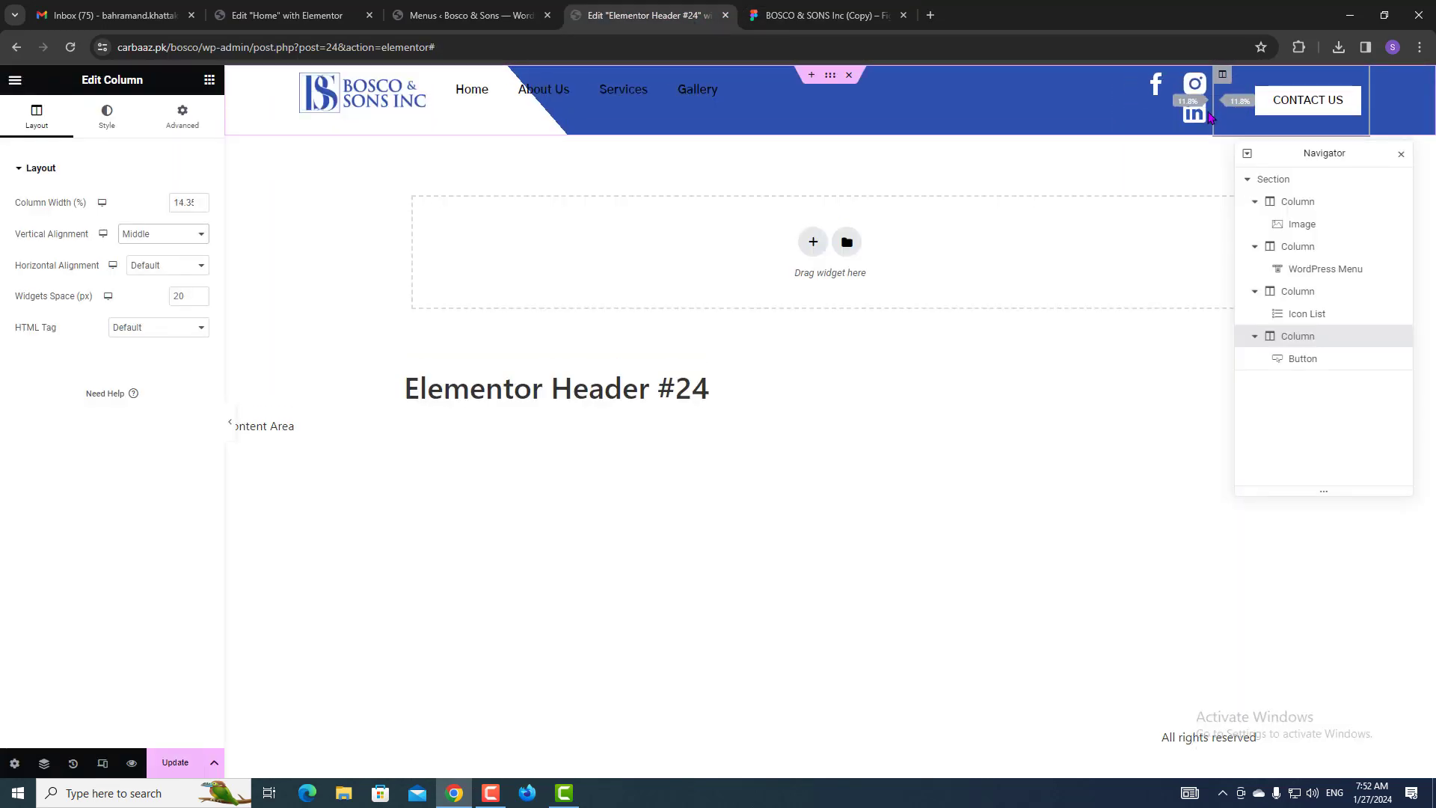
drag(1209, 116, 1048, 123)
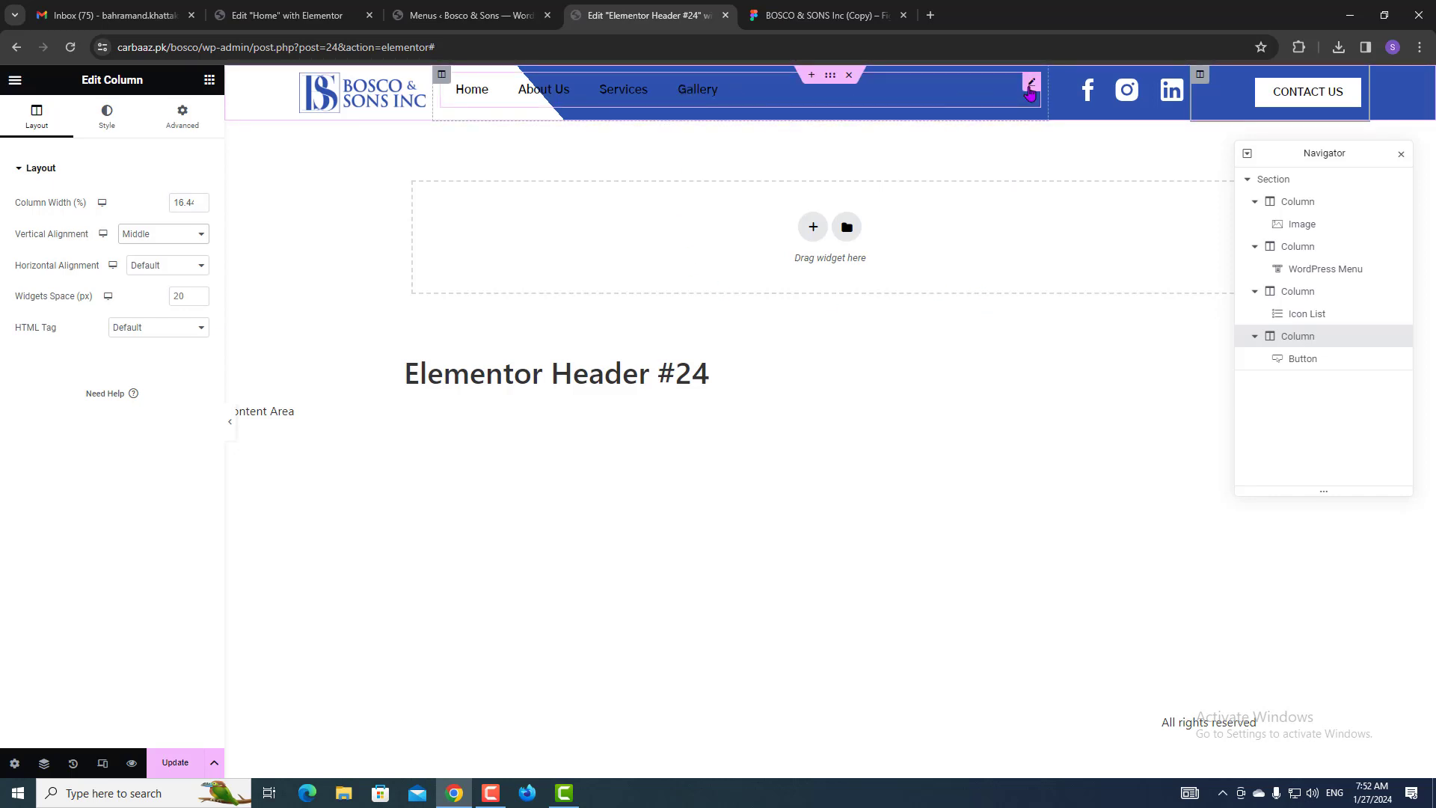
click(1030, 85)
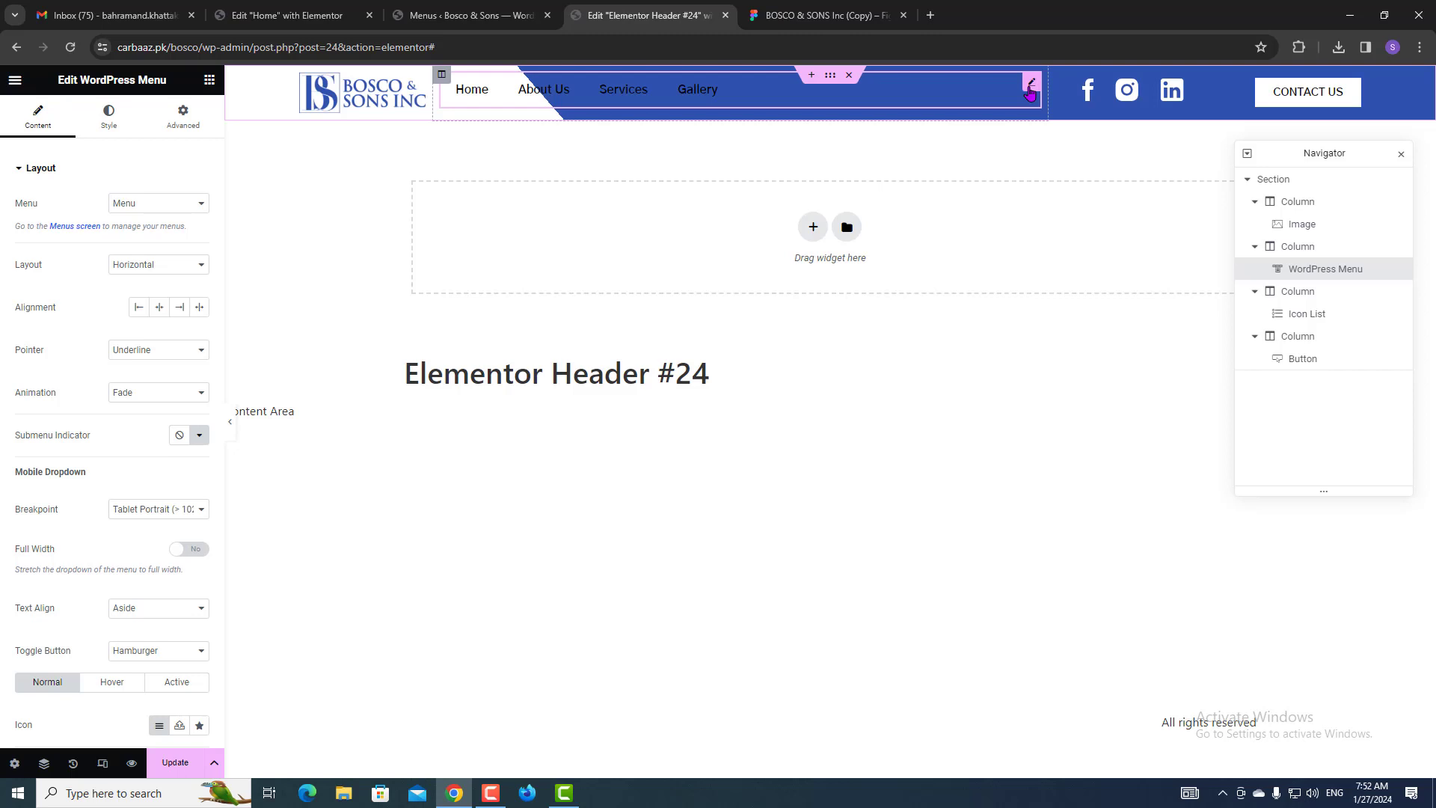
Vertically centre the menu column and right-align the Home, About Us, Services and Gallery links.
click(1307, 275)
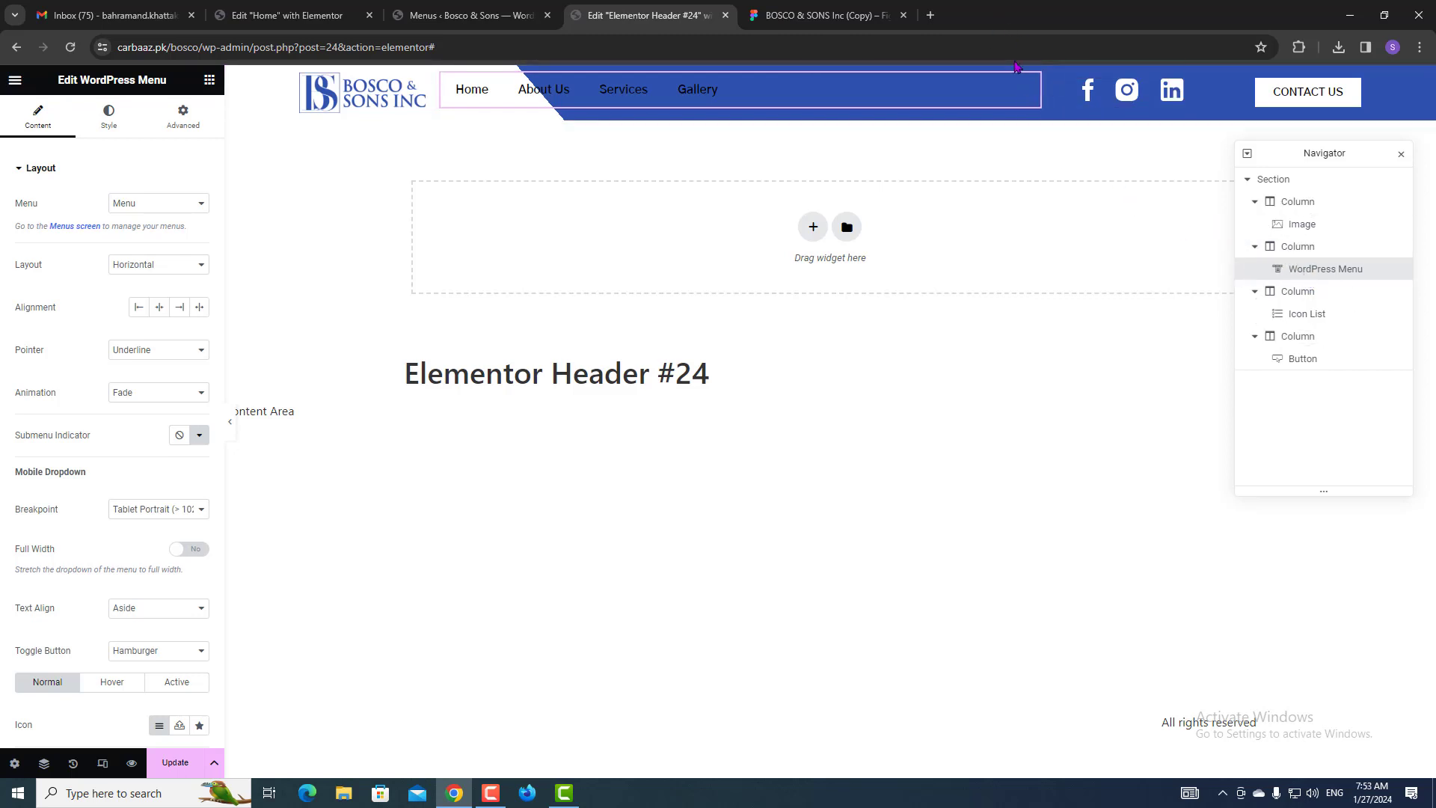
mouse_move(1030, 93)
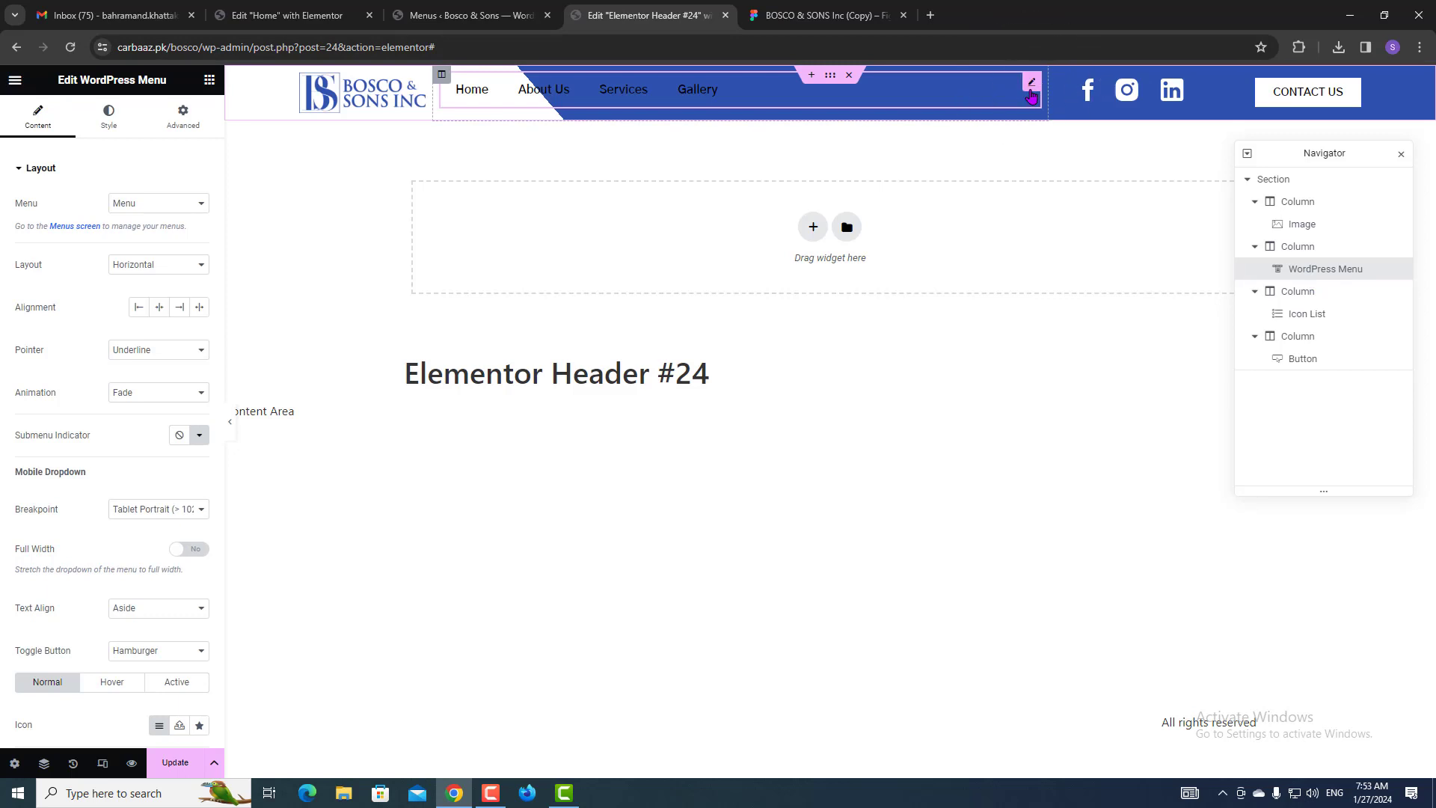
click(441, 78)
click(131, 235)
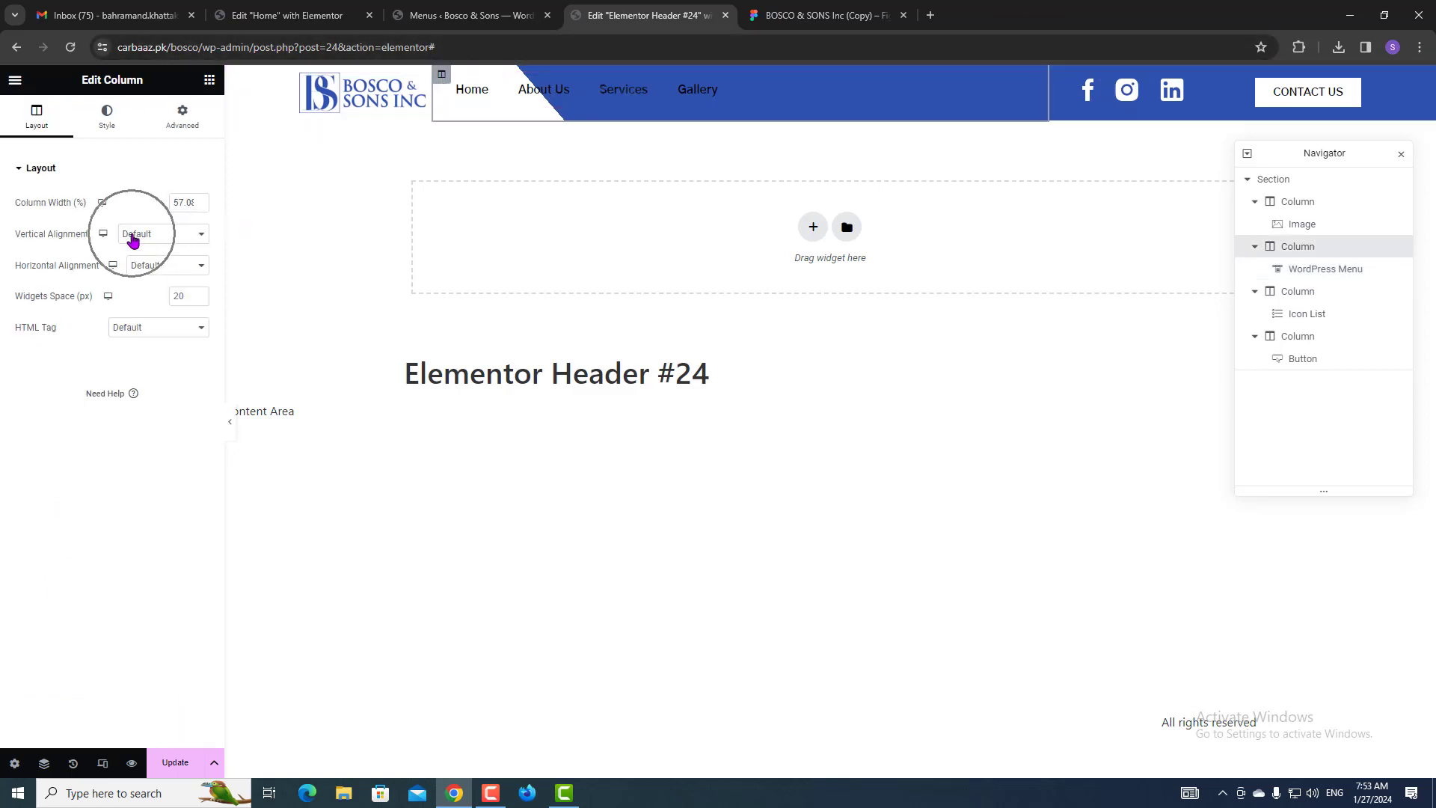
click(137, 272)
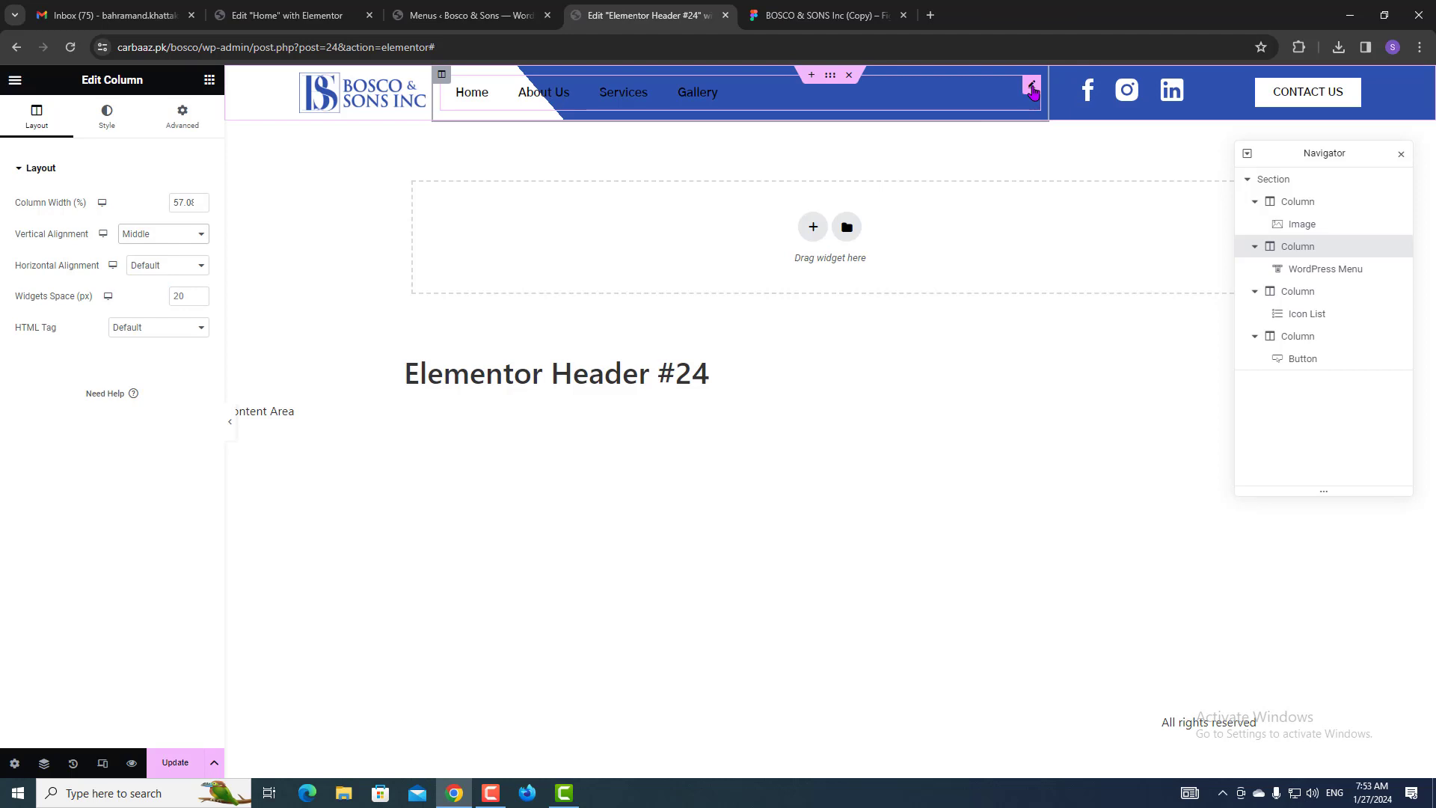
click(1031, 87)
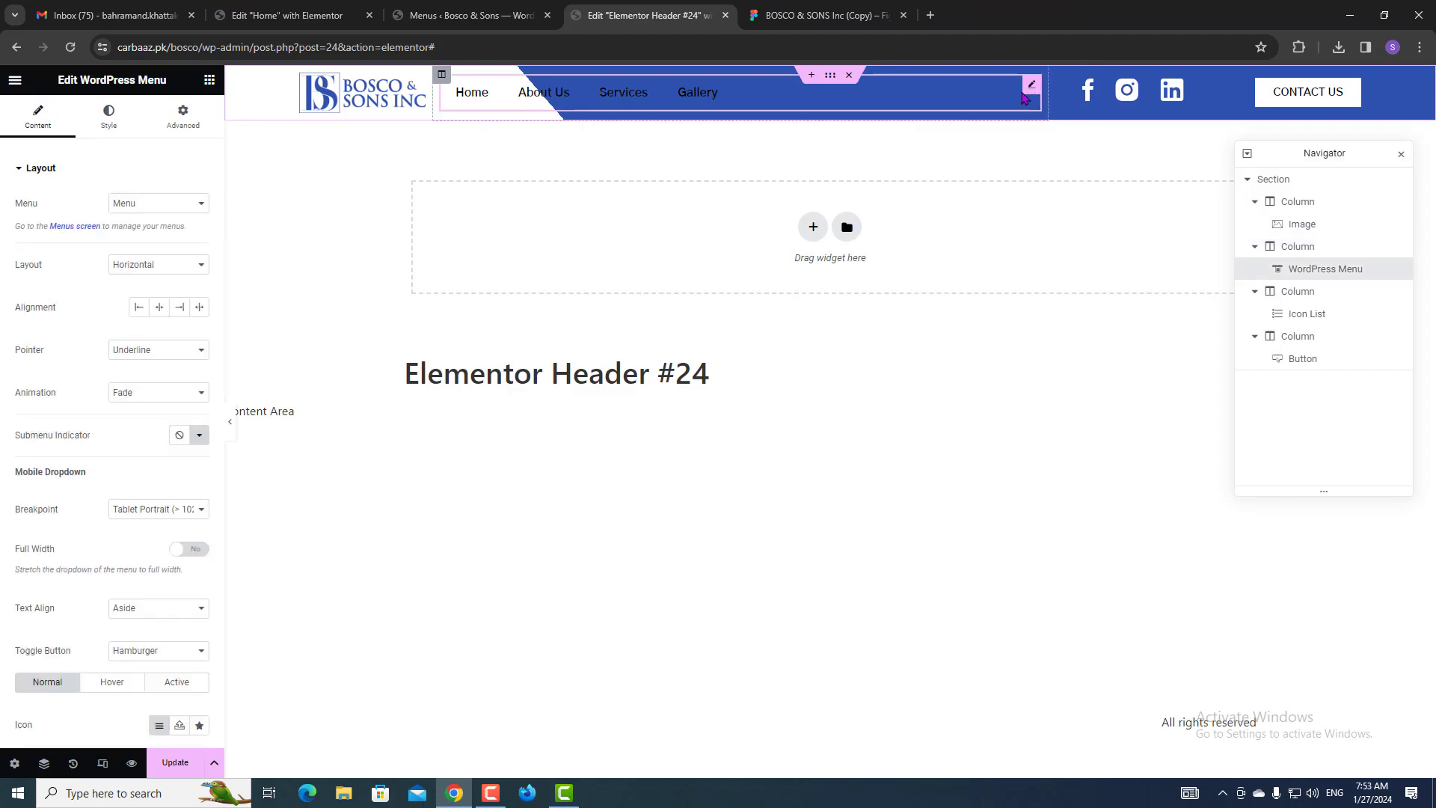
click(180, 313)
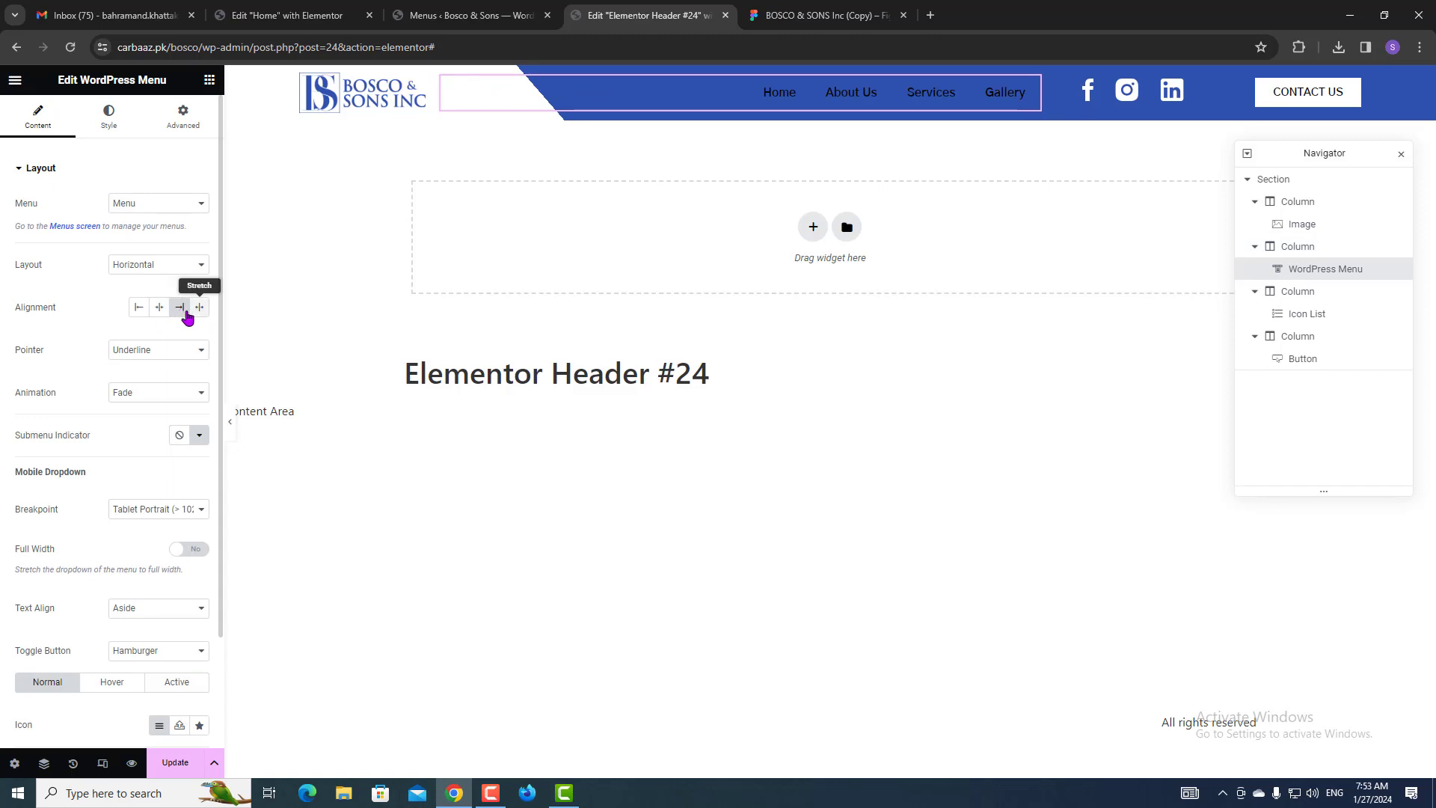
Make the menu link text white using the global Accent colour.
click(111, 132)
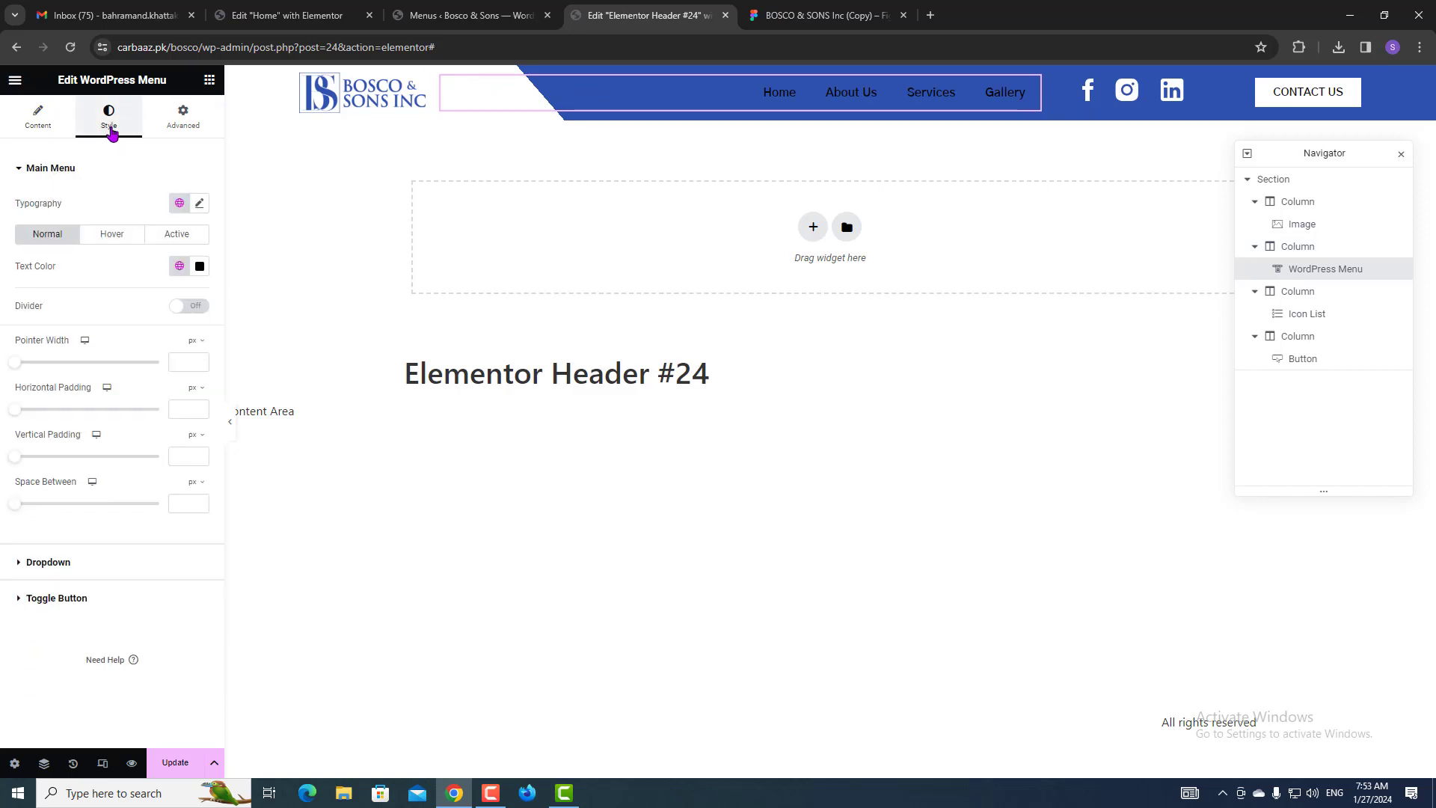
click(180, 266)
click(81, 427)
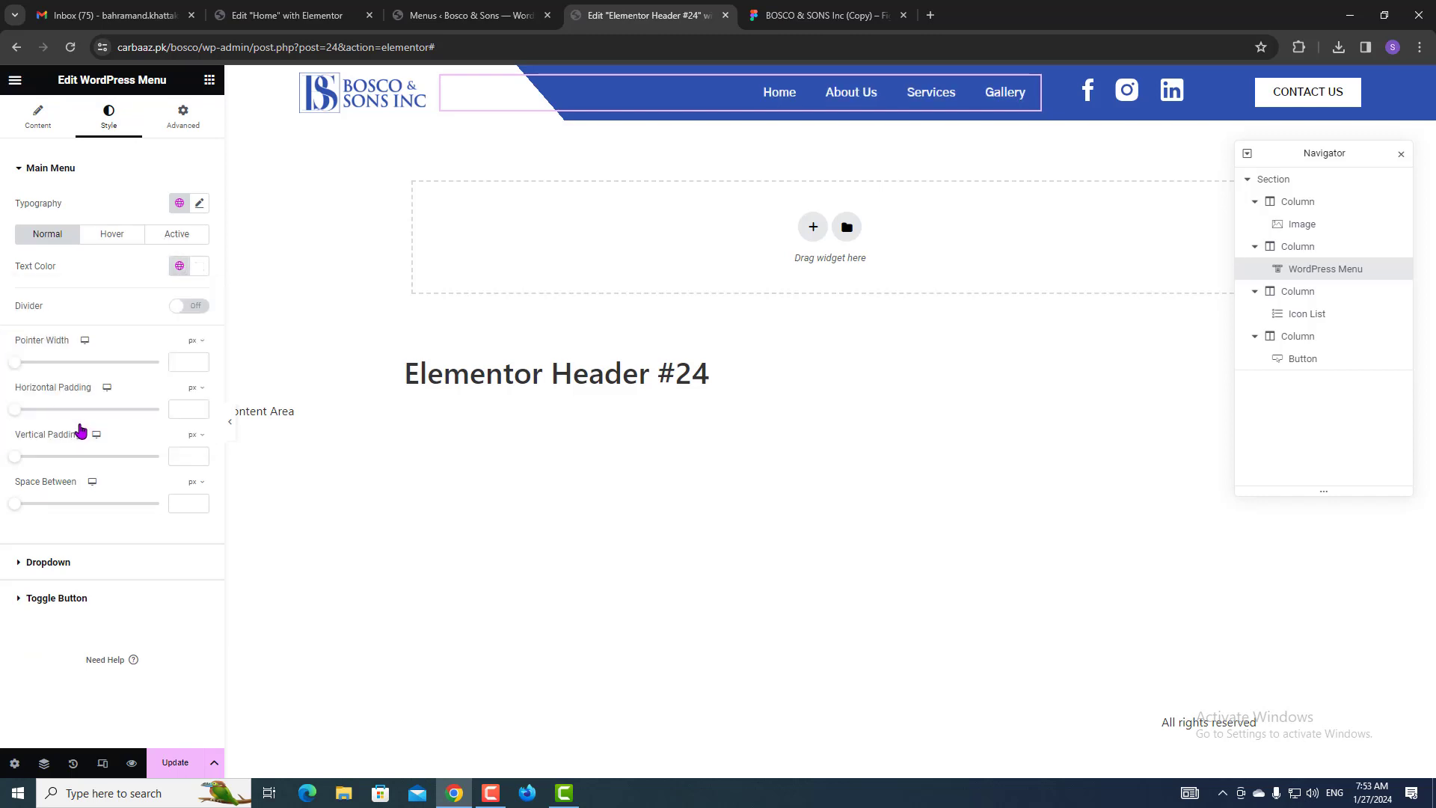
click(112, 234)
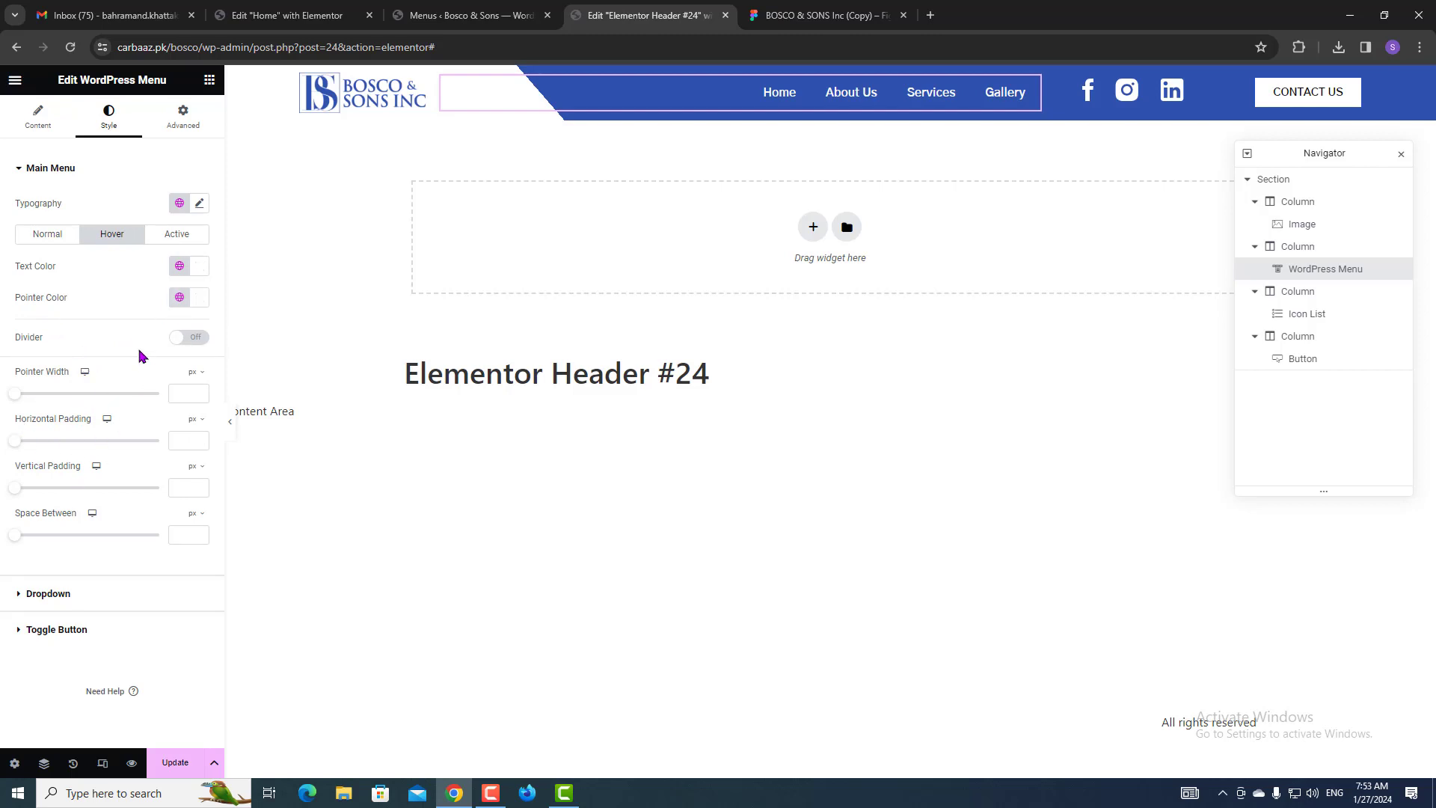
Set the menu hover pointer to Text with the Float animation.
click(58, 129)
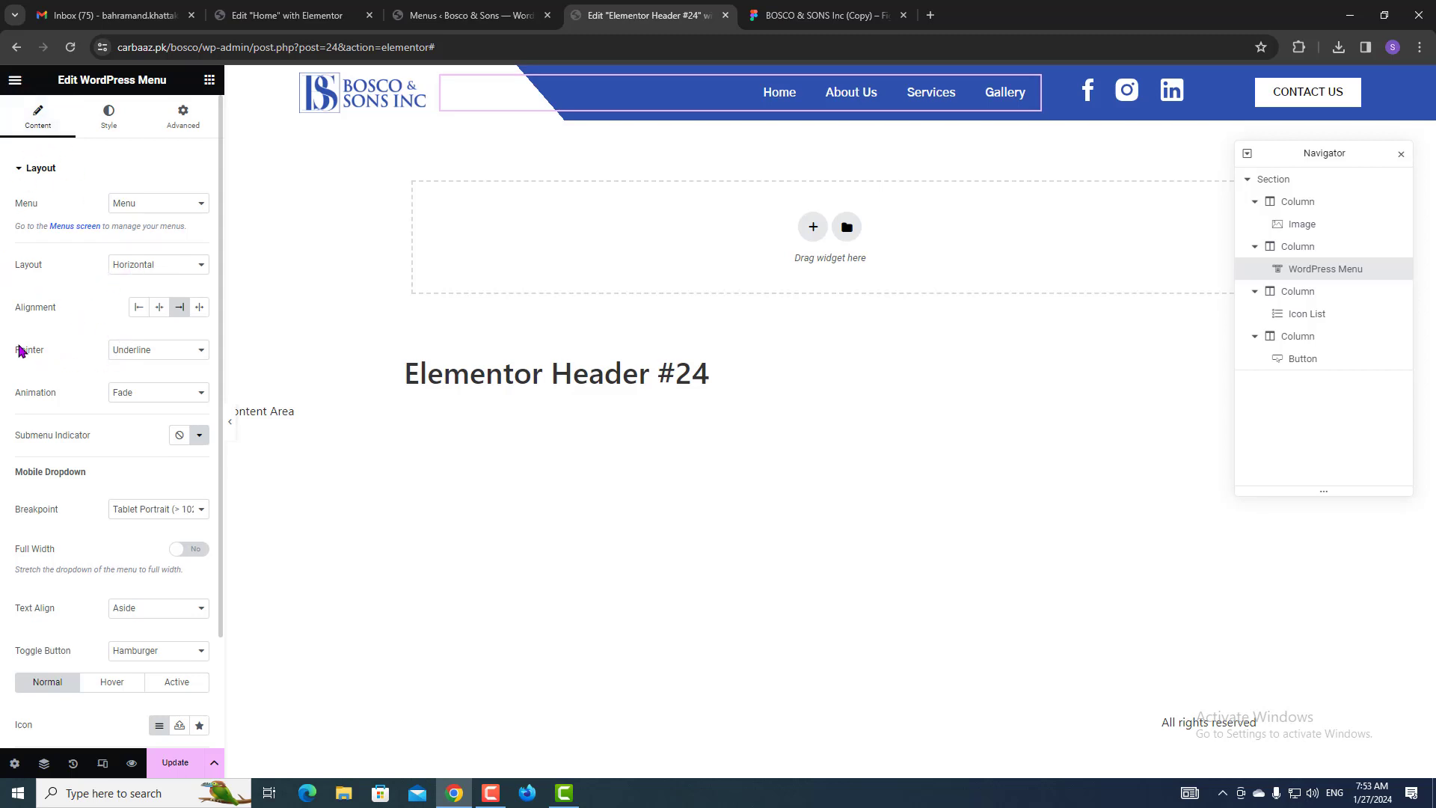
click(154, 359)
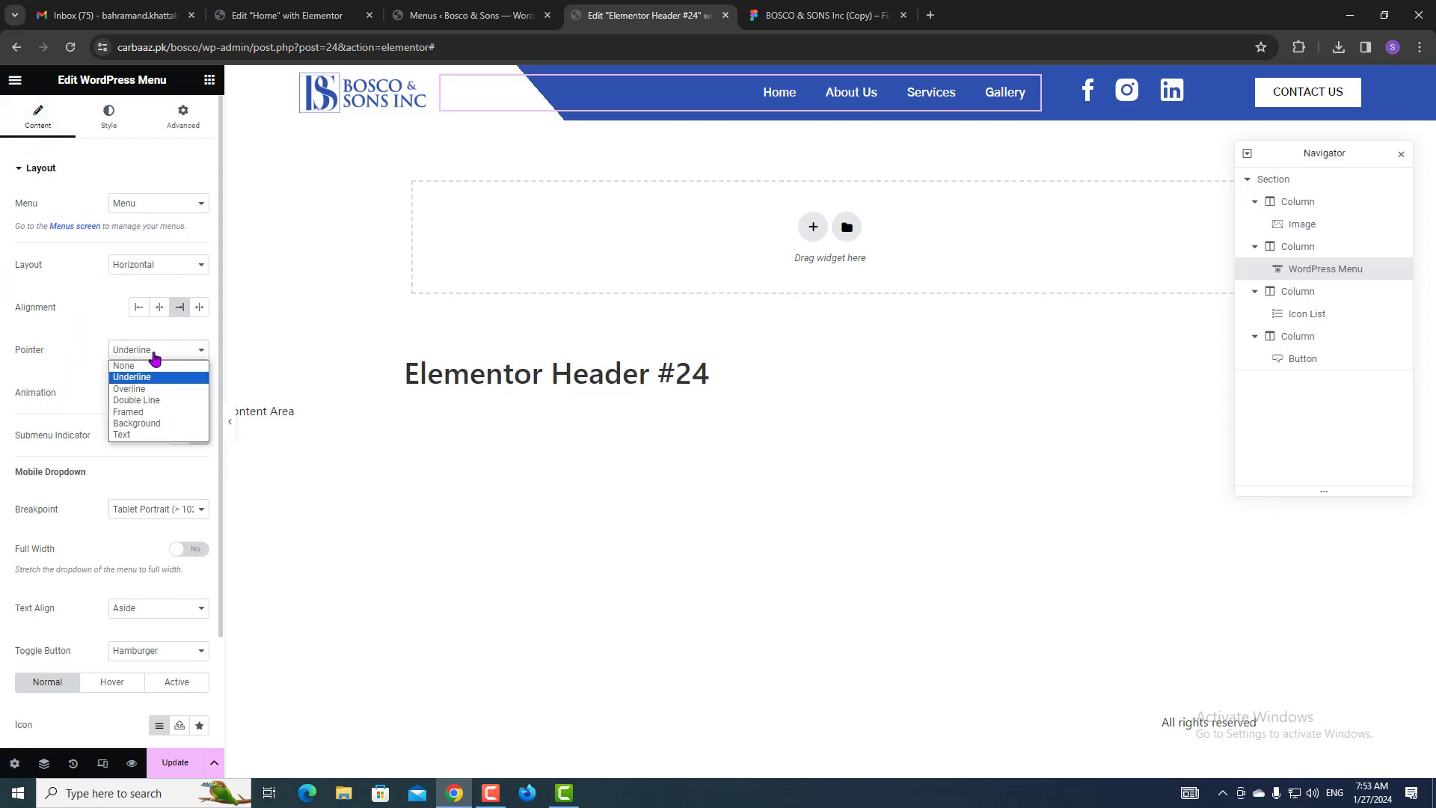
click(133, 435)
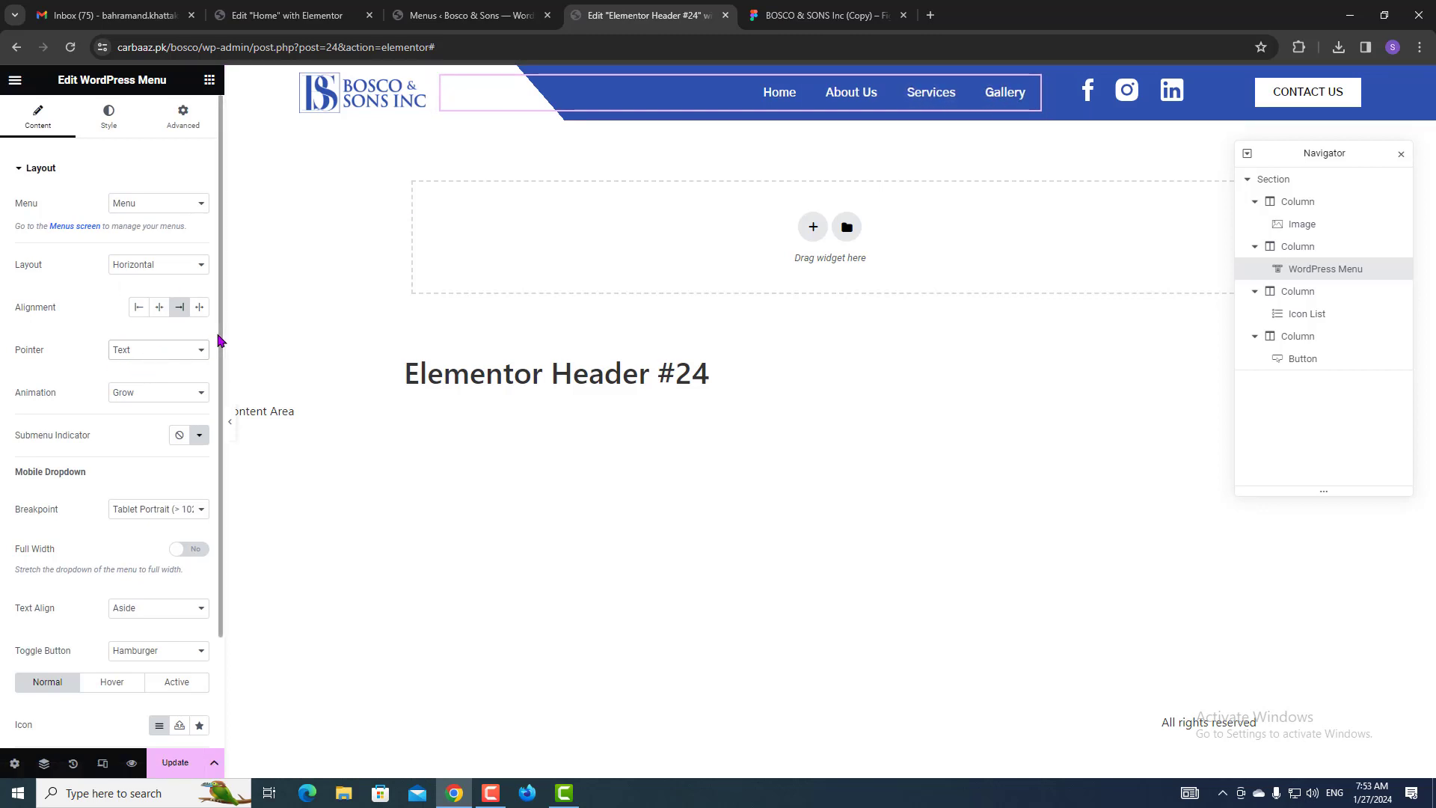
click(159, 395)
click(159, 421)
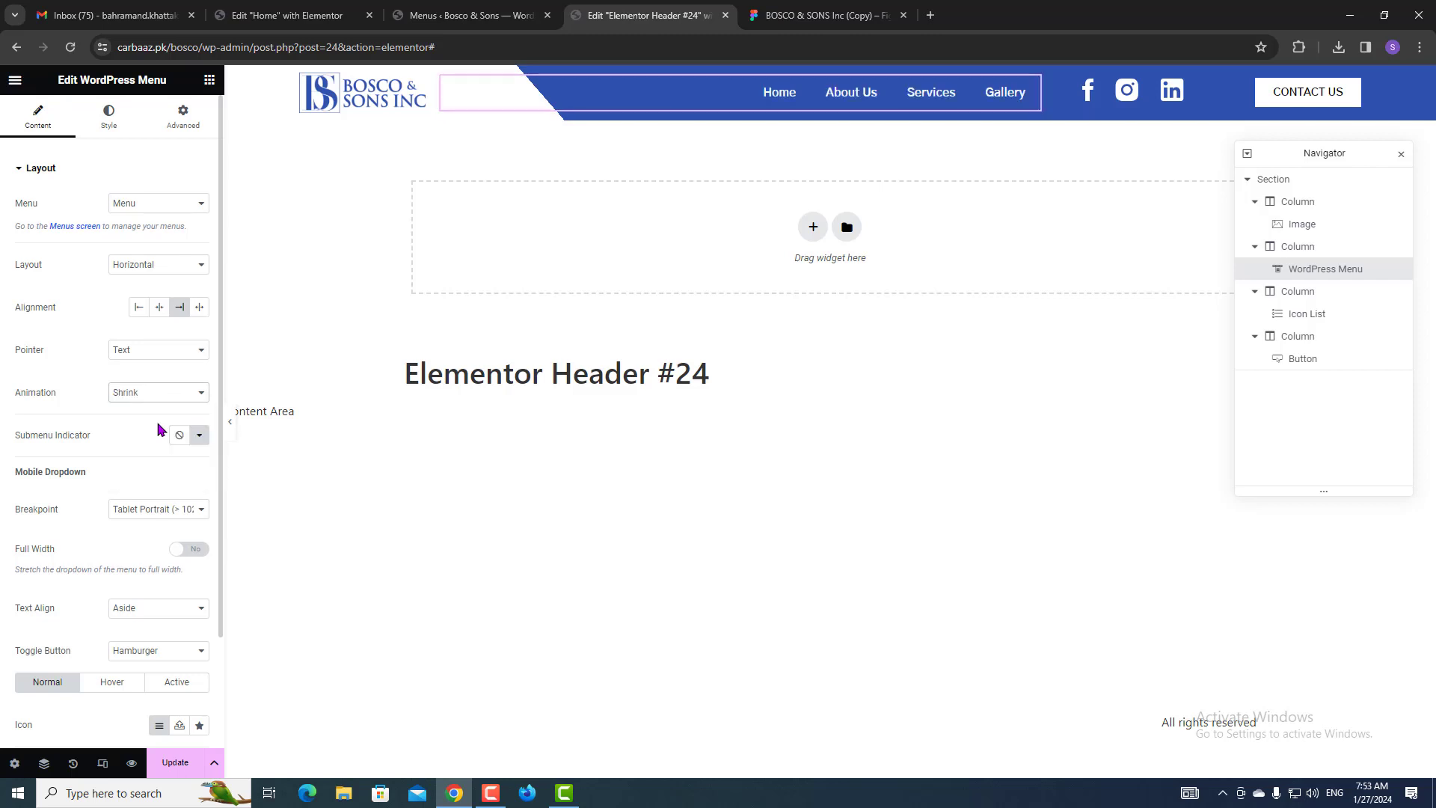
click(155, 392)
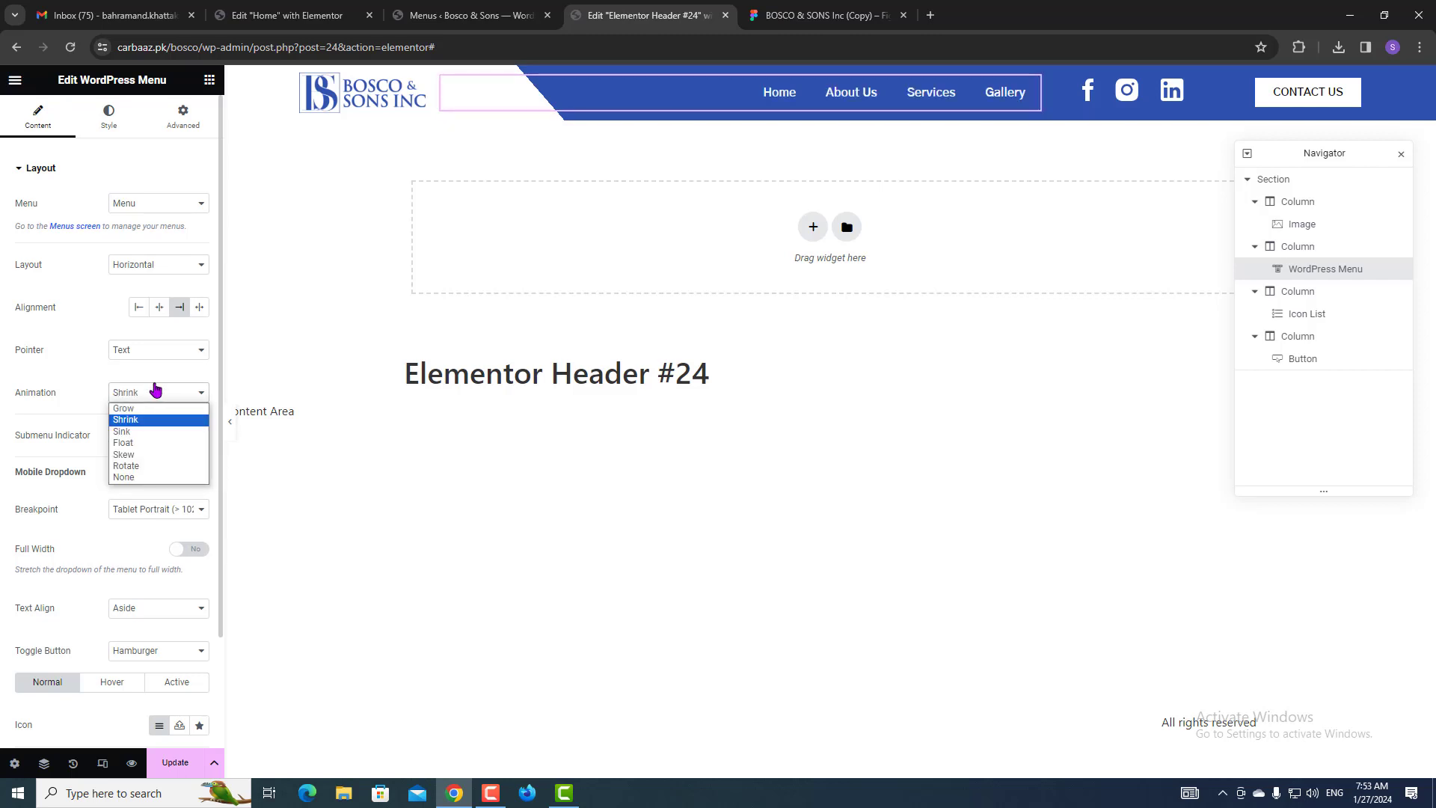
click(143, 458)
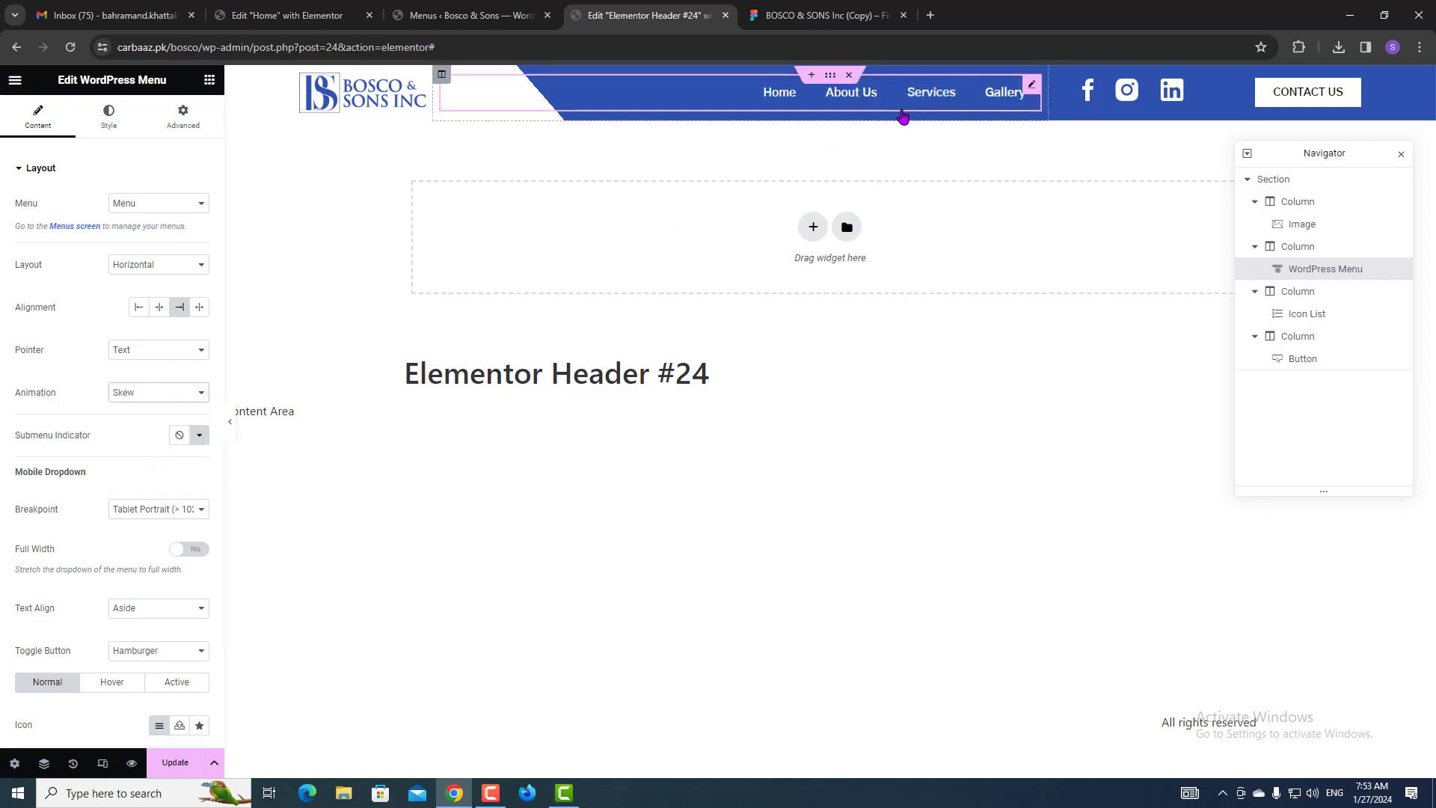
click(166, 399)
click(169, 443)
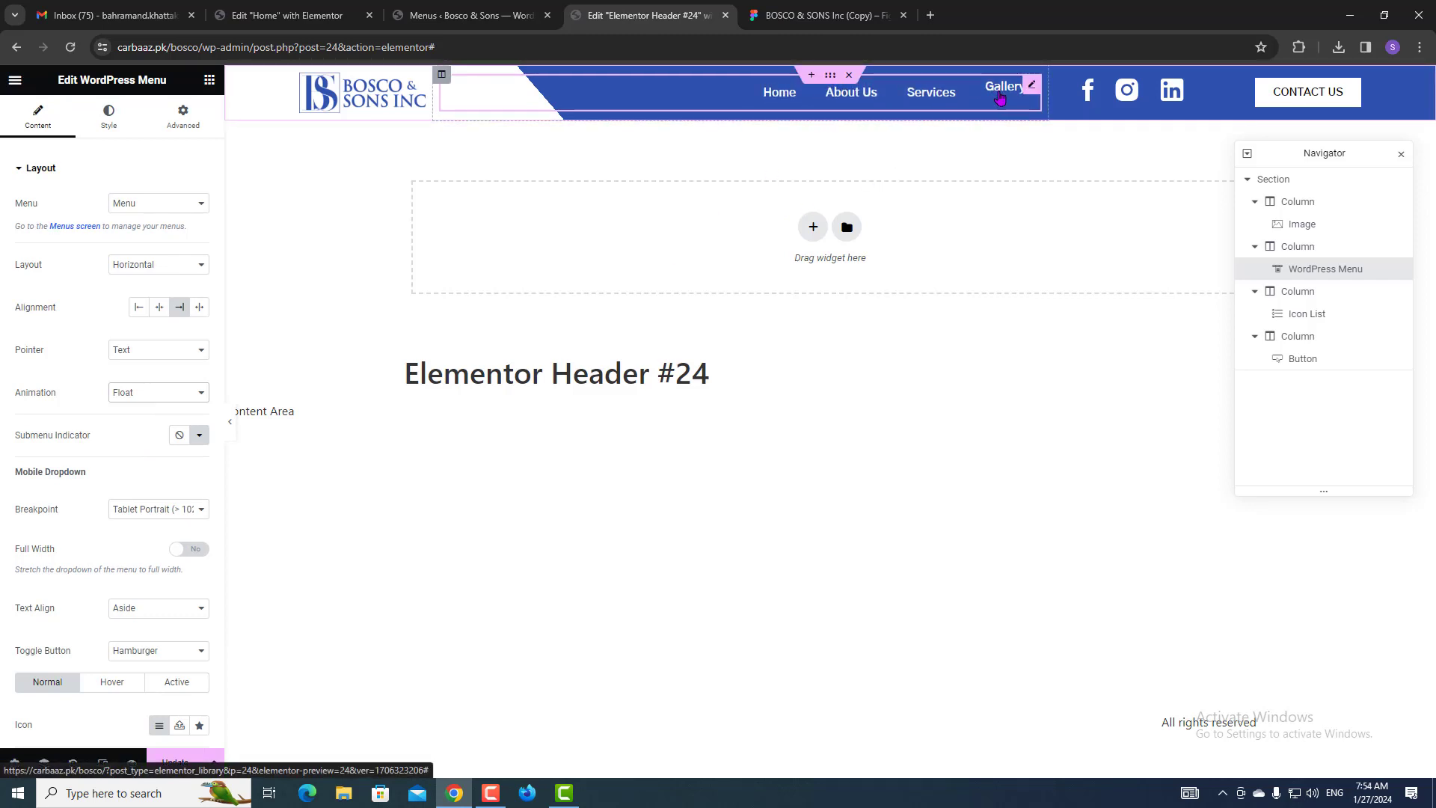
Make the active link text white Accent and update the header.
click(112, 117)
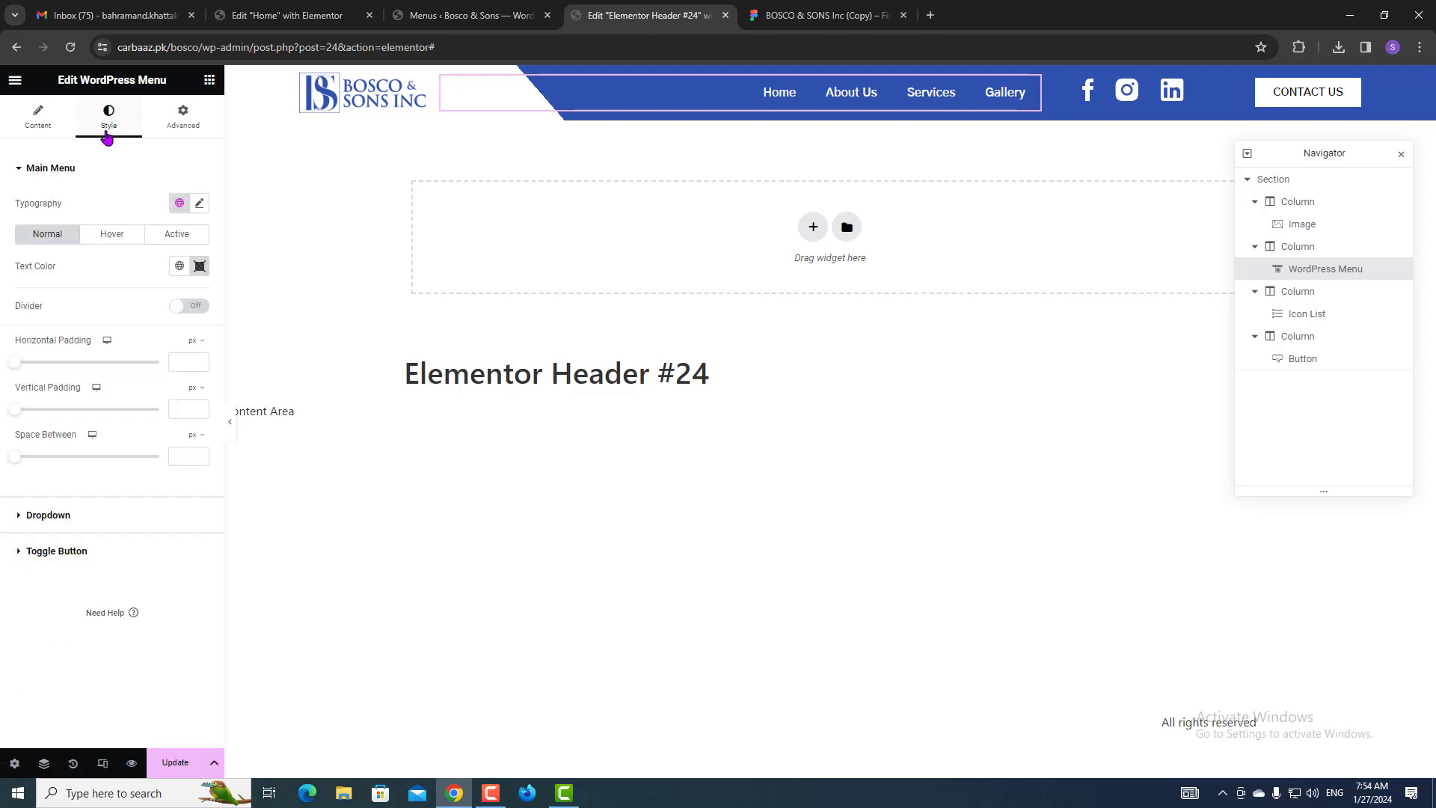
click(122, 237)
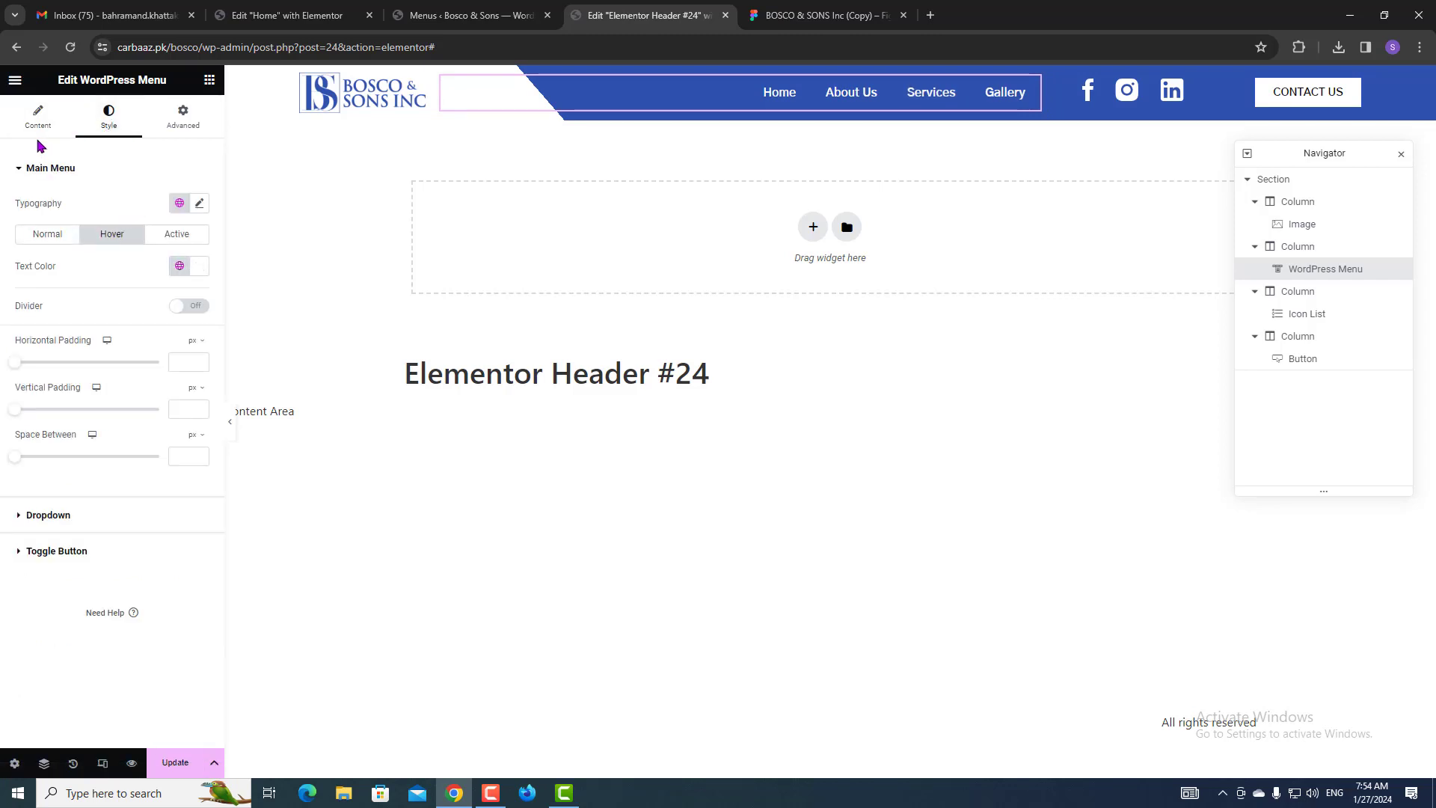
click(166, 236)
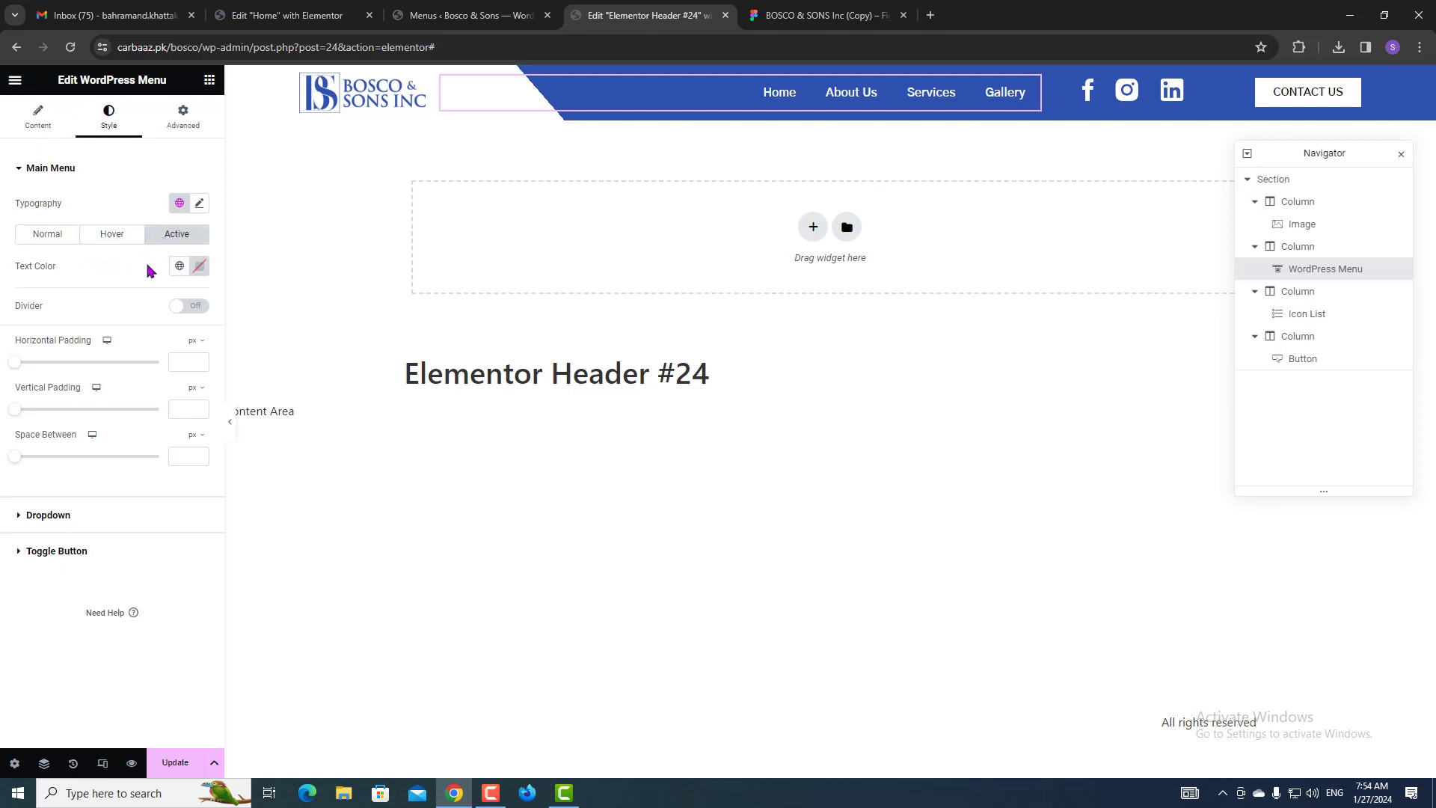
click(180, 267)
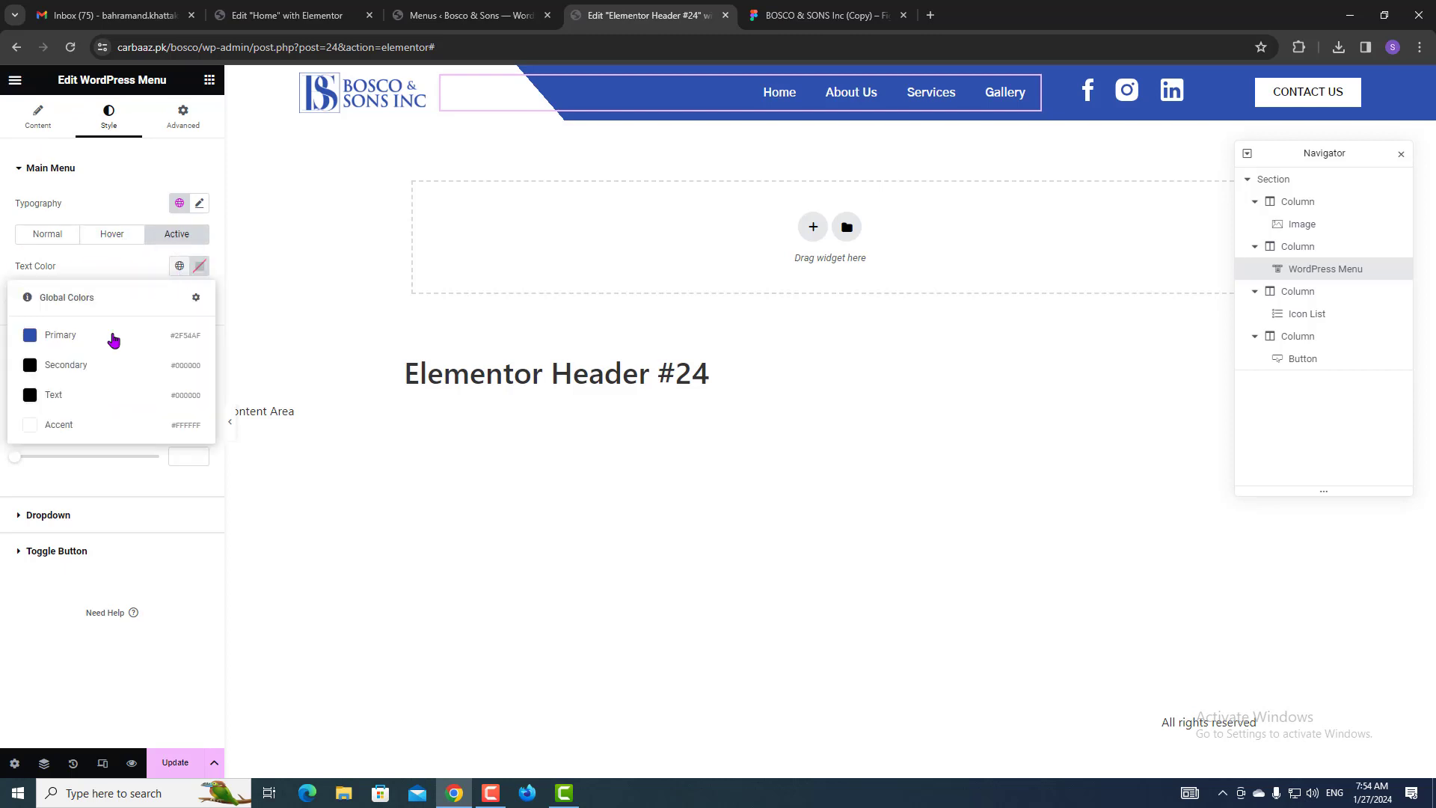
click(58, 423)
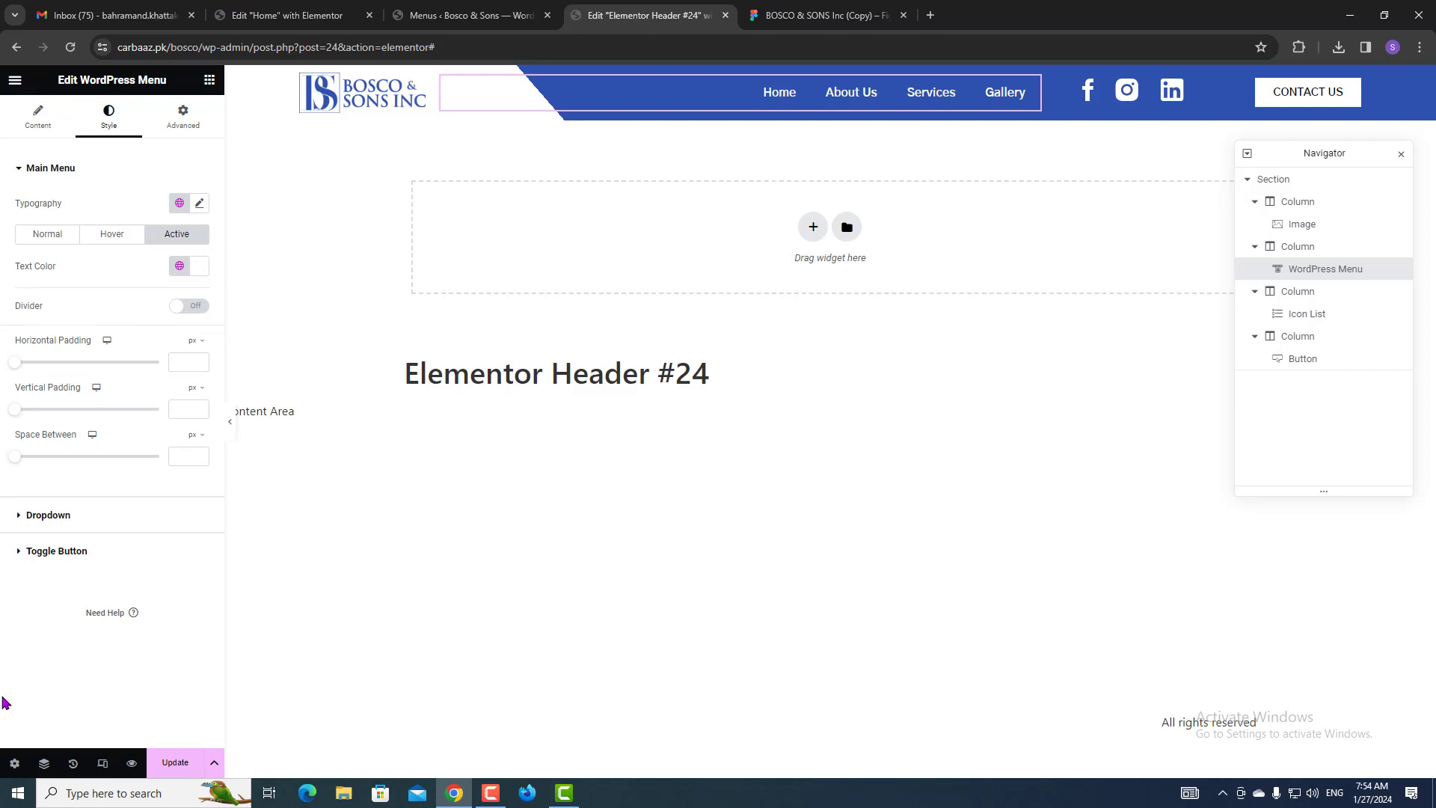
click(176, 763)
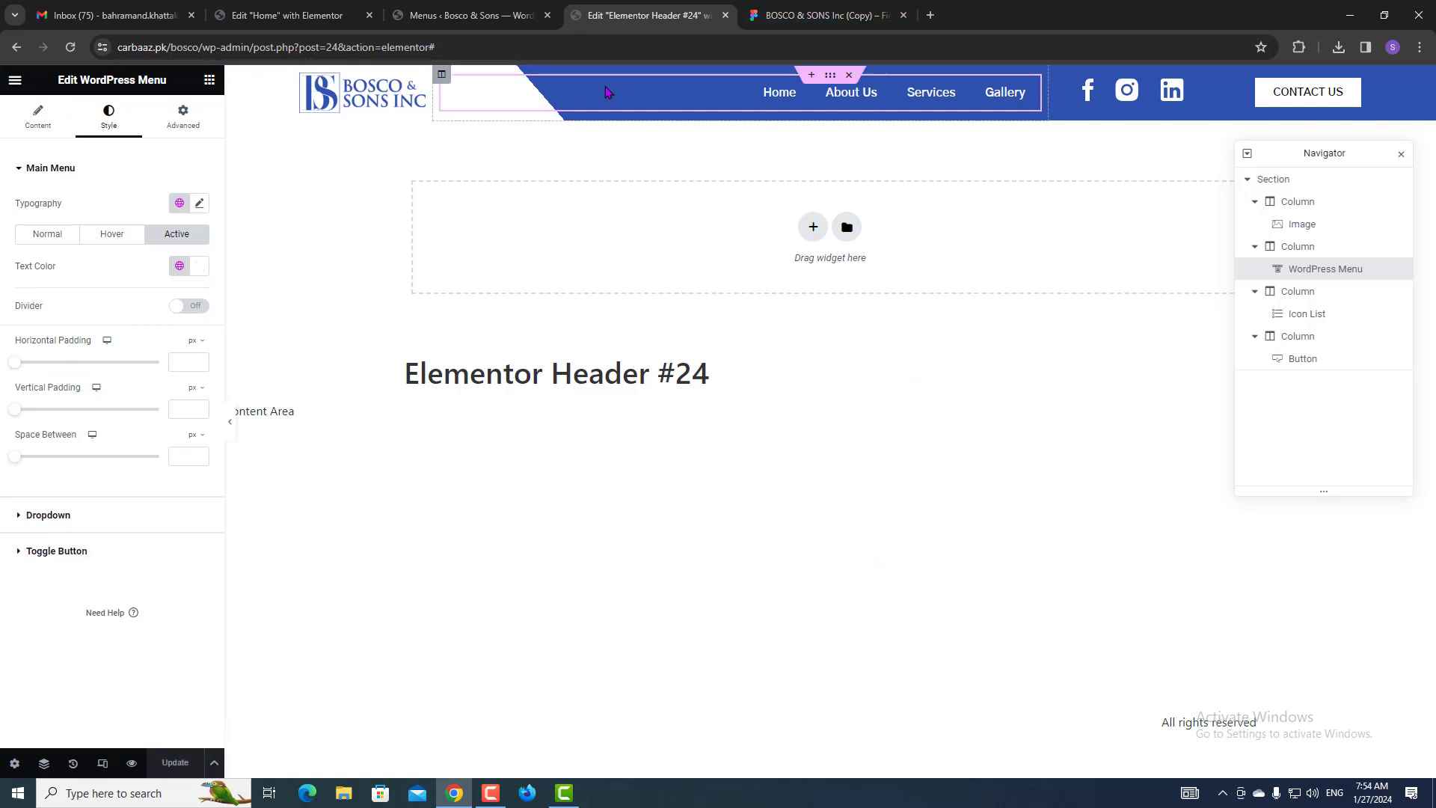
key(ctrl+Tab)
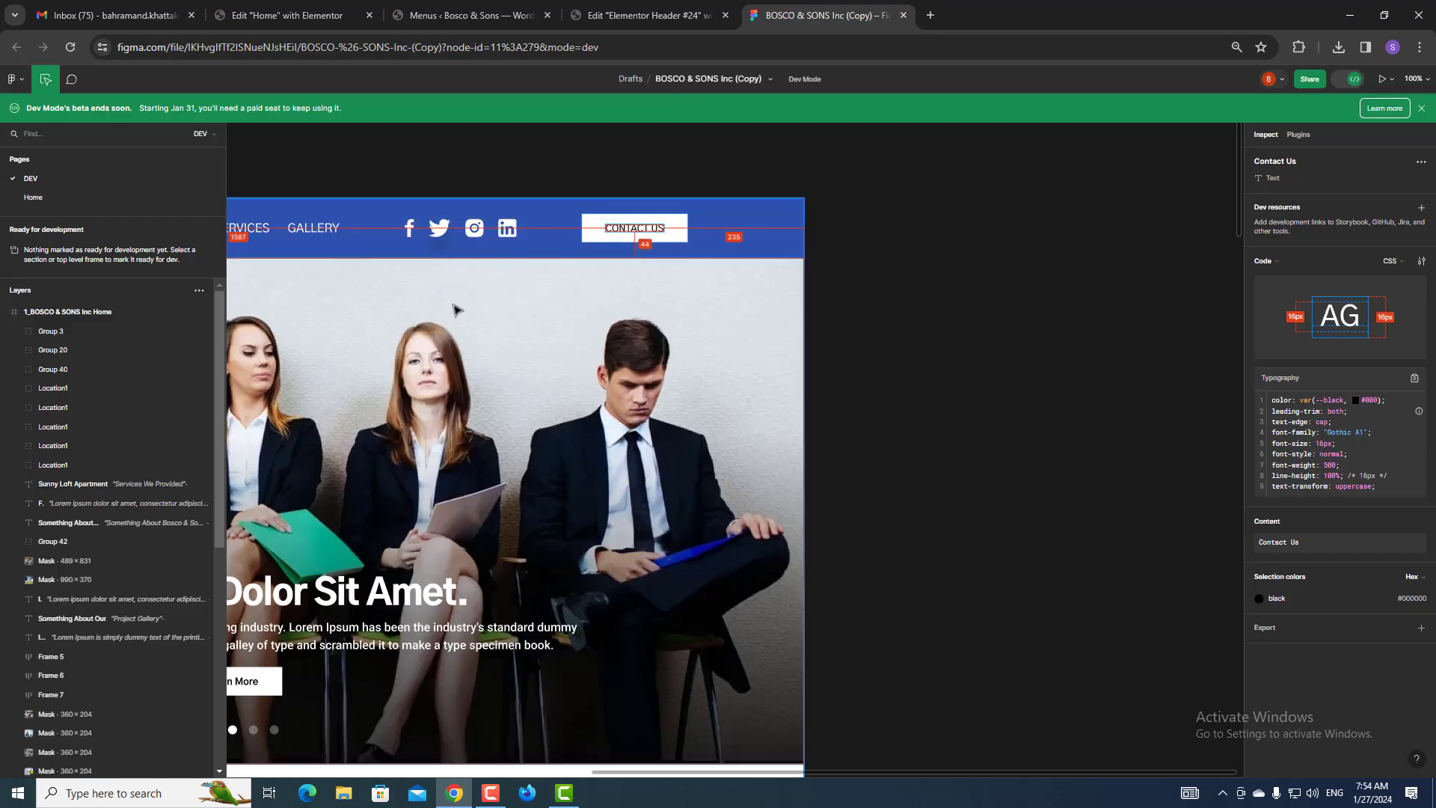
scroll(437, 351, down, 5)
drag(666, 363, 664, 369)
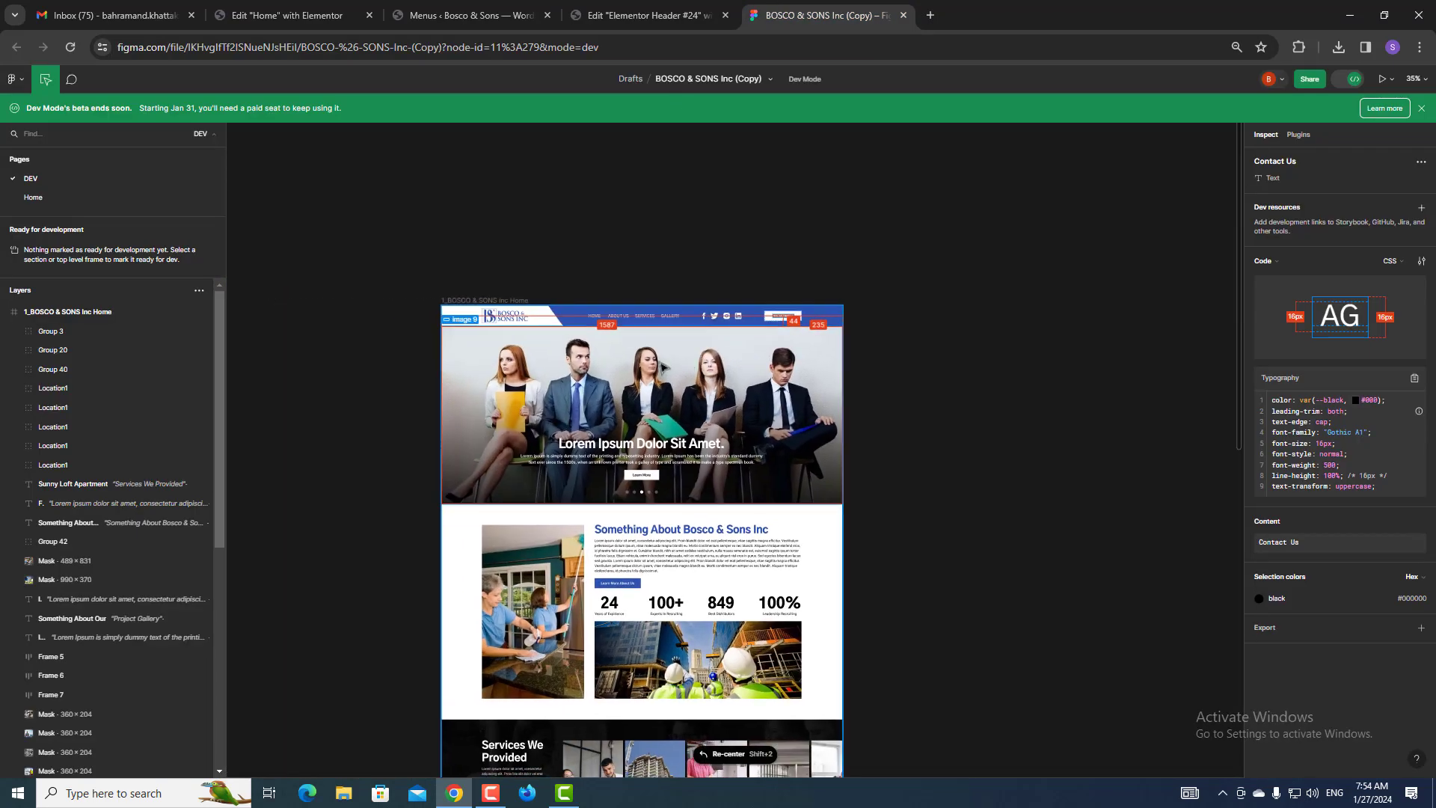
scroll(553, 299, up, 3)
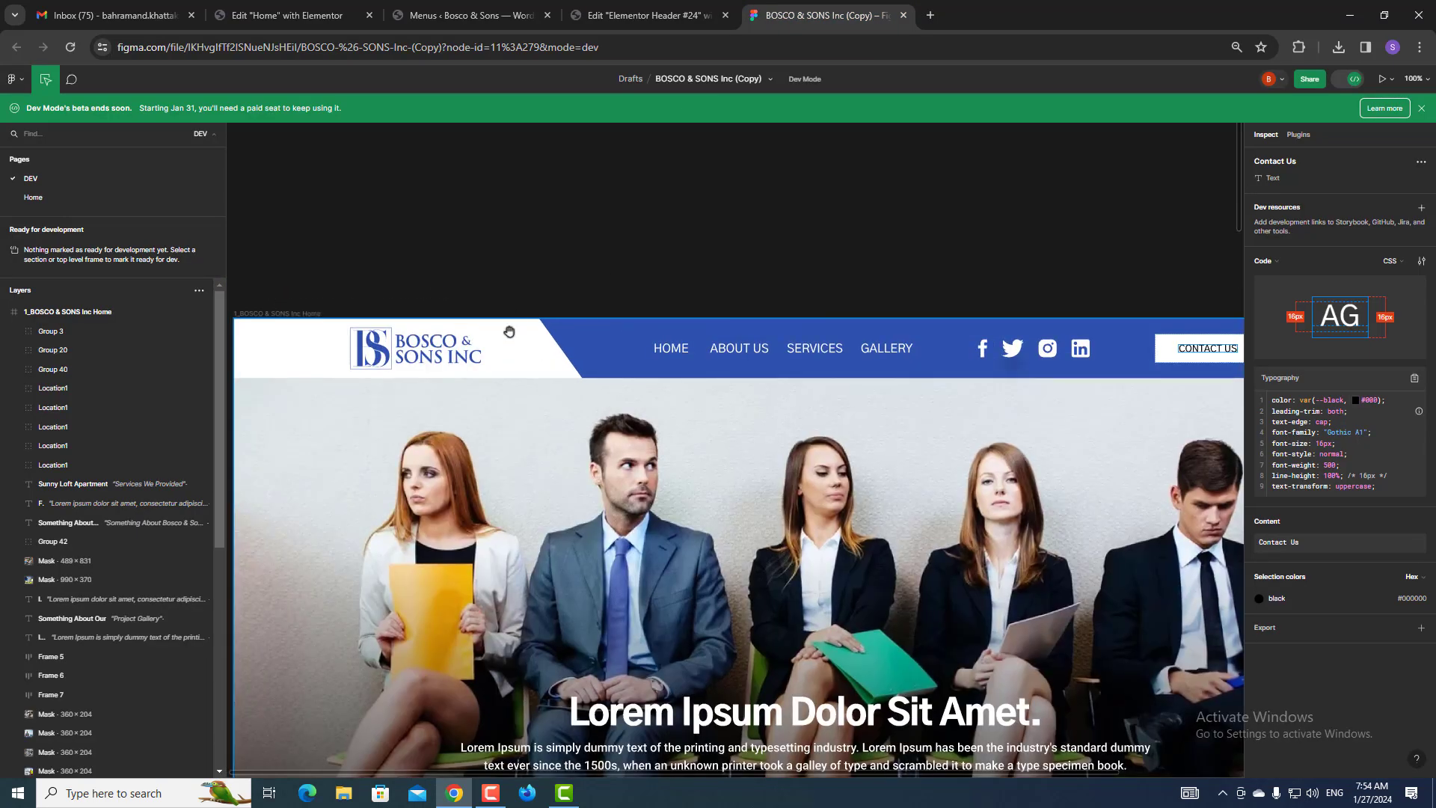
click(643, 9)
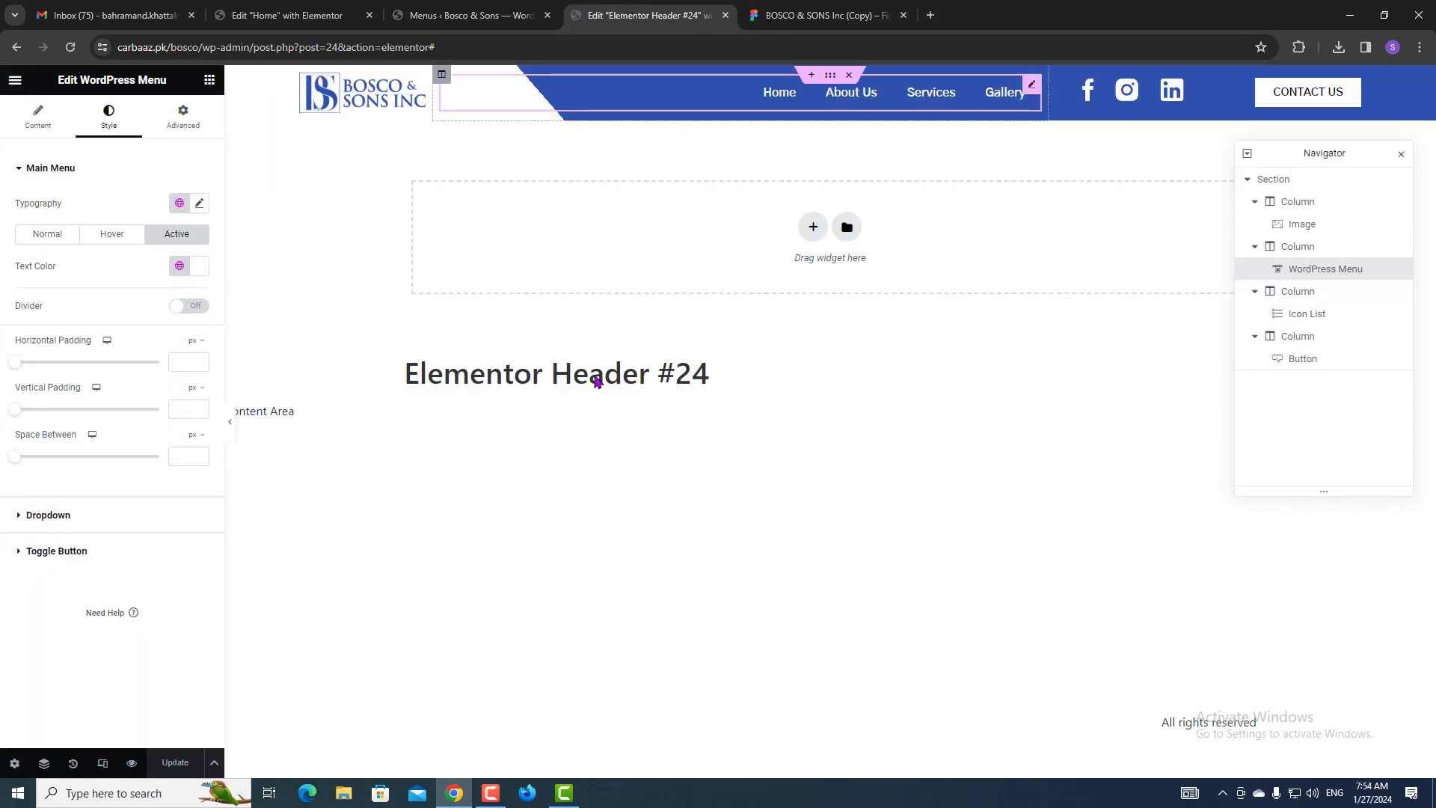
Switch the editor to the 360 px Mobile Portrait preview, then select the logo column, logo image and header section.
click(110, 762)
click(790, 80)
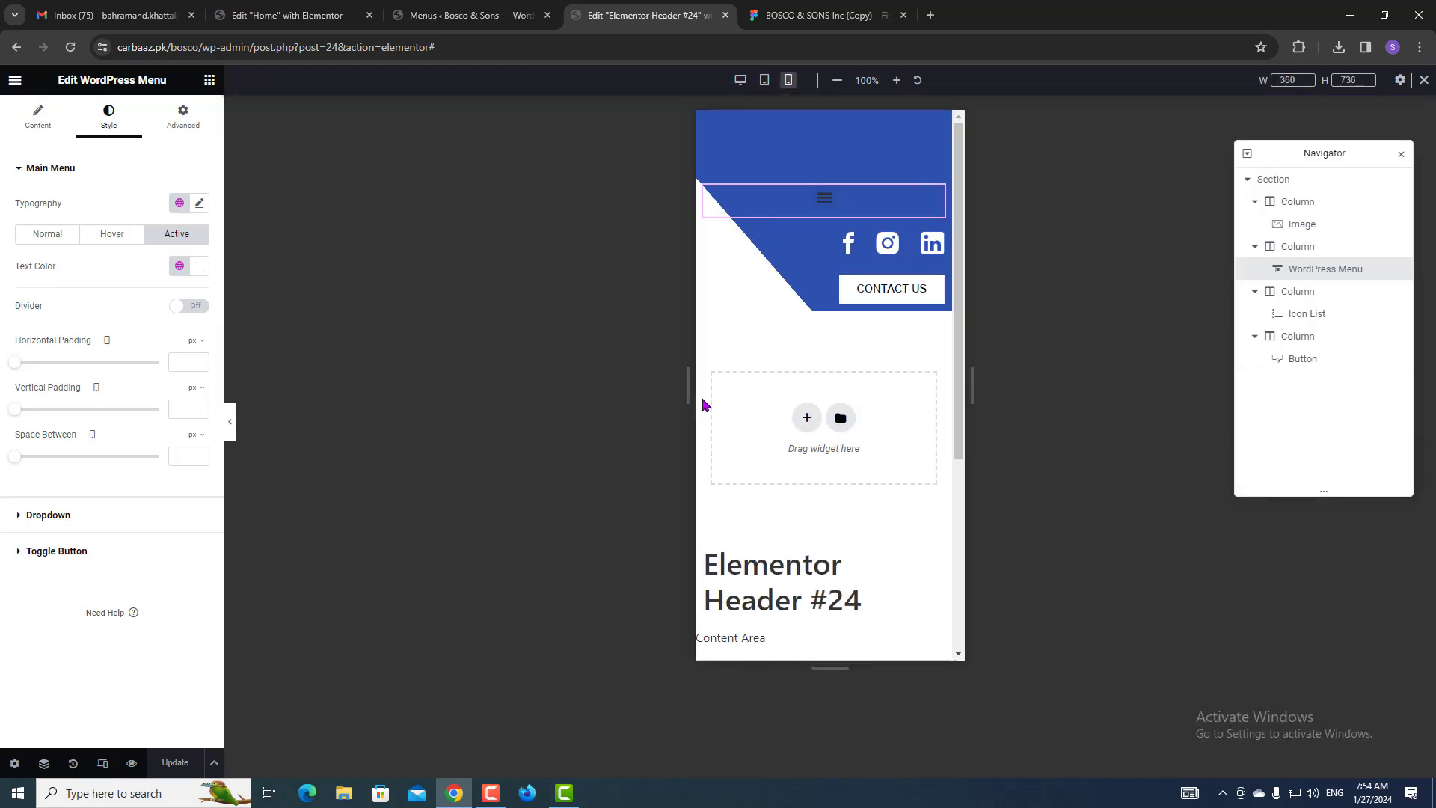
click(1316, 214)
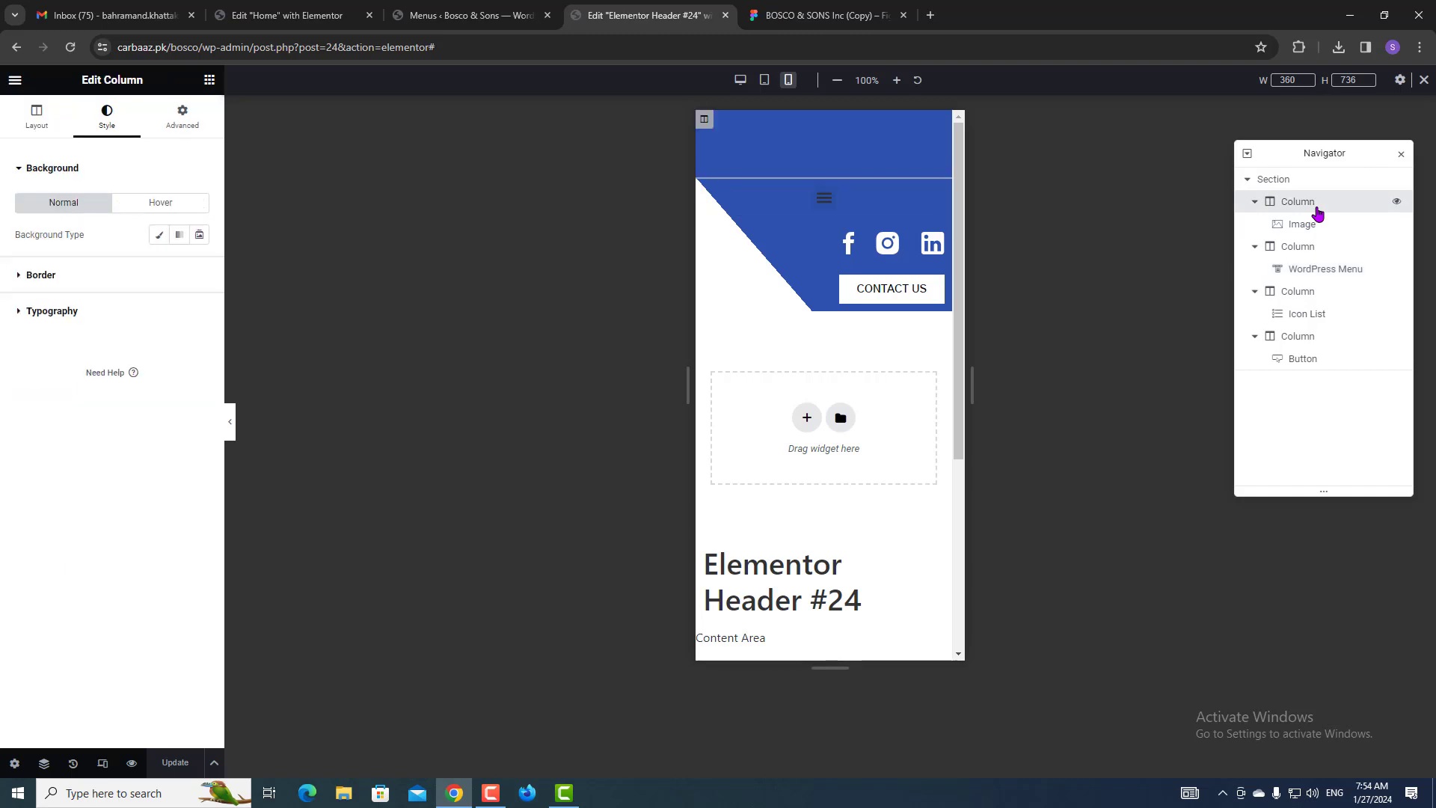
click(1313, 224)
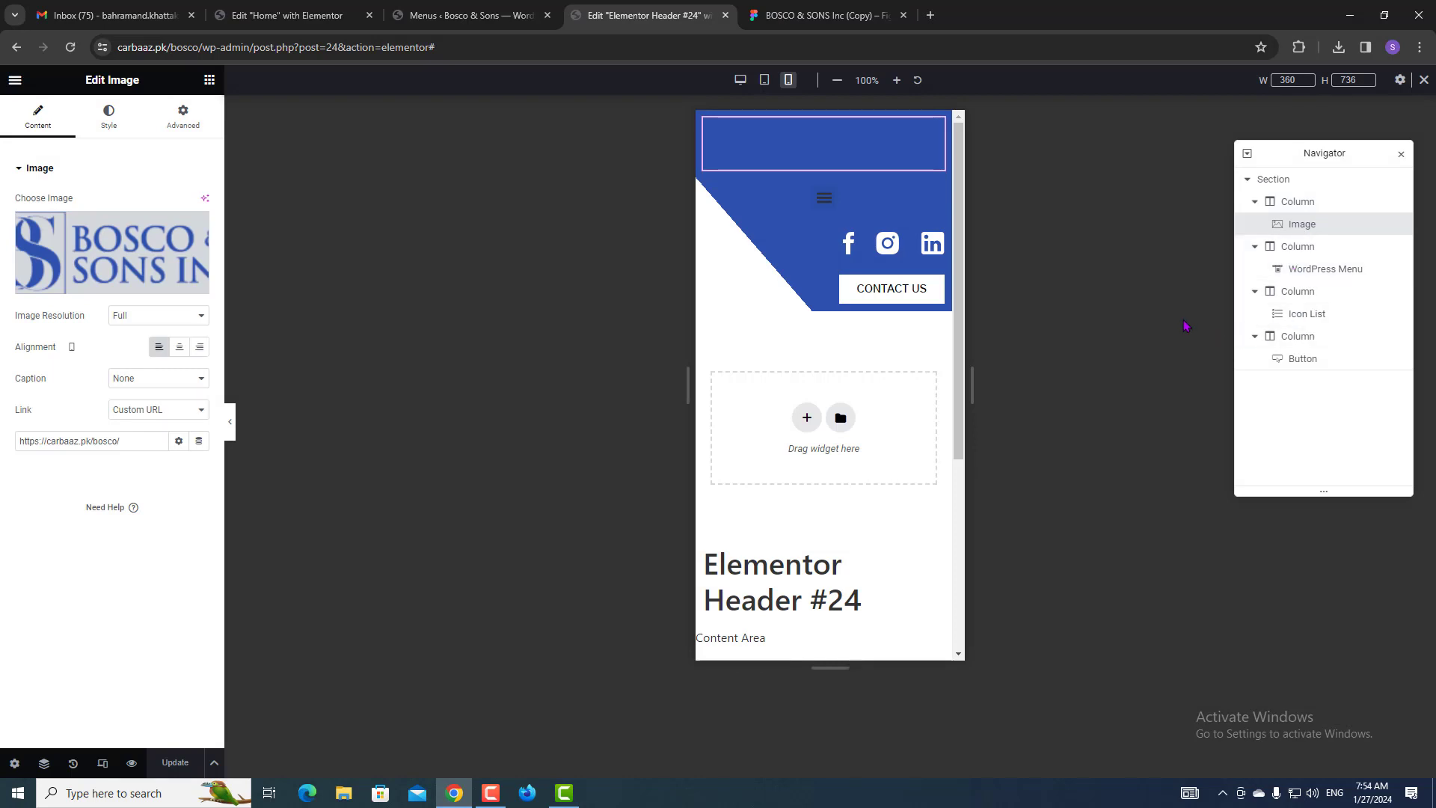
click(1247, 180)
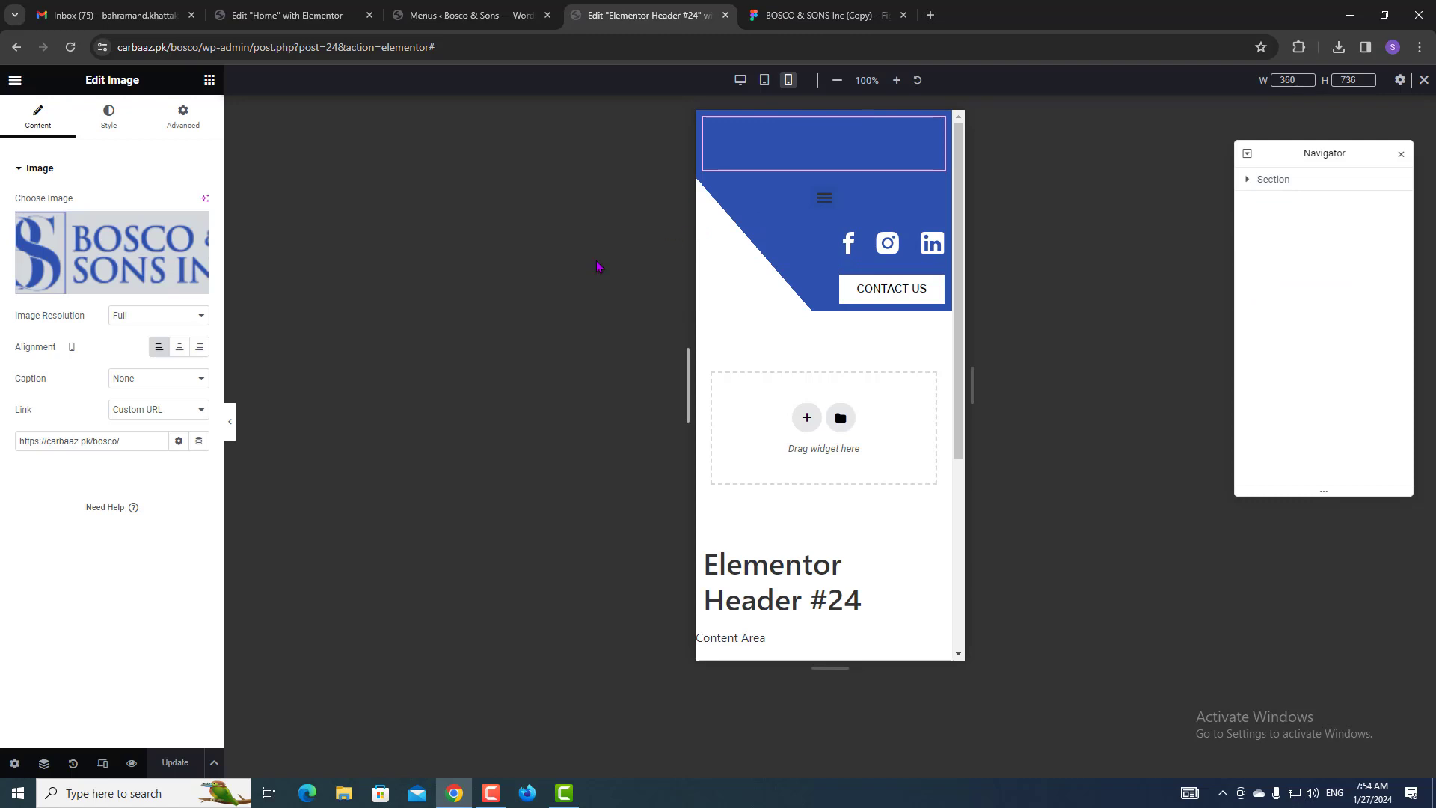
click(101, 133)
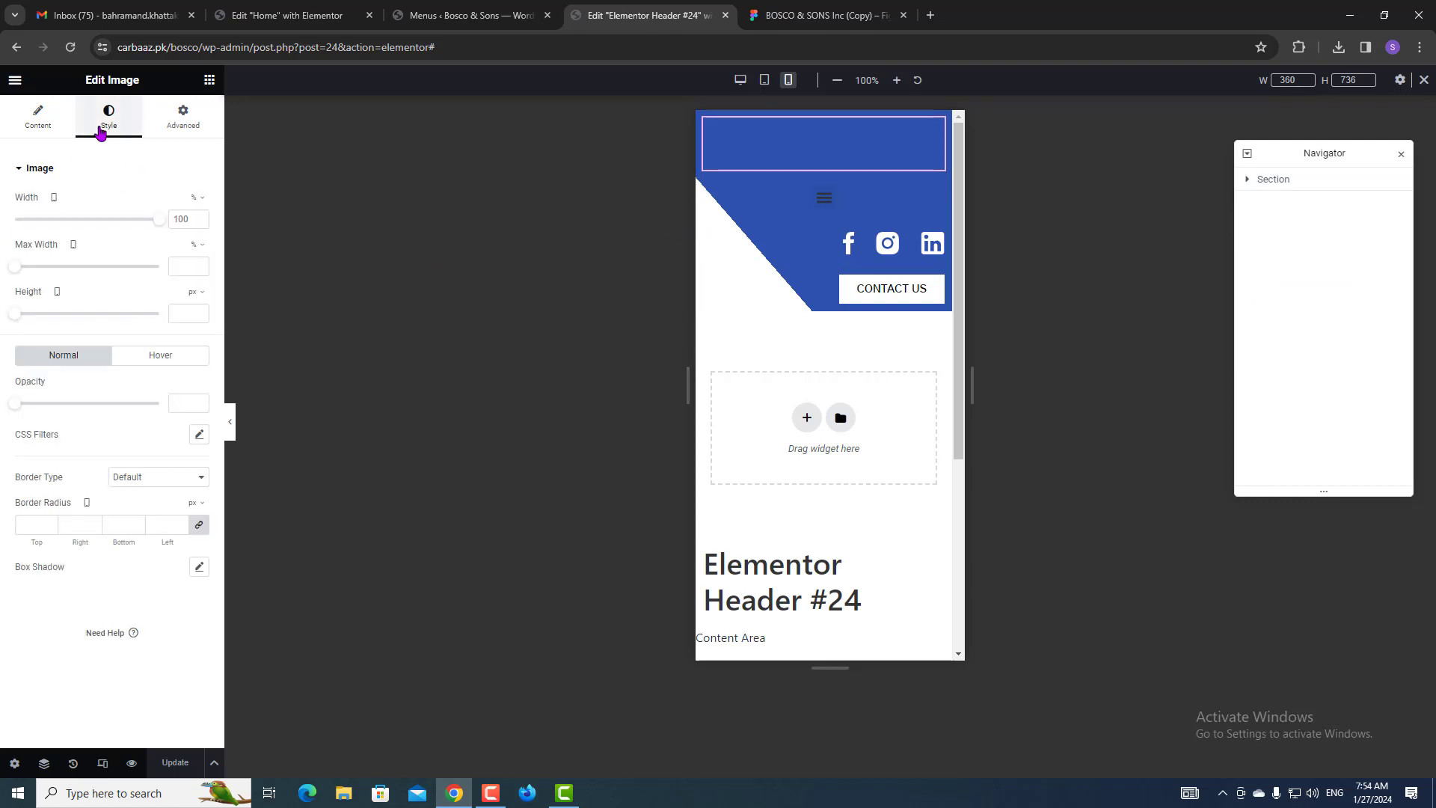
click(1299, 181)
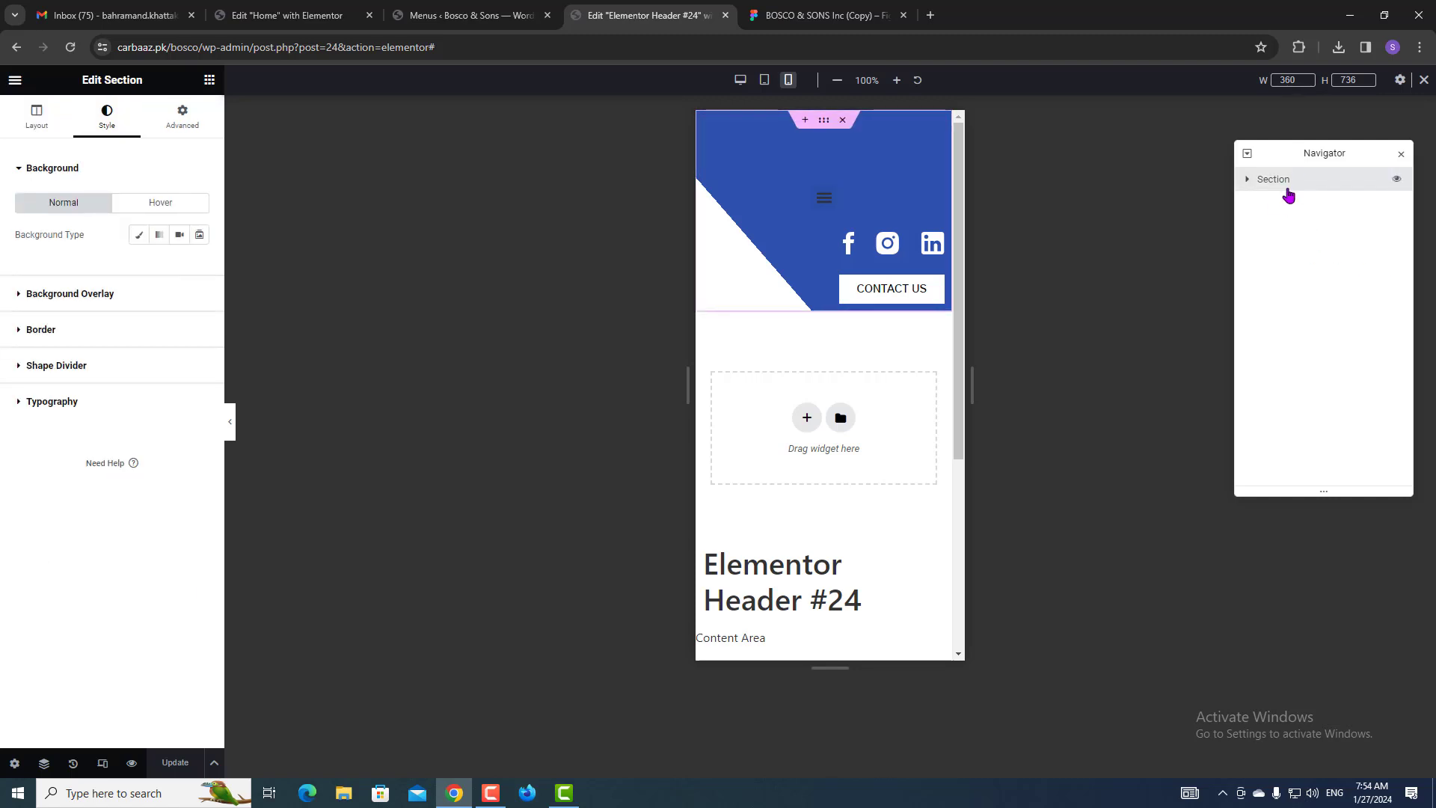
Drag the header's background overlay gradient location down to 45% so the logo shows on mobile.
click(67, 296)
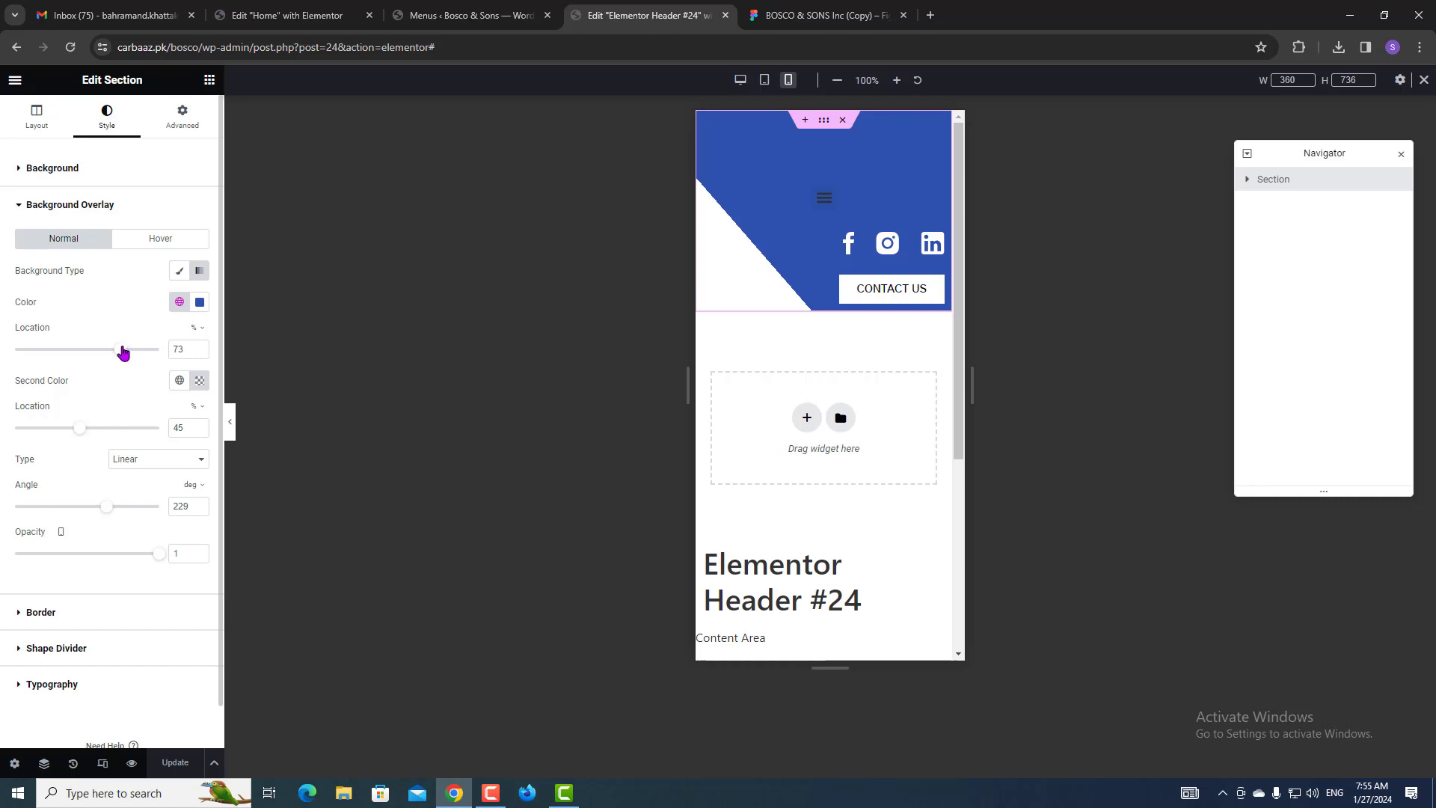
drag(120, 353, 80, 351)
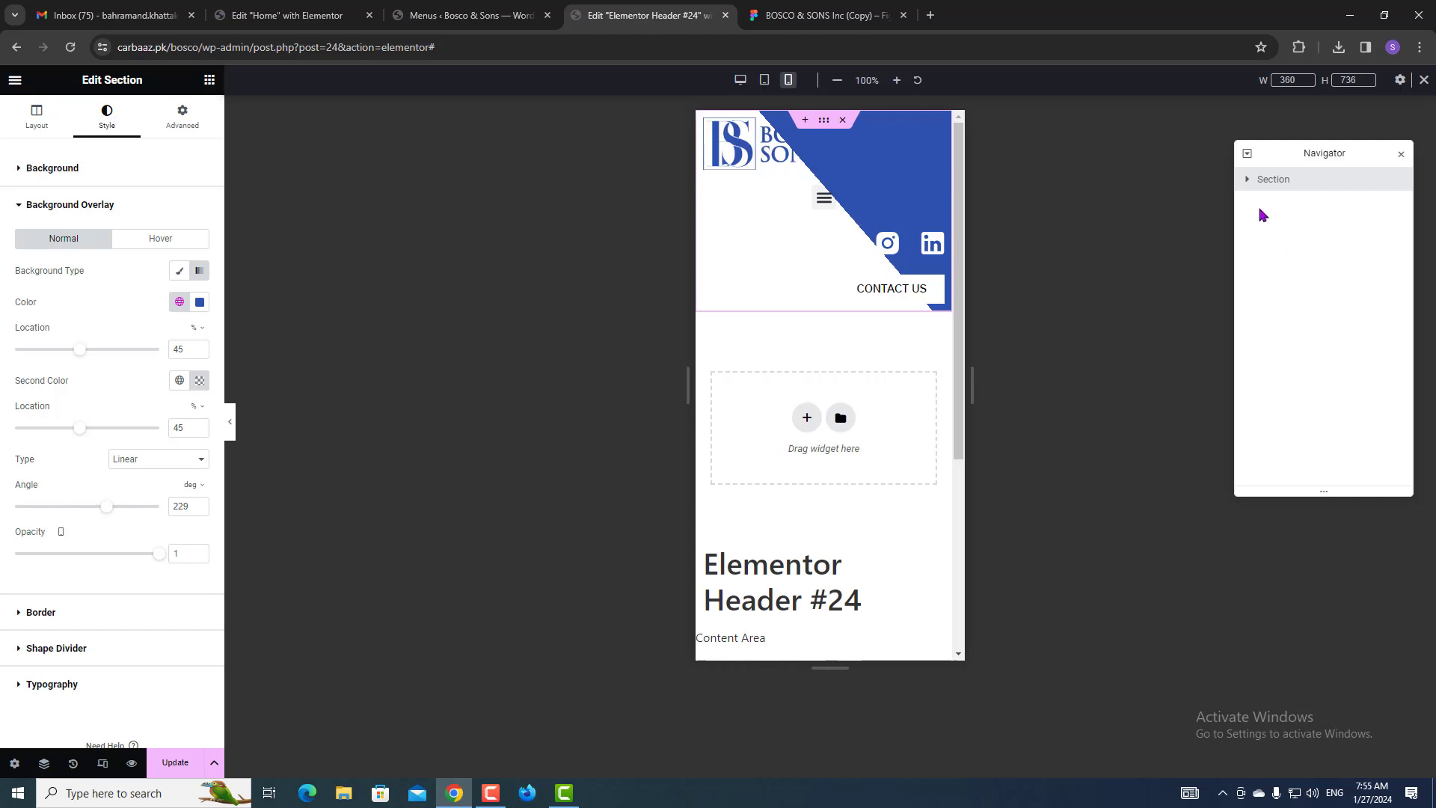
click(1245, 181)
click(1269, 222)
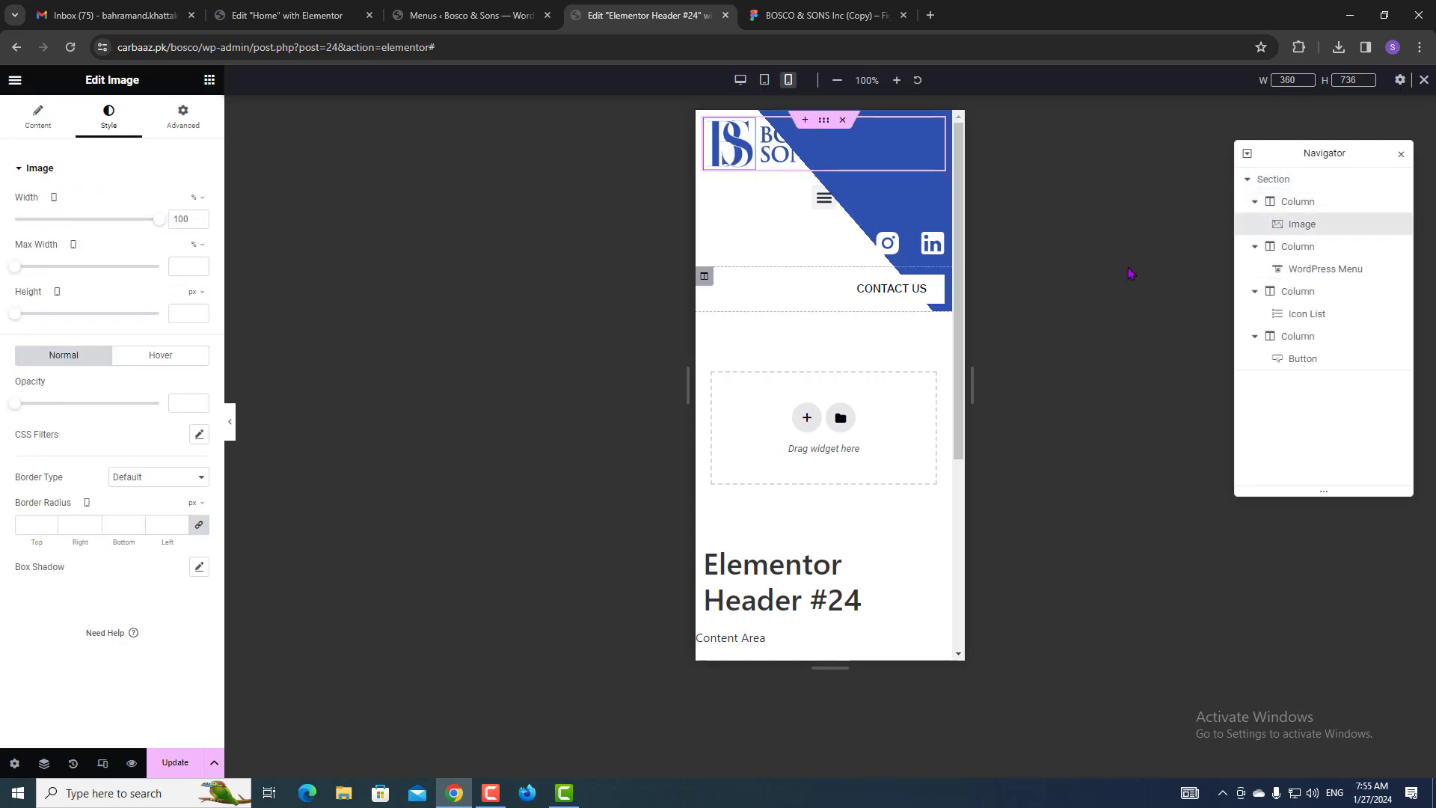
Set the mobile widths to 40% for the logo column and 15% for the menu column.
click(1328, 209)
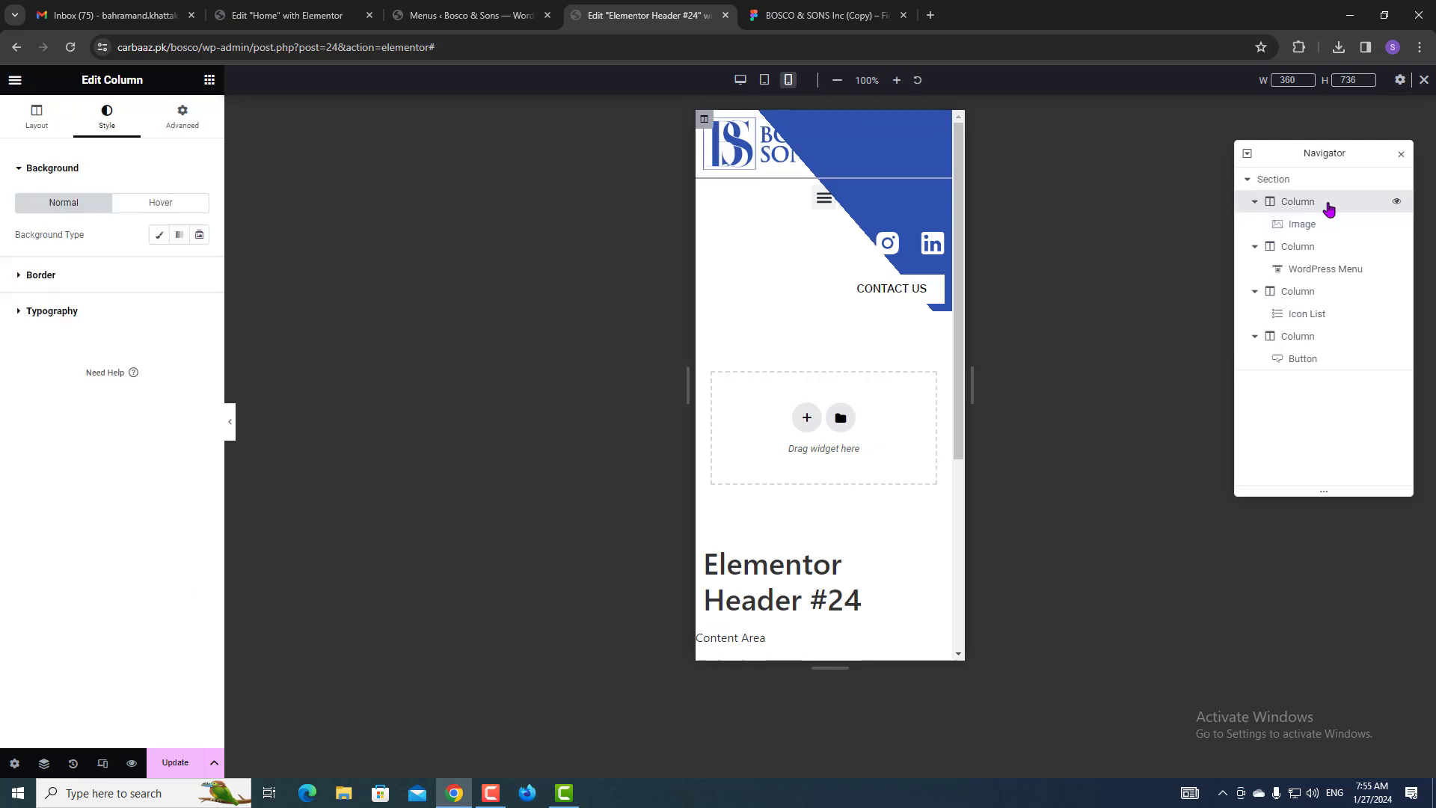
click(47, 123)
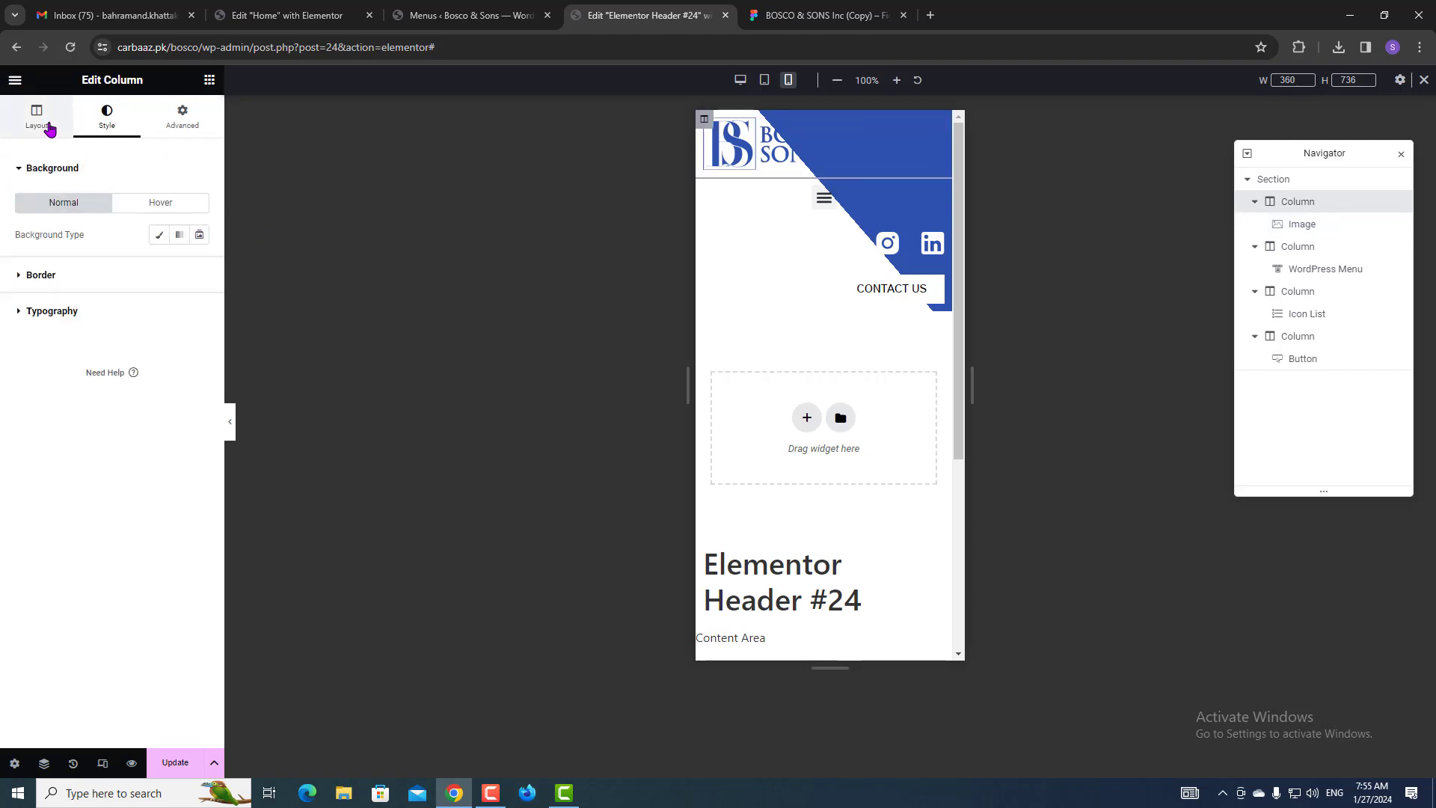
click(190, 200)
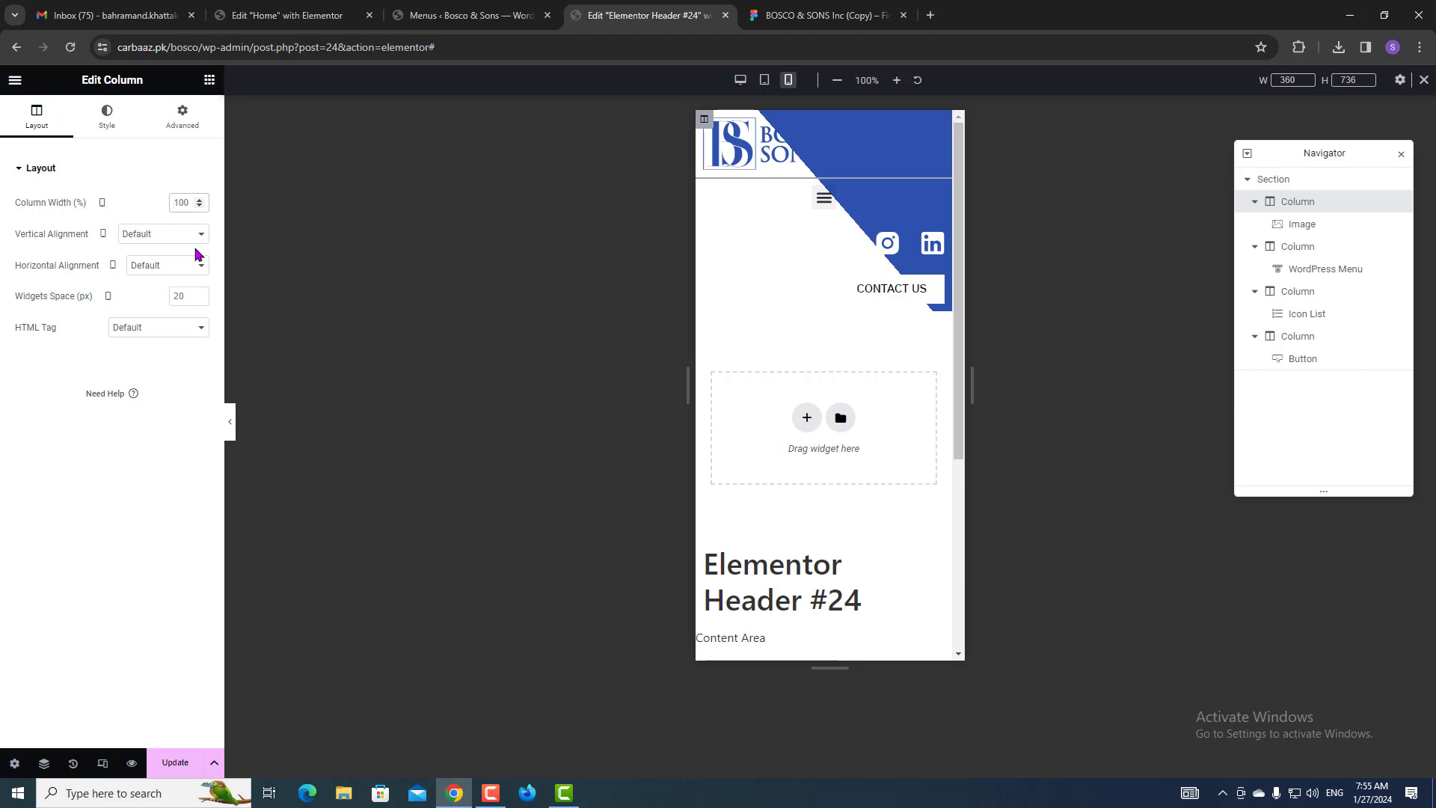
text(40)
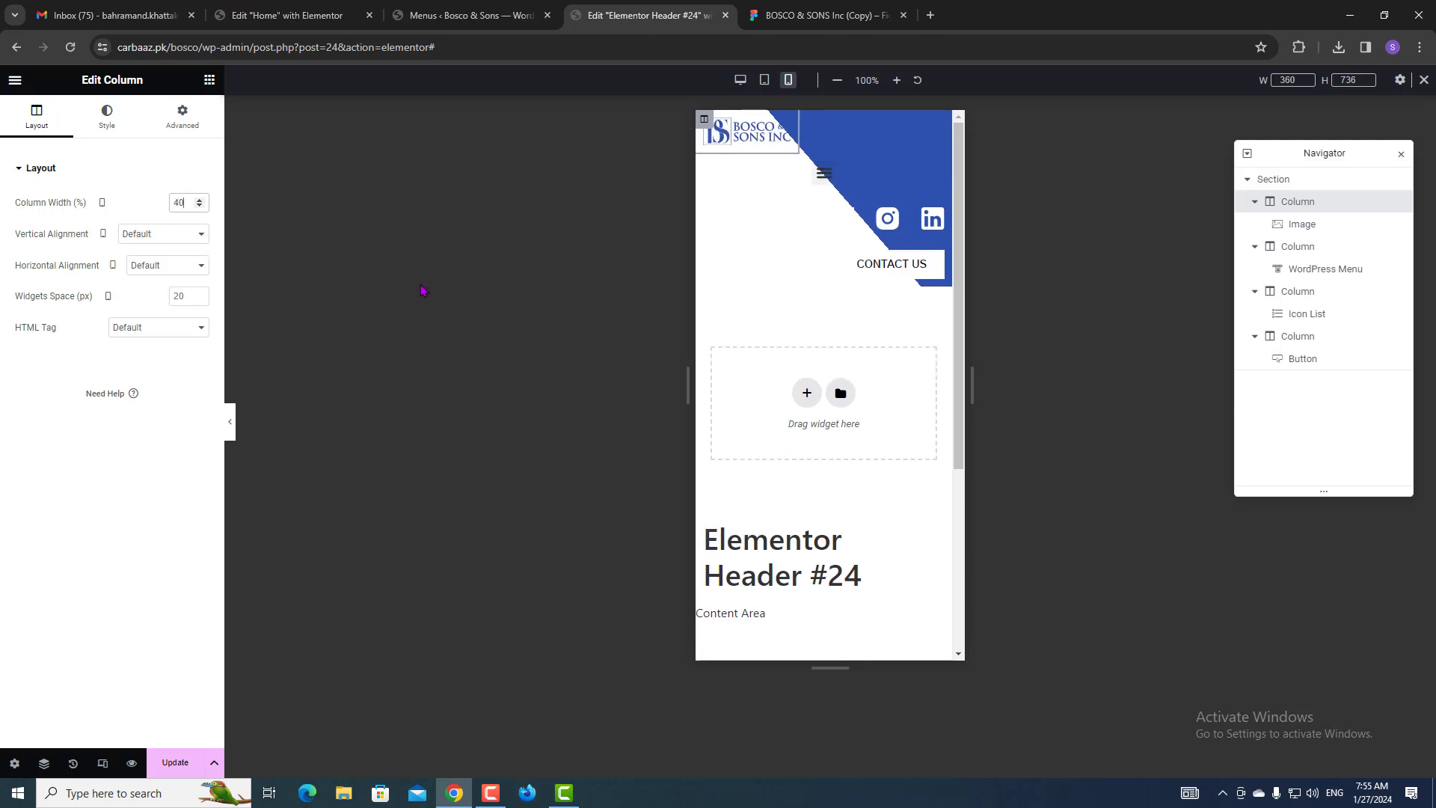
click(1305, 249)
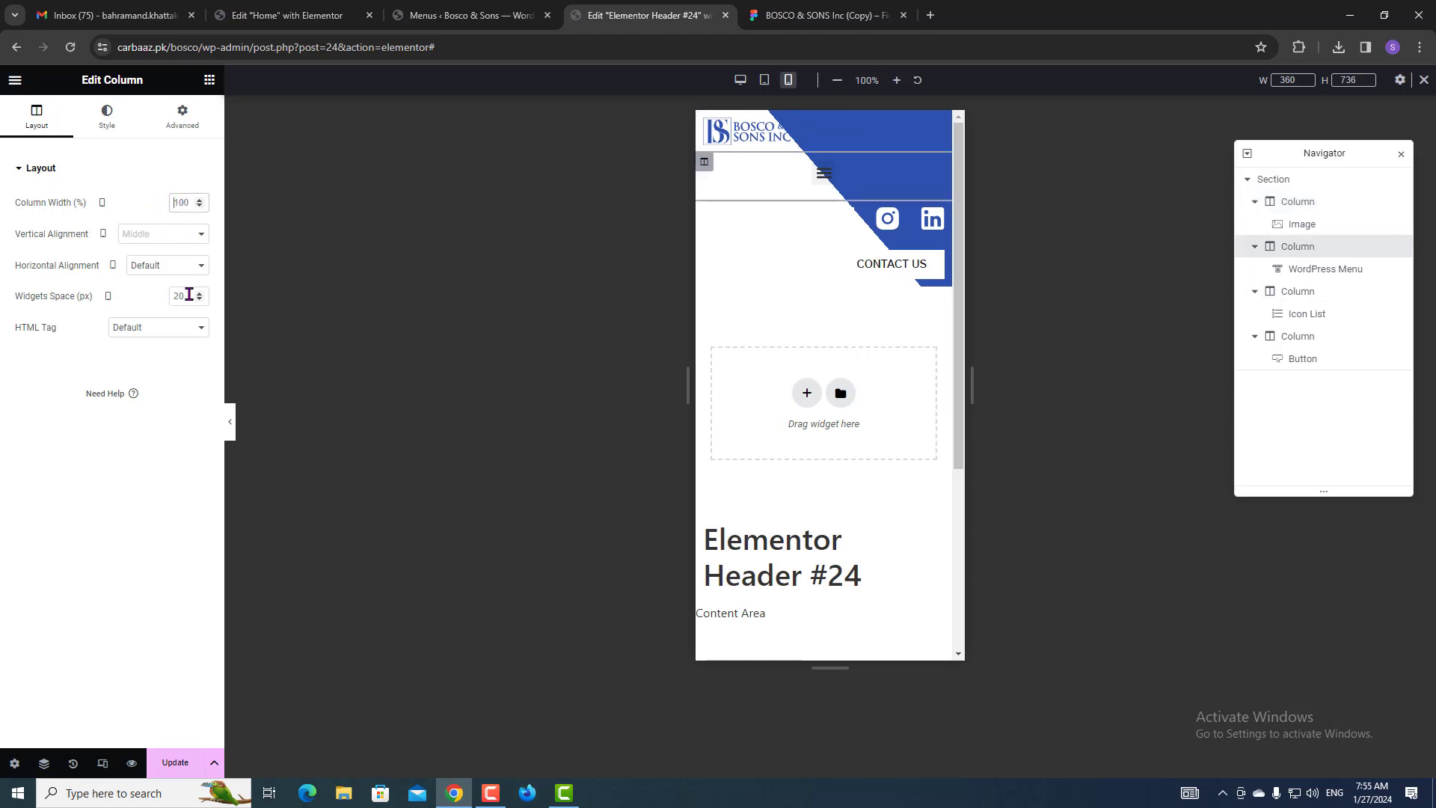
text(5)
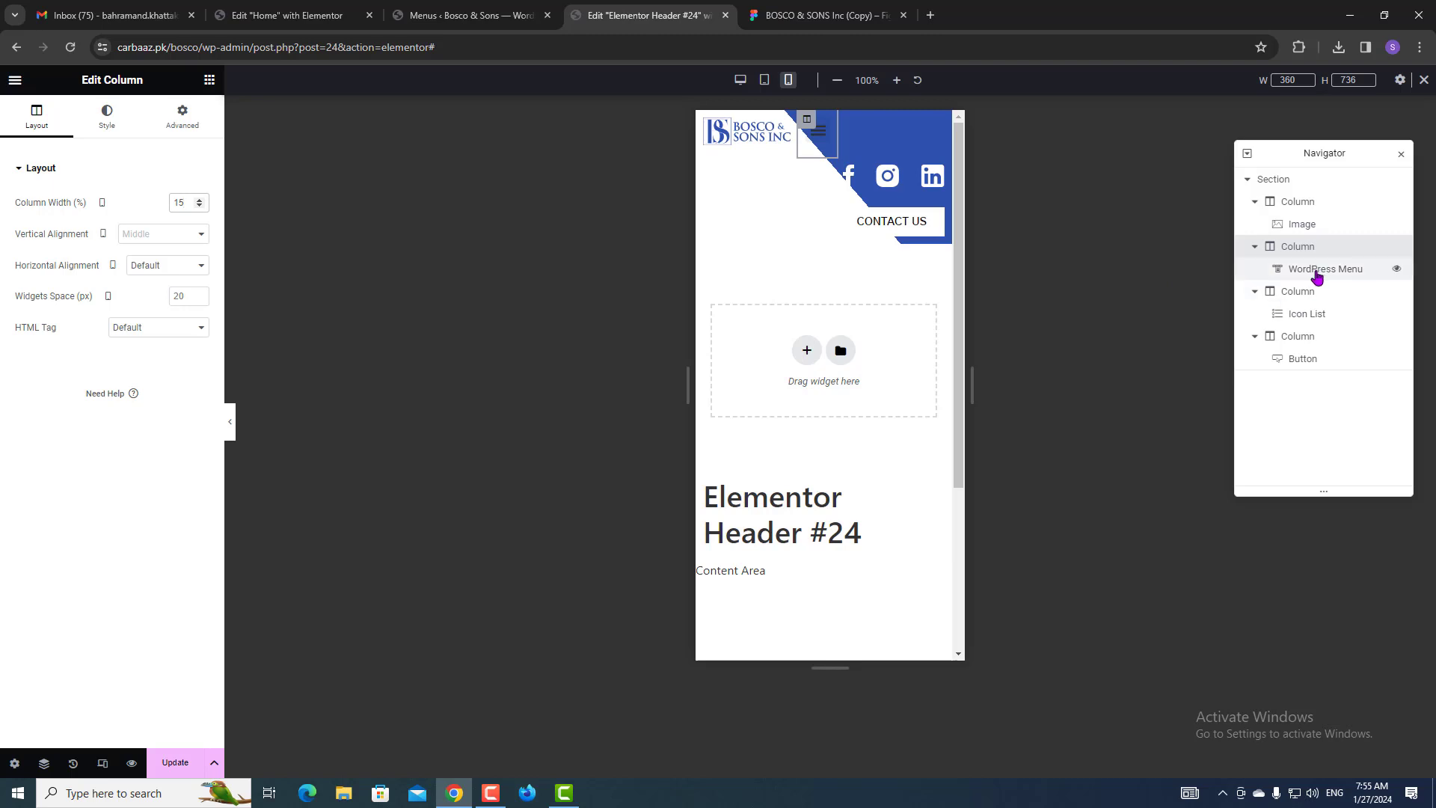
Hide the social icons column on Mobile Portrait.
click(1302, 302)
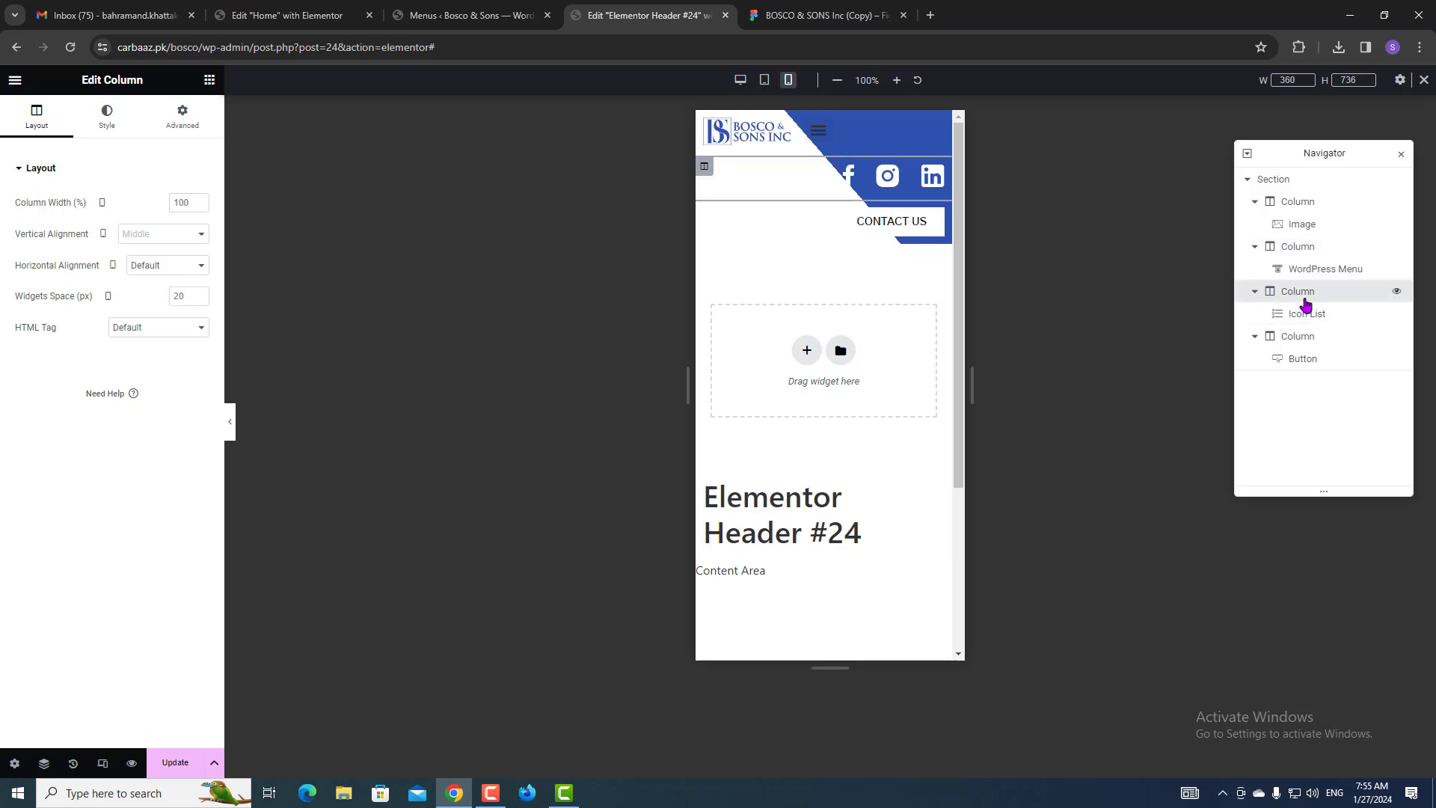
click(183, 119)
click(78, 476)
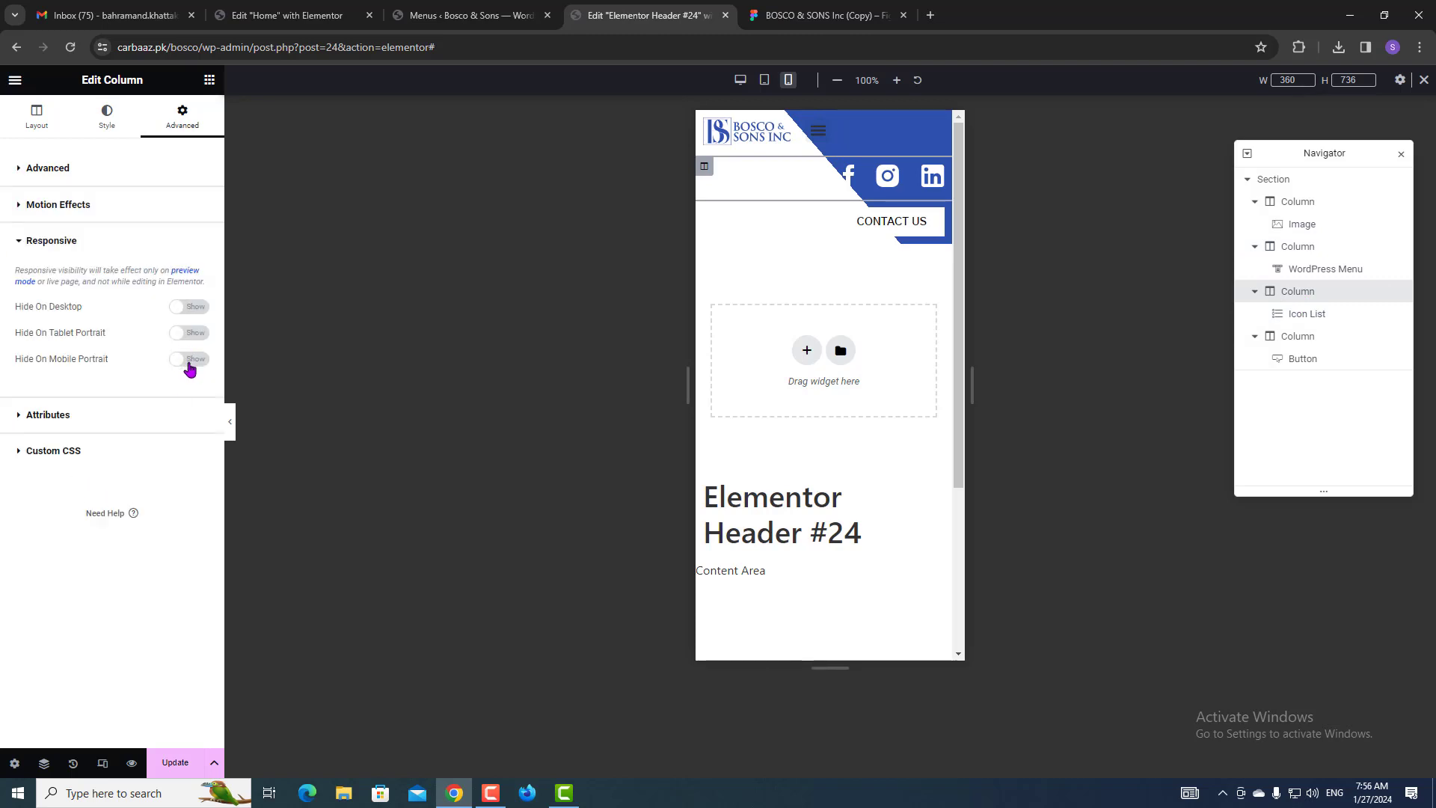
click(190, 360)
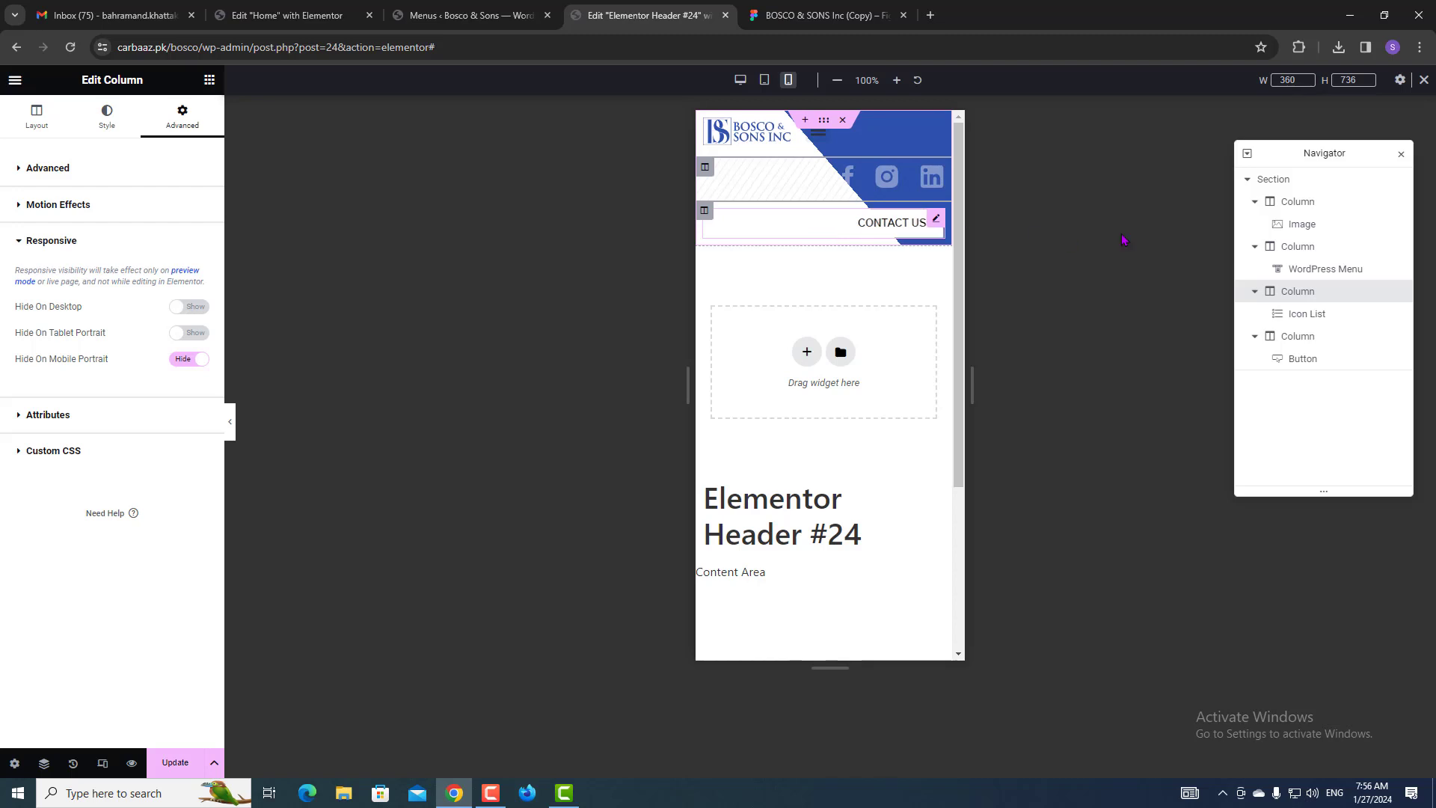
click(1331, 203)
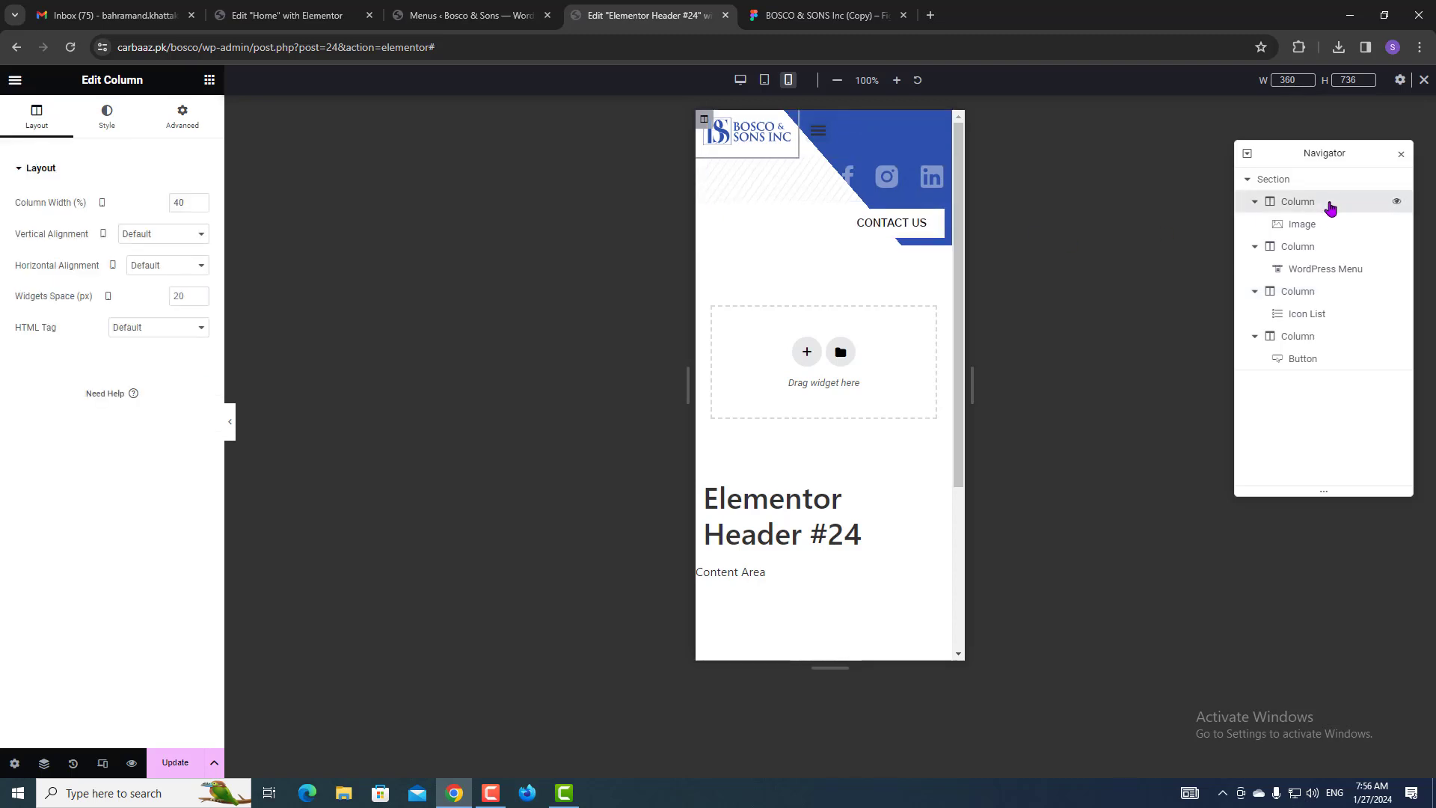
Review the menu and social icons columns' mobile widths, undoing an accidental width entry.
click(1280, 254)
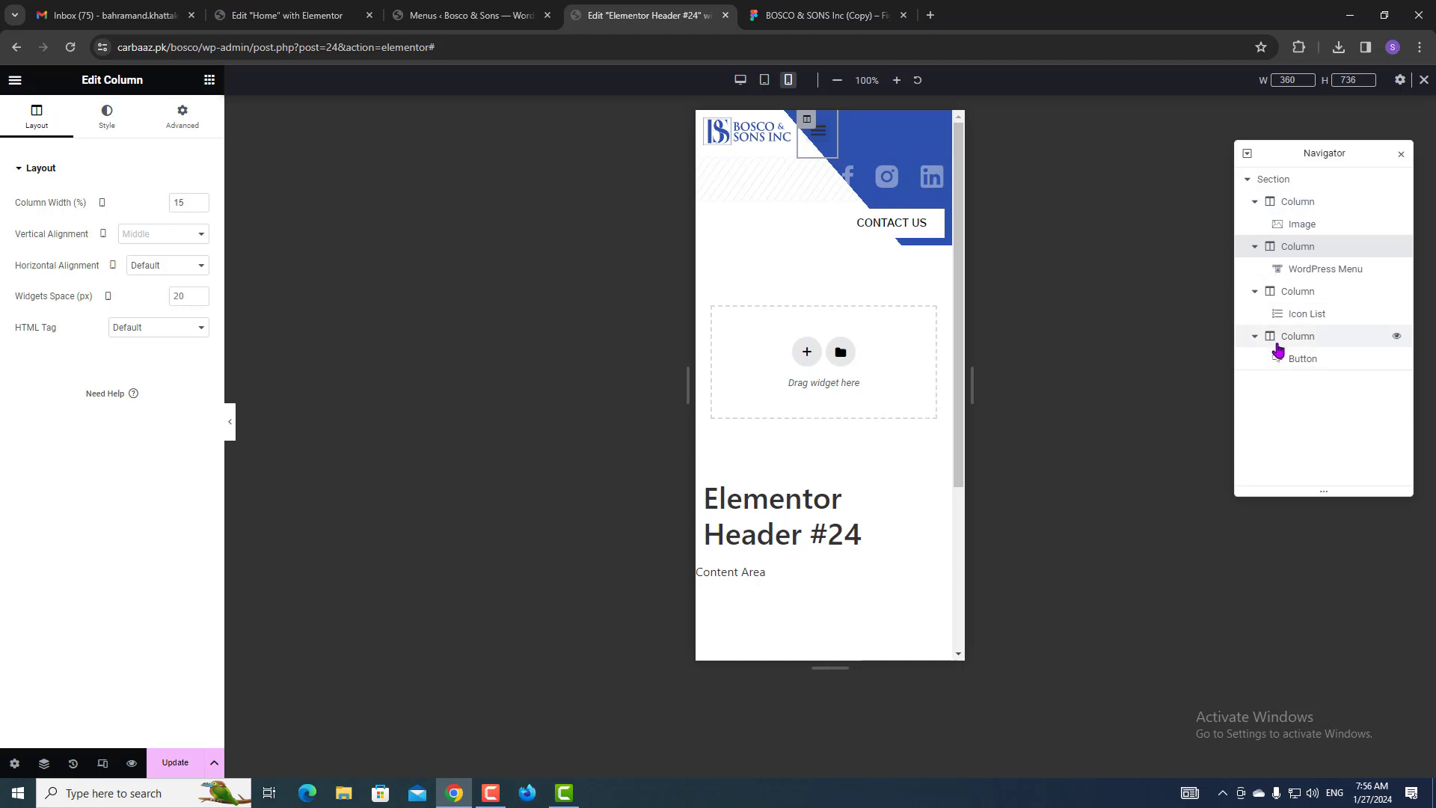
click(1281, 291)
click(20, 127)
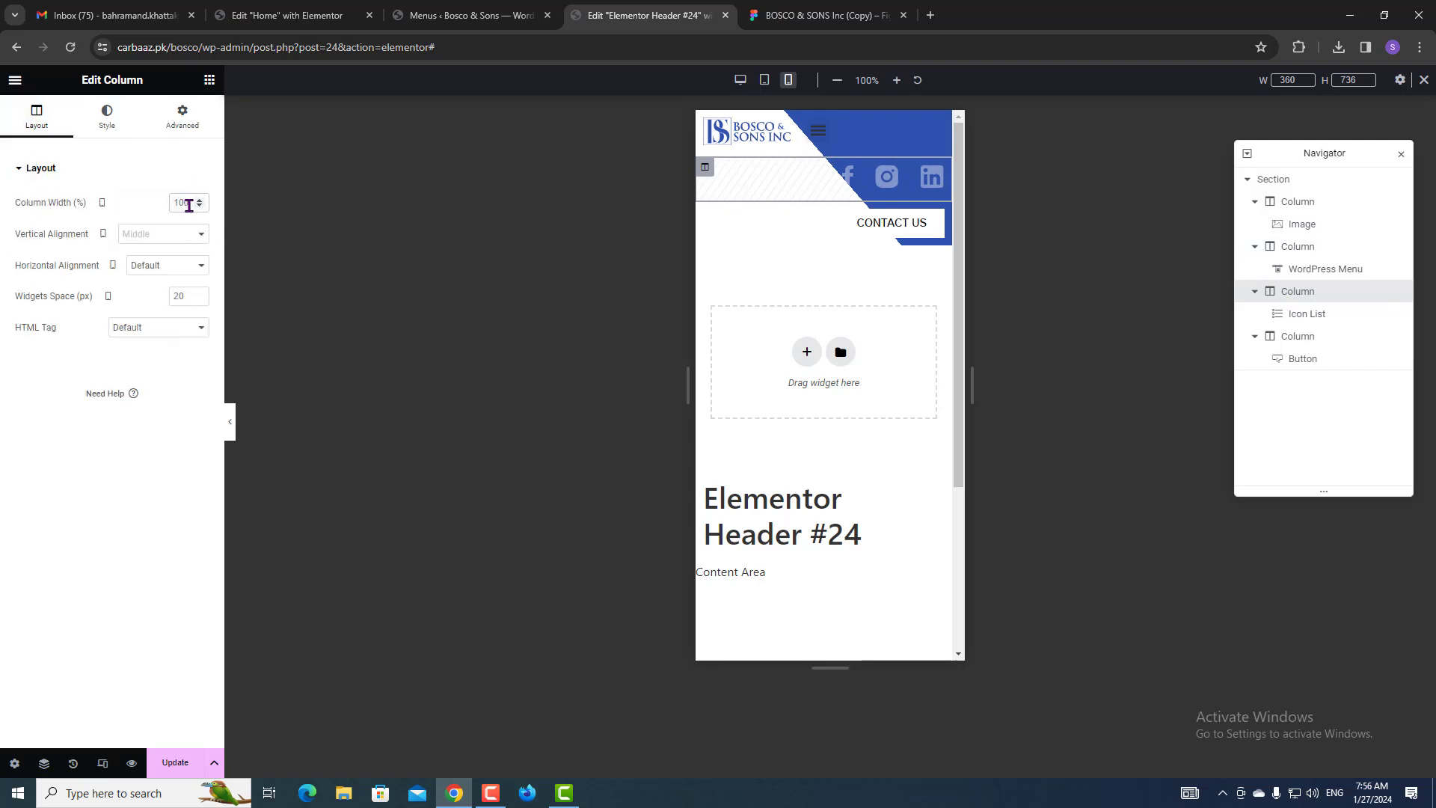
text(1)
key(BackSpace)
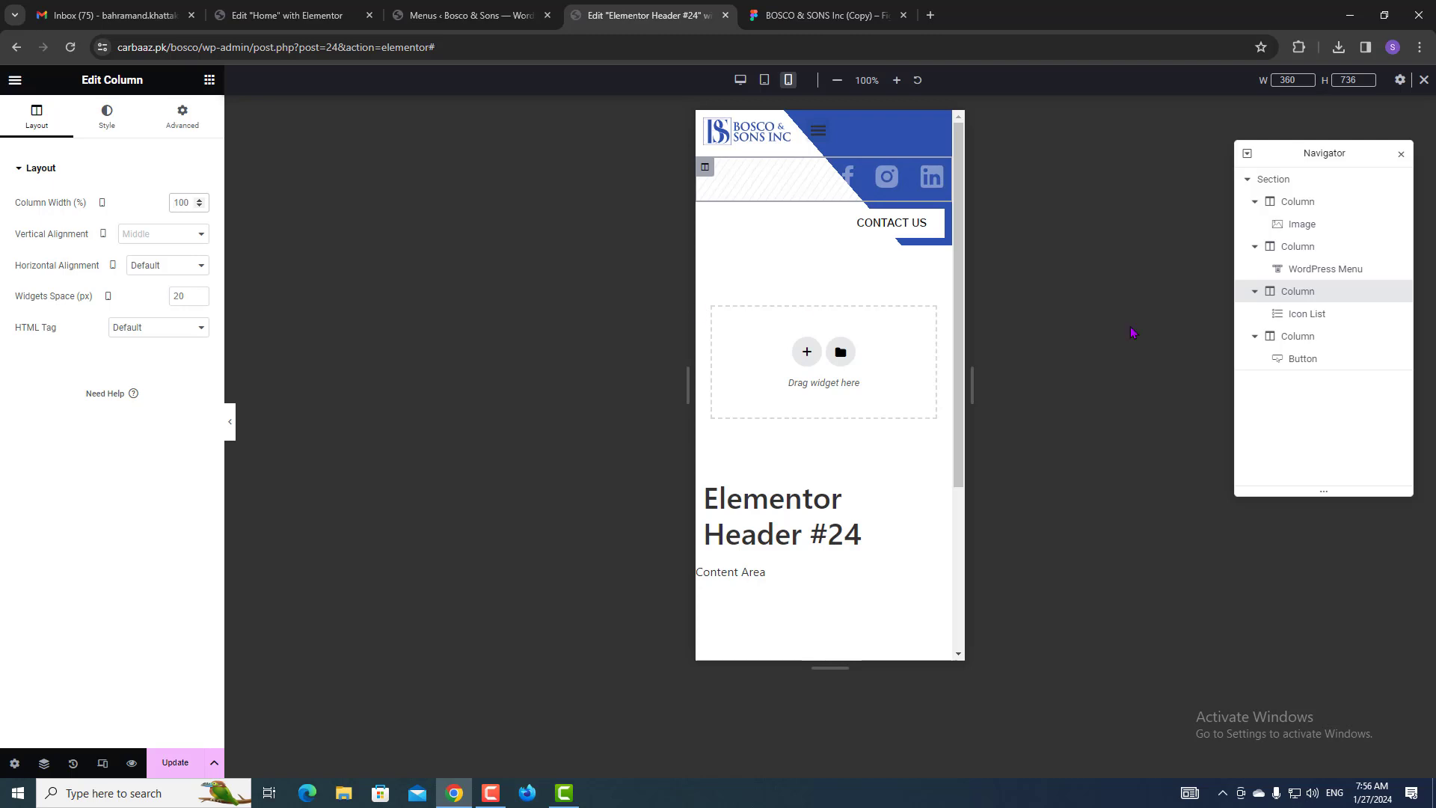
Set the Contact Us column to 44% width on mobile and save with Update.
click(1264, 338)
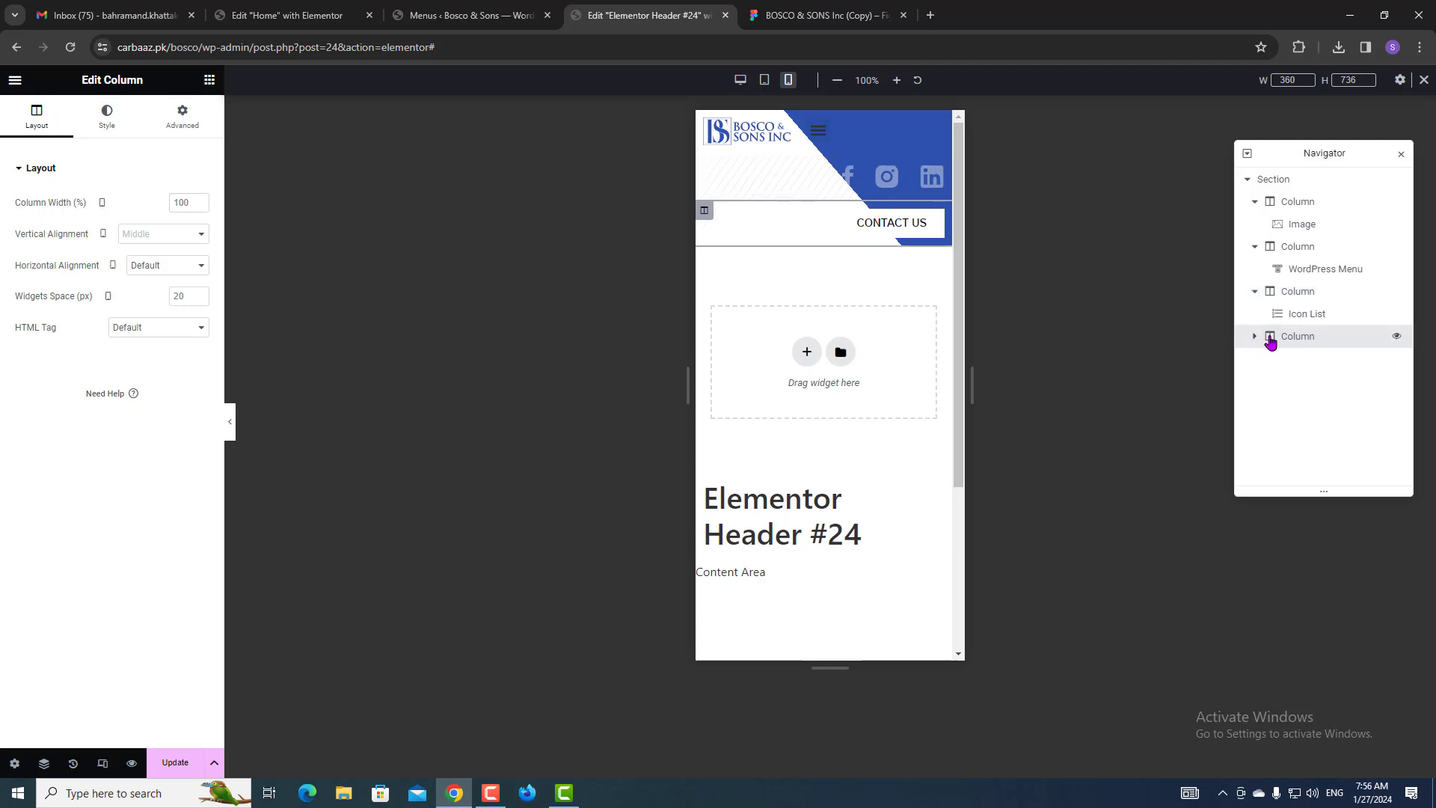
click(172, 206)
text(44)
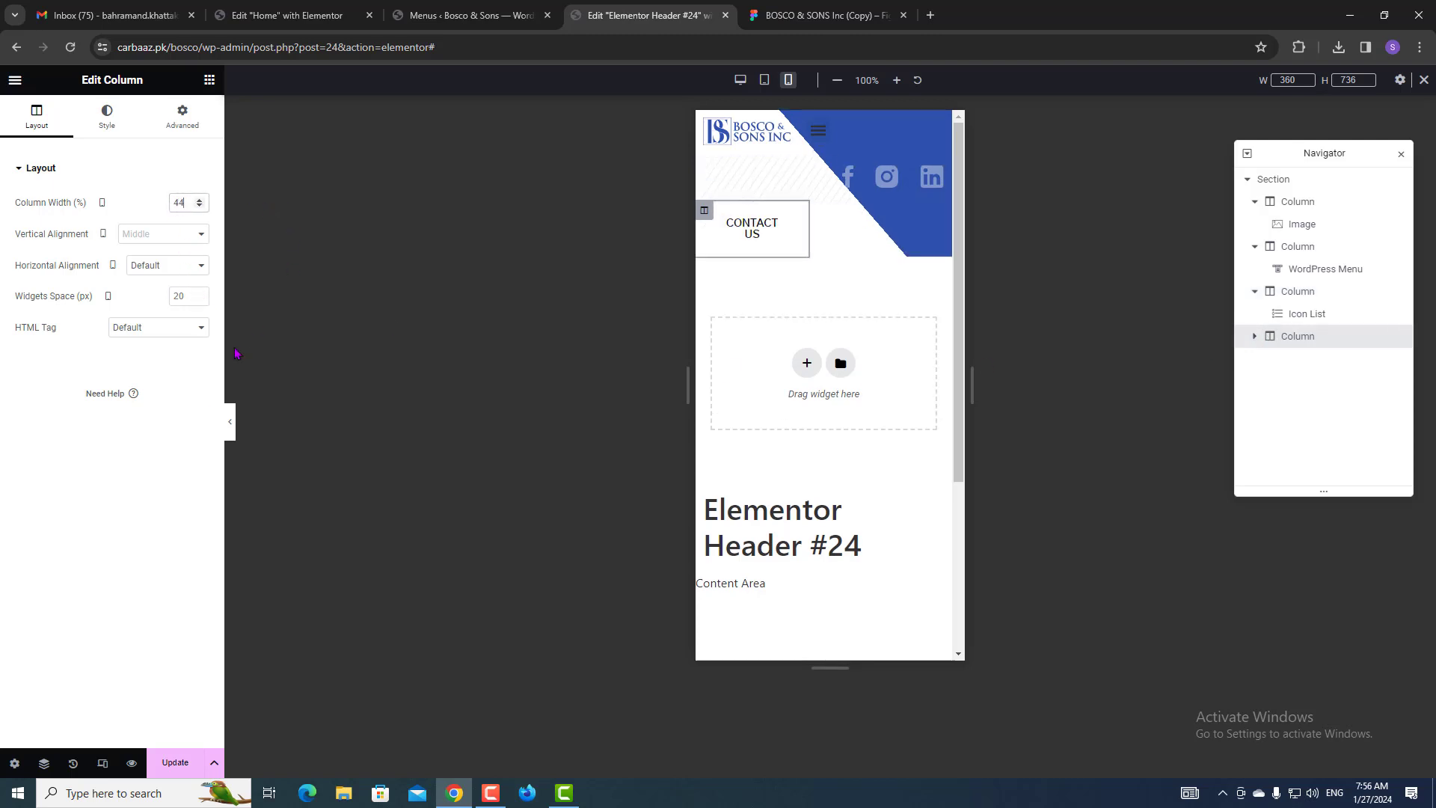
click(183, 763)
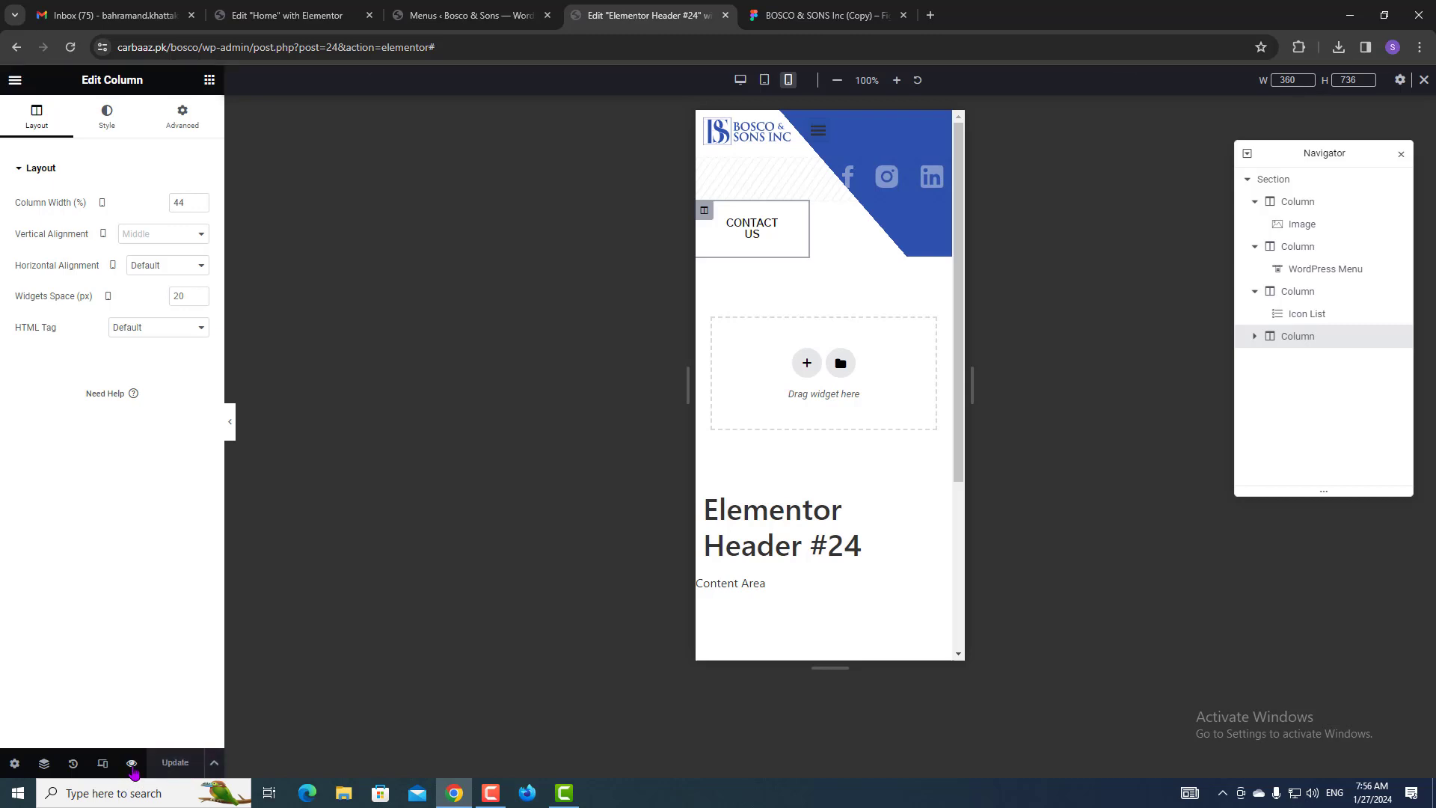
Check the front-end header at iPhone SE size using DevTools device emulation.
mouse_move(132, 767)
click(156, 736)
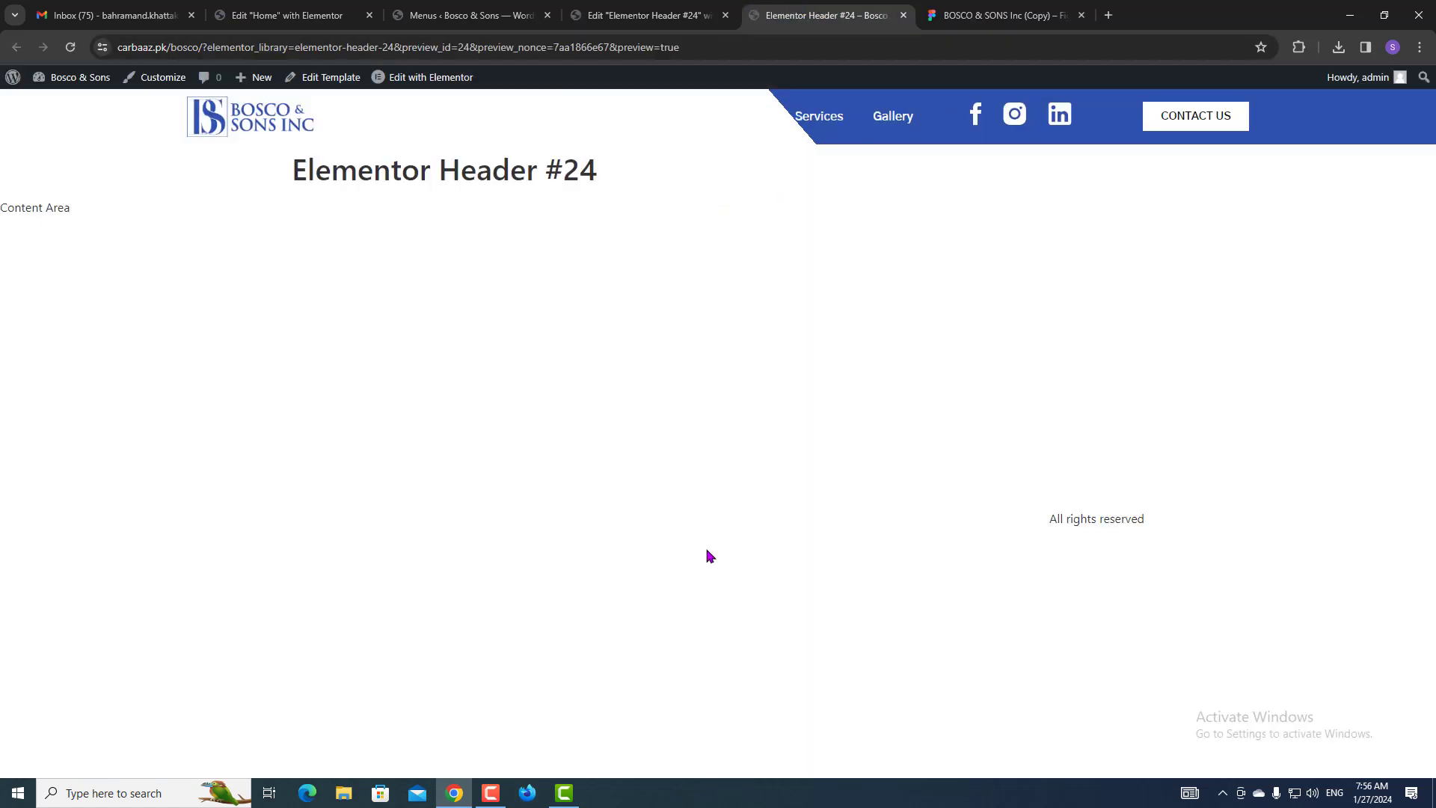
key(ctrl+shift+i)
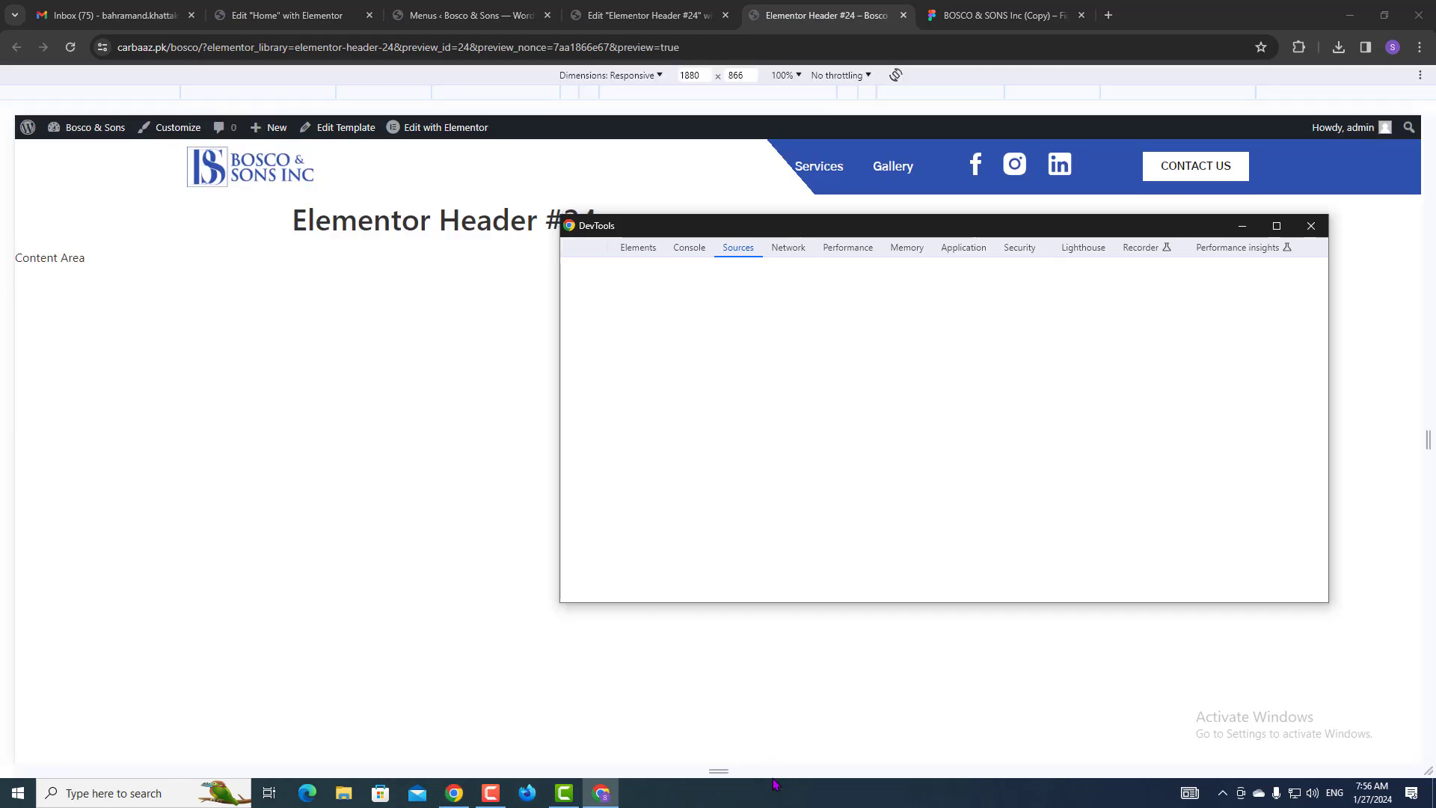
click(637, 75)
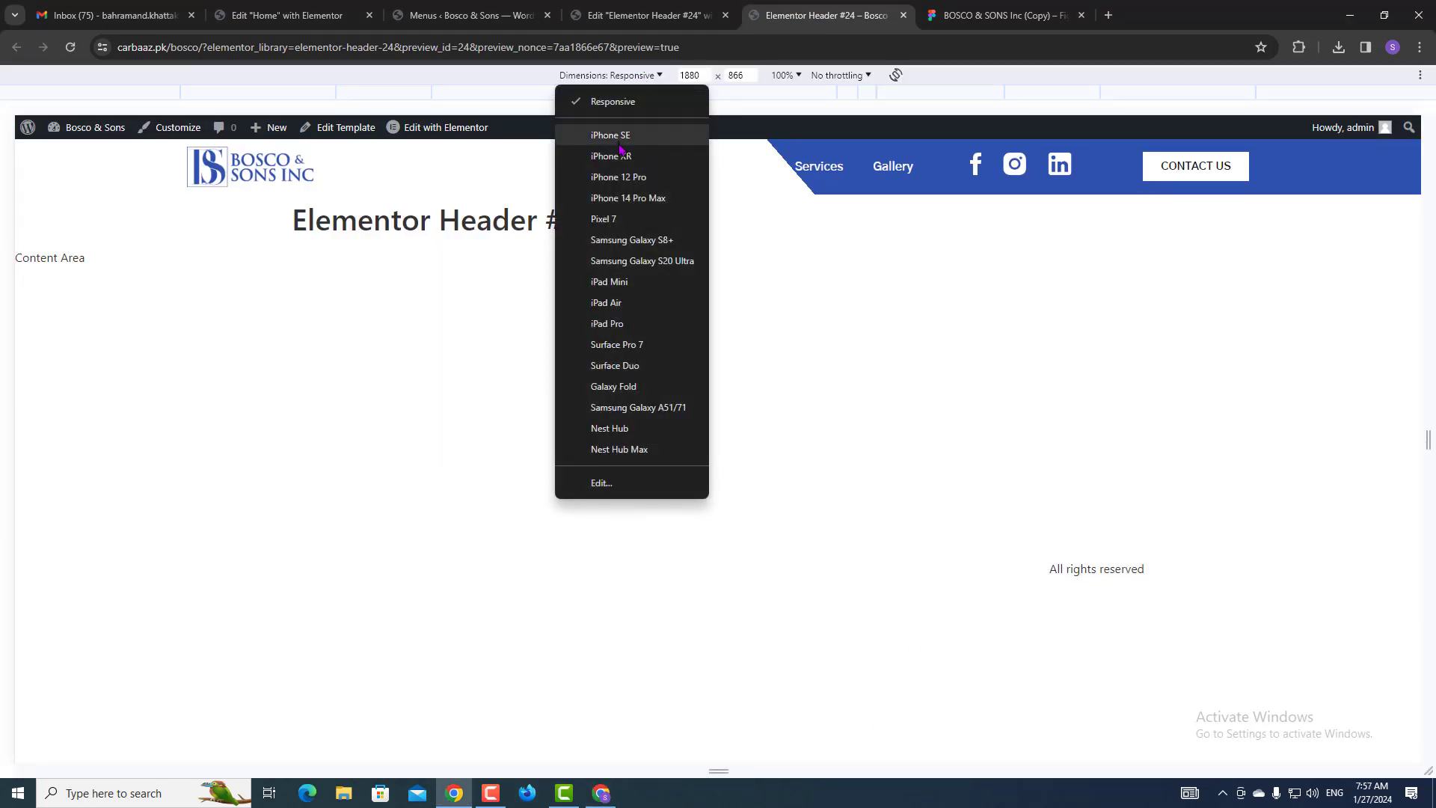
click(610, 135)
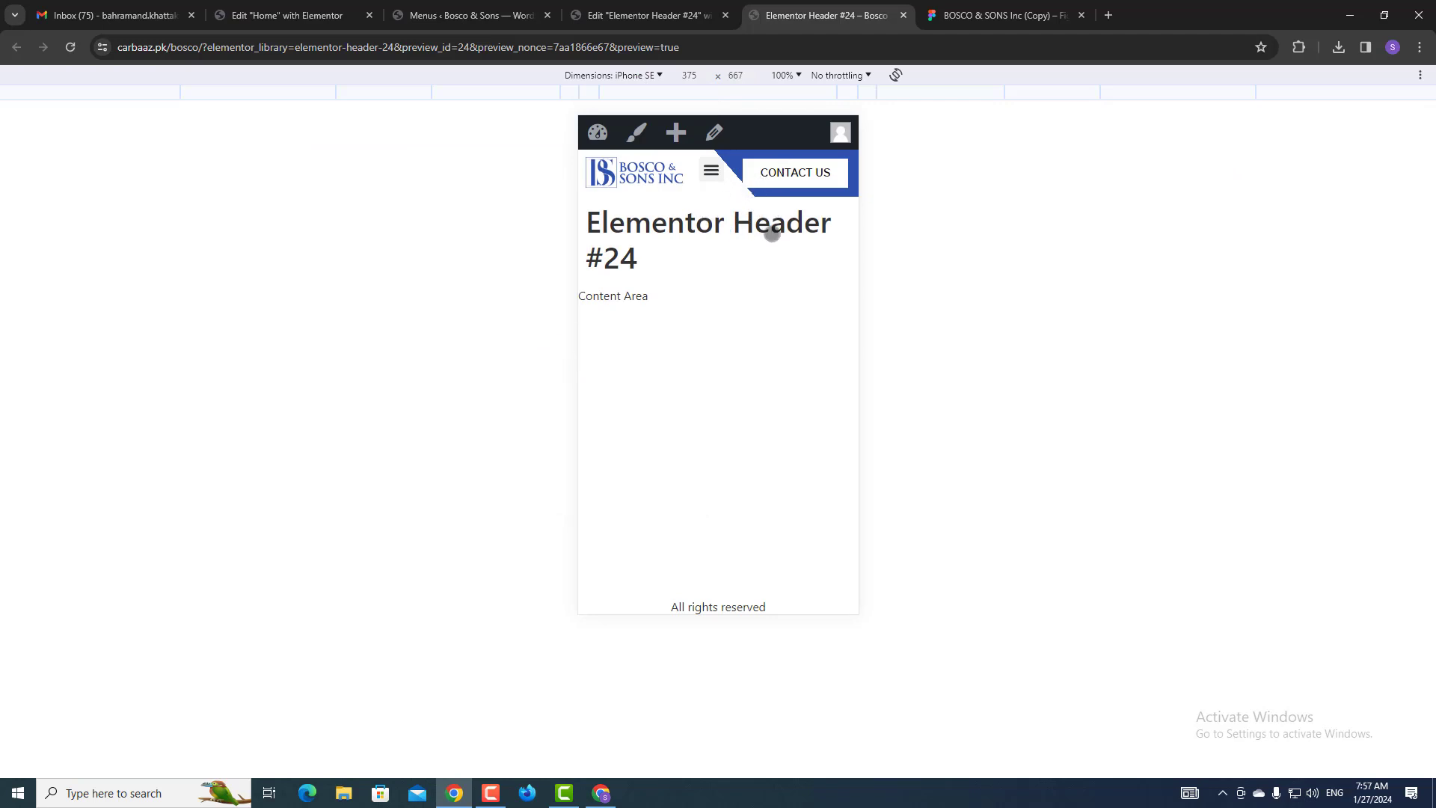
click(615, 9)
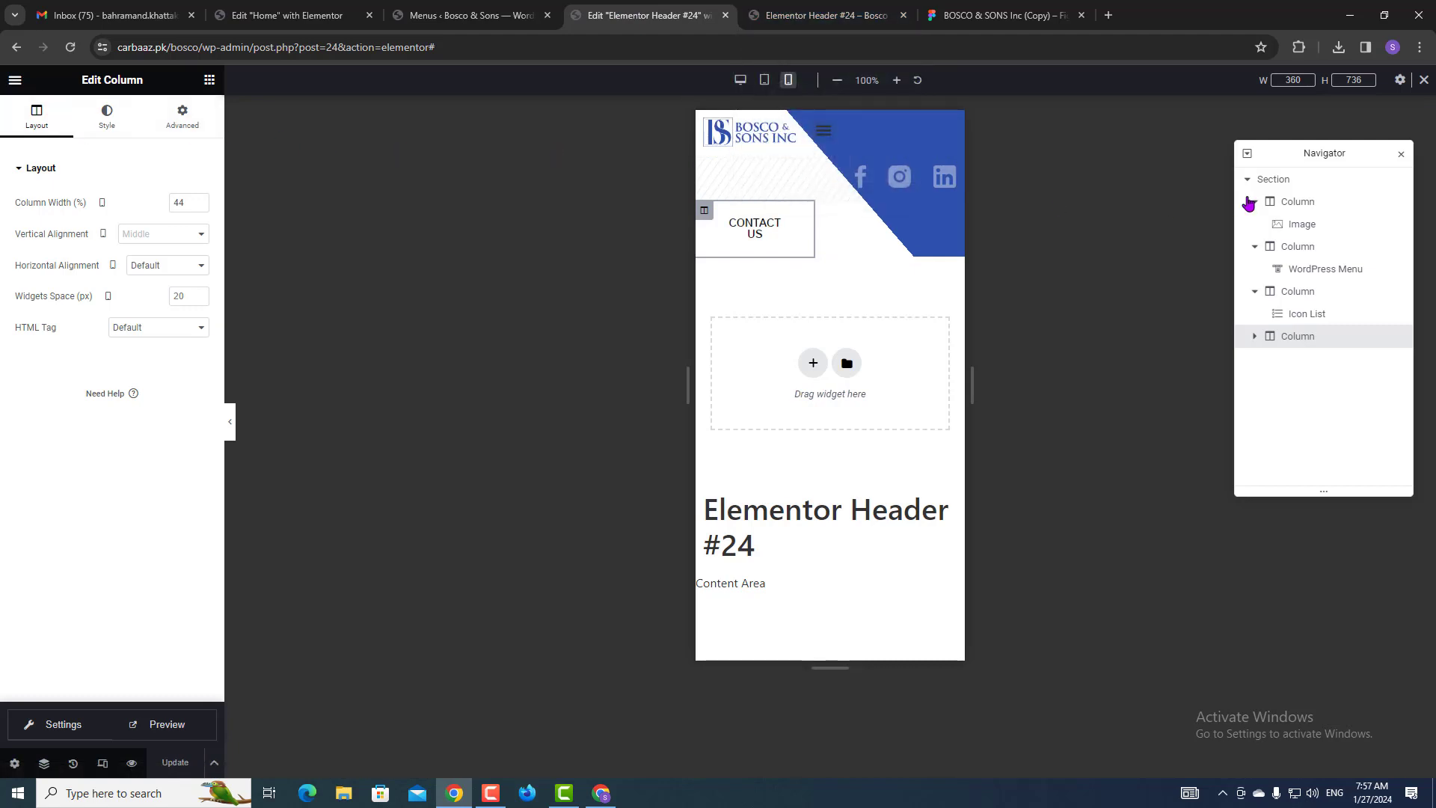
Set the header overlay's gradient locations to 60% and 46%, checking the mobile preview.
click(1291, 181)
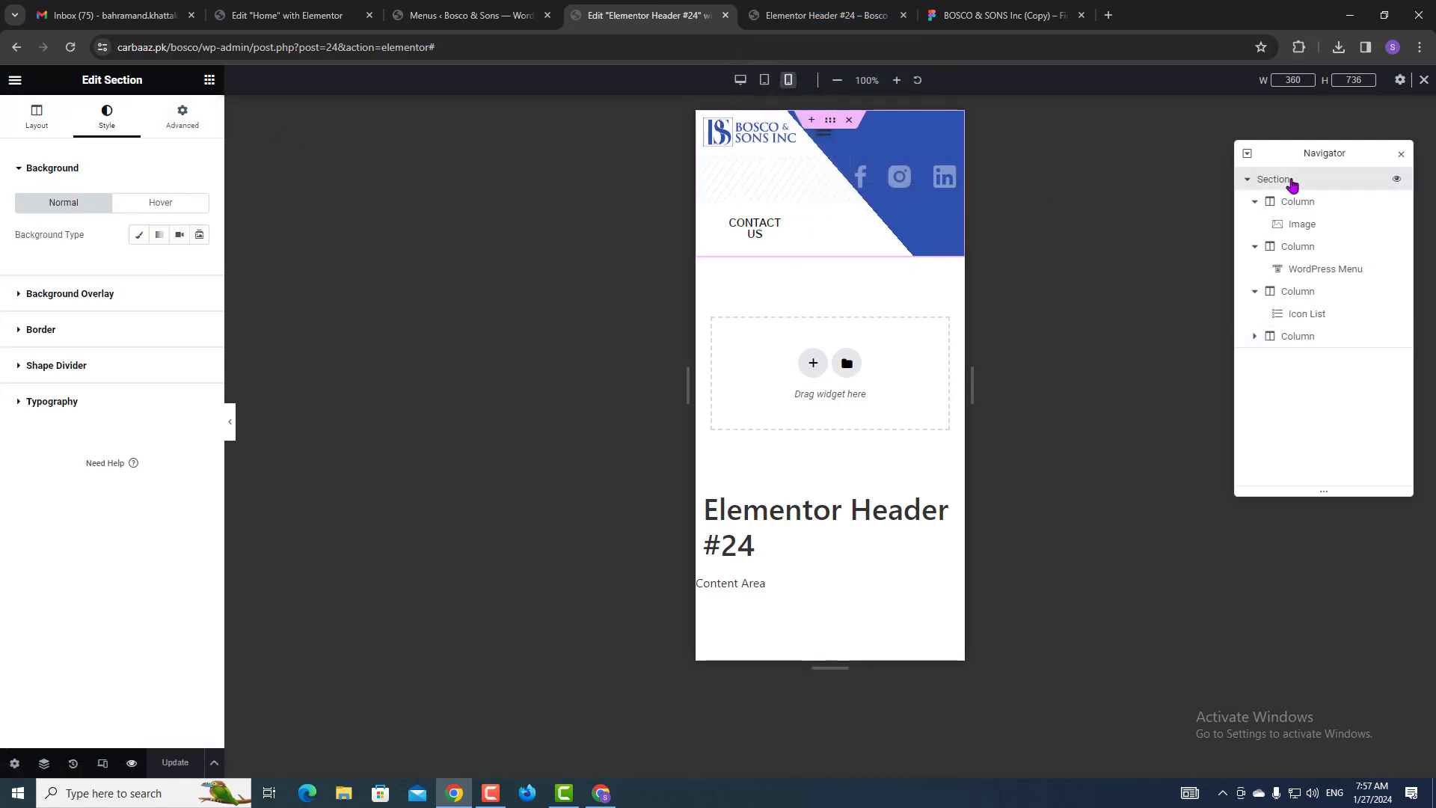
click(66, 305)
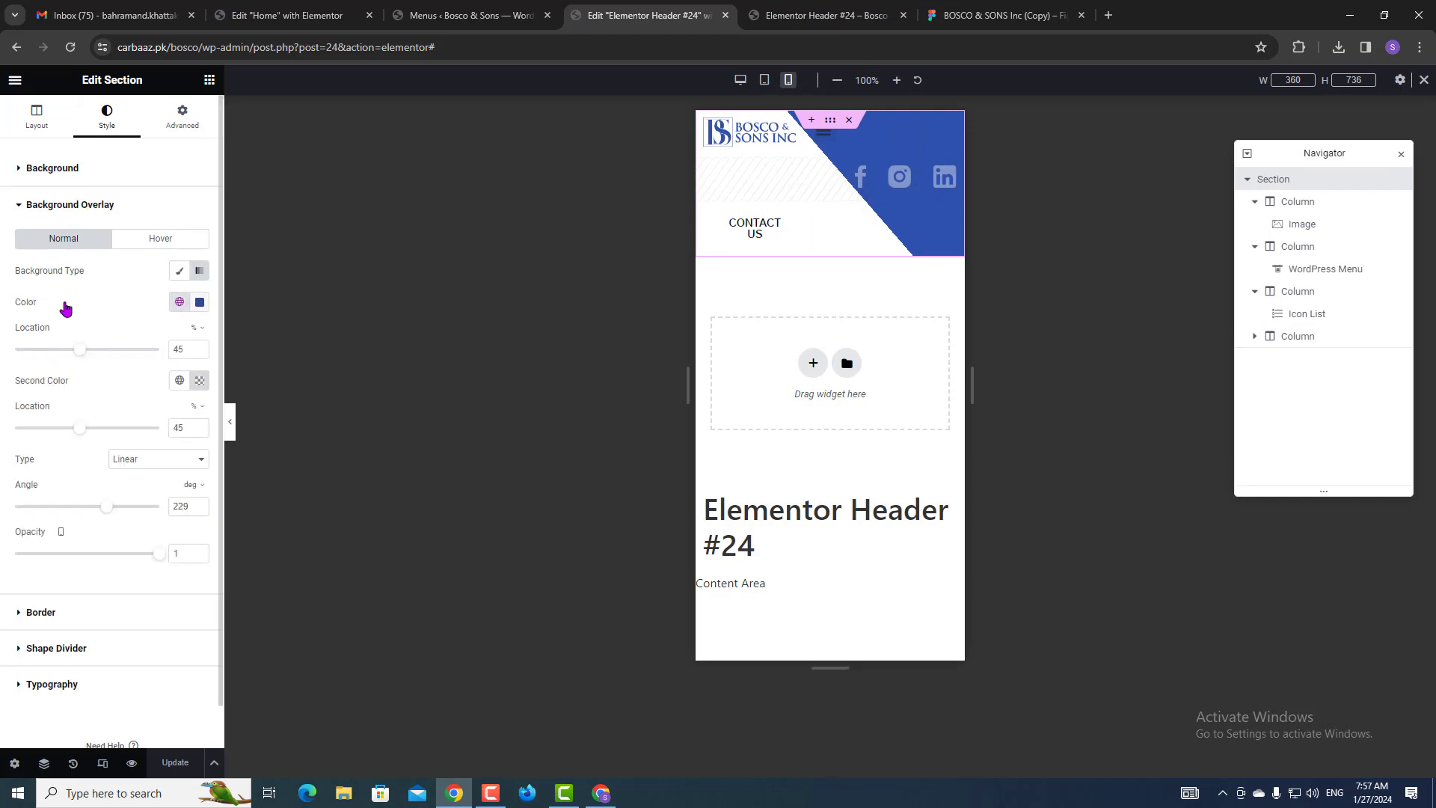
click(82, 429)
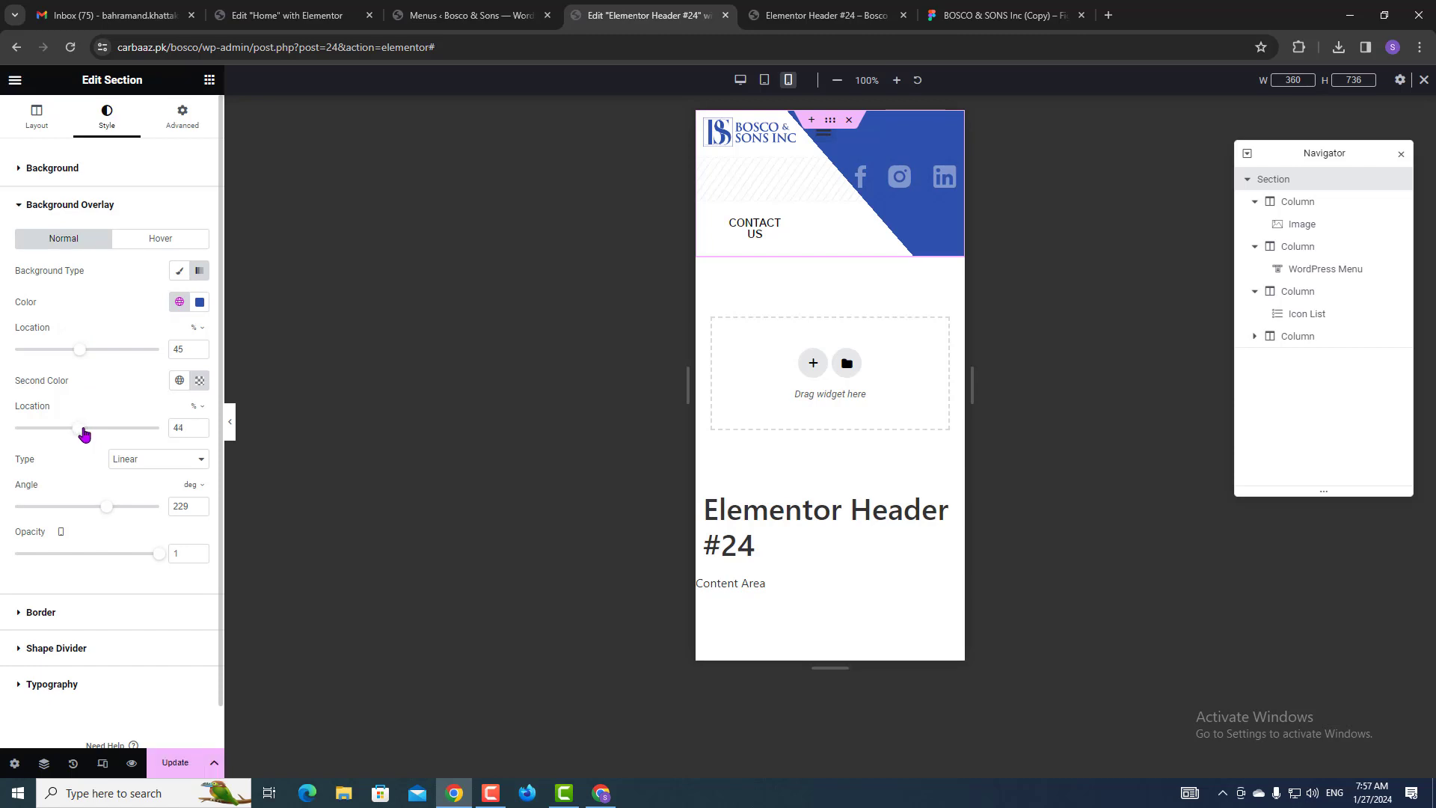
mouse_move(81, 354)
mouse_down()
mouse_move(67, 355)
mouse_move(98, 351)
mouse_up()
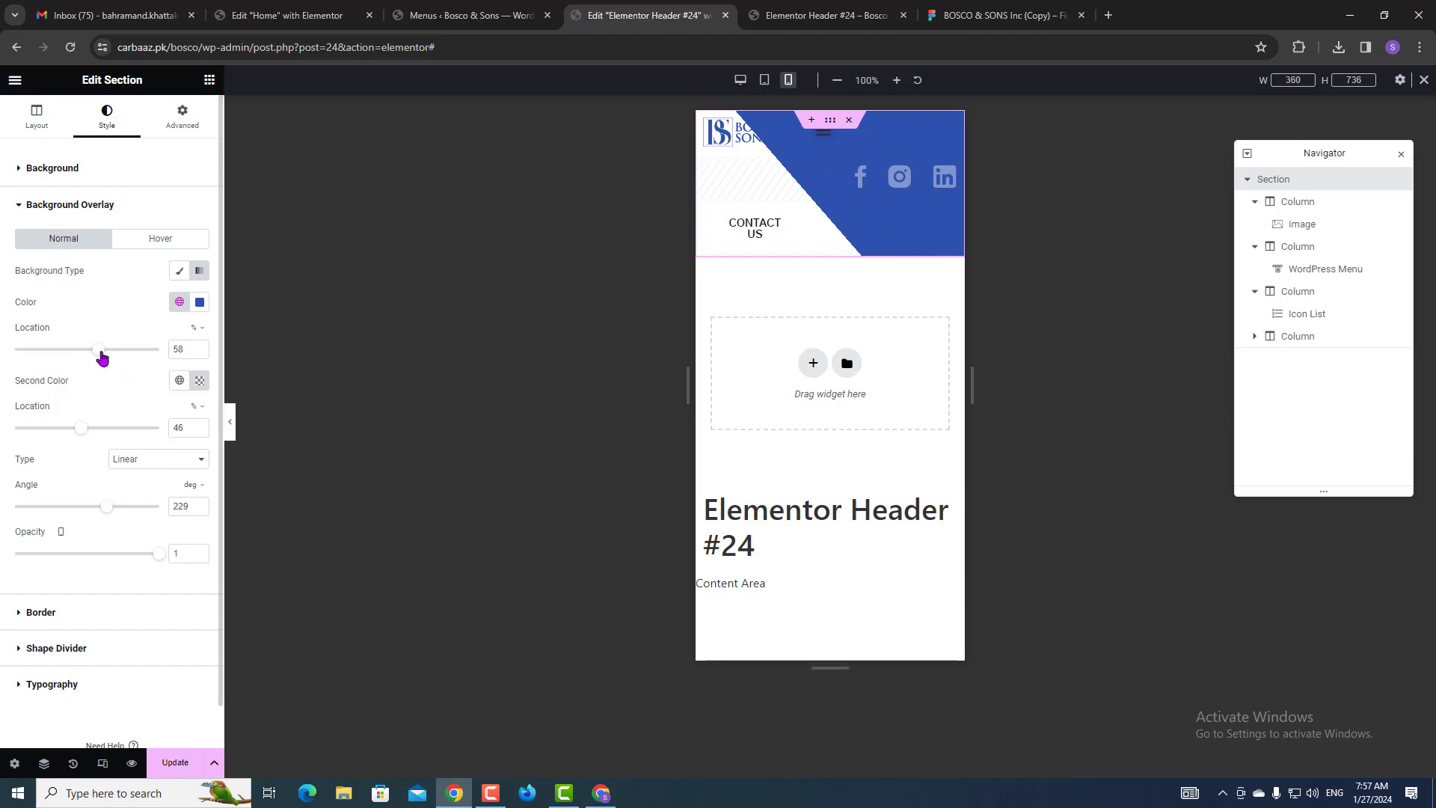
click(826, 14)
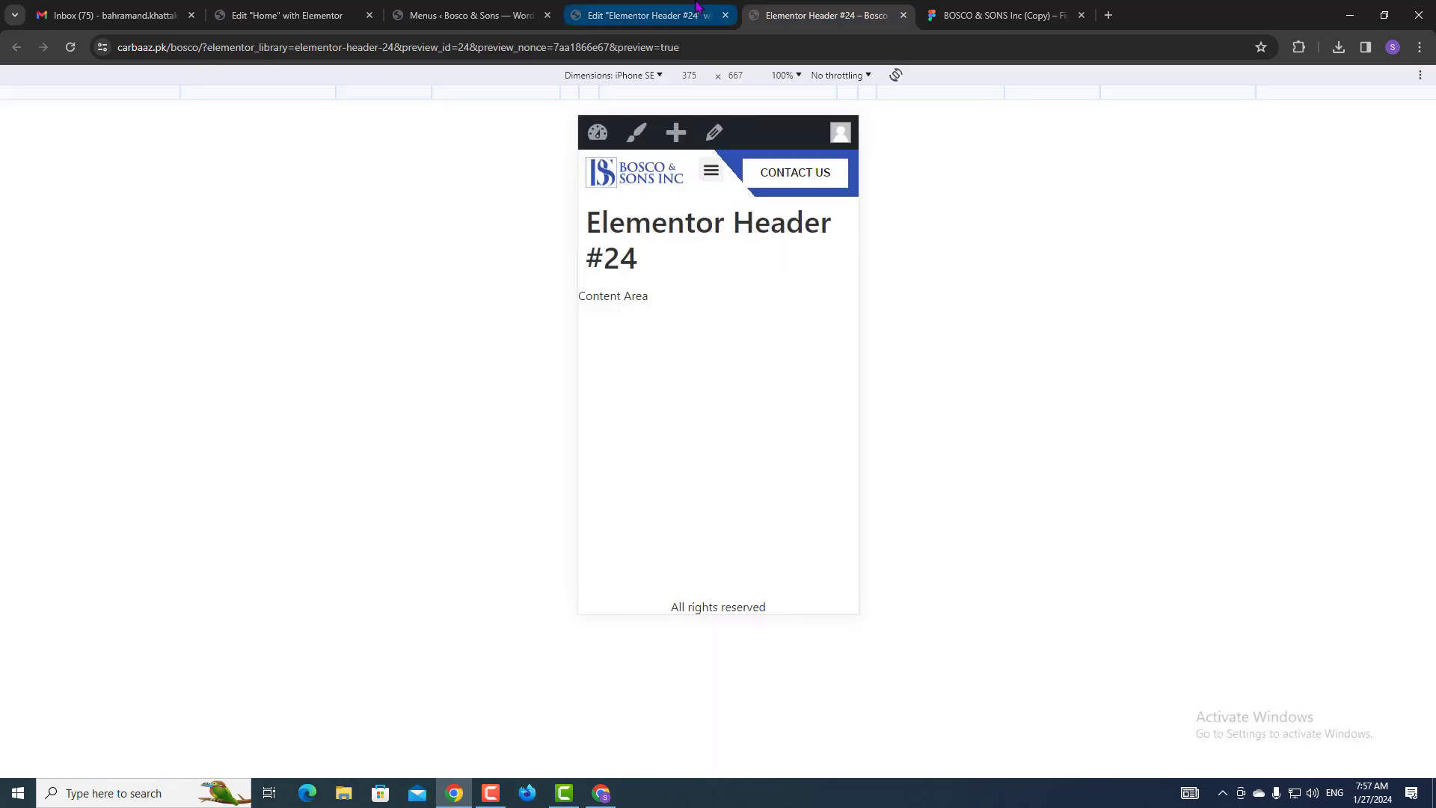
click(651, 15)
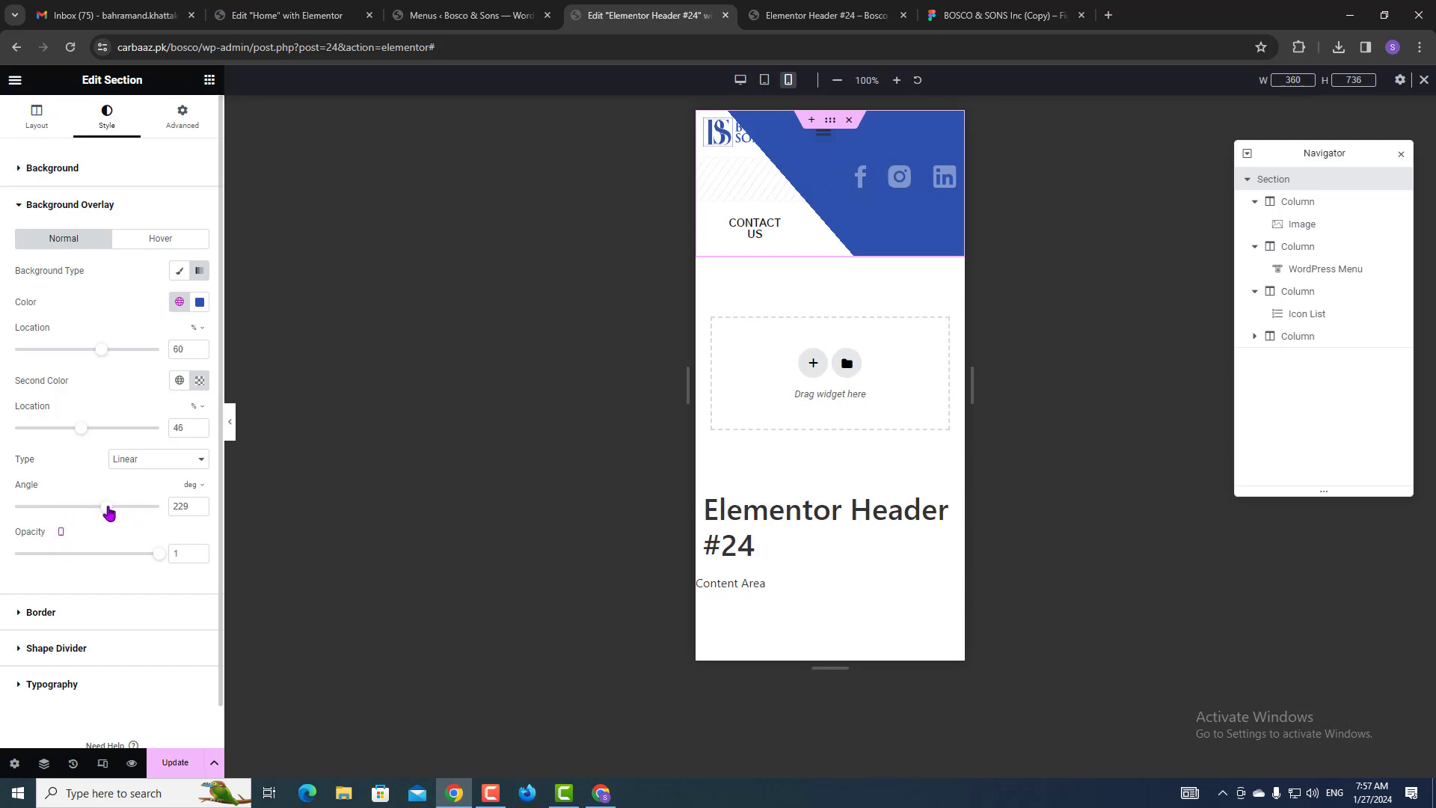
Change the overlay gradient angle to 244°, save, and confirm it in the mobile preview.
drag(109, 509, 113, 509)
click(161, 762)
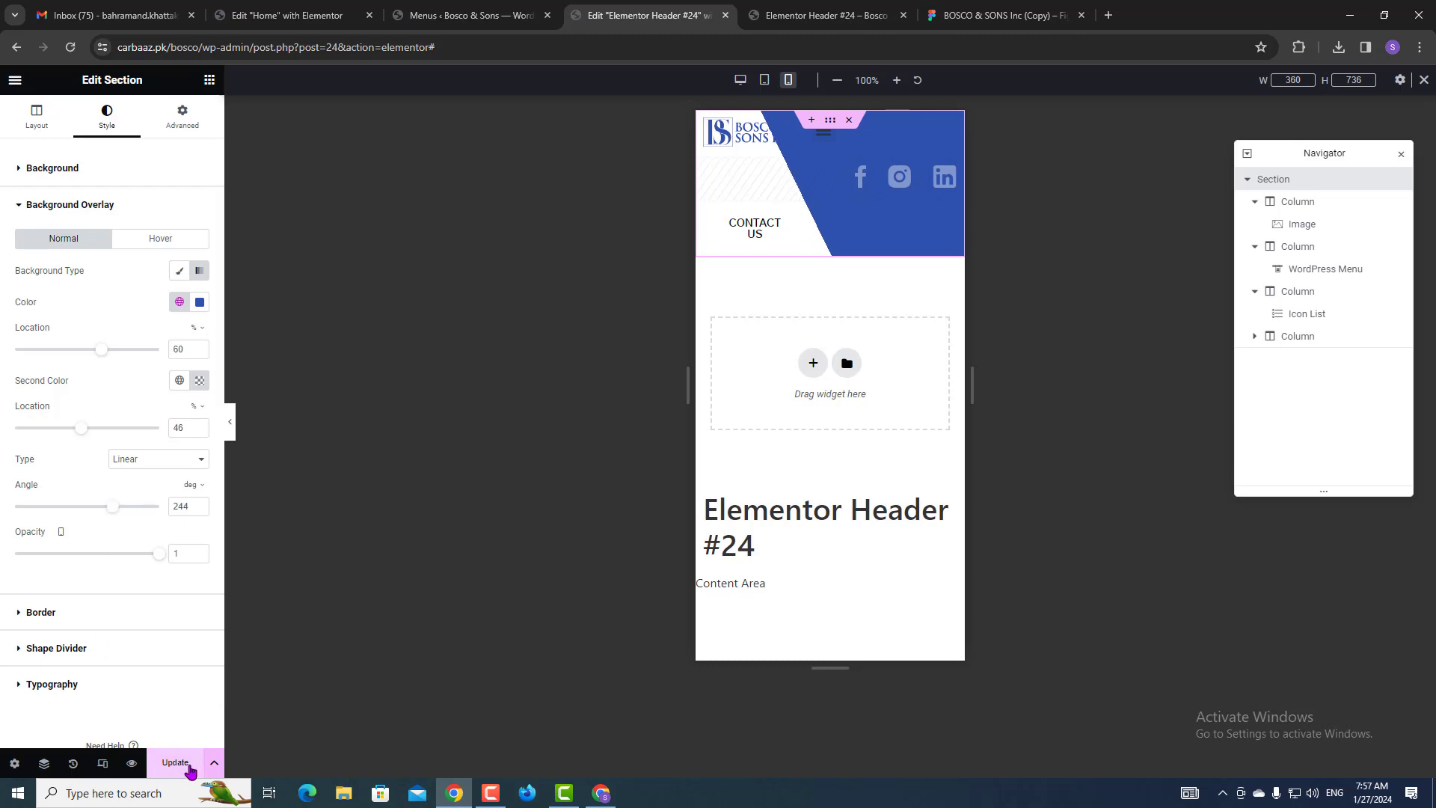
click(131, 763)
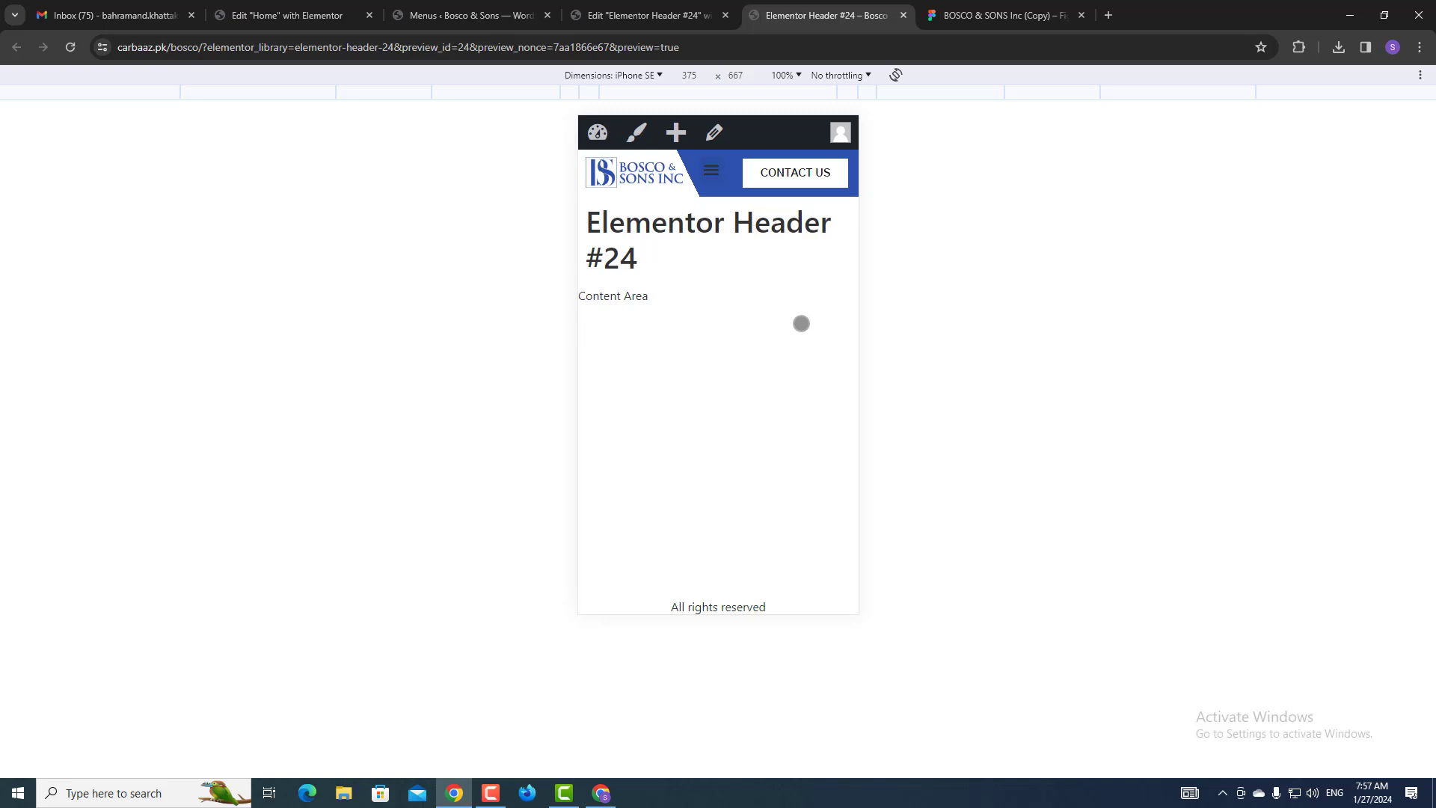
key(ctrl+shift+Tab)
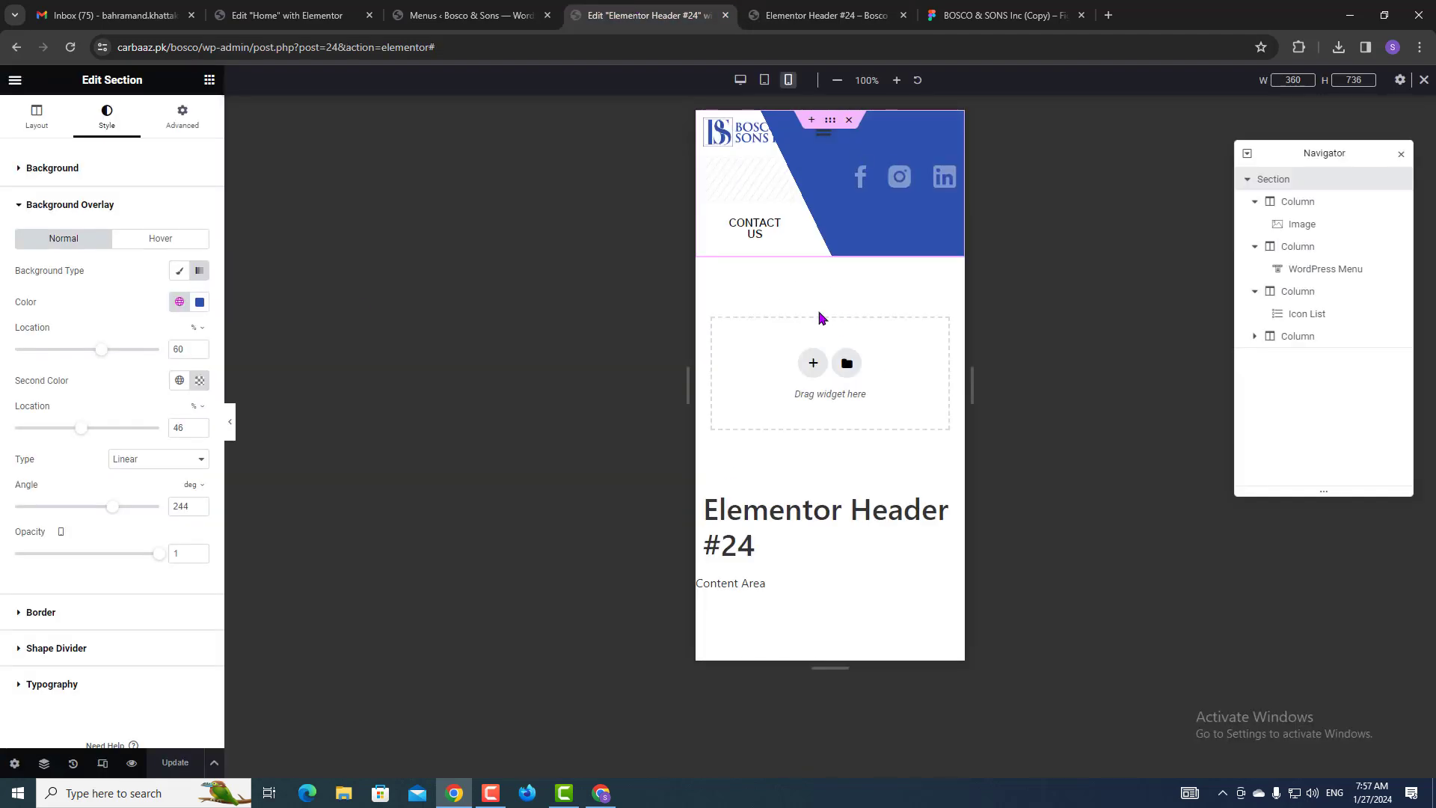
click(1304, 275)
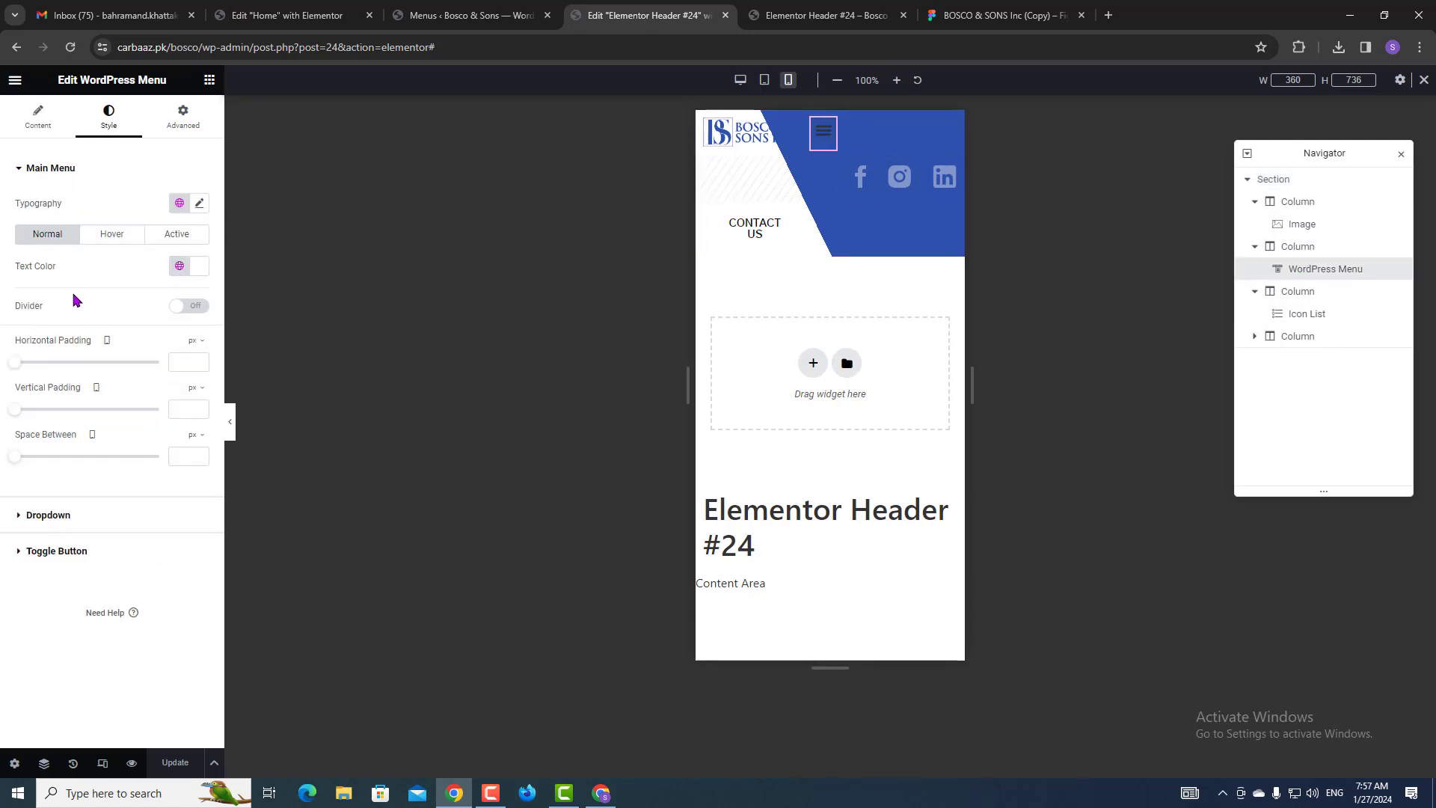
click(39, 120)
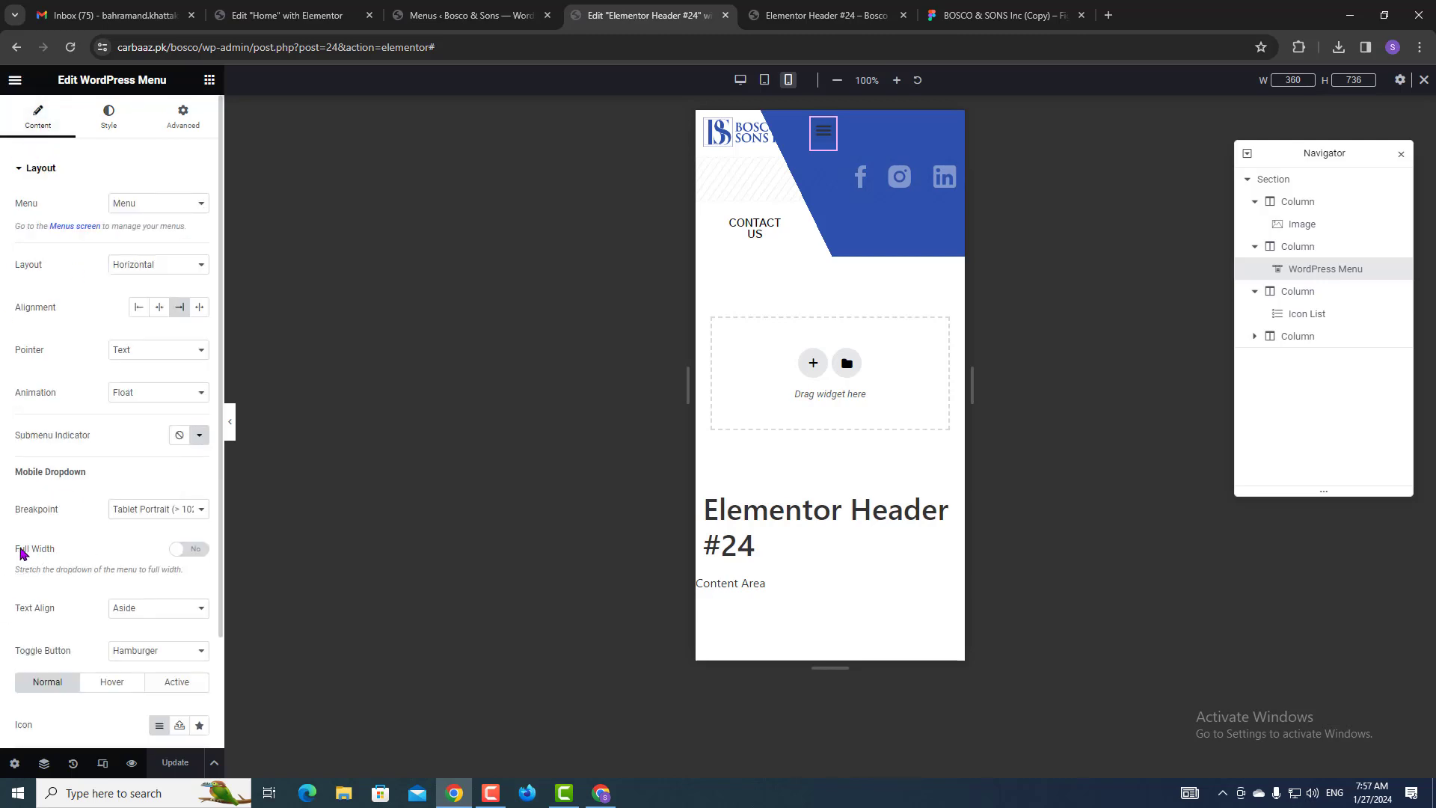
Turn on Full Width for the menu dropdown and set its breakpoint to Mobile Portrait (> 767px).
click(186, 551)
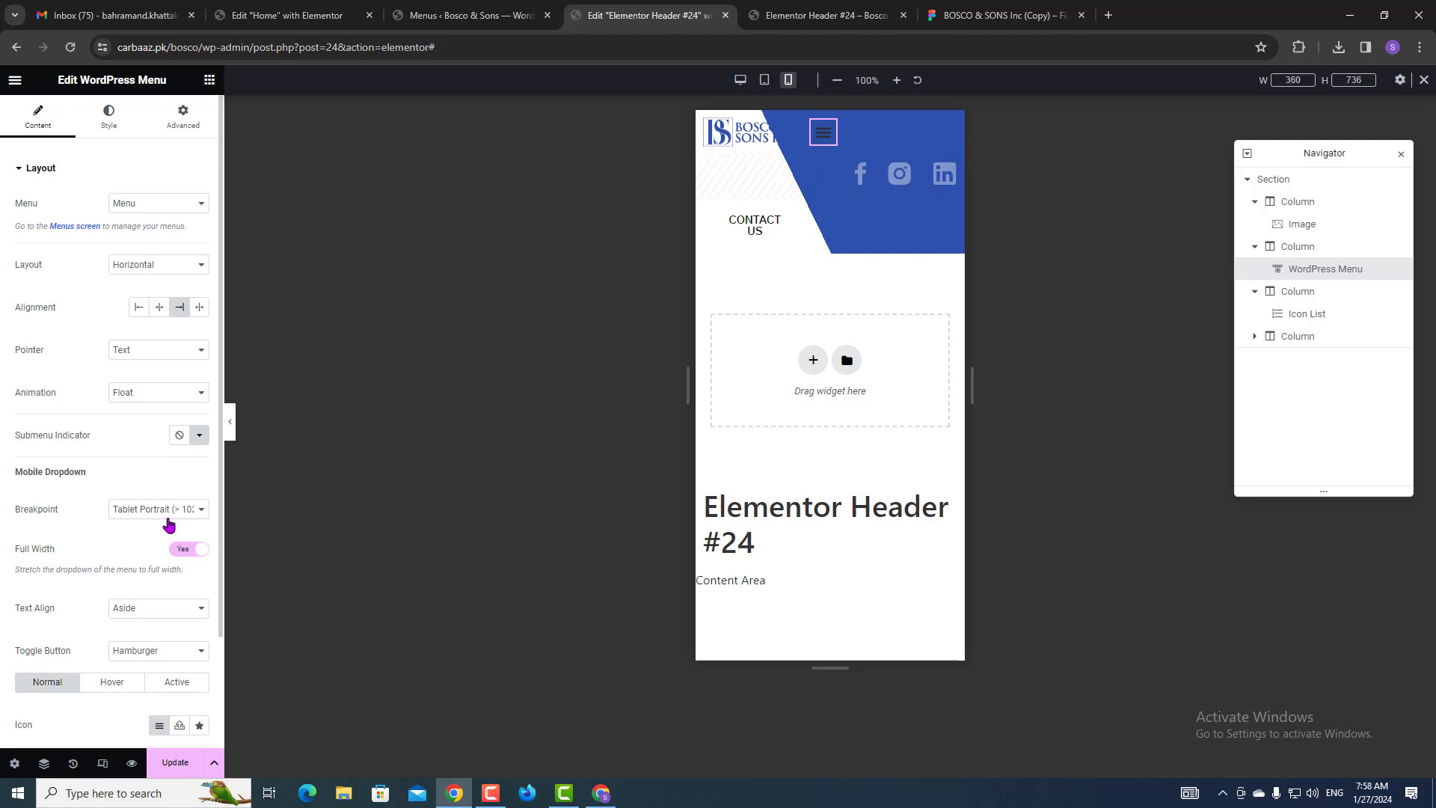
click(169, 510)
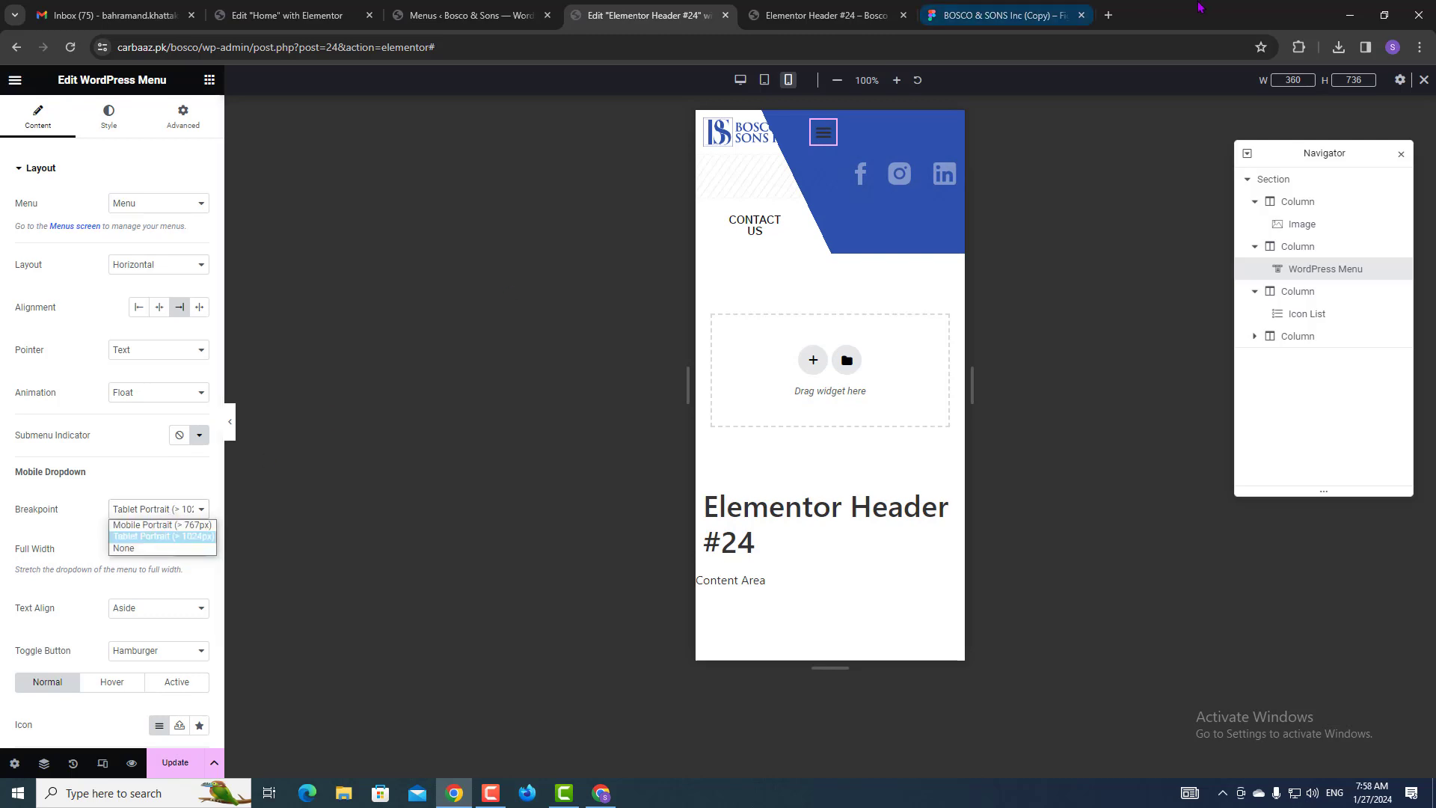
click(998, 15)
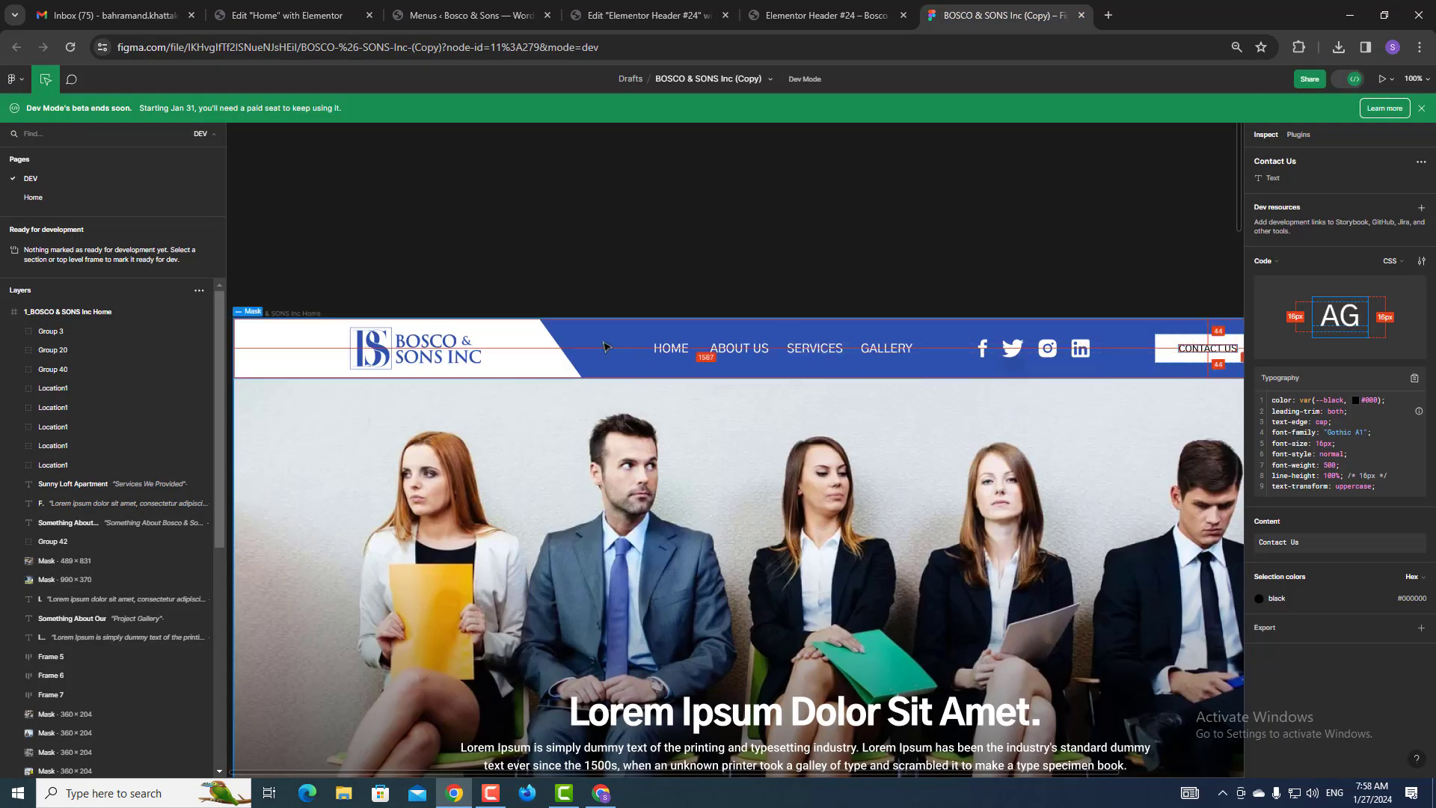
click(649, 15)
click(135, 510)
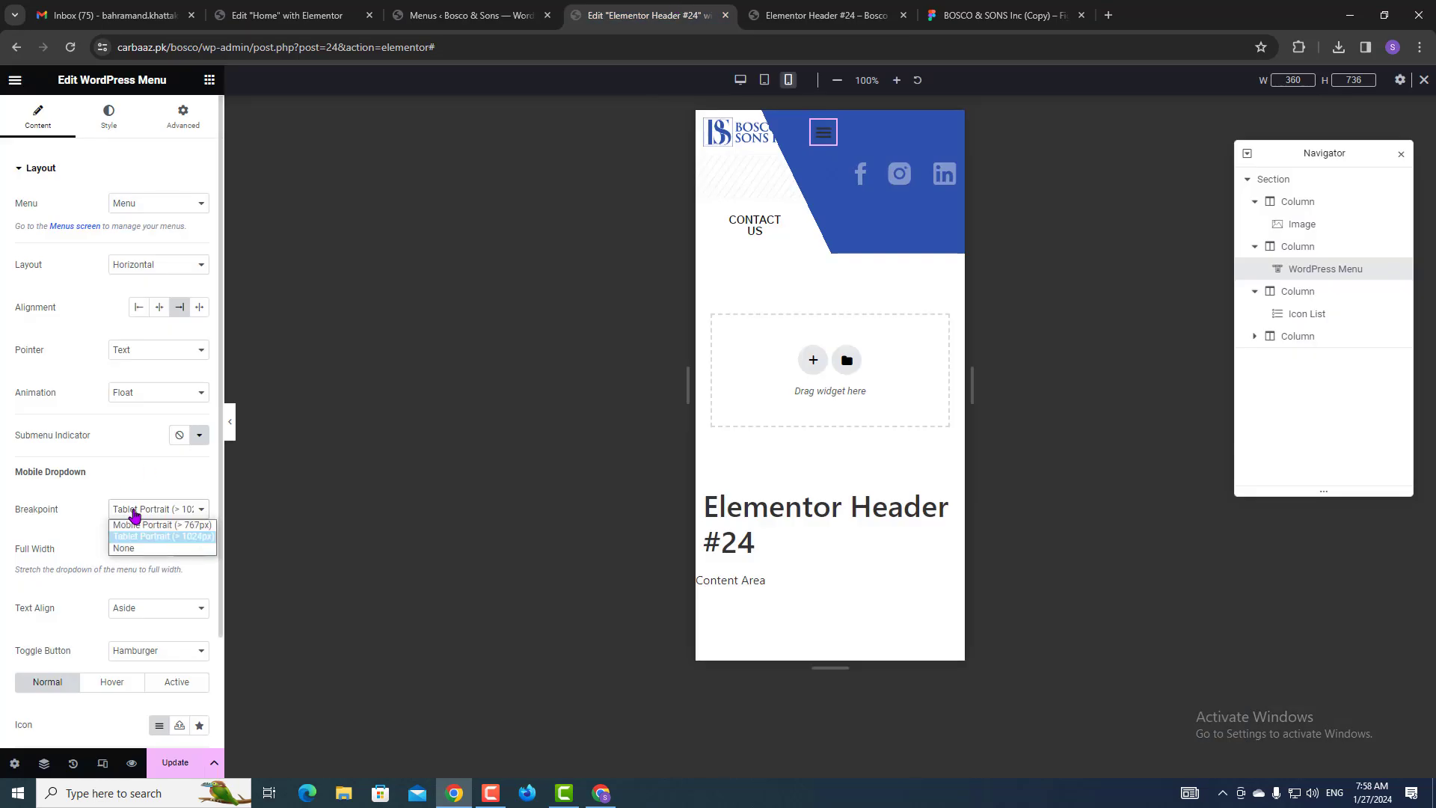
click(137, 526)
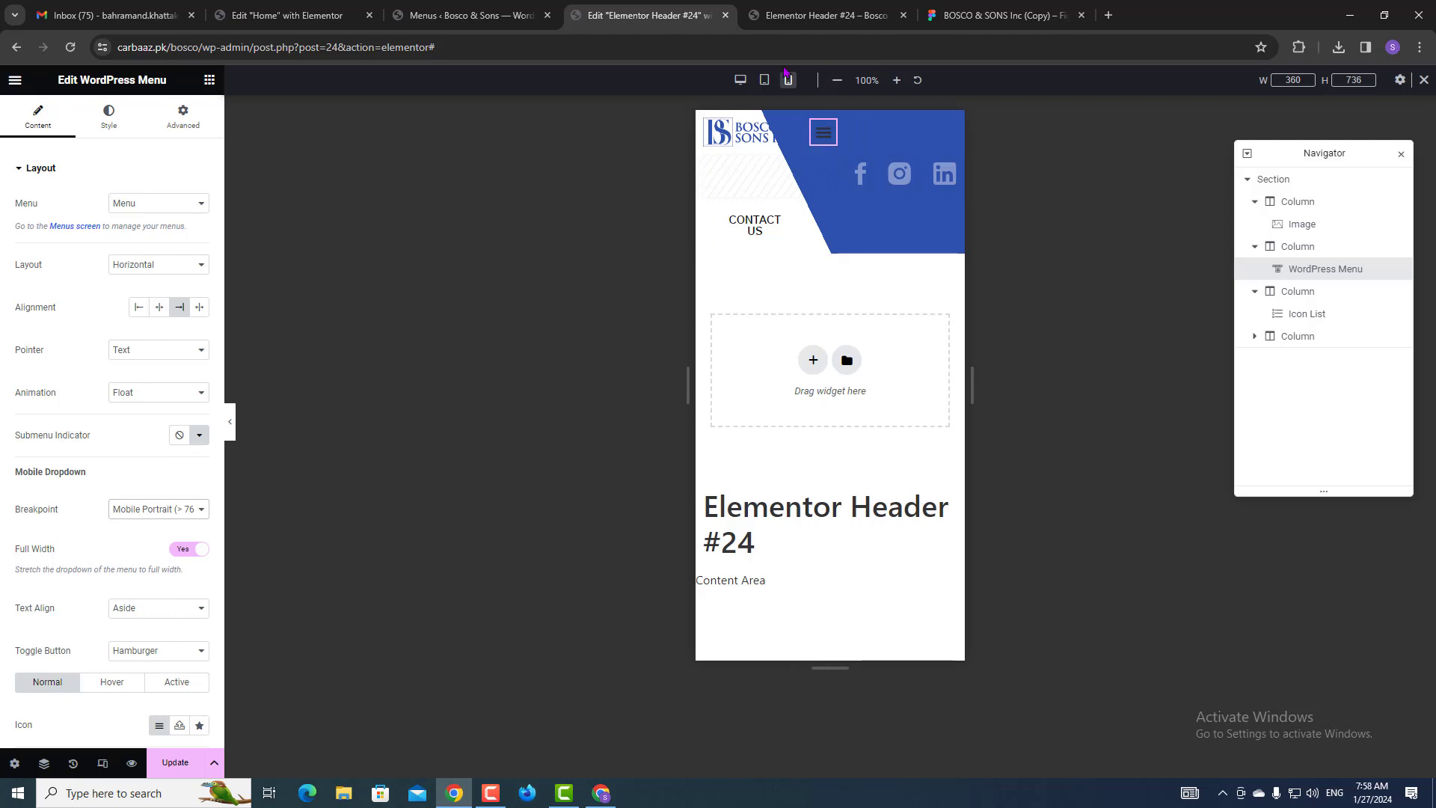
Give the hamburger toggle a white Accent background and a Primary blue icon colour.
click(101, 129)
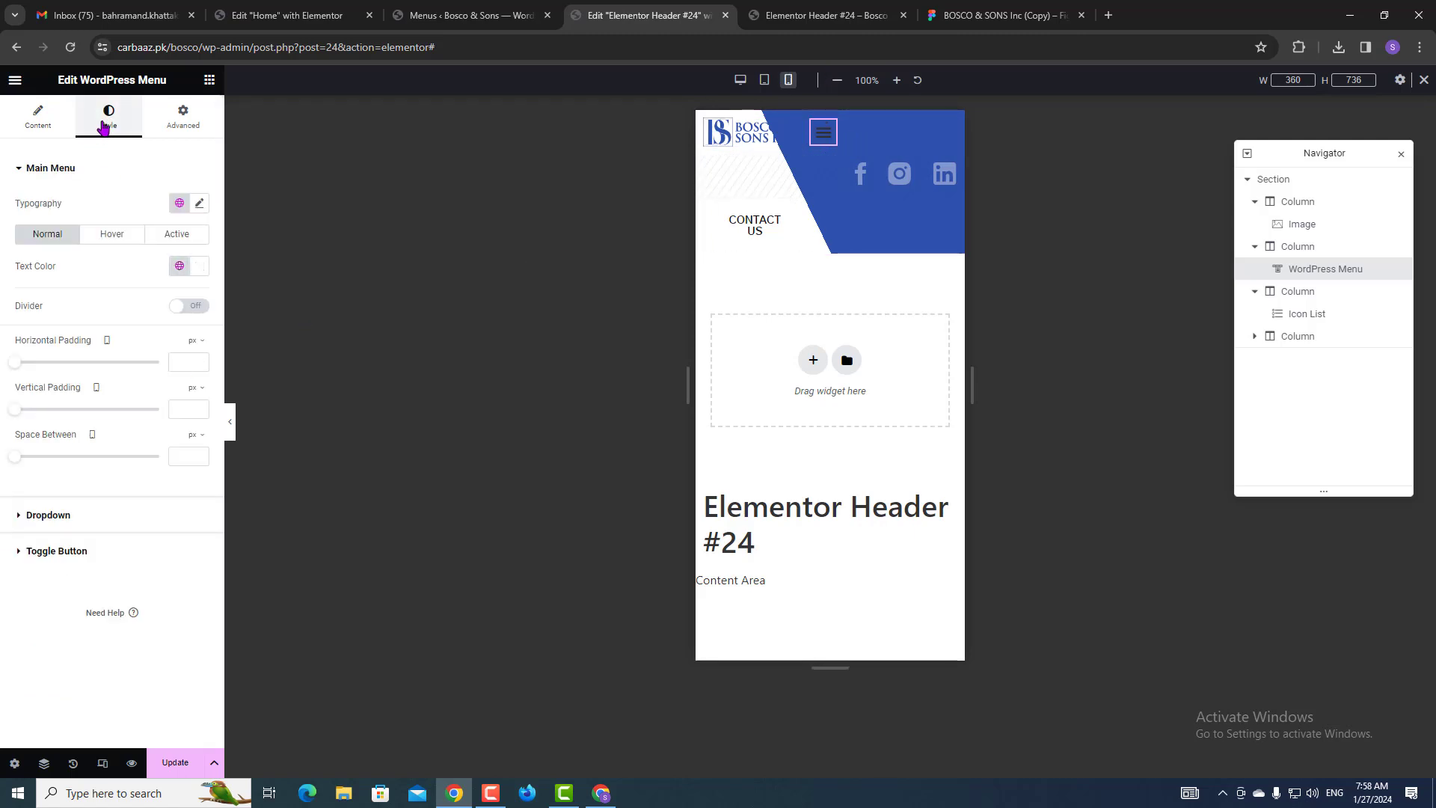
click(58, 552)
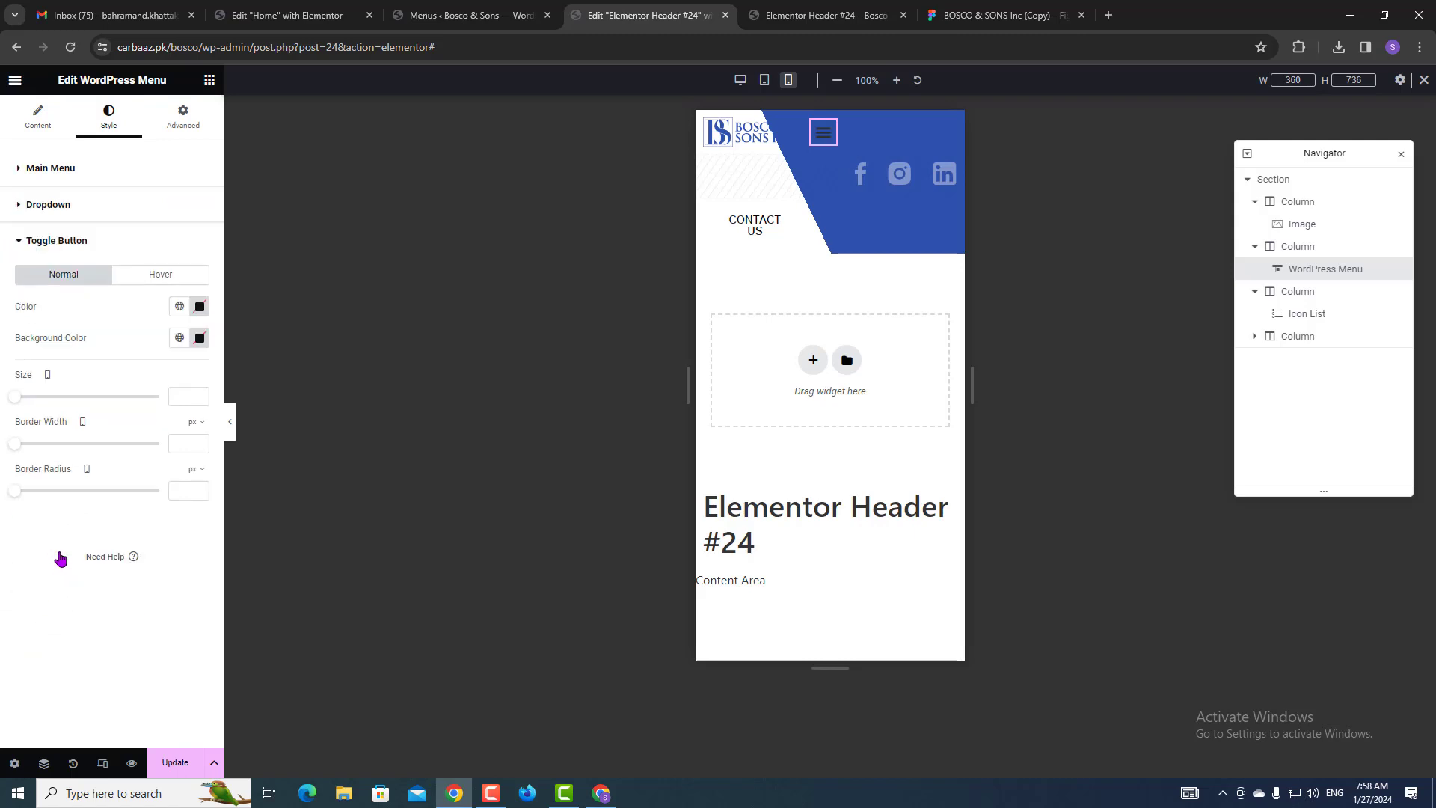
click(180, 337)
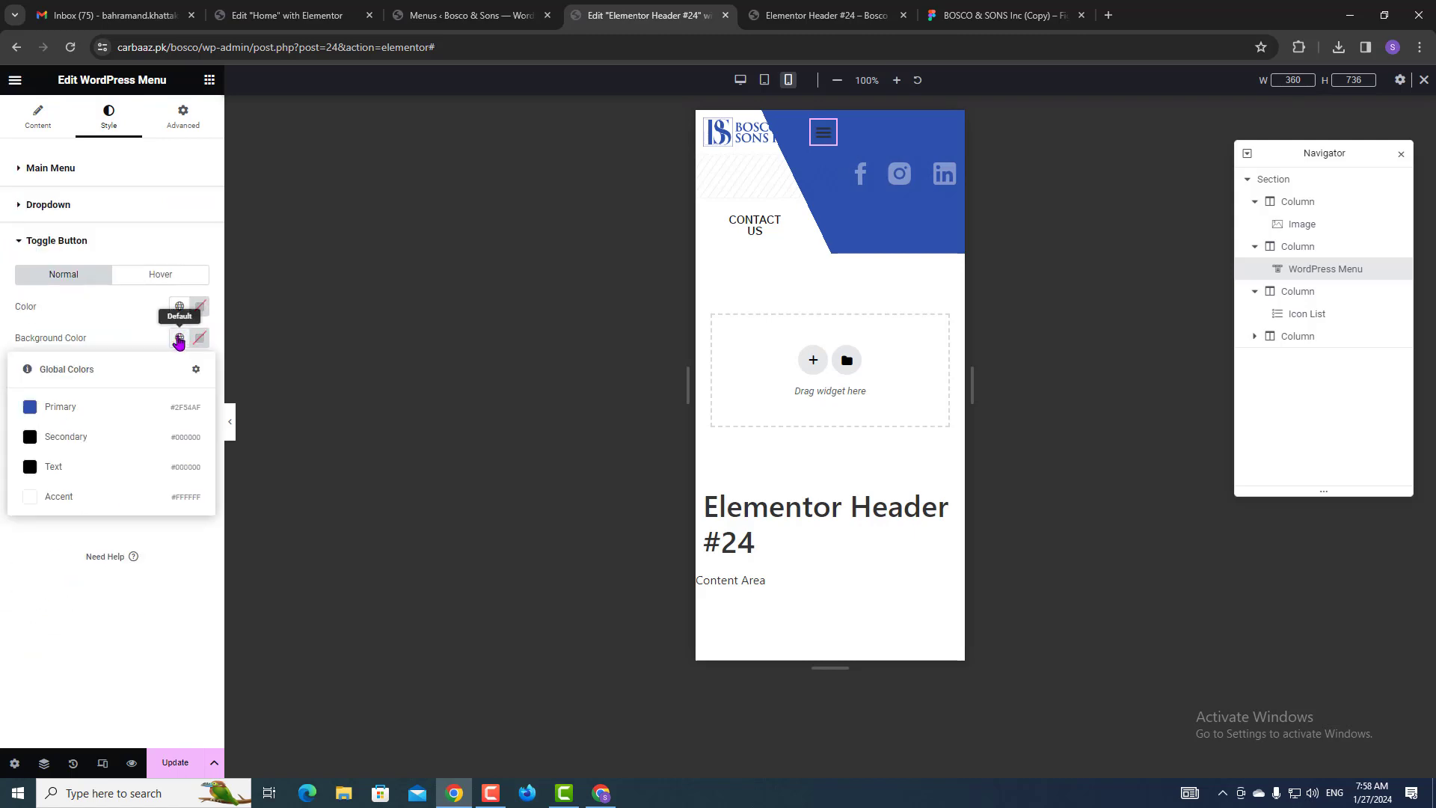
click(63, 499)
click(179, 306)
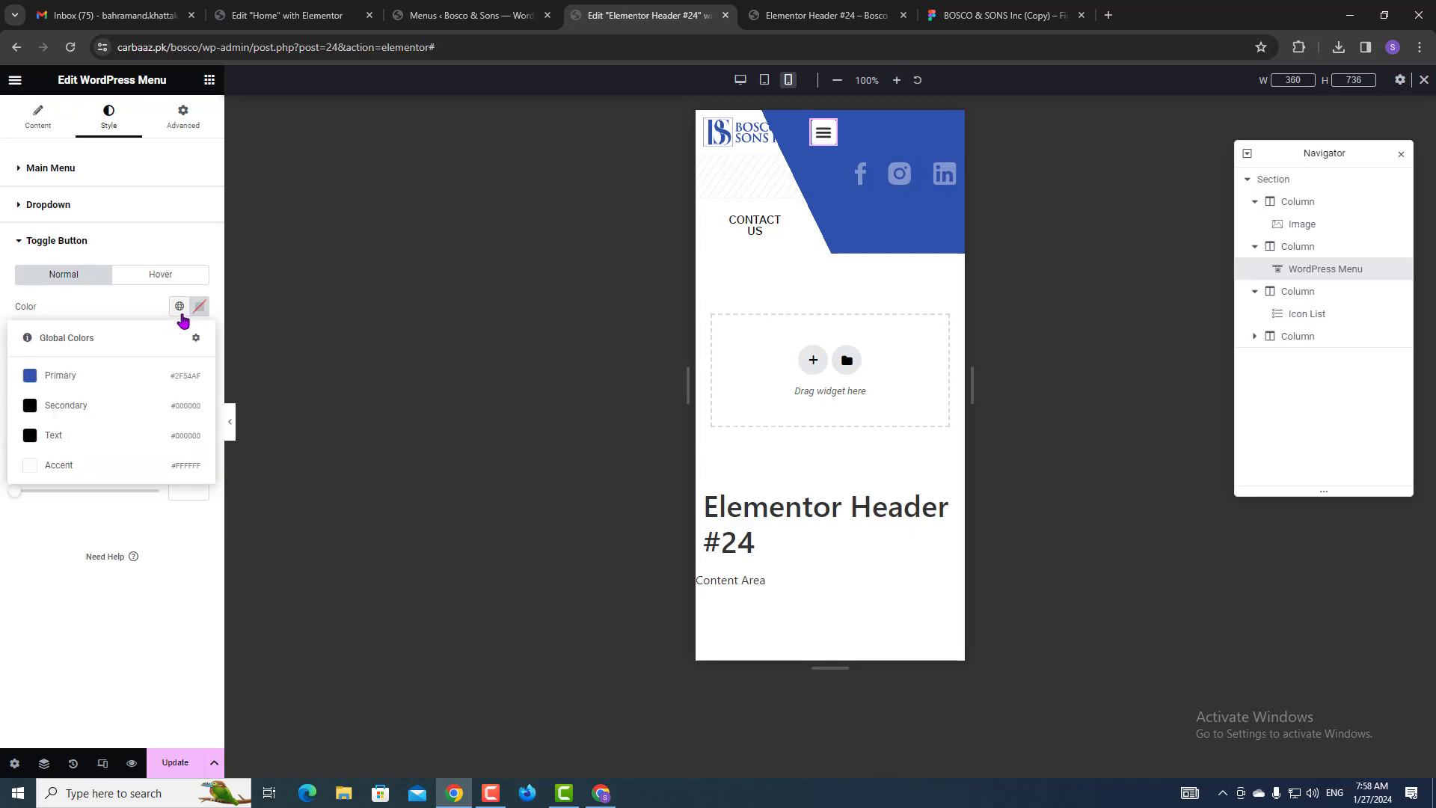
click(94, 381)
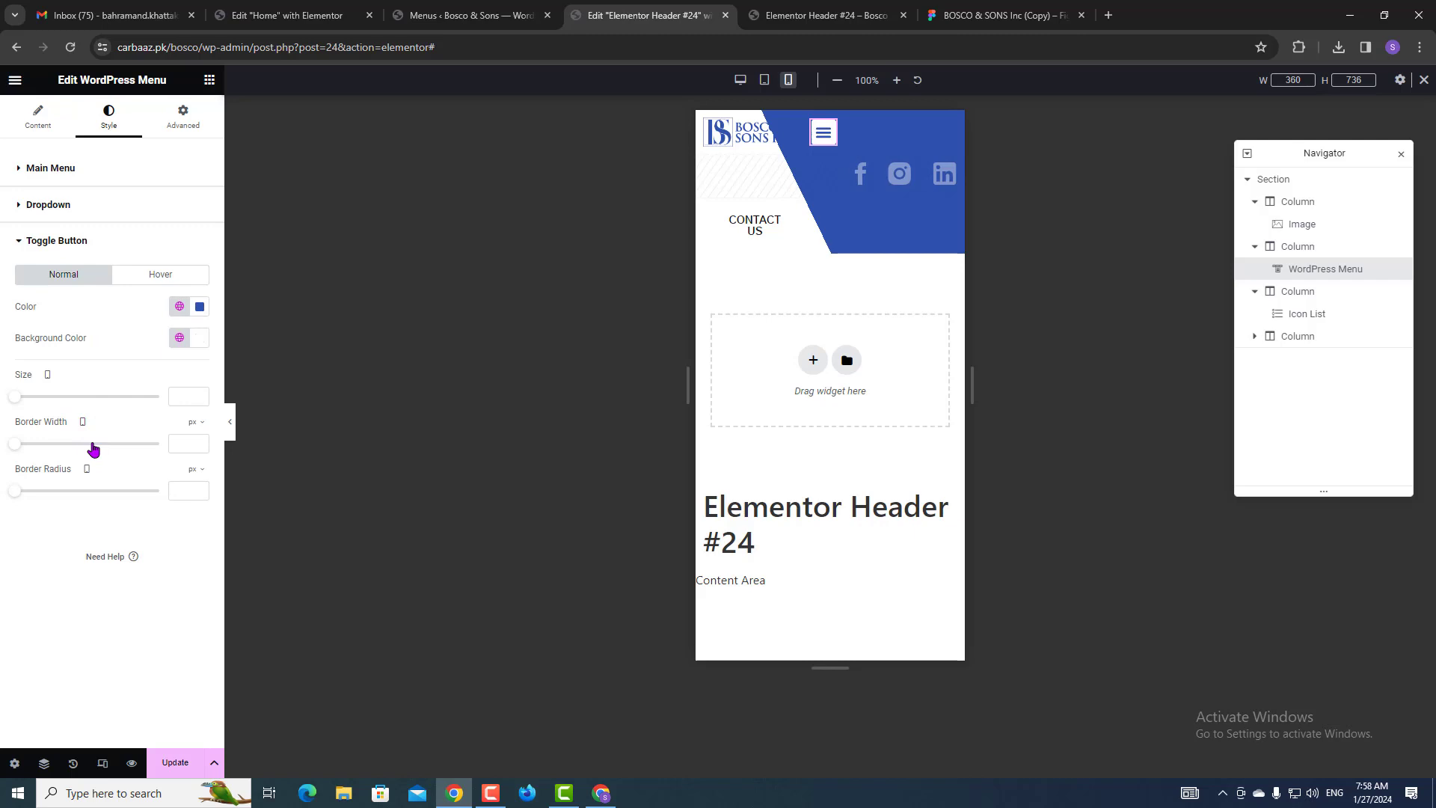
click(126, 281)
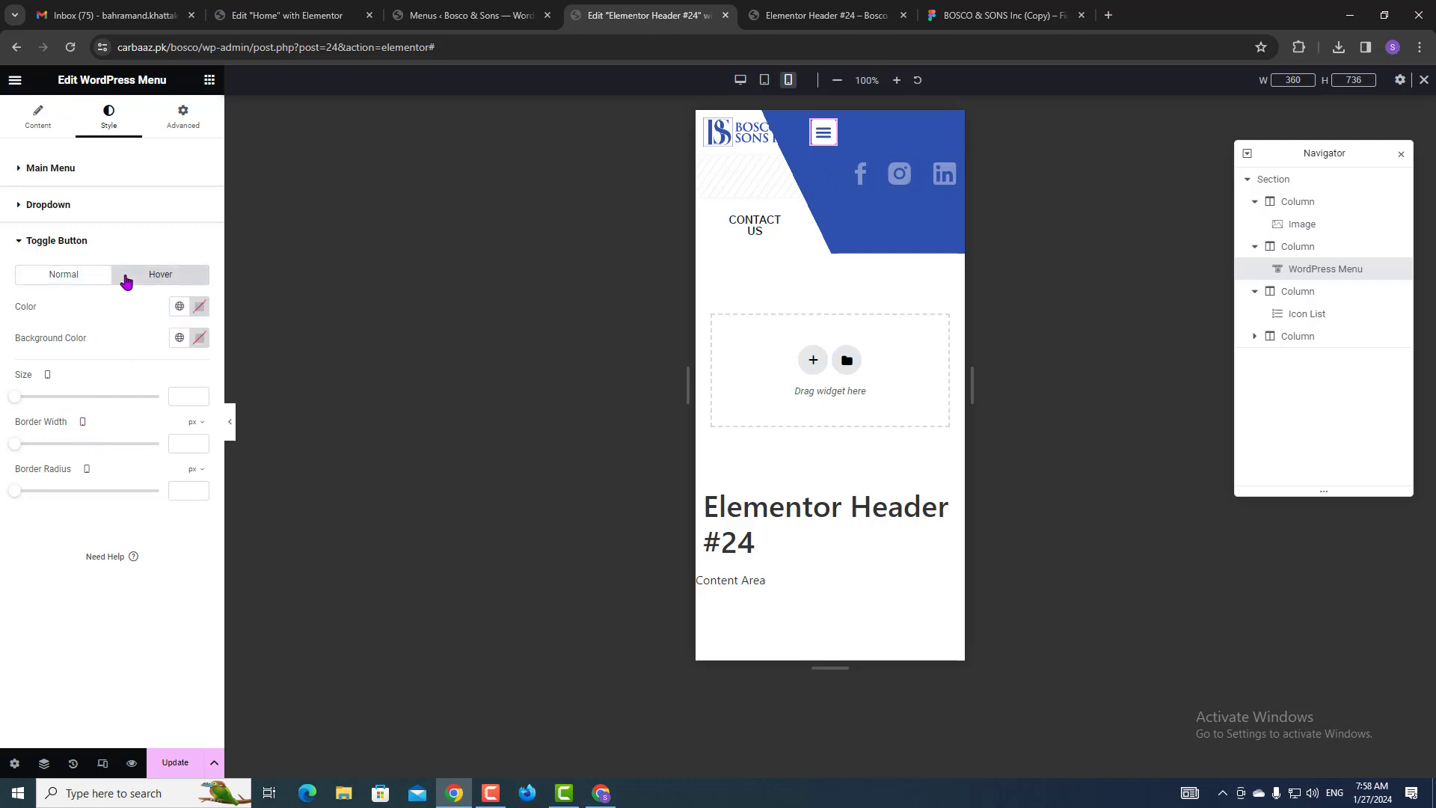
click(66, 275)
click(71, 241)
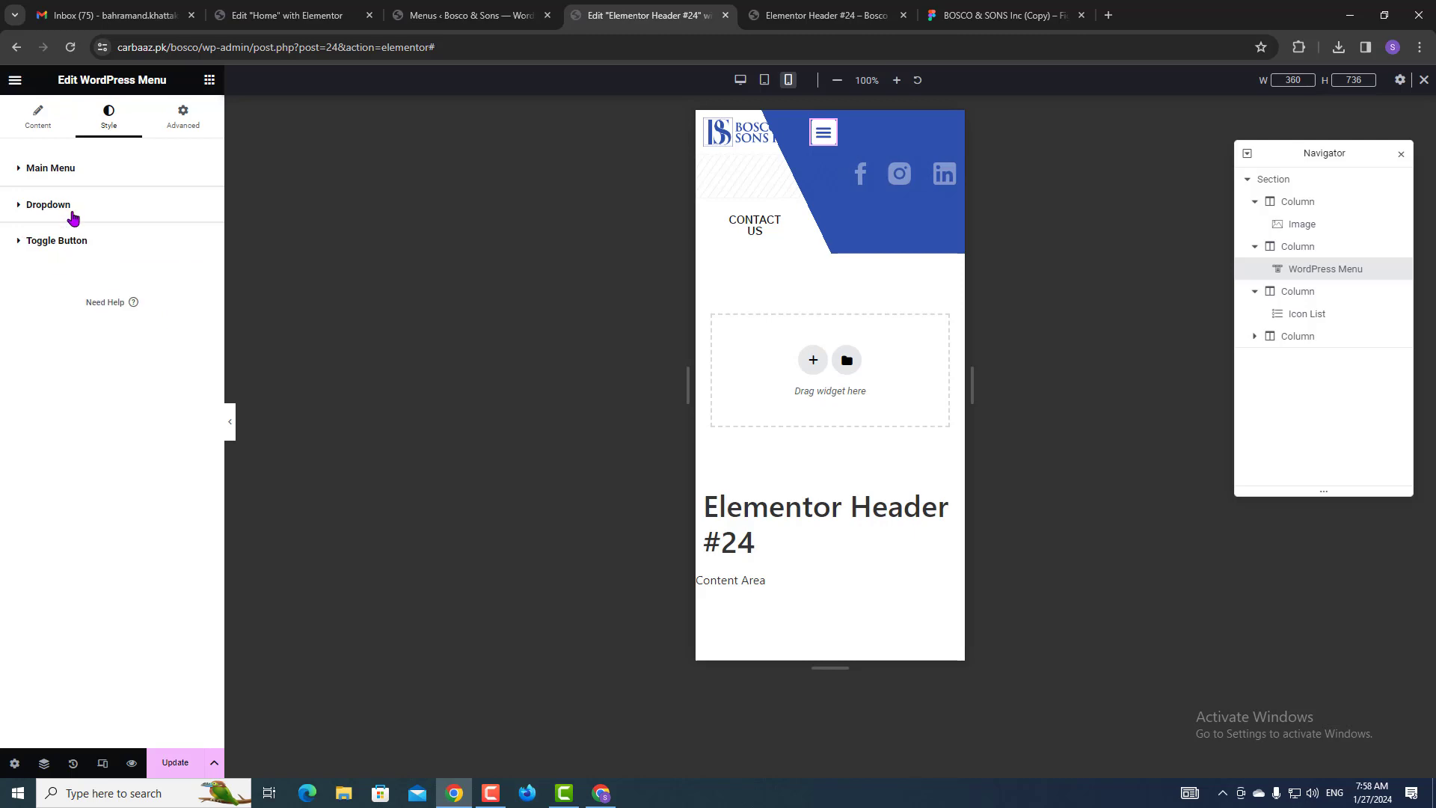
click(72, 218)
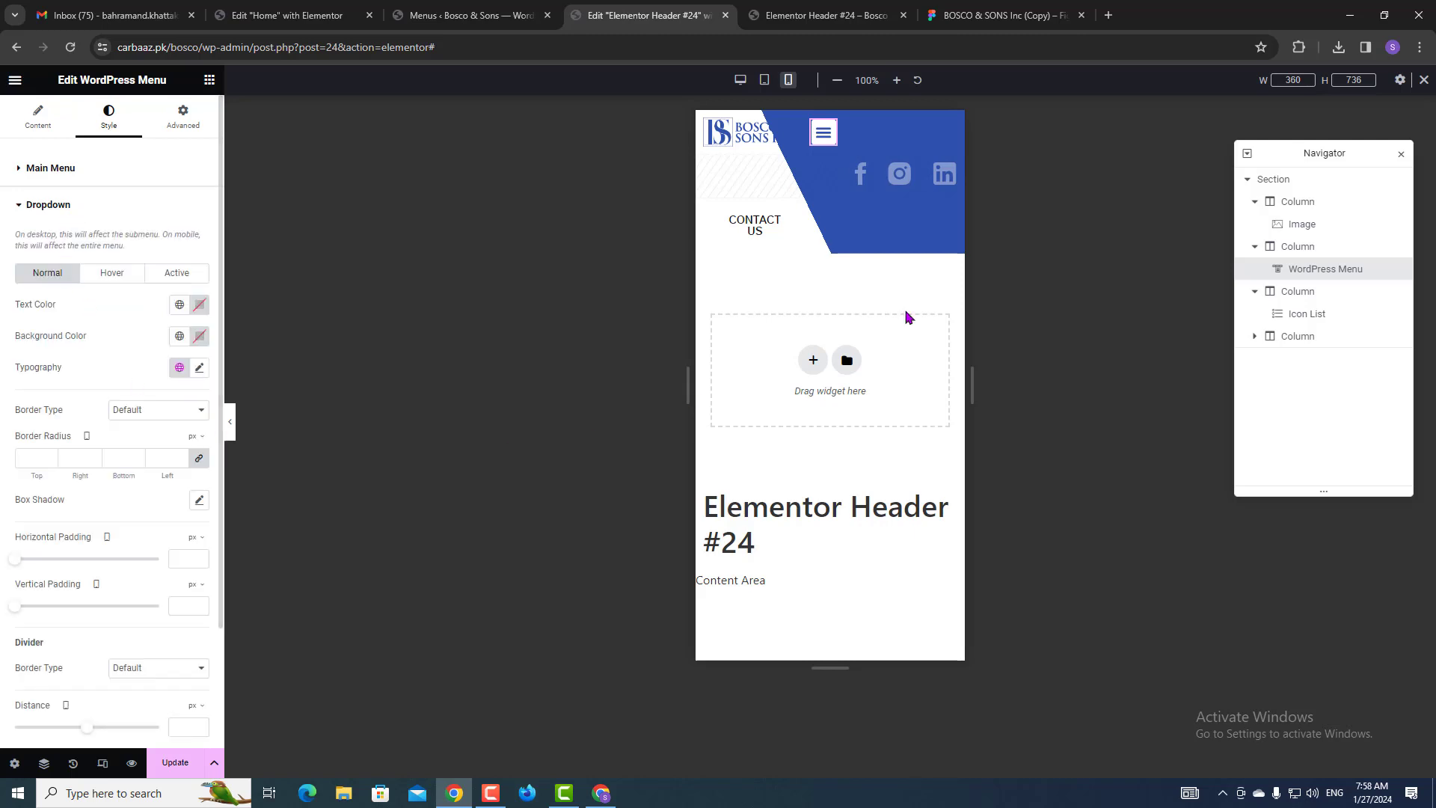
Set the mobile dropdown's distance from the header to 20 px.
click(824, 149)
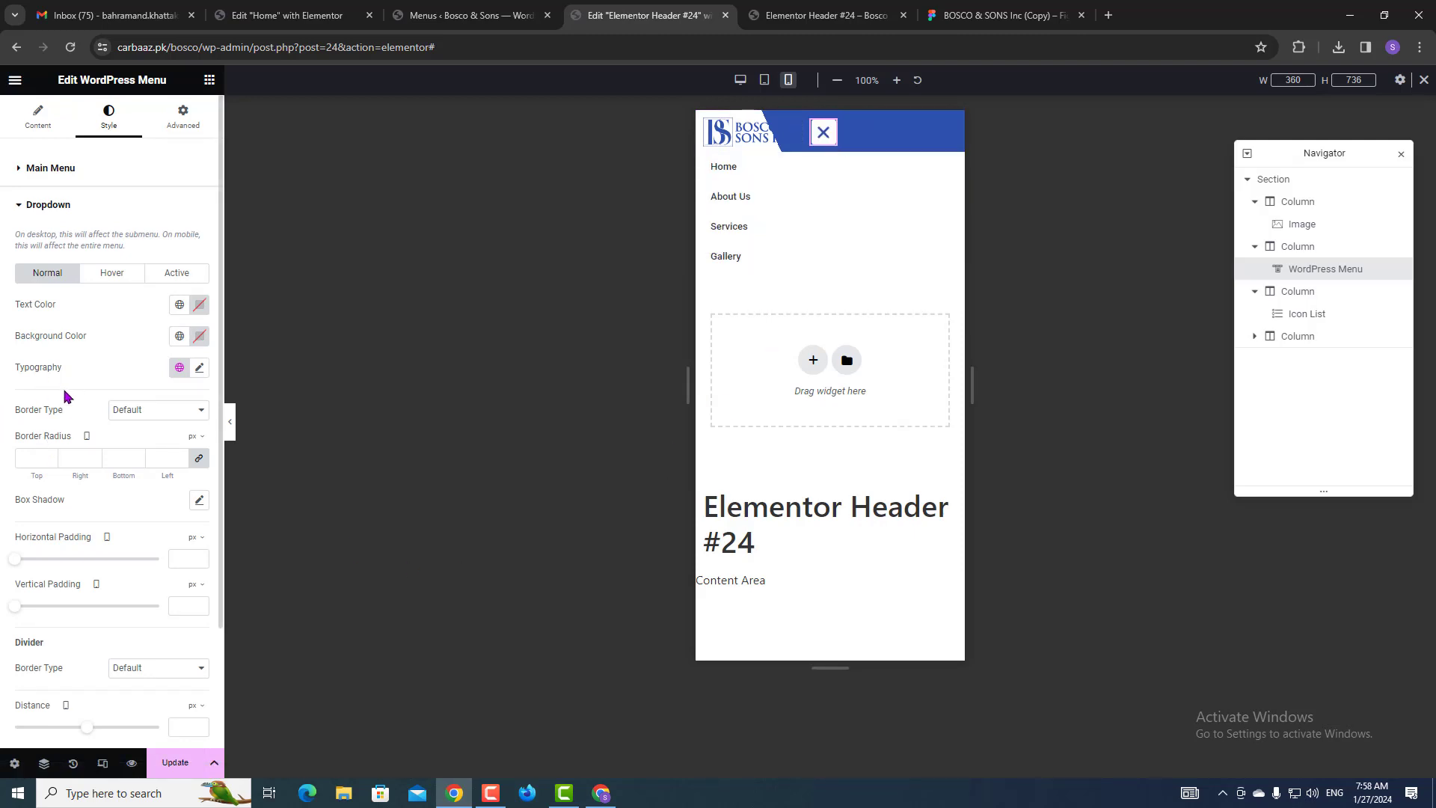
scroll(34, 566, down, 2)
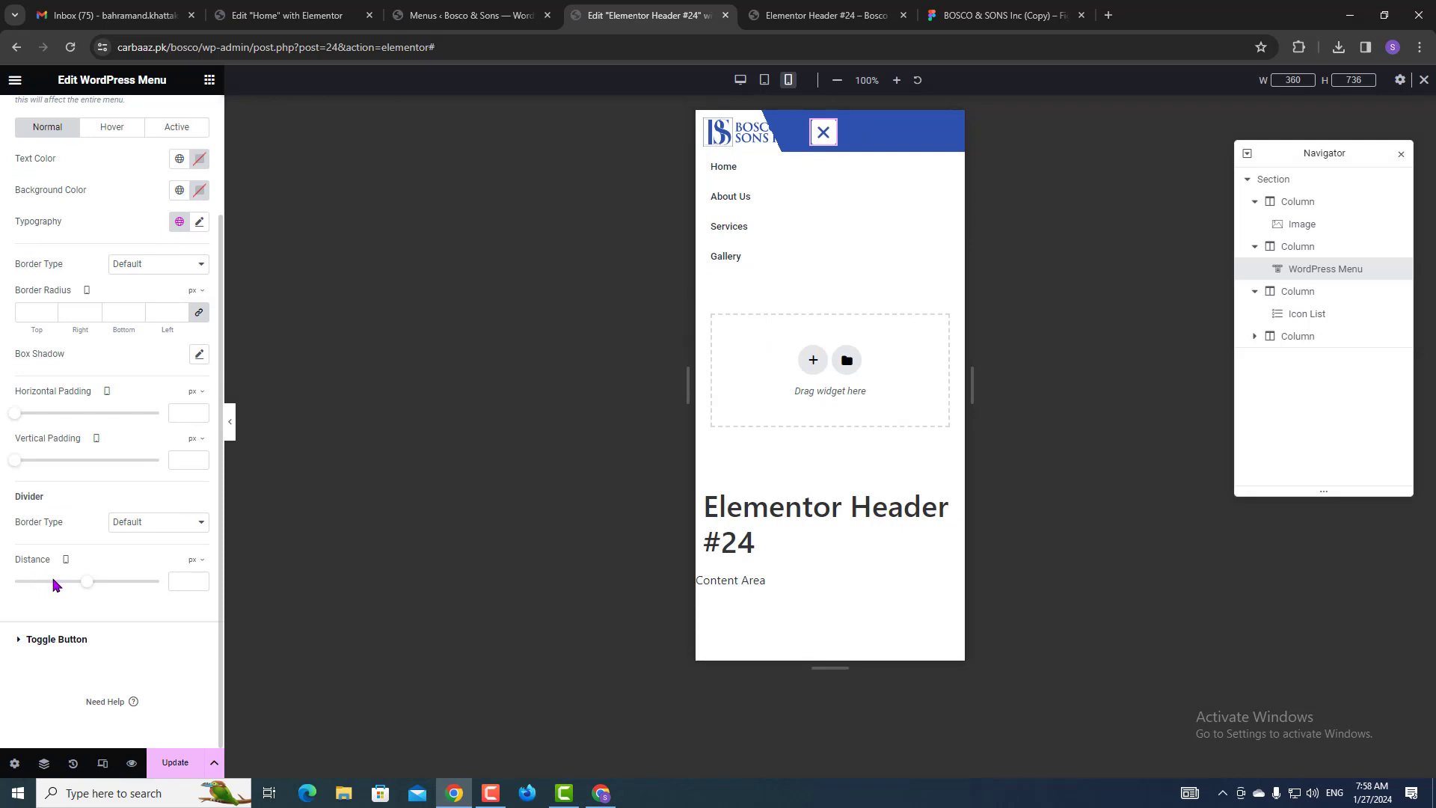
drag(91, 583, 102, 583)
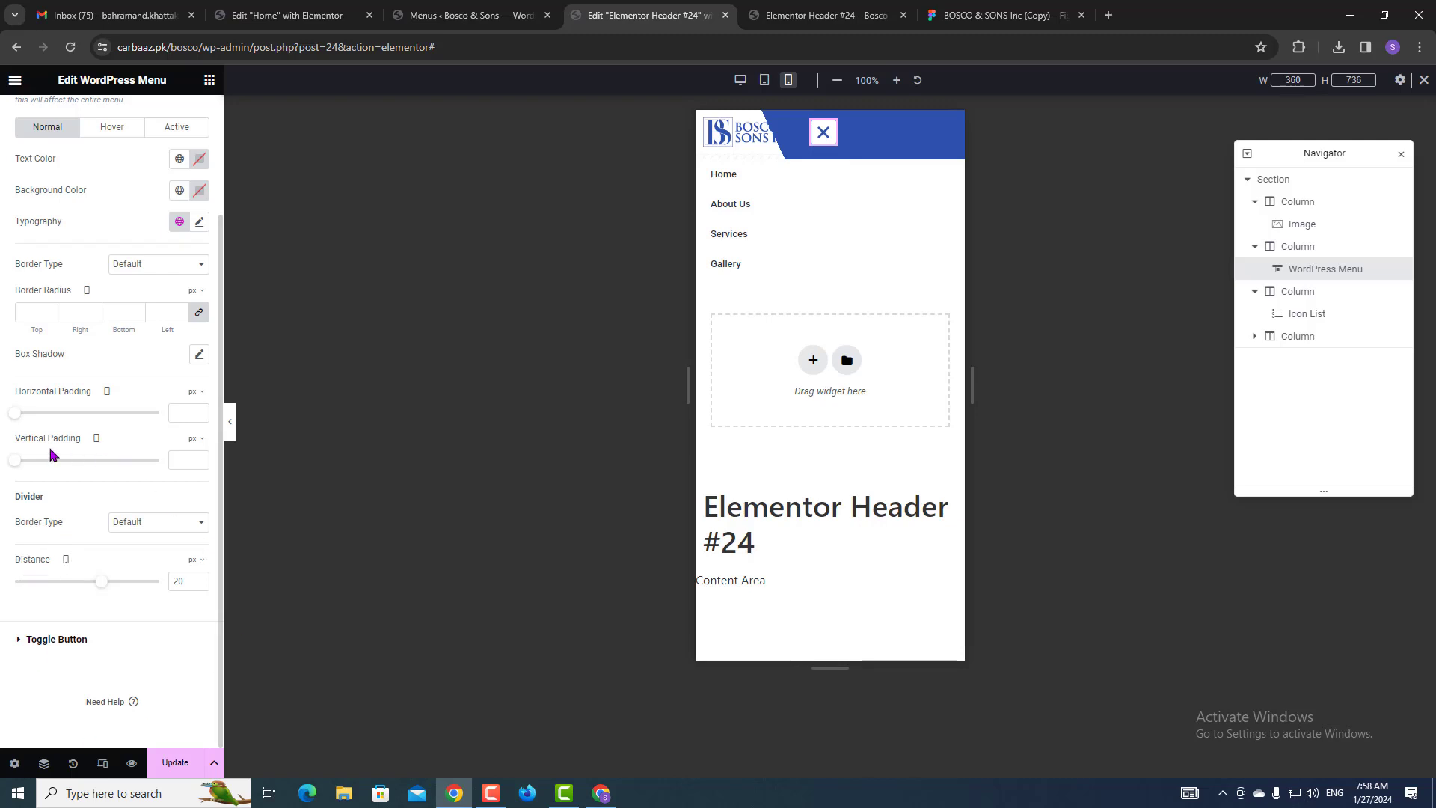
scroll(50, 454, up, 2)
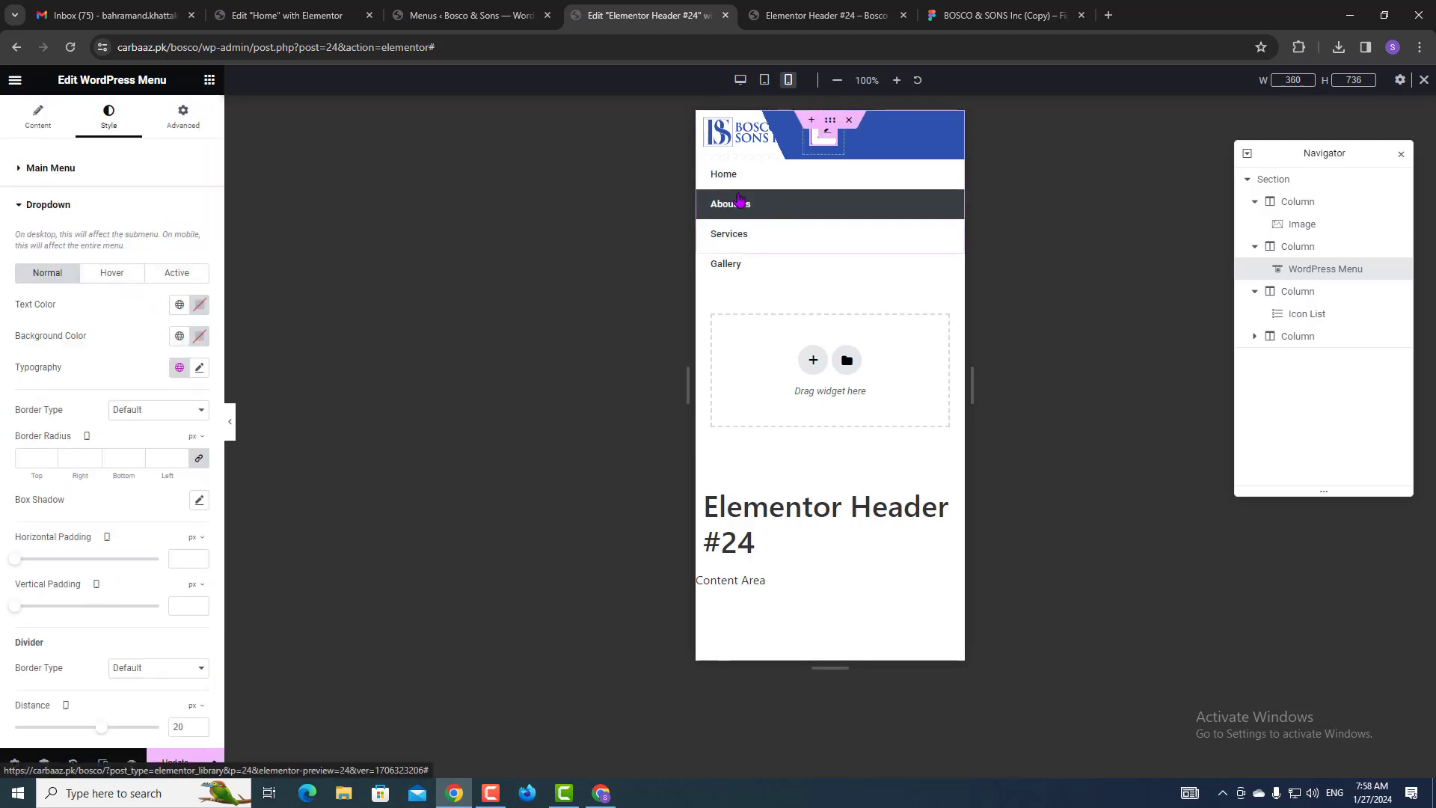
Make dropdown items' hover background the Secondary black colour and save the header.
click(112, 272)
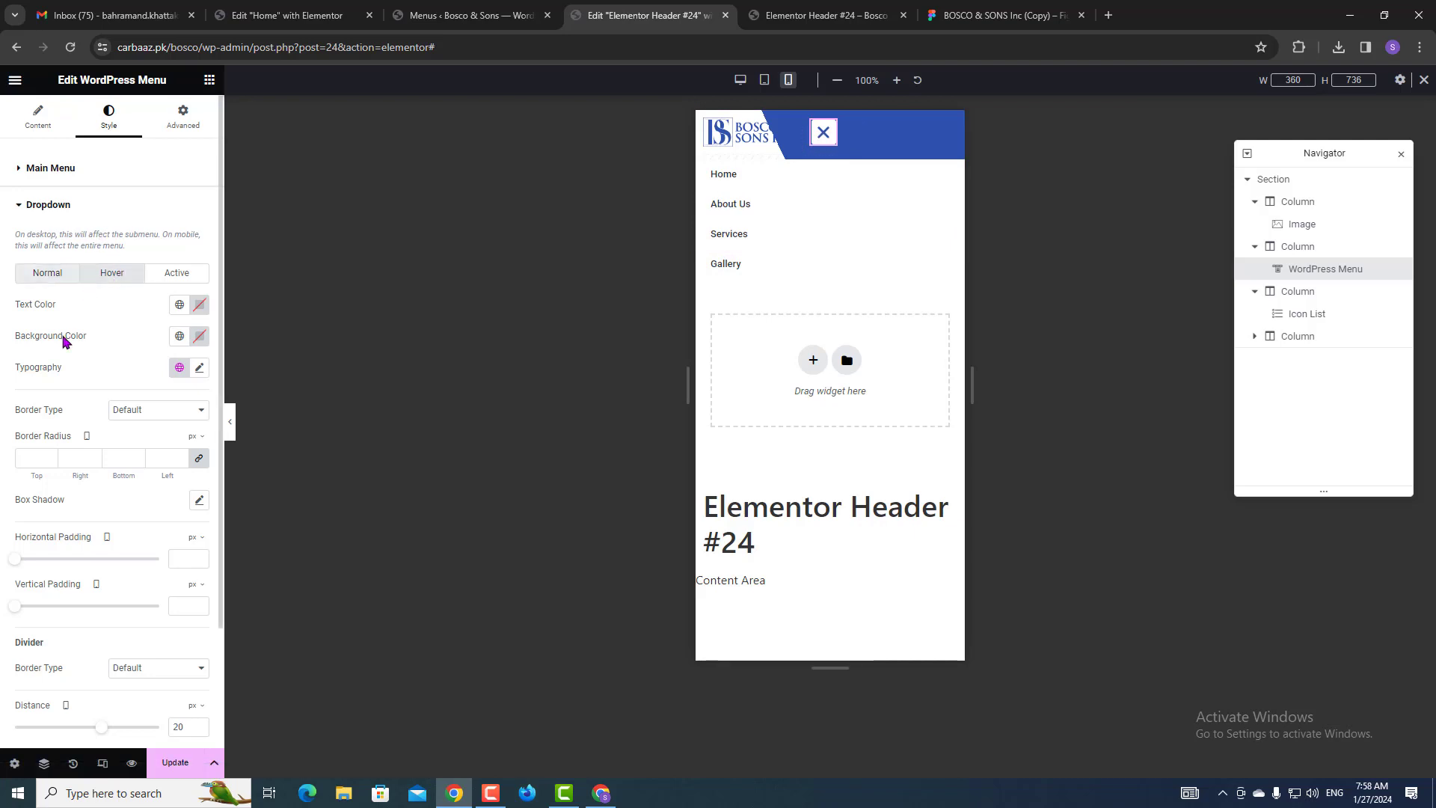
click(180, 337)
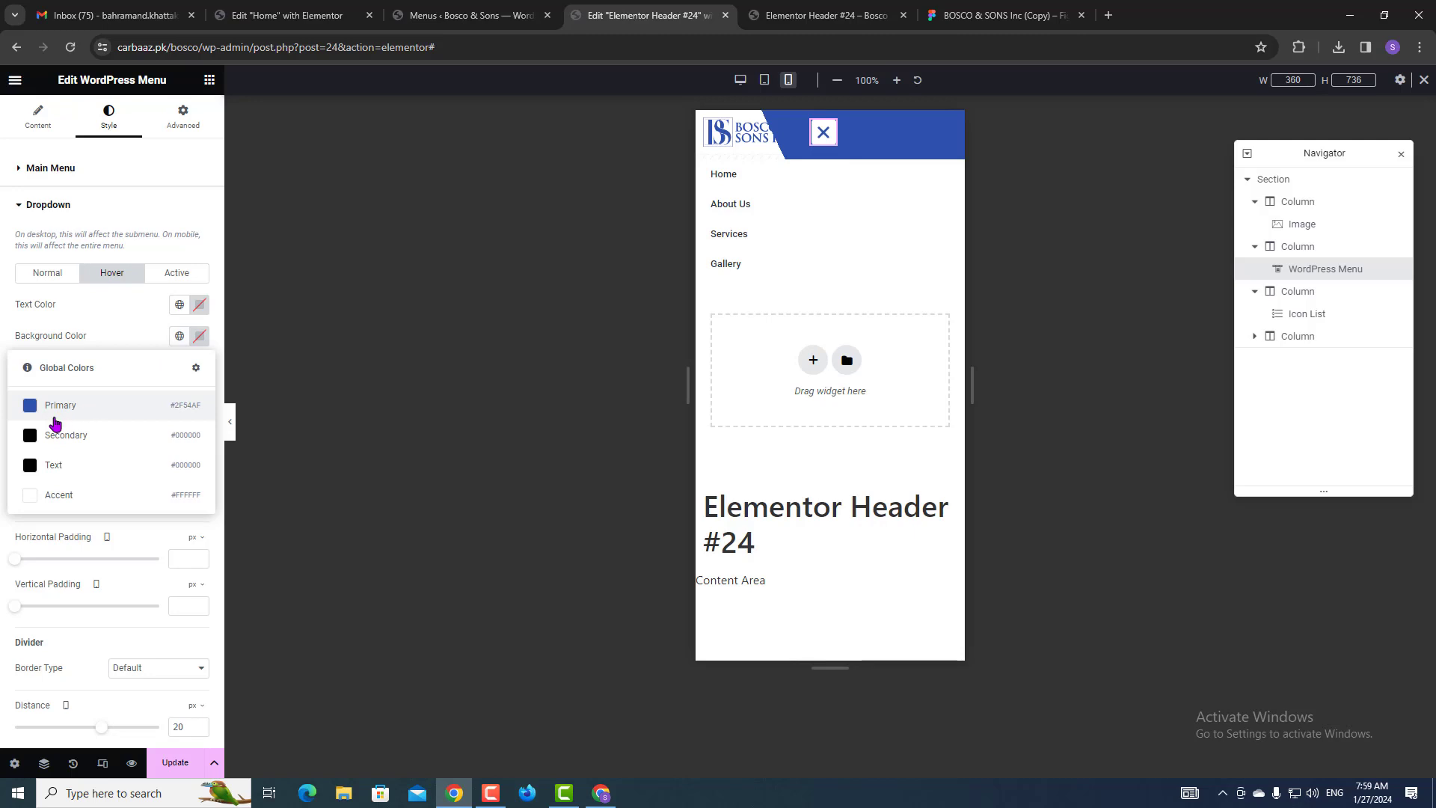
click(55, 417)
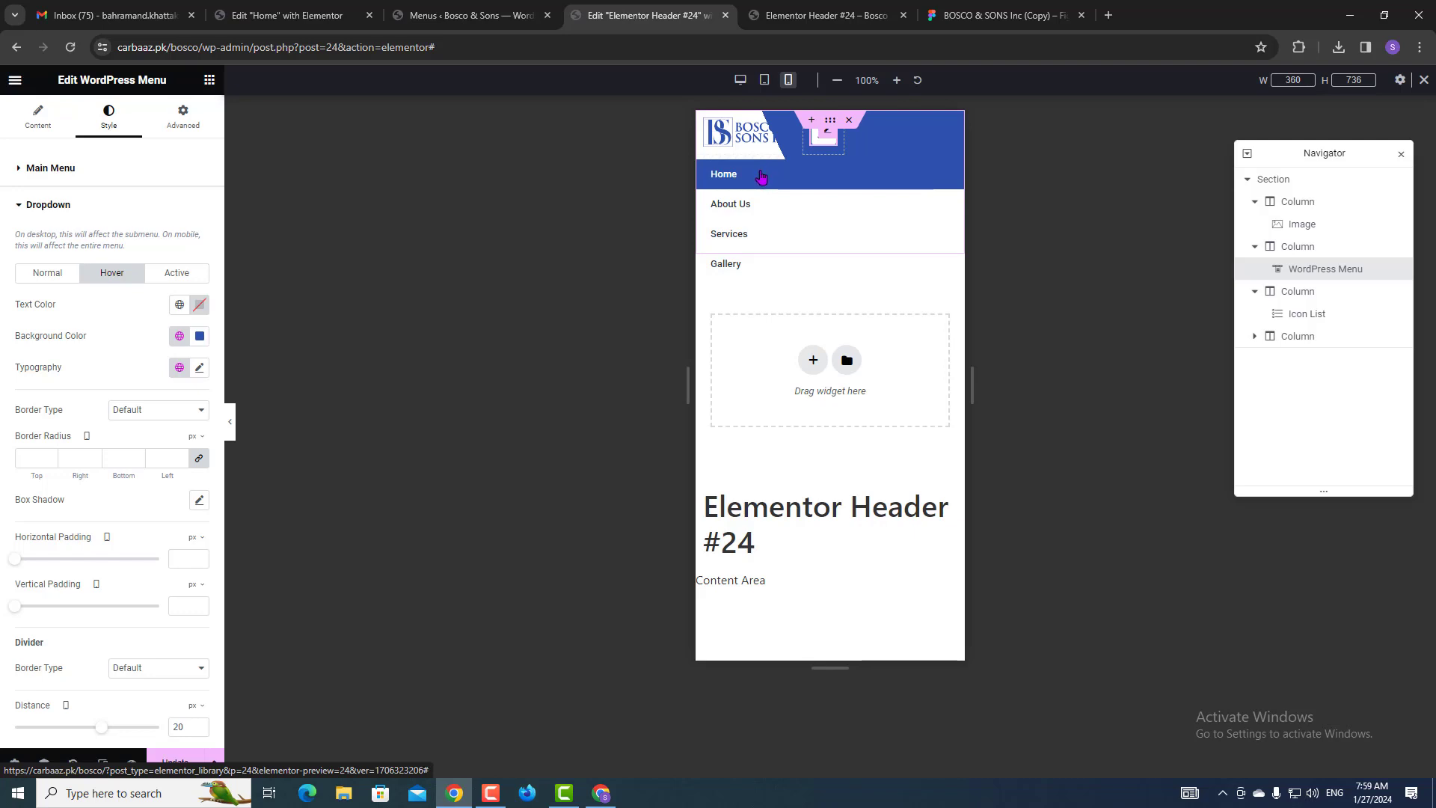
click(179, 336)
click(68, 437)
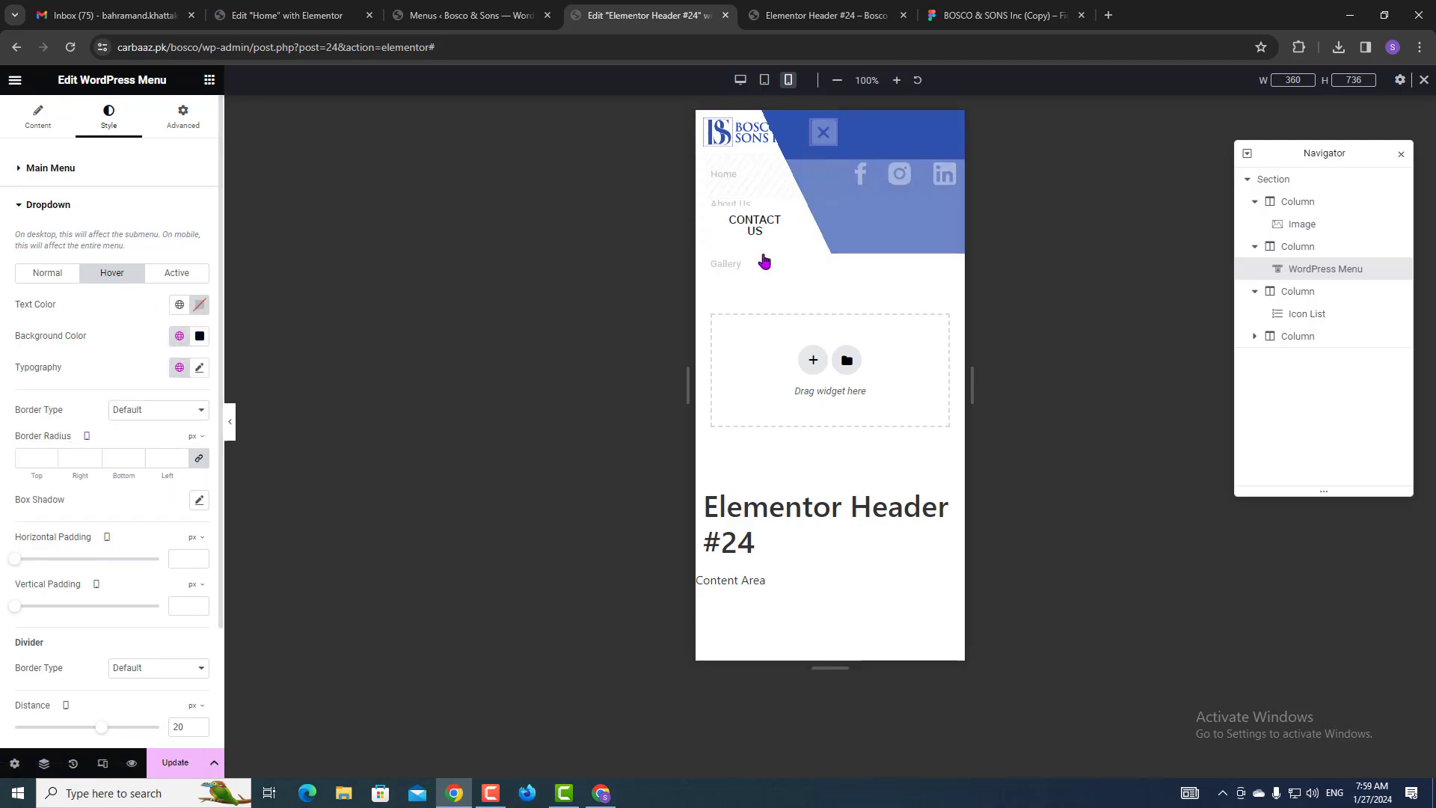
click(823, 139)
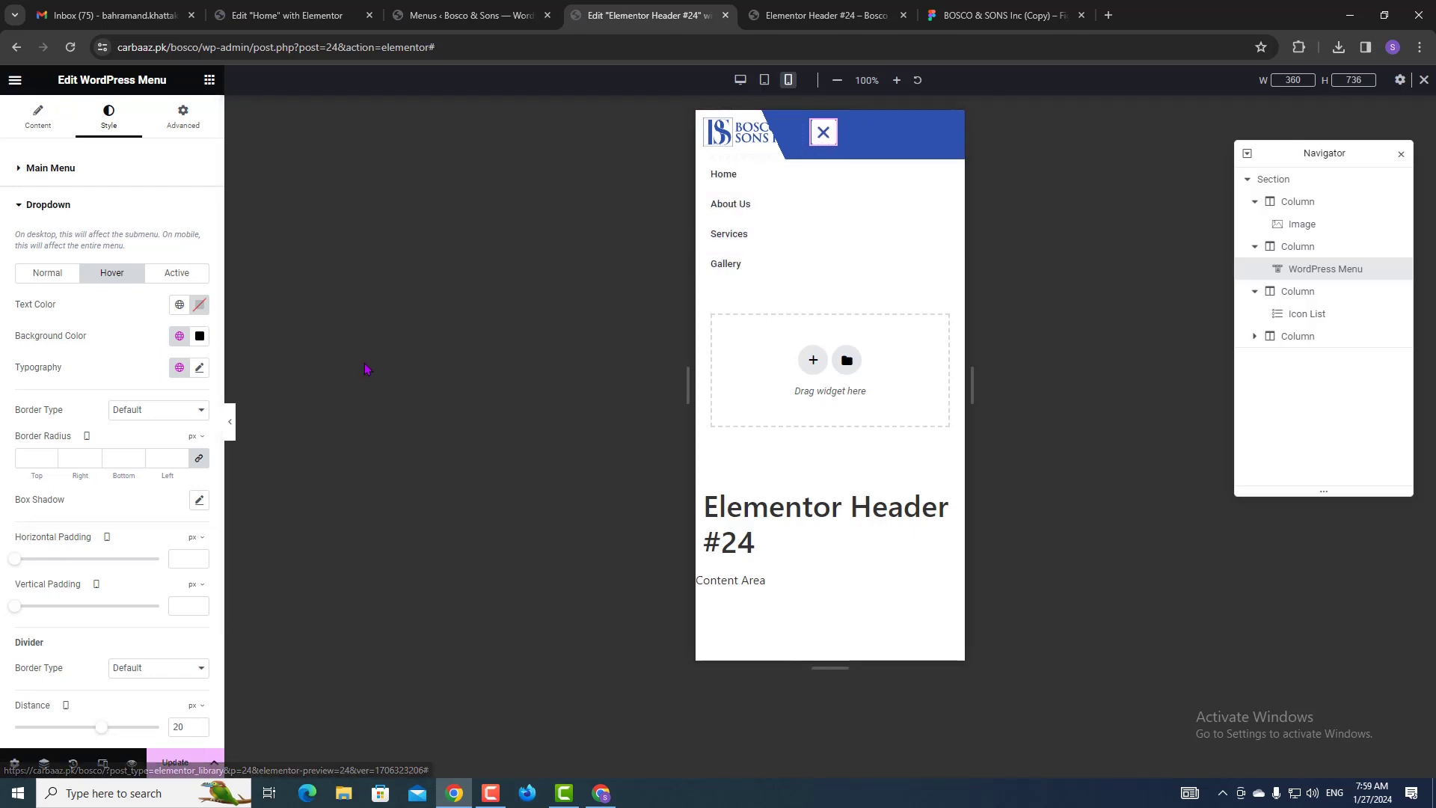
click(175, 762)
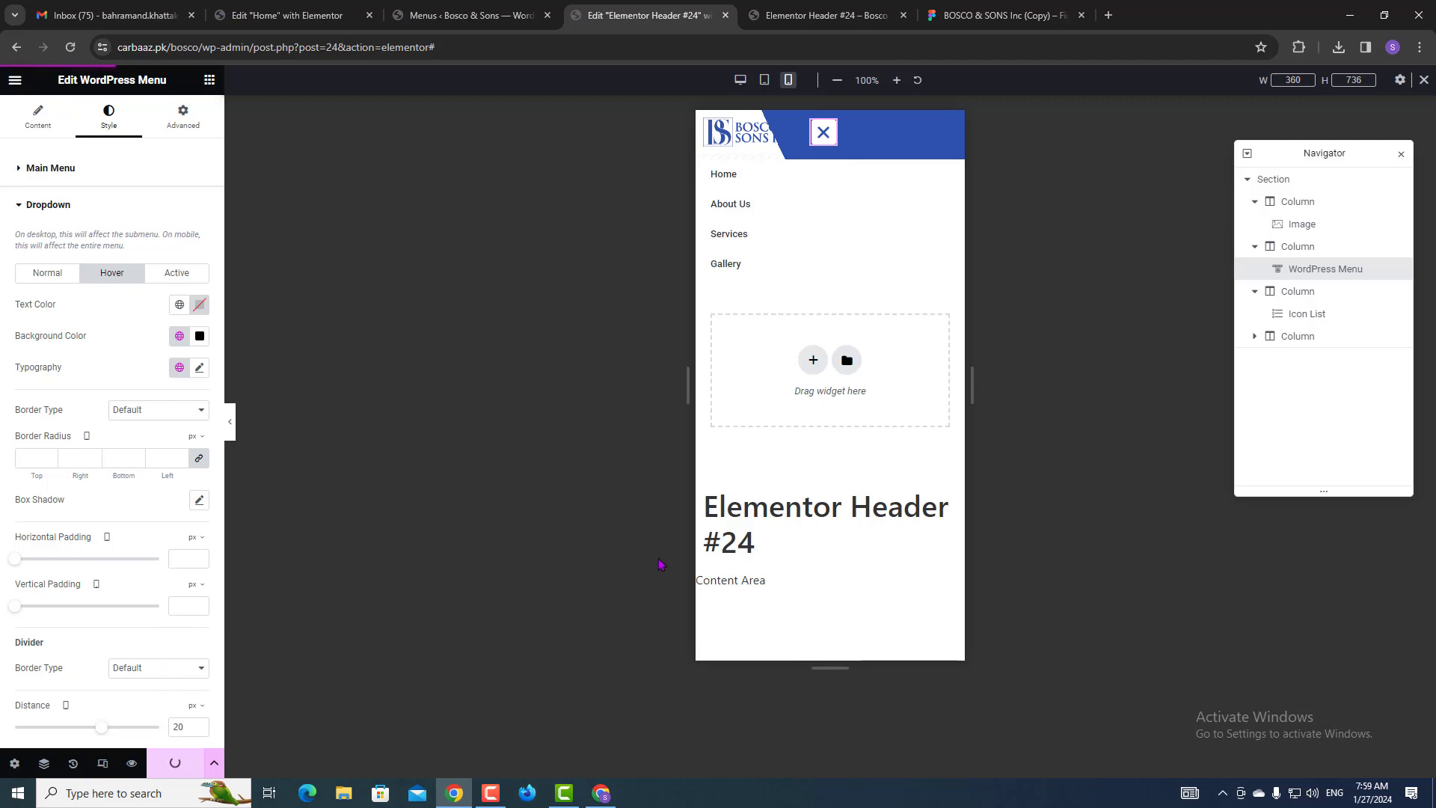
click(827, 11)
key(ctrl+r)
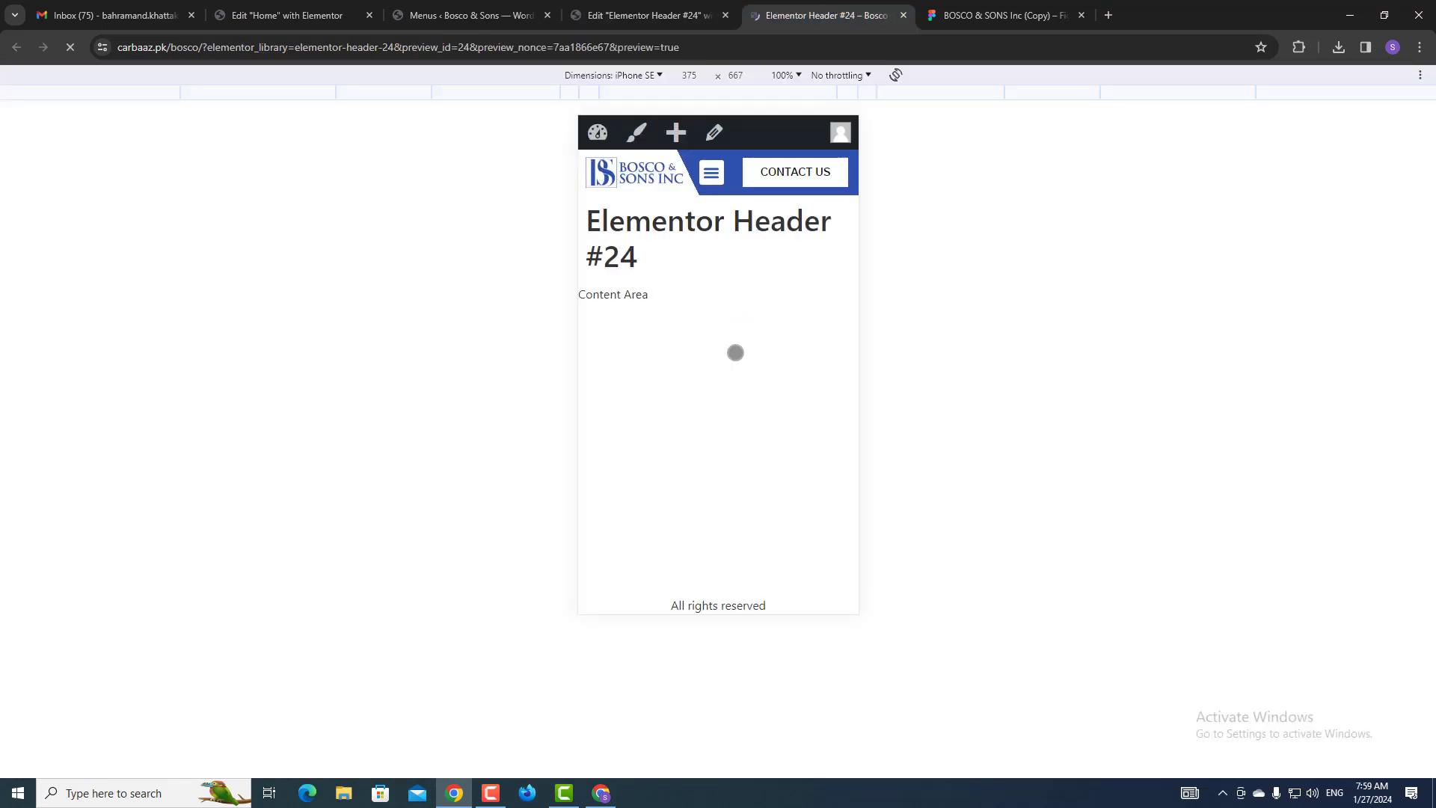
click(711, 171)
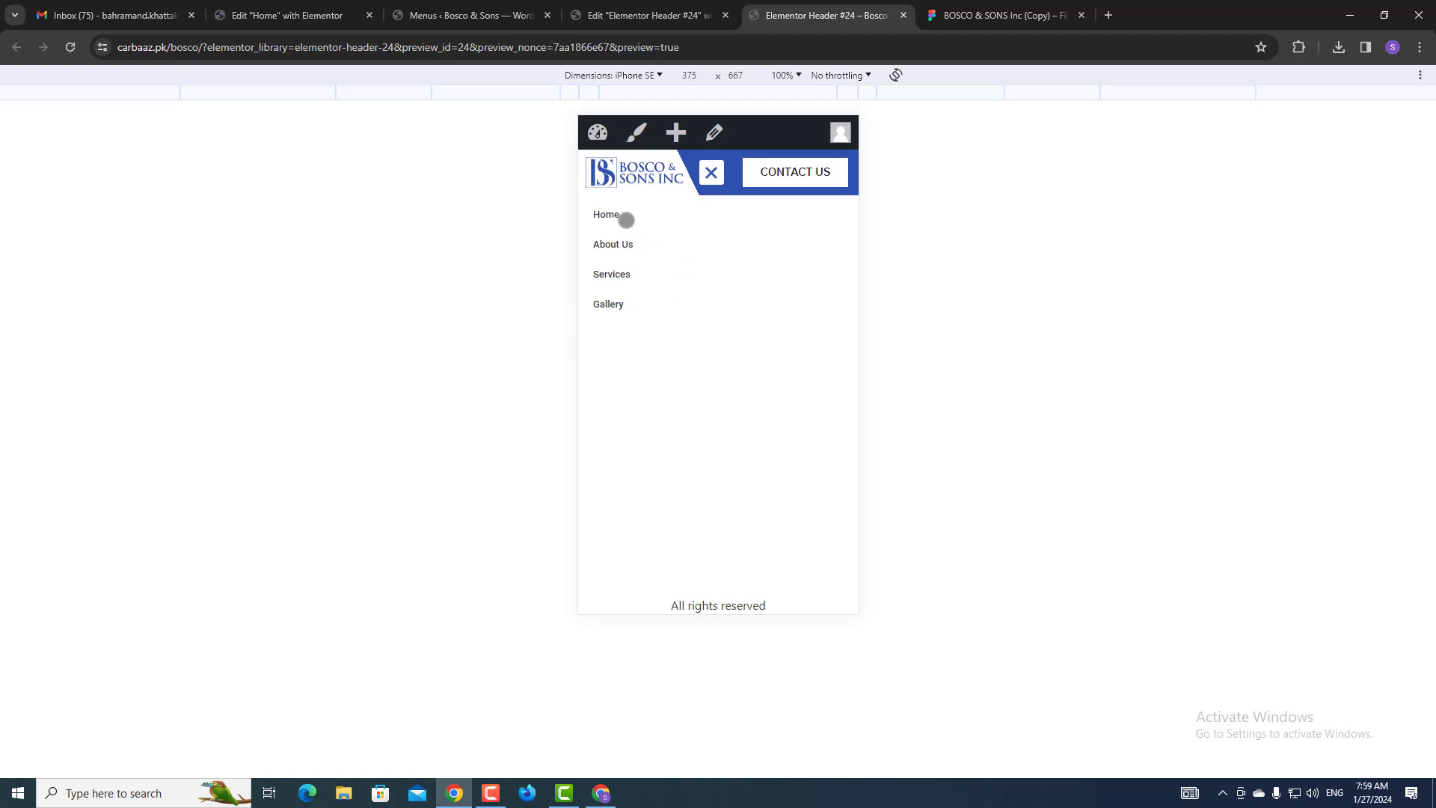
scroll(770, 234, down, 1)
click(709, 165)
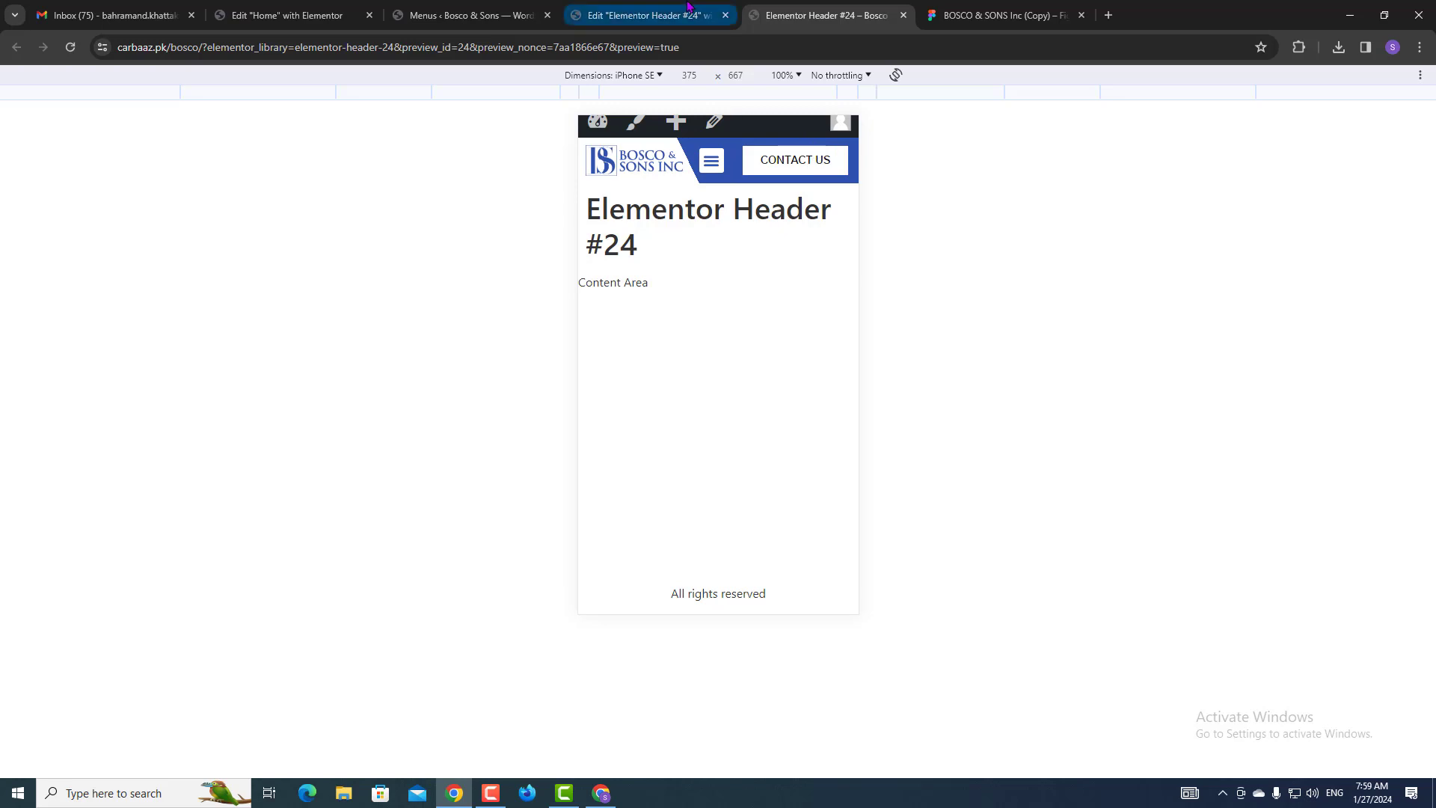
click(643, 15)
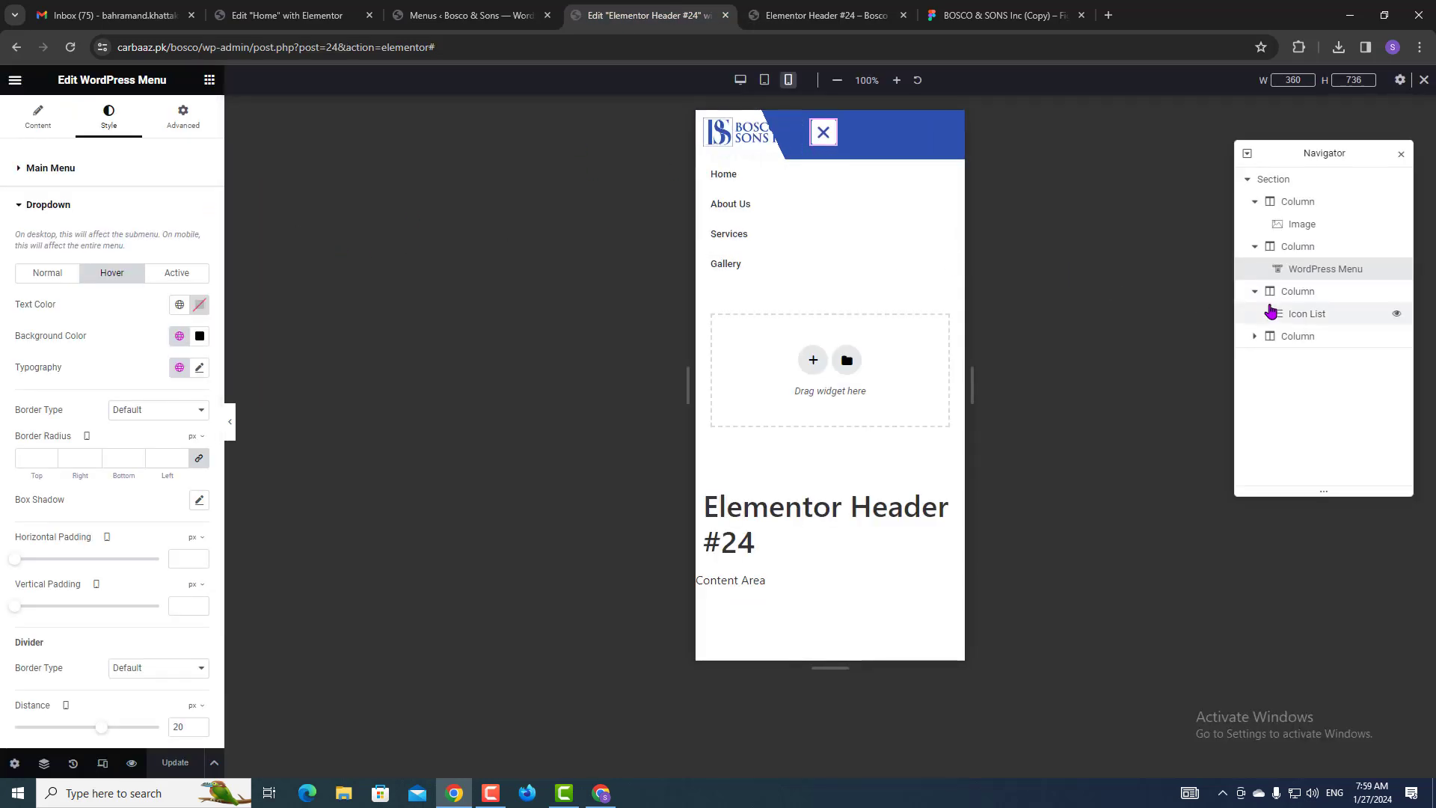
Open the Contact Us button's typography settings and check its font size in Figma.
click(1265, 341)
click(1255, 338)
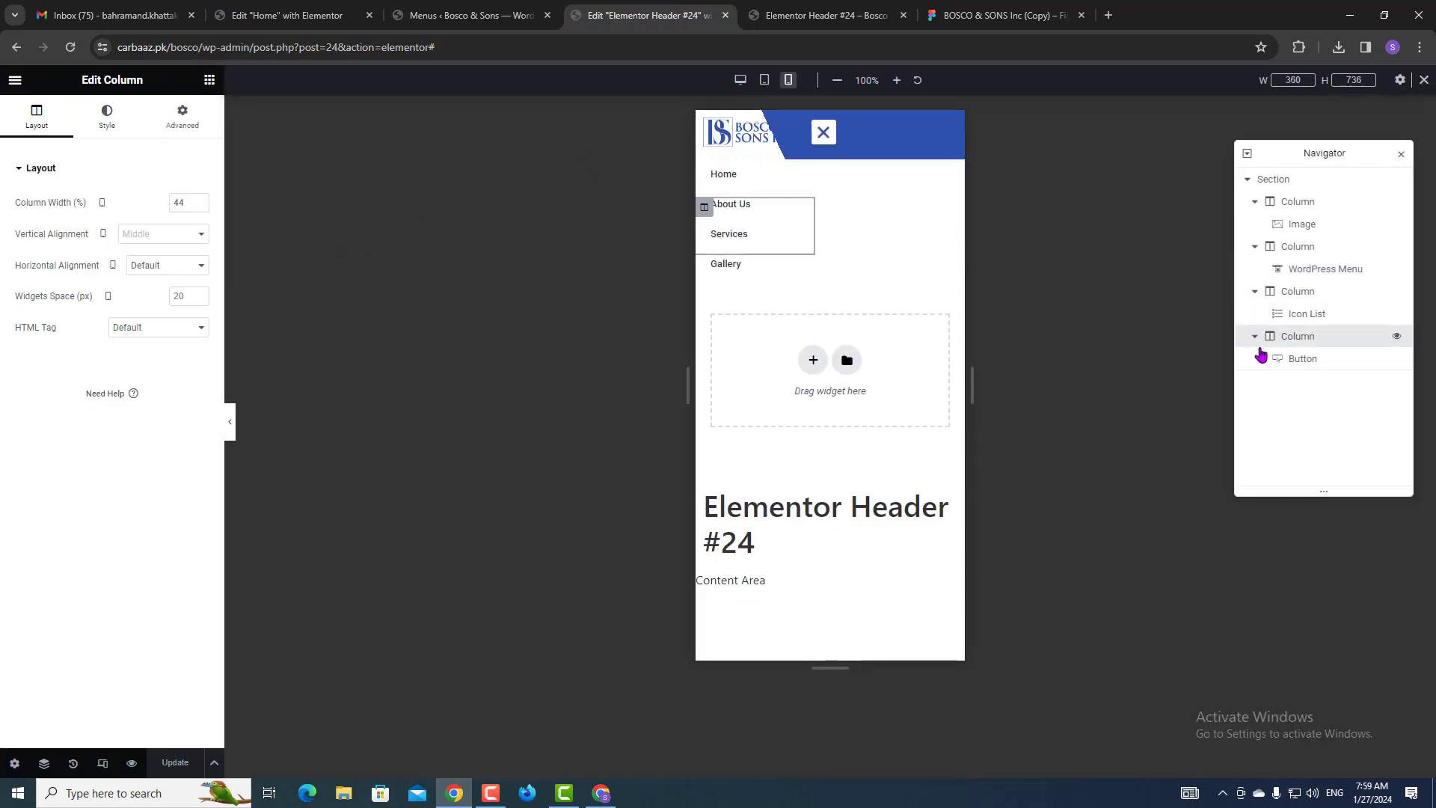
click(1288, 363)
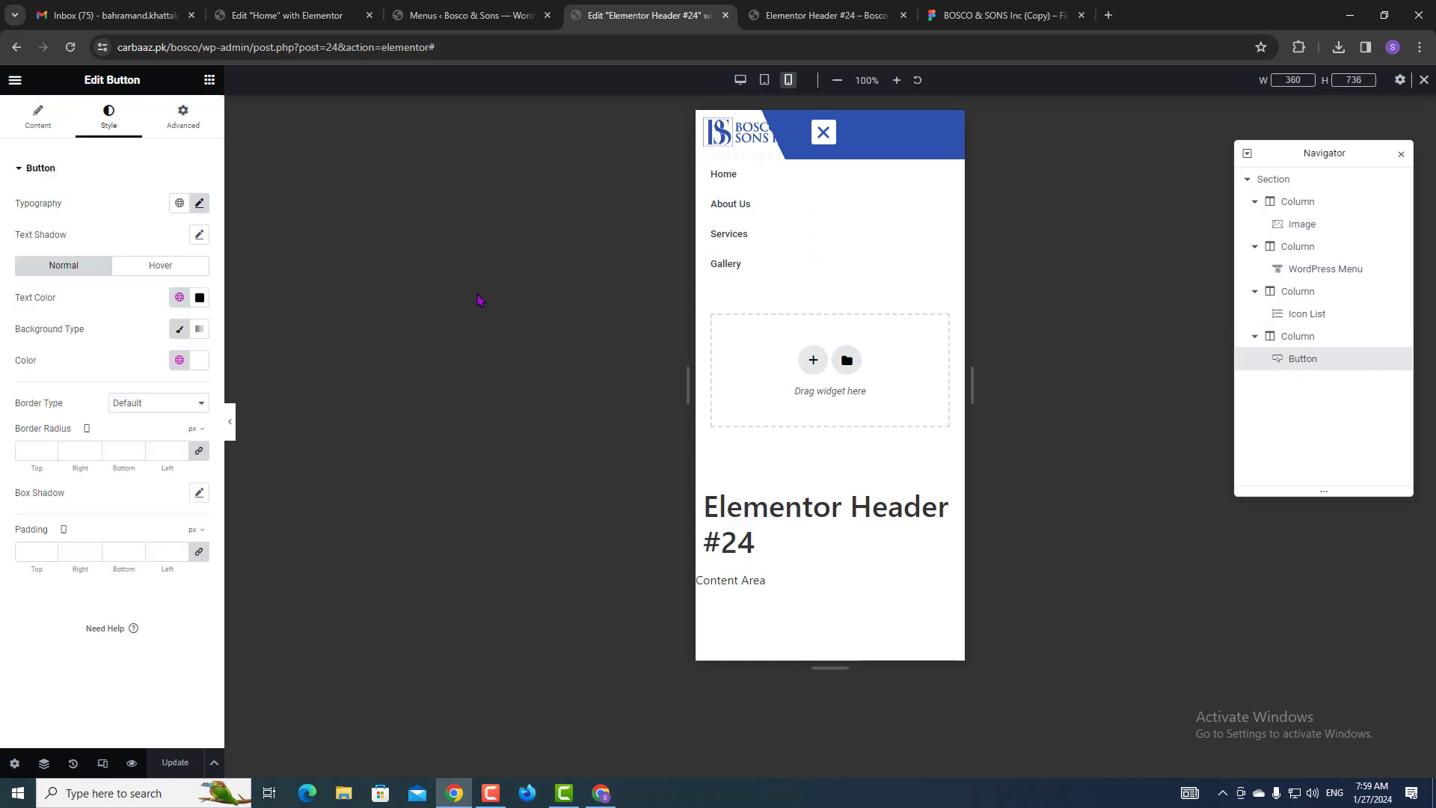
click(199, 202)
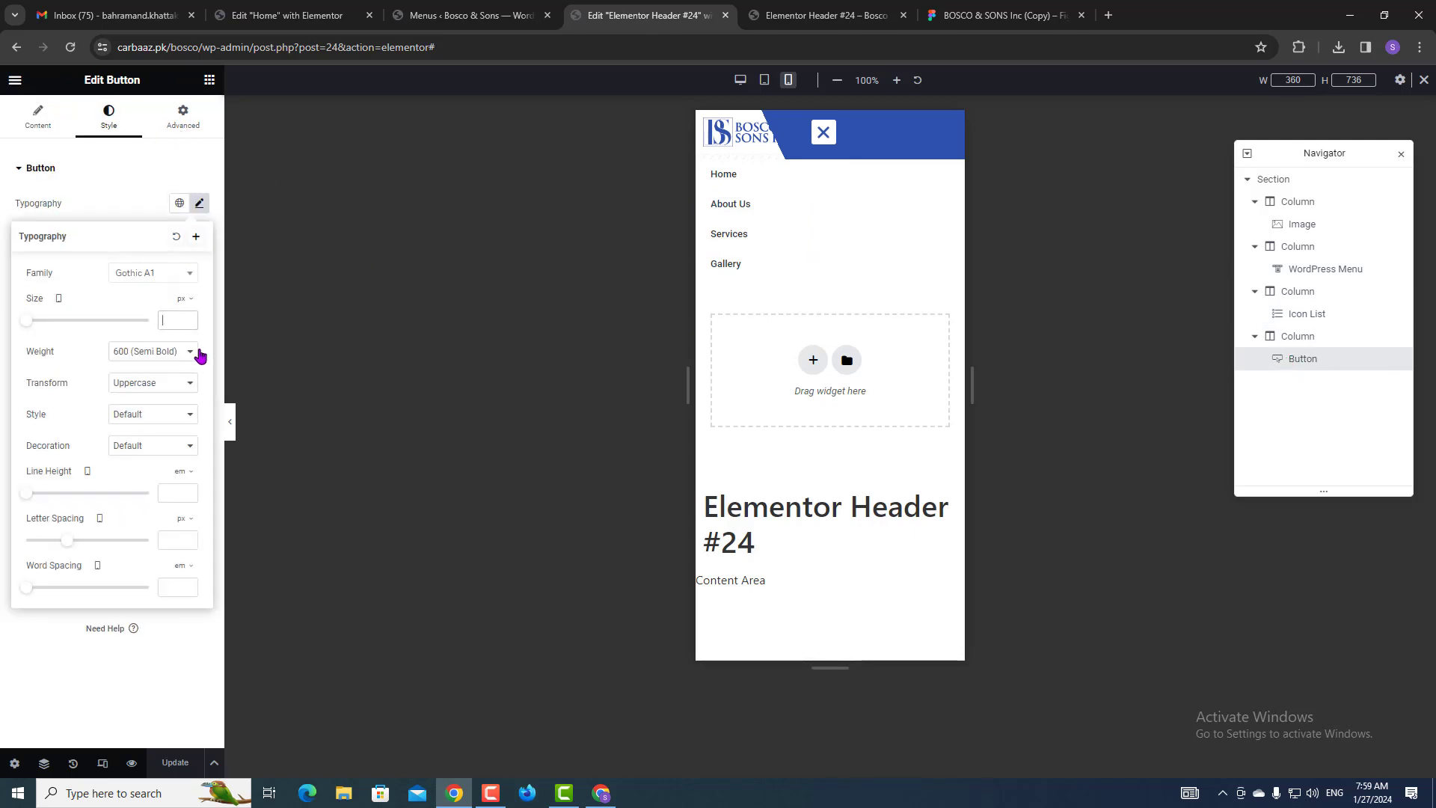
click(1002, 15)
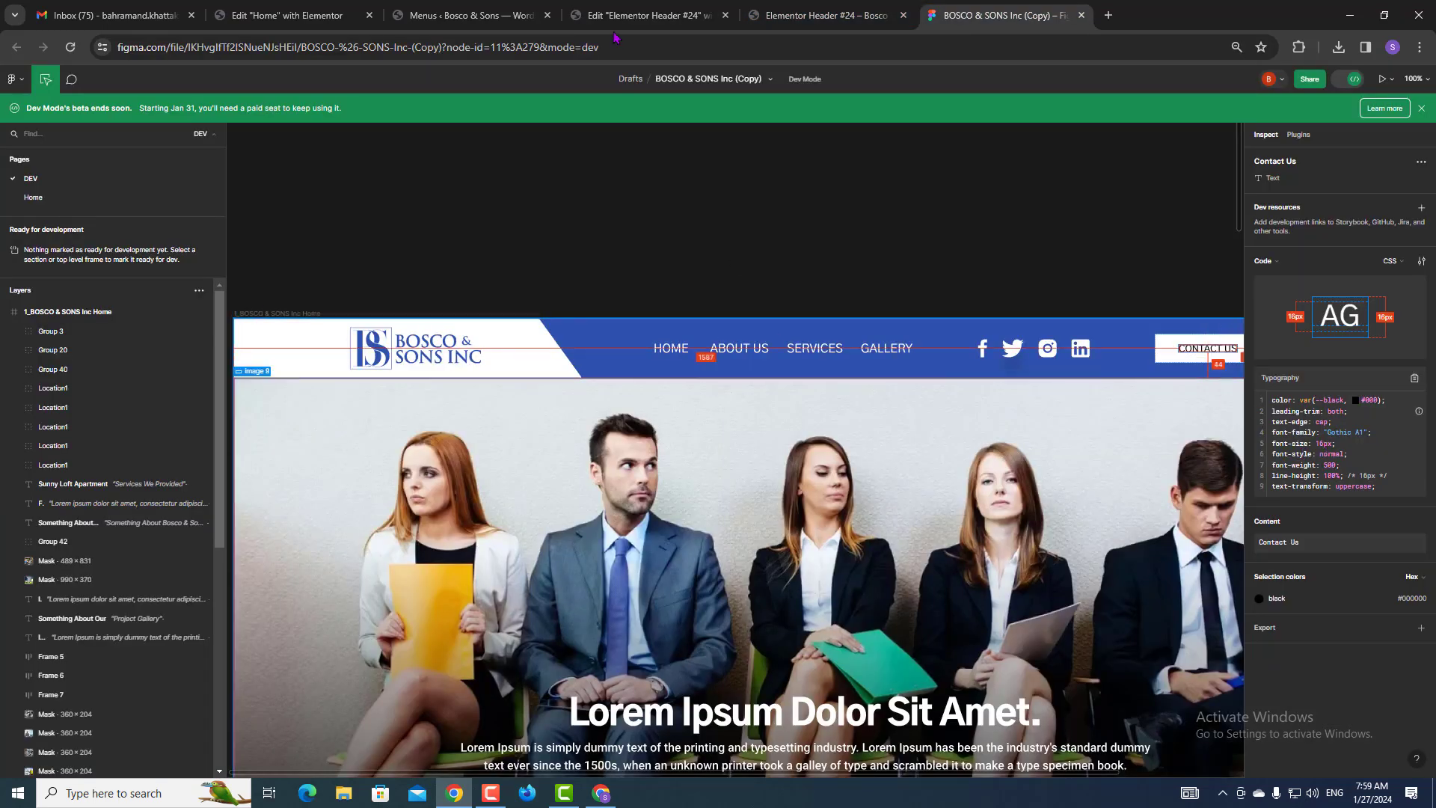
click(609, 9)
click(1006, 10)
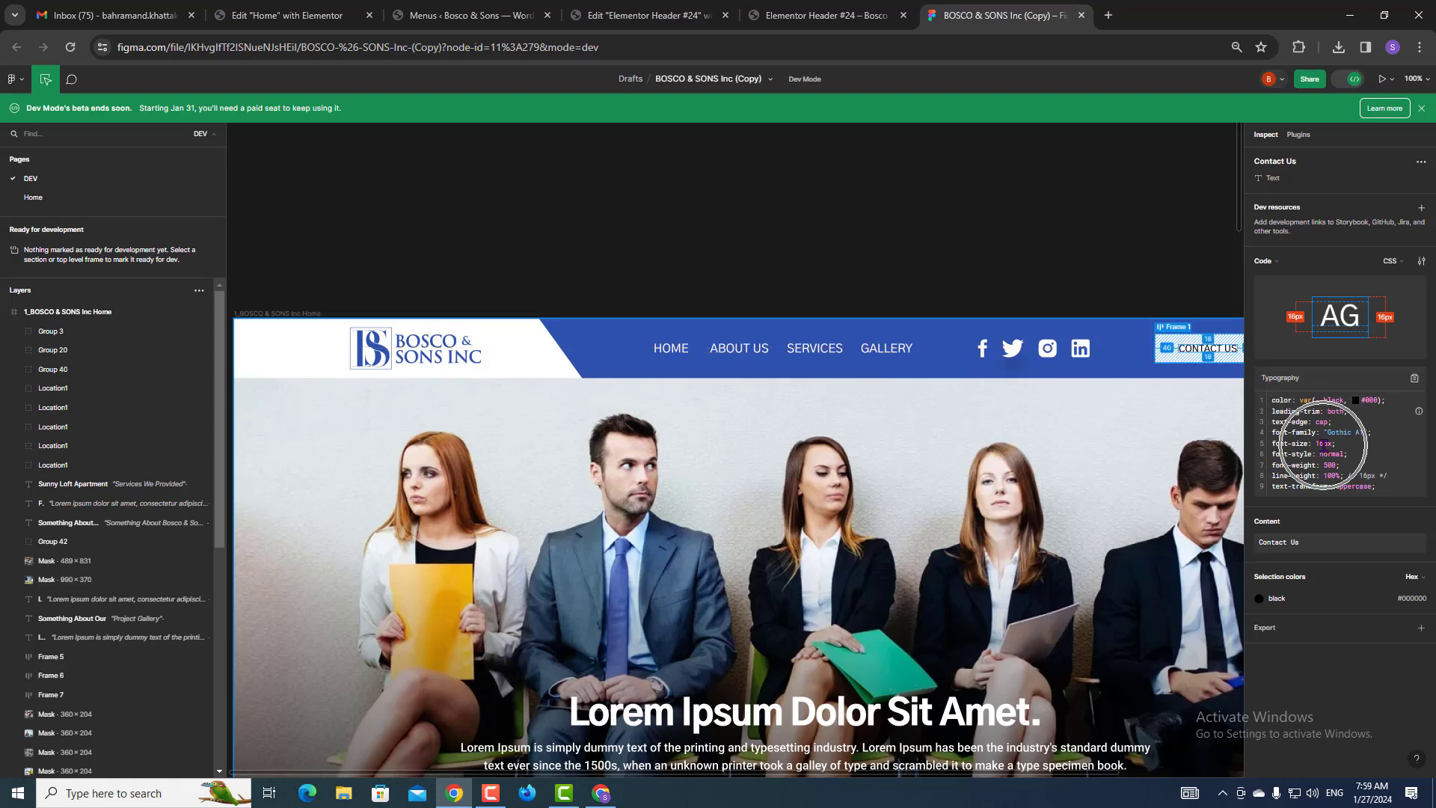
click(703, 8)
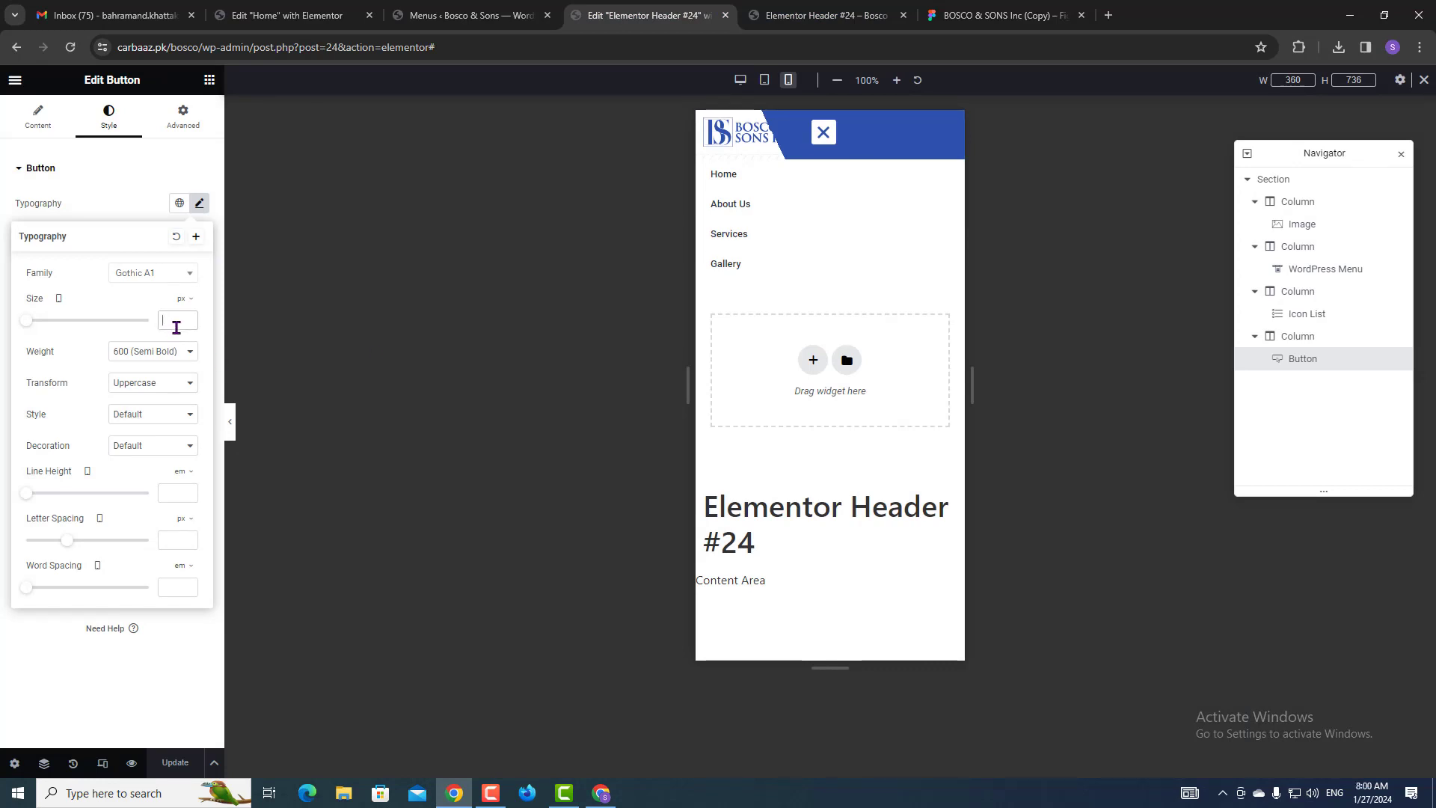
Set the Contact Us button text to 14 px, save, and reload the iPhone SE preview.
text(14)
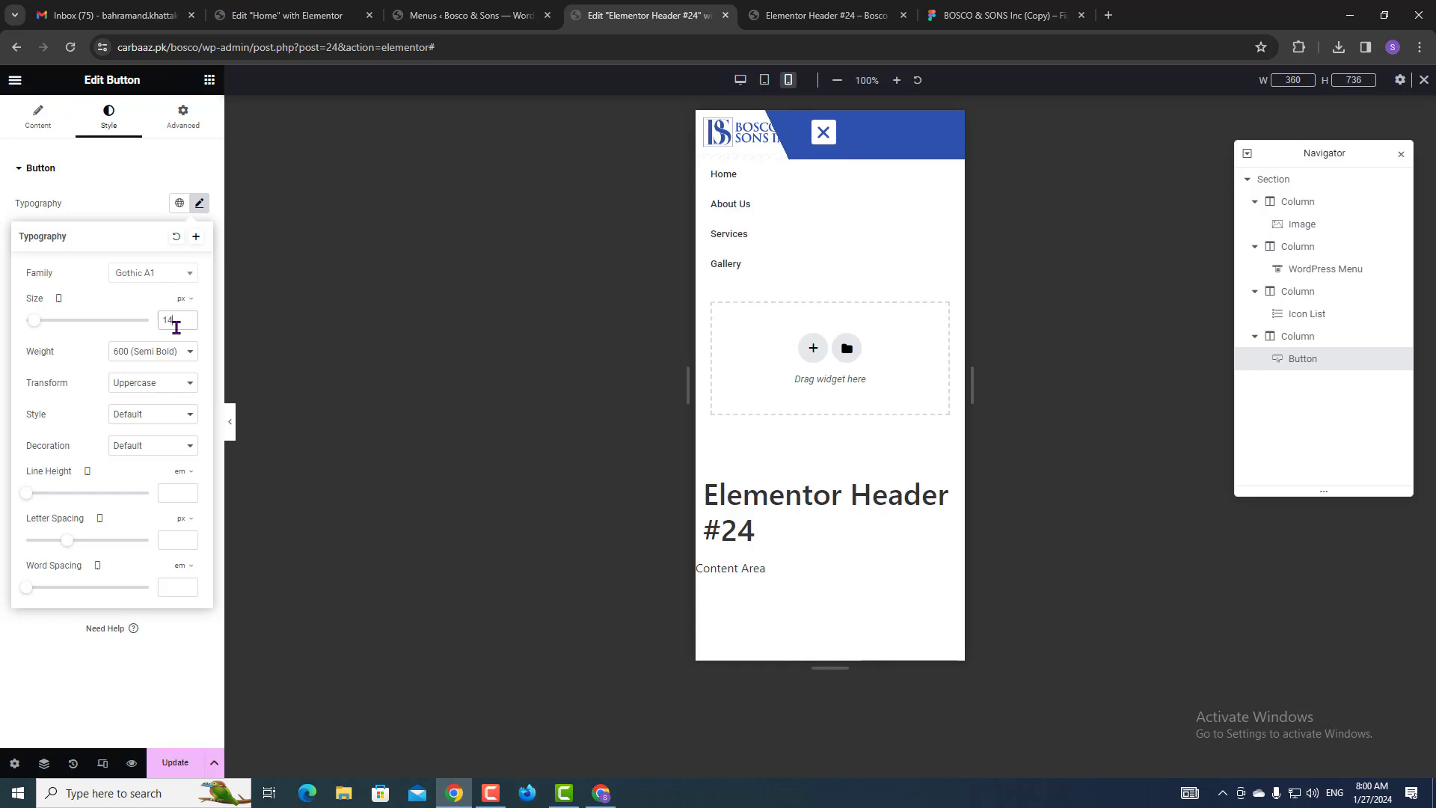
click(15, 692)
click(179, 759)
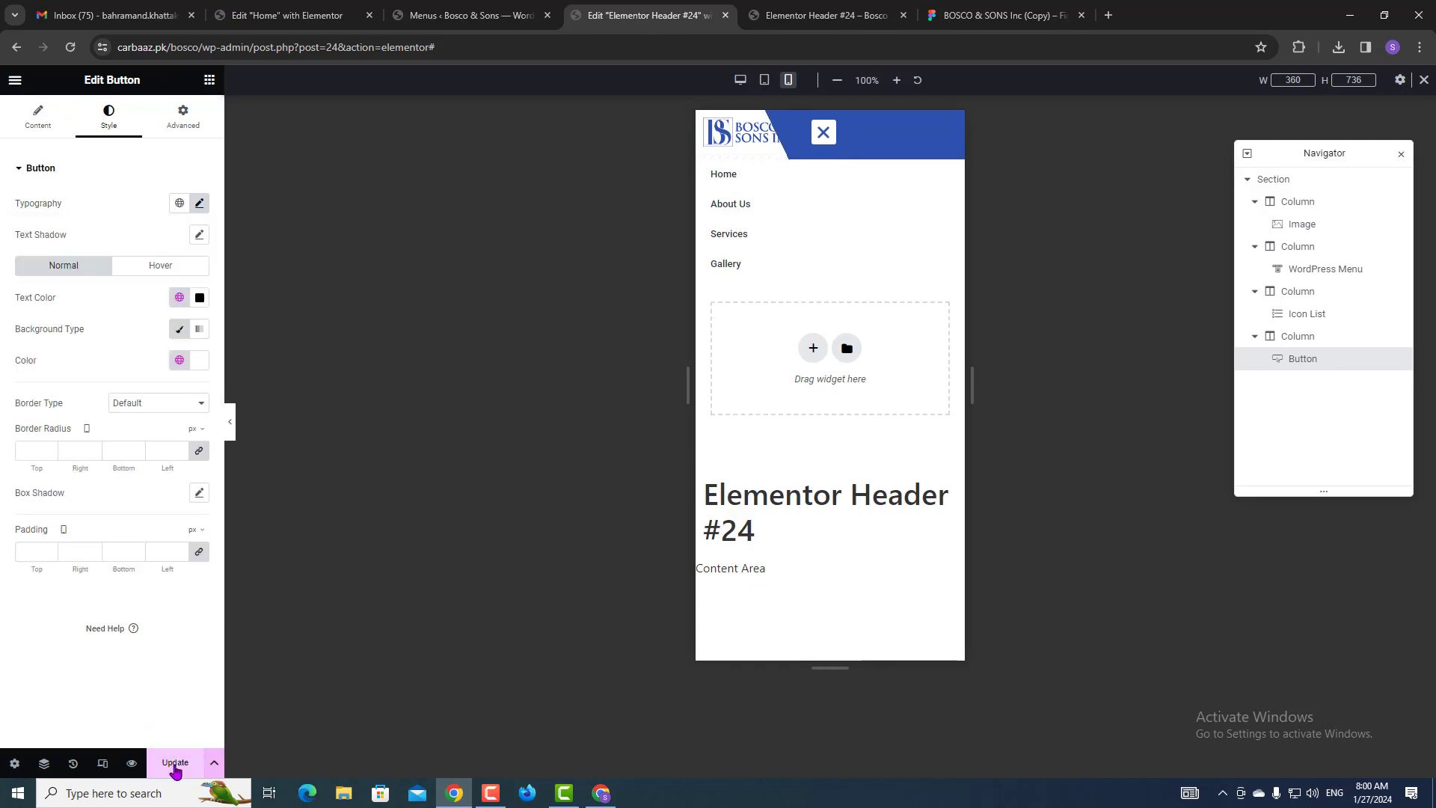
click(811, 17)
key(ctrl+r)
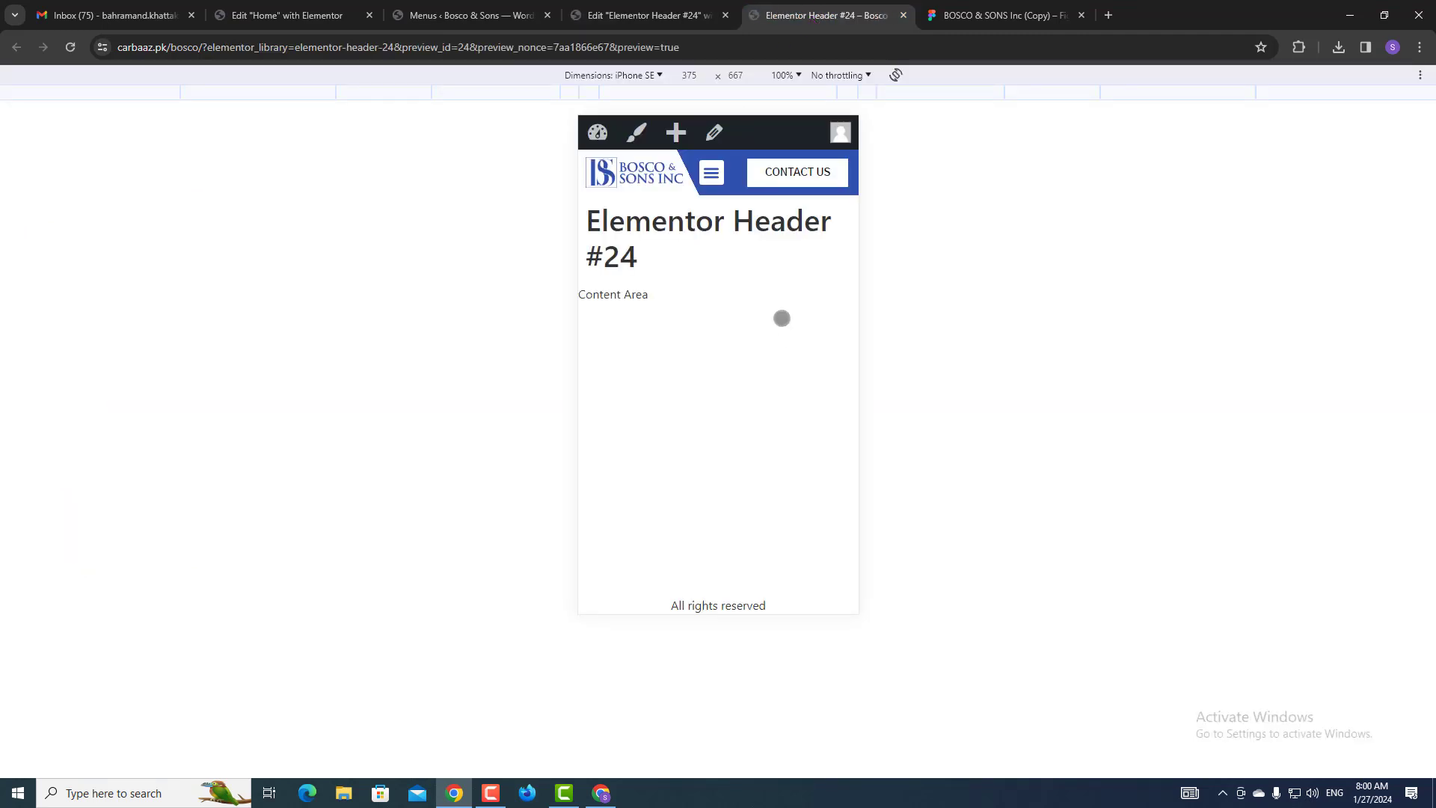
click(682, 6)
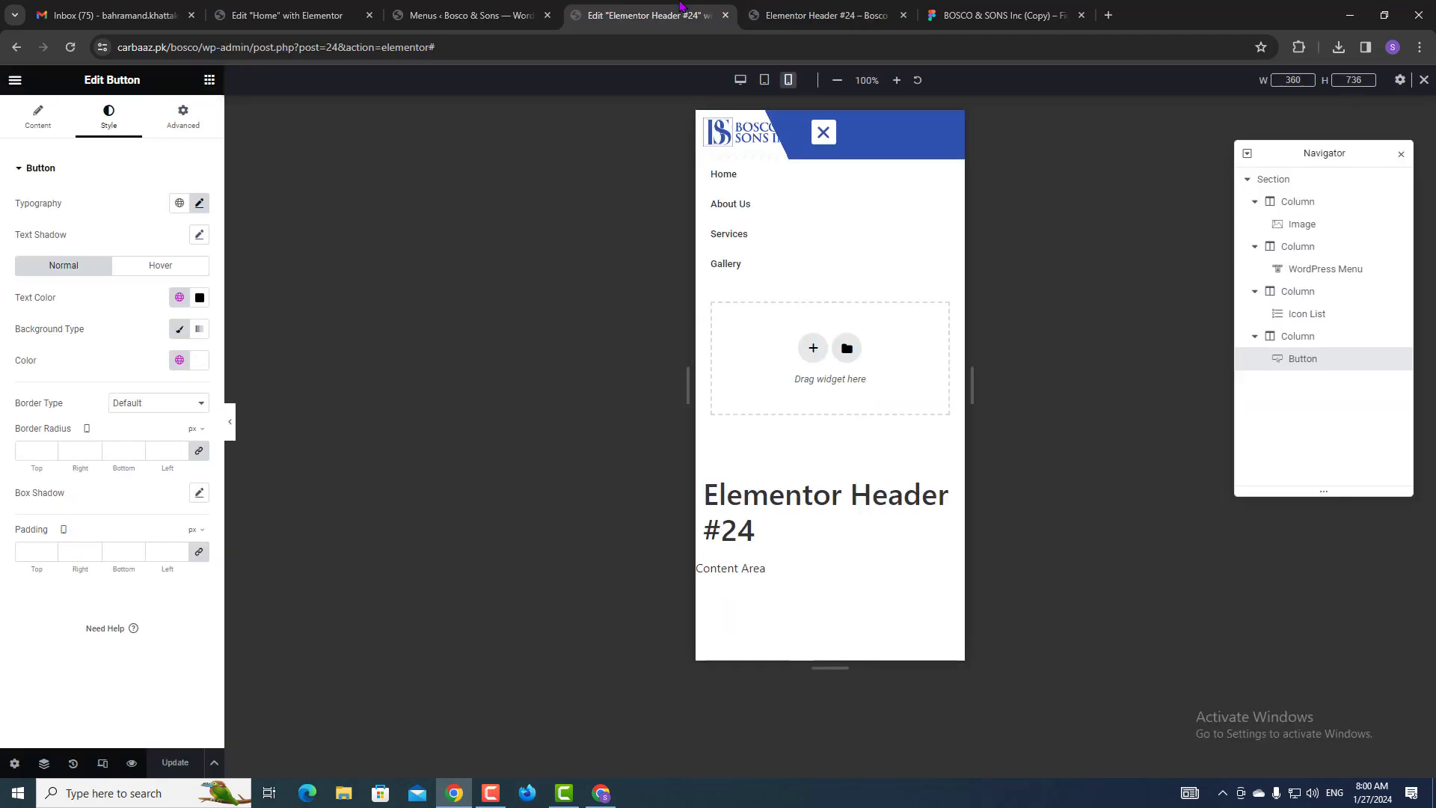
Change the Contact Us button column's mobile width from 44% to 40%.
click(827, 148)
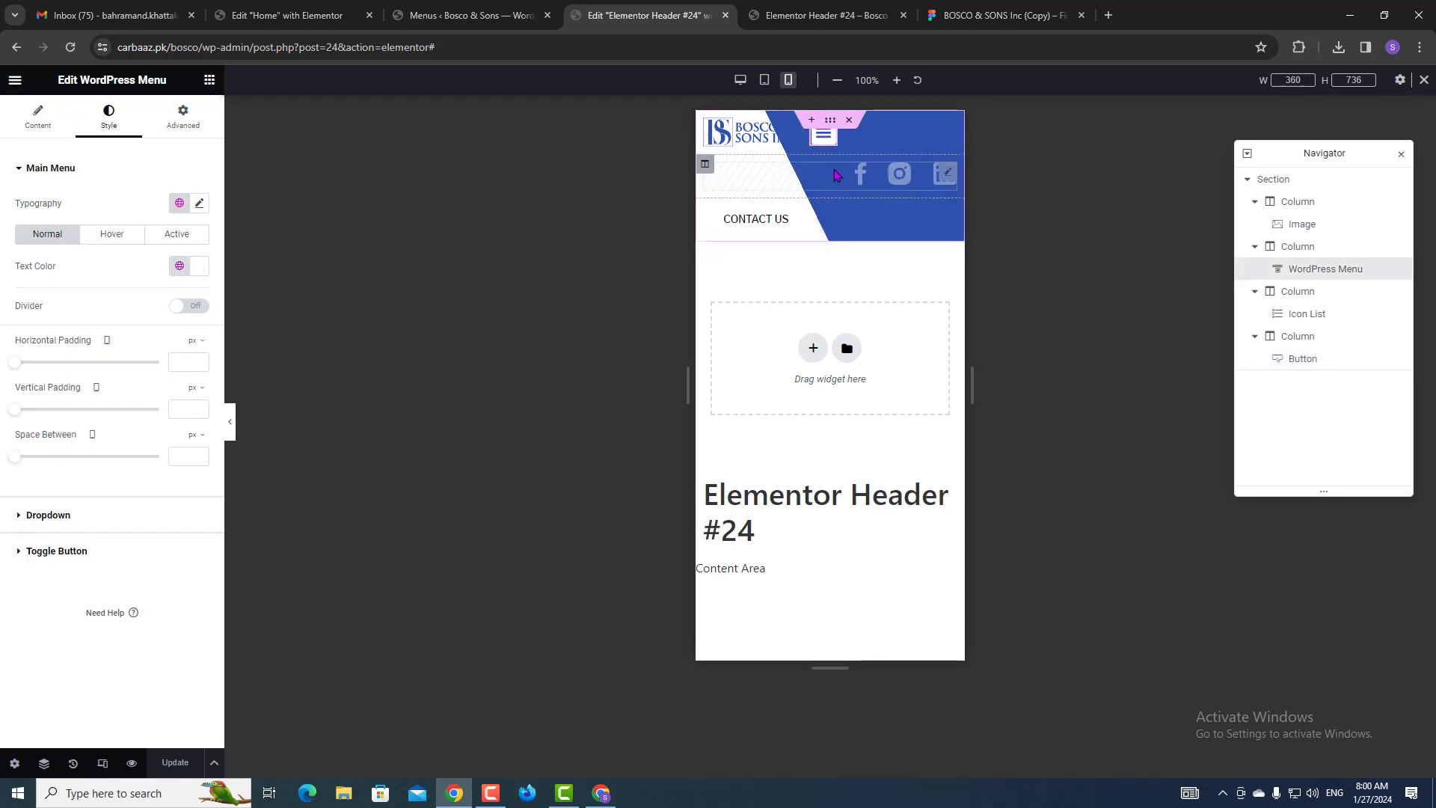
click(1273, 341)
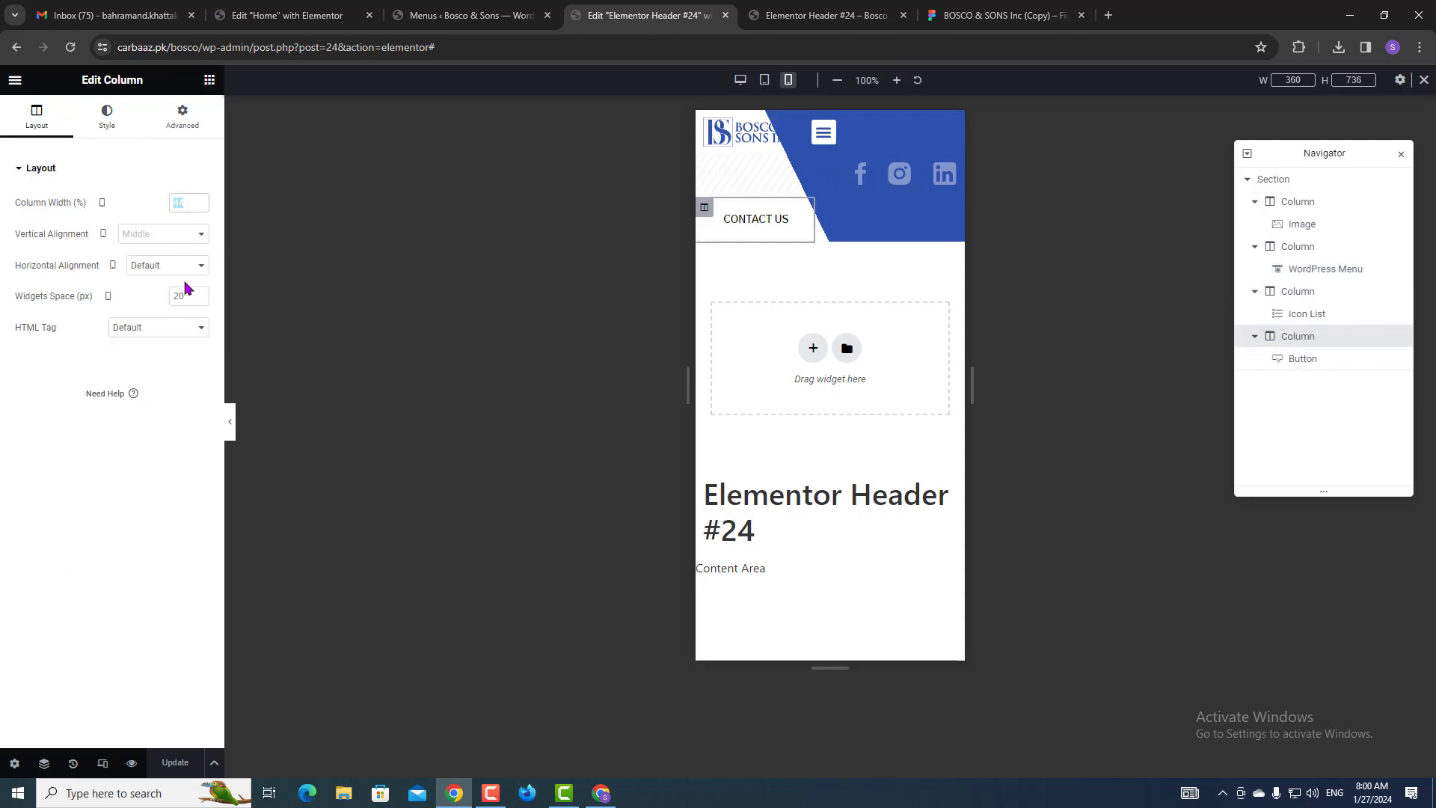
text(40)
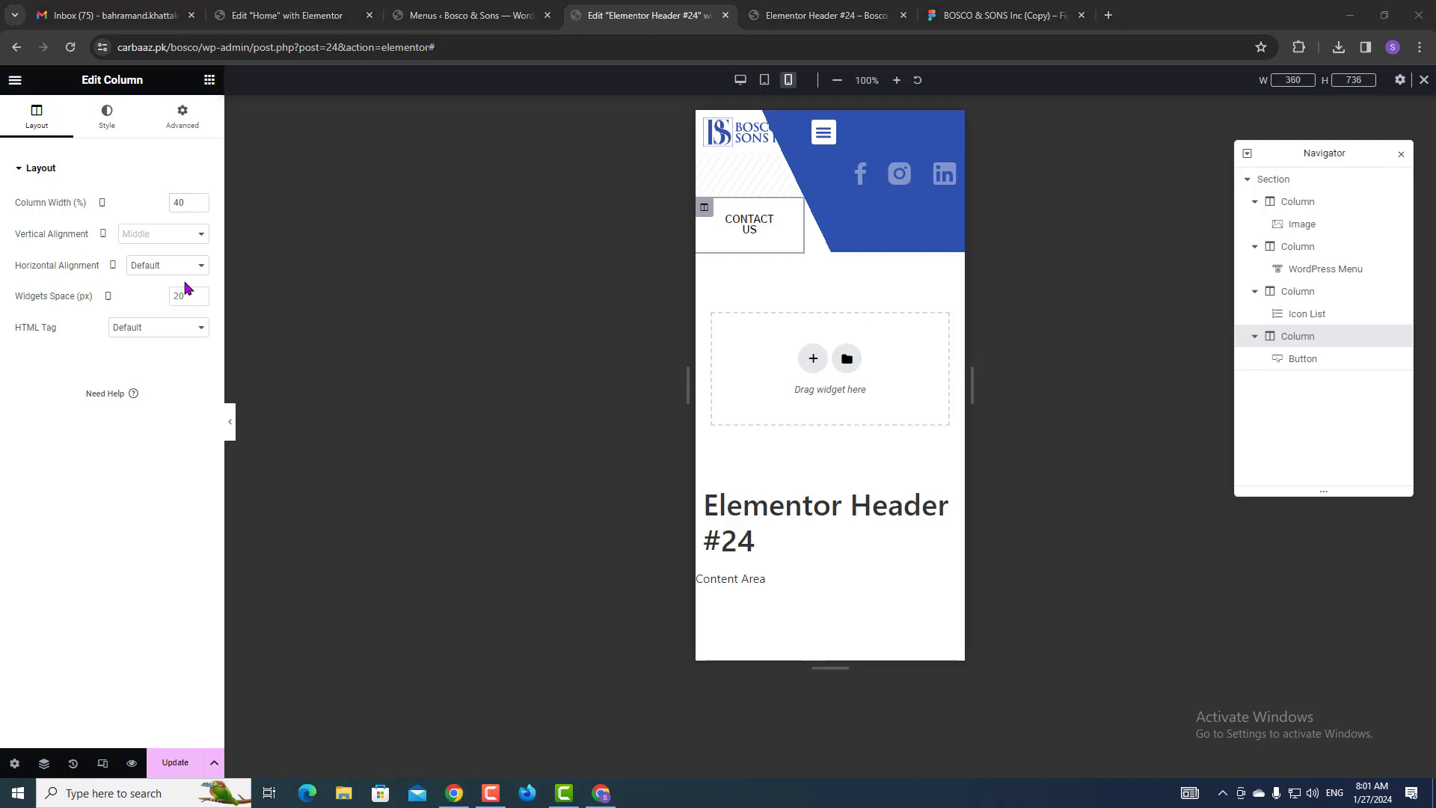
click(176, 208)
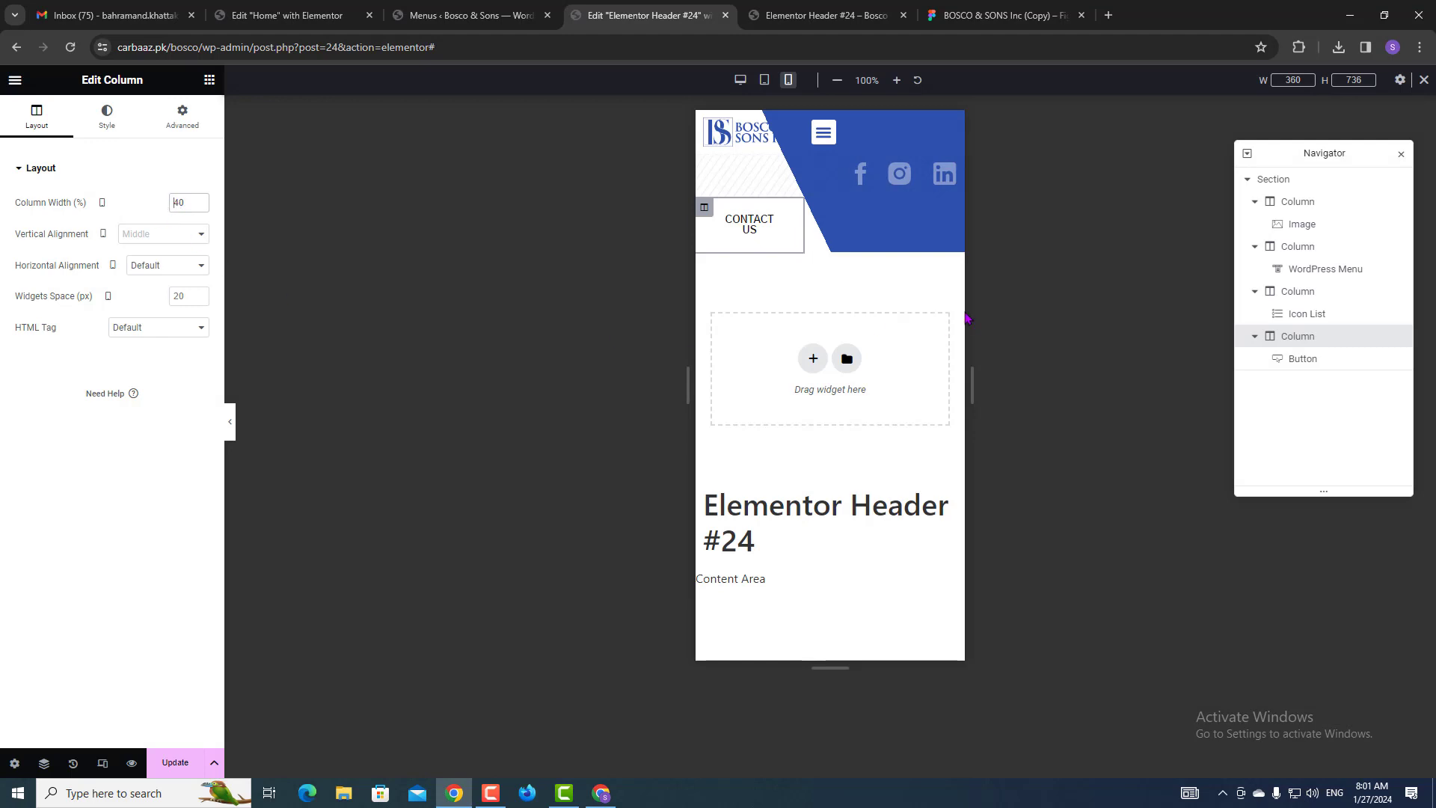
click(1312, 300)
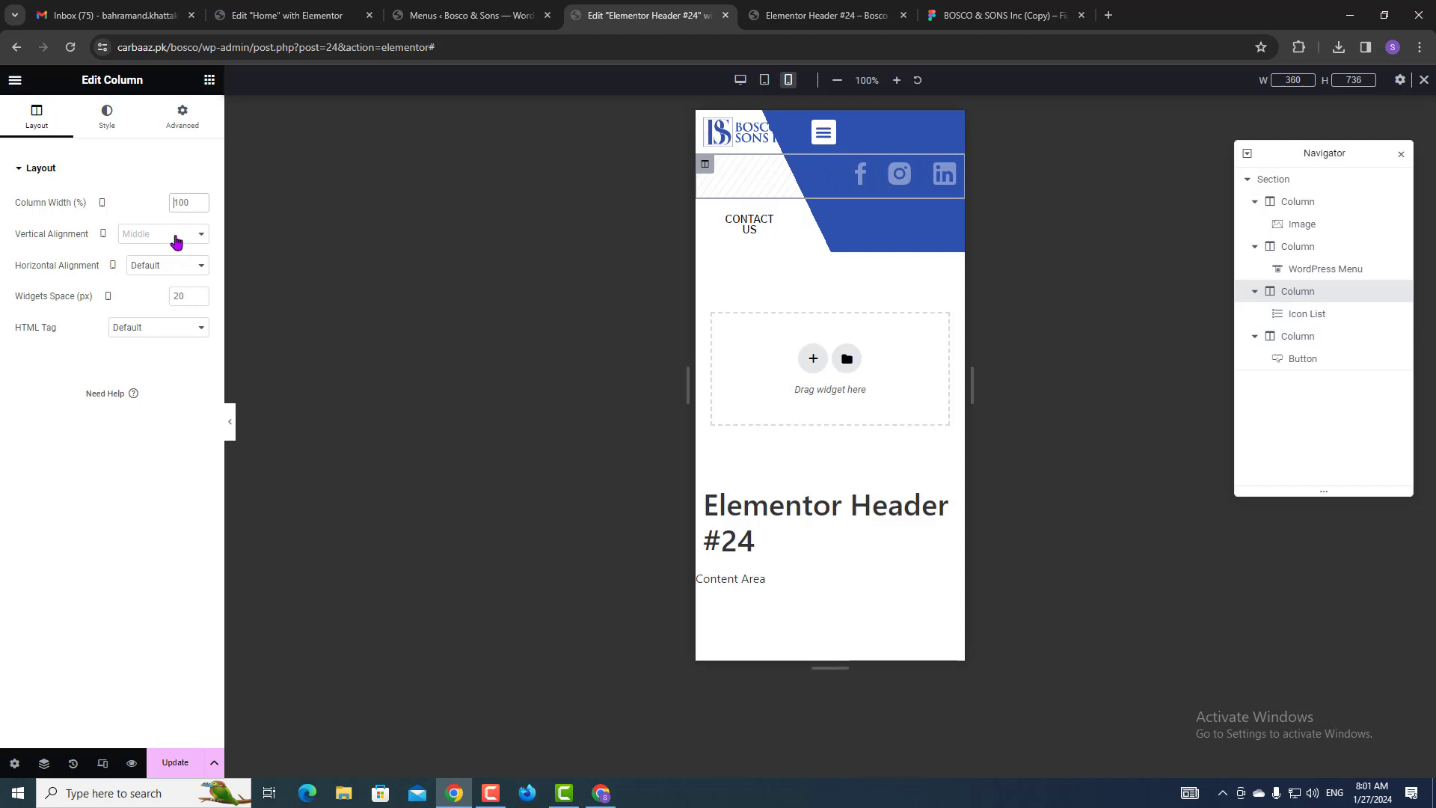
Set the social-icons column's mobile width to 4%, save, and check the live preview.
text(4)
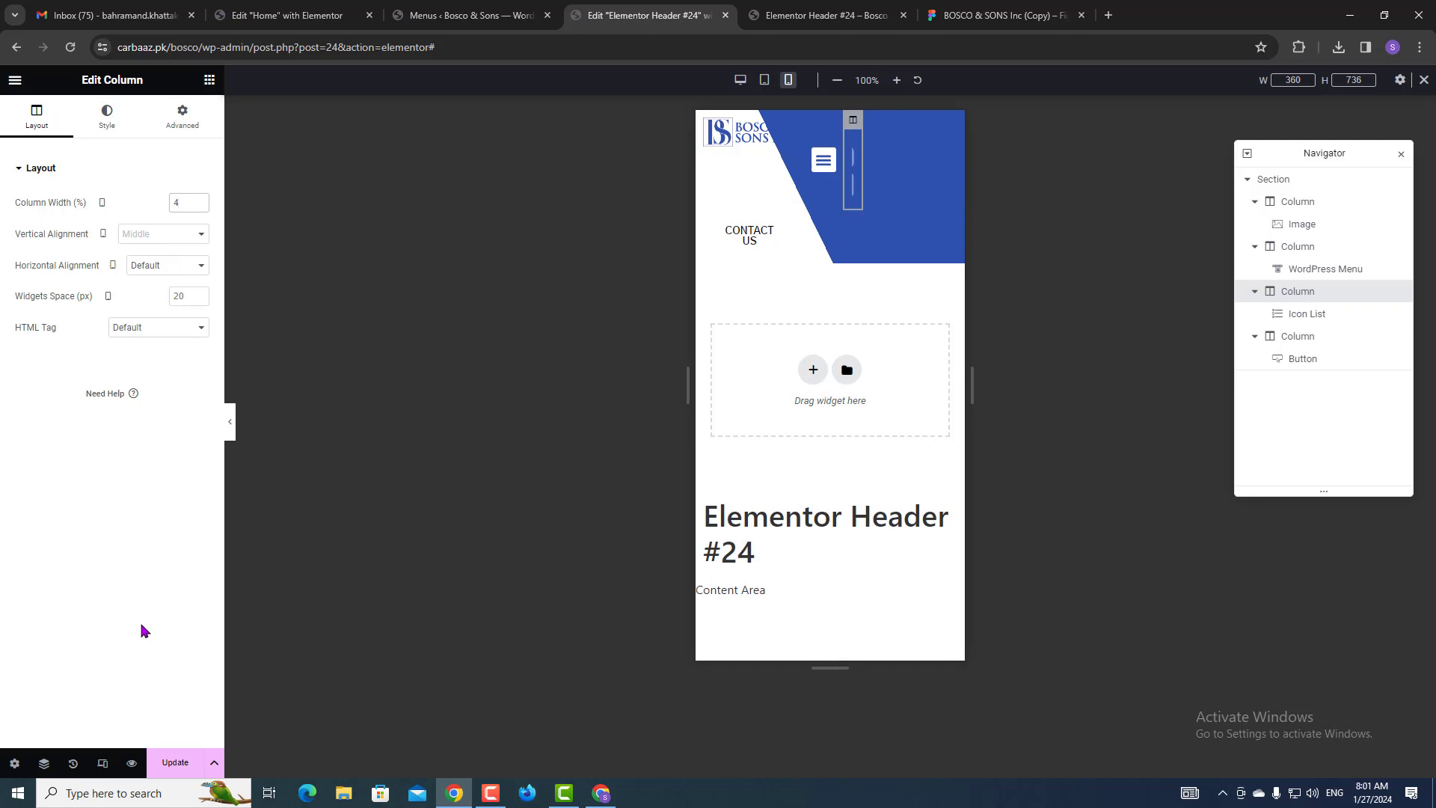
click(175, 762)
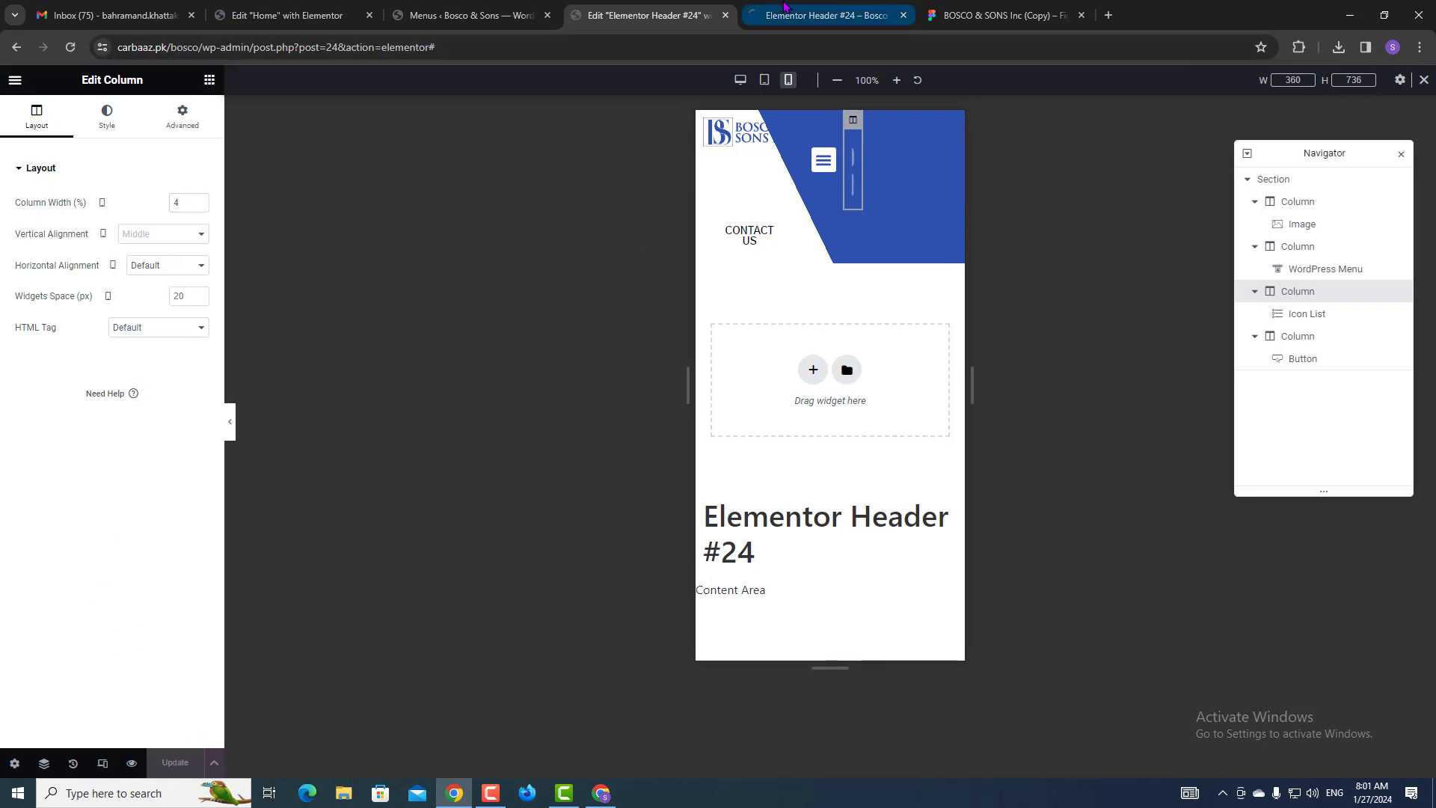
click(823, 15)
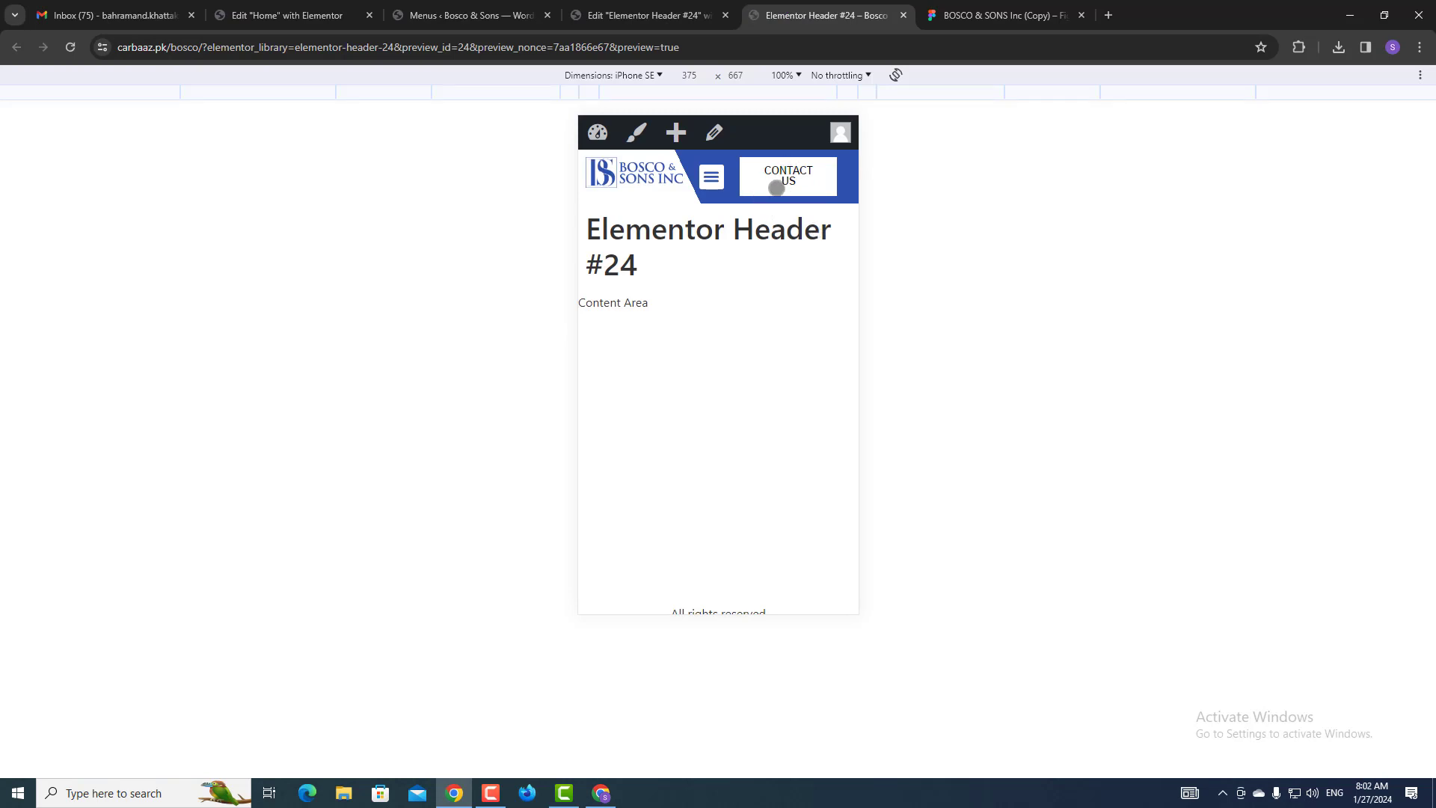
click(662, 7)
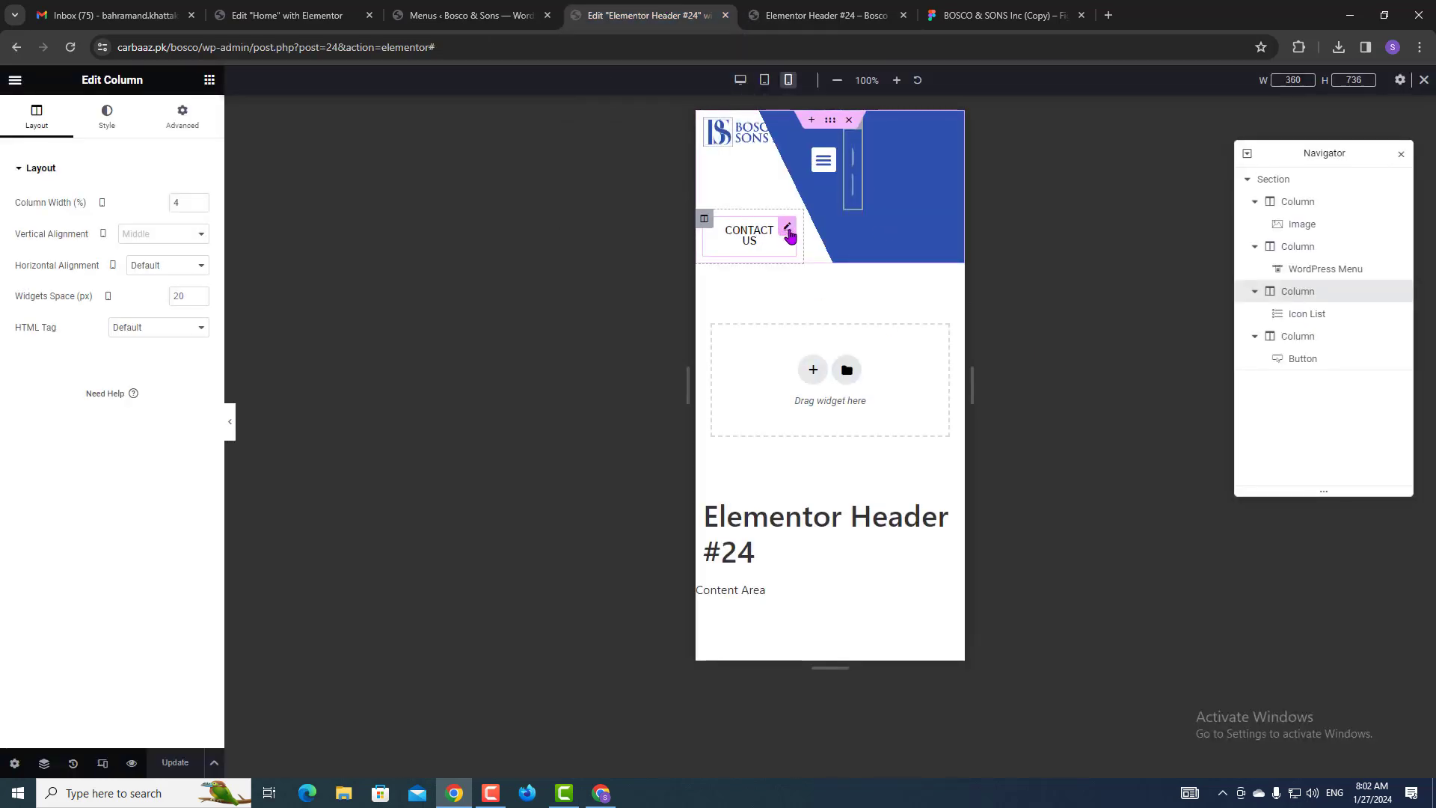
Set the CONTACT US button text to 12 px, save, and check the preview.
click(787, 234)
click(198, 203)
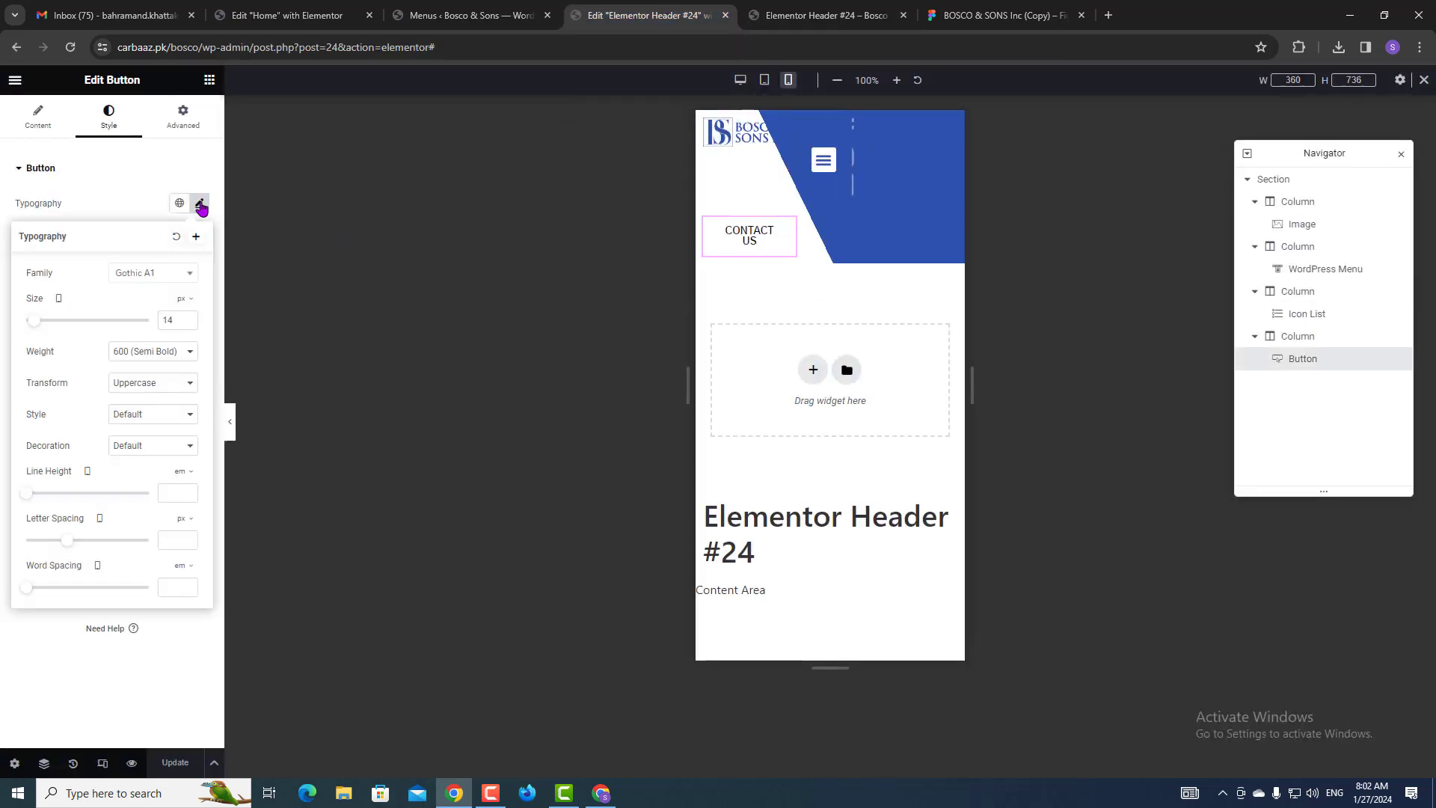
key(ctrl+a)
text(12)
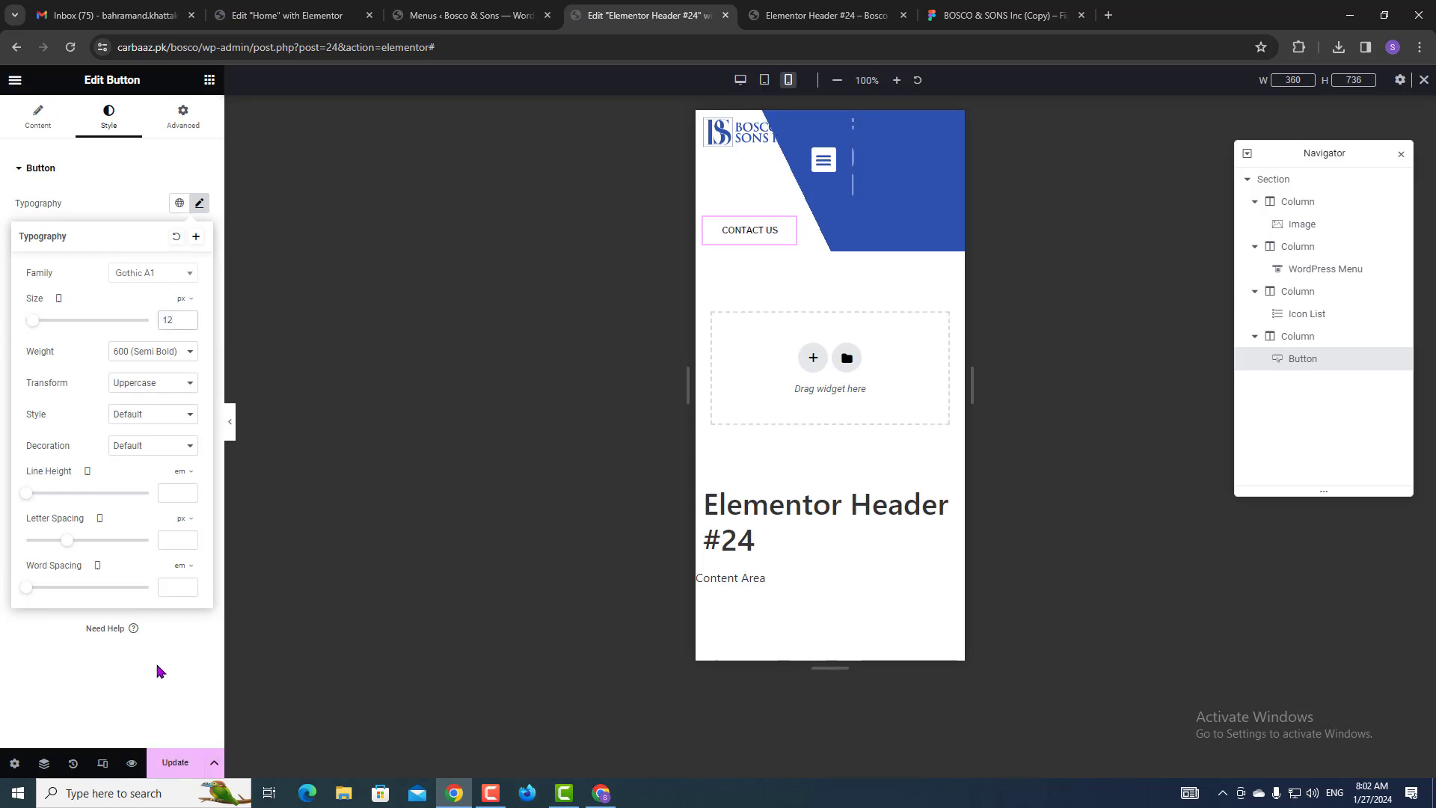
click(175, 762)
click(826, 9)
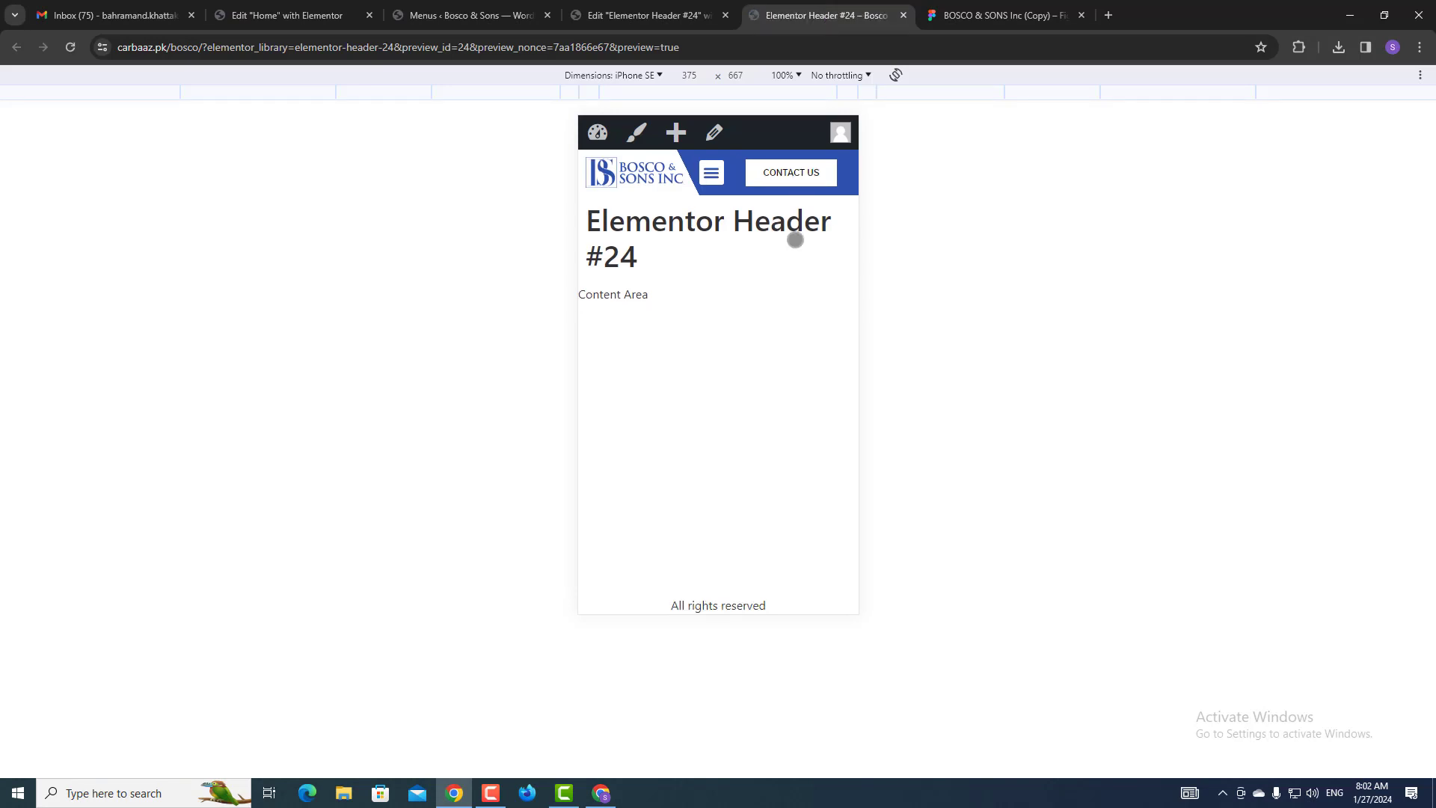
click(697, 12)
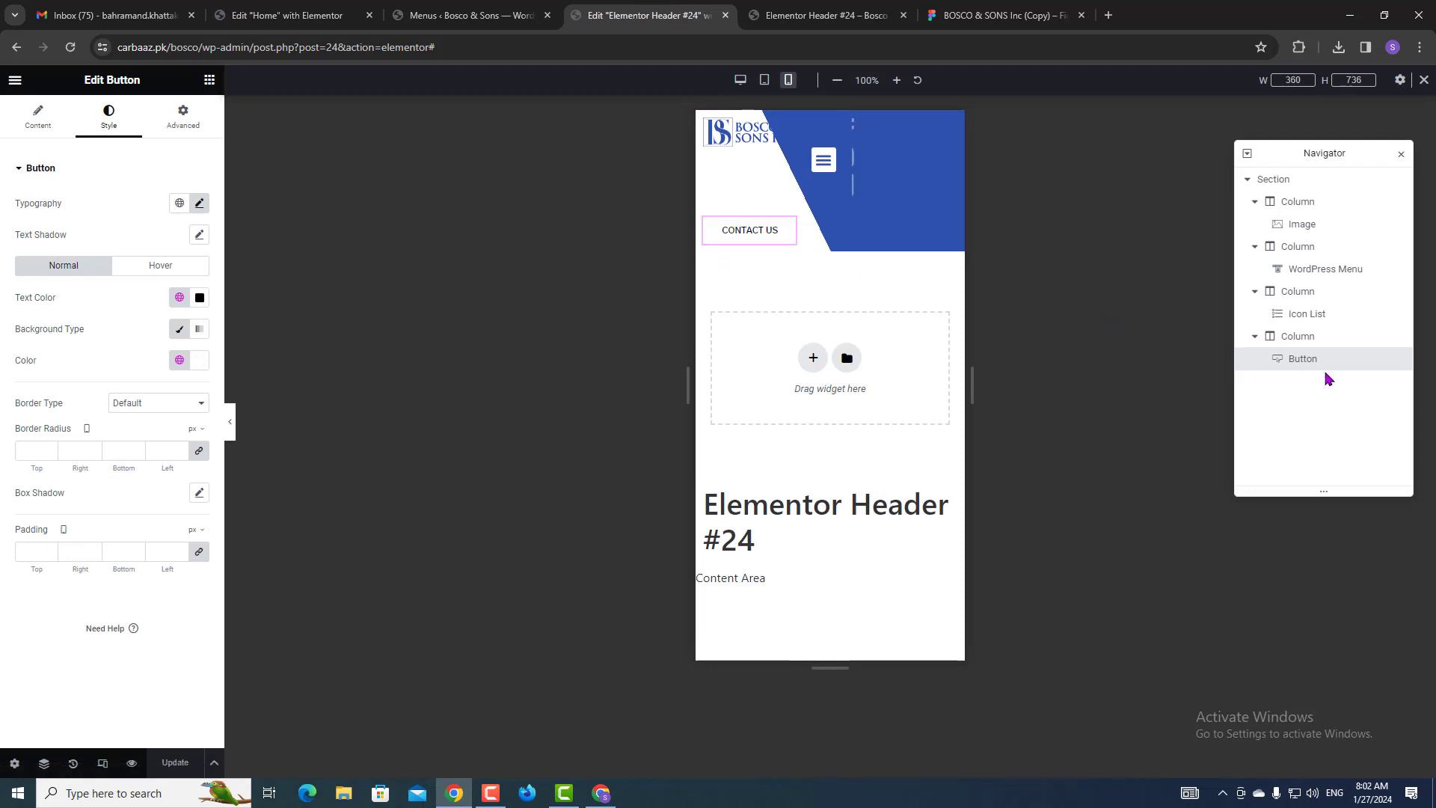
Right-align the WordPress Menu's mobile toggle, save, and check the preview.
click(38, 120)
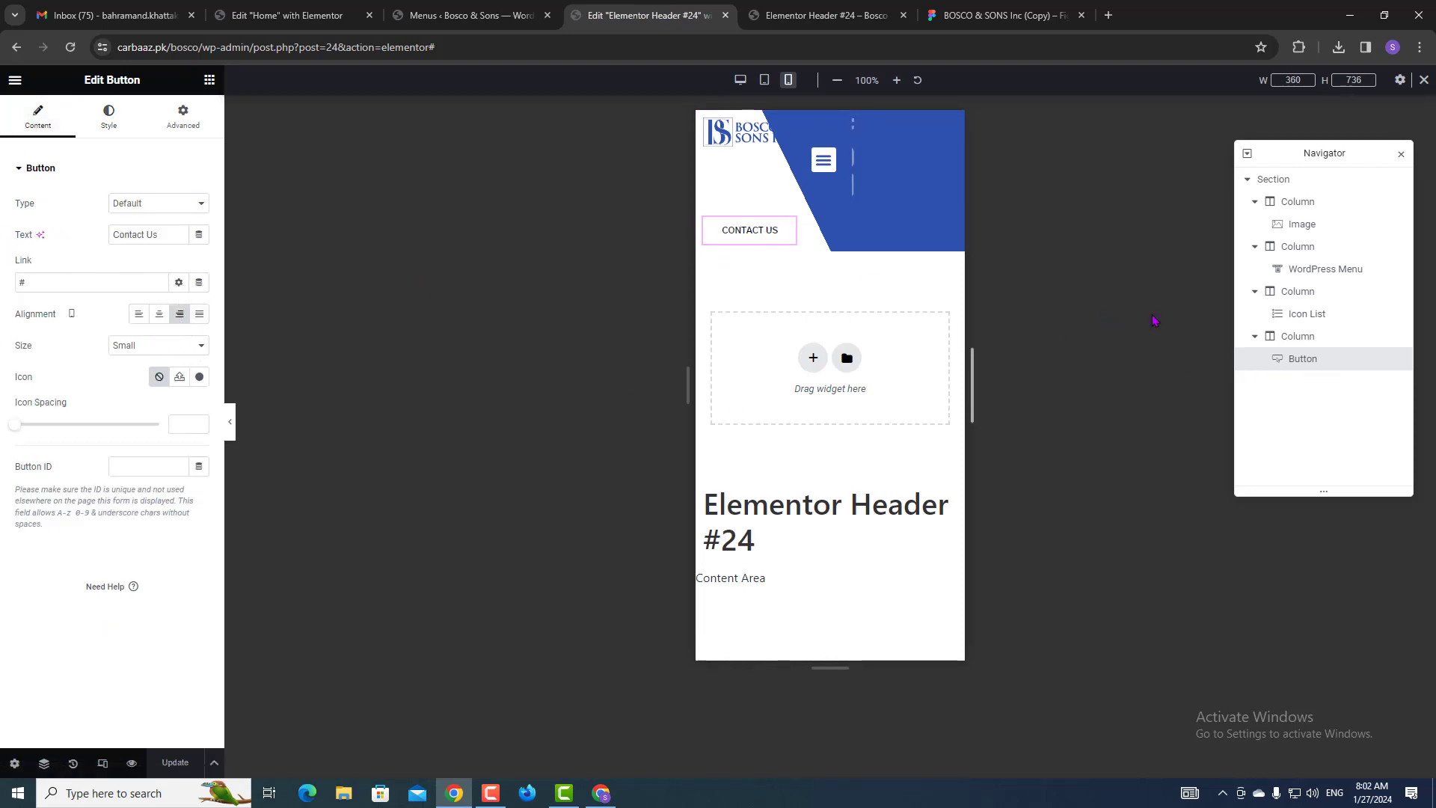
click(1335, 275)
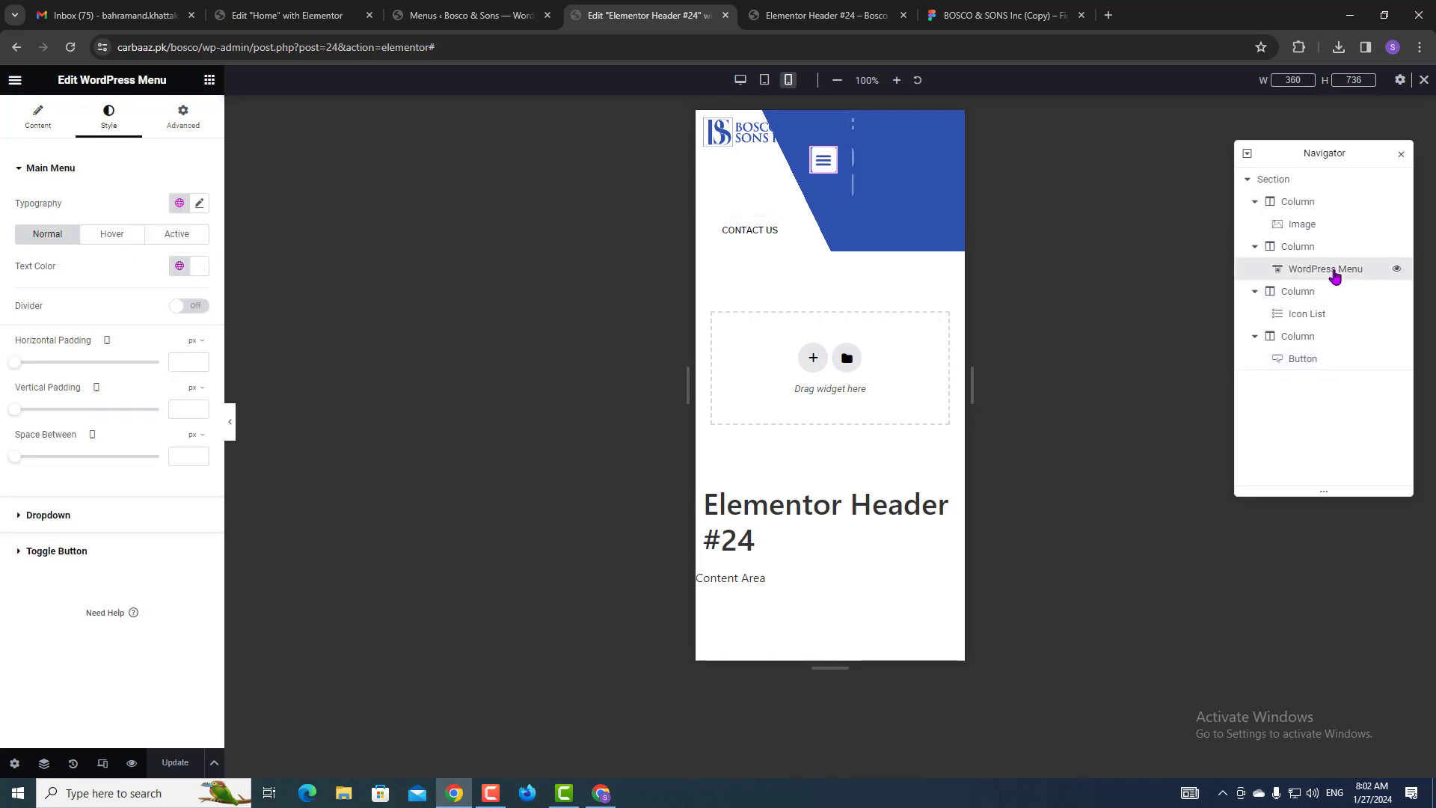
click(1335, 275)
click(41, 120)
scroll(67, 609, down, 2)
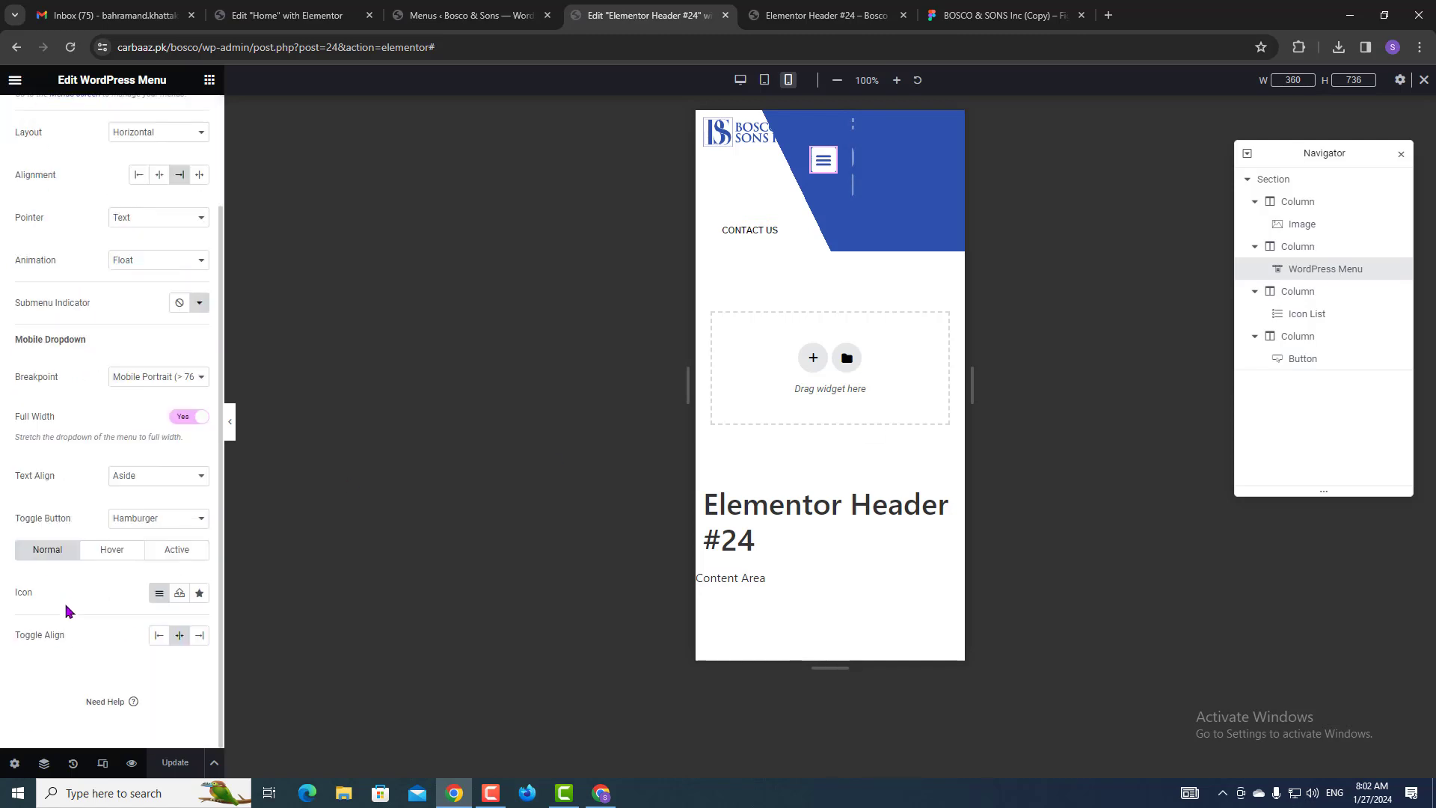
click(21, 642)
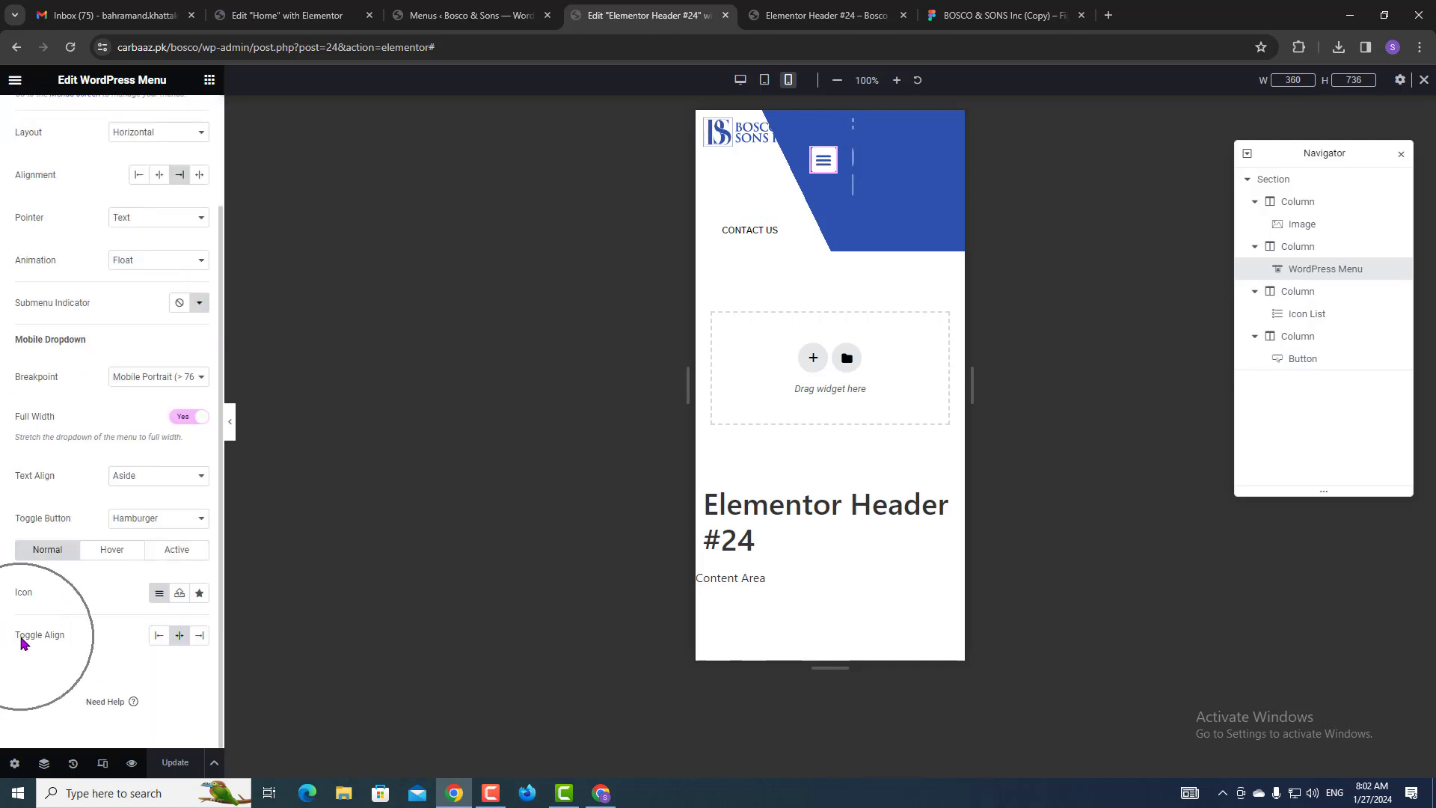
click(199, 637)
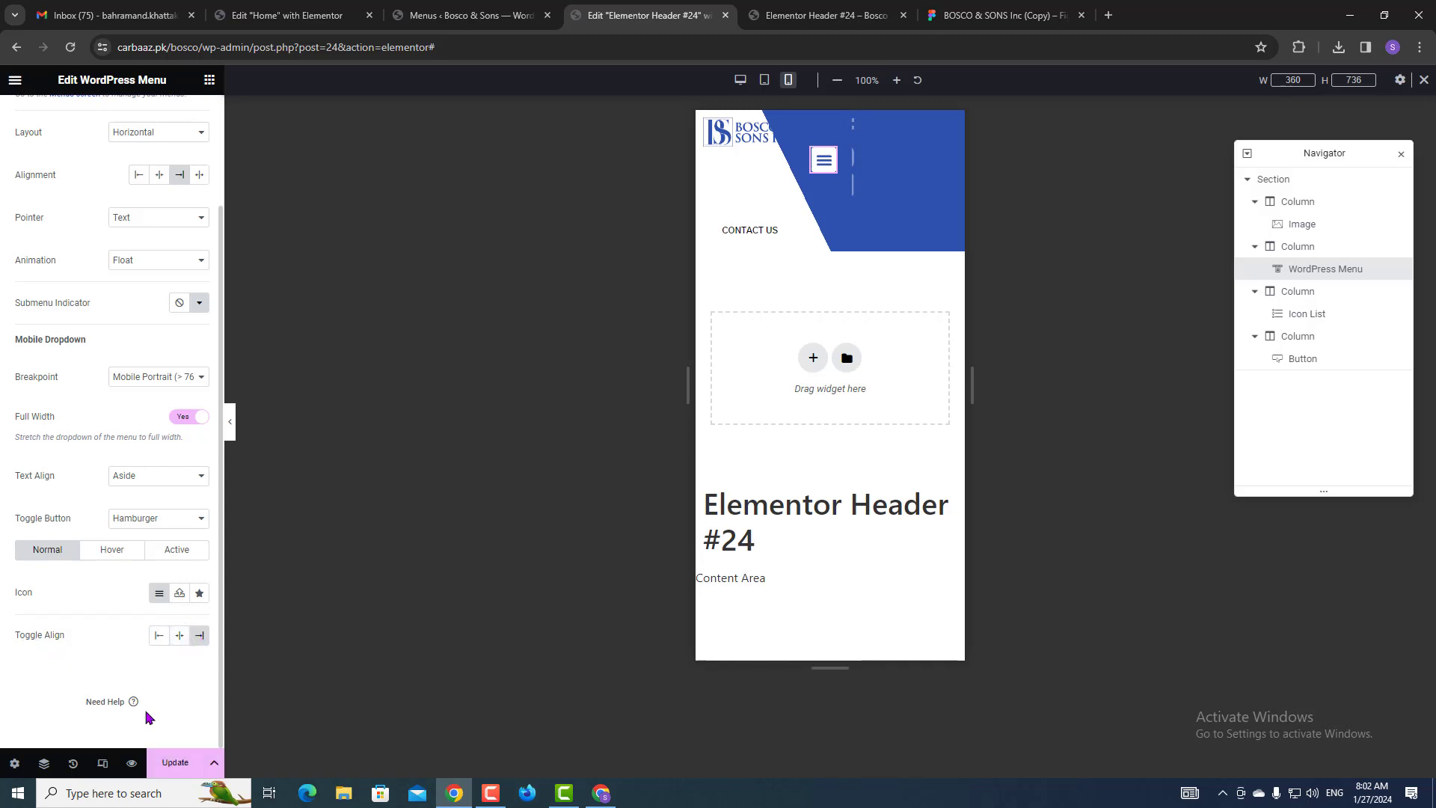
click(180, 765)
click(787, 15)
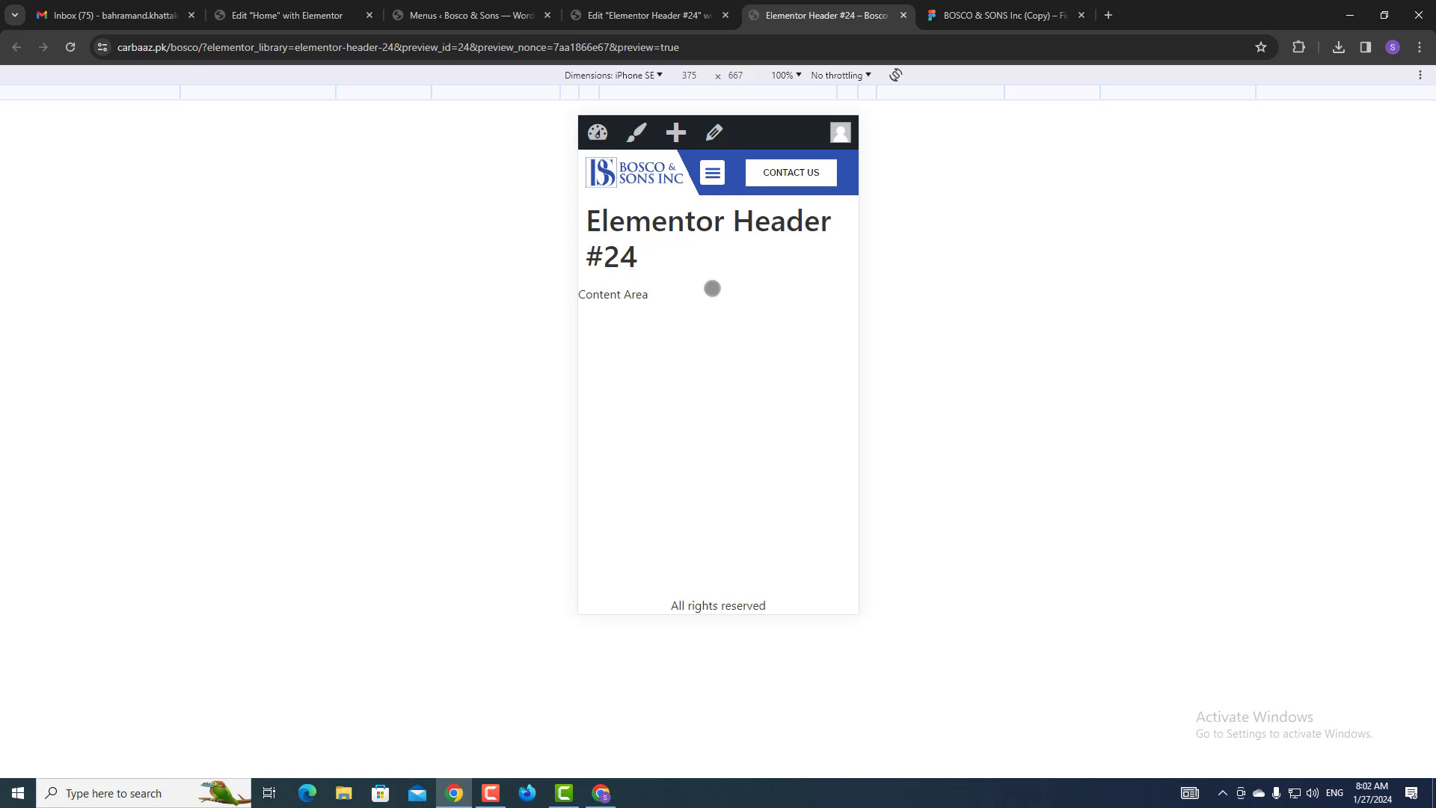
click(700, 7)
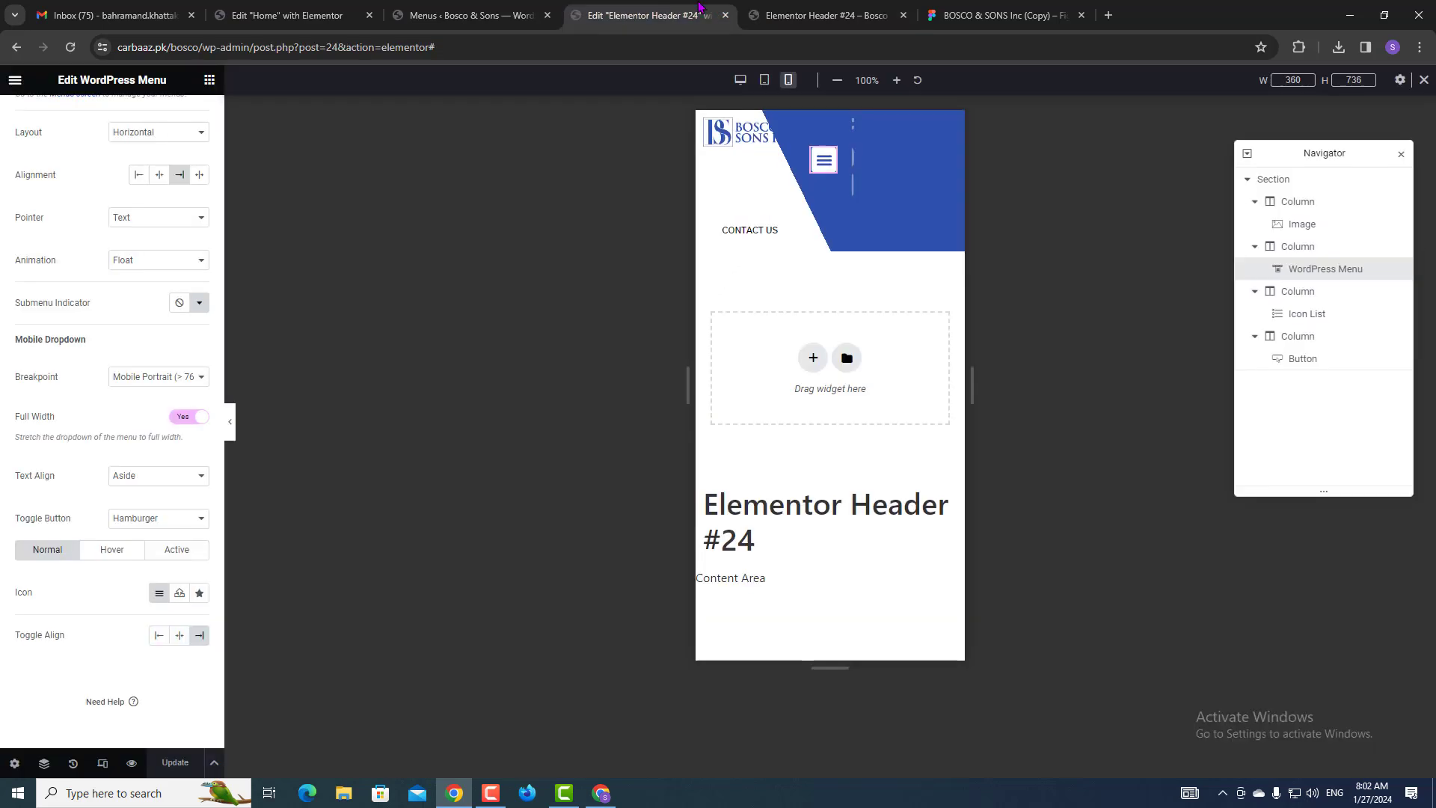
Inspect the widths of the icons, menu, Contact Us and logo columns.
click(1299, 297)
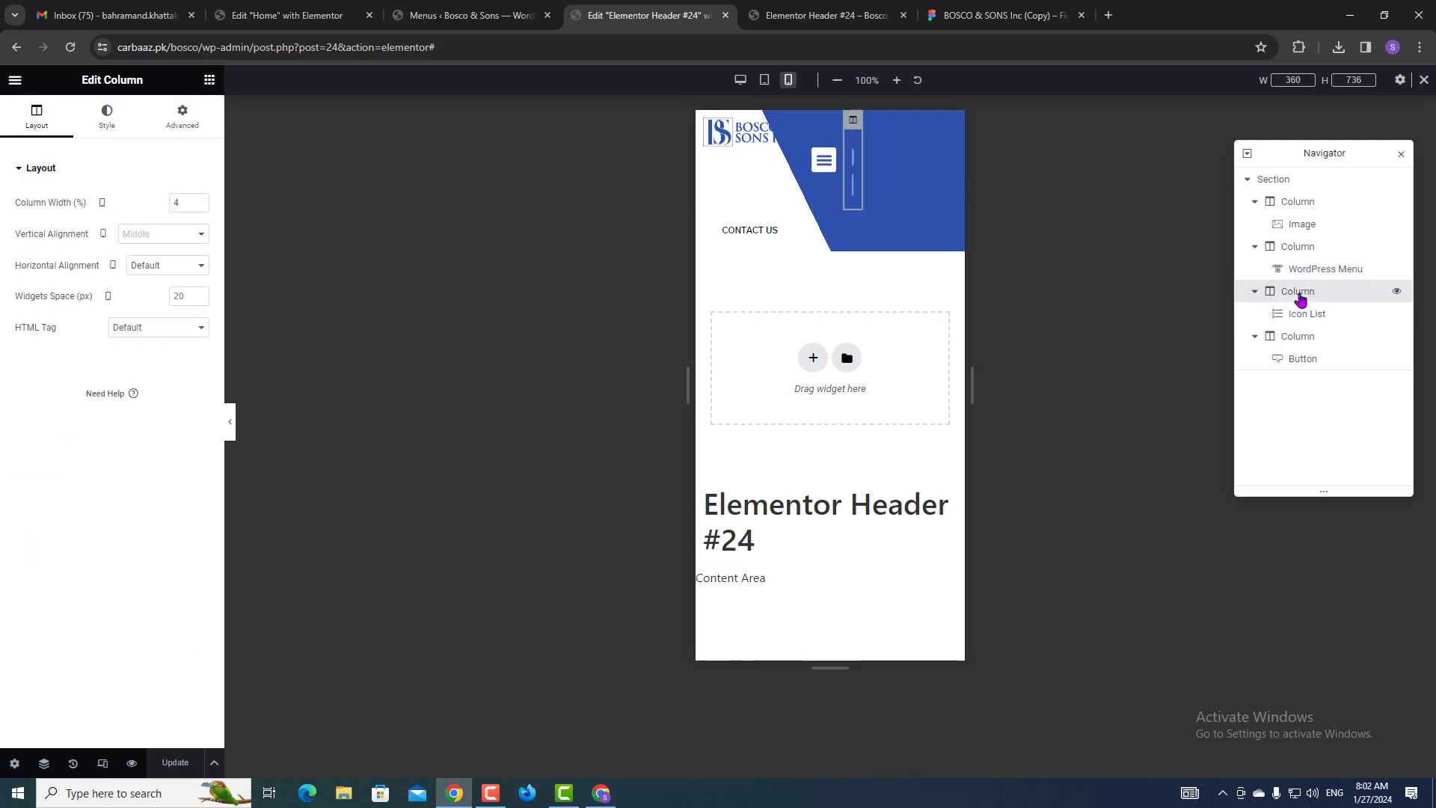
click(1322, 254)
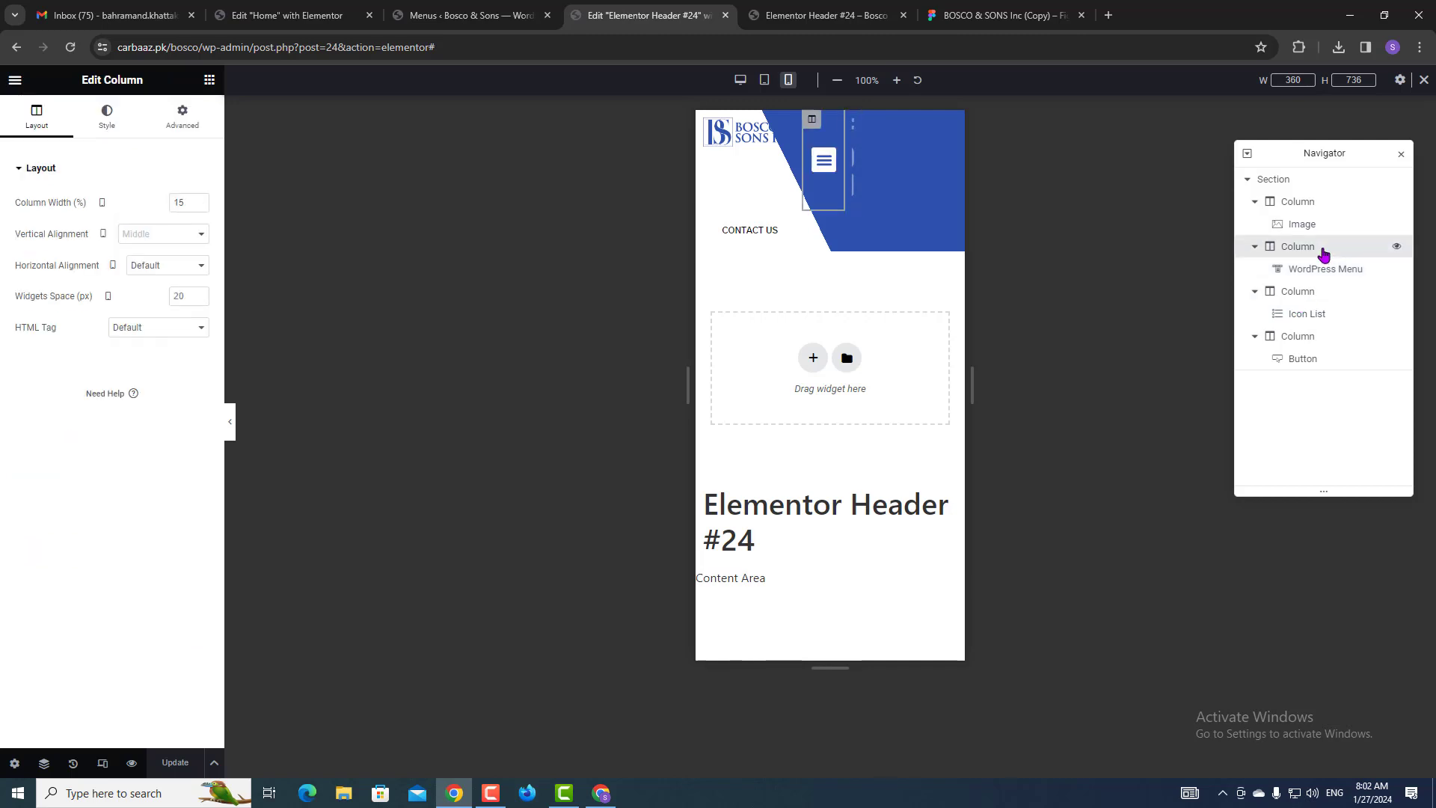
click(1307, 347)
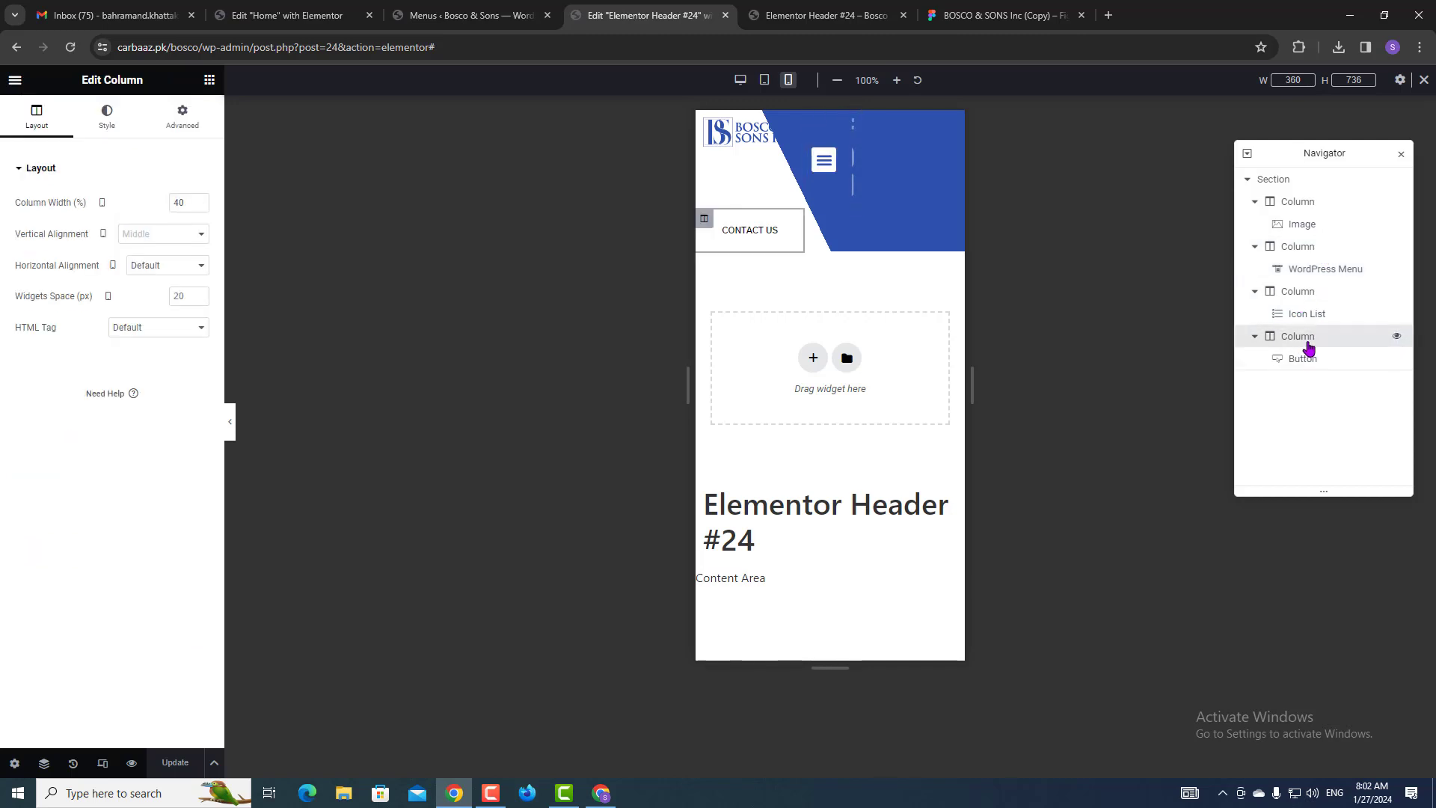
click(1309, 254)
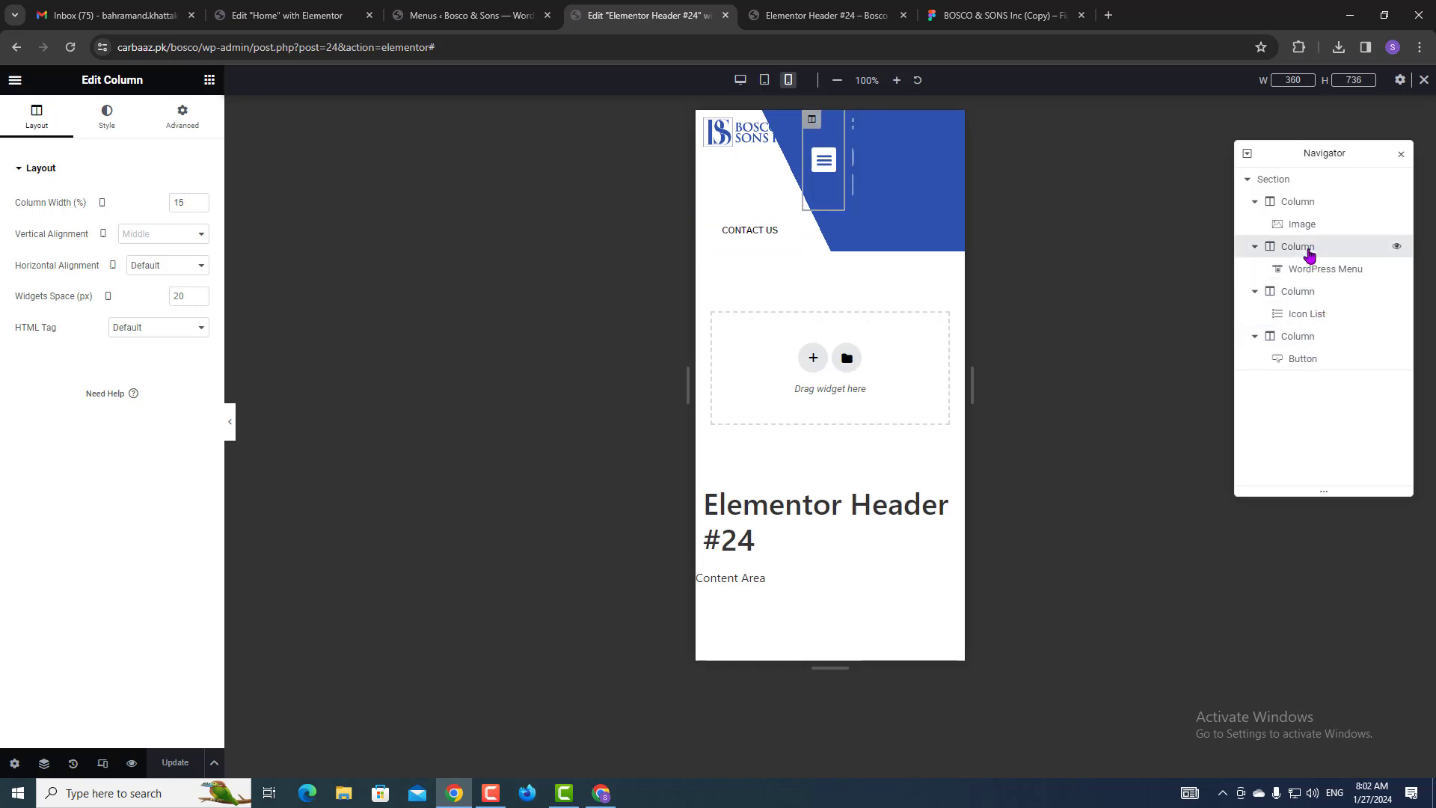
click(1302, 212)
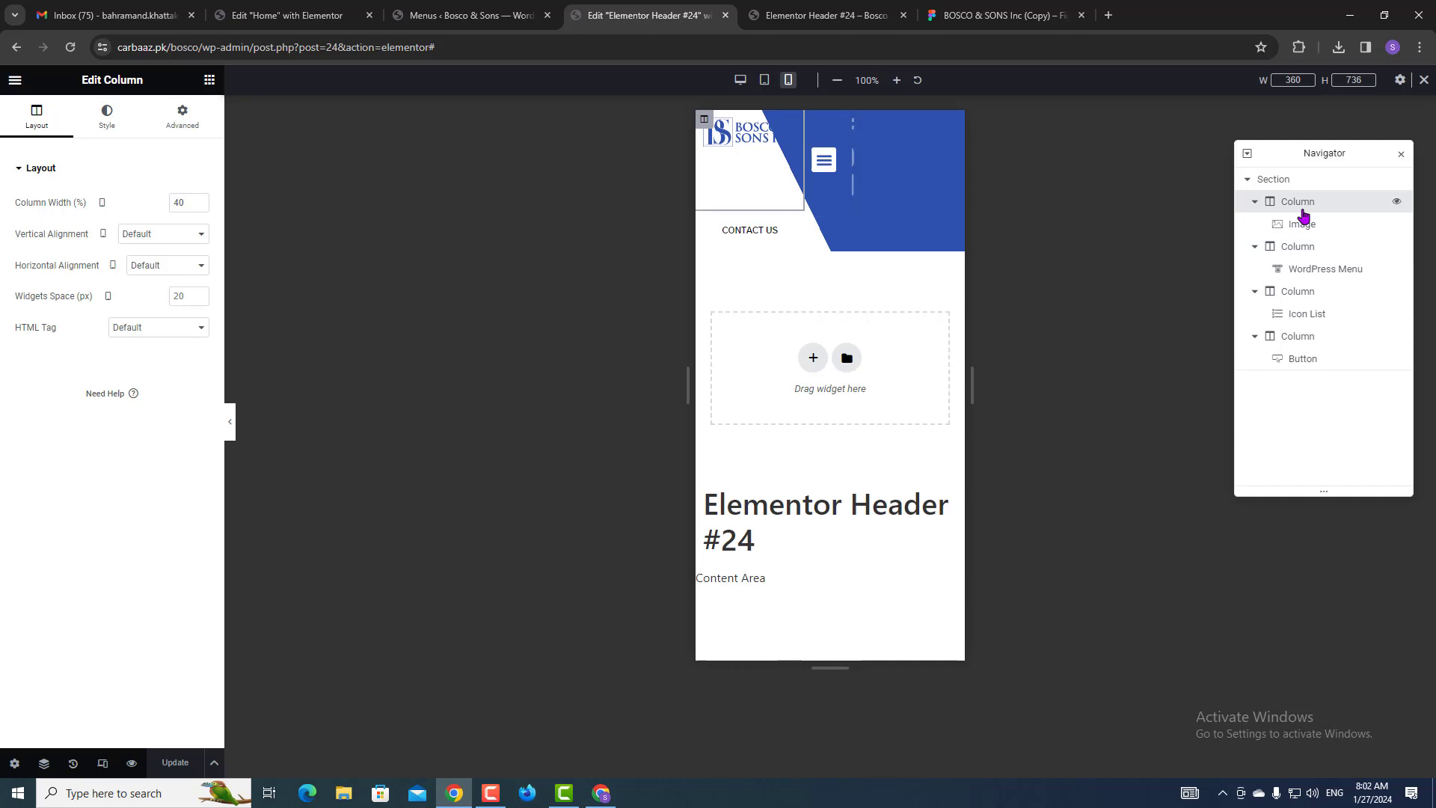
Widen the mobile menu column from 15% to 20%, save, and check the preview.
click(1301, 250)
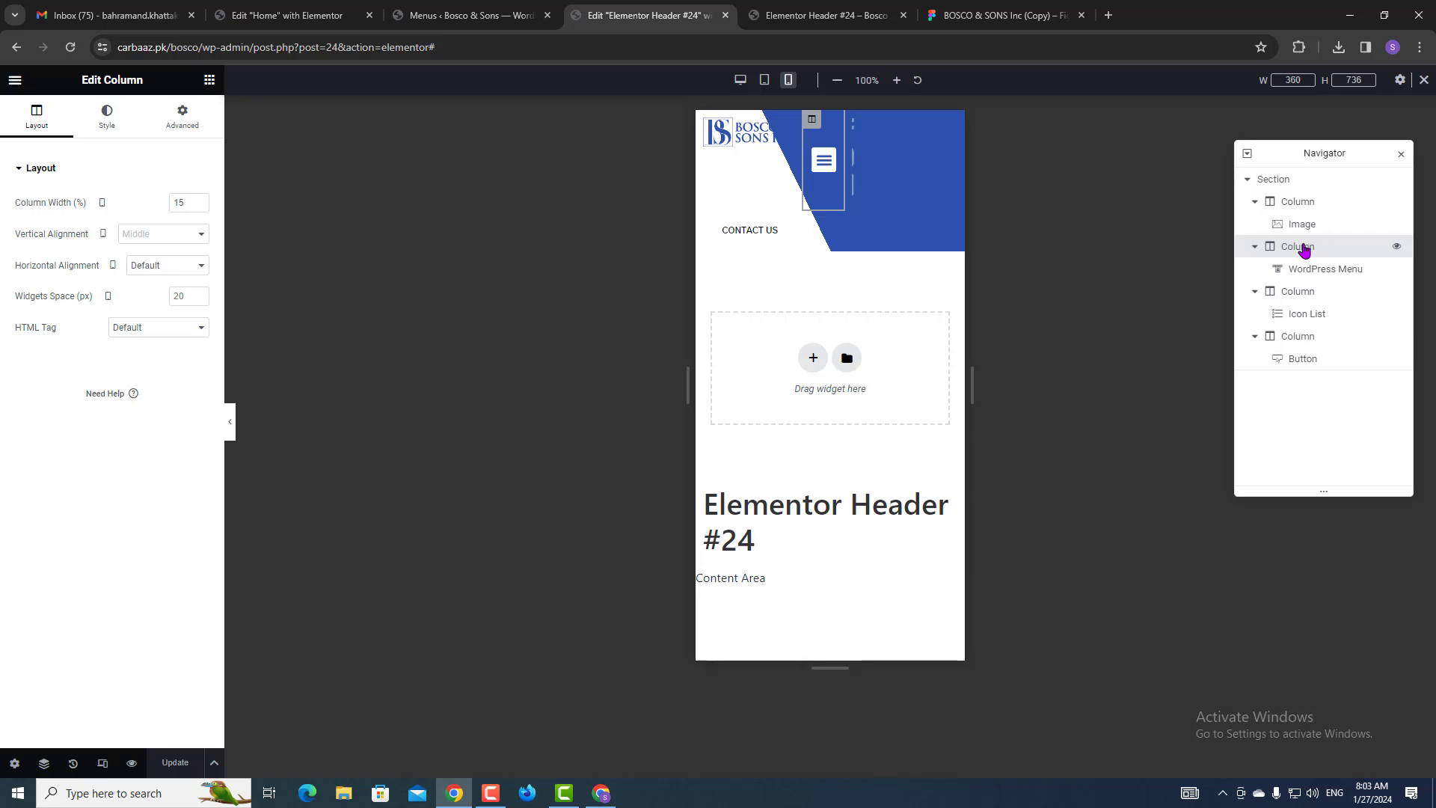
double_click(182, 203)
text(2)
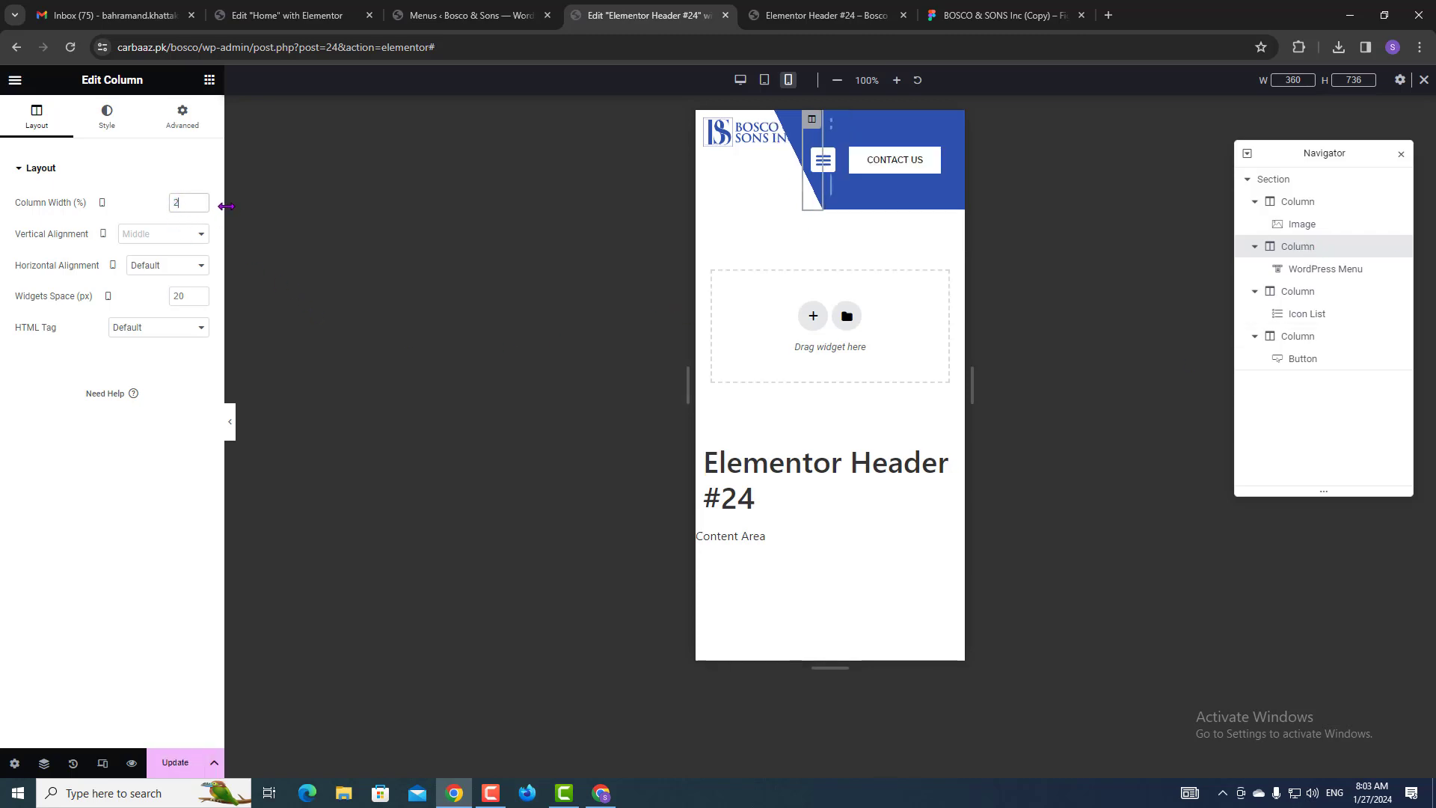
text(0)
click(169, 762)
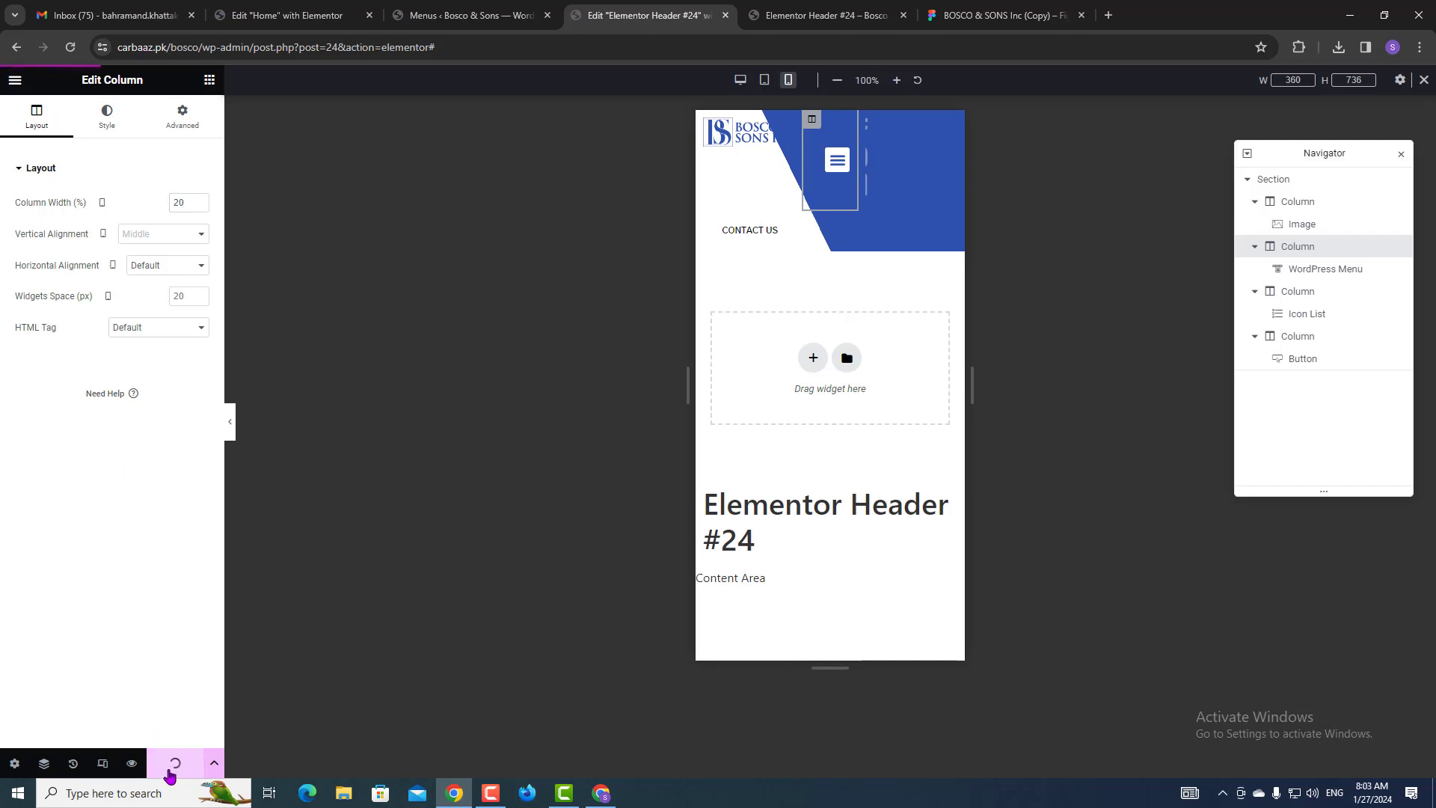
click(827, 15)
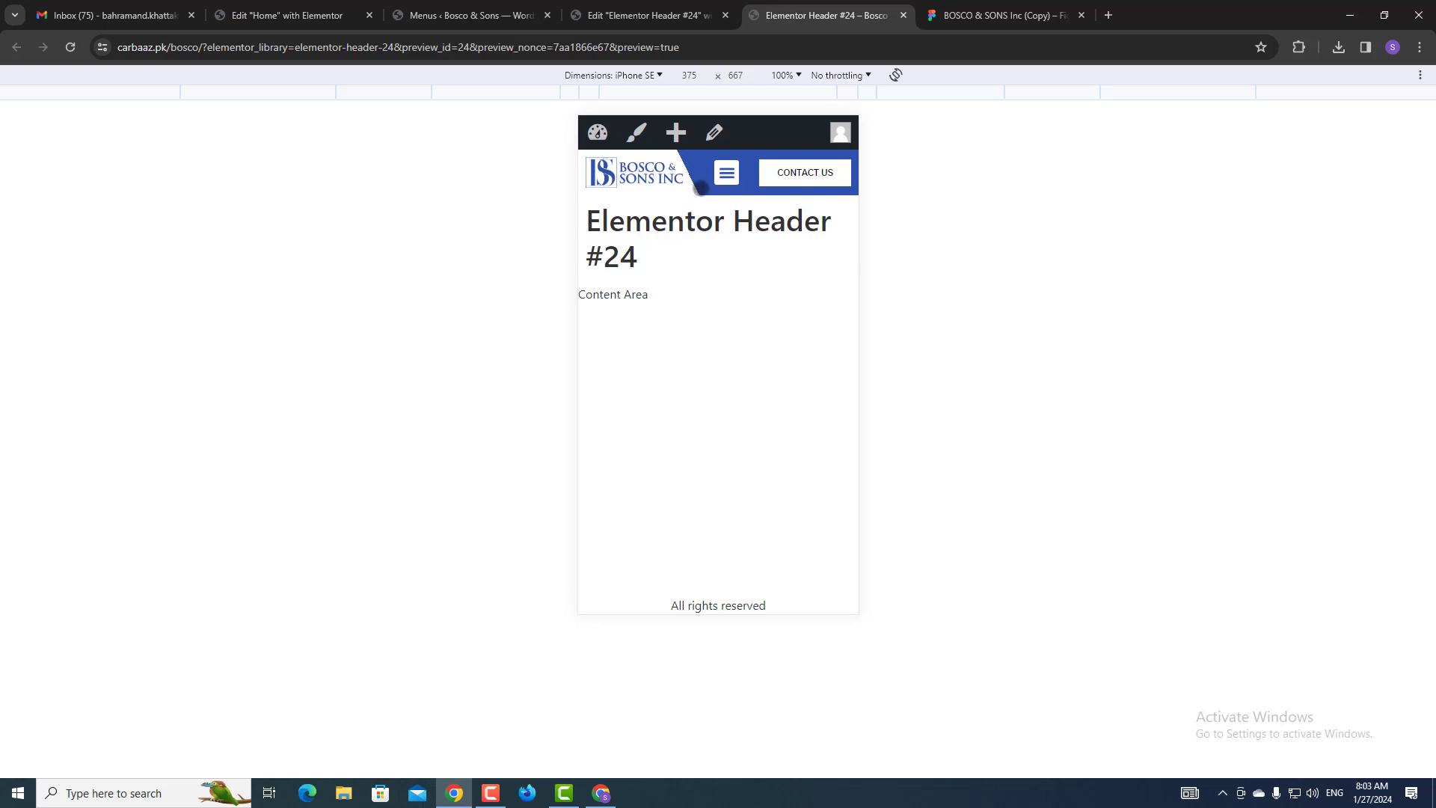
click(631, 7)
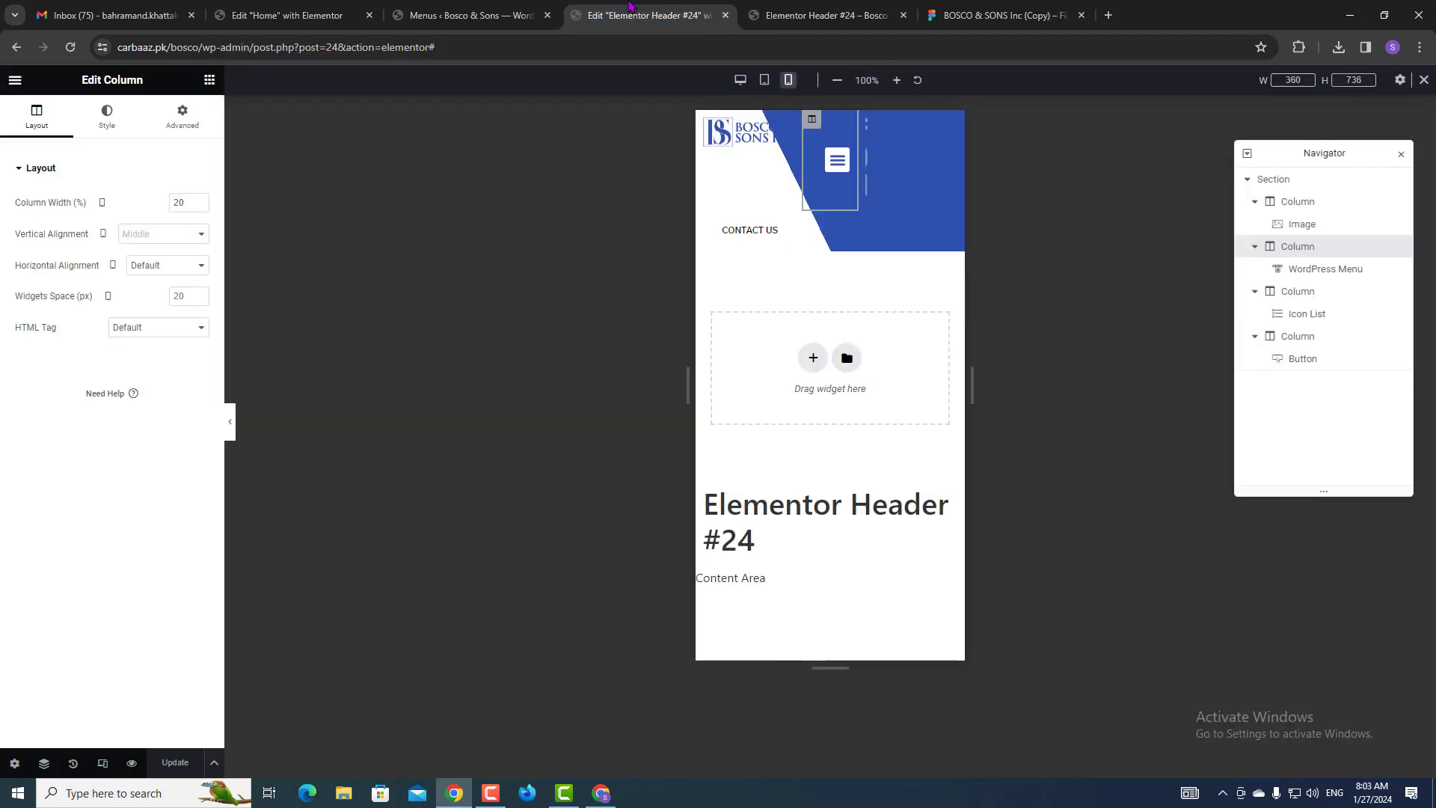
Adjust the header section's background overlay gradient stops, save, and preview the result.
click(1287, 182)
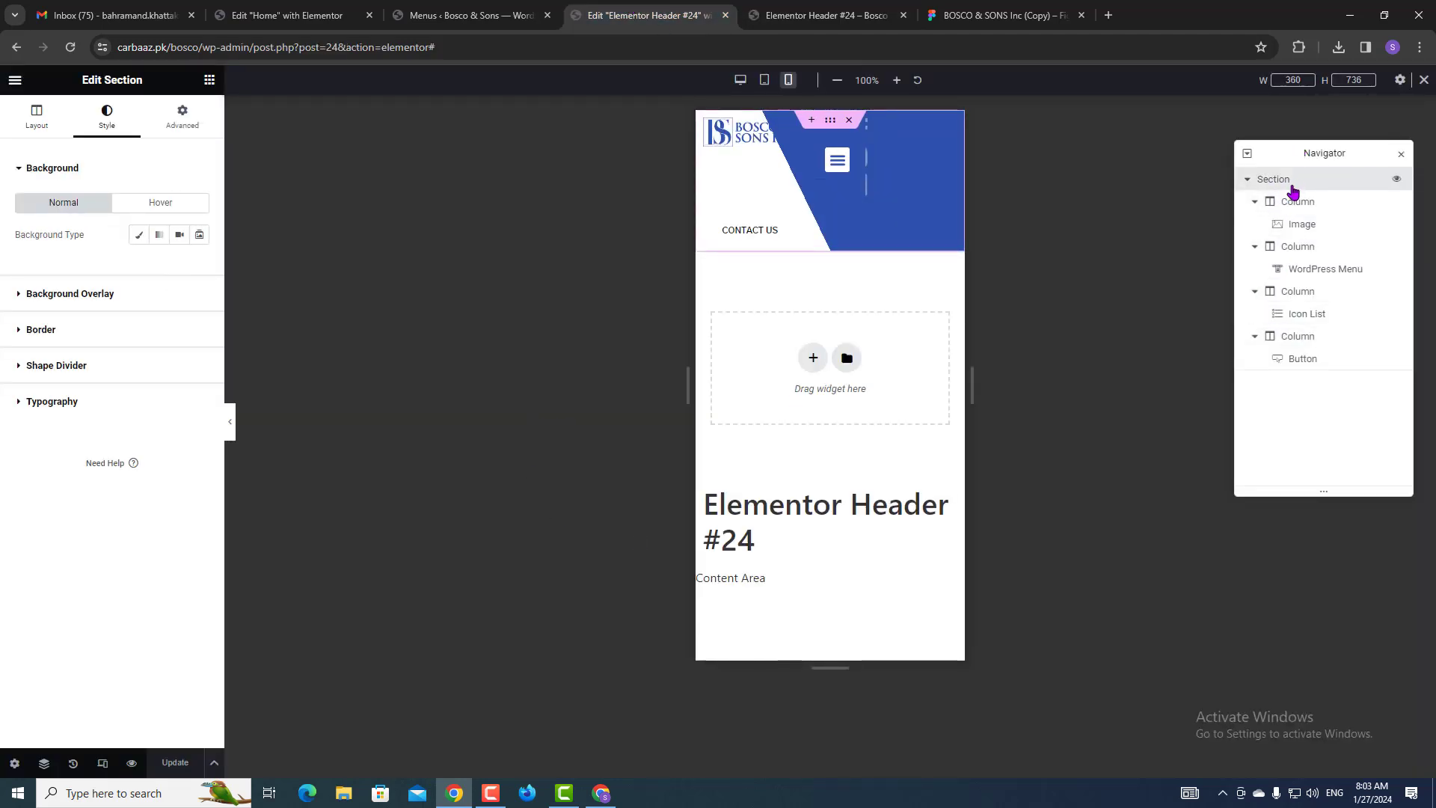
click(71, 295)
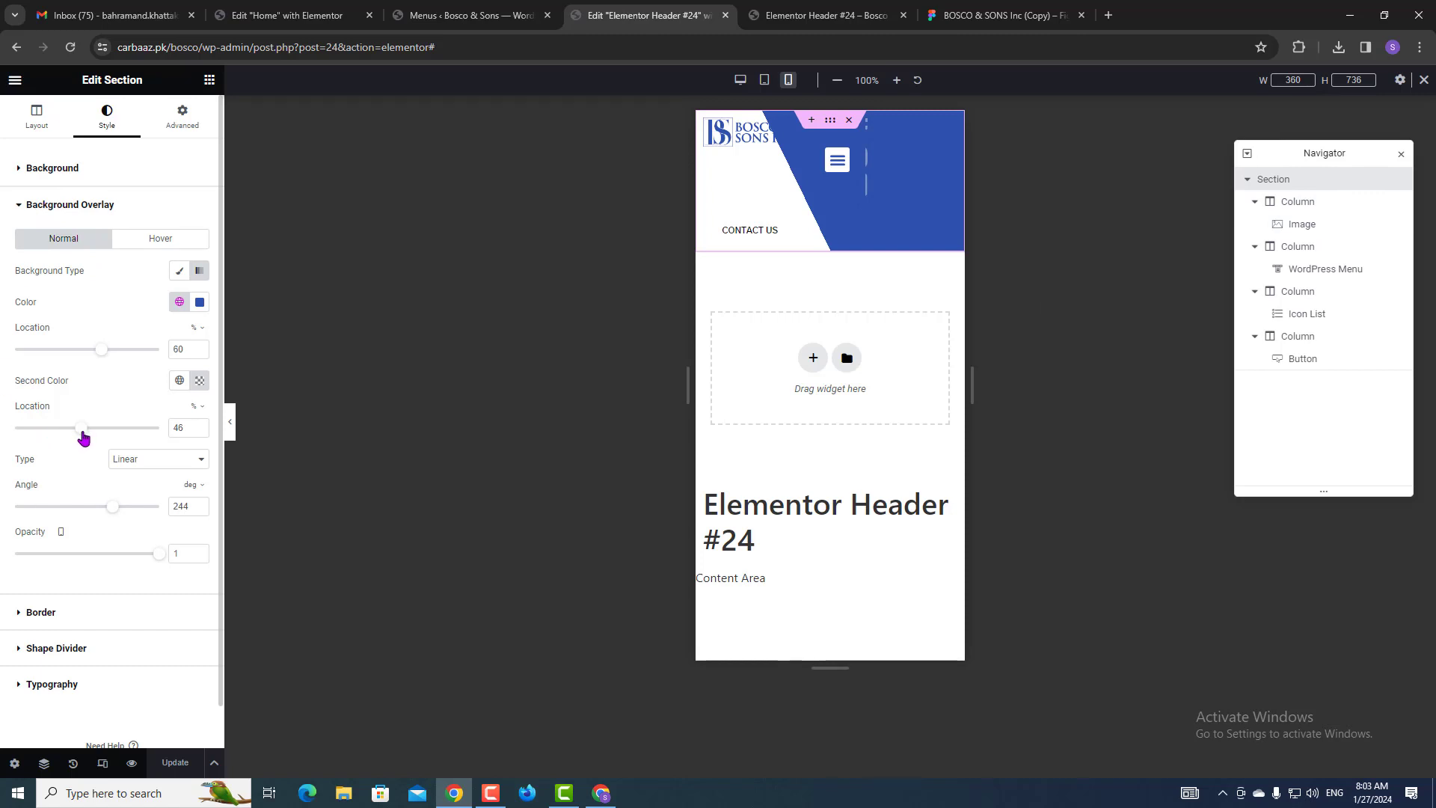
mouse_move(83, 434)
mouse_down()
mouse_move(99, 432)
mouse_move(84, 432)
mouse_up()
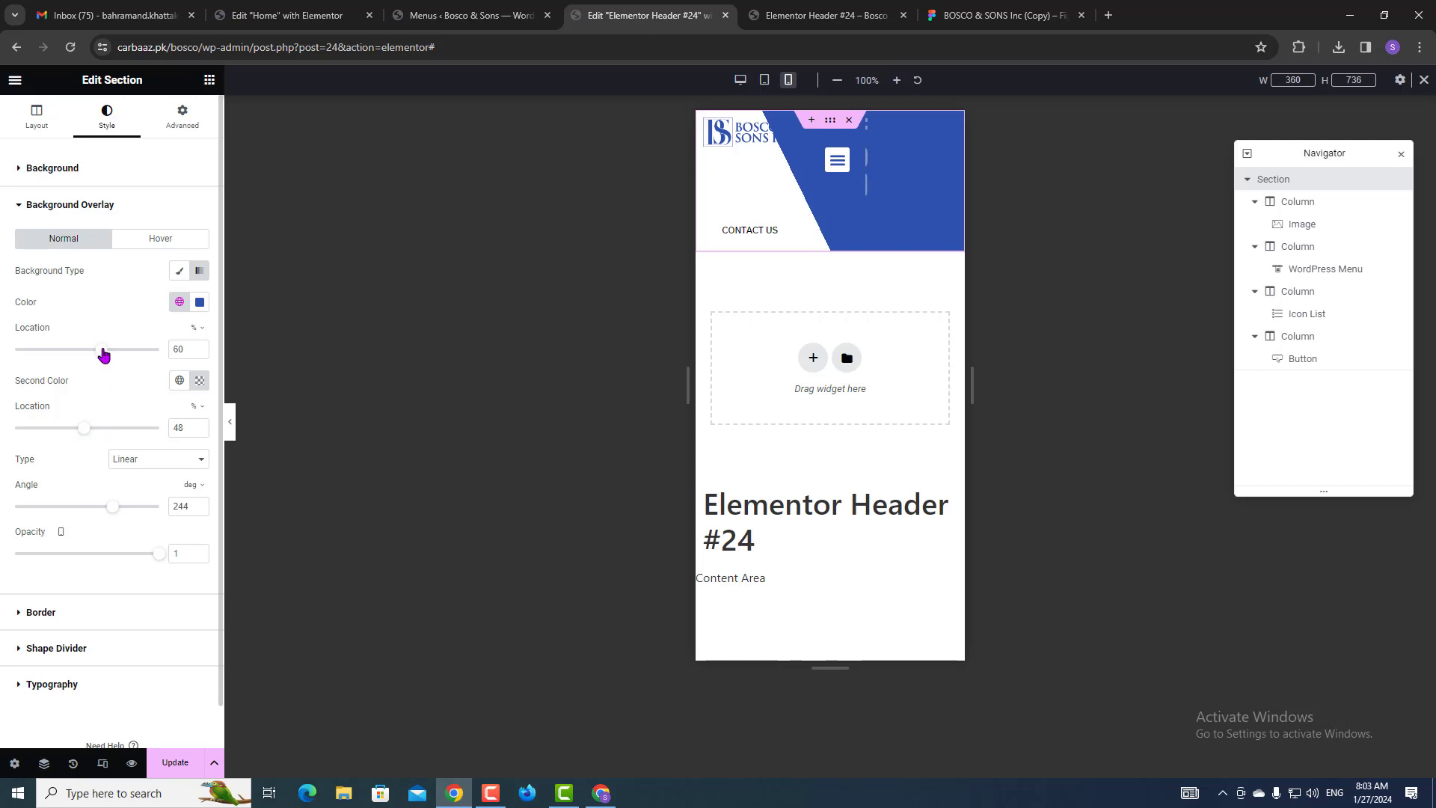
drag(103, 355, 93, 358)
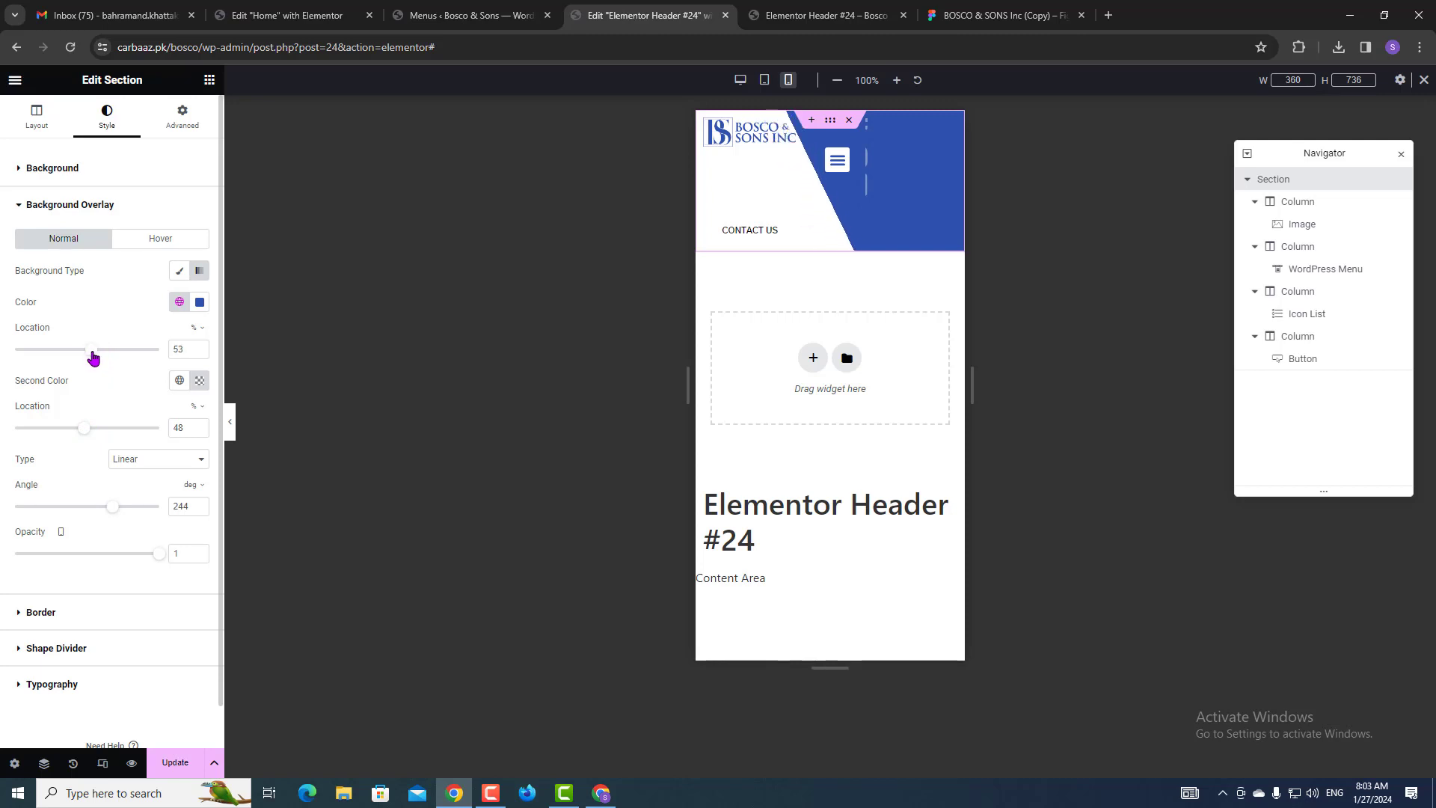
click(175, 762)
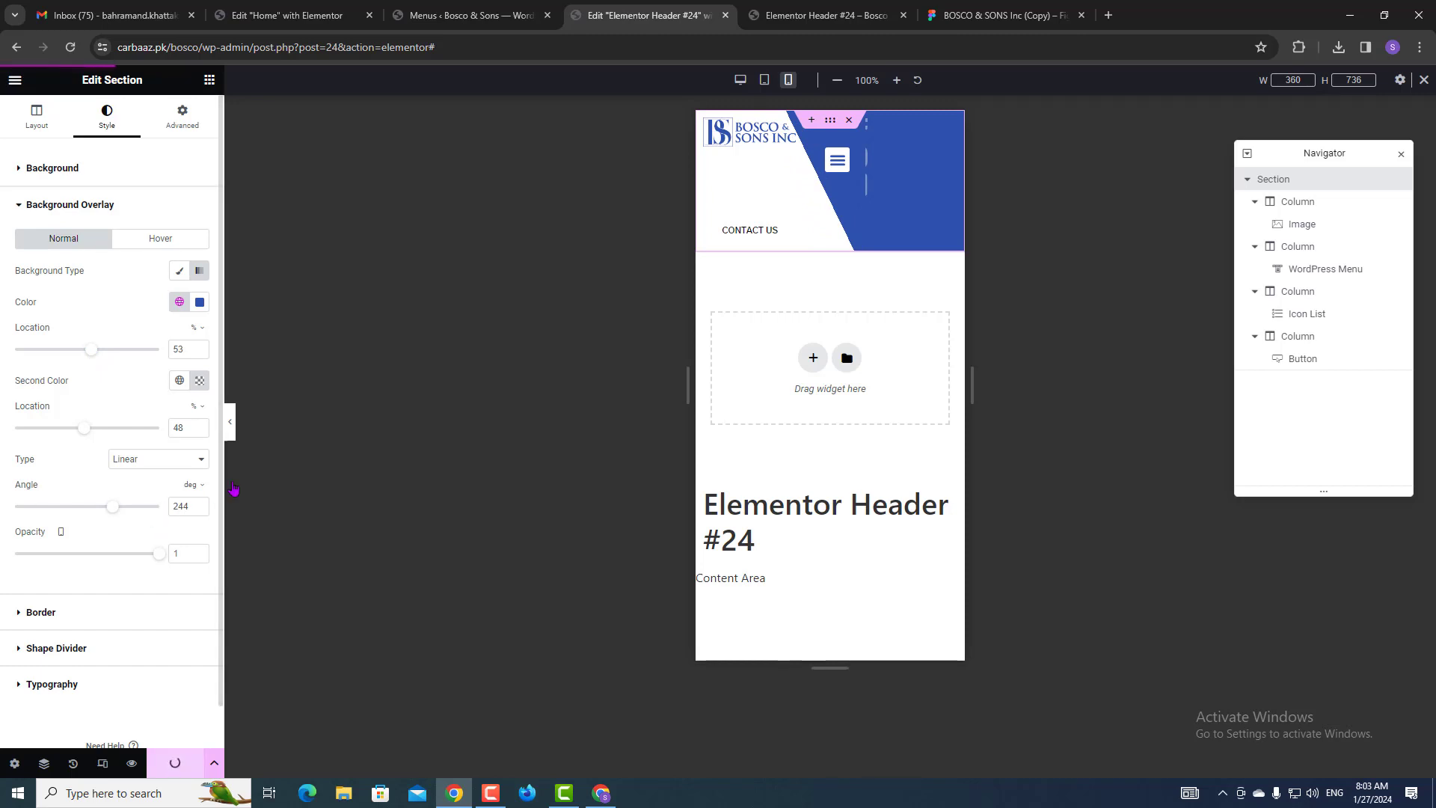
click(830, 15)
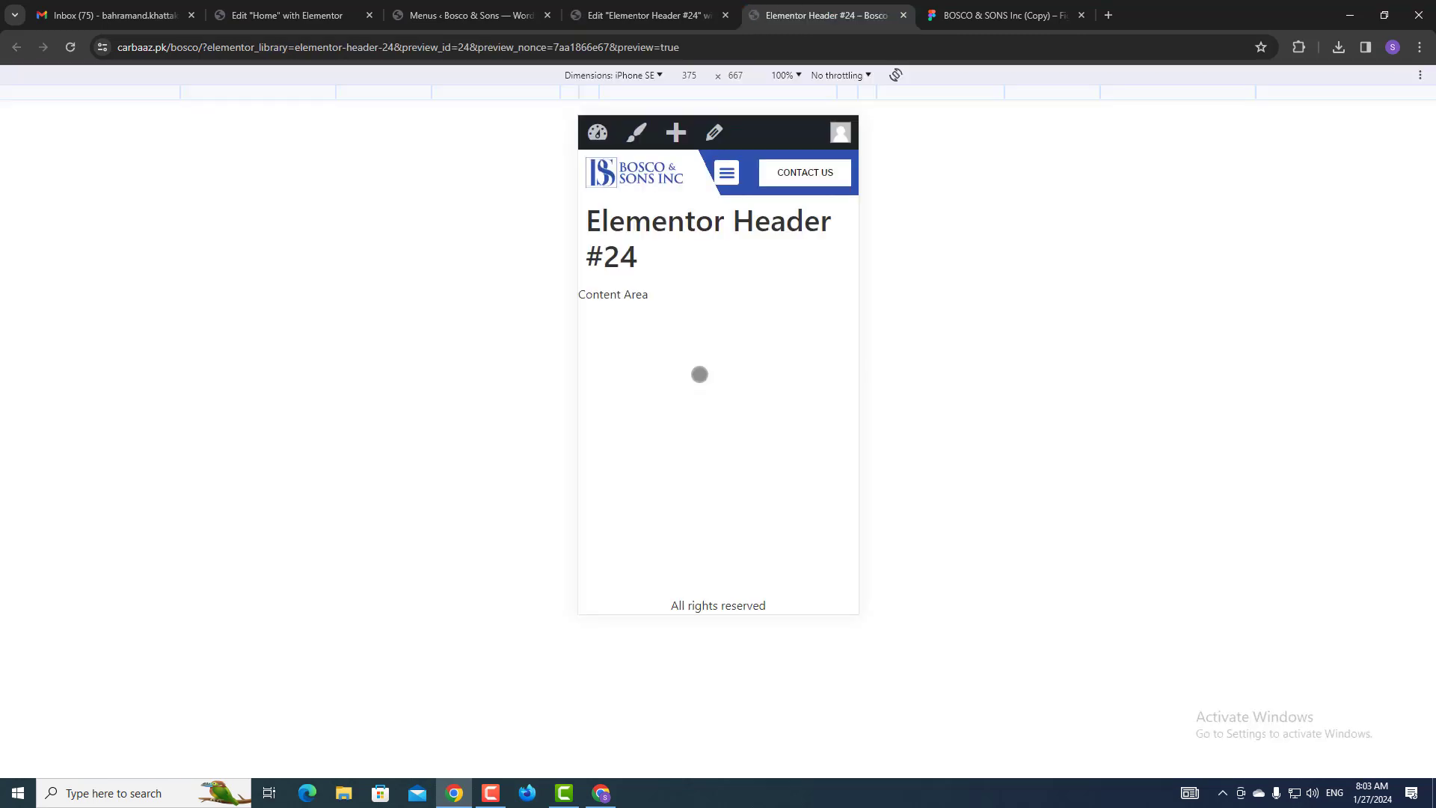
click(679, 8)
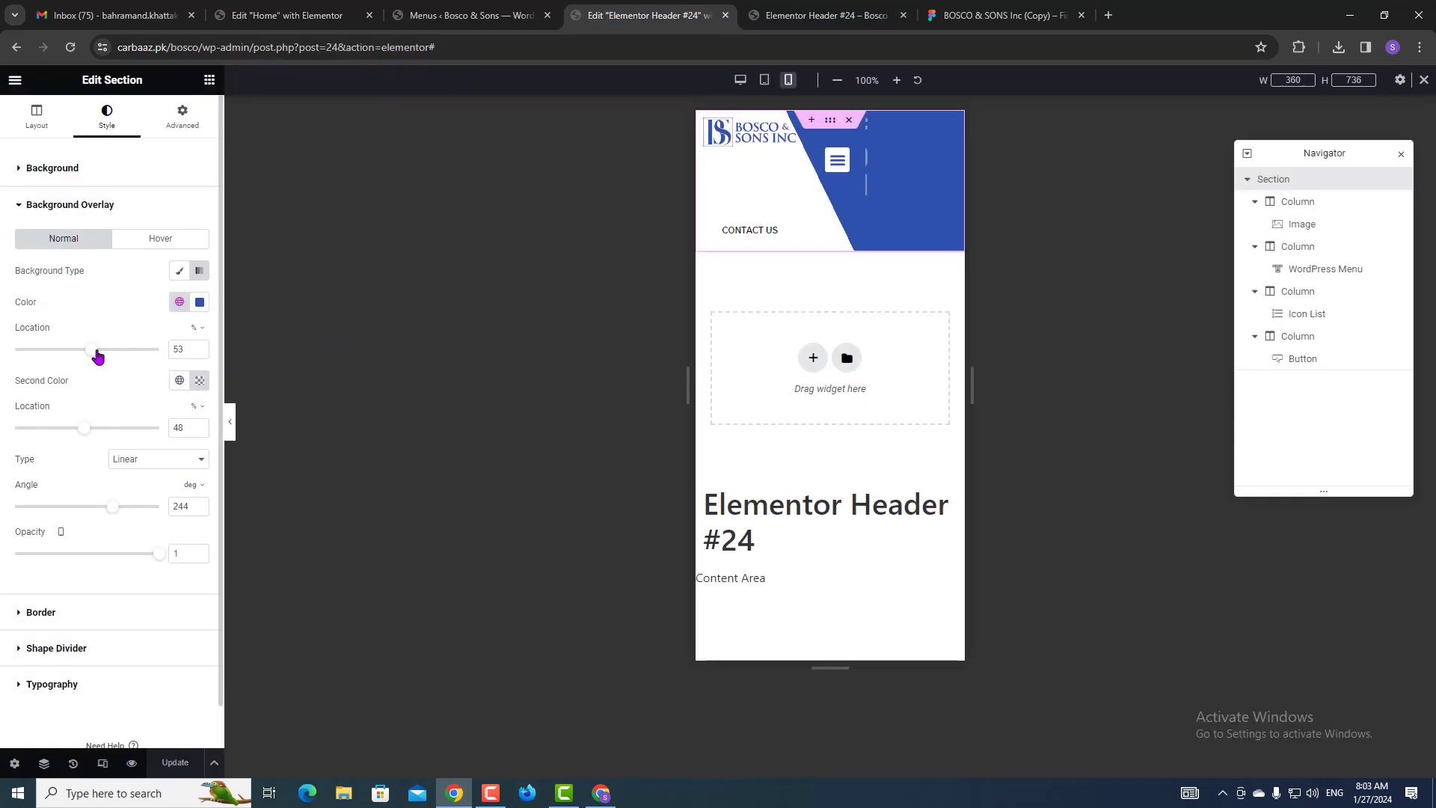
Shift the blue diagonal slightly left to overlay location 59, save, and check the mobile menu.
drag(94, 356, 102, 357)
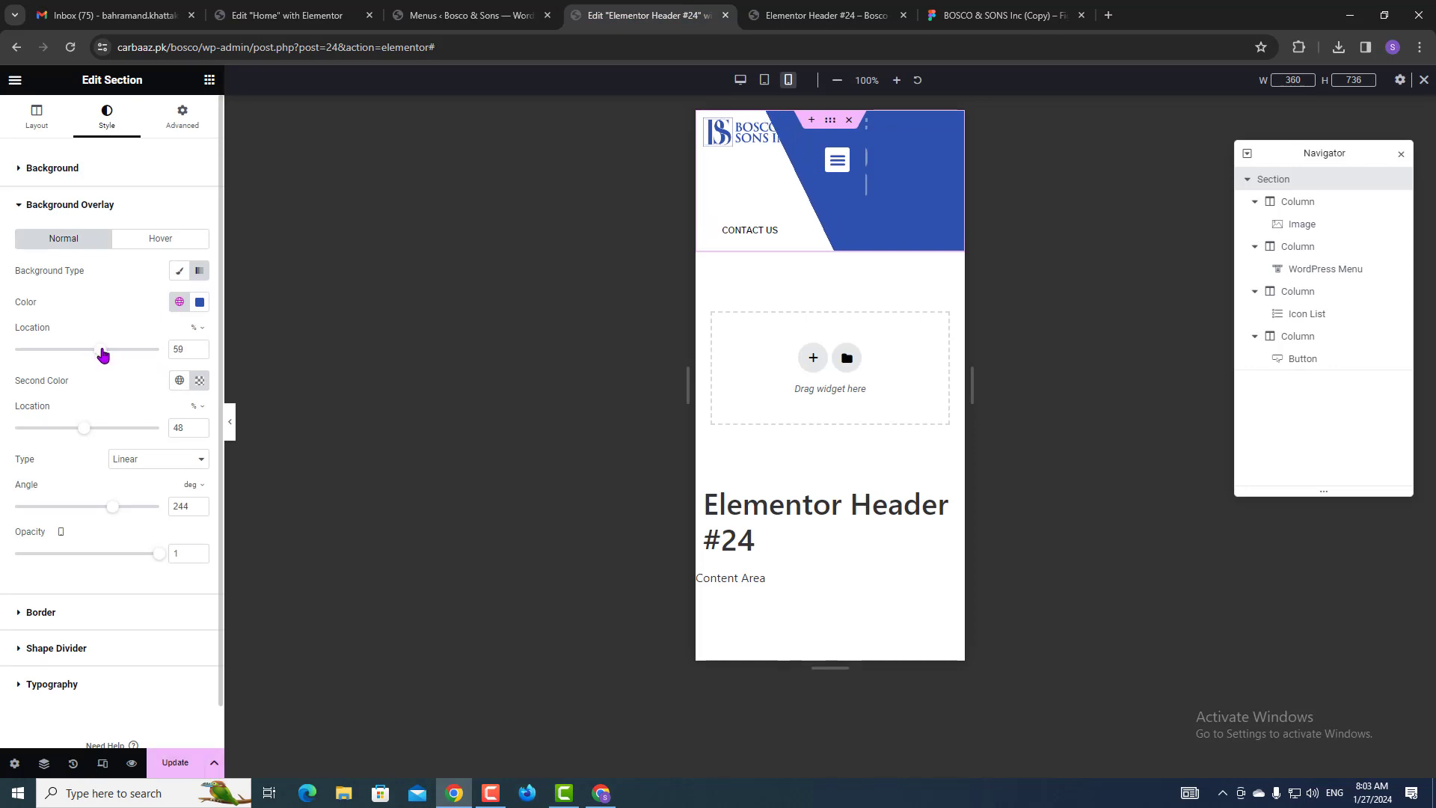
click(196, 763)
click(781, 10)
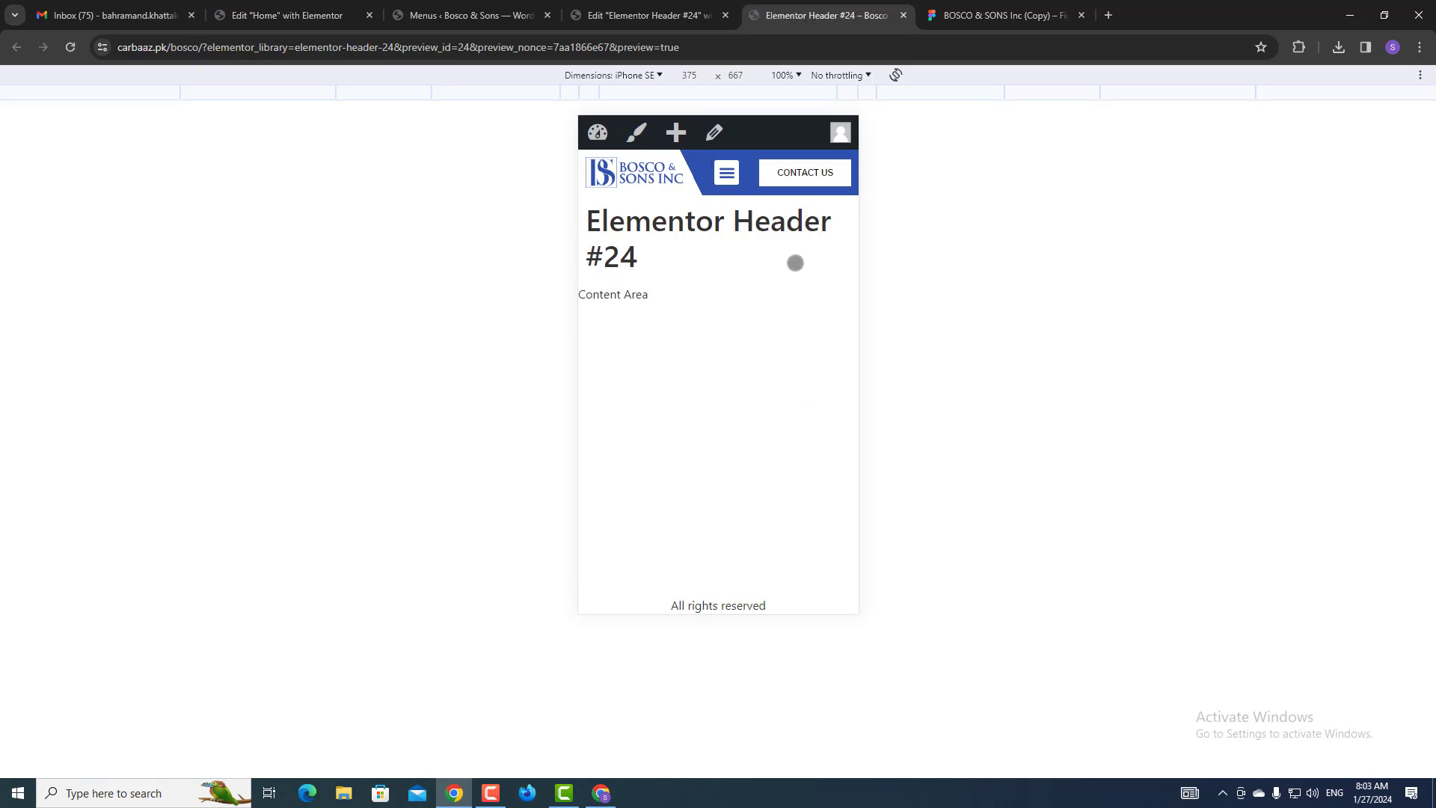
click(726, 173)
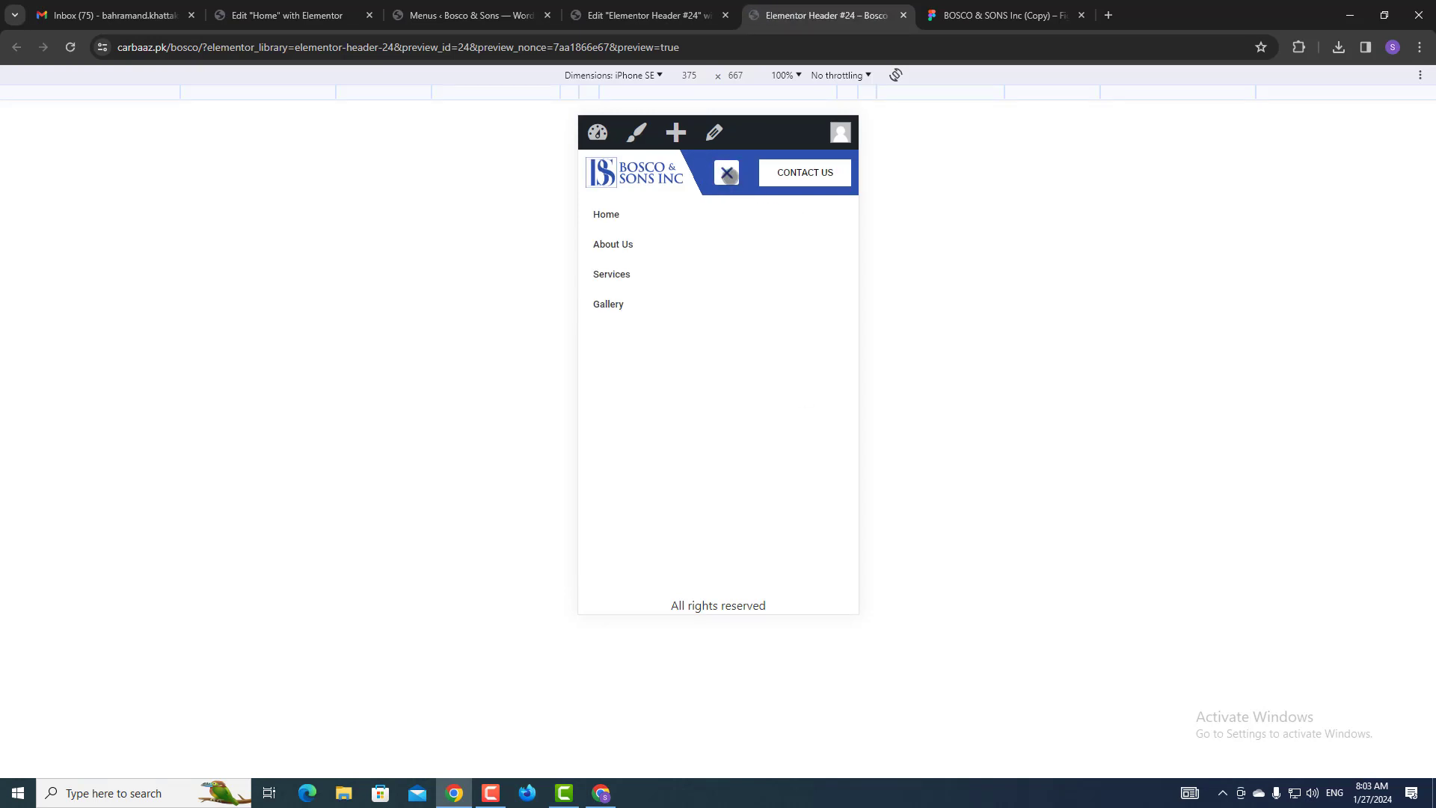
click(658, 15)
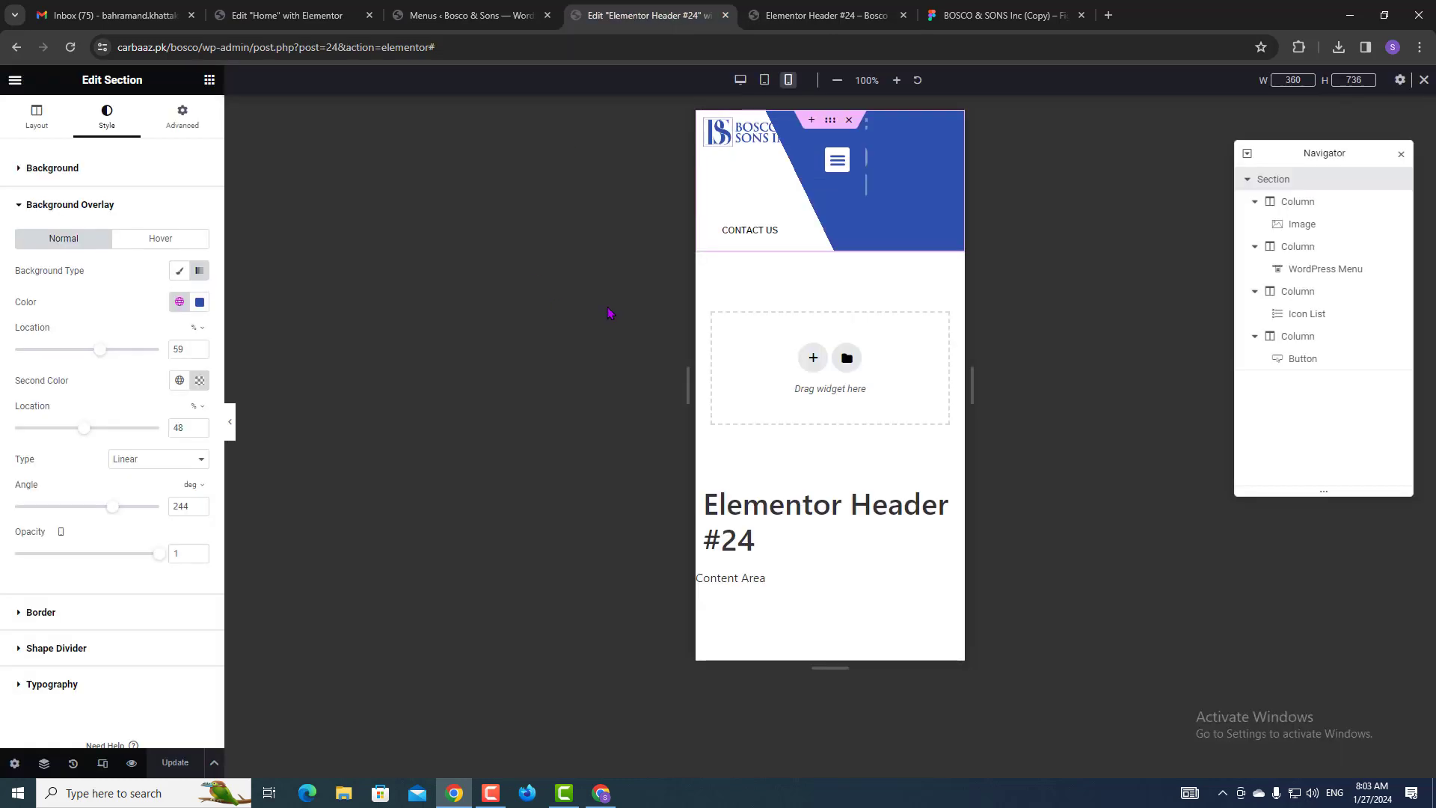
In tablet view, try different logo column widths and shrink the logo image.
click(763, 80)
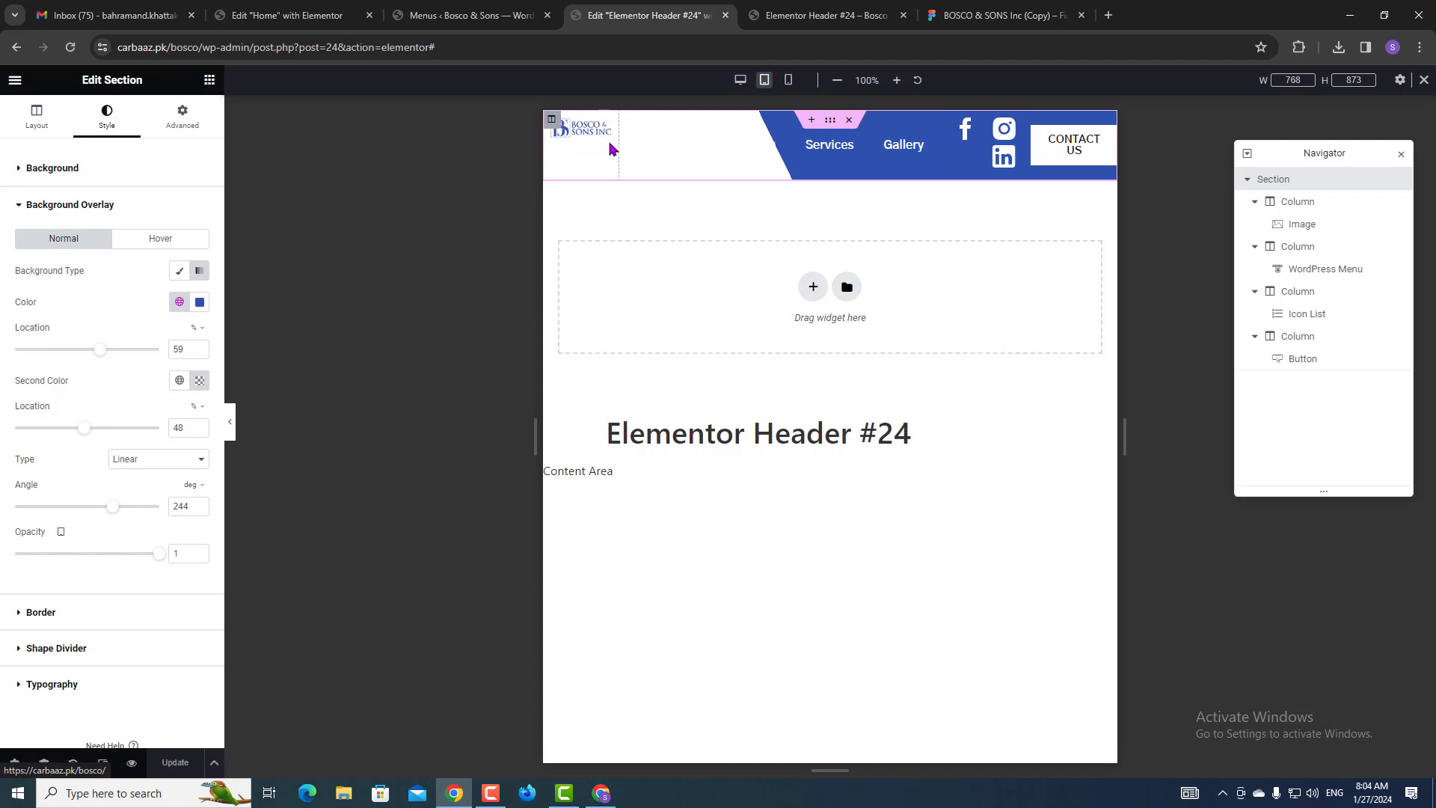
click(552, 121)
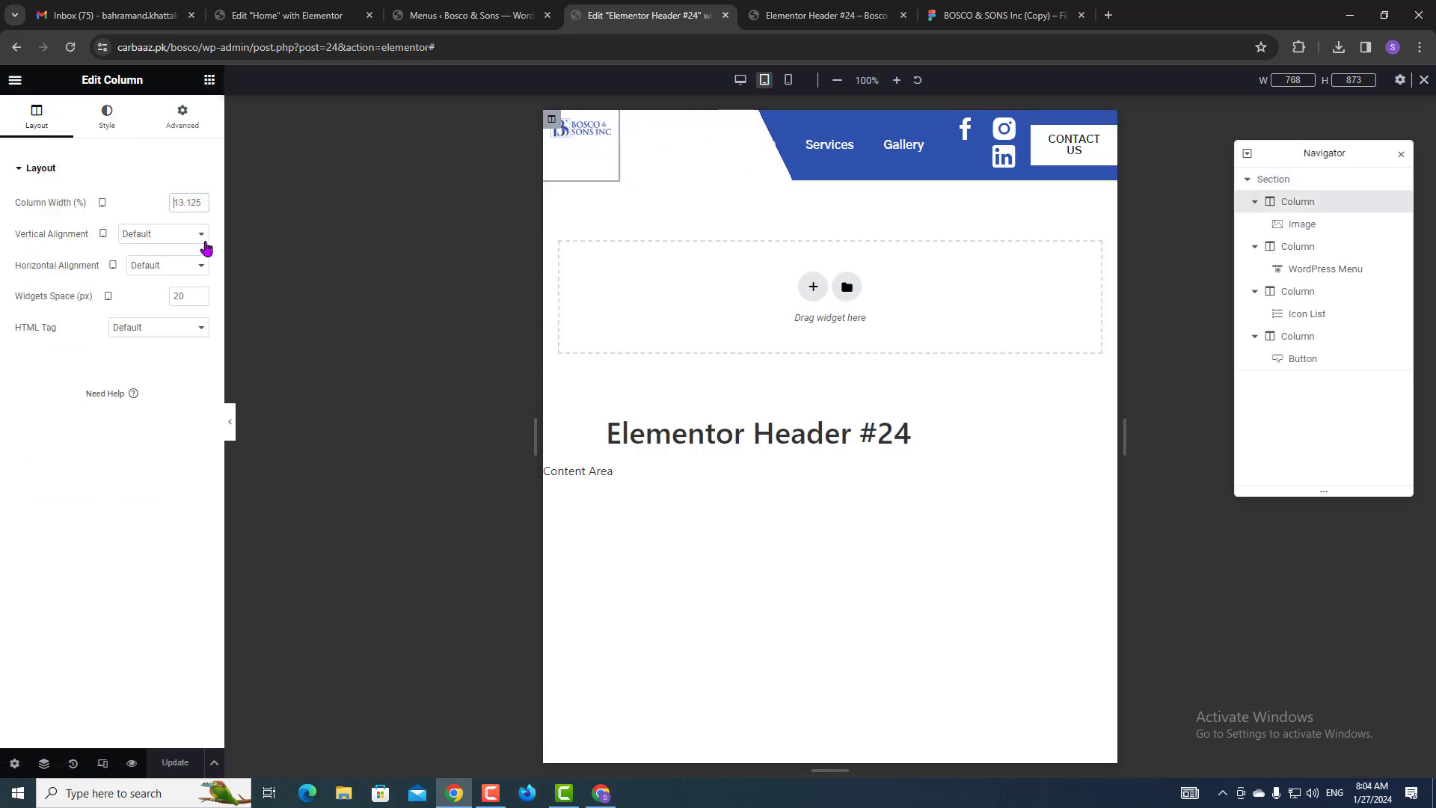
text(40)
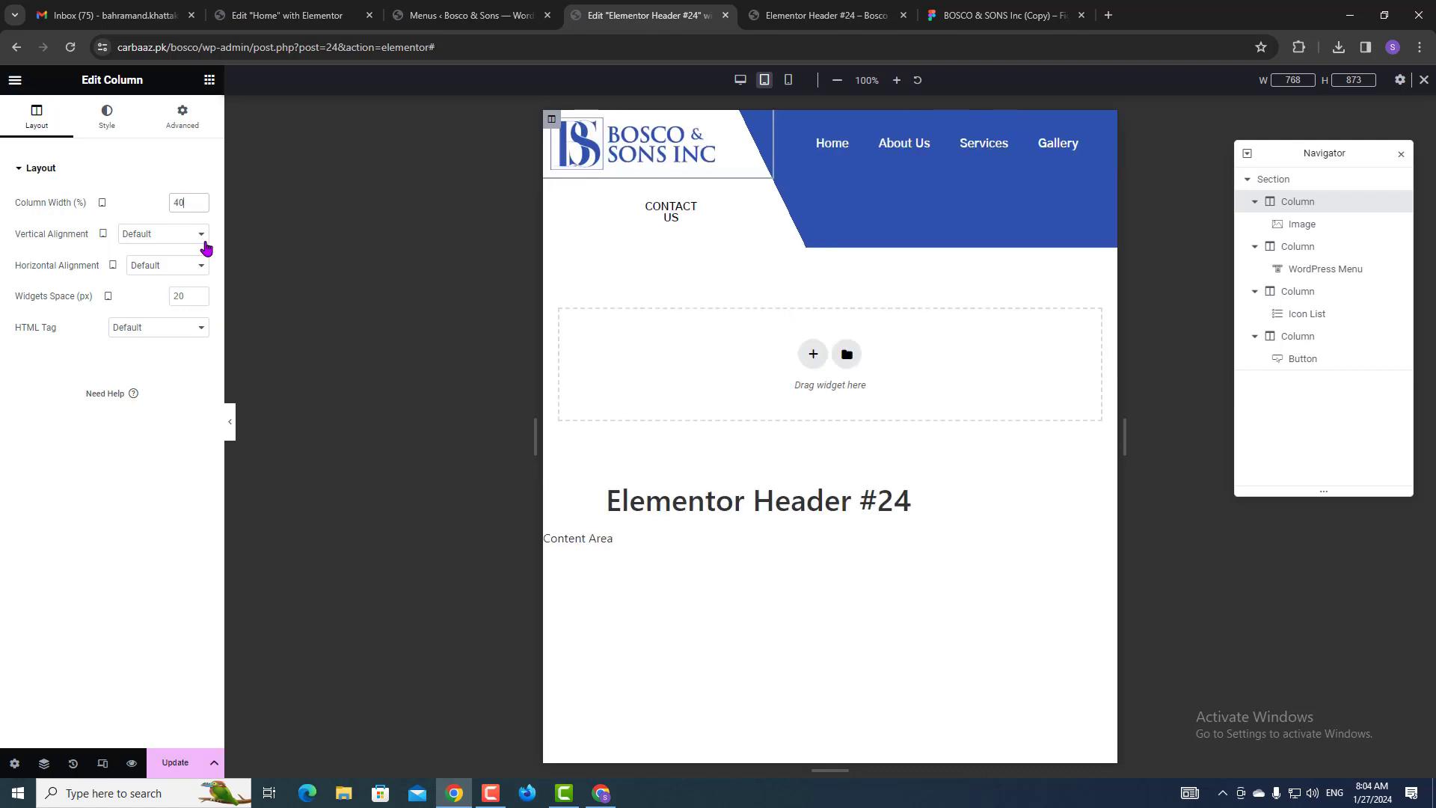
text(30)
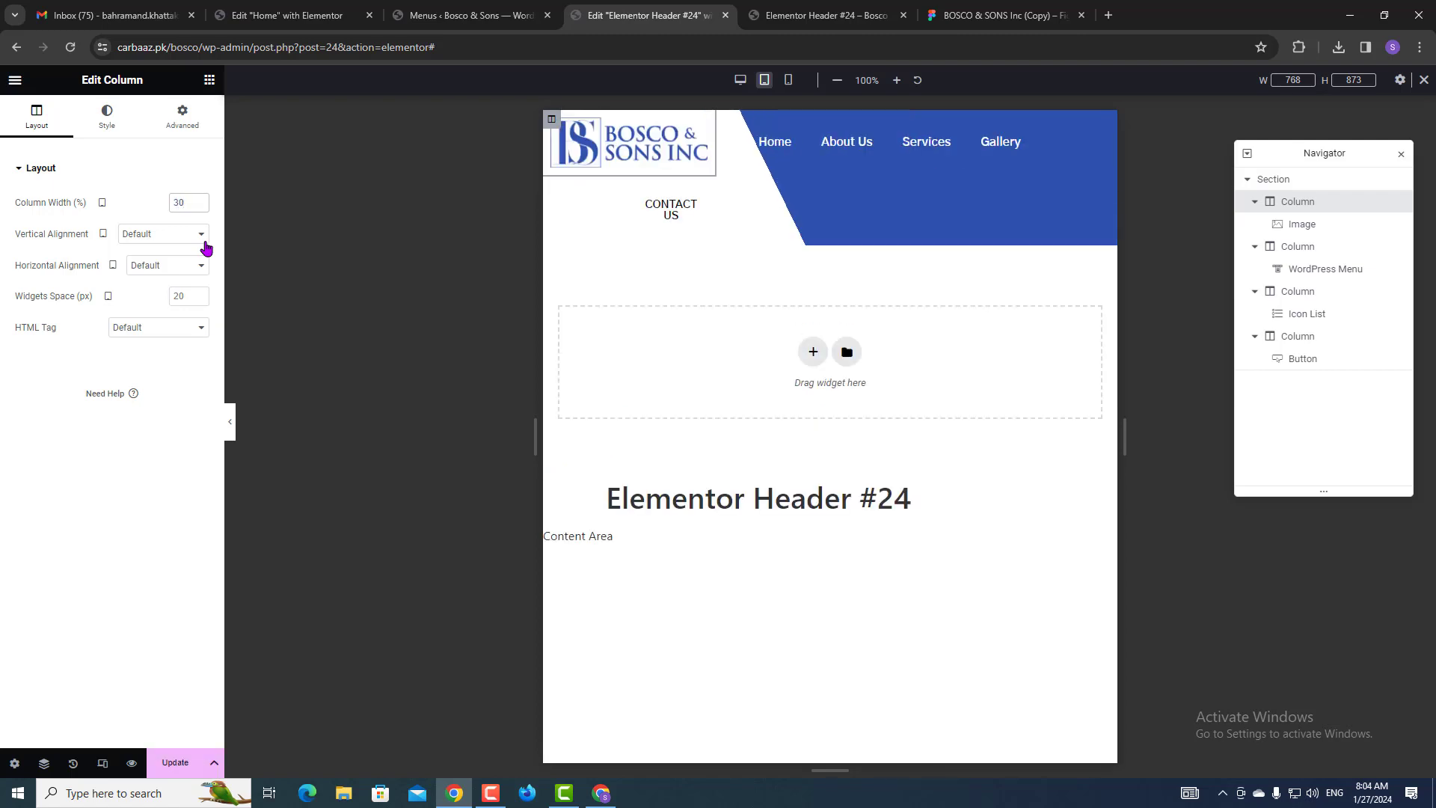
text(20)
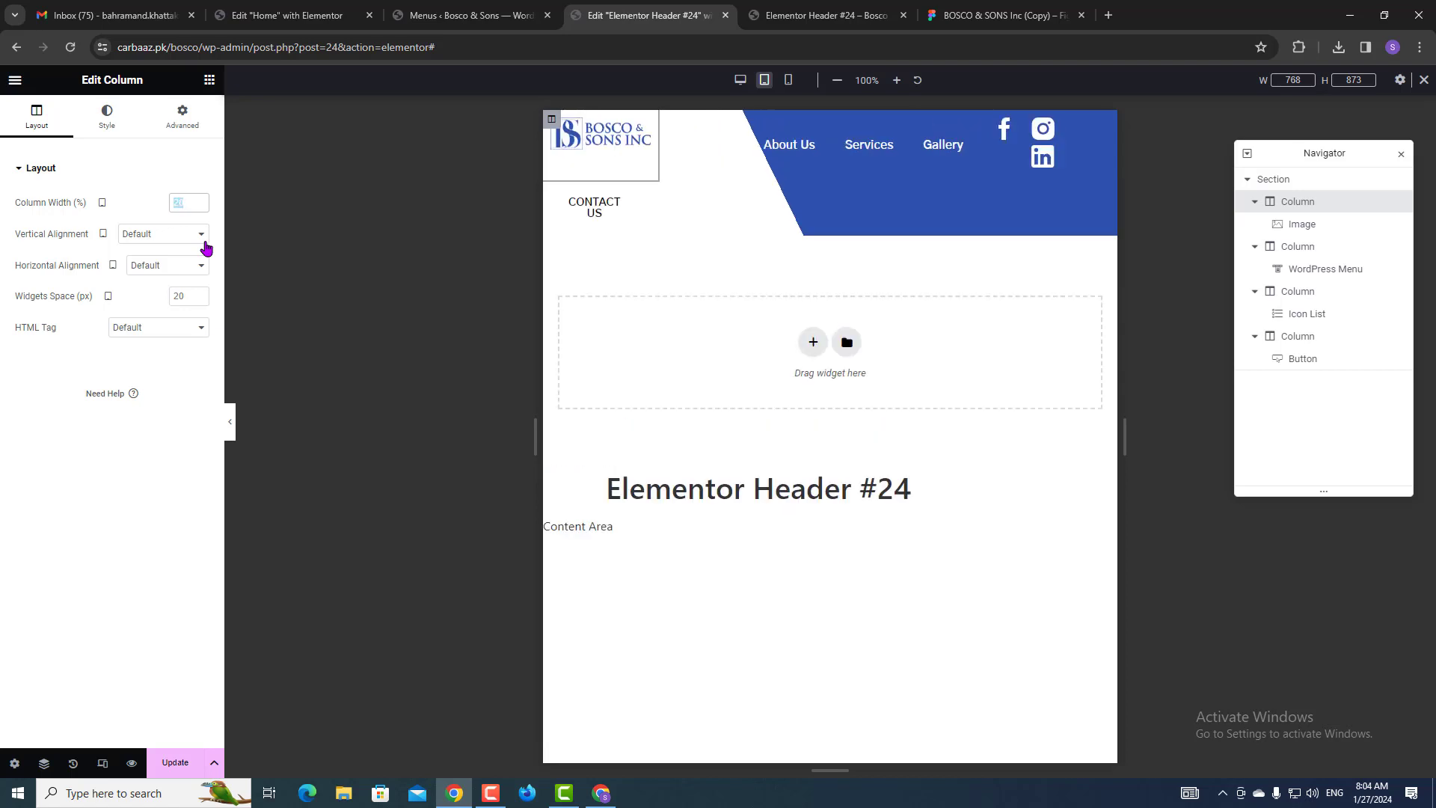
text(30)
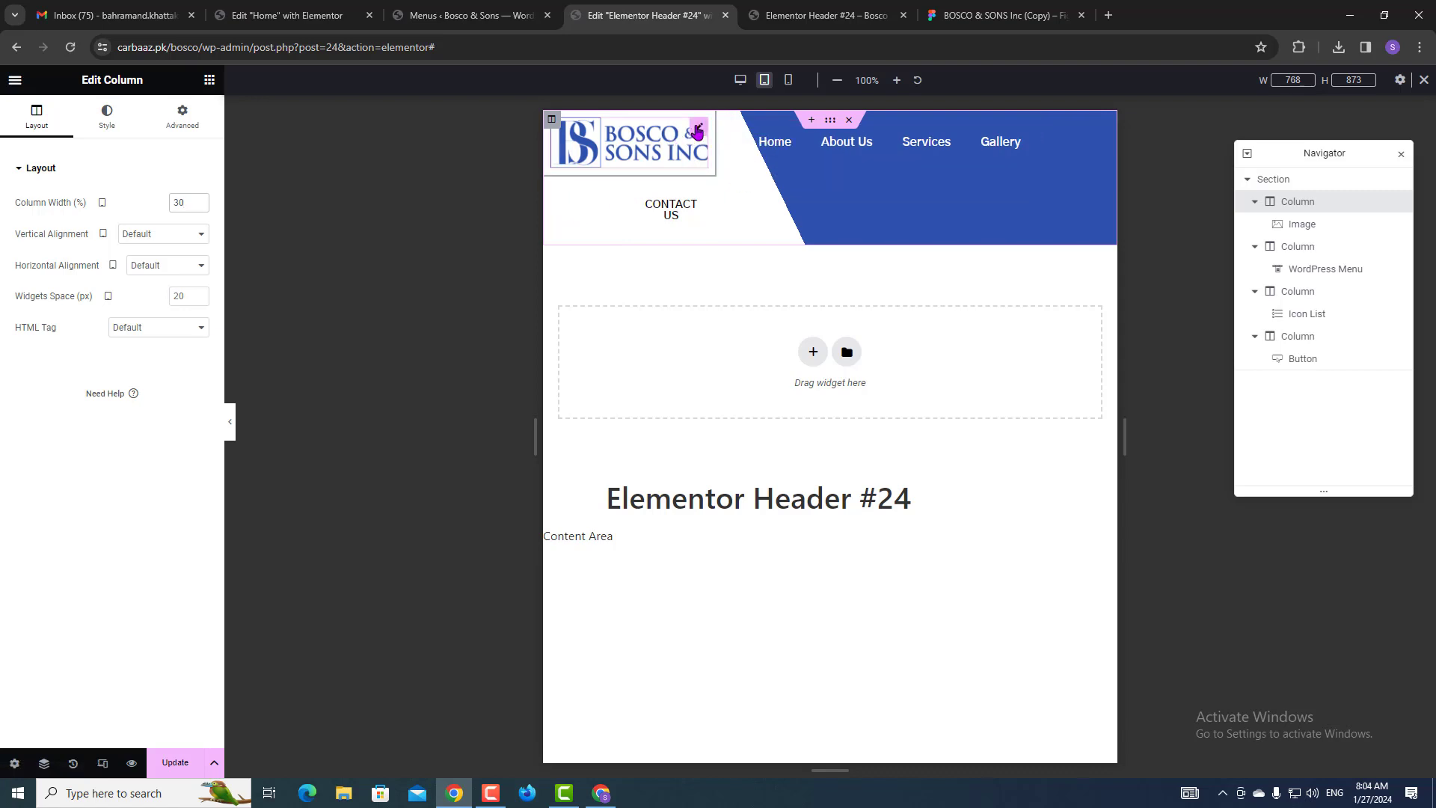
click(696, 131)
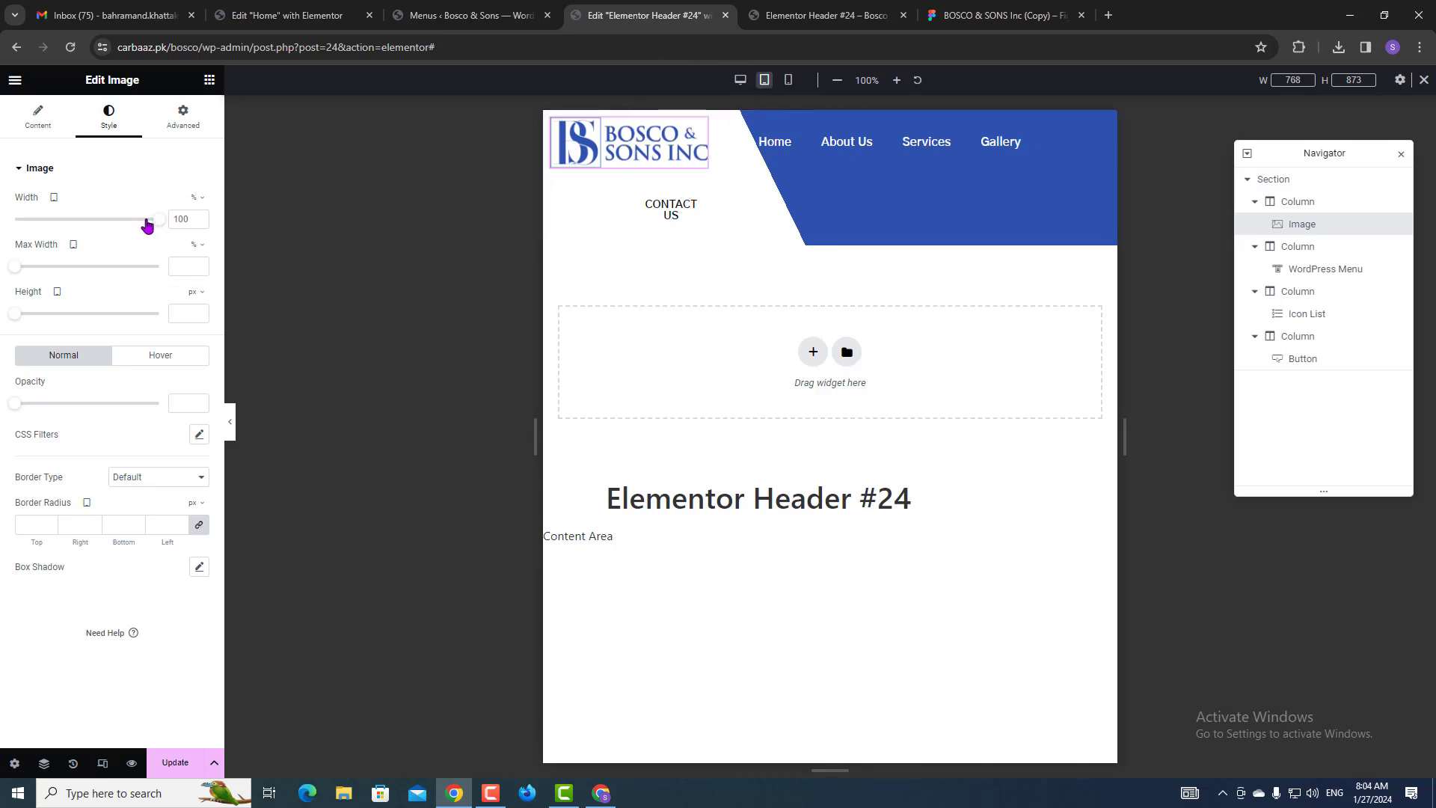
drag(155, 223, 104, 225)
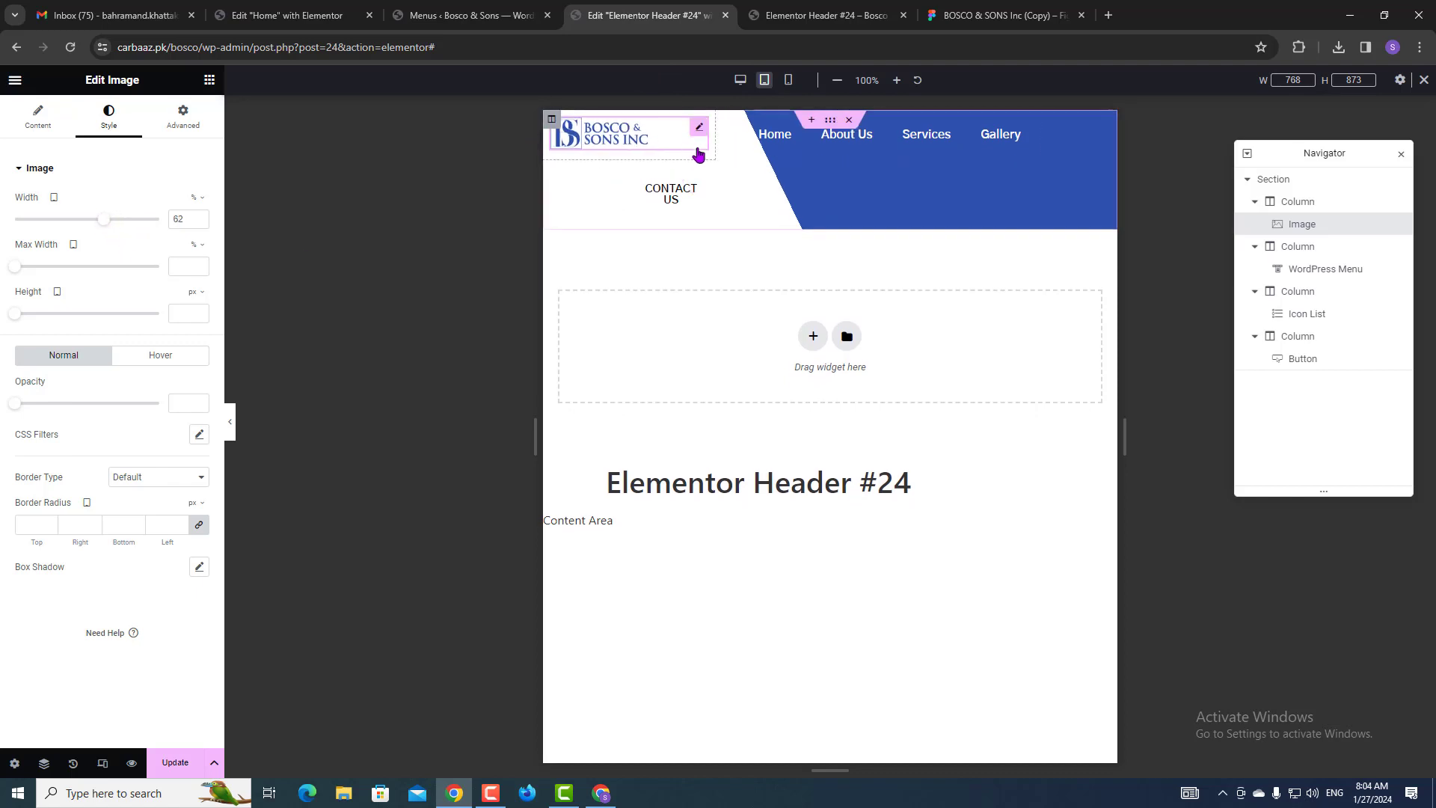
Set the tablet logo column width to 20% and enlarge the logo image to fill it.
click(551, 120)
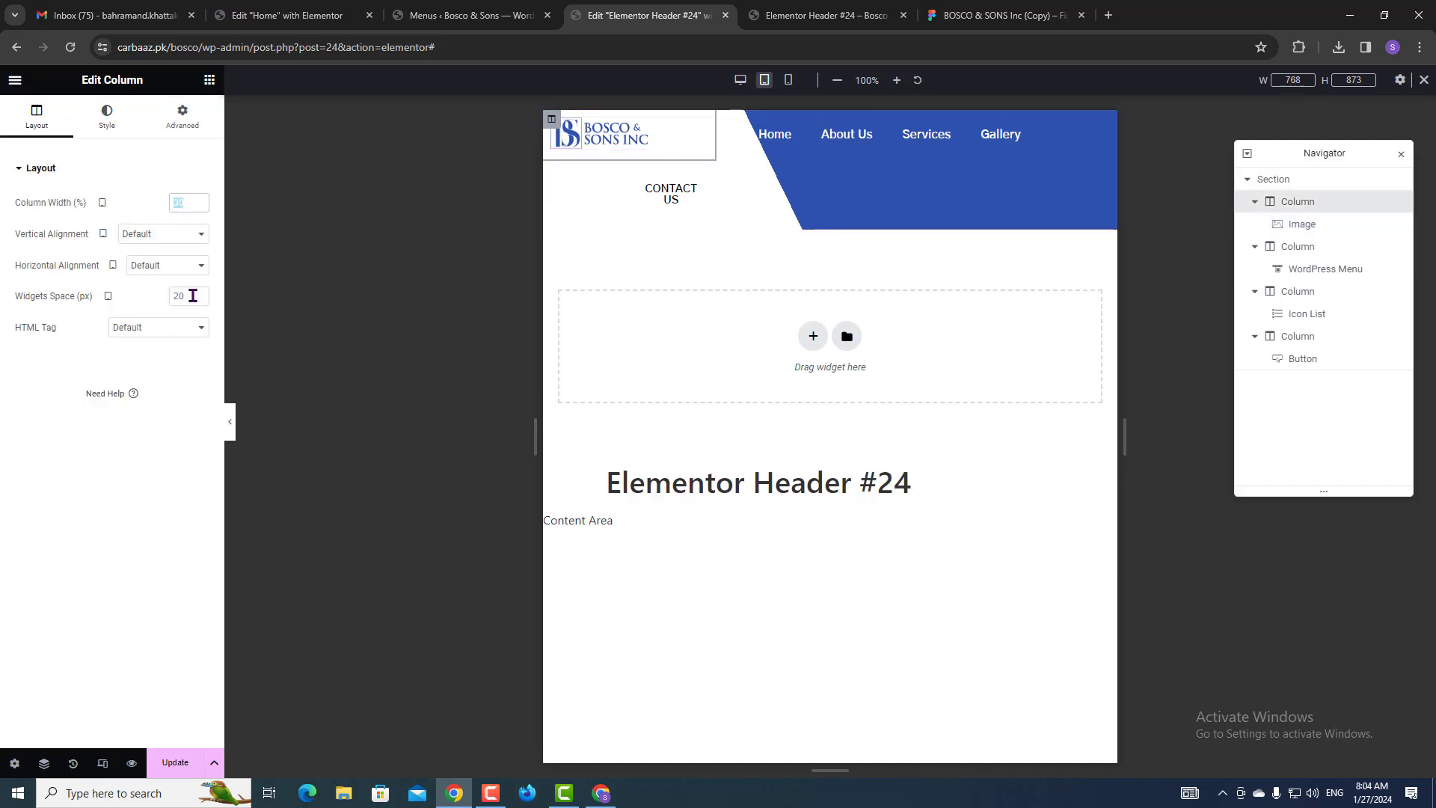
text(20)
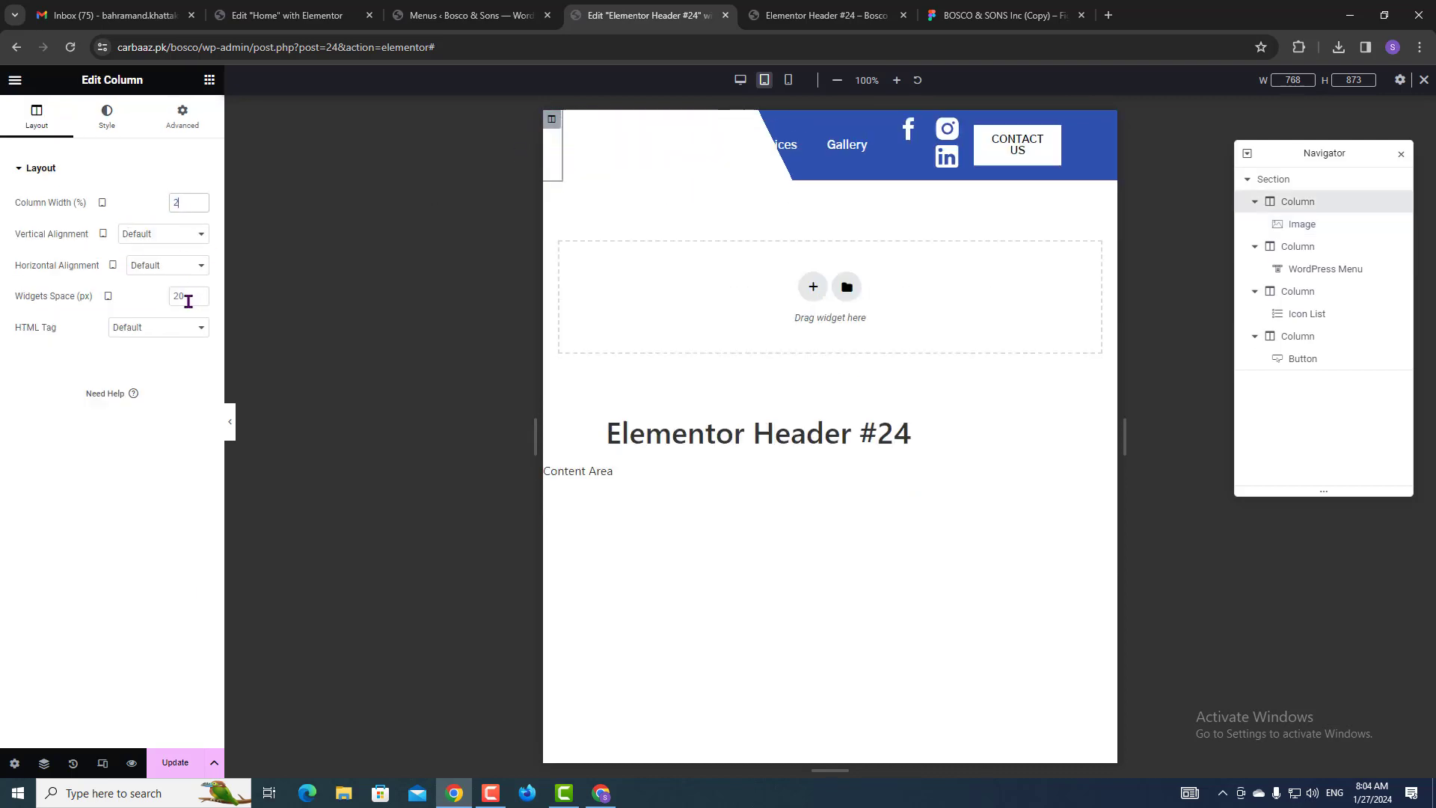
click(108, 115)
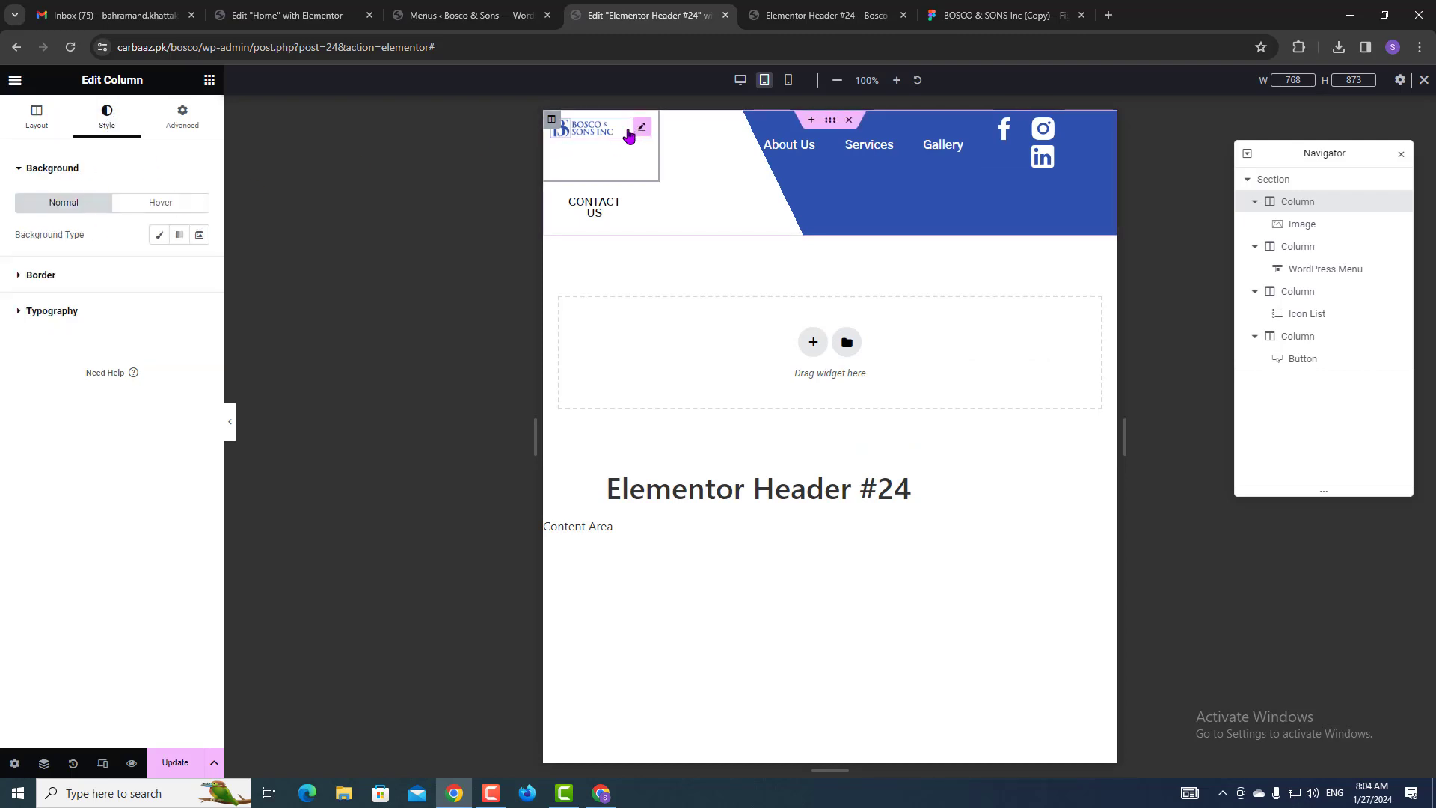
click(640, 131)
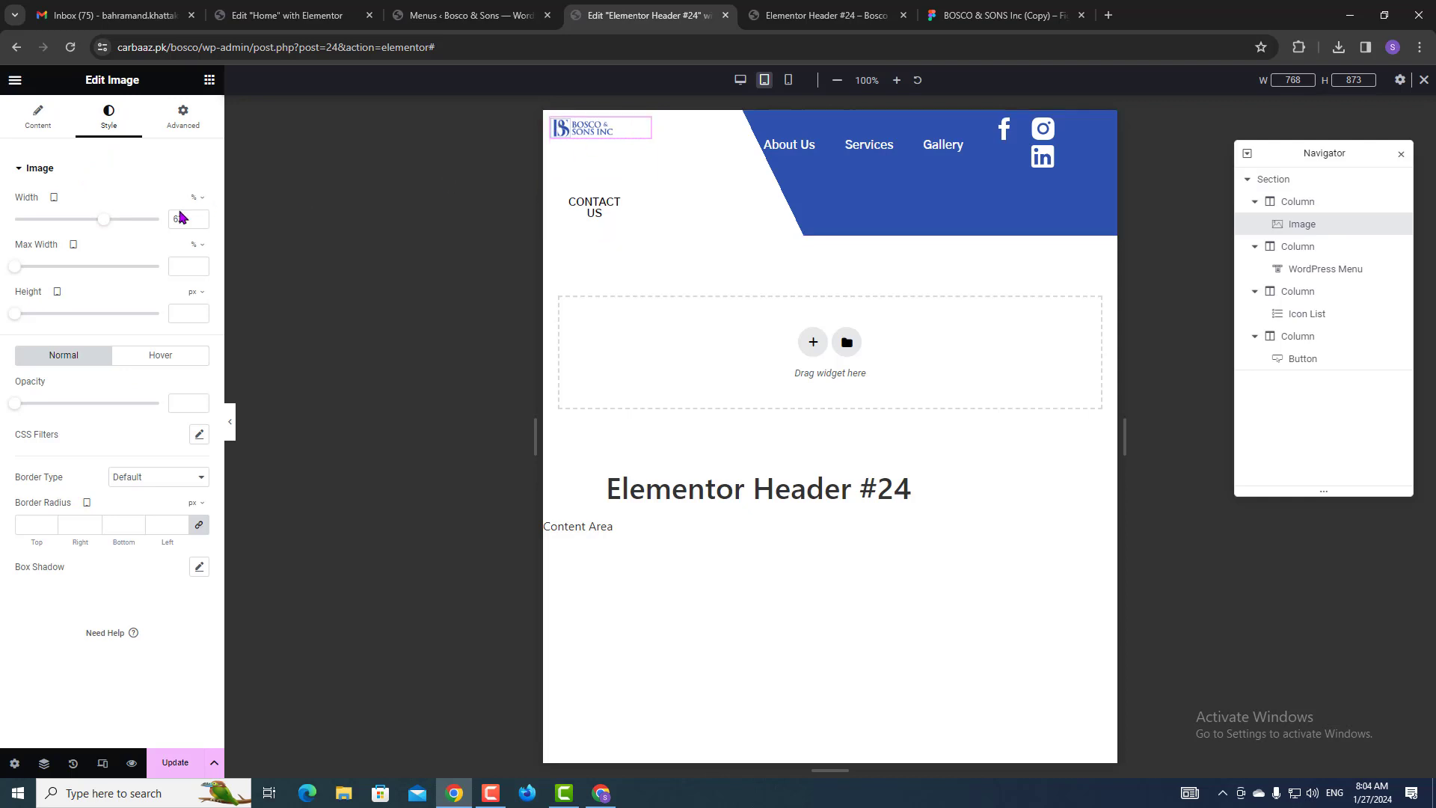
drag(93, 222, 182, 214)
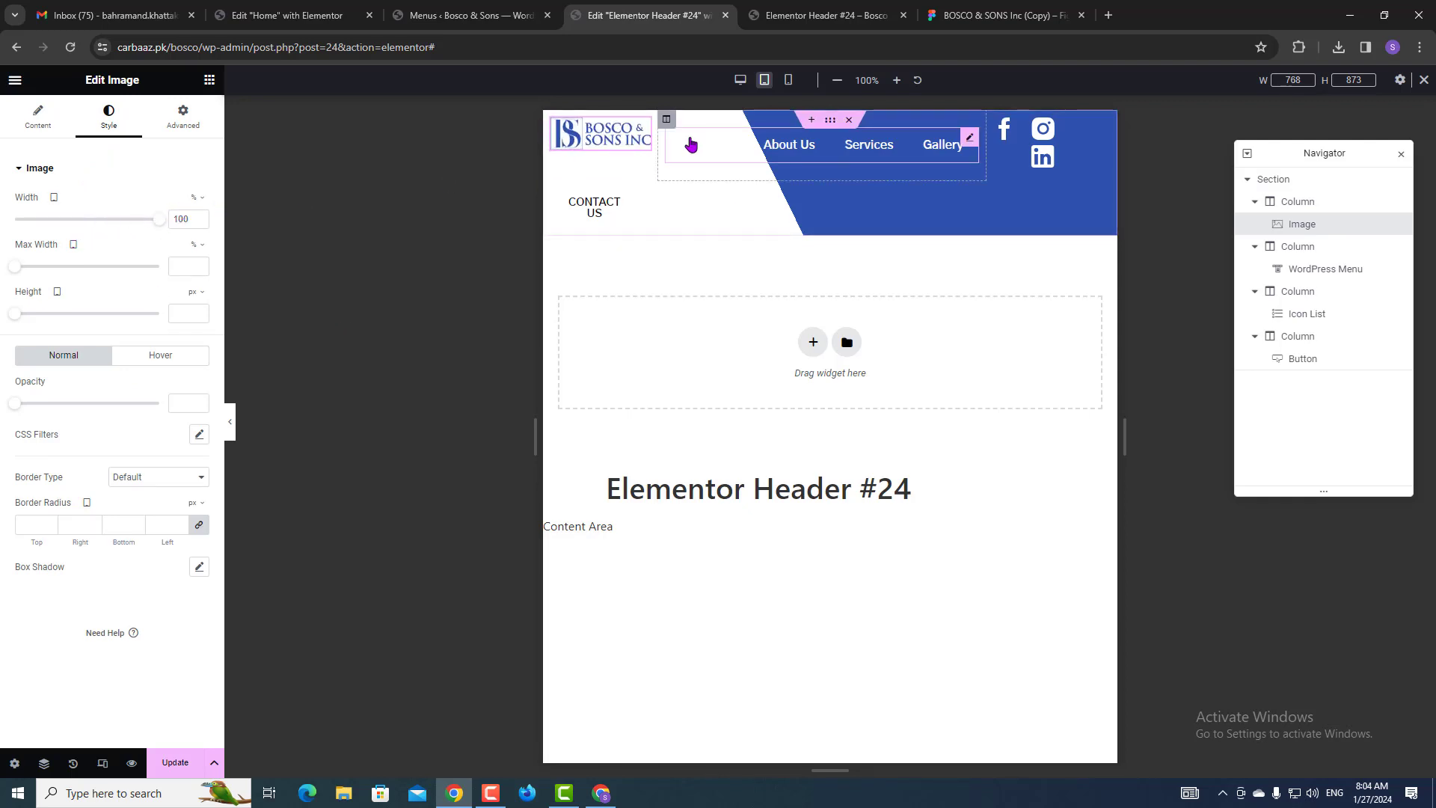
click(666, 122)
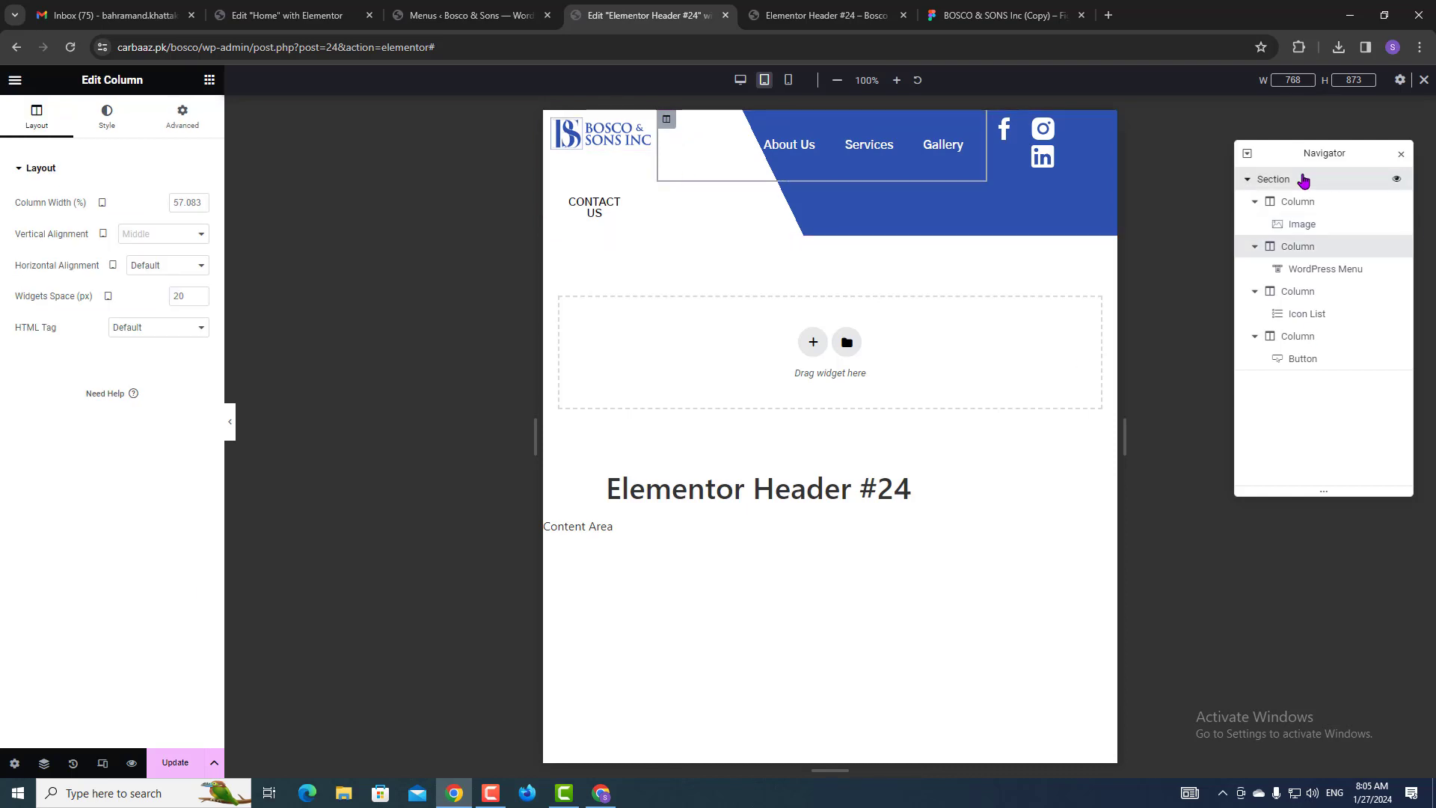
Move the tablet header overlay's first gradient location to 72%, shifting the blue diagonal left.
click(1274, 181)
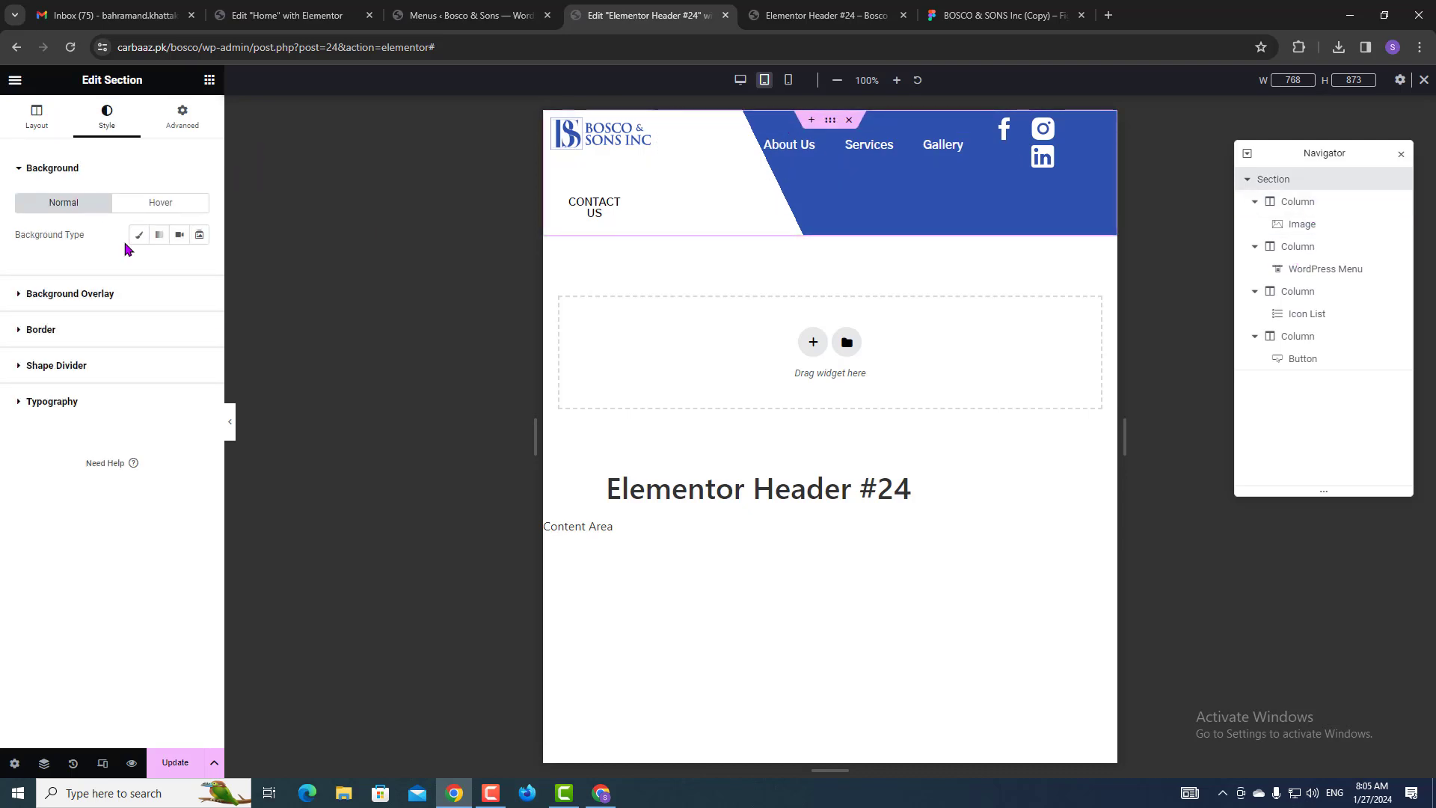
click(80, 296)
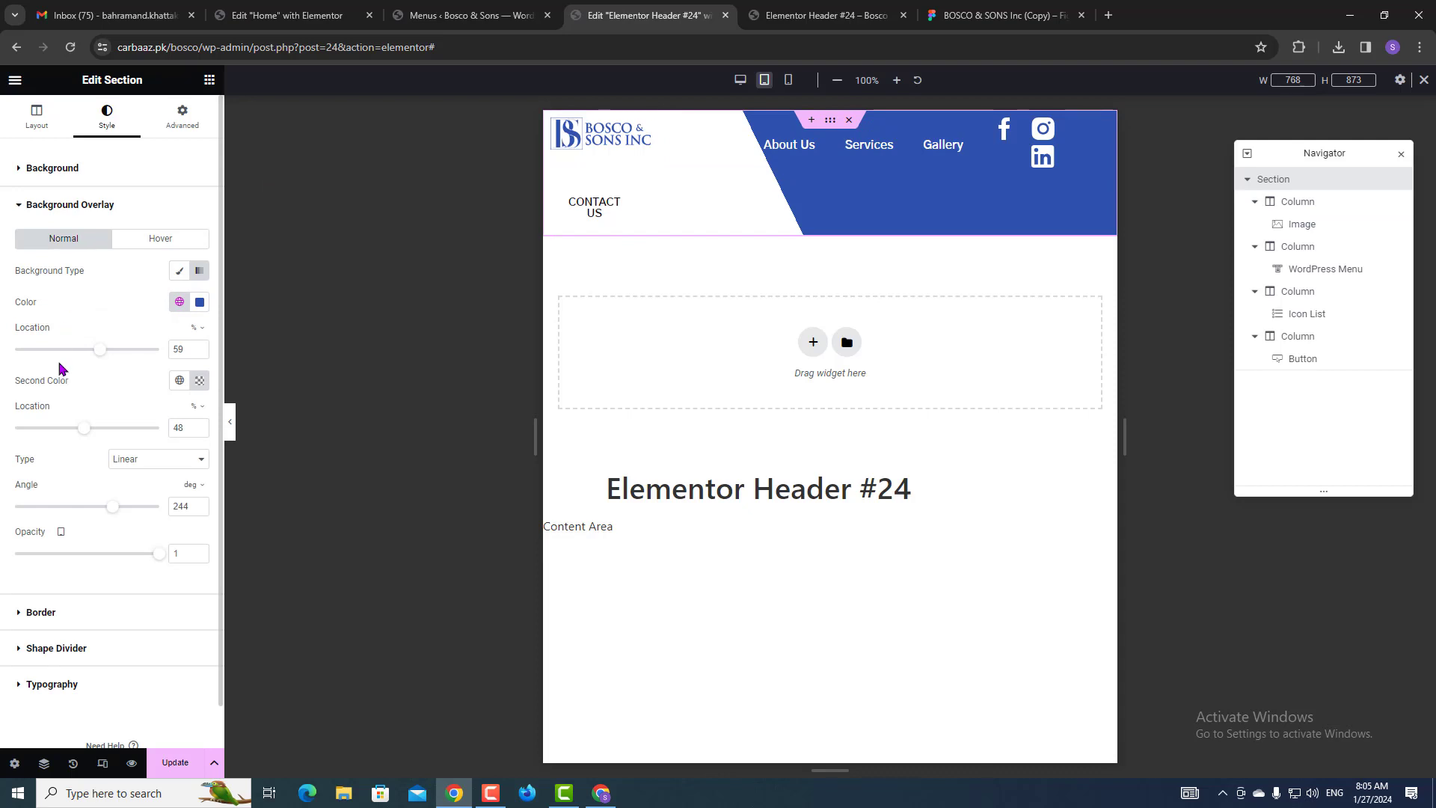
drag(98, 357, 121, 349)
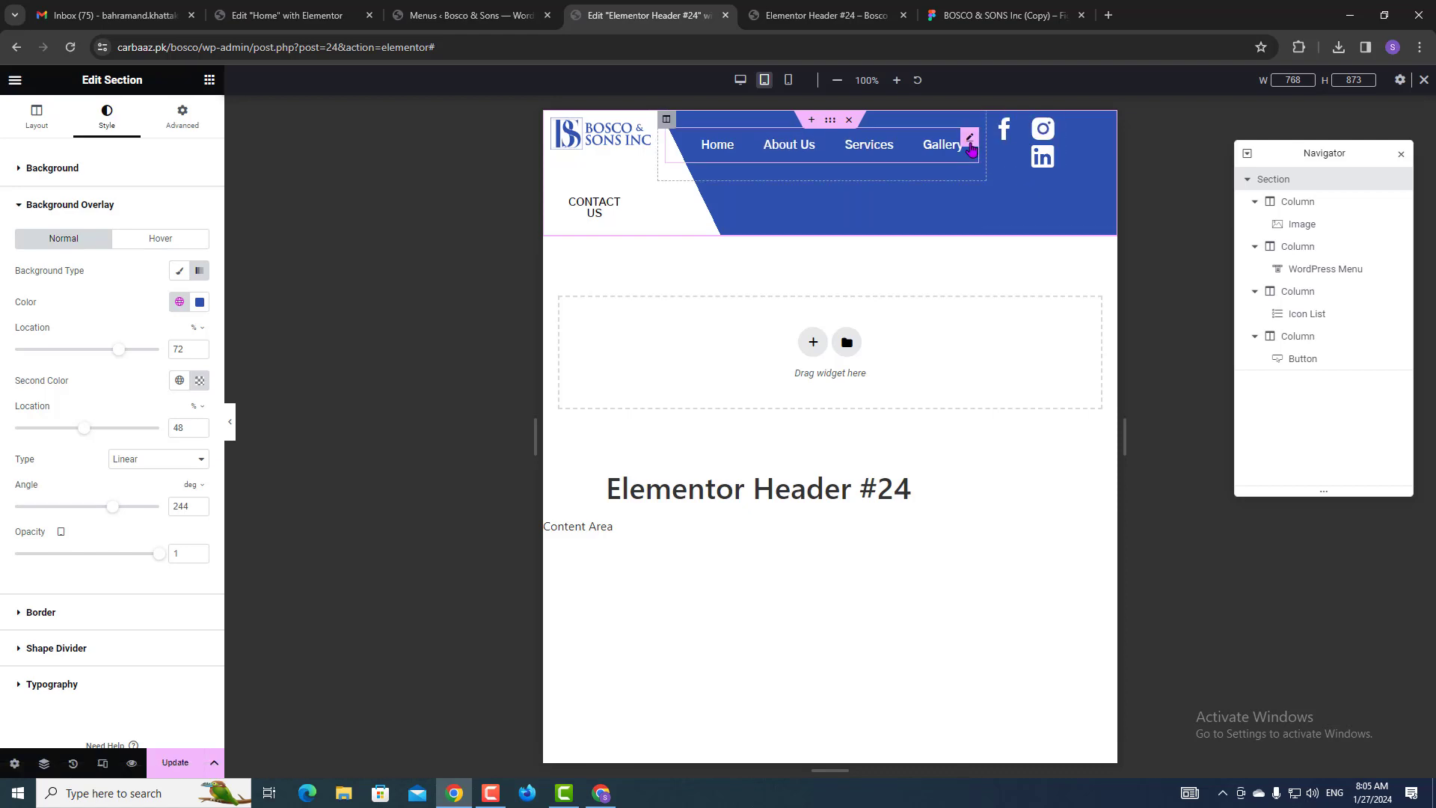
click(969, 141)
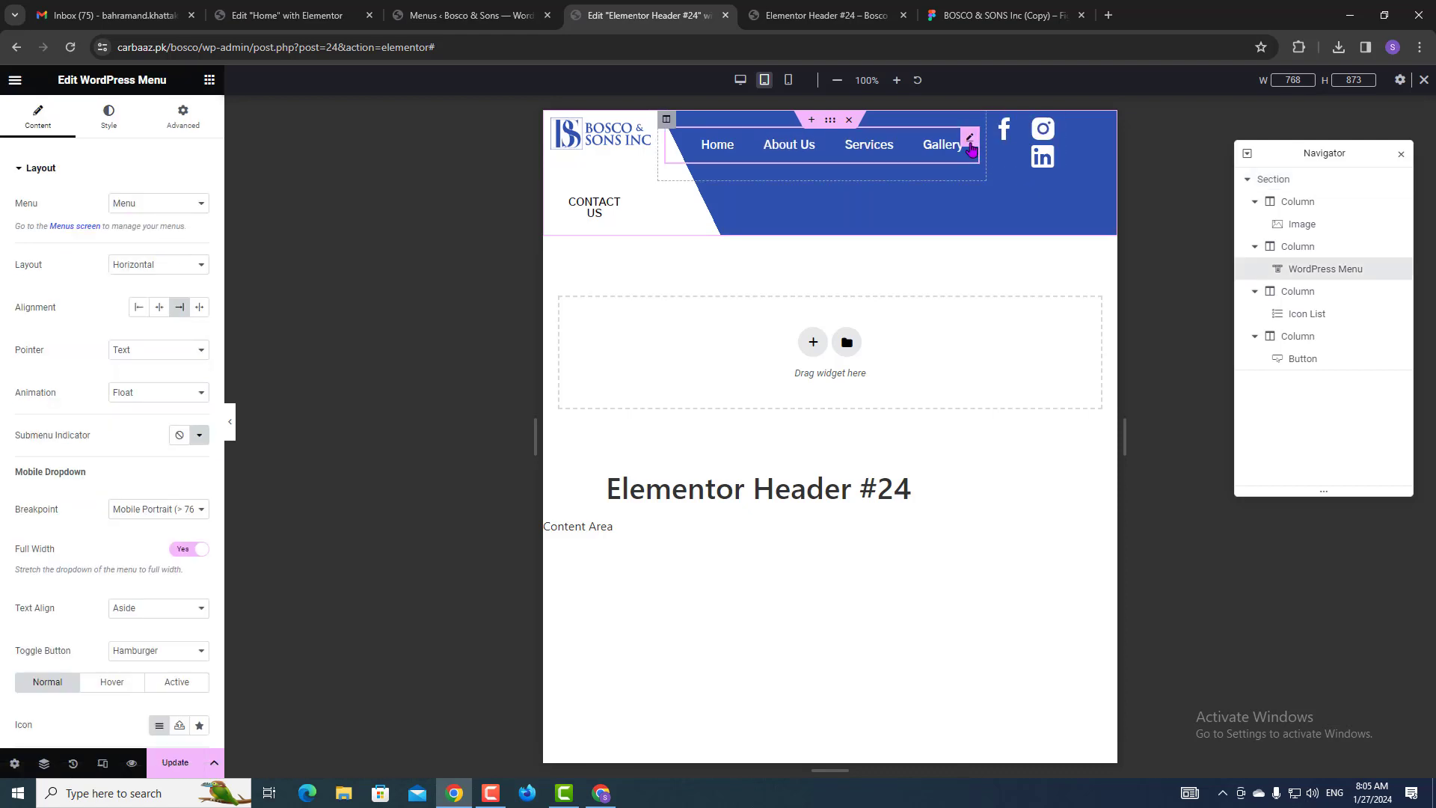
Set the tablet menu links' typography size to 13 px.
click(110, 124)
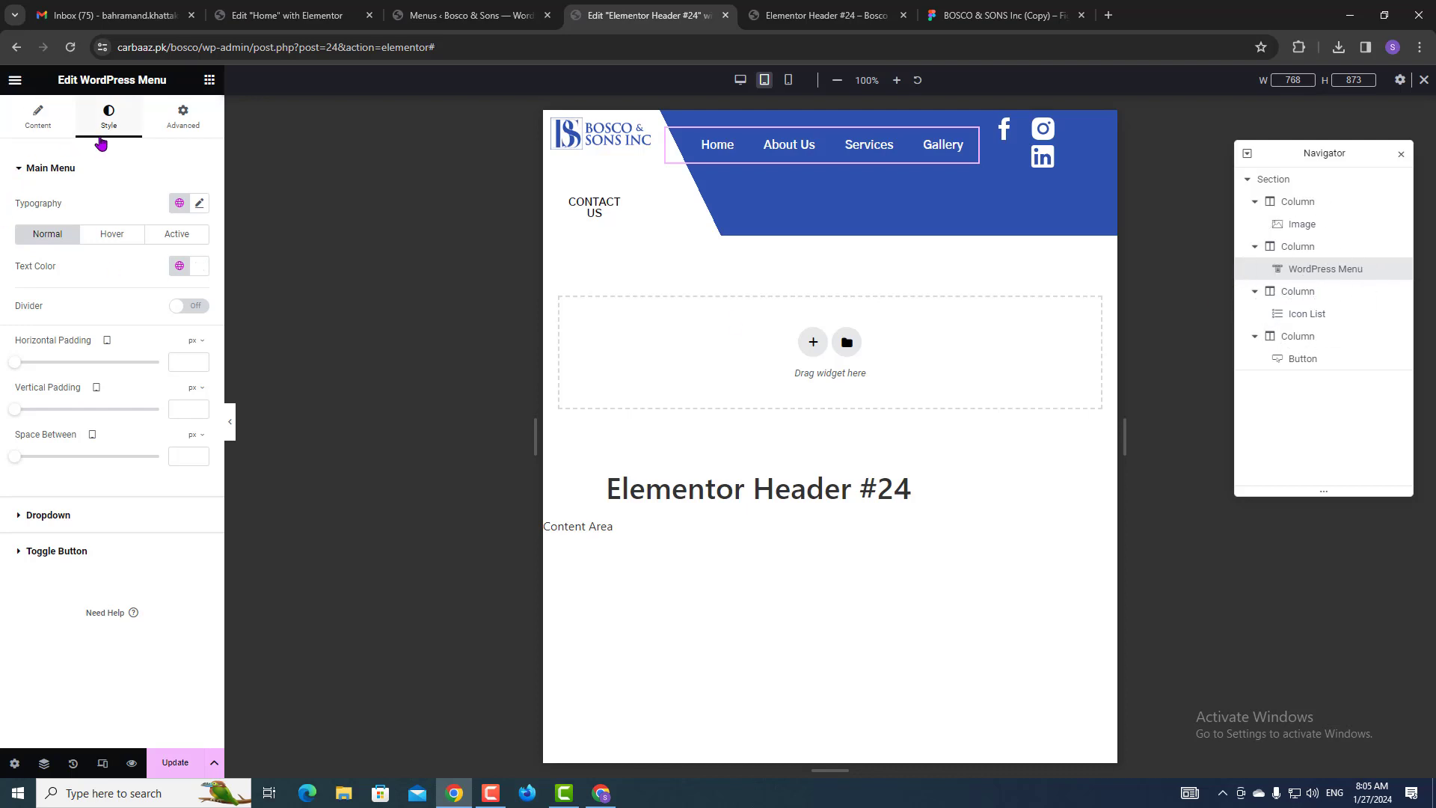
click(198, 204)
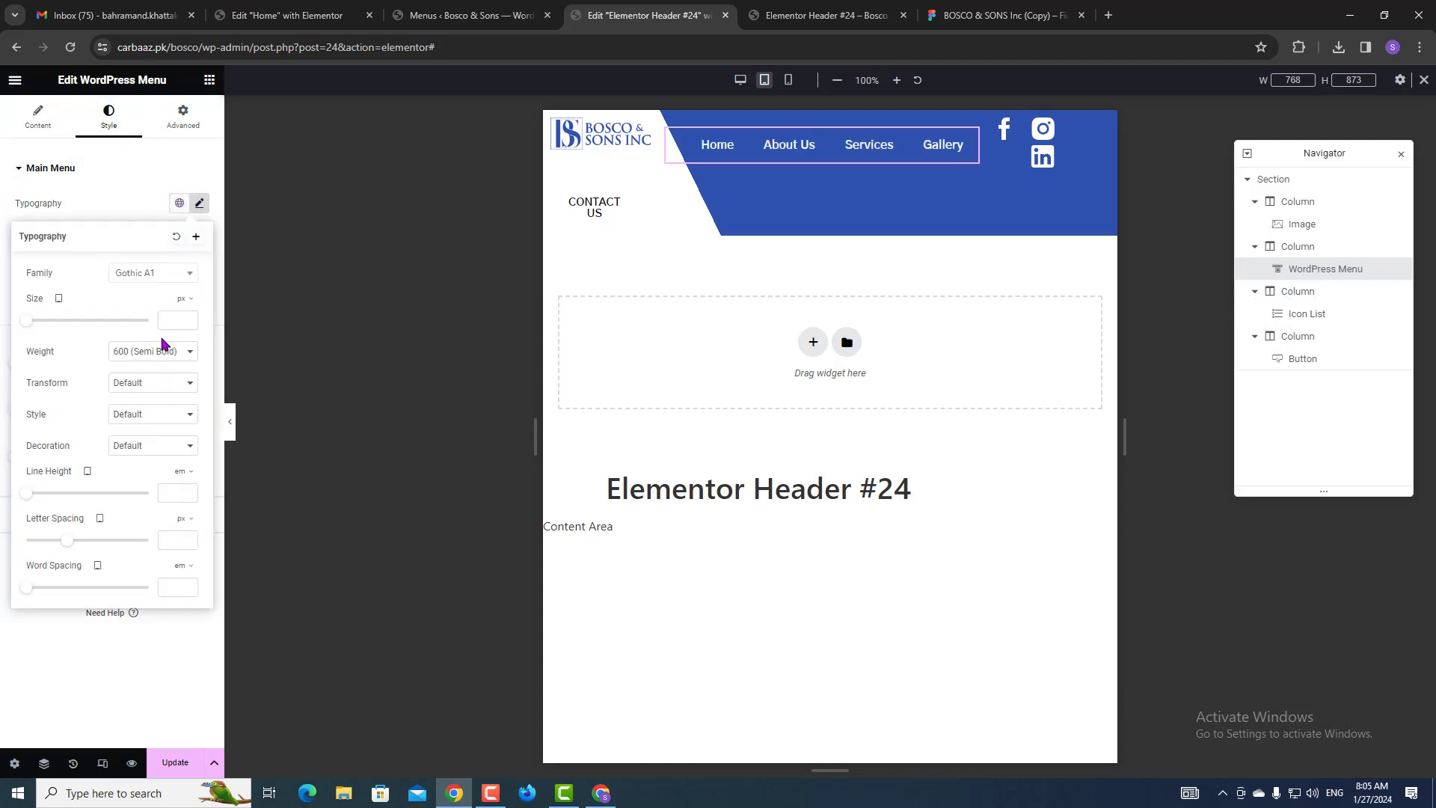
click(179, 321)
text(20)
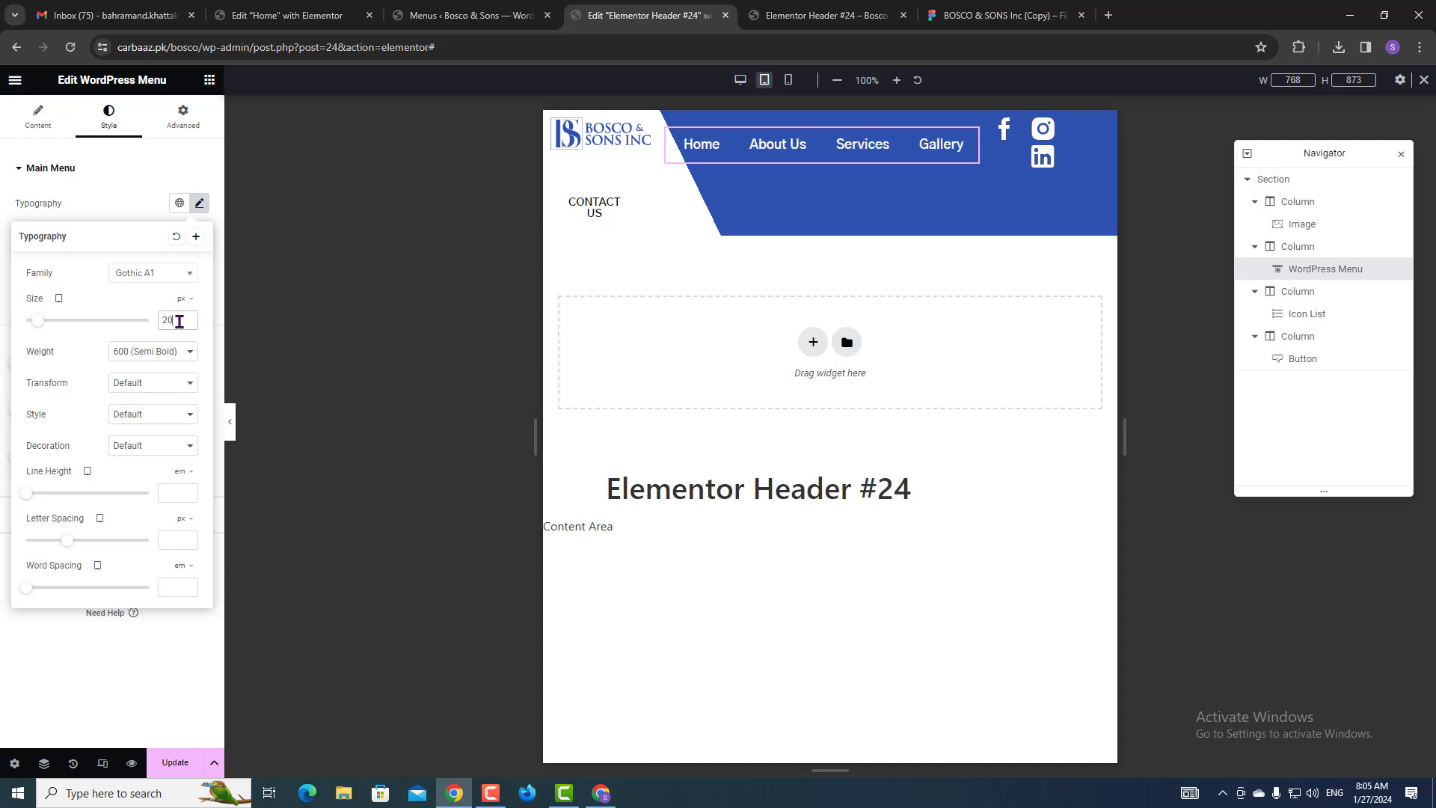
text(14)
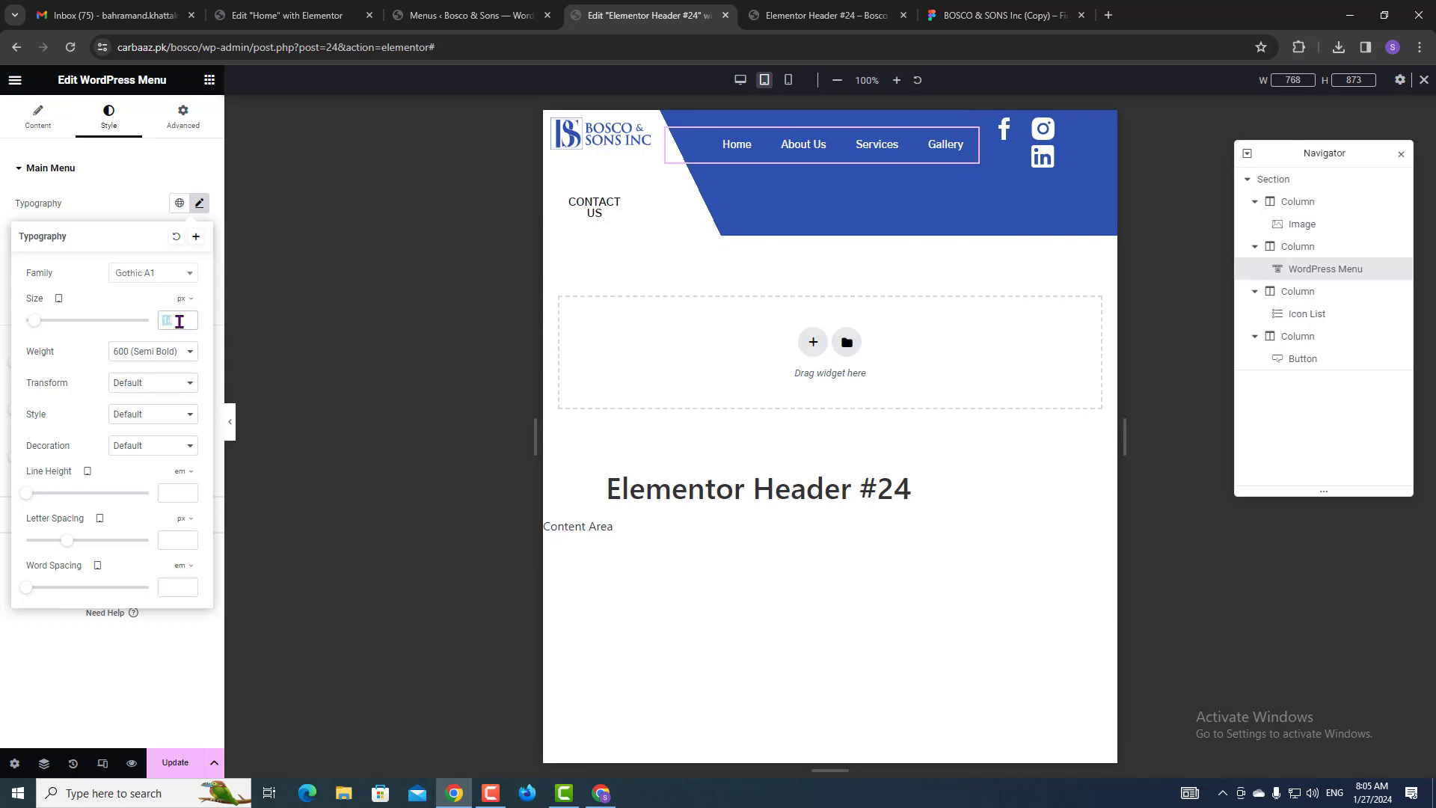
text(13)
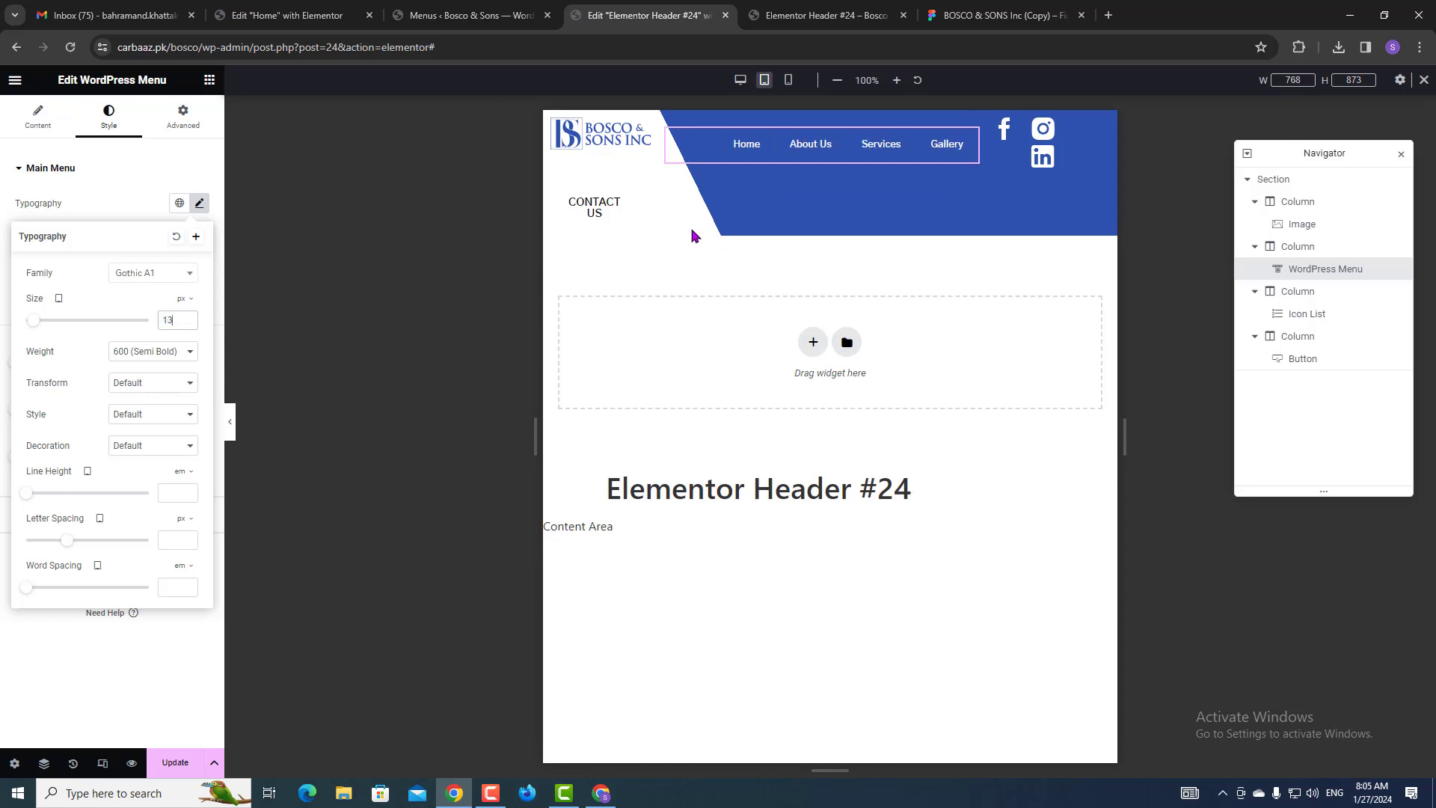
Tighten the social icon spacing and shrink the icons from 34 px to 23 px.
click(1046, 134)
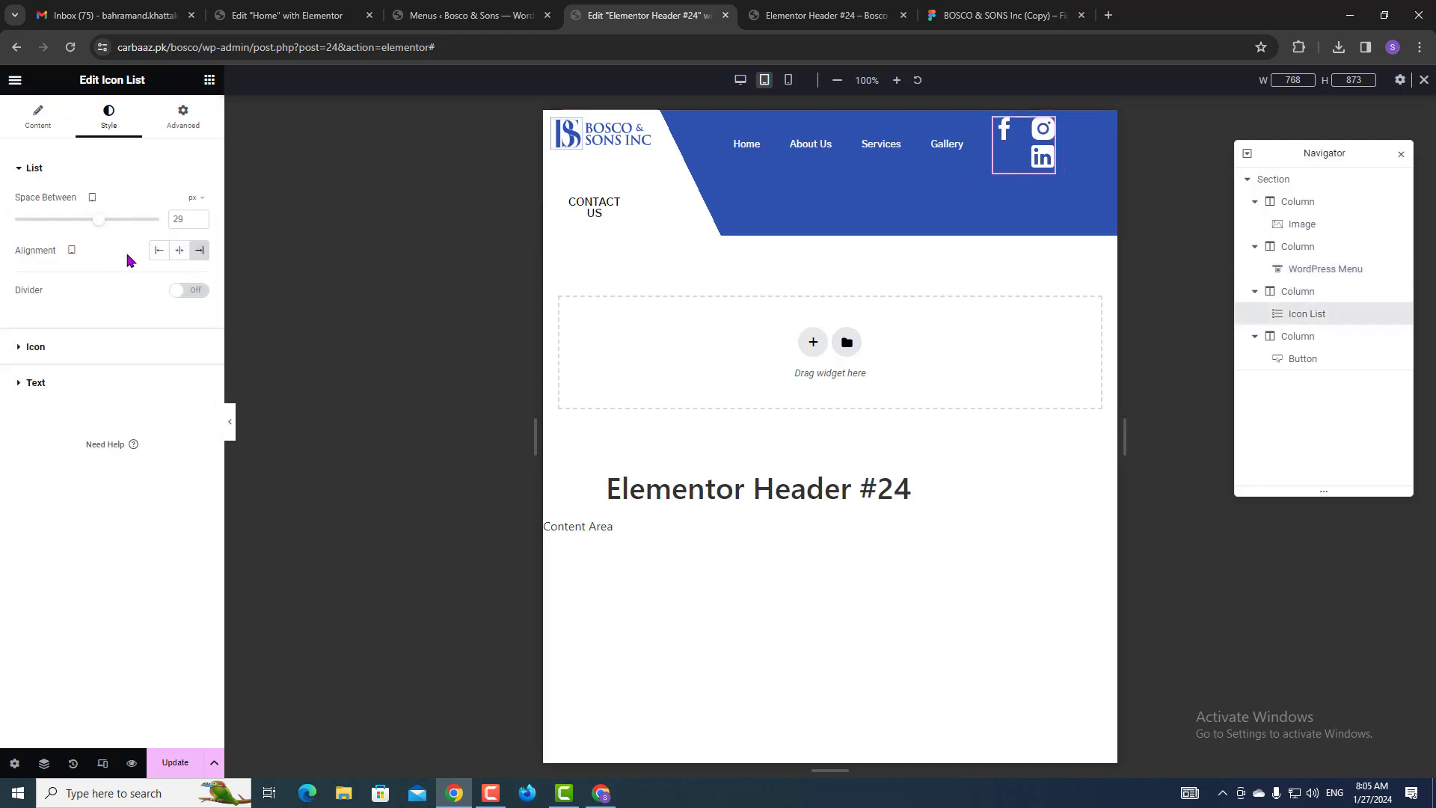
drag(101, 223, 85, 222)
click(72, 356)
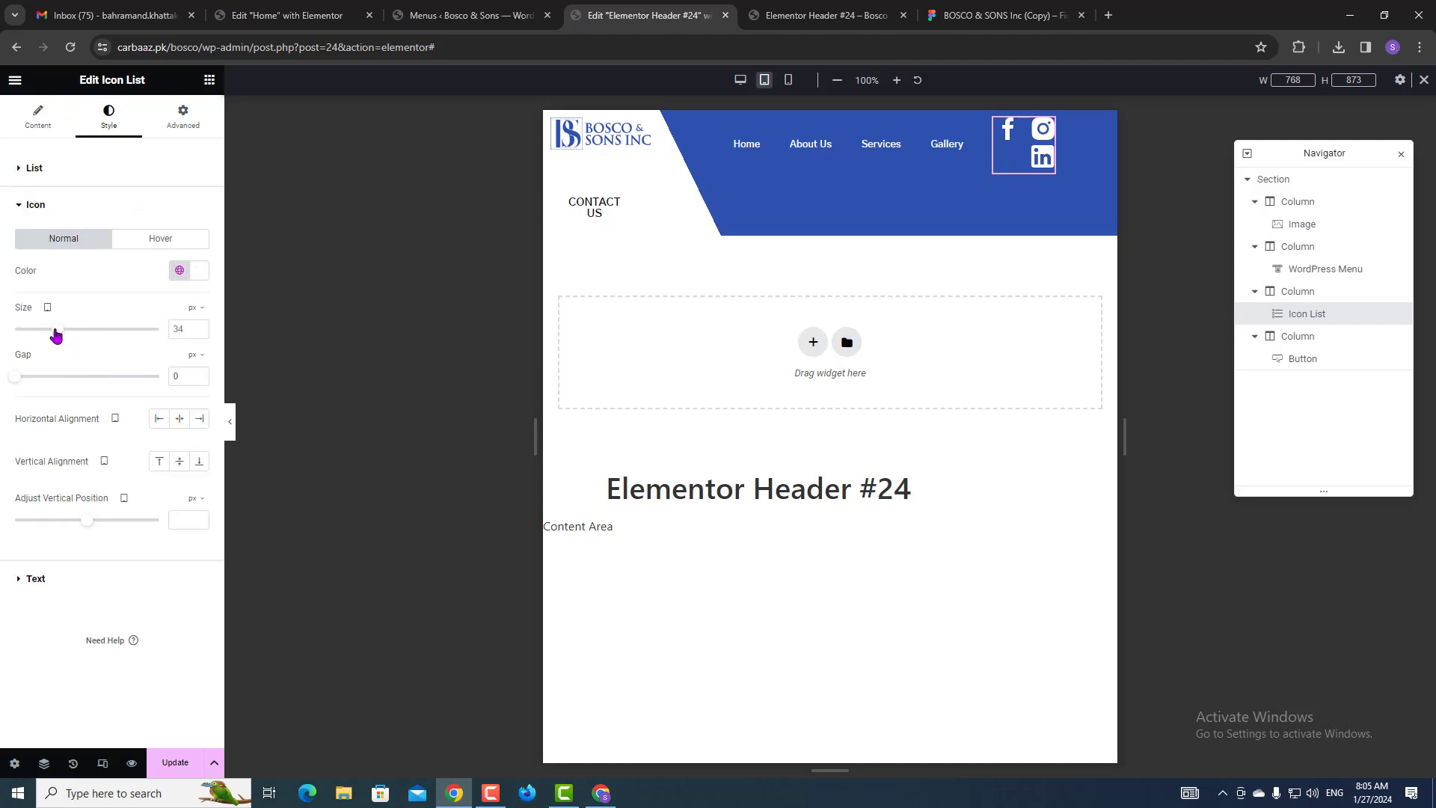
drag(50, 334, 40, 331)
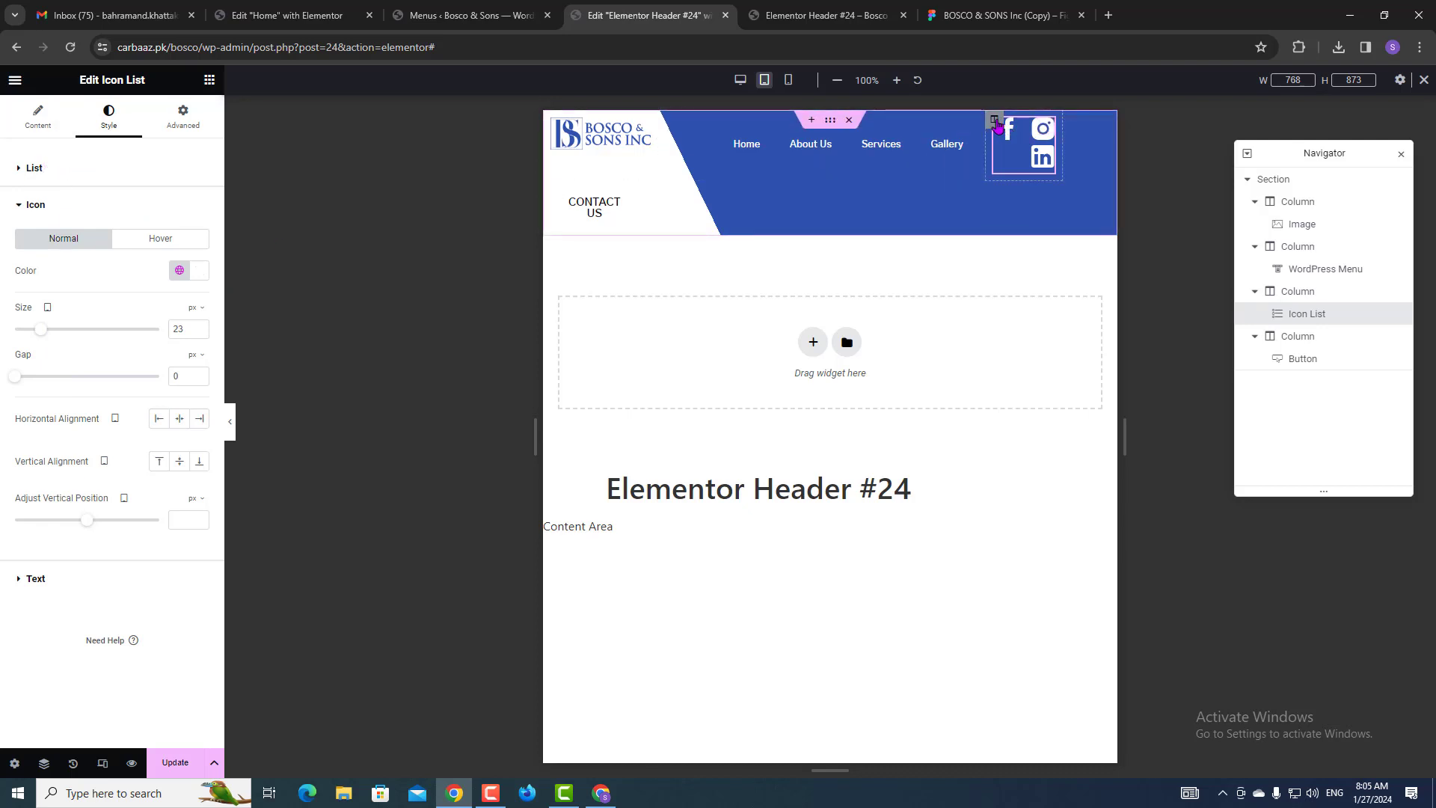
click(995, 122)
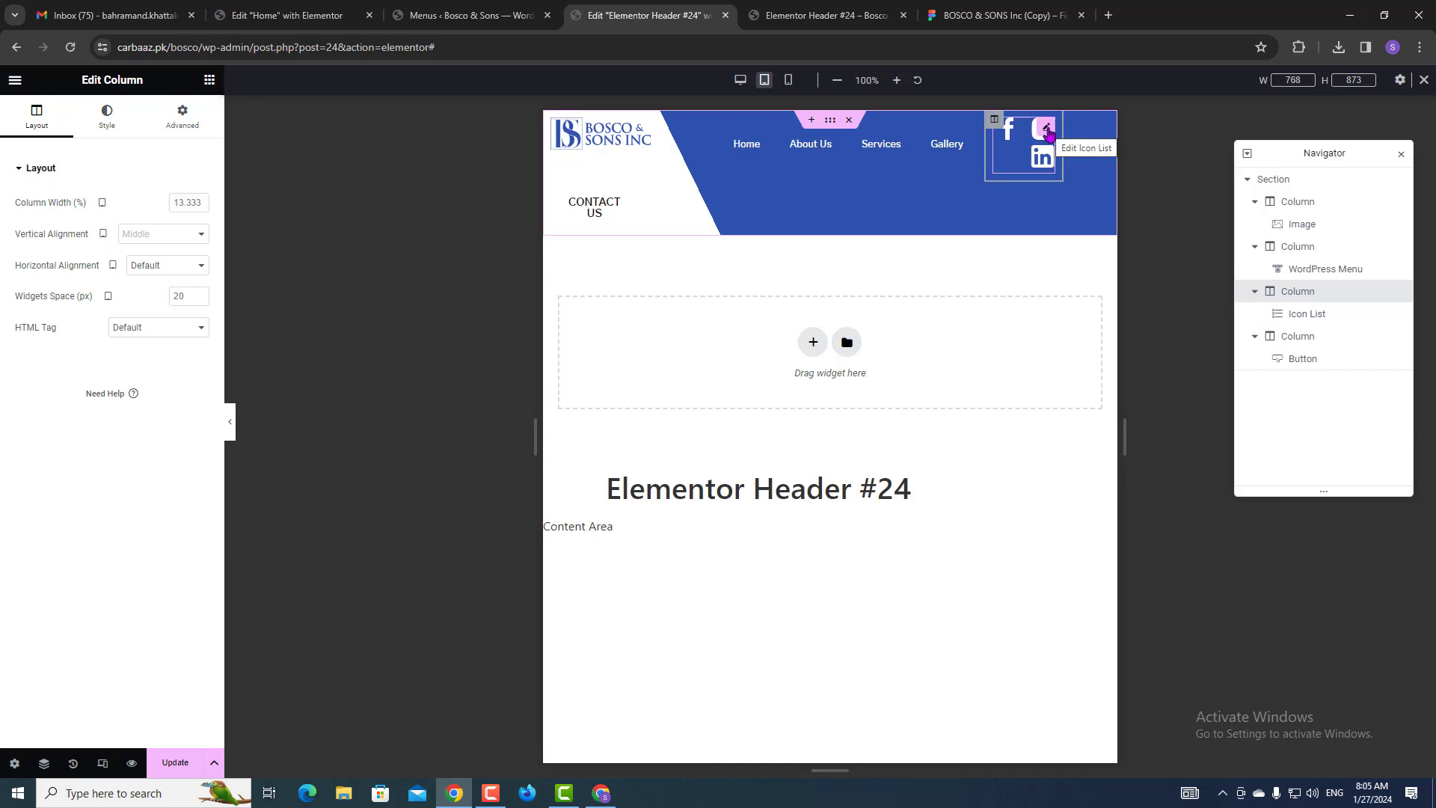
click(1048, 132)
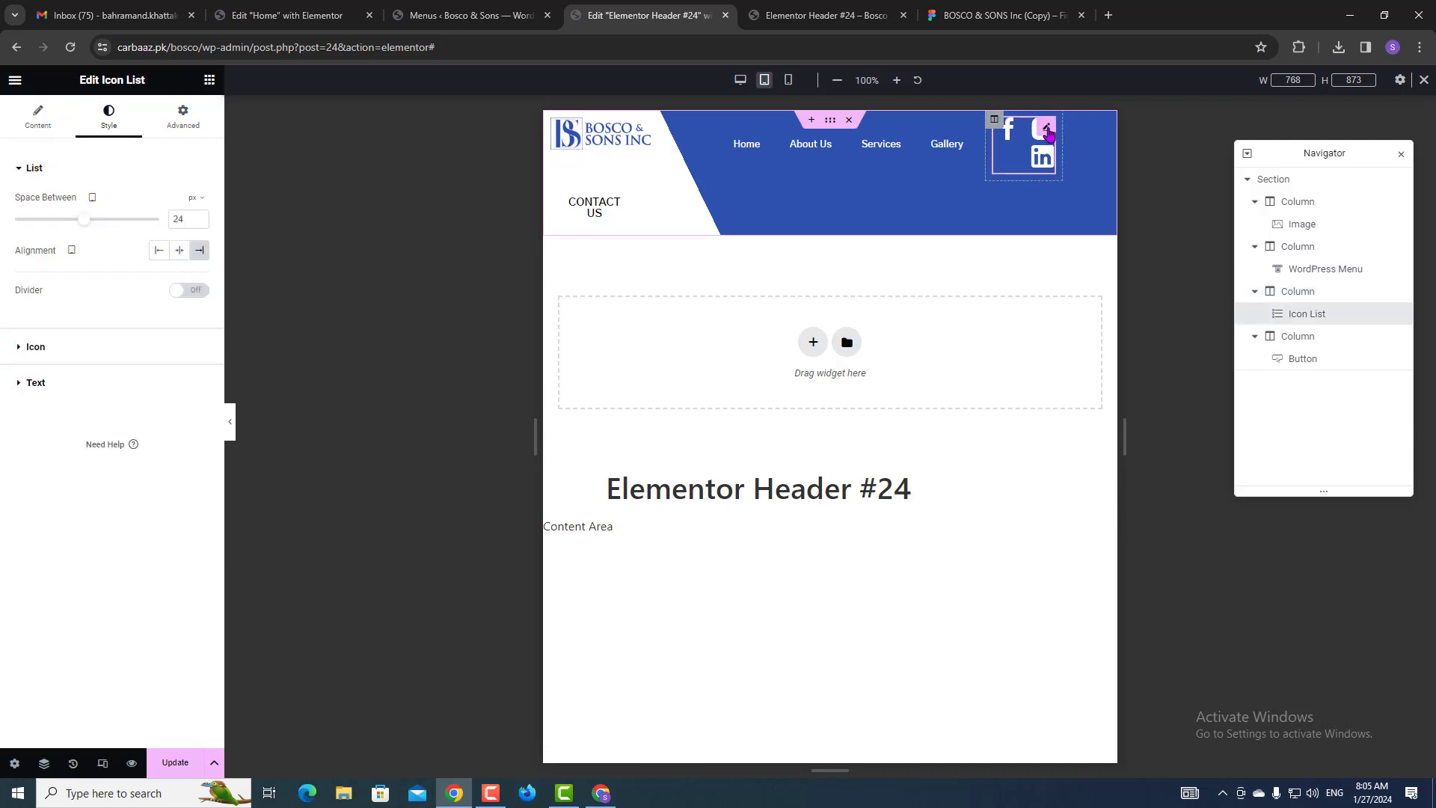
Replace the first icon item's SVG code with the Facebook library icon.
click(38, 121)
click(112, 261)
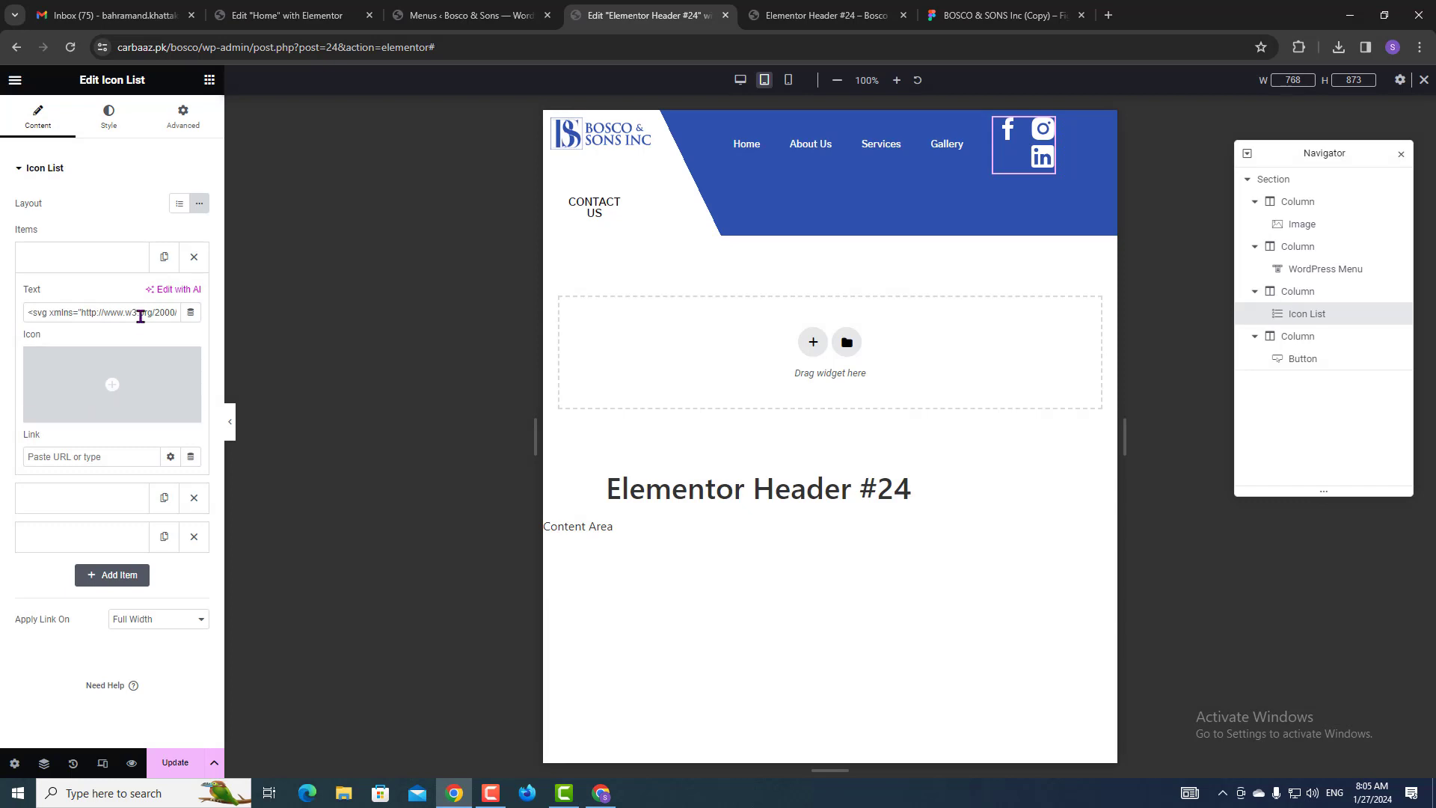
triple_click(140, 315)
key(BackSpace)
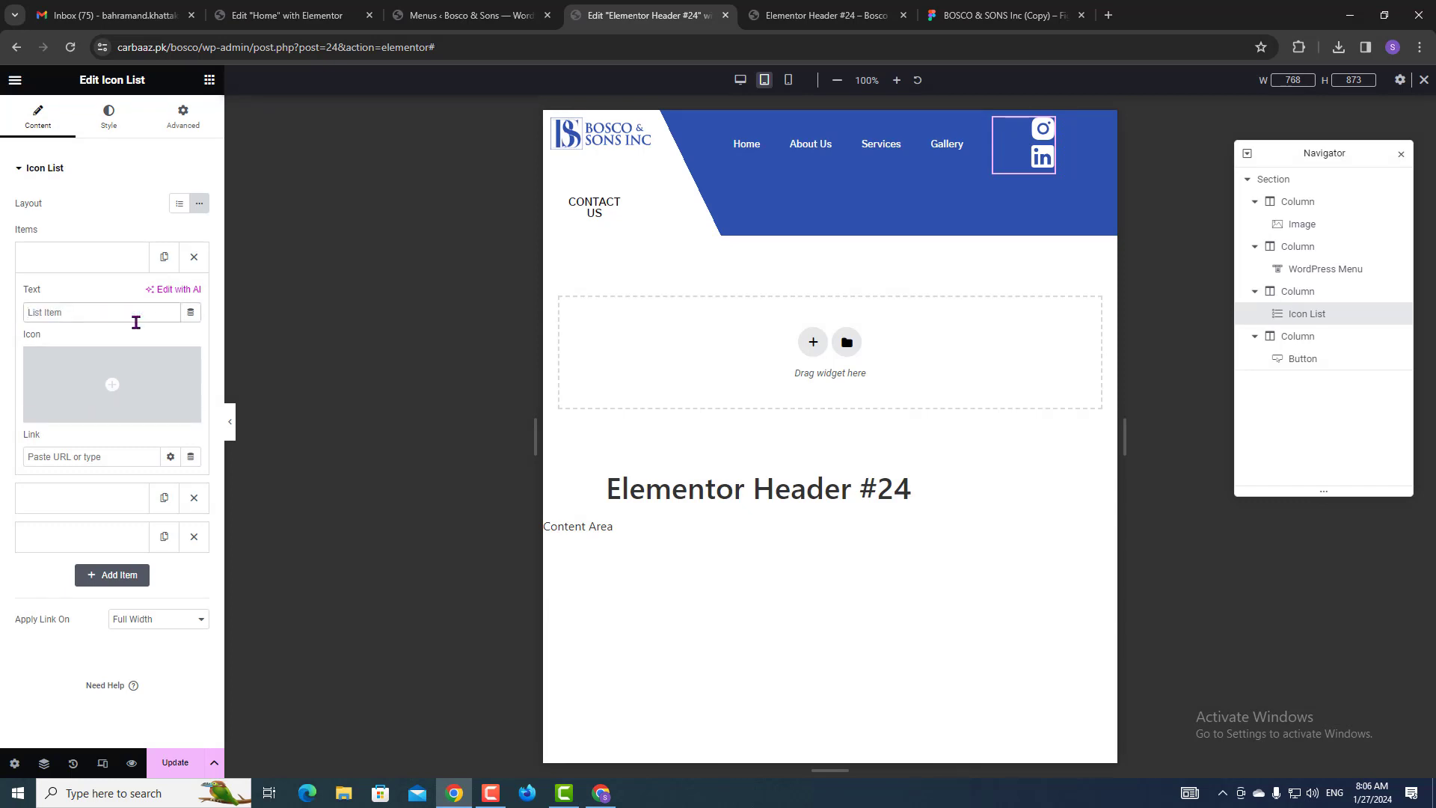
click(137, 378)
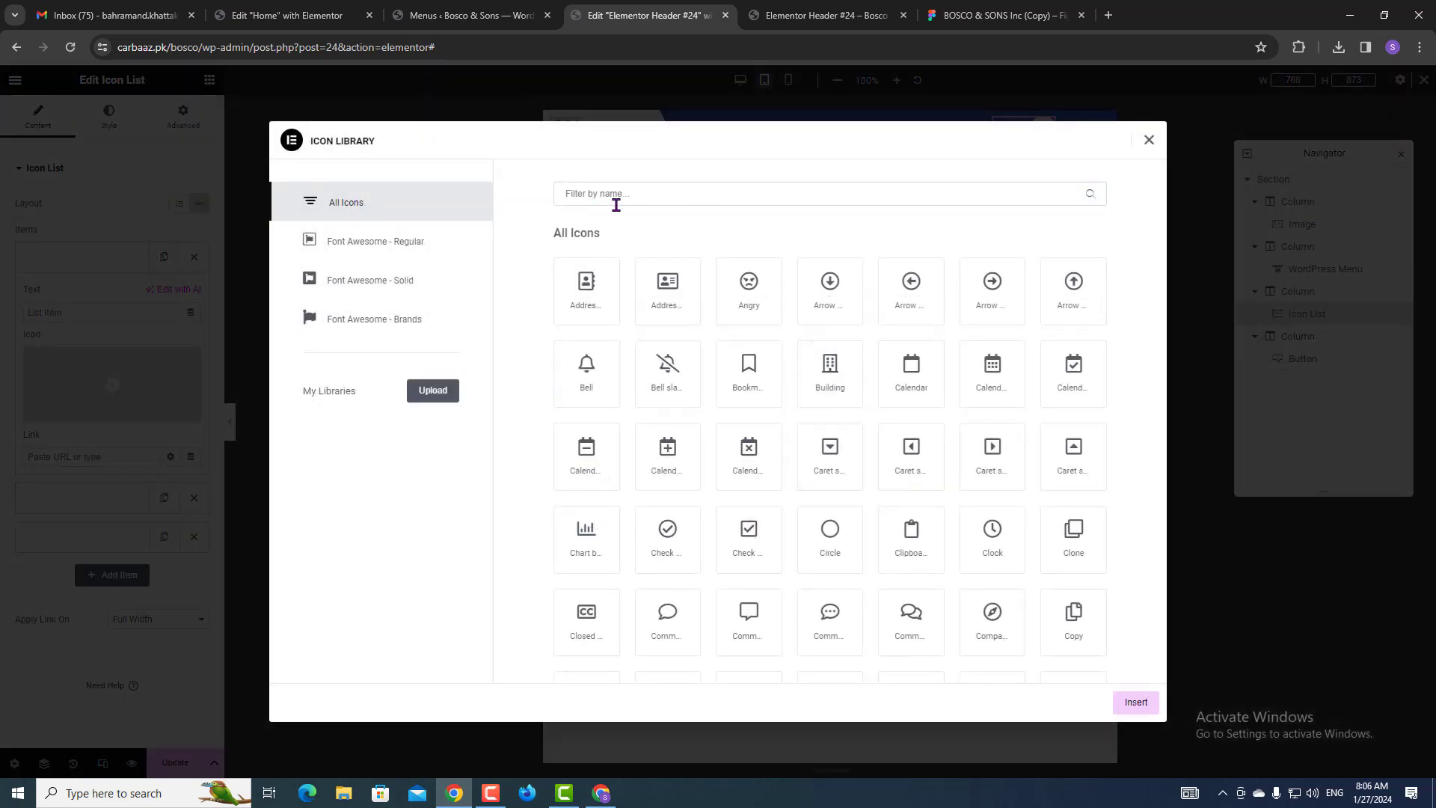
click(615, 199)
text(face)
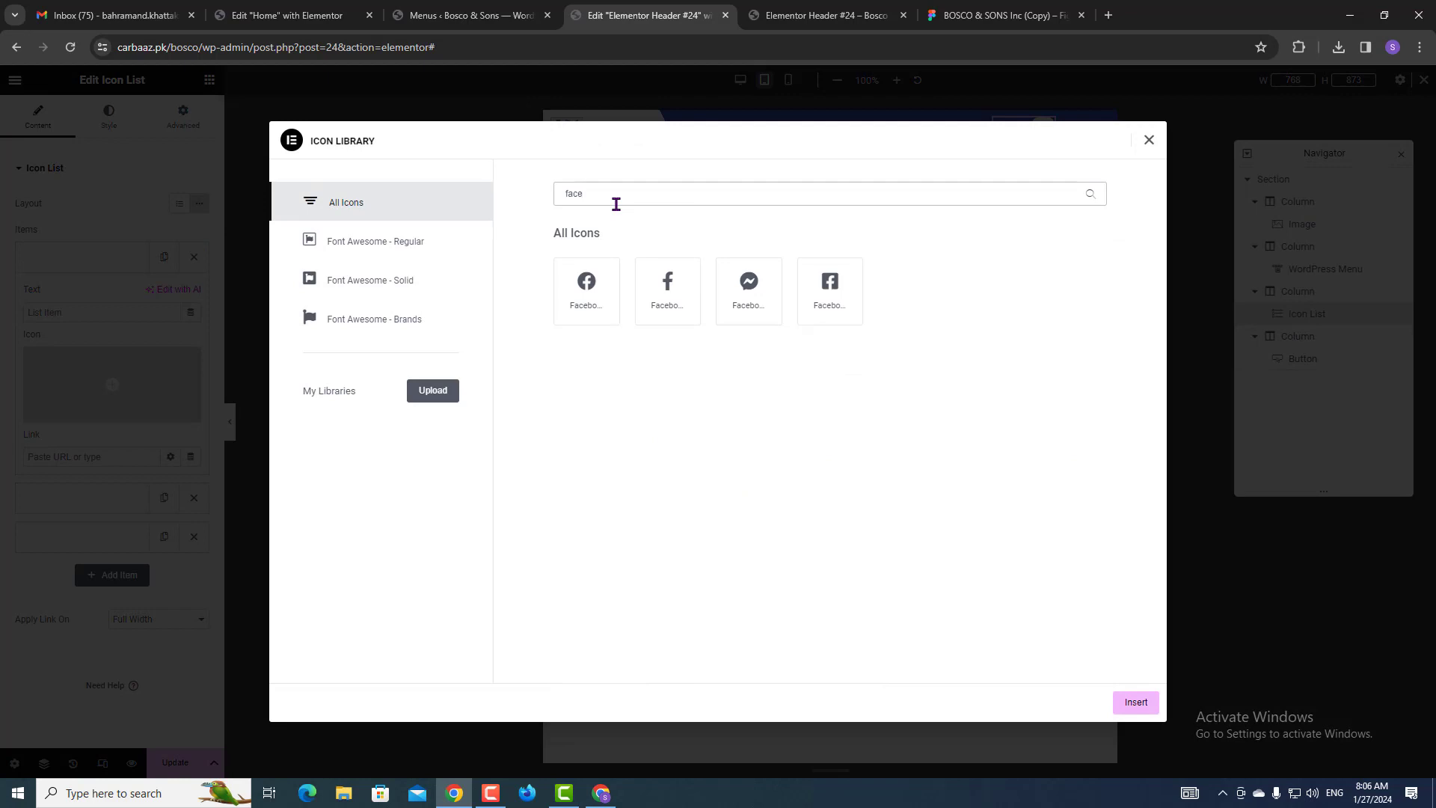
click(663, 283)
click(1135, 707)
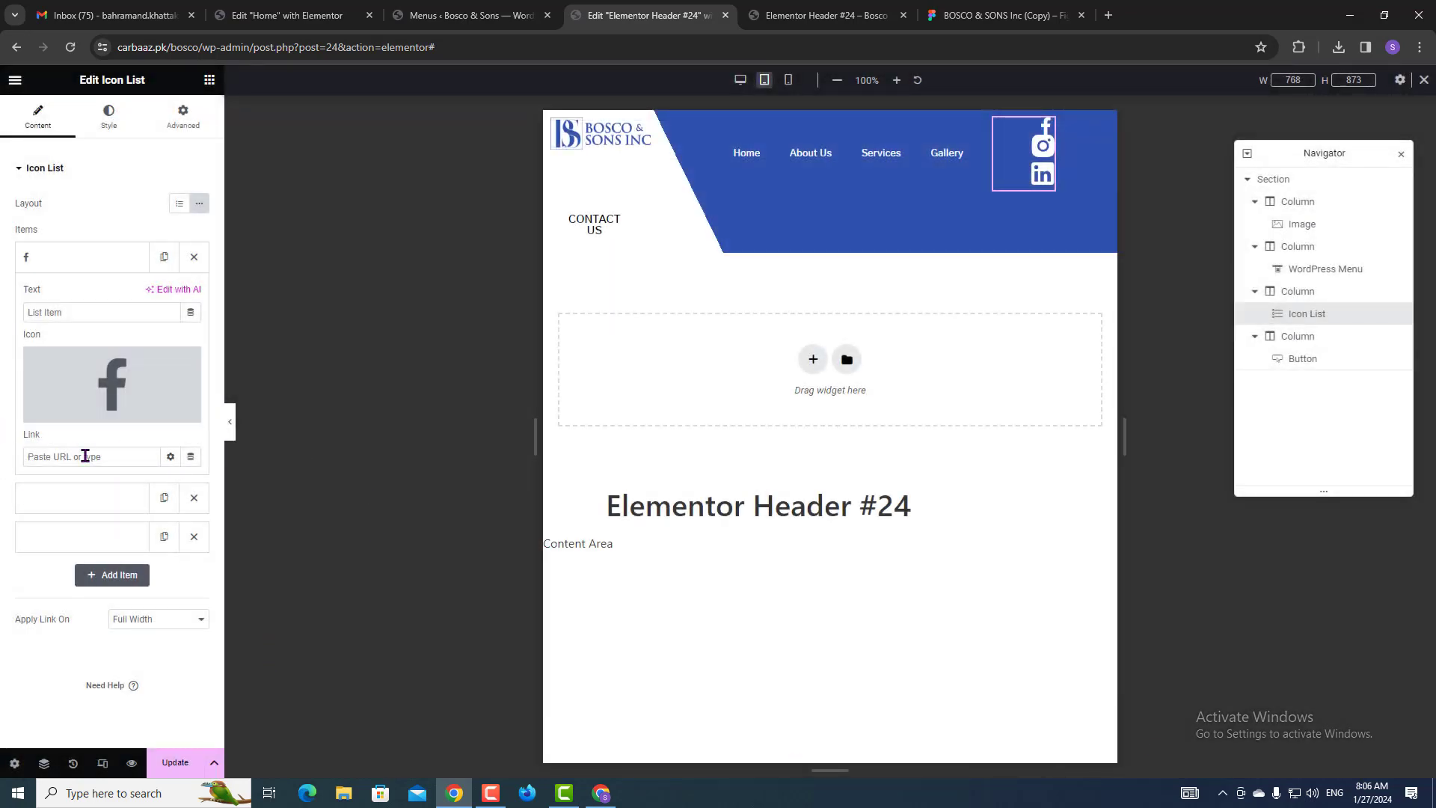
Replace the second icon item's SVG code with the Instagram library icon.
click(84, 499)
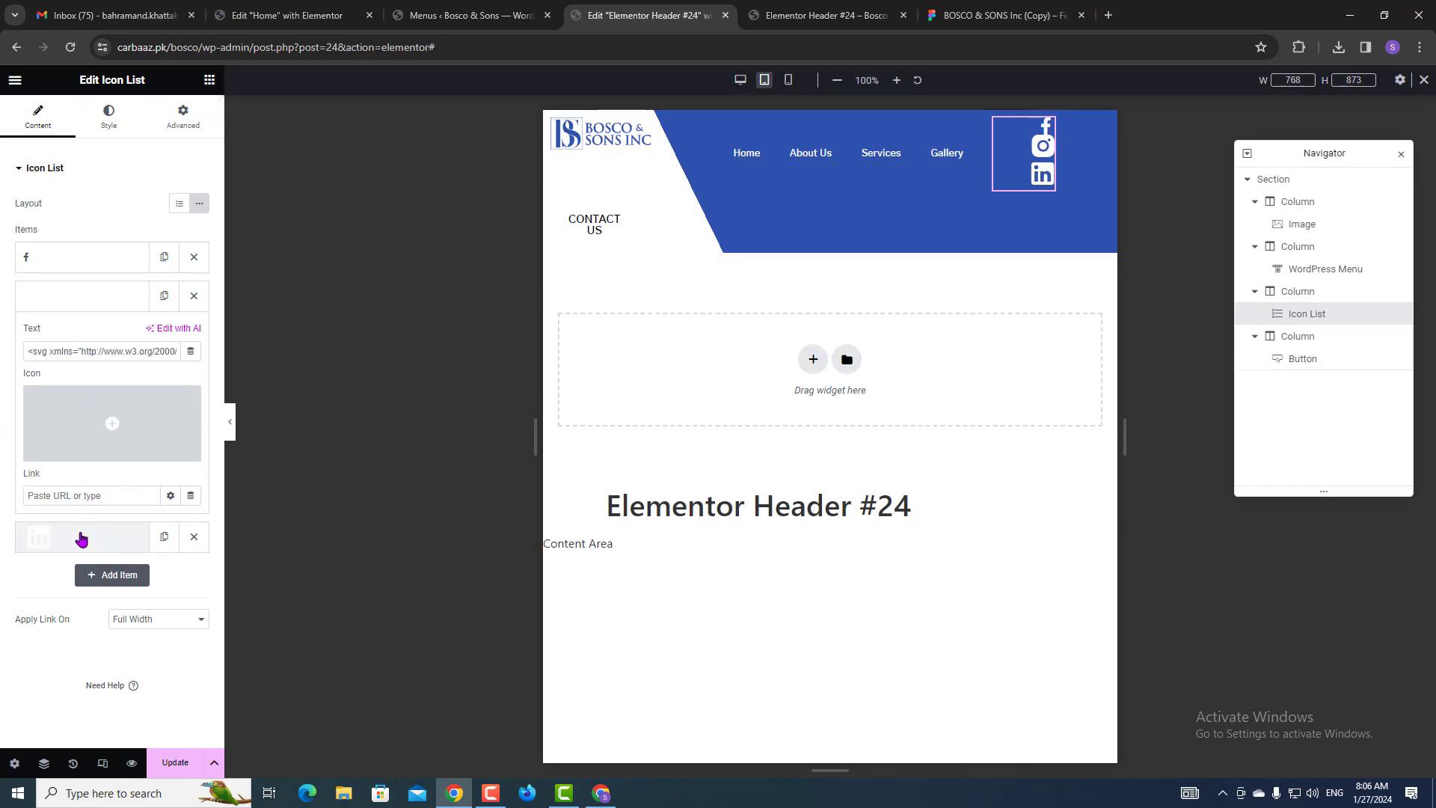
click(83, 535)
click(97, 296)
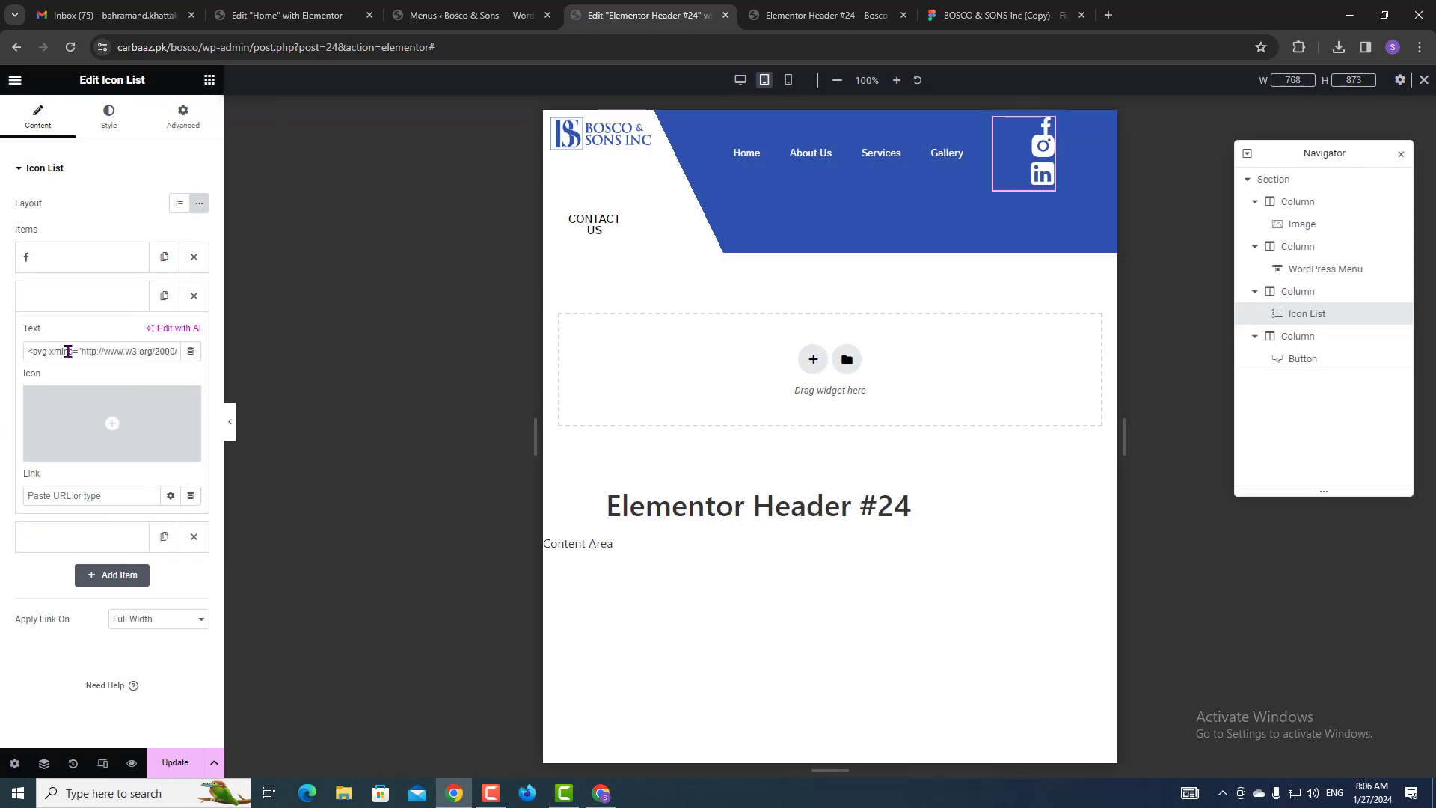
triple_click(77, 352)
key(BackSpace)
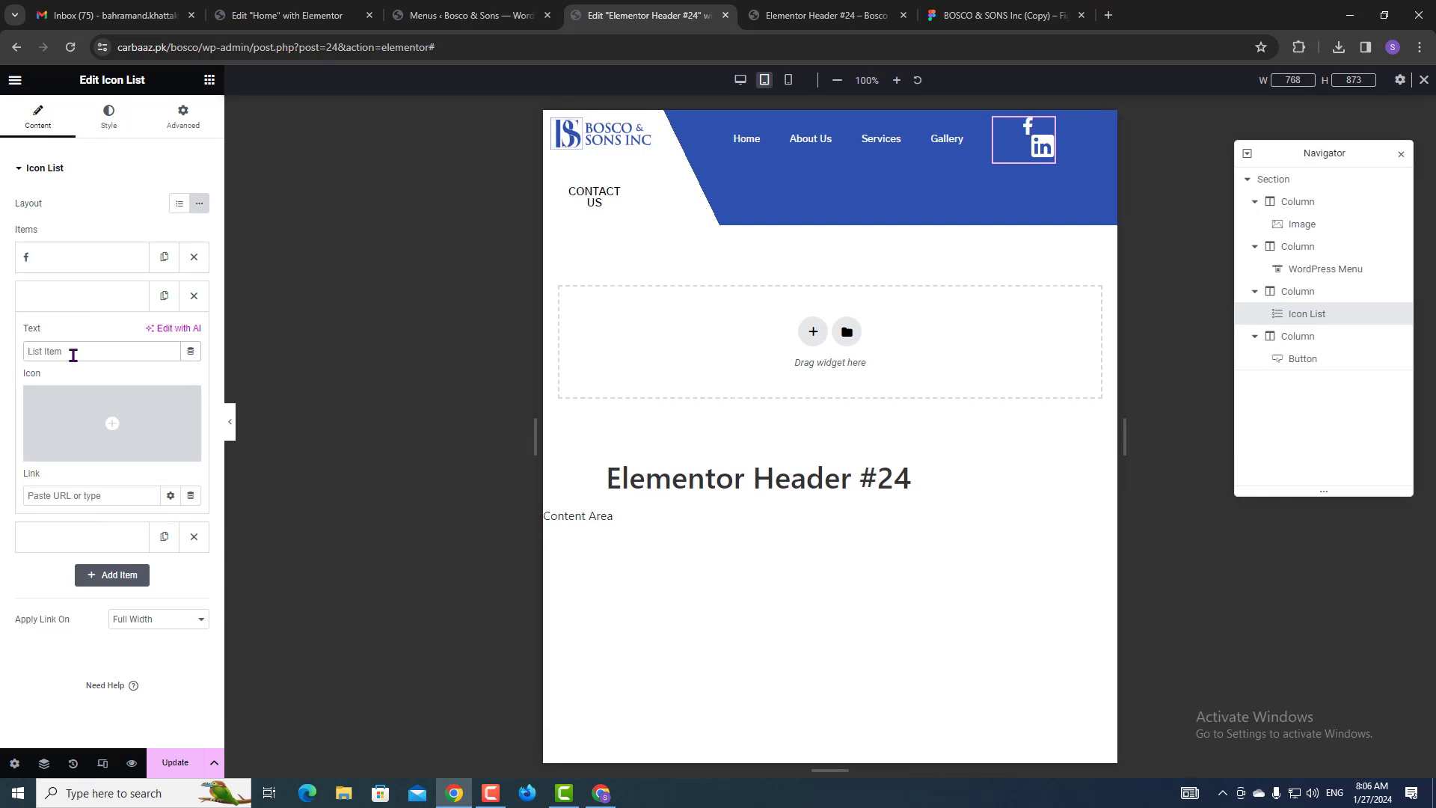
click(67, 447)
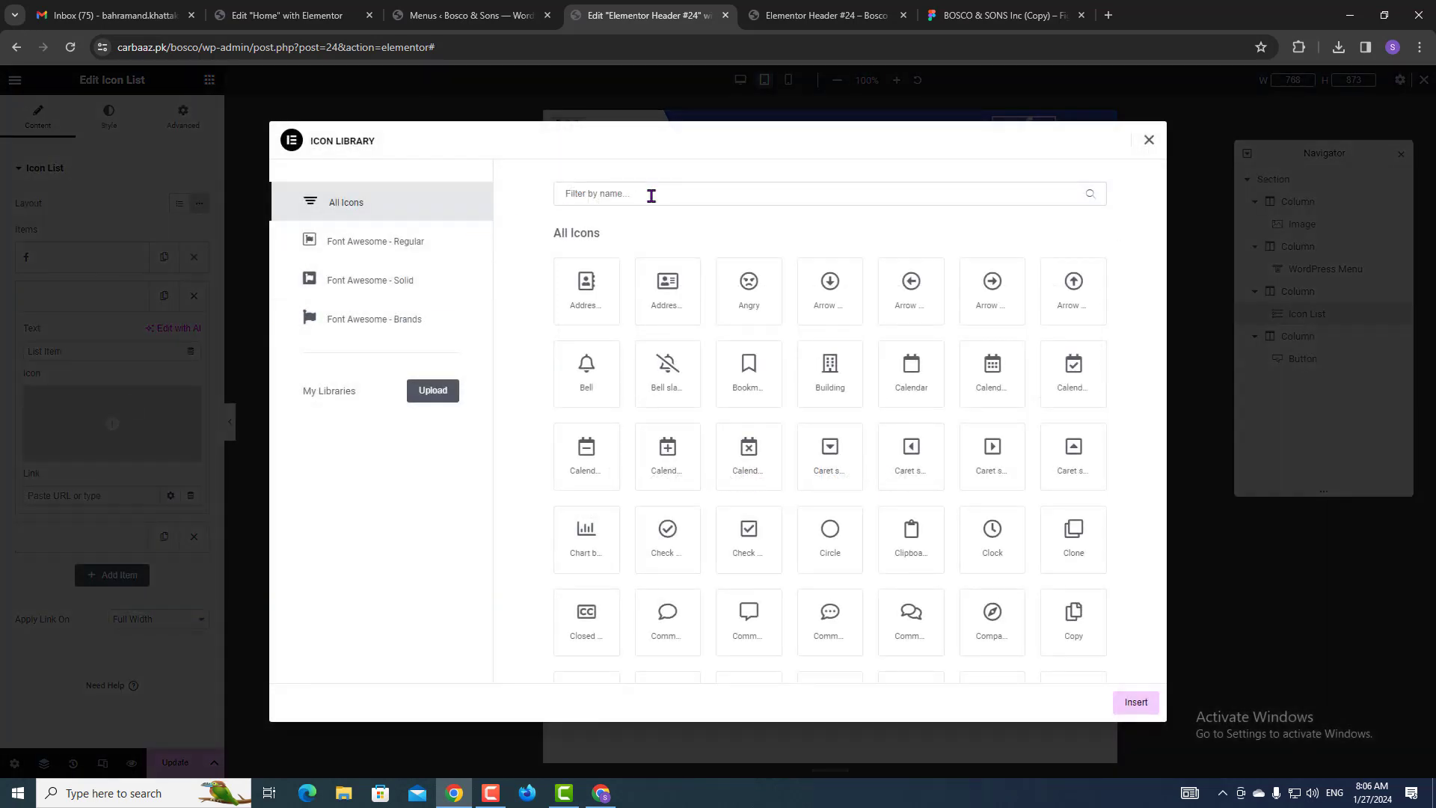
text(insta)
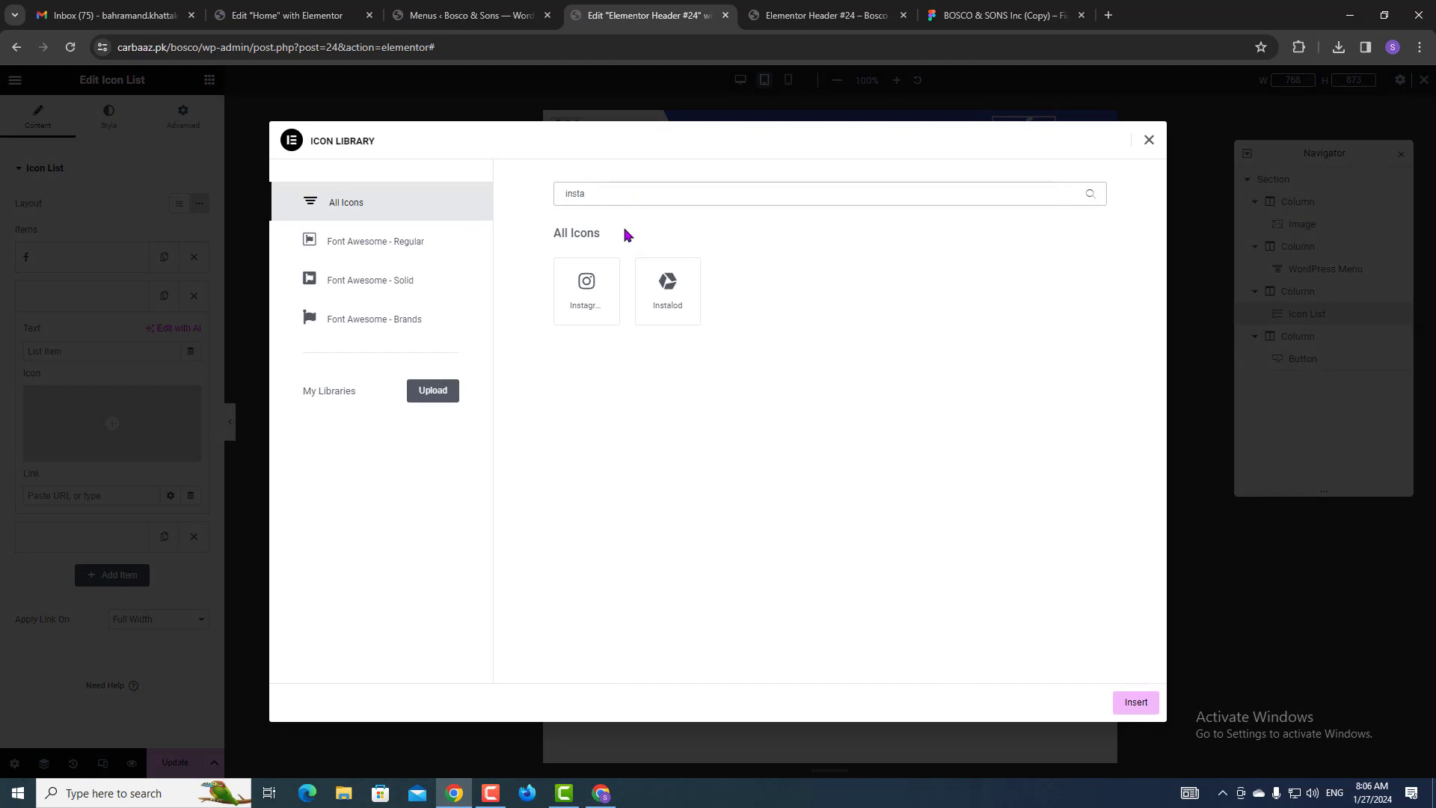
click(590, 293)
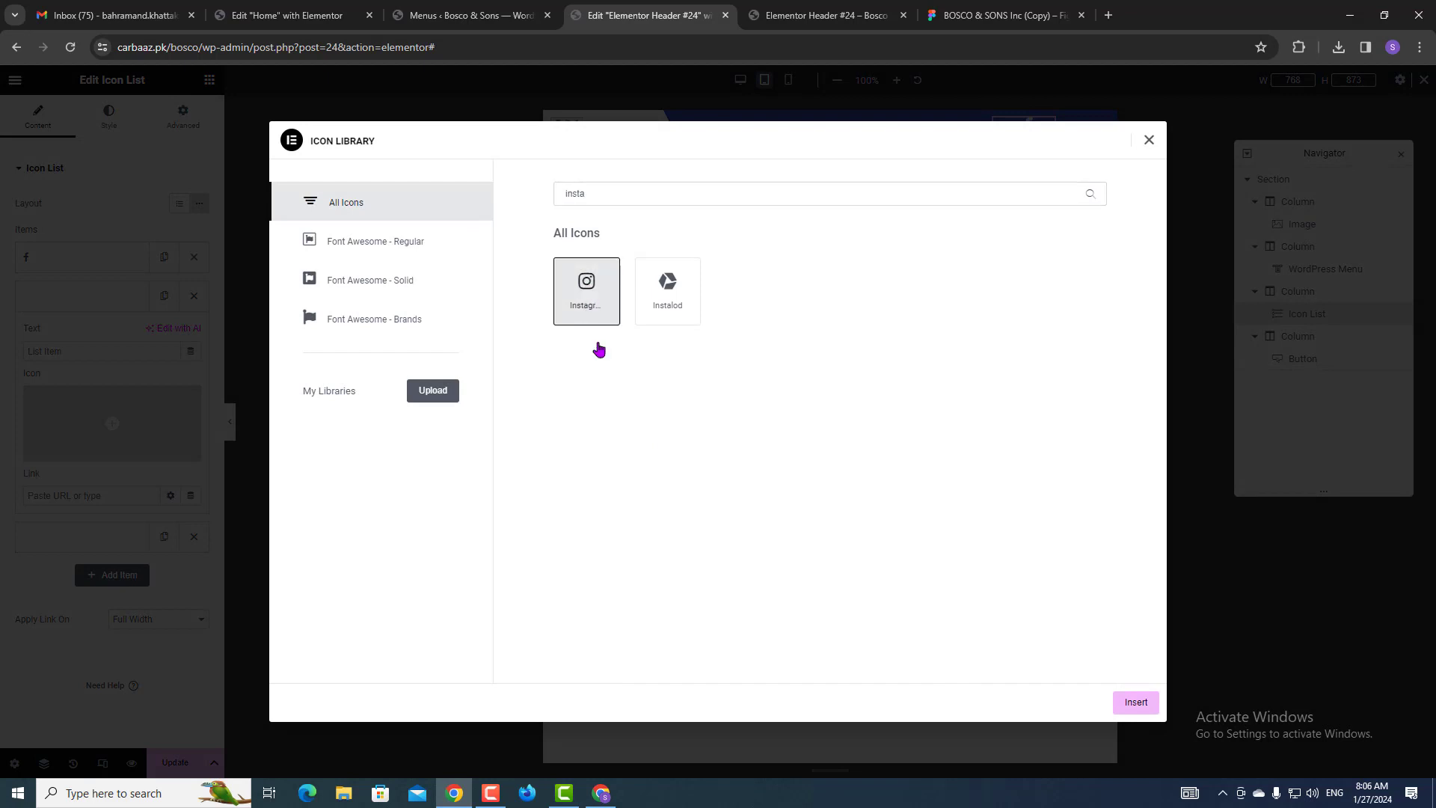
click(1130, 701)
Replace the third icon item's SVG code with the LinkedIn library icon, checking Figma.
click(87, 299)
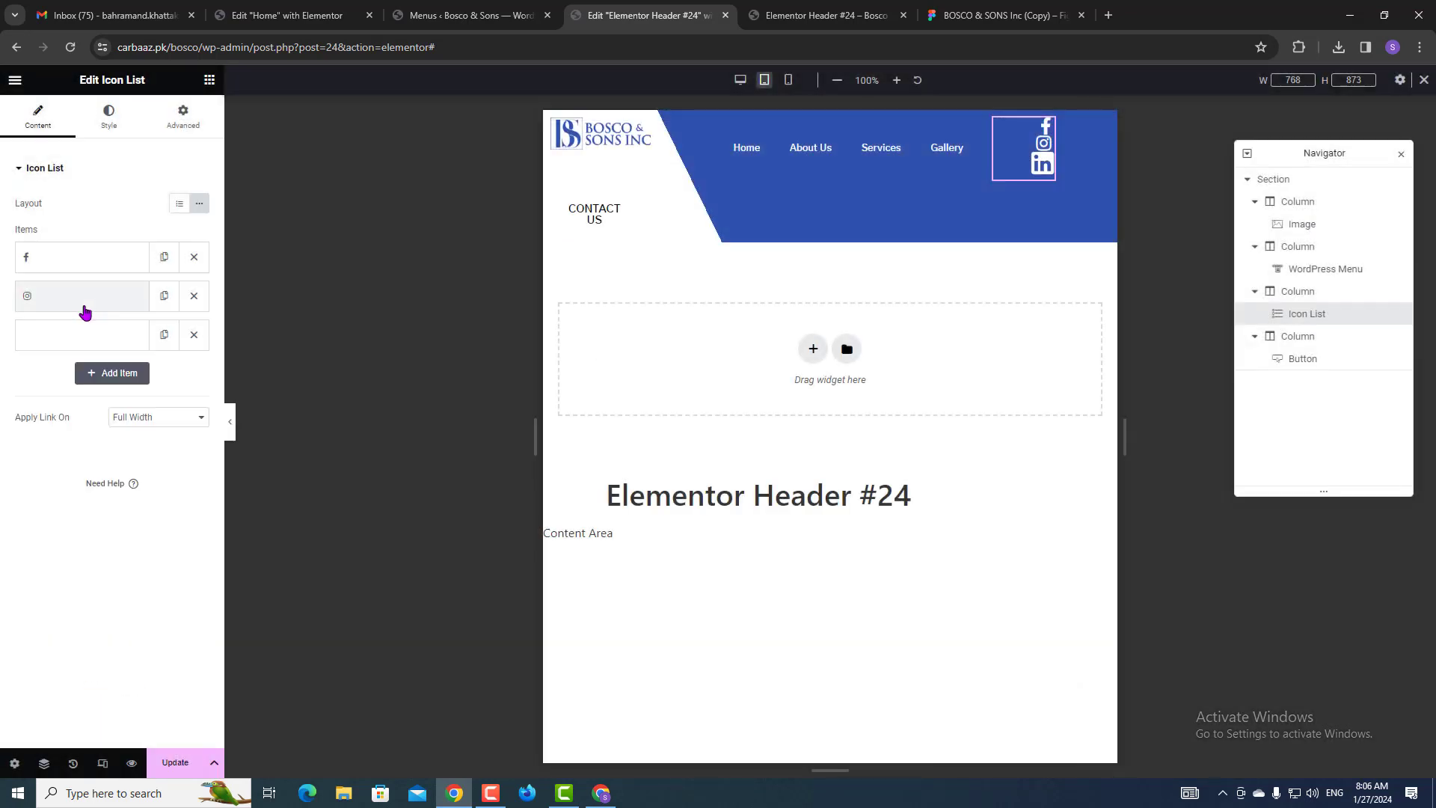
click(79, 334)
triple_click(81, 390)
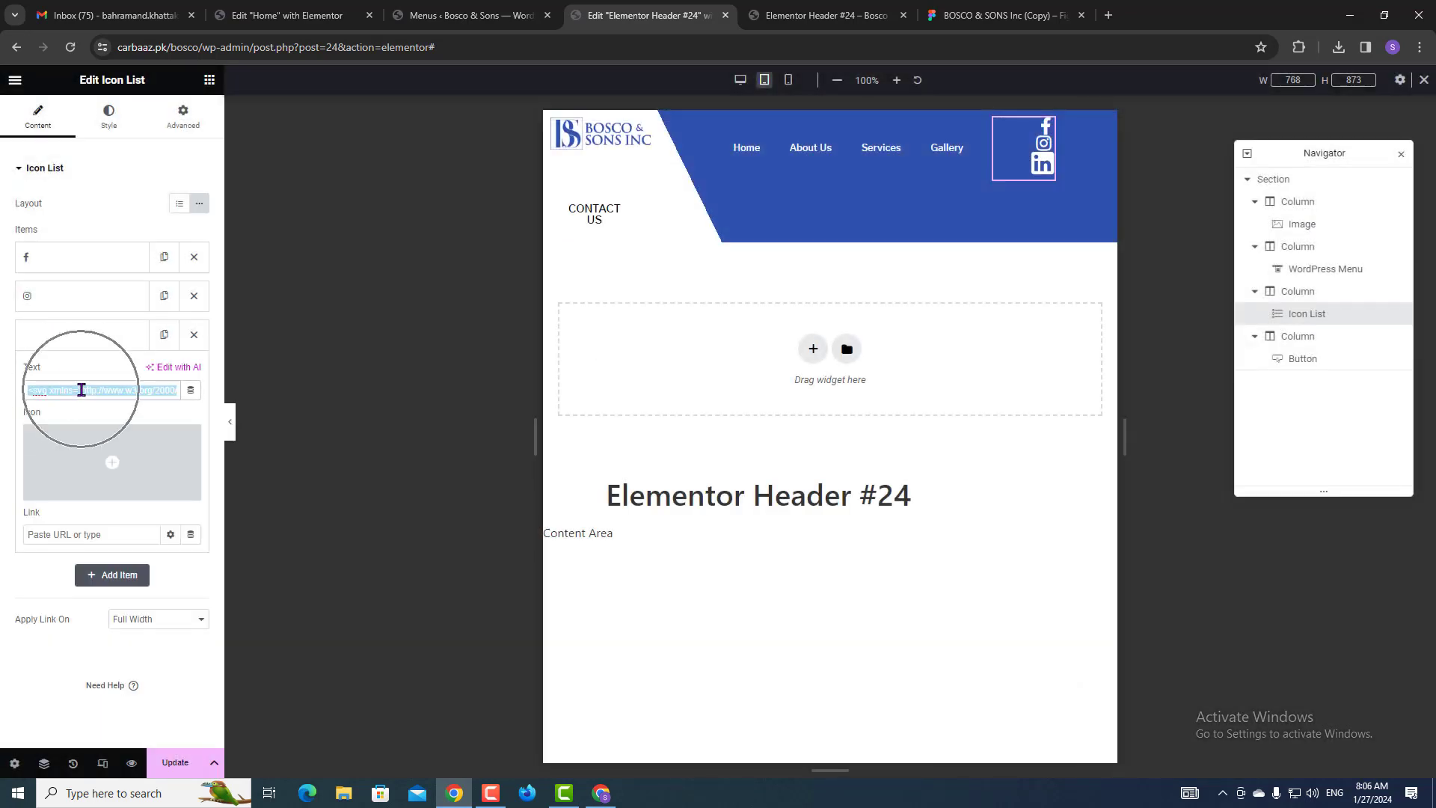
key(BackSpace)
click(71, 454)
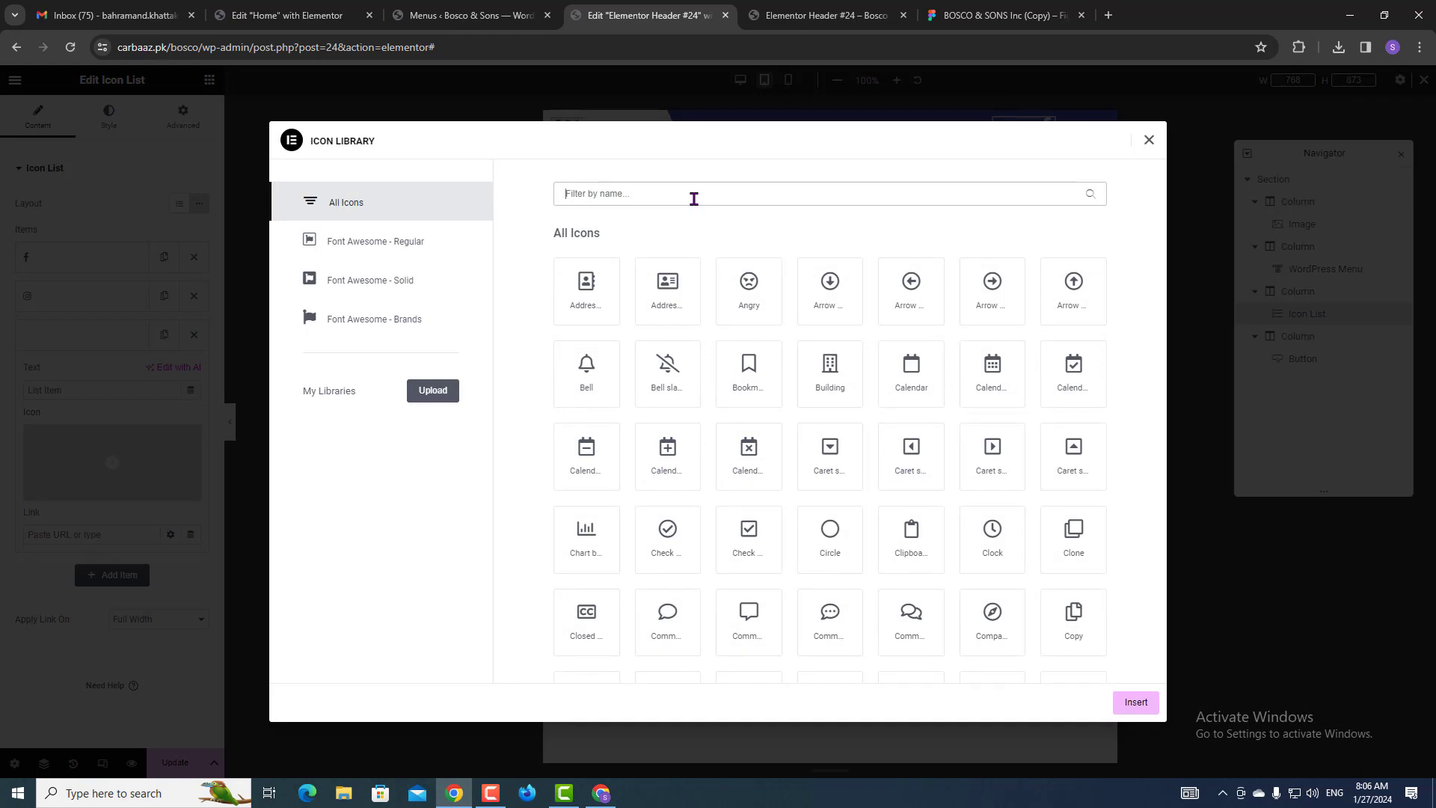
click(972, 15)
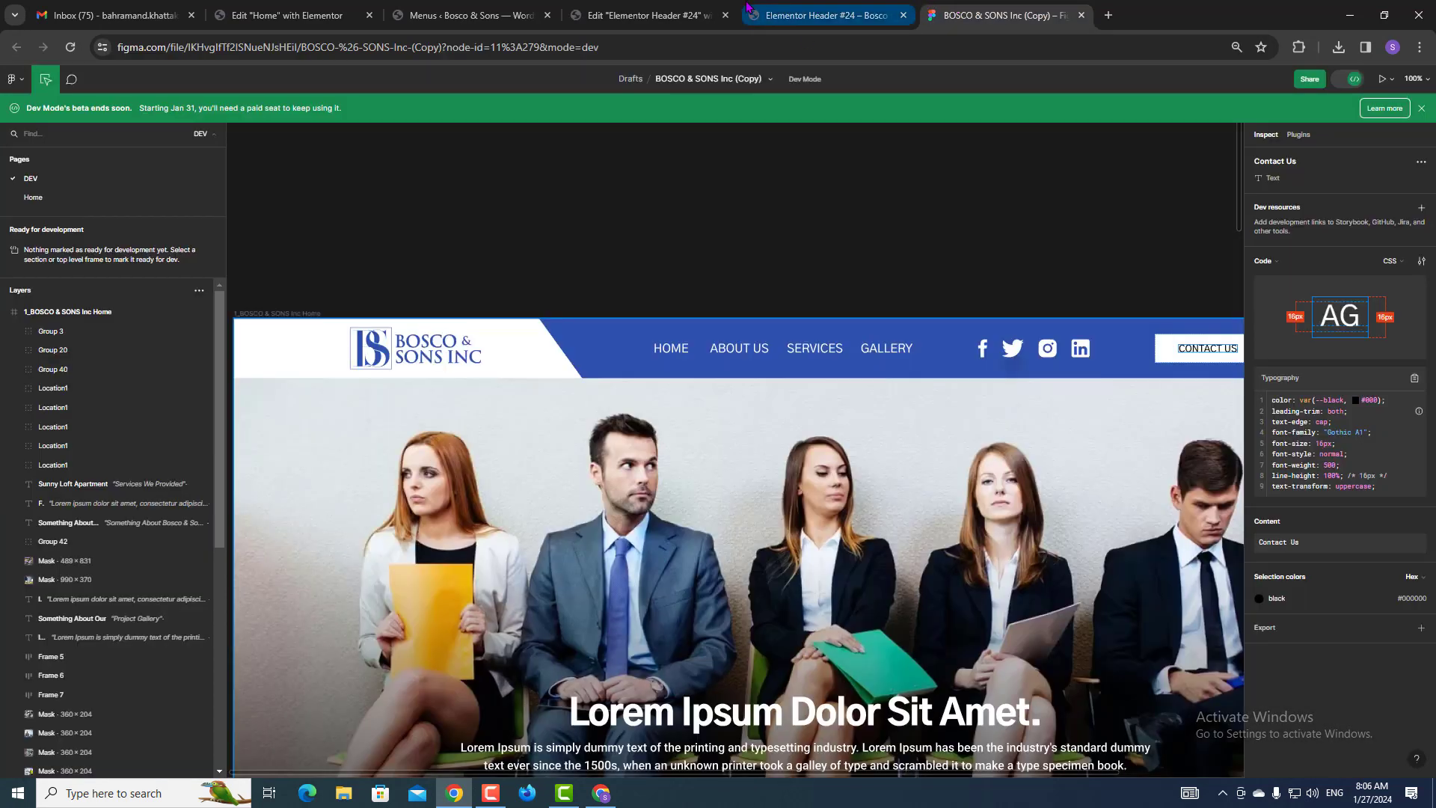
click(700, 7)
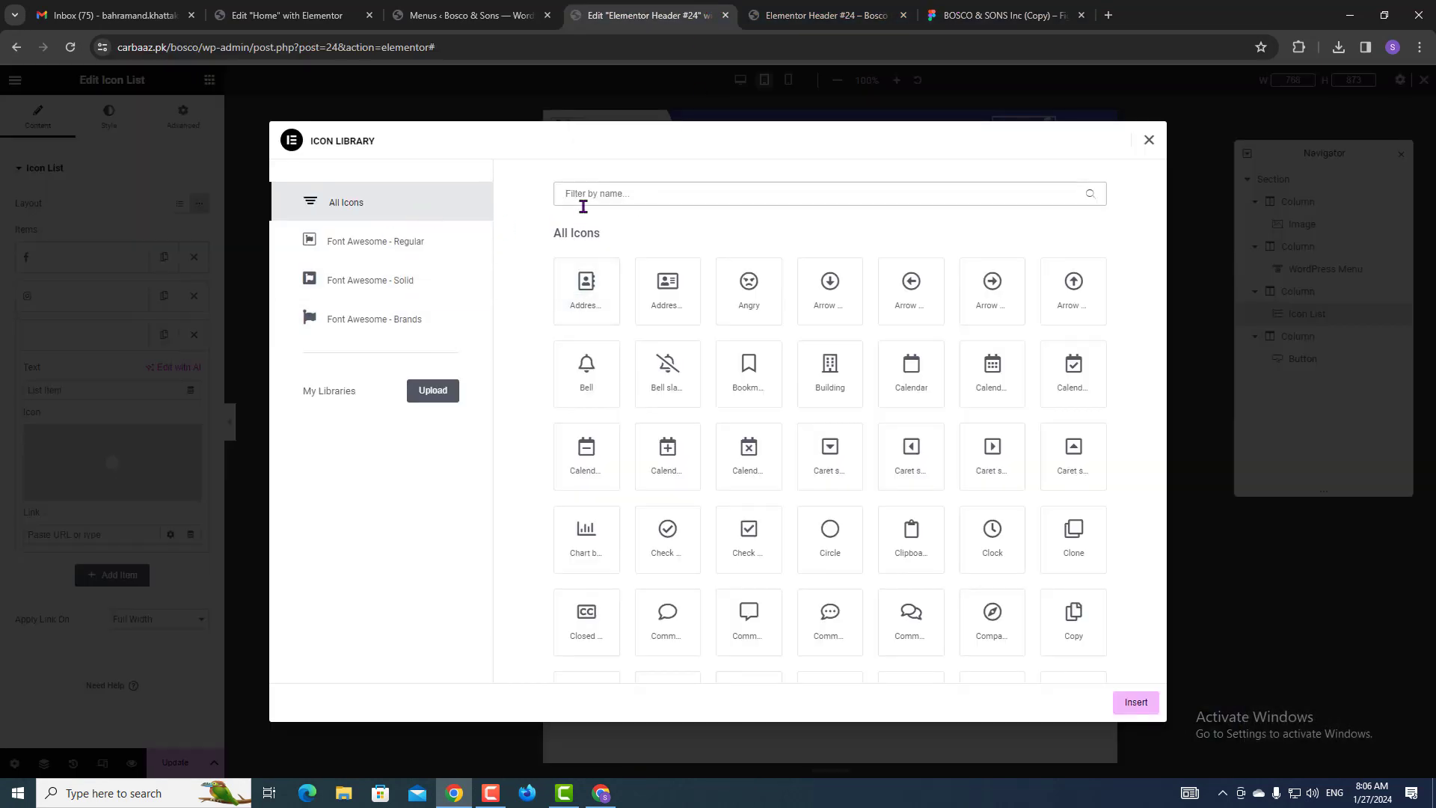
text(indee)
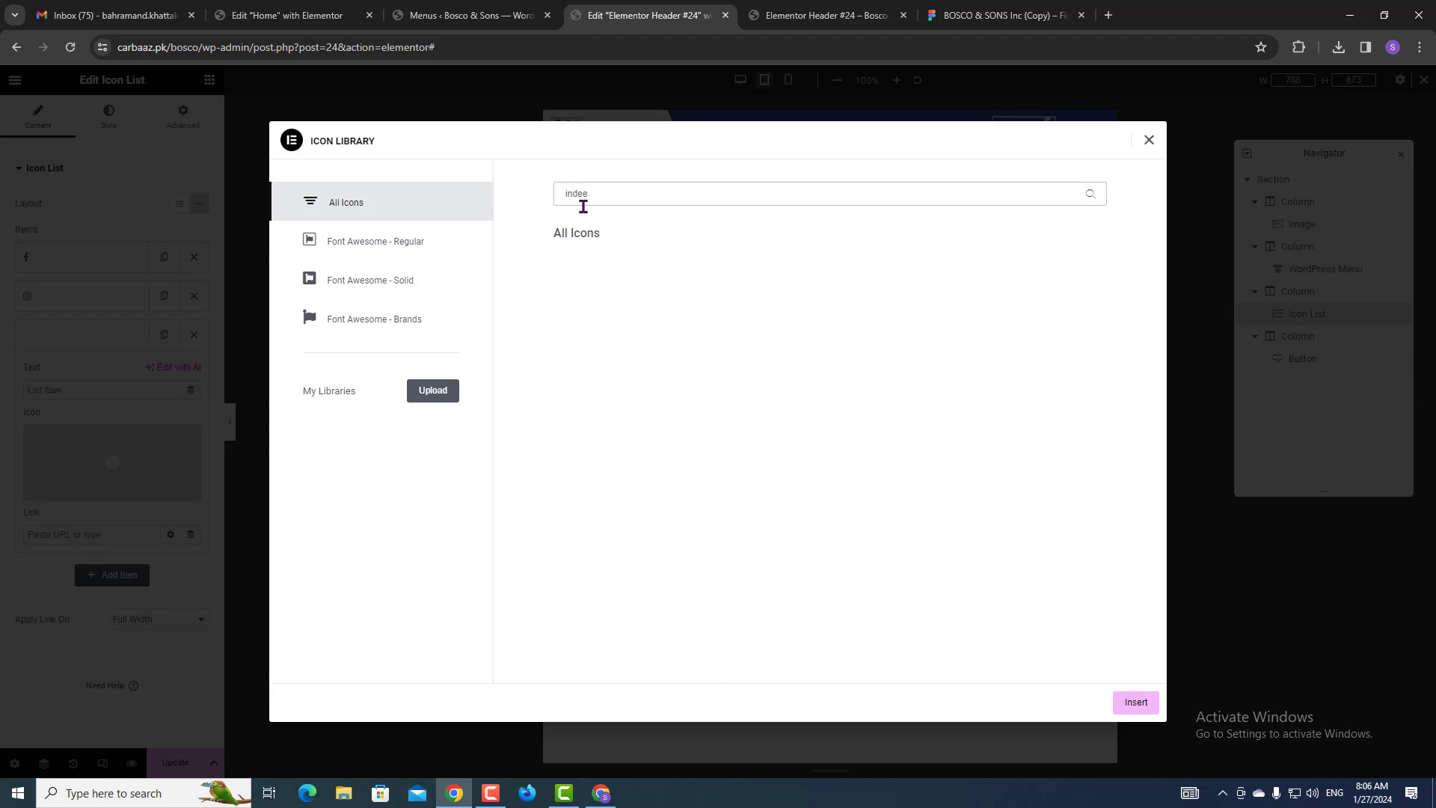
key(BackSpace)
text(link)
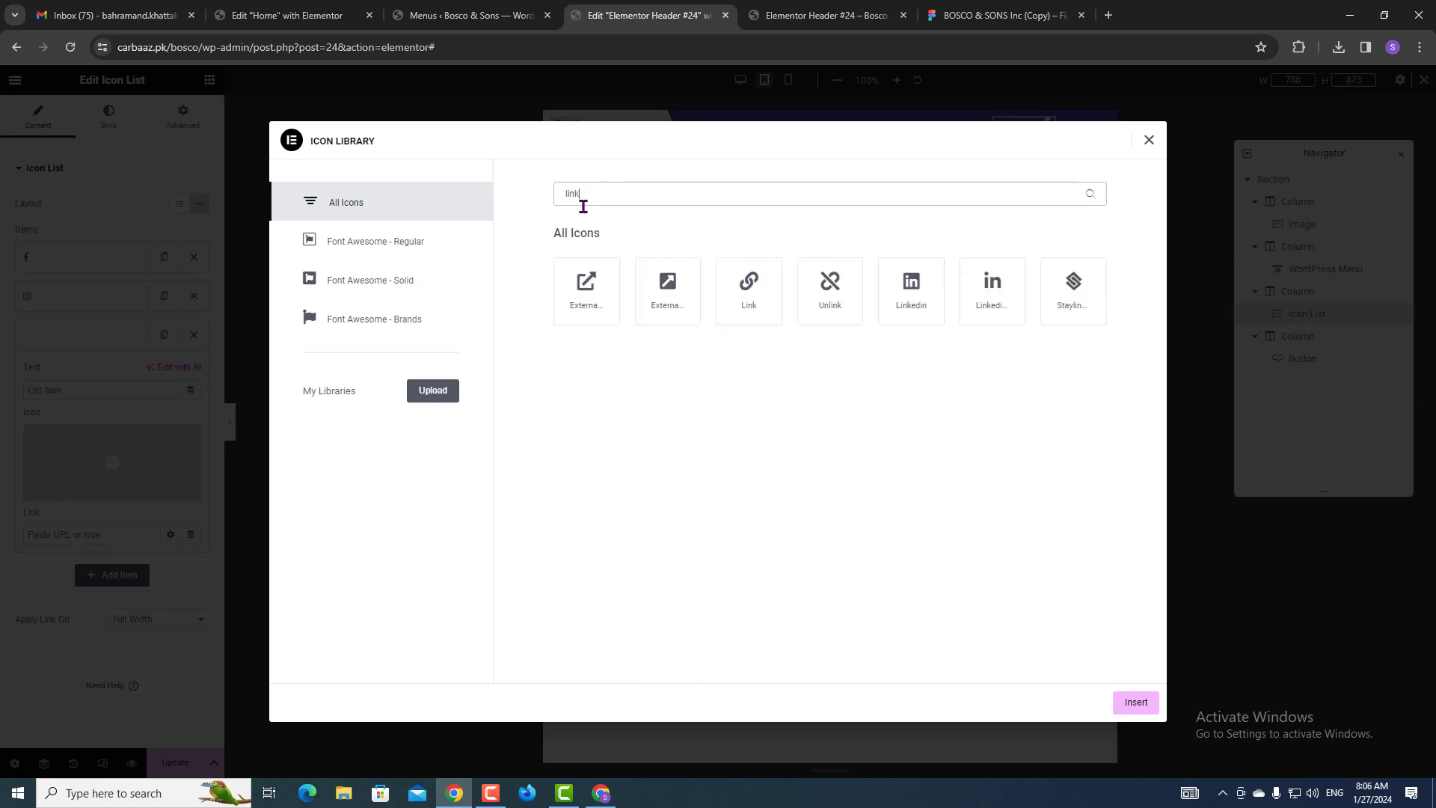
click(926, 303)
click(1135, 702)
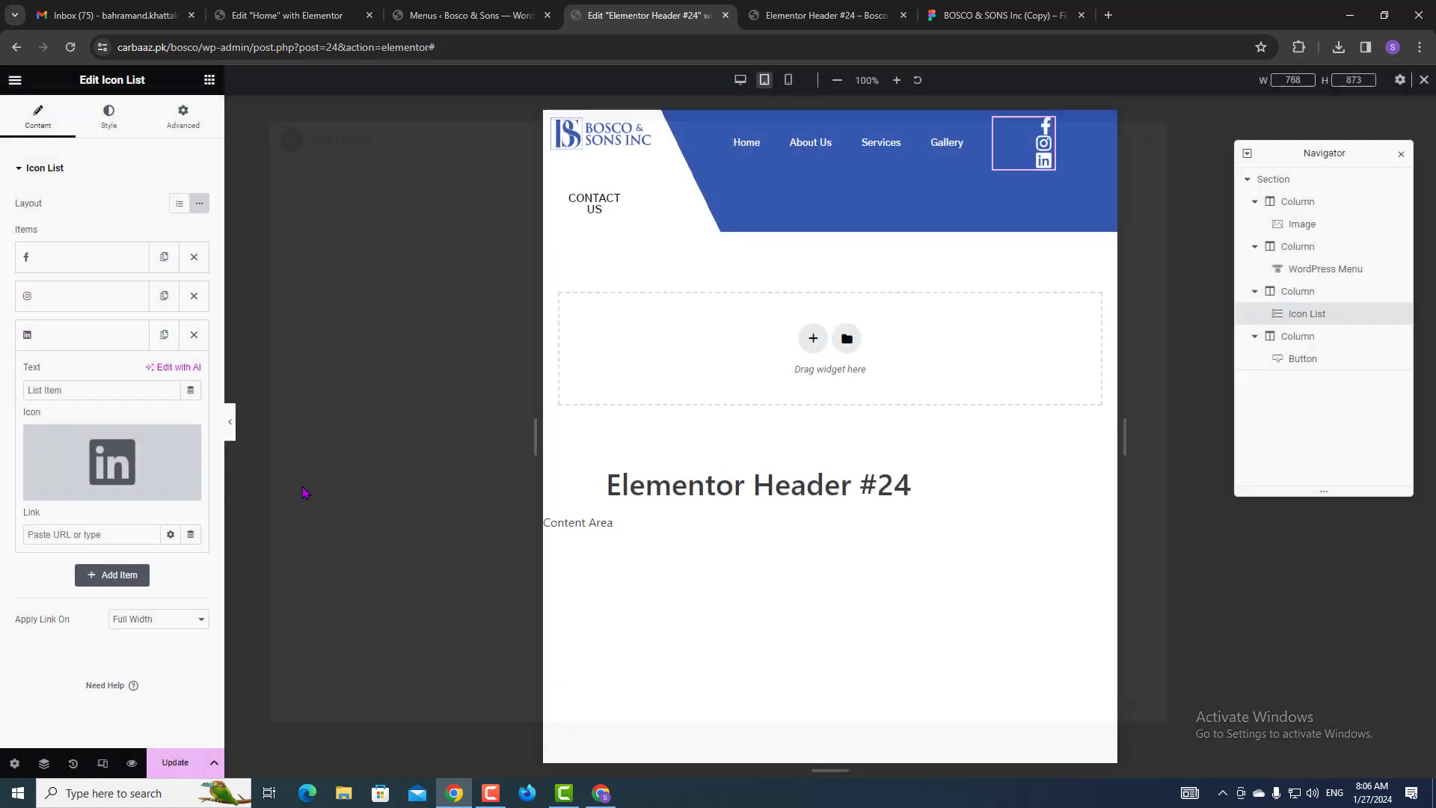
click(60, 340)
Duplicate the LinkedIn item and change the copy to a Twitter icon.
click(165, 338)
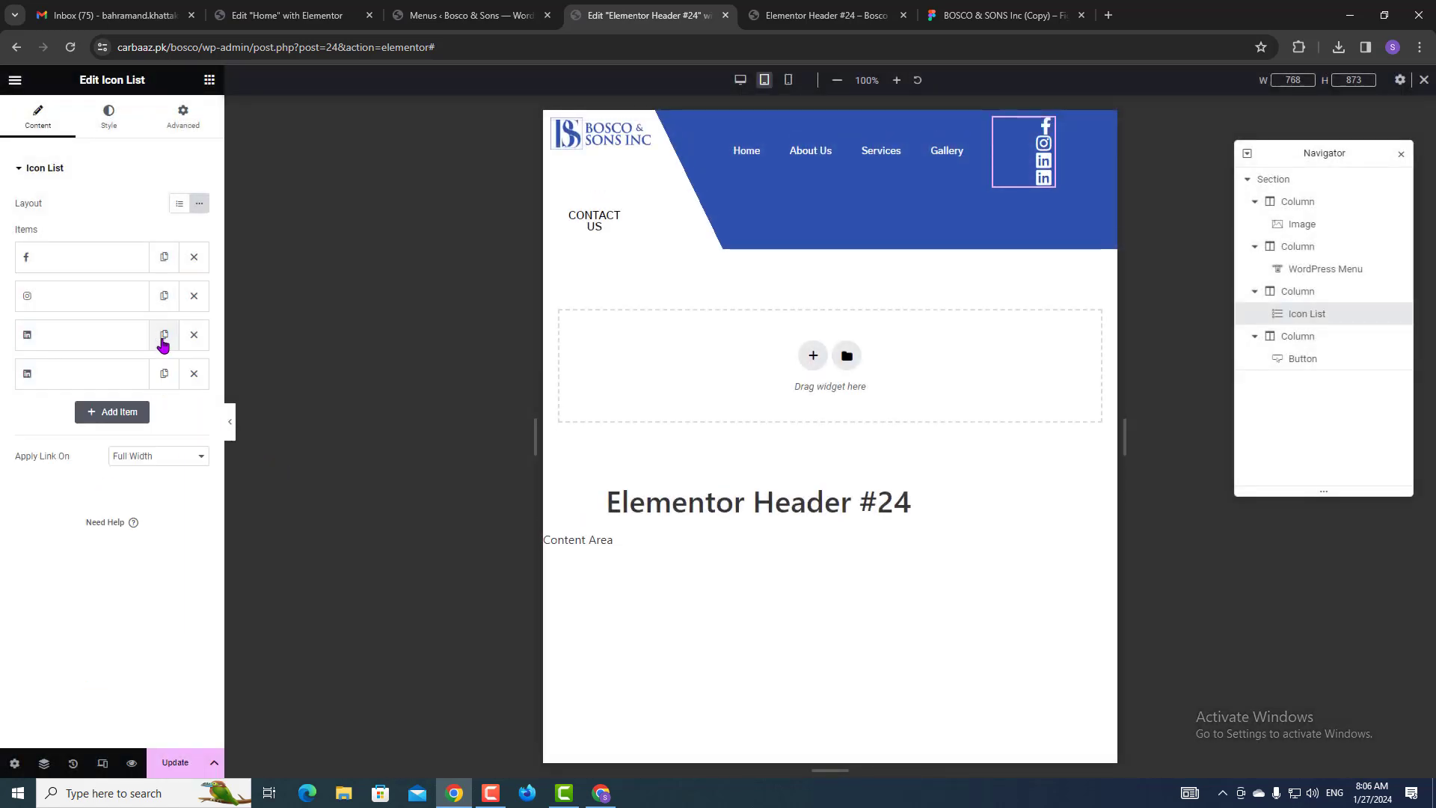
click(113, 378)
click(84, 432)
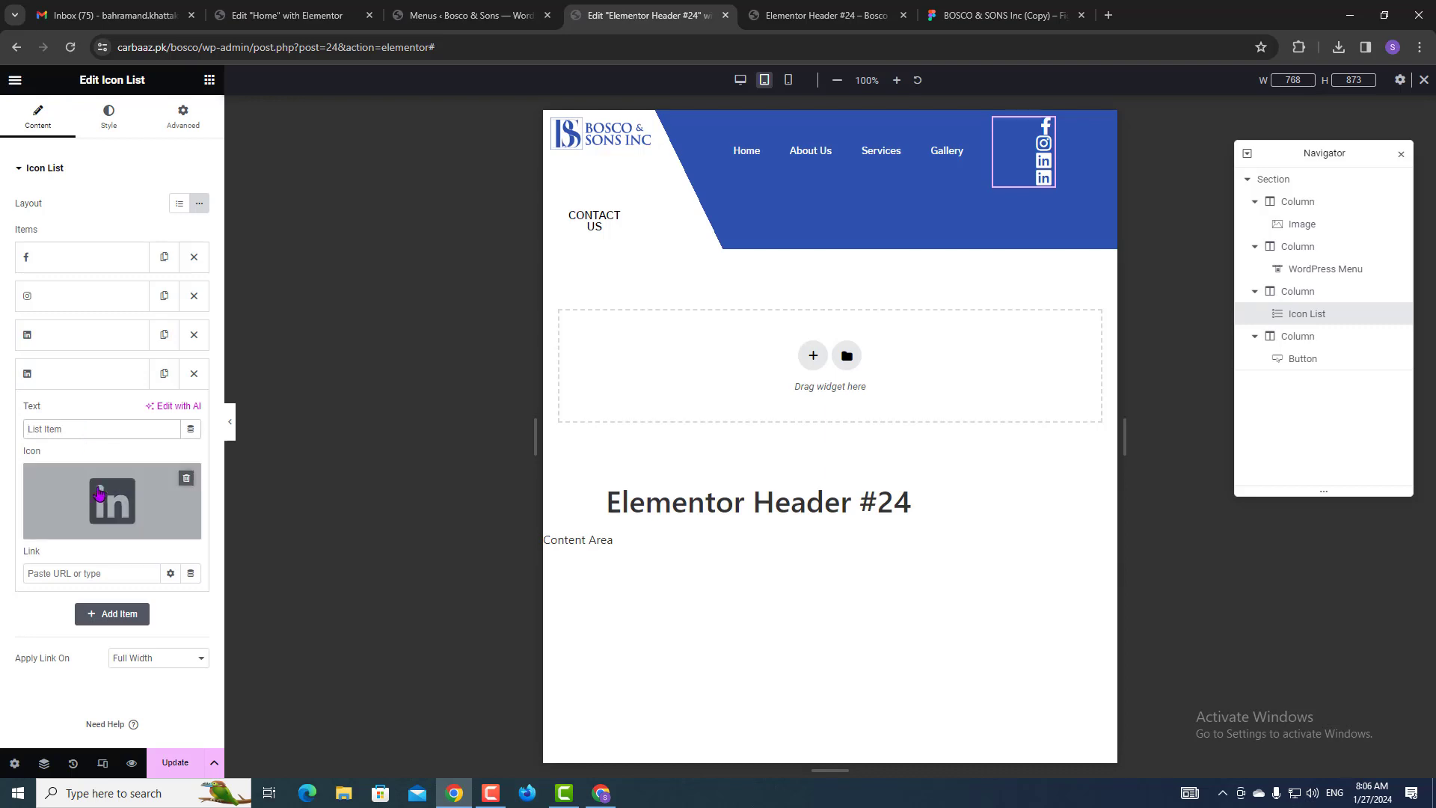
click(51, 529)
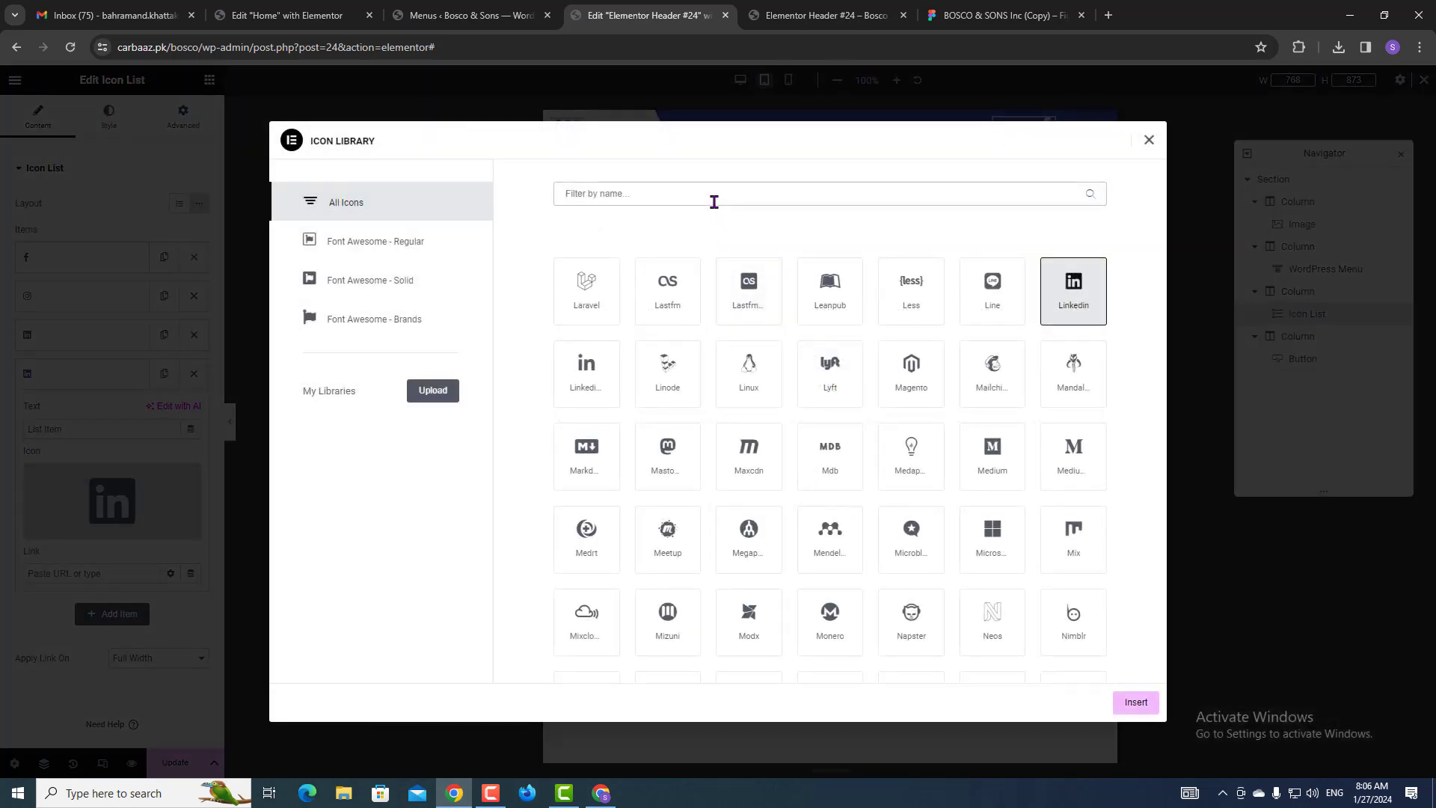
click(714, 195)
text(twi)
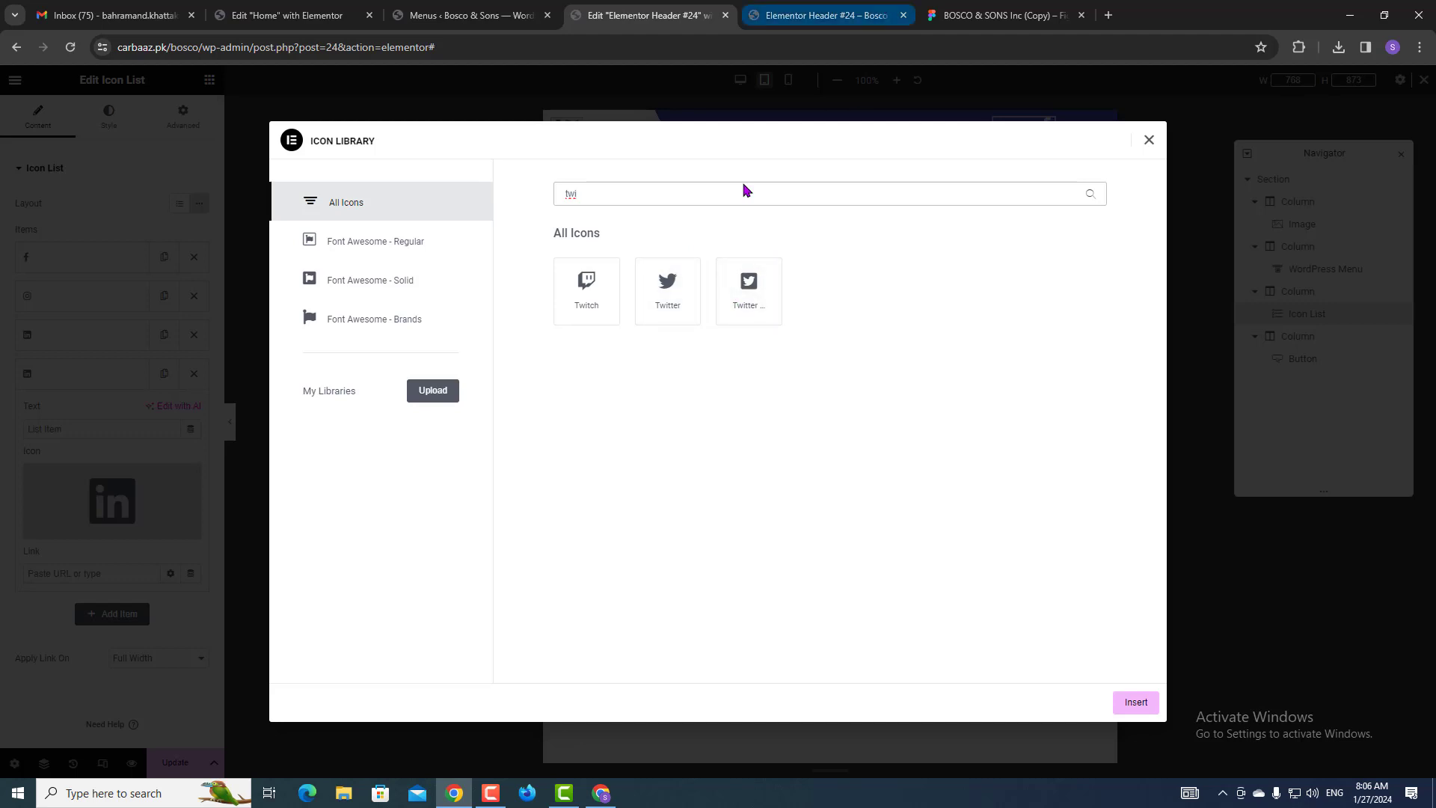
click(674, 298)
click(1133, 703)
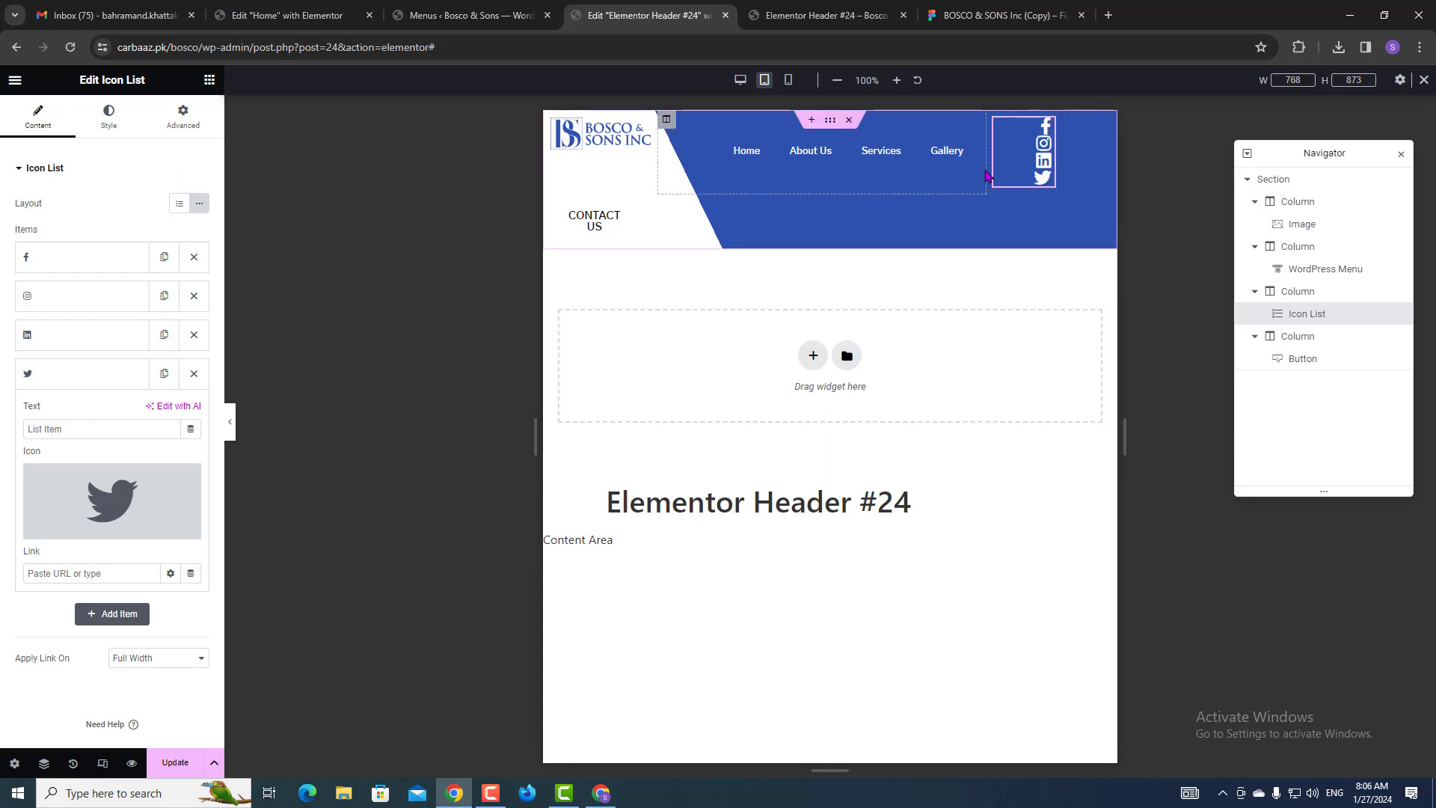
click(666, 119)
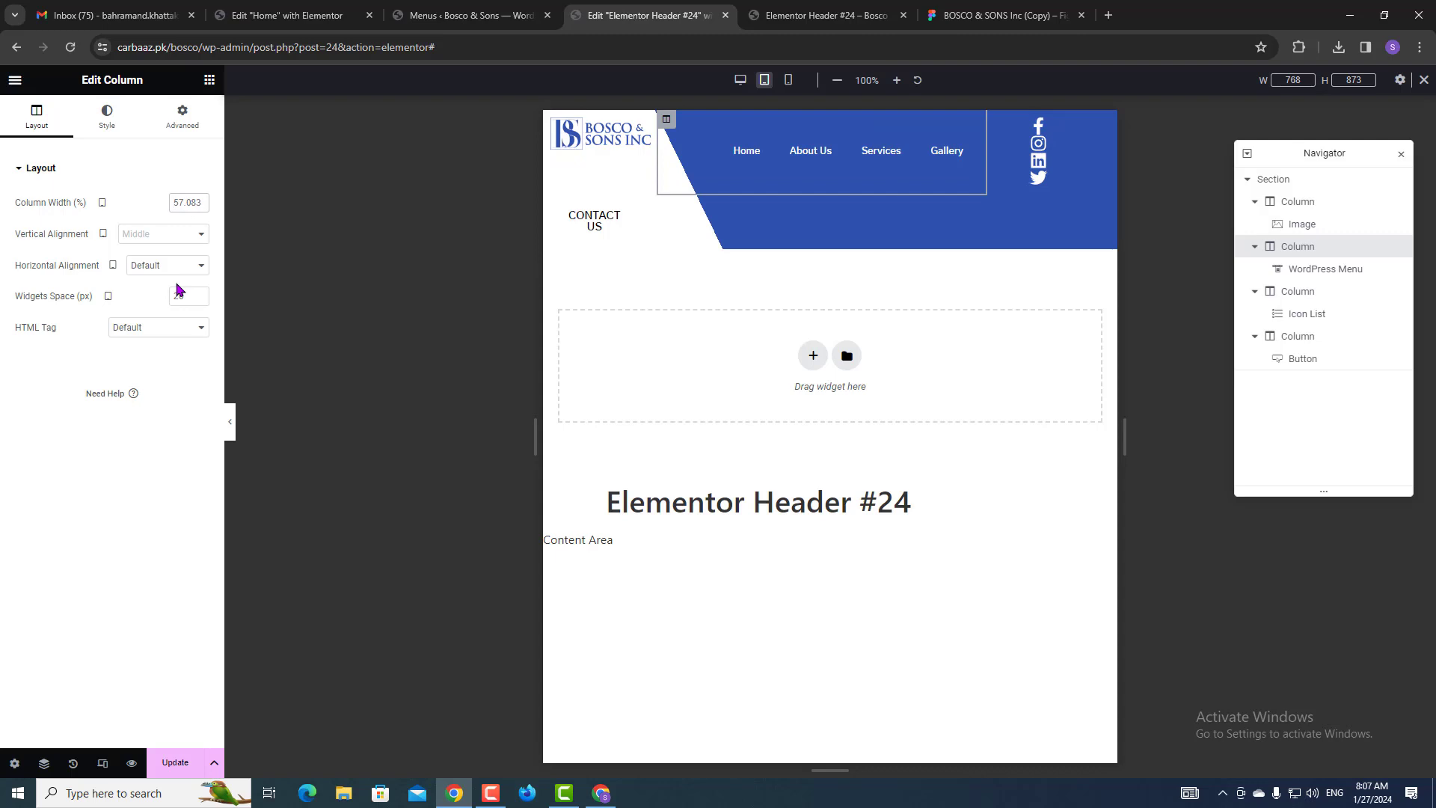
Set the menu column to 40 and increase the menu items' horizontal padding to fit one row.
text(40)
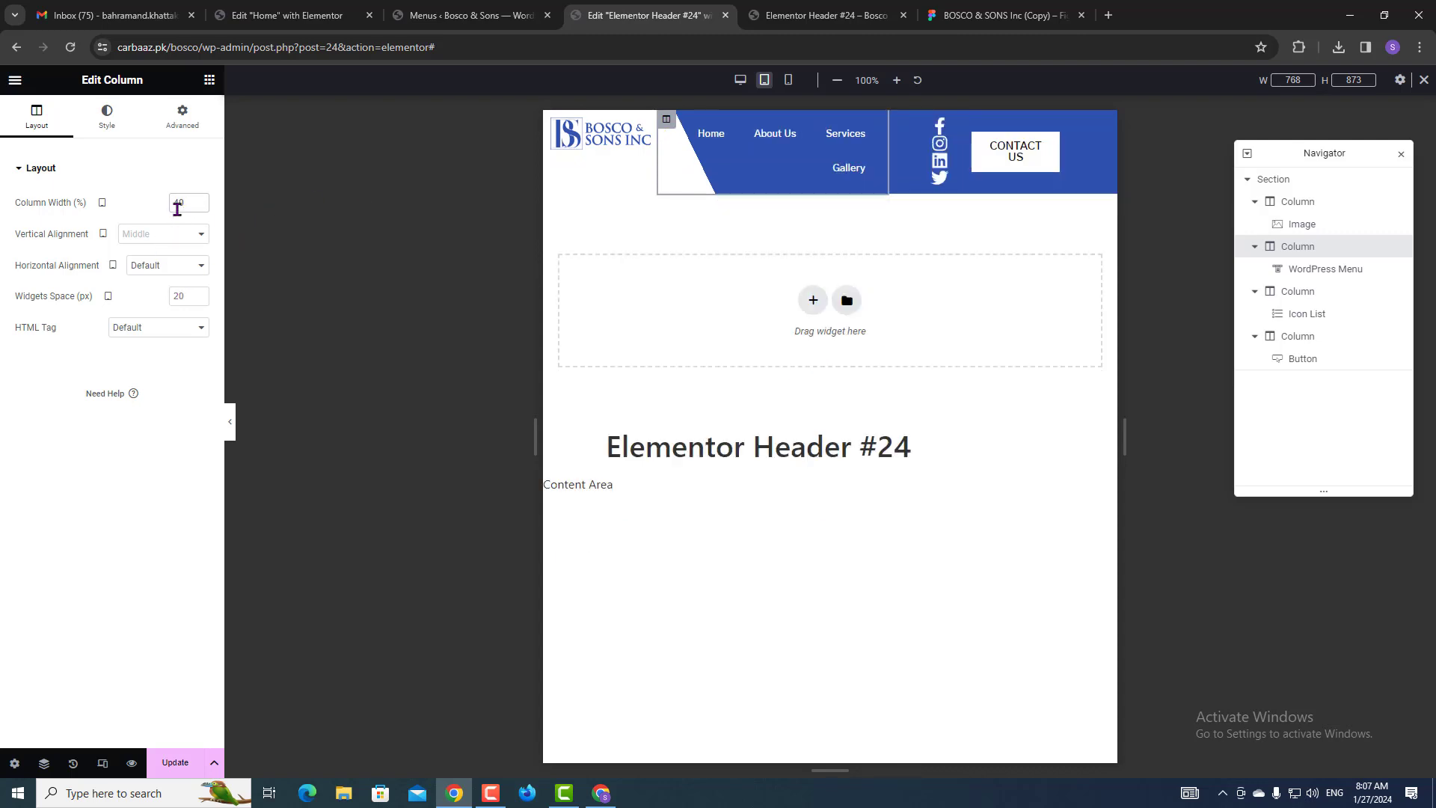
click(109, 133)
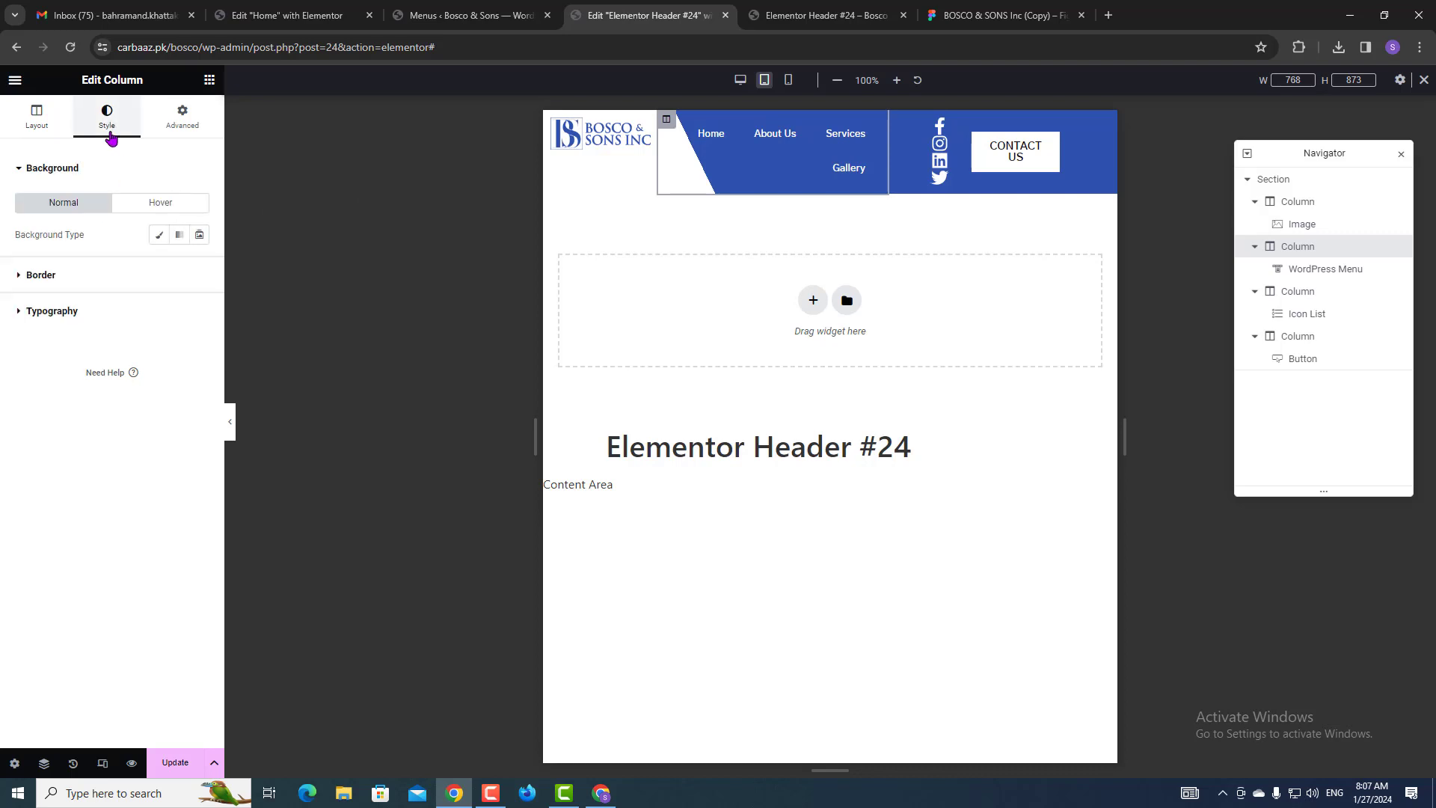
click(872, 132)
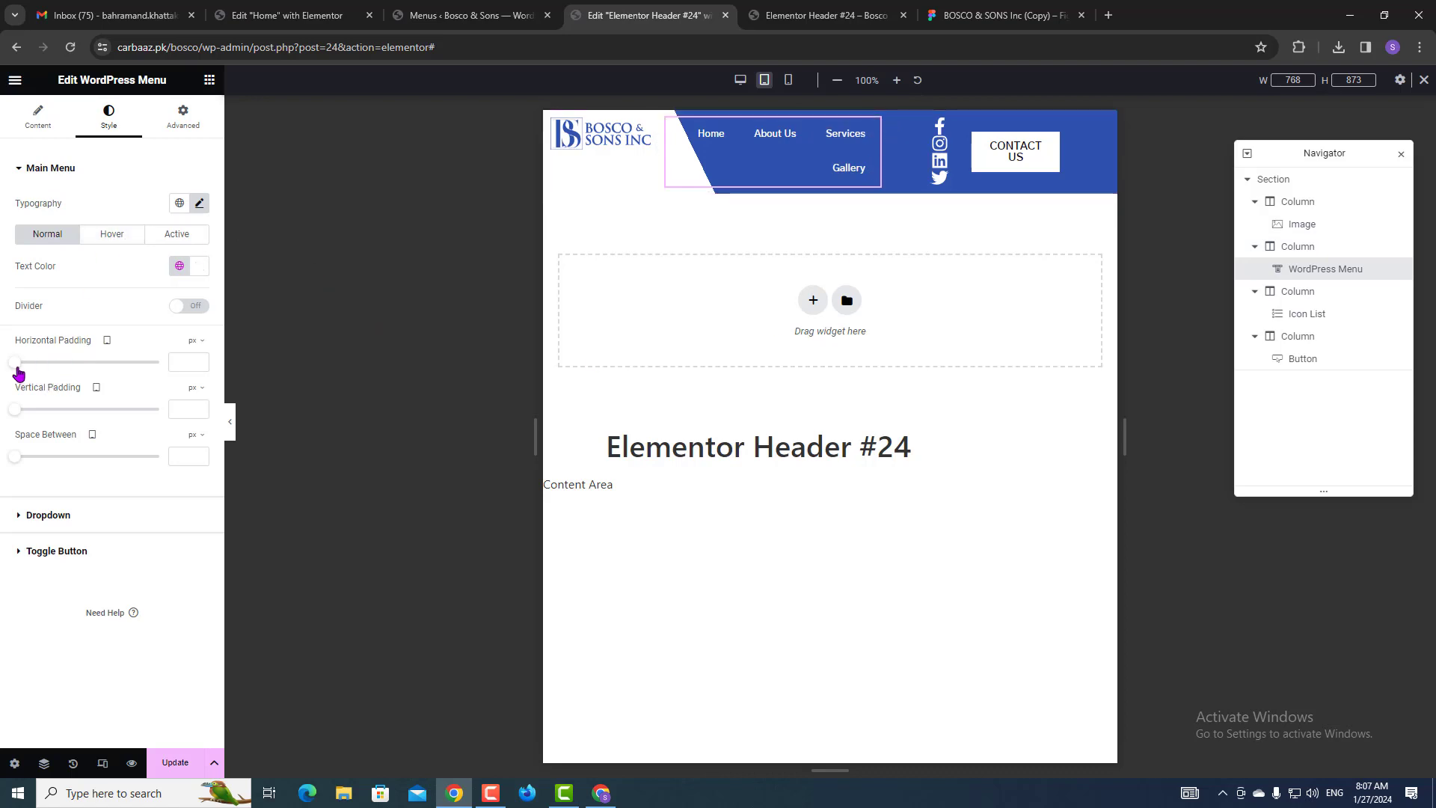
mouse_move(18, 371)
mouse_down()
mouse_move(57, 368)
mouse_move(44, 368)
mouse_up()
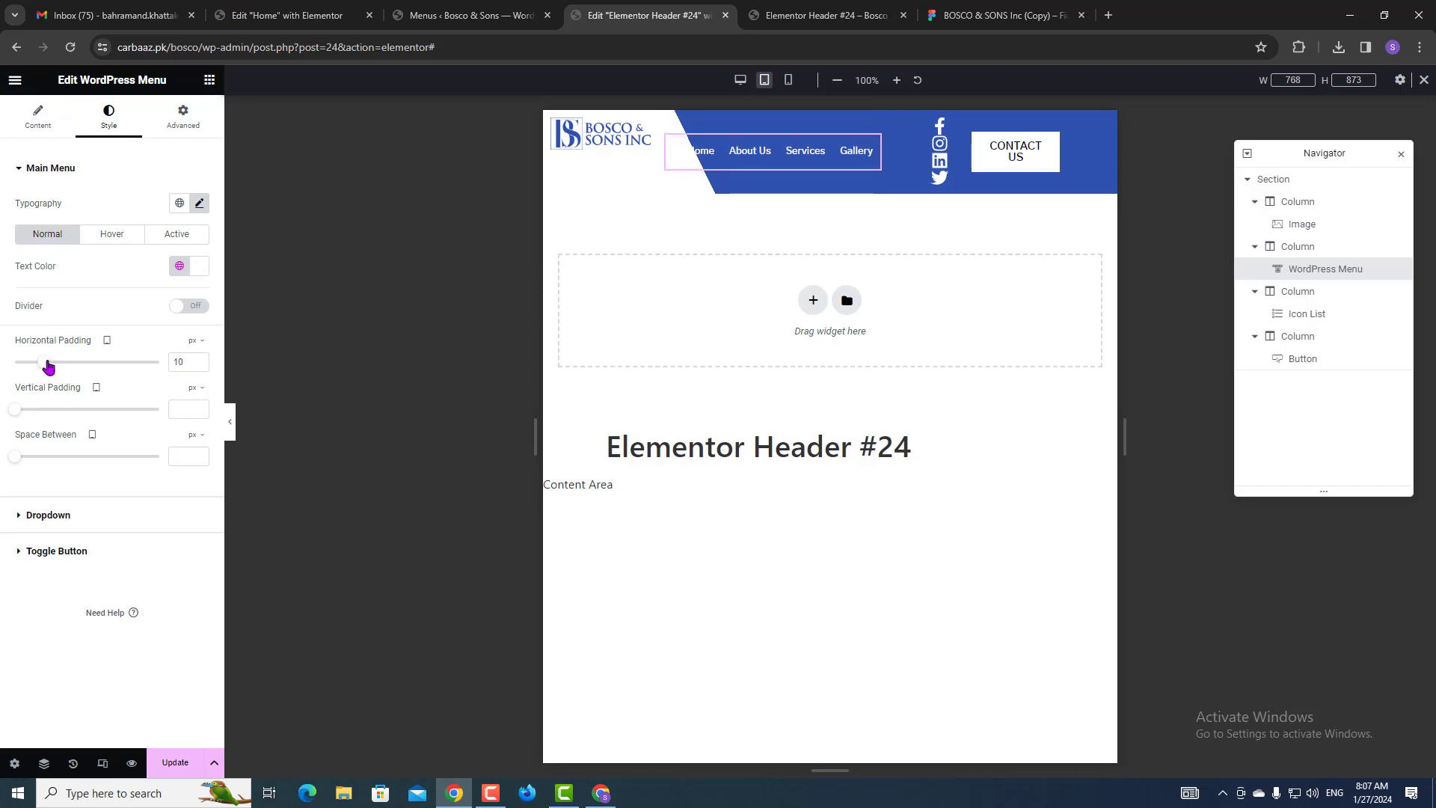
Set the social icon list's icon size to 16 px.
click(895, 123)
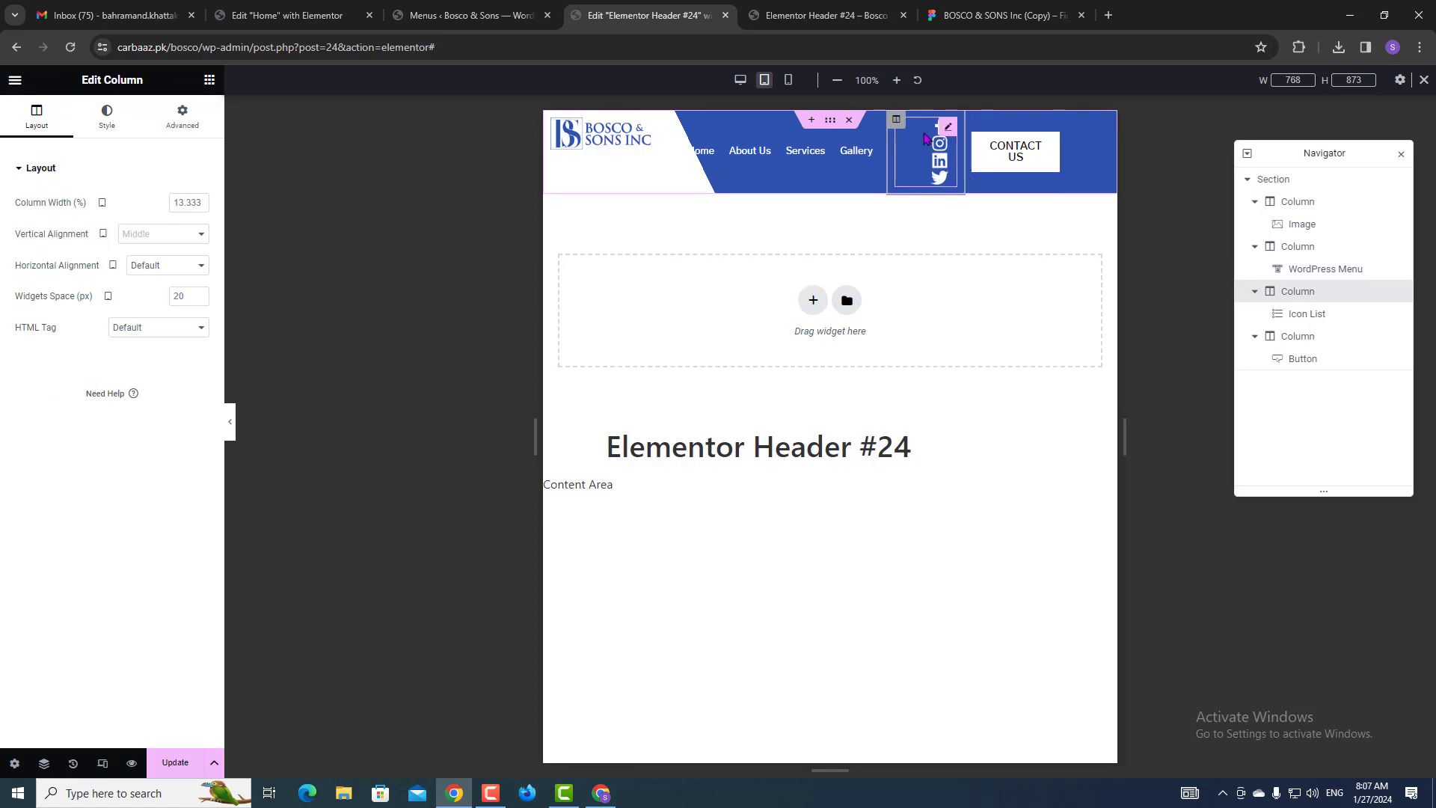
click(108, 118)
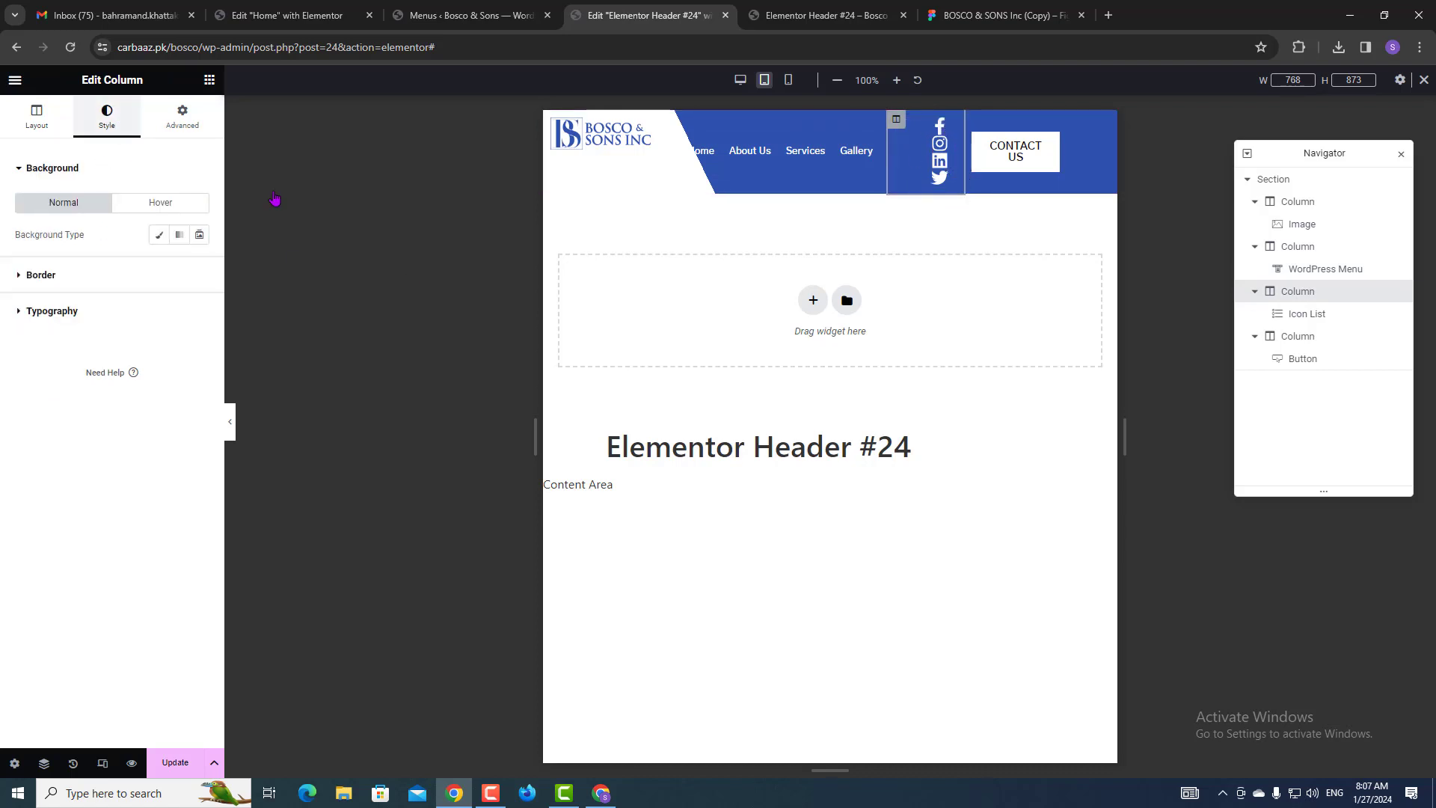
click(944, 146)
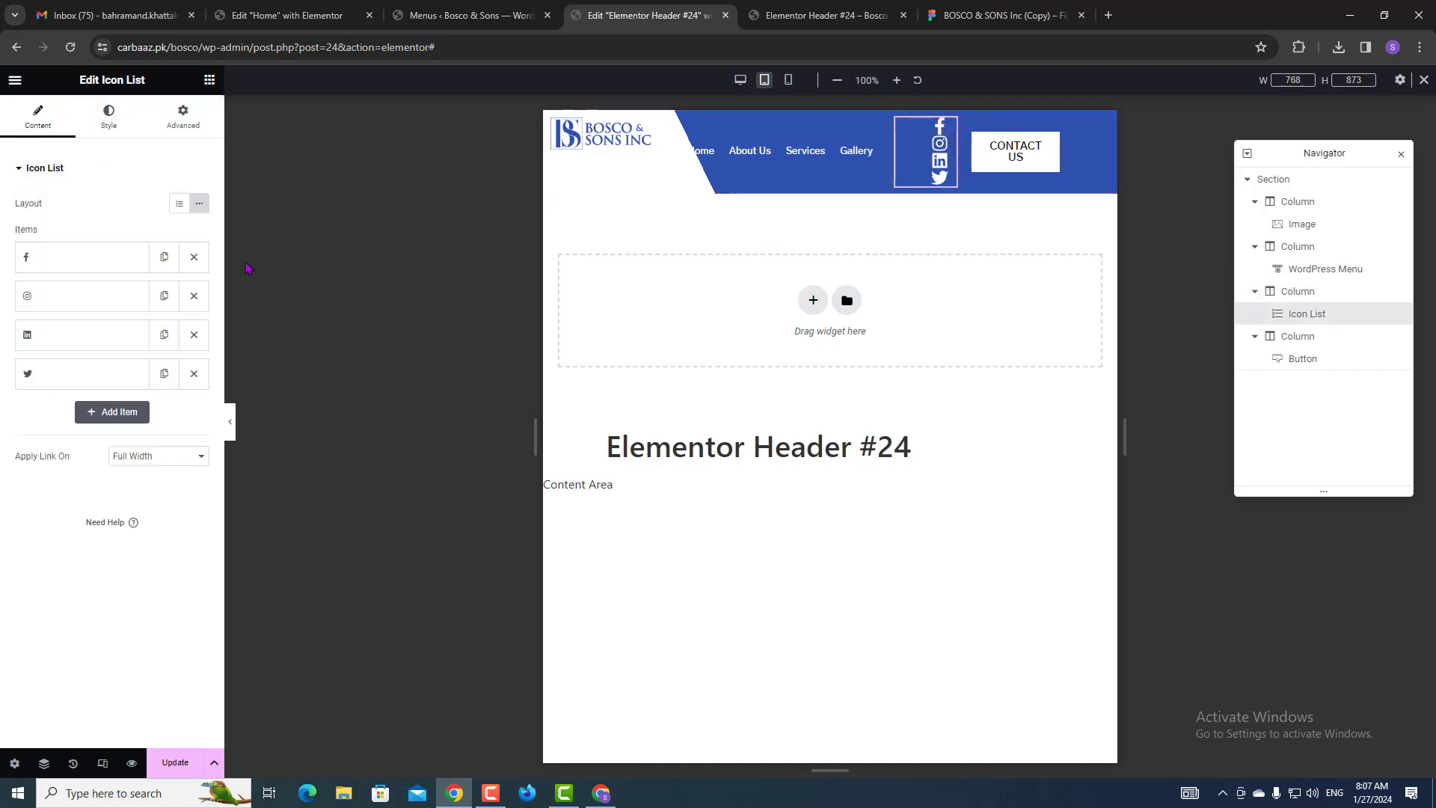
click(116, 127)
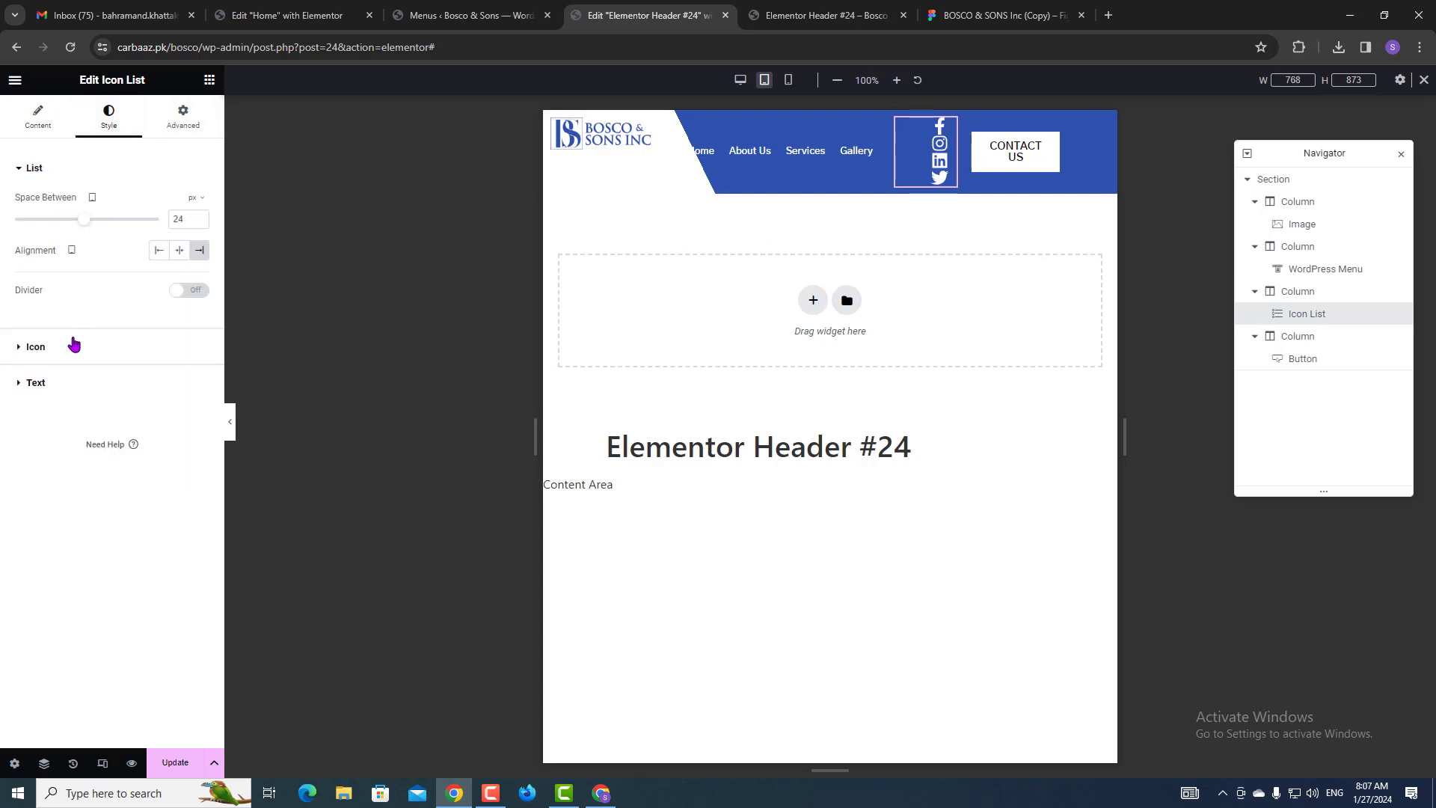
click(64, 359)
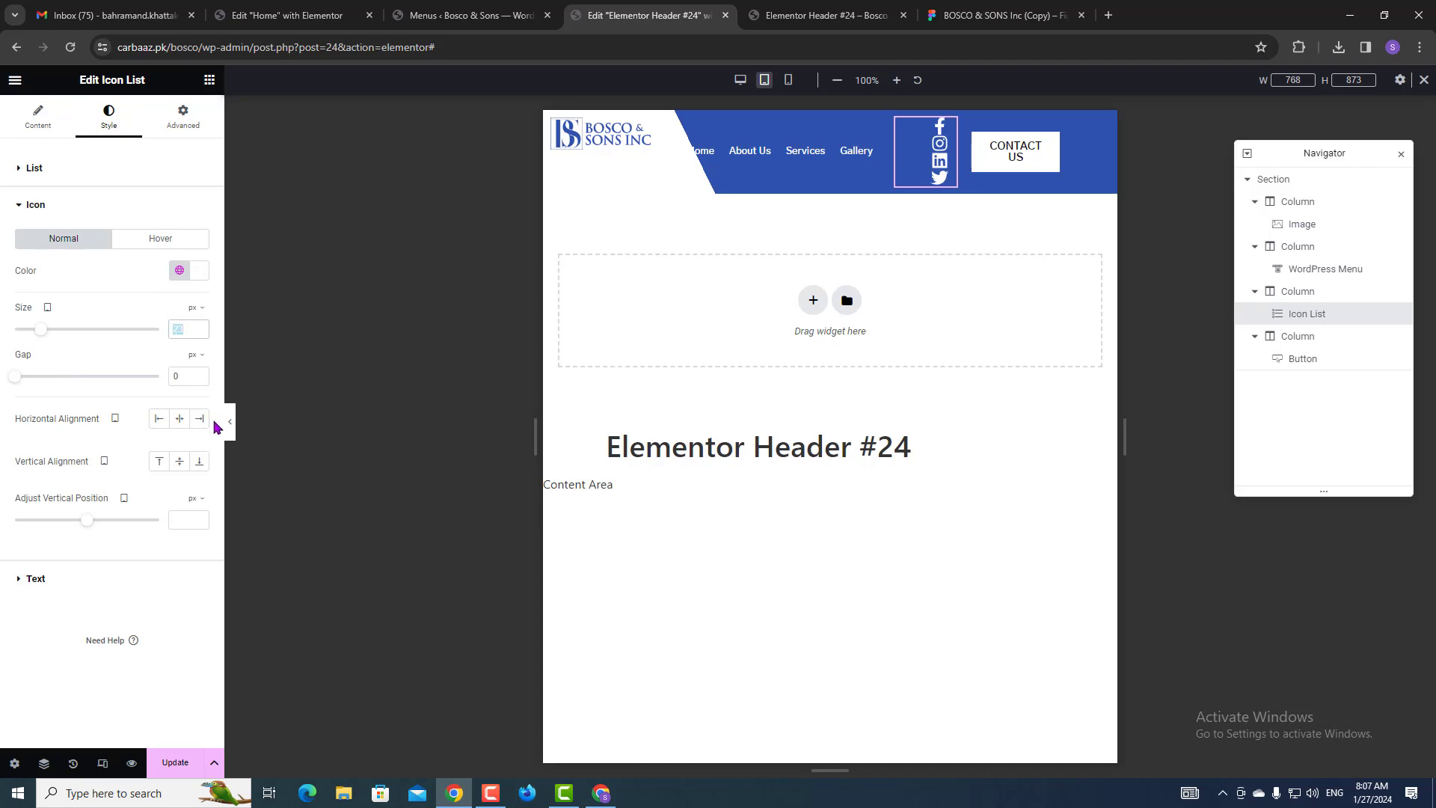
text(16)
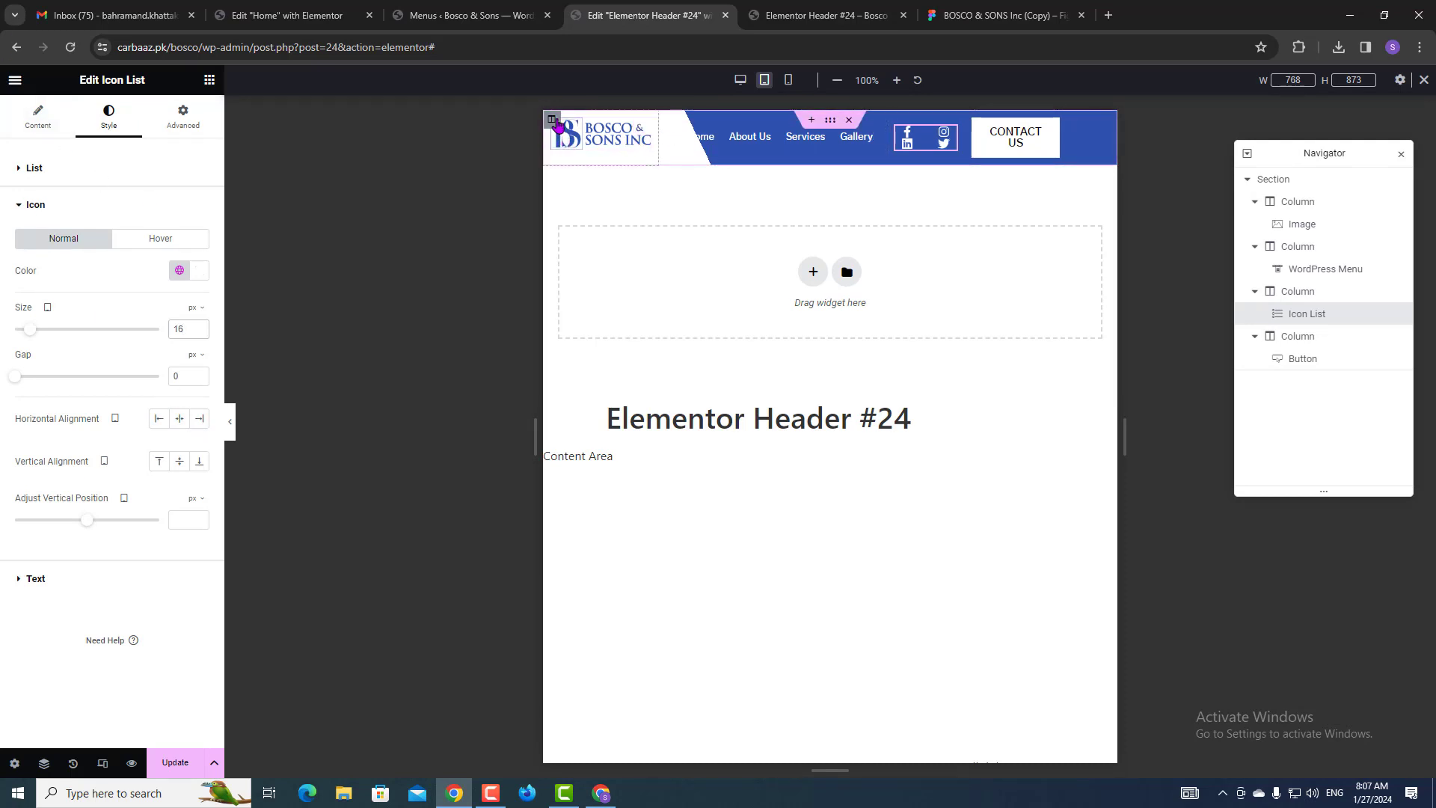
Check the logo and menu column widths, then set the social icons column width to 20%.
click(551, 120)
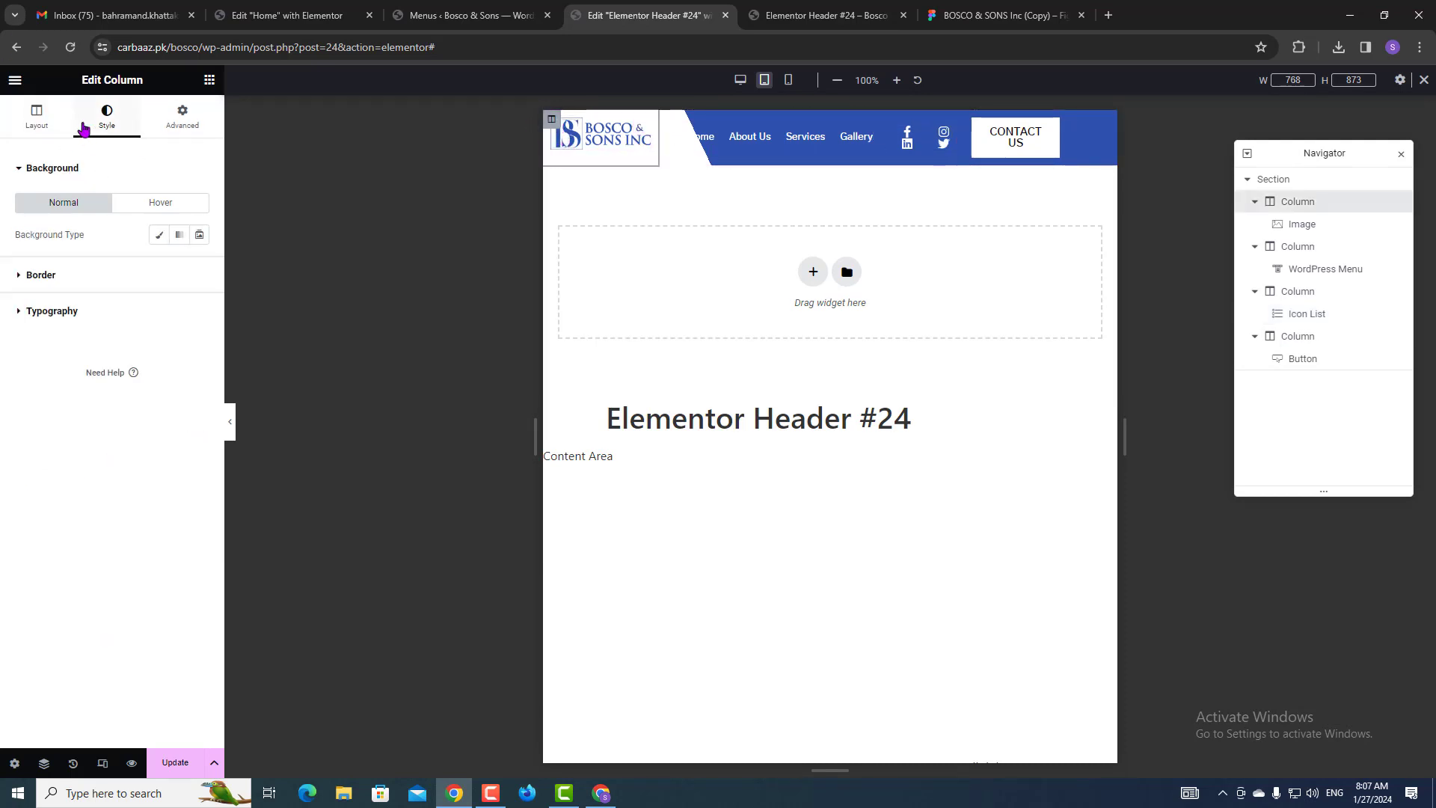
click(49, 127)
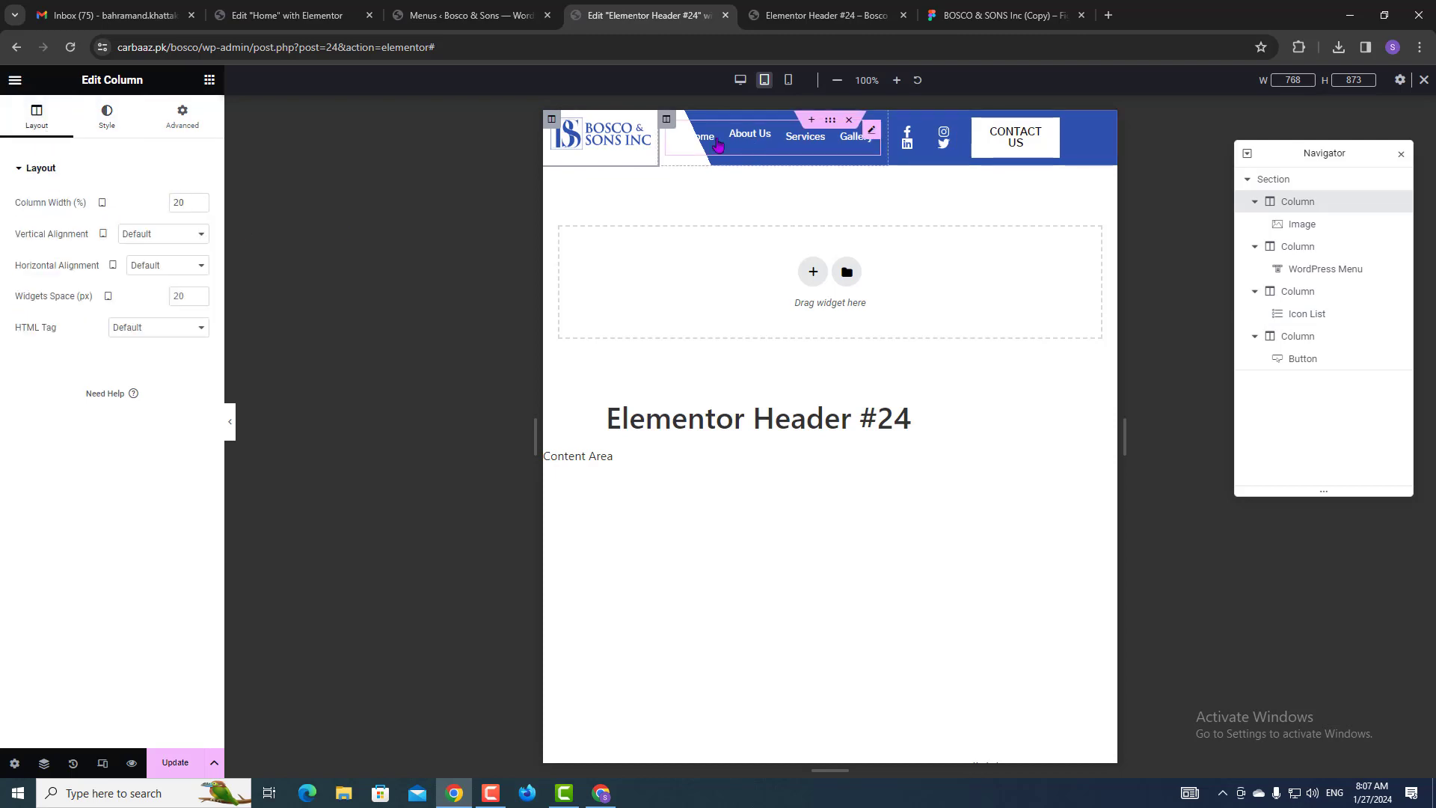
click(666, 121)
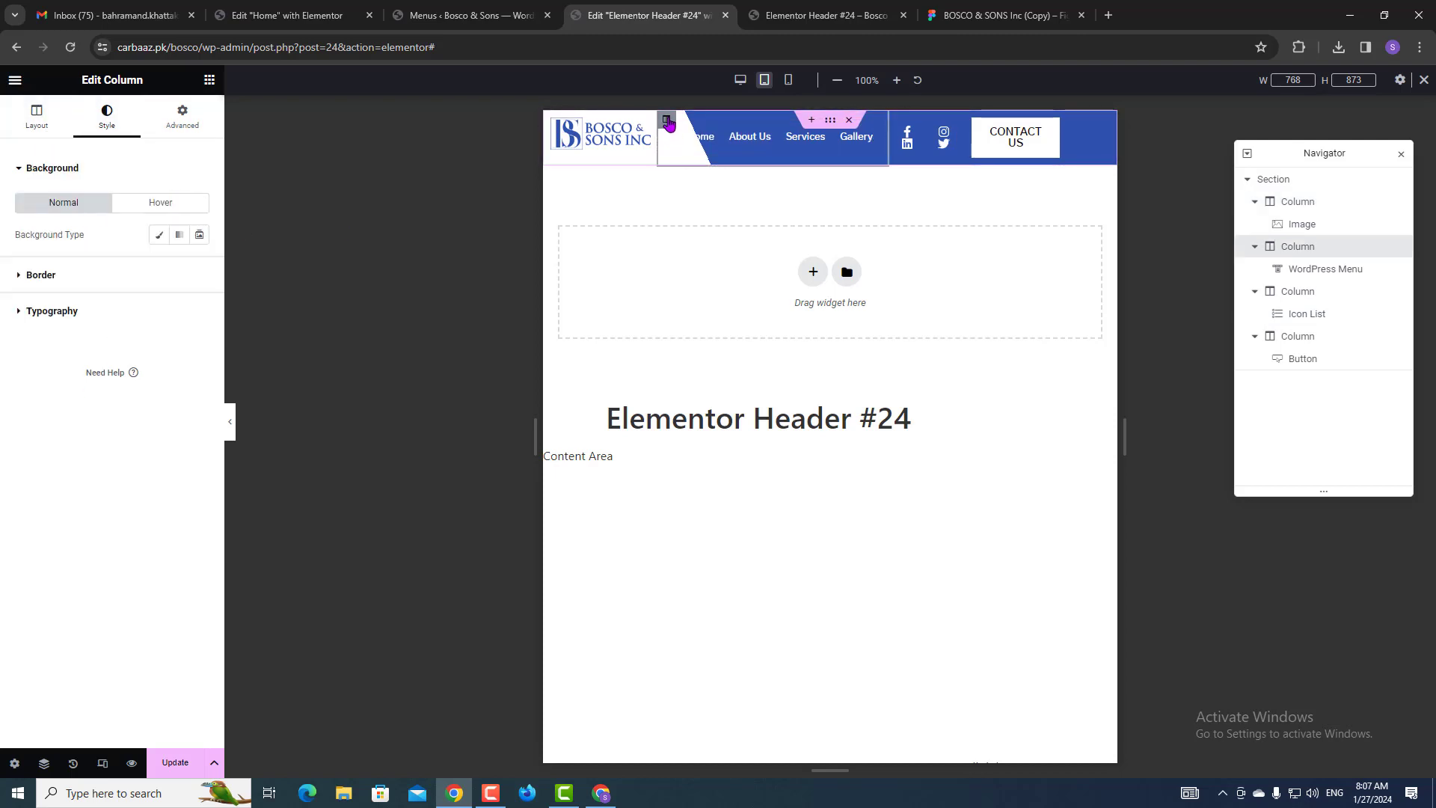
click(56, 125)
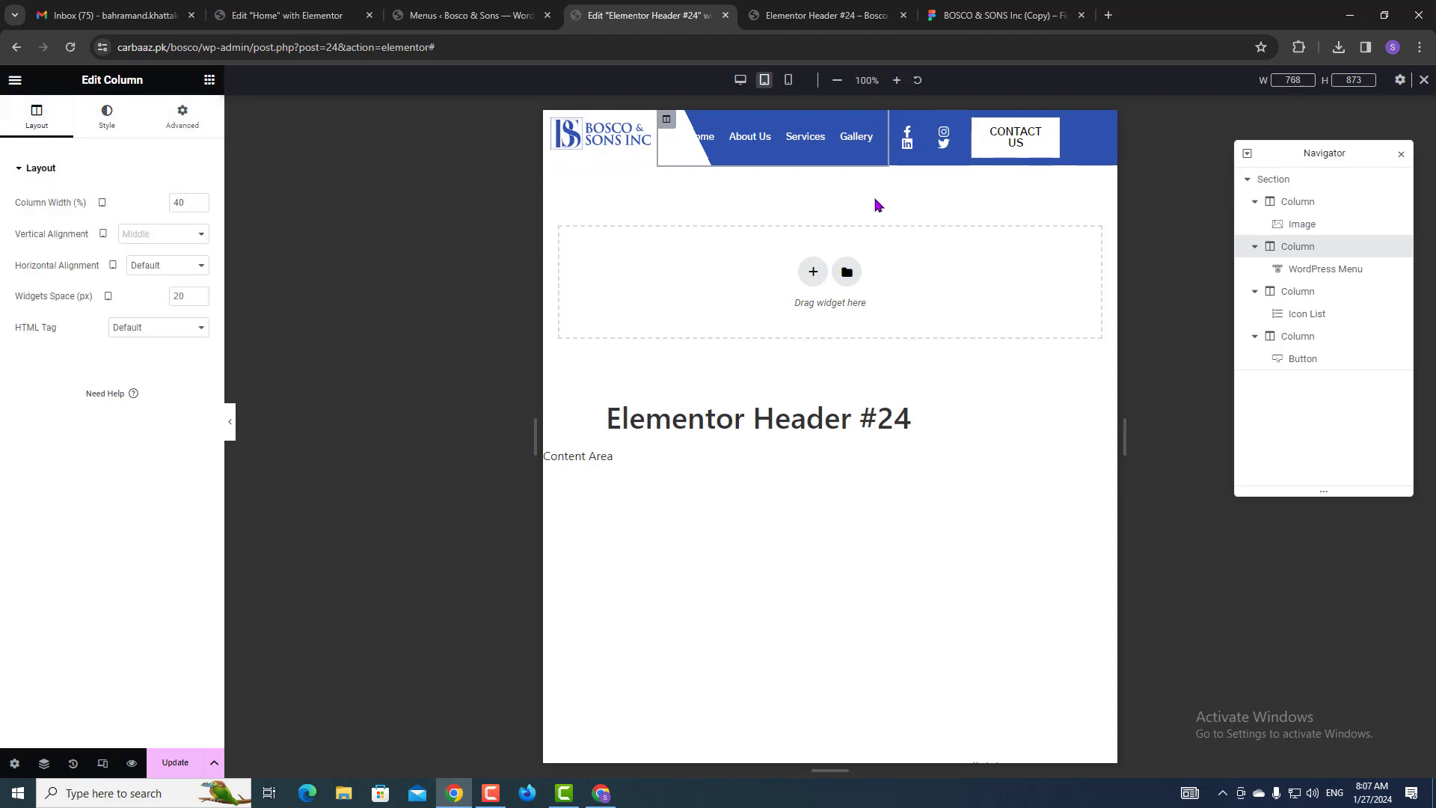
click(896, 120)
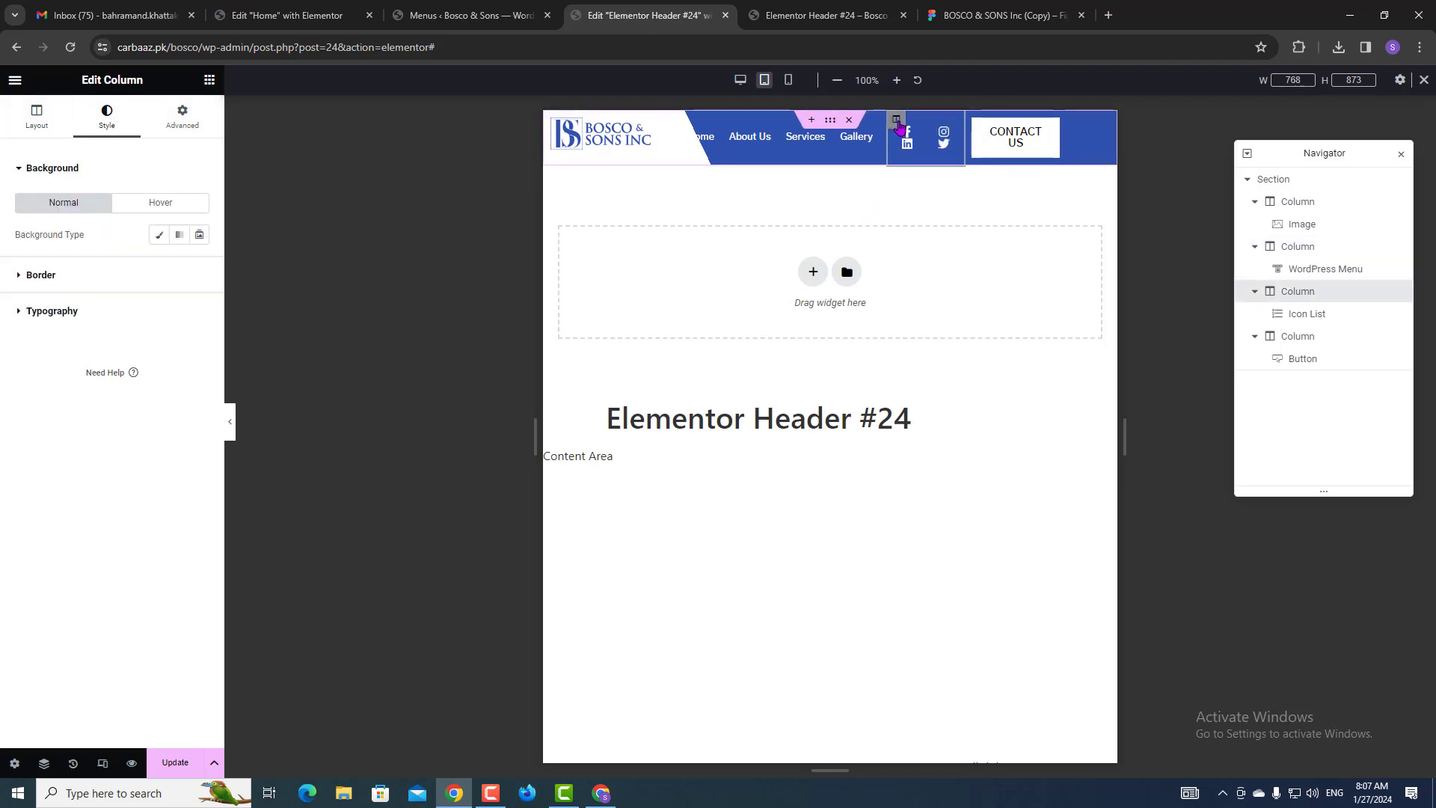
click(41, 120)
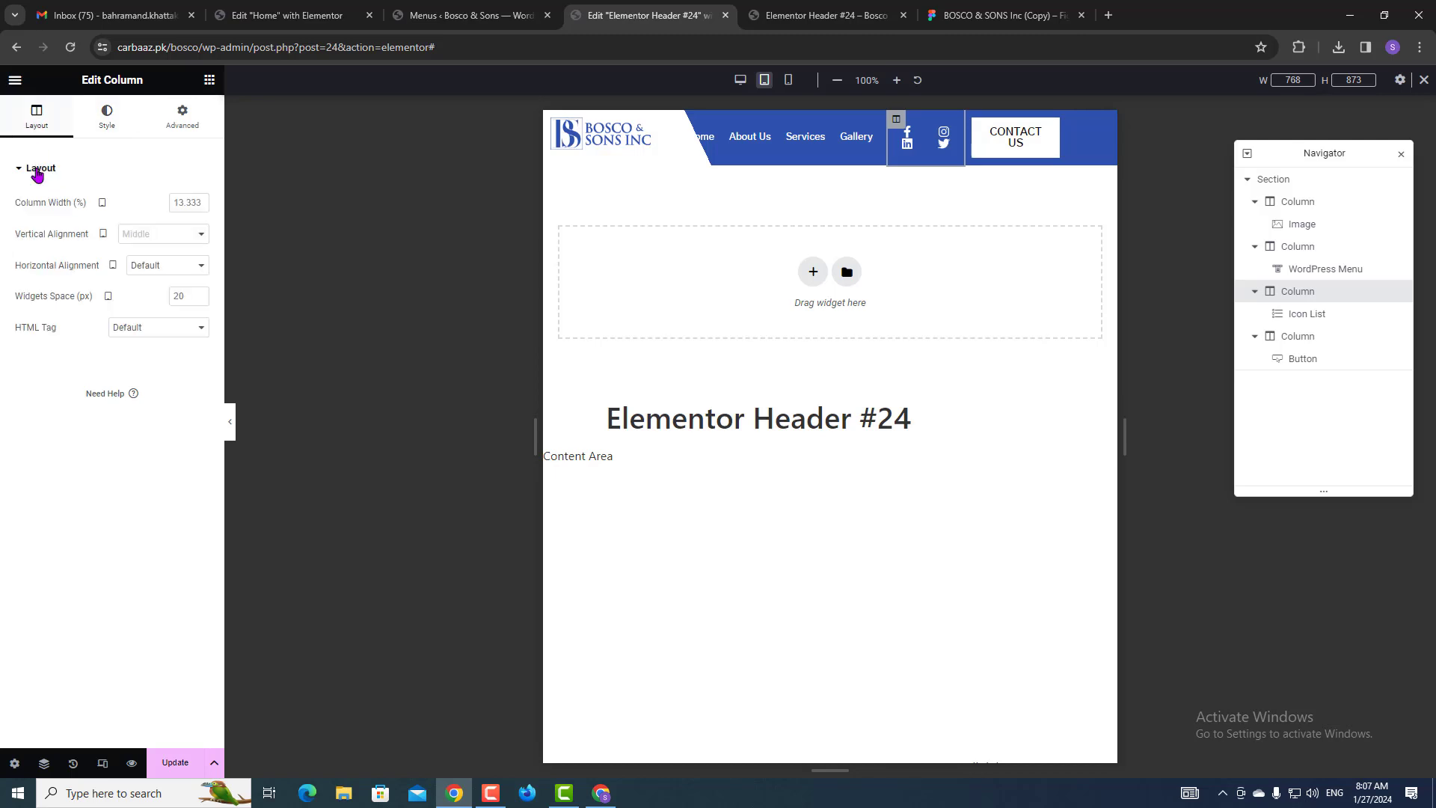
click(187, 200)
text(20)
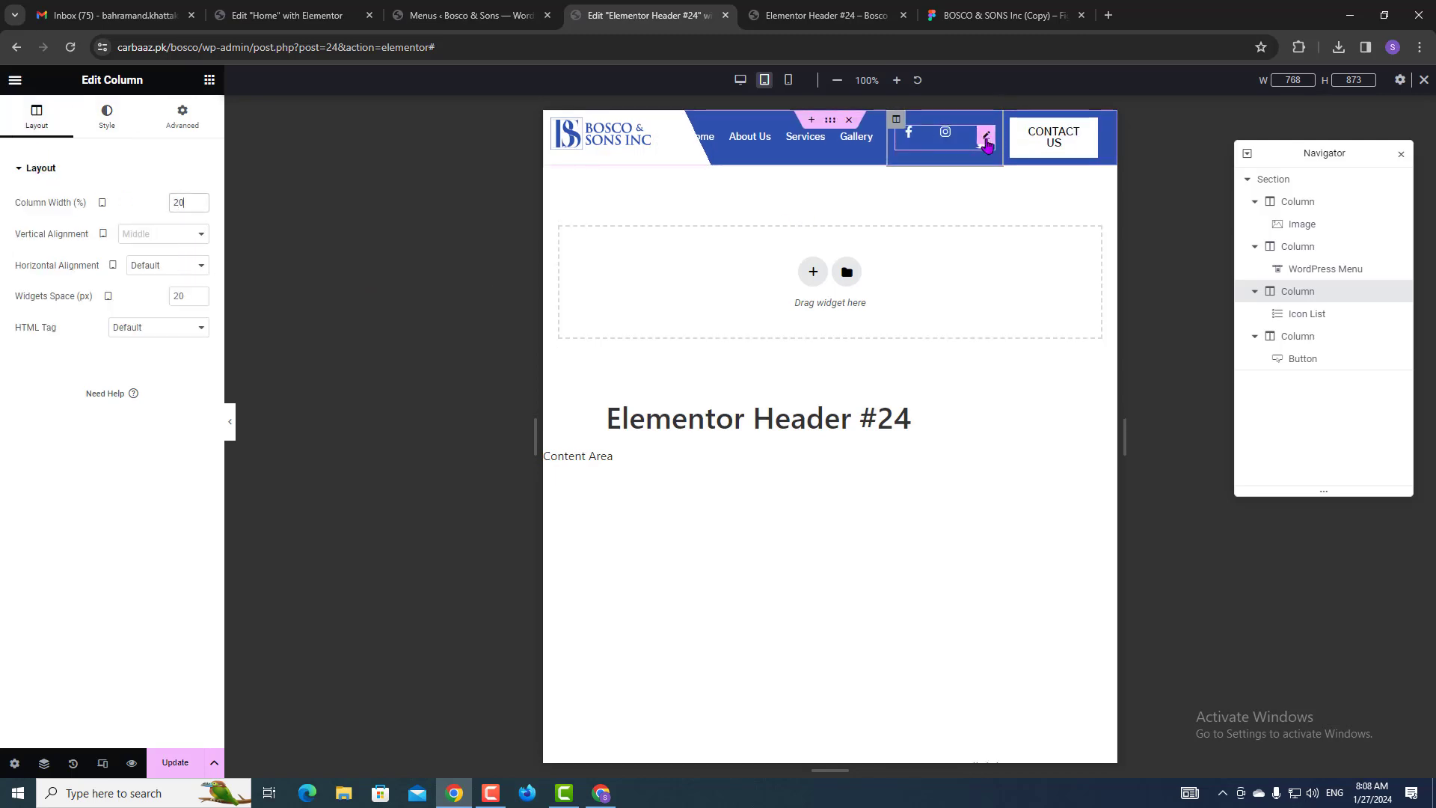
Reduce the social icon list spacing to 7 px and compare it with the Figma design.
click(986, 138)
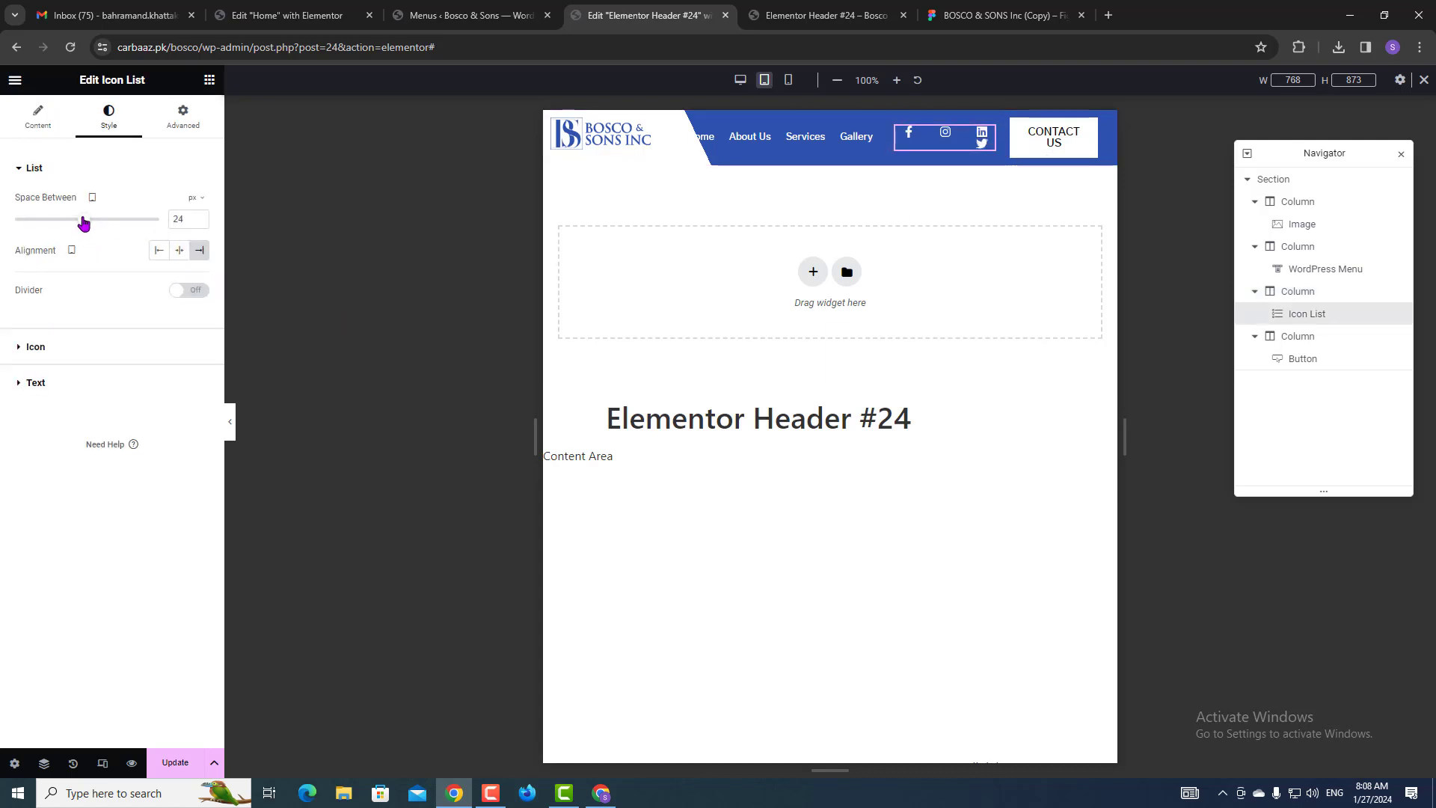
drag(83, 220, 35, 229)
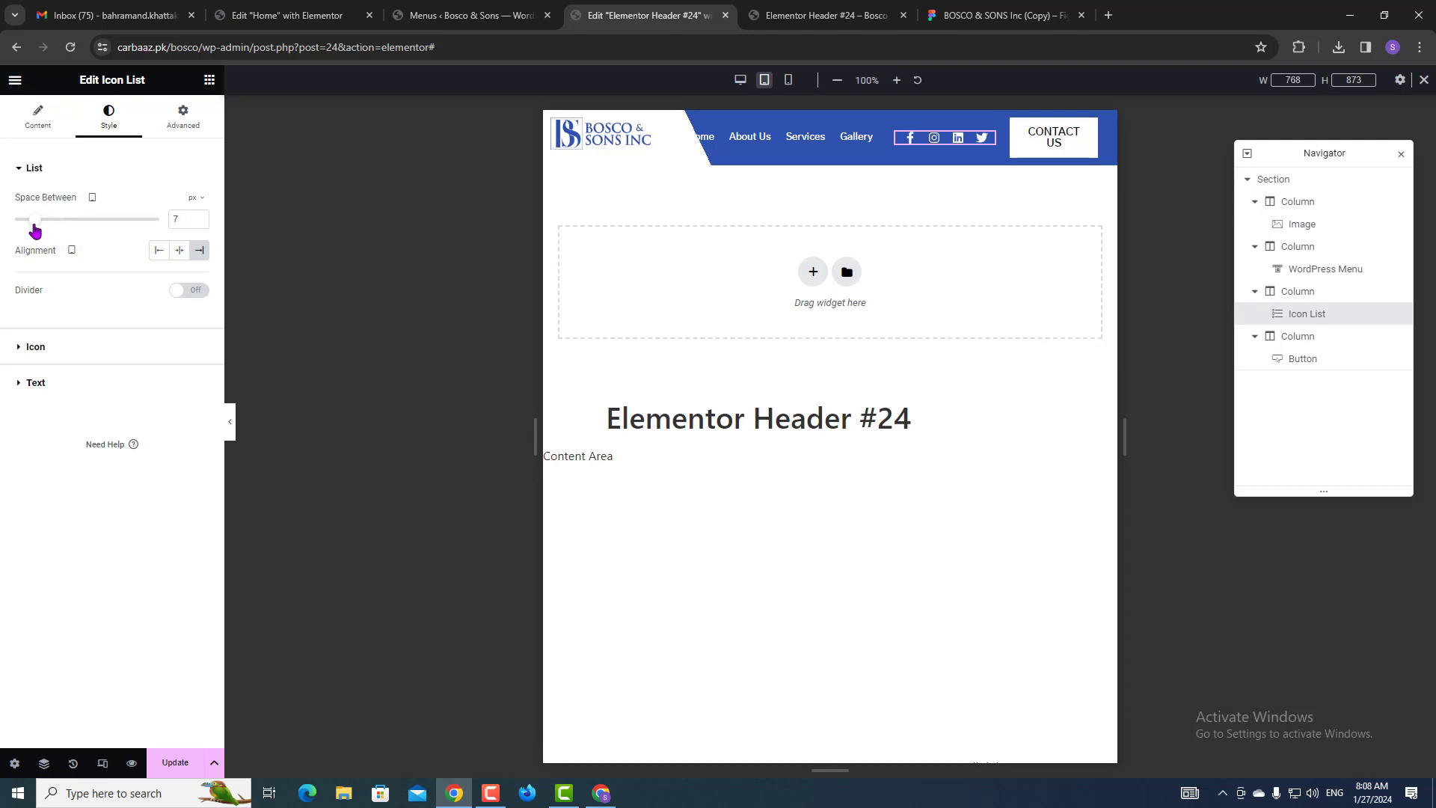
click(967, 9)
click(823, 14)
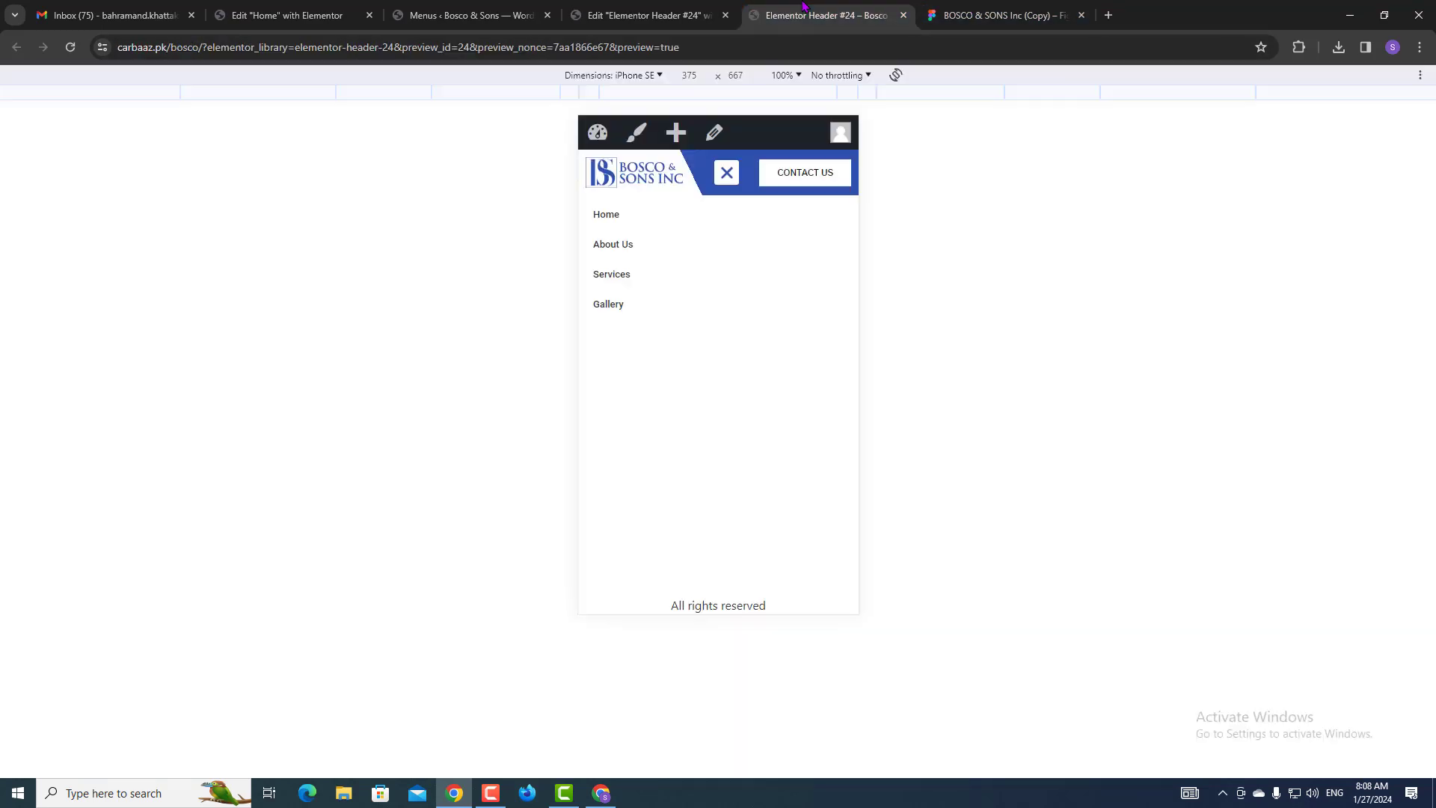
Set the CONTACT US button's typography size to 12 px.
click(689, 9)
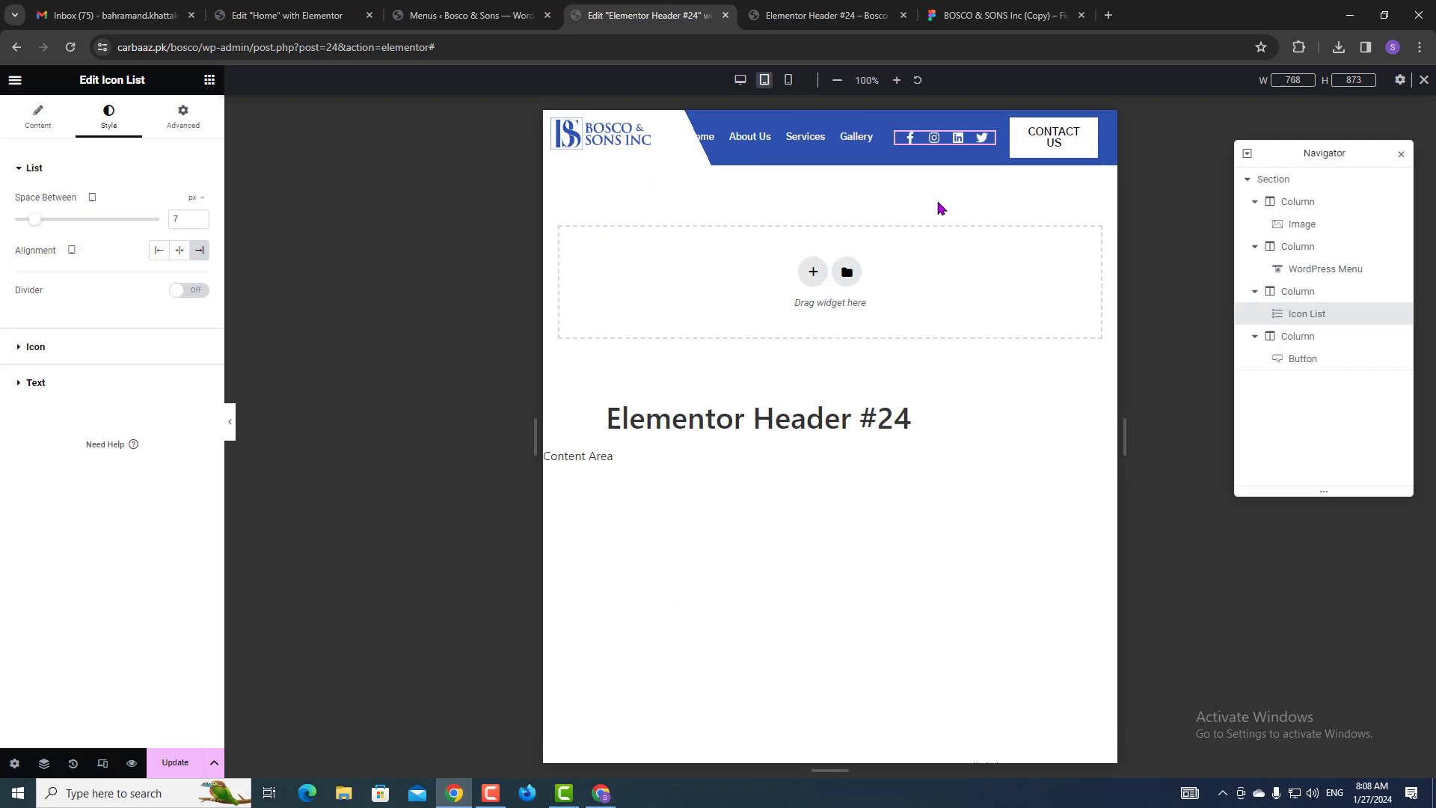
click(1082, 130)
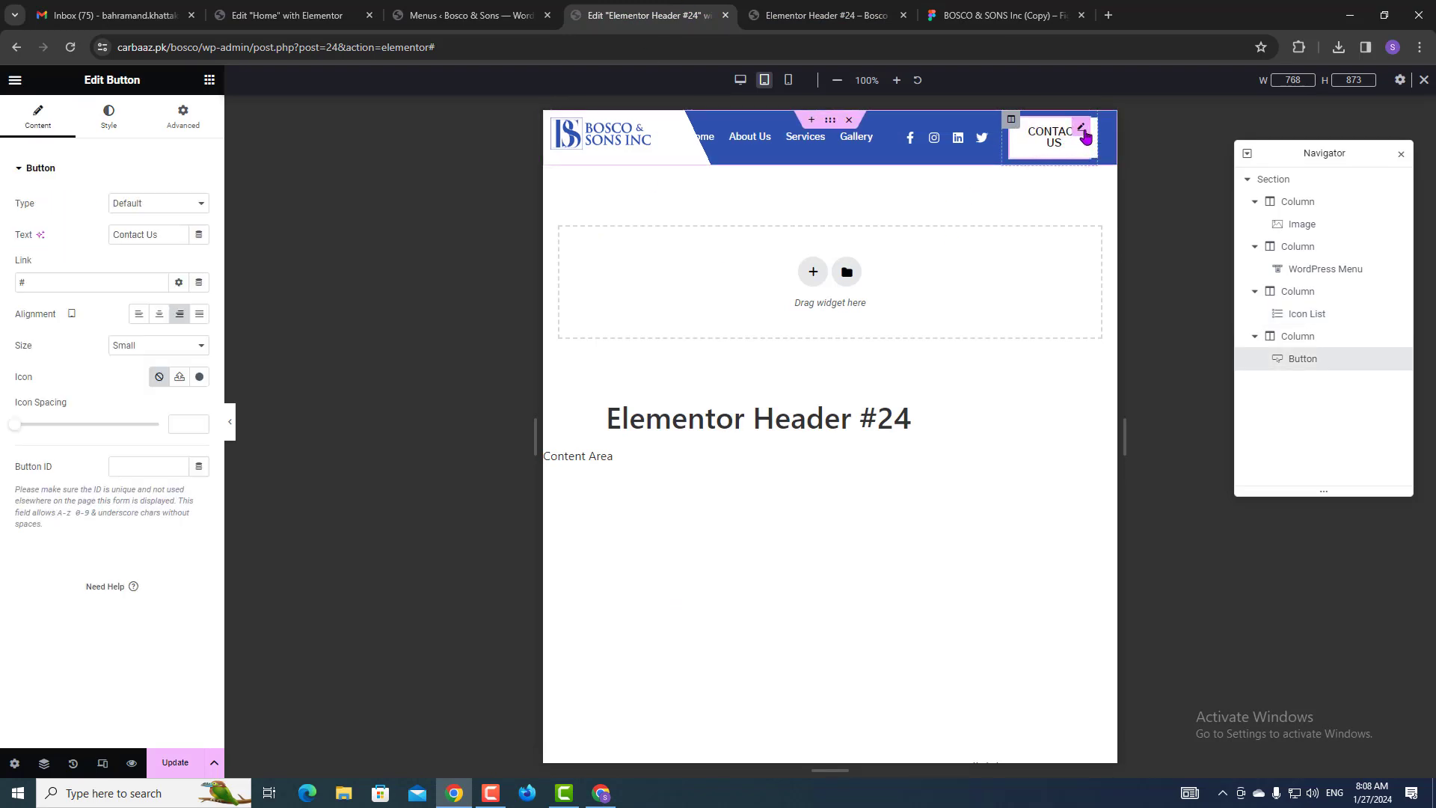
click(112, 124)
click(199, 203)
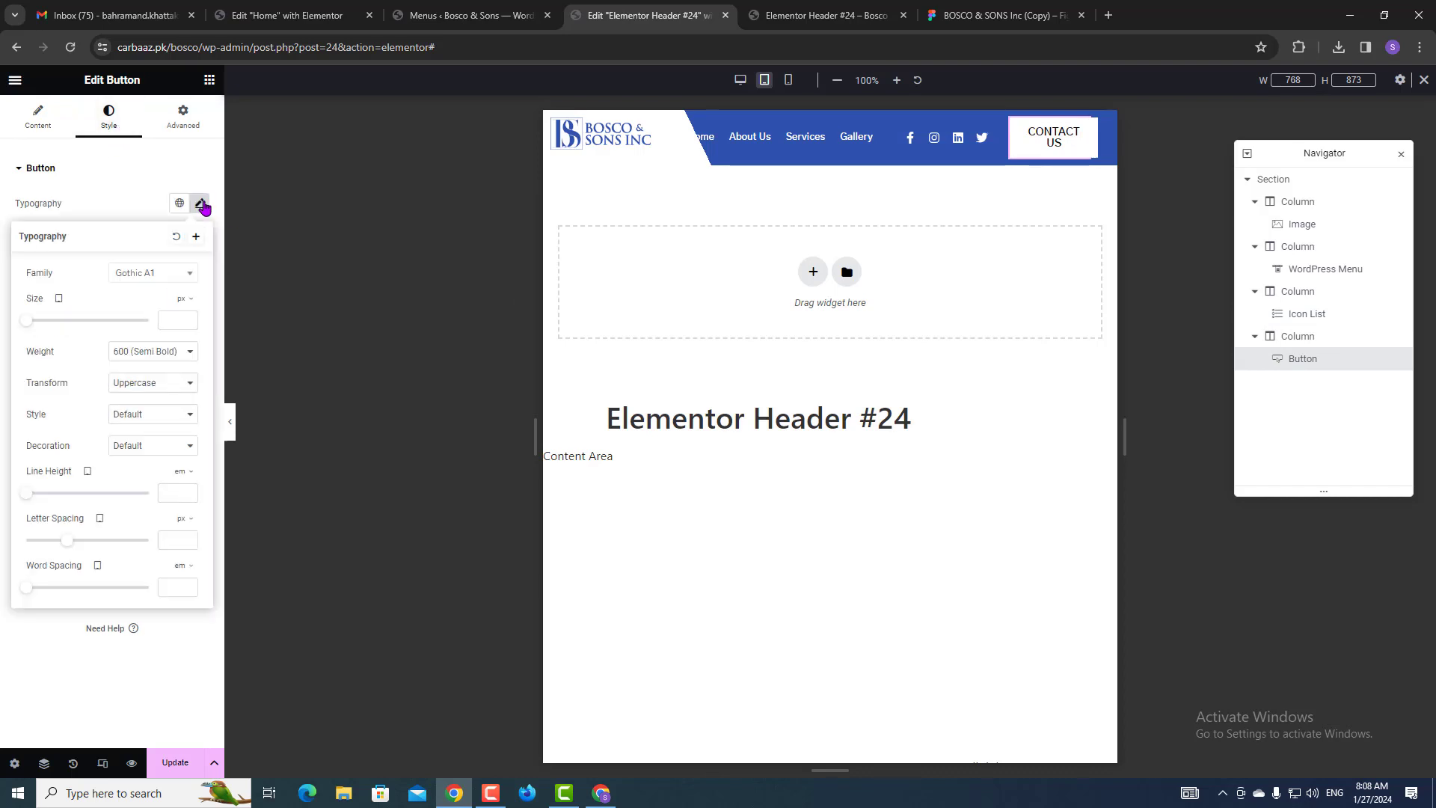
click(165, 320)
text(12)
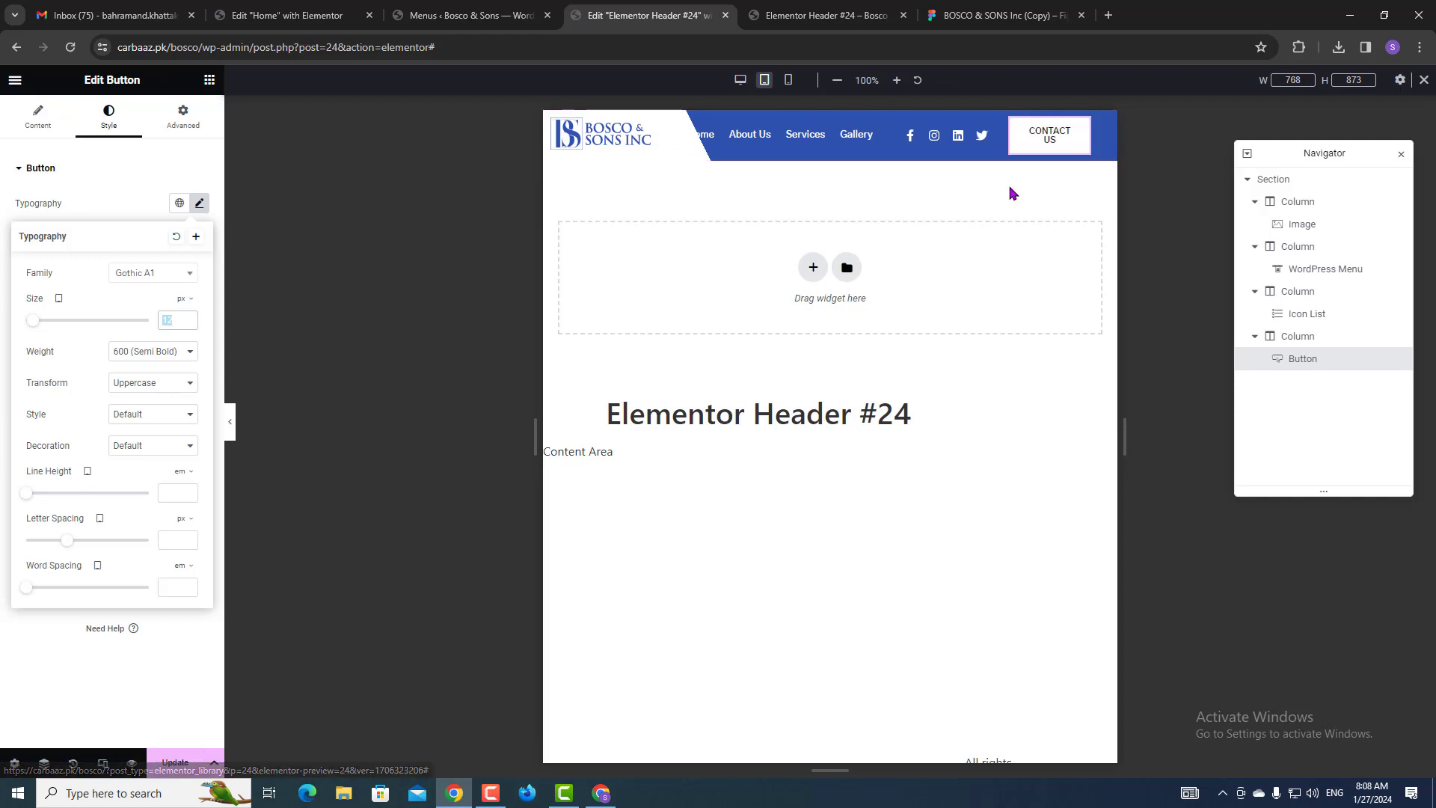
click(895, 121)
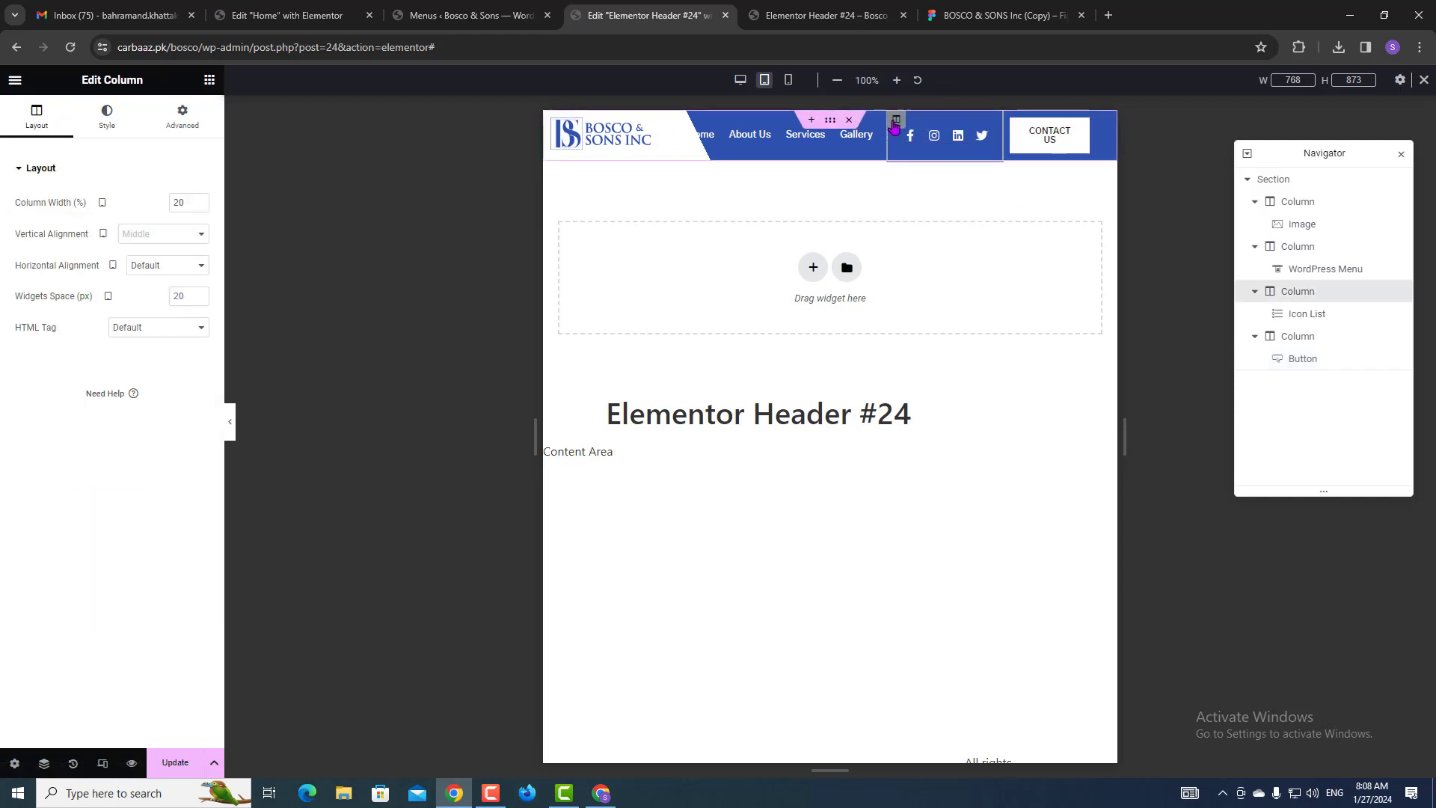
Make the CONTACT US button's column 20% wide, then select the header section.
click(1010, 121)
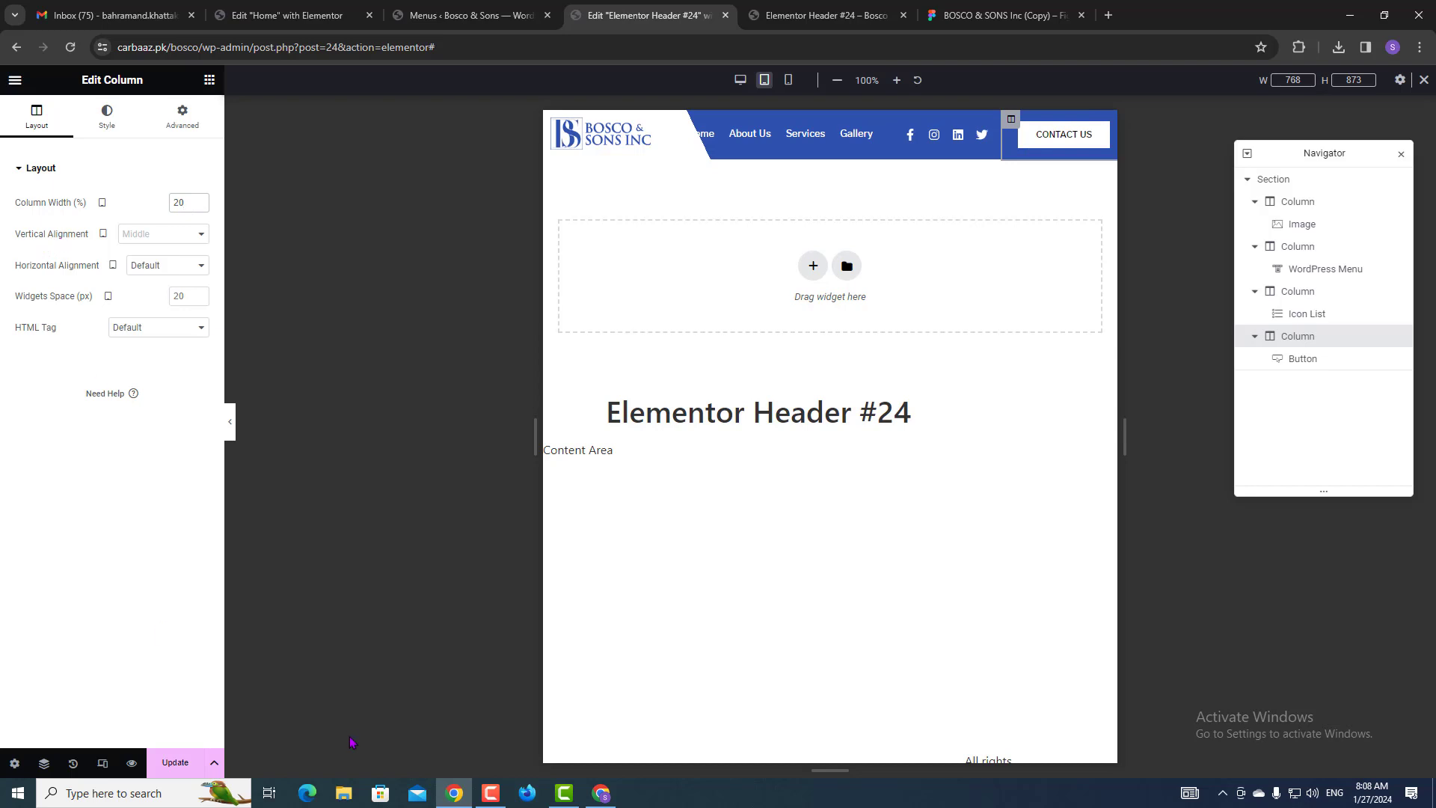
click(494, 794)
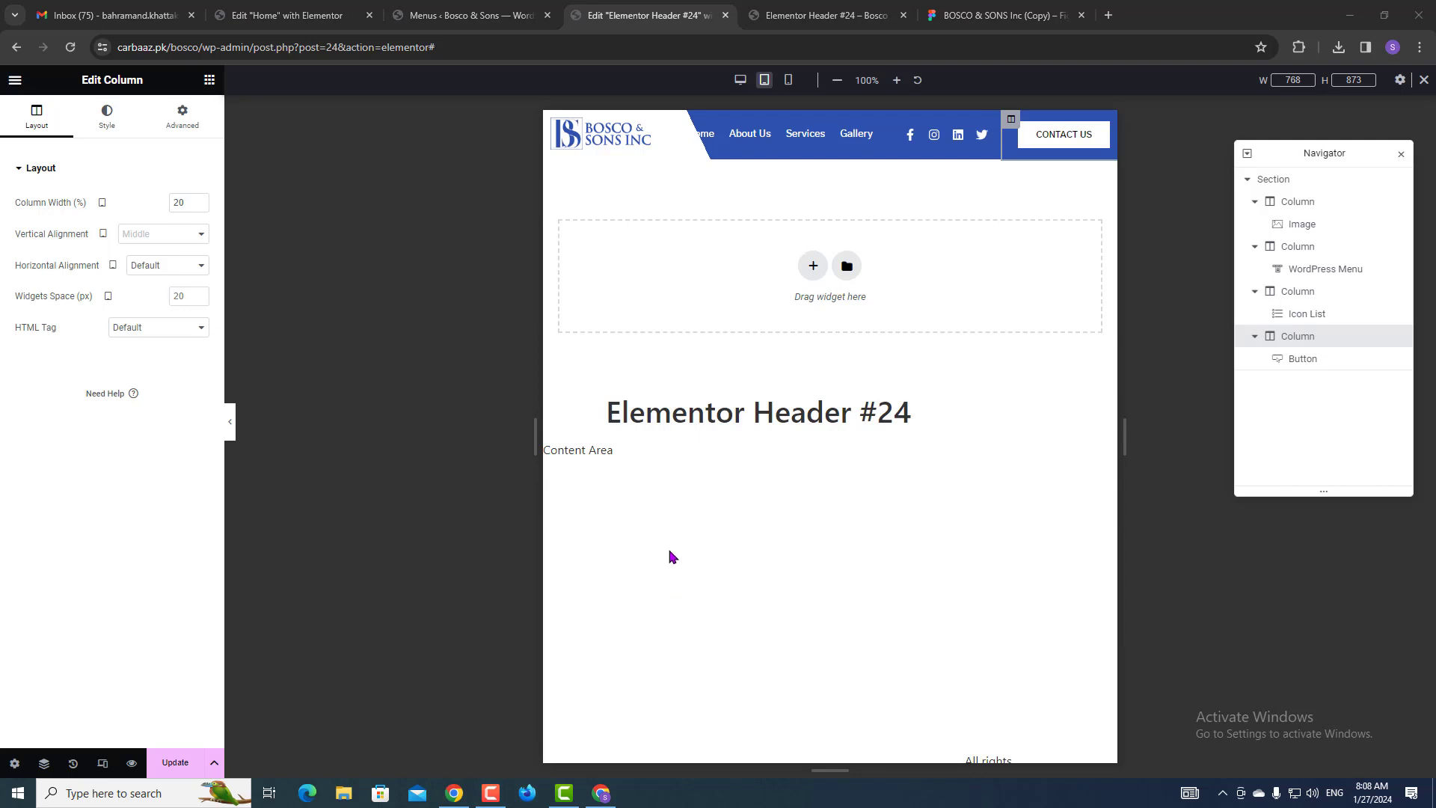
click(1284, 187)
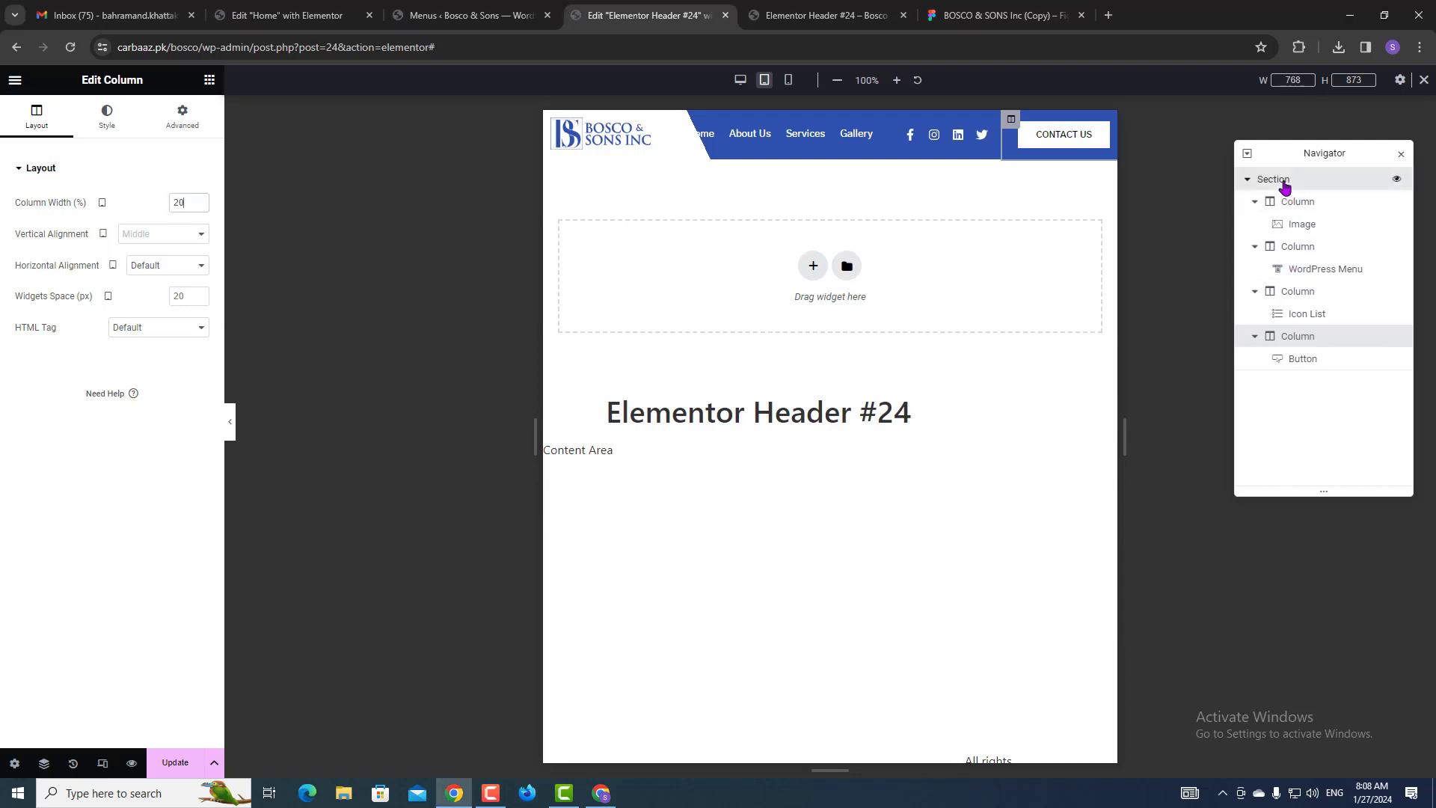
click(1287, 187)
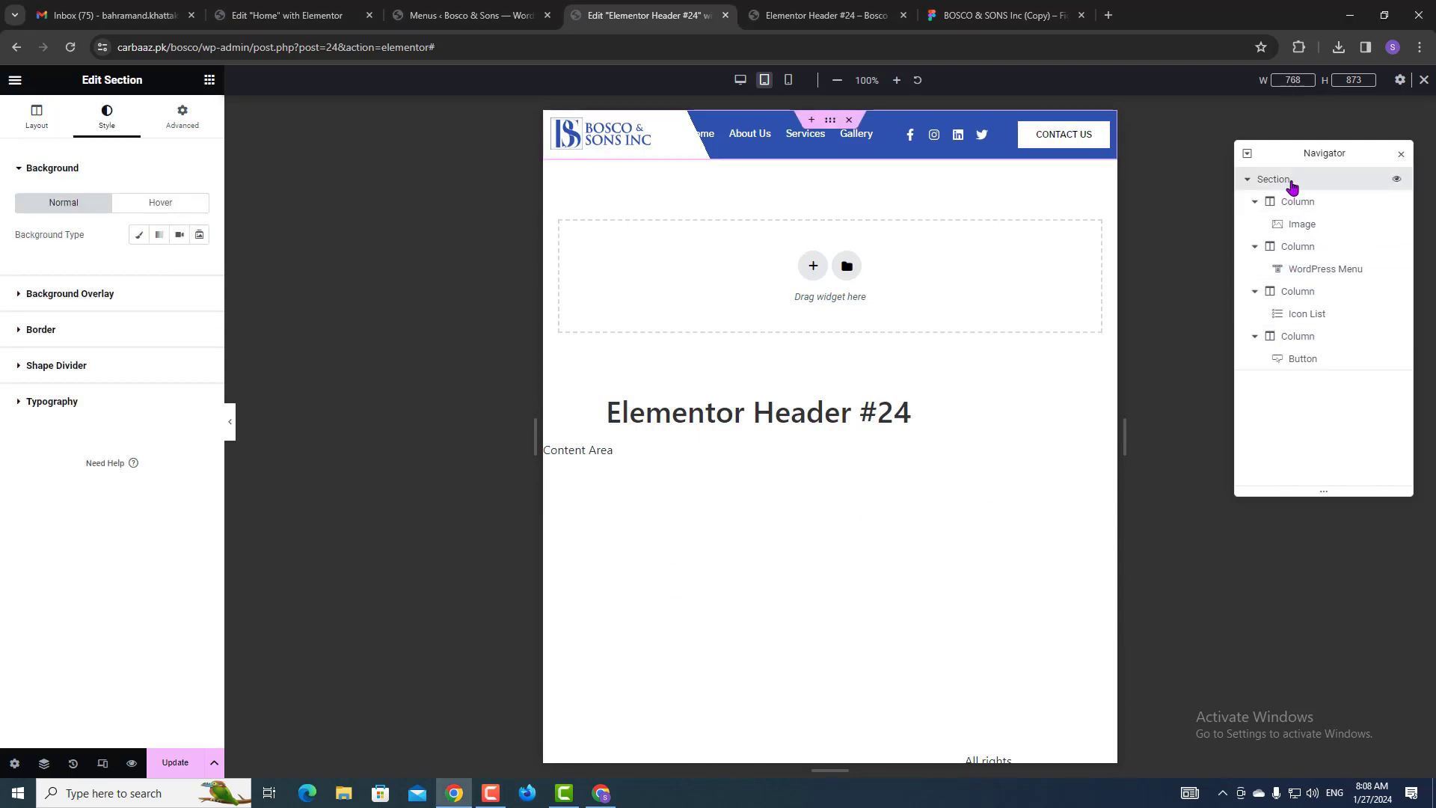
Move the header overlay's first gradient location to 78%, save, and view the live preview.
click(71, 298)
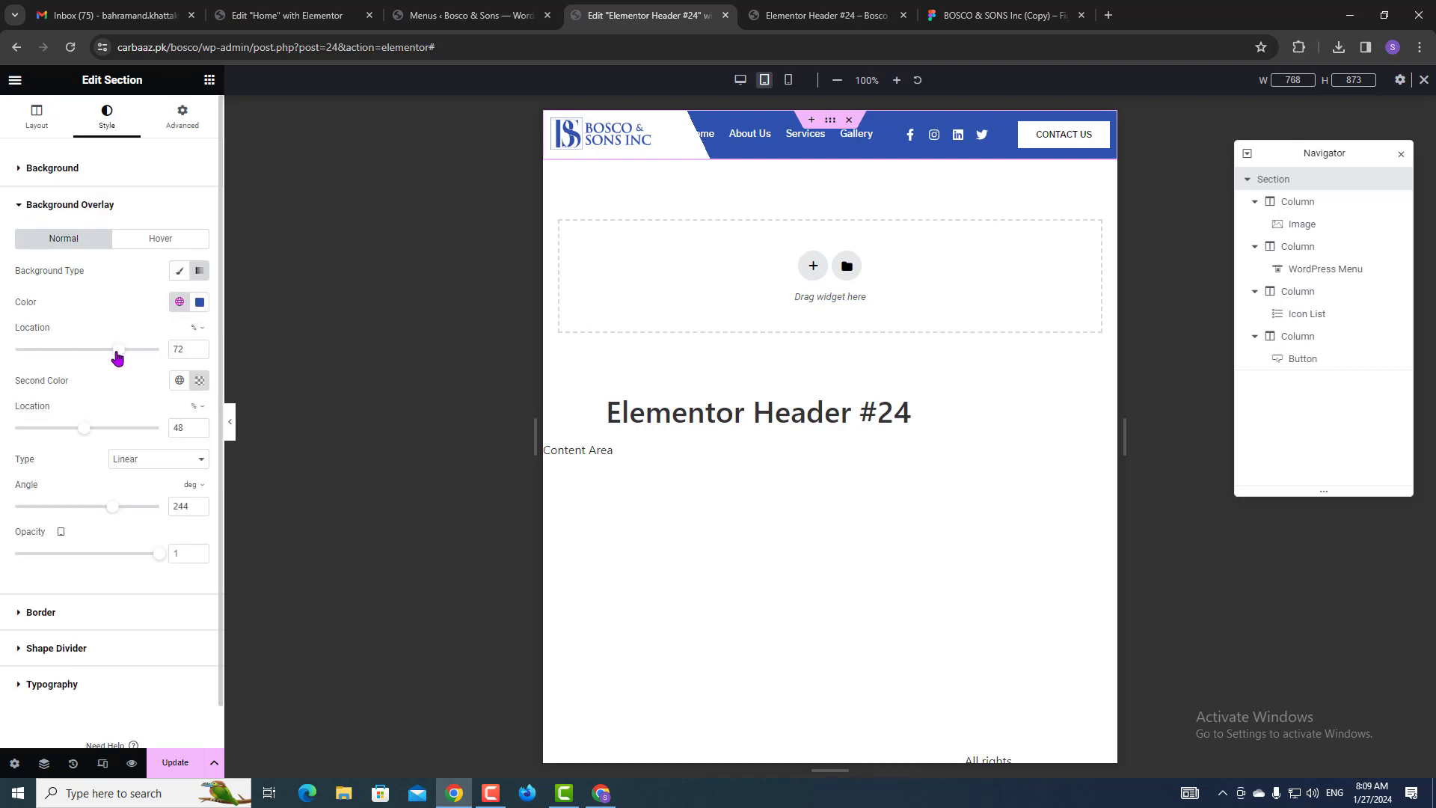
drag(116, 357, 126, 357)
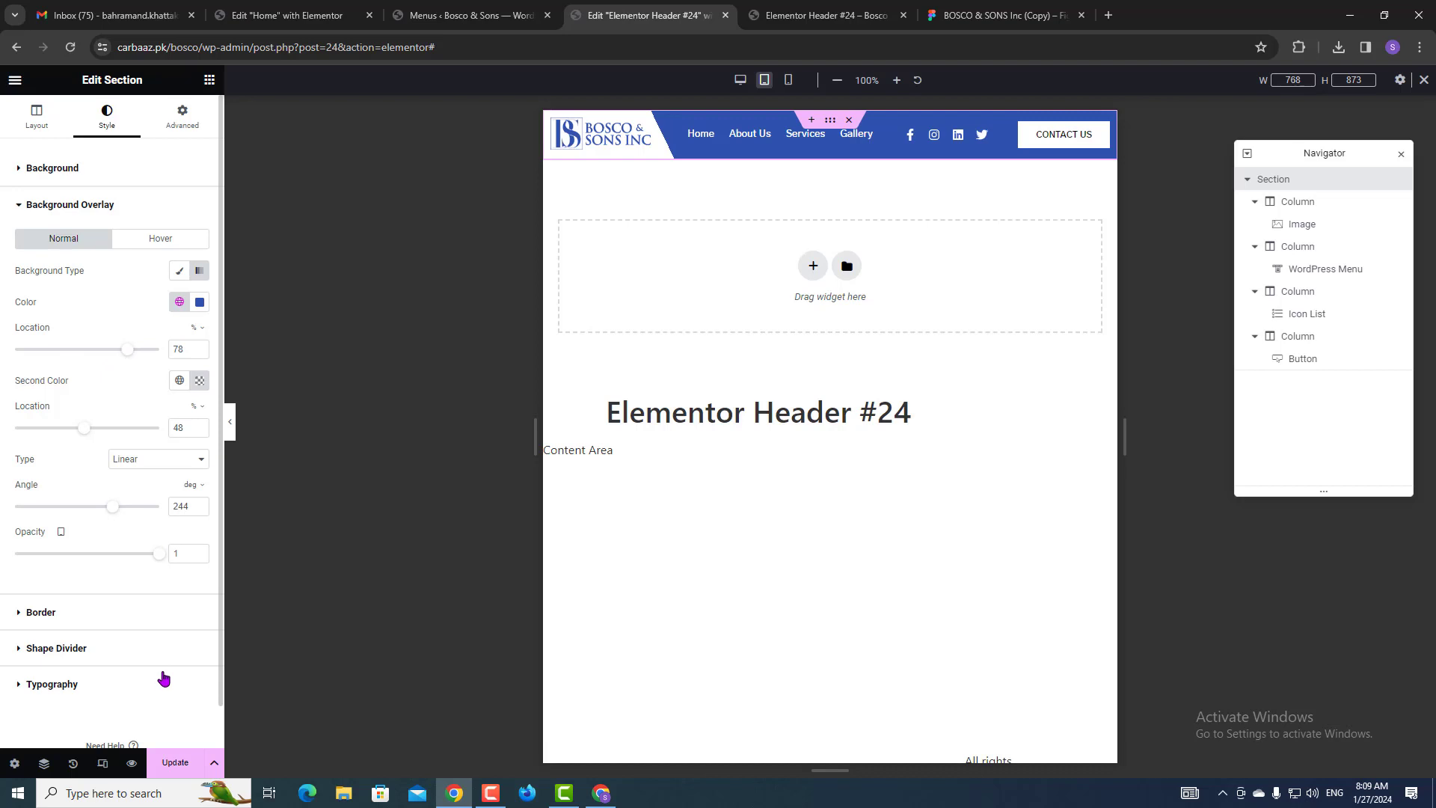
click(177, 763)
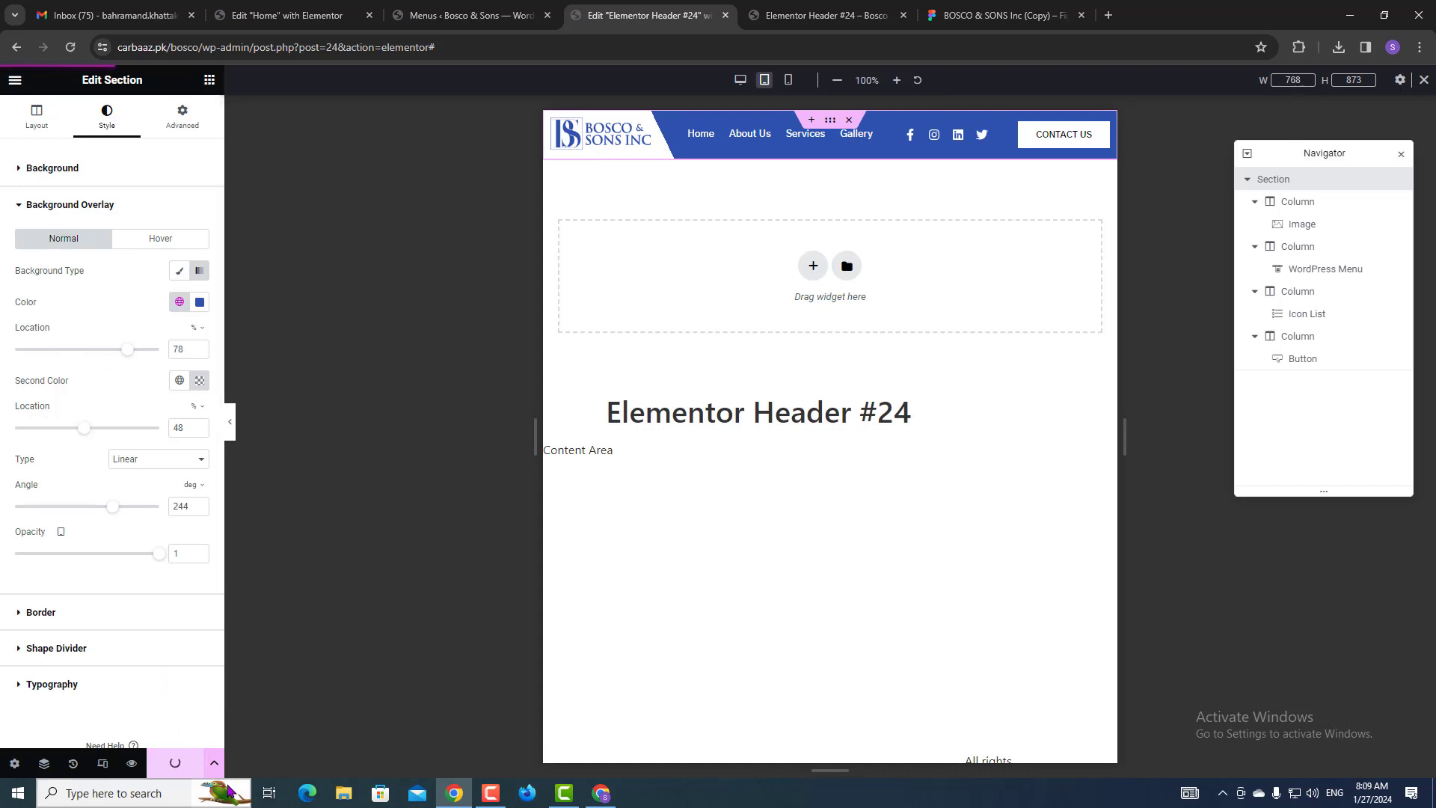
click(838, 7)
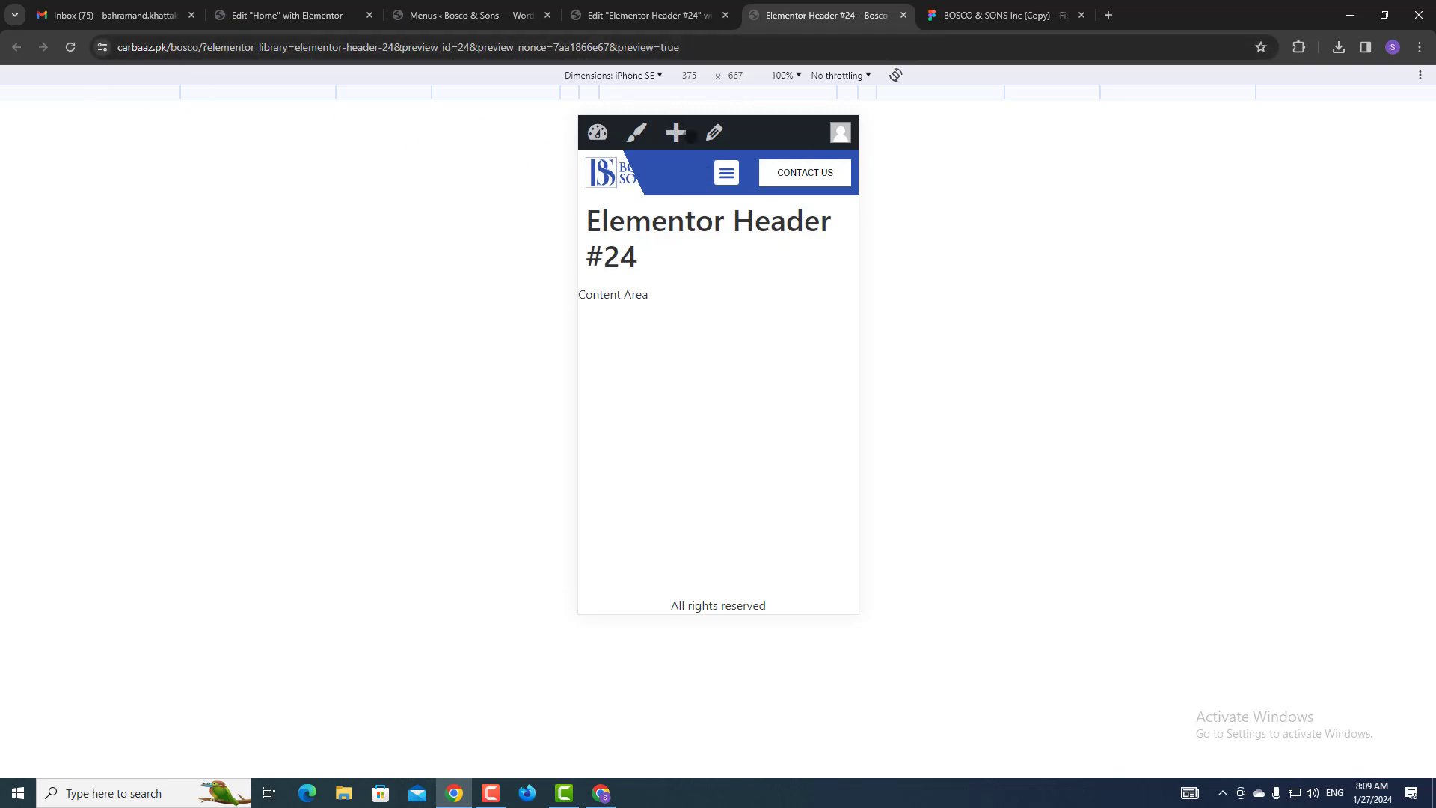
Preview the live header at iPad Pro, iPad Air and iPhone SE sizes, then return to the editor.
click(648, 75)
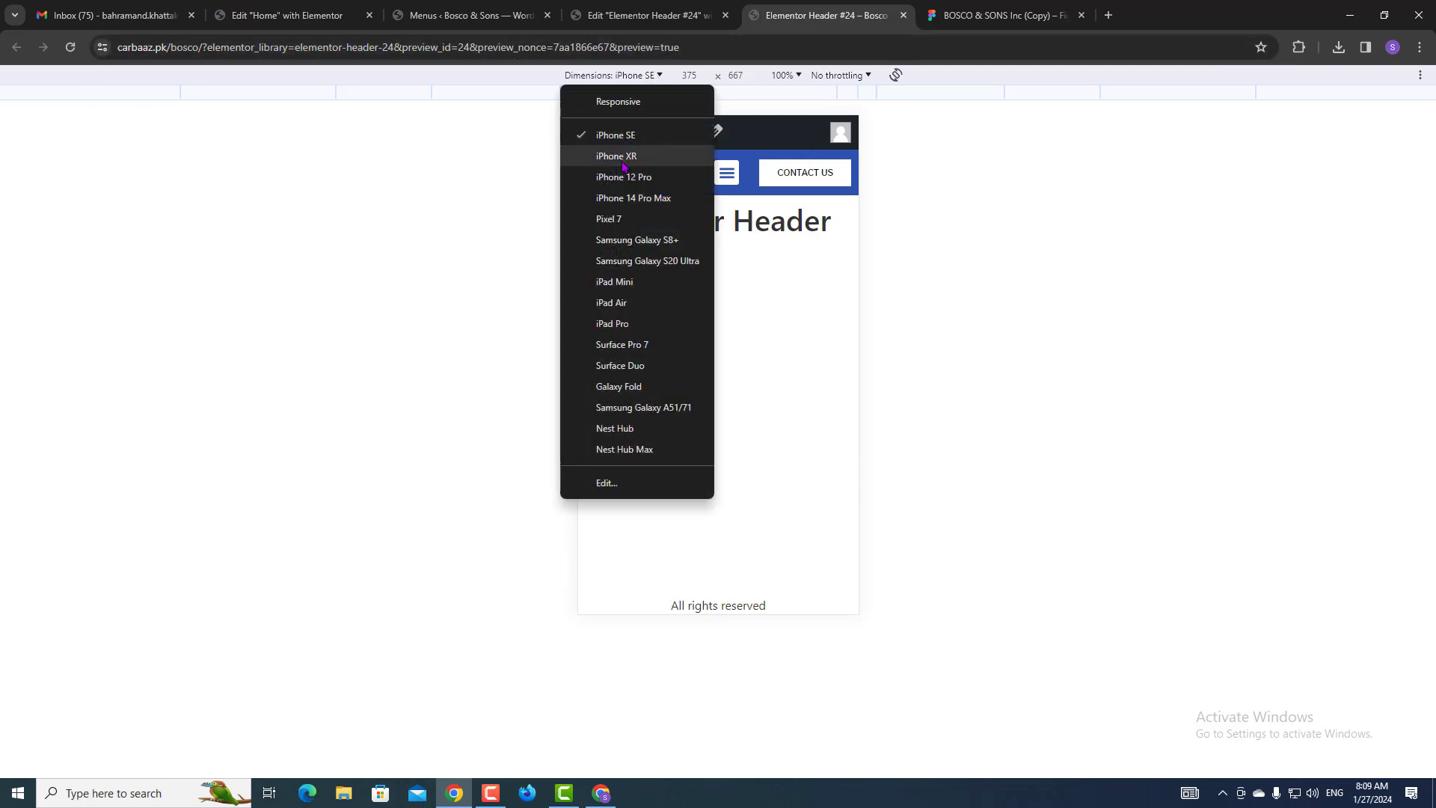
click(614, 325)
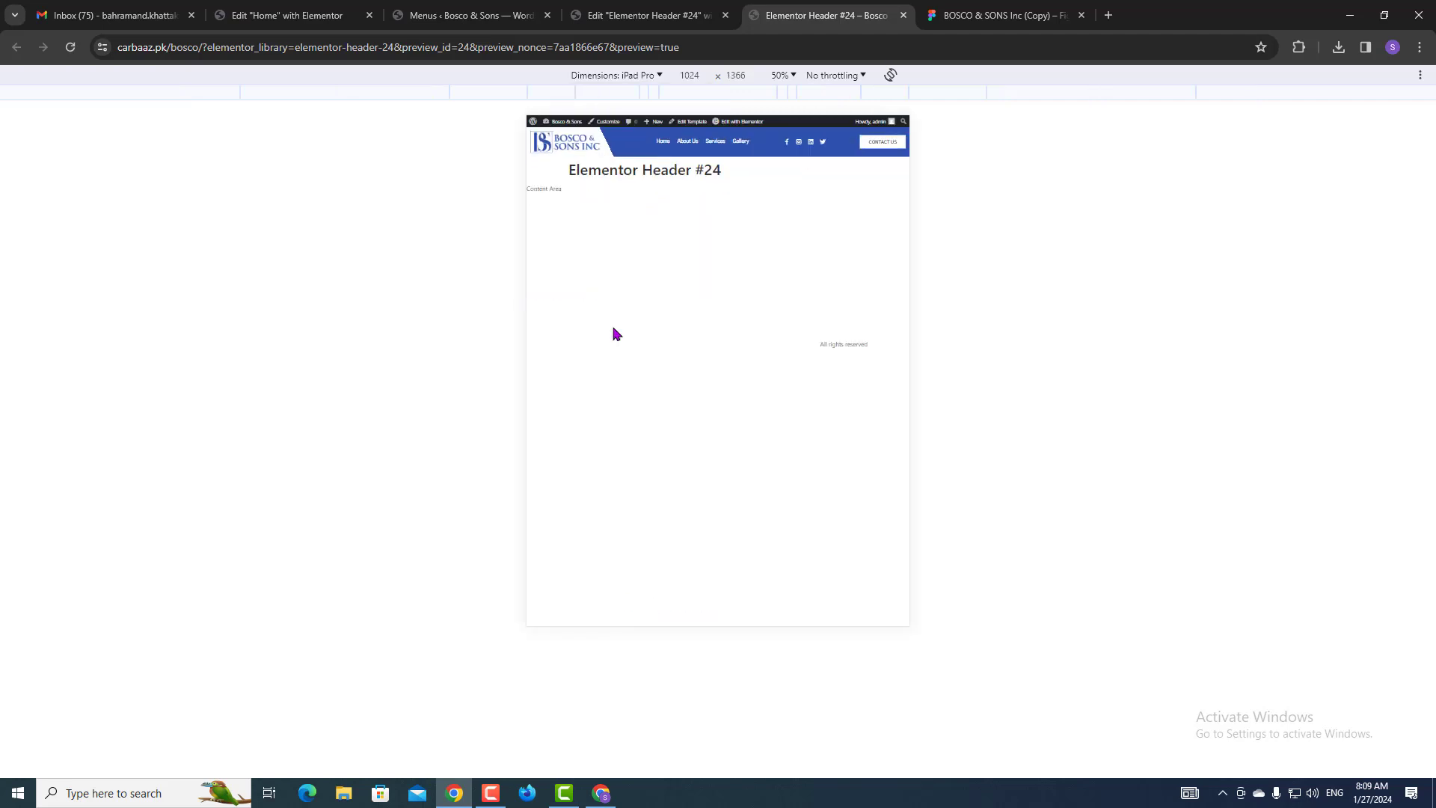
click(630, 77)
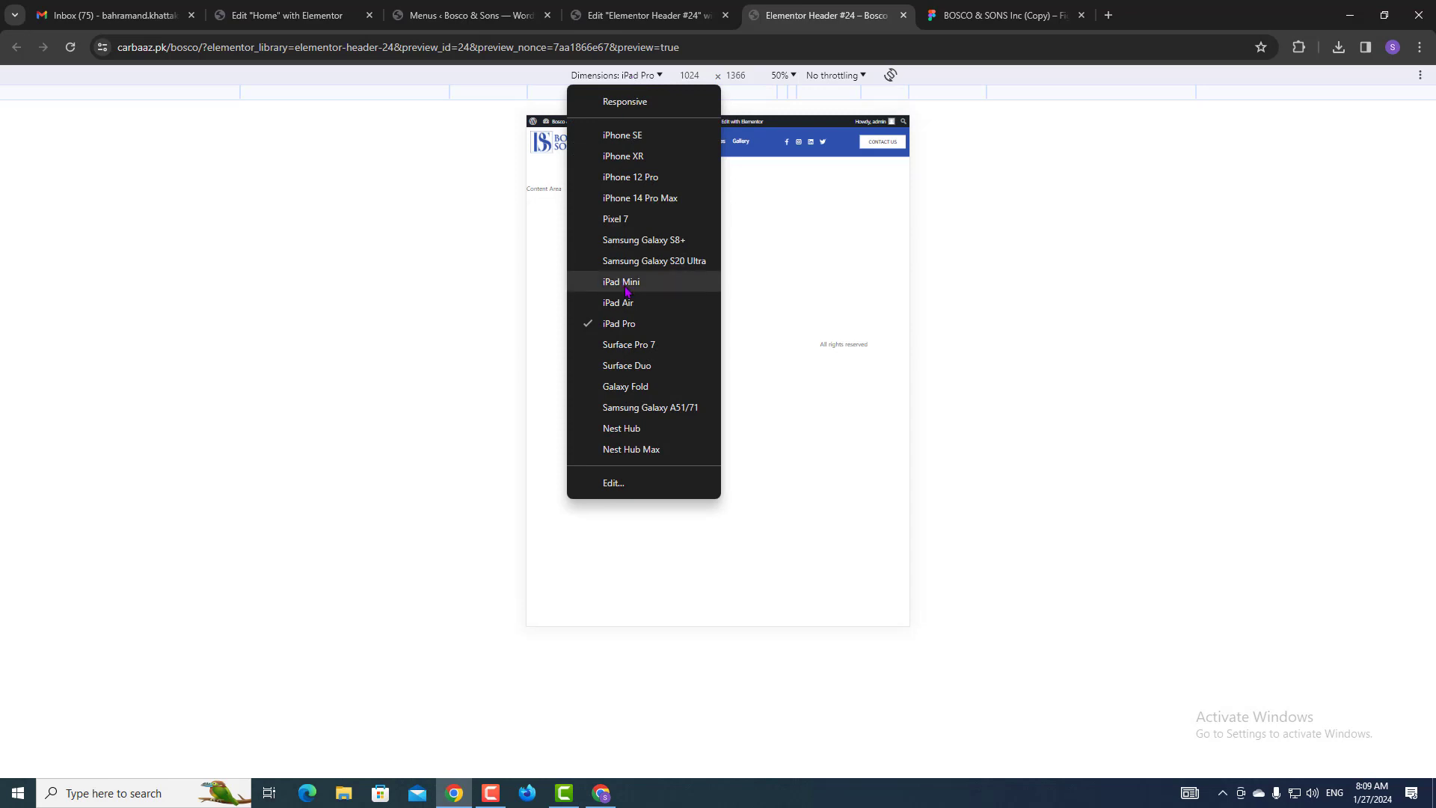
click(631, 309)
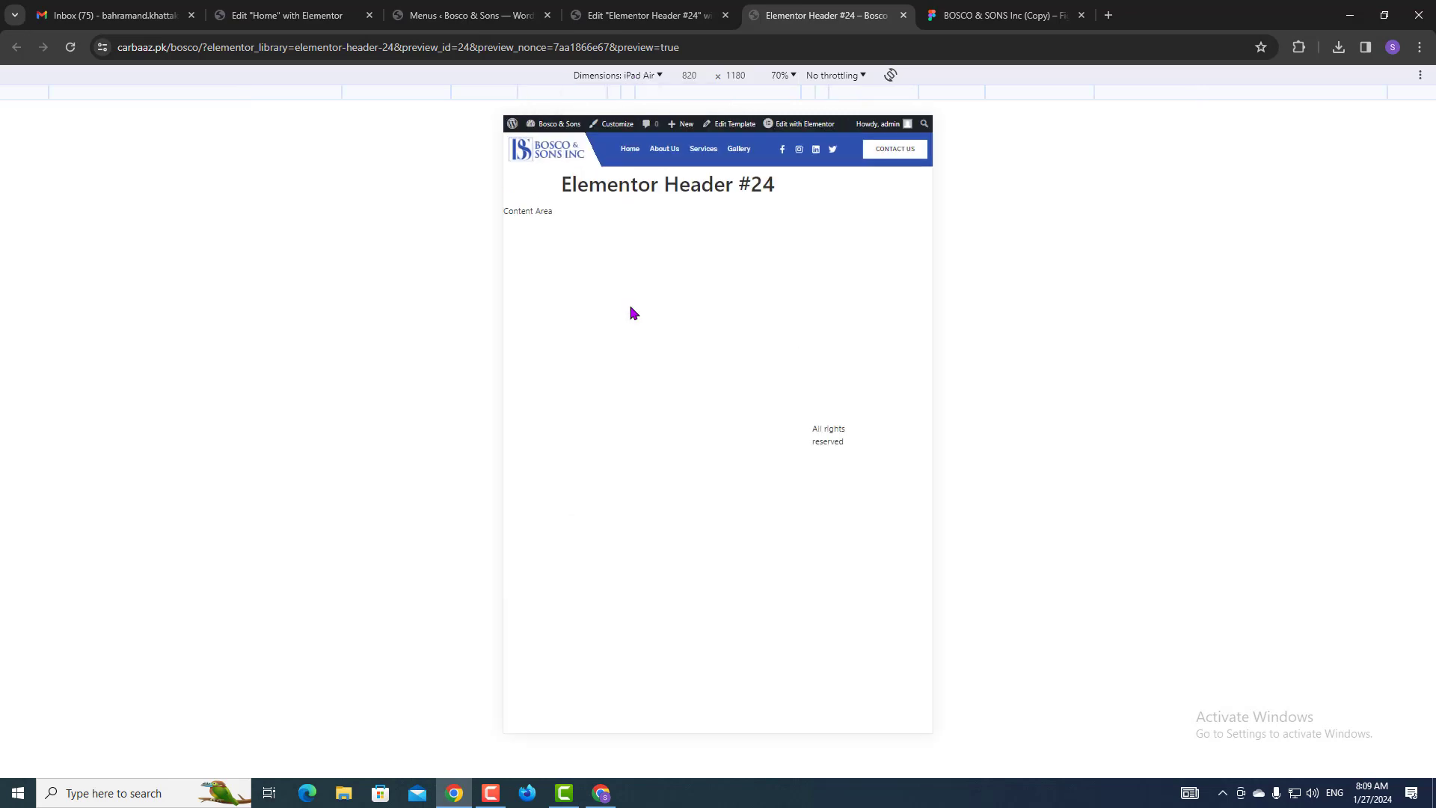
click(627, 75)
click(612, 137)
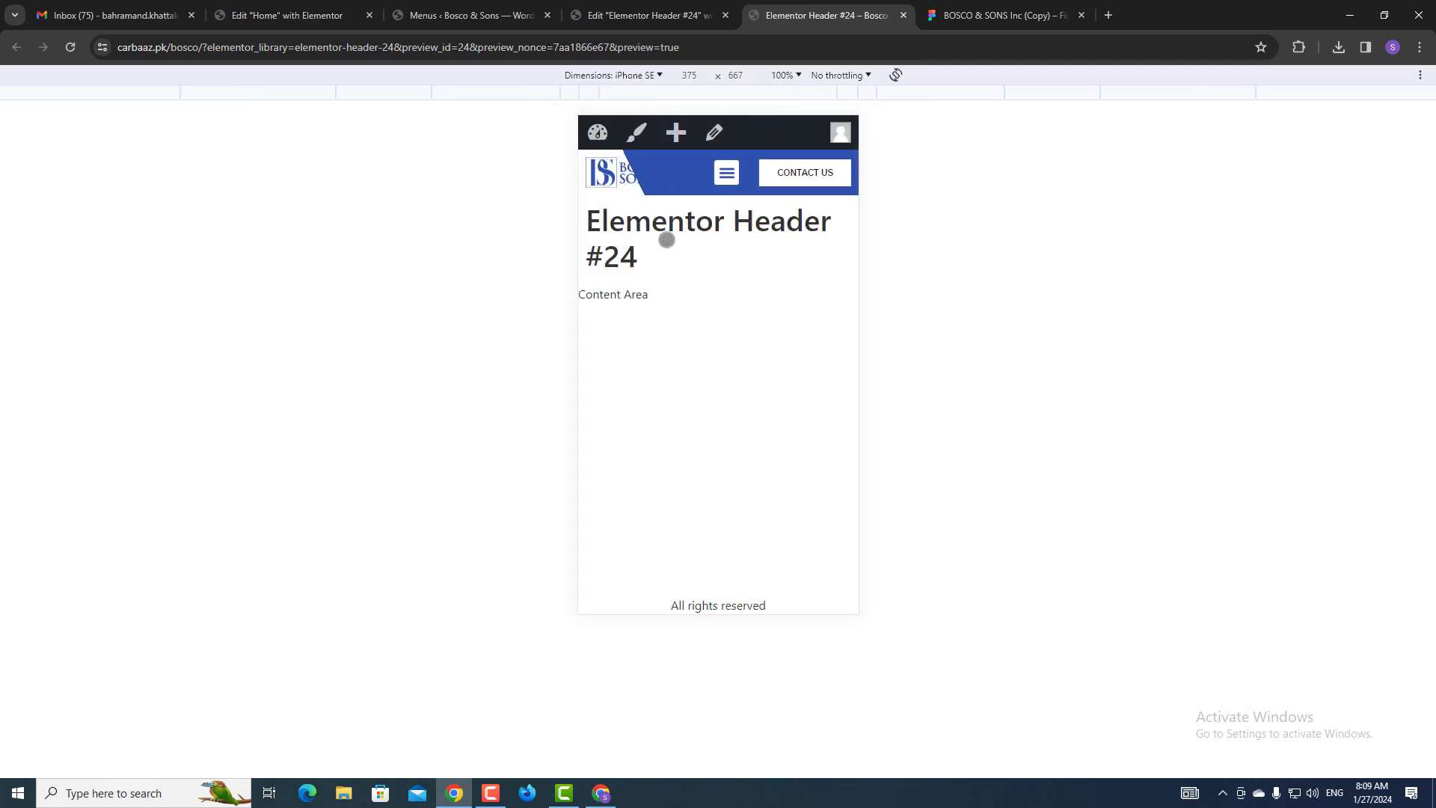
click(703, 15)
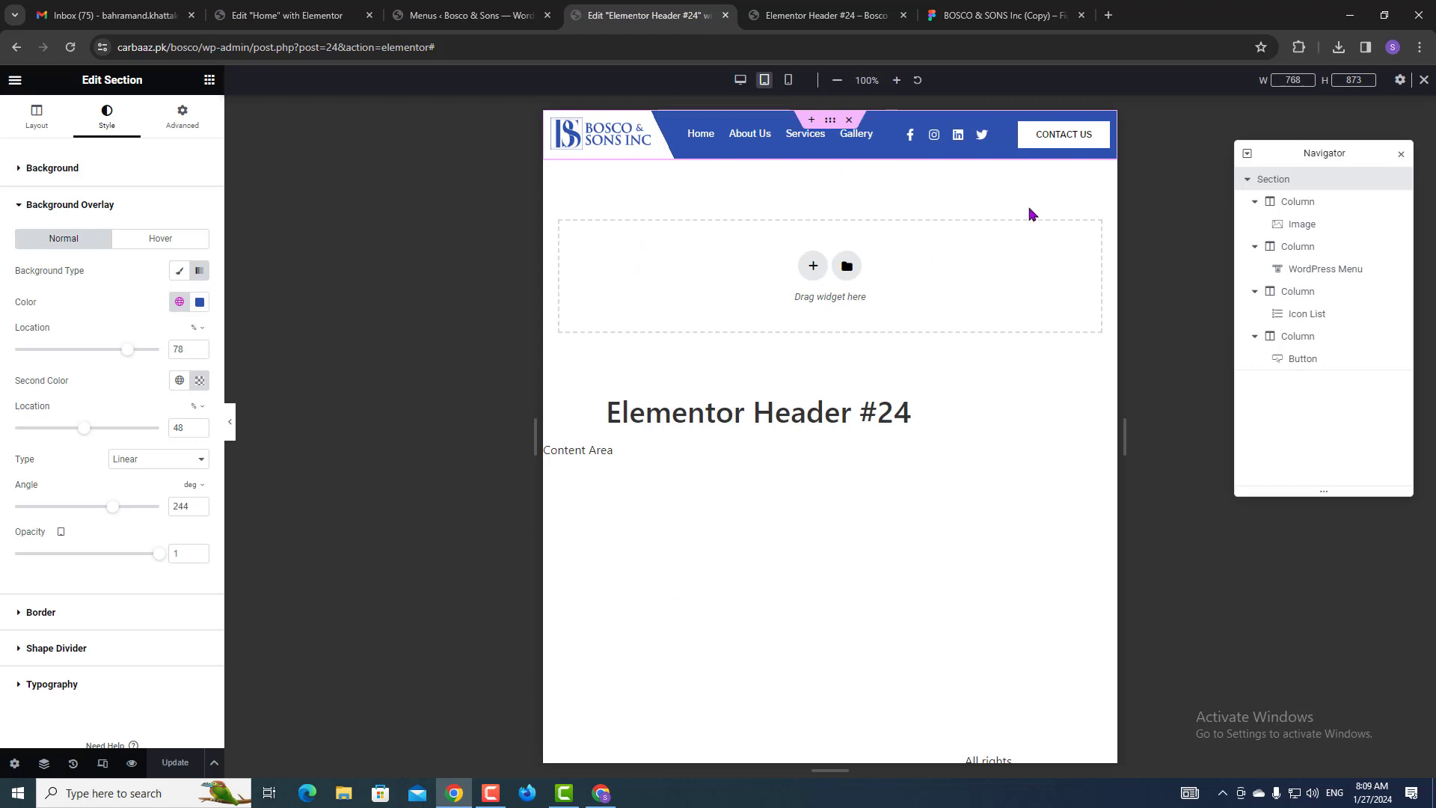
In mobile view, move the overlay's first colour location to 57%, save, and check the iPad Pro preview.
click(789, 80)
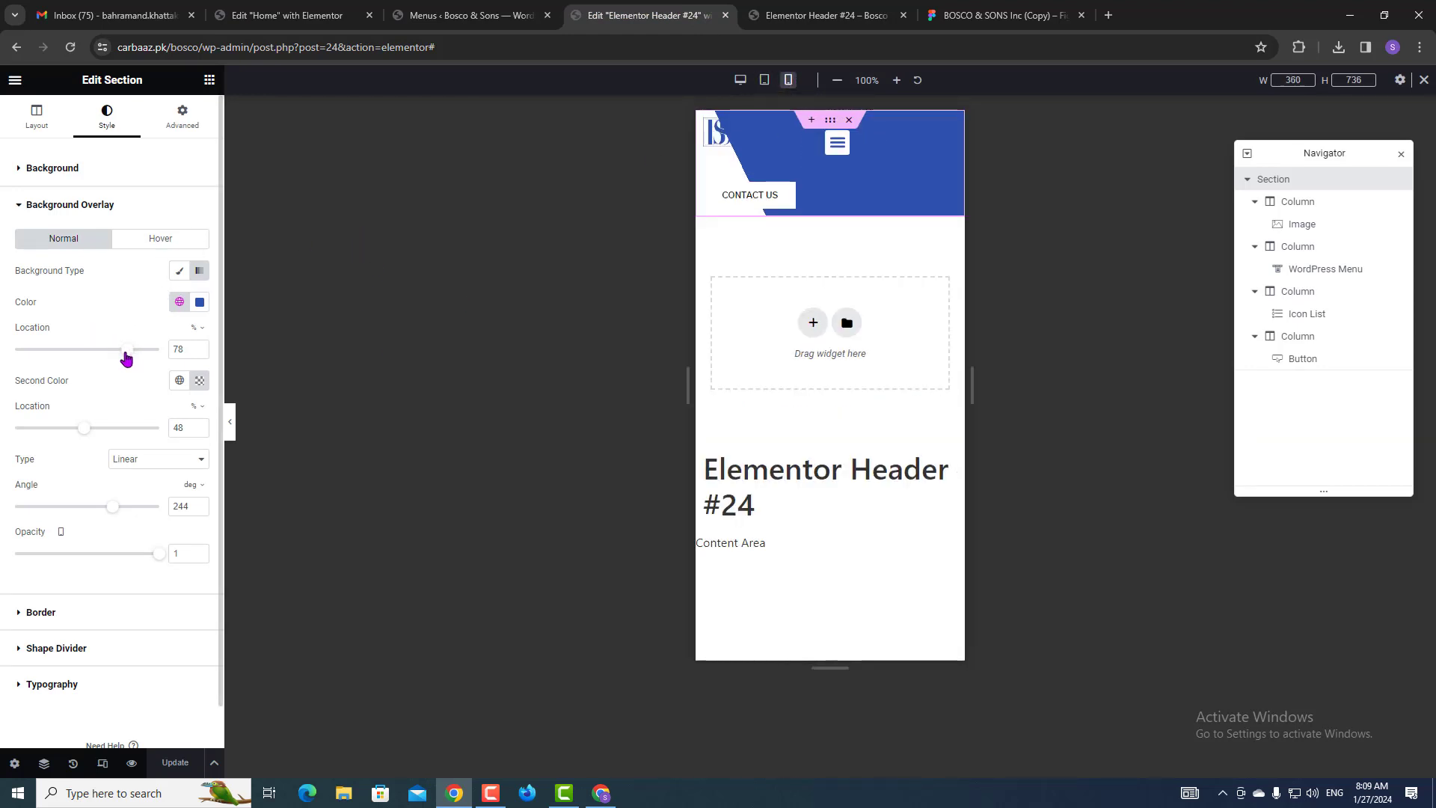
drag(126, 357, 95, 363)
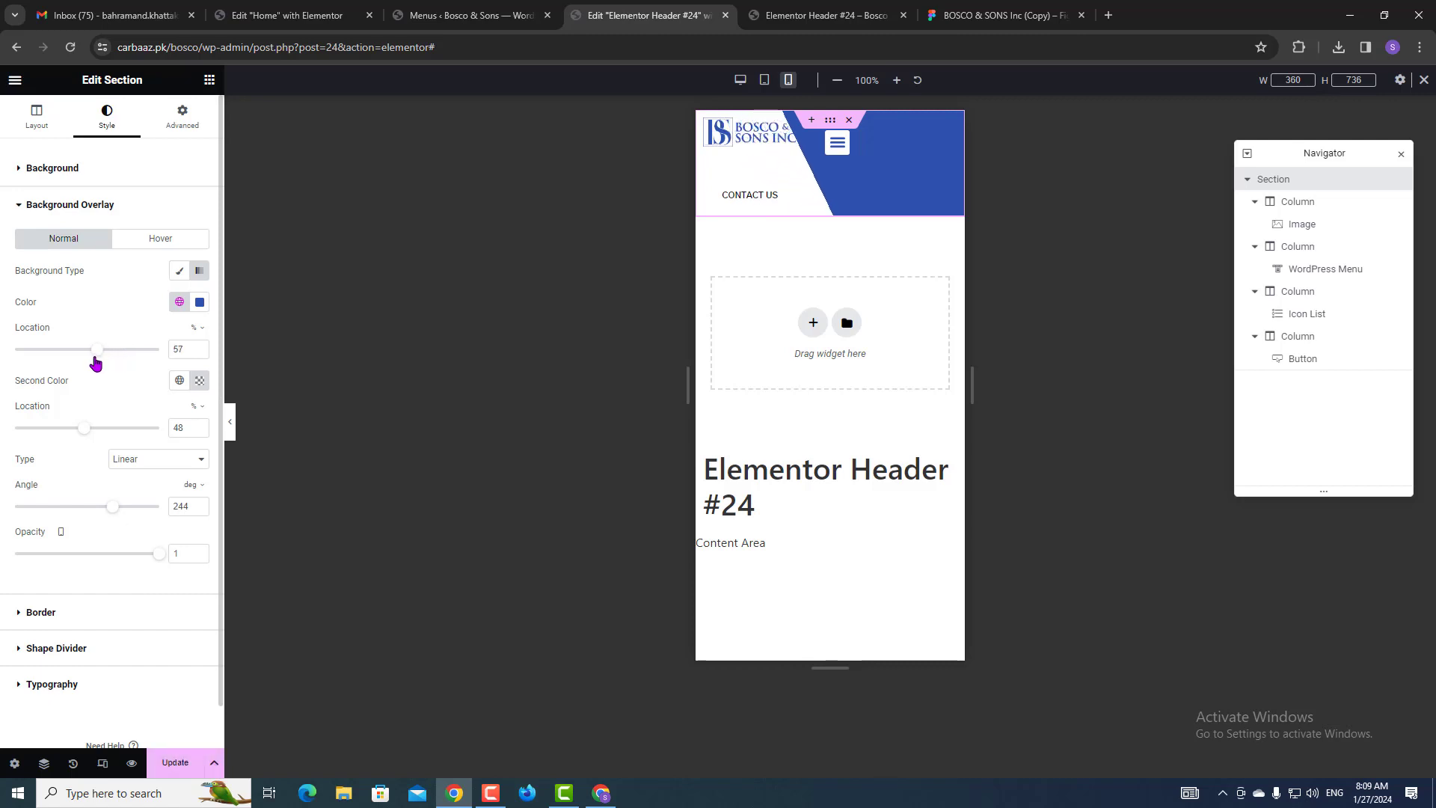
click(175, 762)
click(778, 15)
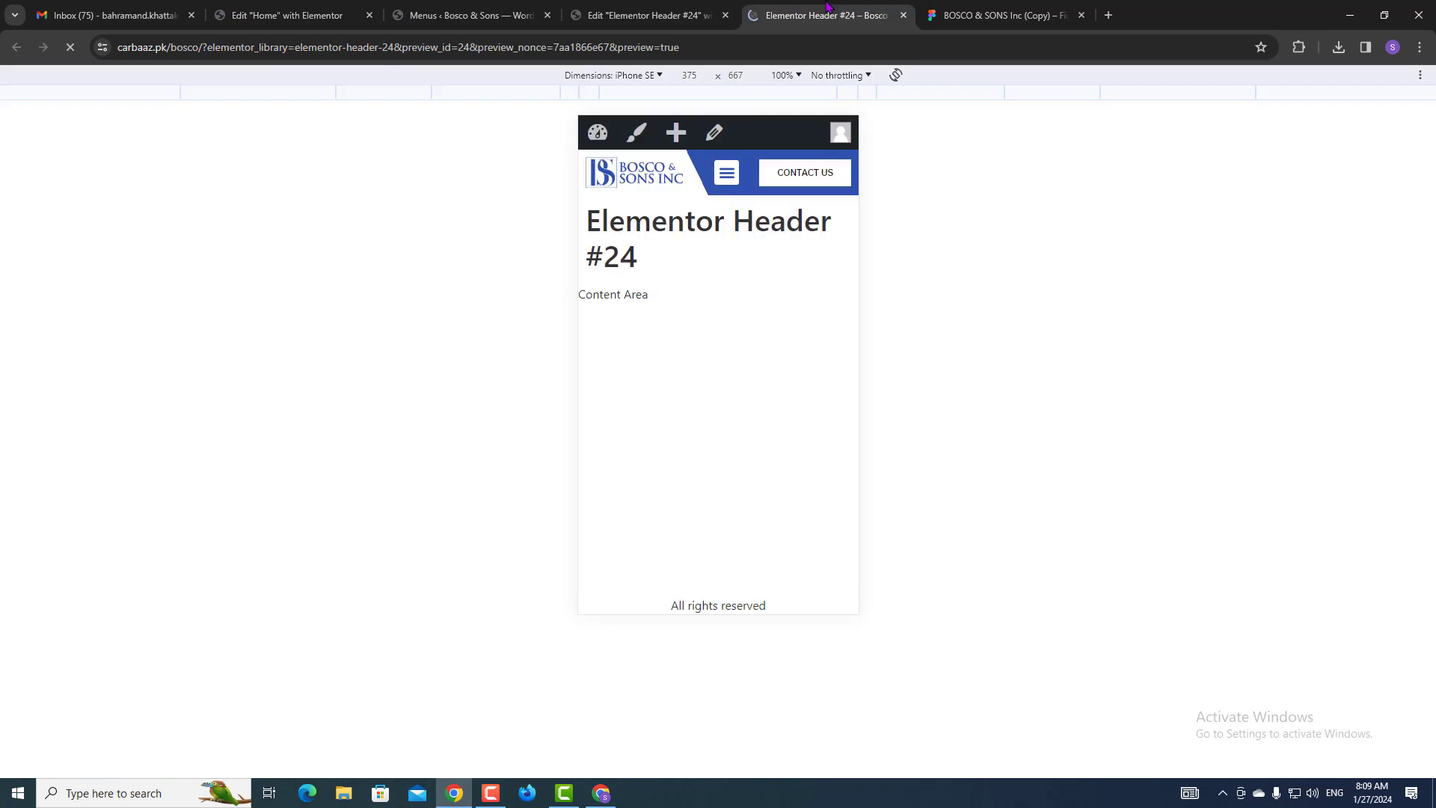
click(637, 75)
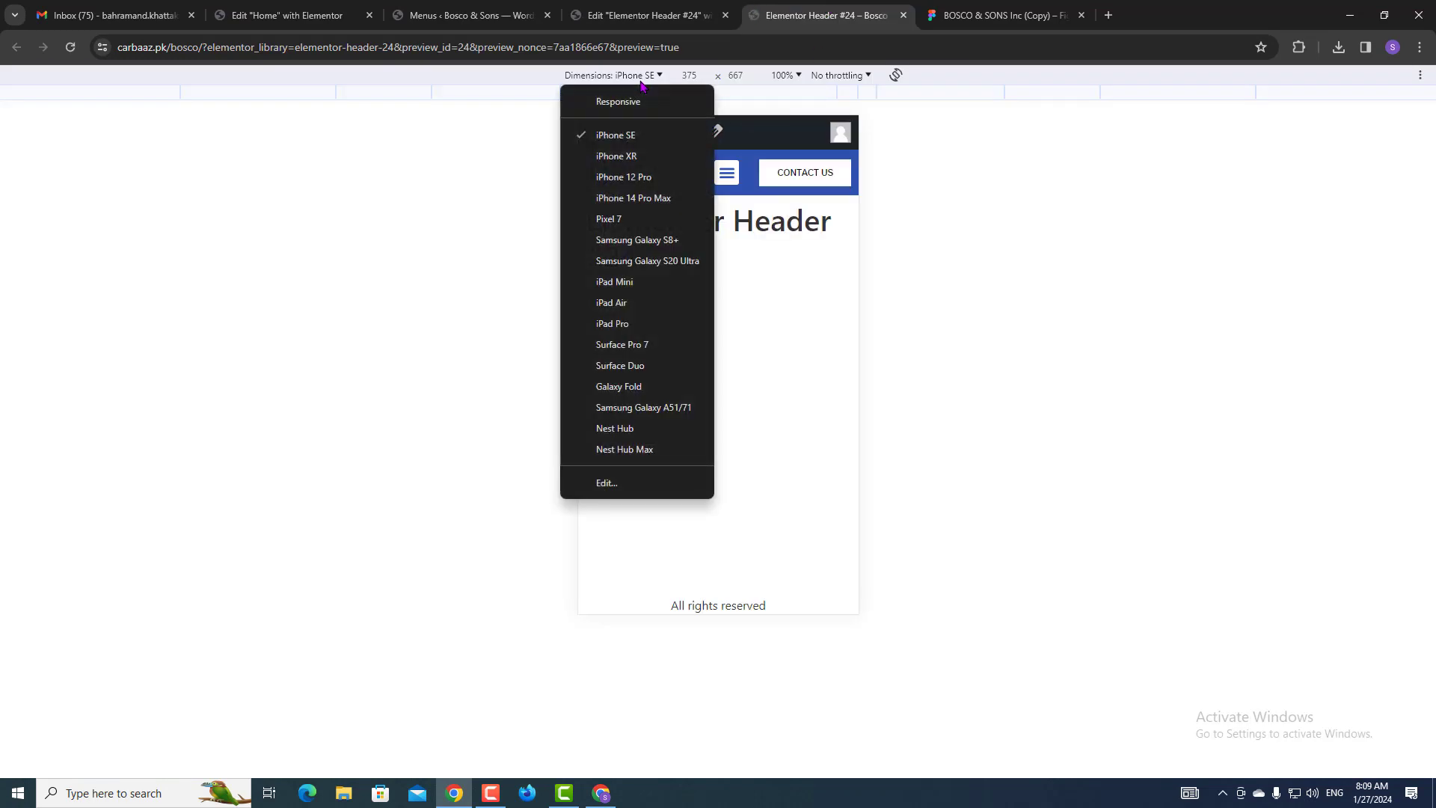
click(623, 330)
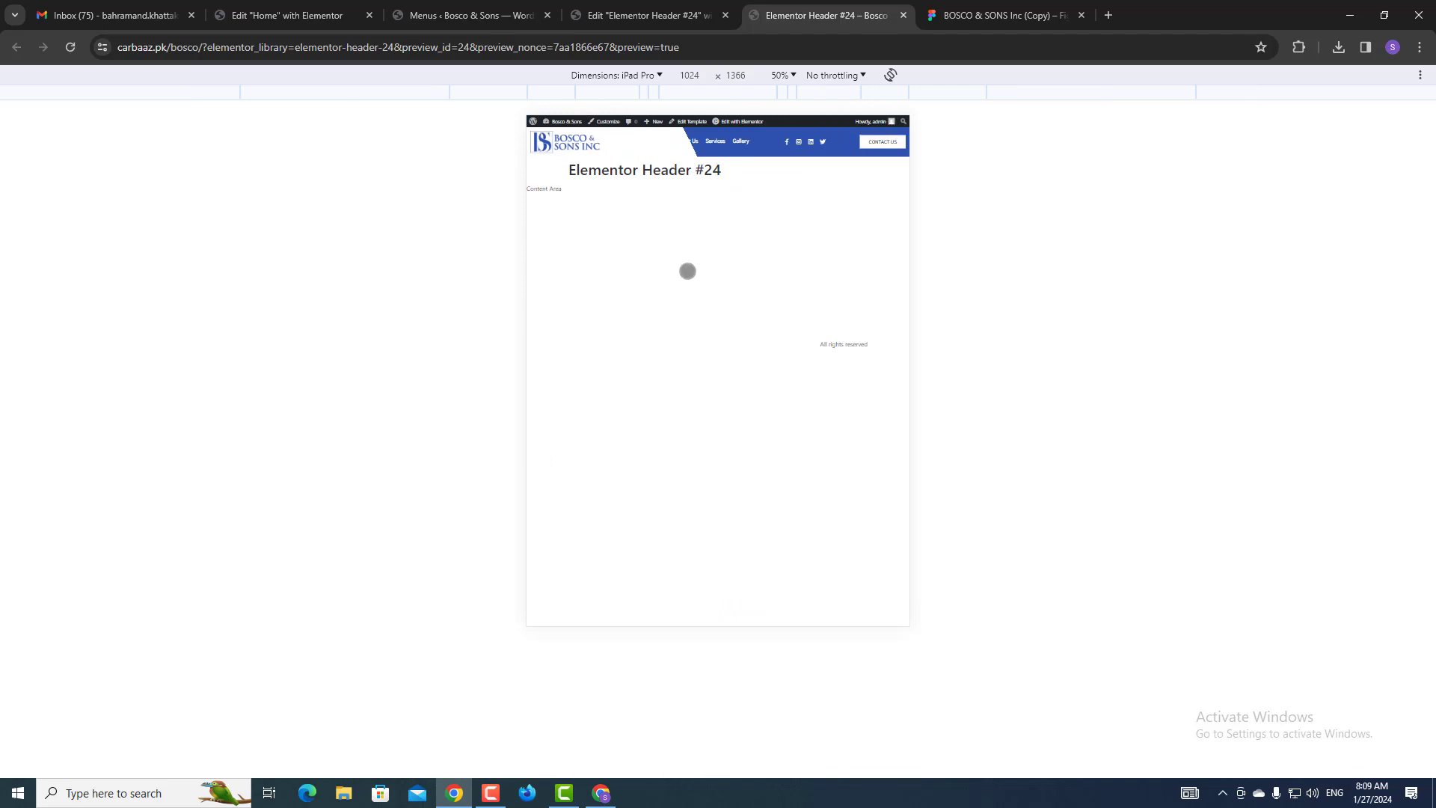
click(611, 8)
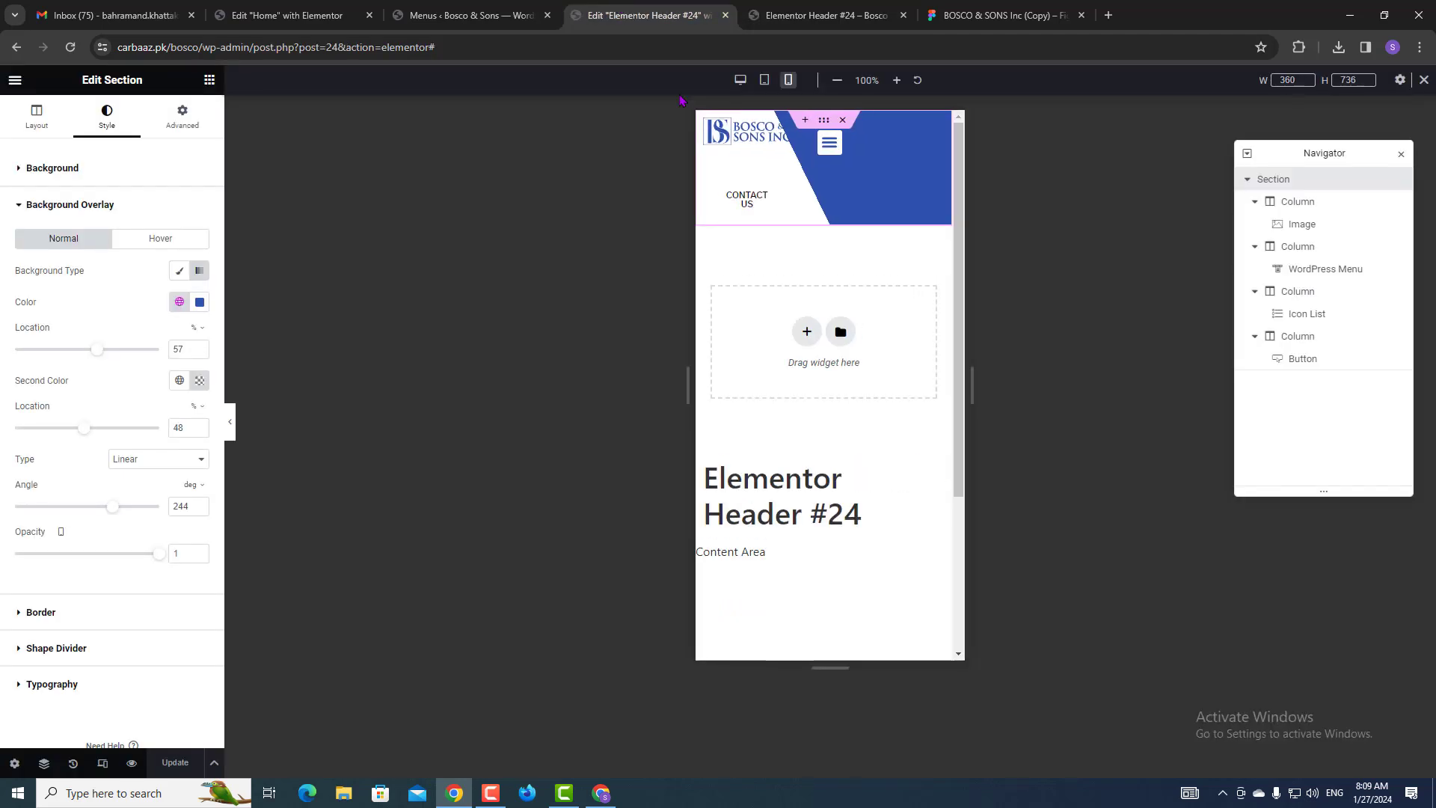
Rename the header section to 'Mobile Header' and duplicate it.
click(1246, 181)
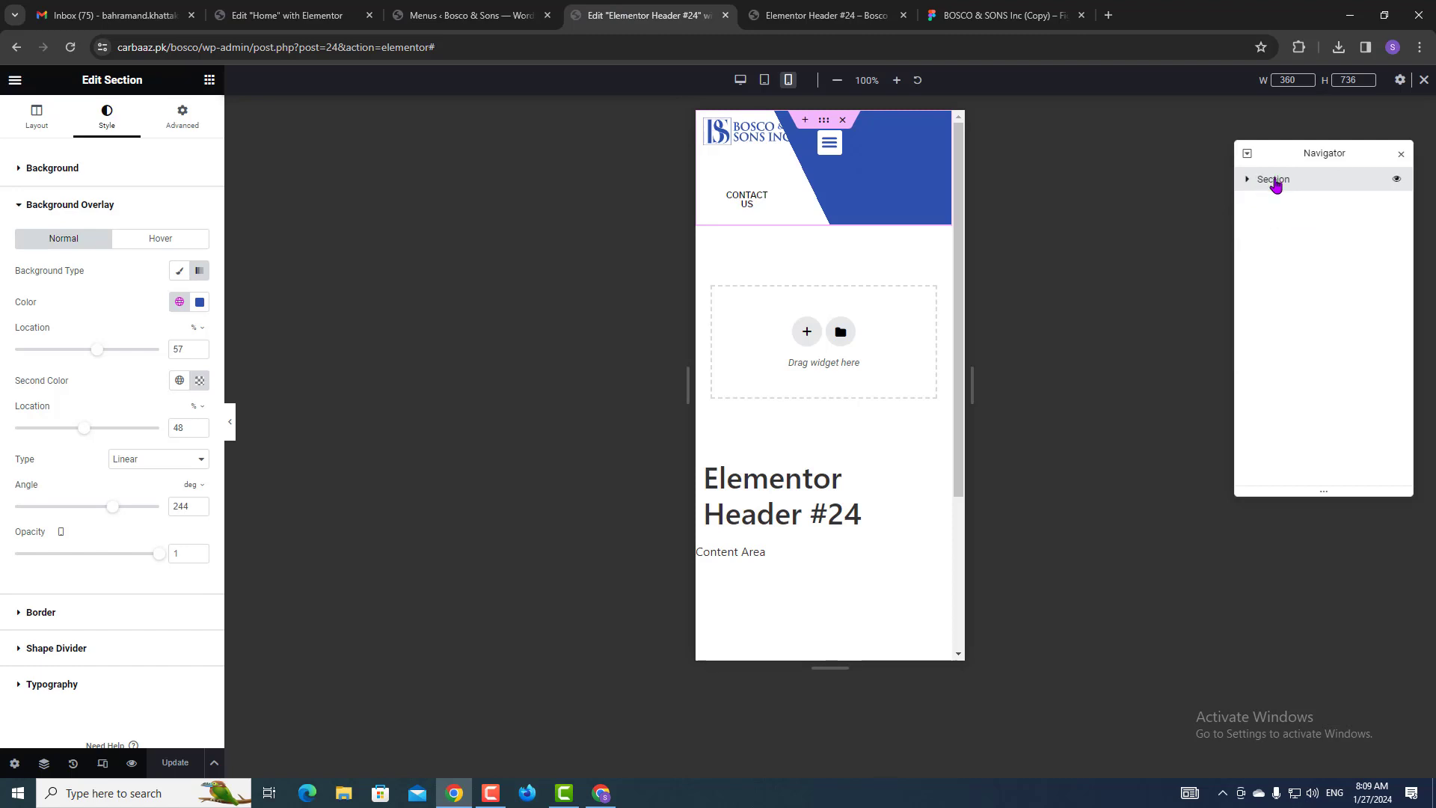
double_click(1275, 183)
text(Mobile Header)
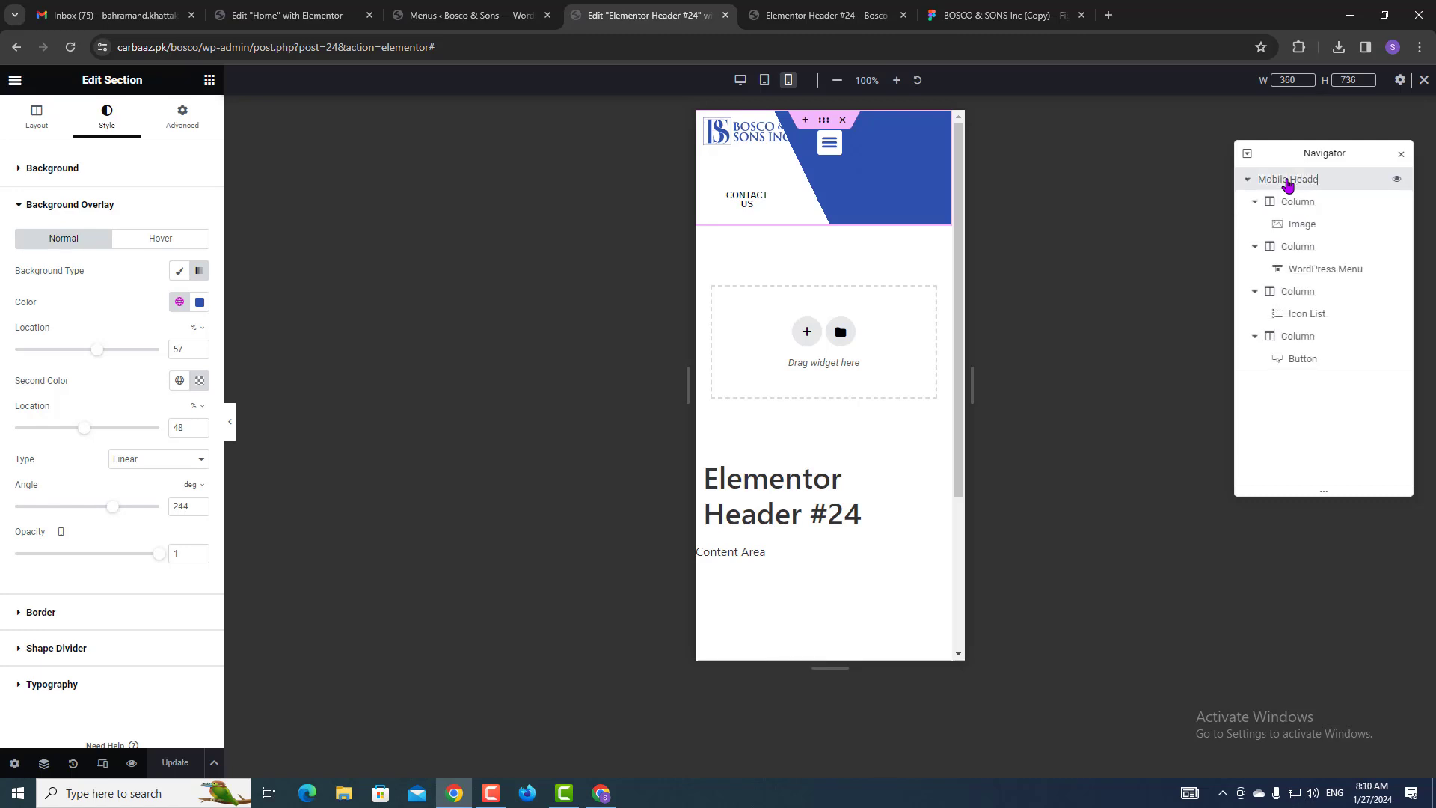
key(Return)
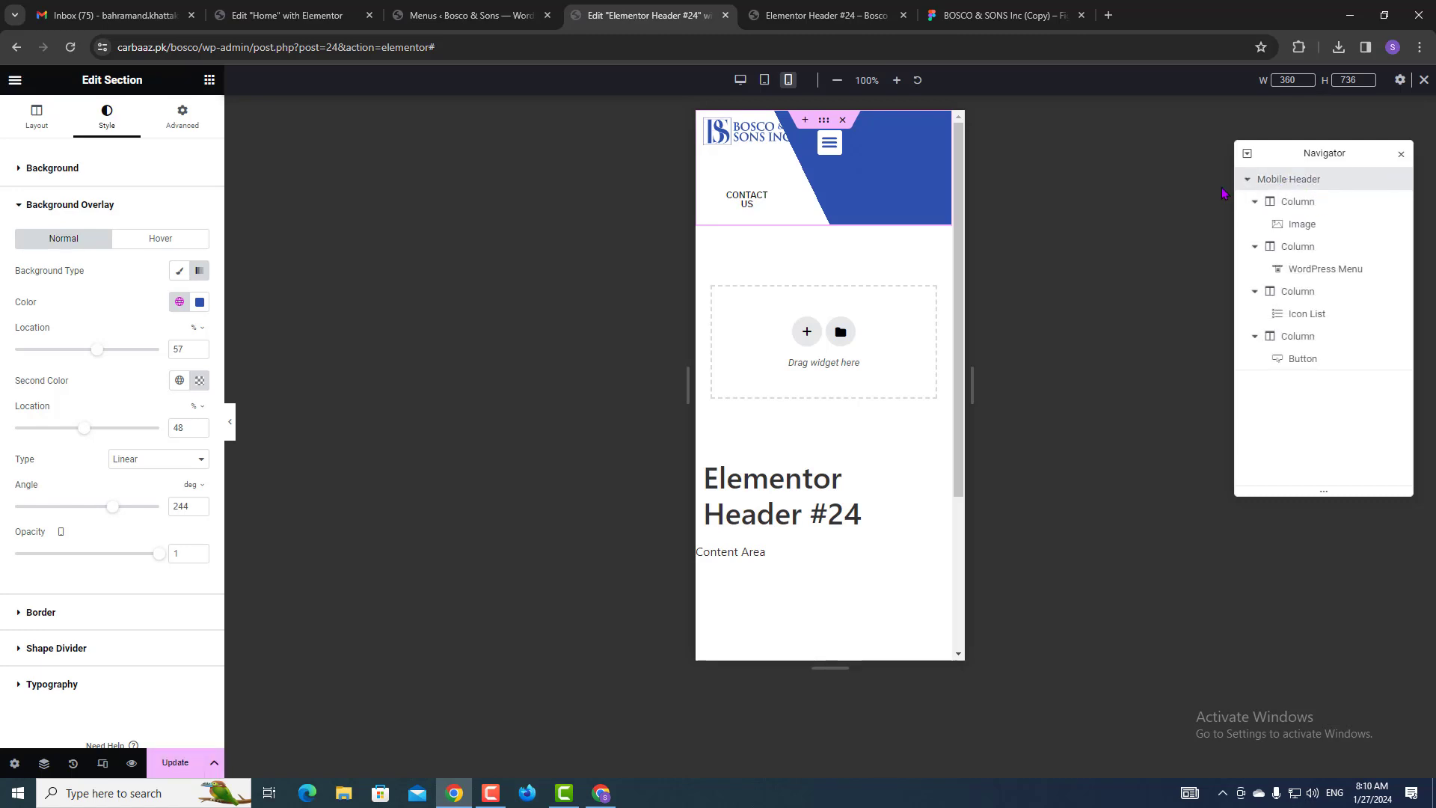
click(1247, 180)
right_click(1274, 184)
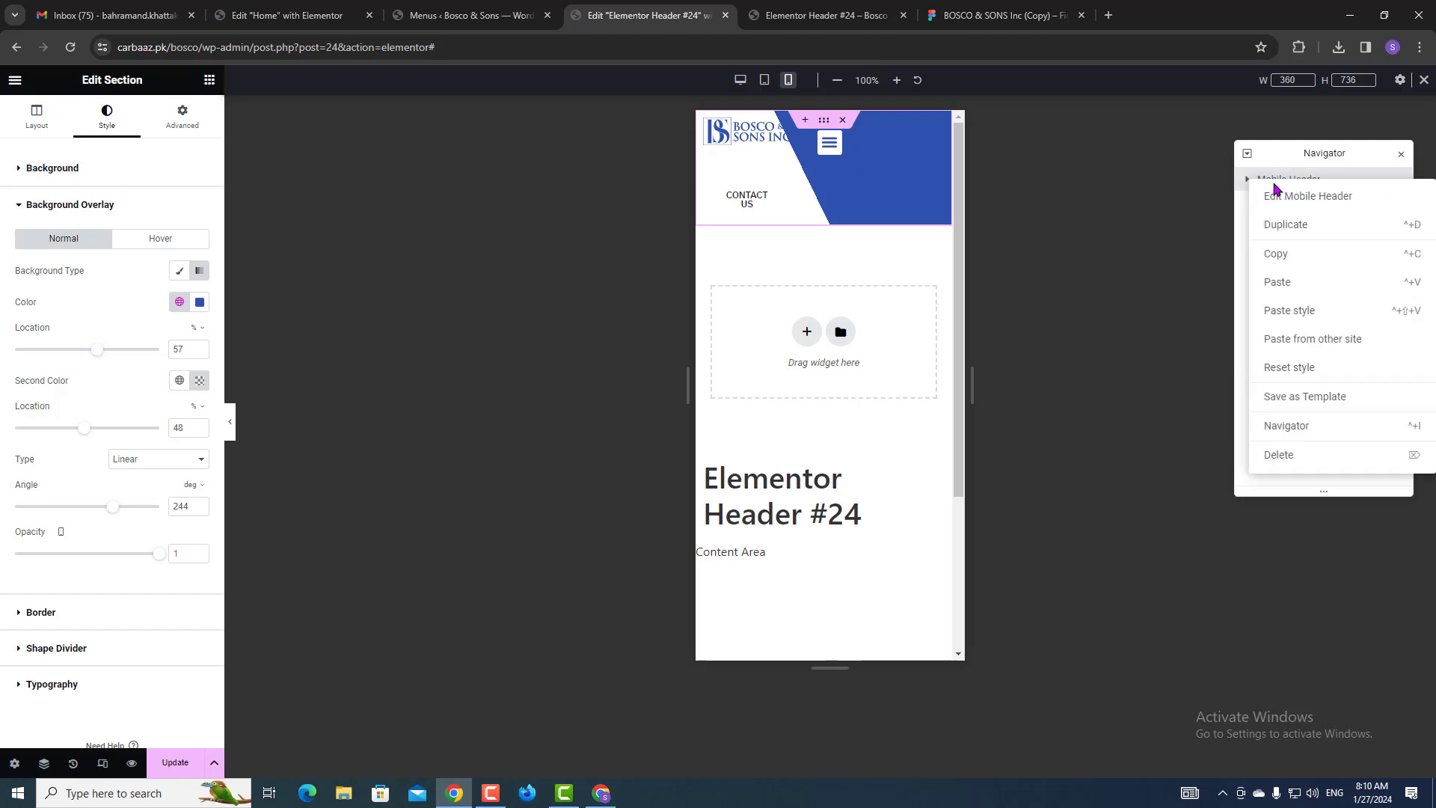
click(1285, 227)
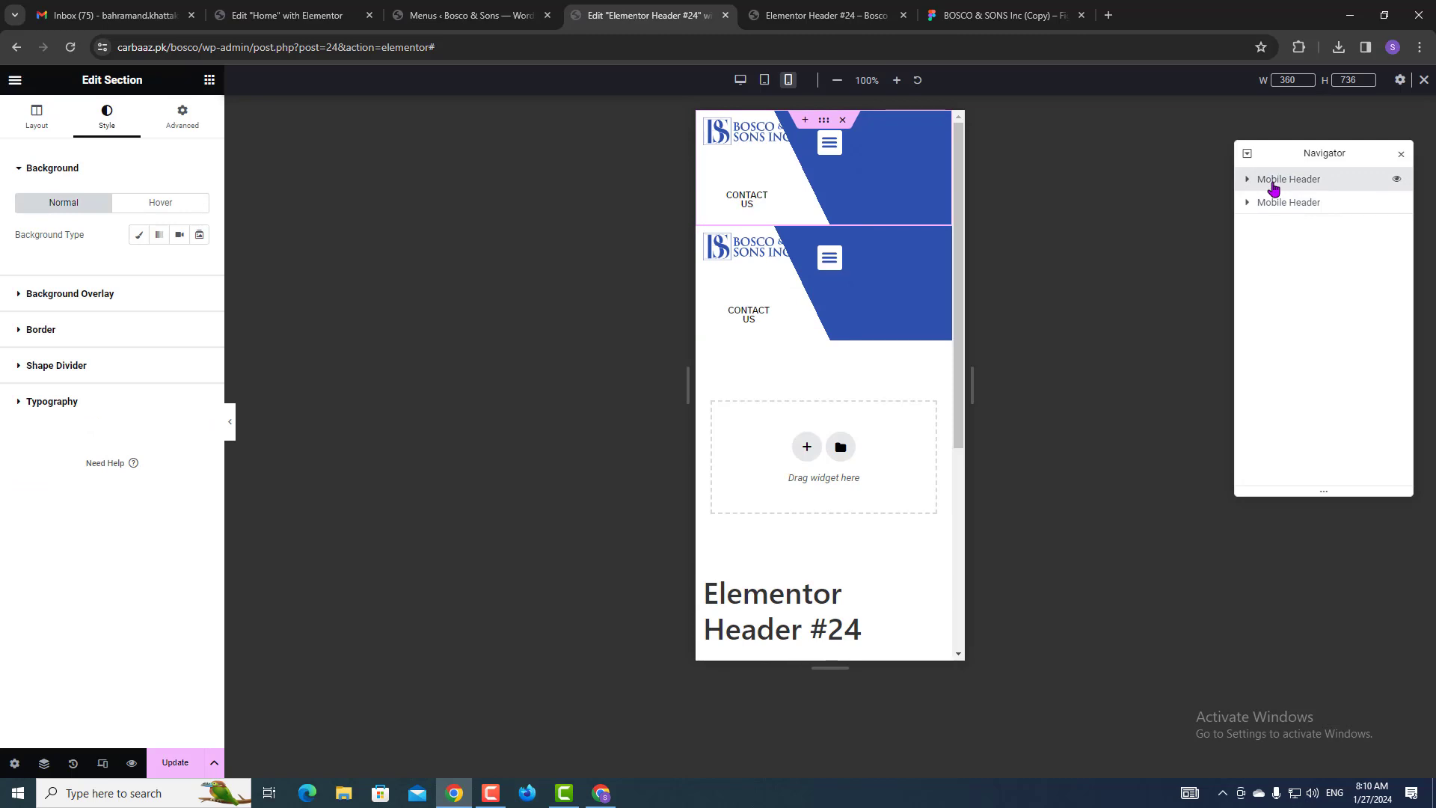
Rename the first copy to 'Tab header' and duplicate that section.
double_click(1273, 185)
text(Tab head)
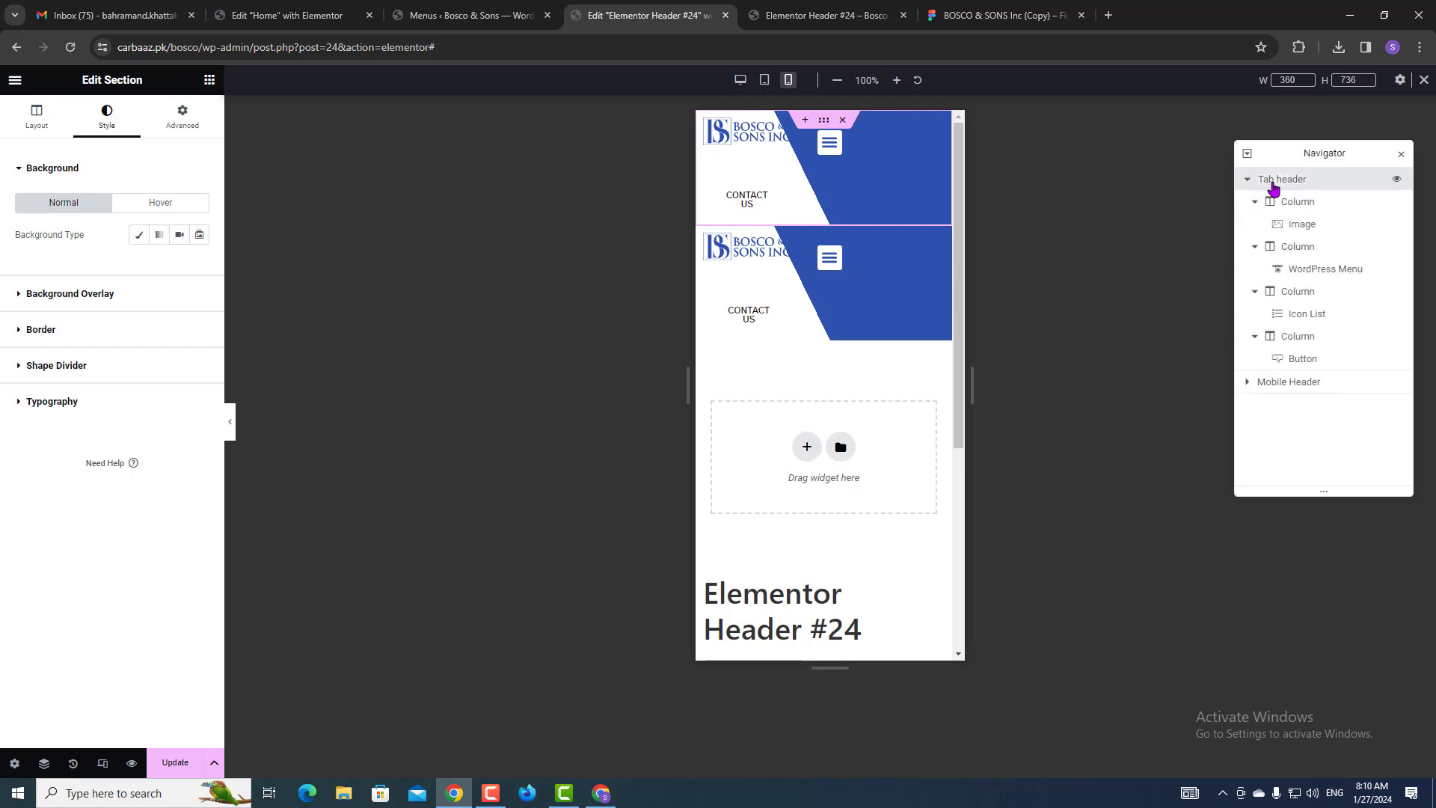
click(1247, 180)
right_click(1249, 181)
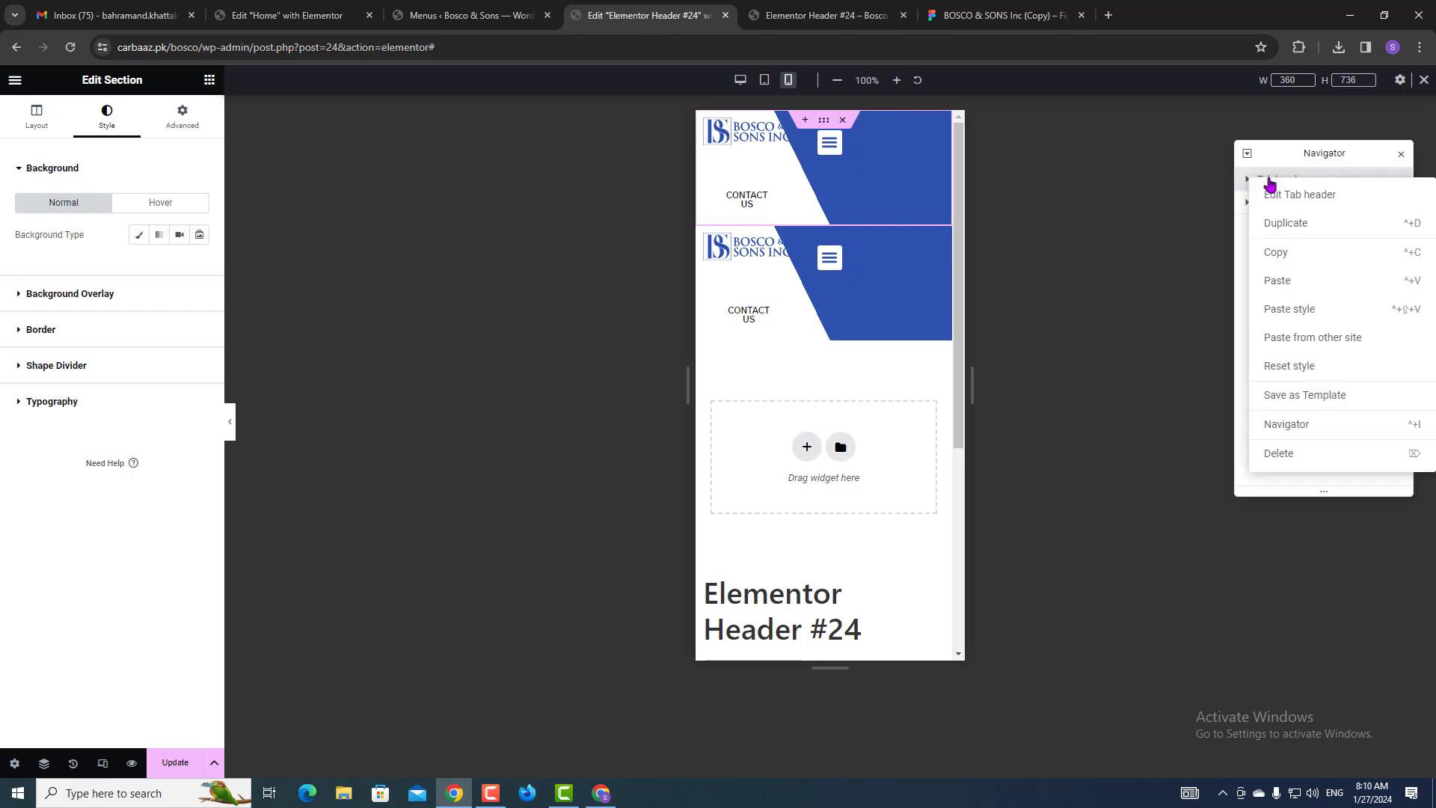
click(1286, 223)
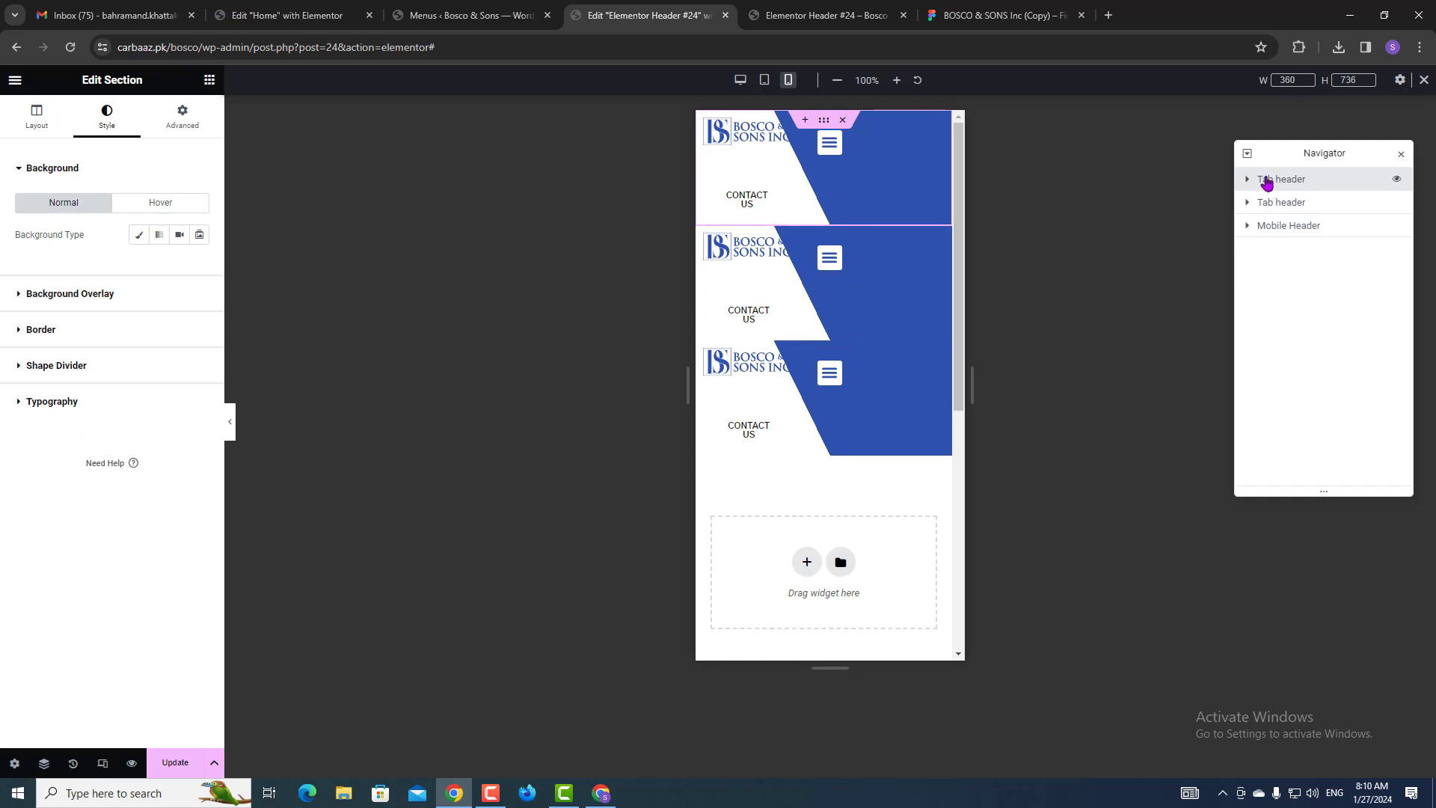
Rename the first section to 'desktop Header'.
double_click(1284, 184)
click(1284, 184)
key(ctrl+a)
text(de)
key(Return)
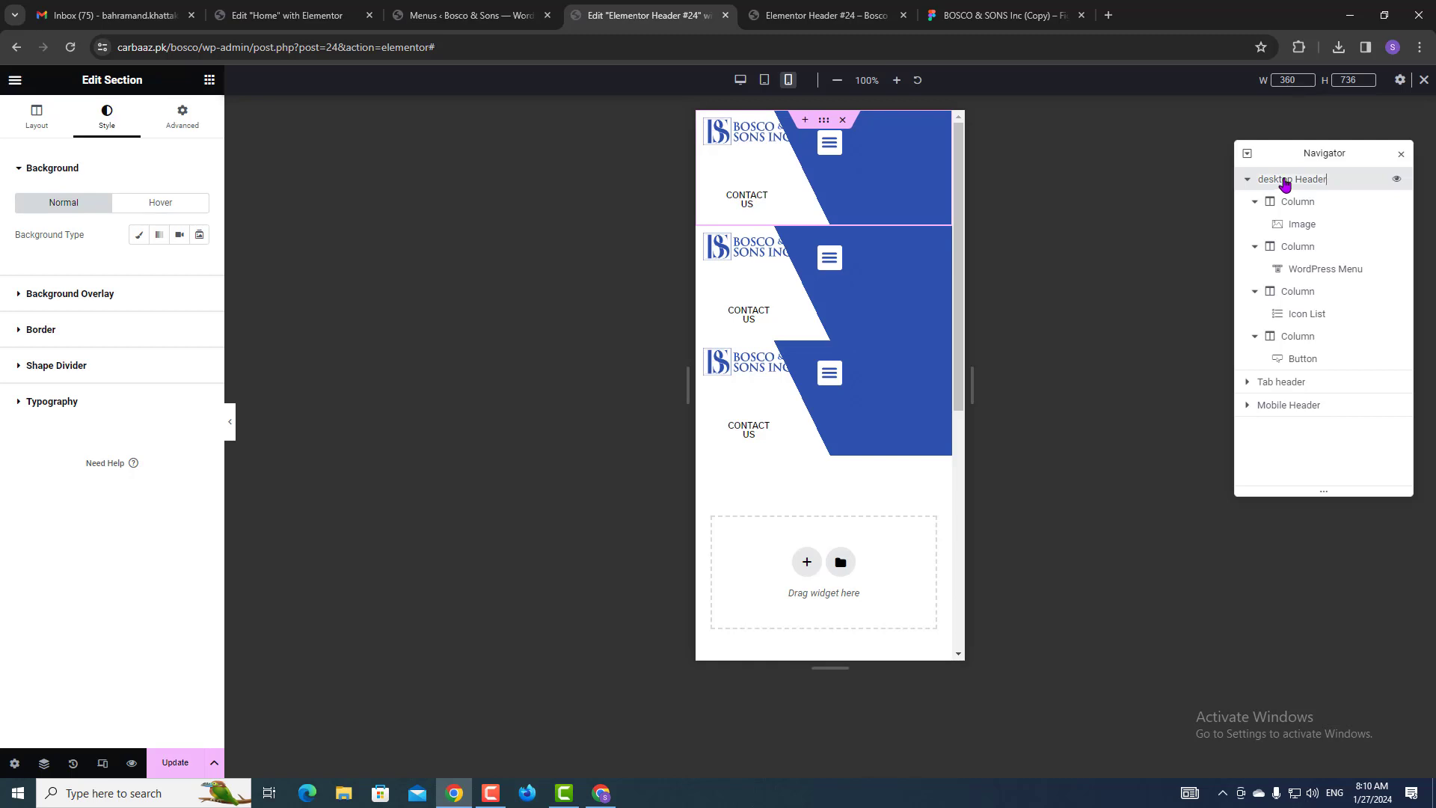
Hide the desktop Header section on mobile and tablet.
click(1246, 179)
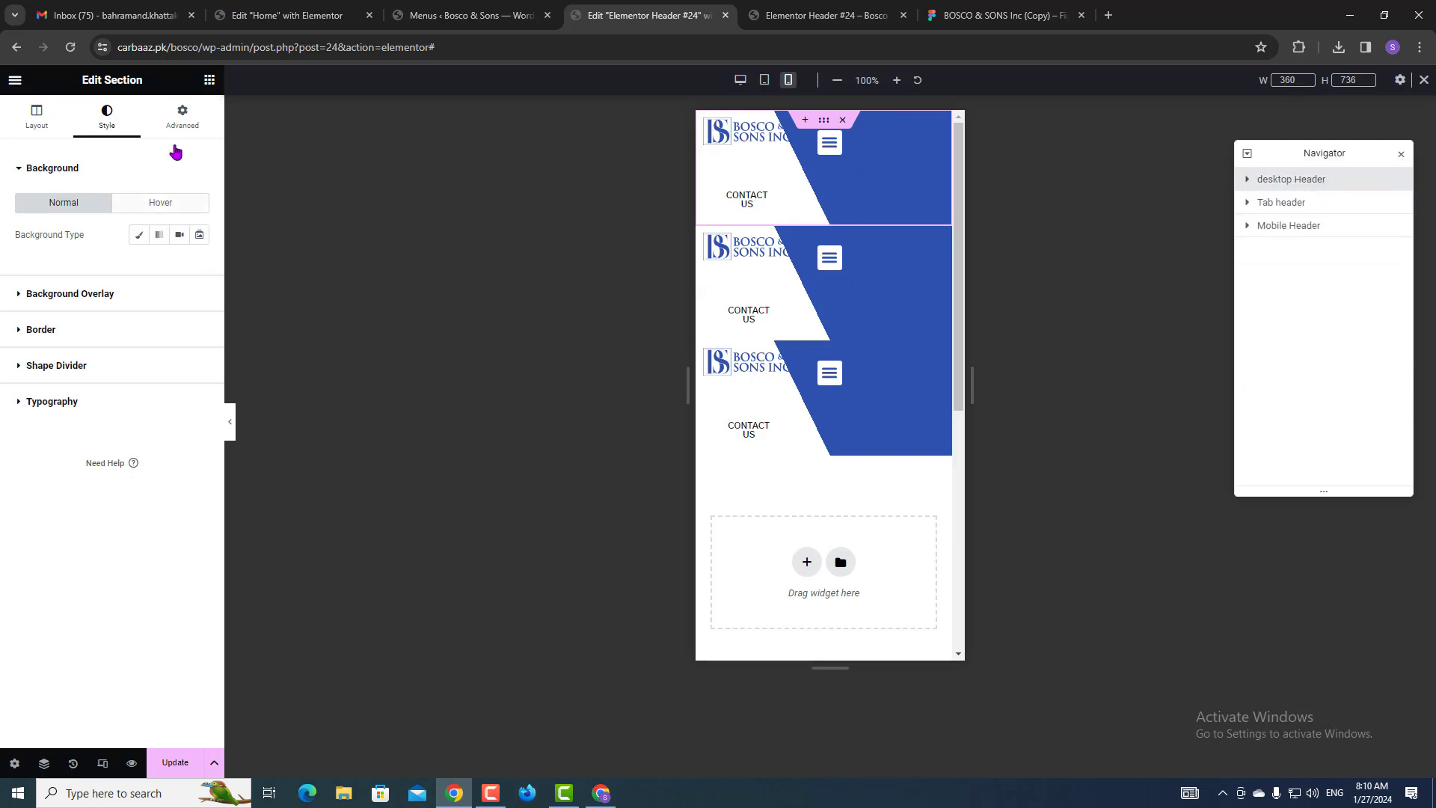
click(183, 118)
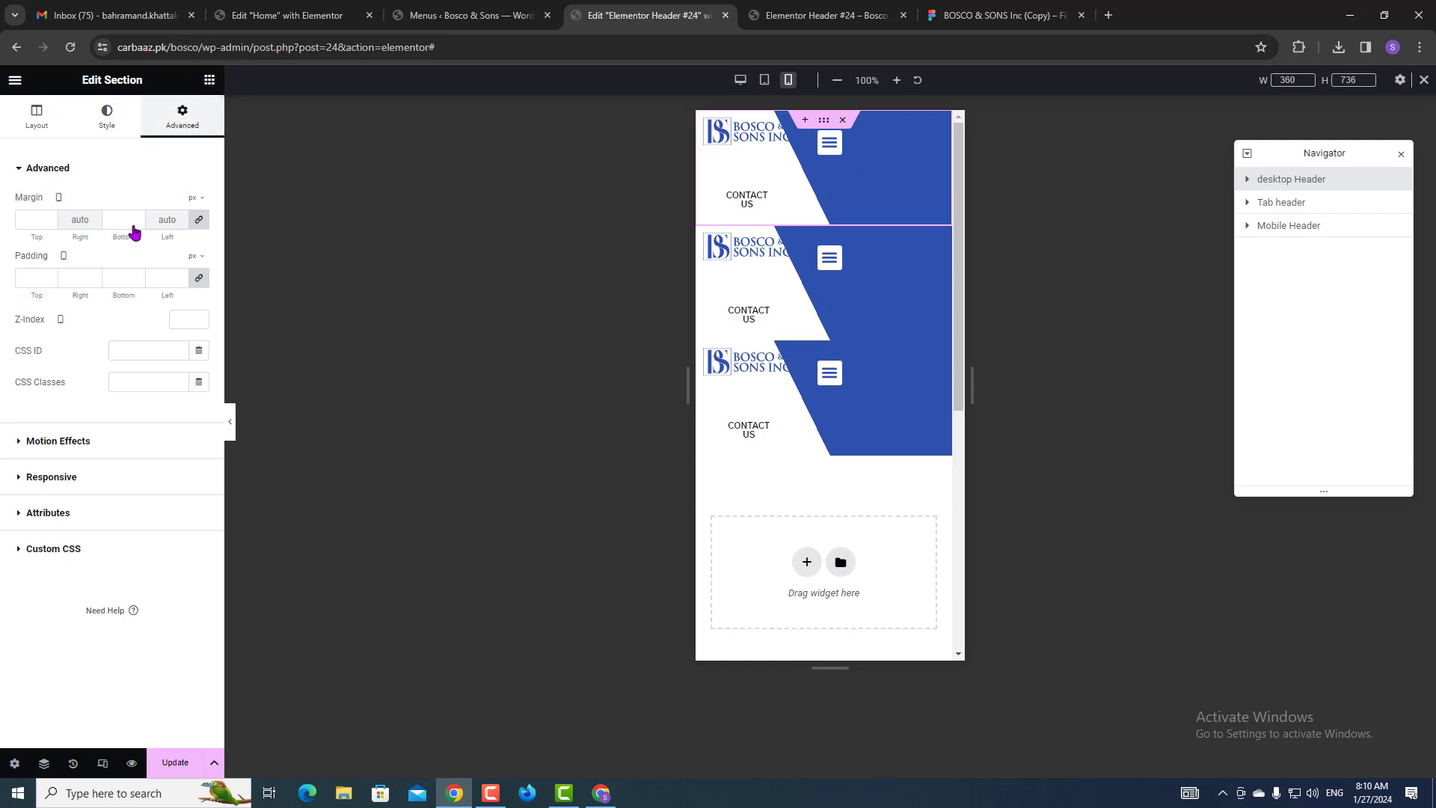
click(65, 477)
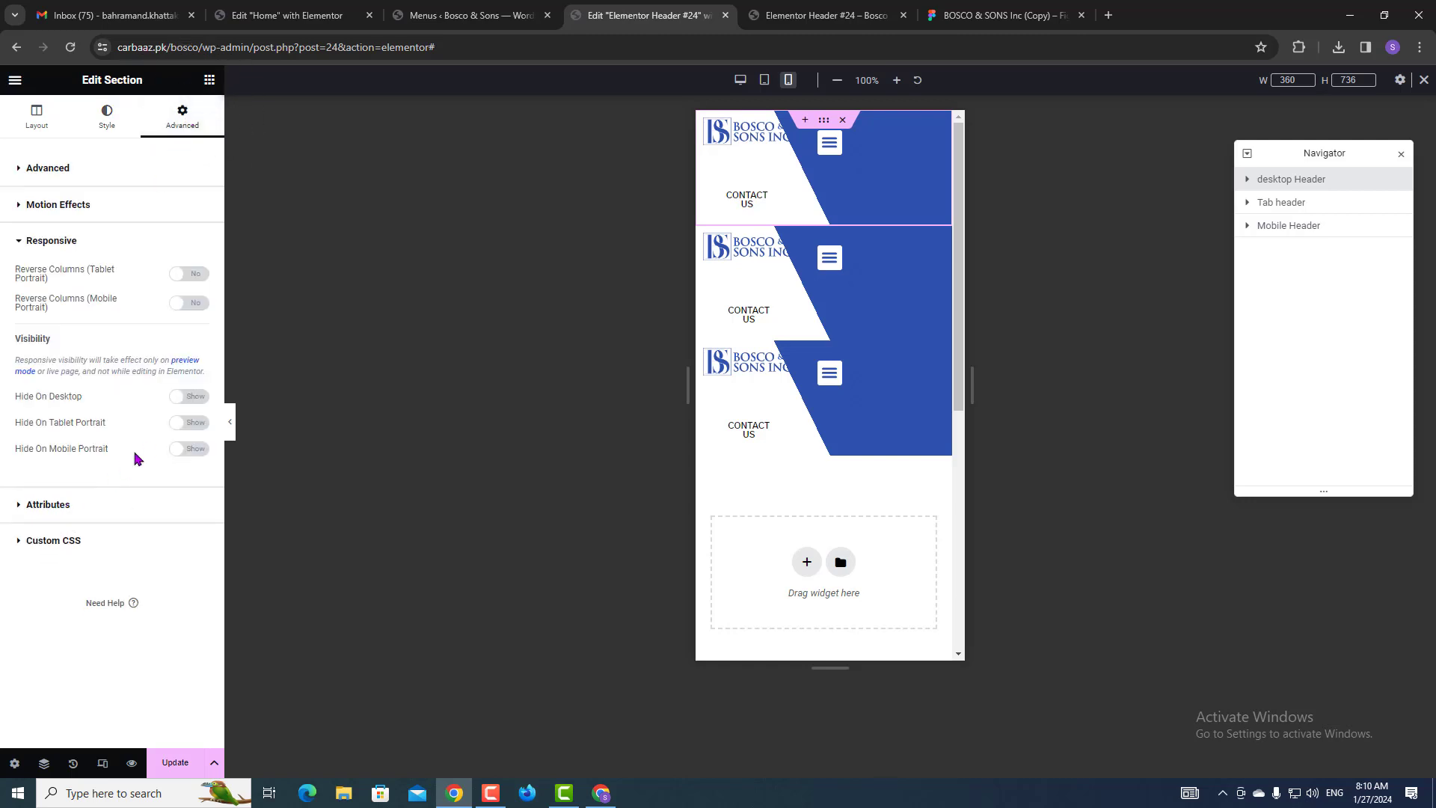
click(176, 449)
click(187, 422)
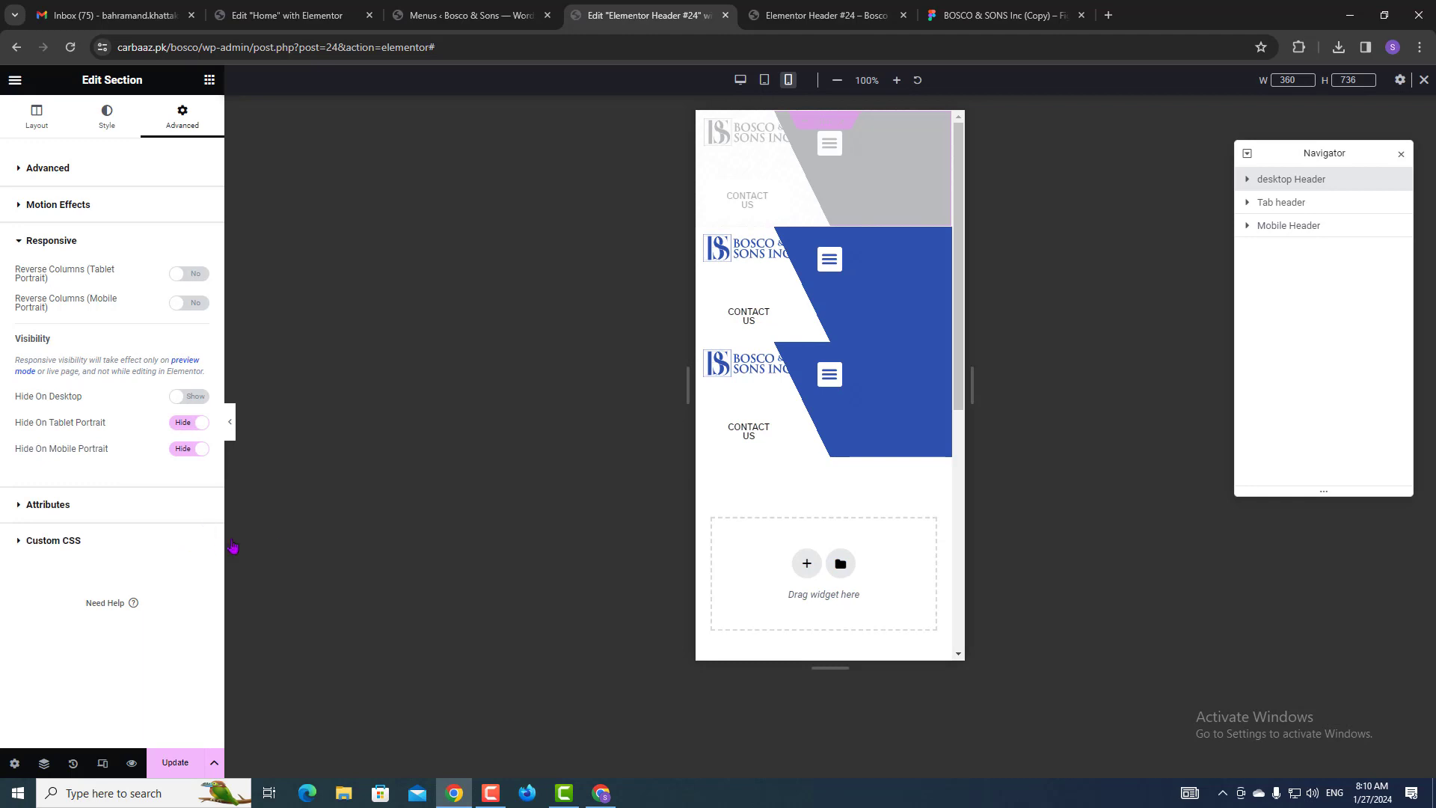
Hide the Tab header section on desktop and mobile.
click(1291, 203)
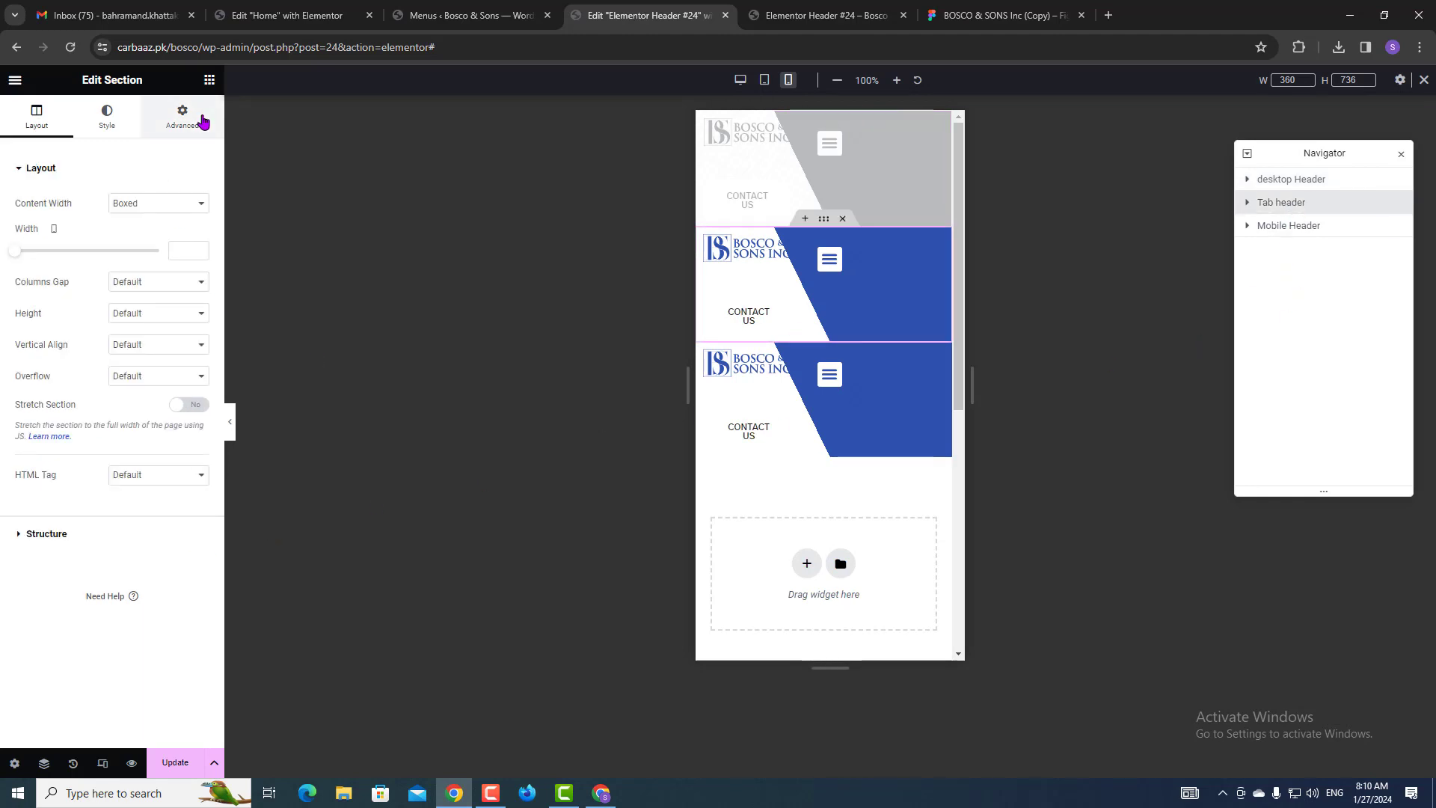
click(202, 120)
click(101, 477)
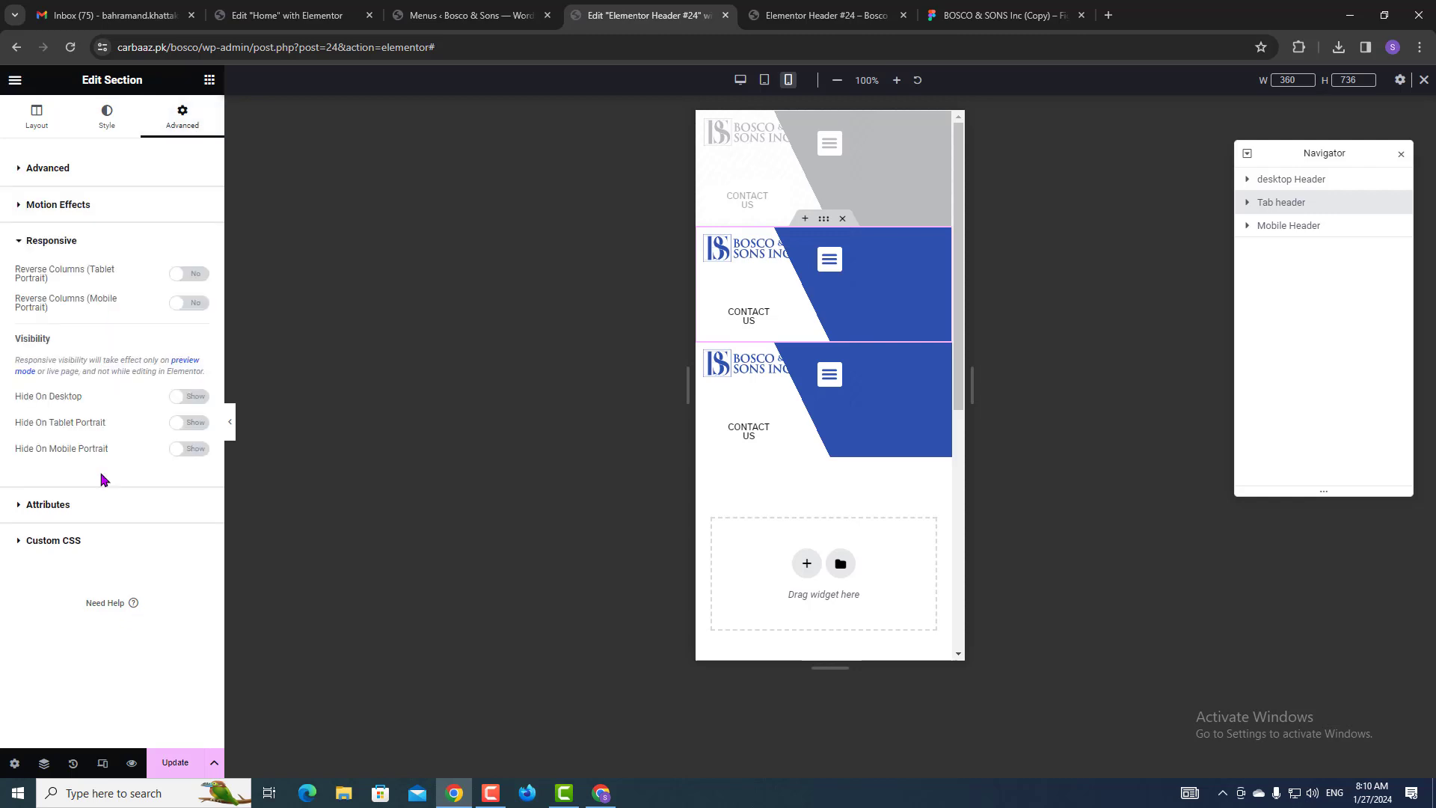
click(185, 396)
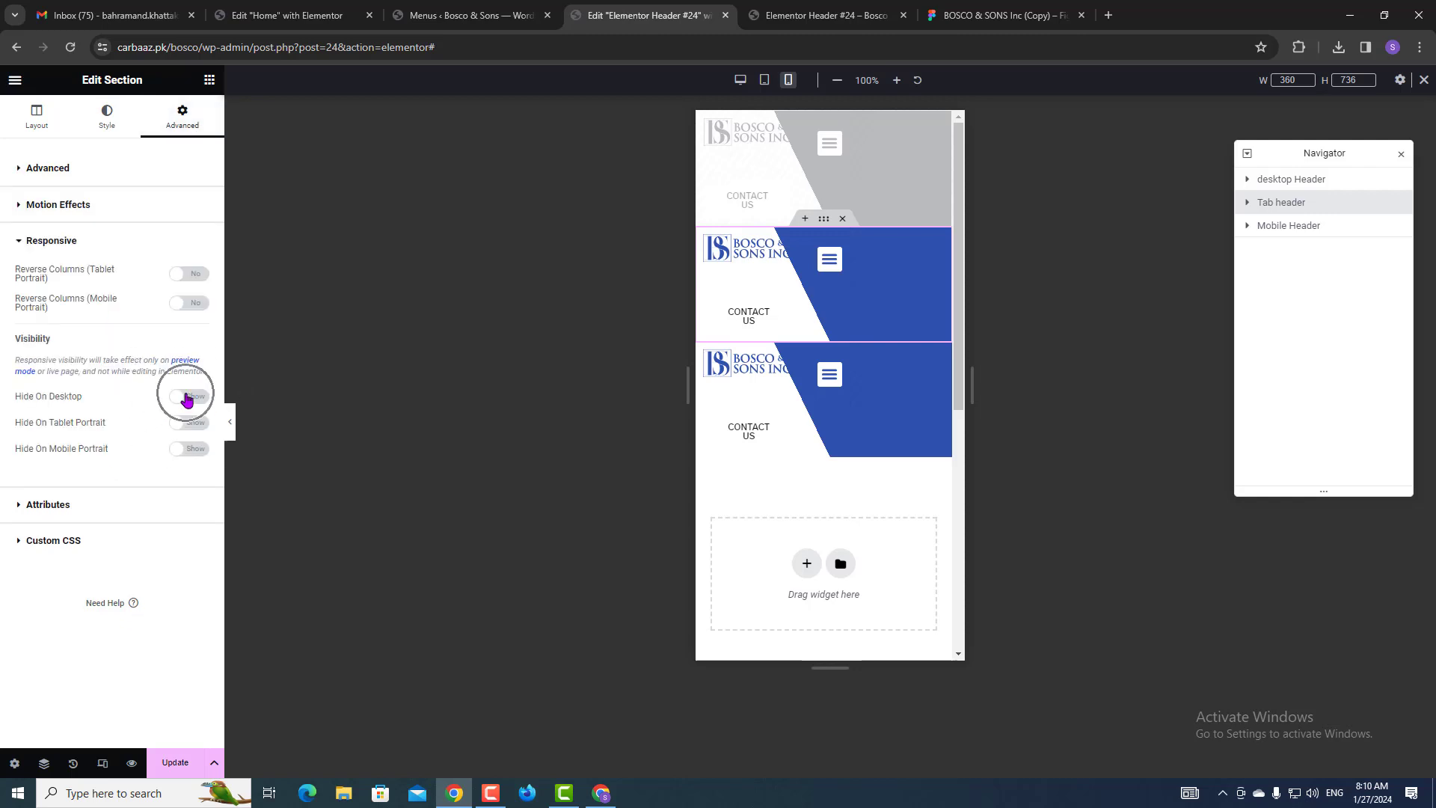
click(179, 452)
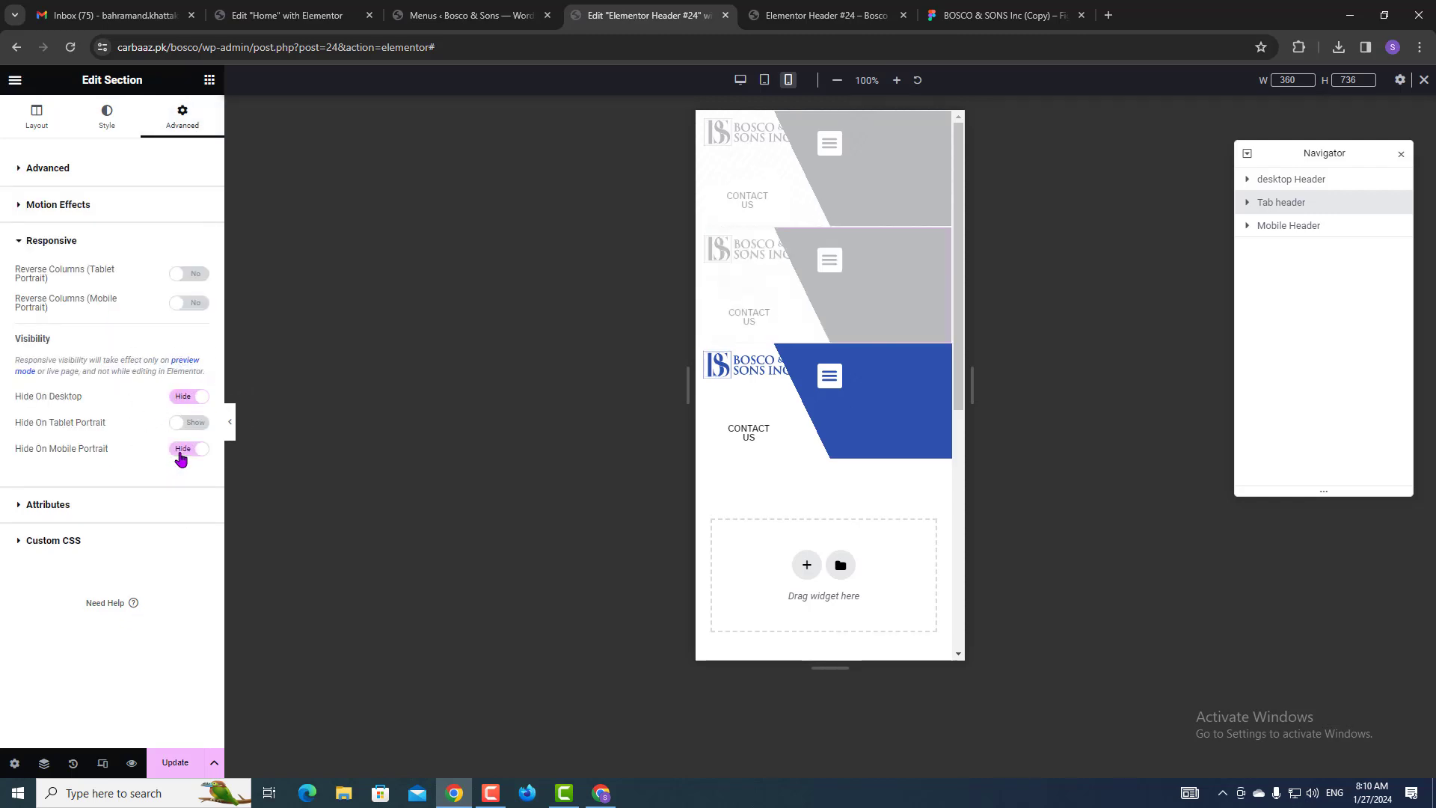
Hide the Mobile Header section on tablet and desktop, save, and open the preview's device list.
click(1297, 227)
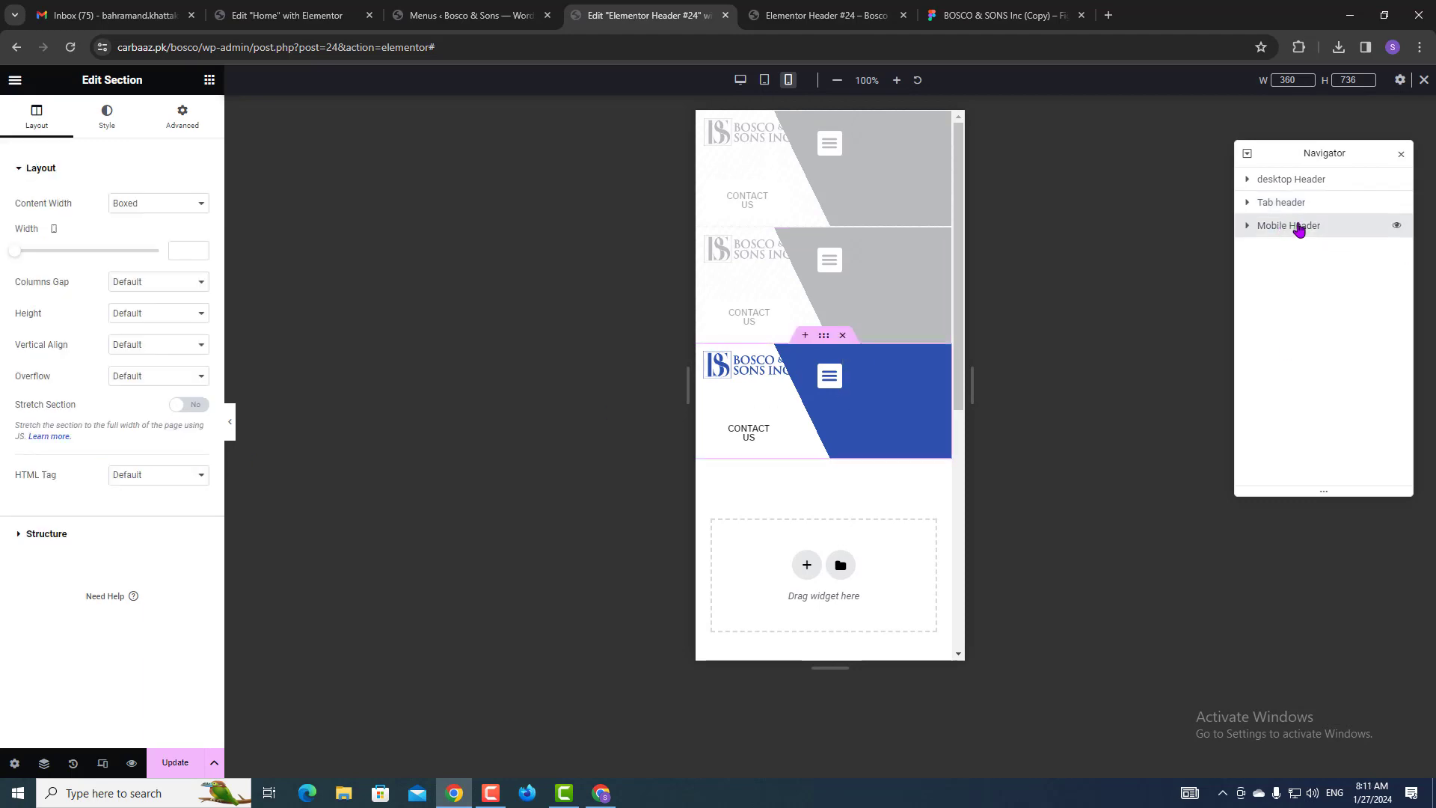
click(187, 116)
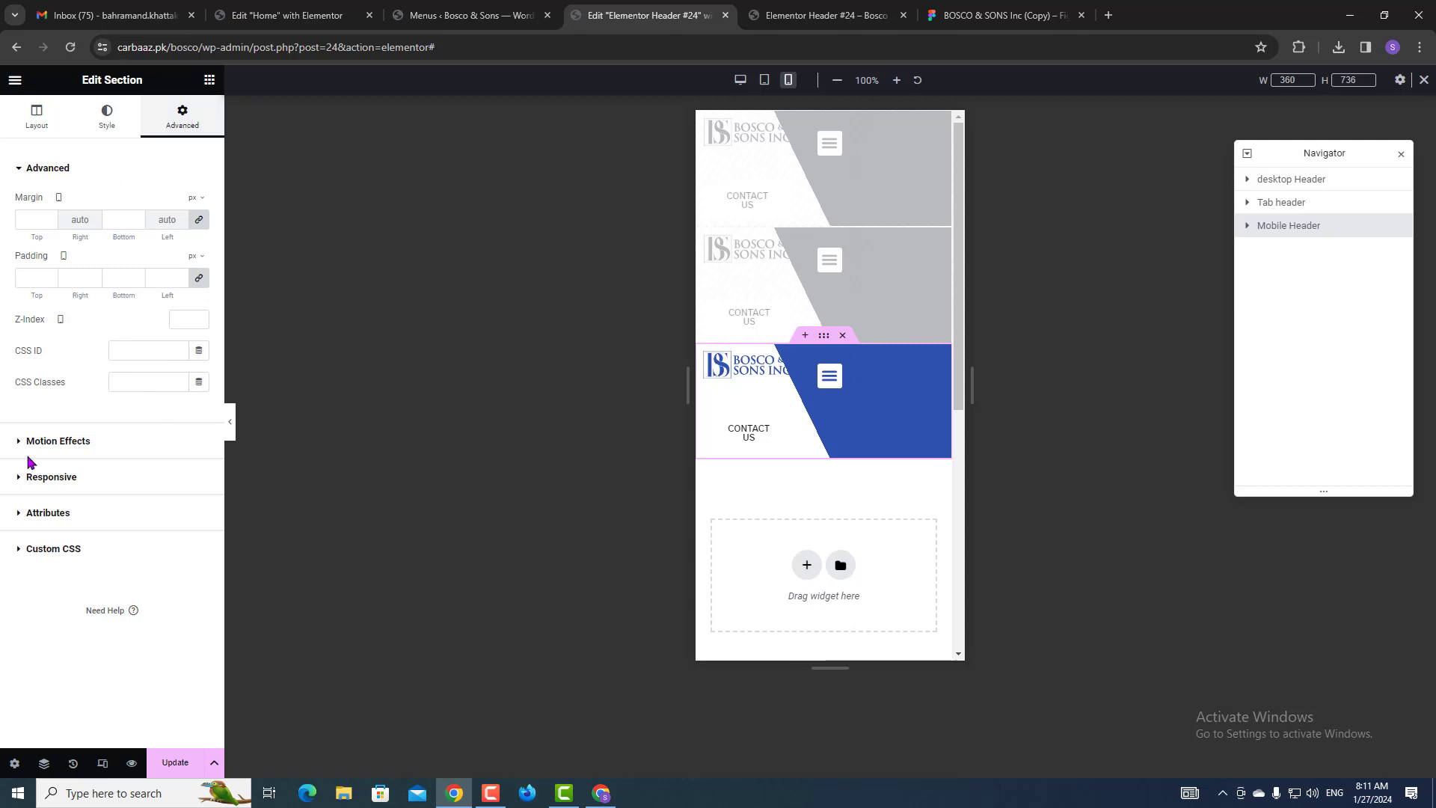
click(48, 479)
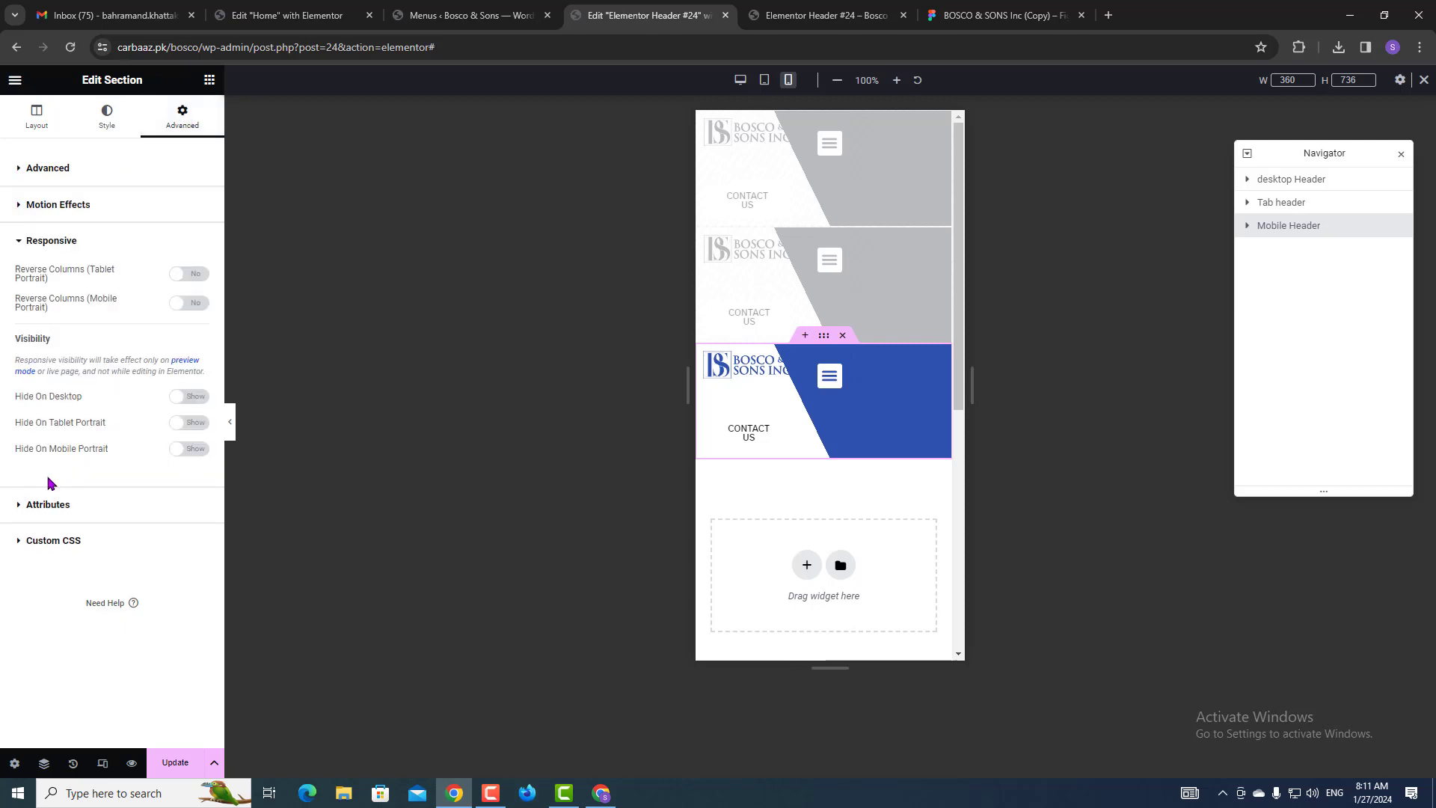
click(191, 422)
click(191, 396)
click(192, 770)
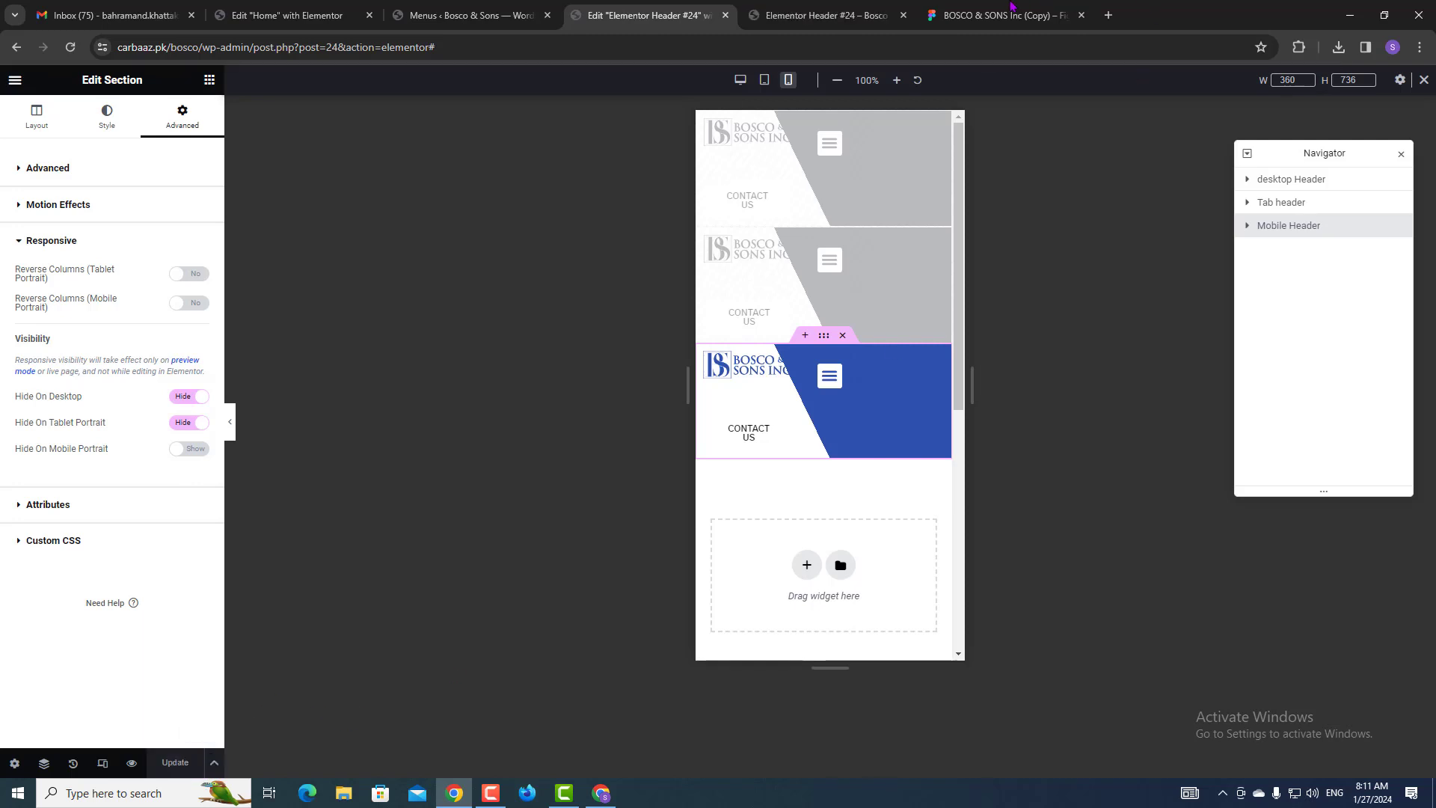
click(848, 9)
click(612, 76)
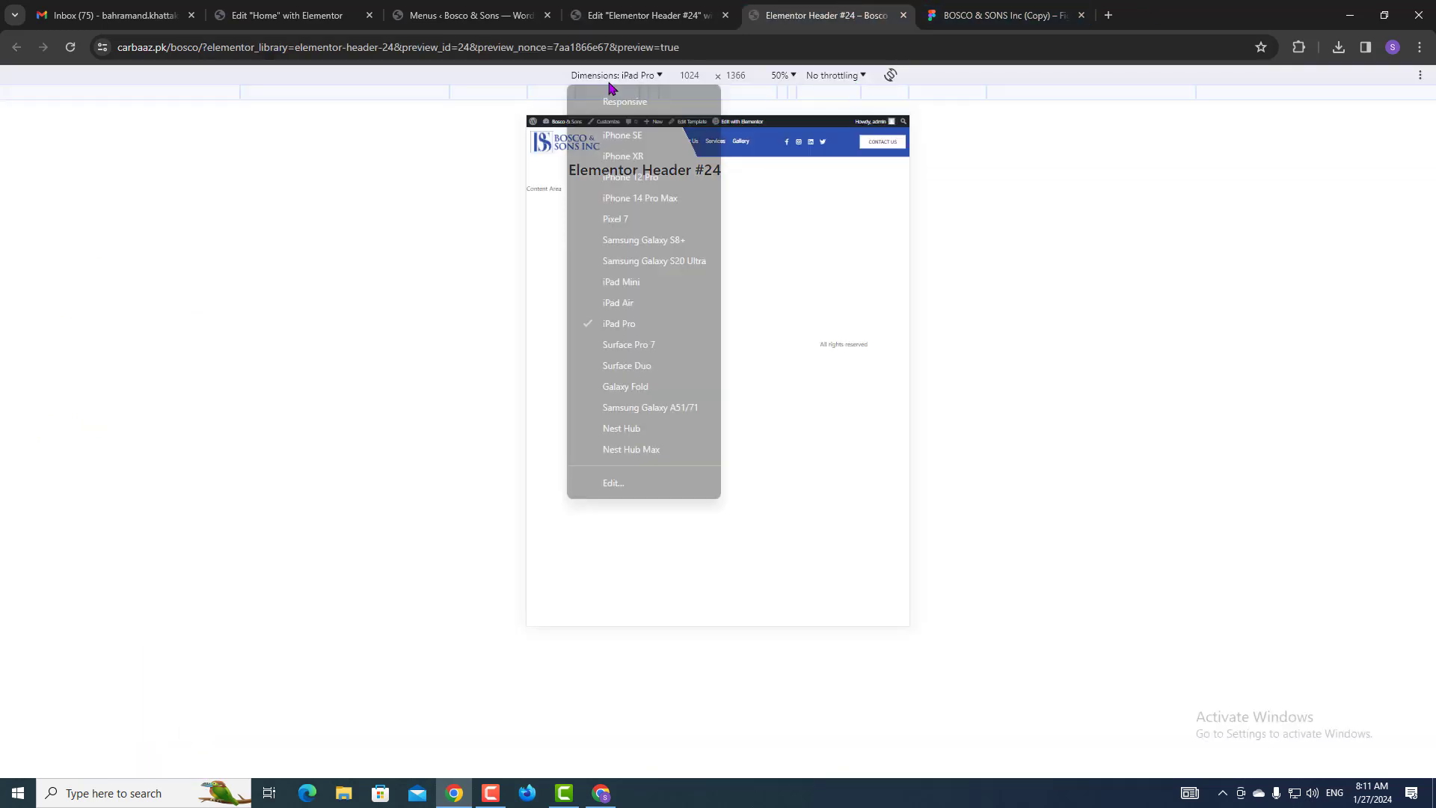
Preview the header at iPhone SE size and return to the editor.
click(612, 76)
click(612, 77)
click(621, 135)
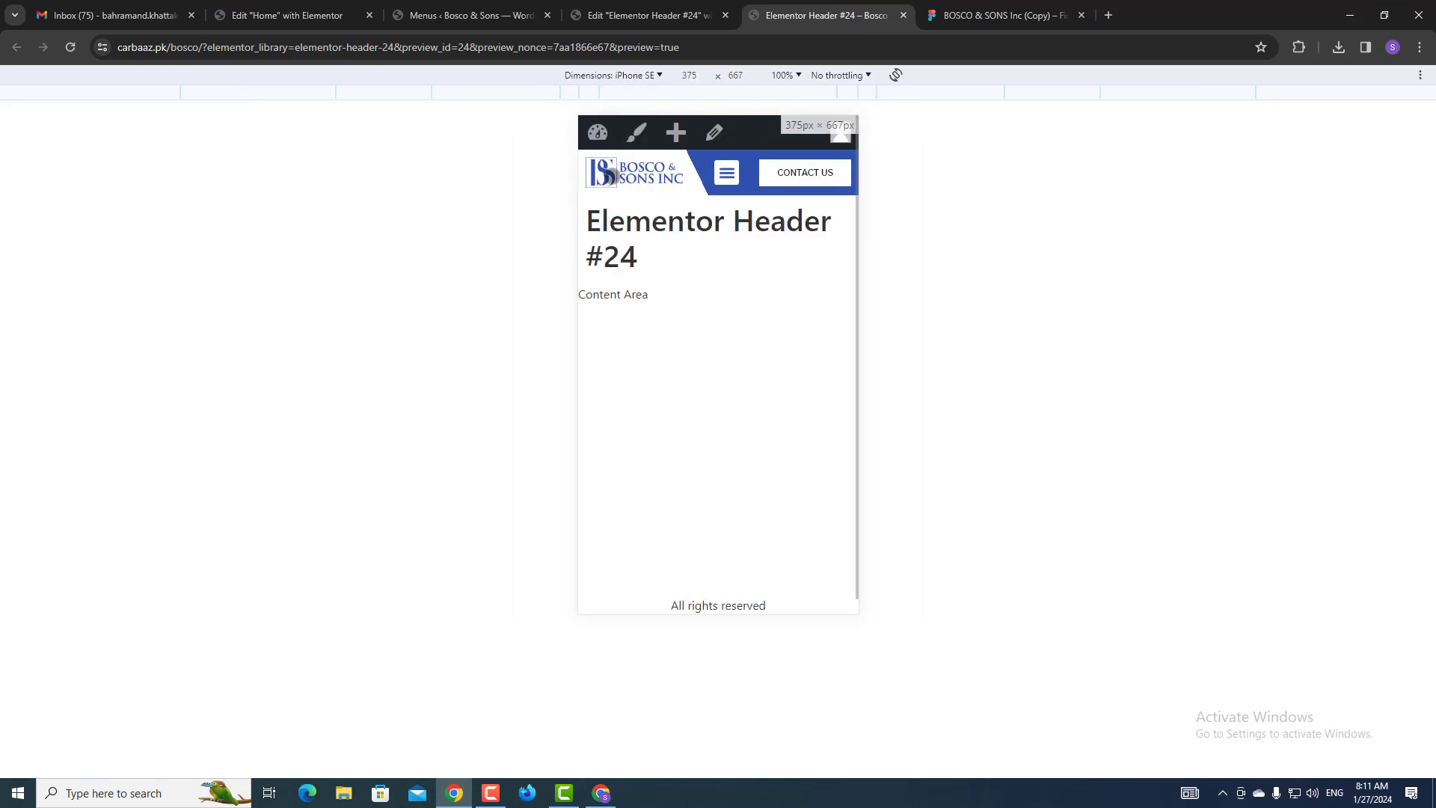
click(714, 9)
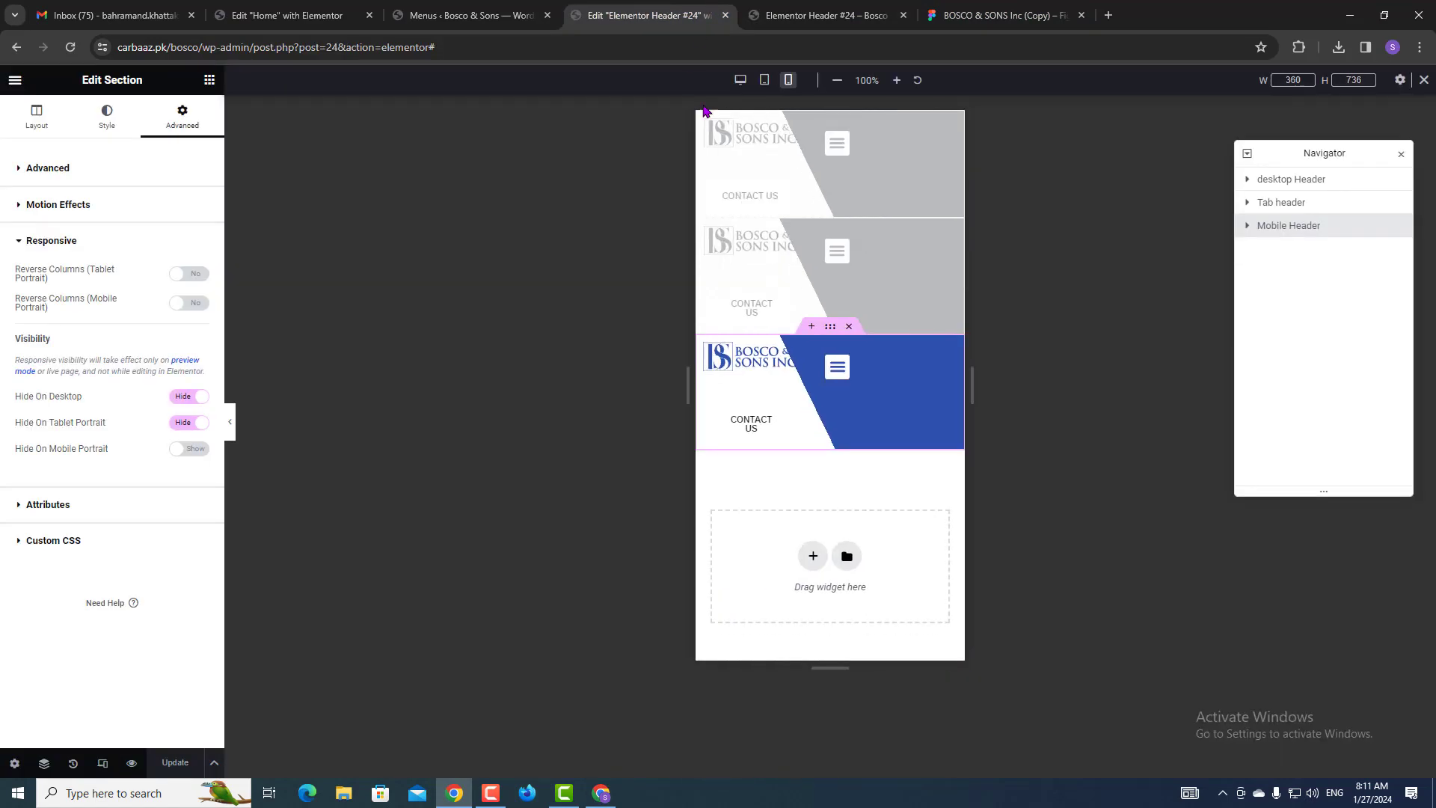
Switch the editor to tablet portrait, then preview the header at iPad Air size.
click(764, 80)
click(799, 8)
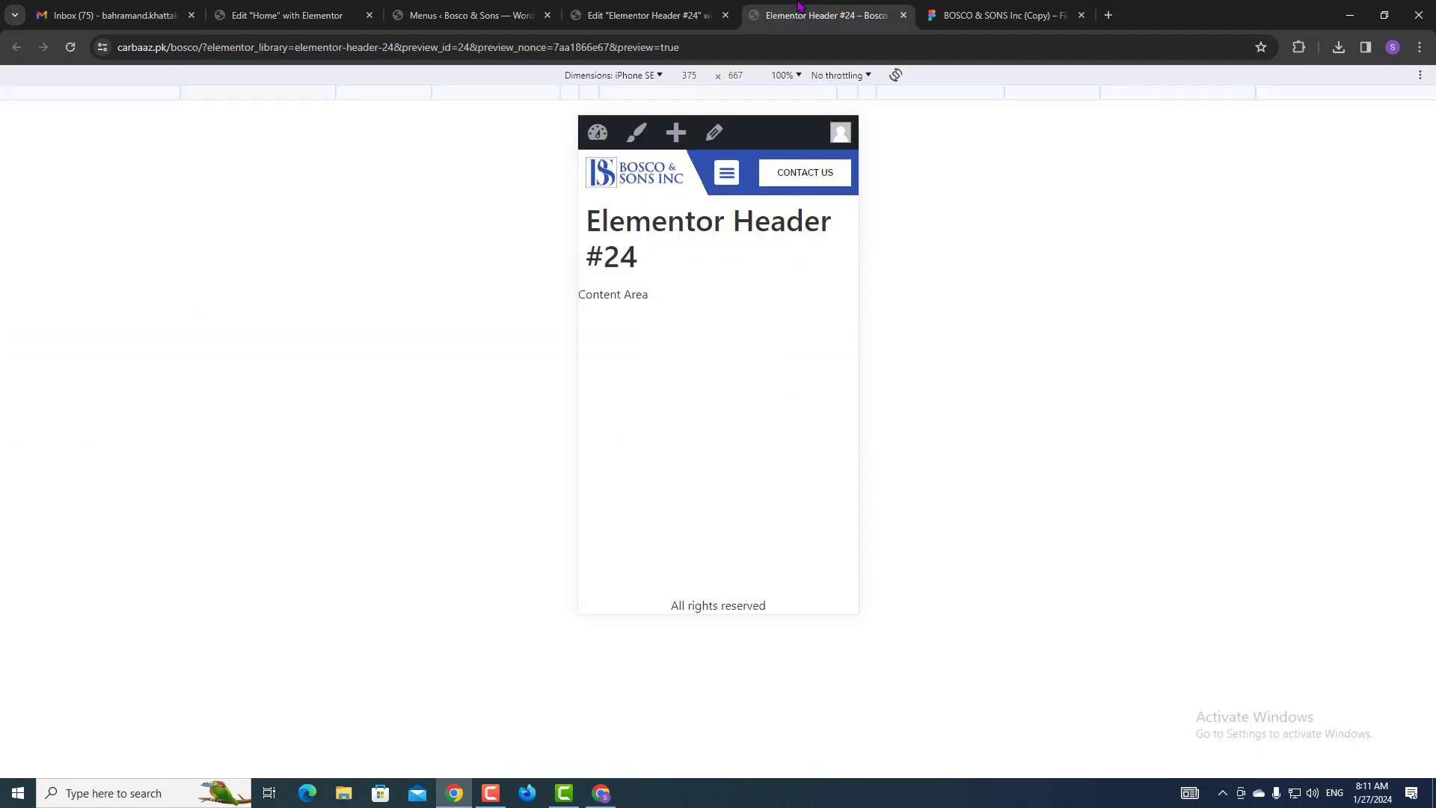
click(653, 76)
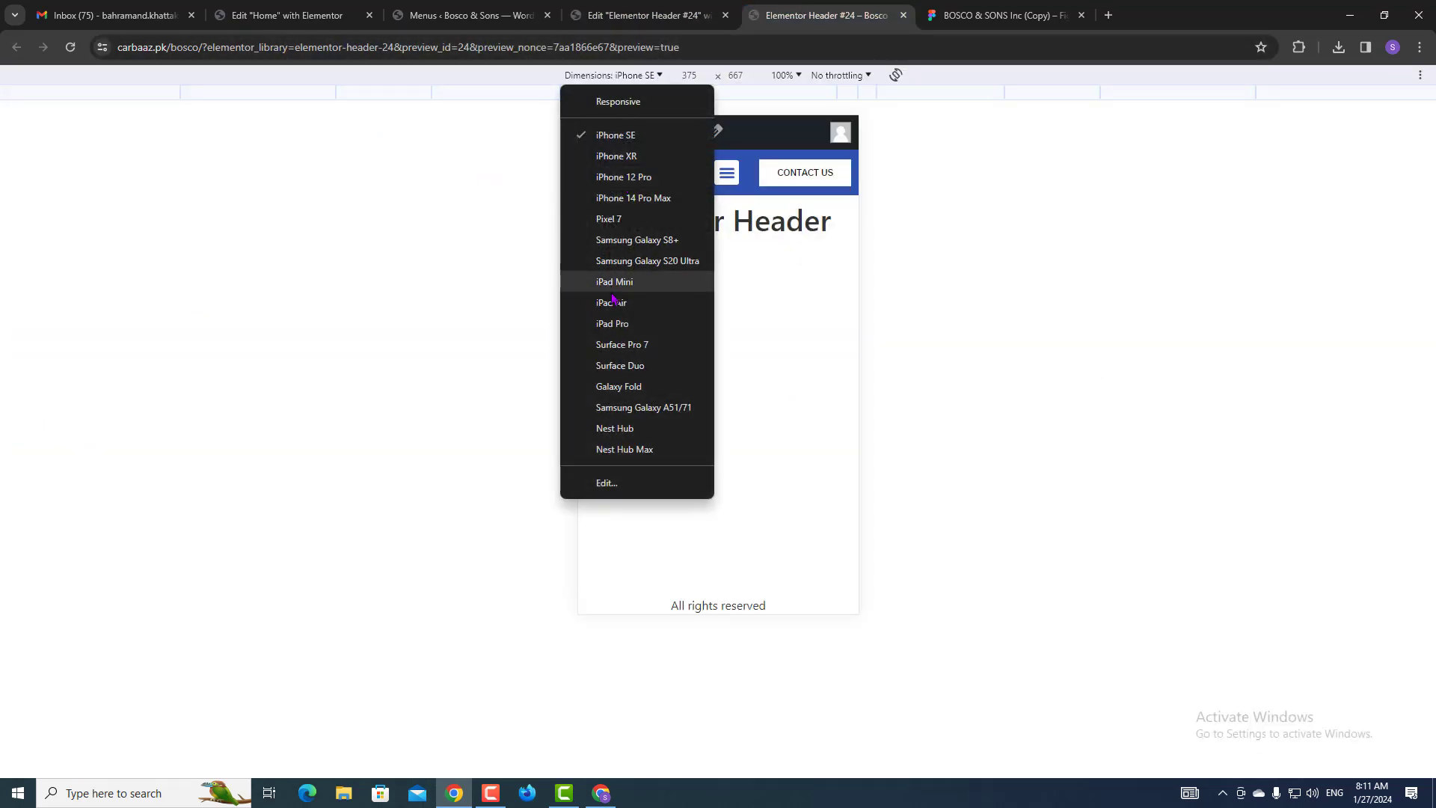
click(611, 302)
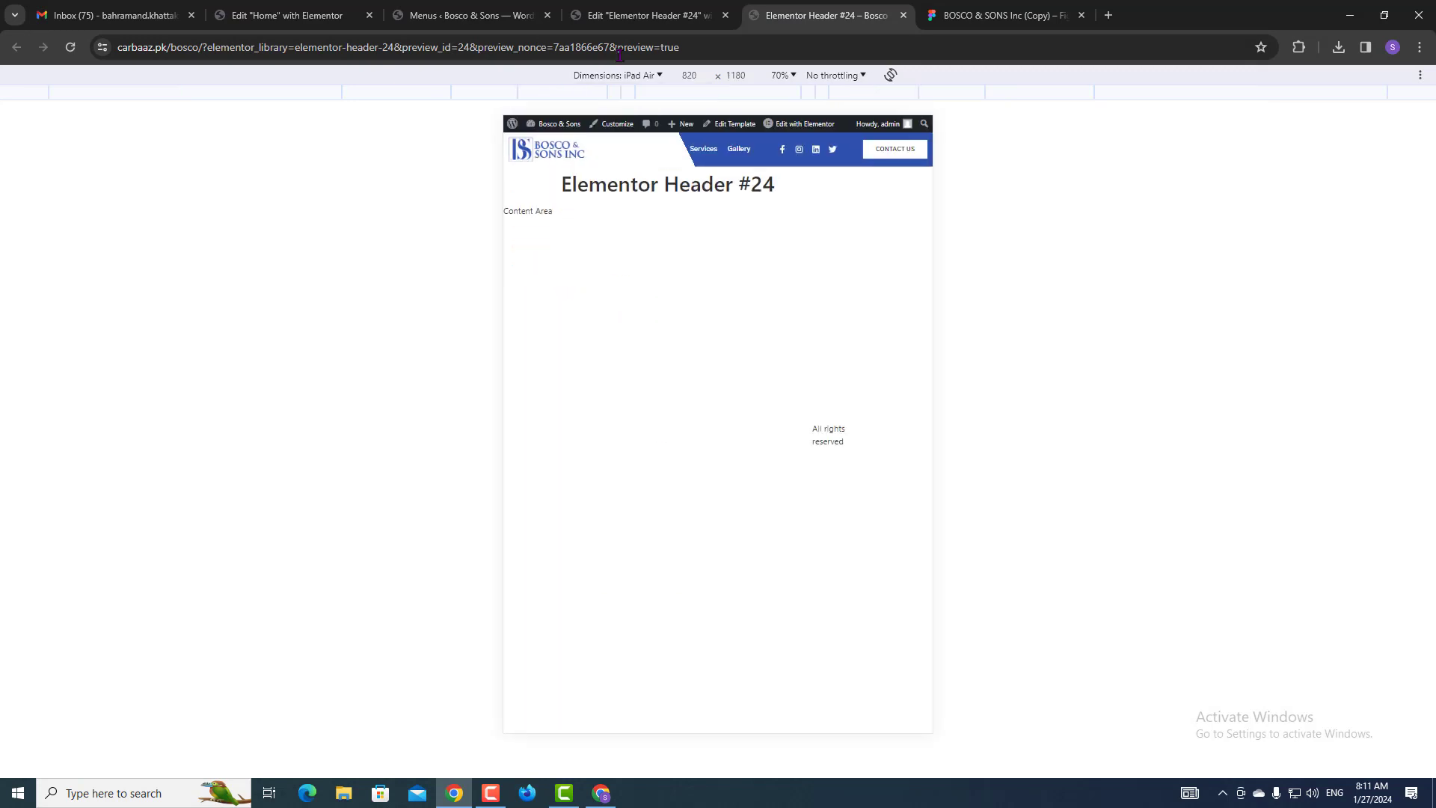
click(613, 15)
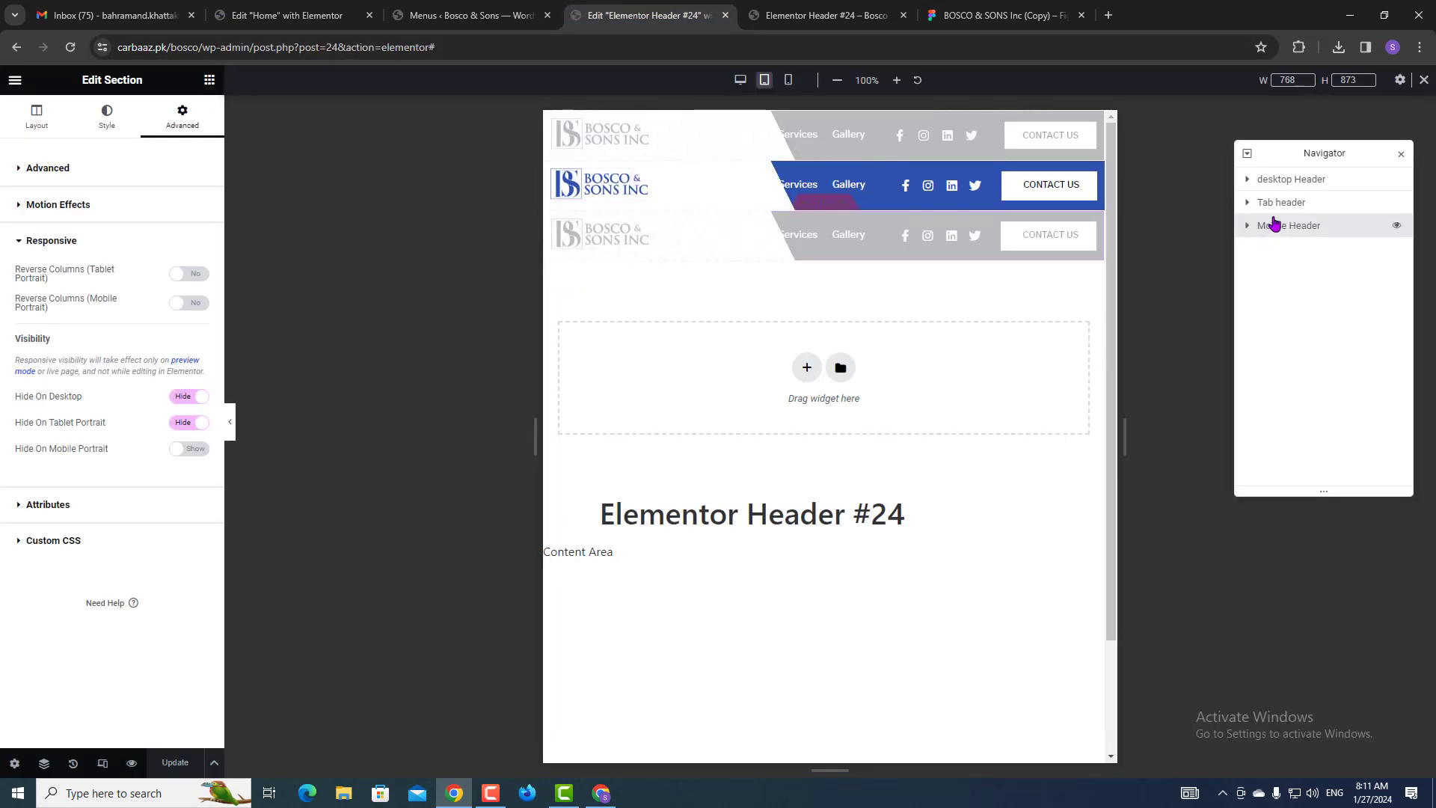
Set the Tab header overlay's first colour location to 78% and save.
click(1280, 212)
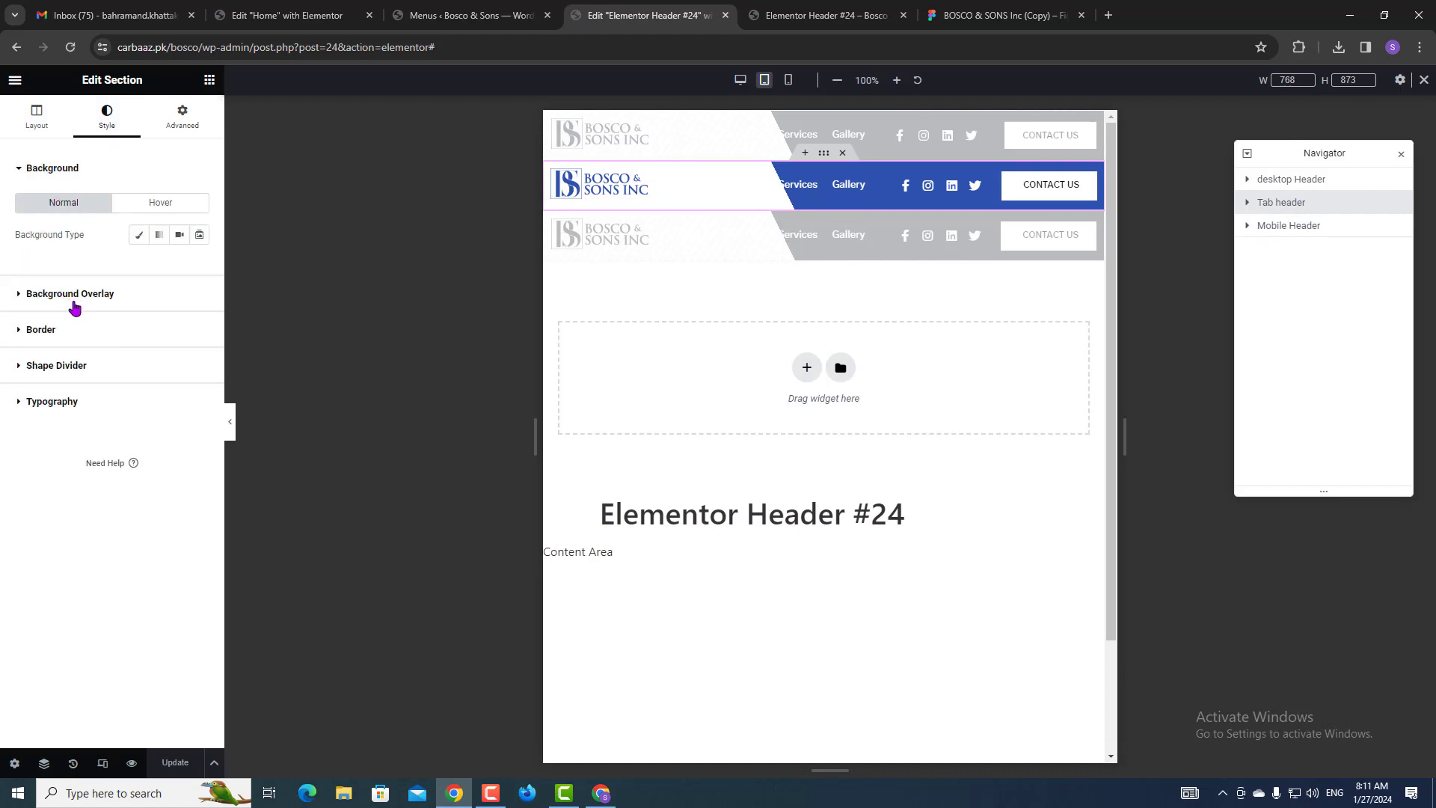
click(74, 296)
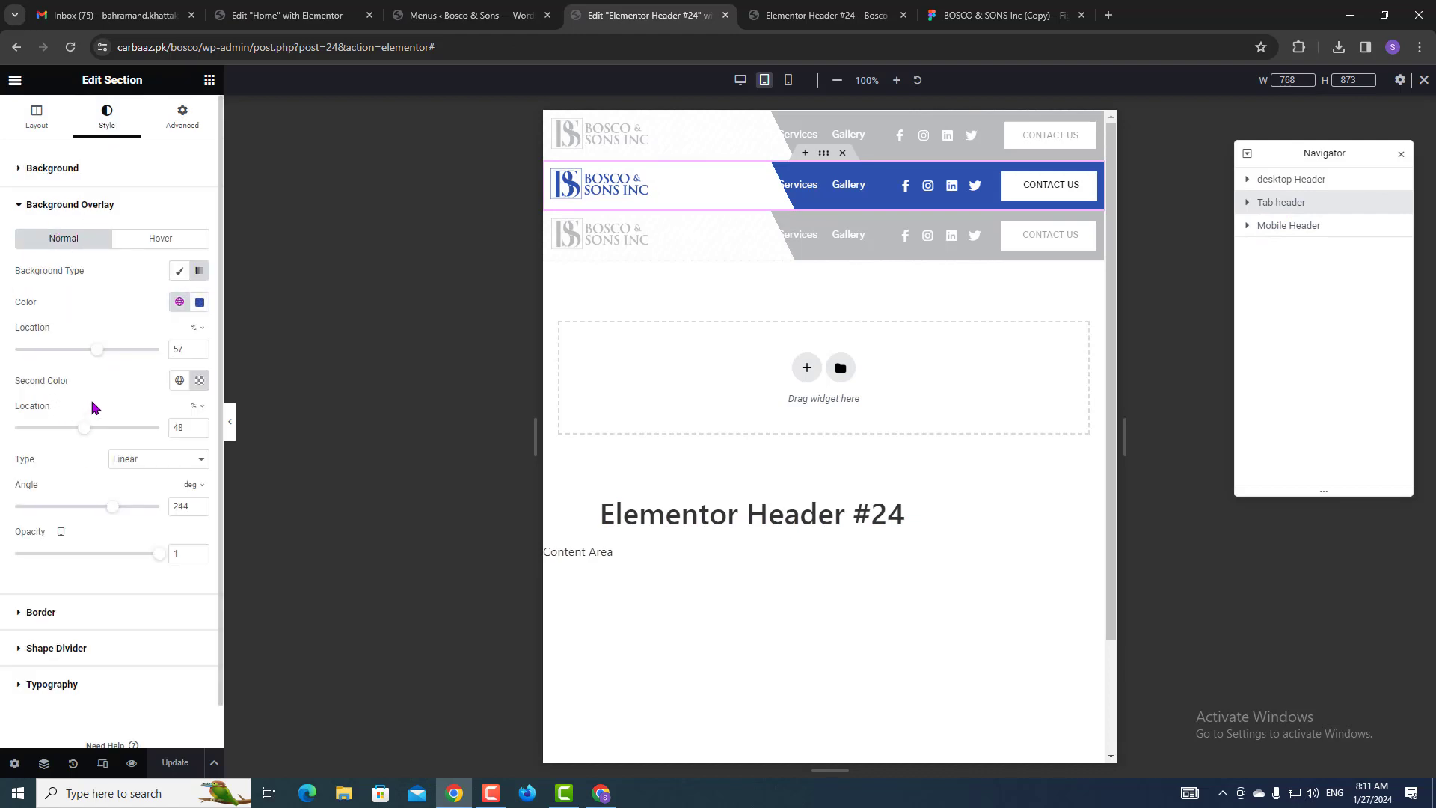
drag(99, 352, 130, 351)
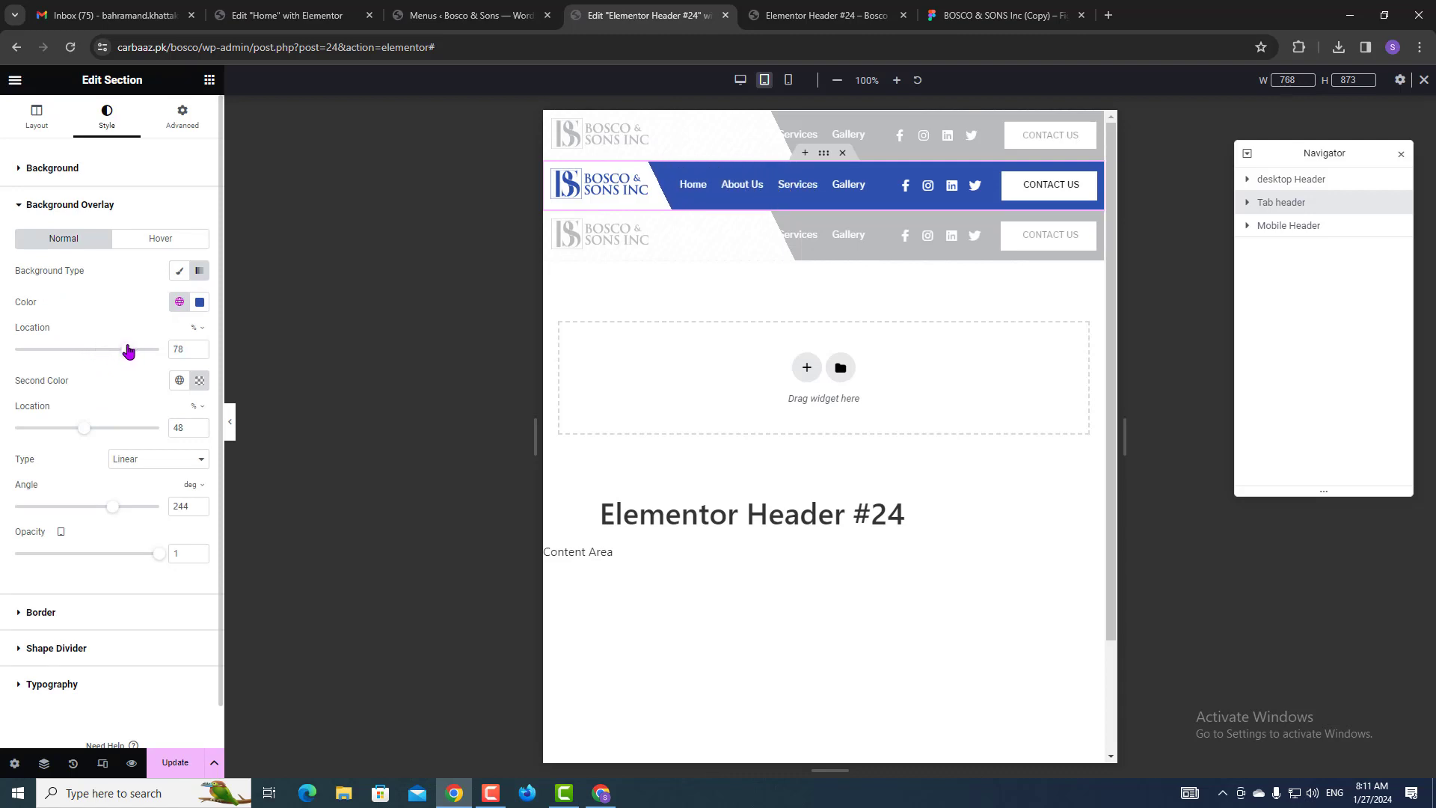
click(180, 762)
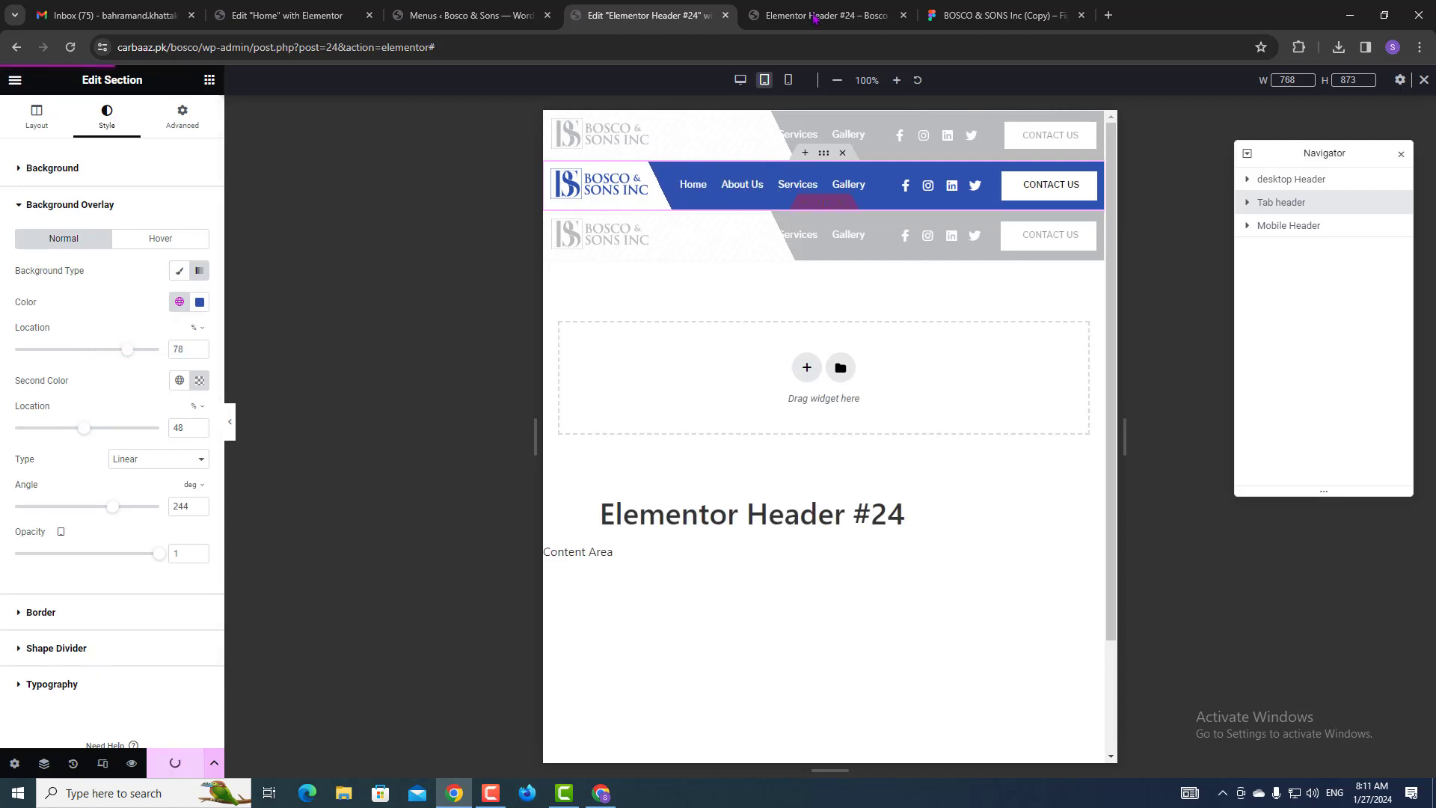
Check the saved header in the preview at full responsive size, then return to the editor.
click(815, 16)
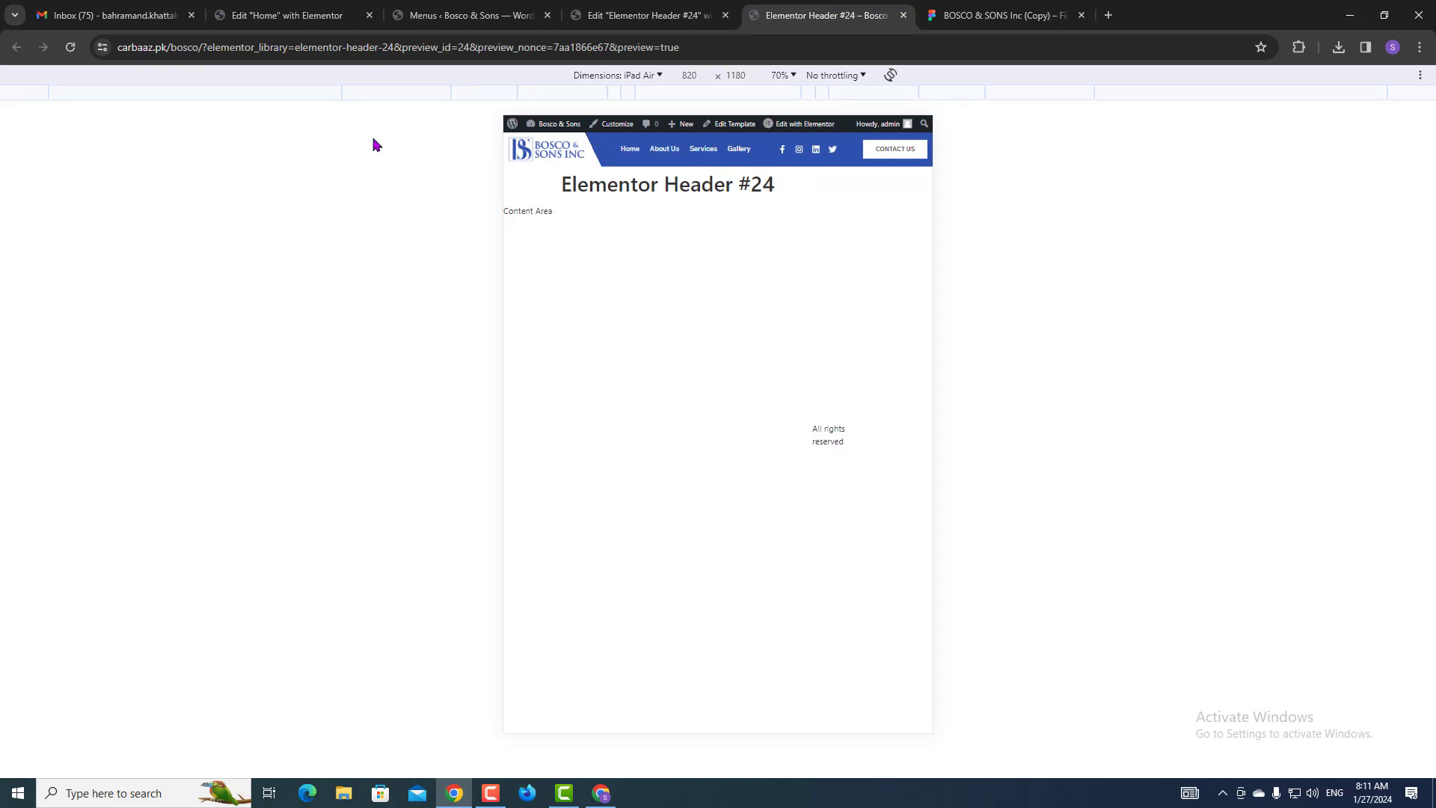
click(652, 75)
click(622, 102)
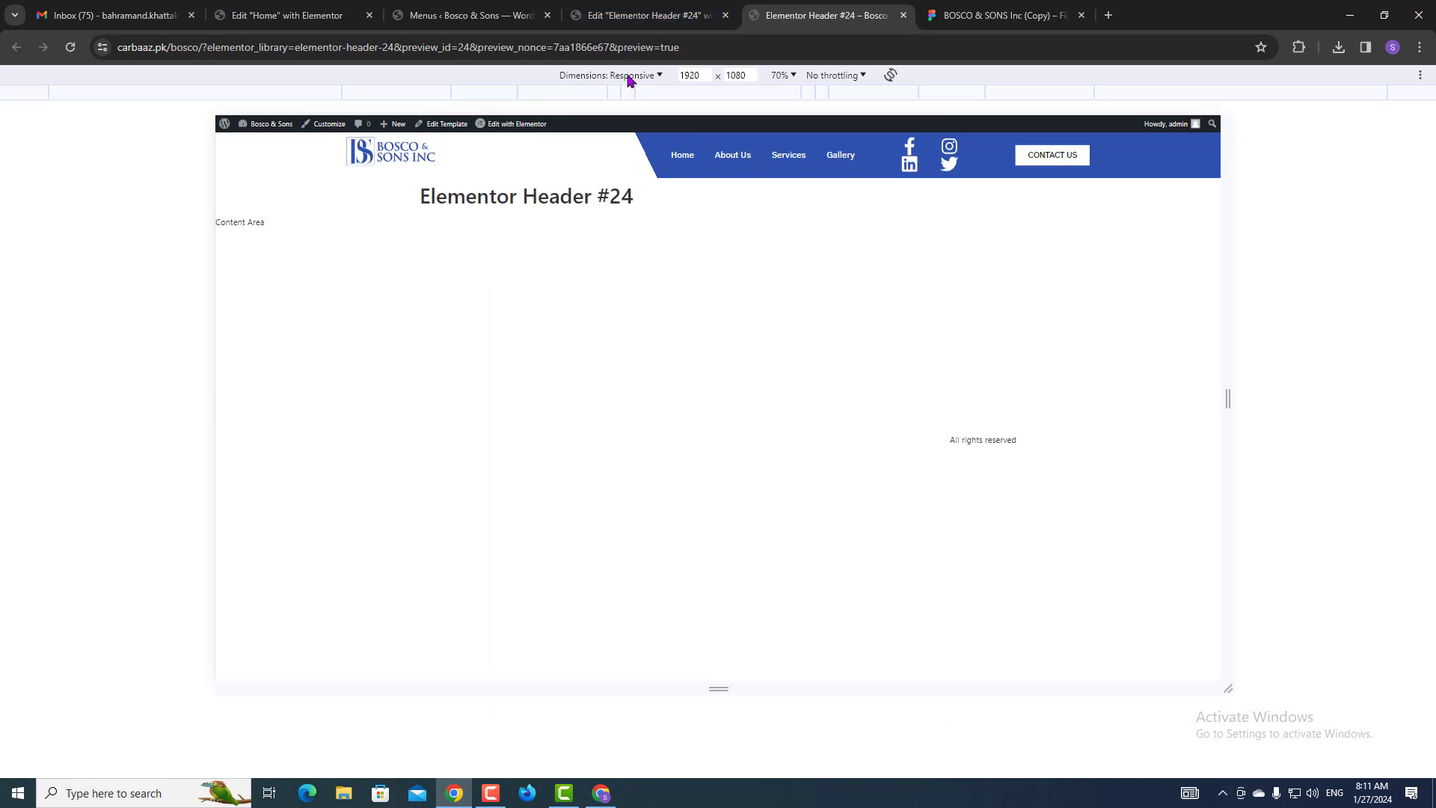
click(651, 15)
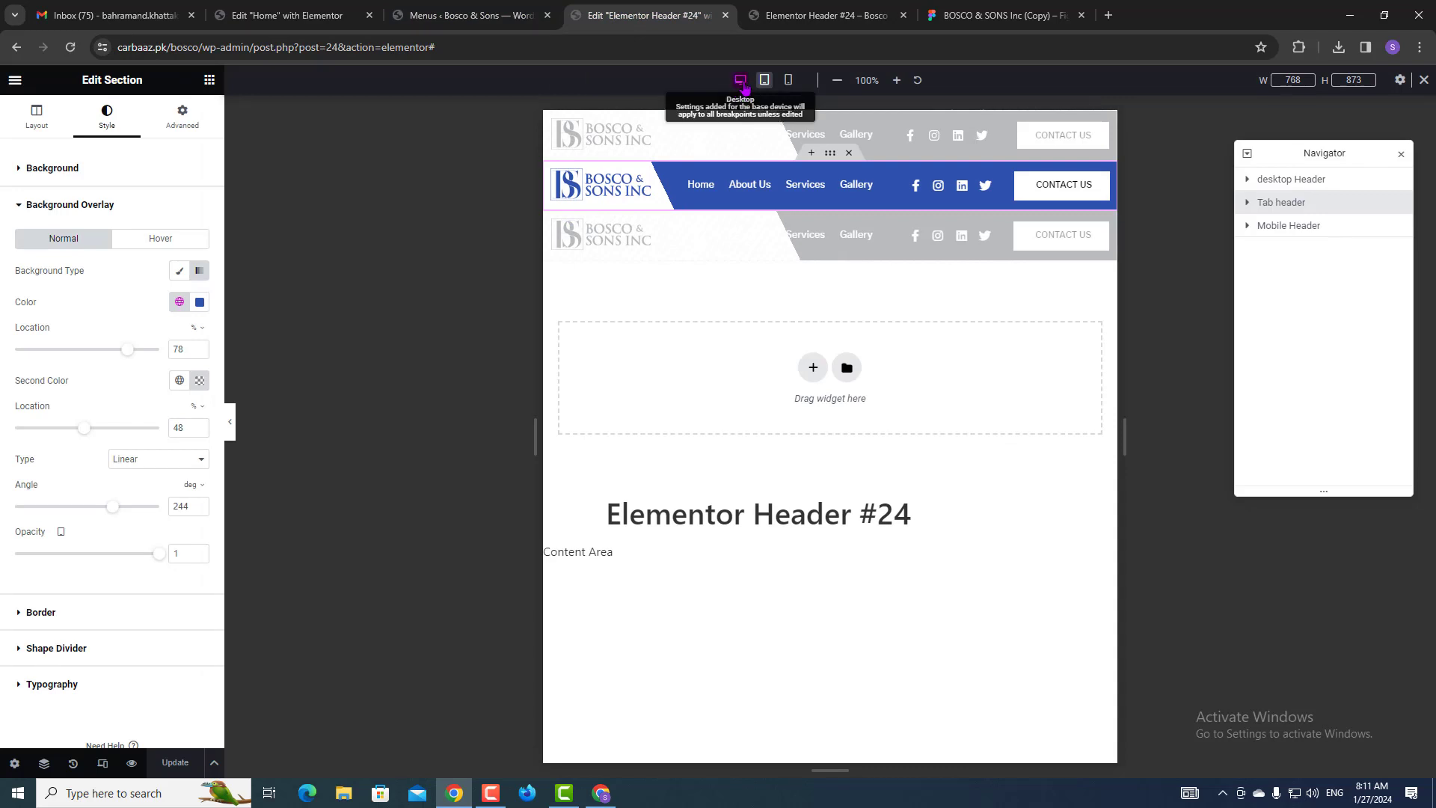
At desktop width, move the desktop Header's first gradient overlay stop from 66% to 76%.
click(740, 80)
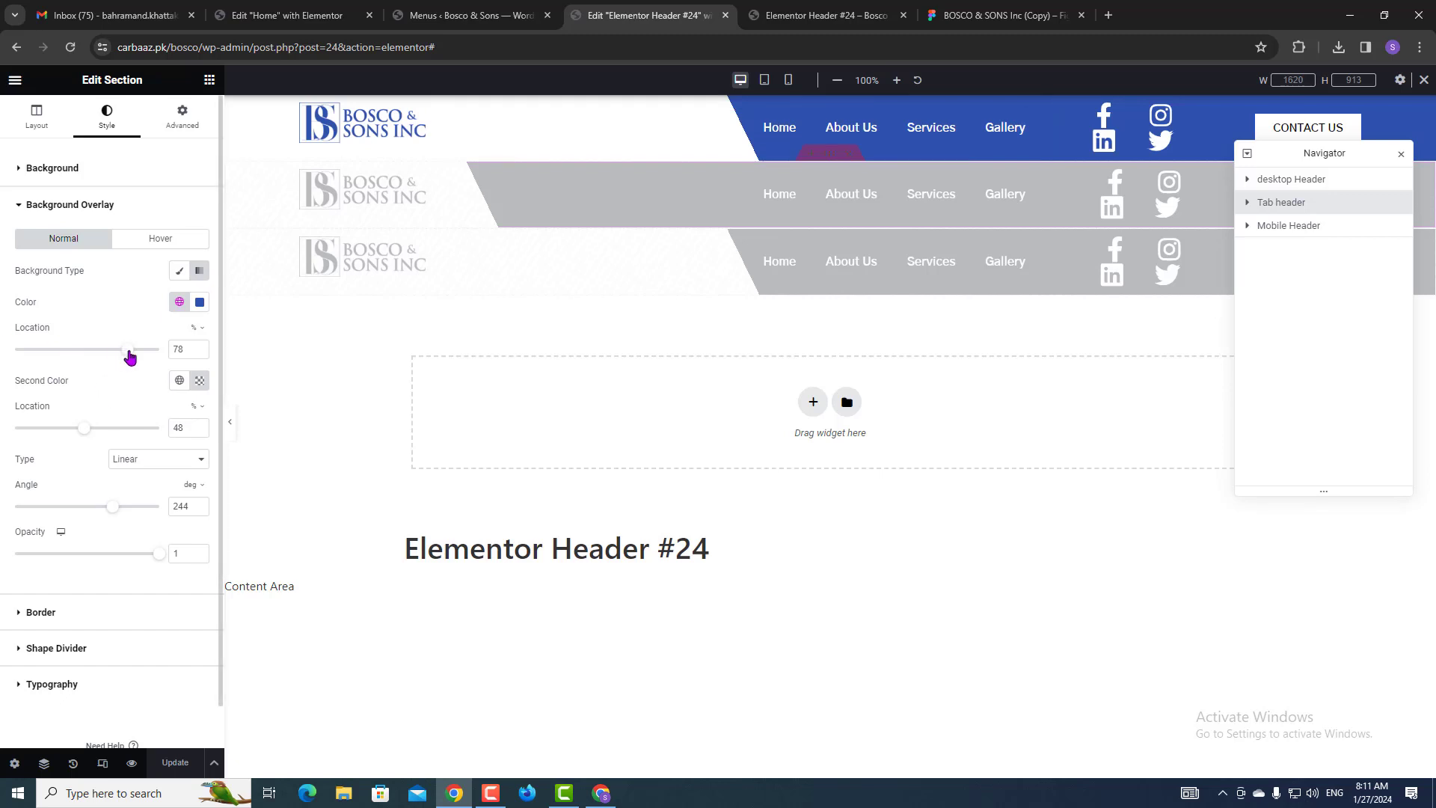
drag(133, 357, 136, 353)
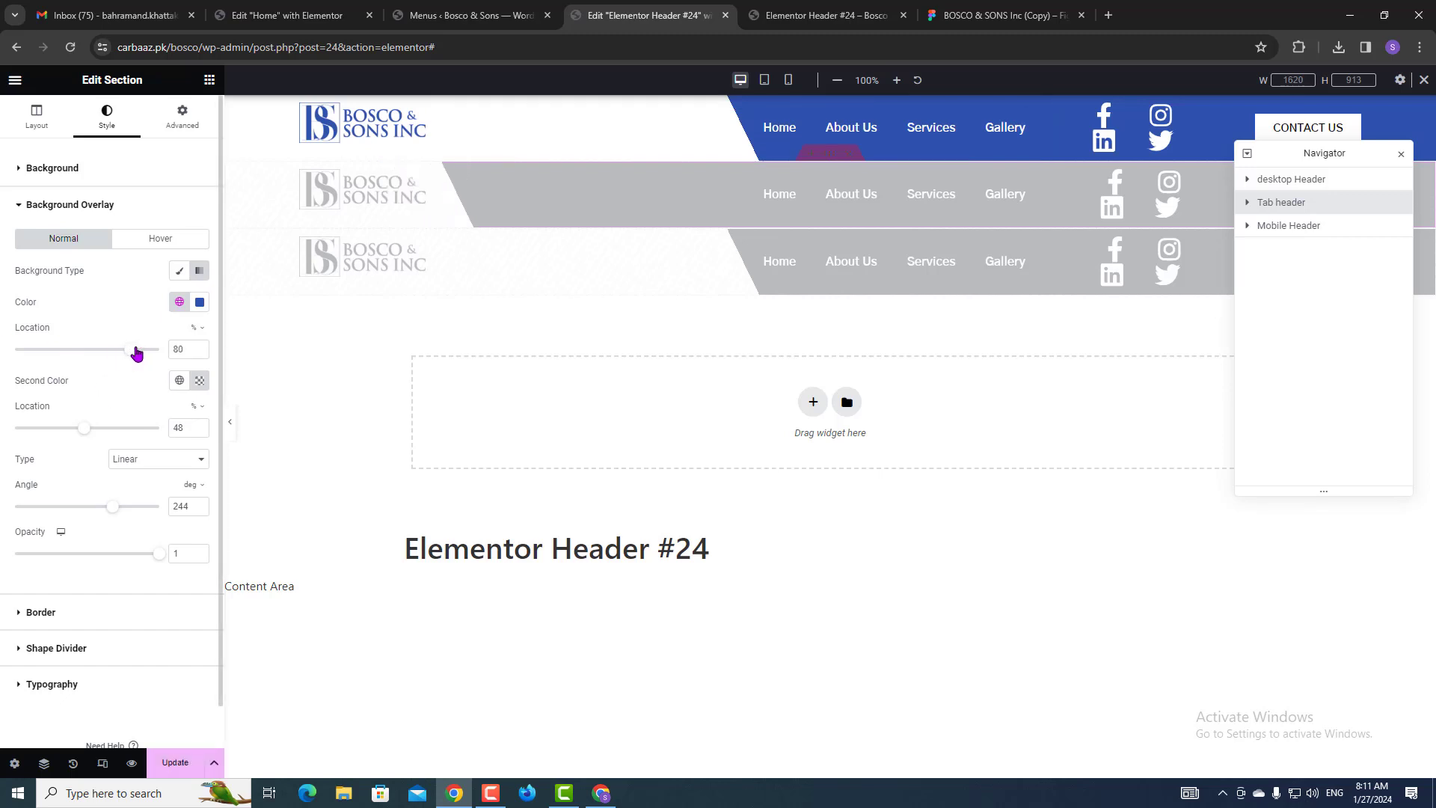
key(ctrl+z)
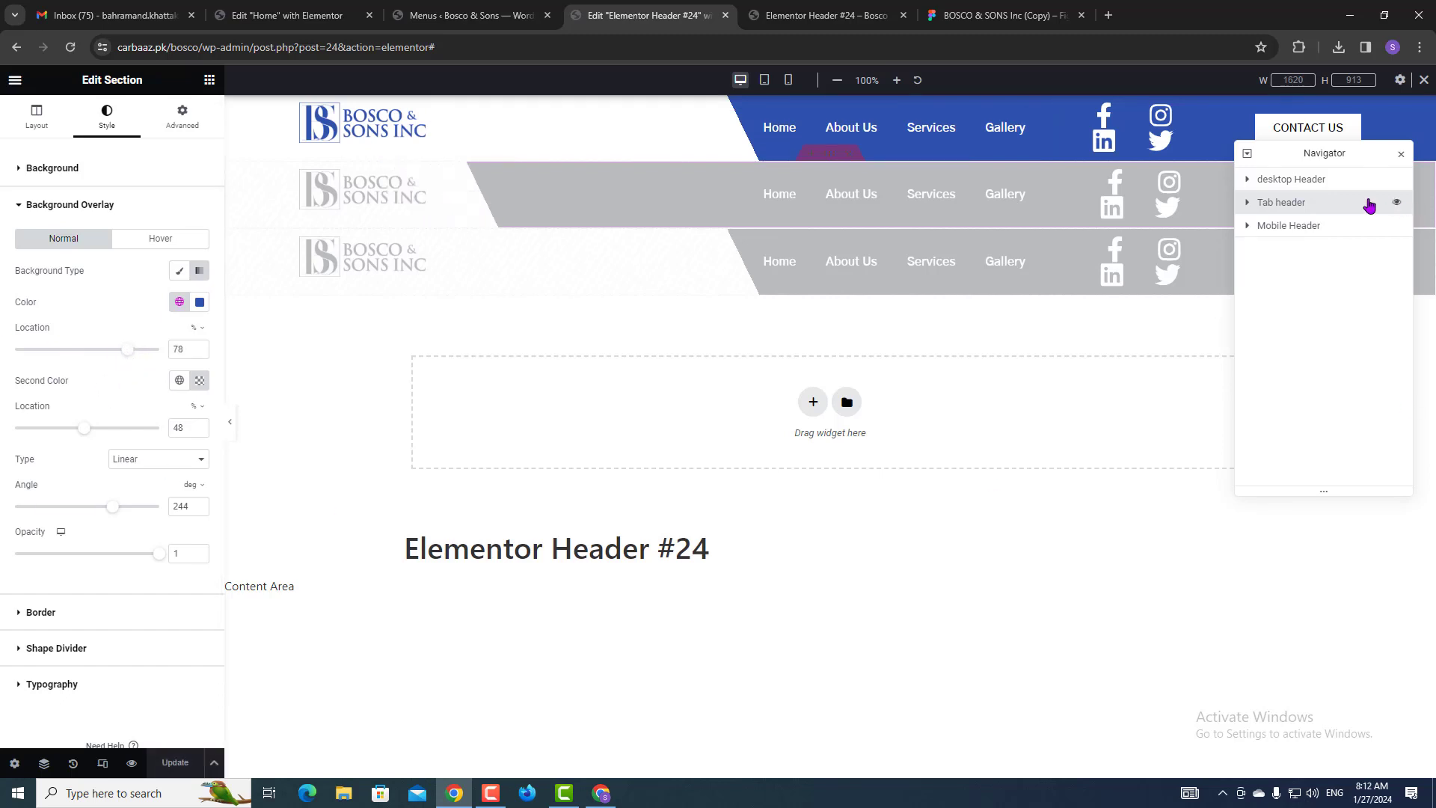
click(1317, 182)
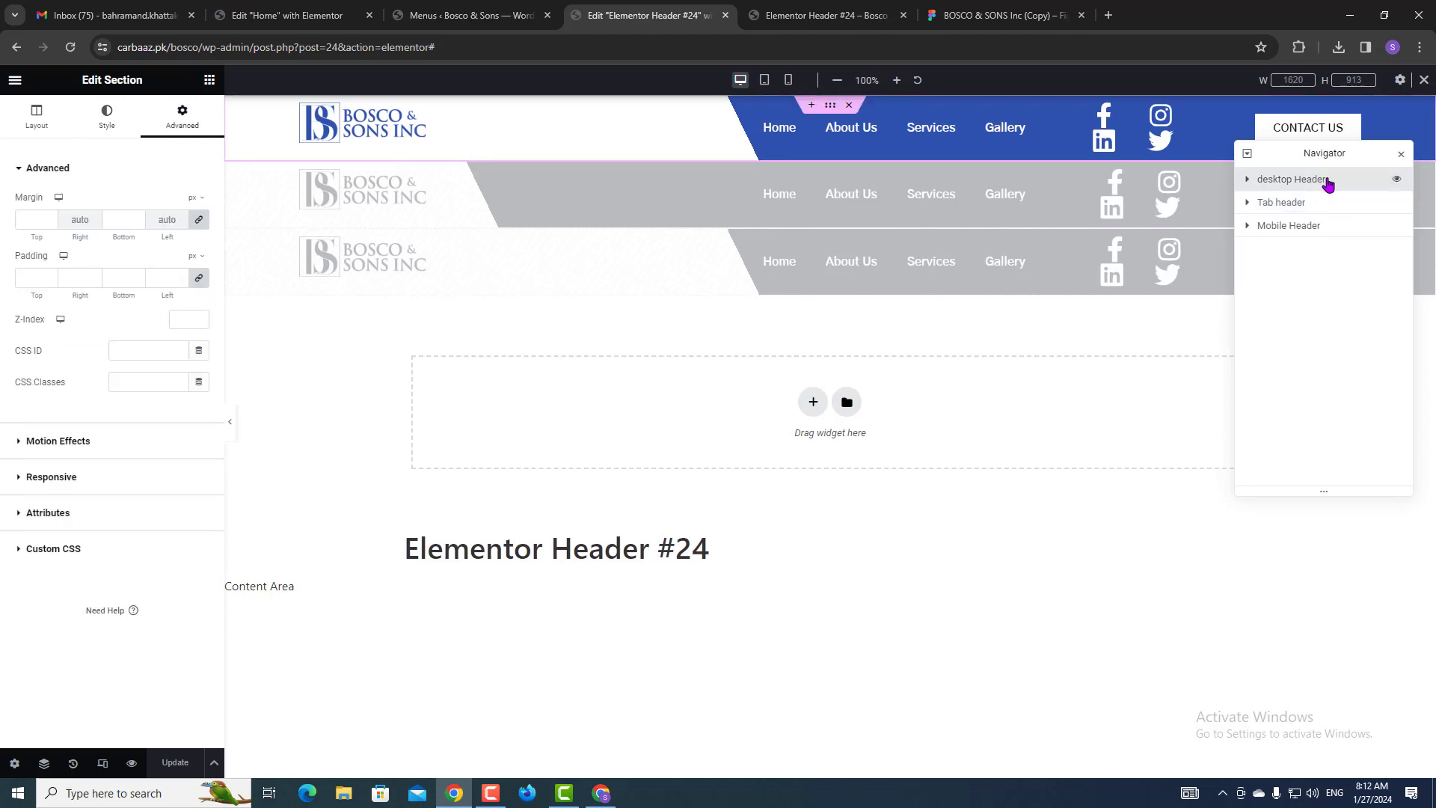
click(104, 134)
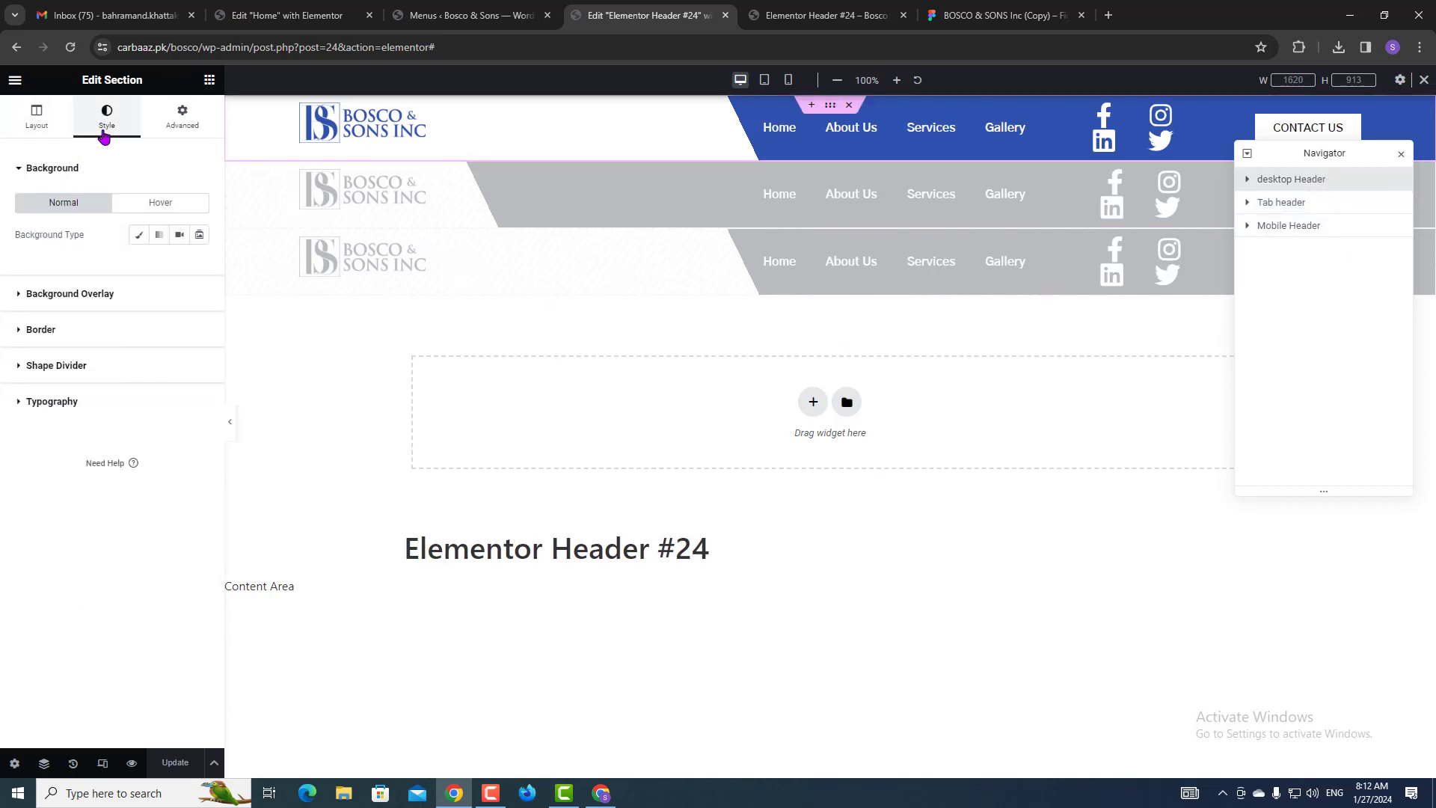
click(73, 296)
drag(98, 357, 130, 355)
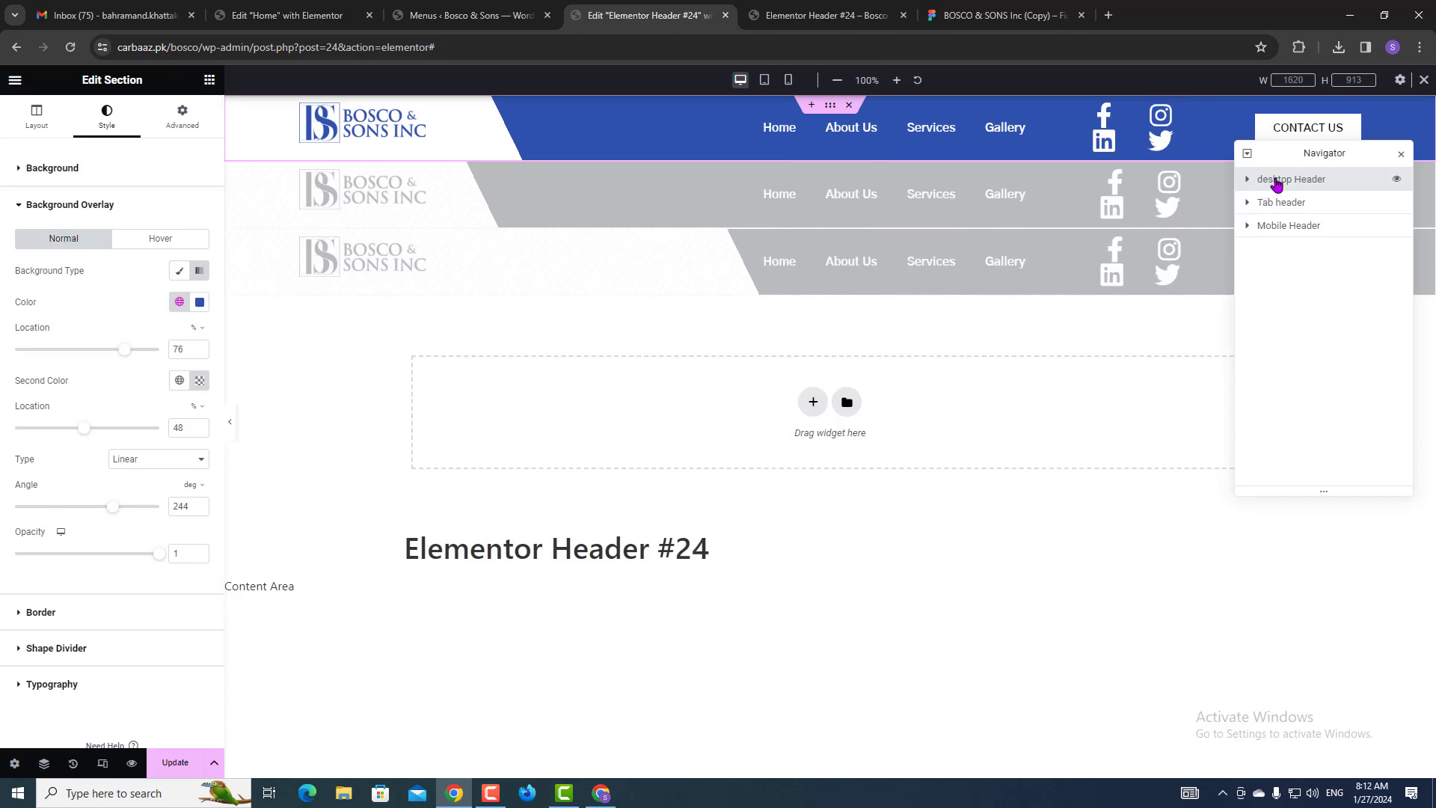
click(1247, 180)
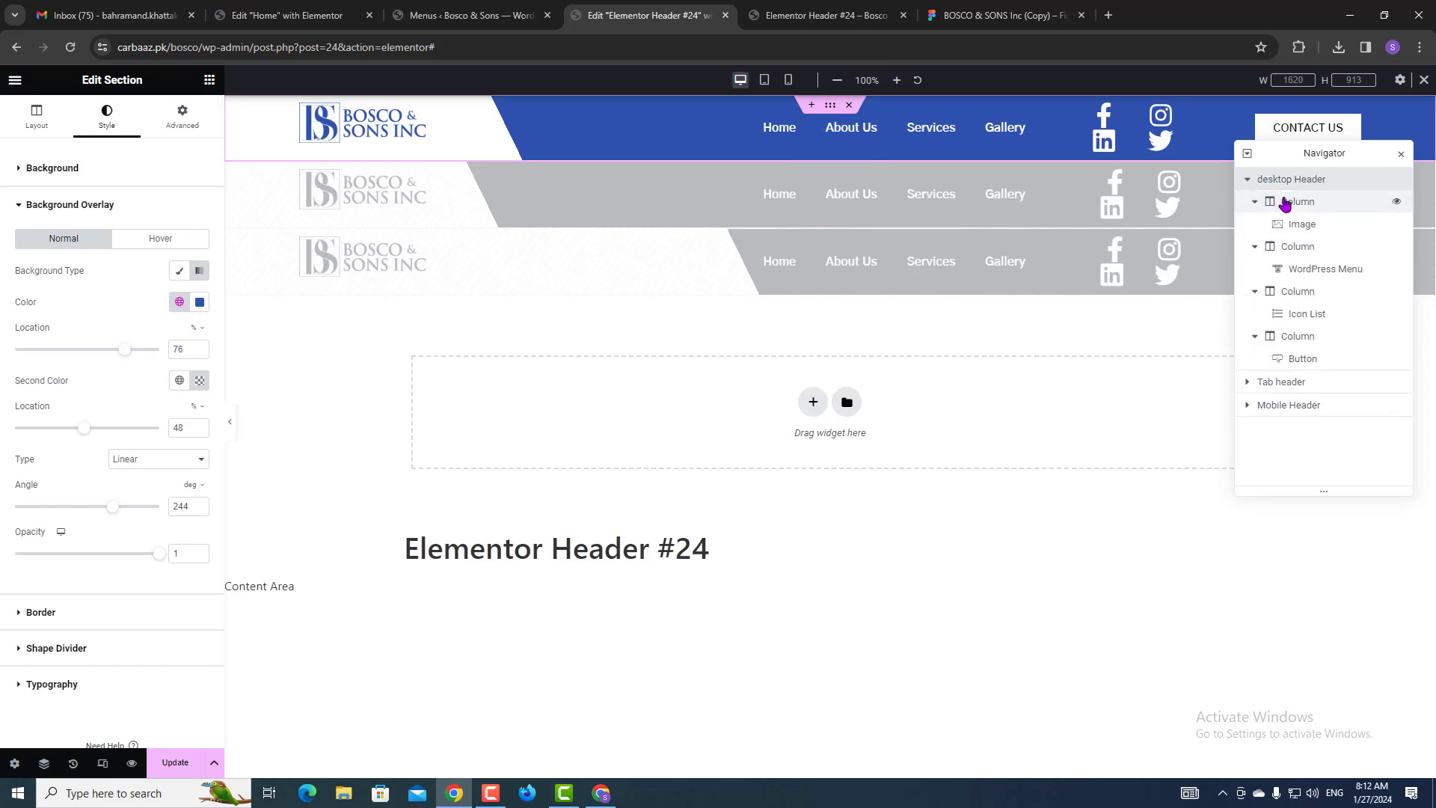
Set the logo column width to 20% and the menu column width to 40%.
click(1281, 200)
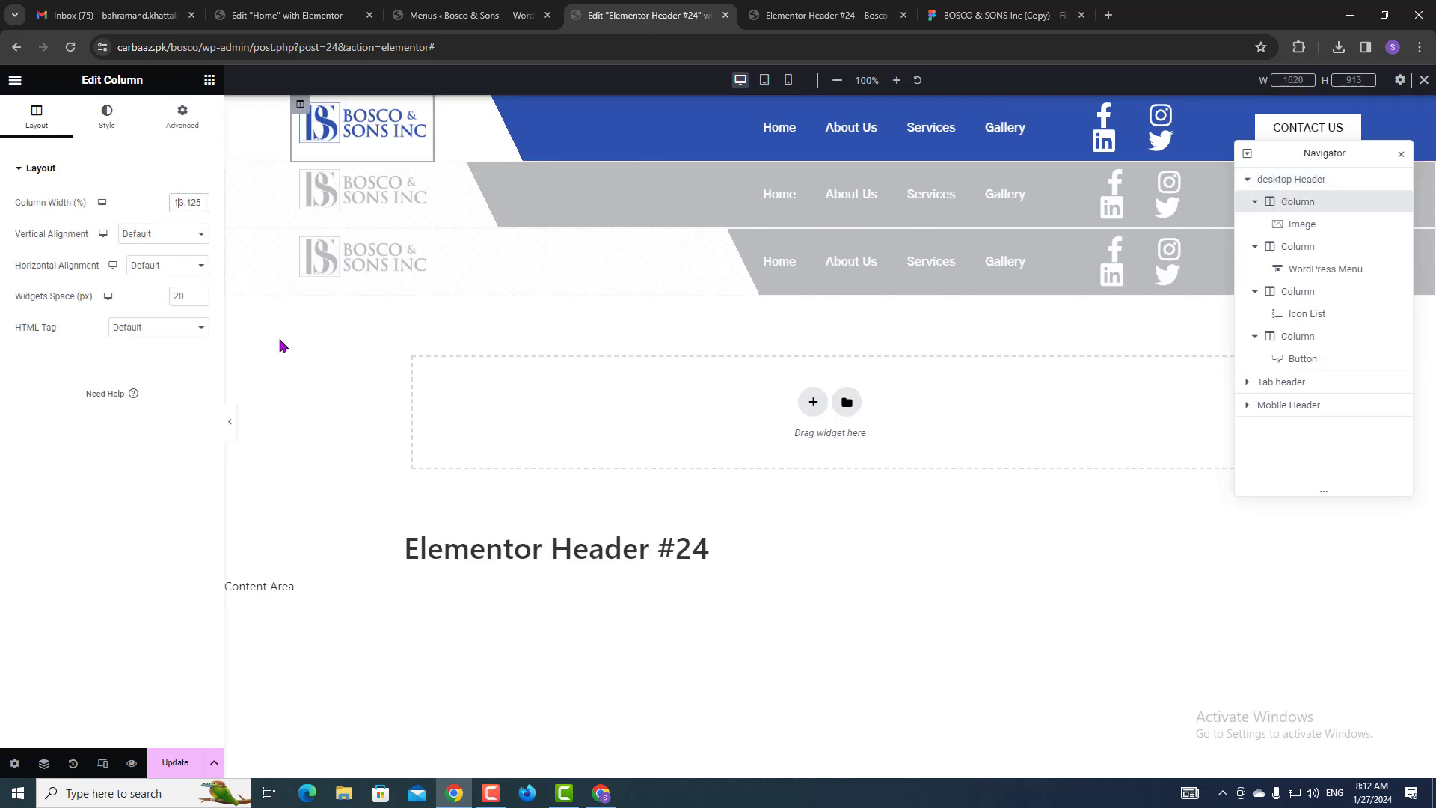
key(ctrl+z)
text(20)
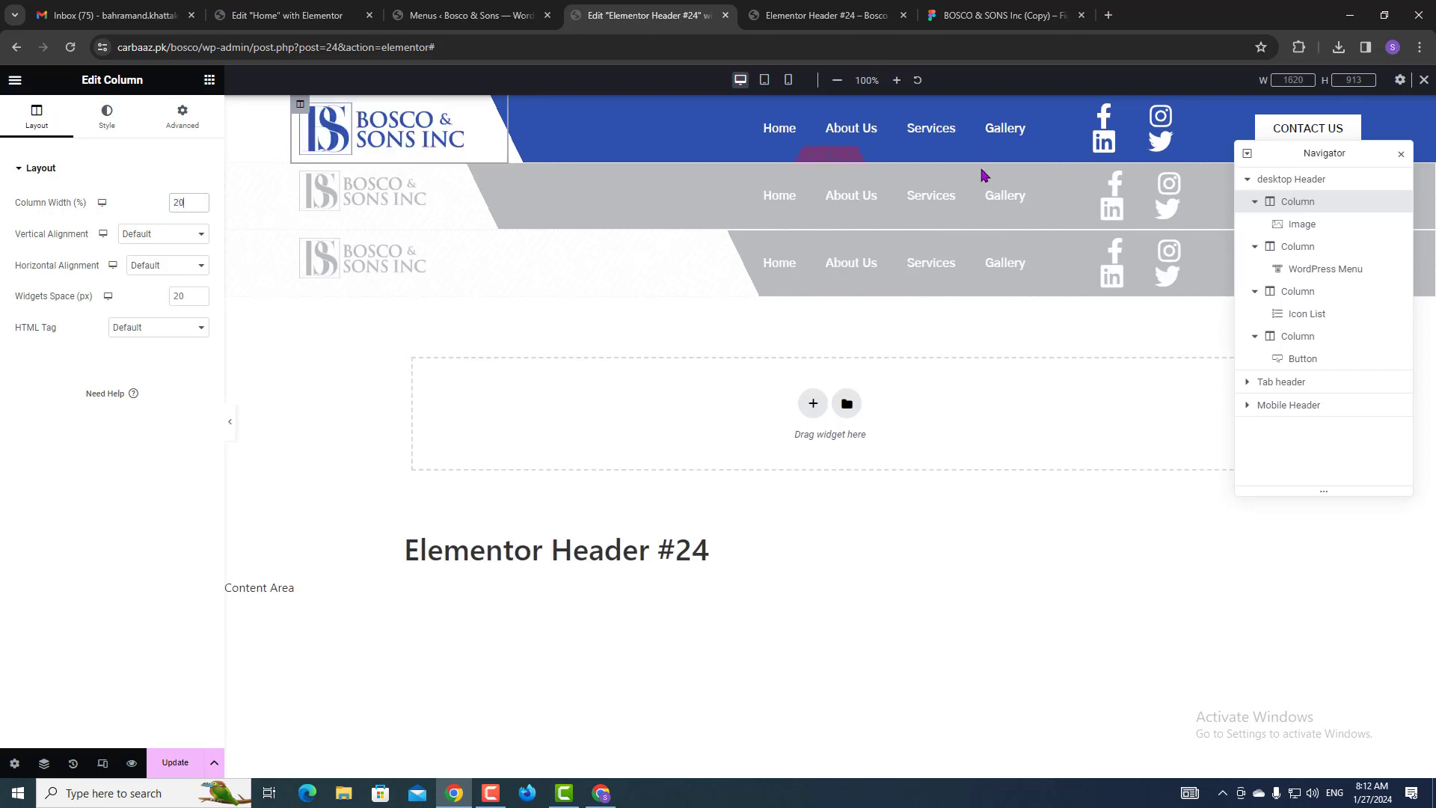
click(1284, 252)
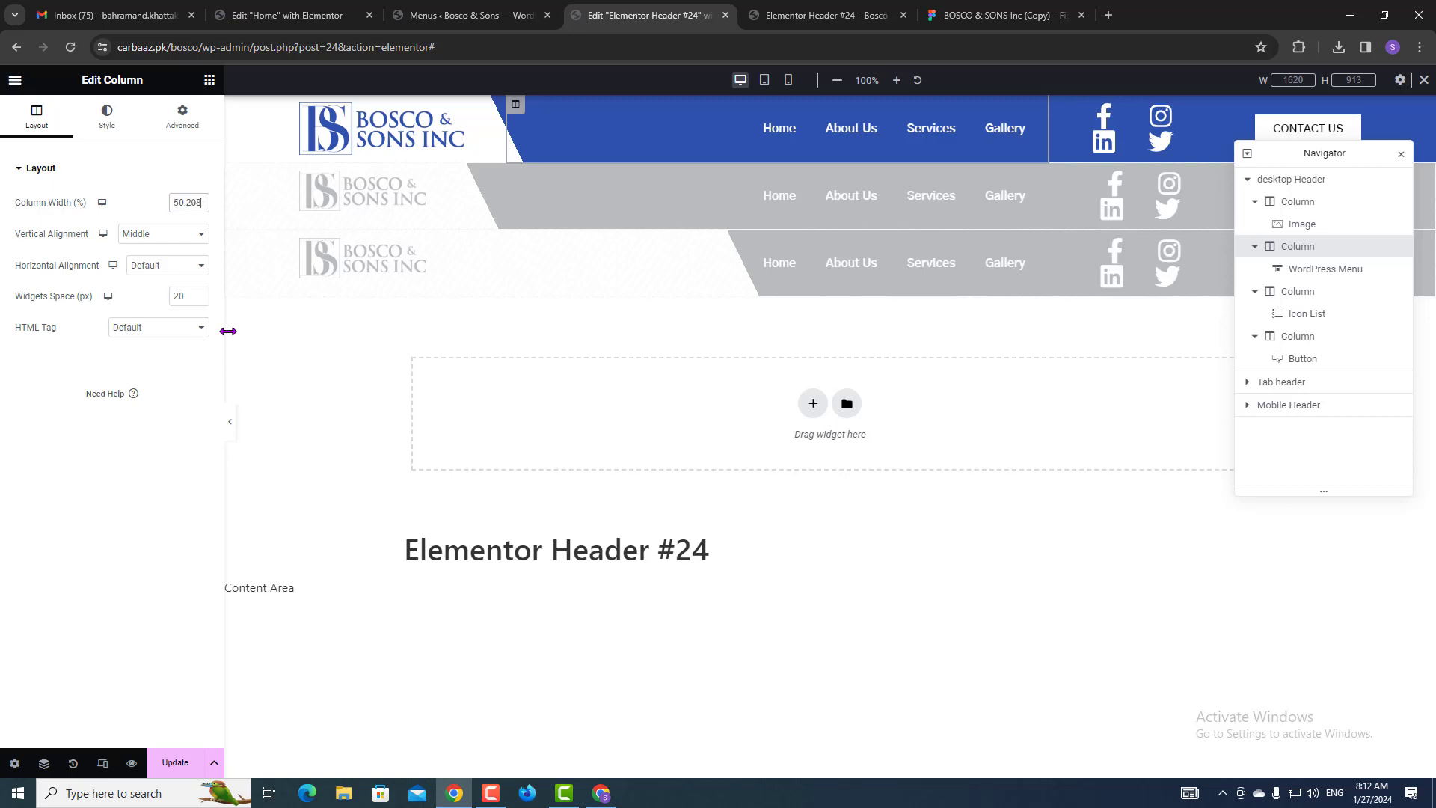
text(40)
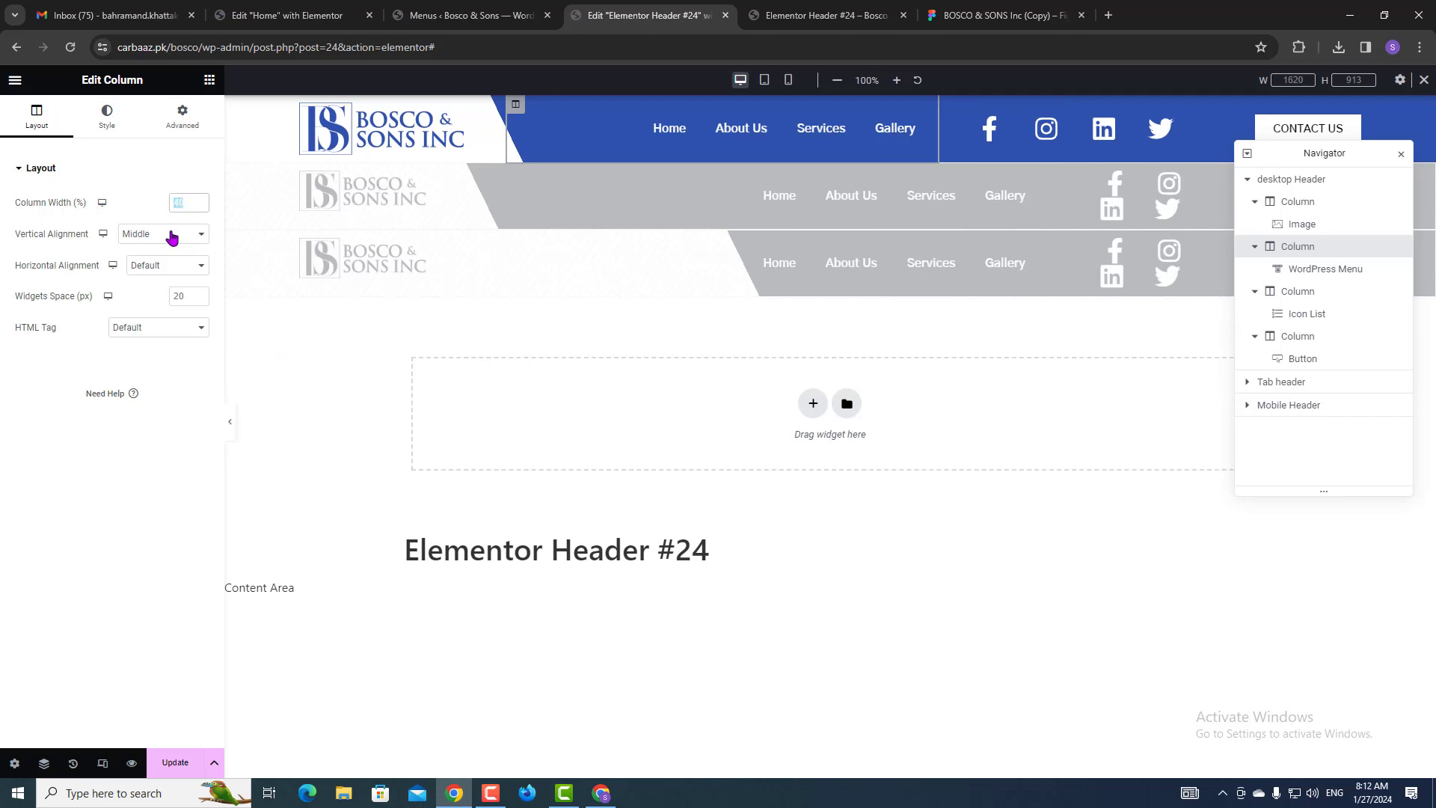
text(50)
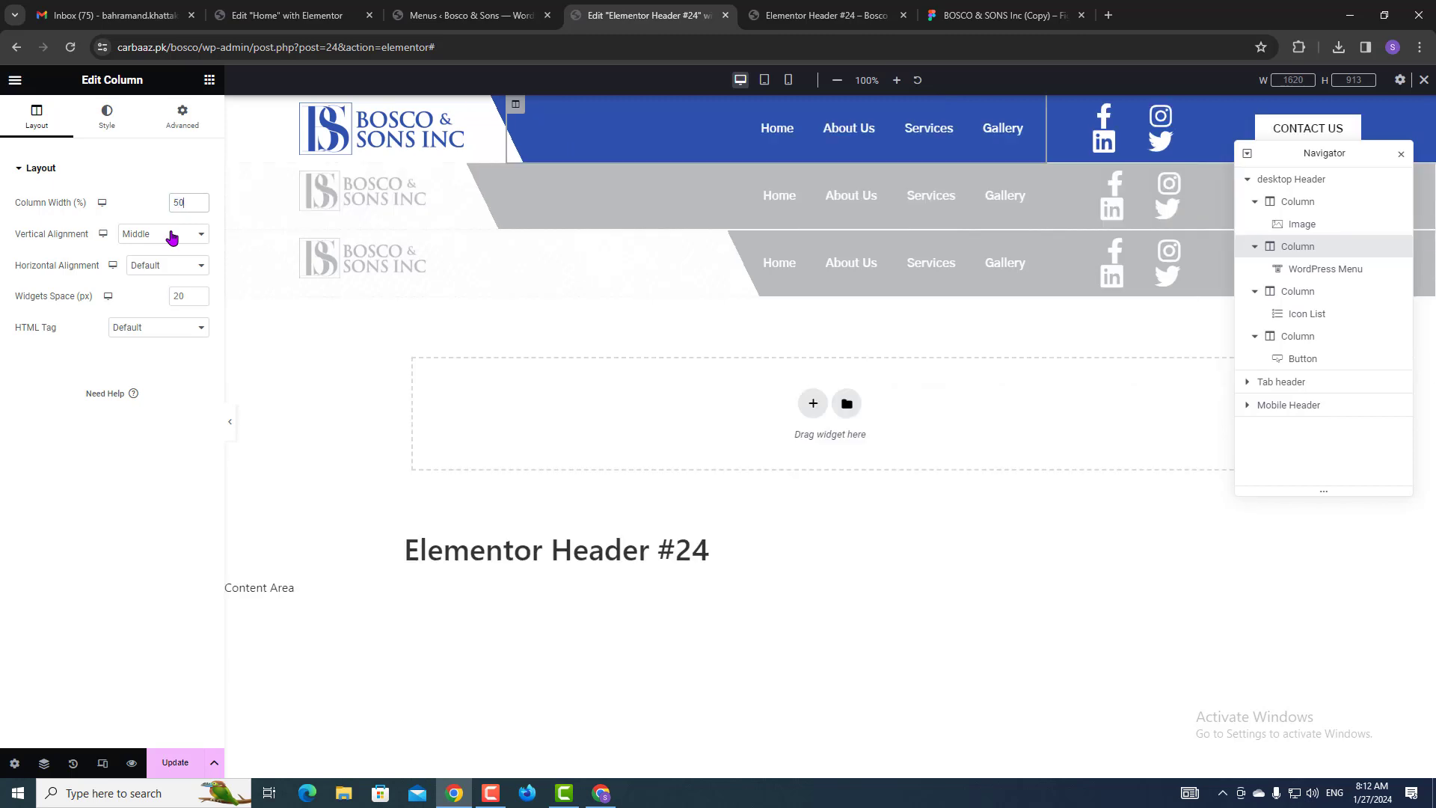
text(40)
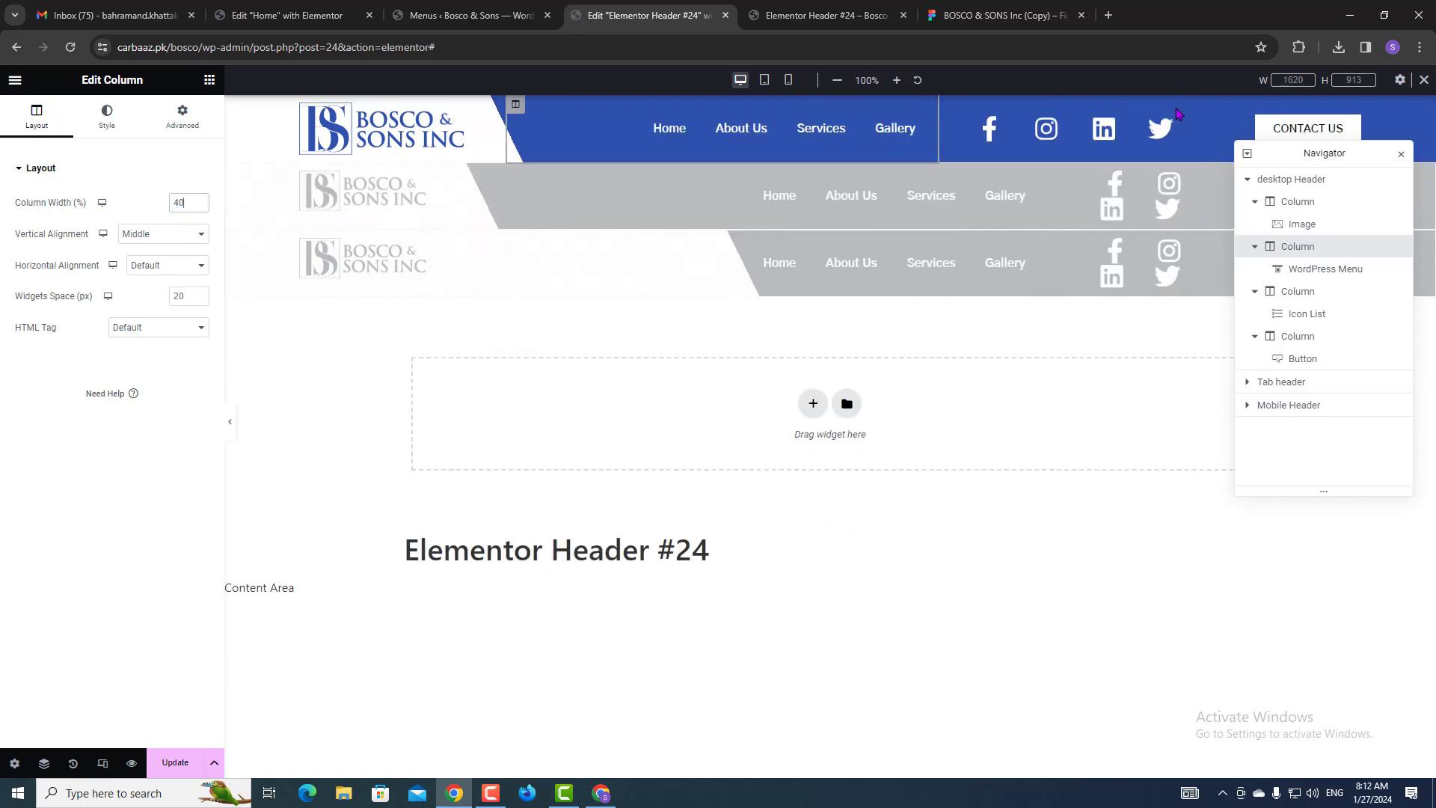
click(1173, 133)
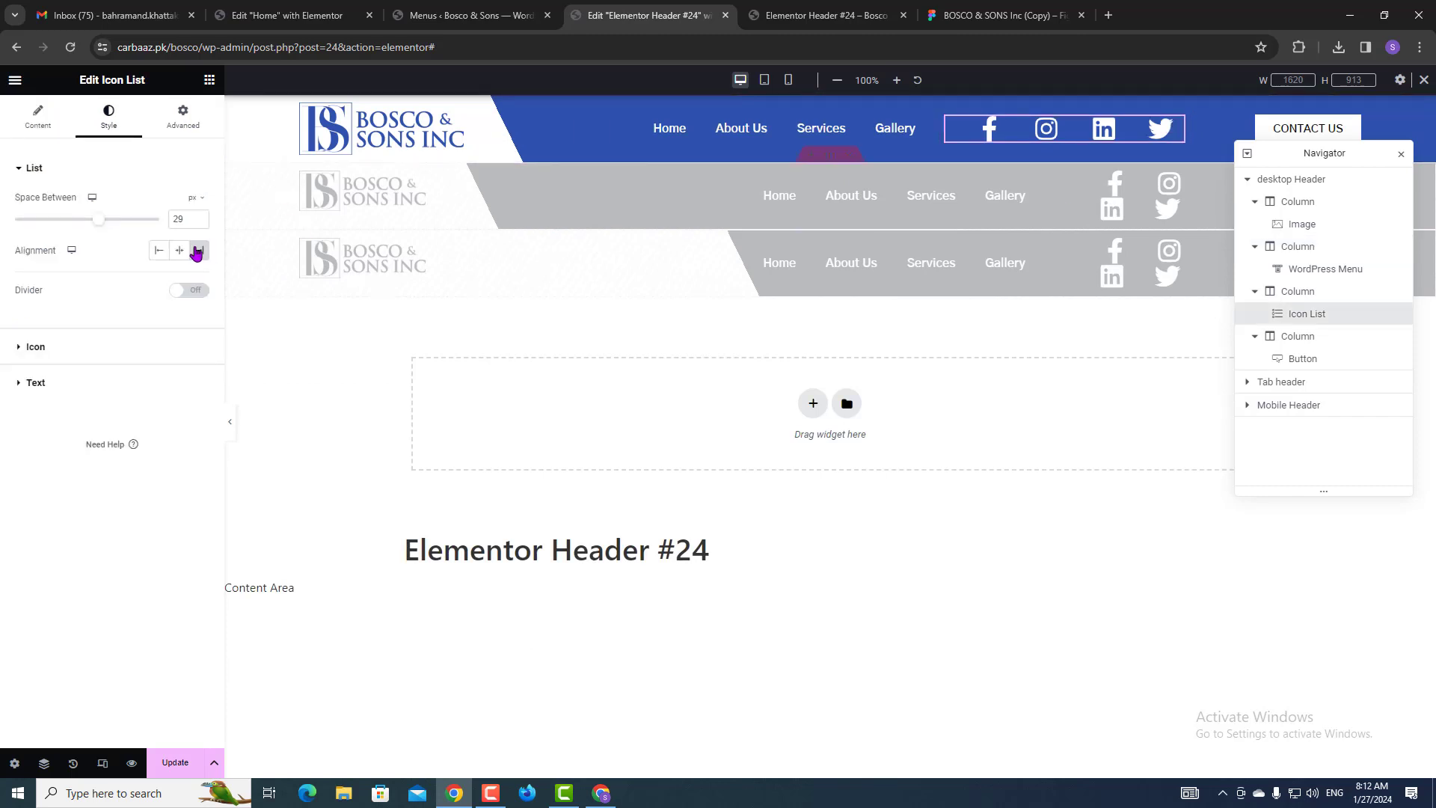
Bring the social icons closer together and keep their size at 32.
drag(98, 220, 41, 223)
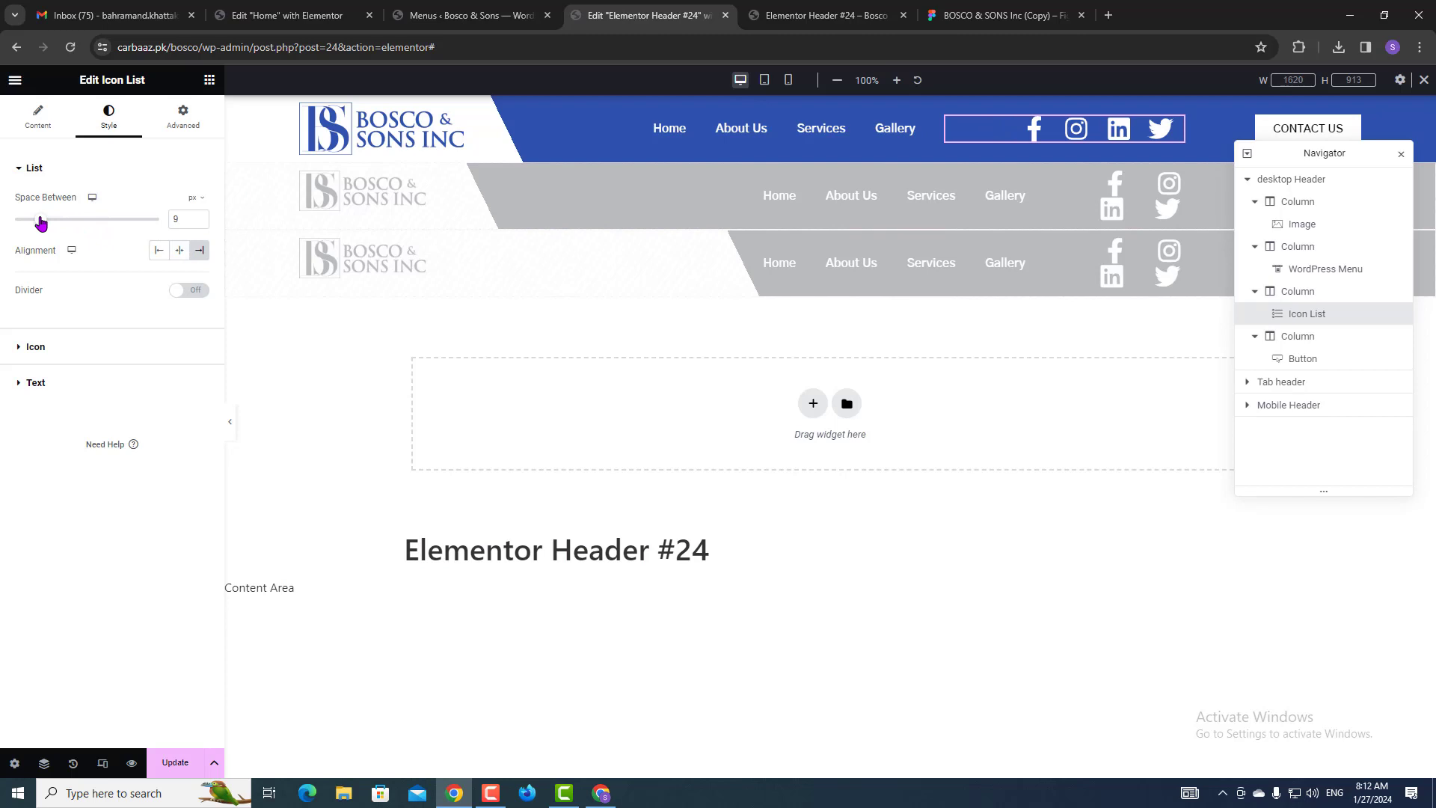
click(35, 347)
drag(57, 338, 54, 331)
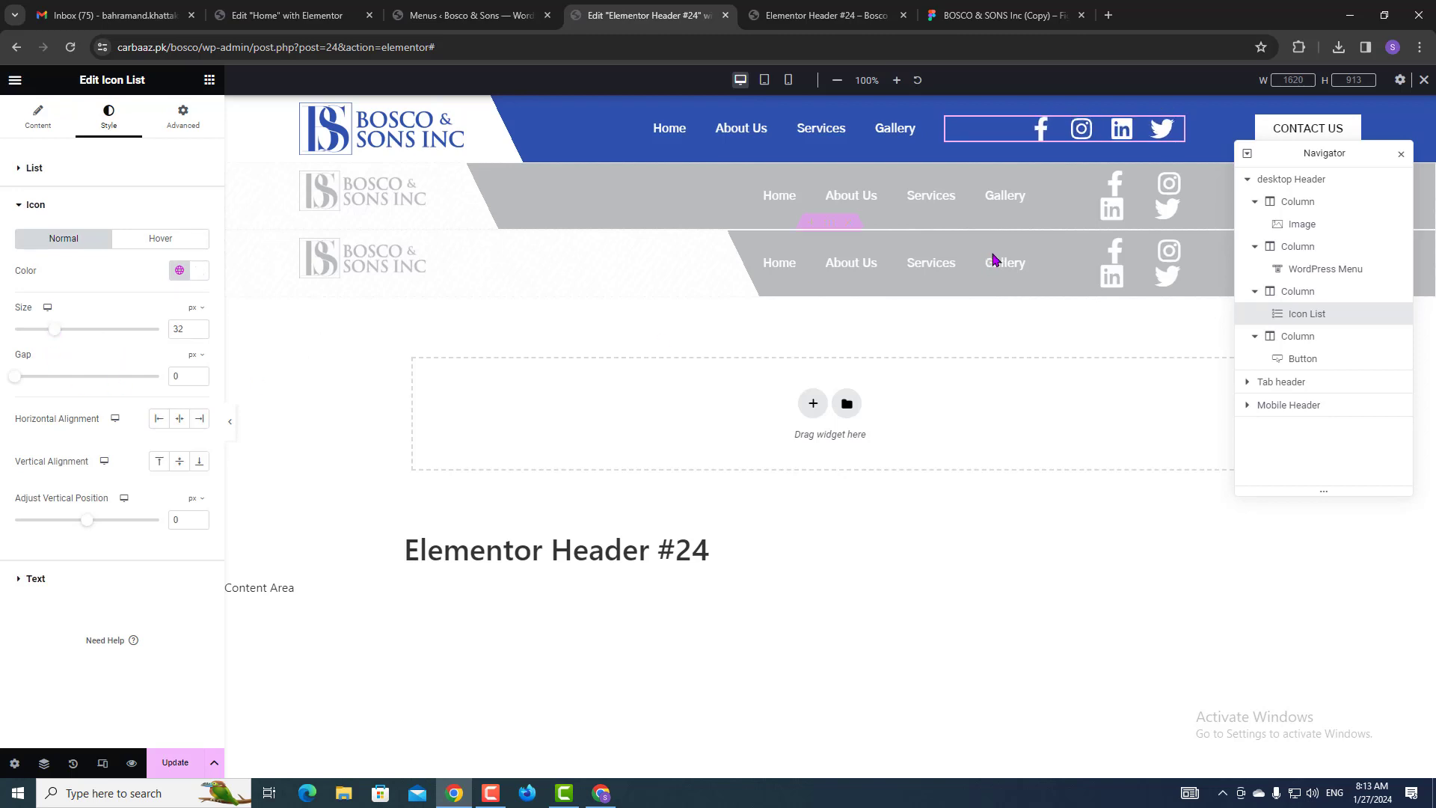
drag(1288, 149, 1271, 241)
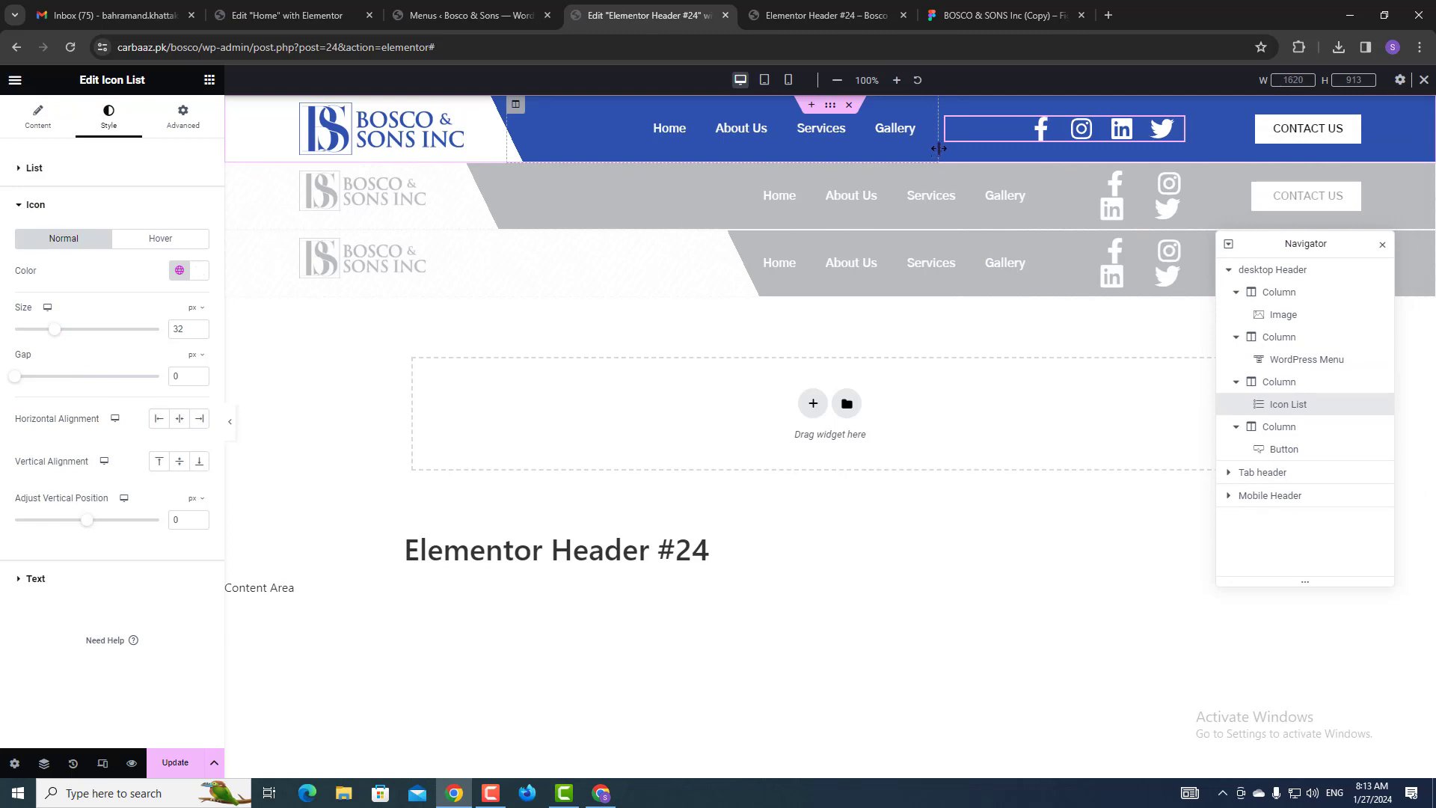
Drag the column dividers to widen the menu column and the social icons column so Gallery fits.
drag(942, 148, 1000, 148)
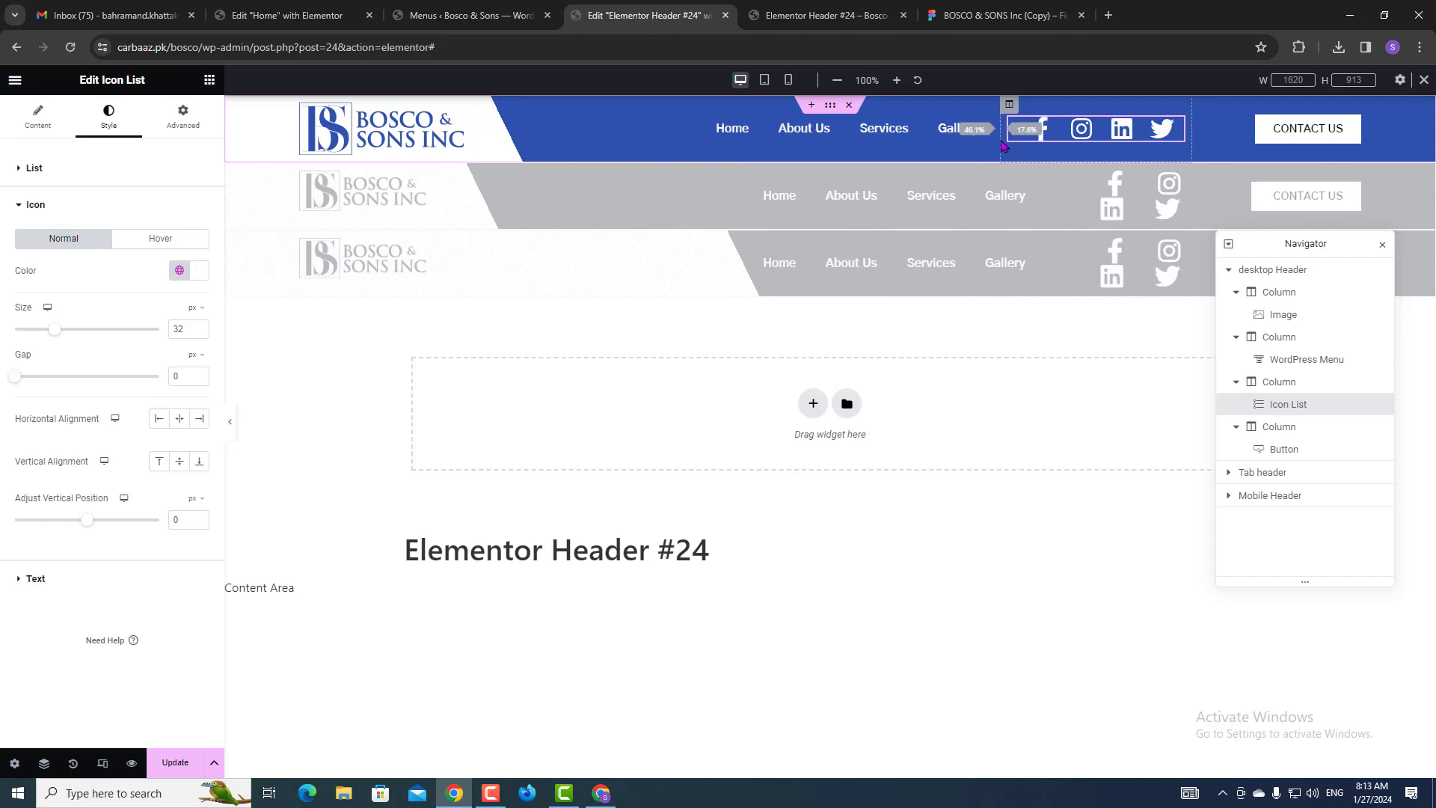
drag(1191, 148, 1216, 152)
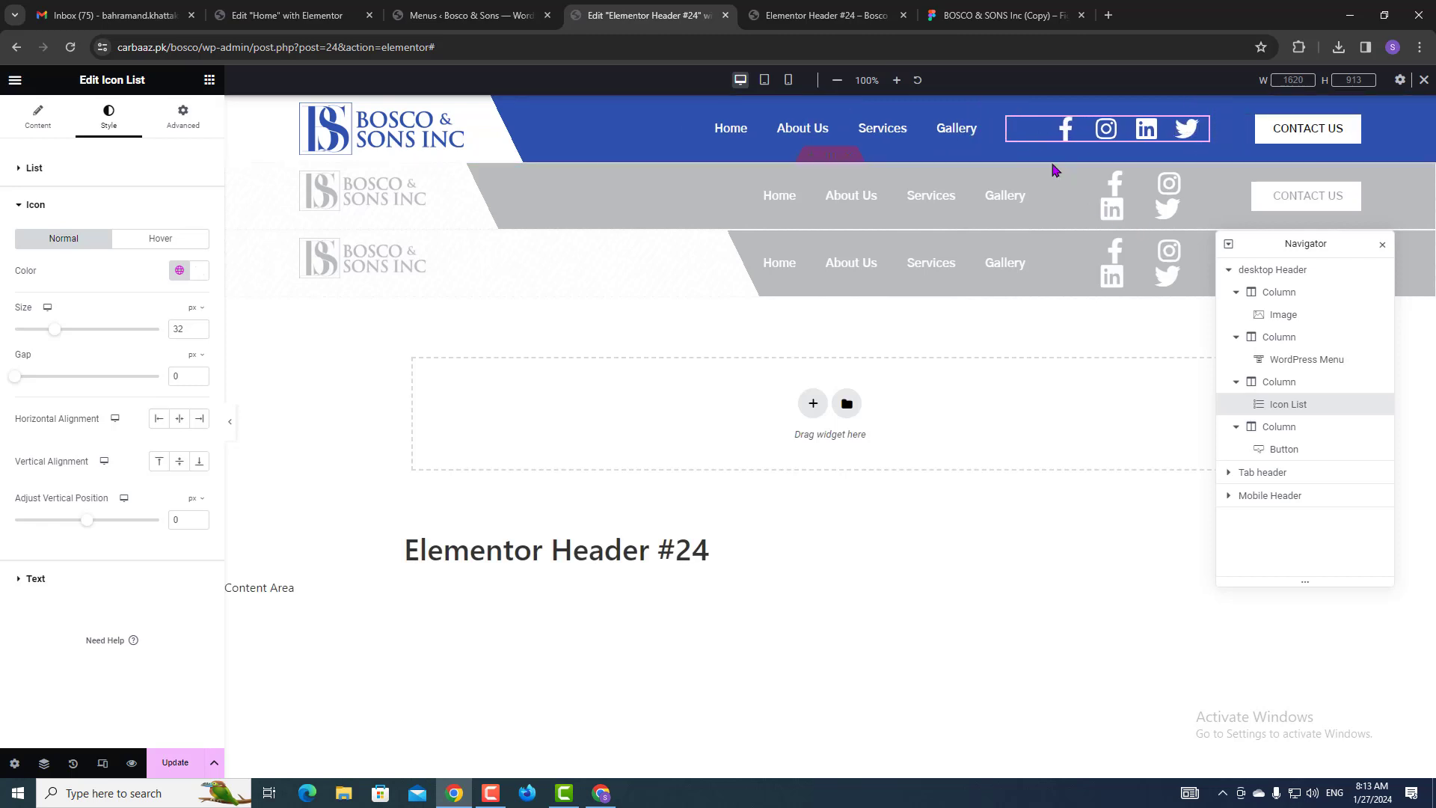
drag(1003, 148, 1020, 153)
Compare with the Figma header, then narrow the menu column slightly and save.
click(965, 7)
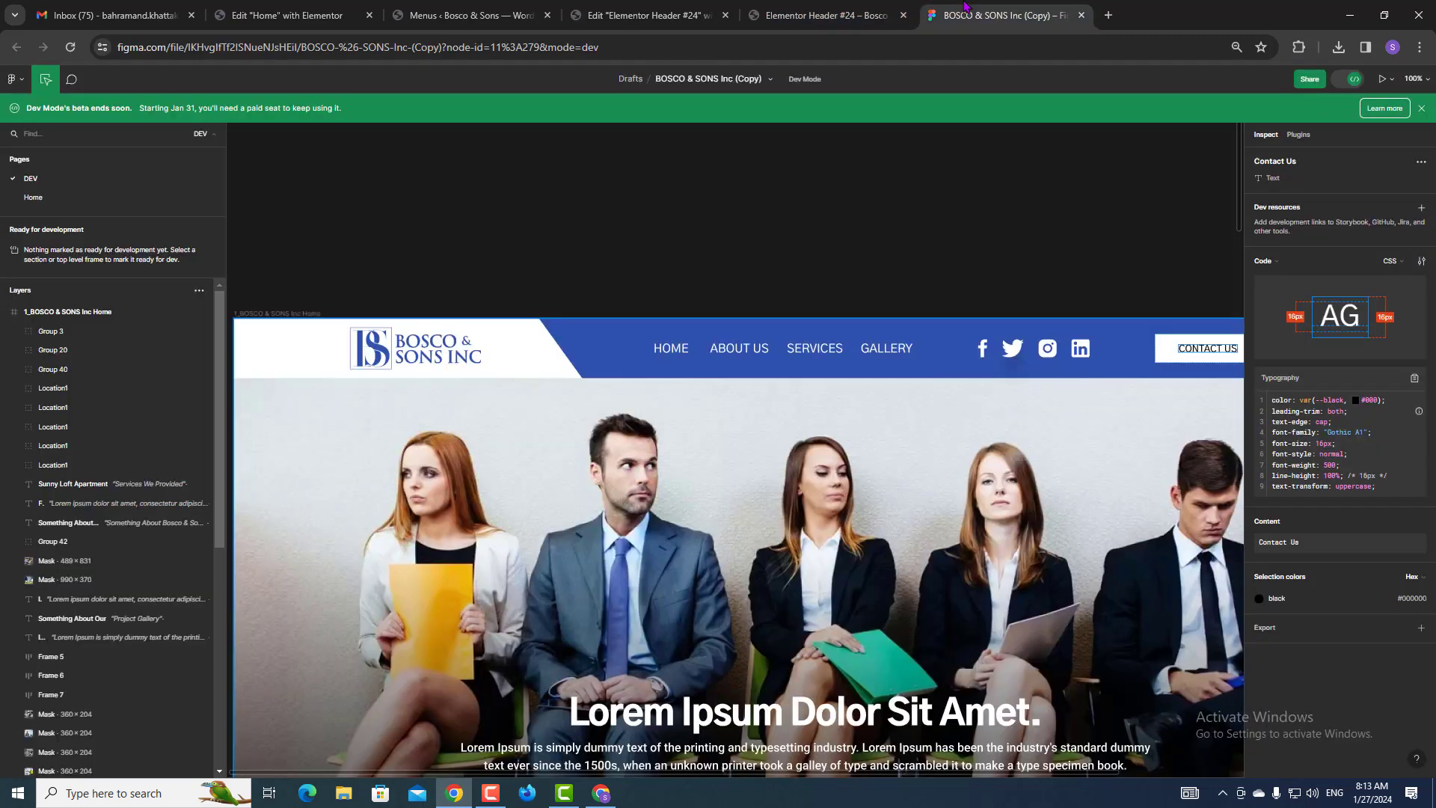
click(654, 15)
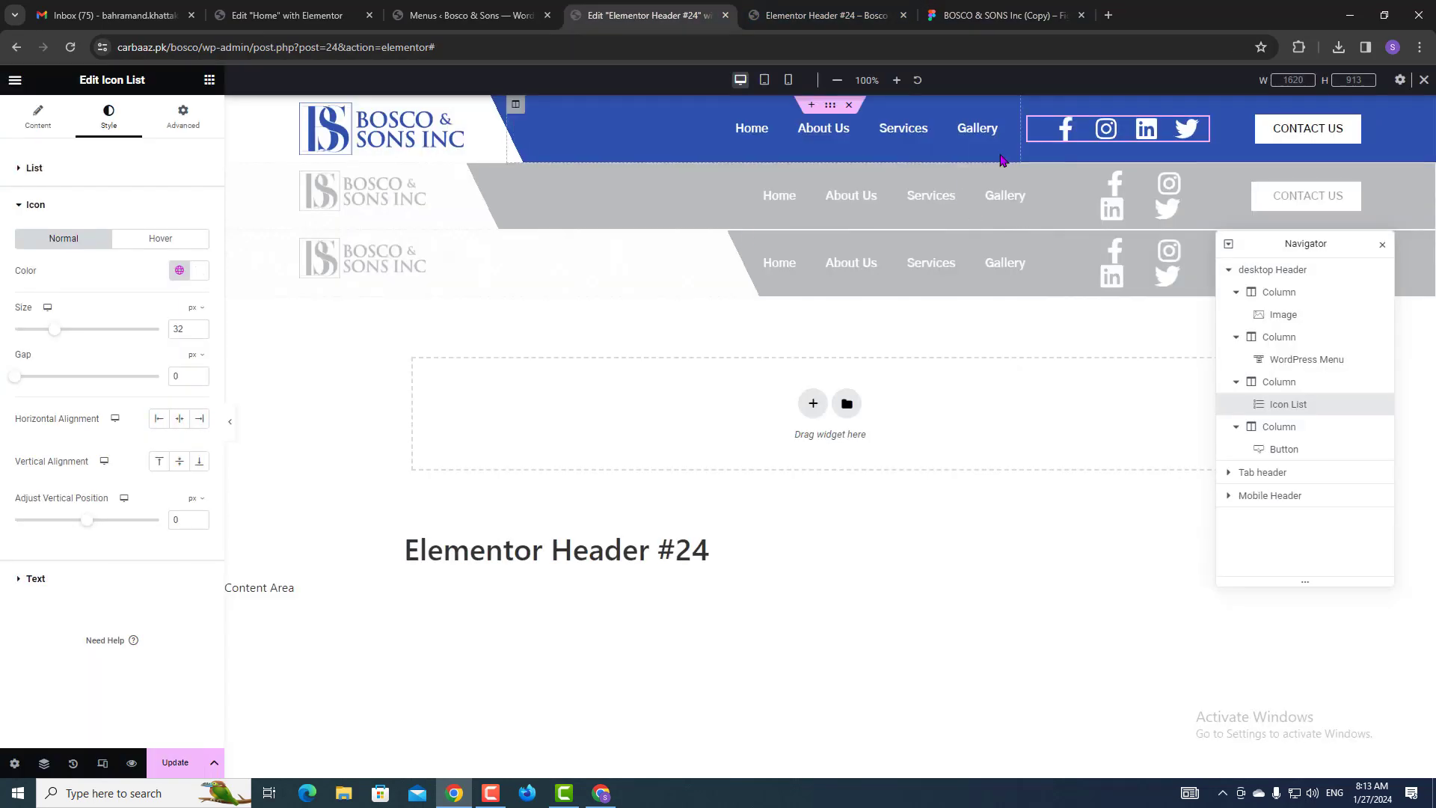
drag(1018, 150, 1007, 149)
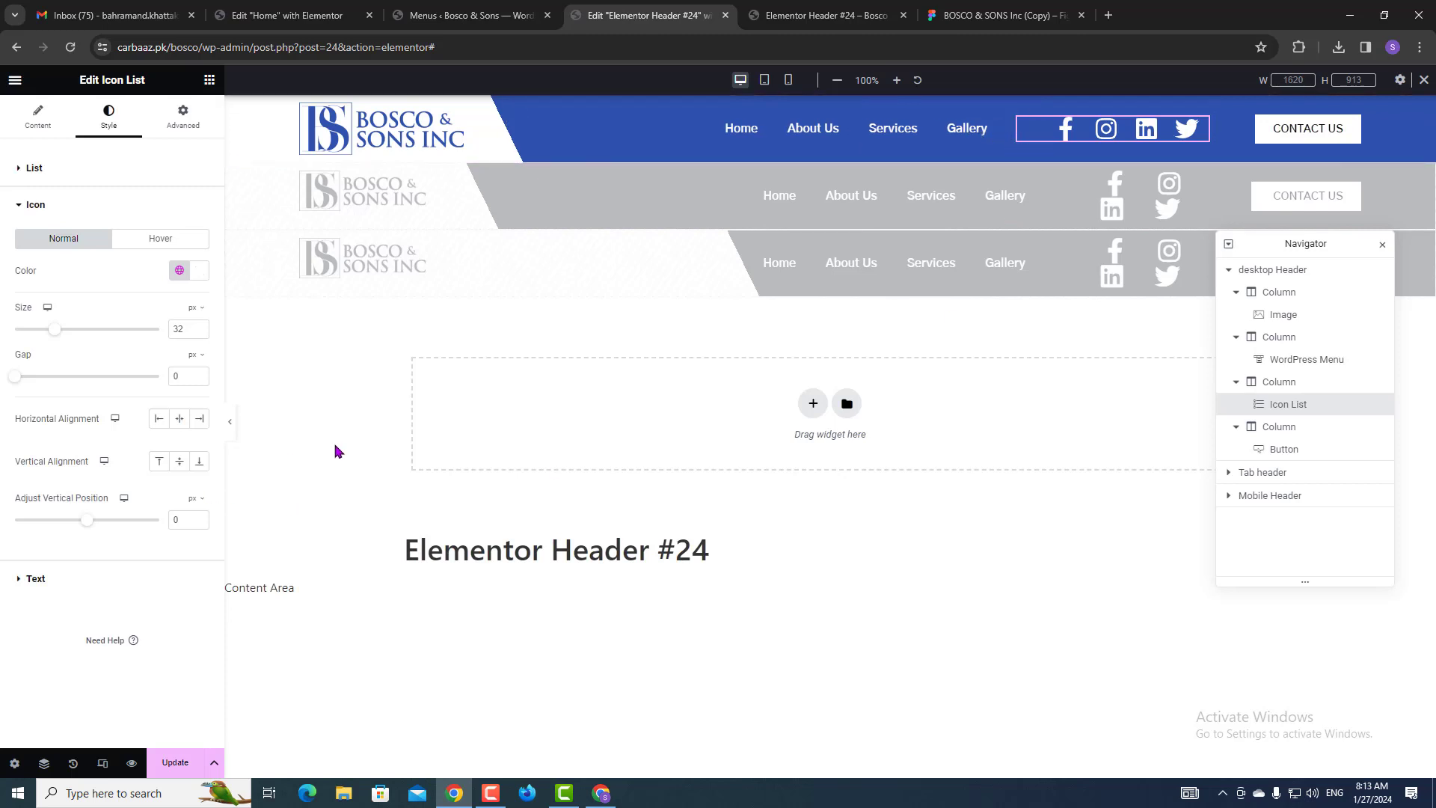
click(179, 760)
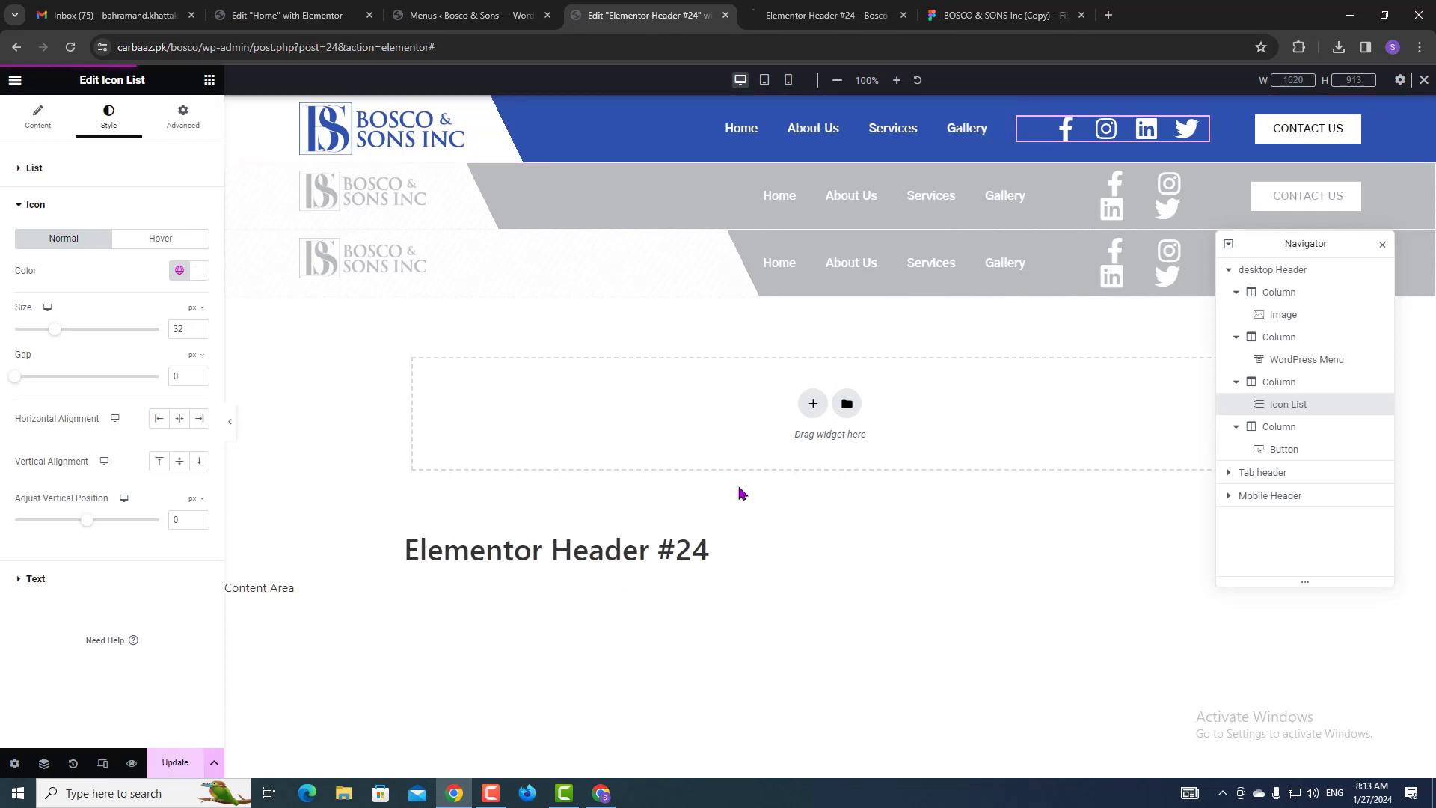
Check the header in the live preview and against the Figma design again.
click(788, 9)
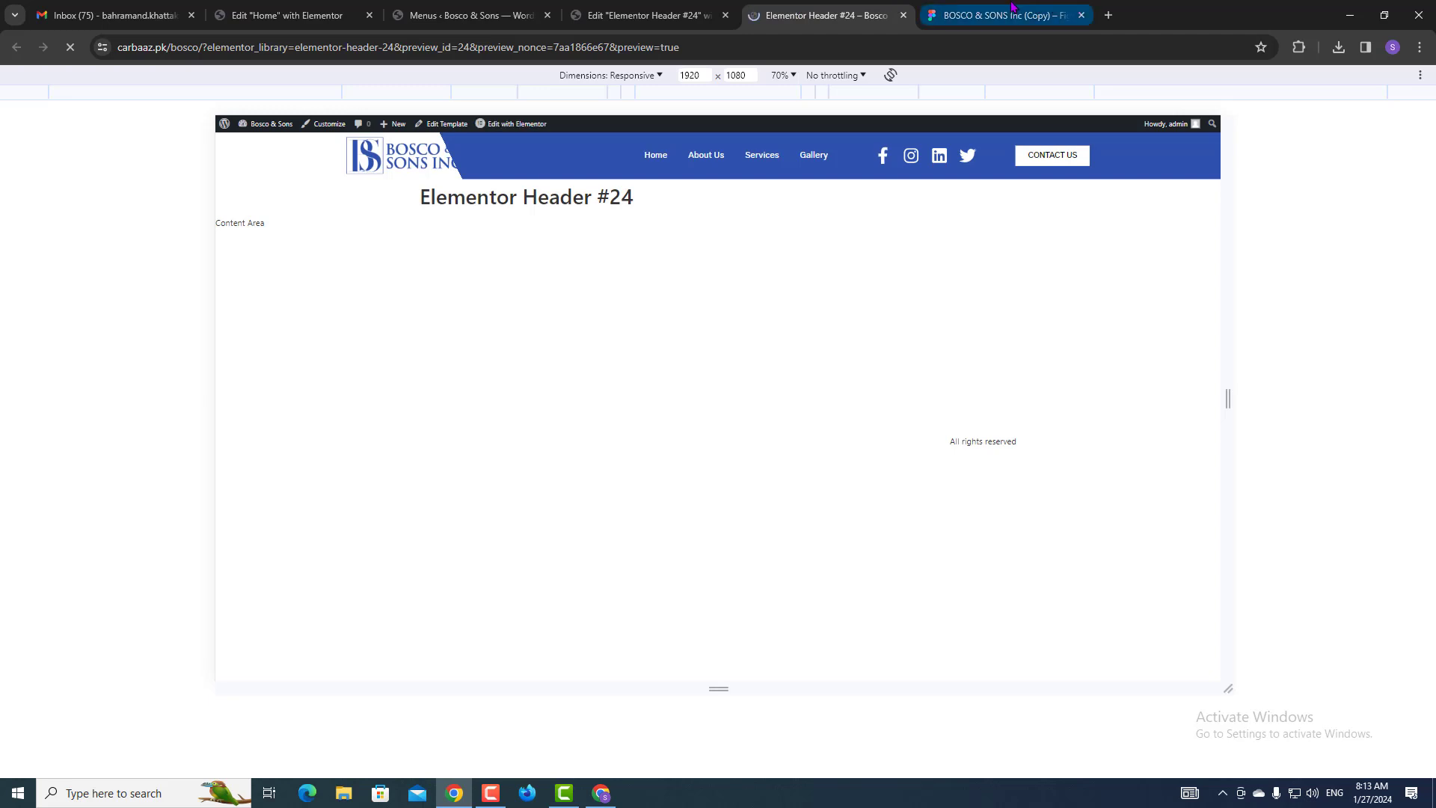
click(1002, 15)
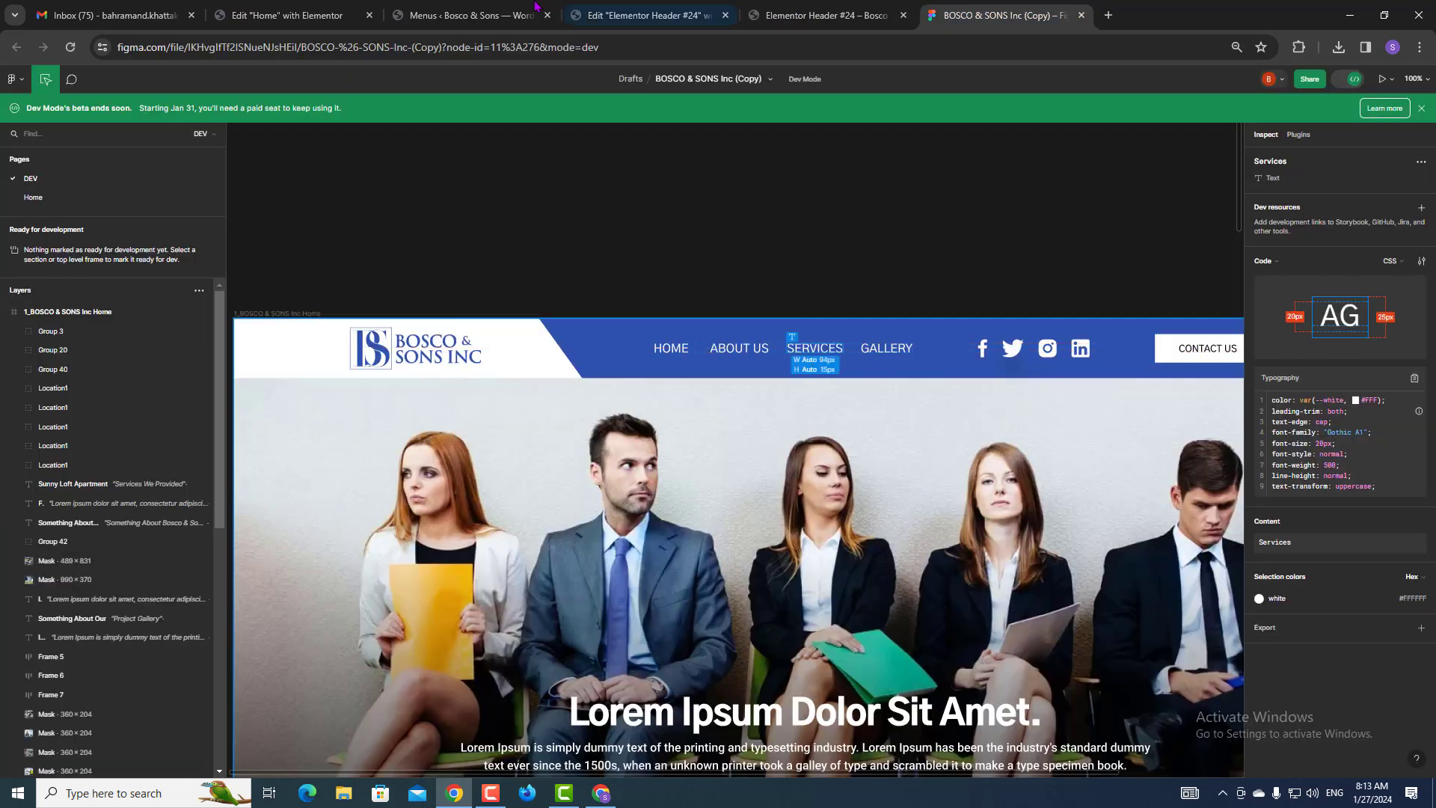
click(534, 11)
click(592, 14)
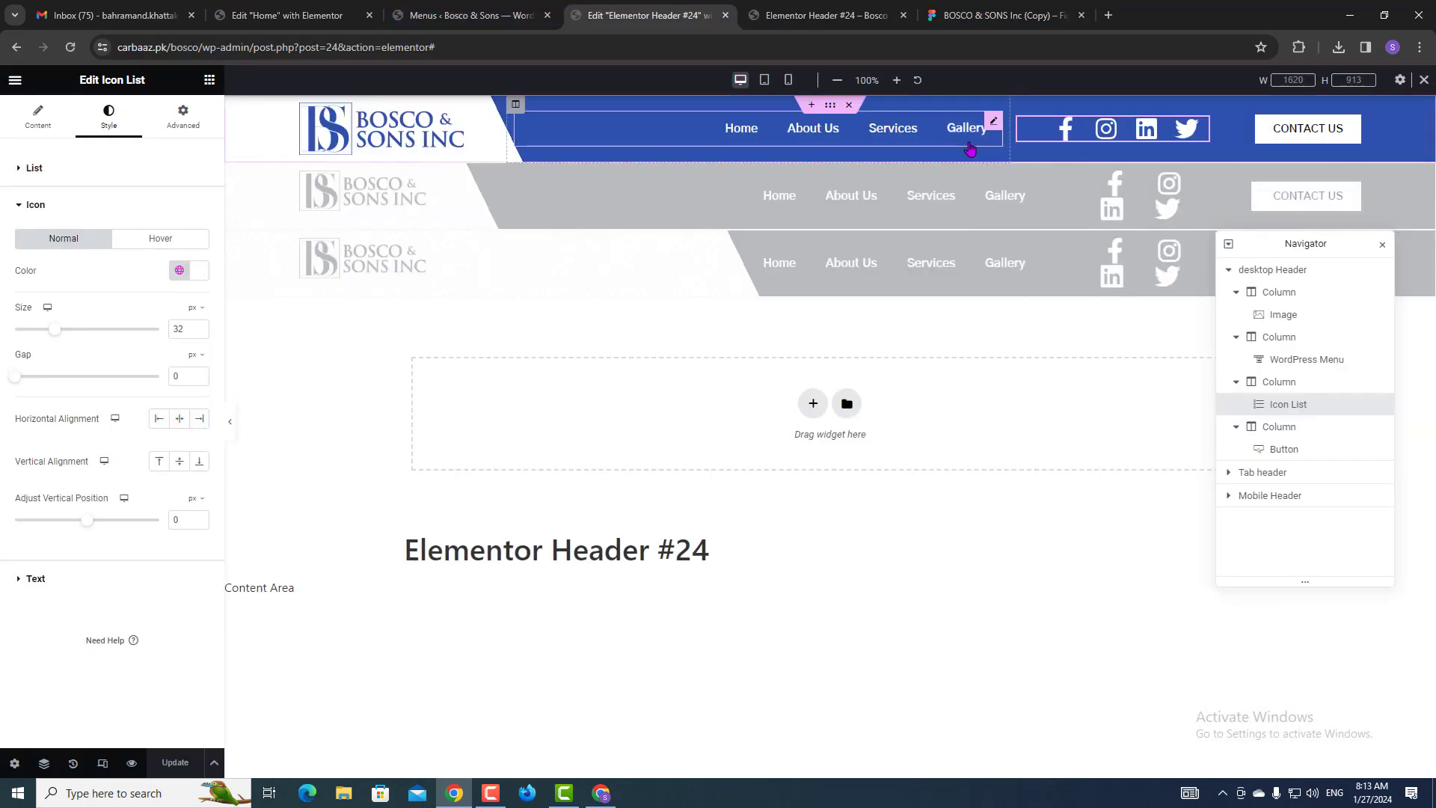
Set the menu widget's typography transform to Uppercase and save.
click(991, 127)
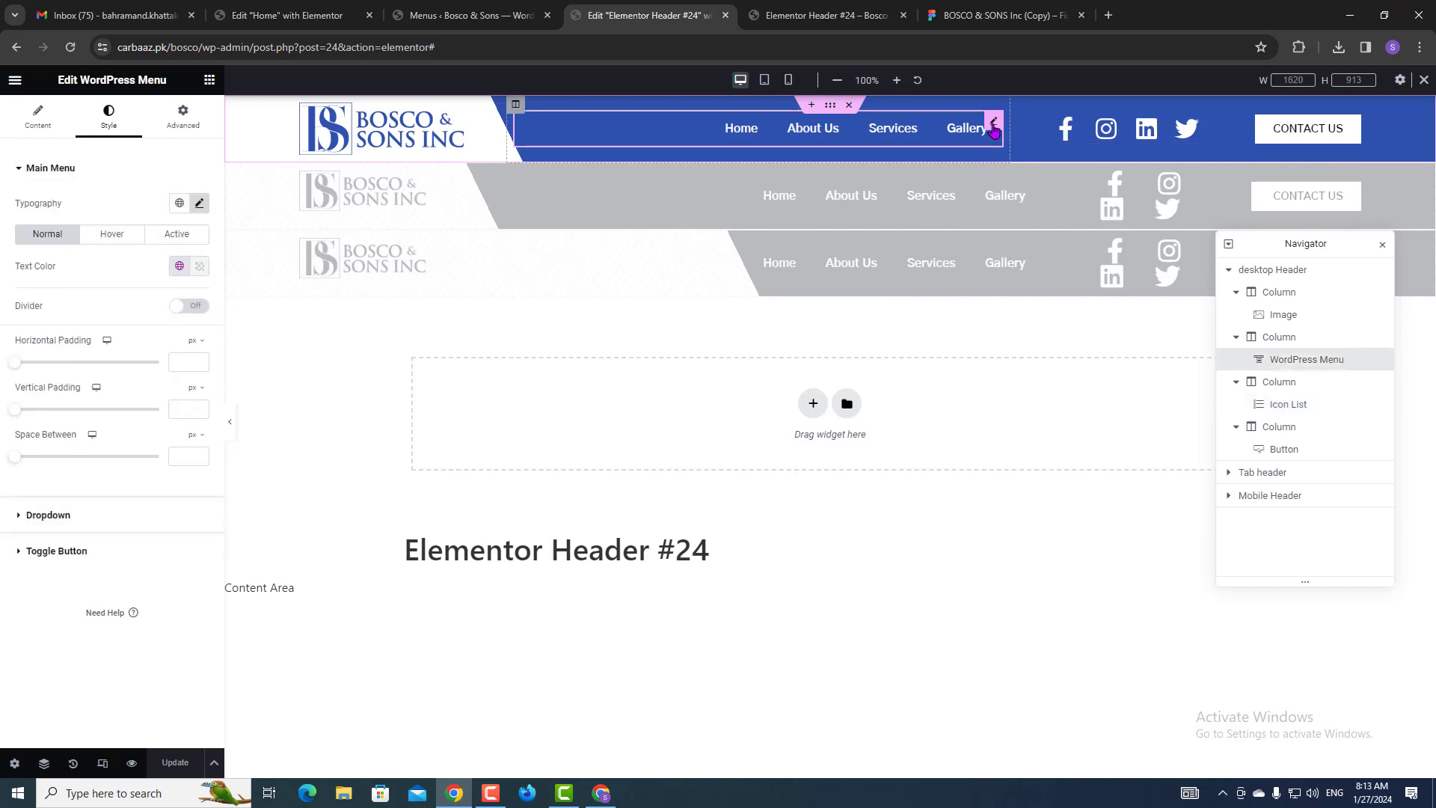
click(110, 119)
click(199, 204)
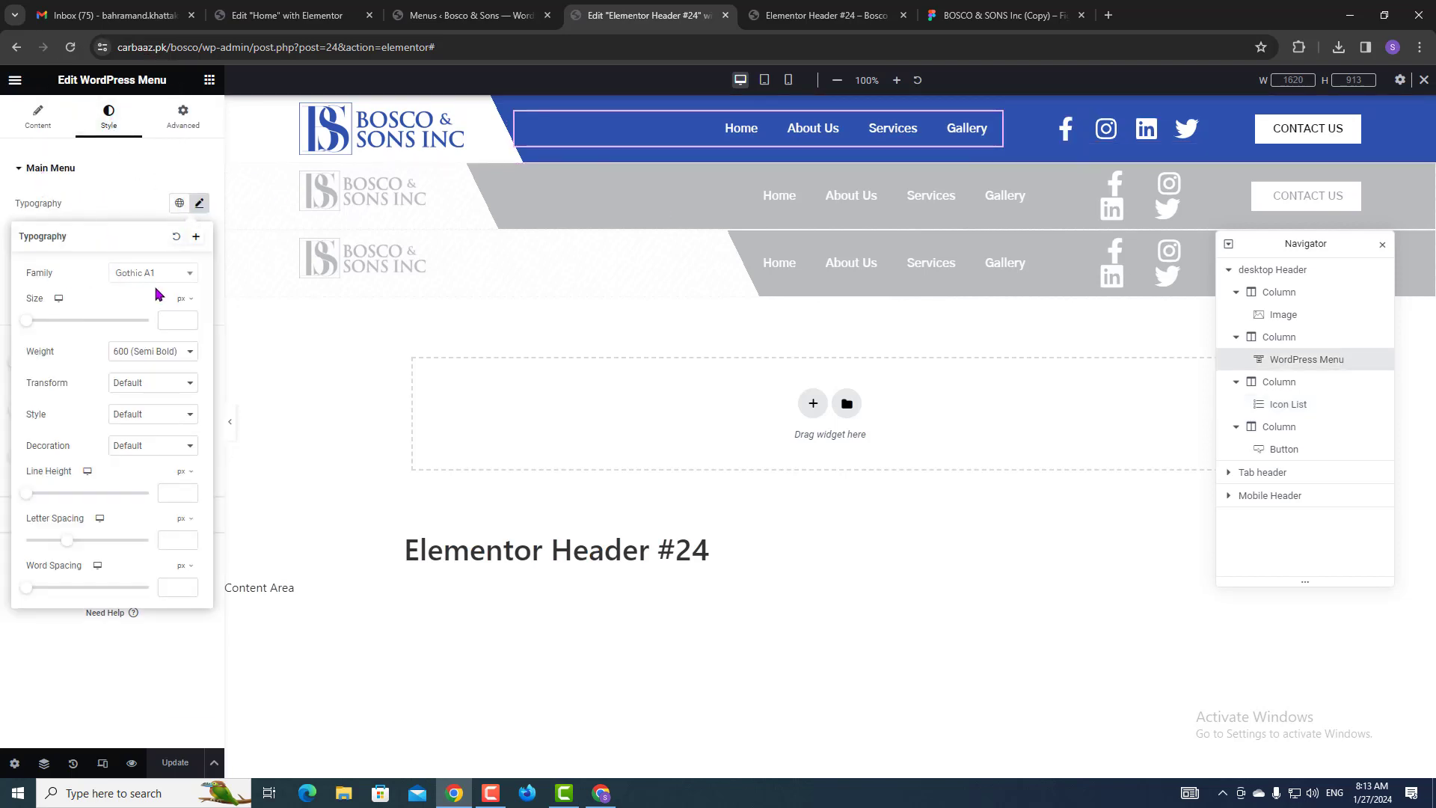
click(160, 356)
click(159, 358)
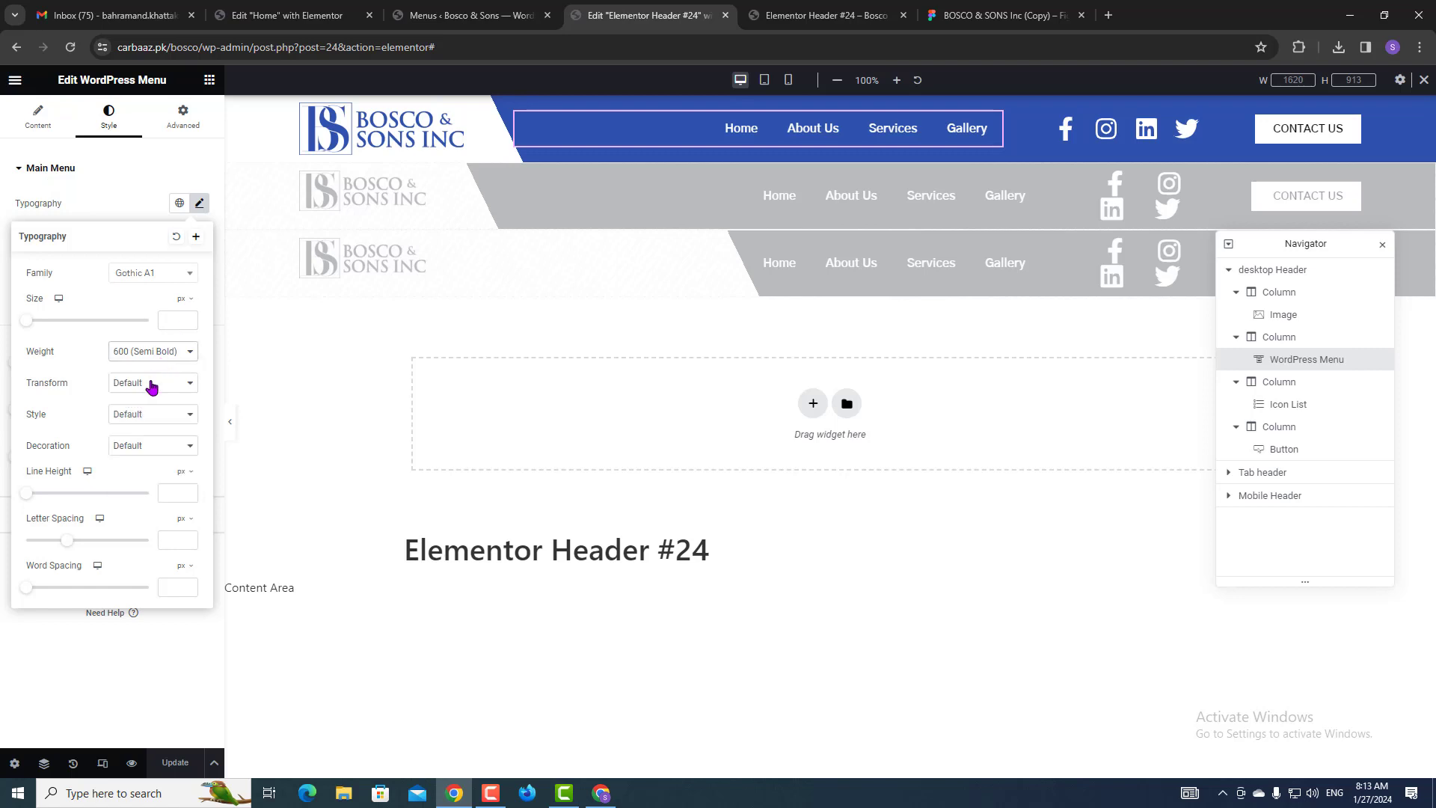
click(148, 383)
click(146, 419)
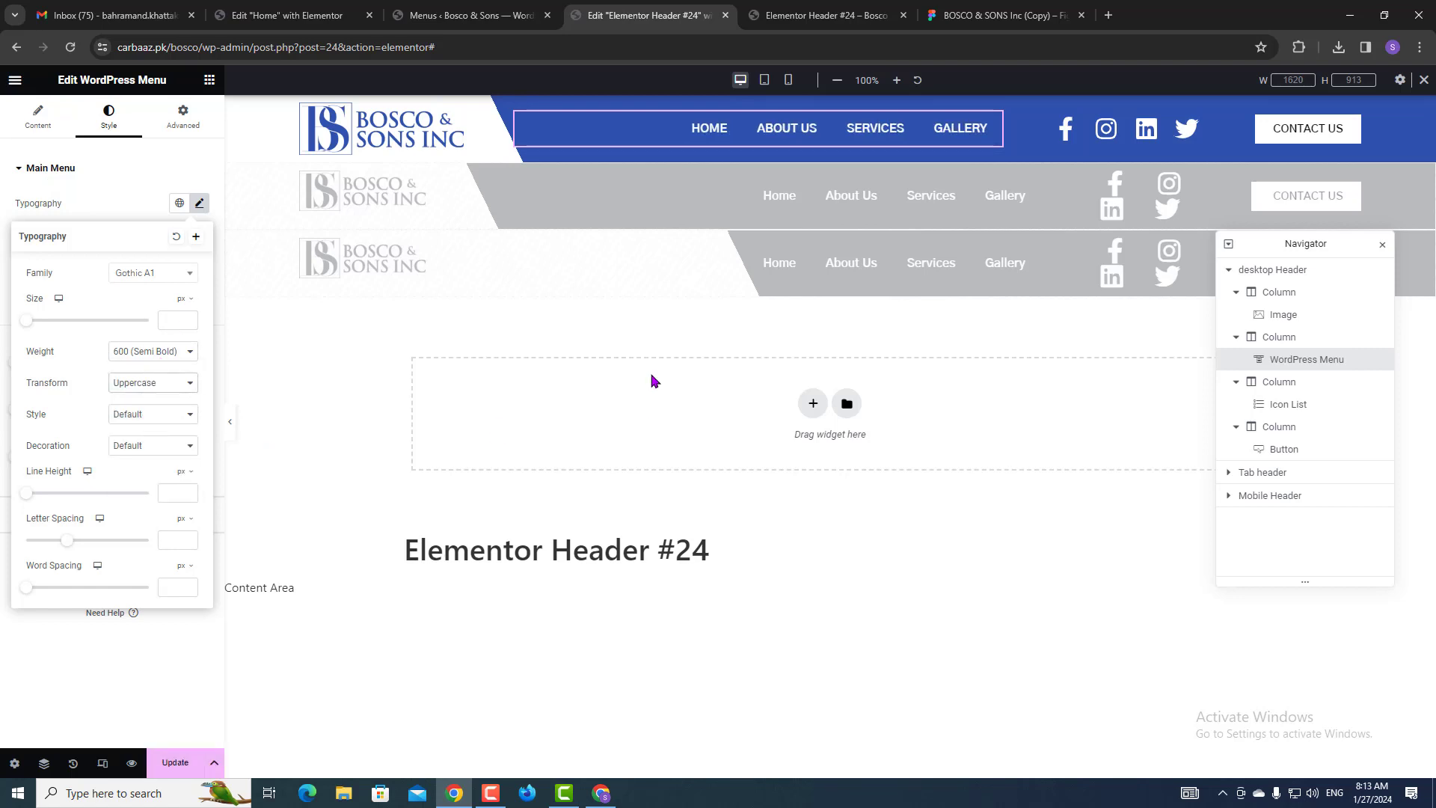
click(176, 770)
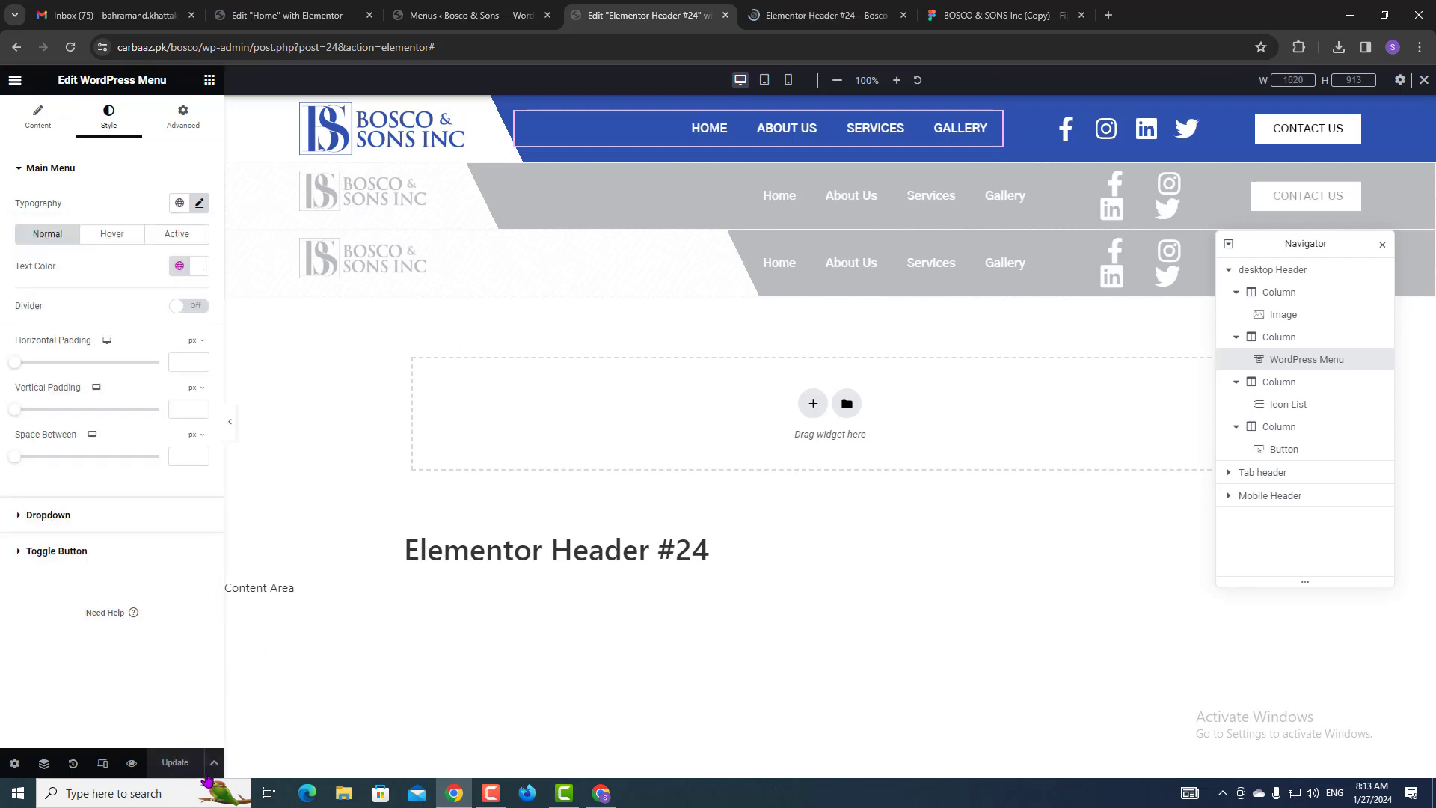
Vertically centre the logo column, review the other columns' widths, and save.
click(1265, 296)
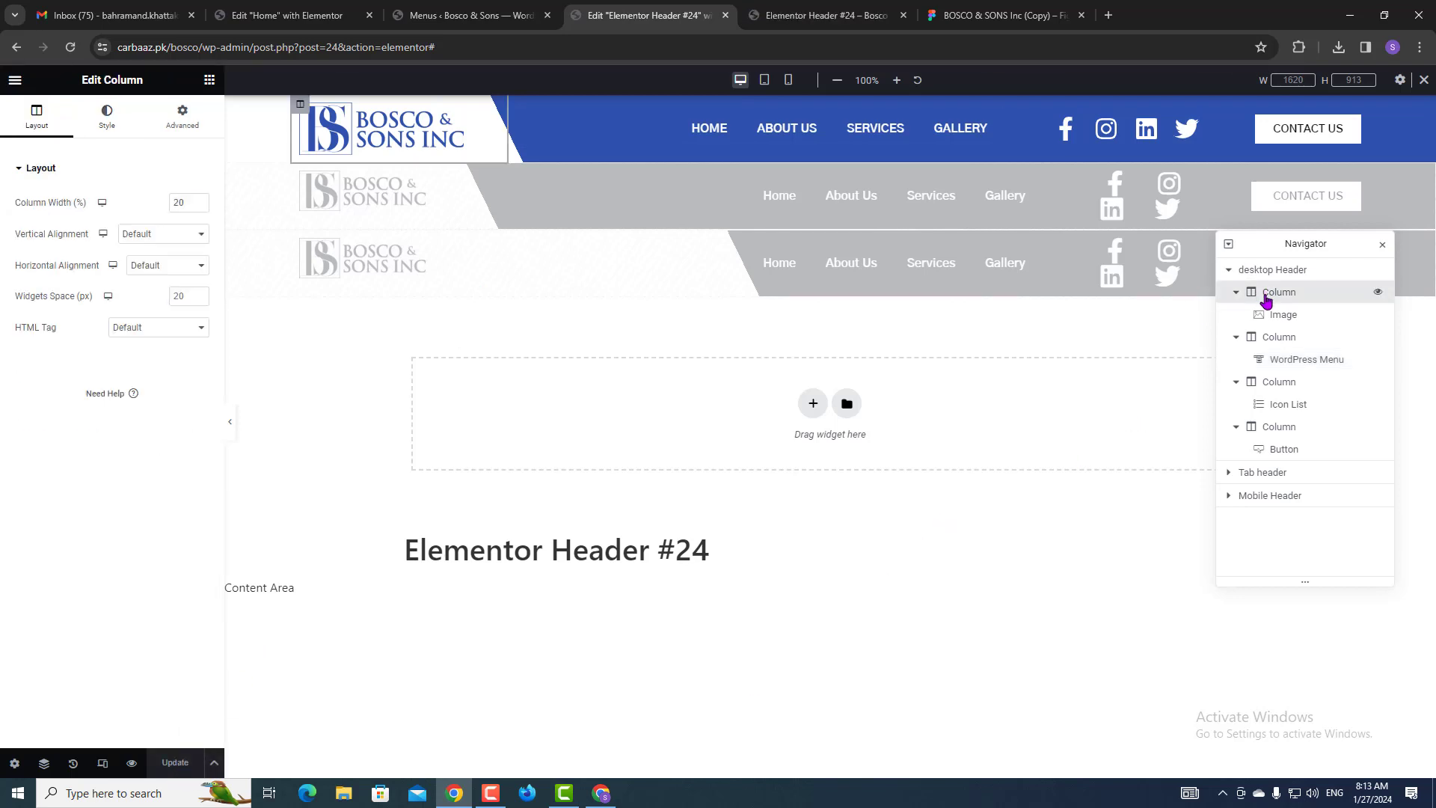
click(136, 236)
click(137, 275)
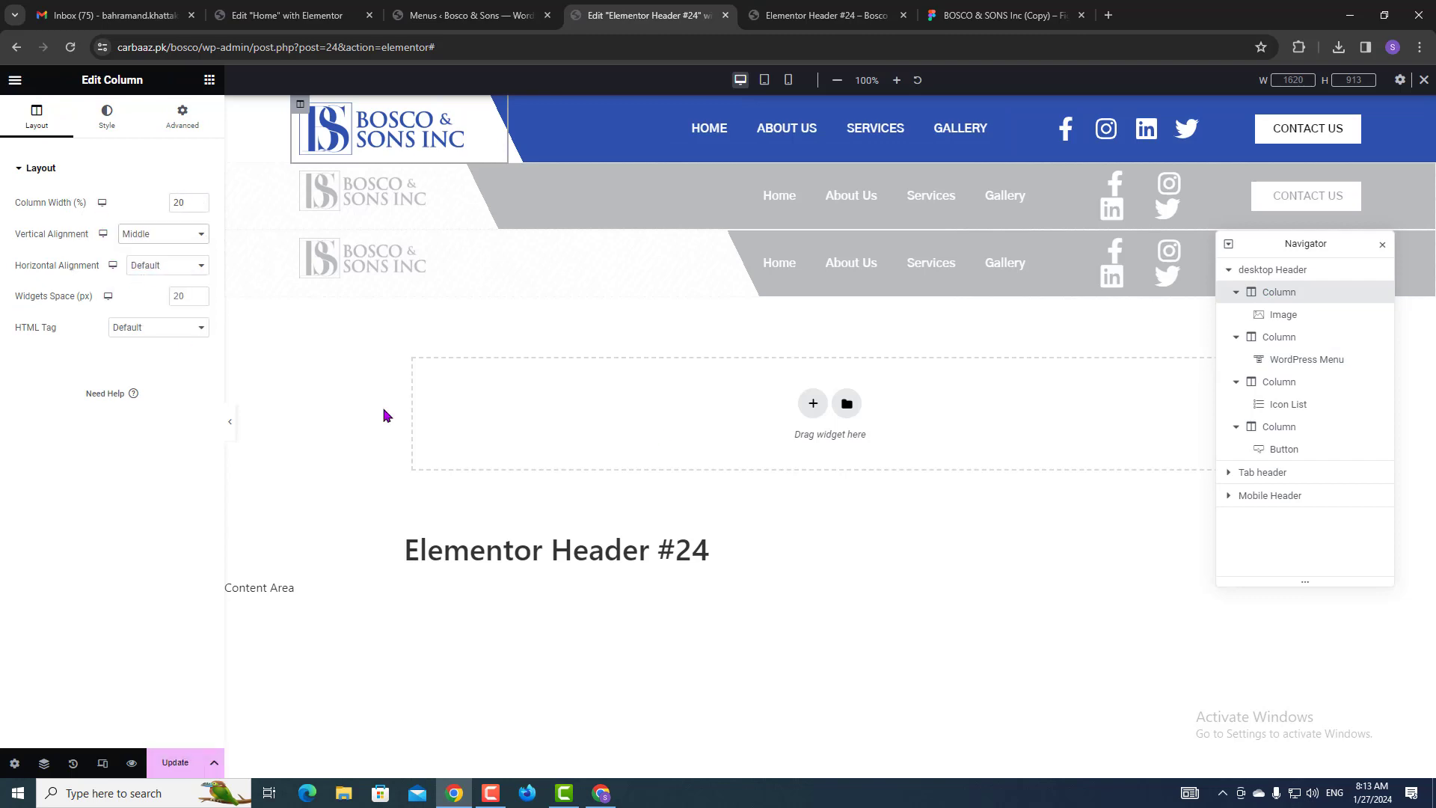
click(1264, 341)
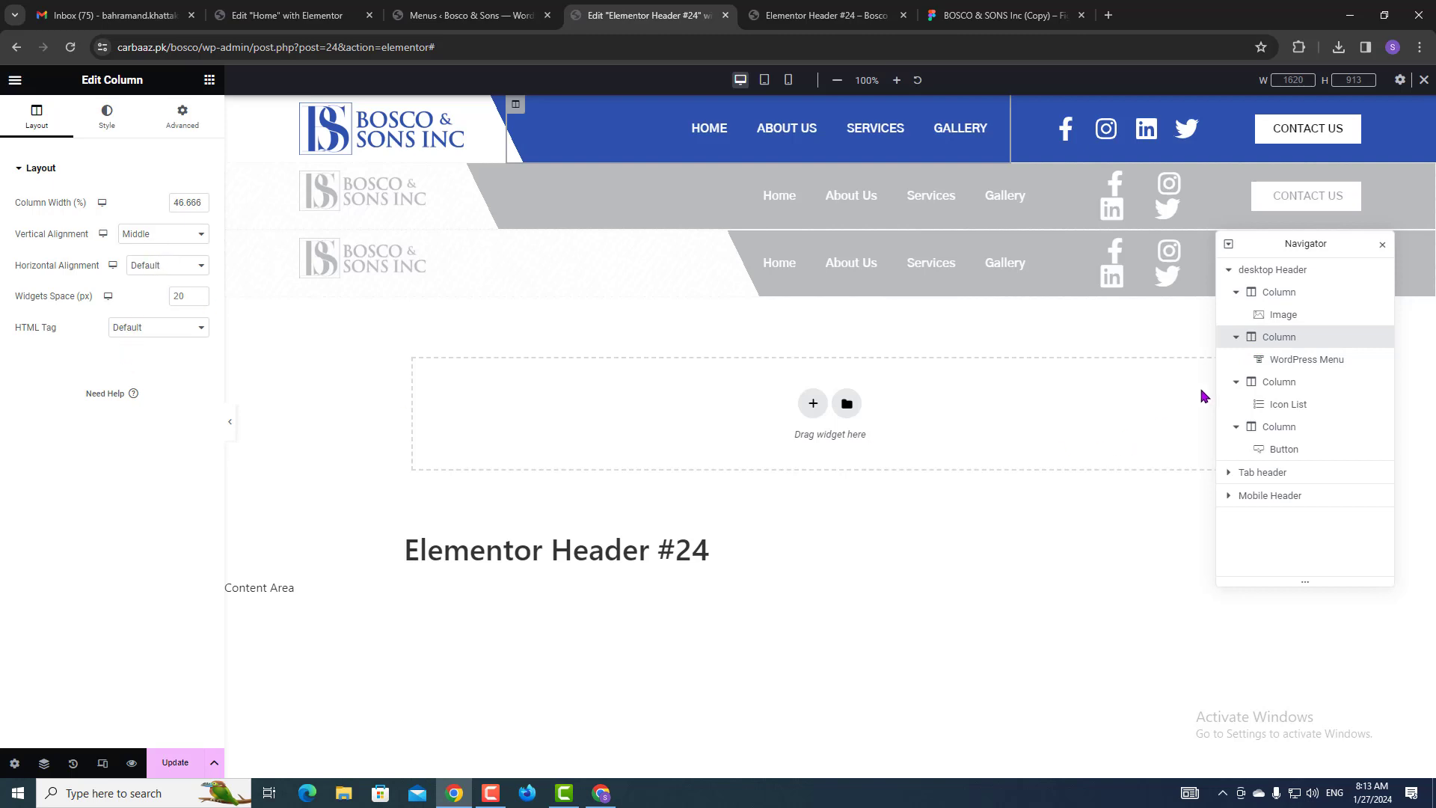
click(1275, 382)
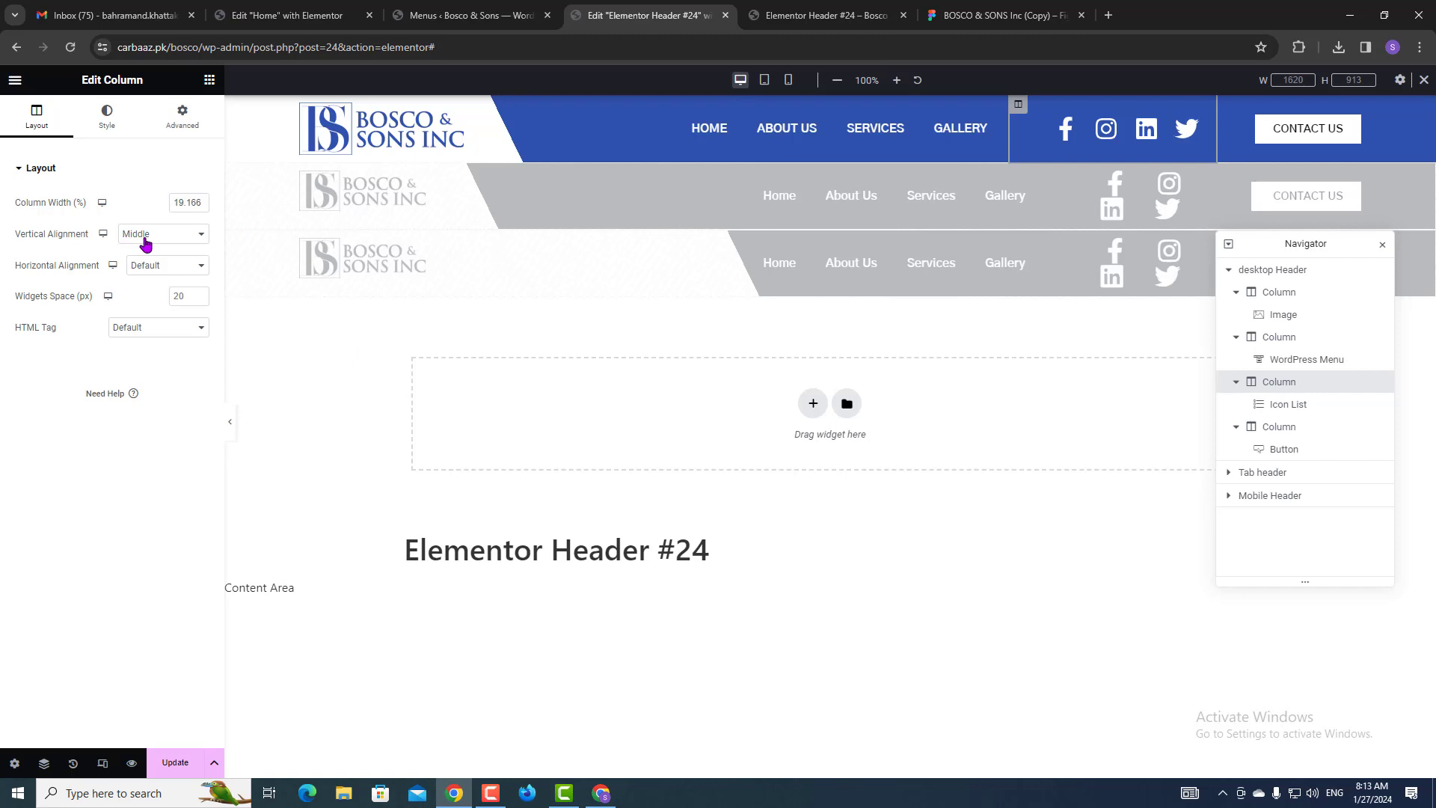
click(1280, 427)
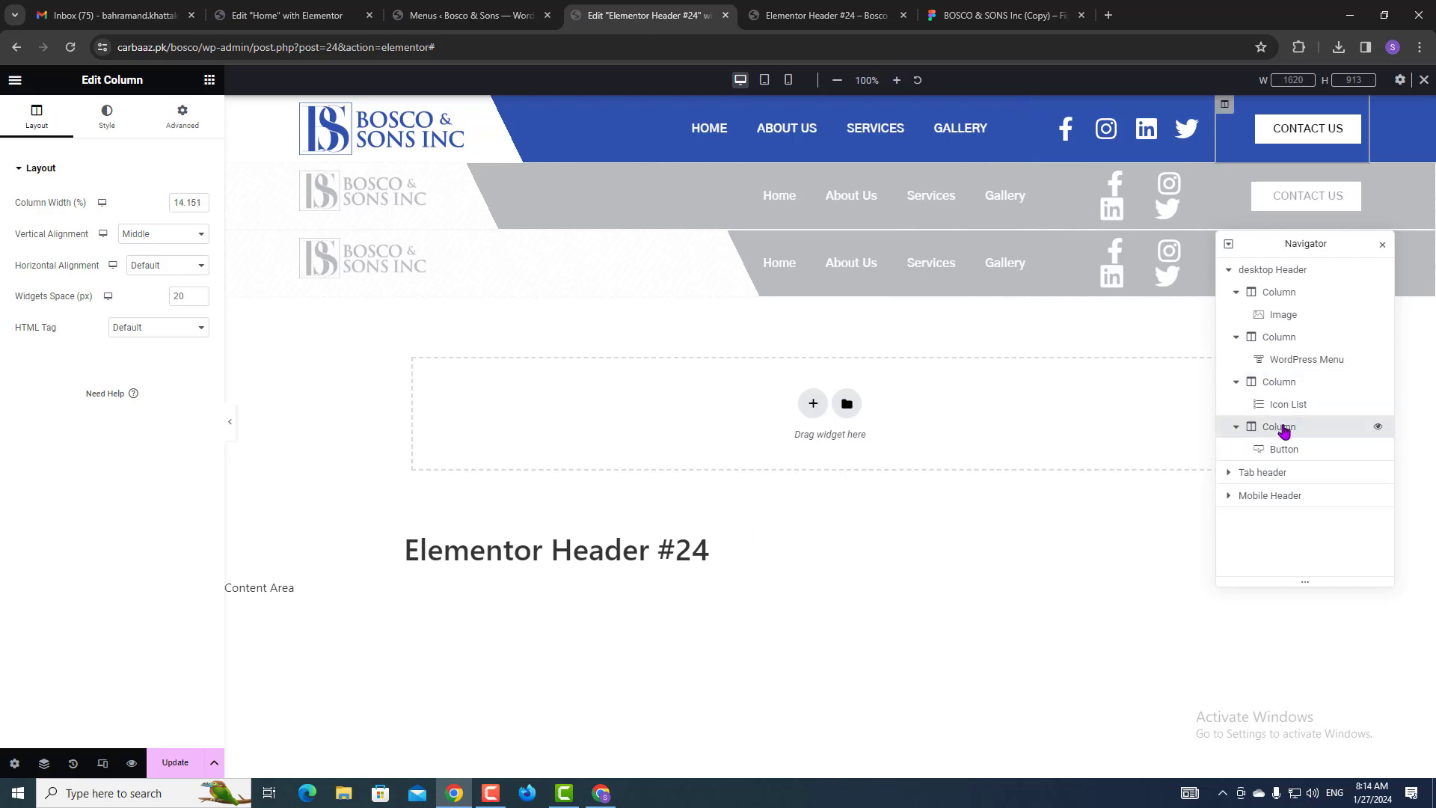
click(171, 765)
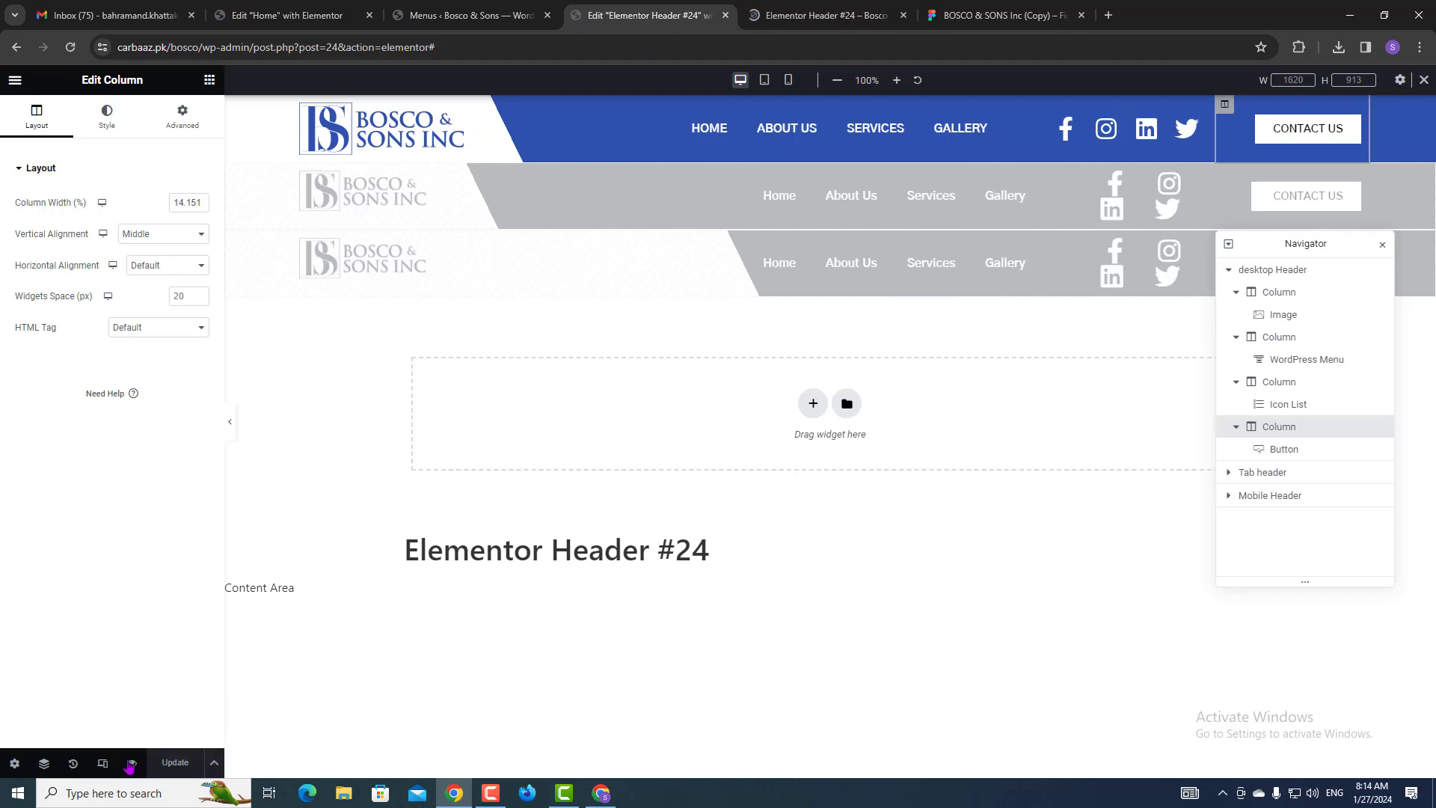
click(142, 762)
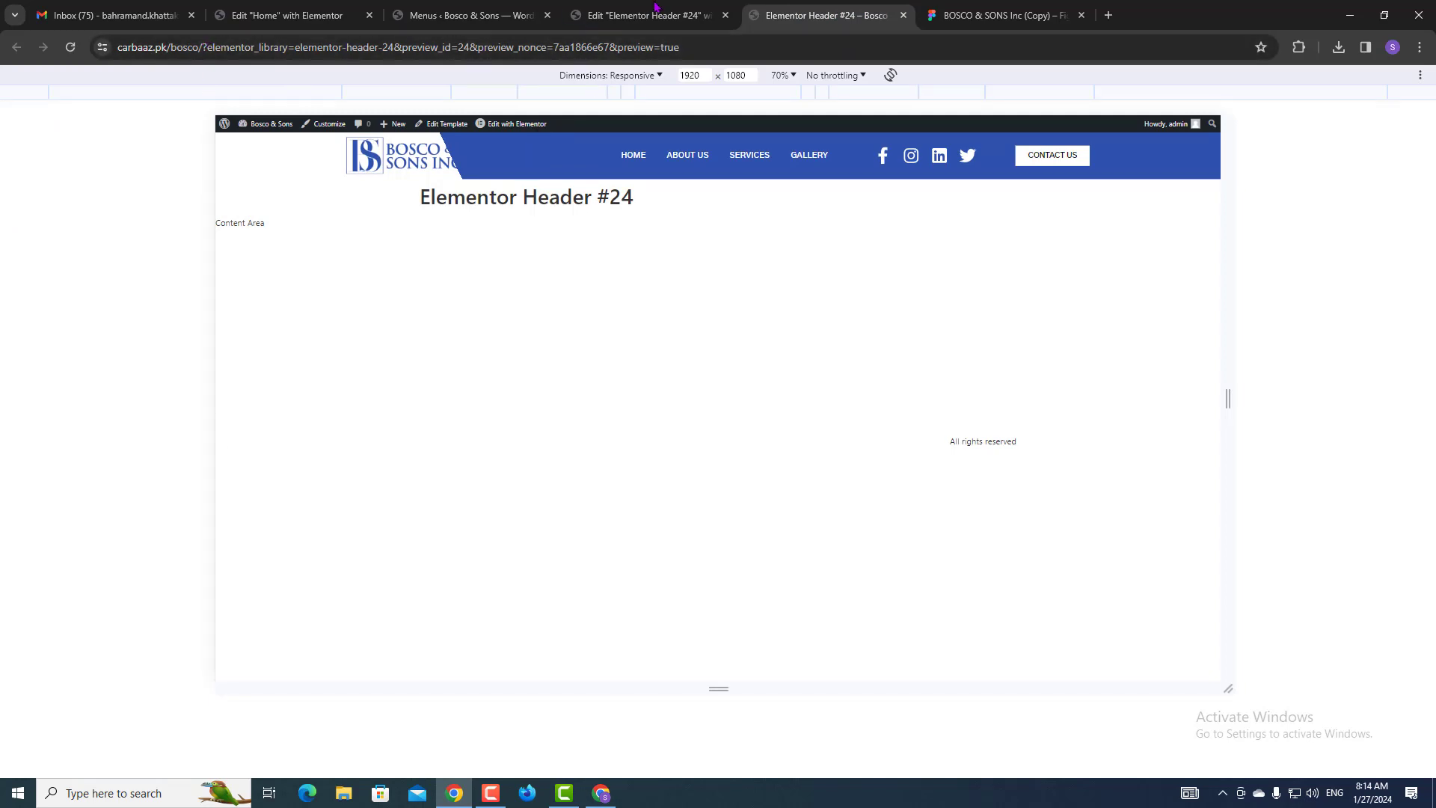
click(782, 76)
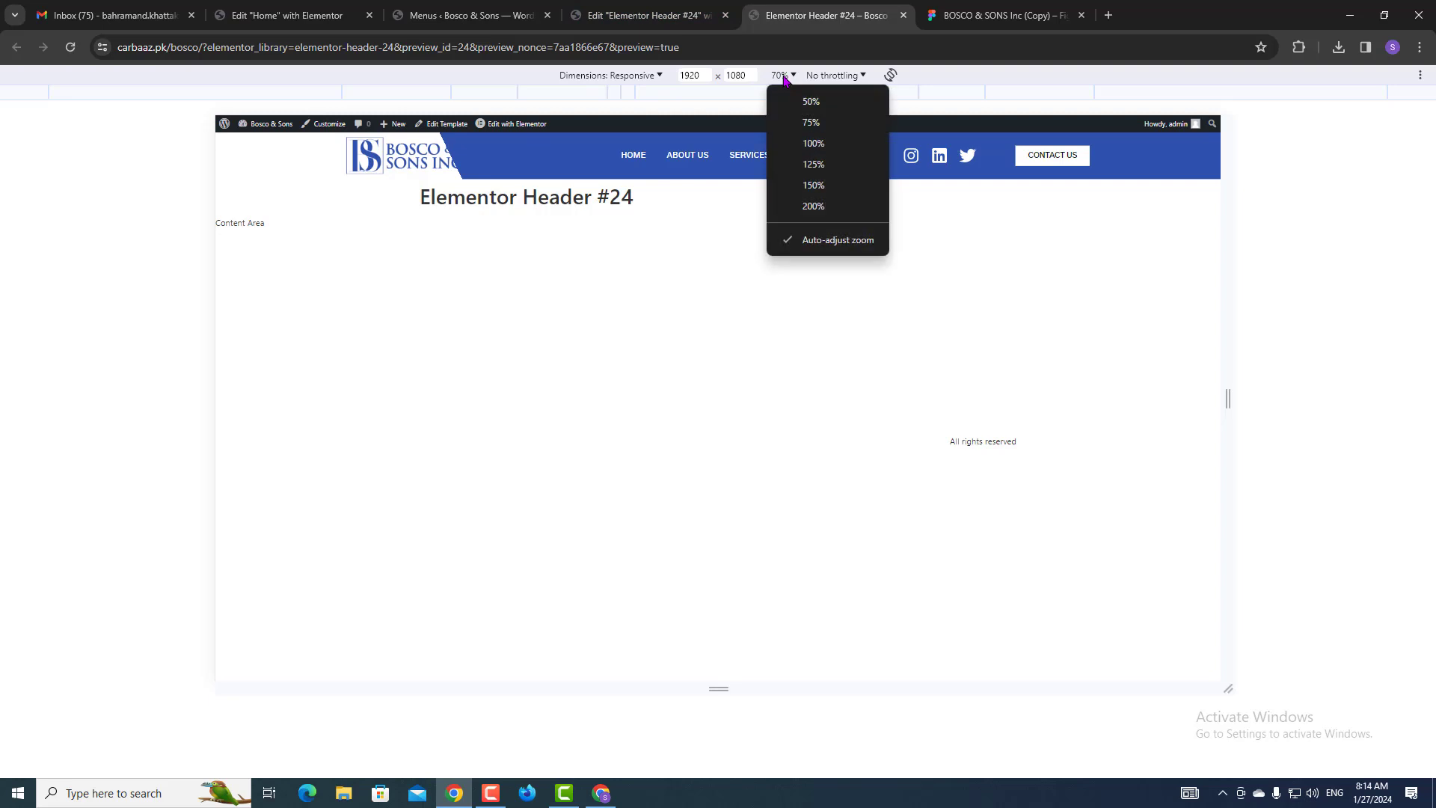
click(787, 149)
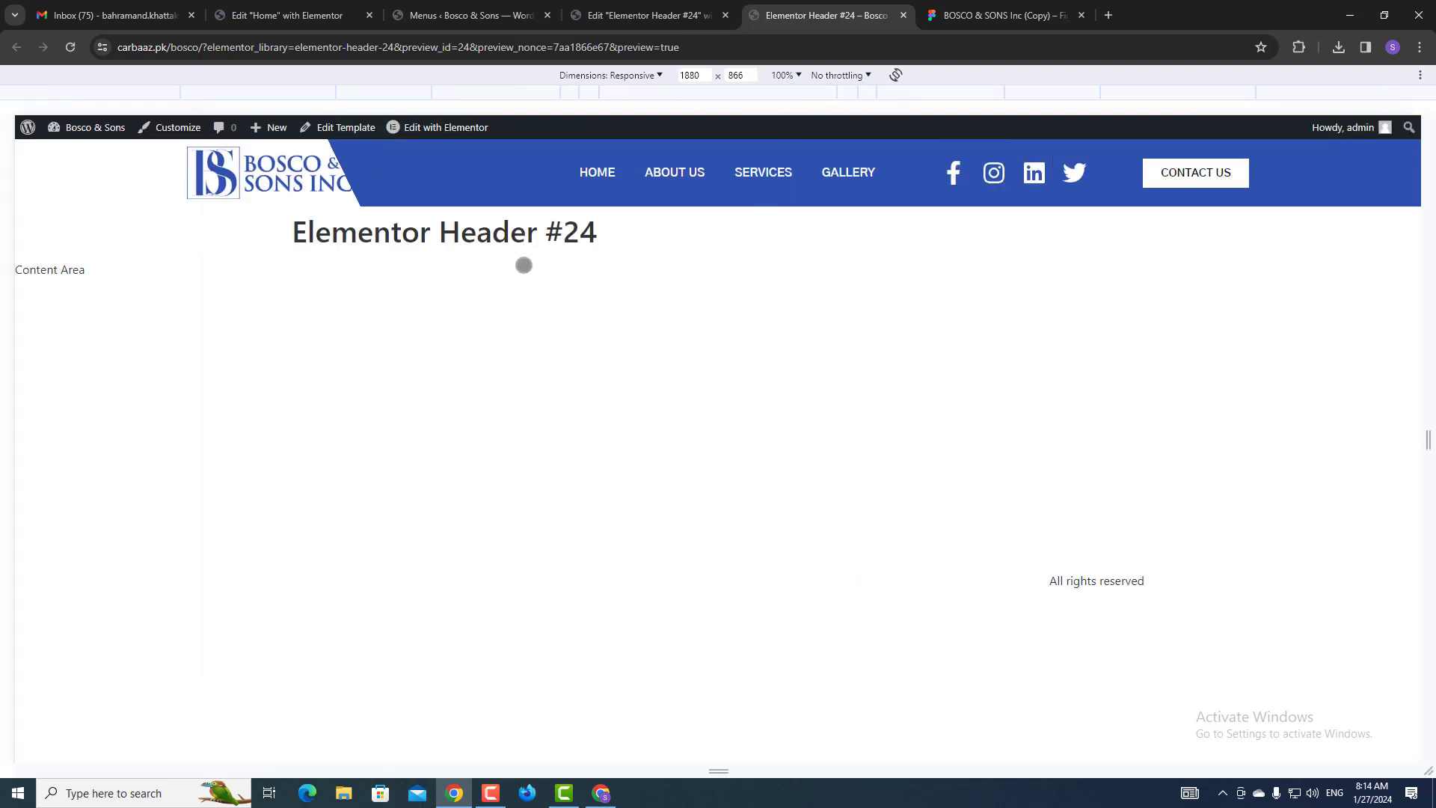
click(537, 10)
click(652, 7)
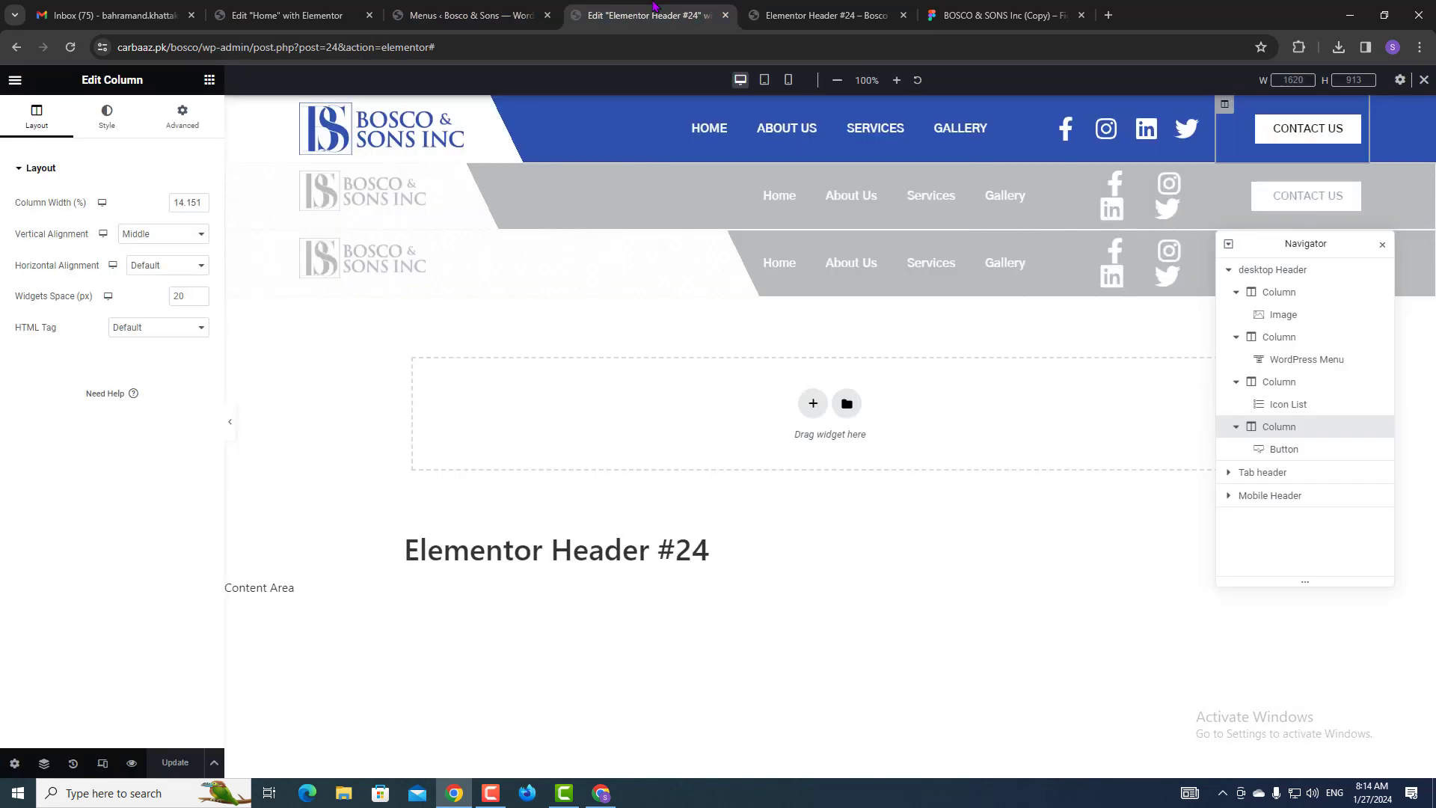
Move the desktop header's gradient stops to 70% and 46%, save, and view the live preview.
click(1288, 278)
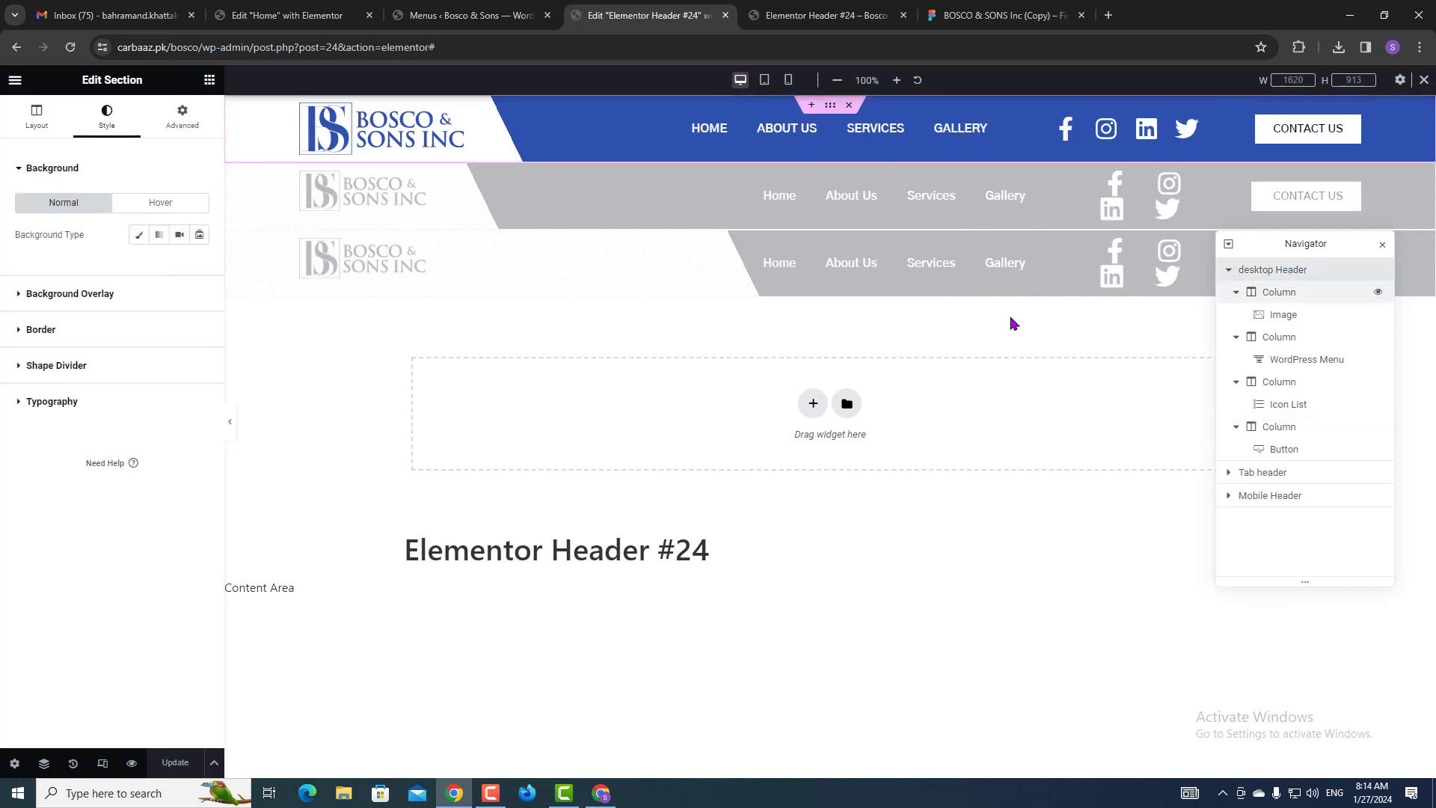
click(74, 294)
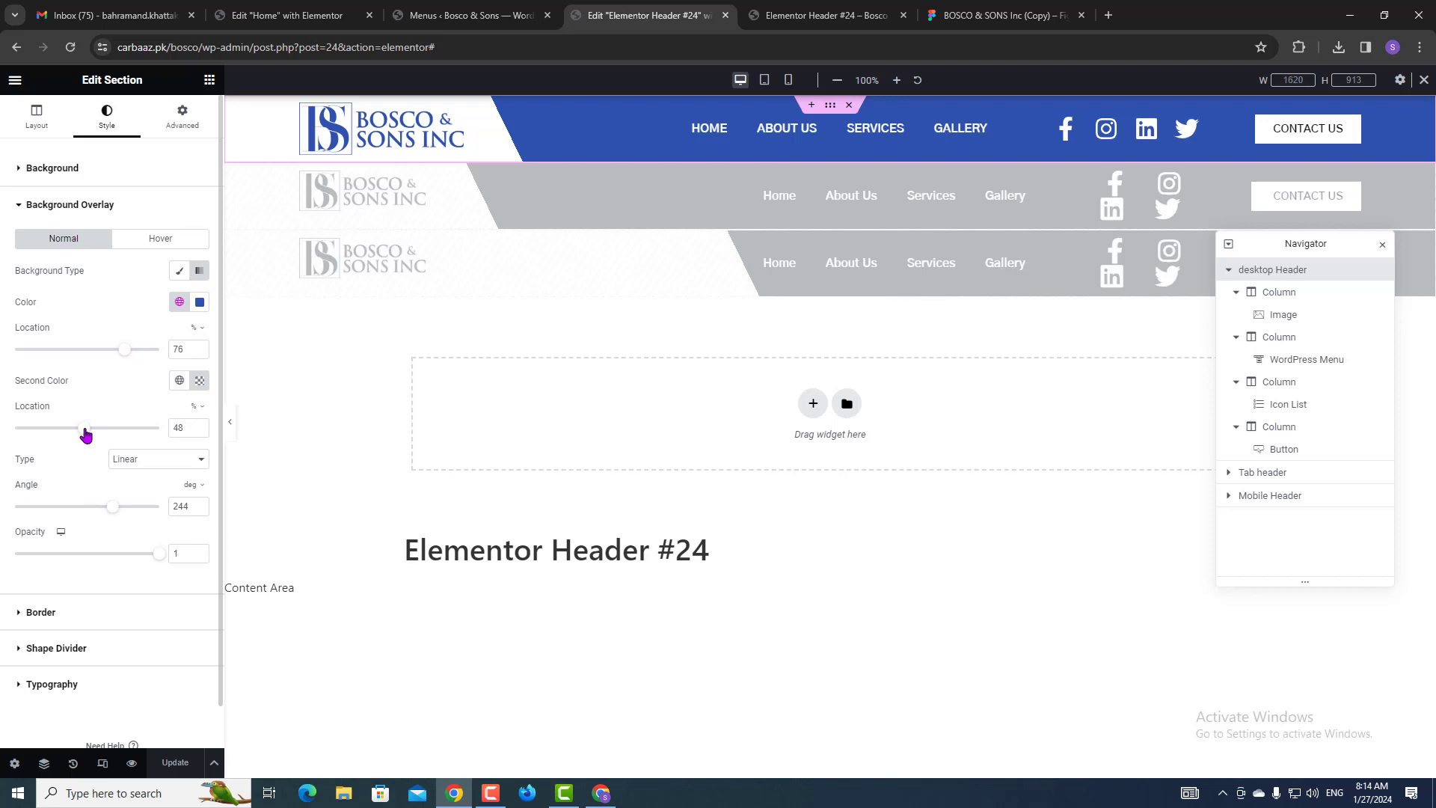
drag(84, 432, 82, 430)
drag(126, 350, 116, 351)
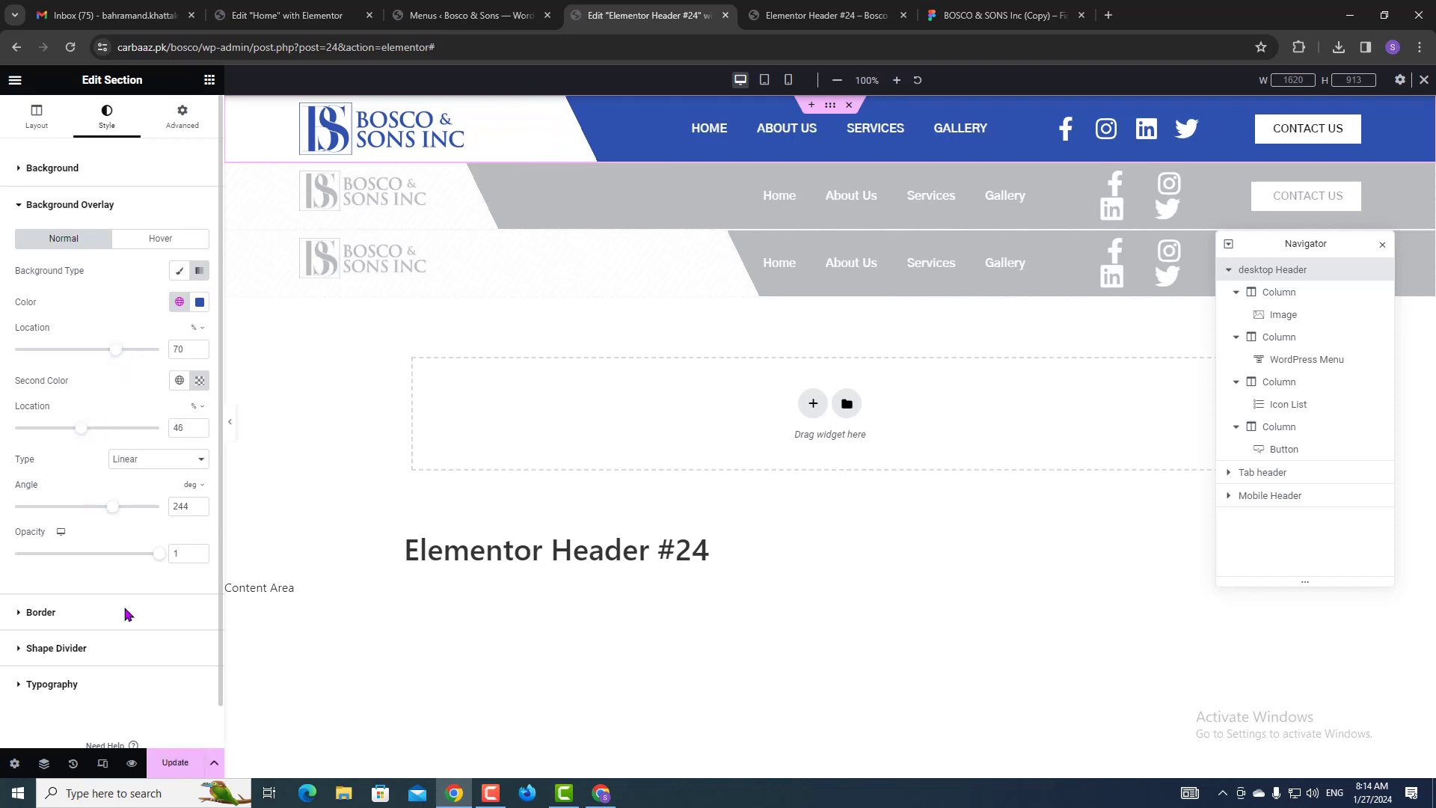
click(177, 762)
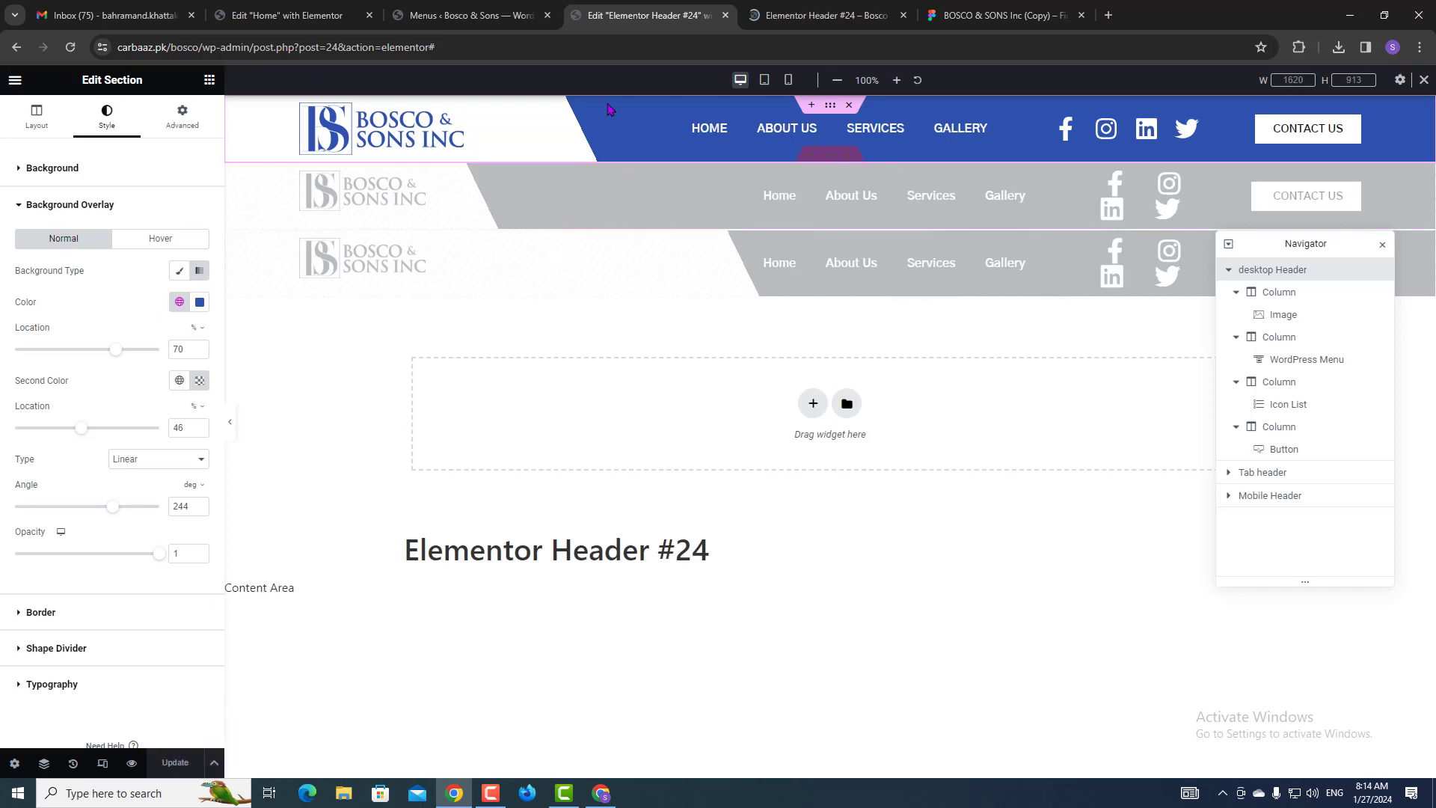
click(826, 15)
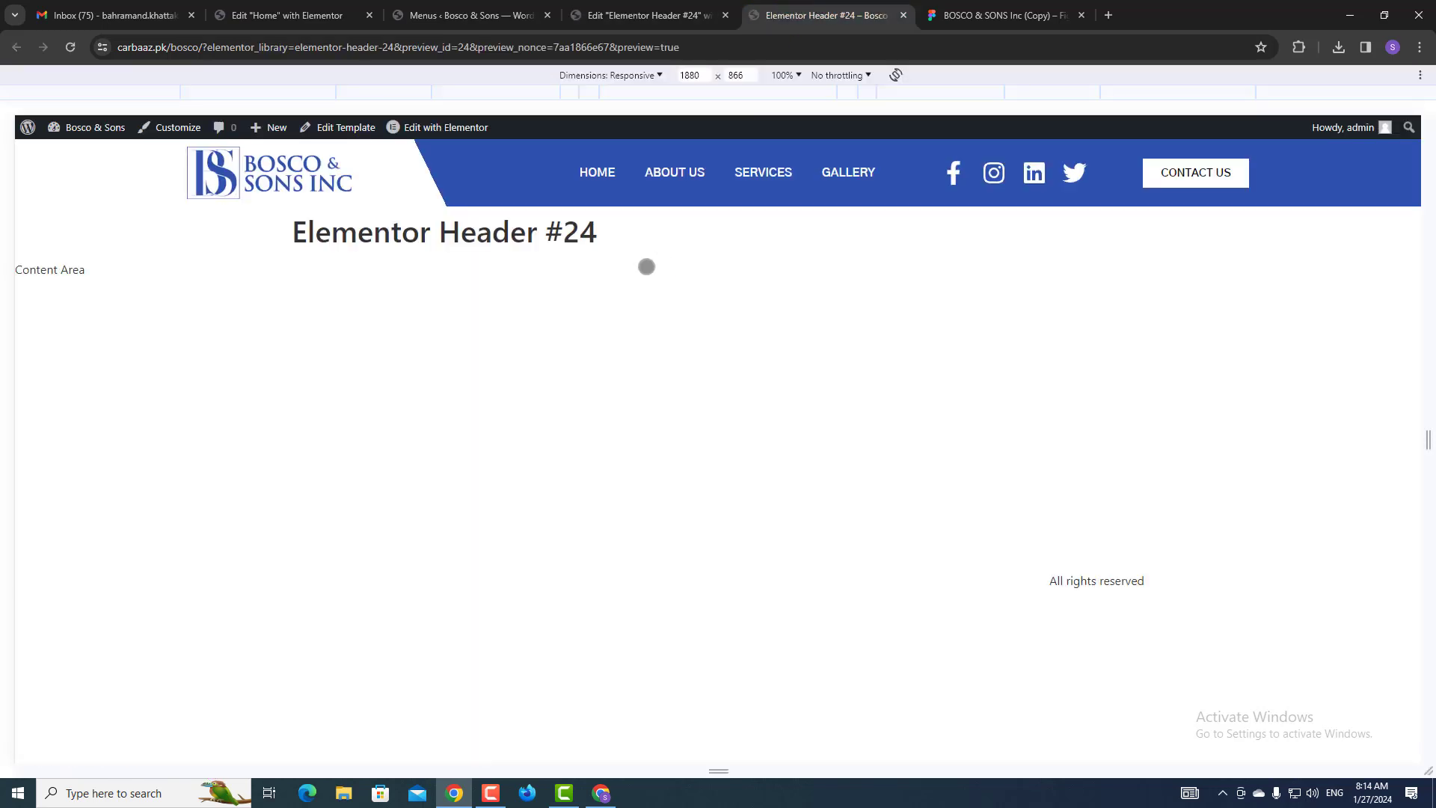
Compare the header against the full Figma home-page design, then return to the Header #24 preview.
click(1076, 8)
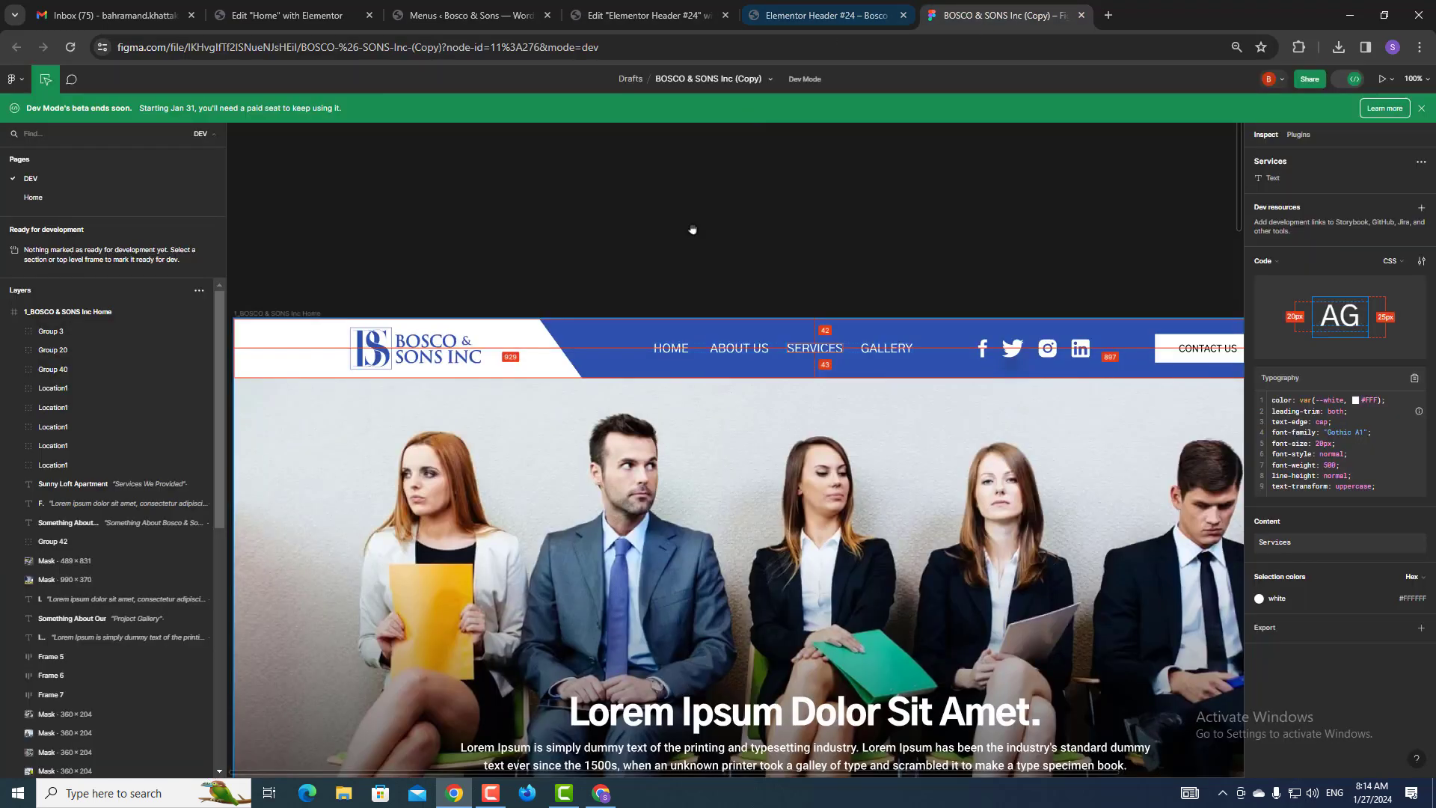
scroll(703, 533, down, 3)
scroll(714, 540, up, 2)
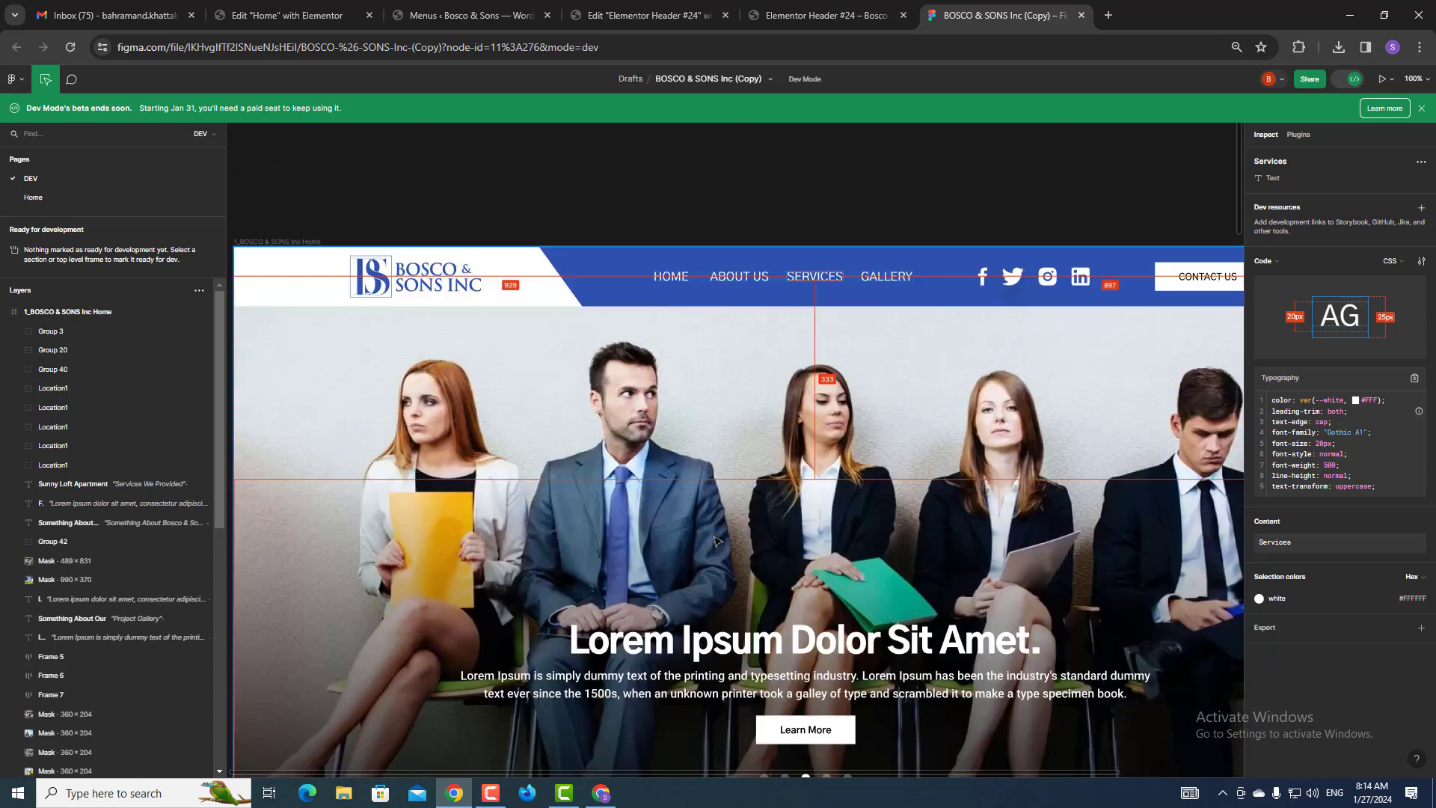
scroll(714, 540, down, 2)
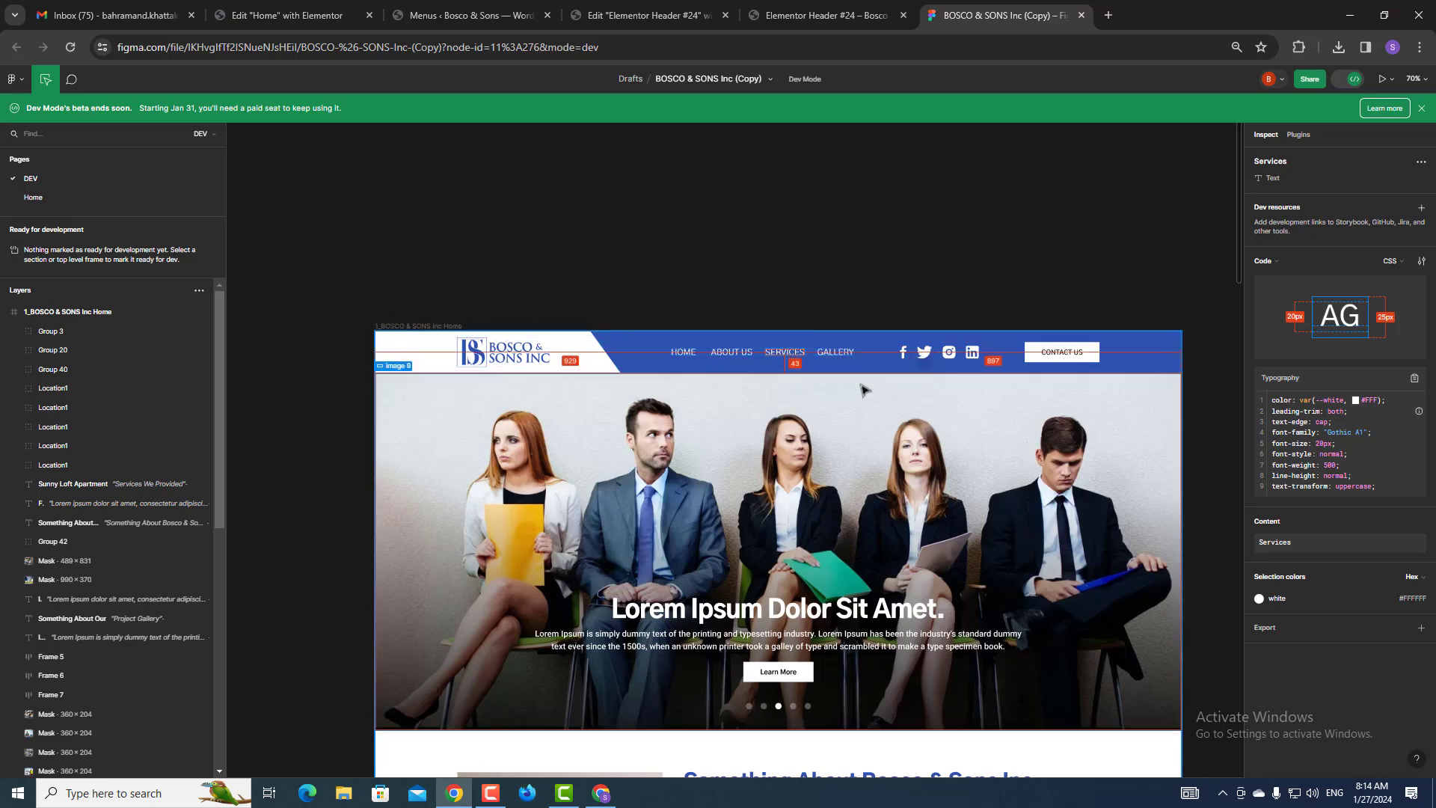
click(830, 10)
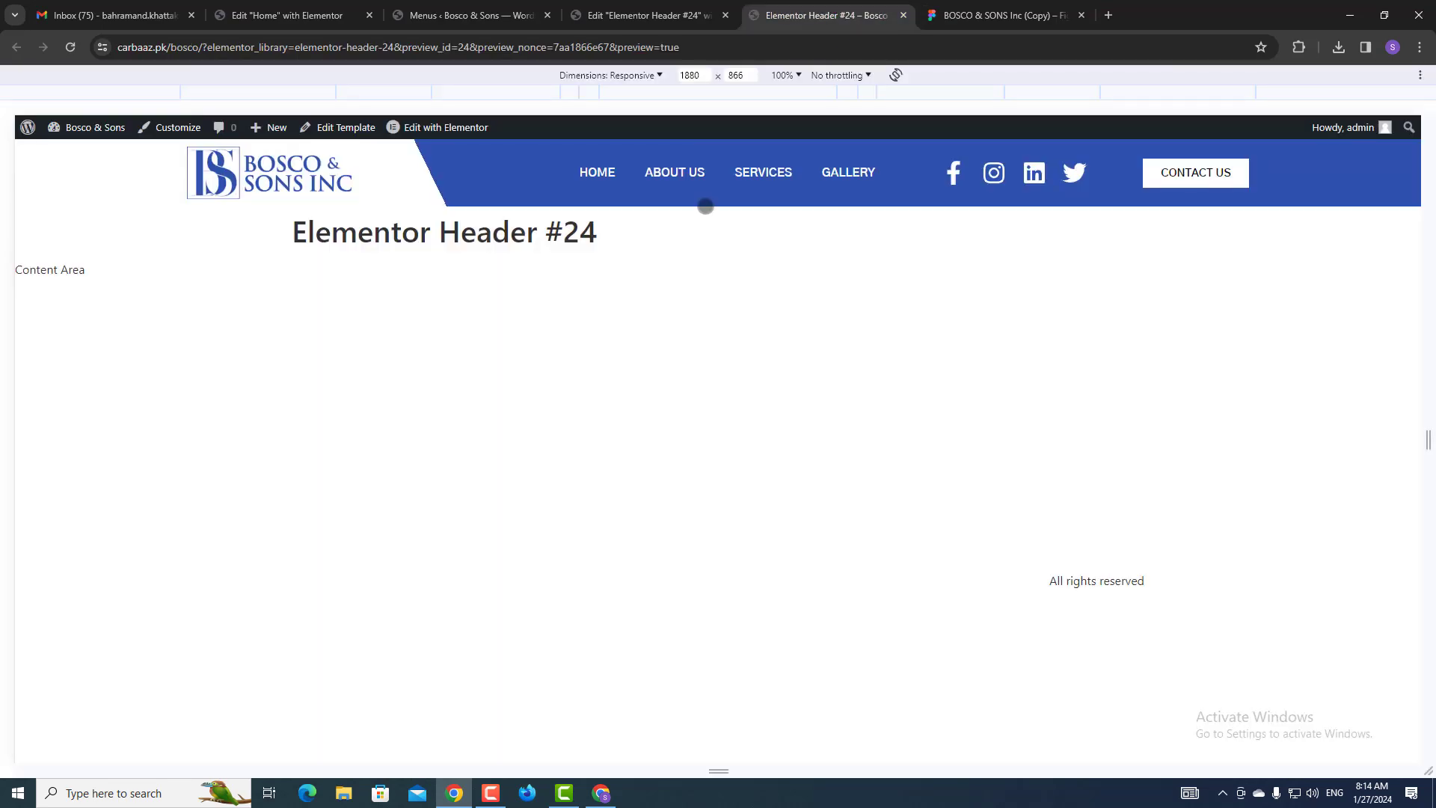
Open DevTools and preview the header at iPhone SE, XR, 12 Pro, Pixel 7 and Galaxy S8+ sizes.
key(F12)
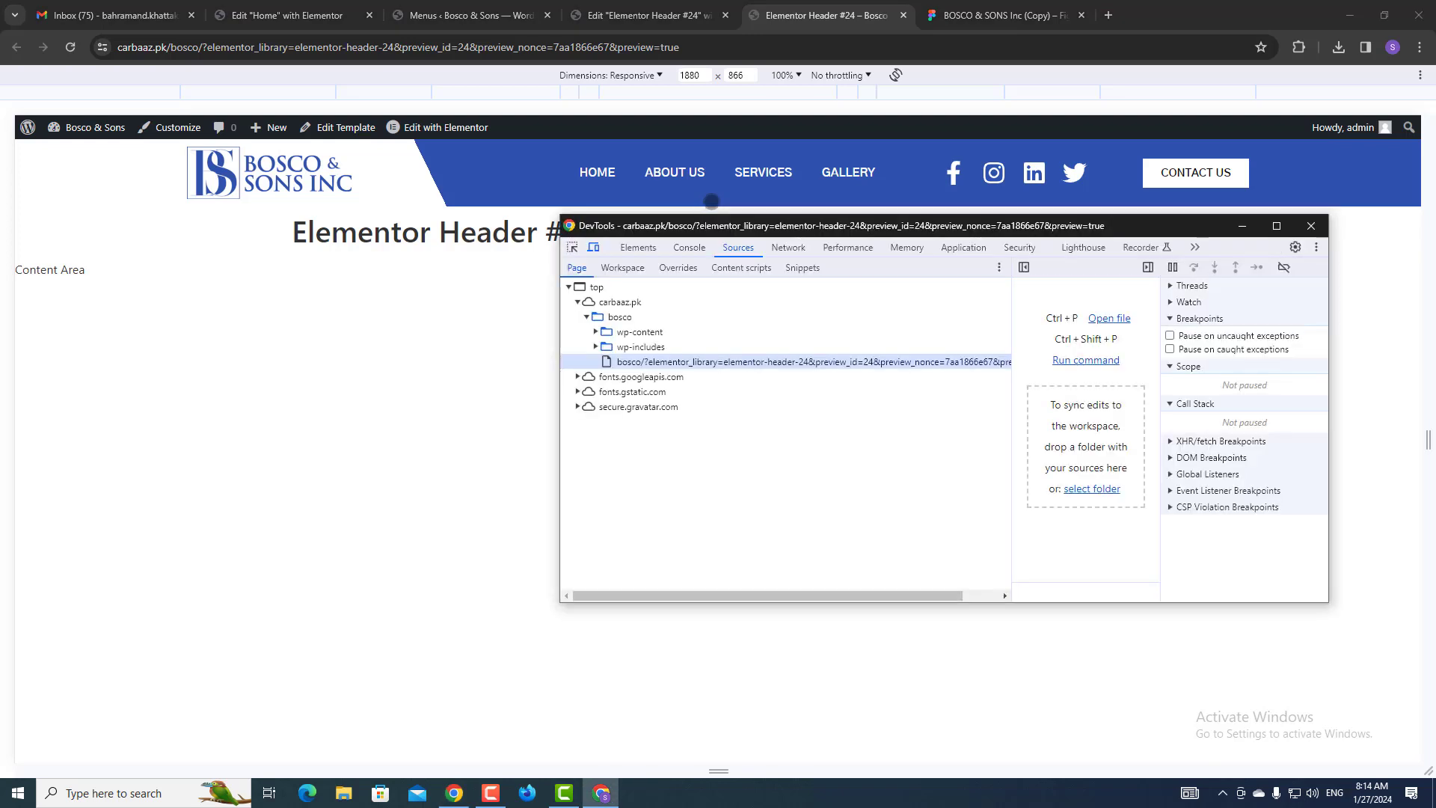
click(1244, 229)
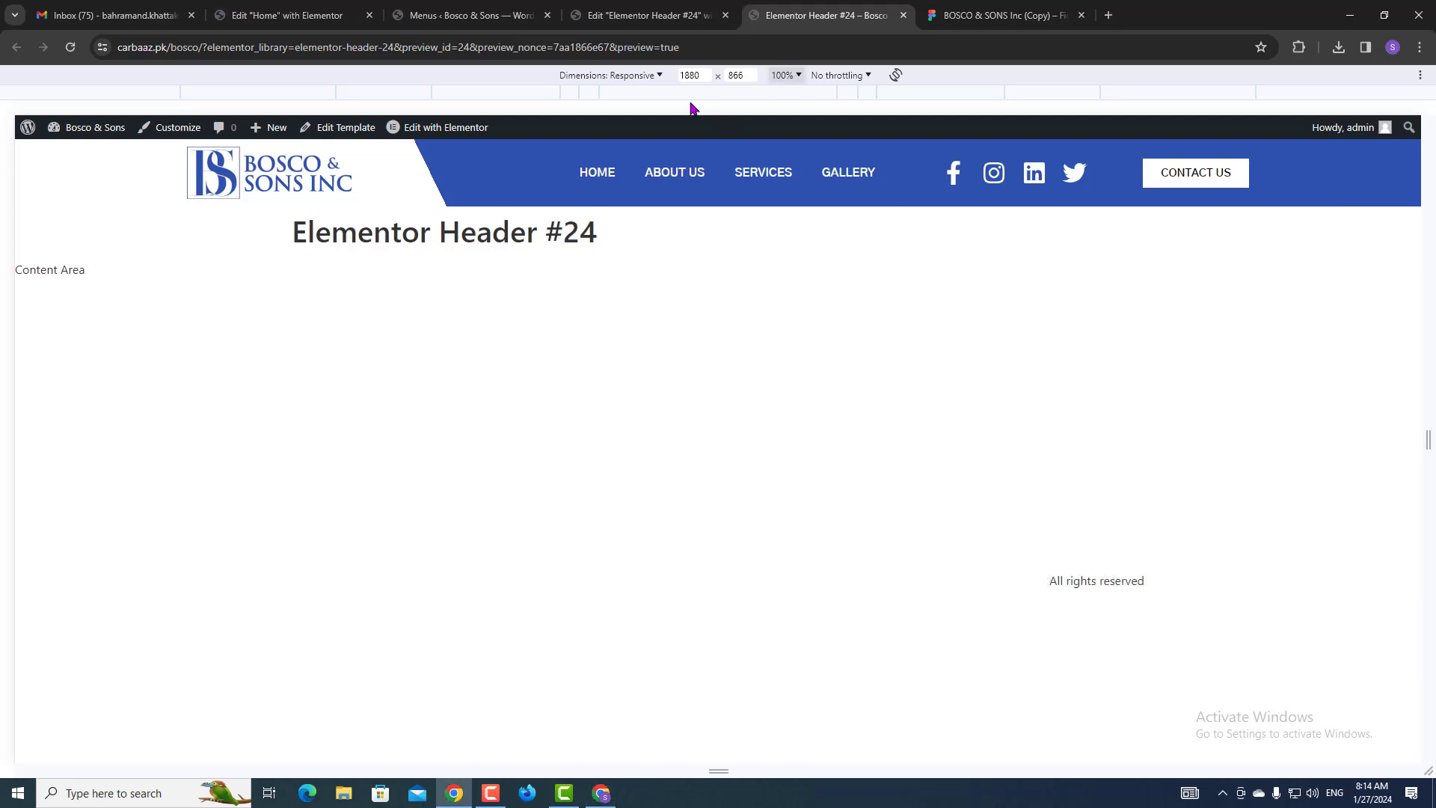
click(629, 76)
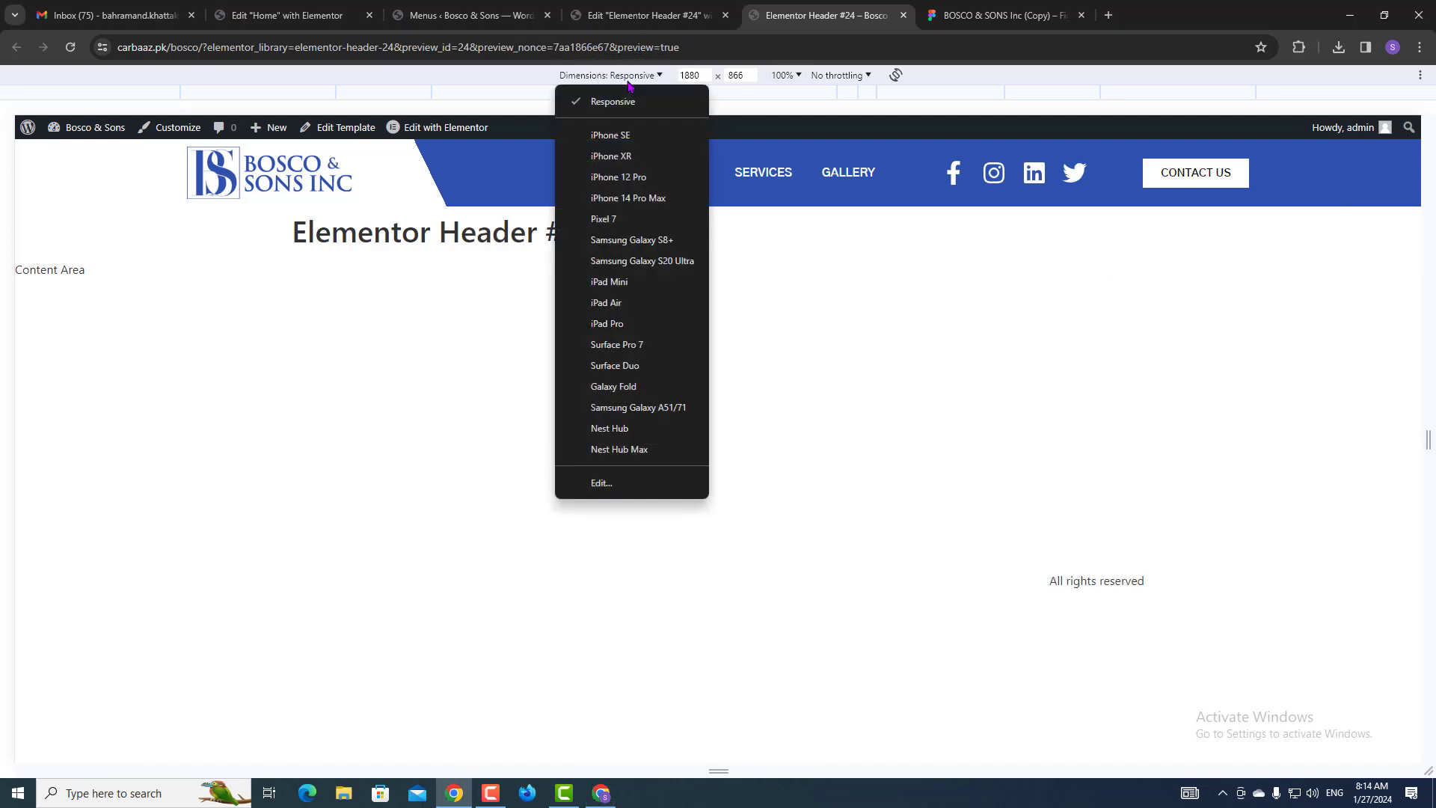
click(606, 136)
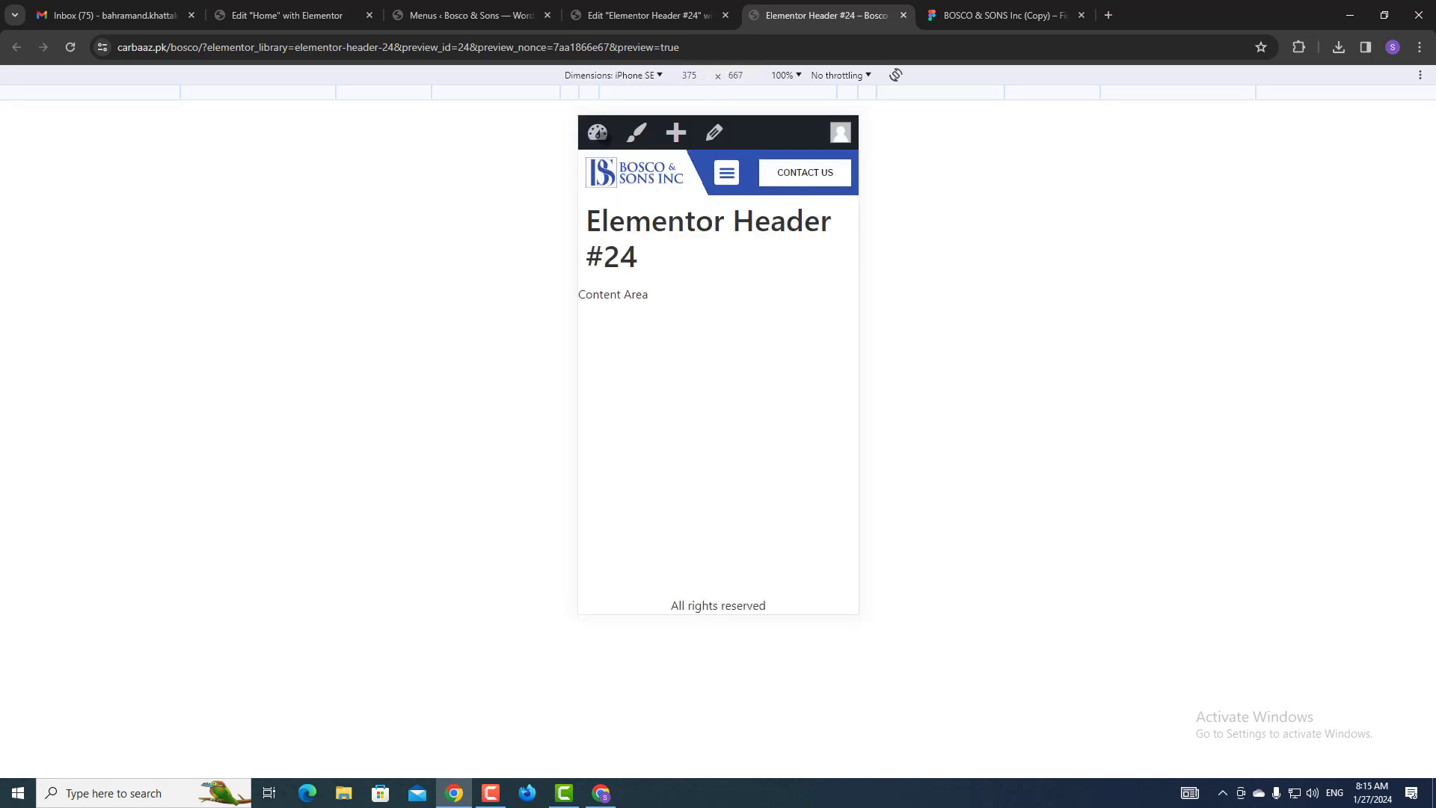
click(633, 80)
click(610, 154)
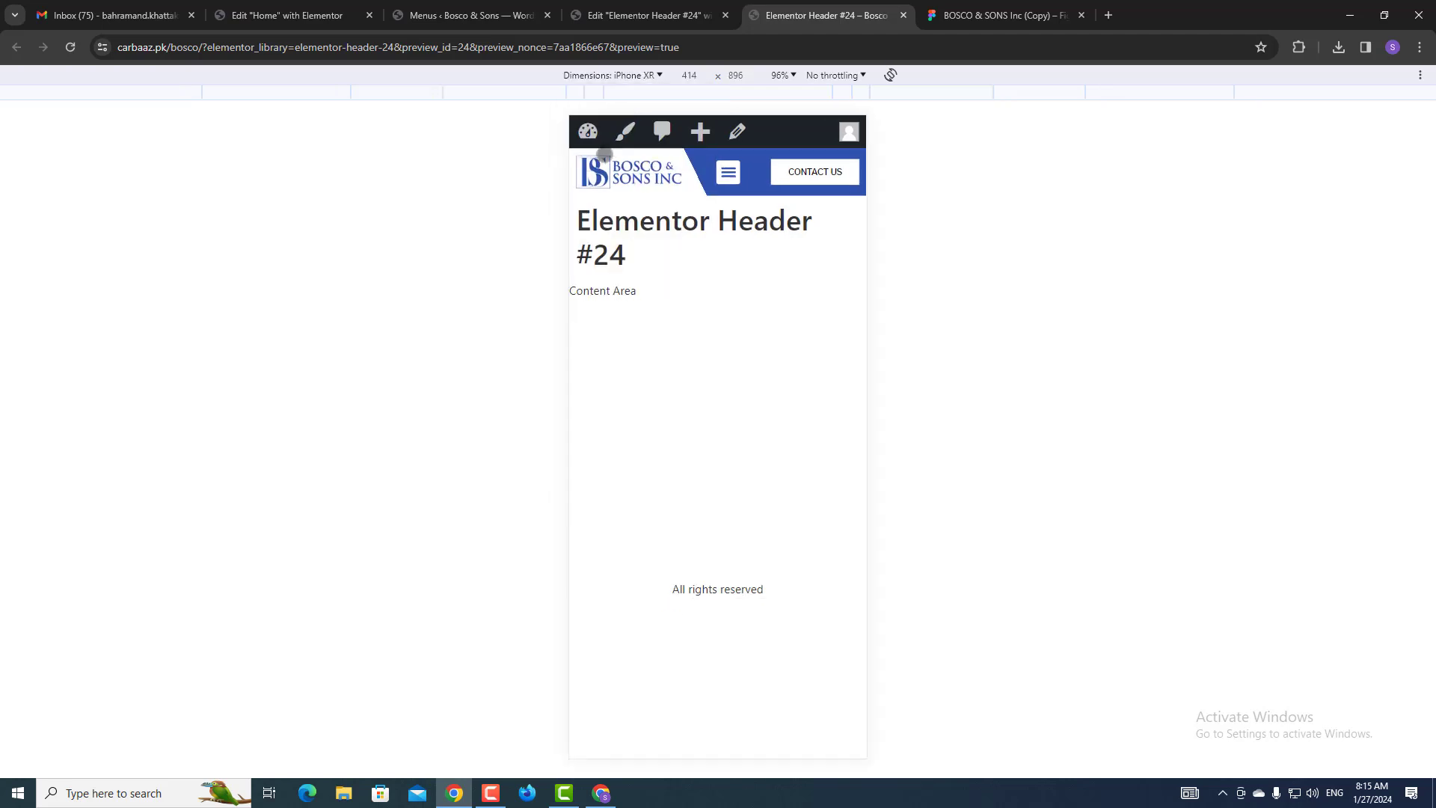
click(624, 74)
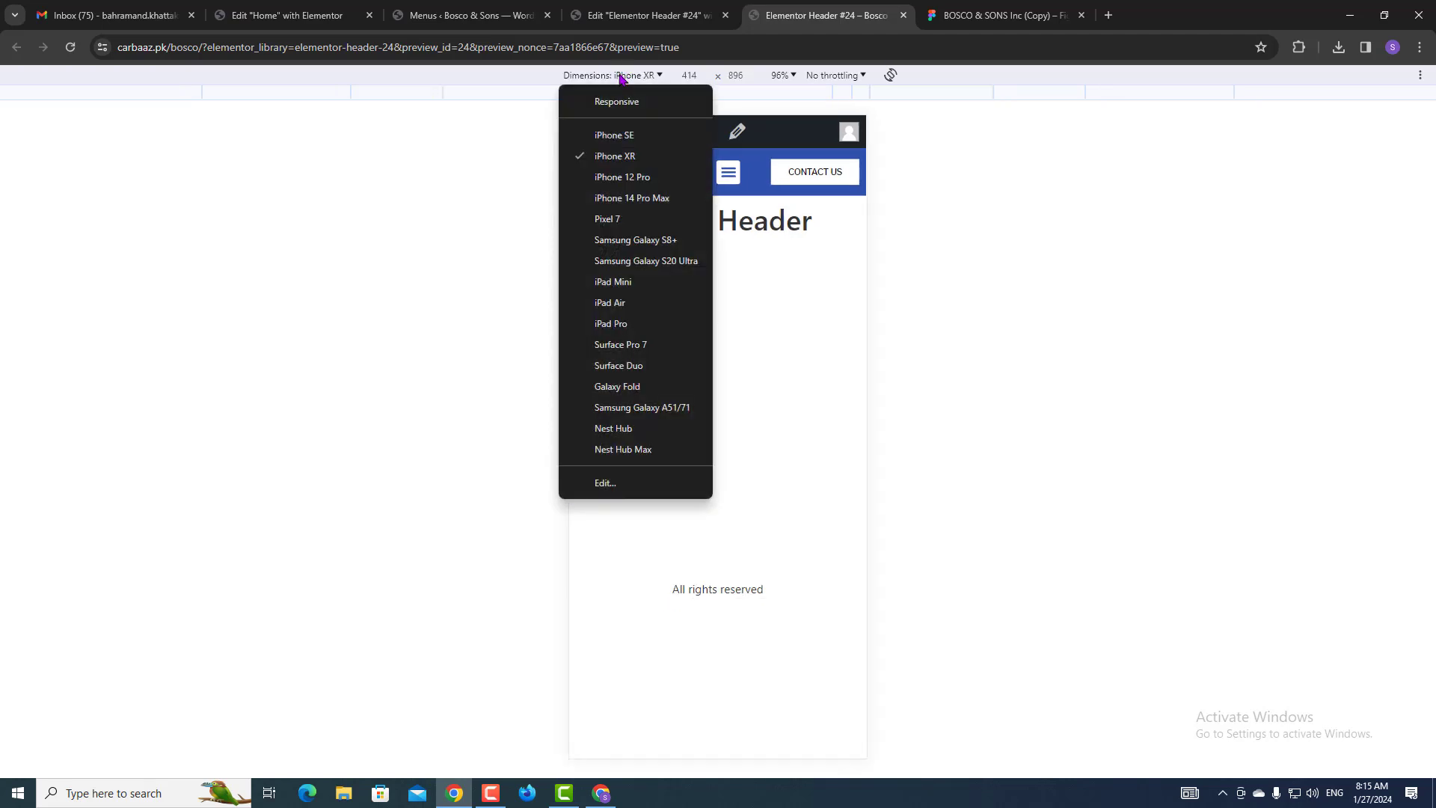
click(619, 185)
click(639, 76)
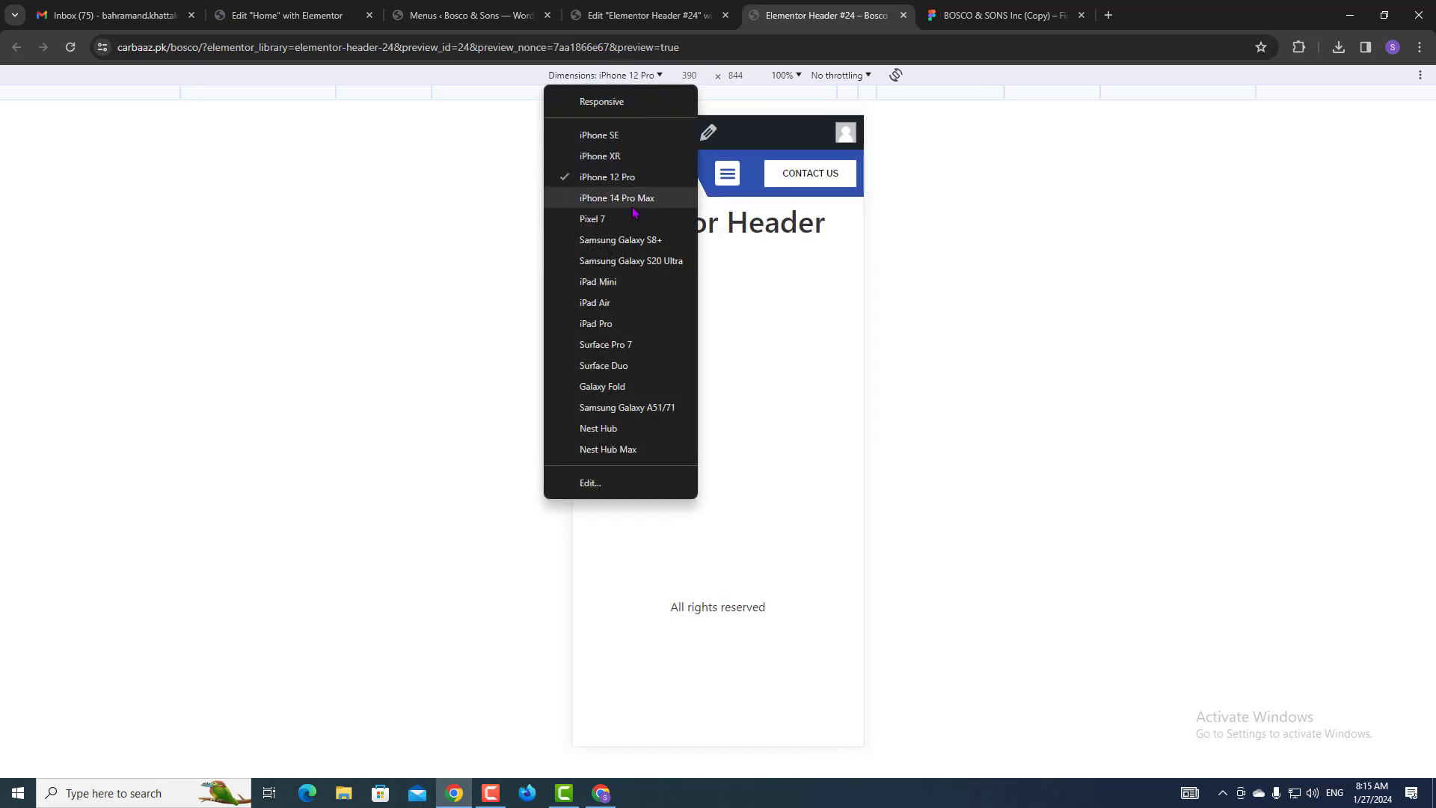
click(632, 215)
click(639, 76)
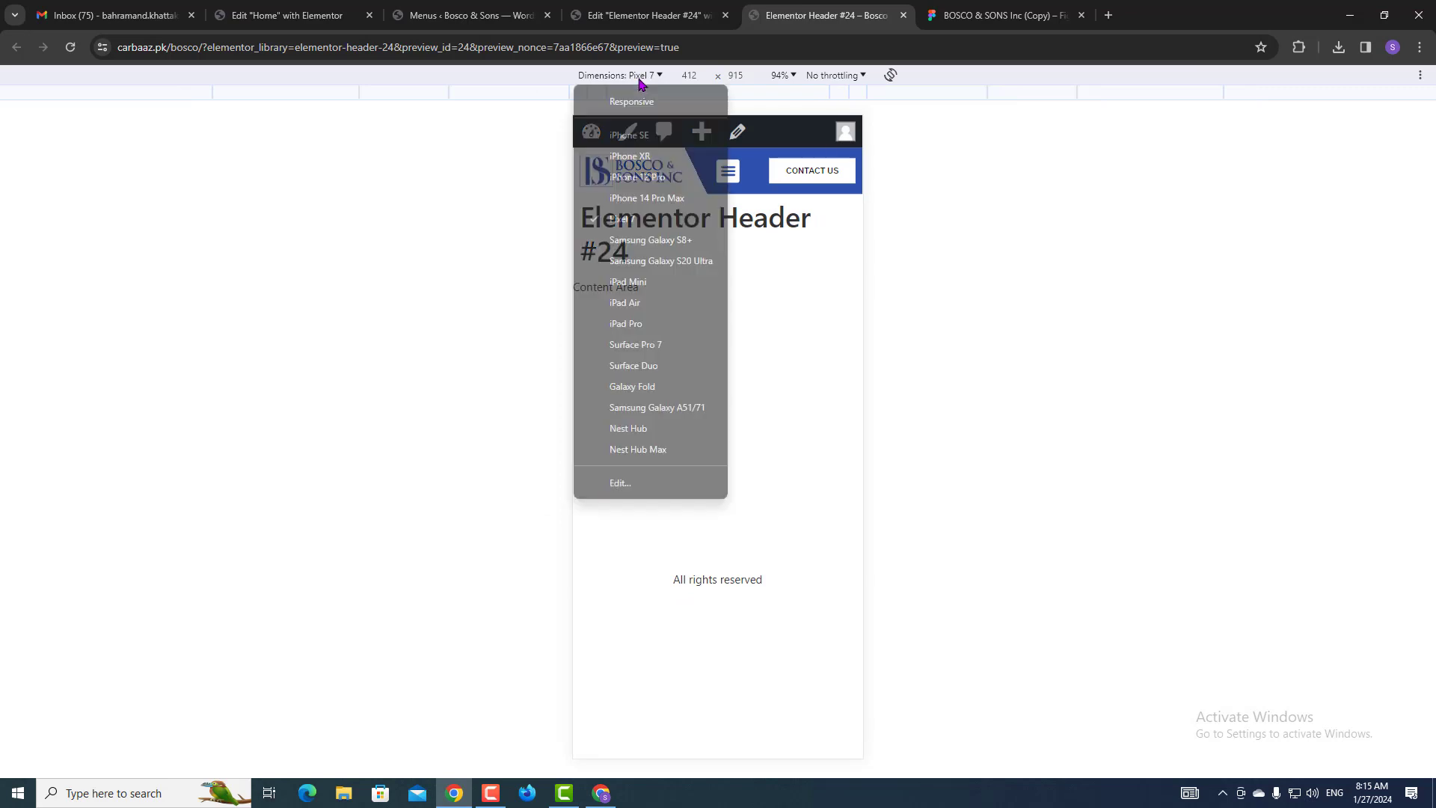
click(625, 240)
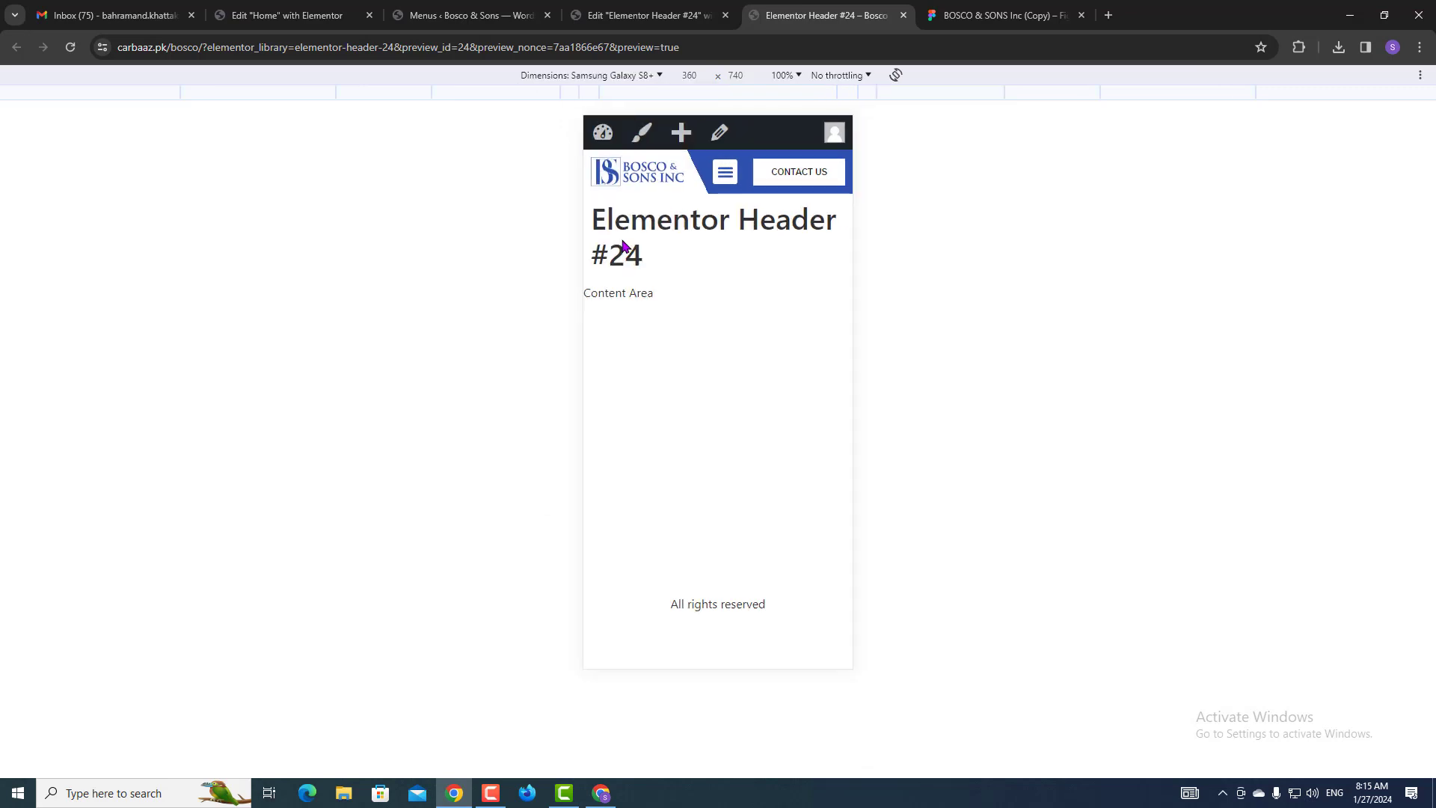
Preview the header at iPad Mini, iPad Air, iPad Pro and Surface Pro 7 sizes, then close the preview tab.
click(640, 75)
click(611, 282)
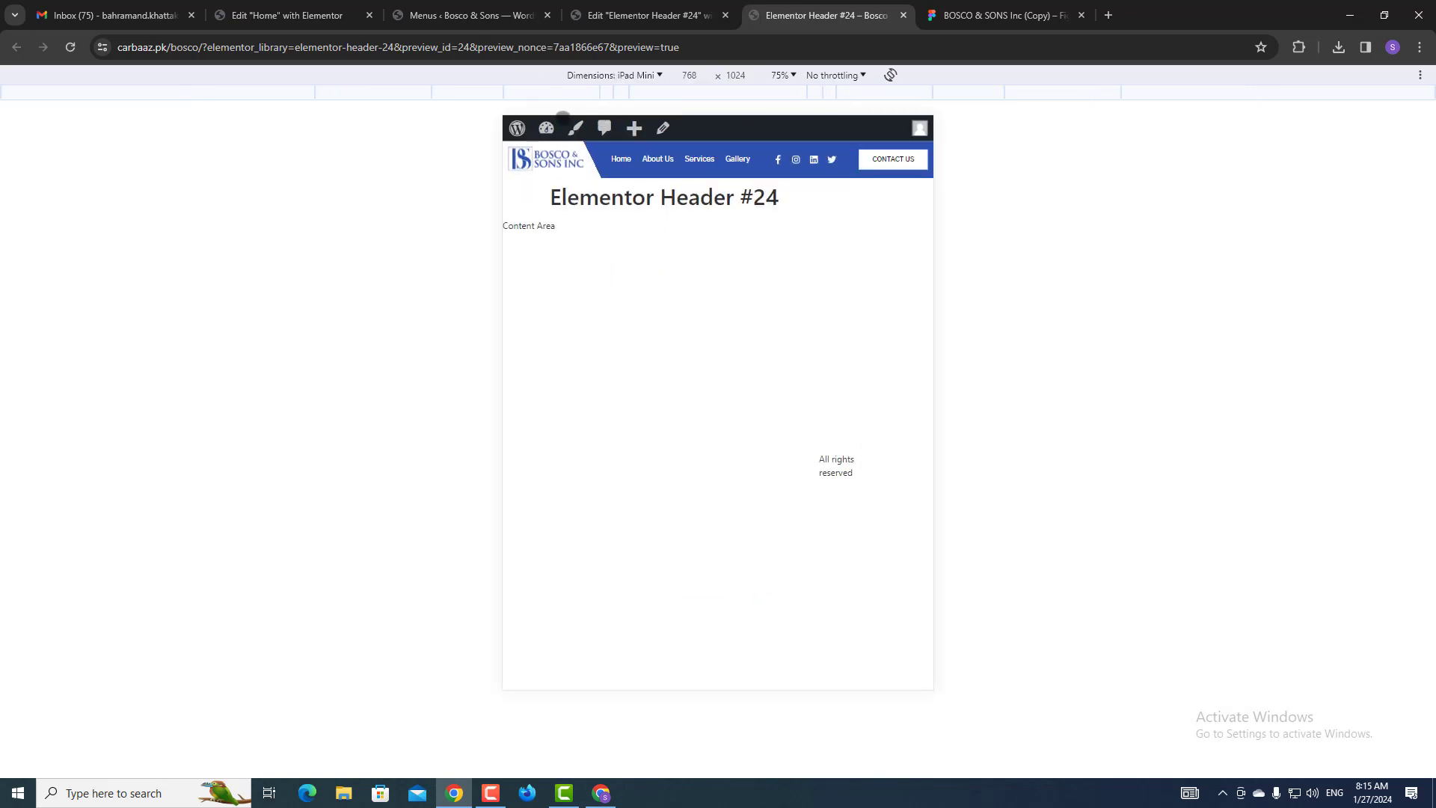
click(602, 77)
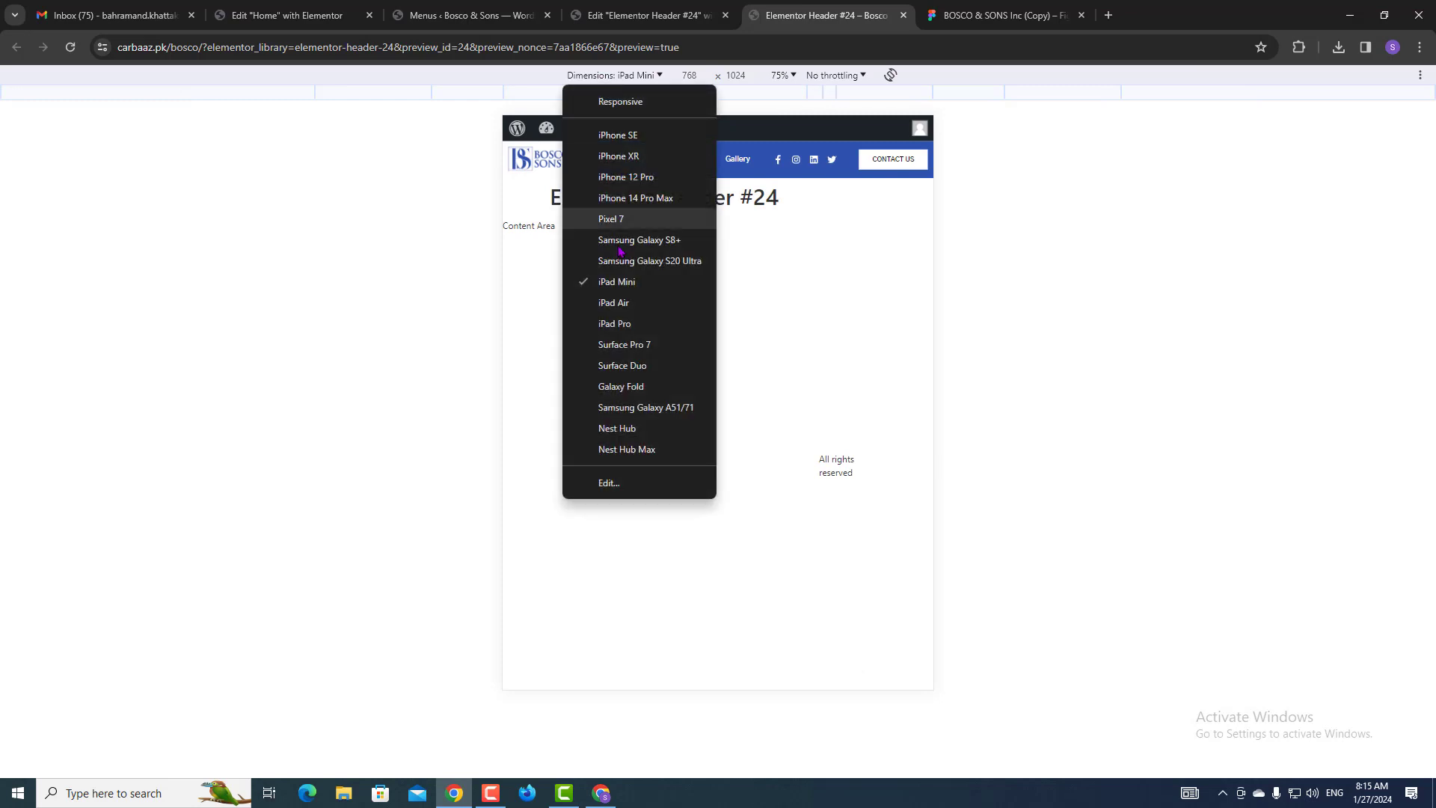
click(637, 310)
click(618, 76)
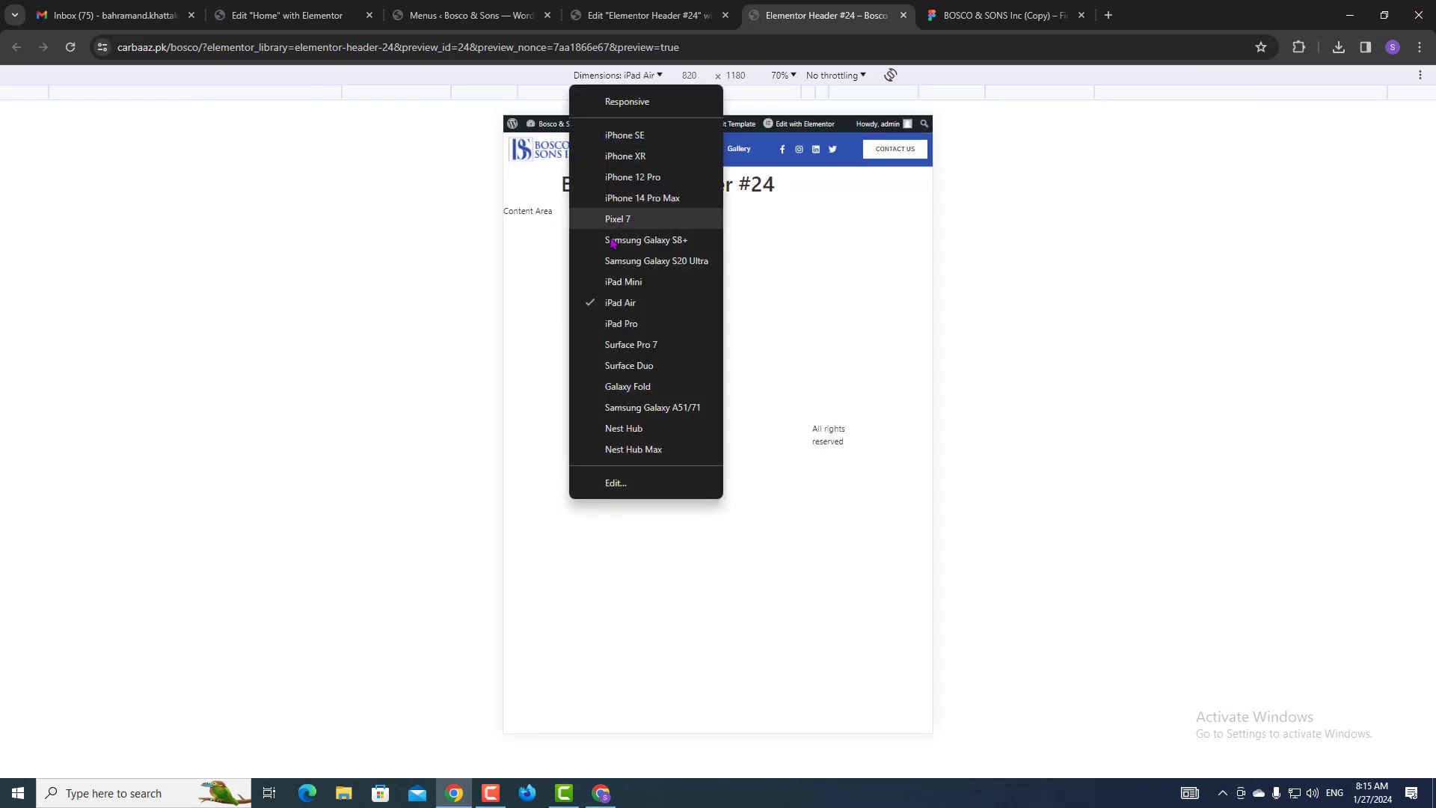
click(623, 324)
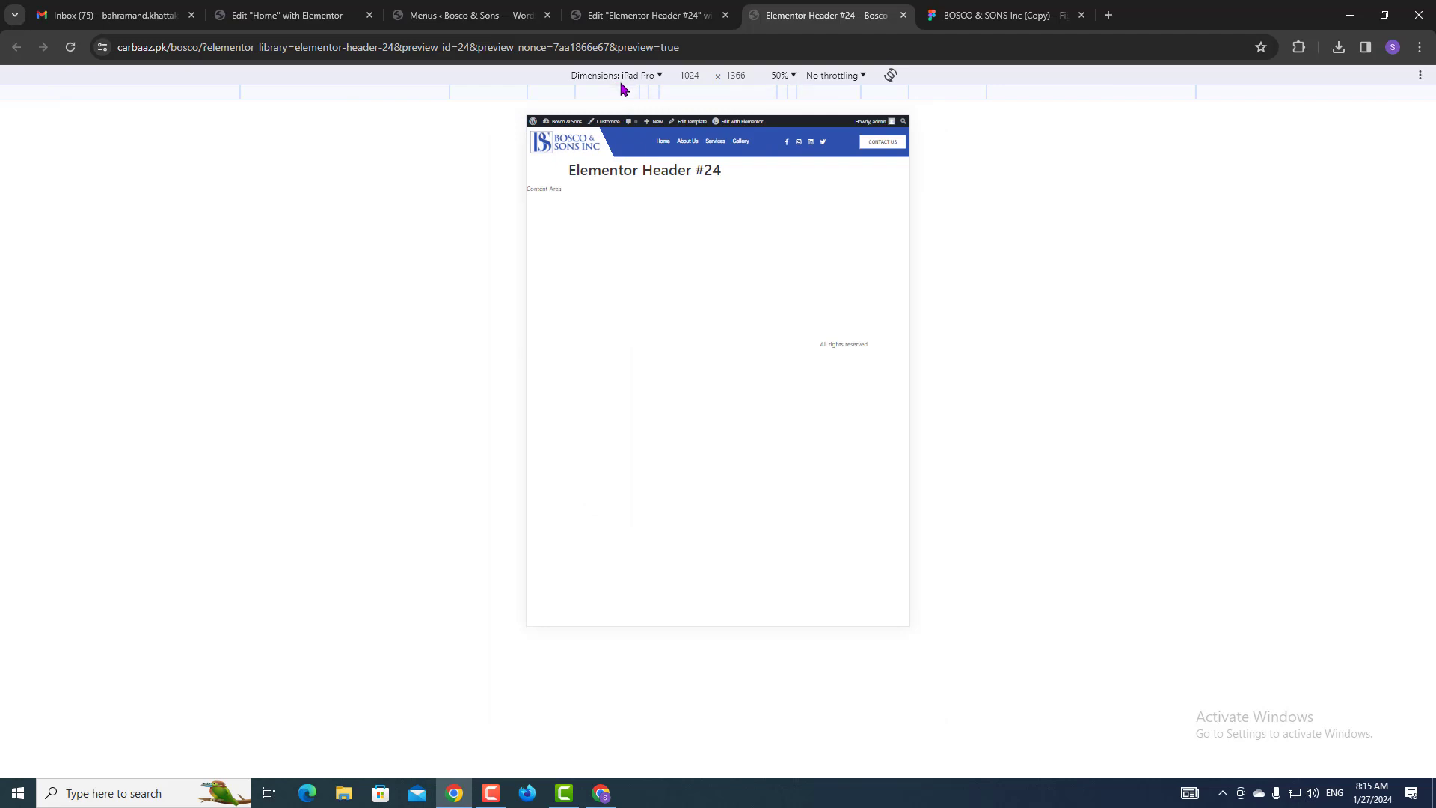
click(621, 76)
click(621, 344)
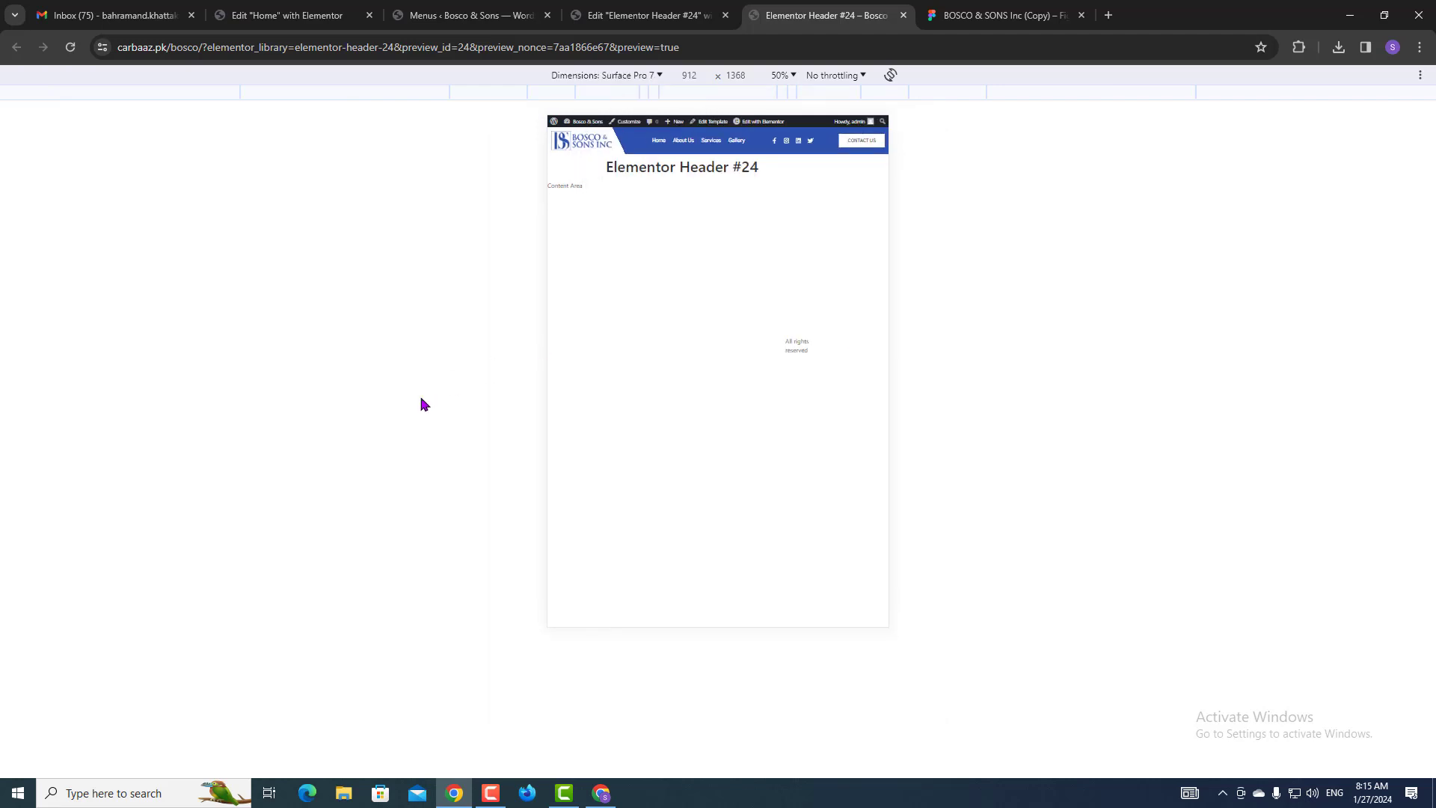
click(903, 15)
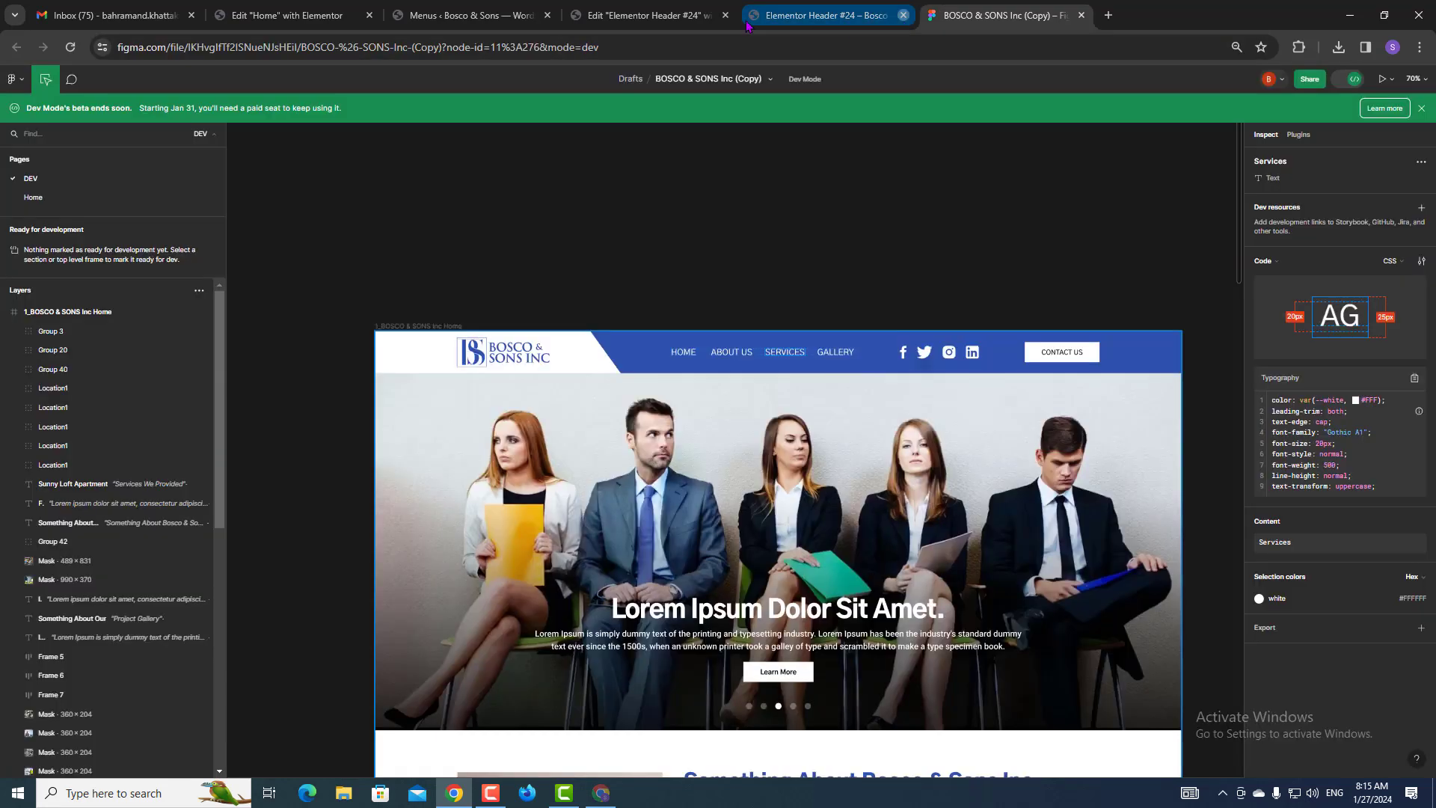
Open the live Bosco & Sons site in a new tab from the Menus page, then compare with Figma.
click(647, 15)
click(471, 15)
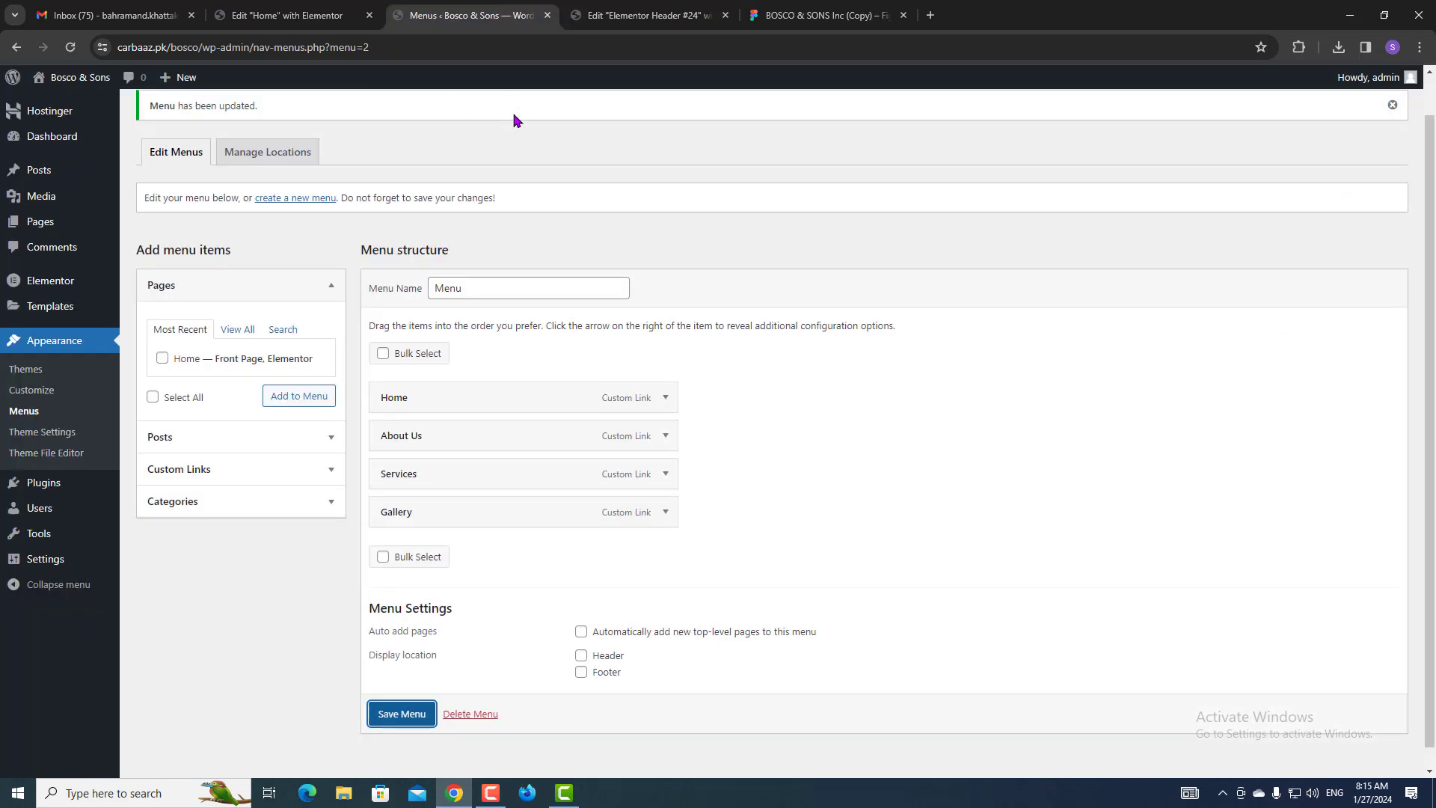
mouse_move(68, 89)
middle_click(57, 109)
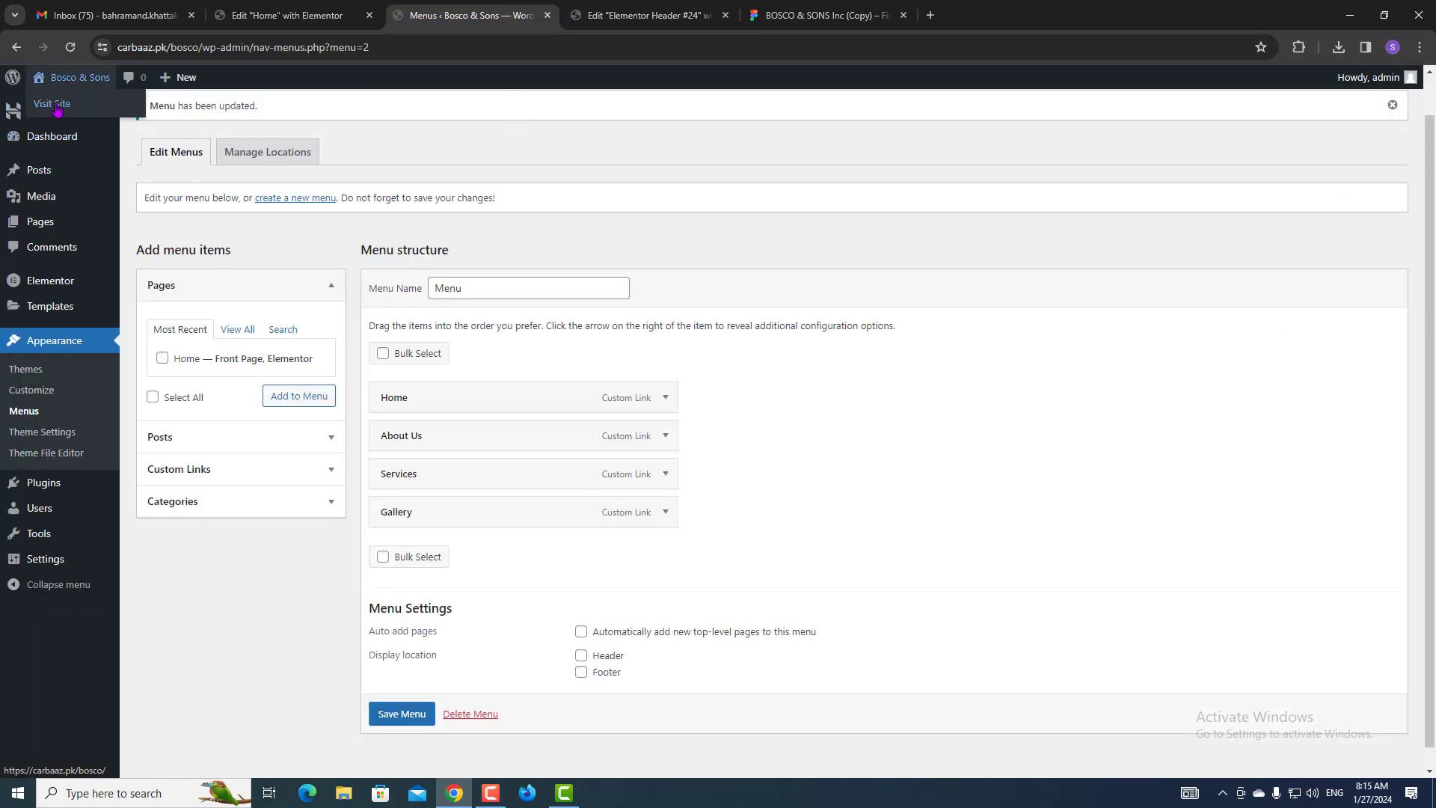
click(598, 18)
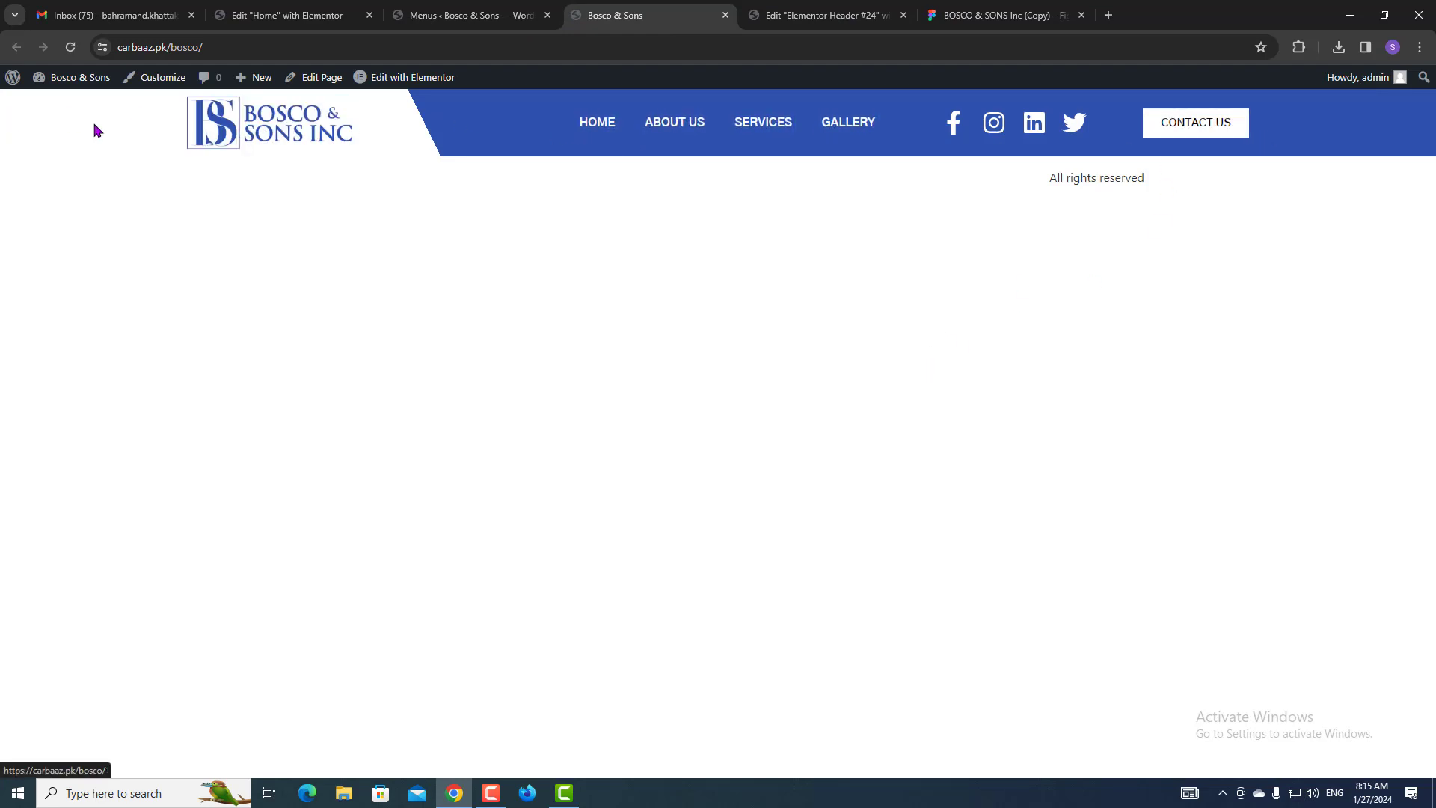
click(945, 9)
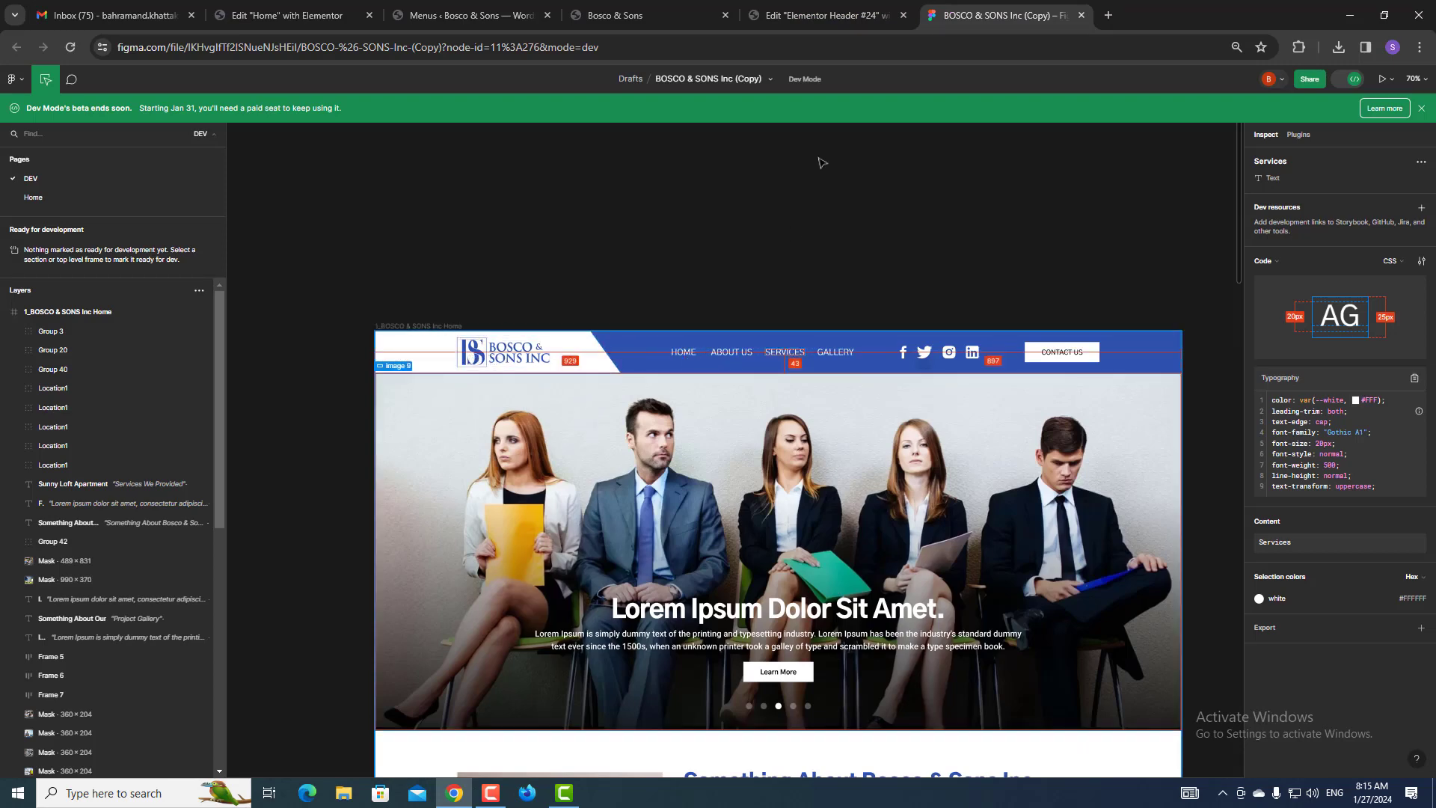
Shrink the desktop logo image width from 100% to 85% and save the header template.
click(794, 9)
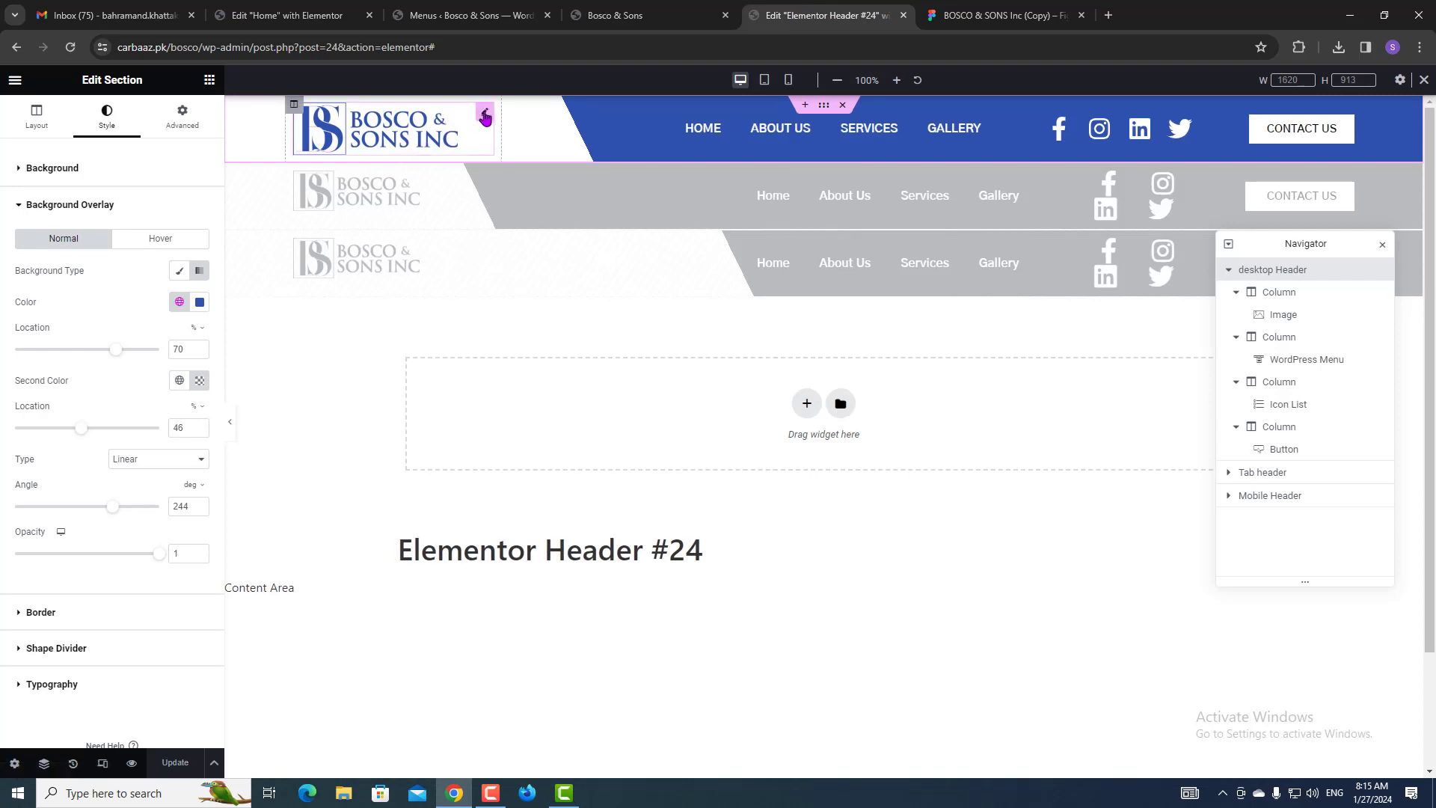
click(485, 116)
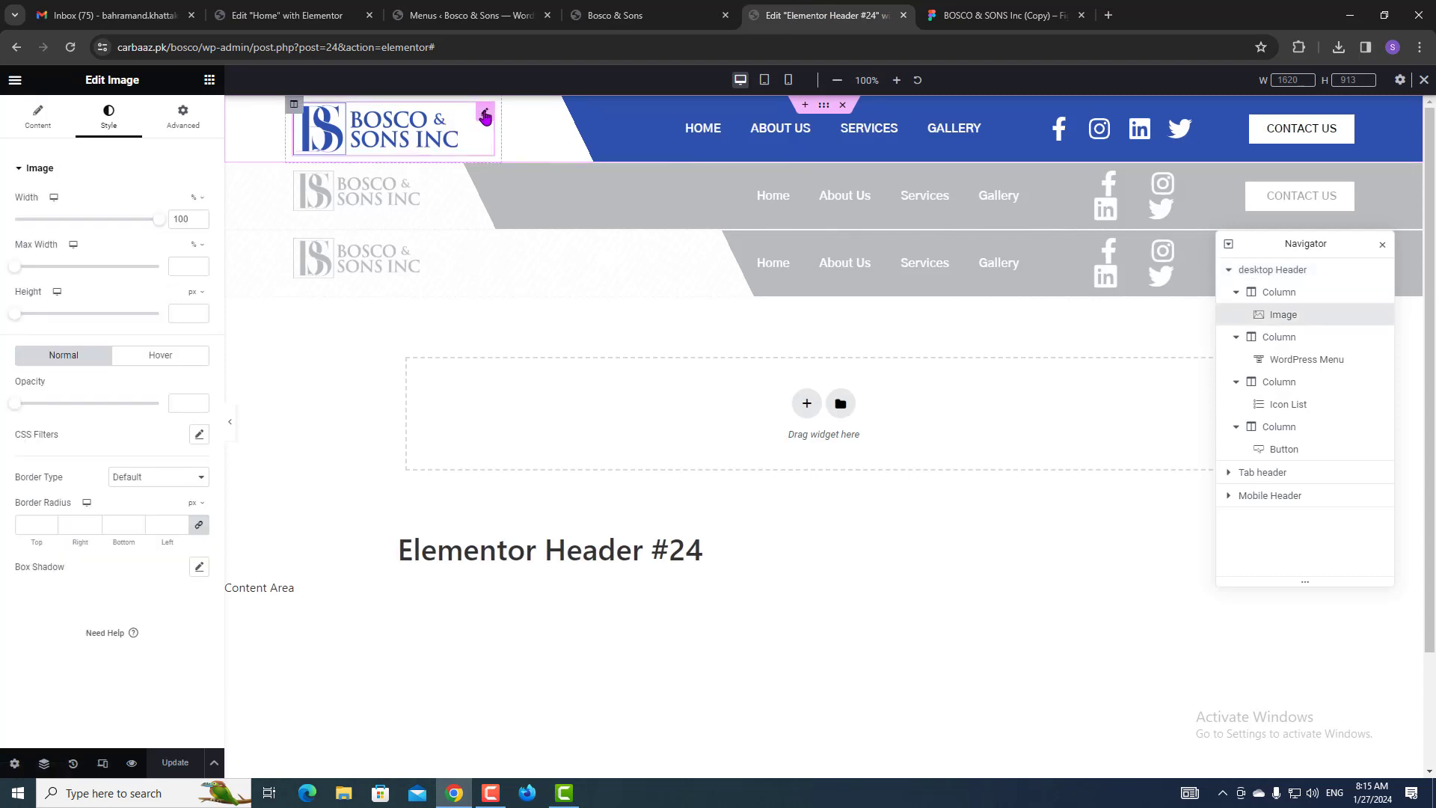
double_click(180, 217)
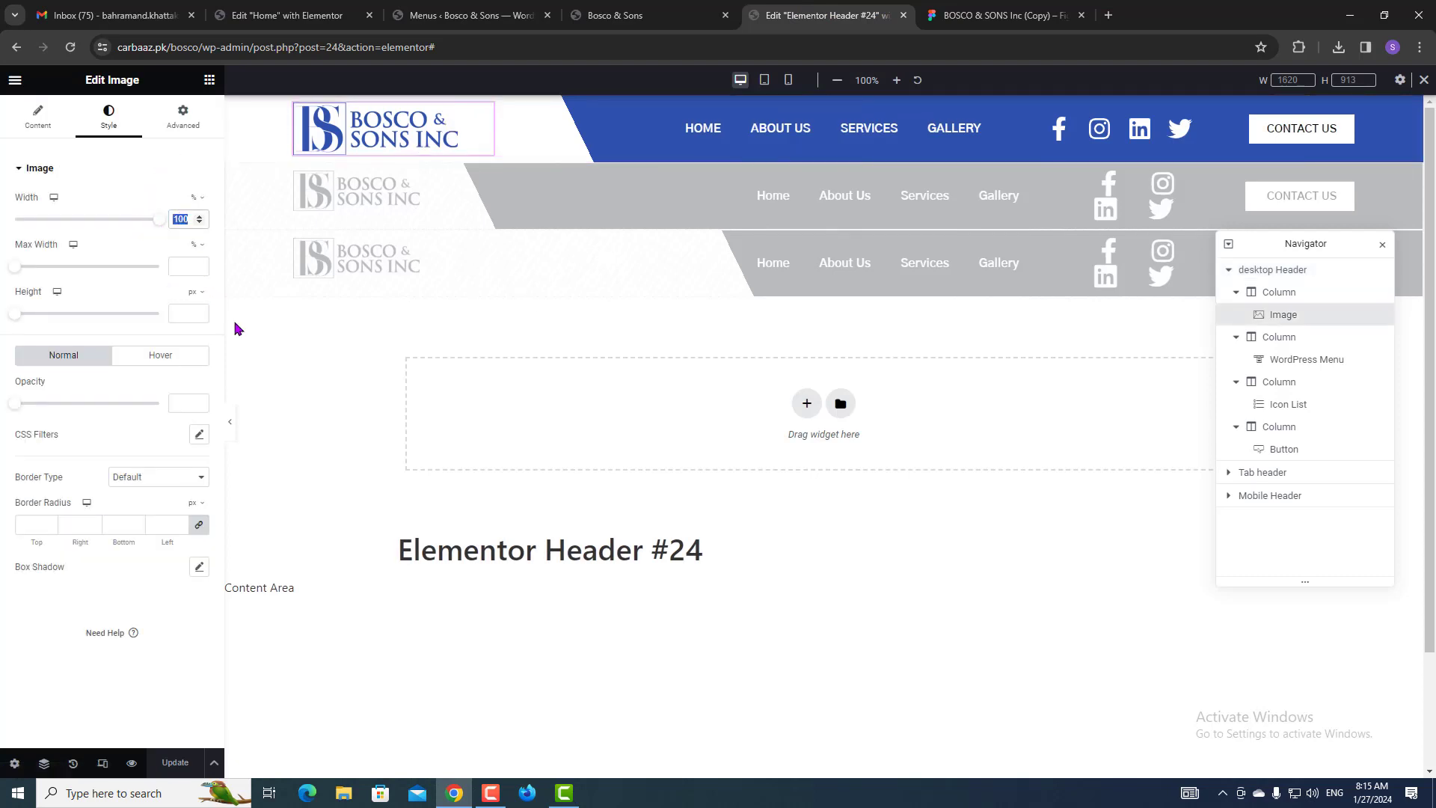
text(85)
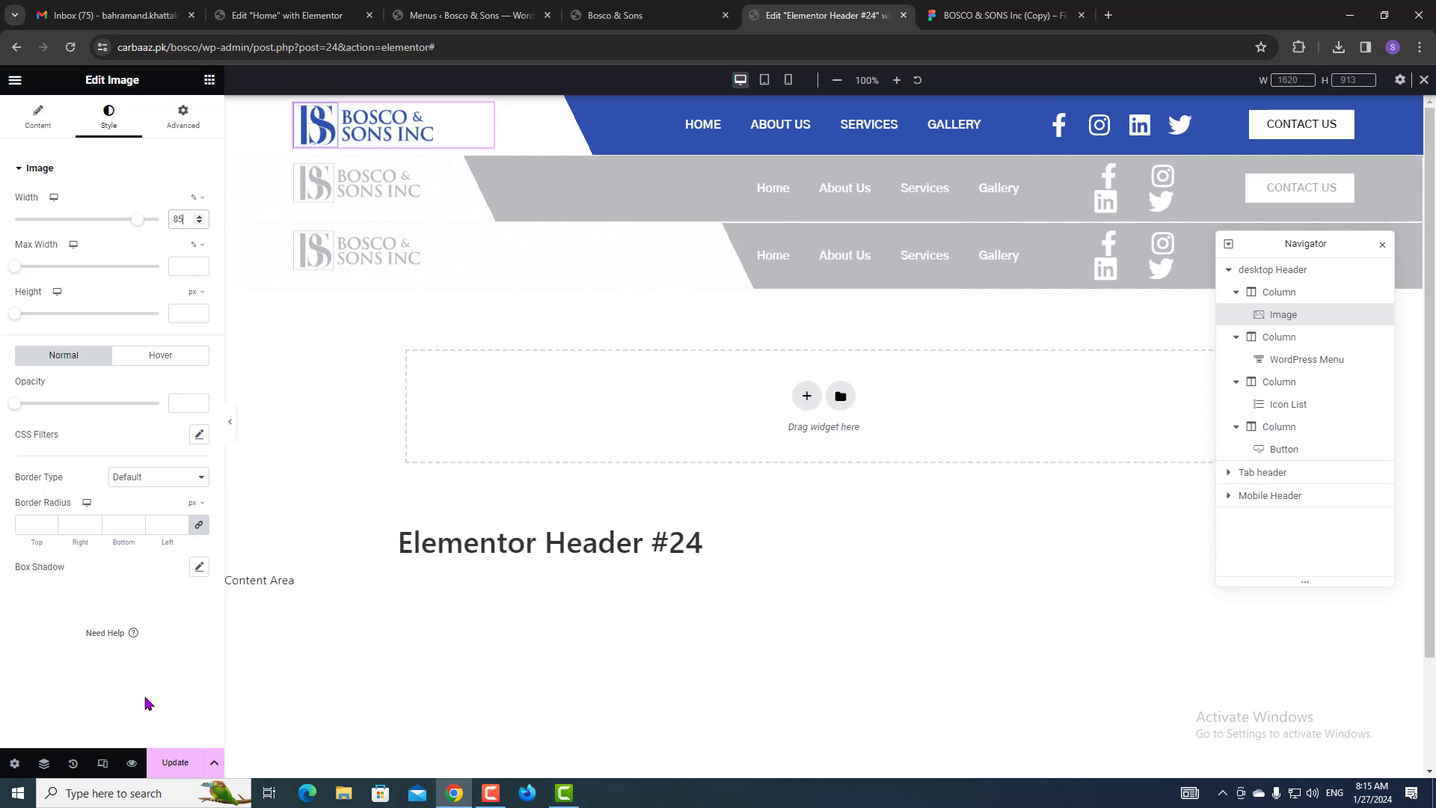
click(175, 766)
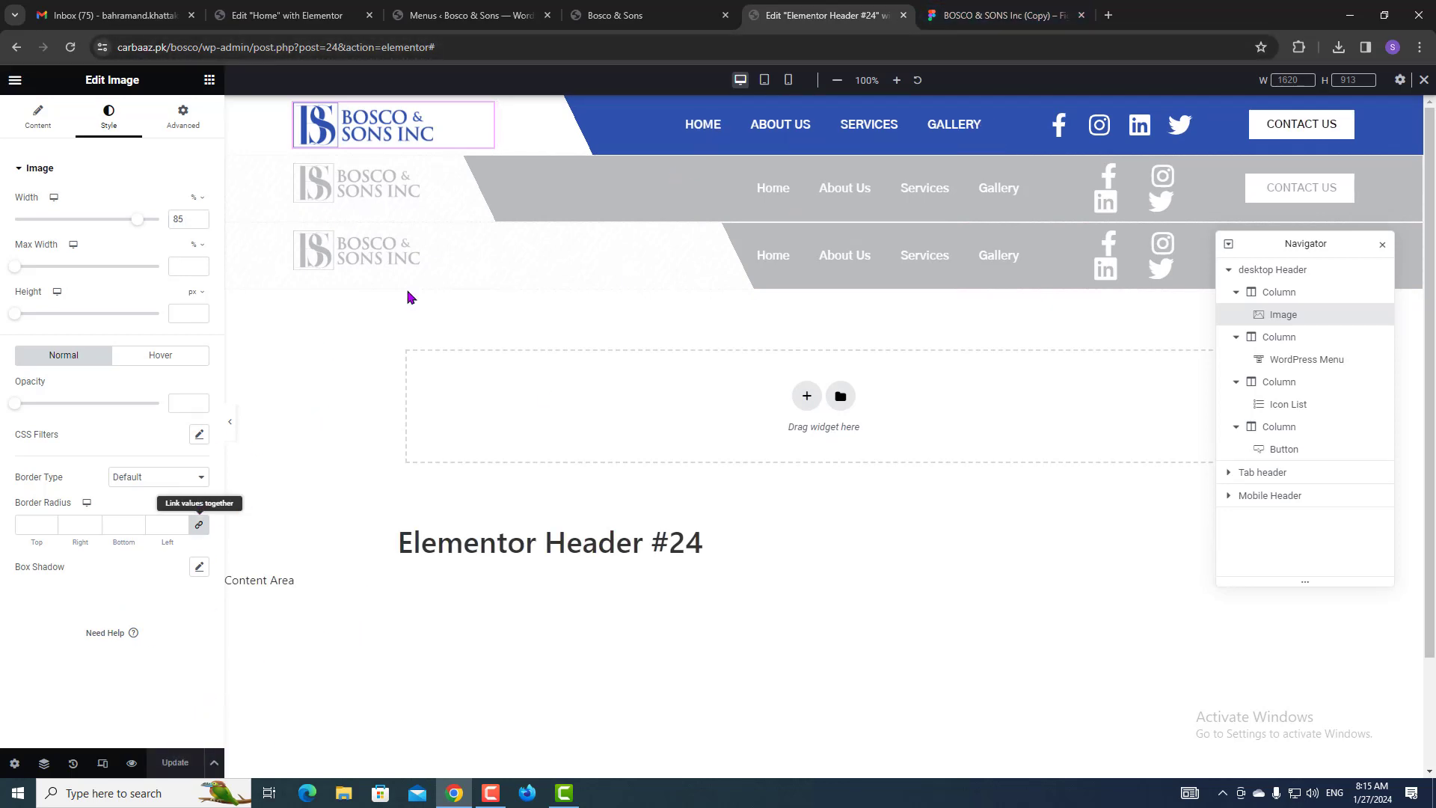
click(593, 9)
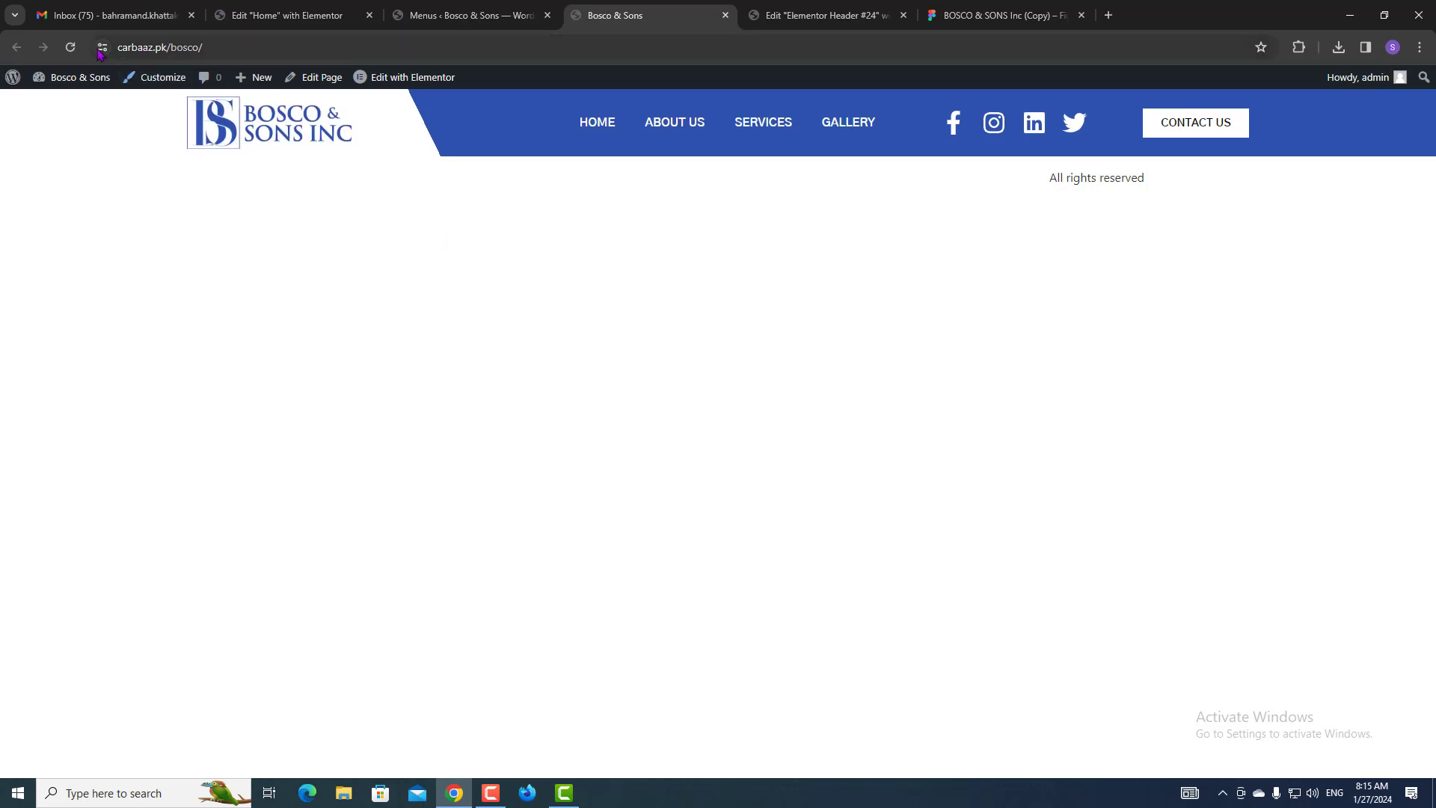
Reload the live site to confirm the smaller logo, then move the Figma tab before Elementor for comparison.
click(71, 47)
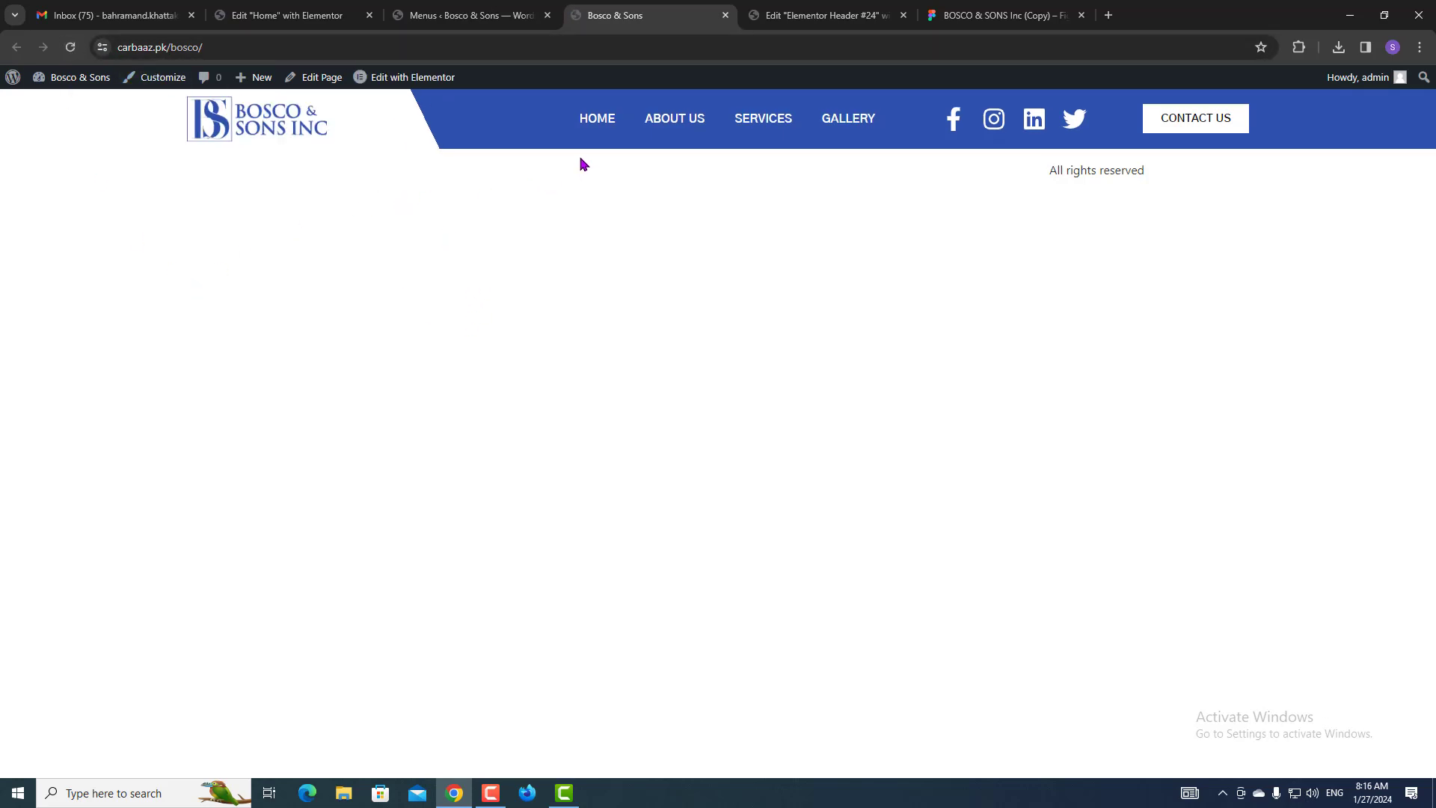
click(1002, 15)
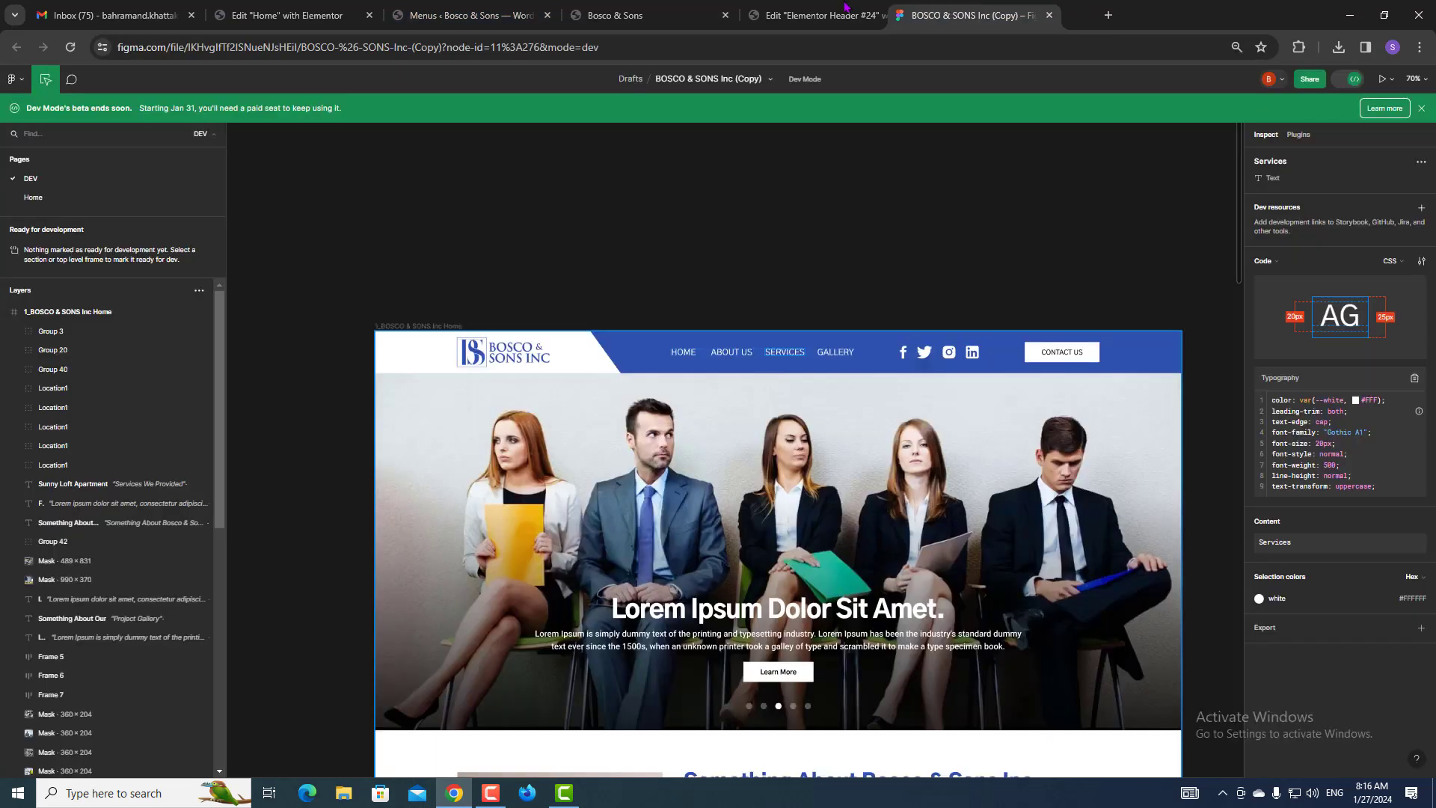
drag(845, 8, 822, 13)
scroll(742, 392, down, 3)
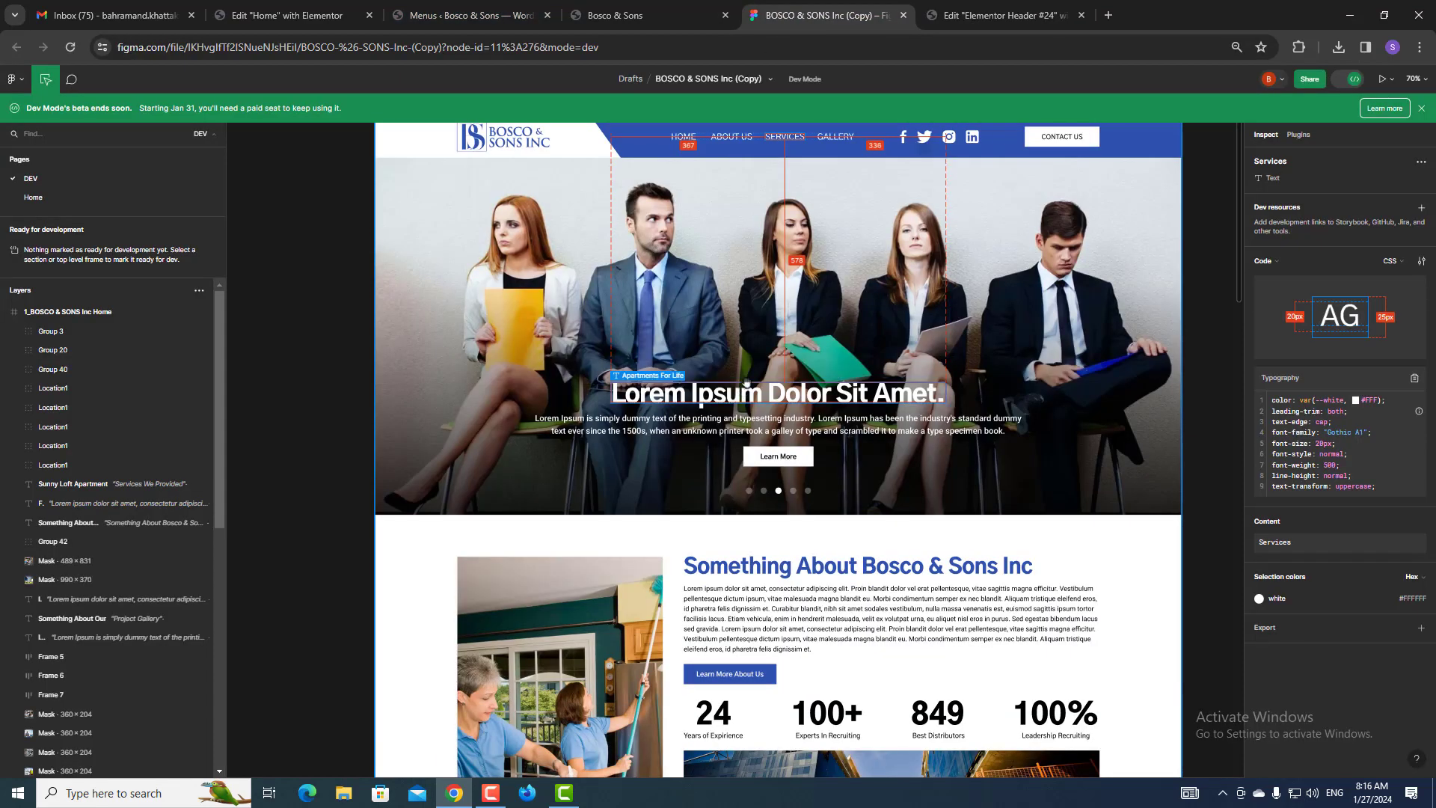